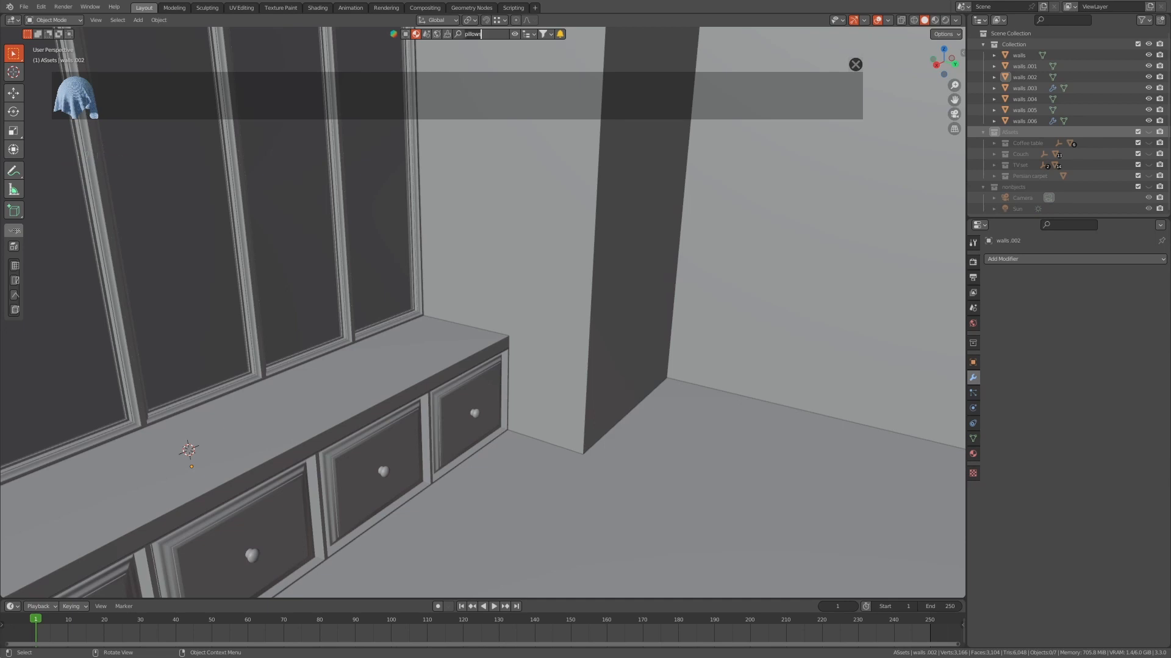
# - Search the asset library for pillows and place the Patterned cushion-02 model on the window bench
pyautogui.write('cabinet')
pyautogui.press('Return')
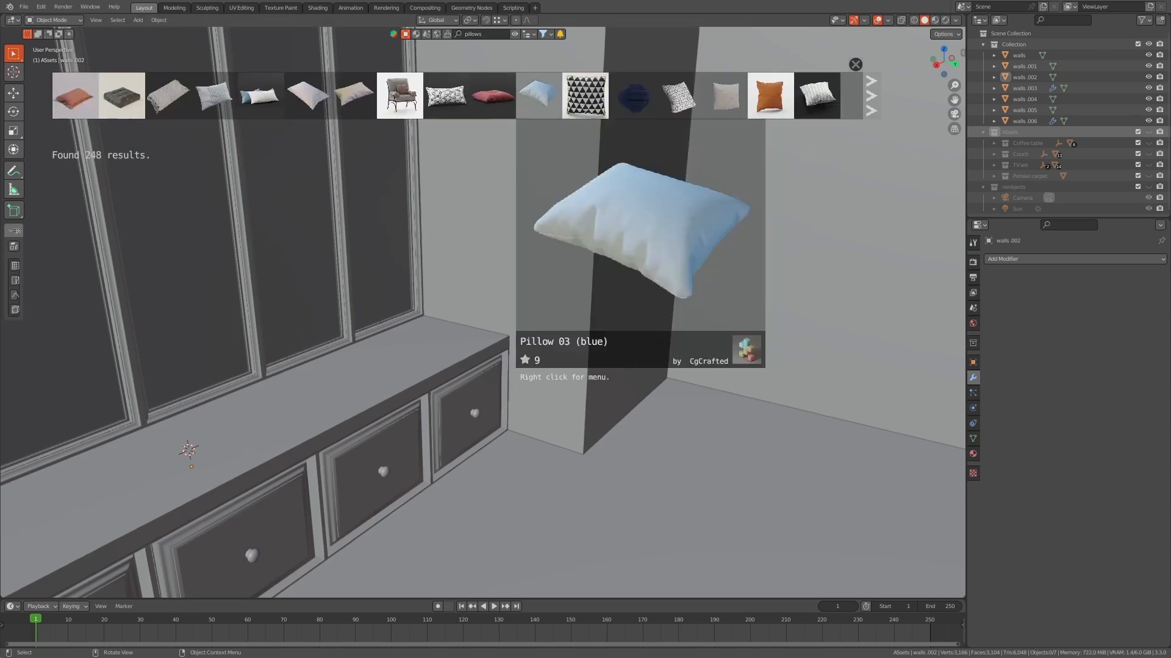
pyautogui.moveTo(261, 96)
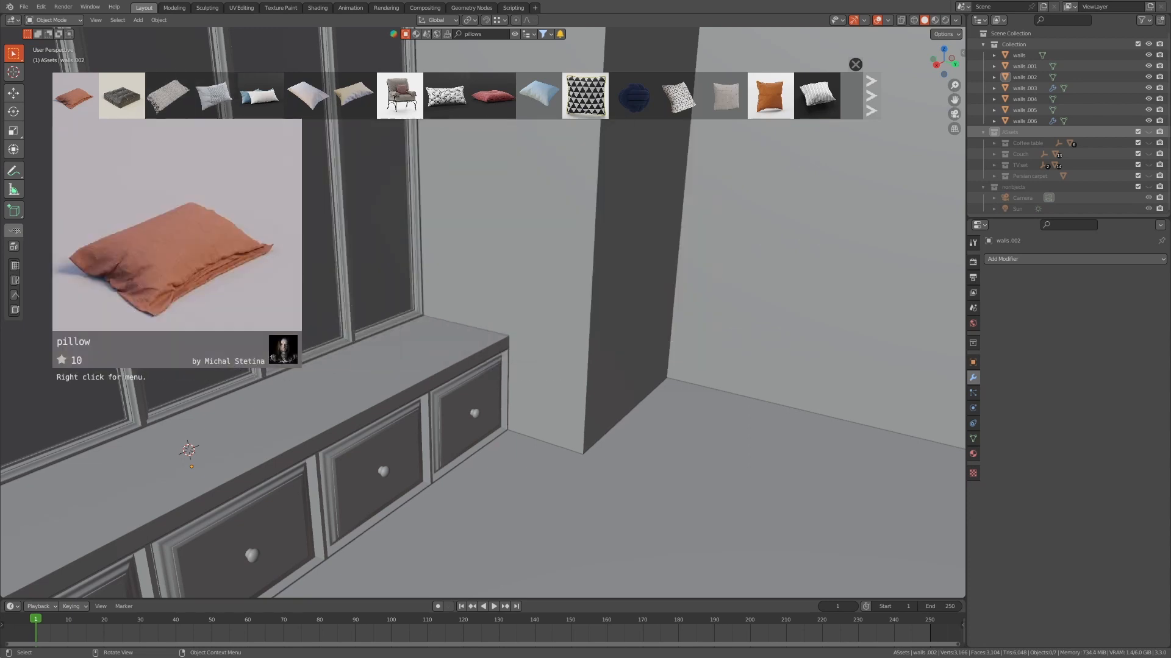
pyautogui.scroll(-2, 723, 96)
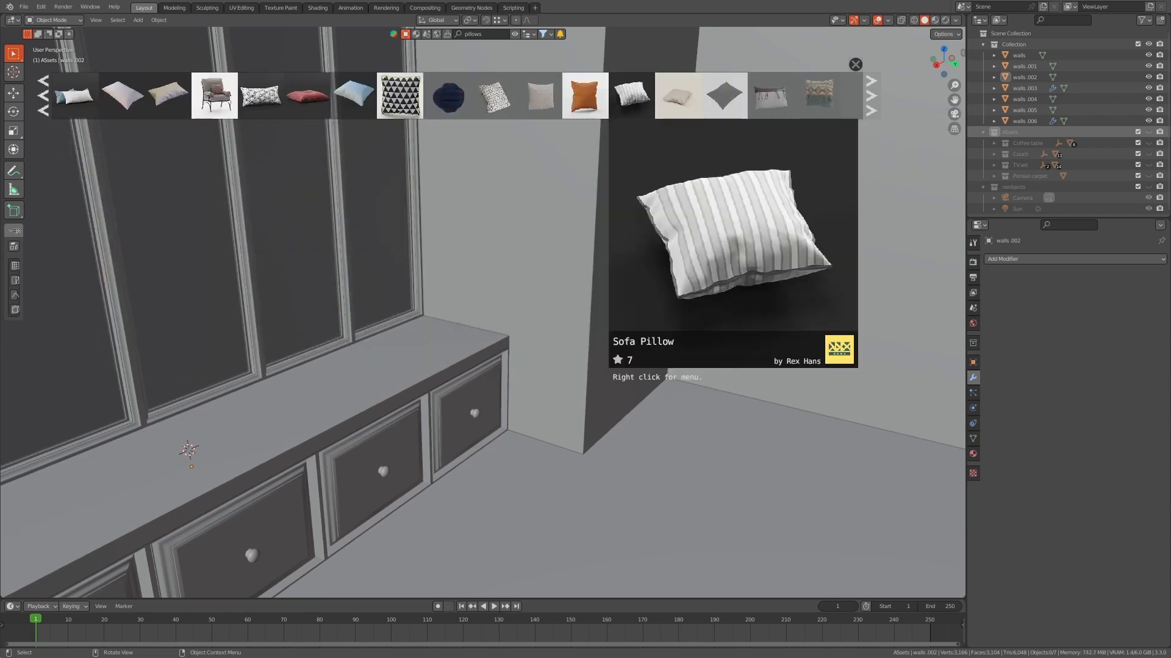
pyautogui.scroll(-1, 632, 96)
pyautogui.moveTo(817, 96); pyautogui.dragTo(186, 451)
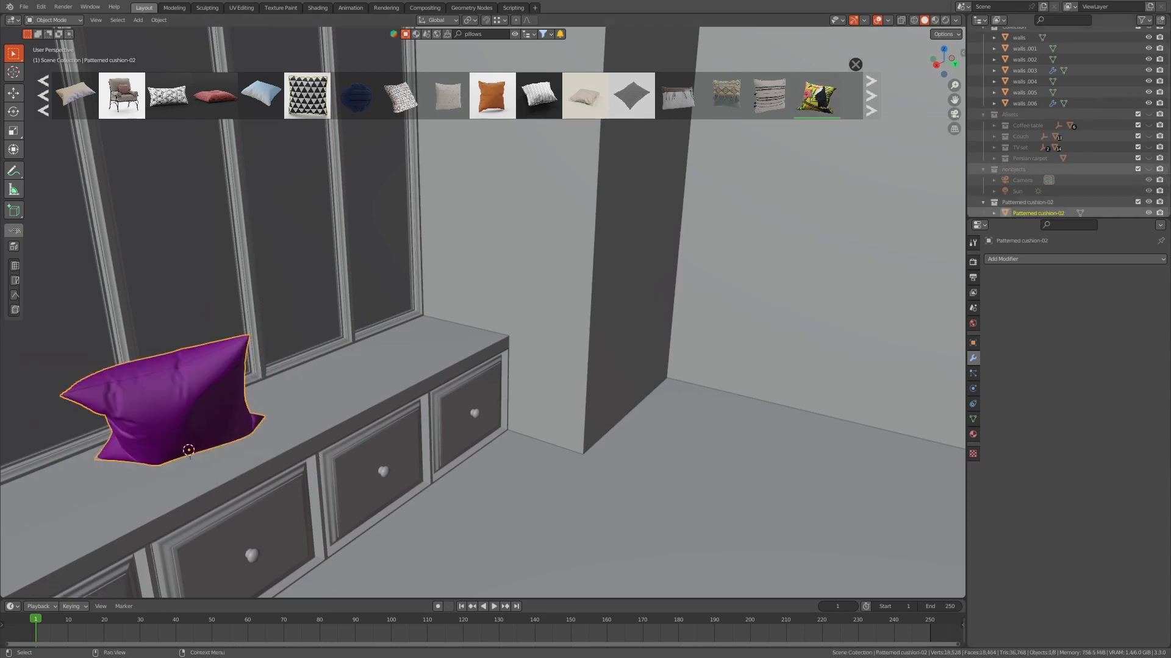
# - Move the purple patterned cushion horizontally along the bench to its end next to the wall
pyautogui.scroll(-3, 483, 312)
pyautogui.scroll(-1, 1038, 183)
pyautogui.press('KP_Decimal')
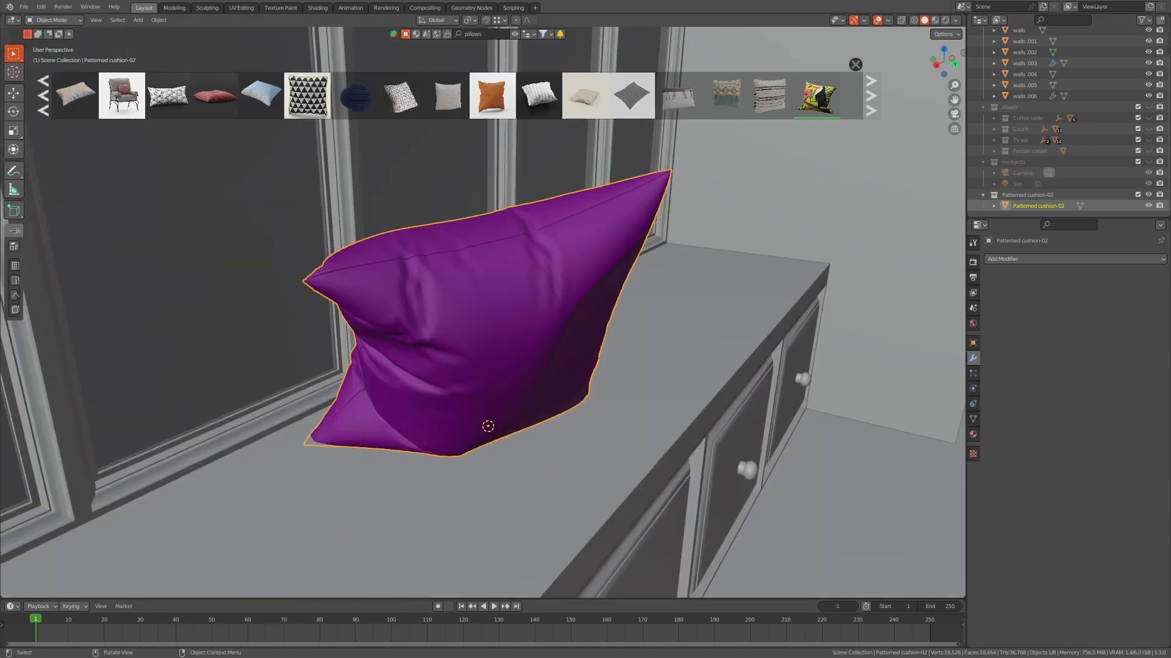
pyautogui.keyDown('shift'); pyautogui.moveTo(745, 268); pyautogui.dragTo(580, 327, button='middle'); pyautogui.keyUp('shift')
pyautogui.press('r')
pyautogui.press('z')
pyautogui.rightClick(580, 327)
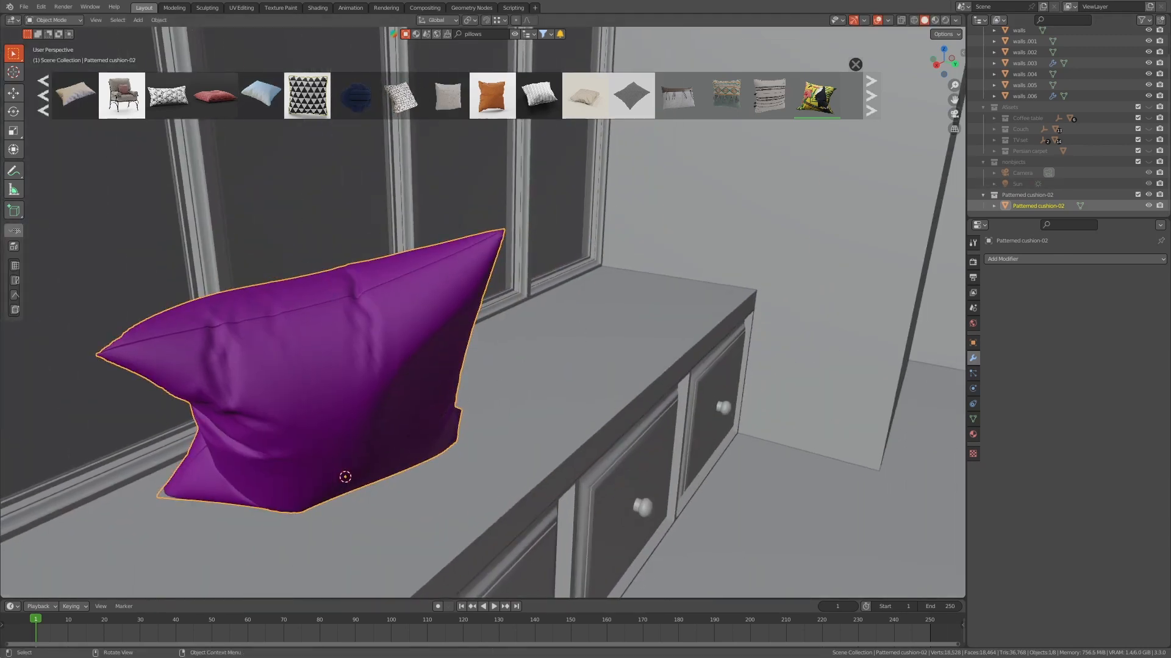
pyautogui.press('g')
pyautogui.hotkey('shift', 'z')
pyautogui.click(635, 293)
# - Rotate the purple cushion so its broad face points along the length of the bench
pyautogui.scroll(1, 634, 292)
pyautogui.keyDown('shift'); pyautogui.moveTo(635, 293); pyautogui.dragTo(549, 427, button='middle'); pyautogui.keyUp('shift')
pyautogui.scroll(-2, 499, 339)
pyautogui.press('KP_Decimal')
pyautogui.scroll(-2, 499, 338)
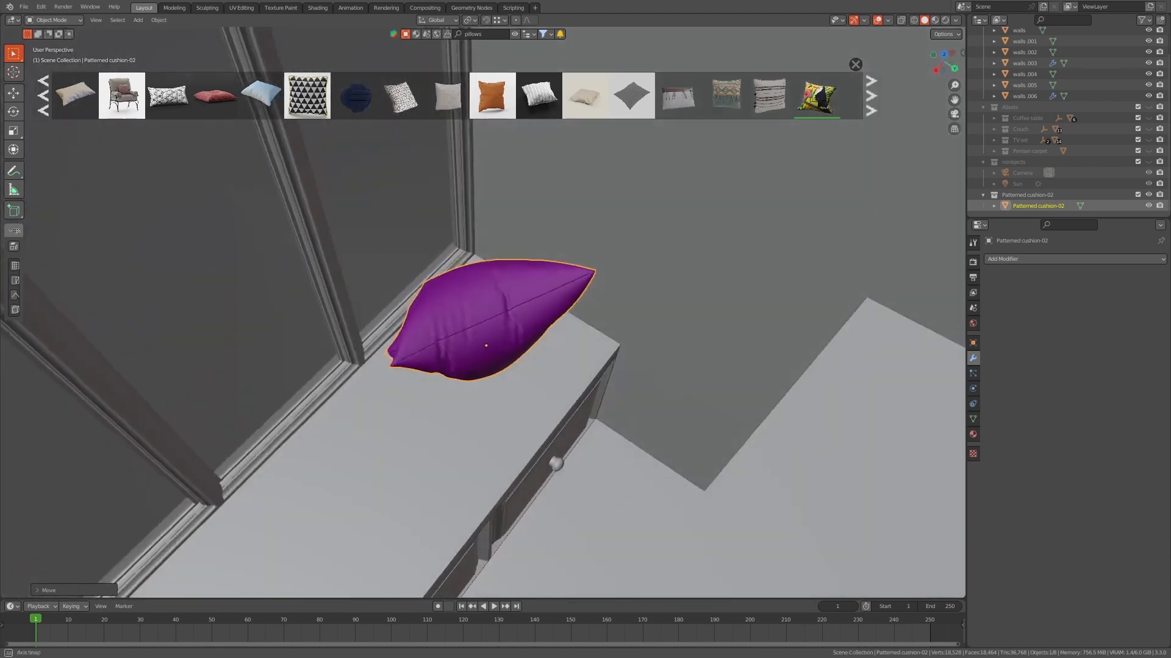
pyautogui.press('r')
pyautogui.press('x')
pyautogui.click(588, 282)
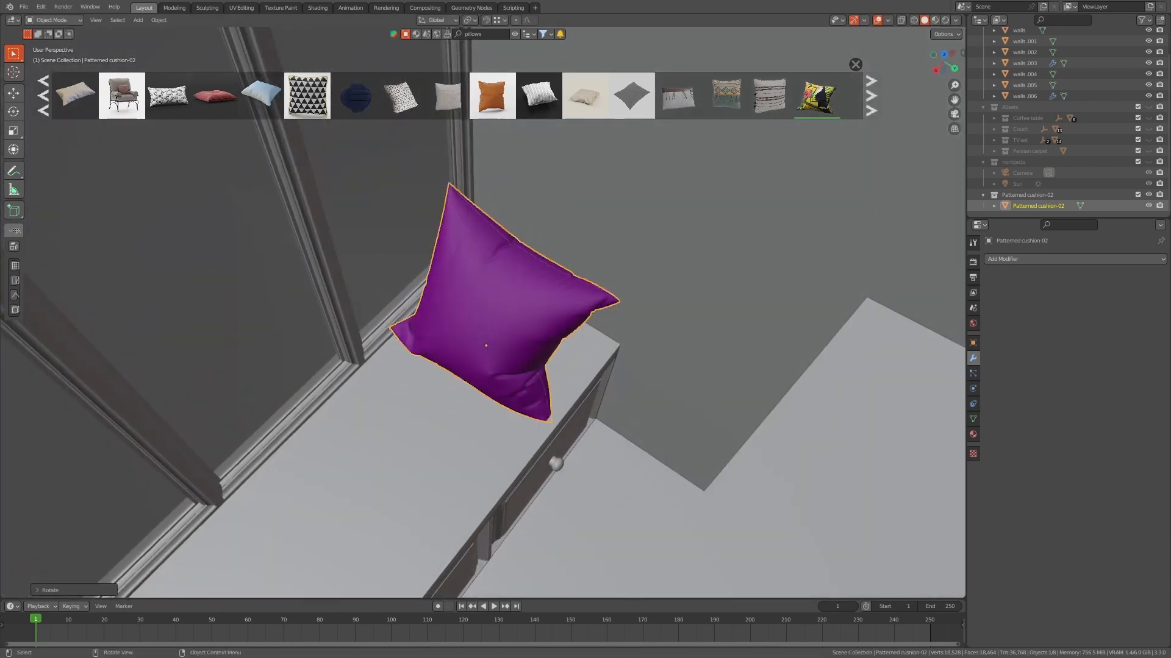
# - In a wireframe top view, turn the purple cushion slightly and move it against the end of the bench
pyautogui.press('KP_7')
pyautogui.hotkey('shift', 'z')
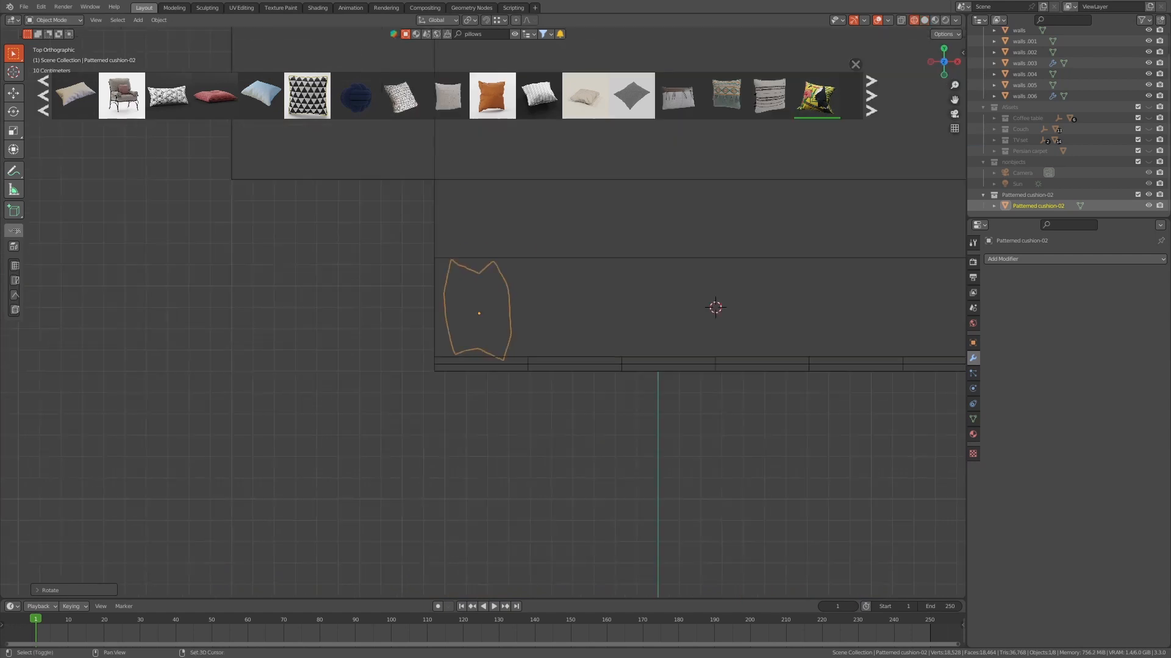
pyautogui.scroll(3, 768, 324)
pyautogui.press('r')
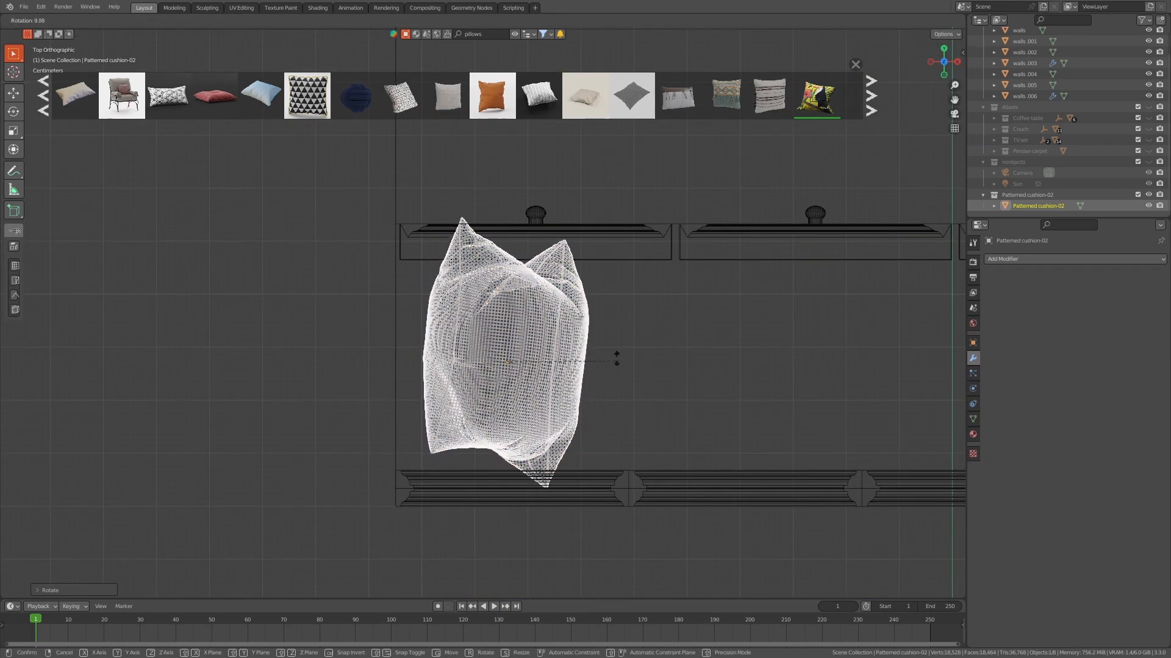
pyautogui.click(625, 249)
pyautogui.press('g')
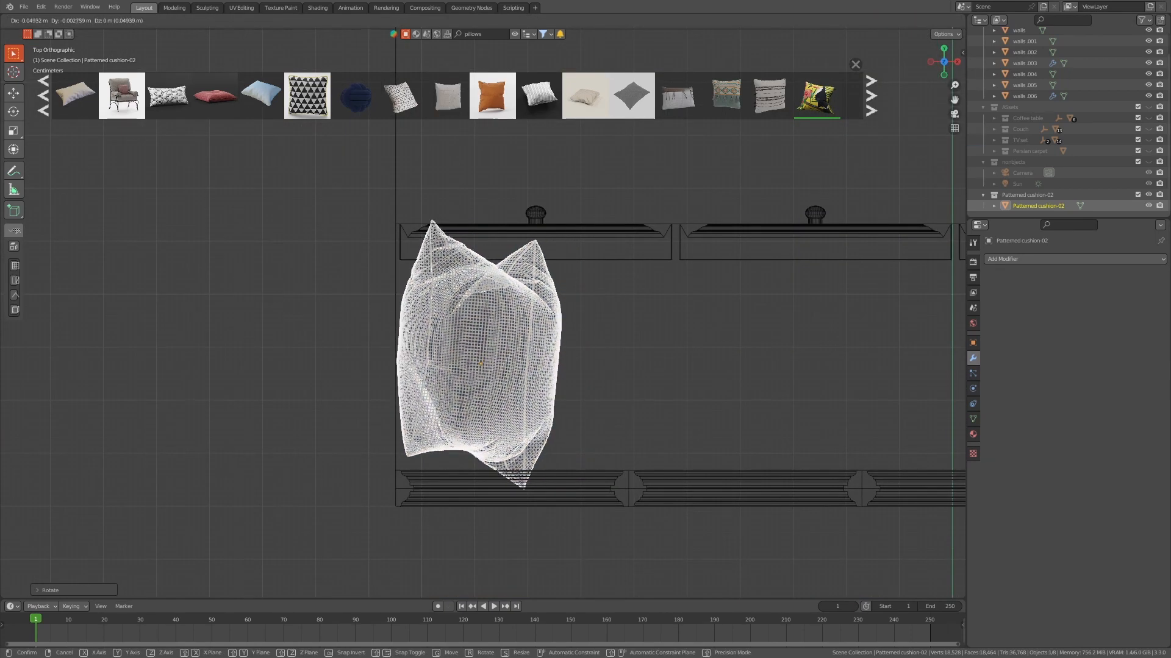
pyautogui.click(599, 251)
# - Return the viewport to solid shading and check the purple cushion's placement through the scene camera
pyautogui.moveTo(793, 451)
pyautogui.mouseDown(button='middle')
pyautogui.moveTo(579, 385)
pyautogui.moveTo(518, 323)
pyautogui.moveTo(539, 342)
pyautogui.mouseUp(button='middle')
pyautogui.scroll(3, 539, 343)
pyautogui.press('z')
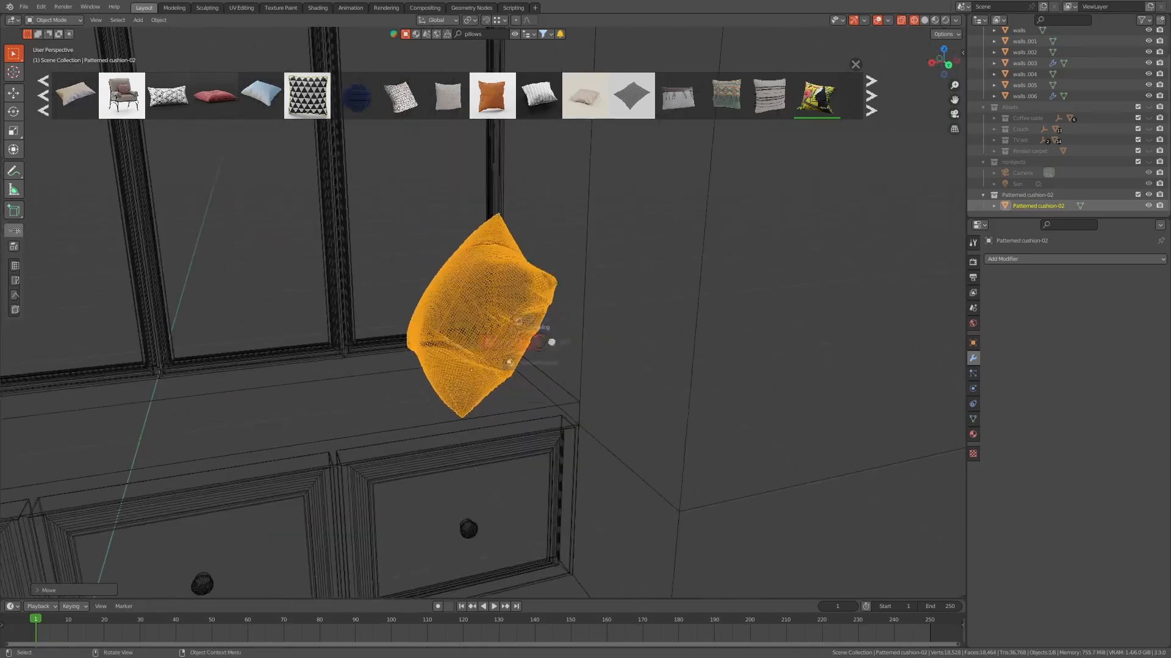
pyautogui.click(539, 285)
pyautogui.press('z')
pyautogui.click(653, 254)
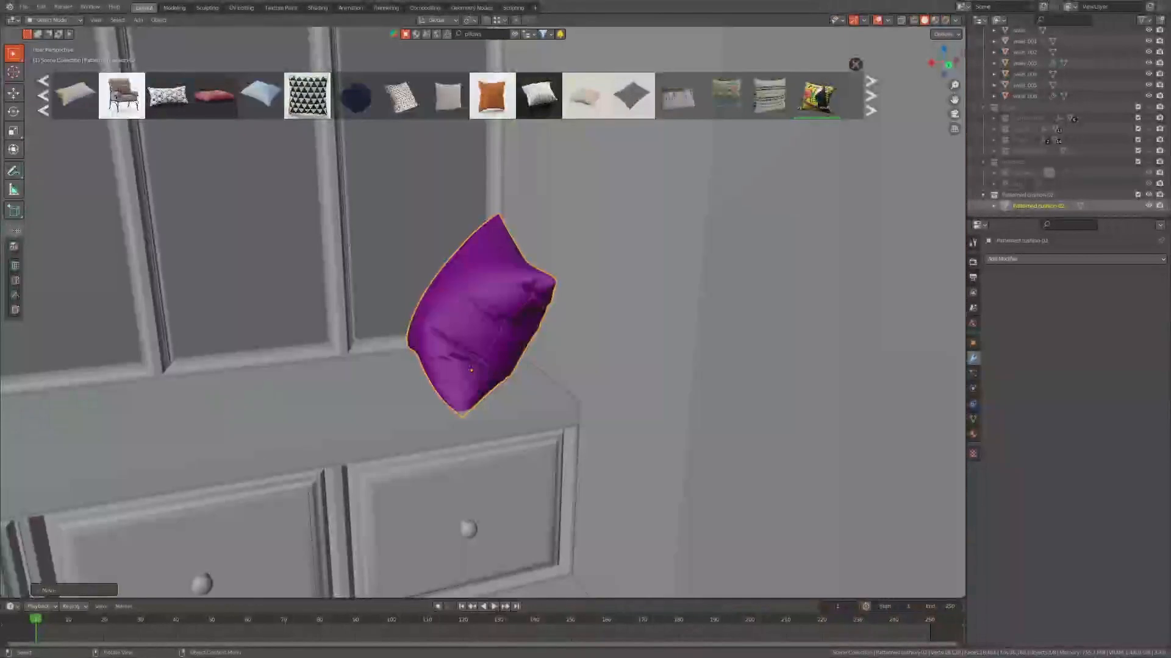
pyautogui.keyDown('shift'); pyautogui.moveTo(471, 369); pyautogui.dragTo(696, 334, button='middle'); pyautogui.keyUp('shift')
pyautogui.press('KP_0')
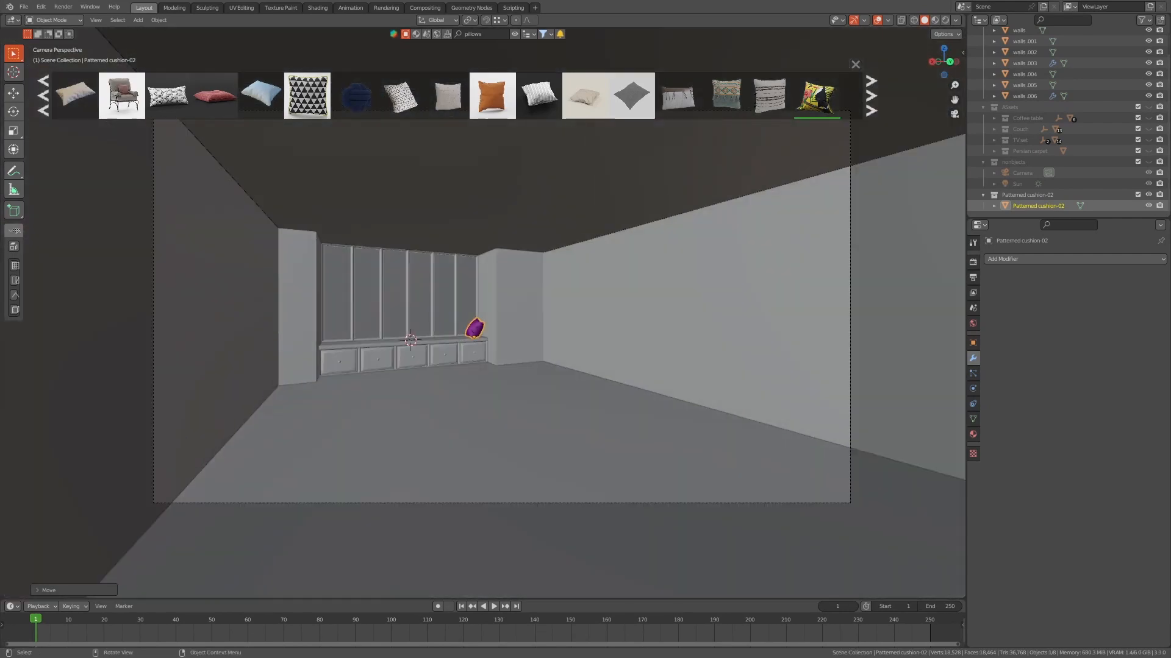
# - Place the tasselled Decorated cushion from the pillow results on the bench beside the purple cushion
pyautogui.moveTo(475, 330); pyautogui.dragTo(610, 391, button='middle')
pyautogui.scroll(6, 475, 317)
pyautogui.keyDown('shift'); pyautogui.moveTo(477, 406); pyautogui.dragTo(693, 392, button='middle'); pyautogui.keyUp('shift')
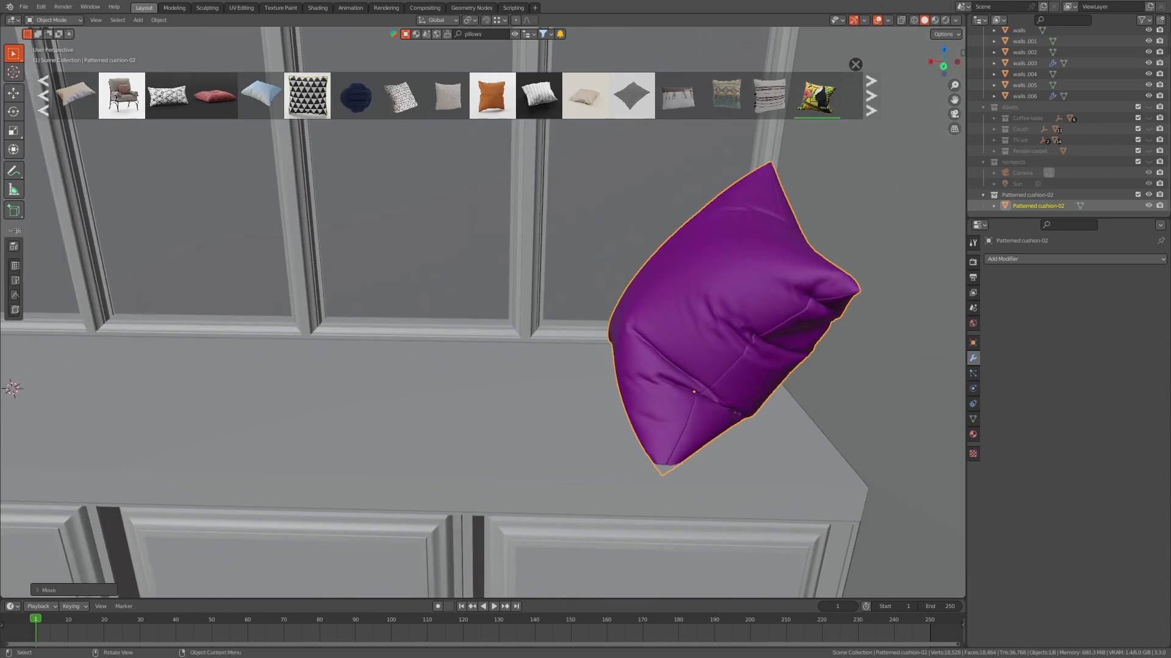
pyautogui.press('Tab')
pyautogui.press('Tab')
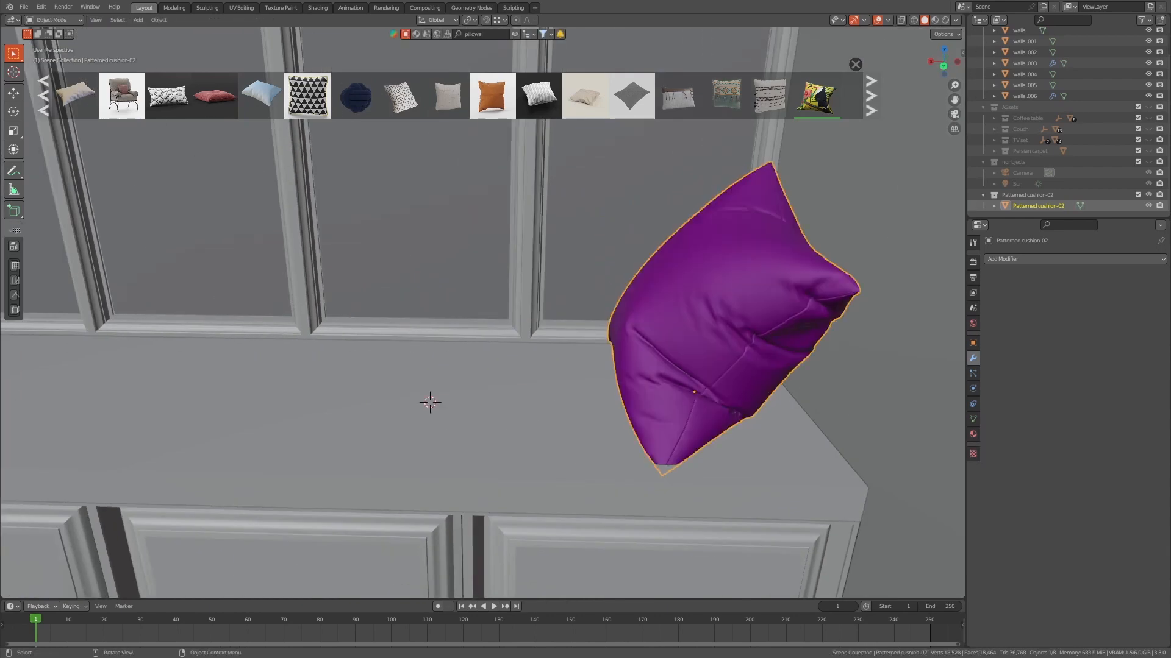
pyautogui.moveTo(725, 95); pyautogui.dragTo(433, 404)
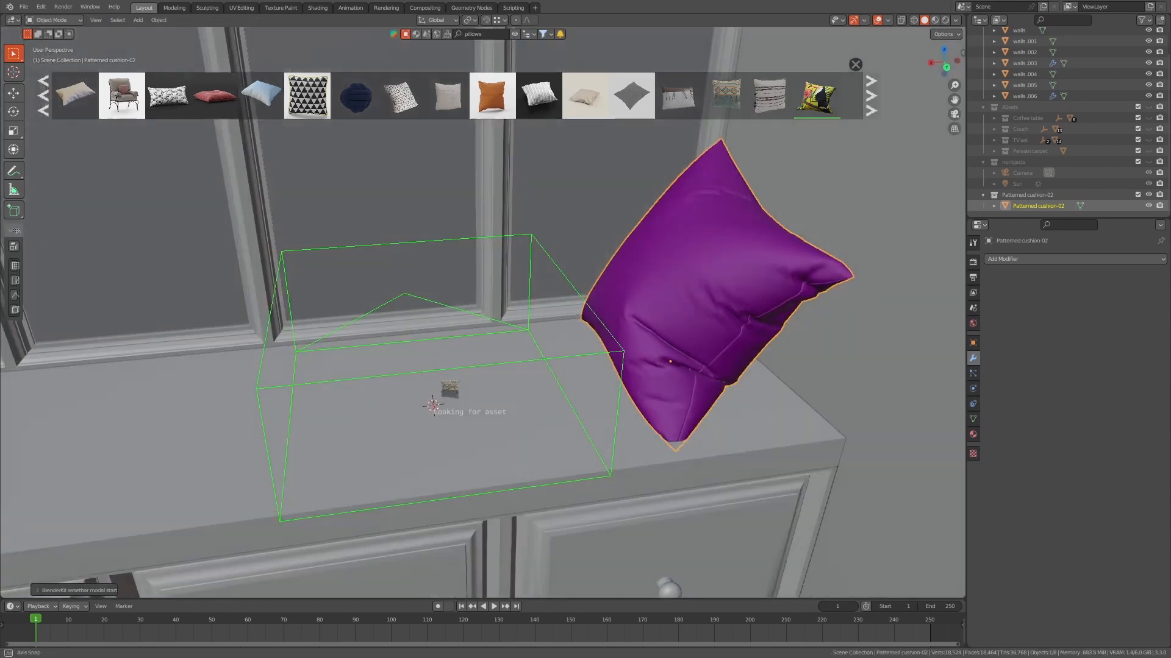
pyautogui.moveTo(433, 405); pyautogui.dragTo(435, 407, button='middle')
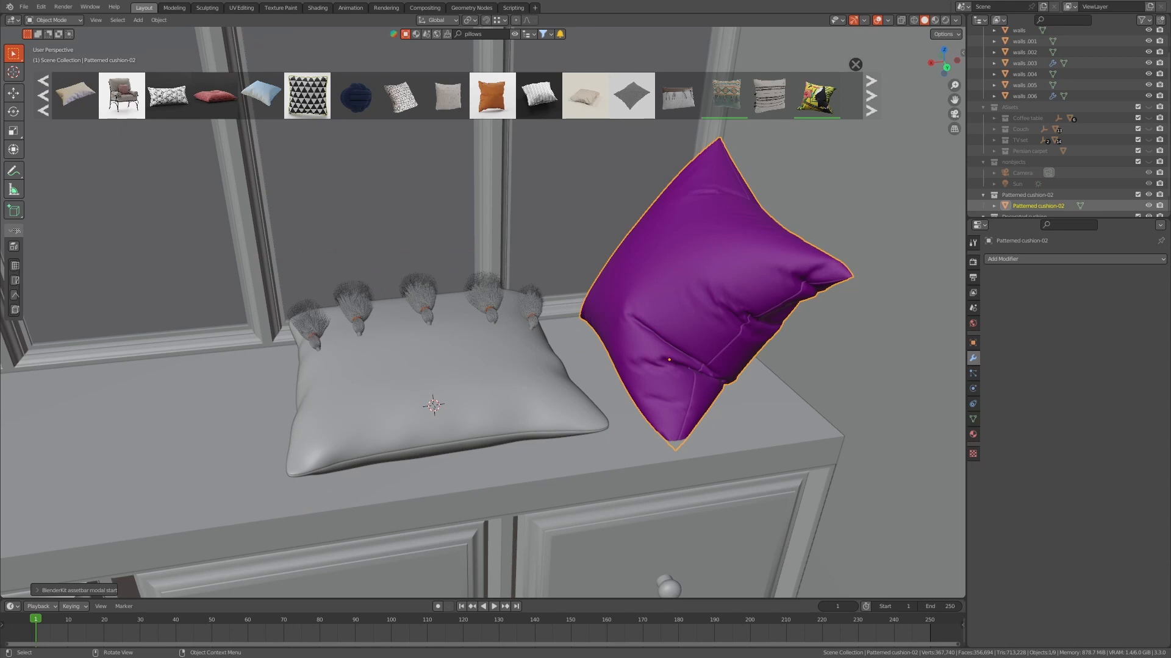
# - Shift the purple cushion horizontally at the end of the bench and adjust its rotation slightly
pyautogui.keyDown('shift'); pyautogui.moveTo(669, 359); pyautogui.dragTo(651, 453, button='middle'); pyautogui.keyUp('shift')
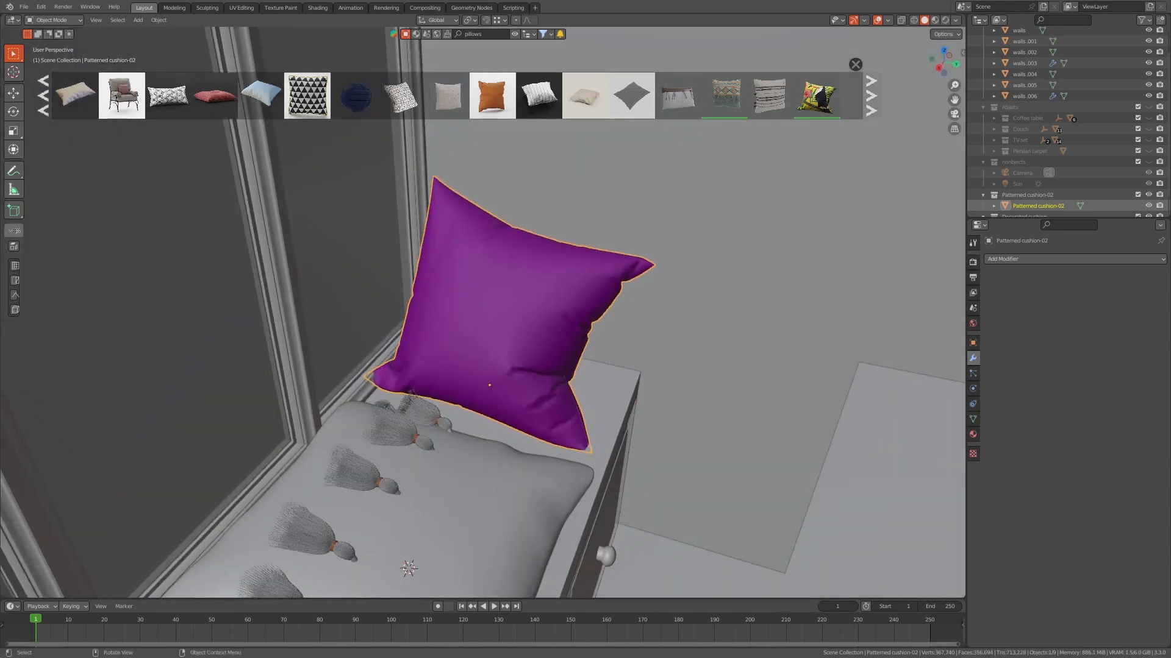
pyautogui.press('g')
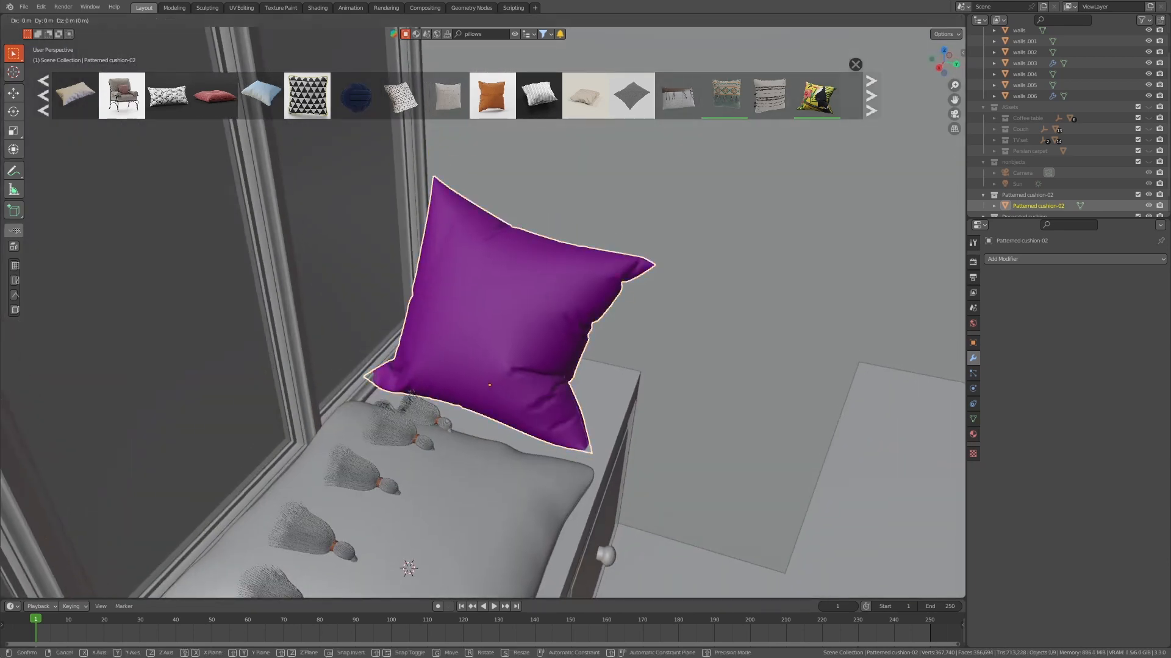
pyautogui.hotkey('shift', 'z')
pyautogui.click(535, 362)
pyautogui.moveTo(535, 362); pyautogui.dragTo(598, 294, button='middle')
pyautogui.press('r')
pyautogui.click(389, 301)
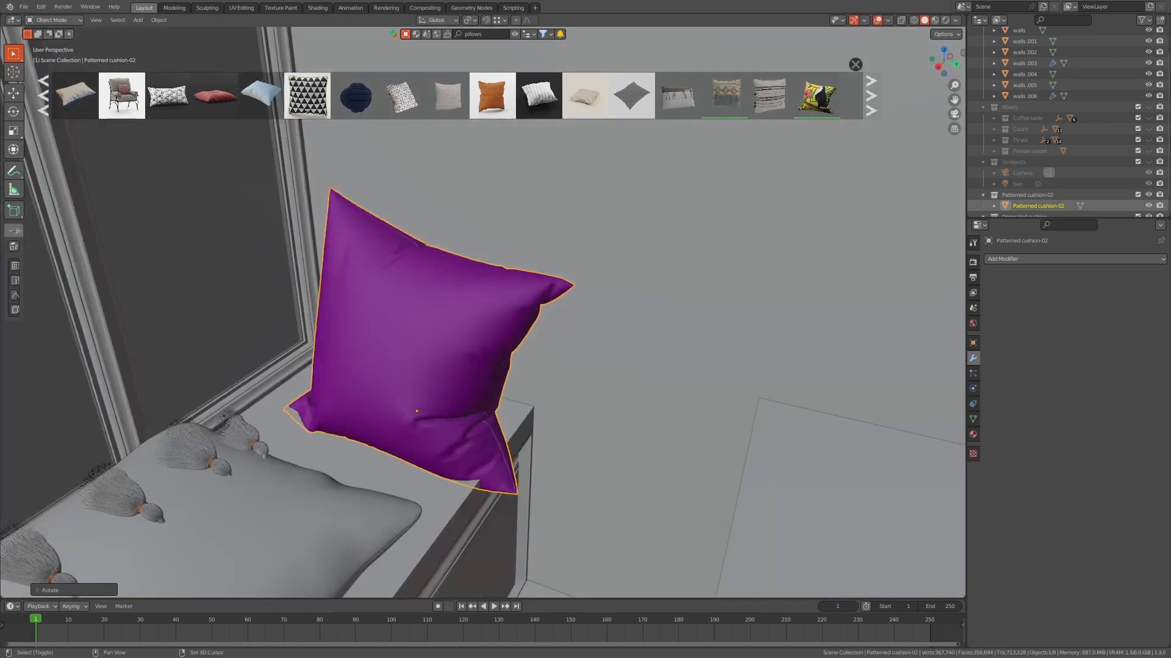
# - Raise the purple cushion slightly so it rests on the bench top, and select the tasselled cushion
pyautogui.press('g')
pyautogui.press('z')
pyautogui.press('Return')
pyautogui.hotkey('ctrl', 'i')
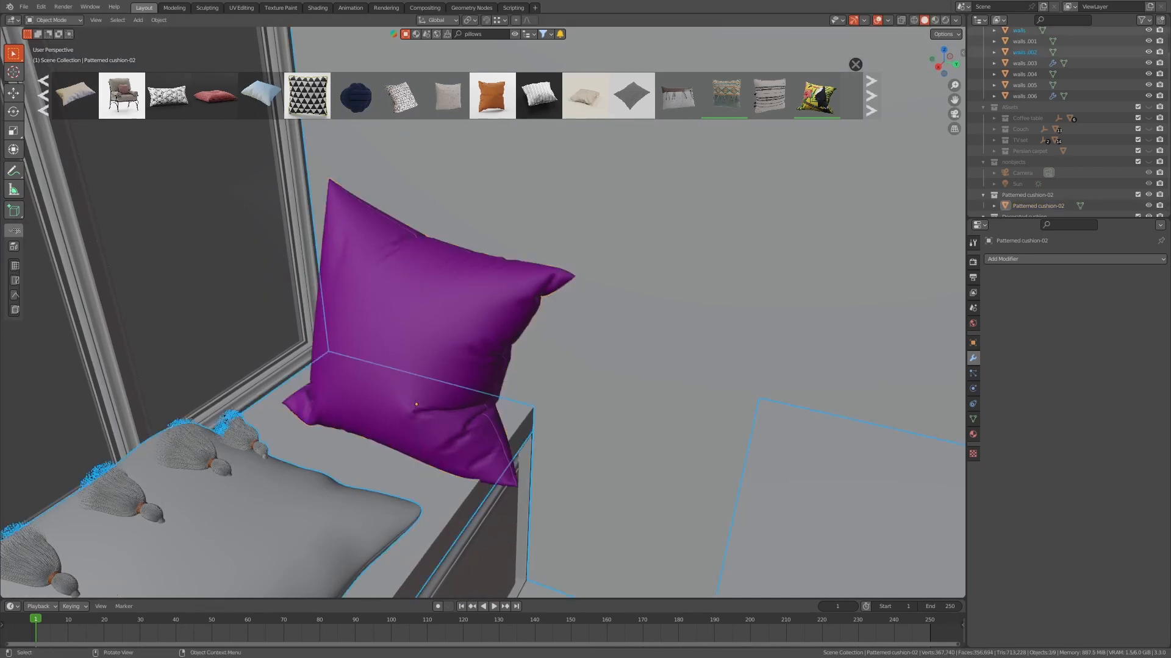
pyautogui.scroll(-3, 483, 312)
pyautogui.click(341, 439)
# - Try rotating the tasselled cushion 90°, first freely and again about a fixed axis, and undo the rotation
pyautogui.write('r90')
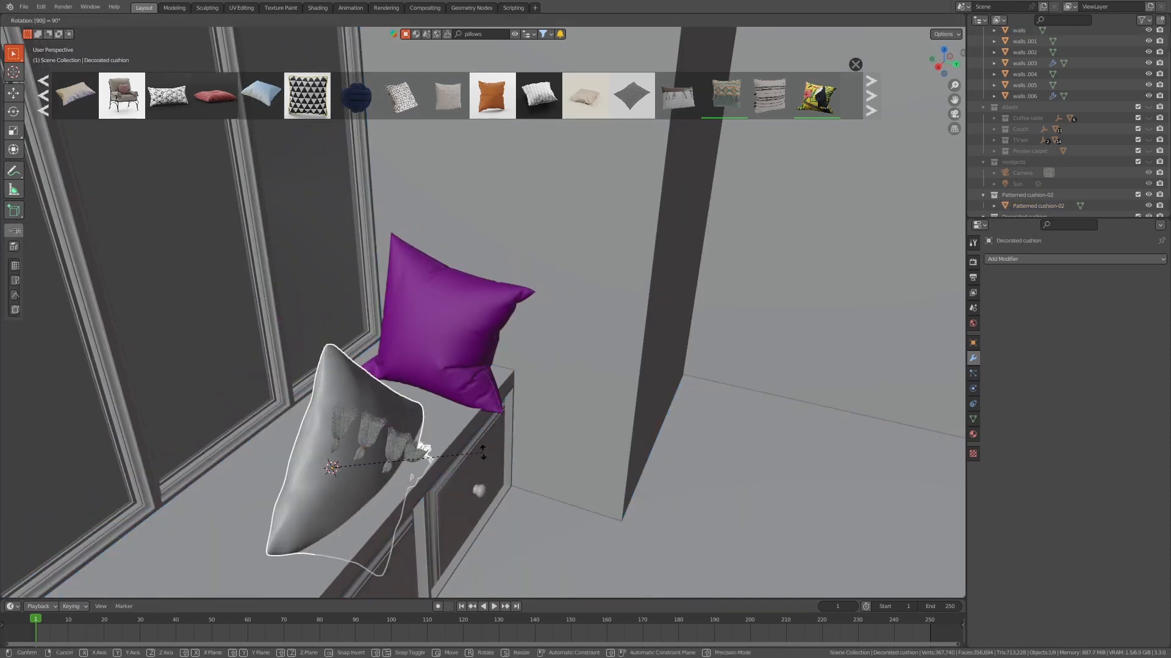
pyautogui.press('Escape')
pyautogui.press('Escape')
pyautogui.write('ry90')
pyautogui.press('Return')
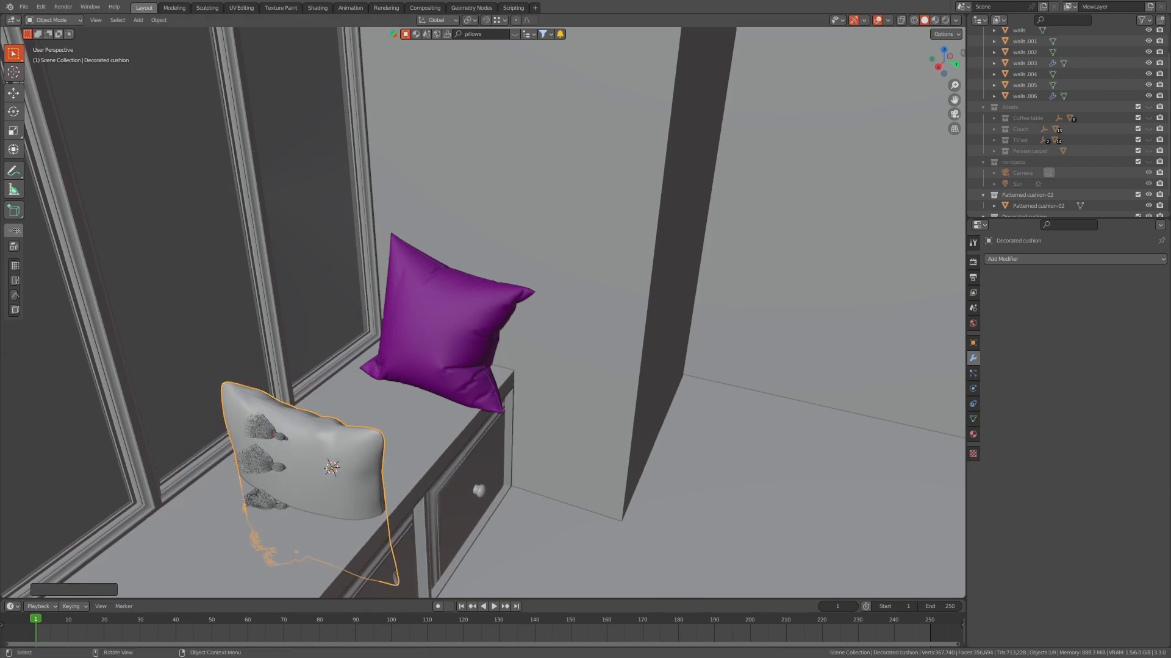
pyautogui.hotkey('ctrl', 'z')
pyautogui.press('t')
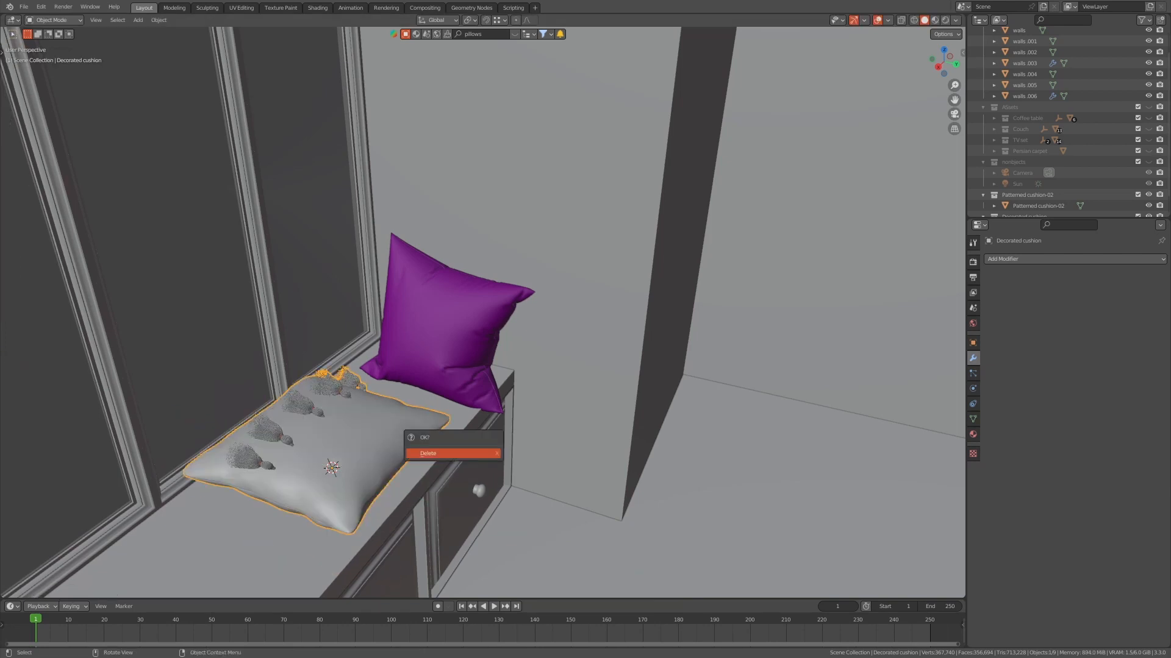
# - Stand the tasselled cushion upright by rotating it 90° about the X axis, and turn it 180° so the tassels face the room
pyautogui.write('ry90')
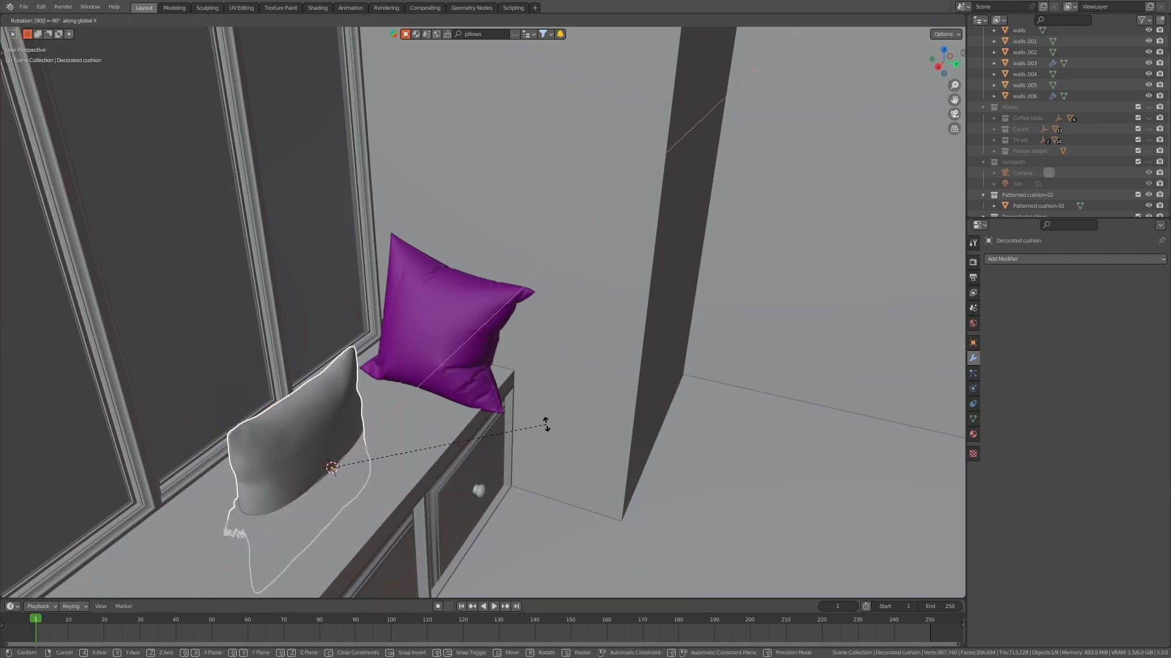
pyautogui.press('Return')
pyautogui.write('rx180')
pyautogui.press('Return')
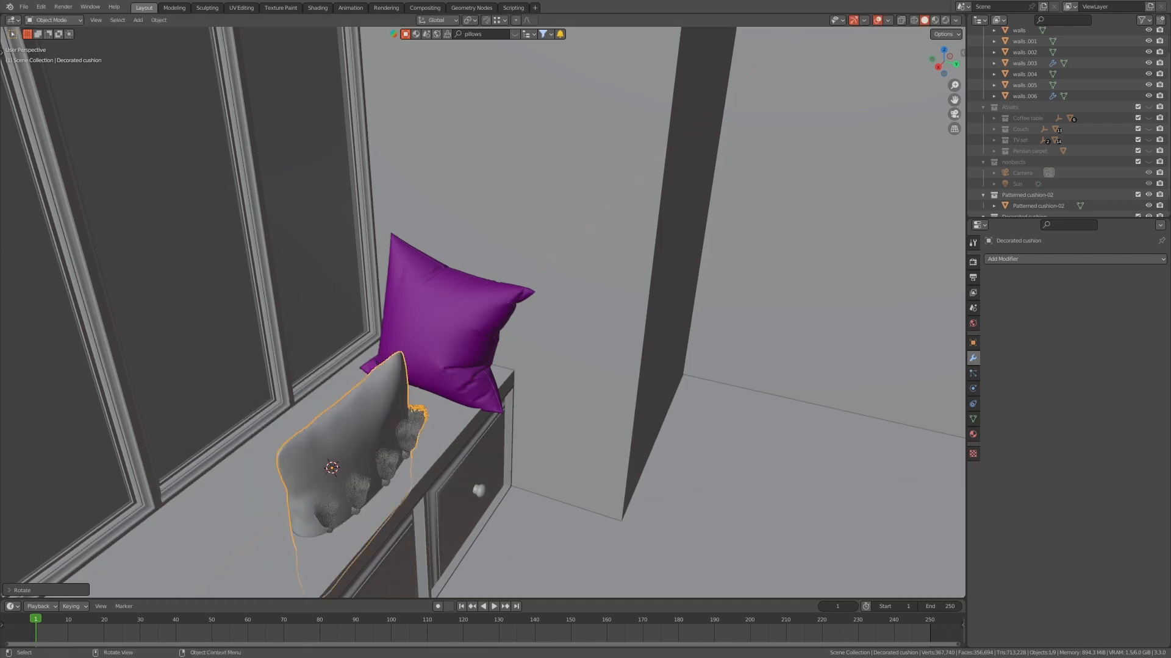
# - Raise the tasselled cushion vertically above the bench and tilt it back toward the windows about the X axis
pyautogui.press('g')
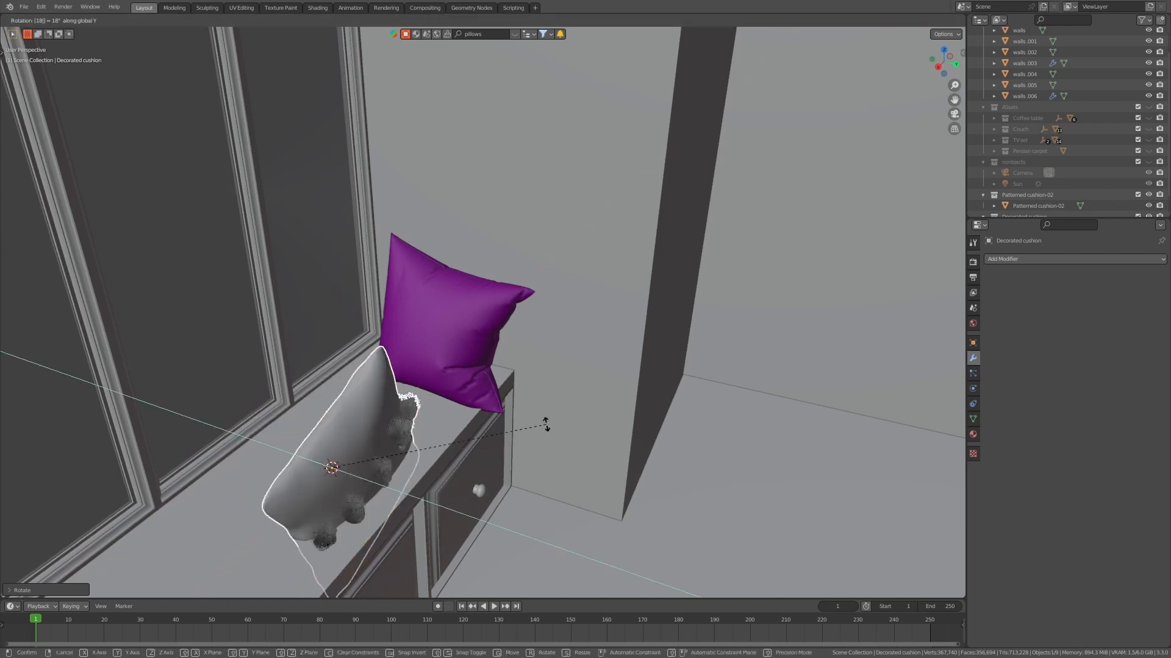
pyautogui.press('z')
pyautogui.press('Return')
pyautogui.scroll(4, 482, 313)
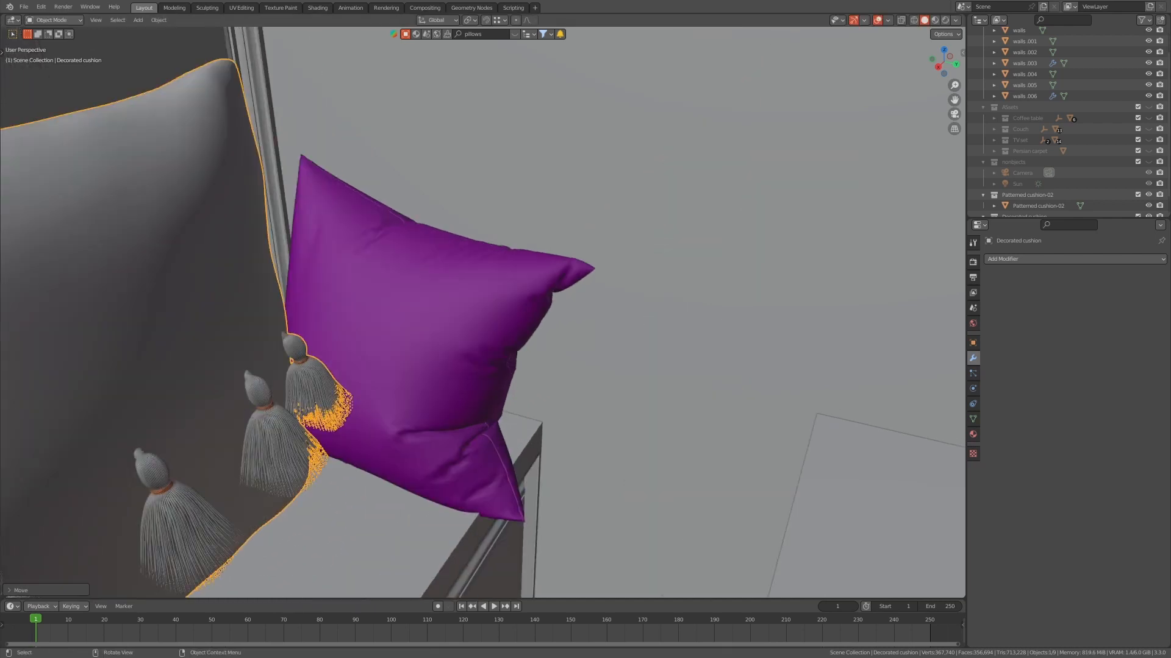
pyautogui.scroll(-3, 562, 312)
pyautogui.keyDown('shift'); pyautogui.moveTo(483, 312); pyautogui.dragTo(581, 309, button='middle'); pyautogui.keyUp('shift')
pyautogui.moveTo(617, 369)
pyautogui.mouseDown(button='middle')
pyautogui.moveTo(756, 371)
pyautogui.moveTo(639, 372)
pyautogui.mouseUp(button='middle')
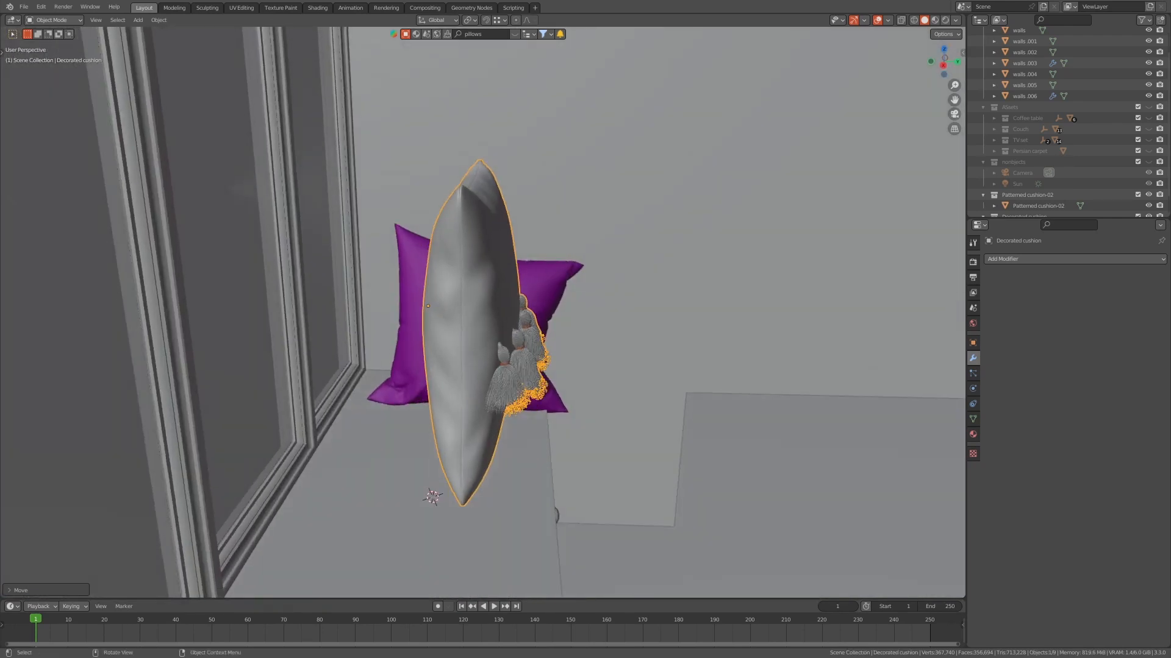
pyautogui.press('r')
pyautogui.press('y')
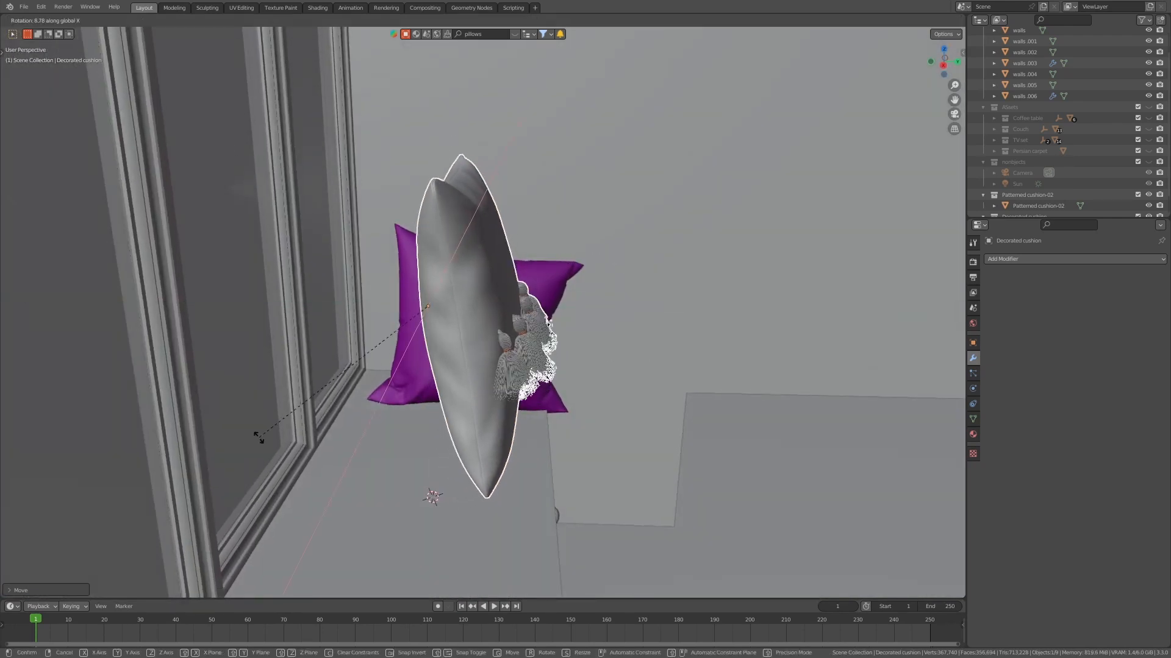
pyautogui.press('Return')
# - In a wireframe top view, rotate the tasselled cushion to an angle and move it next to the purple cushion
pyautogui.scroll(-5, 483, 312)
pyautogui.keyDown('shift'); pyautogui.moveTo(482, 312); pyautogui.dragTo(436, 363, button='middle'); pyautogui.keyUp('shift')
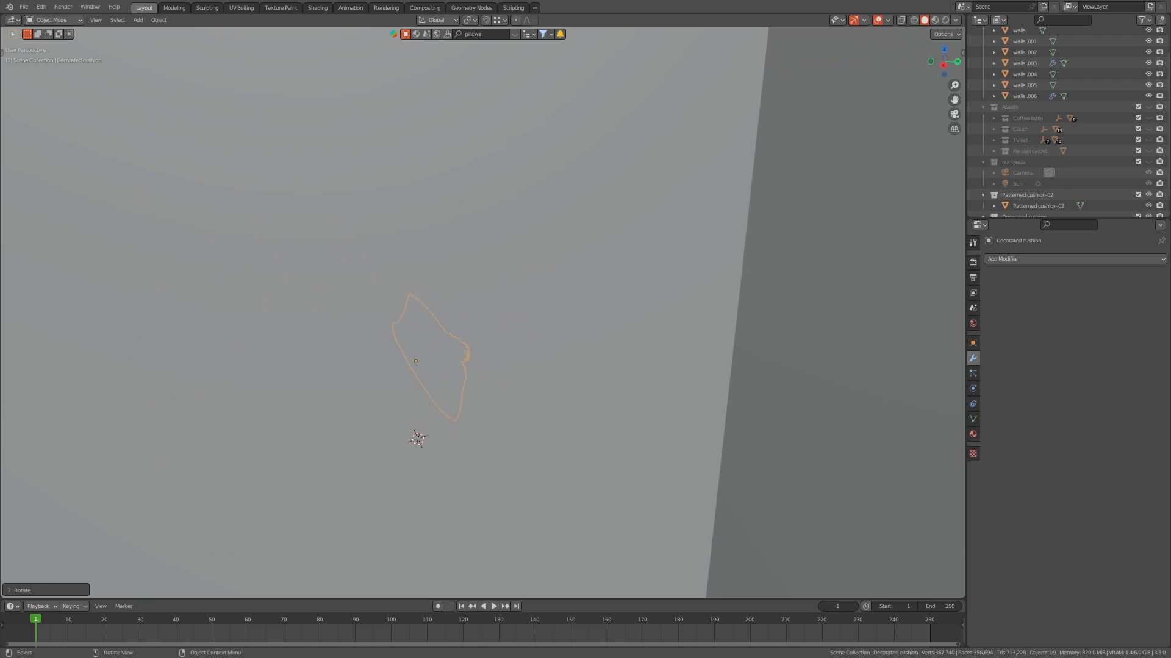
pyautogui.press('KP_1')
pyautogui.press('KP_7')
pyautogui.press('z')
pyautogui.click(520, 352)
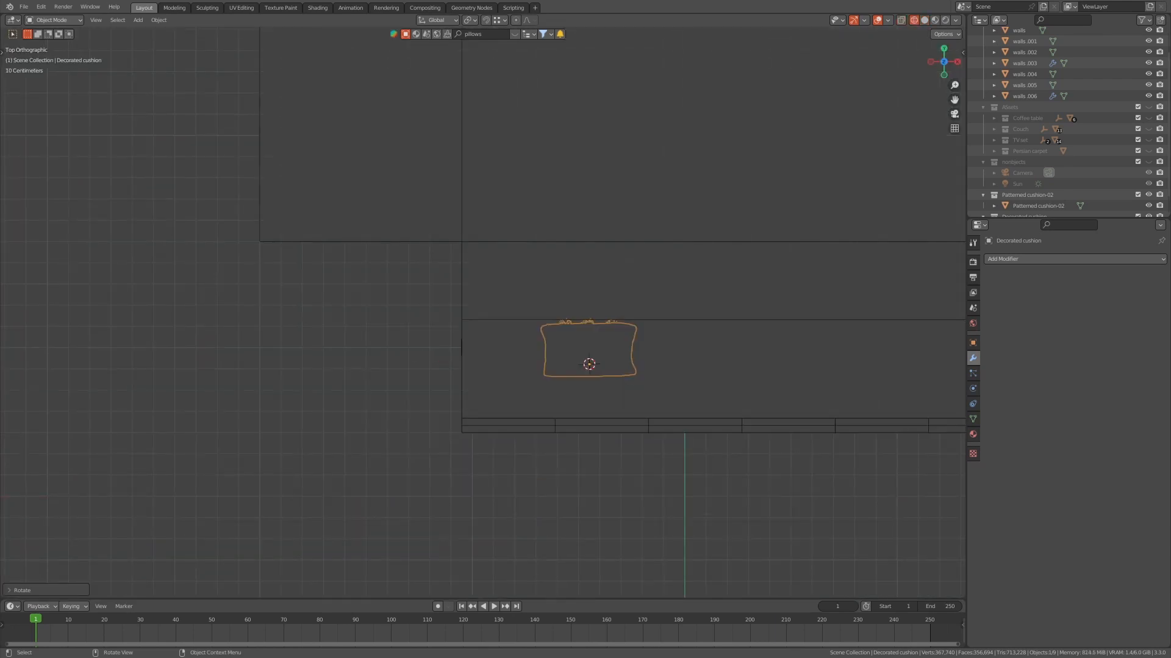
pyautogui.scroll(3, 604, 365)
pyautogui.press('r')
pyautogui.press('Return')
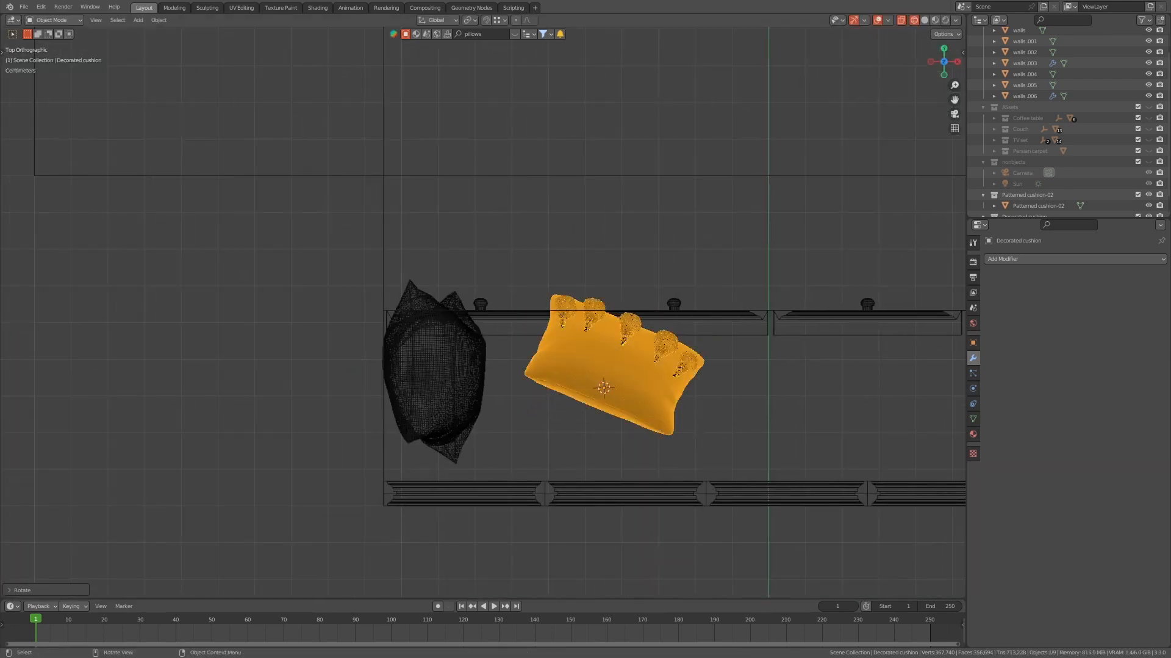
pyautogui.press('g')
pyautogui.press('Return')
# - Adjust the tasselled cushion's height along the Z axis so that its lower edge rests on the bench top
pyautogui.moveTo(584, 366); pyautogui.dragTo(414, 243, button='middle')
pyautogui.scroll(3, 359, 256)
pyautogui.press('g')
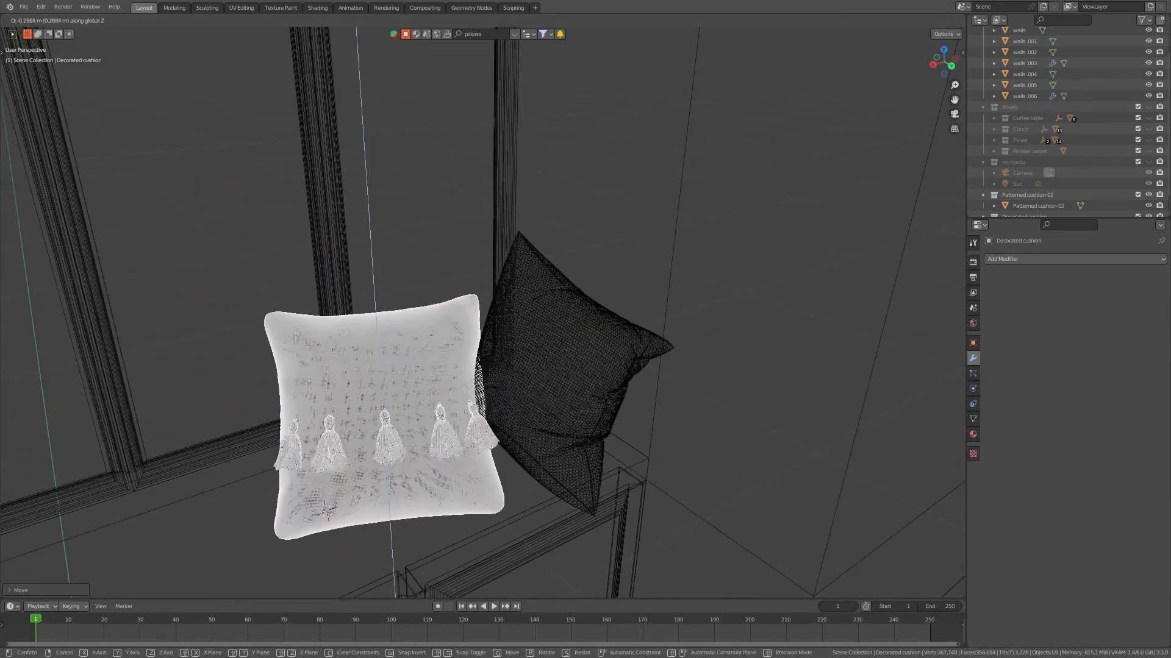
pyautogui.press('Return')
pyautogui.hotkey('alt', 'z')
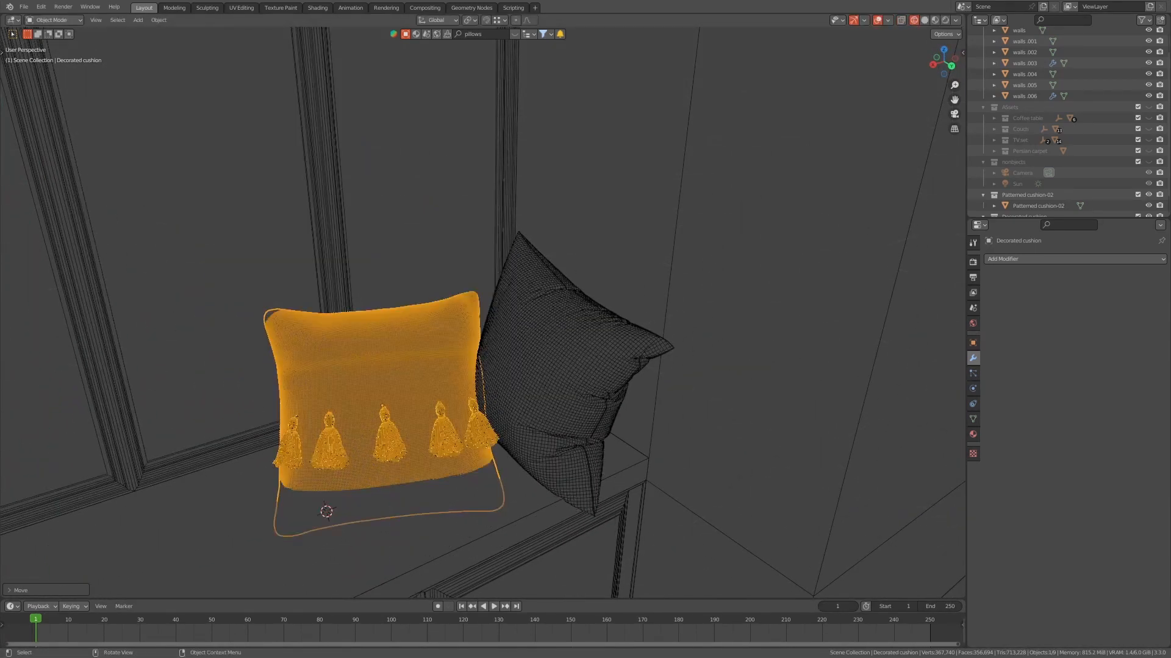
pyautogui.press('g')
pyautogui.press('z')
pyautogui.press('Return')
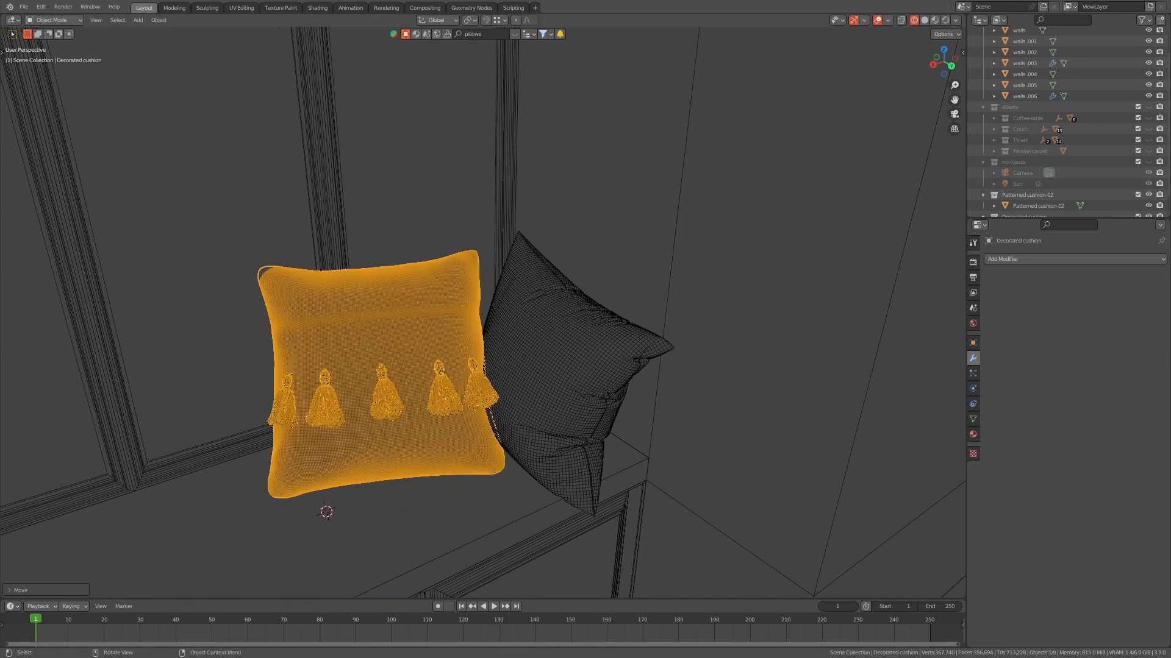
# - Tilt the tasselled cushion further and slide it horizontally, without changing its height, until it leans into the window frame
pyautogui.moveTo(390, 366); pyautogui.dragTo(720, 378, button='middle')
pyautogui.press('r')
pyautogui.press('Return')
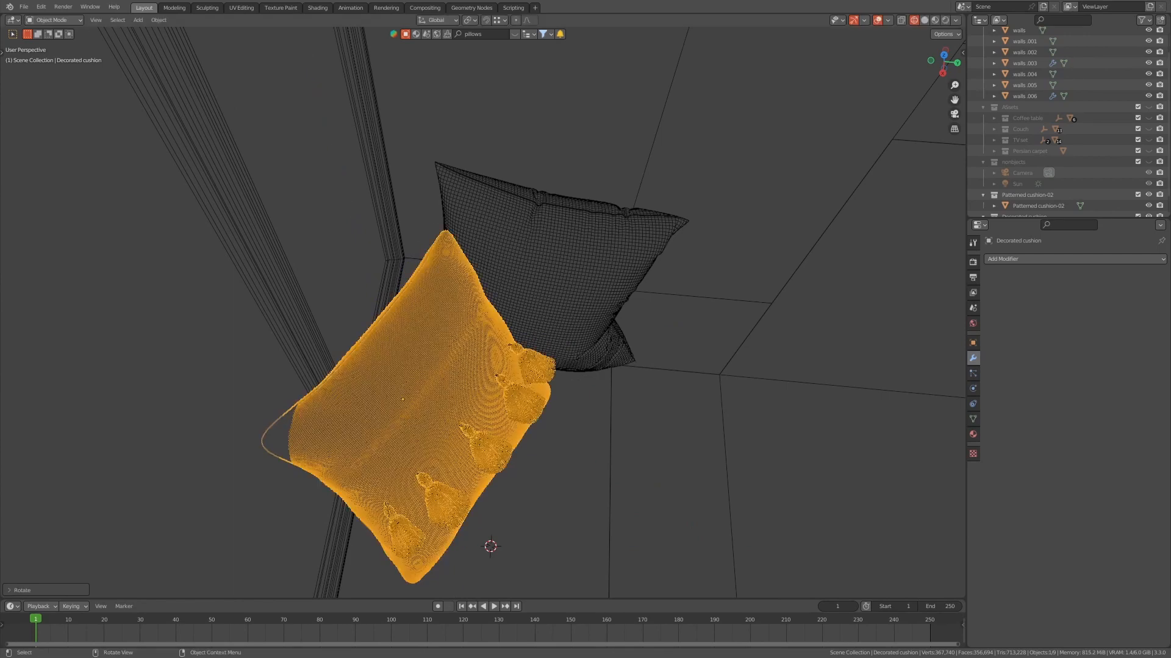
pyautogui.press('g')
pyautogui.hotkey('shift', 'z')
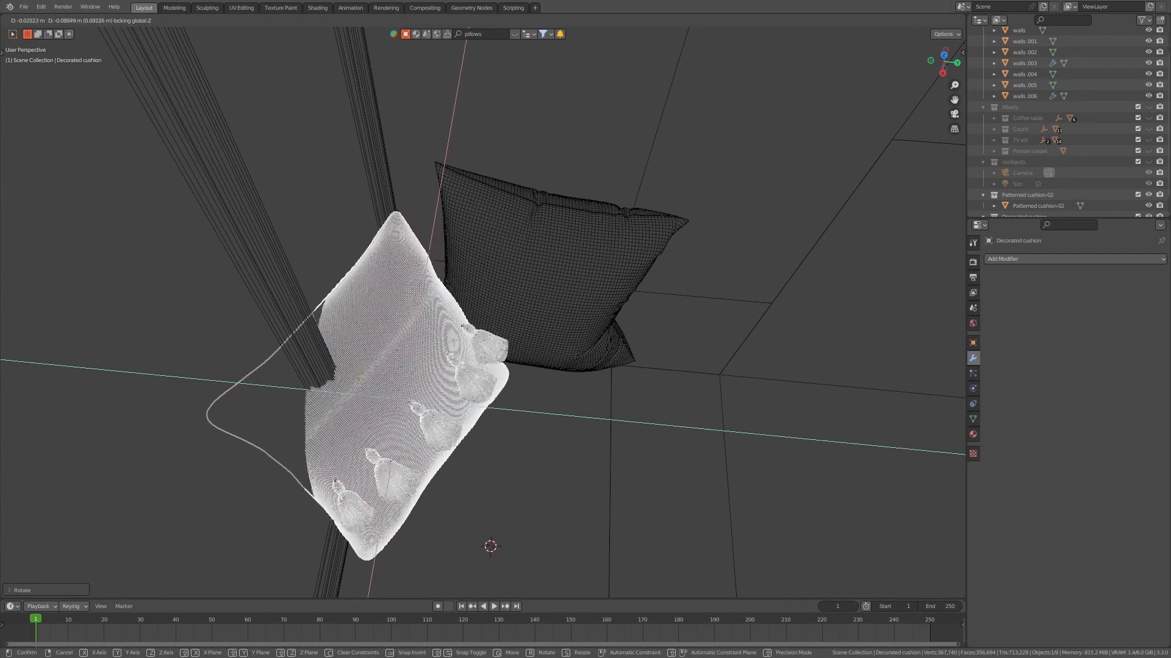
pyautogui.press('Return')
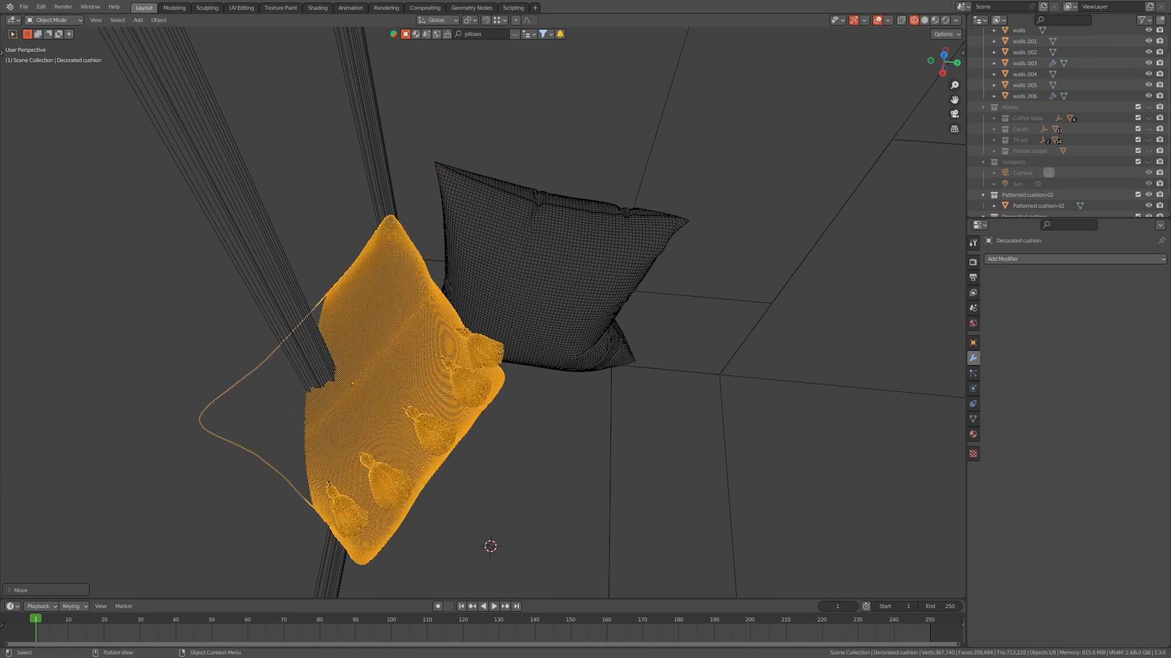
pyautogui.moveTo(549, 366); pyautogui.dragTo(585, 344, button='middle')
pyautogui.press('g')
pyautogui.hotkey('shift', 'z')
pyautogui.press('Return')
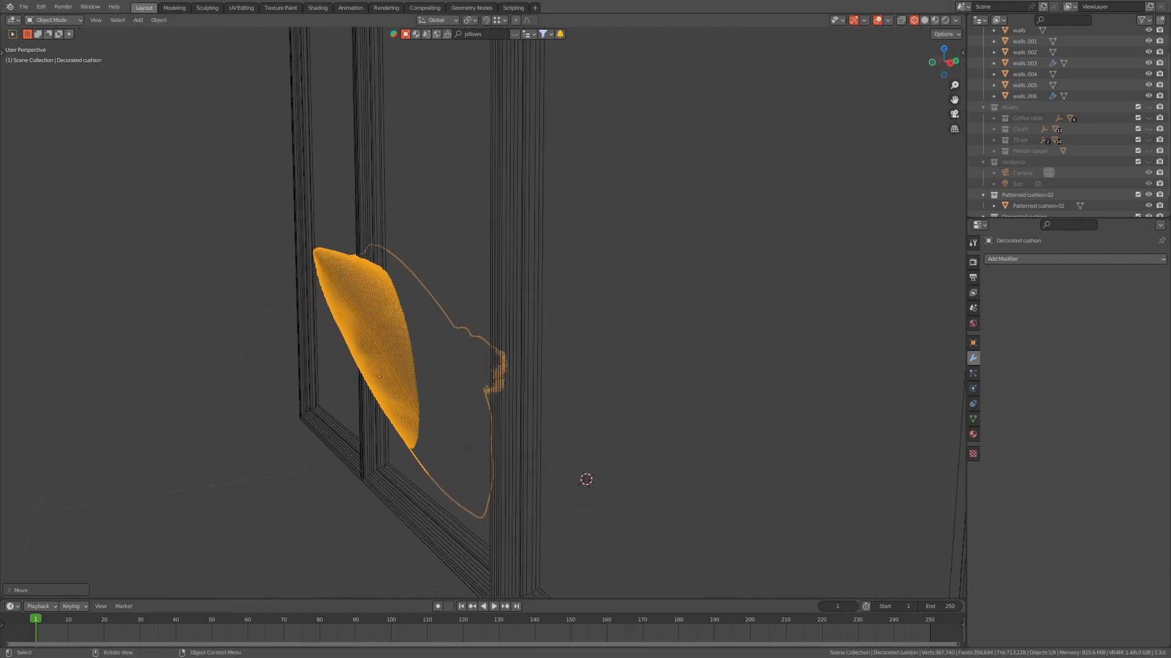
# - Correct the tasselled cushion's tilt from the side and turn it slightly about the Z axis
pyautogui.press('r')
pyautogui.press('Return')
pyautogui.moveTo(599, 434); pyautogui.dragTo(548, 450, button='middle')
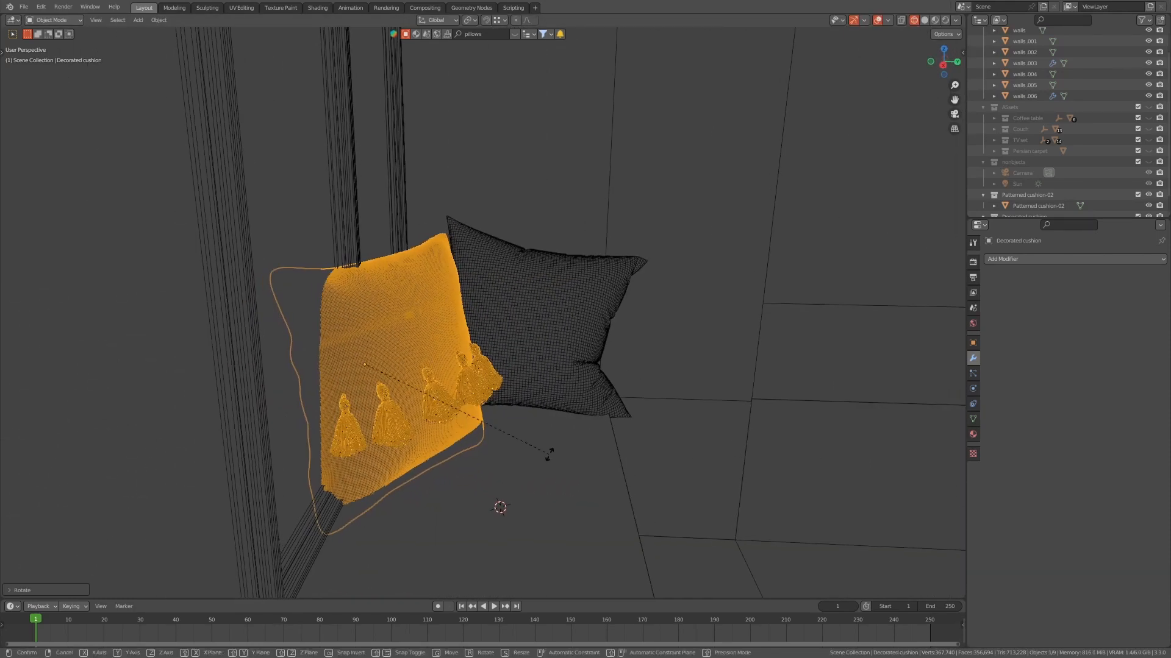
pyautogui.press('r')
pyautogui.press('z')
pyautogui.click(557, 410)
# - Move the tasselled cushion out of the window frame so it stands beside the purple cushion
pyautogui.press('g')
pyautogui.press('y')
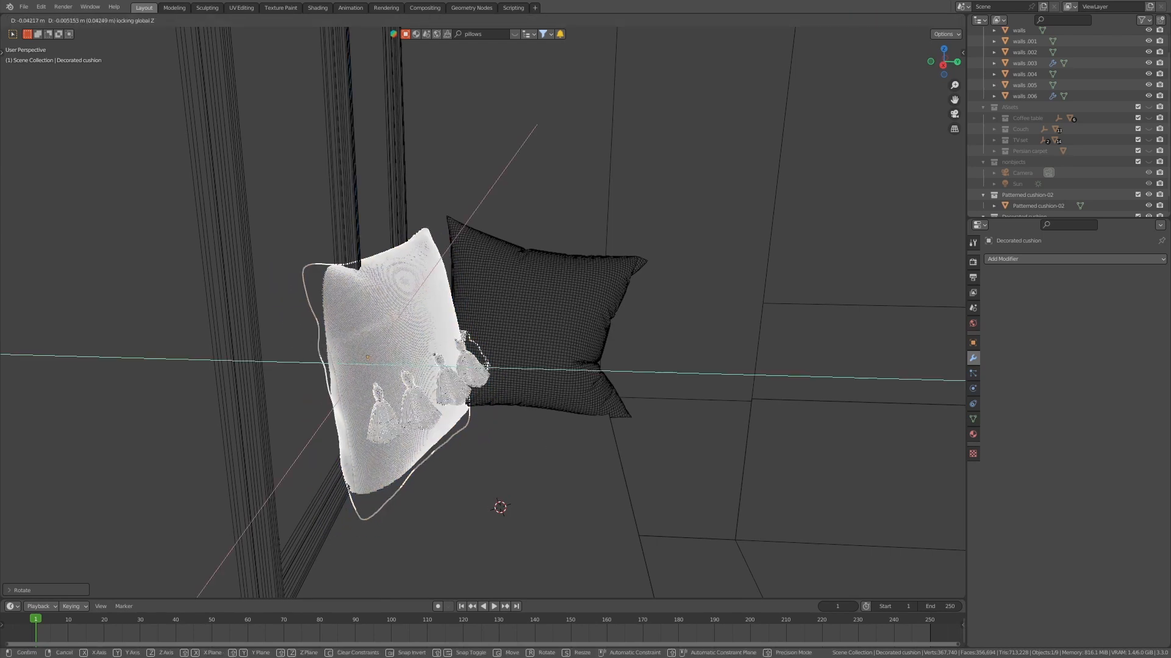
pyautogui.press('Escape')
pyautogui.press('g')
pyautogui.press('Return')
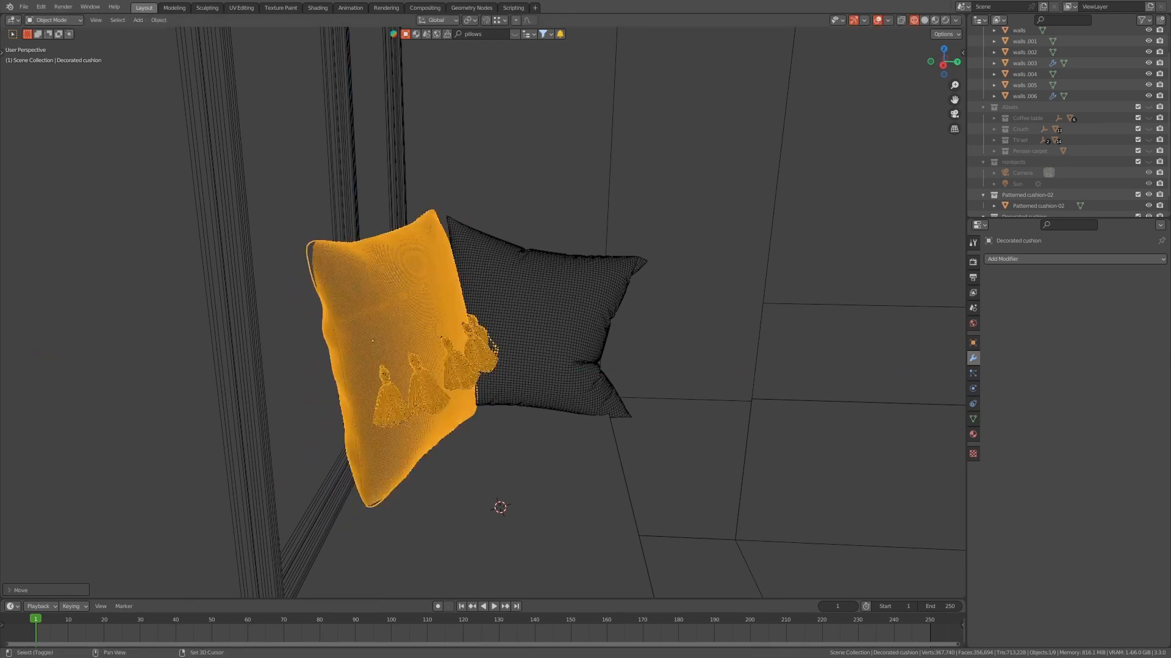
# - Switch to solid shading and slide the tasselled cushion horizontally along the bench, slightly away from the purple cushion
pyautogui.moveTo(548, 378); pyautogui.dragTo(506, 372, button='middle')
pyautogui.hotkey('shift', 'z')
pyautogui.hotkey('alt', 'z')
pyautogui.hotkey('alt', 'z')
pyautogui.press('g')
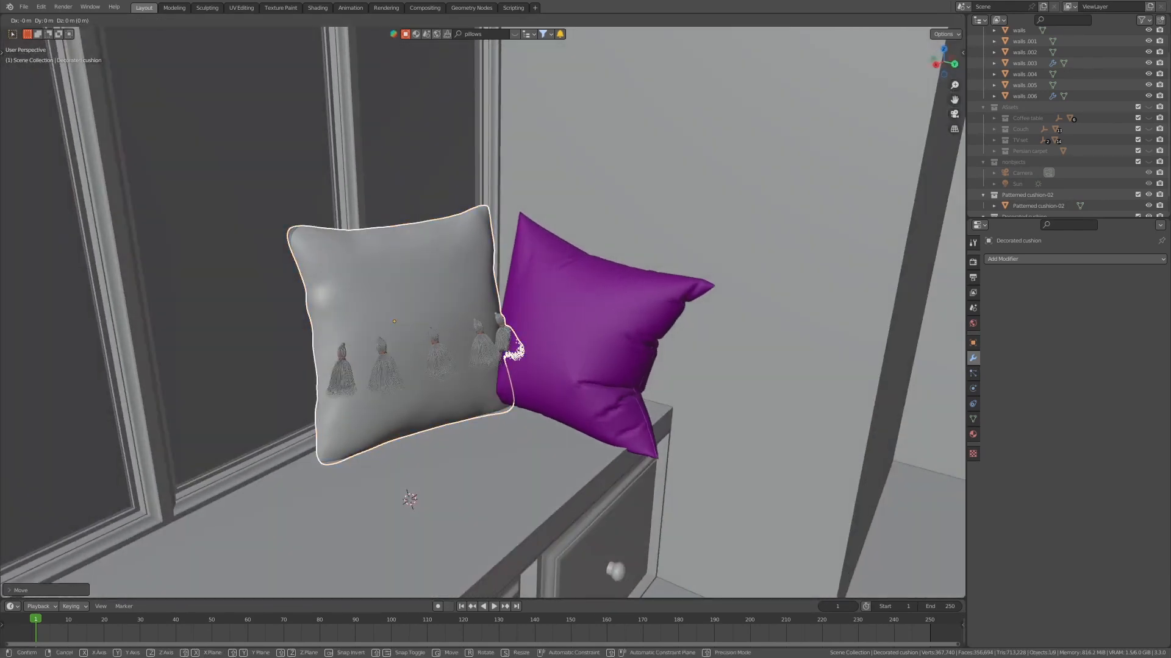
pyautogui.press('Escape')
pyautogui.press('g')
pyautogui.hotkey('shift', 'z')
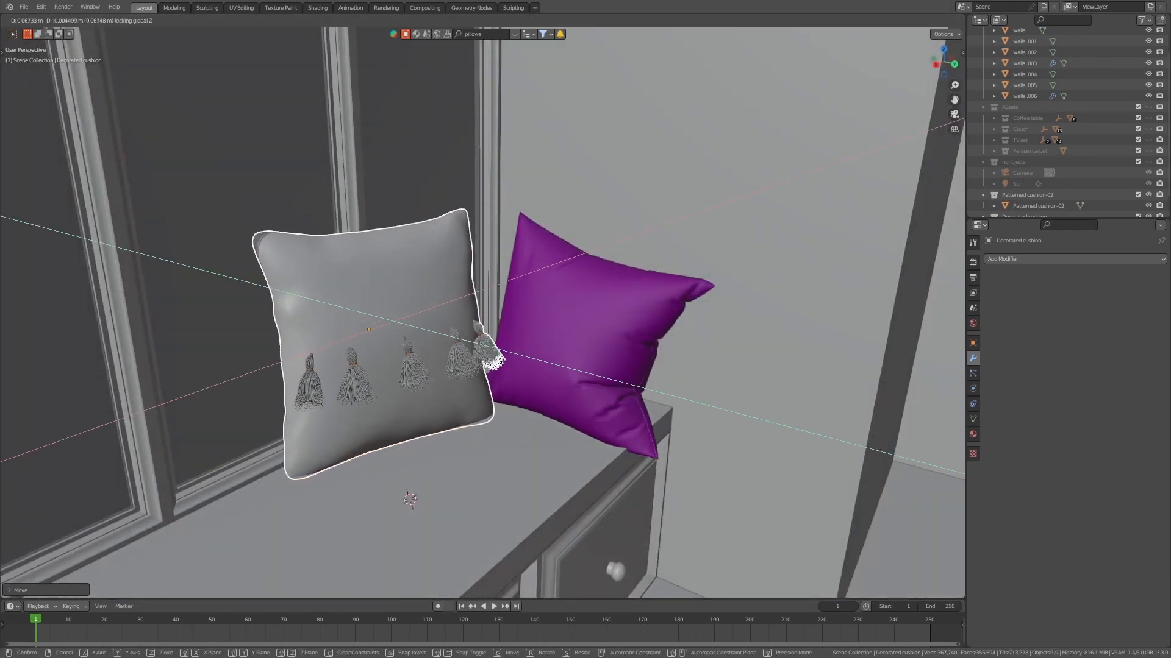
pyautogui.press('Return')
# - Select the floor object and place the 3D cursor on the floor near the end of the bench
pyautogui.keyDown('shift'); pyautogui.moveTo(482, 313); pyautogui.dragTo(446, 306, button='middle'); pyautogui.keyUp('shift')
pyautogui.scroll(-4, 483, 312)
pyautogui.keyDown('shift'); pyautogui.moveTo(528, 487); pyautogui.dragTo(528, 397, button='middle'); pyautogui.keyUp('shift')
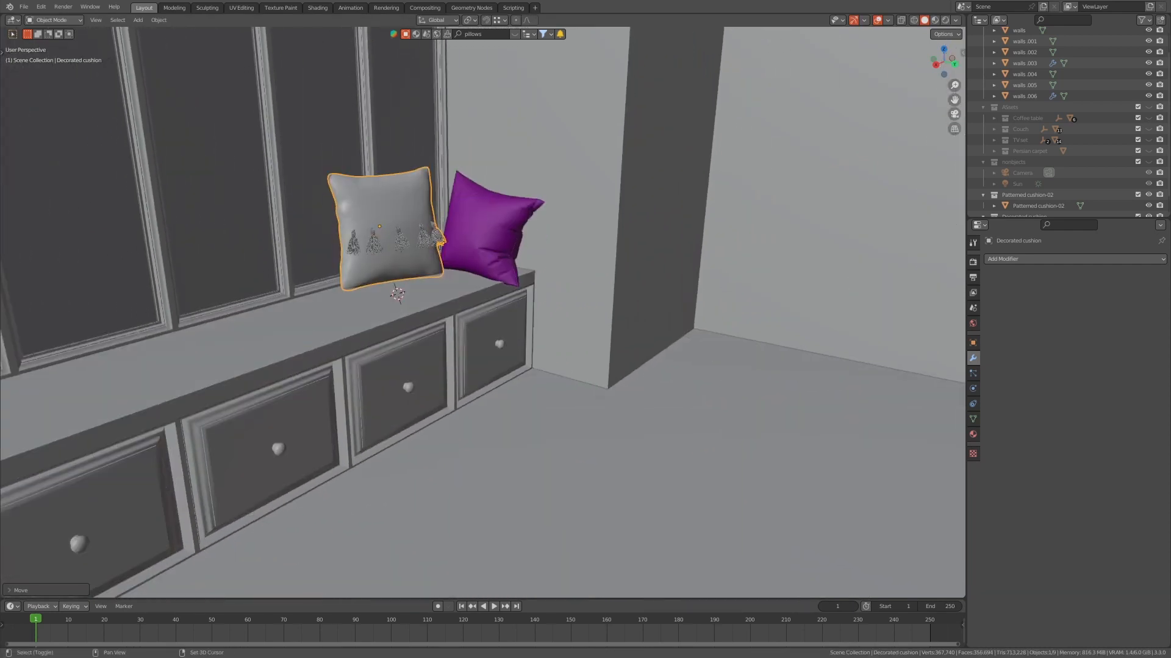
pyautogui.click(528, 402)
pyautogui.press('Tab')
pyautogui.click(528, 390)
pyautogui.hotkey('shift', 's')
pyautogui.click(528, 434)
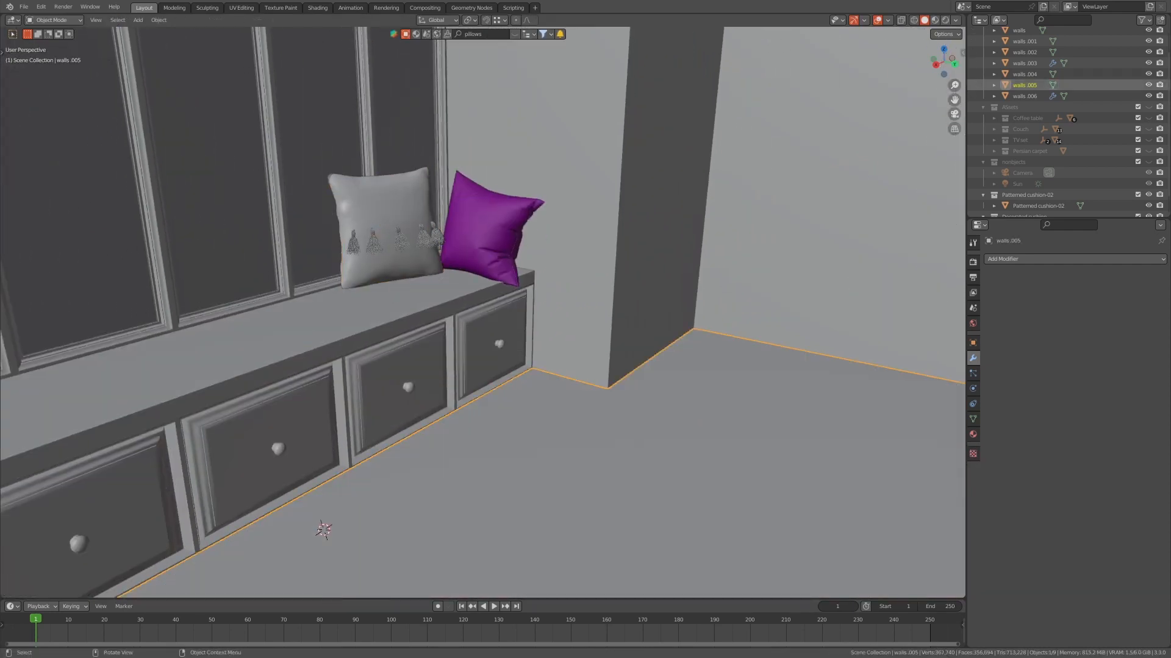
pyautogui.press('Tab')
# - Show the BlenderKit pillow results and add the Almofada Pontilhado Bege cushion at the 3D cursor on the floor
pyautogui.click(514, 34)
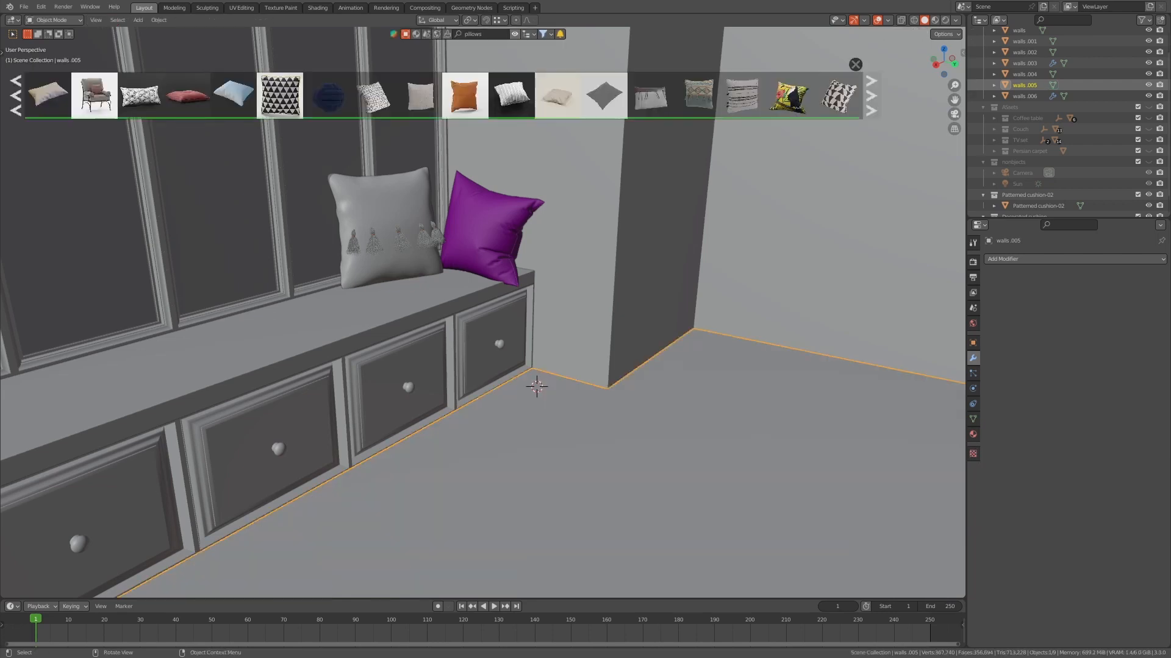
pyautogui.moveTo(743, 96)
pyautogui.moveTo(743, 96); pyautogui.dragTo(537, 388)
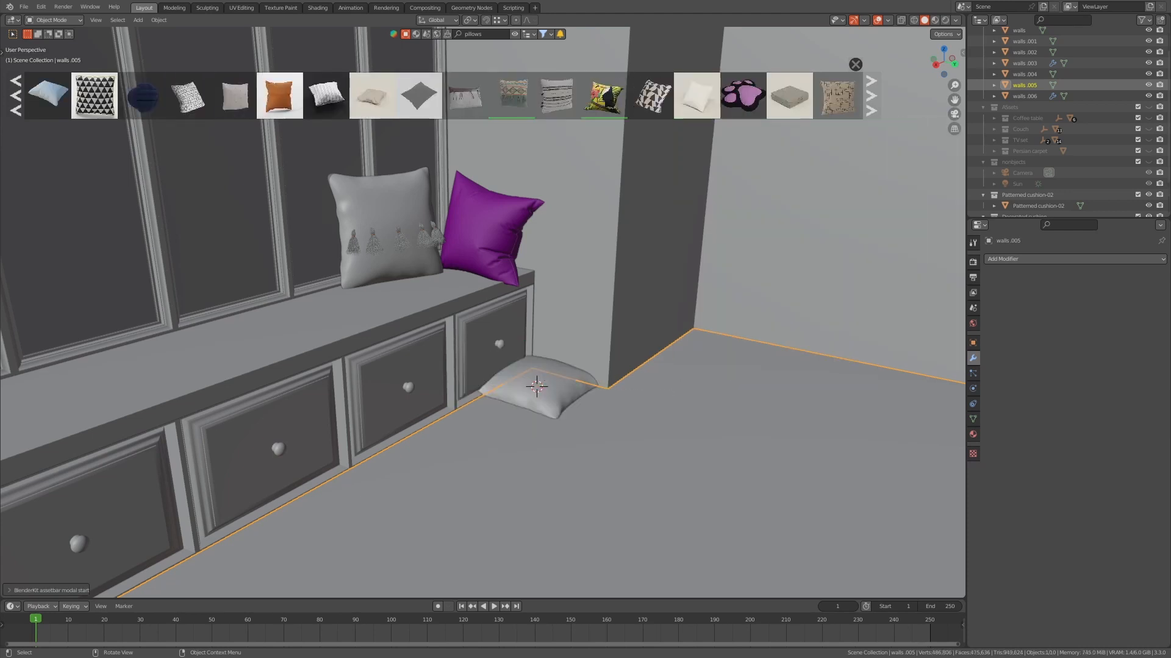
pyautogui.click(537, 386)
# - Move the newly added cushion away from the bench front and raise it clear of the floor
pyautogui.moveTo(537, 385); pyautogui.dragTo(610, 275, button='middle')
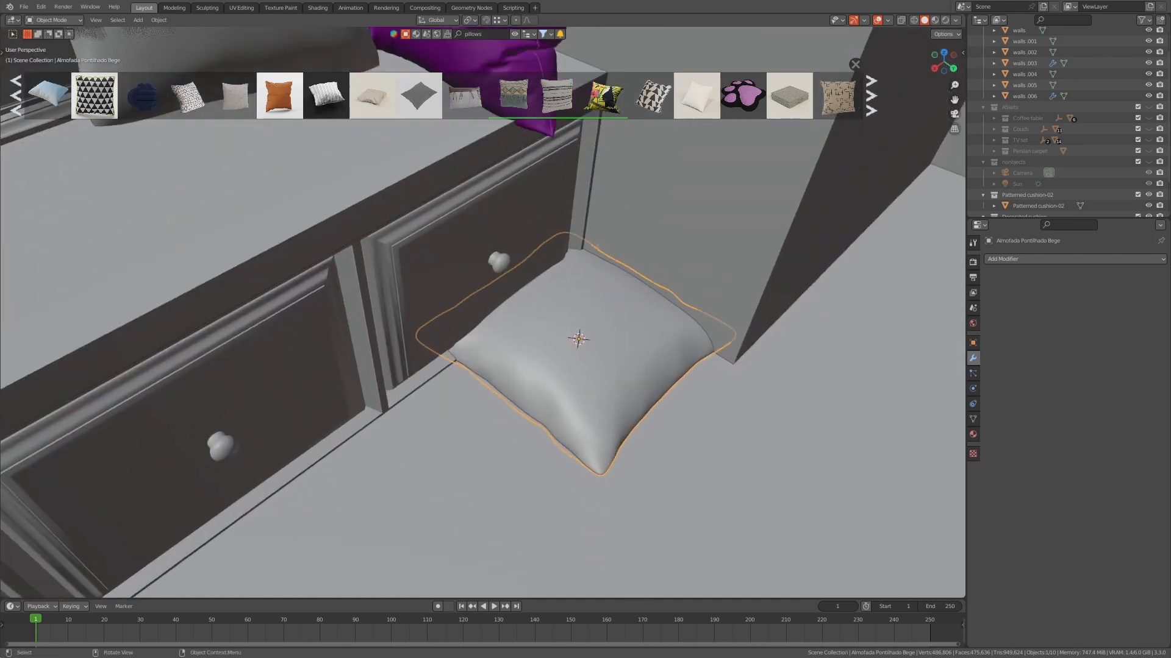
pyautogui.press('g')
pyautogui.press('z')
pyautogui.press('Return')
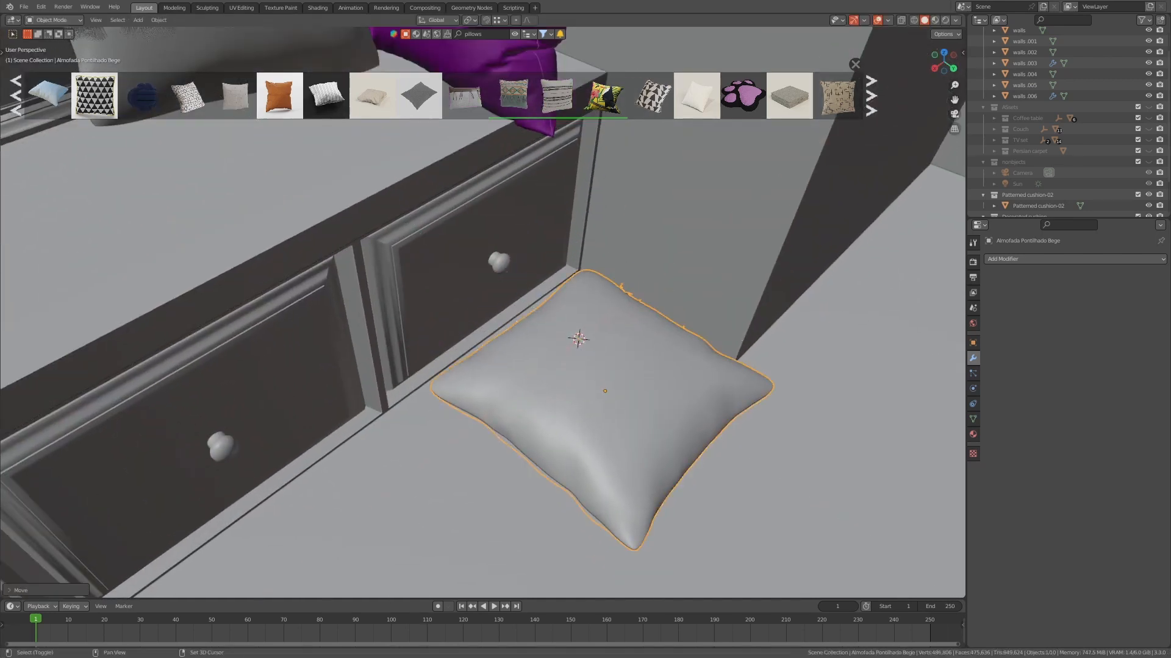
pyautogui.press('g')
pyautogui.press('z')
pyautogui.press('Return')
# - Tilt the floor cushion slightly and flip it 180° about its local X axis
pyautogui.moveTo(585, 341); pyautogui.dragTo(515, 286, button='middle')
pyautogui.press('r')
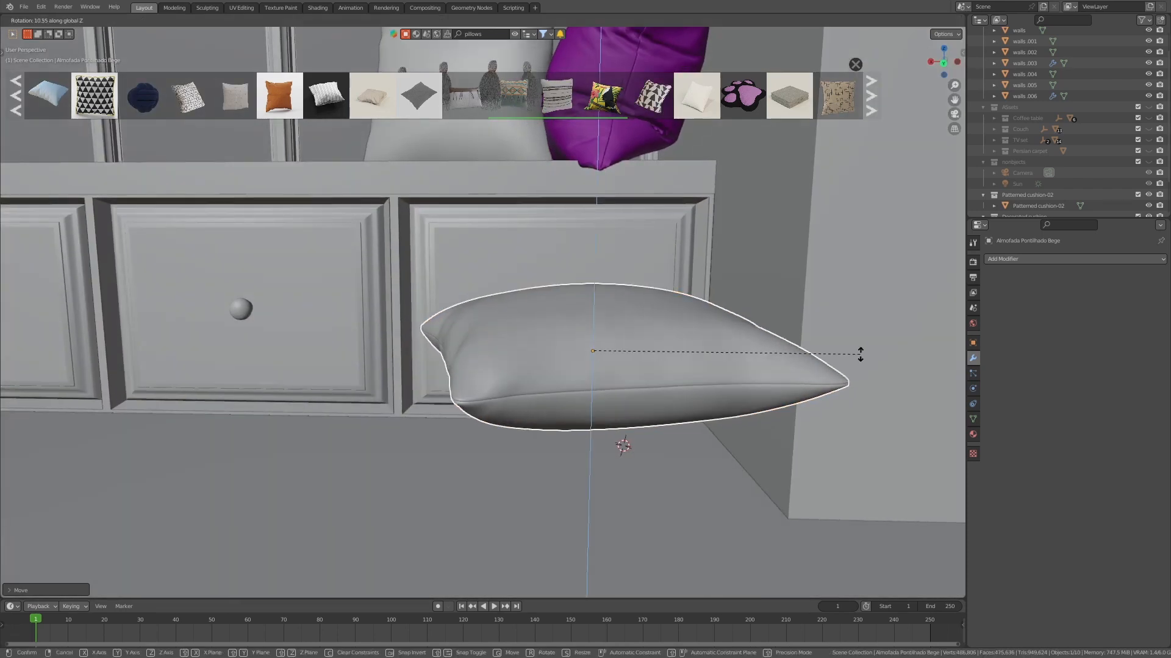
pyautogui.press('x')
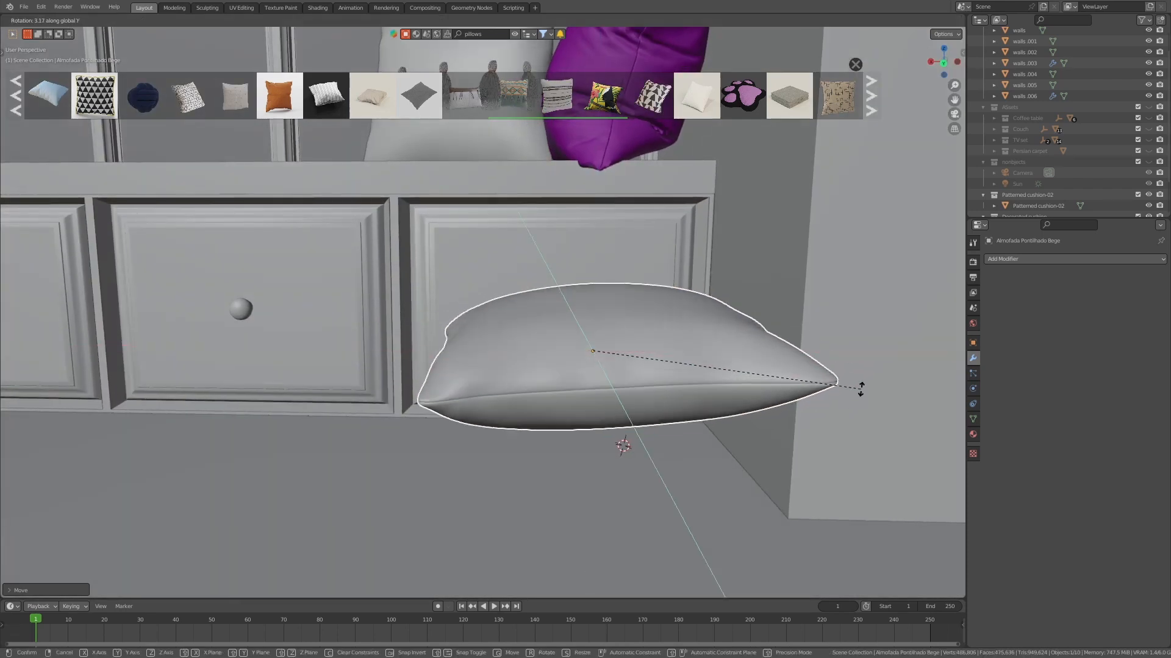
pyautogui.press('Return')
pyautogui.moveTo(481, 293); pyautogui.dragTo(488, 378, button='middle')
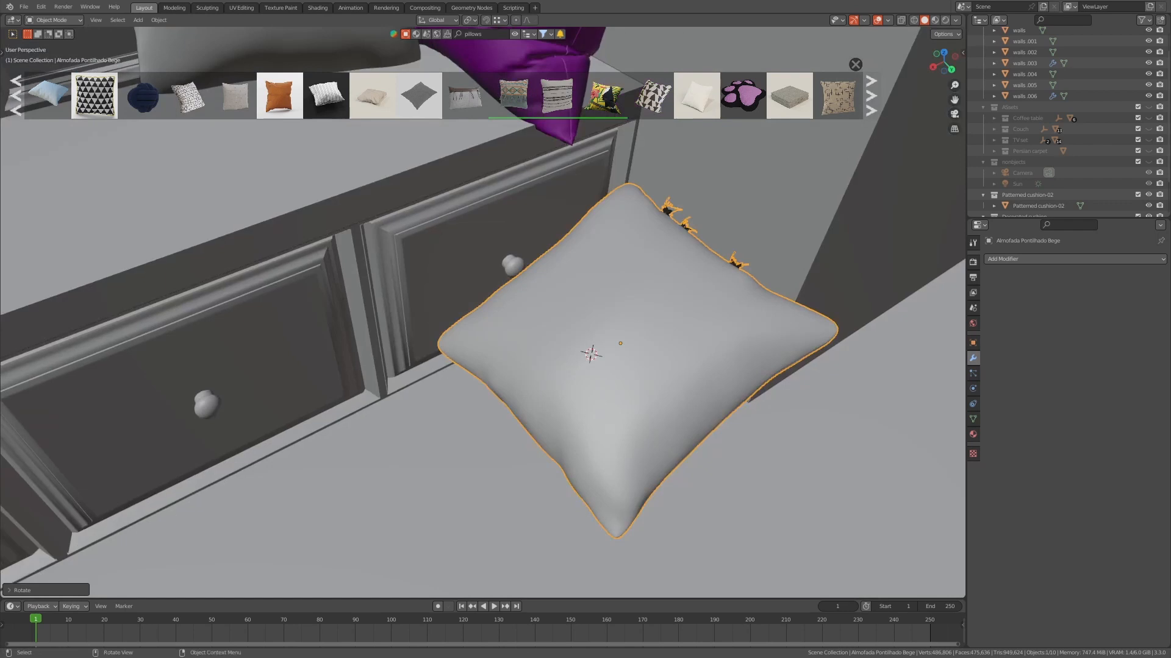
pyautogui.press('r')
pyautogui.press('x')
pyautogui.press('x')
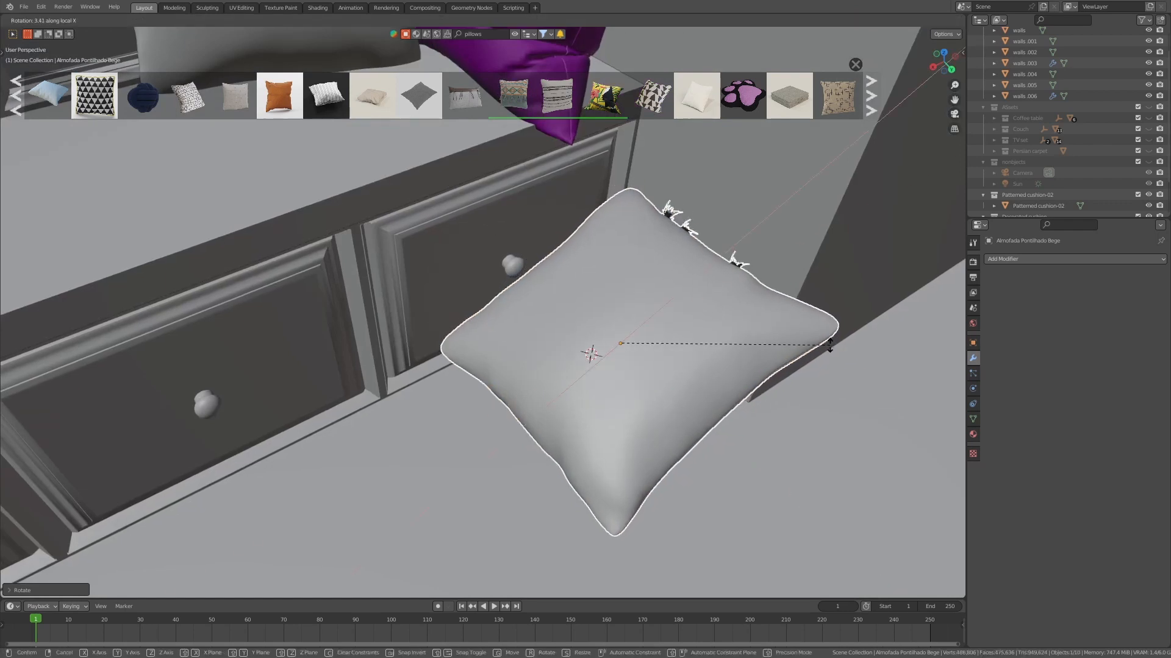
pyautogui.write('180')
pyautogui.press('Return')
# - In a wireframe back view, tilt the floor cushion more steeply and lower it so its bottom edge touches the floor
pyautogui.moveTo(619, 343); pyautogui.dragTo(527, 320, button='middle')
pyautogui.moveTo(792, 214); pyautogui.dragTo(842, 179, button='middle')
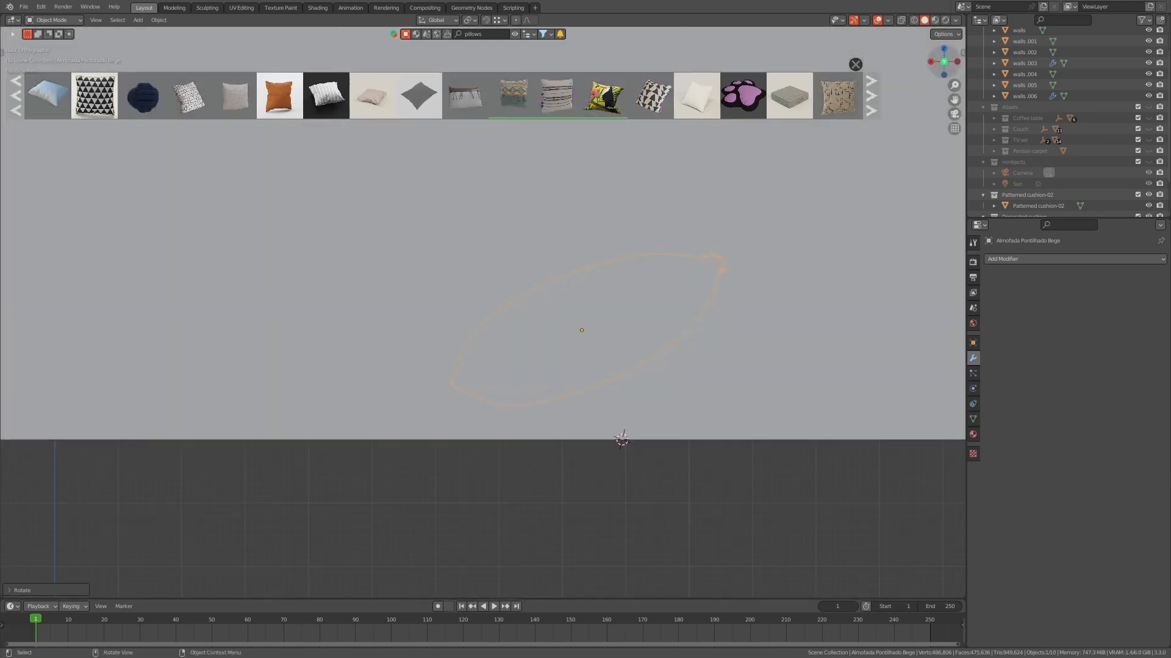
pyautogui.press('z')
pyautogui.hotkey('alt', 'z')
pyautogui.keyDown('shift'); pyautogui.moveTo(850, 457); pyautogui.dragTo(756, 457, button='middle'); pyautogui.keyUp('shift')
pyautogui.press('r')
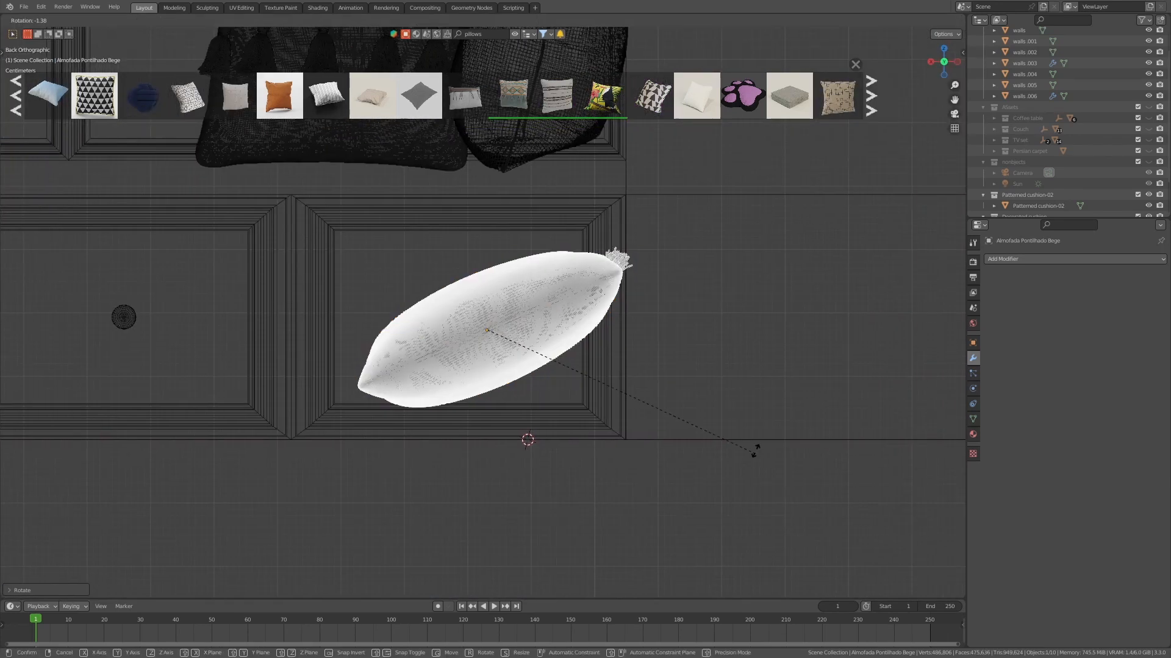
pyautogui.click(739, 370)
pyautogui.press('g')
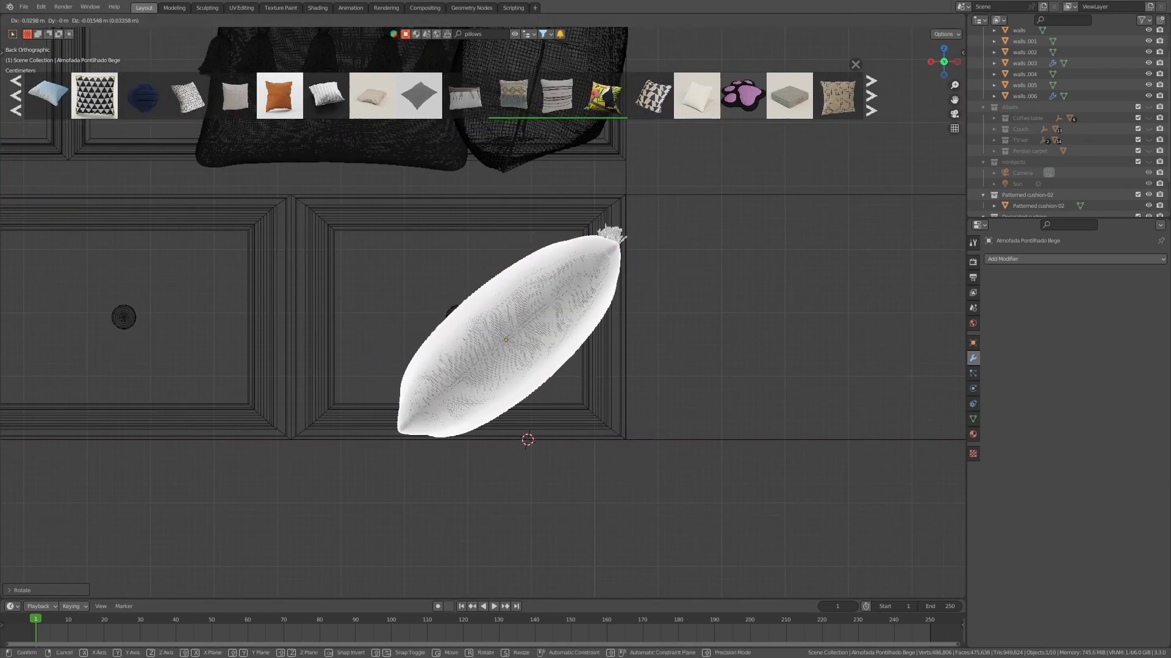
pyautogui.click(764, 382)
# - Place the 3D cursor on the bench top in front of the tasselled cushion
pyautogui.moveTo(764, 382); pyautogui.dragTo(816, 416, button='middle')
pyautogui.scroll(-3, 481, 311)
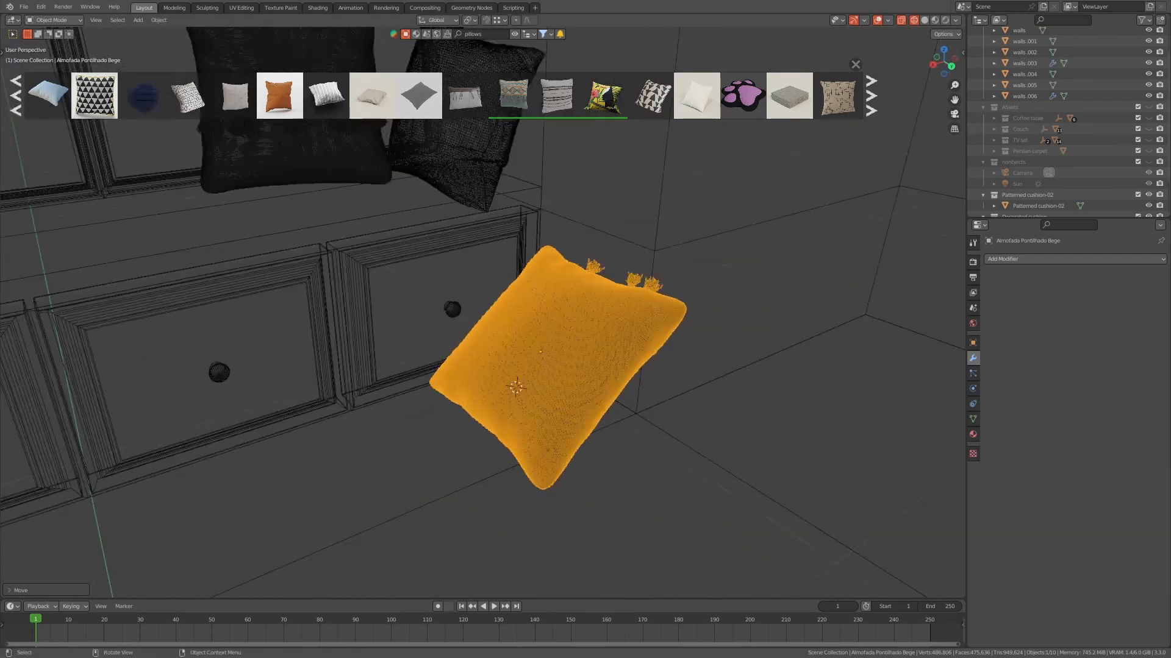
pyautogui.keyDown('shift'); pyautogui.moveTo(323, 220); pyautogui.dragTo(477, 303, button='middle'); pyautogui.keyUp('shift')
pyautogui.keyDown('shift'); pyautogui.rightClick(477, 303); pyautogui.keyUp('shift')
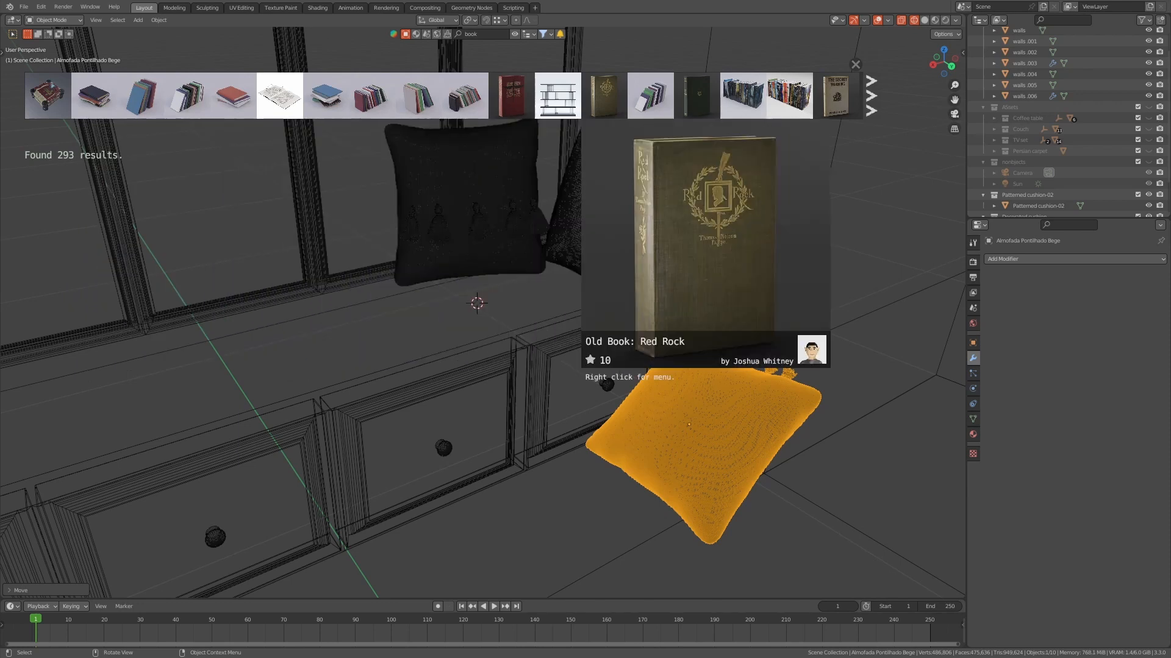
# - Search BlenderKit for "book open" and add OLD BOOK: The Secret Of The Lost Tunnel at the 3D cursor
pyautogui.scroll(-4, 603, 96)
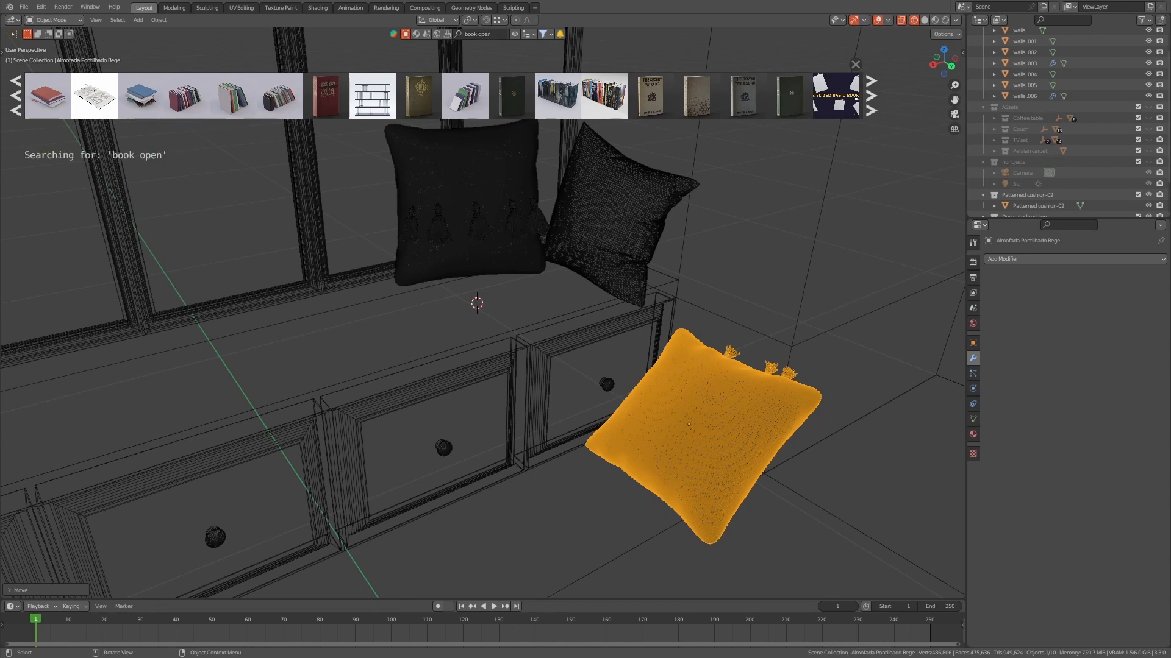
pyautogui.scroll(-5, 603, 96)
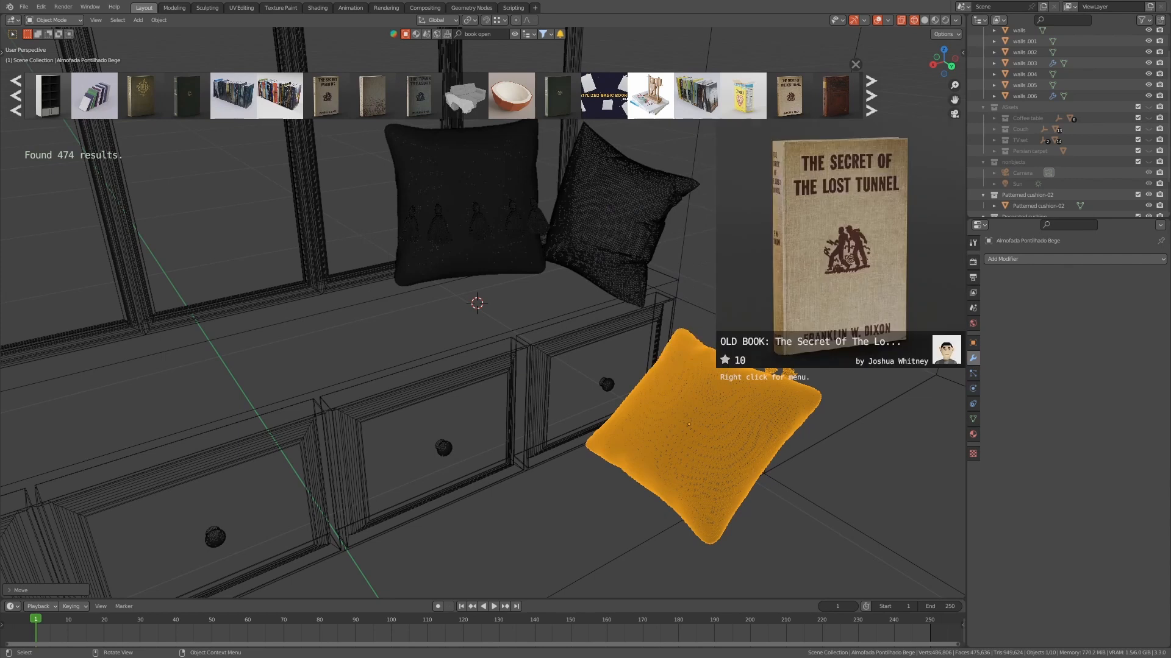
pyautogui.moveTo(790, 96); pyautogui.dragTo(477, 303)
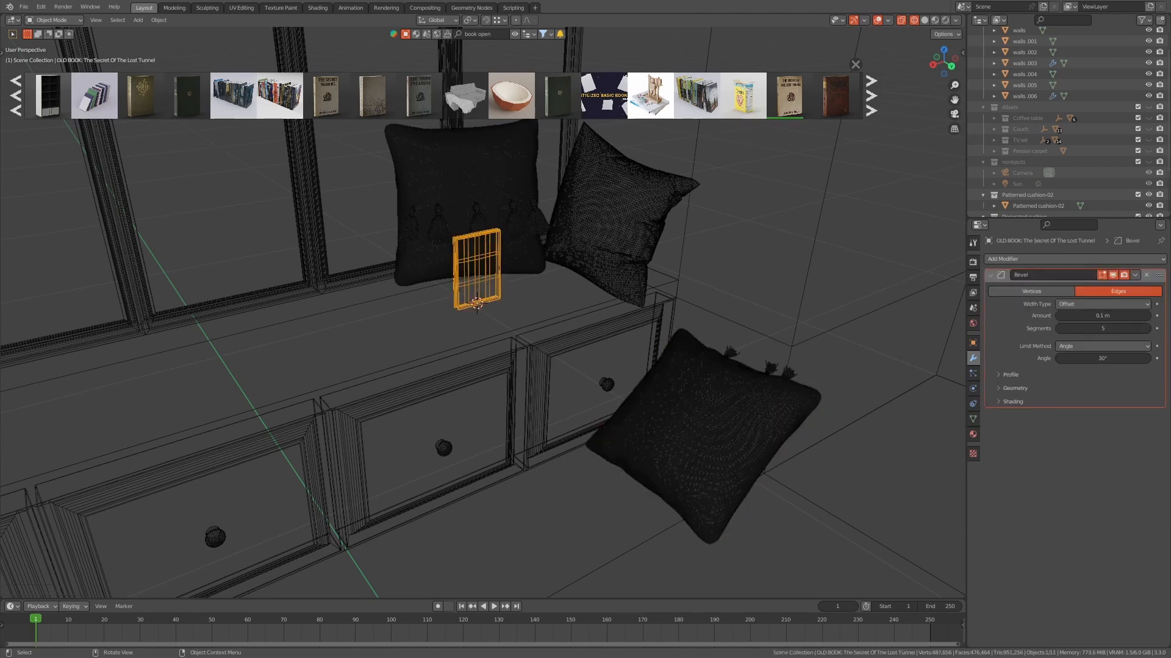
# - Lay the book flat on the bench by rotating it 90° about the Y axis
pyautogui.press('KP_Decimal')
pyautogui.moveTo(549, 366); pyautogui.dragTo(487, 360, button='middle')
pyautogui.scroll(-2, 1068, 184)
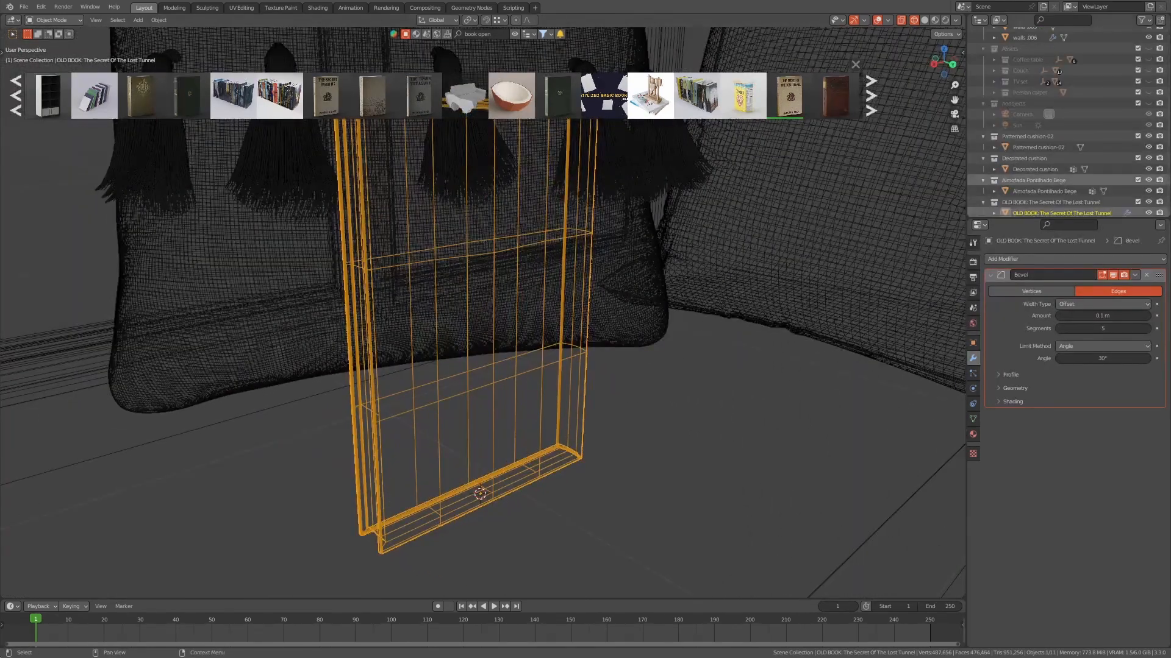
pyautogui.scroll(-1, 1067, 171)
pyautogui.scroll(-2, 594, 359)
pyautogui.press('s')
pyautogui.press('r')
pyautogui.press('y')
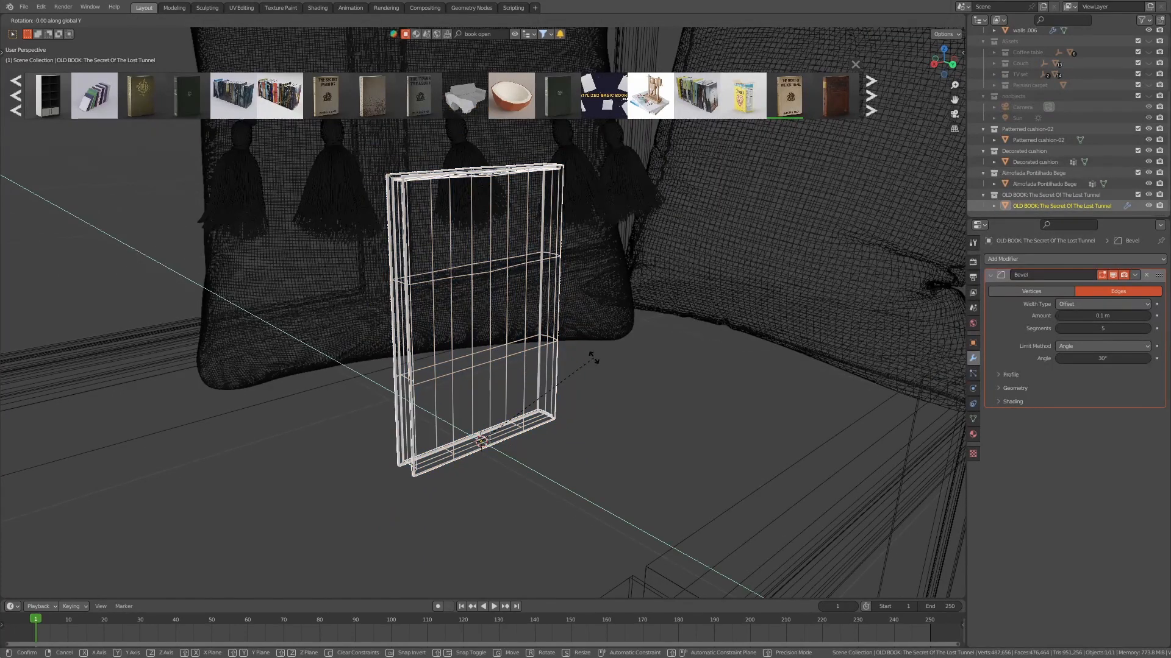
pyautogui.press('9')
pyautogui.press('0')
pyautogui.press('Return')
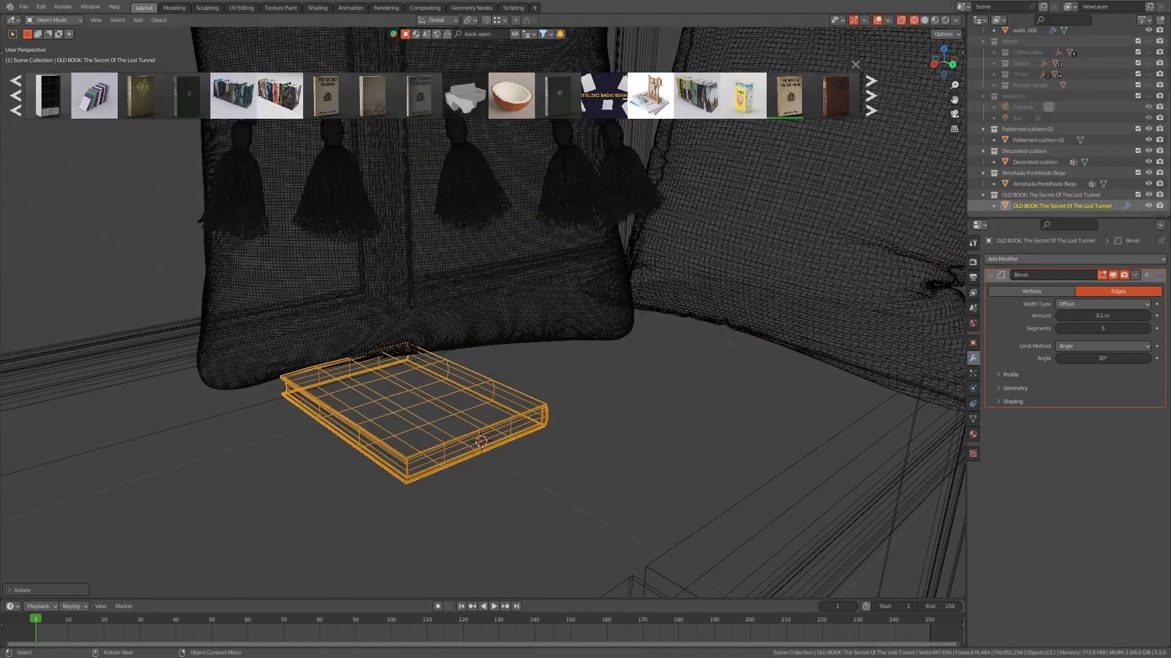
pyautogui.write('rz')
pyautogui.write('8')
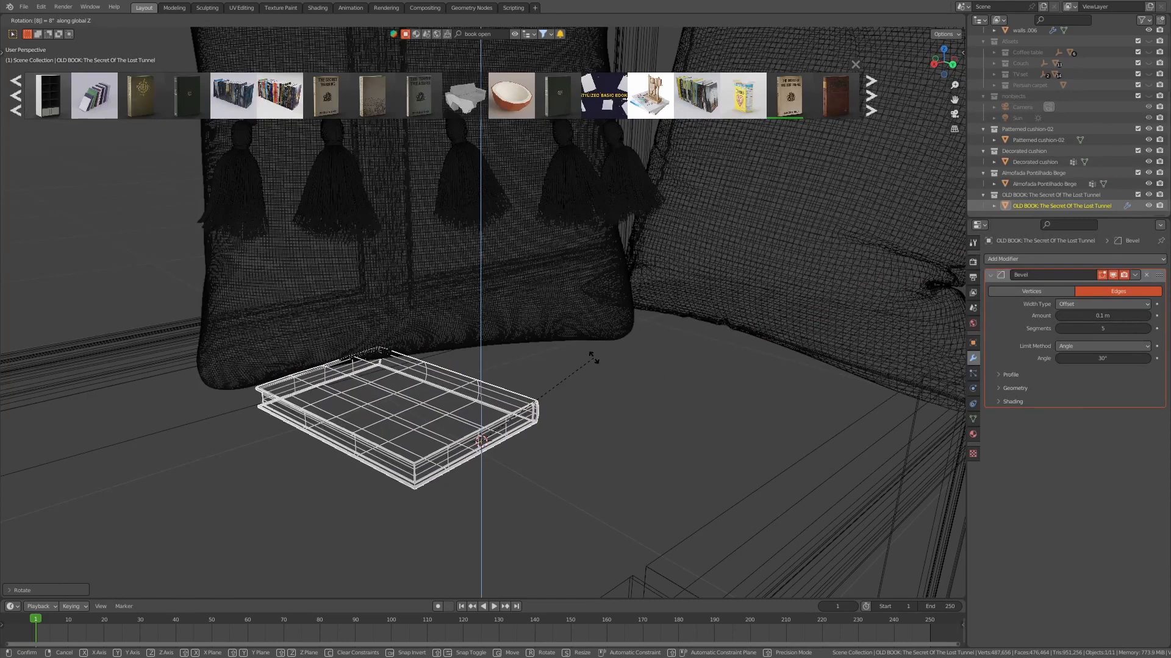
pyautogui.press('Return')
# - Flip the book over by rotating it 180° about the Y axis and return the viewport to solid shading
pyautogui.write('ry180')
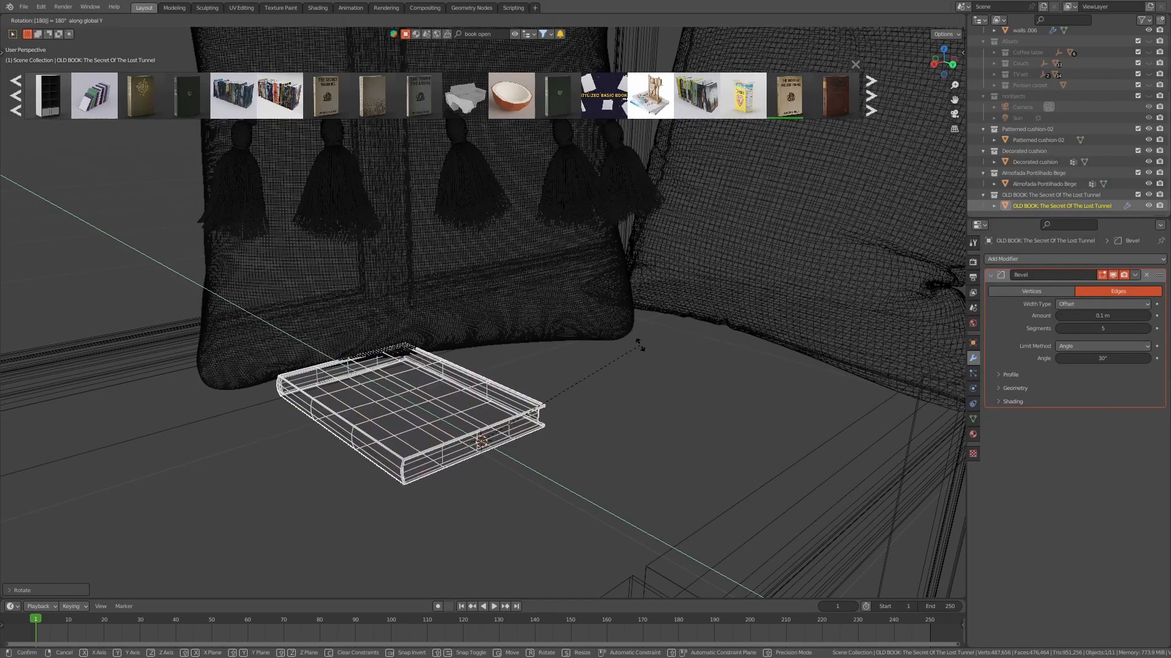
pyautogui.press('Return')
pyautogui.press('z')
pyautogui.click(714, 346)
pyautogui.scroll(-2, 483, 311)
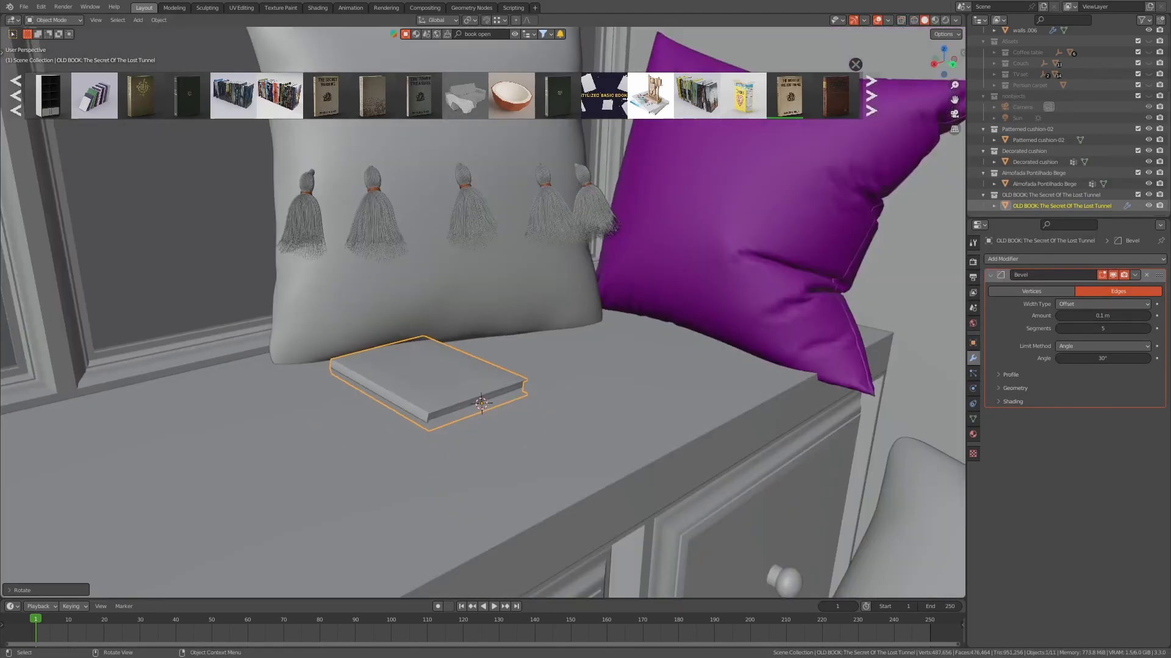
# - Adjust the book's height along the Z axis so it rests on the bench top
pyautogui.press('g')
pyautogui.press('z')
pyautogui.press('Return')
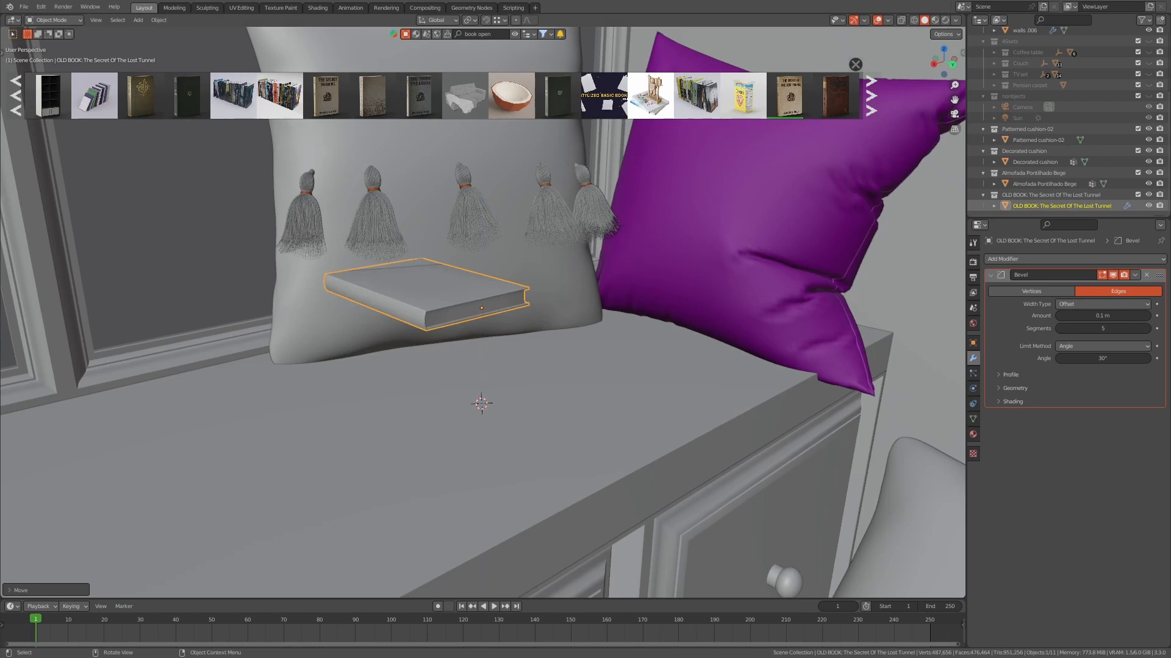
pyautogui.press('g')
pyautogui.press('z')
pyautogui.press('Return')
# - Tilt the book about 27° around the X axis so its far end lifts towards the tasselled cushion
pyautogui.moveTo(483, 311); pyautogui.dragTo(518, 372, button='middle')
pyautogui.scroll(-2, 483, 311)
pyautogui.press('r')
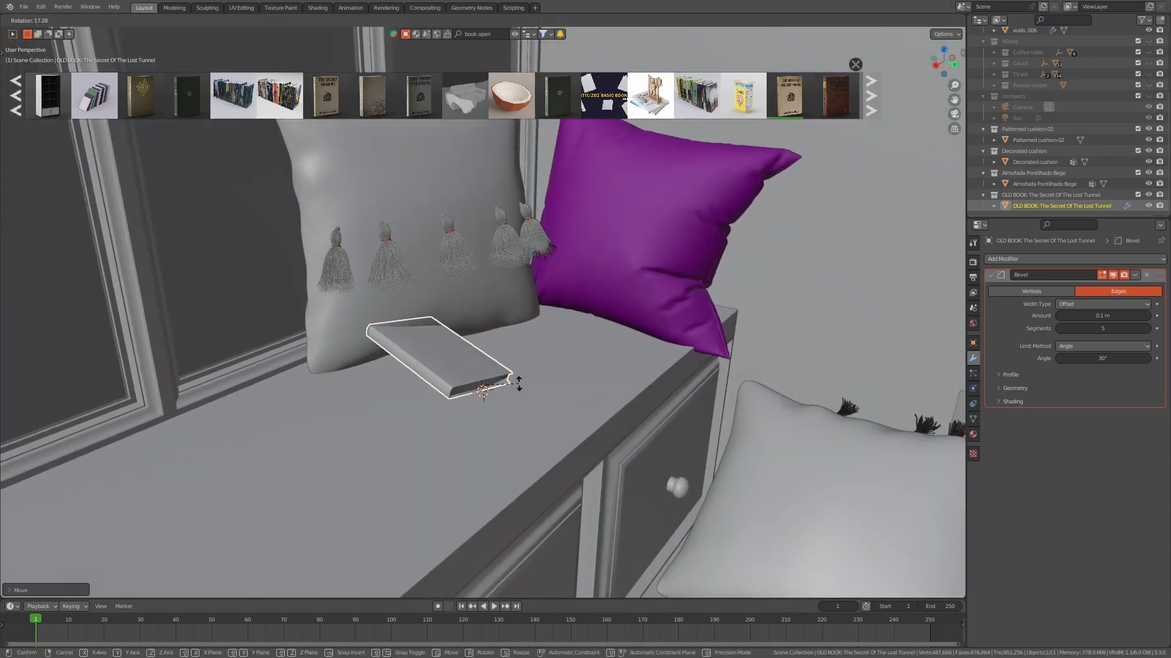
pyautogui.press('y')
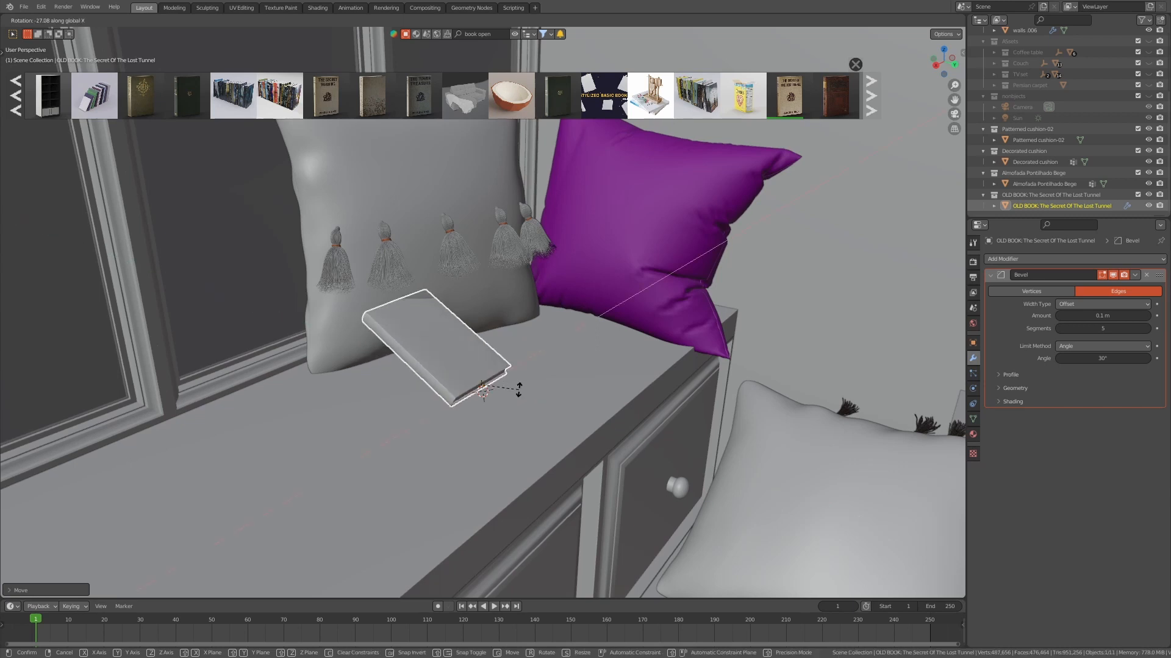
pyautogui.press('Return')
# - Turn the tilted book about 16° around the Z axis so it leans more squarely on the cushion
pyautogui.scroll(4, 482, 366)
pyautogui.moveTo(402, 414); pyautogui.dragTo(517, 423, button='middle')
pyautogui.press('r')
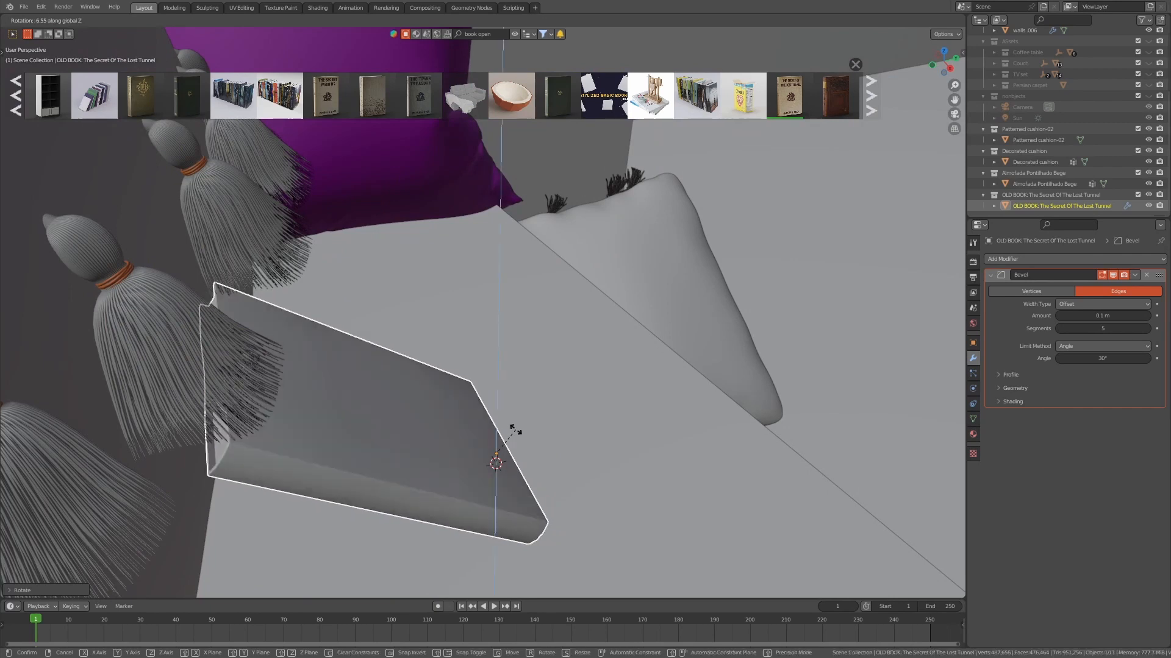
pyautogui.press('Escape')
pyautogui.moveTo(640, 360); pyautogui.dragTo(549, 411, button='middle')
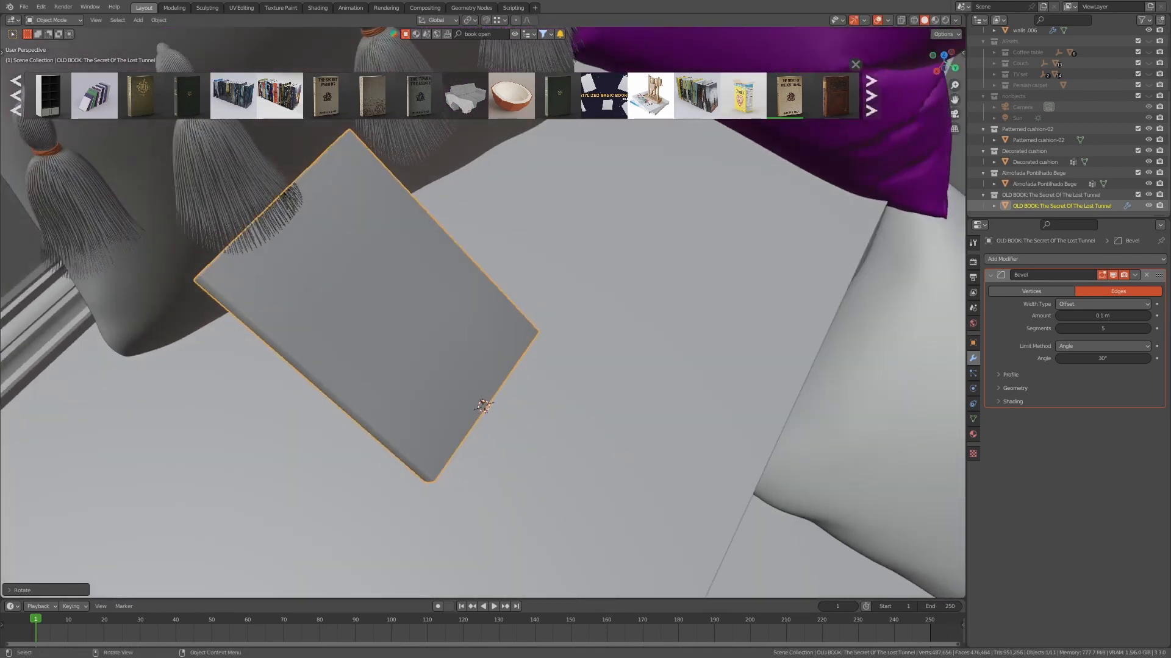
pyautogui.press('r')
pyautogui.press('z')
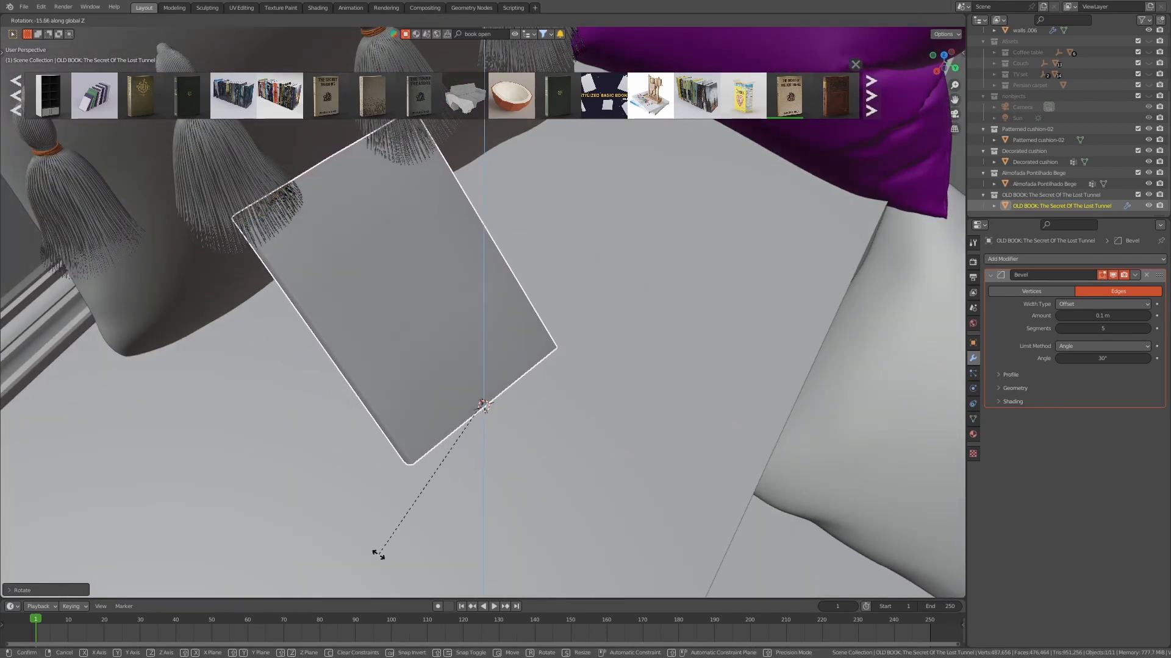
pyautogui.click(379, 554)
# - Check the book from the side and move it slightly so its lower end sits on the bench top
pyautogui.moveTo(378, 554); pyautogui.dragTo(497, 460, button='middle')
pyautogui.moveTo(498, 517); pyautogui.dragTo(503, 519, button='middle')
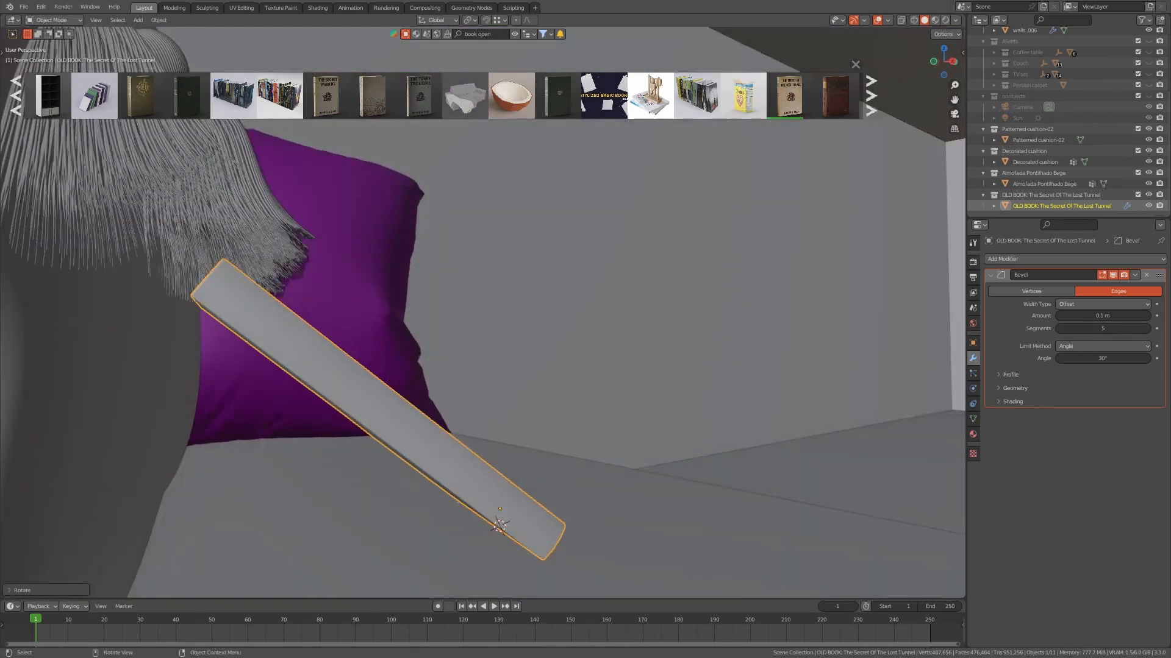
pyautogui.press('g')
pyautogui.press('Return')
# - From the camera view, unhide the furniture, camera and sun in the viewport and collapse the outliner tree
pyautogui.press('KP_0')
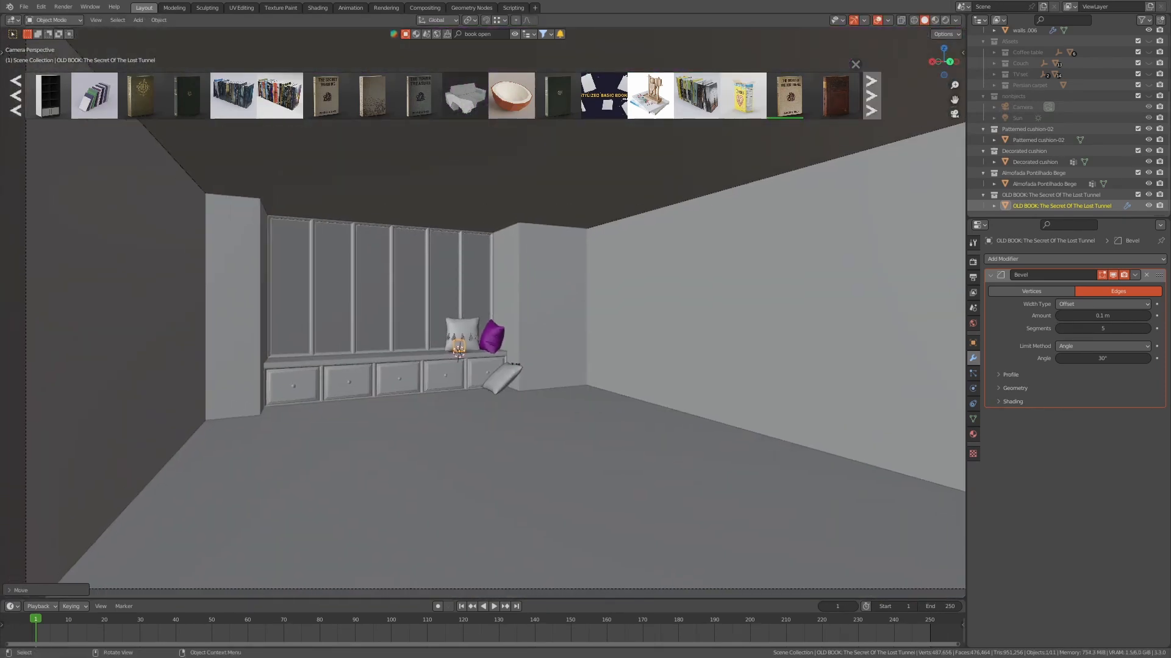
pyautogui.scroll(-5, 496, 311)
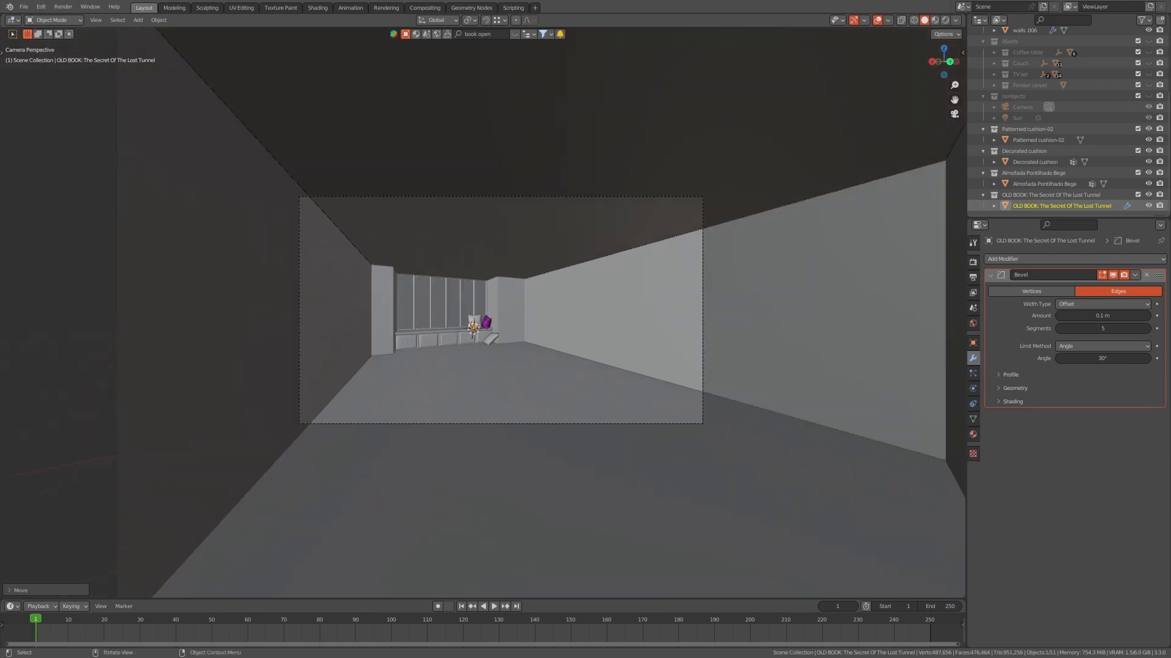
pyautogui.moveTo(1148, 41); pyautogui.dragTo(1148, 96)
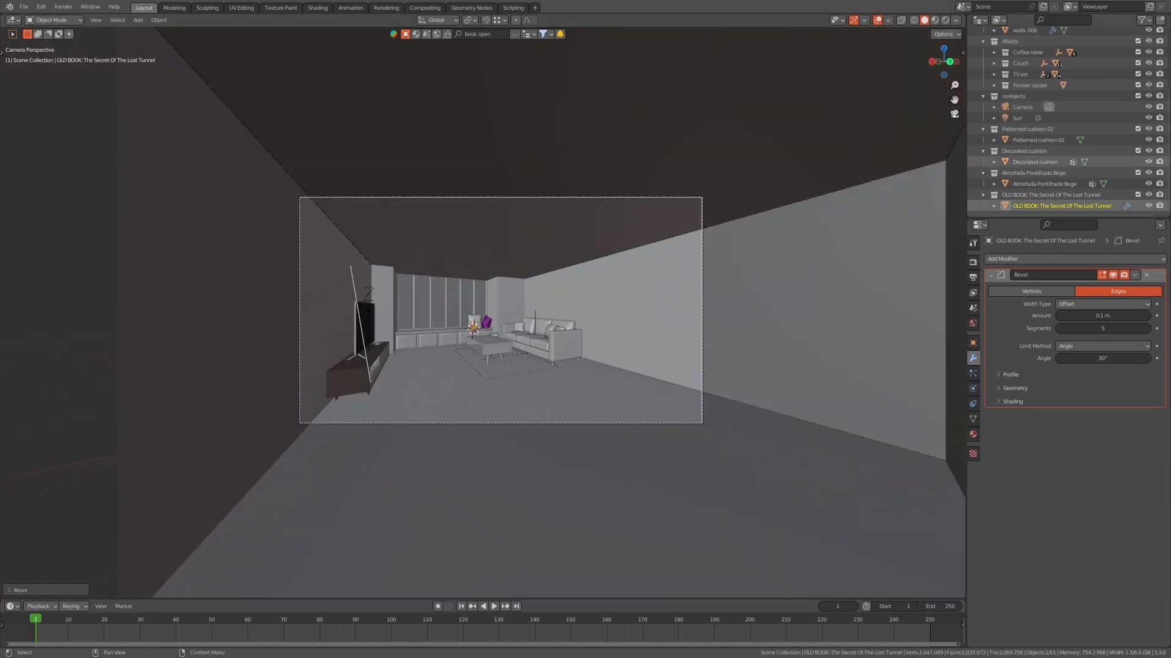
pyautogui.hotkey('shift', 'a')
pyautogui.hotkey('shift', 'a')
# - Switch the camera view to rendered shading to inspect the furnished room
pyautogui.press('z')
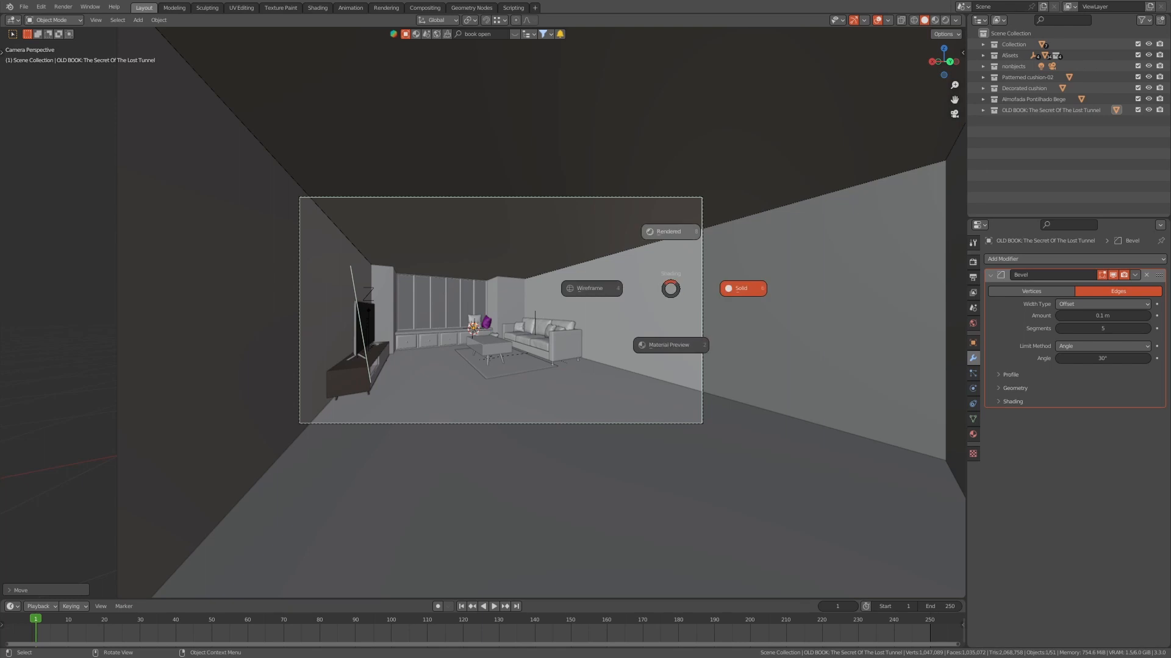
pyautogui.click(669, 231)
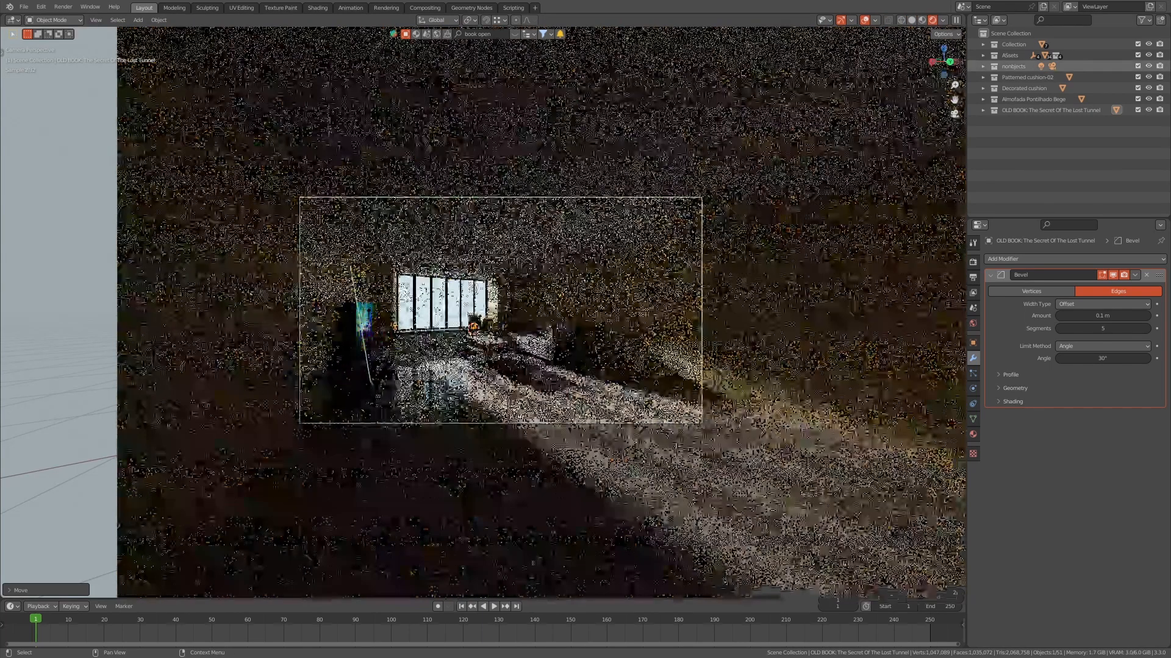
pyautogui.scroll(4, 501, 310)
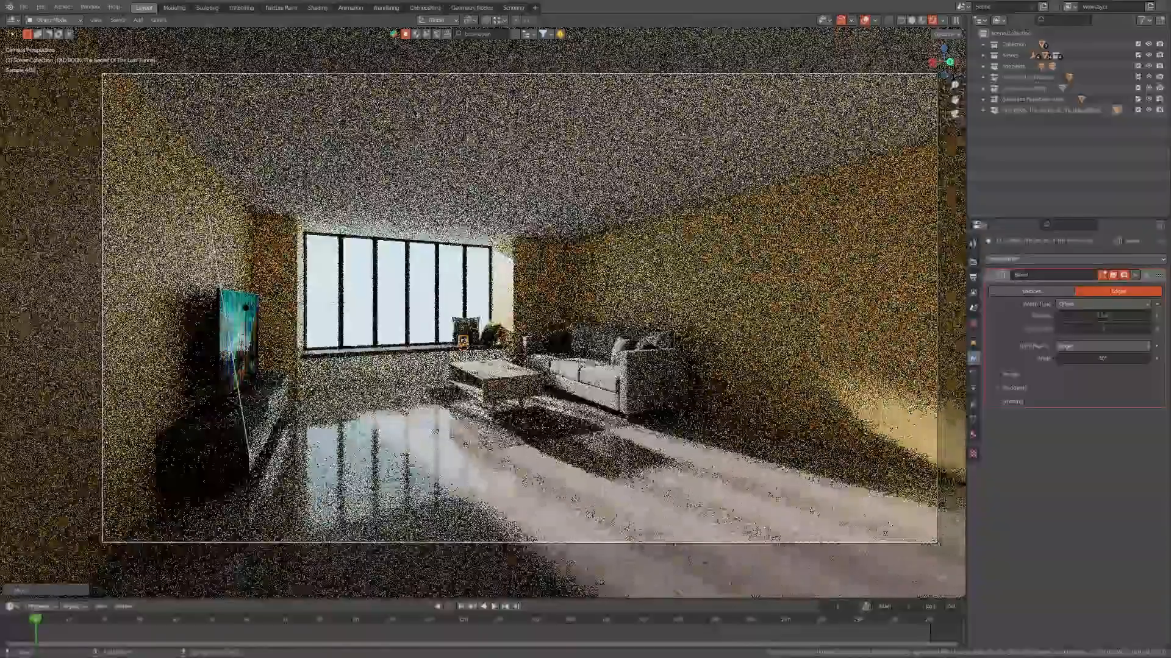
# - Move the cushion, book and camera/sun collections into the Assets collection and hide Assets in the viewport
pyautogui.moveTo(1064, 159); pyautogui.dragTo(1006, 55)
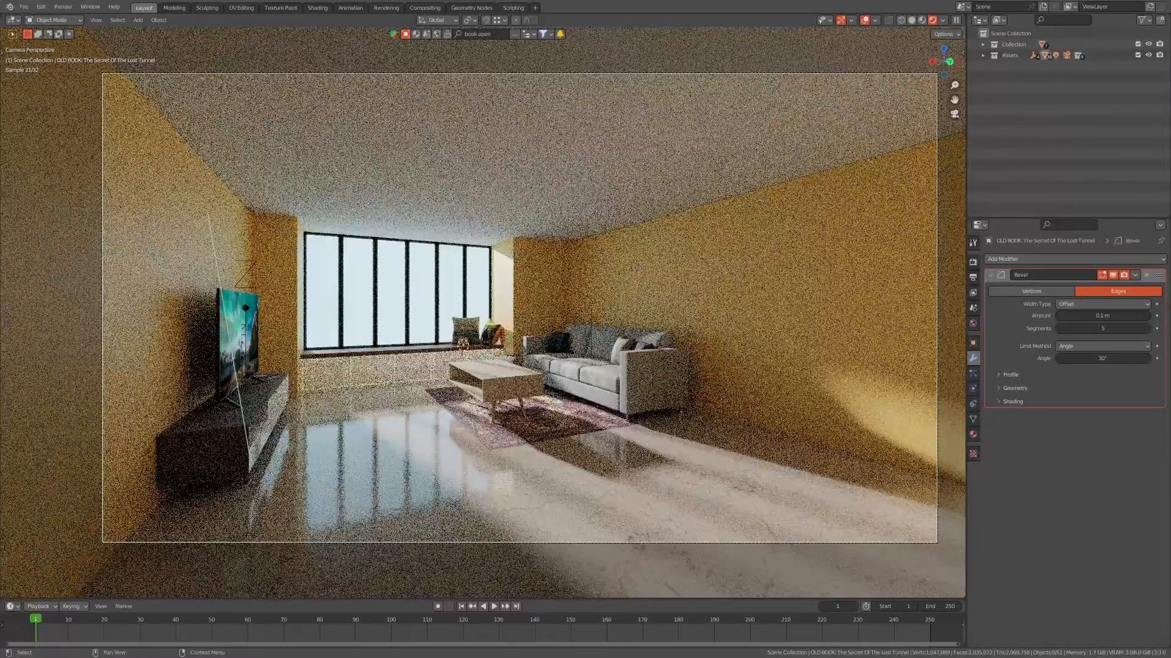
pyautogui.click(1149, 55)
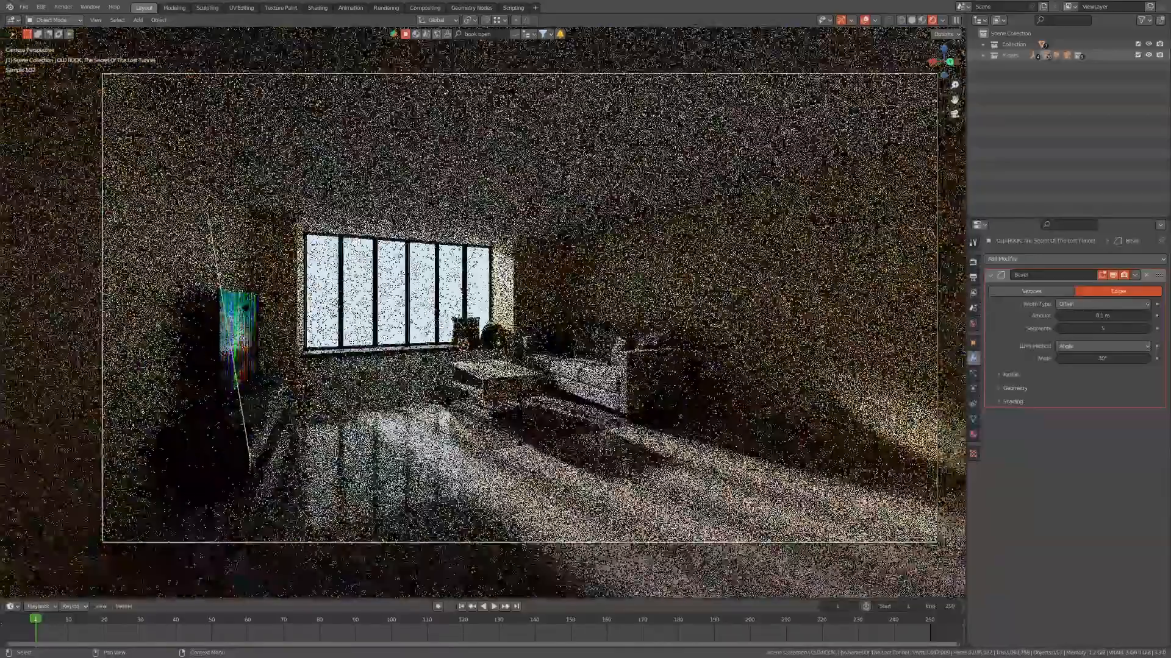
pyautogui.click(1148, 55)
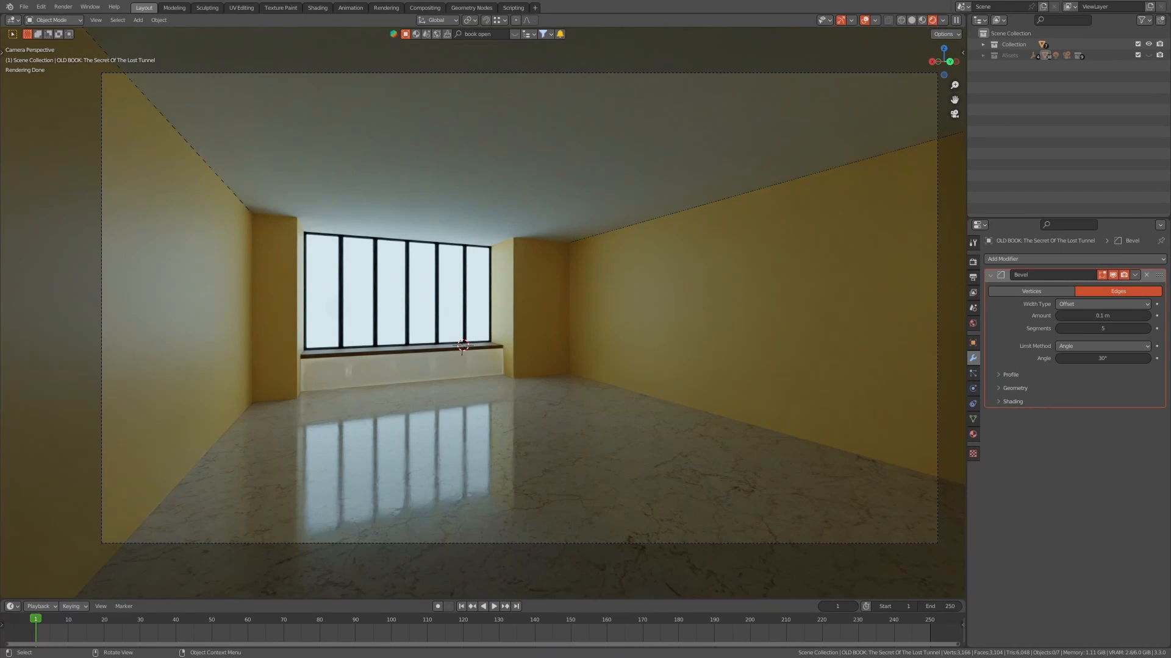
# - Set the specular value of the walls' material to 1.000
pyautogui.click(543, 308)
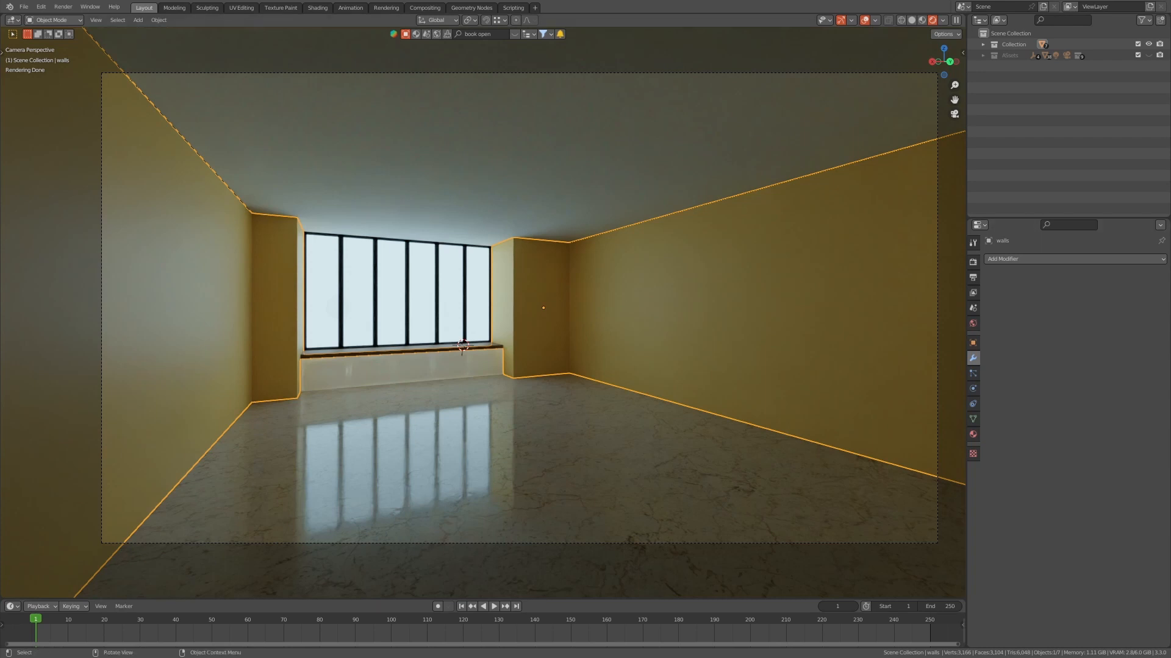
pyautogui.click(973, 434)
pyautogui.scroll(-5, 1074, 439)
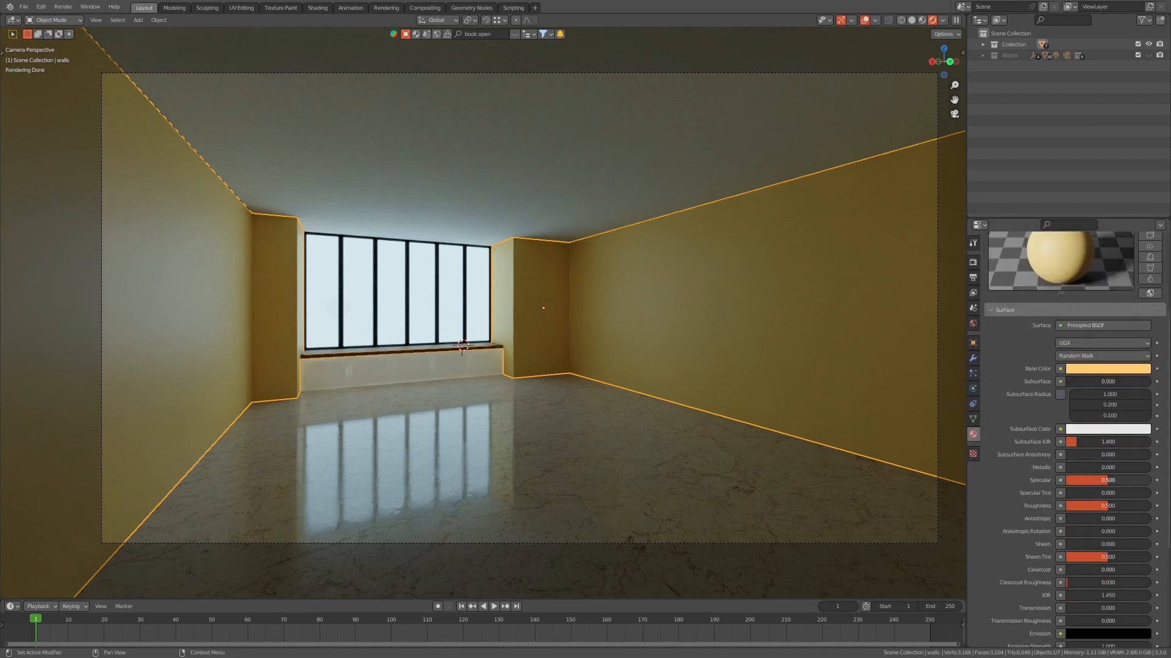
pyautogui.moveTo(1108, 481); pyautogui.dragTo(1150, 480)
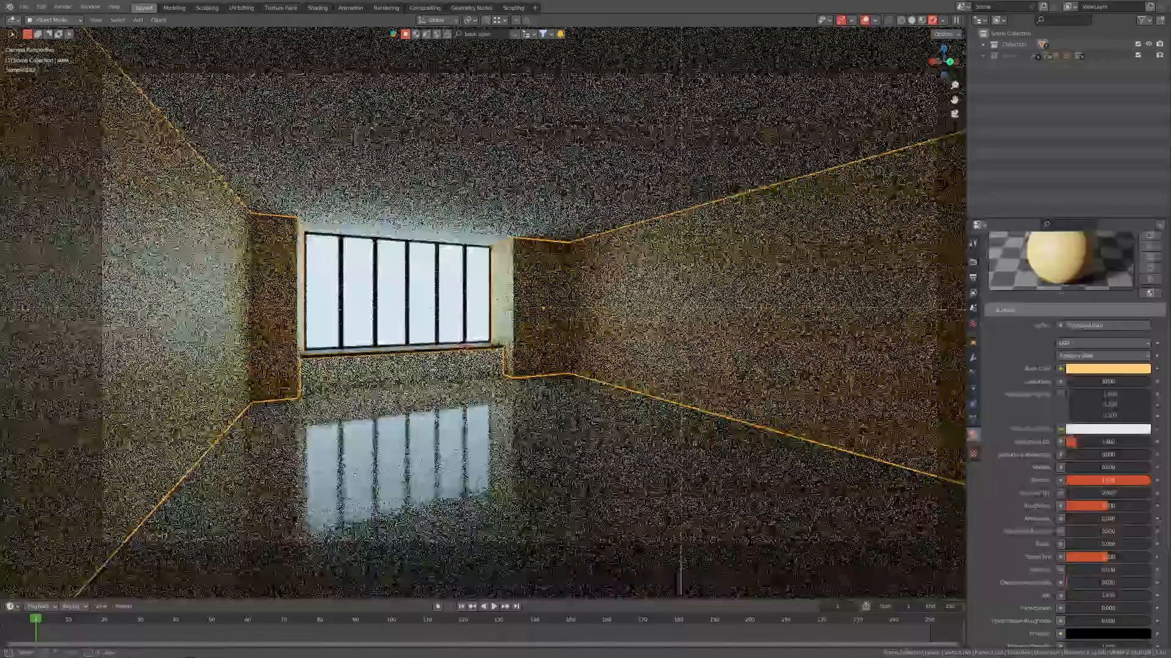
# - Limit the render preview to a patch of the side wall and brighten the walls' base colour by raising its HSV value, trying 3
pyautogui.moveTo(594, 235); pyautogui.dragTo(777, 350)
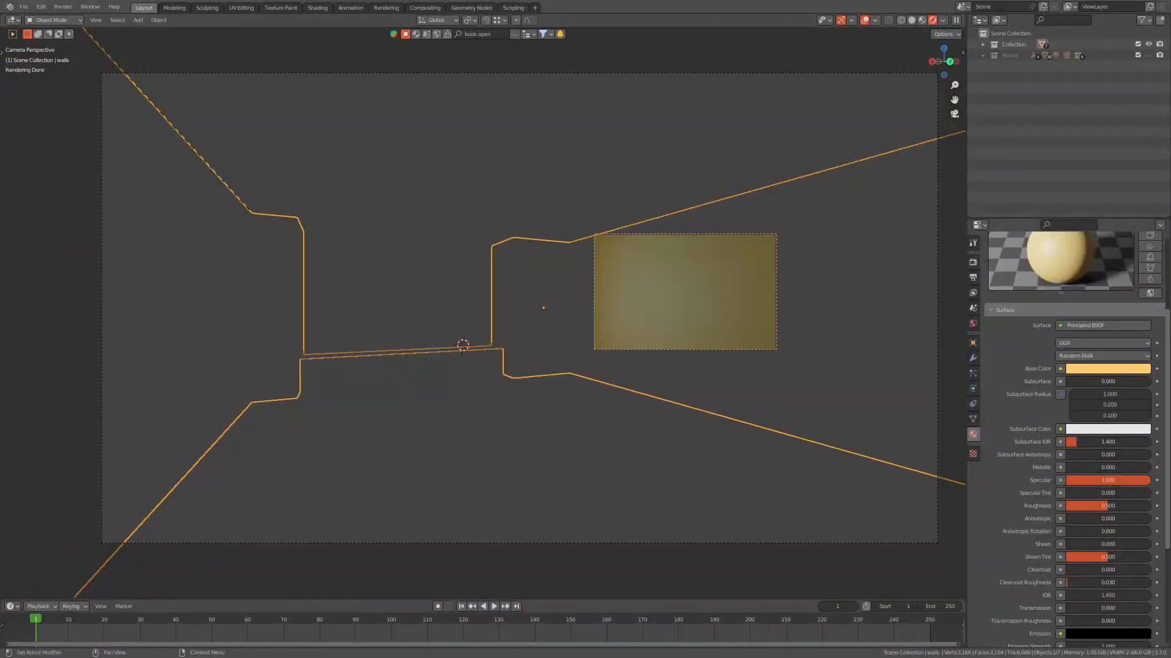
pyautogui.click(1108, 369)
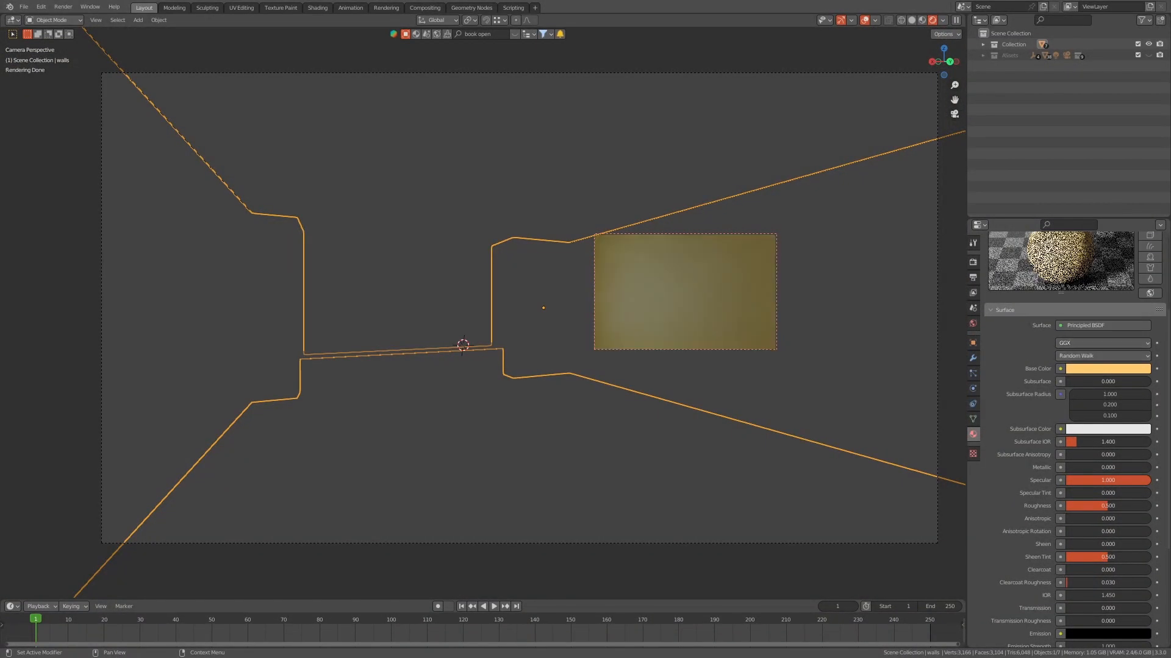
pyautogui.click(1108, 369)
pyautogui.click(1092, 342)
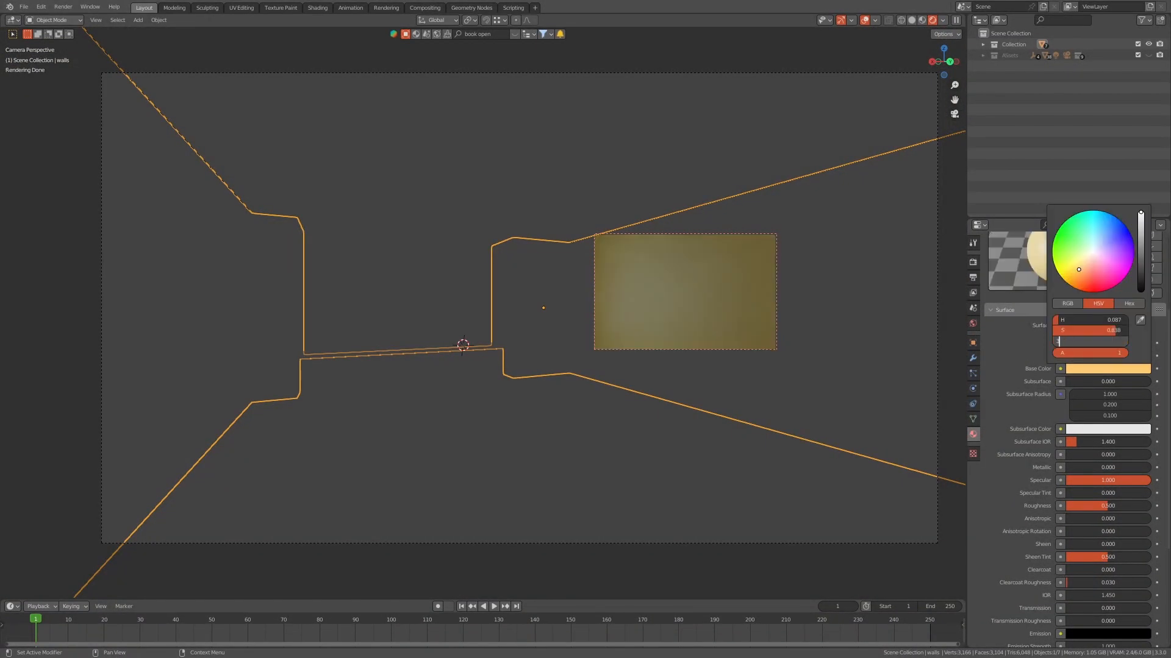
pyautogui.write('3')
pyautogui.press('Return')
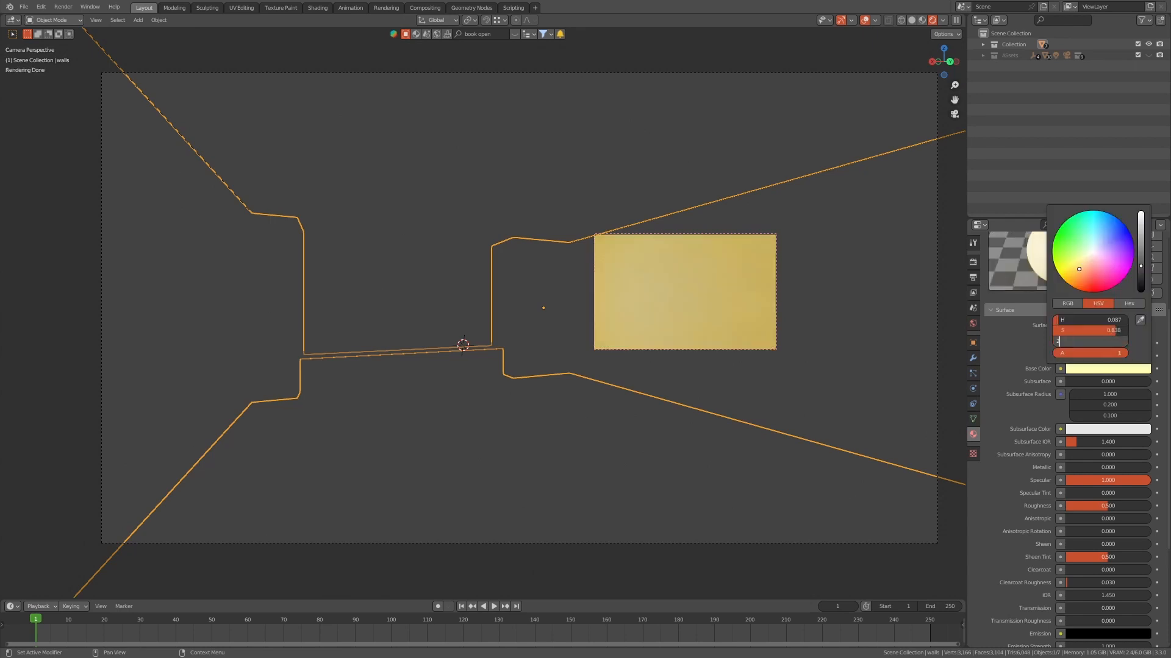
pyautogui.press('Return')
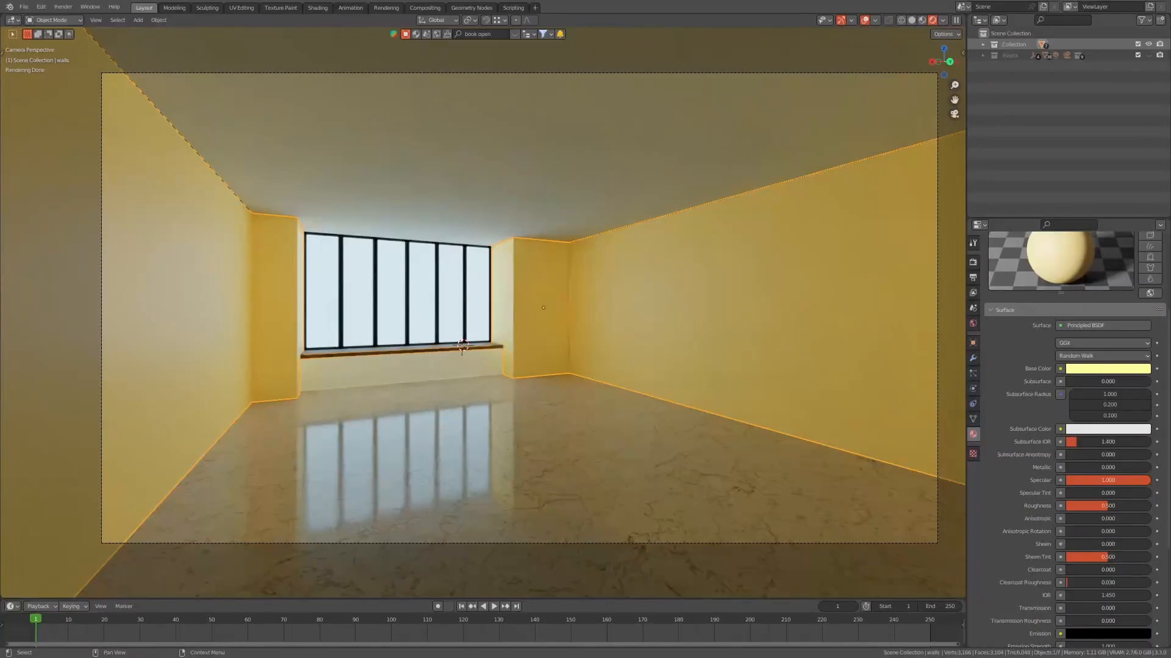
# - Find the camera by filtering the outliner for "camer" and move its collection out of Assets to the Scene Collection level
pyautogui.click(982, 44)
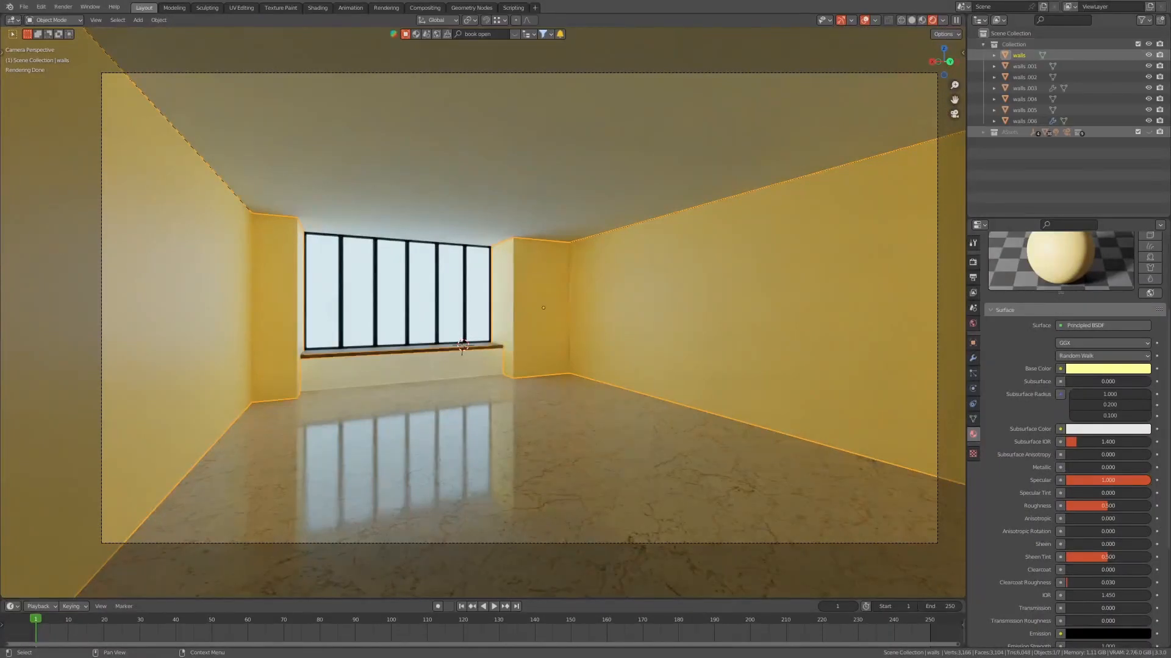
pyautogui.click(1009, 131)
pyautogui.click(982, 132)
pyautogui.scroll(-2, 1067, 122)
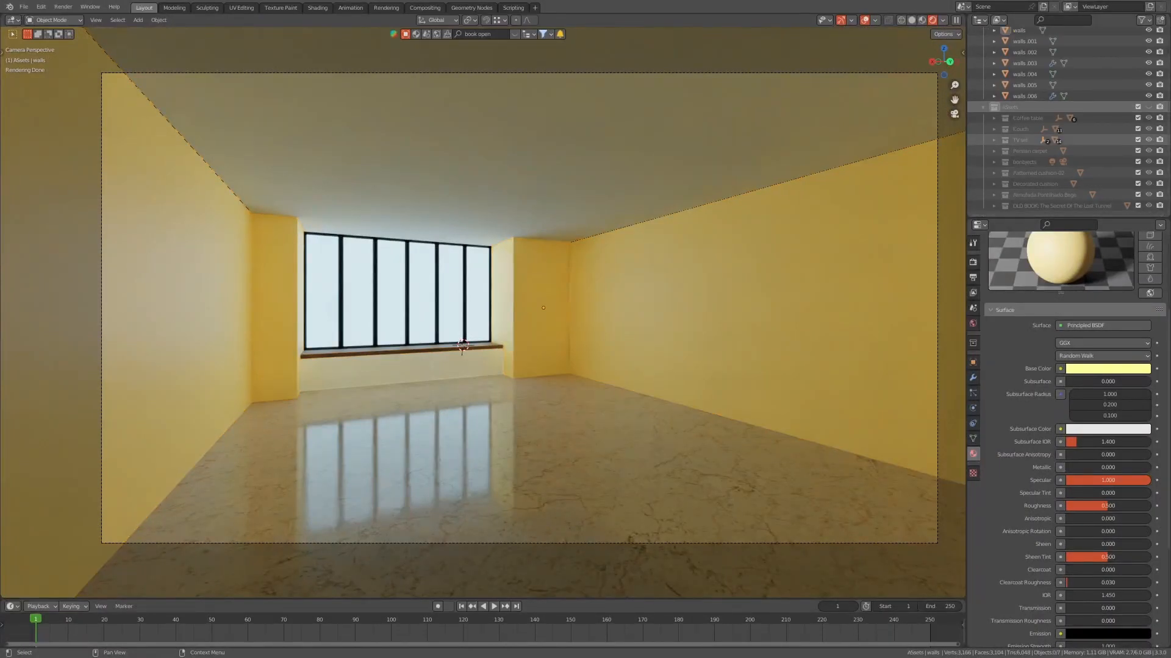
pyautogui.click(1024, 74)
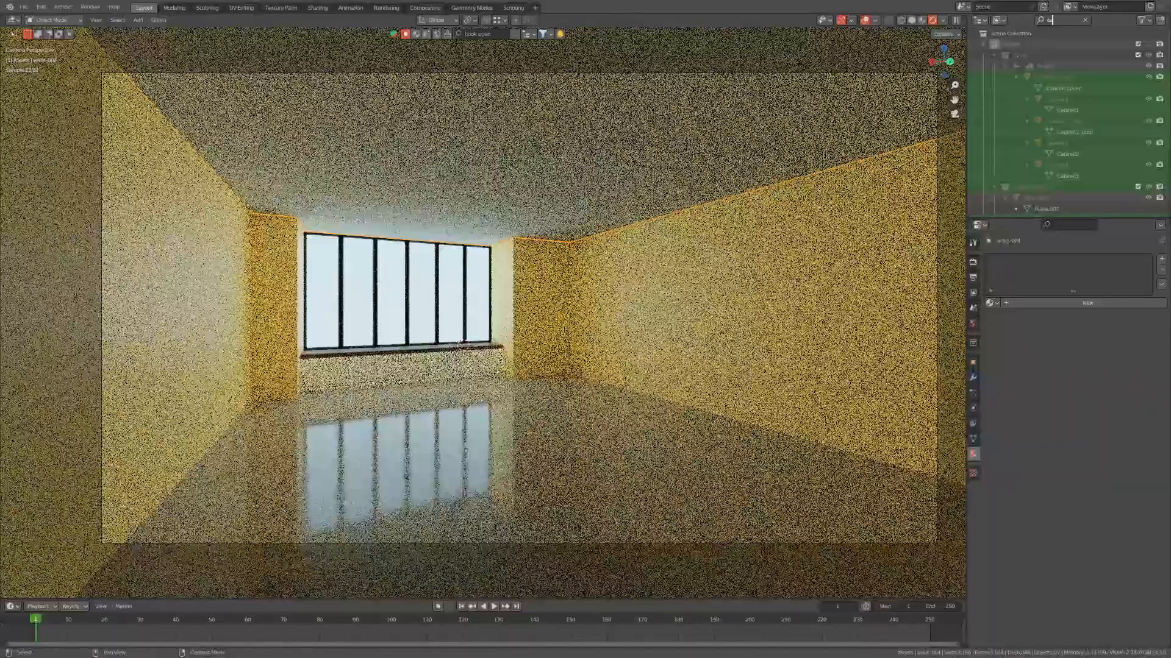
pyautogui.write('camer')
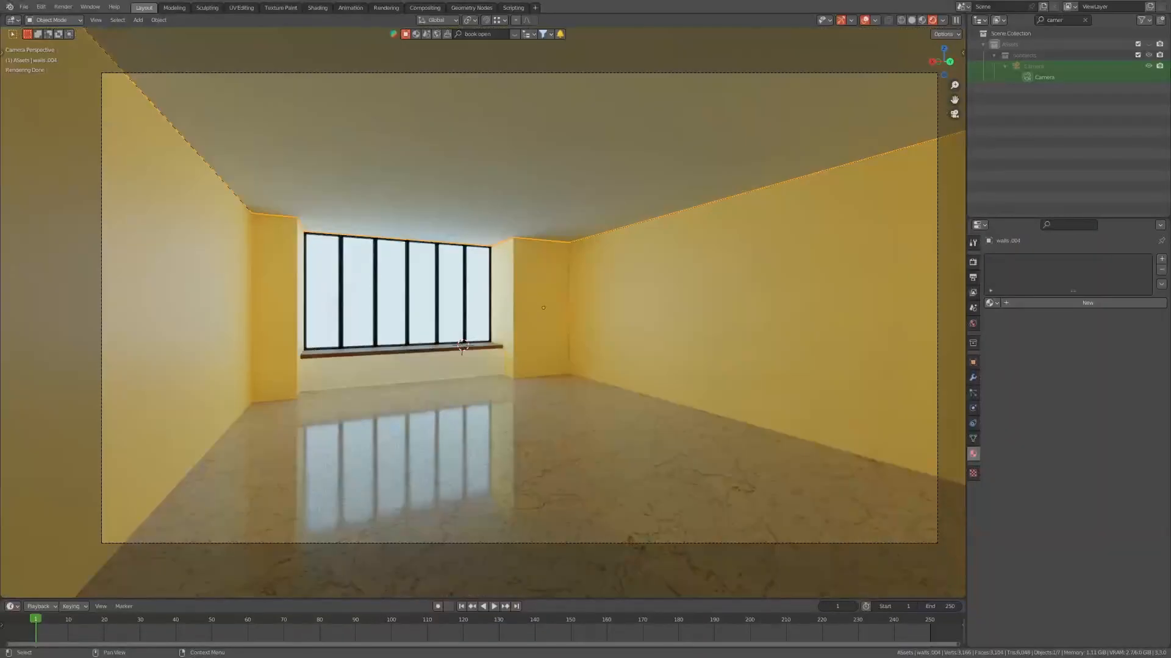
pyautogui.moveTo(1025, 55); pyautogui.dragTo(1013, 32)
pyautogui.press('BackSpace')
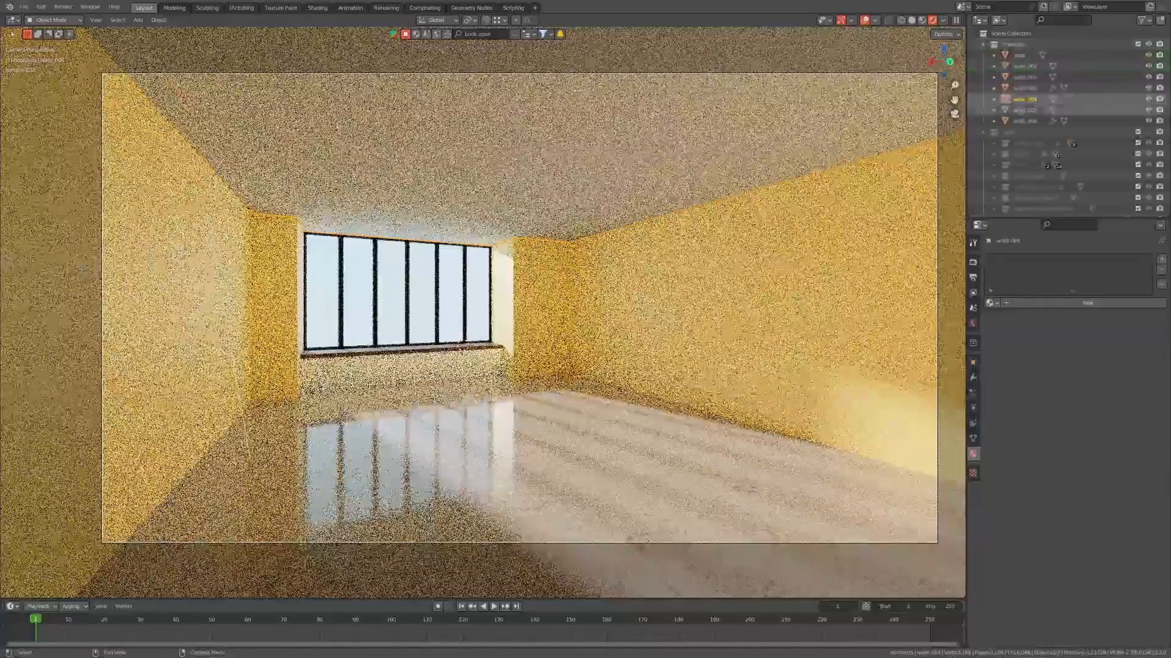
# - Raise the camera's passepartout opacity to 1.000 so the area outside the frame is blacked out
pyautogui.scroll(-2, 1067, 122)
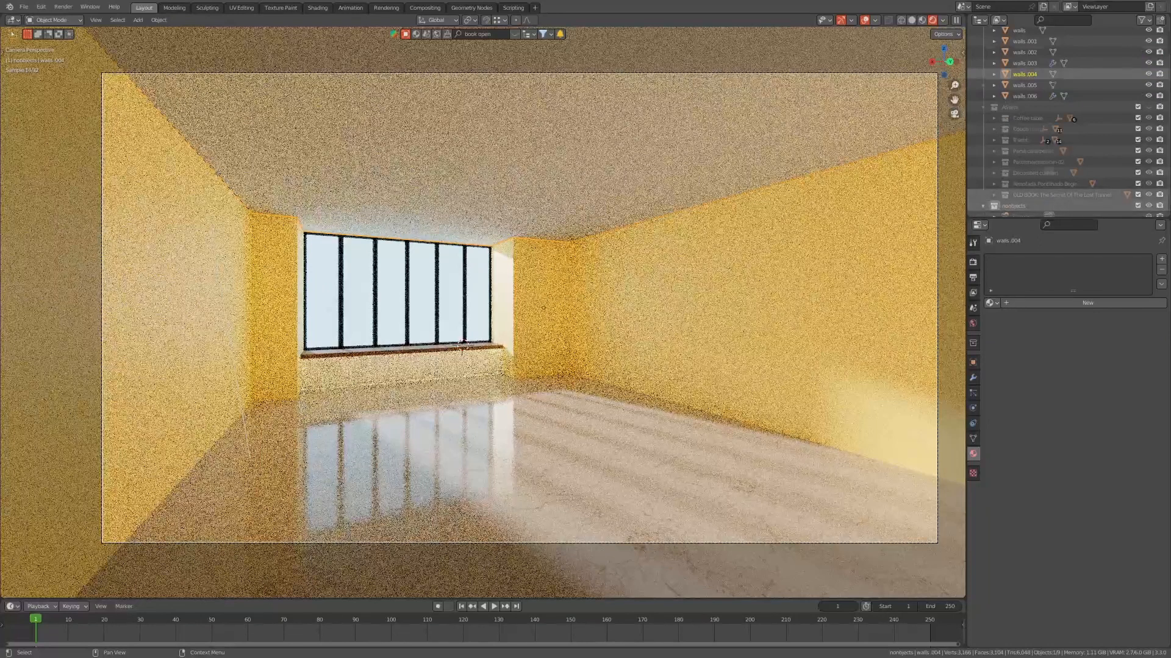
pyautogui.scroll(-2, 1067, 122)
pyautogui.click(1022, 194)
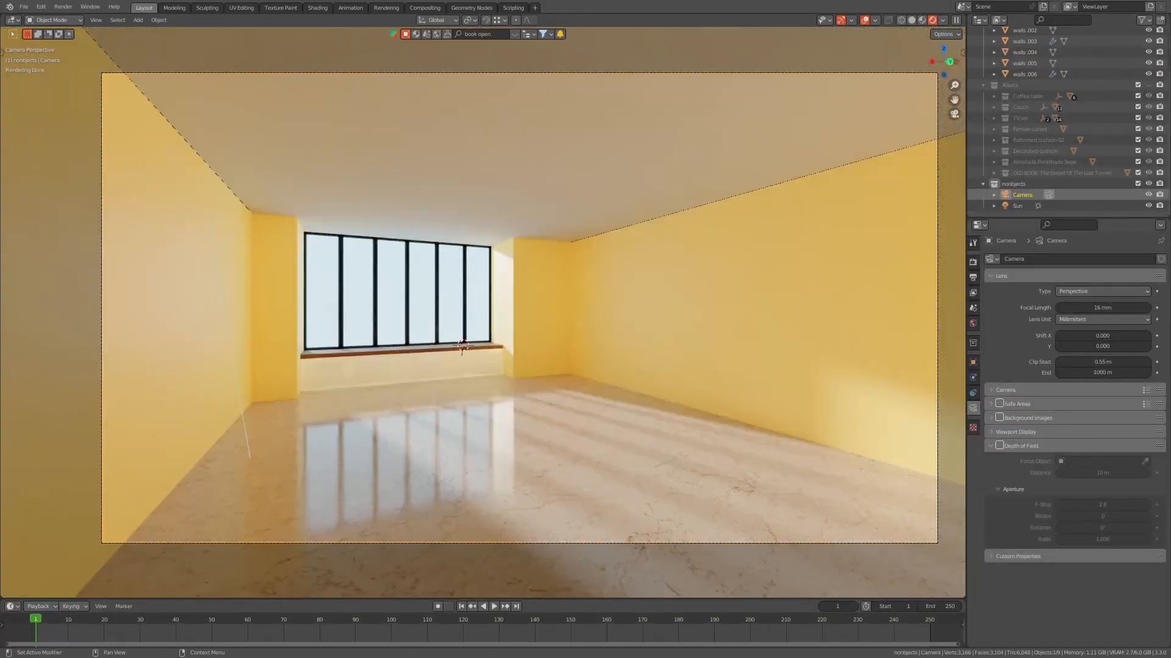
pyautogui.click(1006, 389)
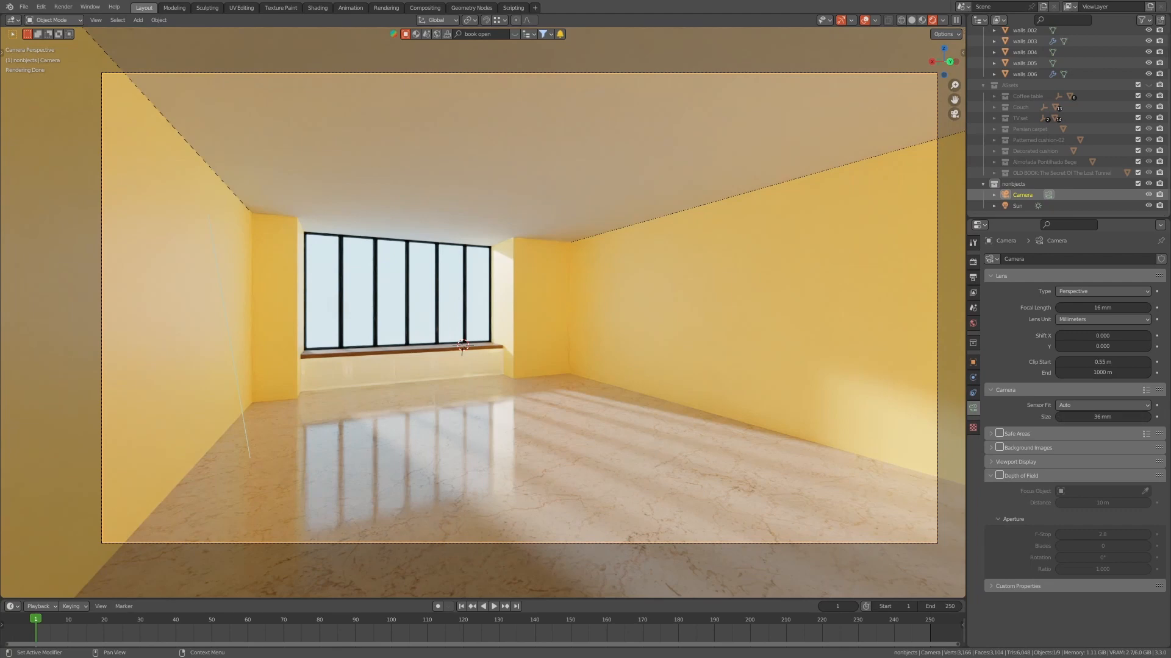
pyautogui.click(1015, 461)
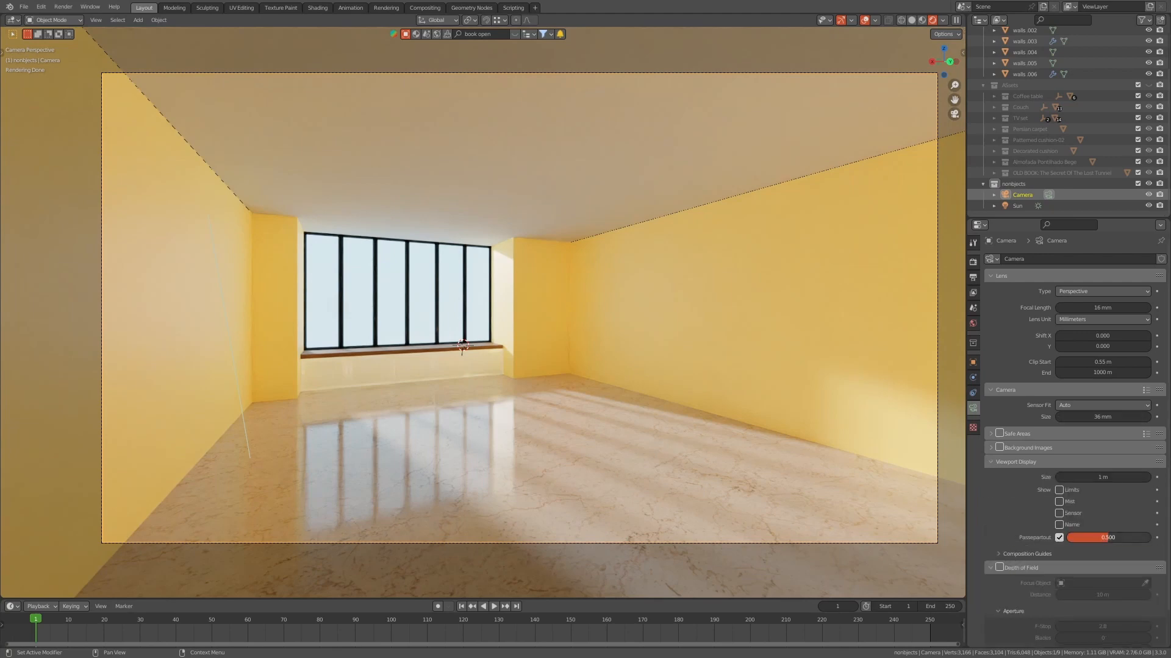
pyautogui.moveTo(1108, 537); pyautogui.dragTo(1140, 537)
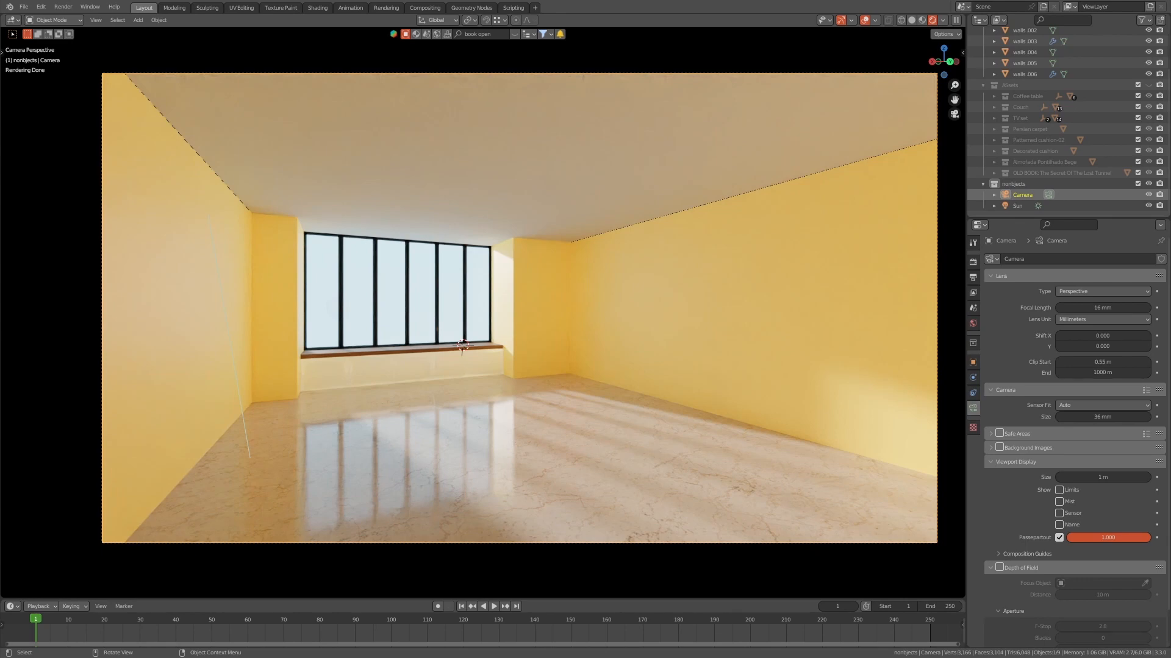
# - Lower the HSV value of the walls' base colour to tone down their brightness
pyautogui.click(544, 307)
pyautogui.click(1107, 490)
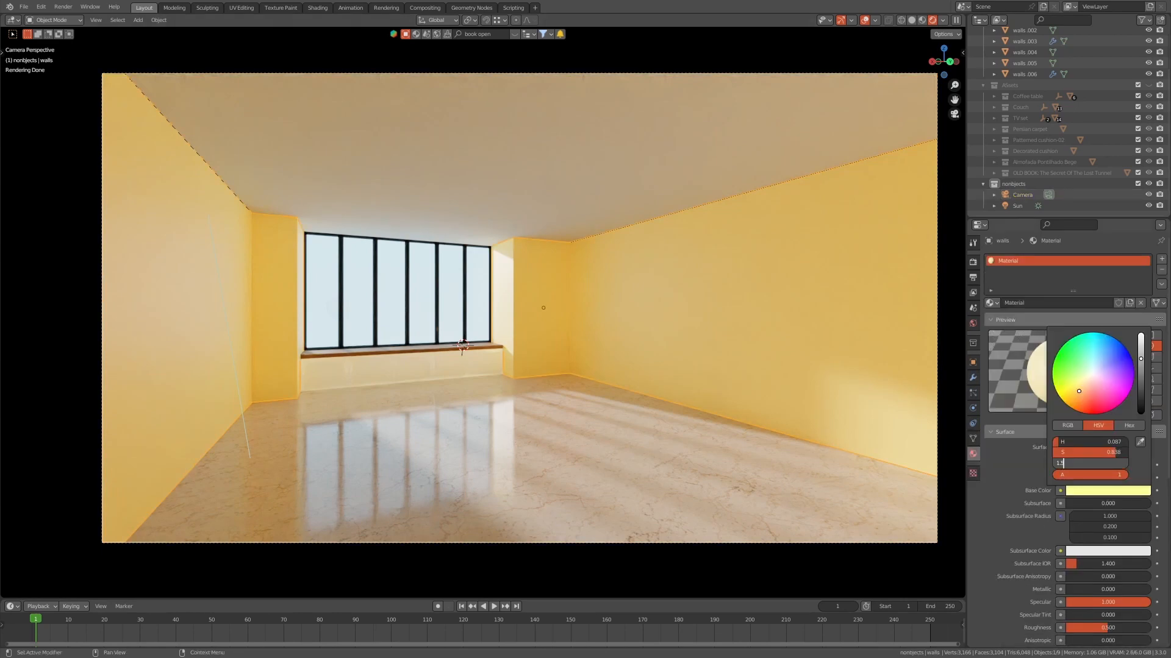
pyautogui.press('Return')
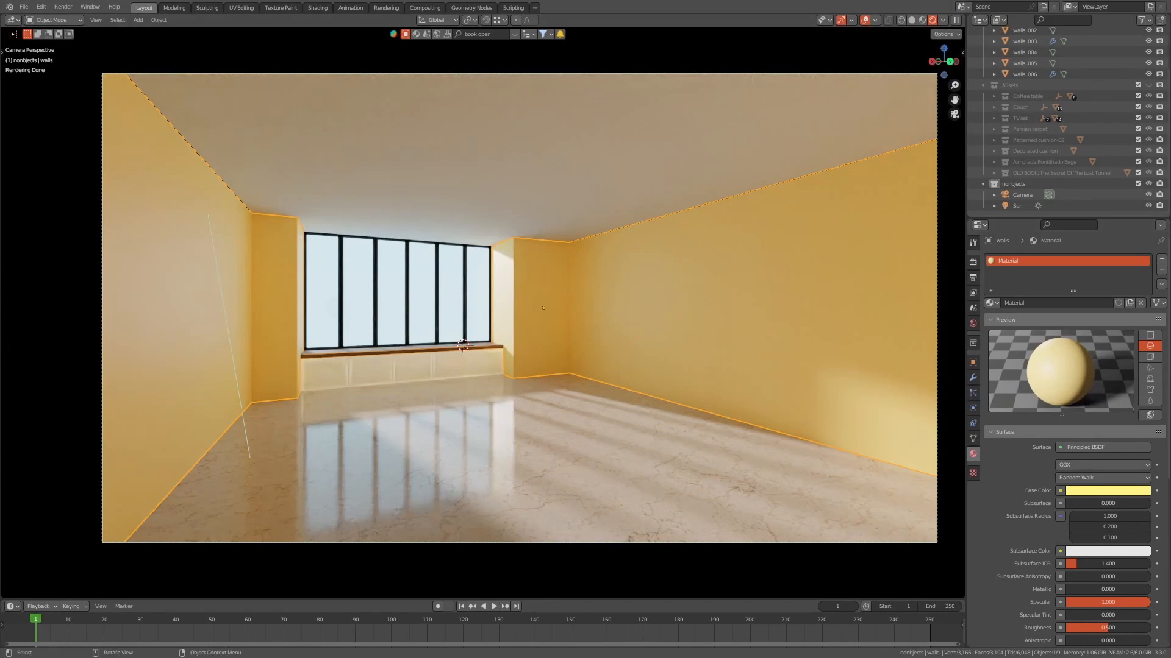
# - Split the 3D viewport in two and show the world's shader nodes in the new area
pyautogui.moveTo(962, 19); pyautogui.dragTo(521, 24)
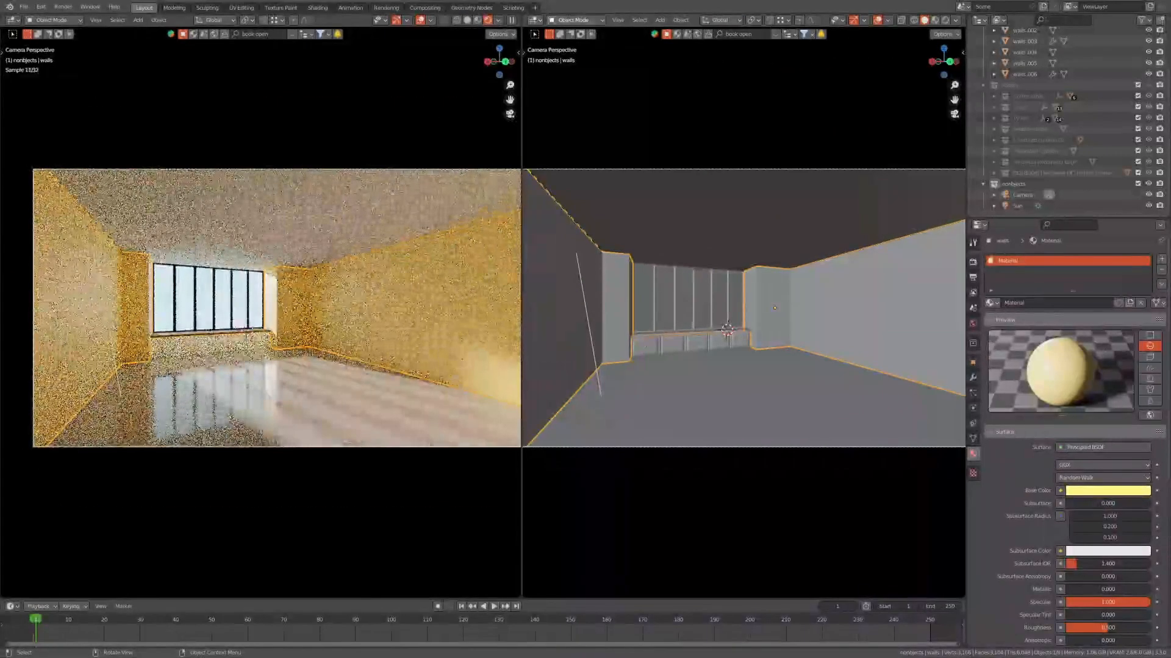
pyautogui.click(535, 19)
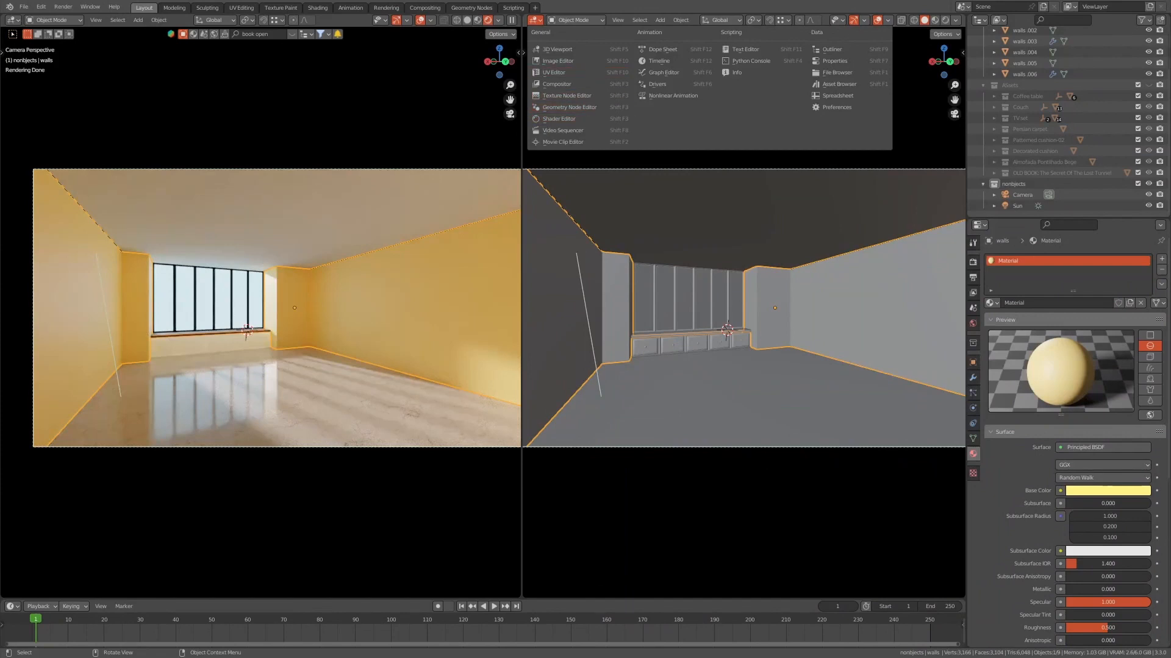
pyautogui.click(558, 119)
pyautogui.click(567, 20)
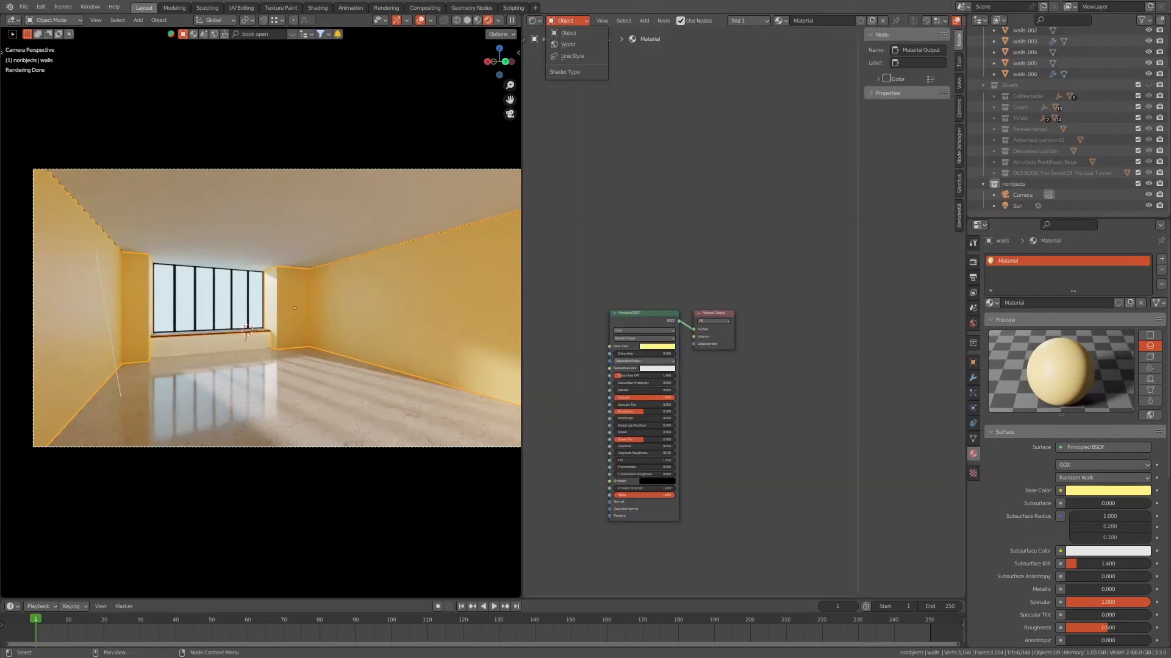
pyautogui.click(567, 44)
# - Add a Blackbody node beside the world's Background node and connect its colour output to the Background colour
pyautogui.scroll(8, 743, 319)
pyautogui.moveTo(635, 317); pyautogui.dragTo(832, 312, button='middle')
pyautogui.hotkey('shift', 'a')
pyautogui.click(822, 222)
pyautogui.write('b')
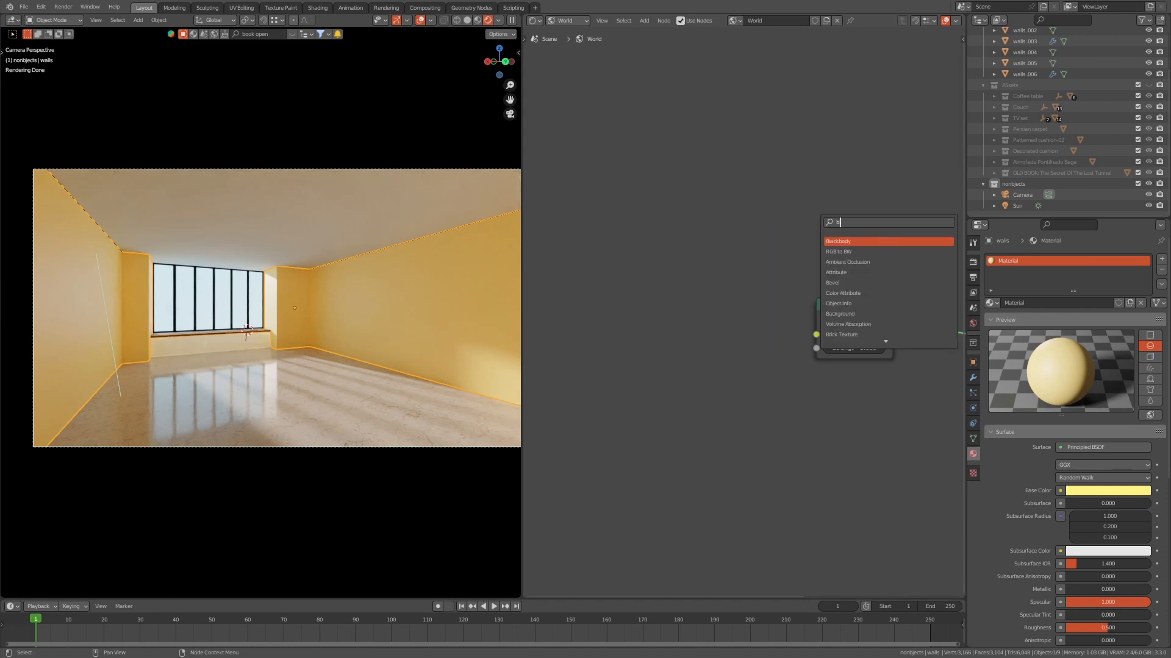
pyautogui.write('lac')
pyautogui.press('Return')
pyautogui.click(677, 289)
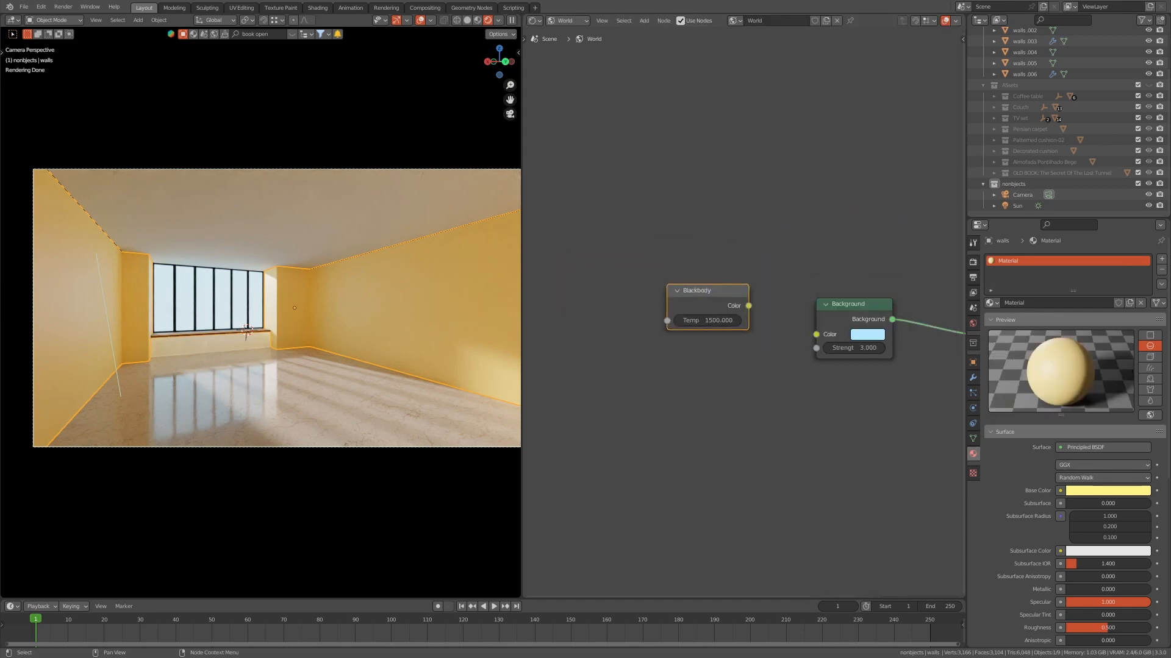
pyautogui.moveTo(748, 305); pyautogui.dragTo(790, 341)
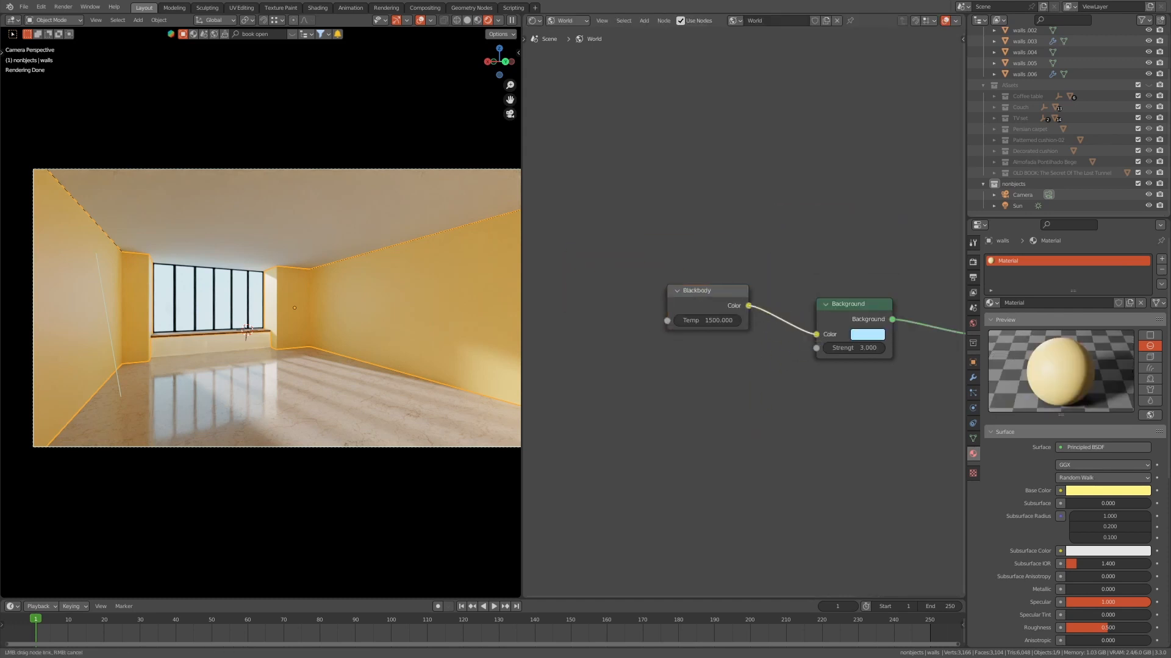
pyautogui.moveTo(704, 342); pyautogui.dragTo(816, 334)
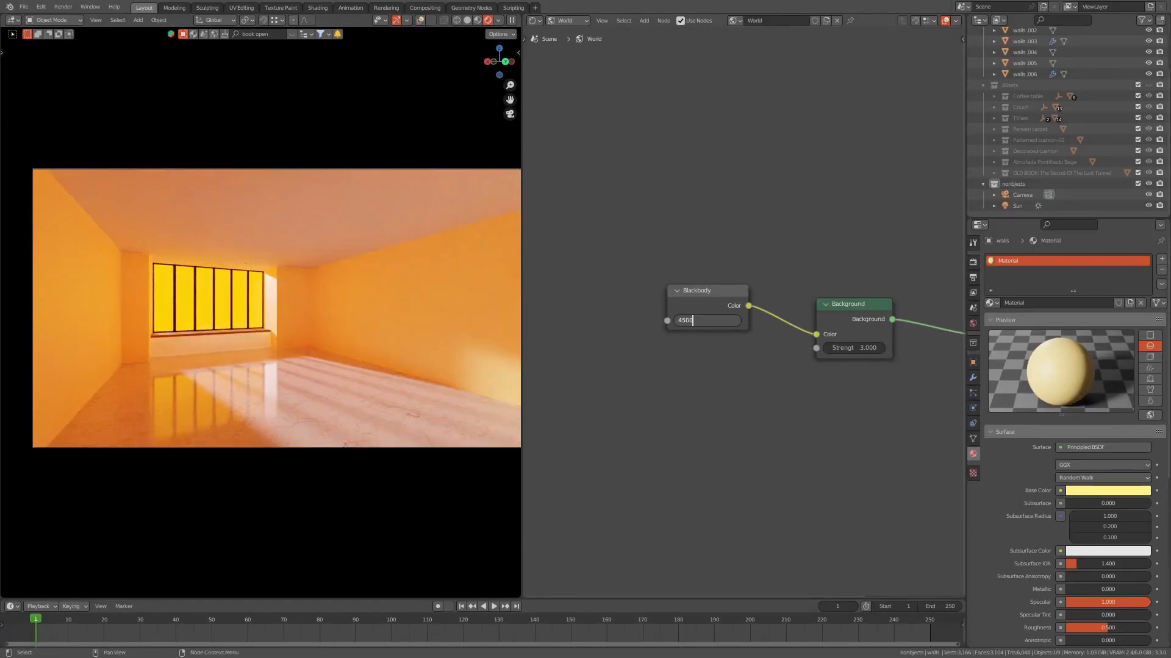
# - Try a Blackbody temperature of 4500 and settle on 3500
pyautogui.press('Return')
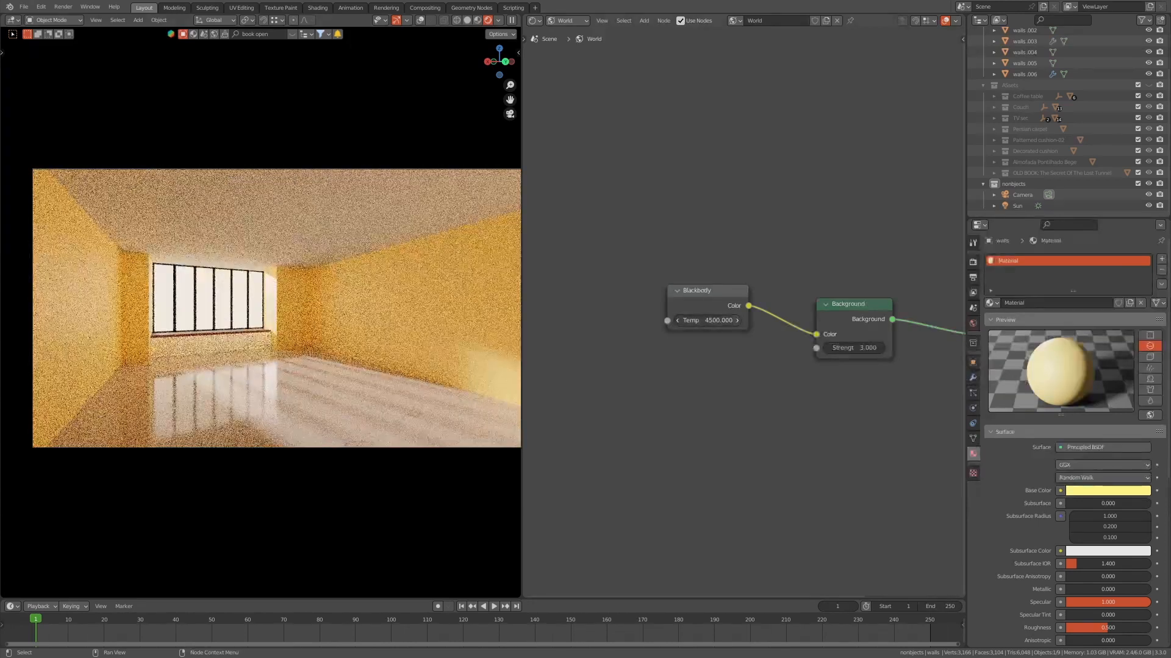
pyautogui.write('3500')
pyautogui.press('Return')
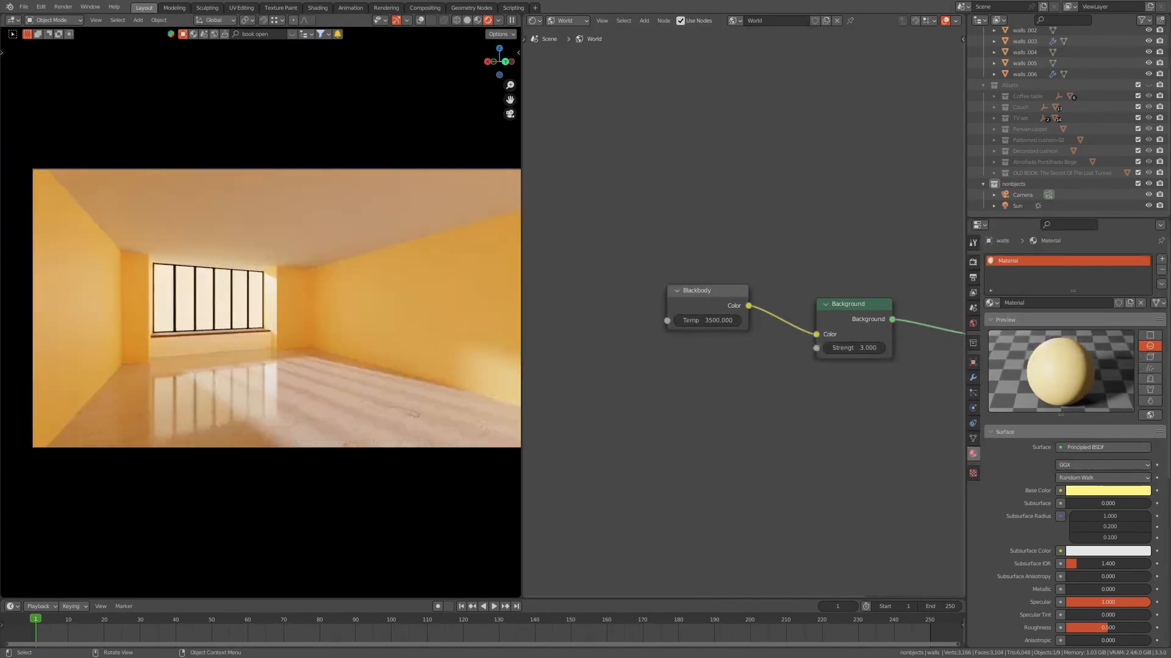
# - Try different world background strengths, ending with a strength of 50
pyautogui.moveTo(780, 390); pyautogui.dragTo(738, 390, button='middle')
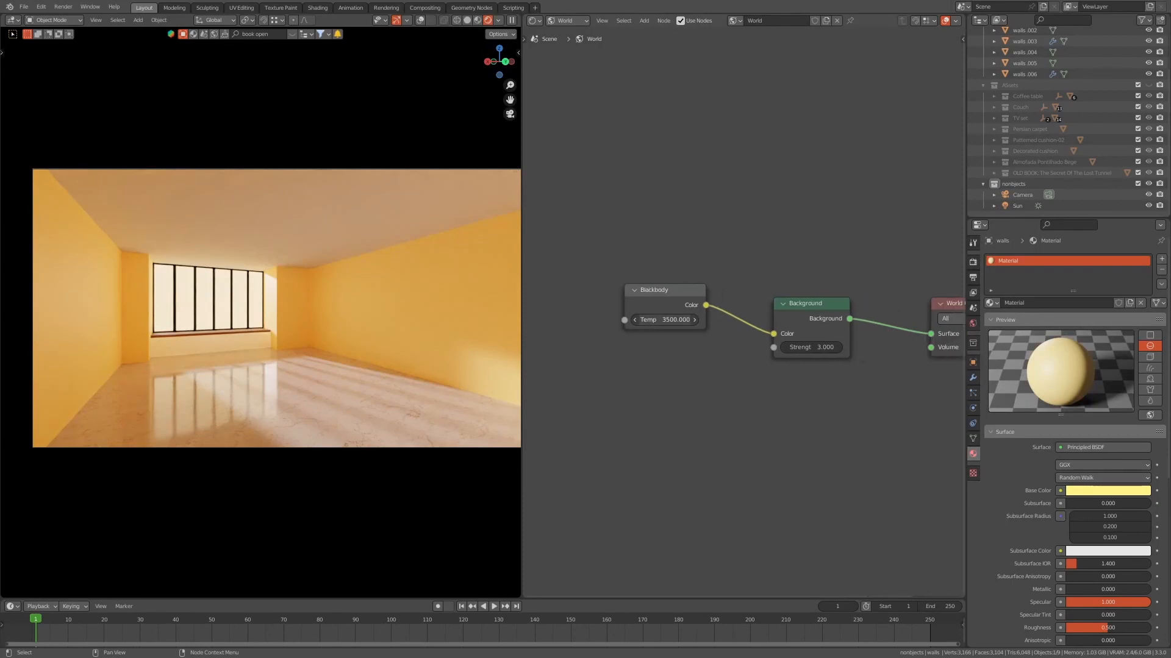
pyautogui.click(811, 347)
pyautogui.write('1')
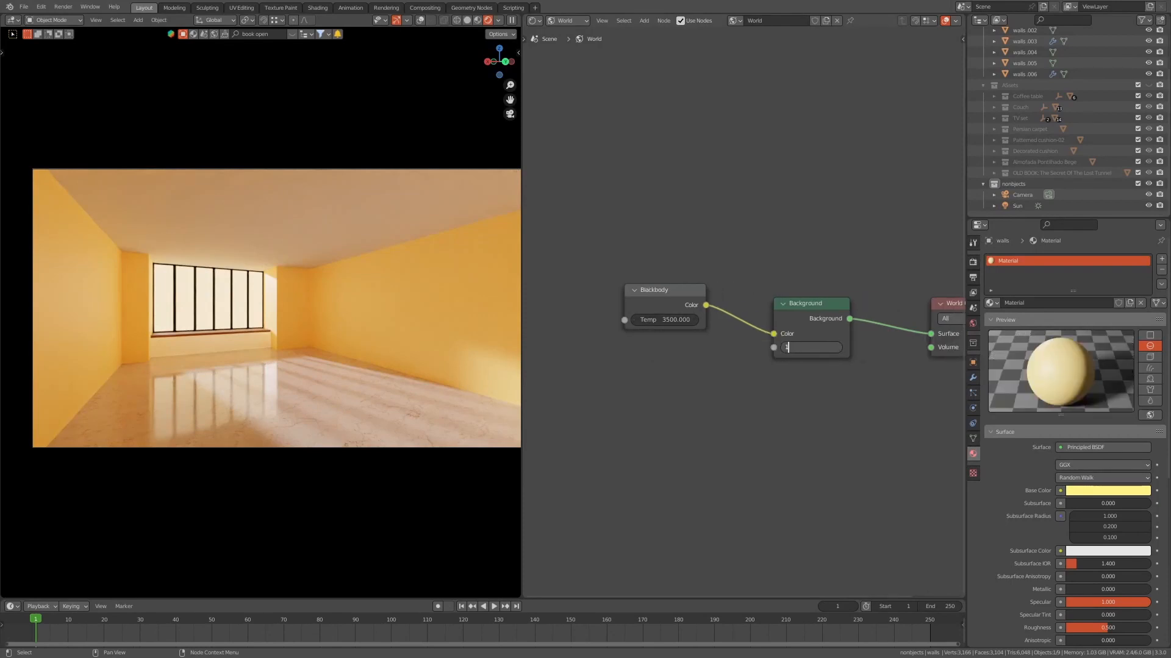
pyautogui.press('Return')
pyautogui.moveTo(797, 347); pyautogui.dragTo(855, 347)
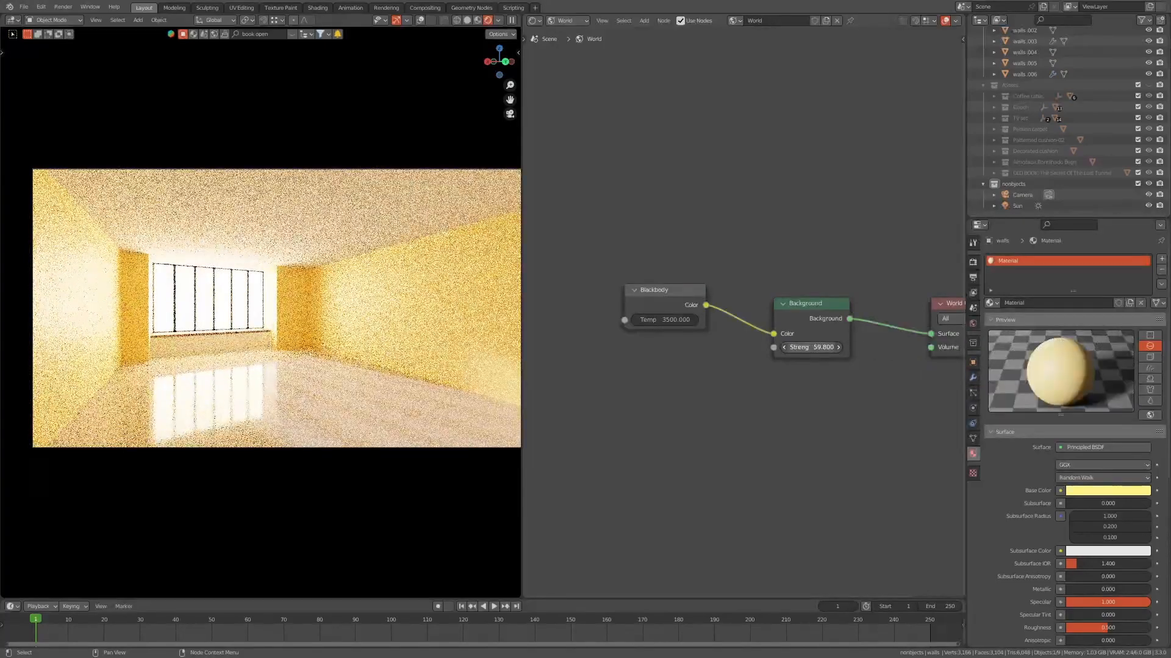
pyautogui.click(811, 347)
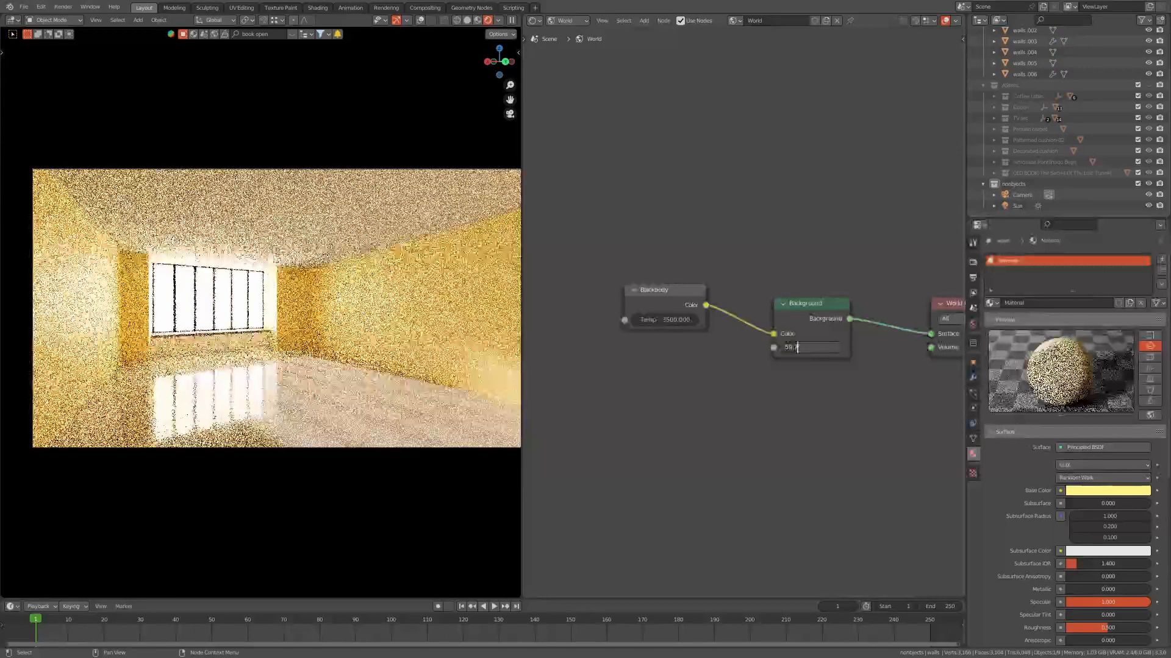
pyautogui.write('50')
pyautogui.press('Return')
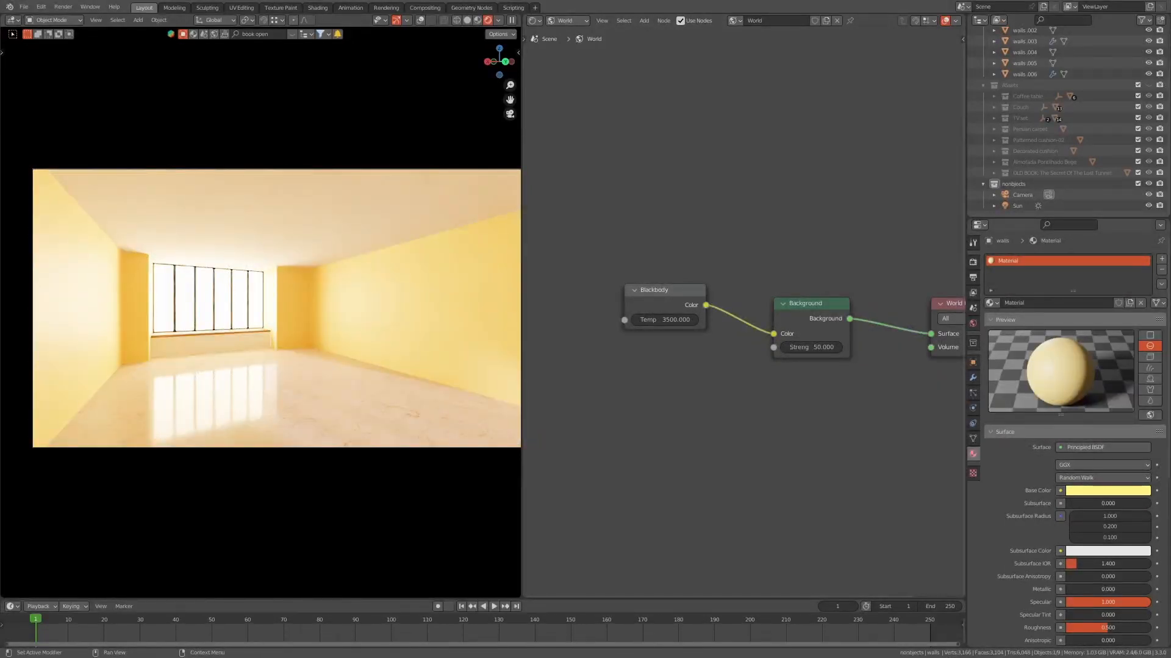
# - Switch the render's colour management view transform to False Color and lower the exposure to about -4.88
pyautogui.click(972, 262)
pyautogui.scroll(-7, 1075, 439)
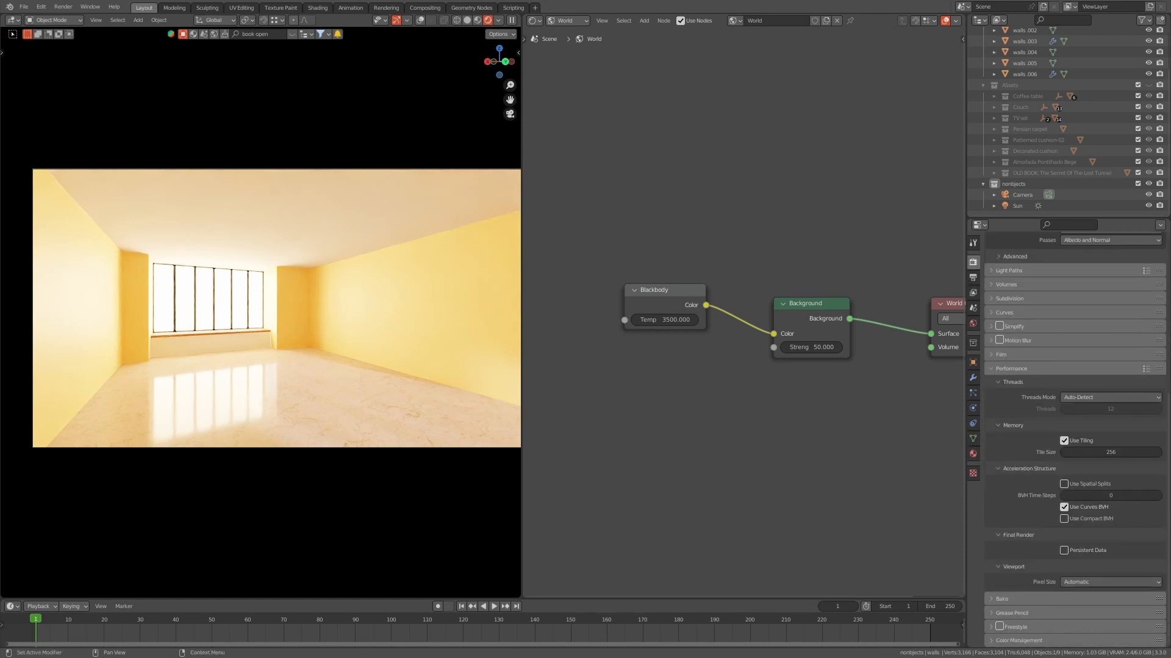
pyautogui.scroll(-4, 1074, 488)
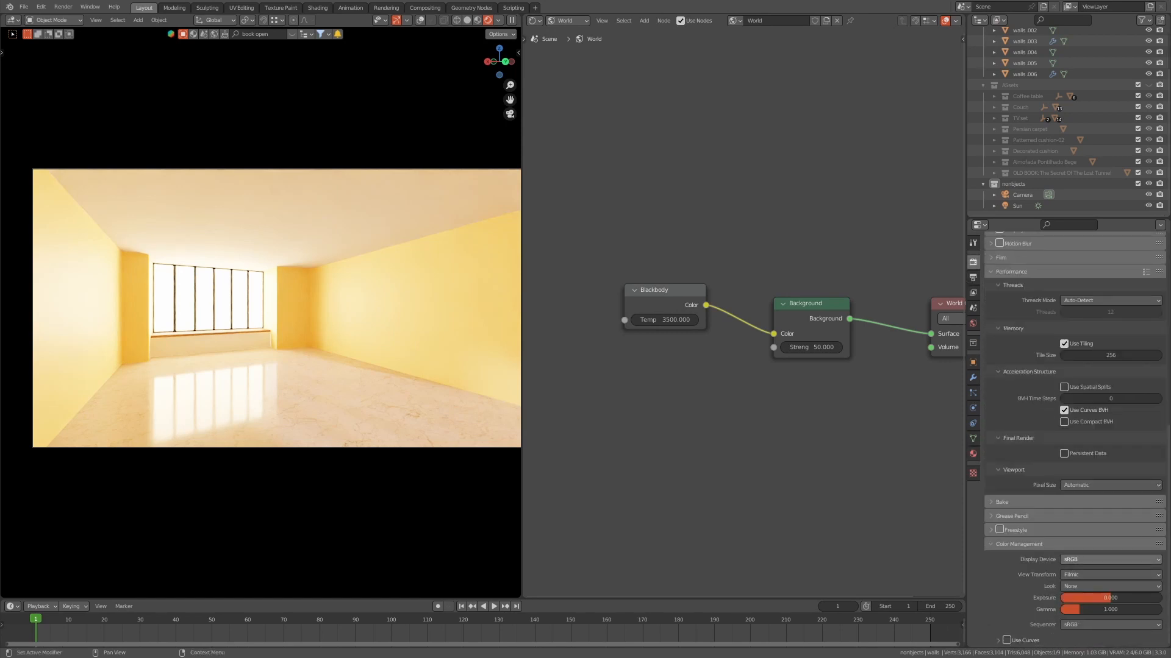
pyautogui.click(1110, 559)
pyautogui.press('Escape')
pyautogui.click(1097, 574)
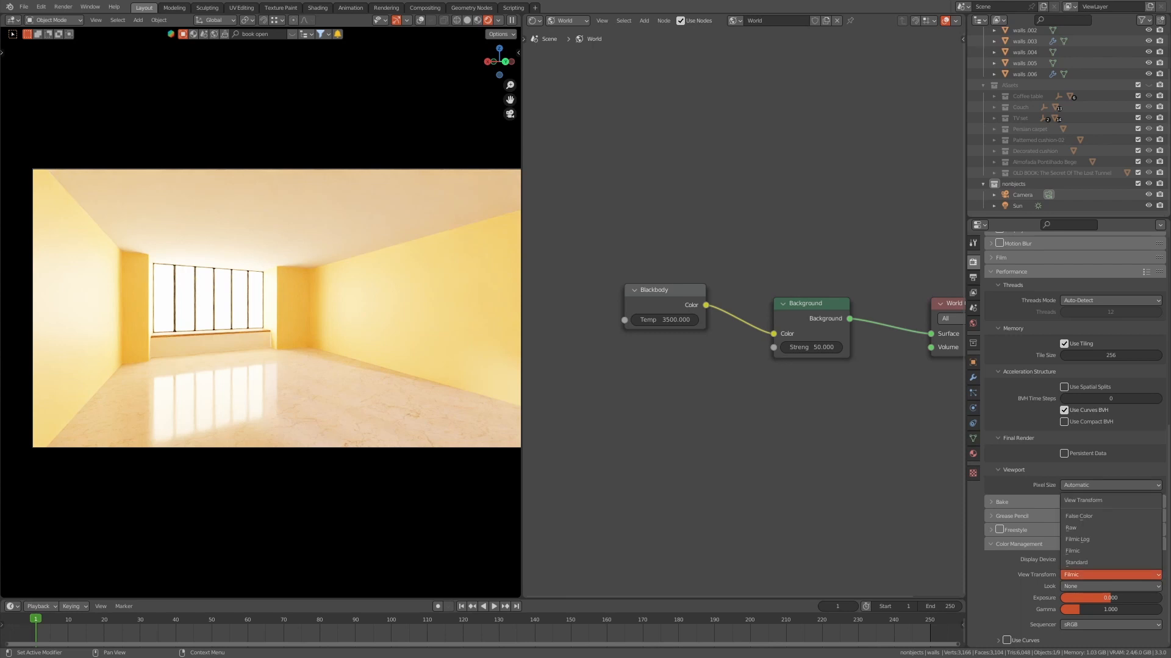
pyautogui.click(1092, 516)
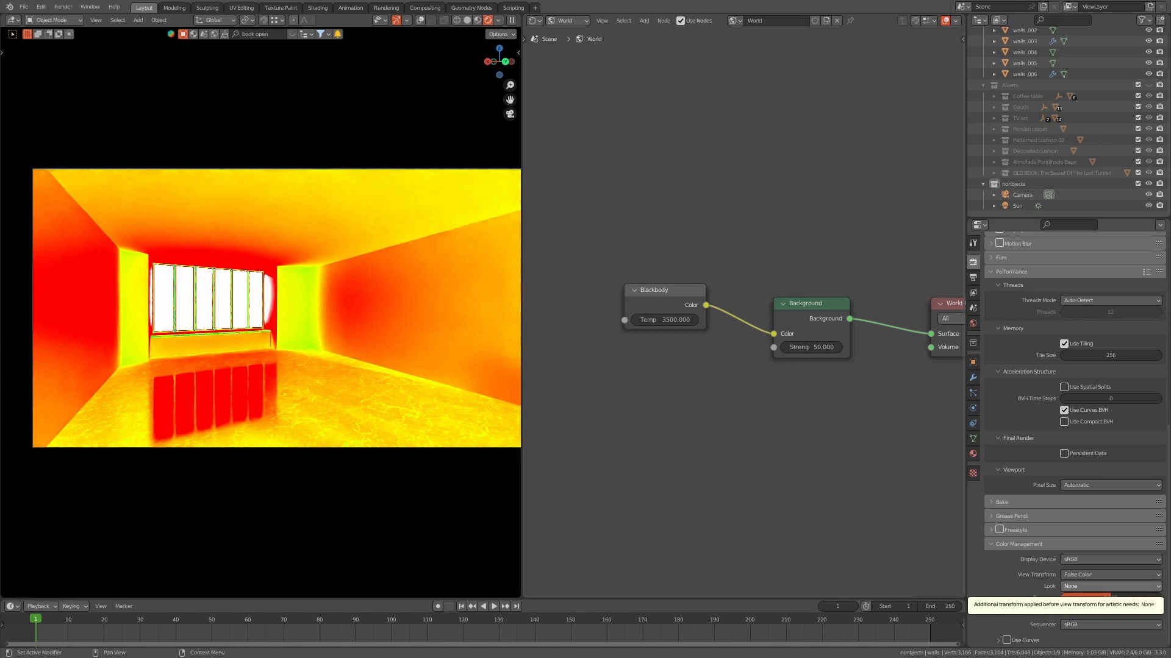
pyautogui.moveTo(1110, 598); pyautogui.dragTo(1074, 610)
pyautogui.press('BackSpace')
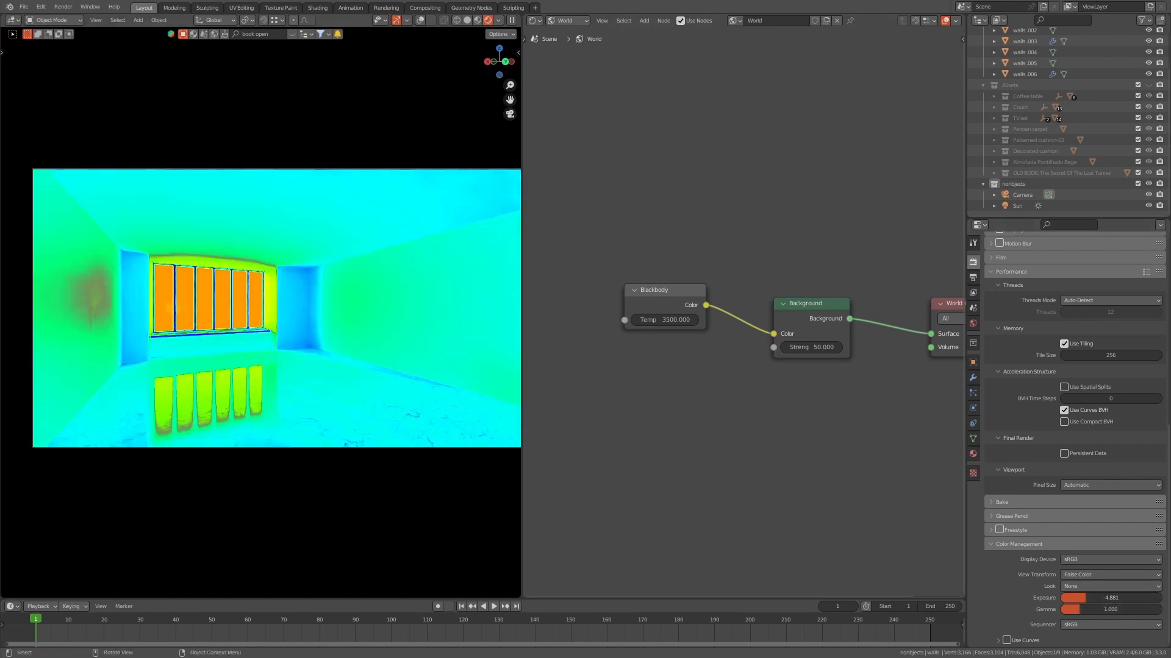
# - Try the Filmic Log view transform with an exposure of 1
pyautogui.click(1098, 575)
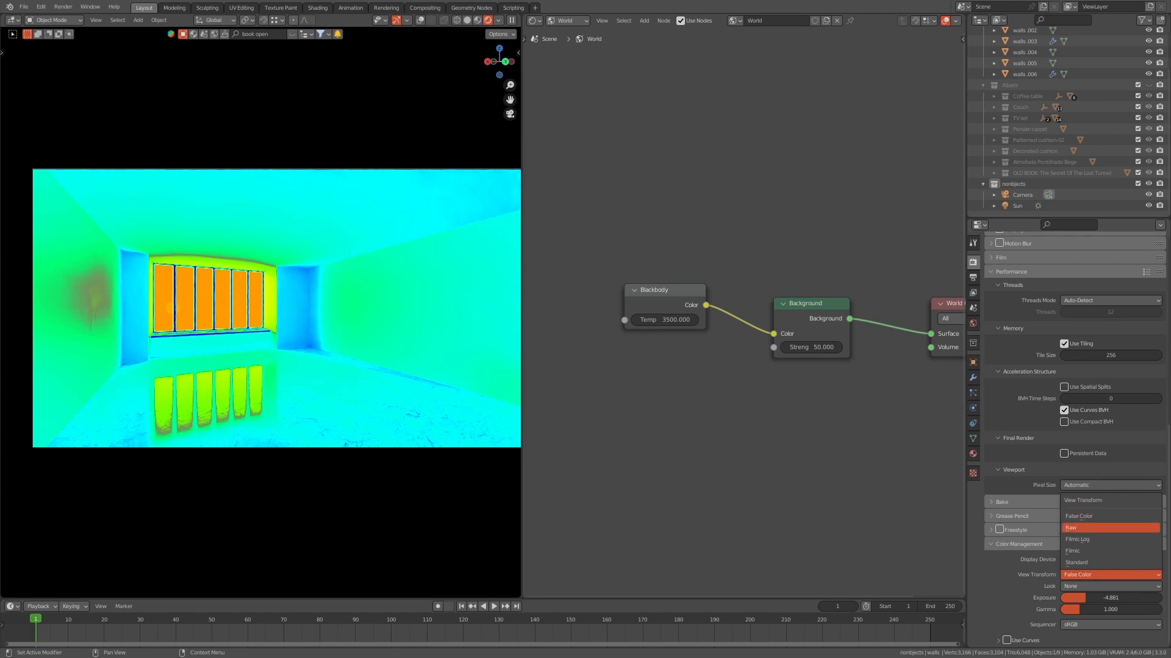
pyautogui.click(1091, 539)
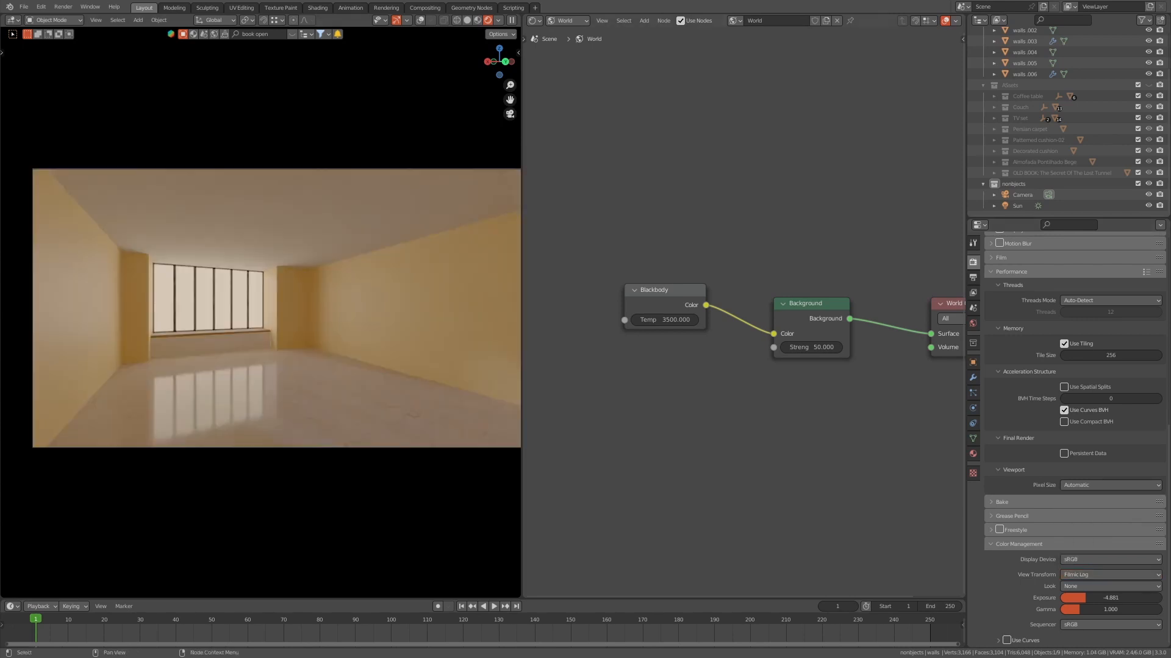
pyautogui.click(1110, 598)
pyautogui.write('1')
pyautogui.press('Return')
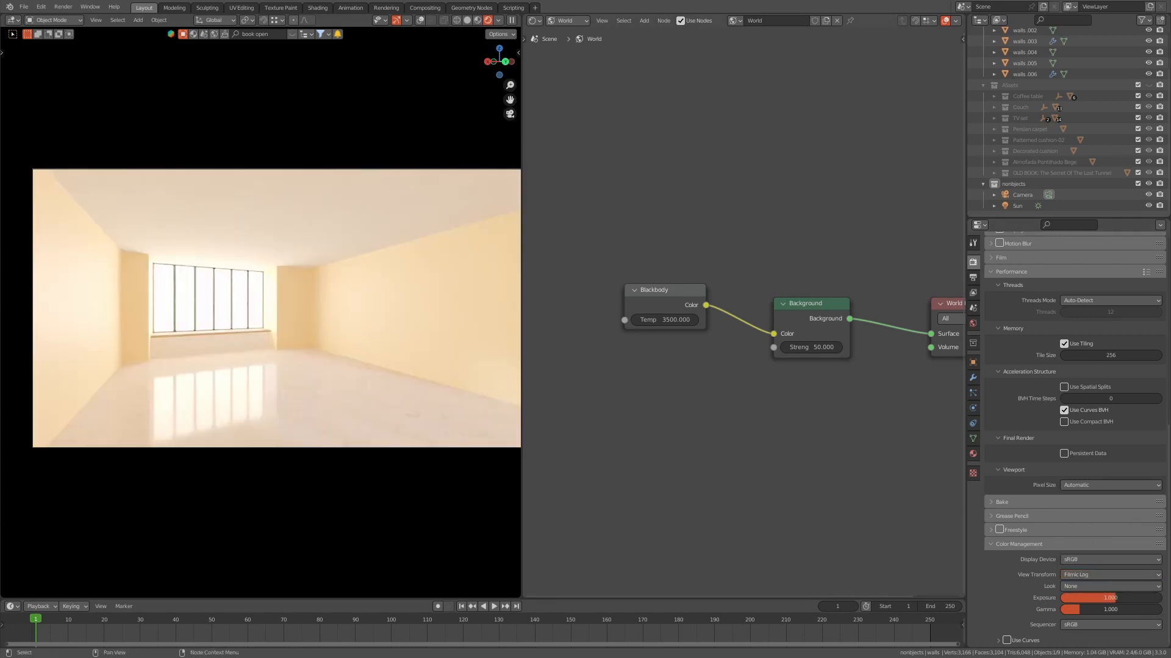
# - Reset the exposure to 0 and return the view transform to Filmic
pyautogui.press('BackSpace')
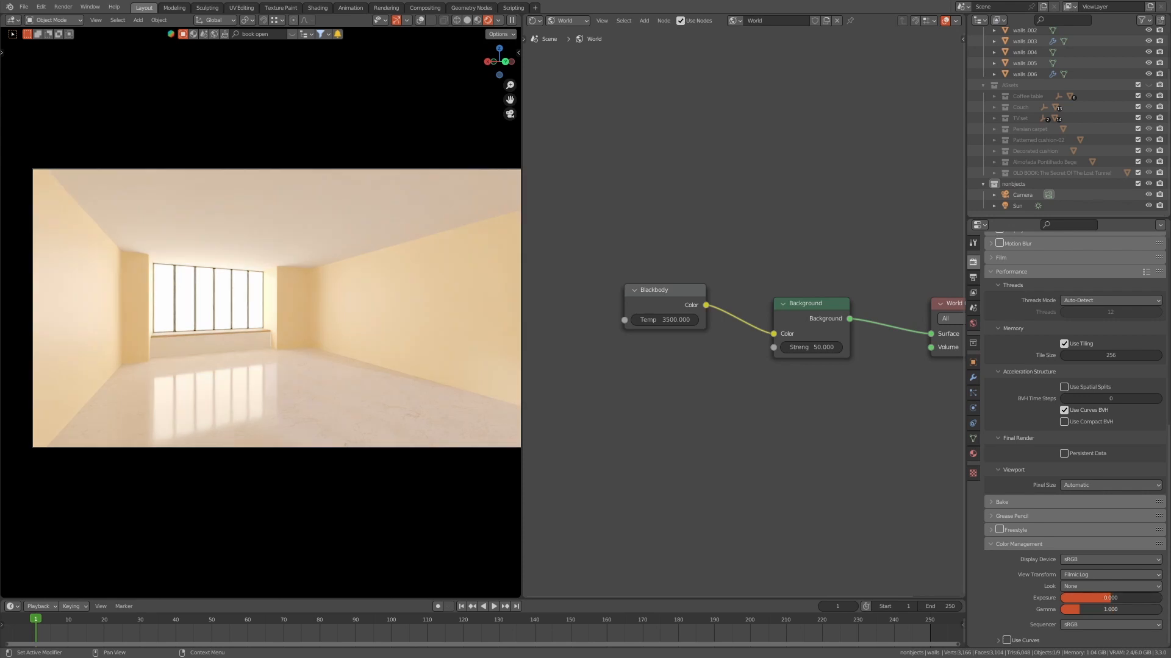
pyautogui.click(1091, 574)
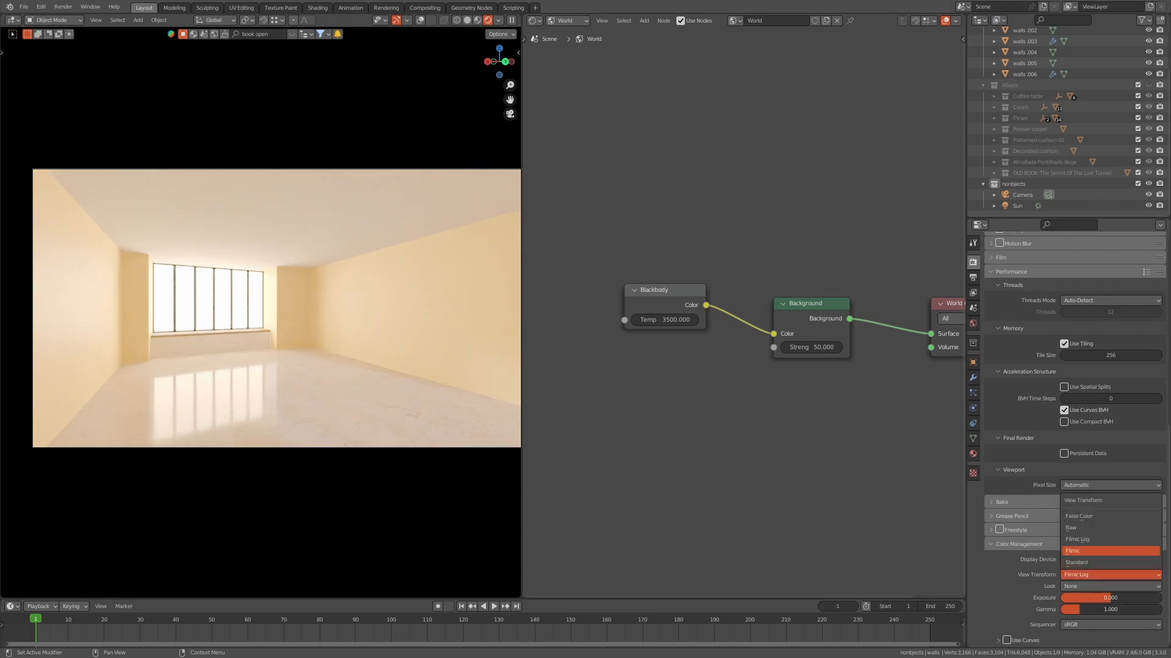
pyautogui.click(1091, 551)
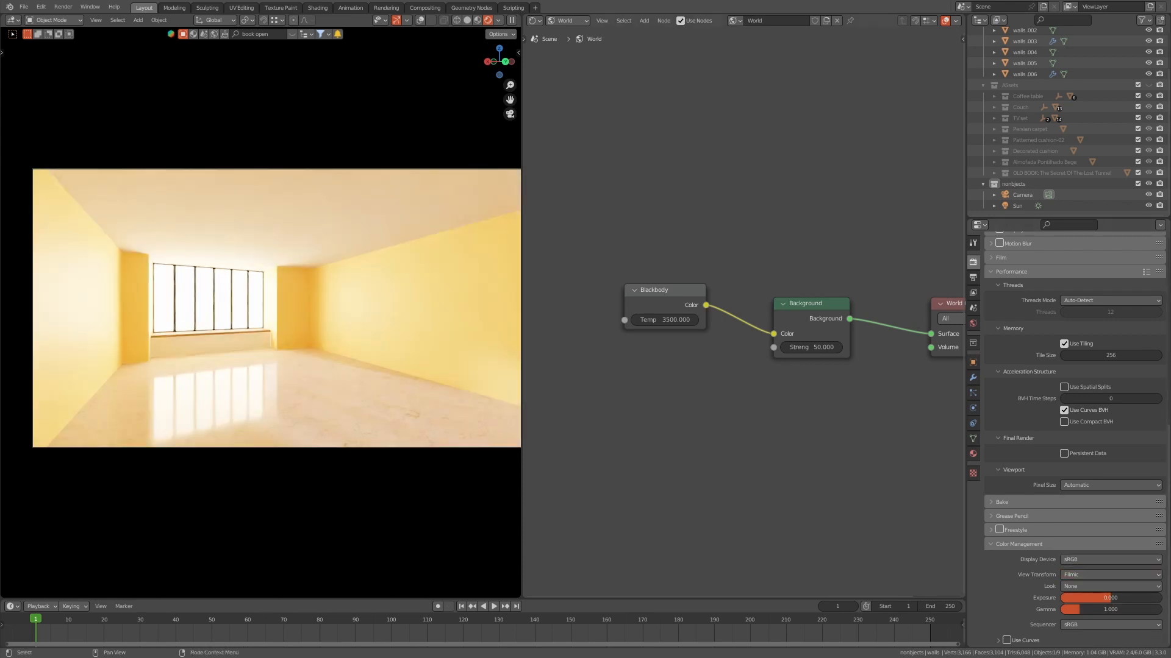
# - Set the strength of the world's Background node to 15
pyautogui.scroll(2, 811, 348)
pyautogui.moveTo(844, 364)
pyautogui.mouseDown()
pyautogui.moveTo(807, 364)
pyautogui.moveTo(847, 364)
pyautogui.mouseUp()
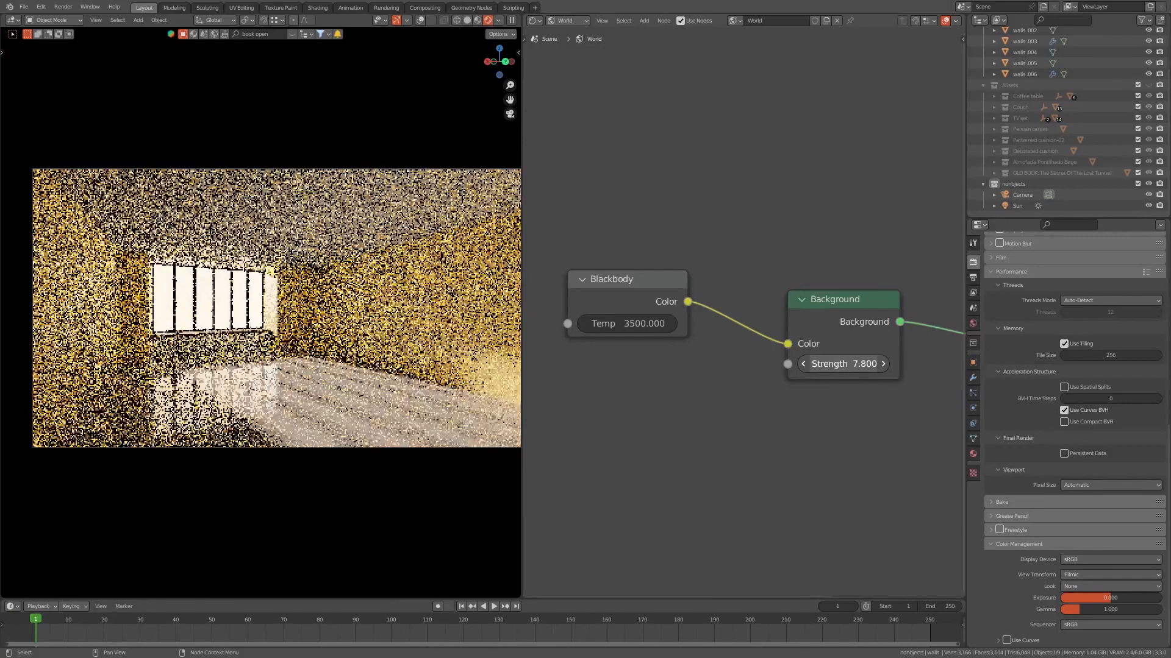
pyautogui.click(843, 364)
pyautogui.write('15')
pyautogui.press('Return')
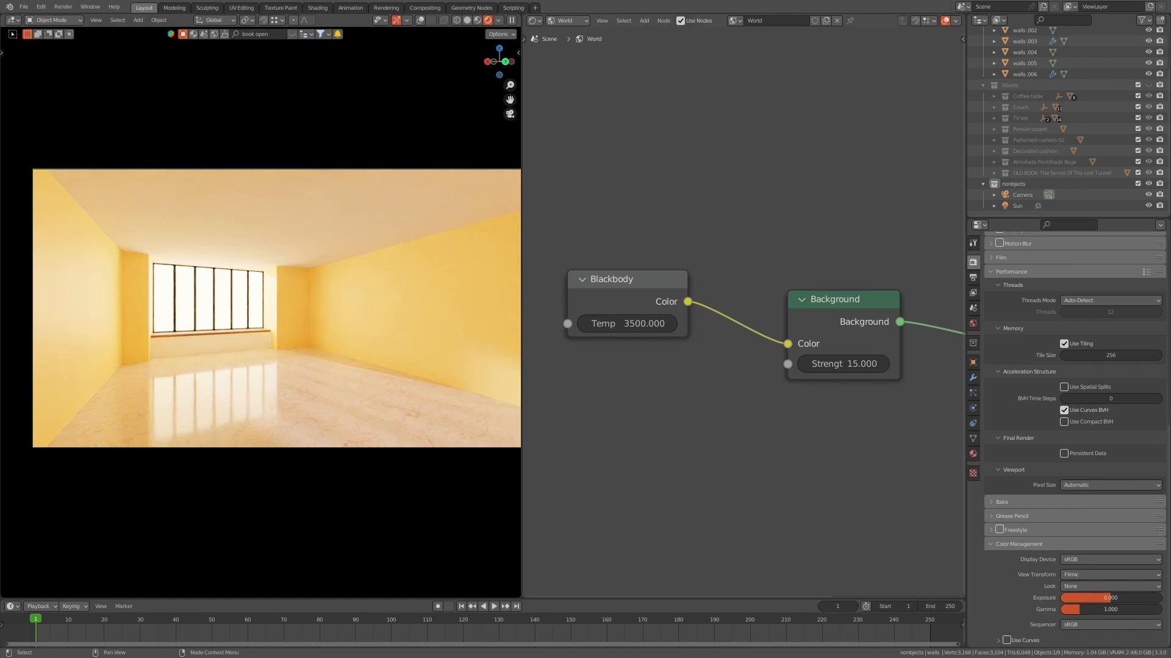
pyautogui.click(973, 277)
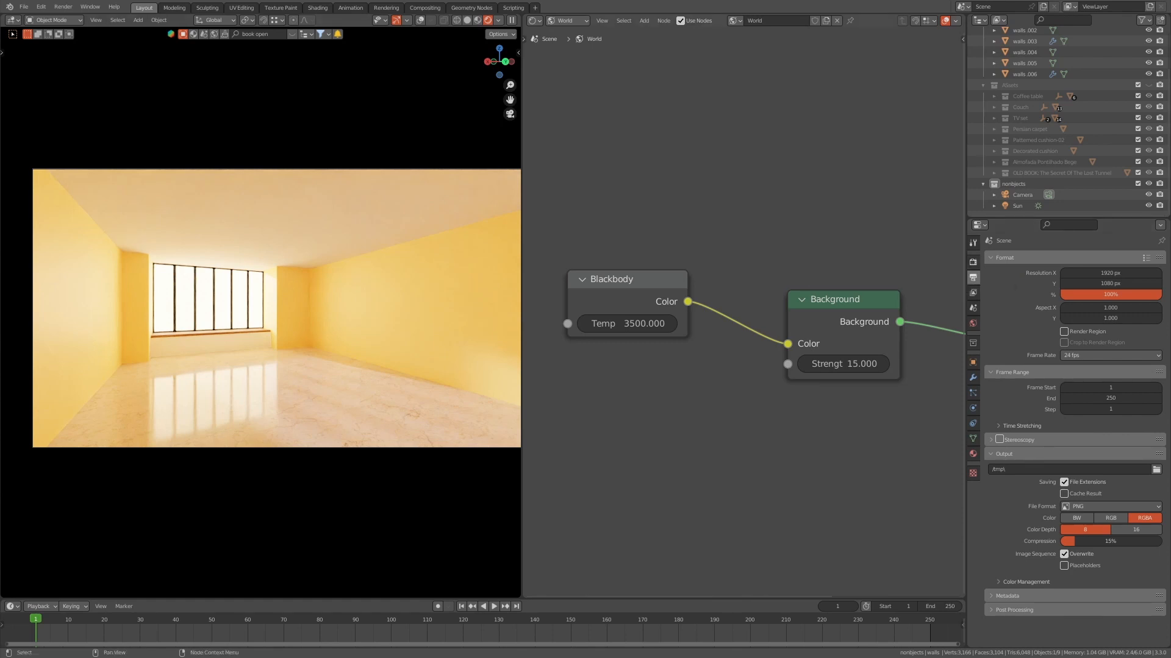
pyautogui.click(973, 292)
pyautogui.click(973, 308)
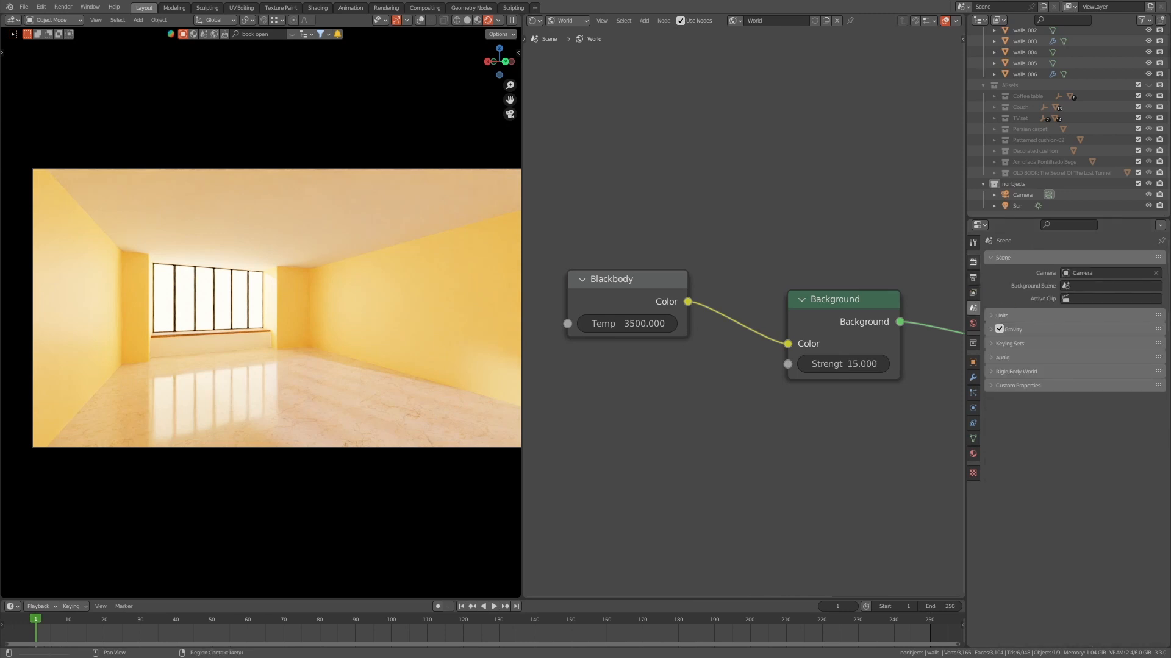
pyautogui.click(973, 278)
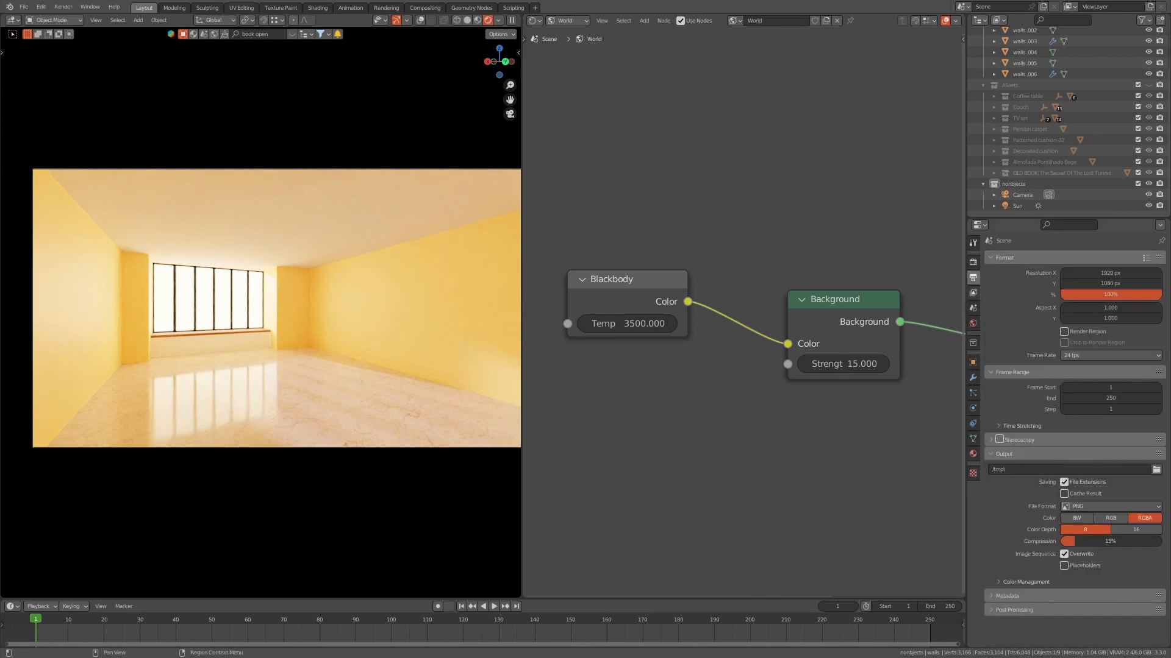
pyautogui.click(973, 292)
pyautogui.click(973, 308)
pyautogui.click(973, 293)
pyautogui.click(973, 277)
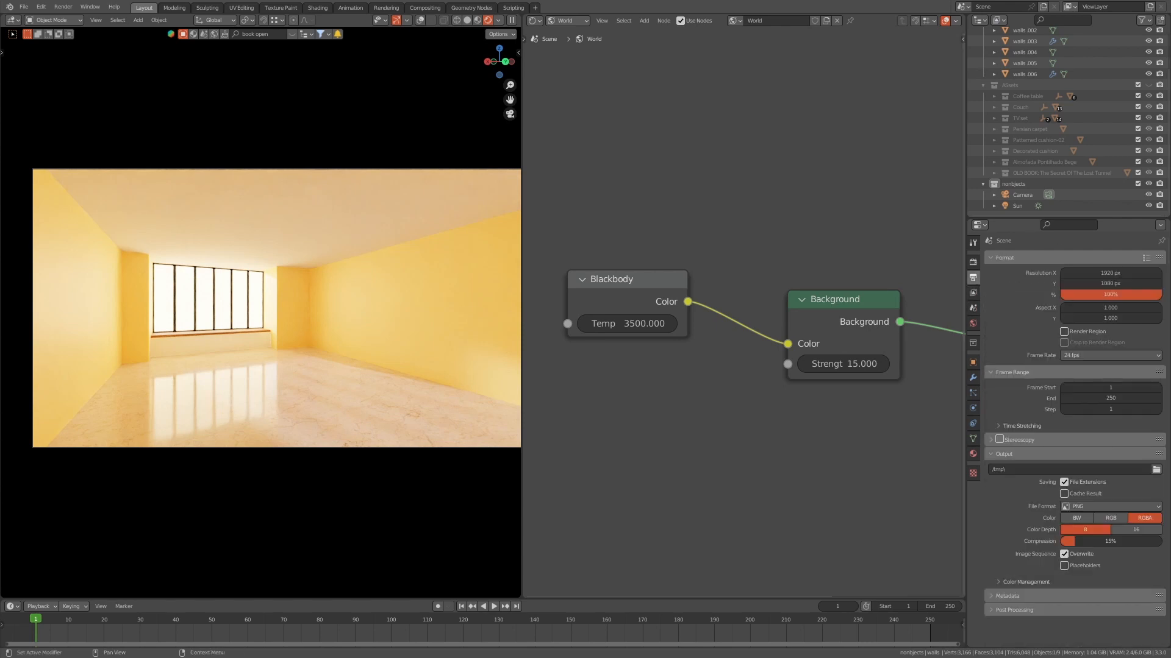
# - Enable the transparent film background in the render settings and unhide the Assets collection
pyautogui.click(973, 262)
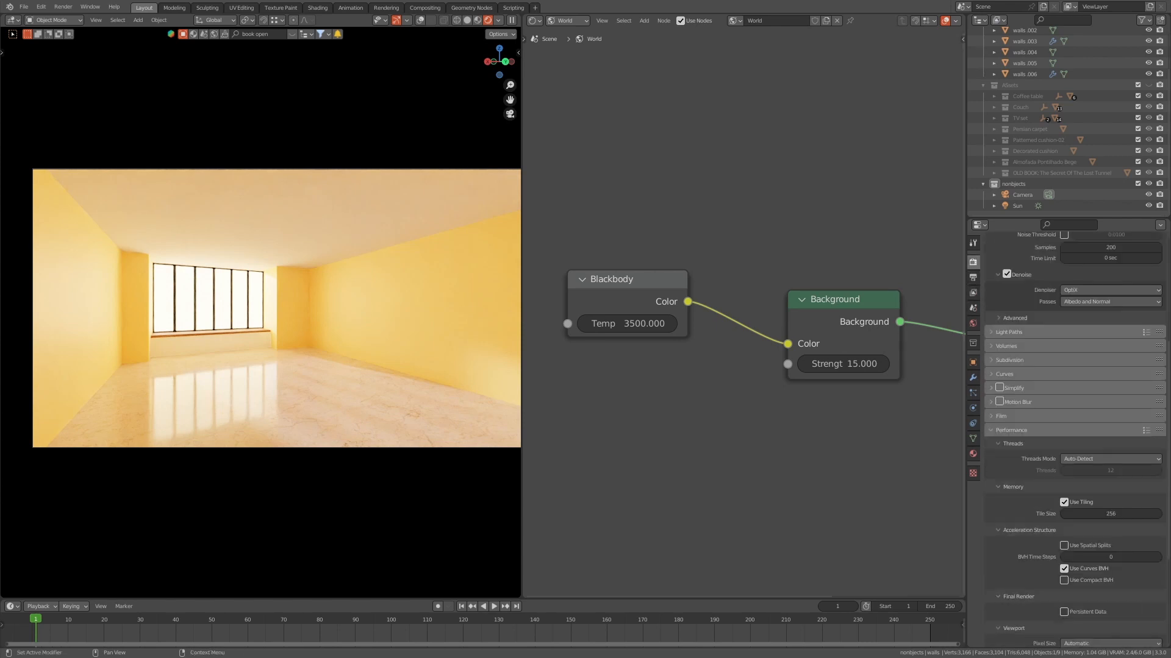
pyautogui.click(1001, 416)
pyautogui.scroll(-4, 1075, 427)
pyautogui.click(999, 369)
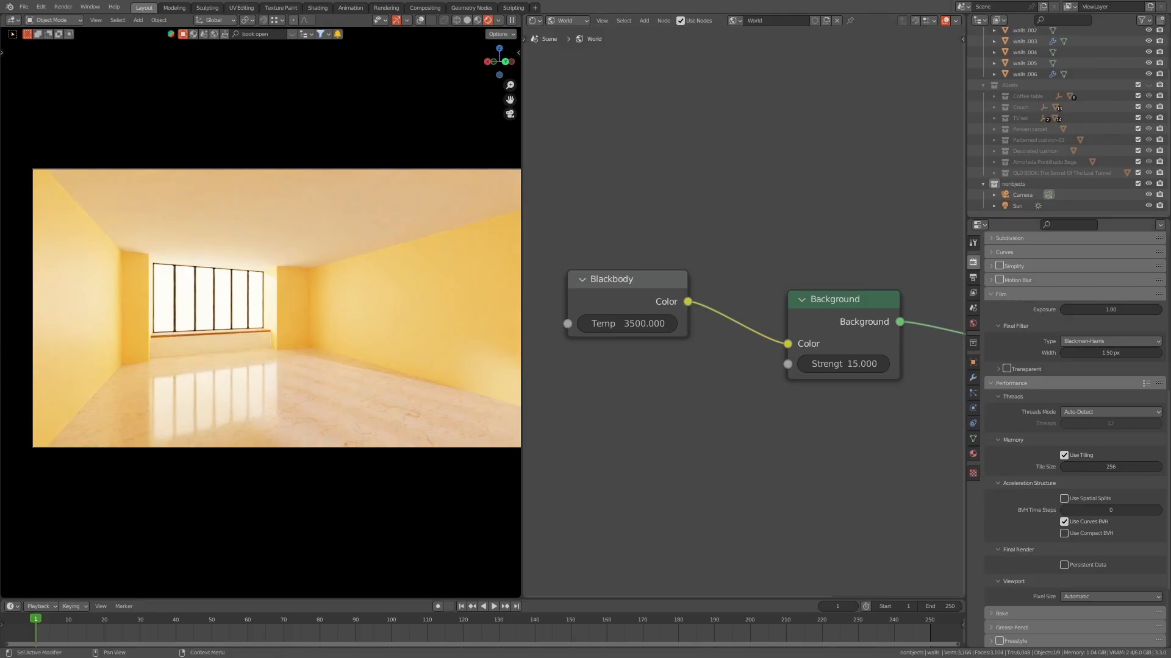
pyautogui.click(1006, 368)
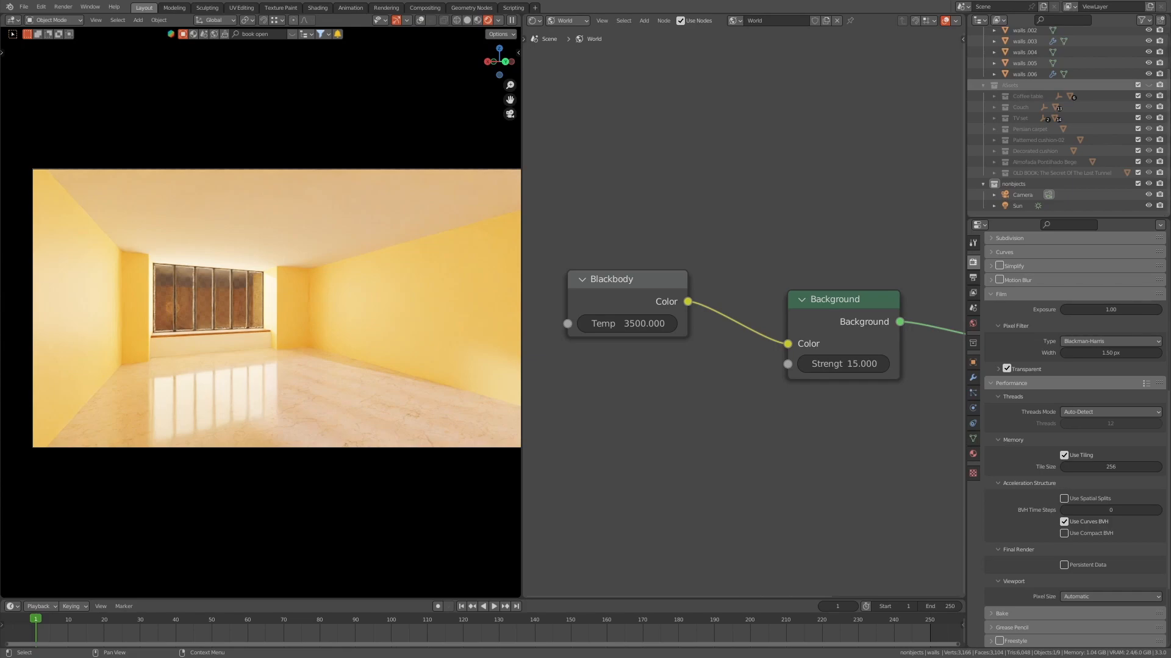
pyautogui.click(1148, 85)
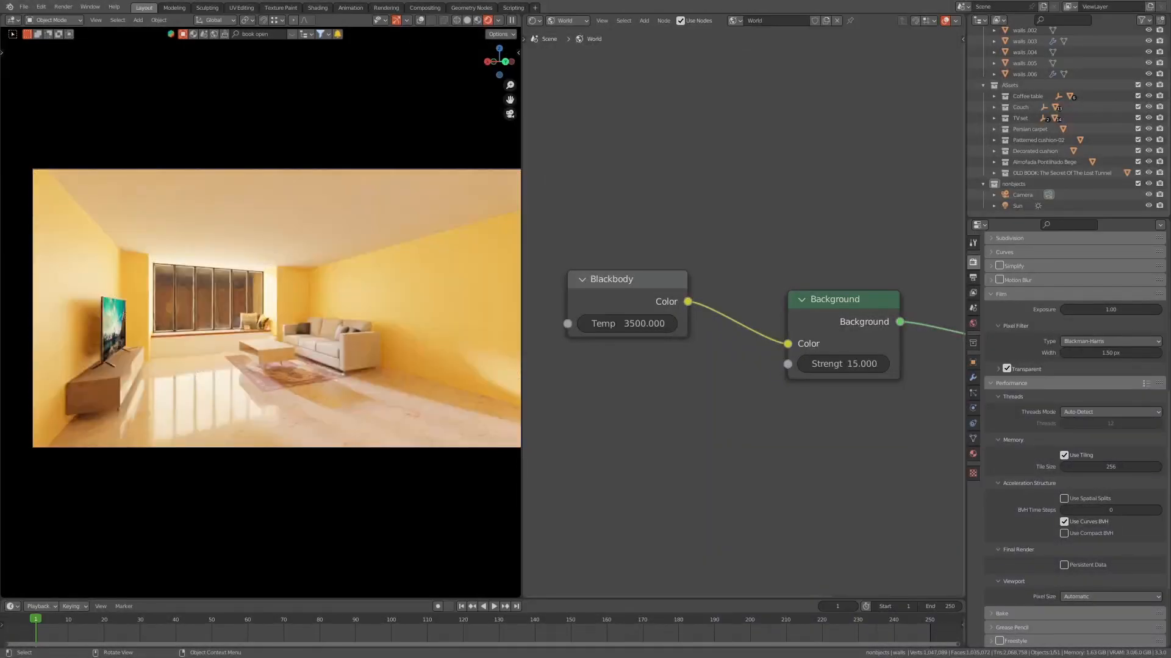
# - Replace the world node editor with a maximised 3D Viewport and hide the ceiling object walls.004
pyautogui.click(1024, 52)
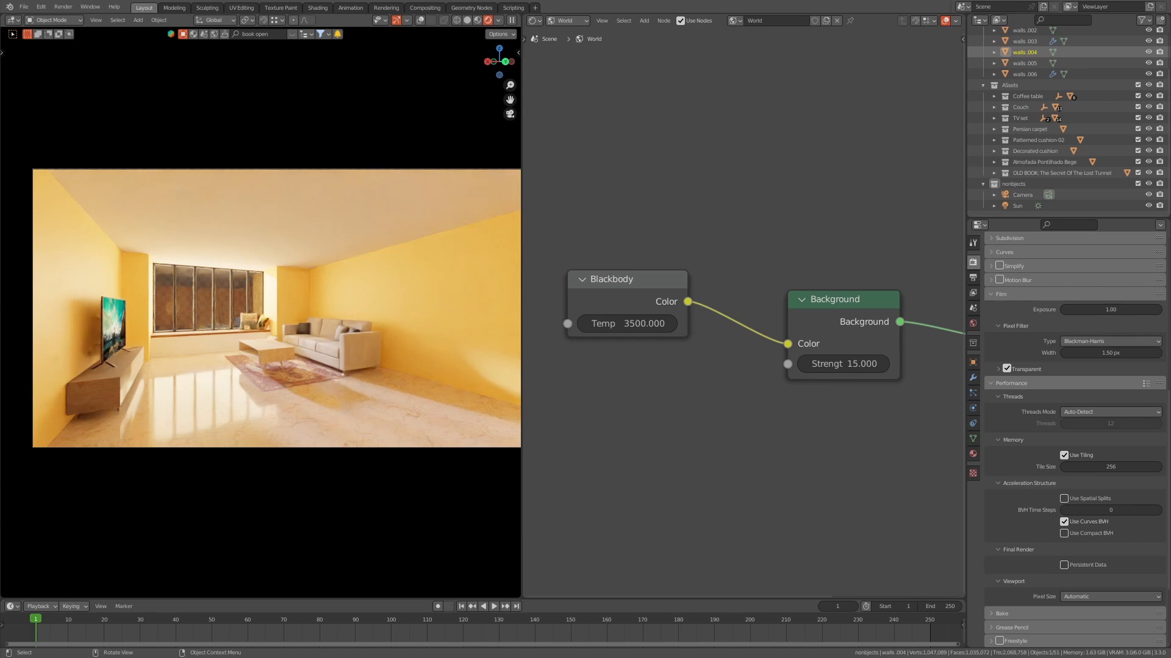
pyautogui.click(535, 21)
pyautogui.click(564, 49)
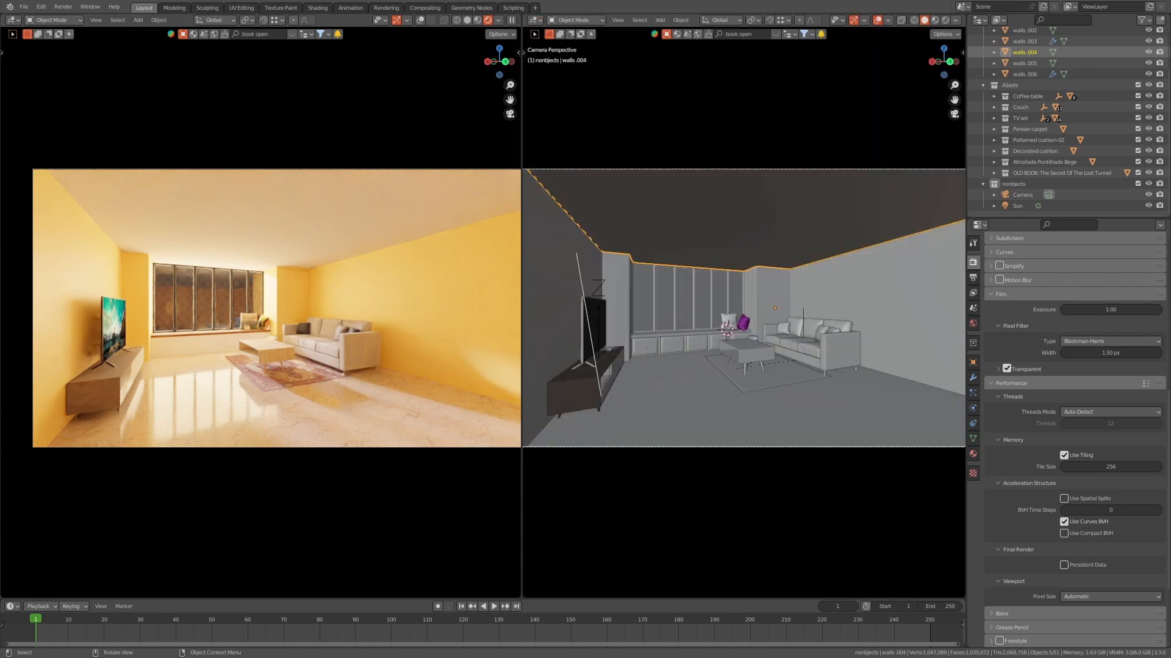
pyautogui.hotkey('ctrl', 'space')
pyautogui.press('KP_Decimal')
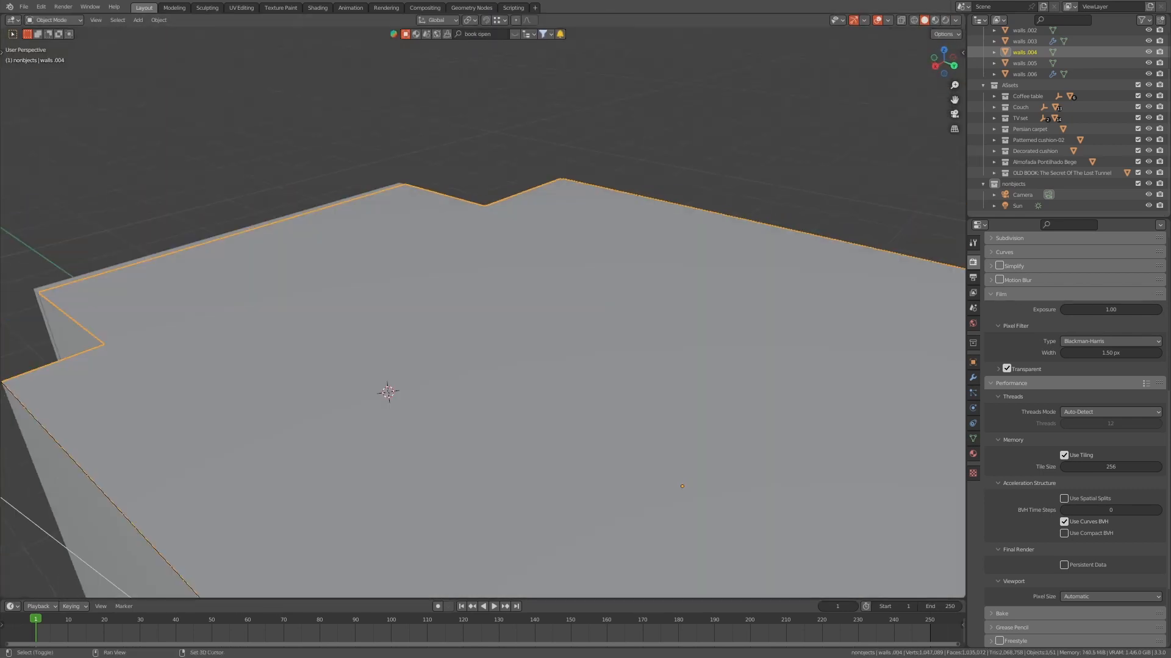
pyautogui.keyDown('shift'); pyautogui.moveTo(585, 329); pyautogui.dragTo(344, 256, button='middle'); pyautogui.keyUp('shift')
pyautogui.press('h')
pyautogui.click(344, 256)
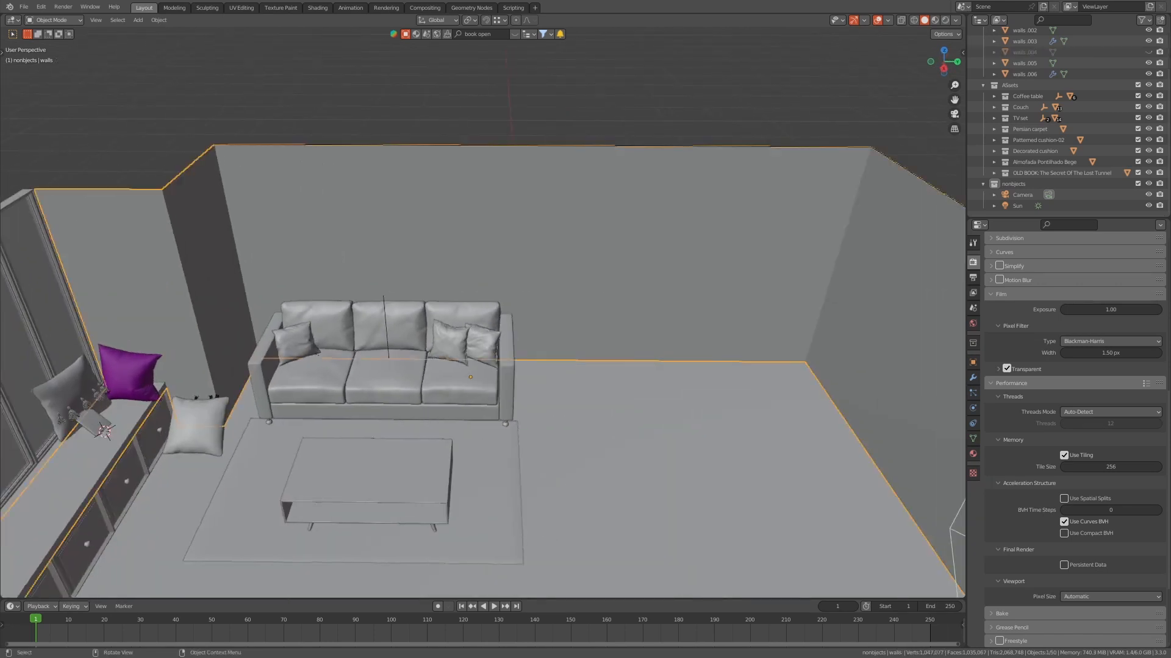
pyautogui.press('Tab')
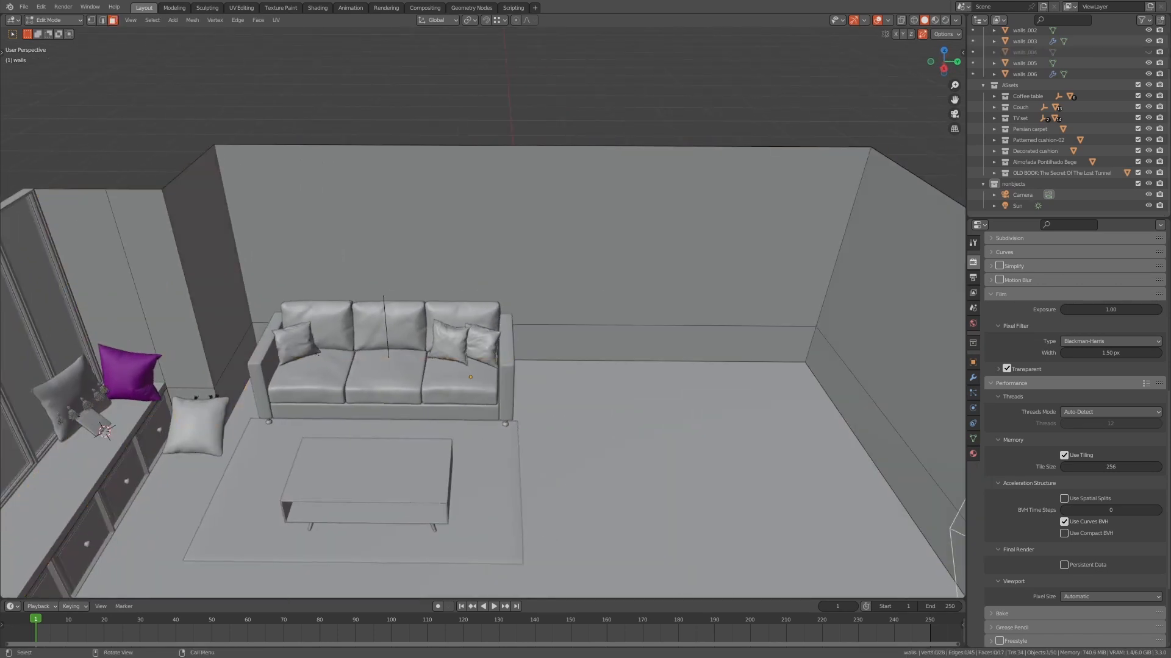
pyautogui.scroll(-5, 483, 311)
pyautogui.moveTo(483, 311); pyautogui.dragTo(482, 274, button='middle')
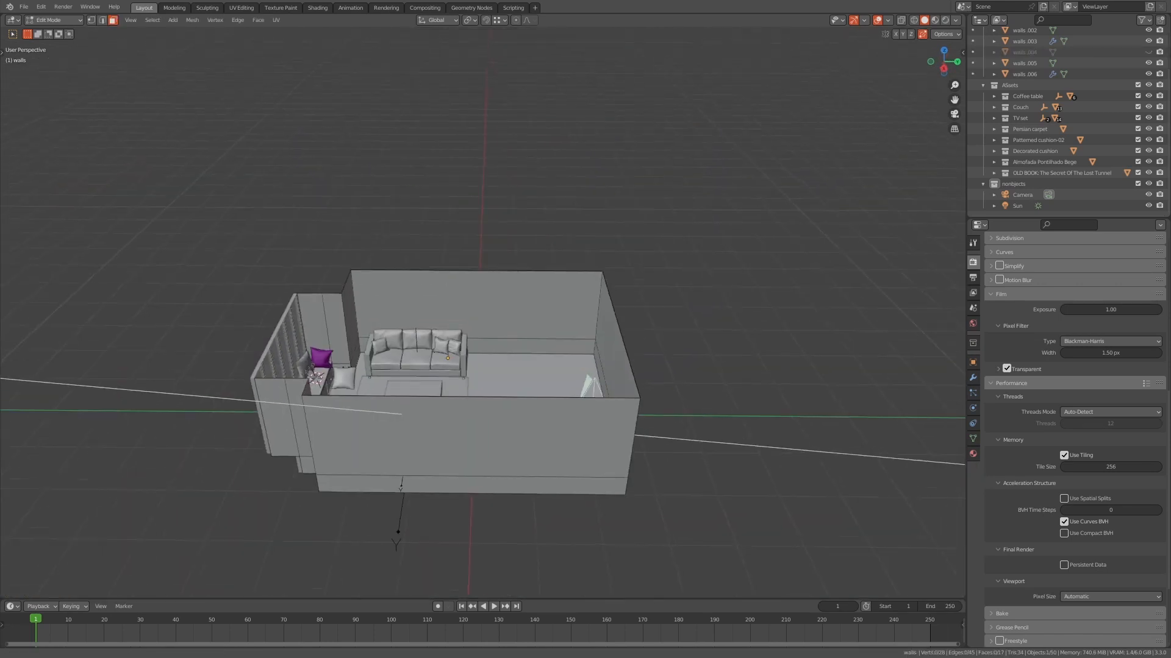
pyautogui.scroll(6, 483, 274)
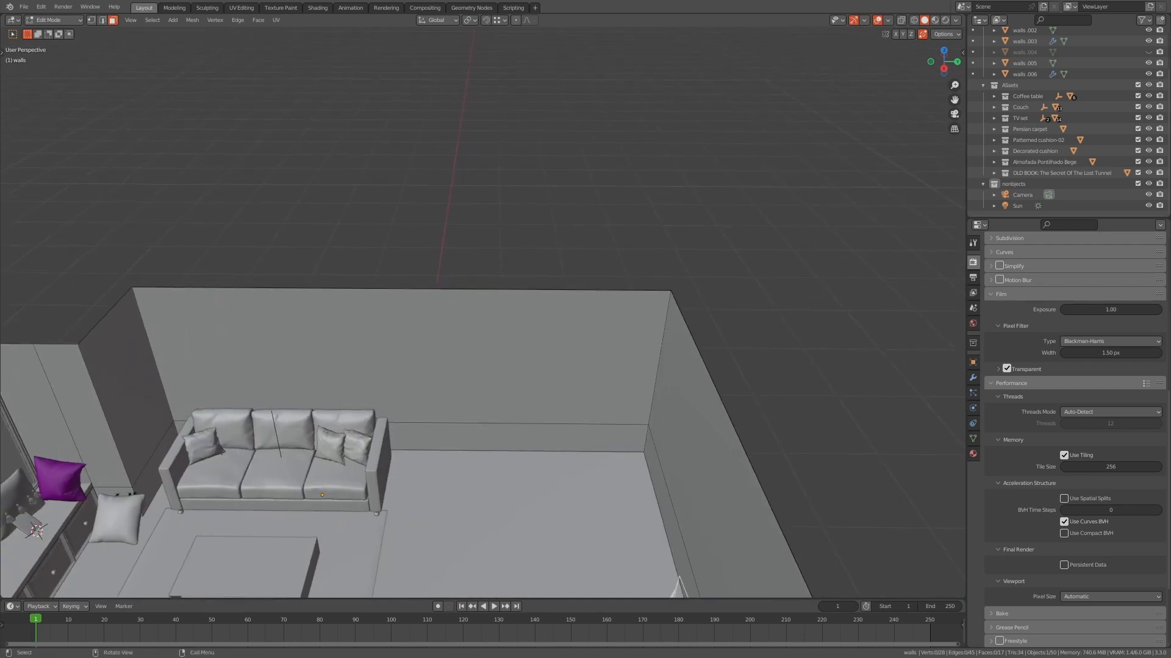
pyautogui.press('Tab')
pyautogui.scroll(8, 401, 310)
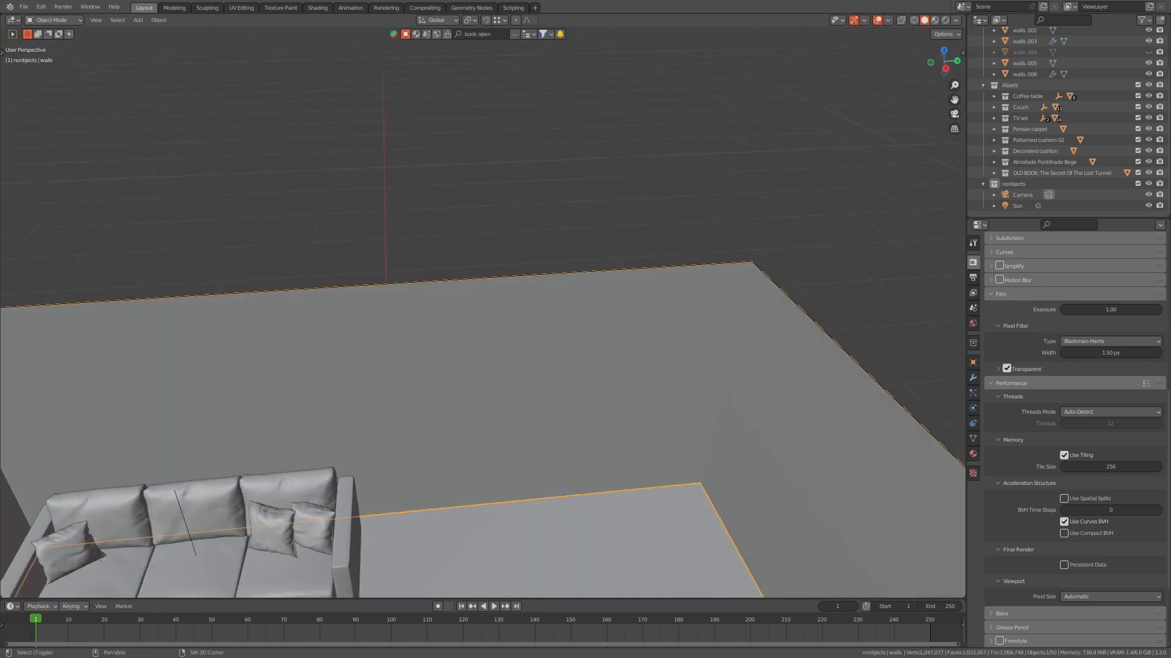
pyautogui.hotkey('shift', 'a')
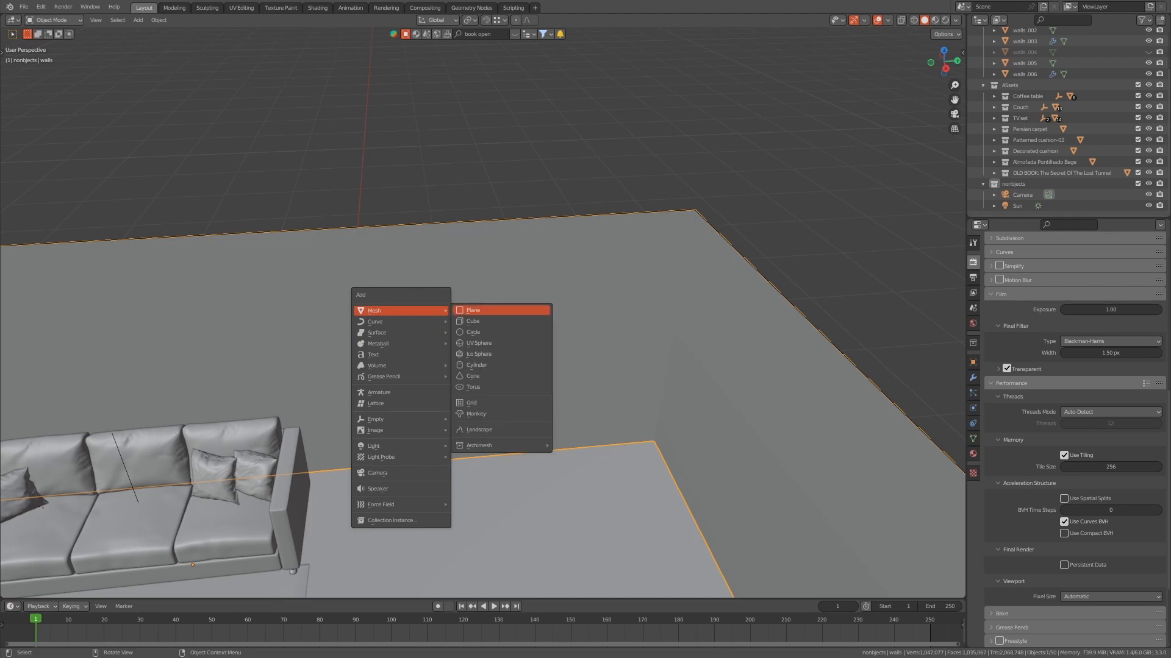
pyautogui.press('Escape')
pyautogui.press('Tab')
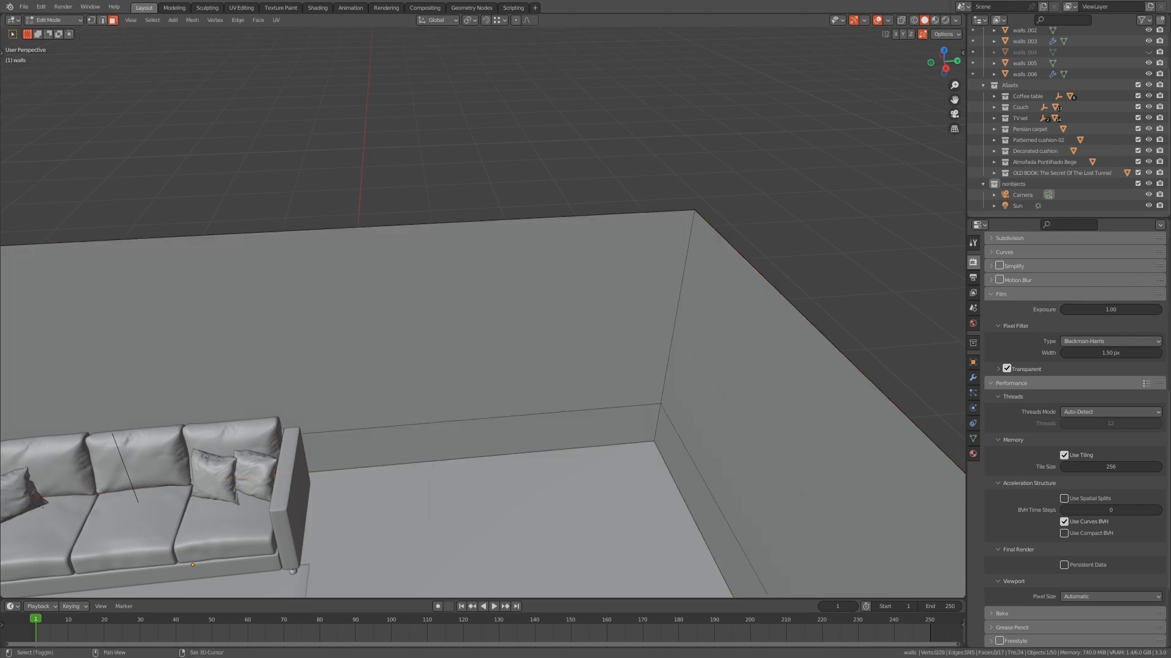
pyautogui.press('Tab')
# - Add a mesh circle with 60 vertices on the wall beside the couch
pyautogui.hotkey('shift', 'a')
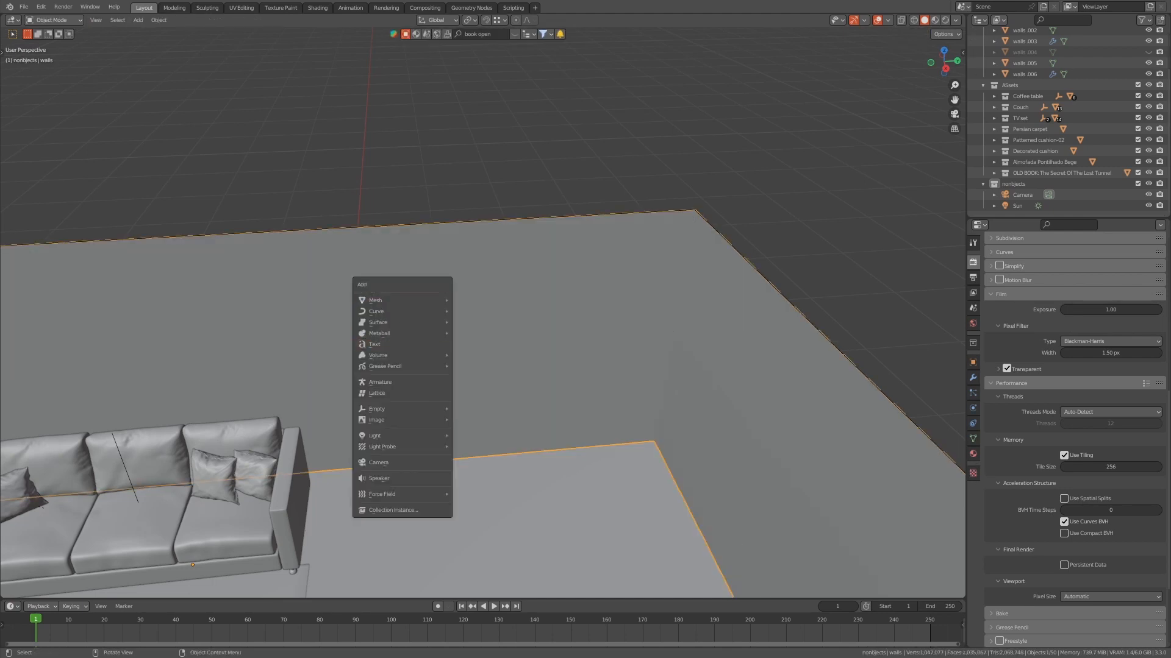
pyautogui.moveTo(402, 300)
pyautogui.click(475, 322)
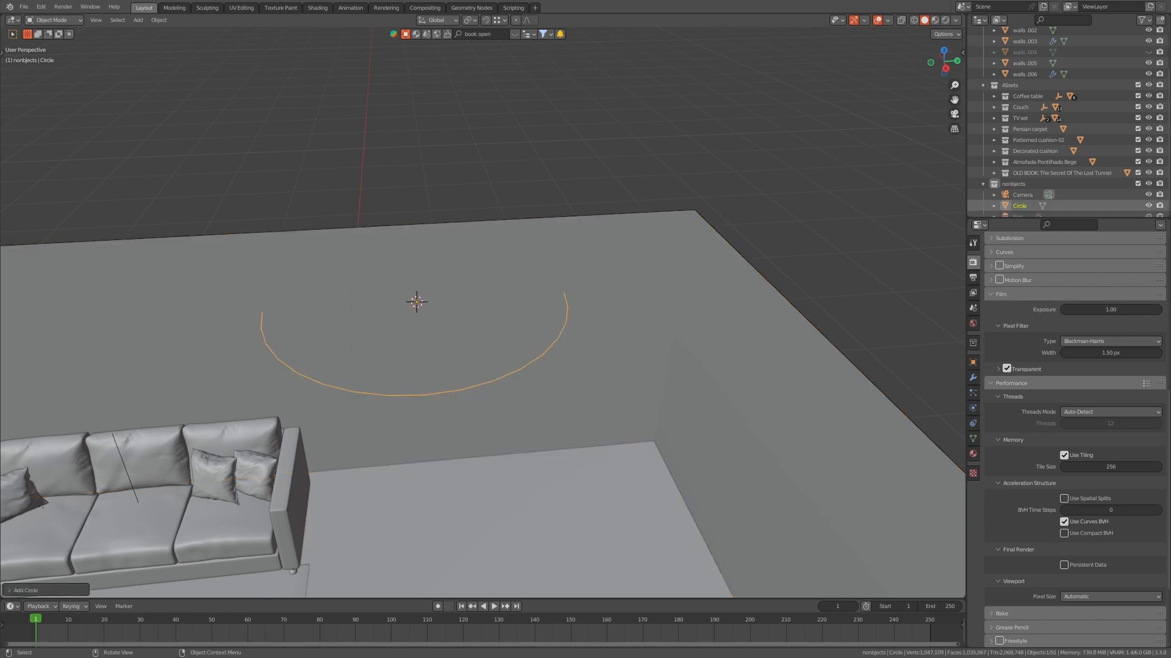
pyautogui.click(25, 590)
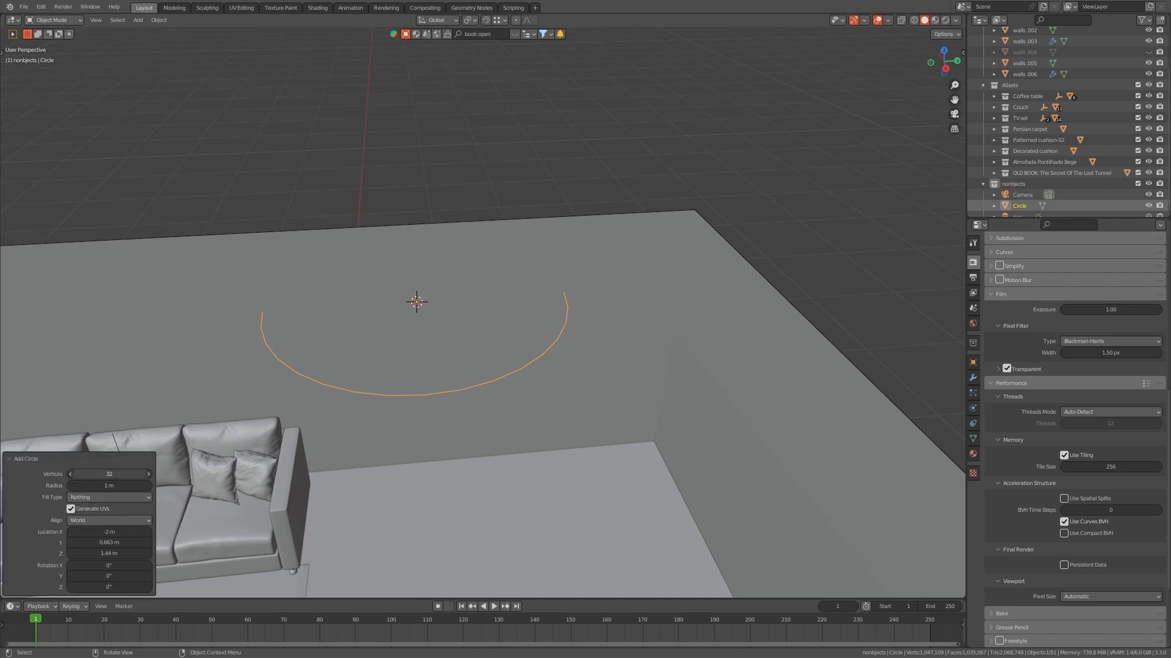
pyautogui.click(76, 474)
pyautogui.write('16')
pyautogui.press('Return')
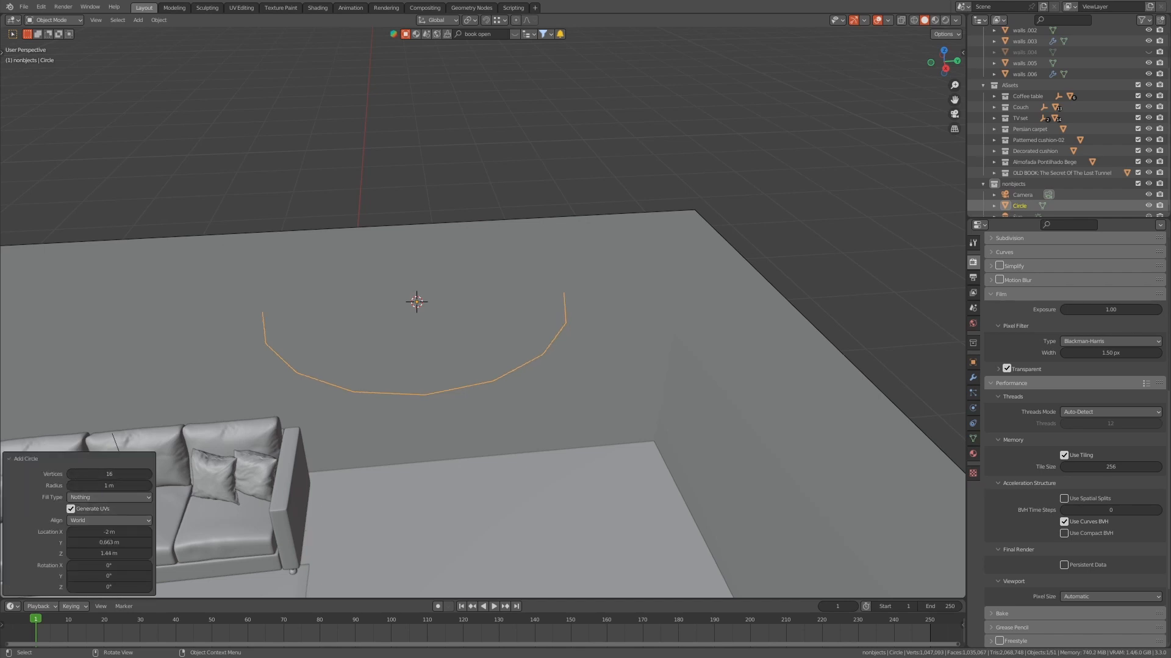
pyautogui.moveTo(110, 474)
pyautogui.mouseDown()
pyautogui.moveTo(143, 474)
pyautogui.moveTo(104, 474)
pyautogui.mouseUp()
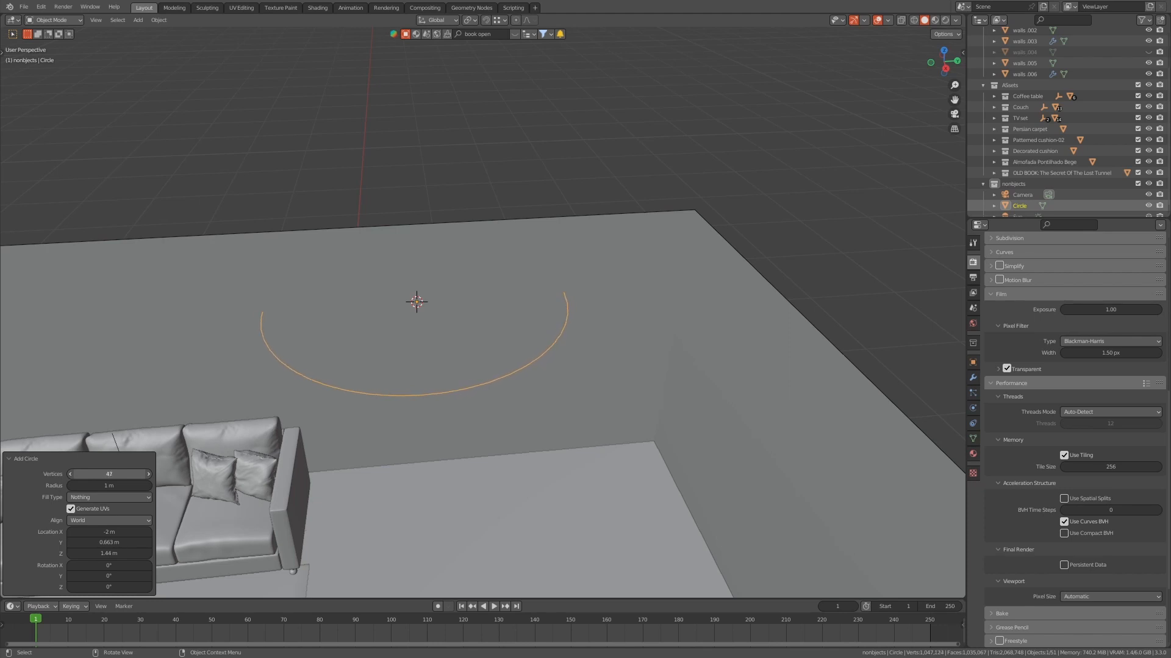
pyautogui.click(110, 474)
pyautogui.write('60')
pyautogui.press('Return')
pyautogui.click(26, 459)
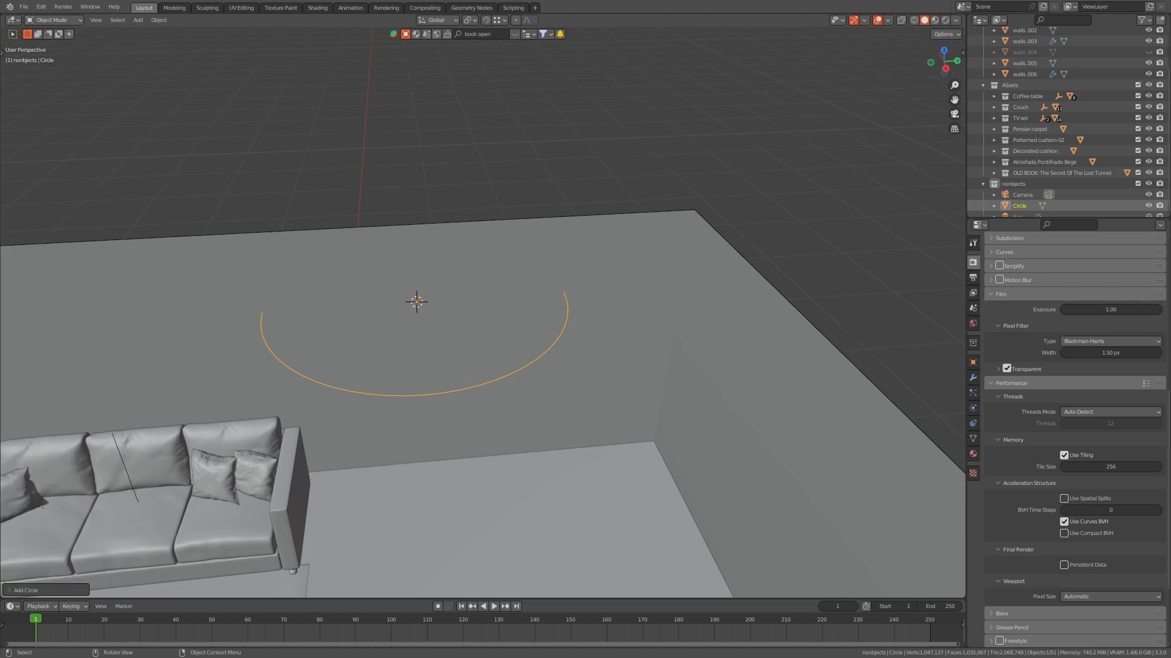
# - Rotate the circle 90° about the Y axis and show it in a right orthographic wireframe view
pyautogui.write('ry90')
pyautogui.press('Return')
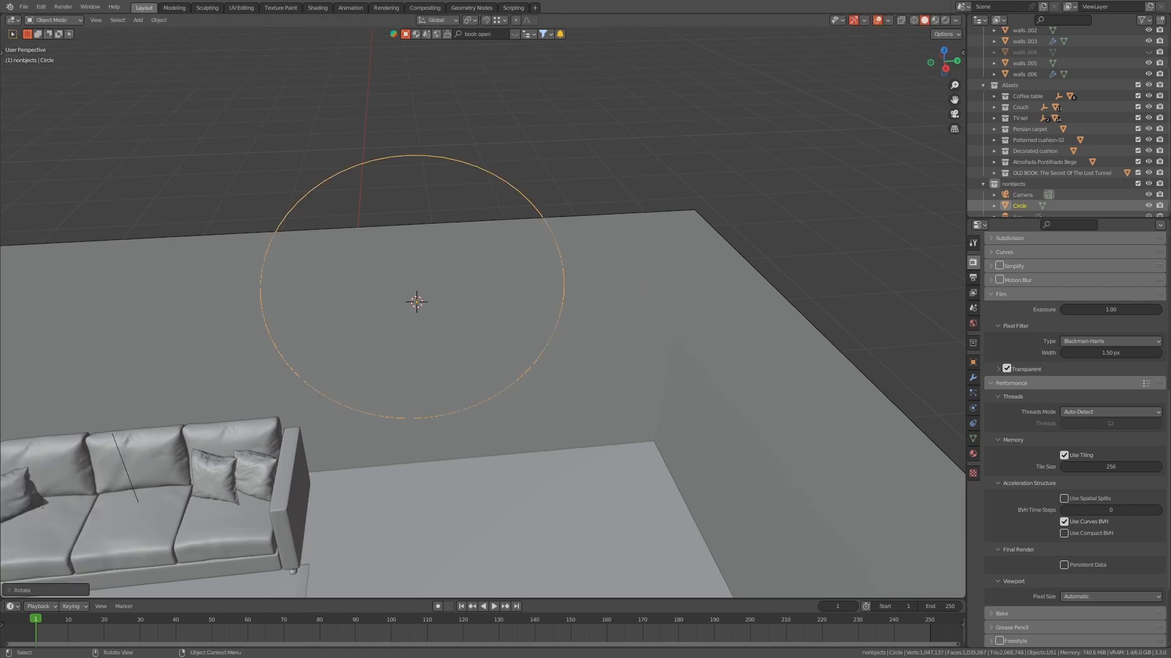
pyautogui.click(945, 68)
pyautogui.press('z')
pyautogui.click(704, 127)
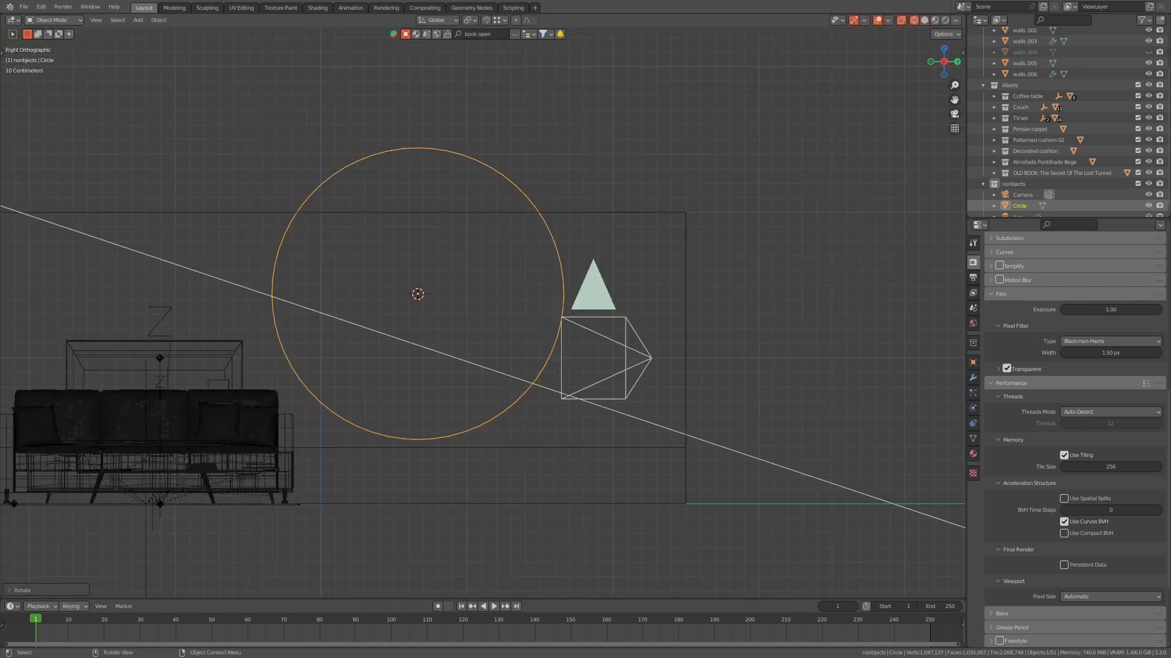
# - Scale the circle down to about 0.63 and lower it slightly along Z, below the room's ceiling line
pyautogui.press('s')
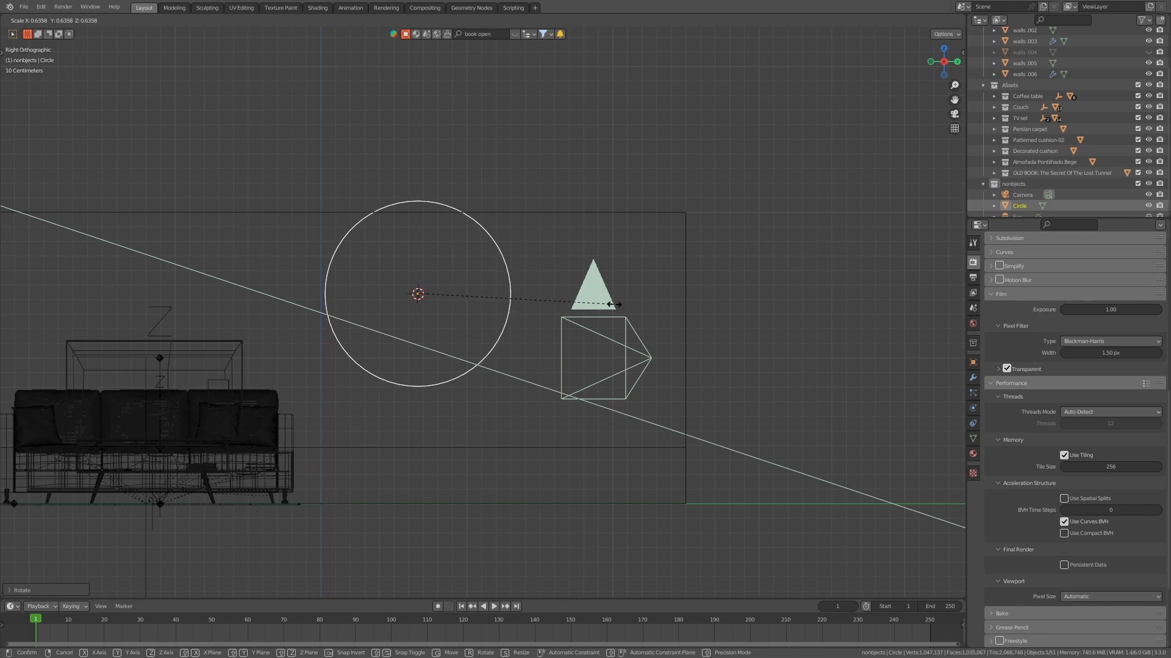
pyautogui.click(668, 296)
pyautogui.press('g')
pyautogui.press('z')
pyautogui.press('Return')
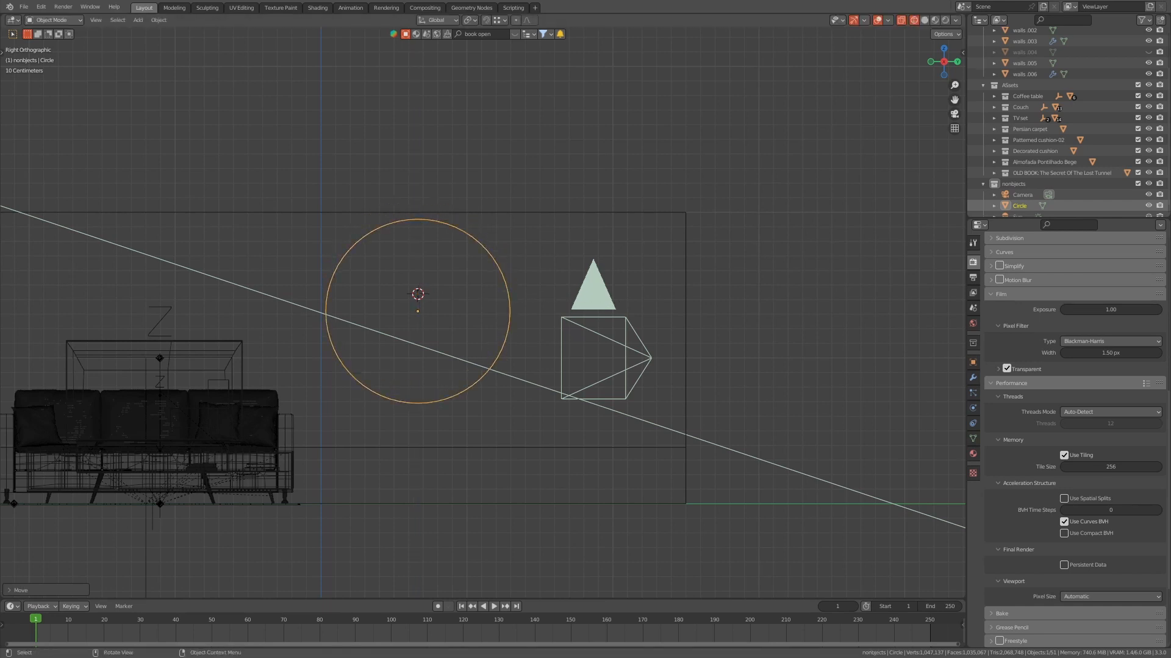
# - Delete the vertices of the circle's lower half, keeping the upper semicircle
pyautogui.press('Tab')
pyautogui.scroll(2, 483, 291)
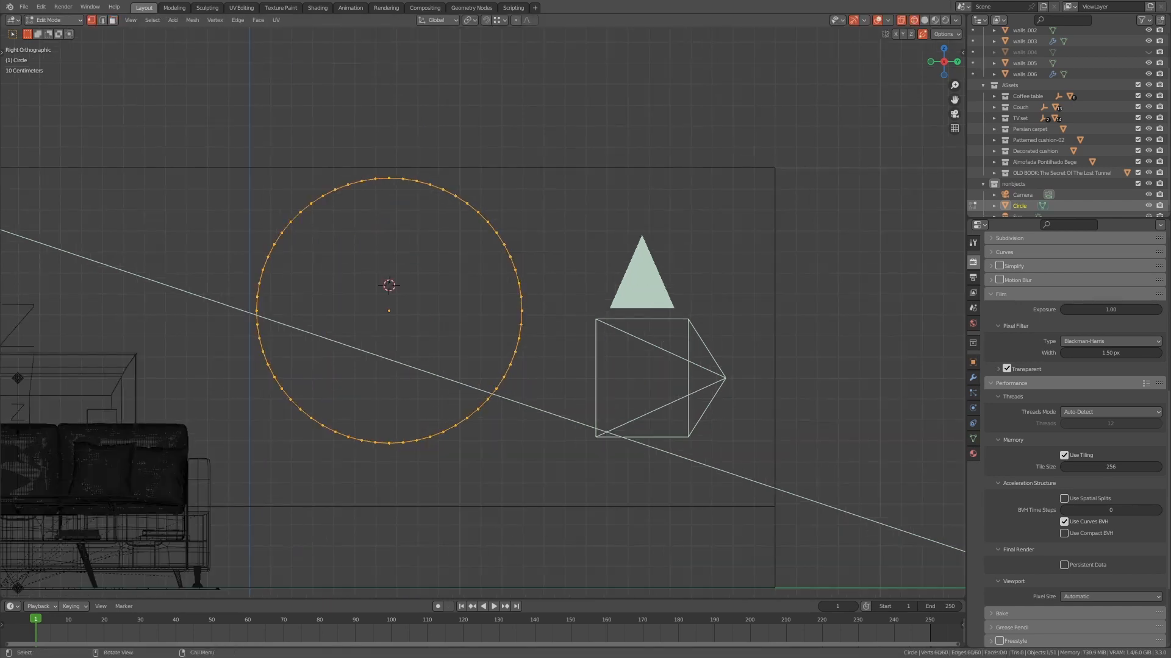
pyautogui.moveTo(528, 317); pyautogui.dragTo(181, 515)
pyautogui.press('x')
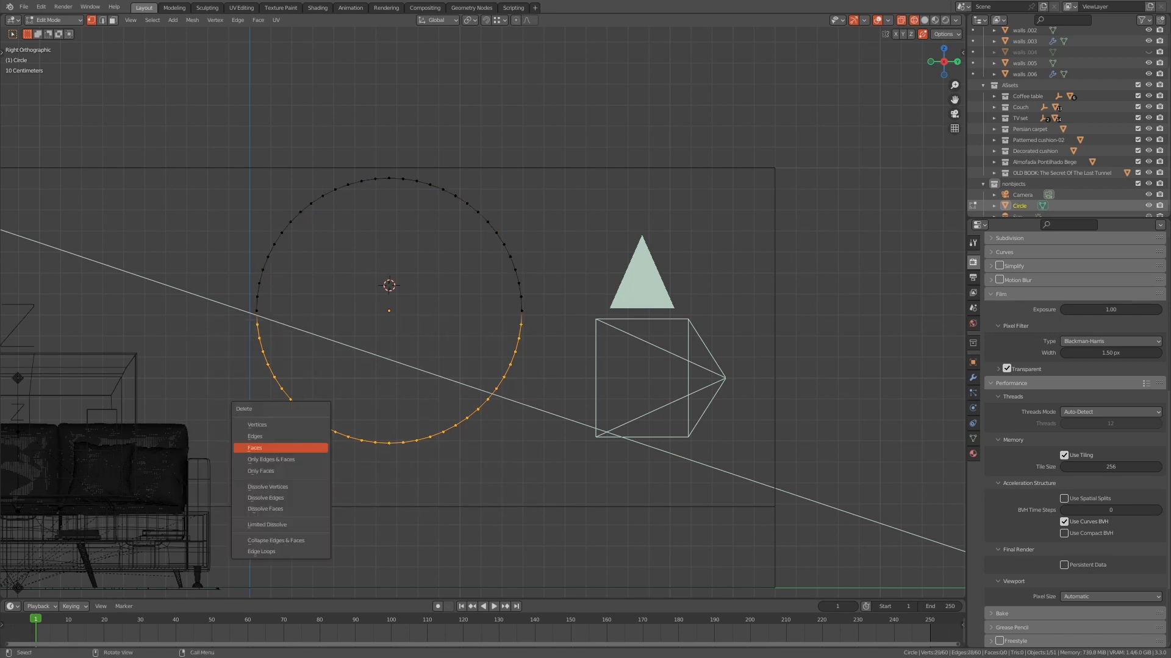
pyautogui.click(281, 425)
pyautogui.press('Tab')
pyautogui.press('Tab')
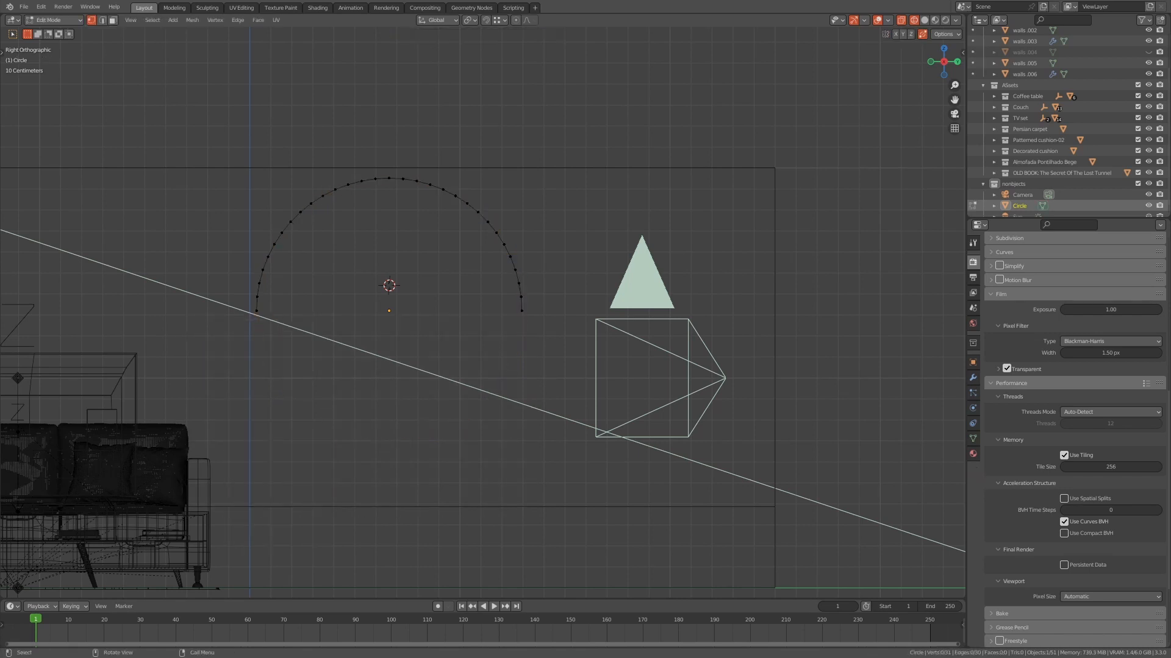
# - Extrude the semicircle's two end vertices straight down along Z by about 1.32 m
pyautogui.keyDown('shift'); pyautogui.click(521, 311); pyautogui.keyUp('shift')
pyautogui.press('e')
pyautogui.press('z')
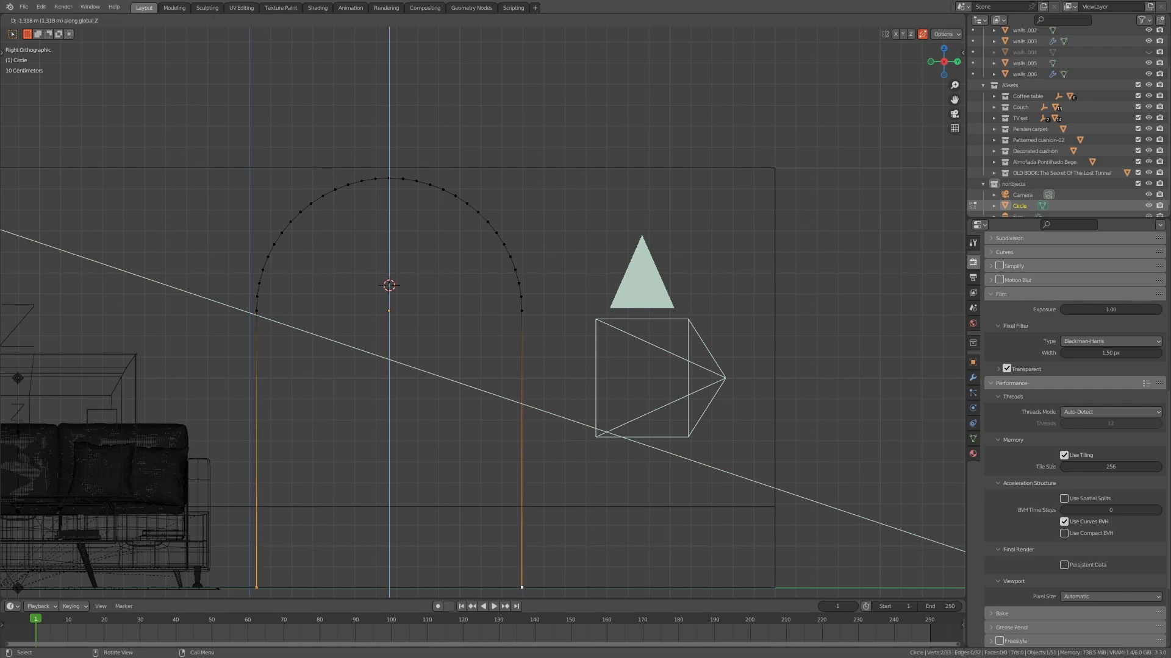
pyautogui.press('Return')
pyautogui.scroll(-5, 429, 251)
# - Snap the arch's two bottom vertices along Z to the room's floor level, leave Edit Mode and deselect the arch
pyautogui.press('g')
pyautogui.press('z')
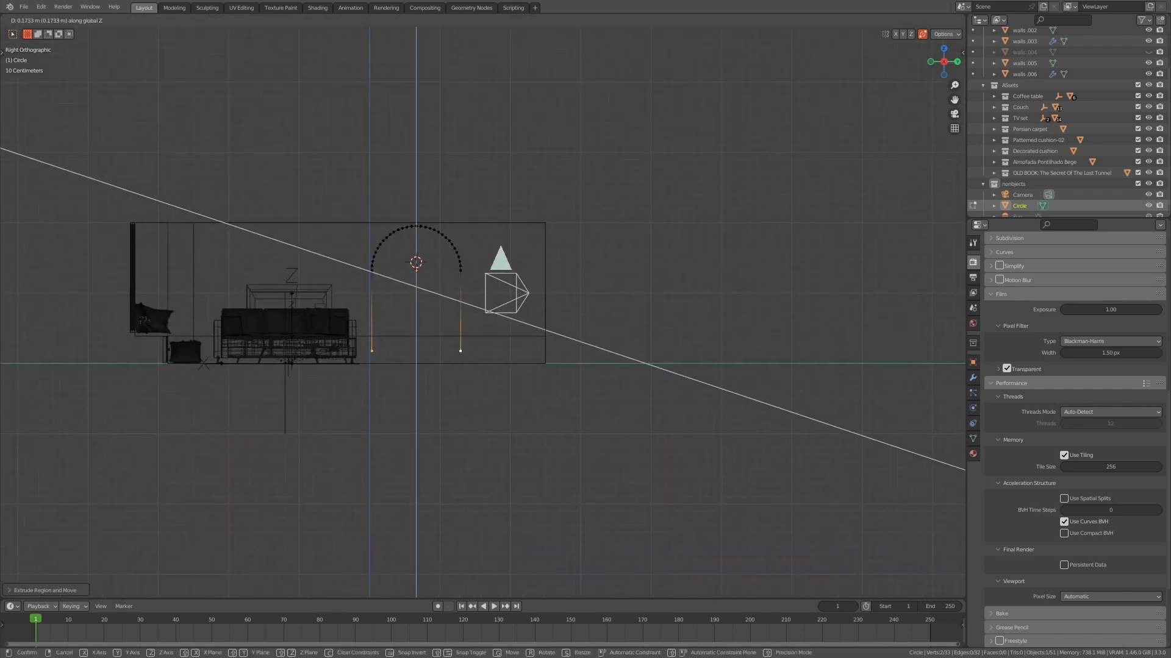
pyautogui.keyDown('ctrl'); pyautogui.click(543, 363); pyautogui.keyUp('ctrl')
pyautogui.press('Tab')
pyautogui.moveTo(543, 364); pyautogui.dragTo(548, 445, button='middle')
pyautogui.scroll(3, 549, 445)
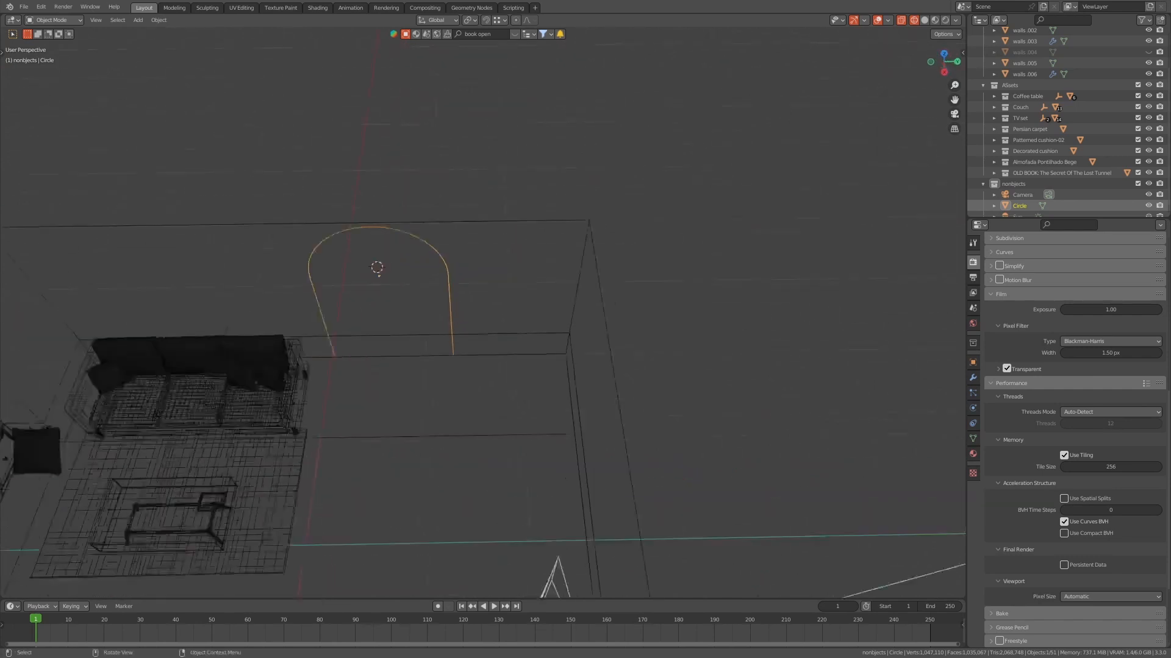
pyautogui.scroll(2, 439, 195)
pyautogui.hotkey('alt', 'a')
pyautogui.moveTo(439, 195); pyautogui.dragTo(420, 186, button='middle')
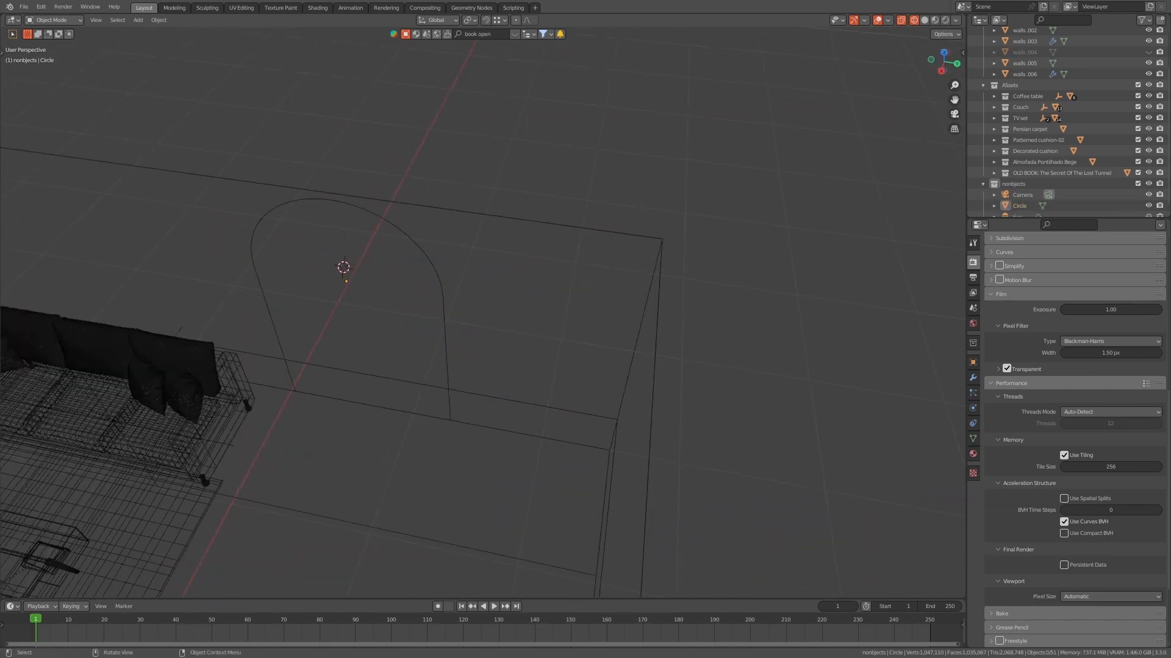
# - Move the arch outline along X until it stands outside the wall beside the couch
pyautogui.moveTo(703, 246); pyautogui.dragTo(630, 270)
pyautogui.click(443, 305)
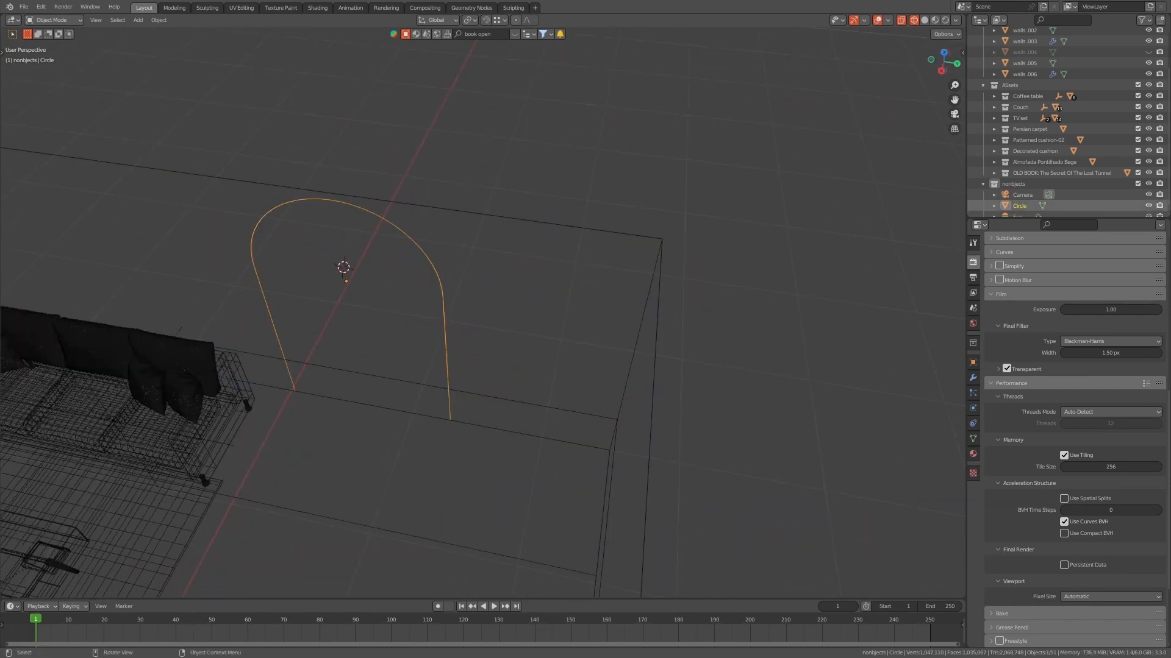
pyautogui.press('g')
pyautogui.press('y')
pyautogui.press('x')
pyautogui.click(463, 257)
# - Turn off X-ray and open the walls object for editing in face select mode with no face selected
pyautogui.moveTo(463, 256); pyautogui.dragTo(725, 259, button='middle')
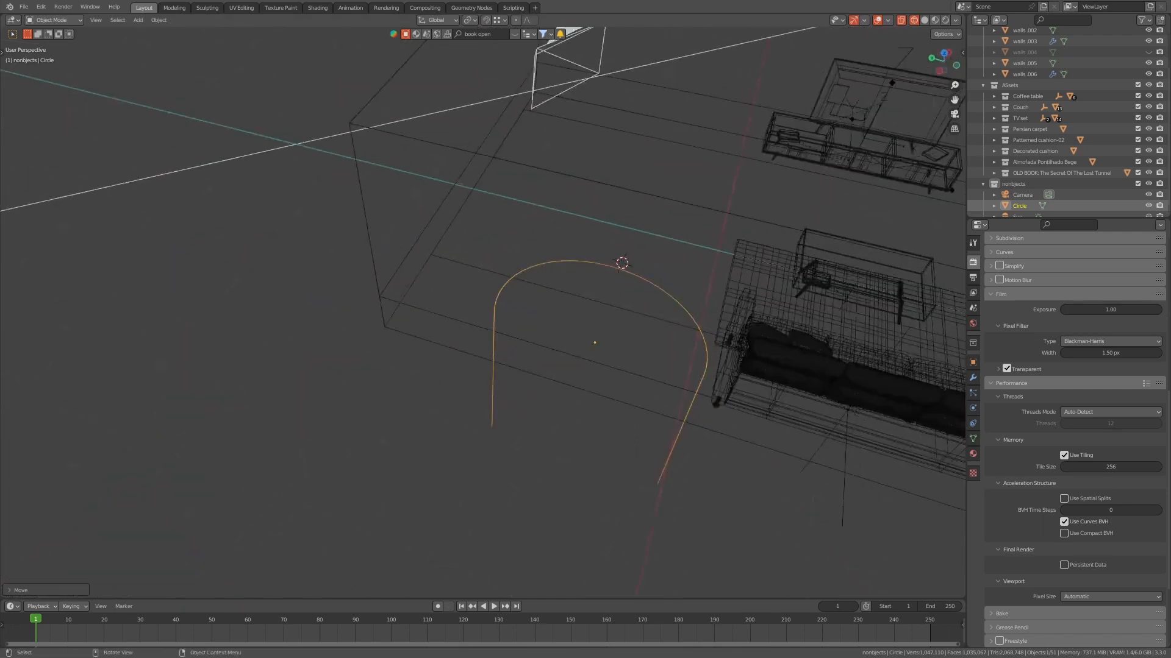
pyautogui.hotkey('alt', 'z')
pyautogui.click(378, 292)
pyautogui.press('Tab')
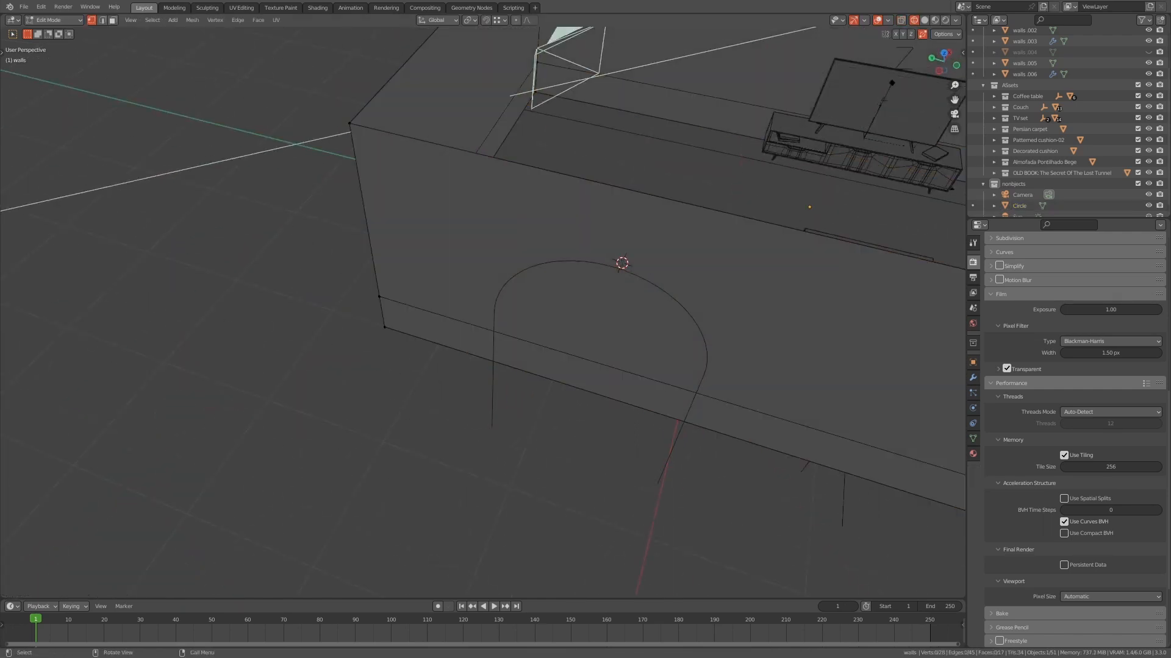
pyautogui.press('3')
pyautogui.click(622, 263)
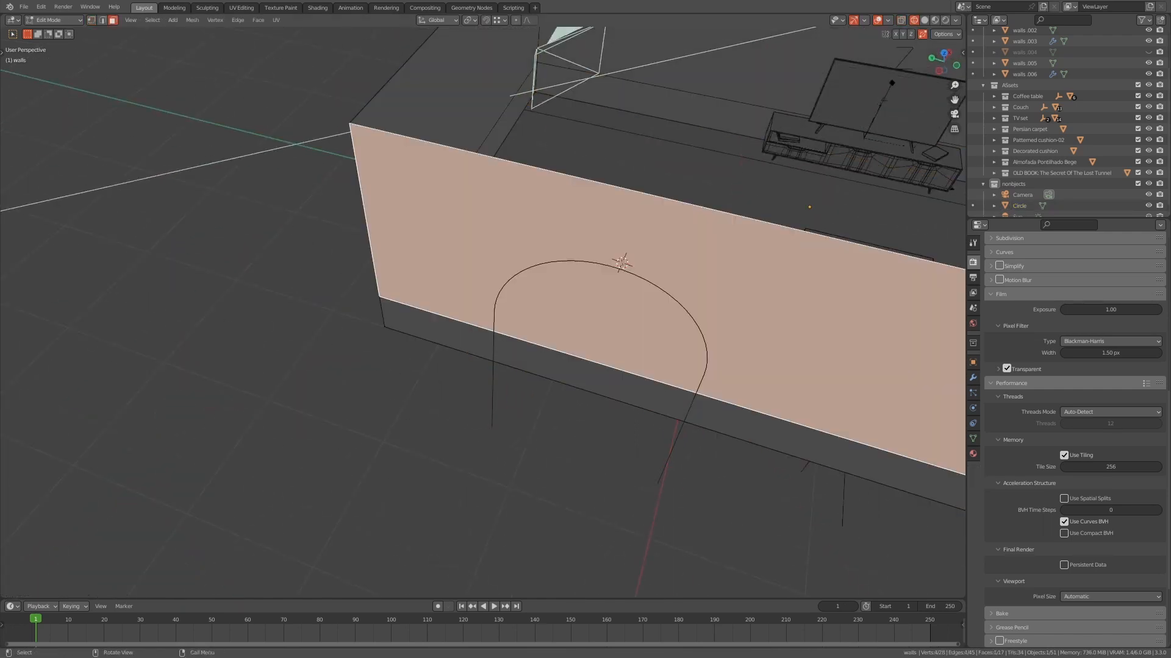
pyautogui.hotkey('alt', 'a')
# - In the left orthographic view, select the Circle arch outline as the cutter while the walls object is in Edit Mode
pyautogui.click(939, 71)
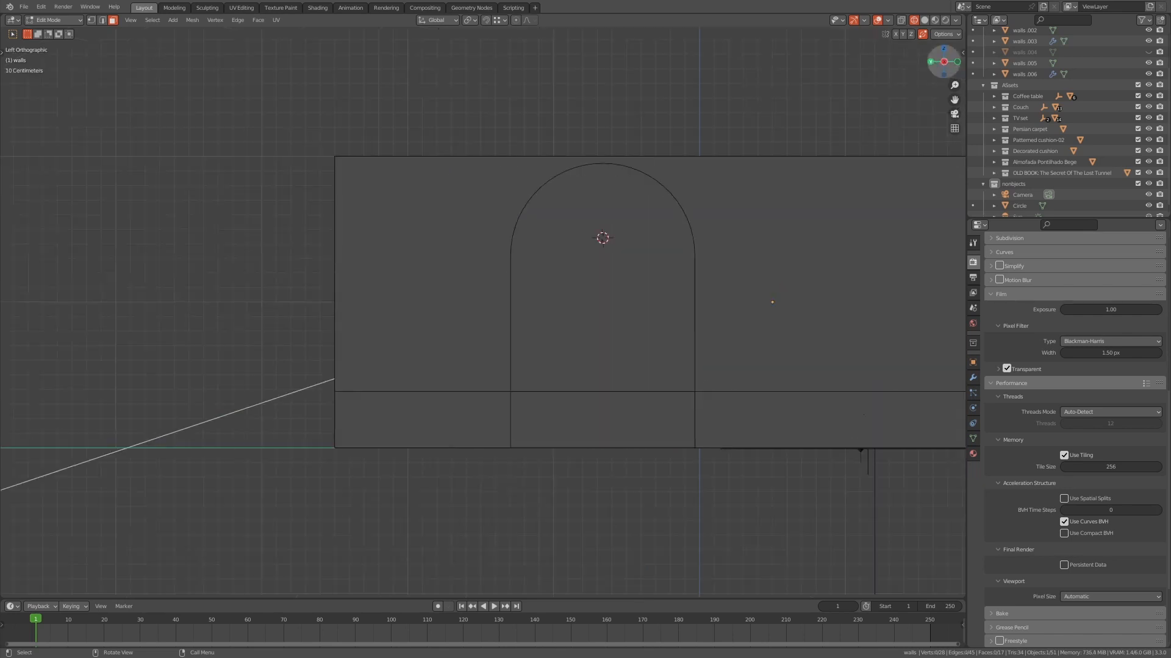
pyautogui.keyDown('shift'); pyautogui.moveTo(482, 311); pyautogui.dragTo(329, 346, button='middle'); pyautogui.keyUp('shift')
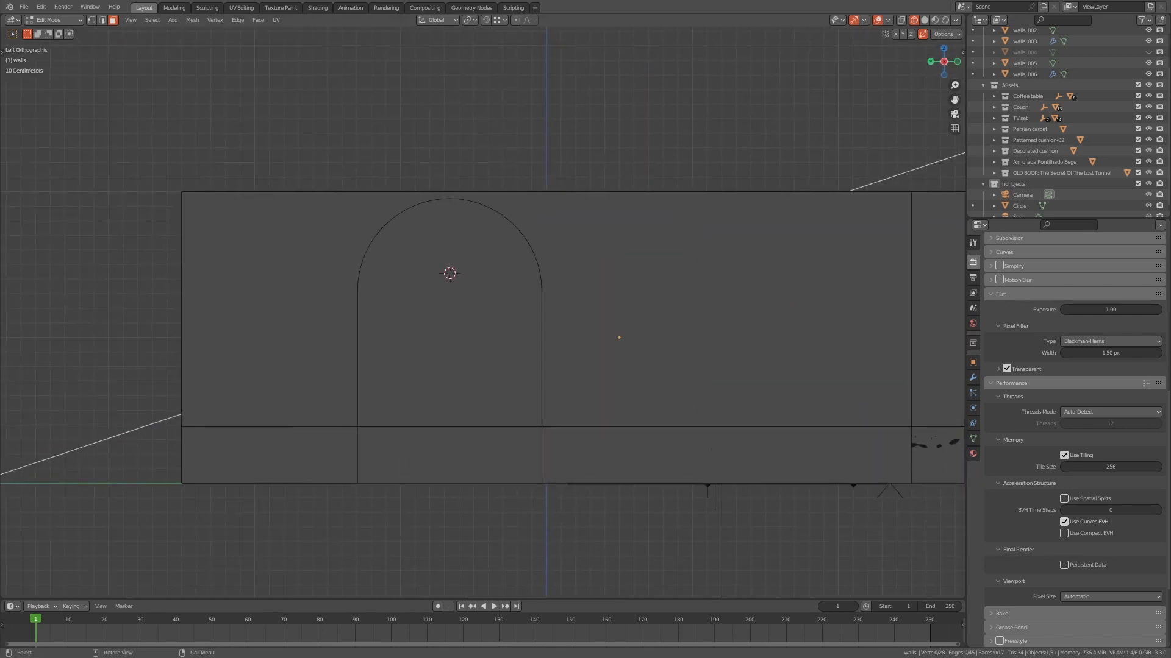
pyautogui.press('Tab')
pyautogui.click(540, 292)
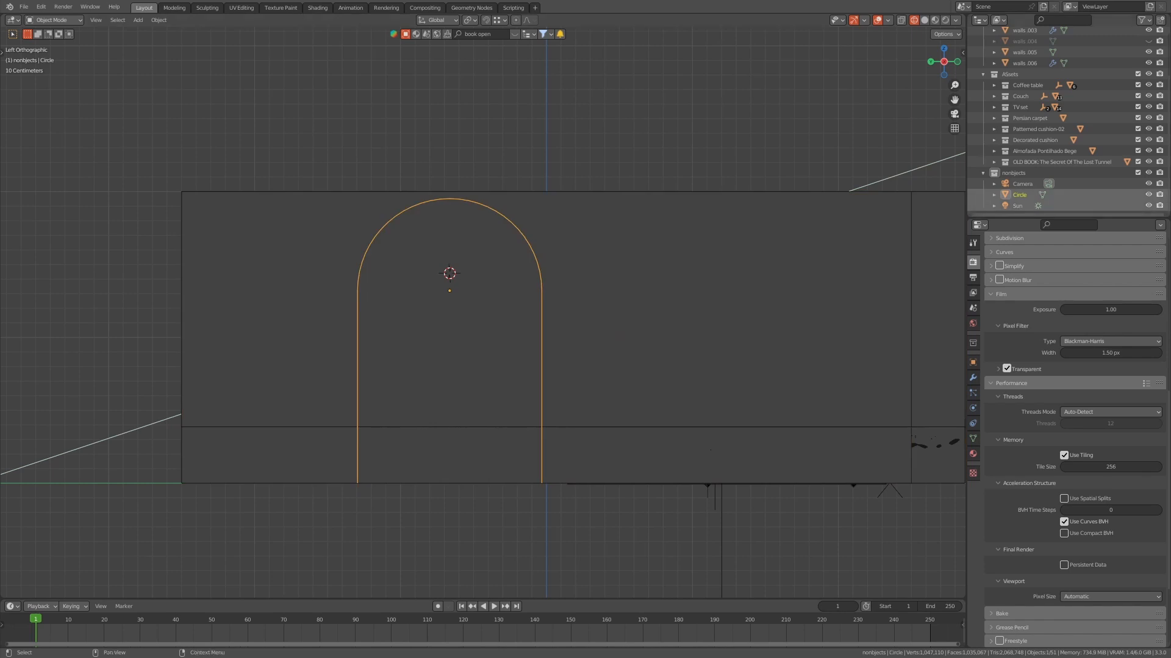
pyautogui.click(911, 256)
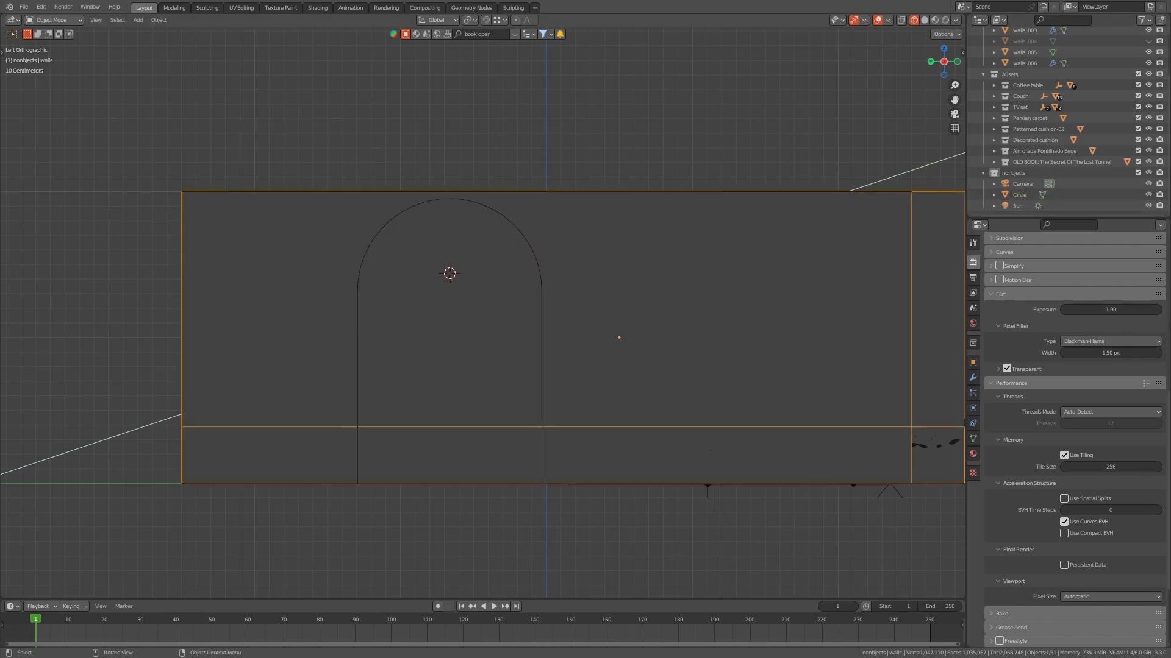
pyautogui.press('Tab')
pyautogui.keyDown('shift'); pyautogui.click(1019, 194); pyautogui.keyUp('shift')
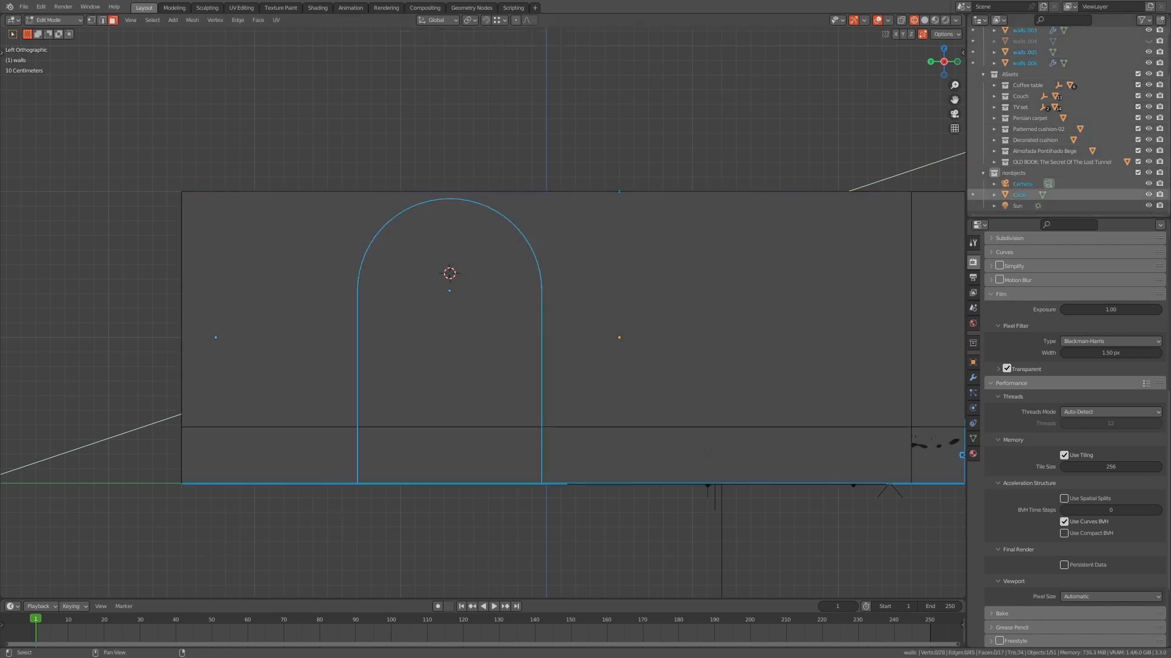
# - Cut the arch shape into the wall with Knife Project from the left orthographic view
pyautogui.moveTo(482, 305); pyautogui.dragTo(531, 268, button='middle')
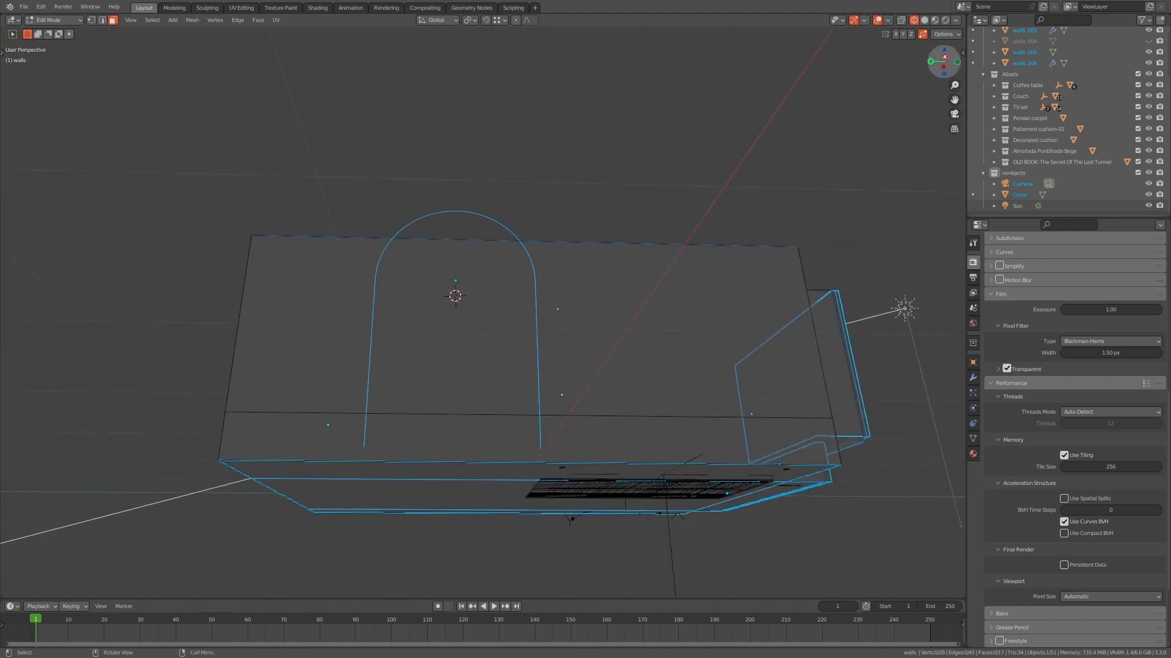
pyautogui.click(944, 57)
pyautogui.scroll(2, 483, 312)
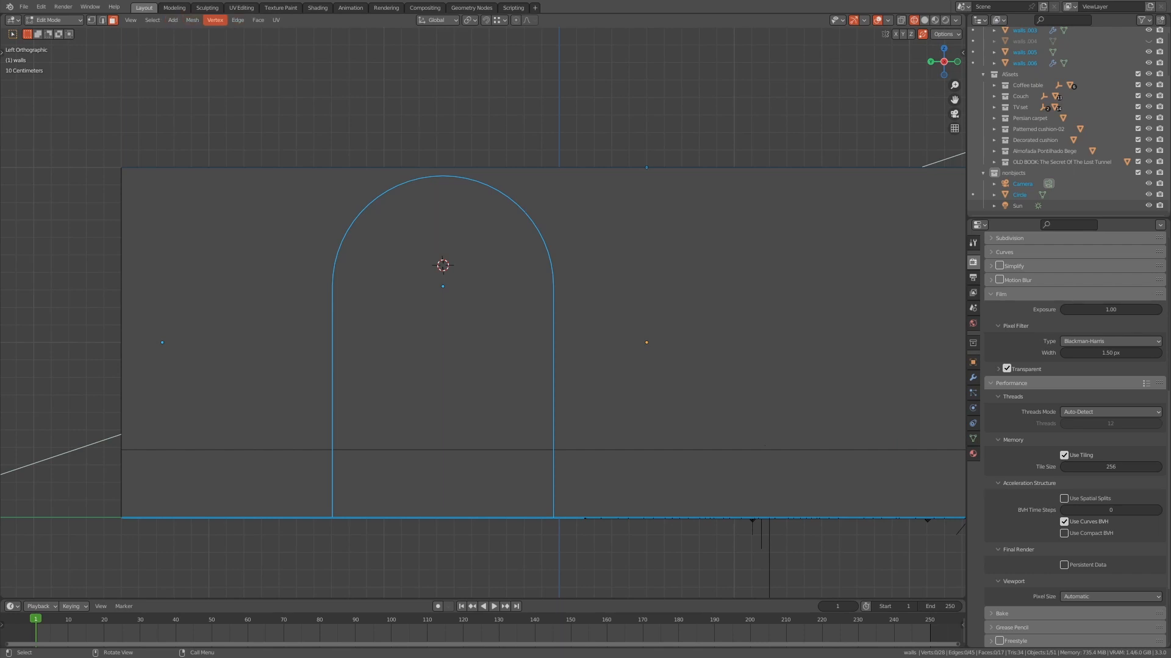
pyautogui.click(238, 20)
pyautogui.click(258, 20)
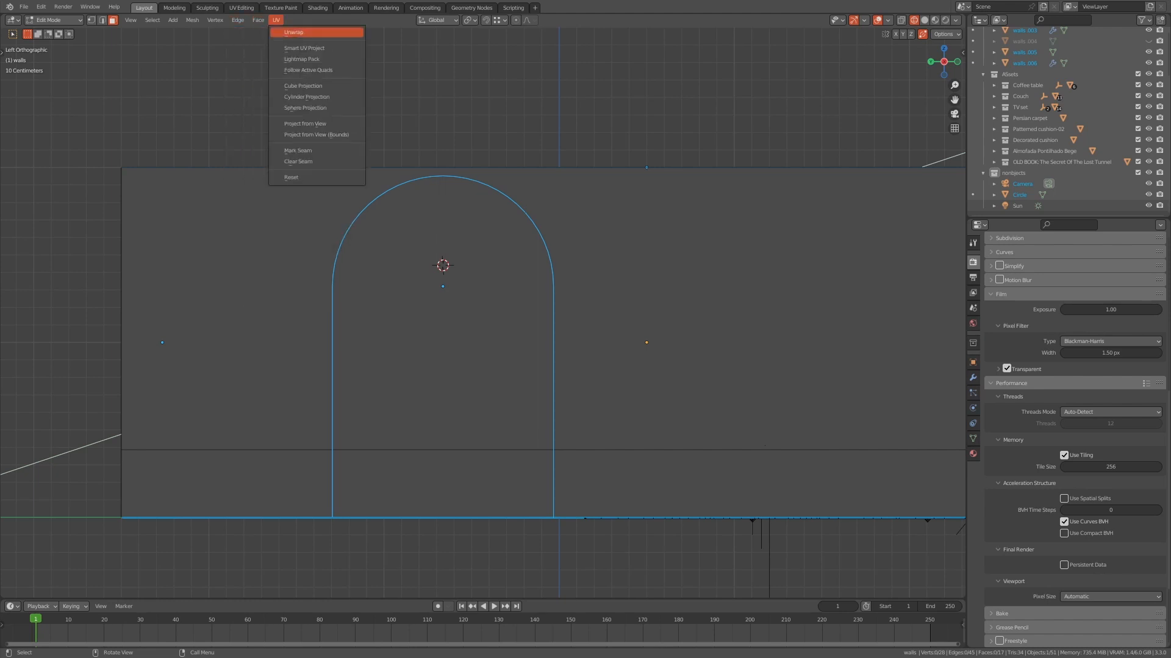
pyautogui.click(152, 20)
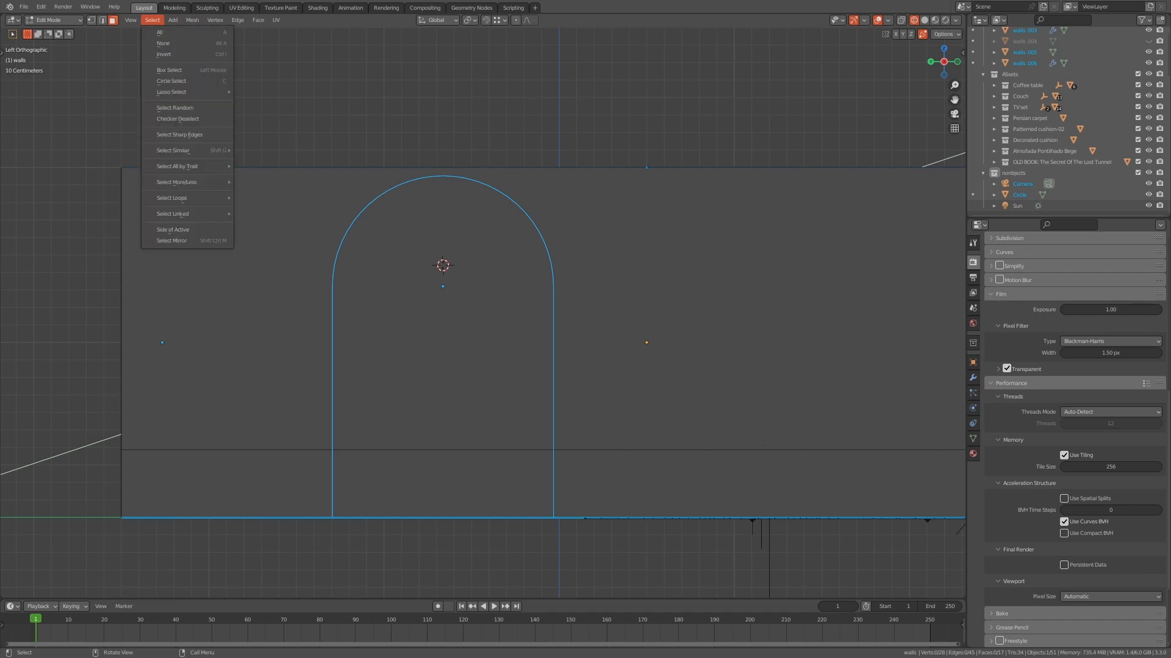
pyautogui.moveTo(192, 20)
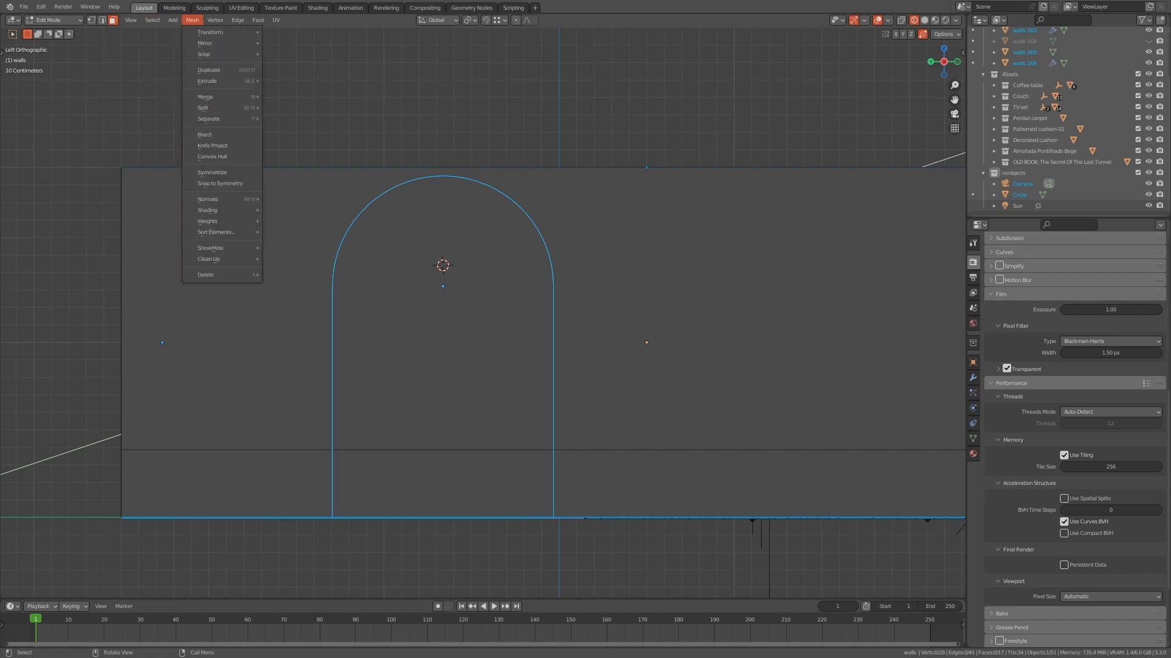
pyautogui.click(212, 146)
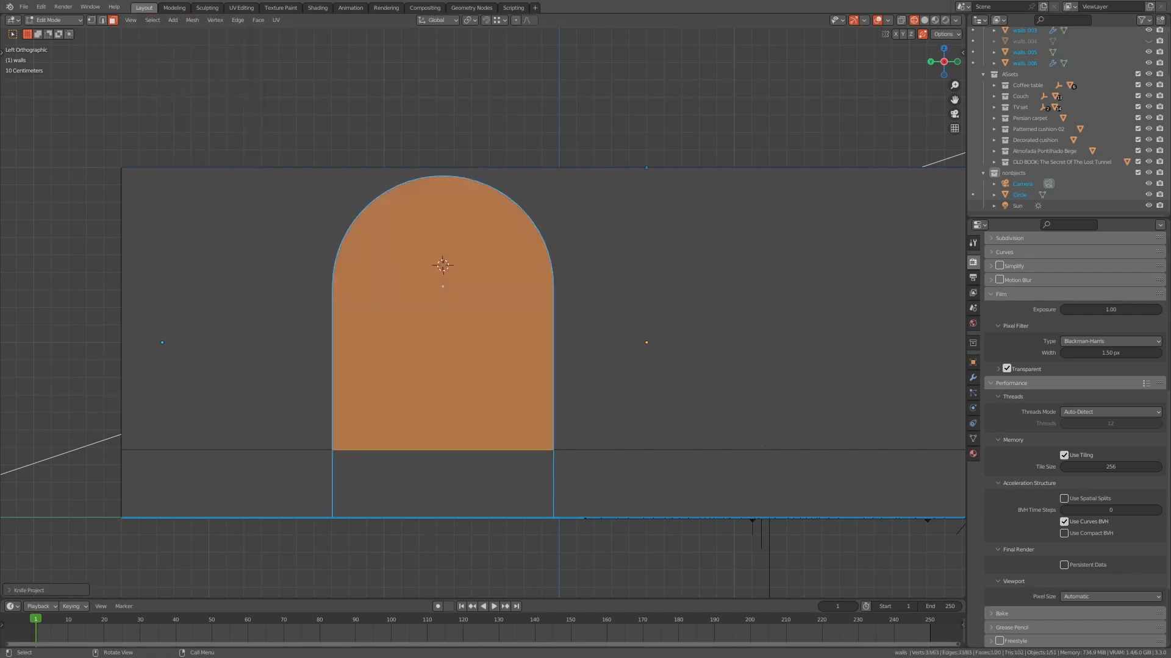
# - Leave Edit Mode and delete the Circle arch outline object
pyautogui.moveTo(403, 158); pyautogui.dragTo(442, 84, button='middle')
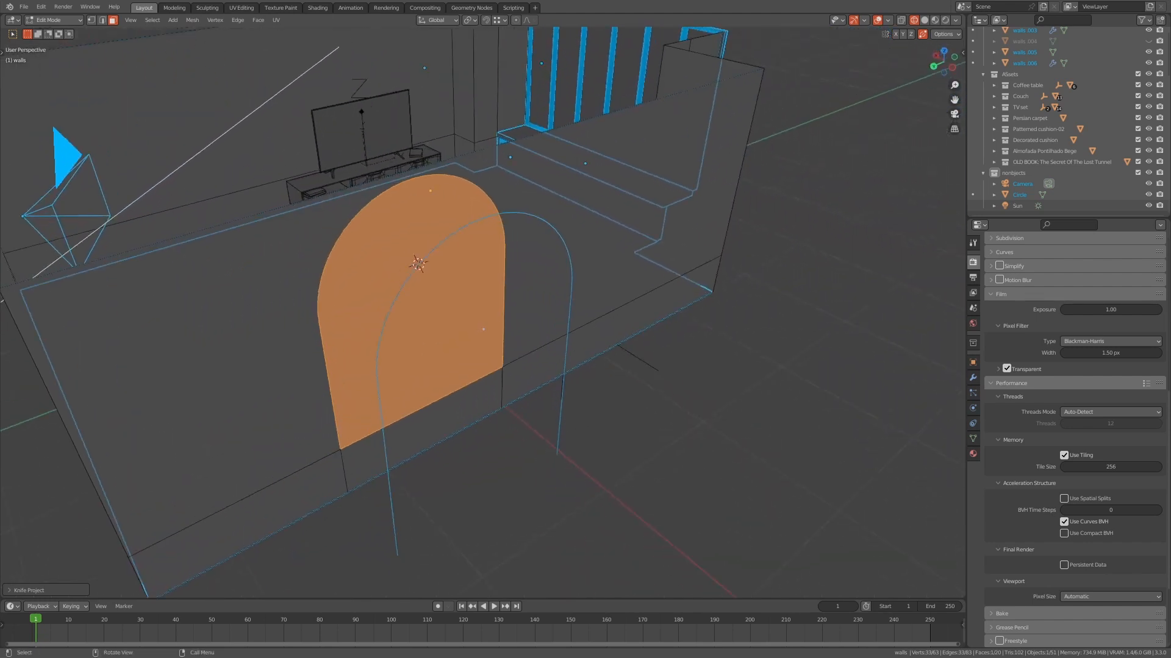
pyautogui.press('Tab')
pyautogui.press('Delete')
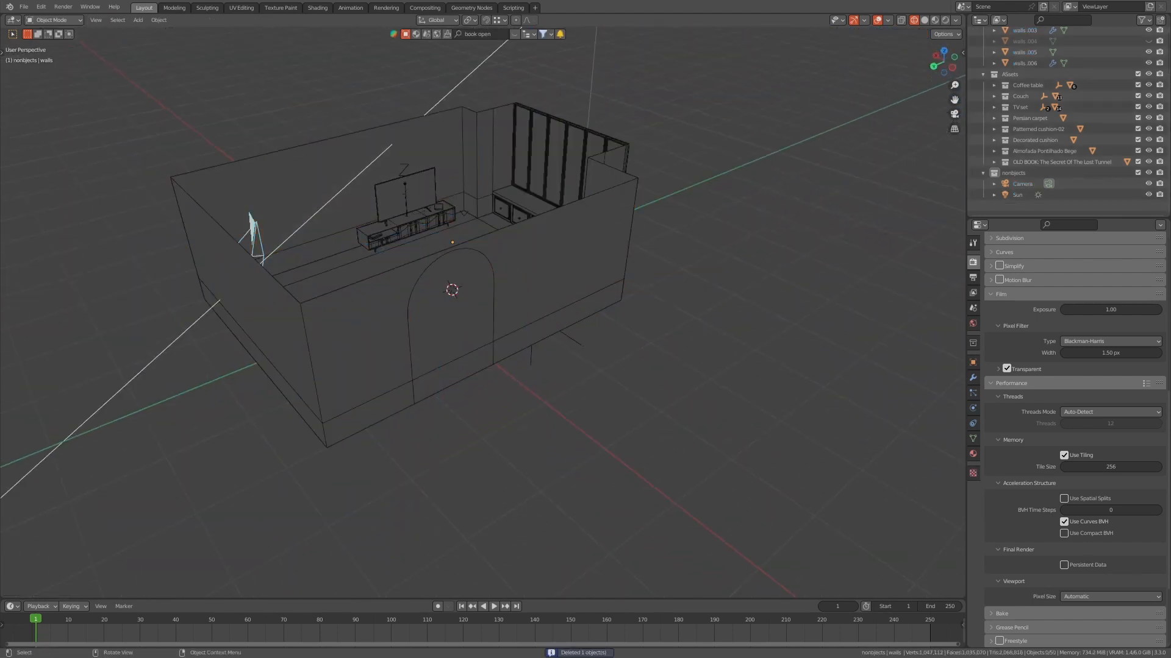
# - Apply the walls object's scale and add a Solidify modifier to it
pyautogui.hotkey('ctrl', 'a')
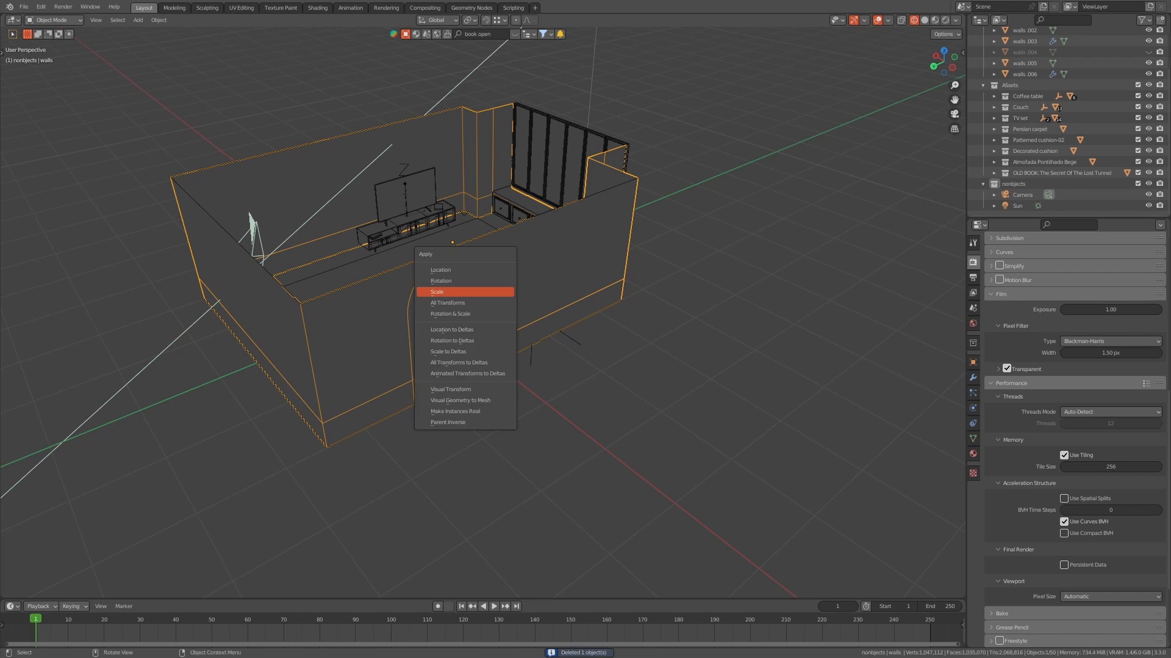
pyautogui.press('Return')
pyautogui.press('q')
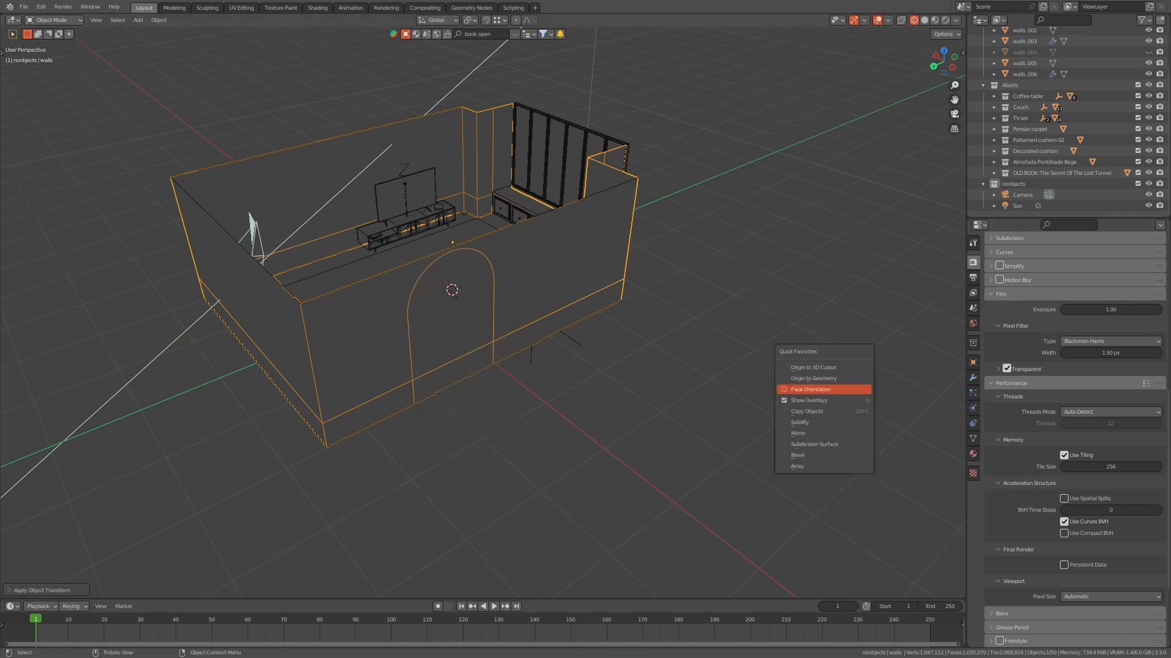
pyautogui.press('s')
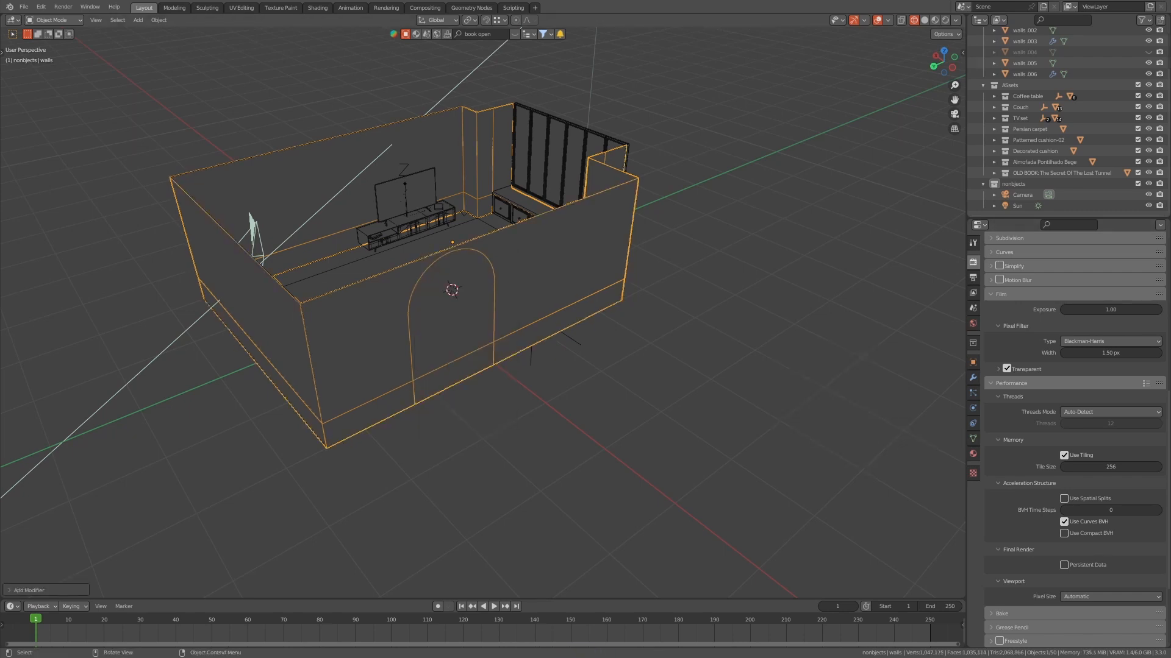
# - Set the walls' Solidify thickness to 0.3 m with Even Thickness enabled
pyautogui.click(973, 378)
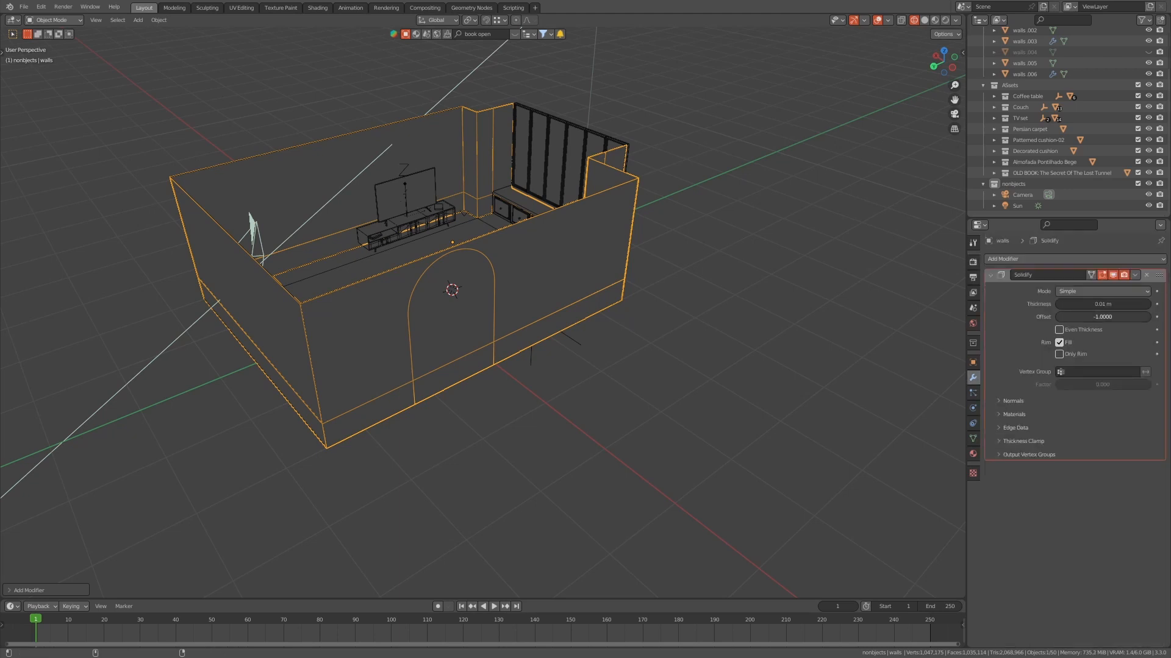
pyautogui.moveTo(1103, 303); pyautogui.dragTo(1146, 304)
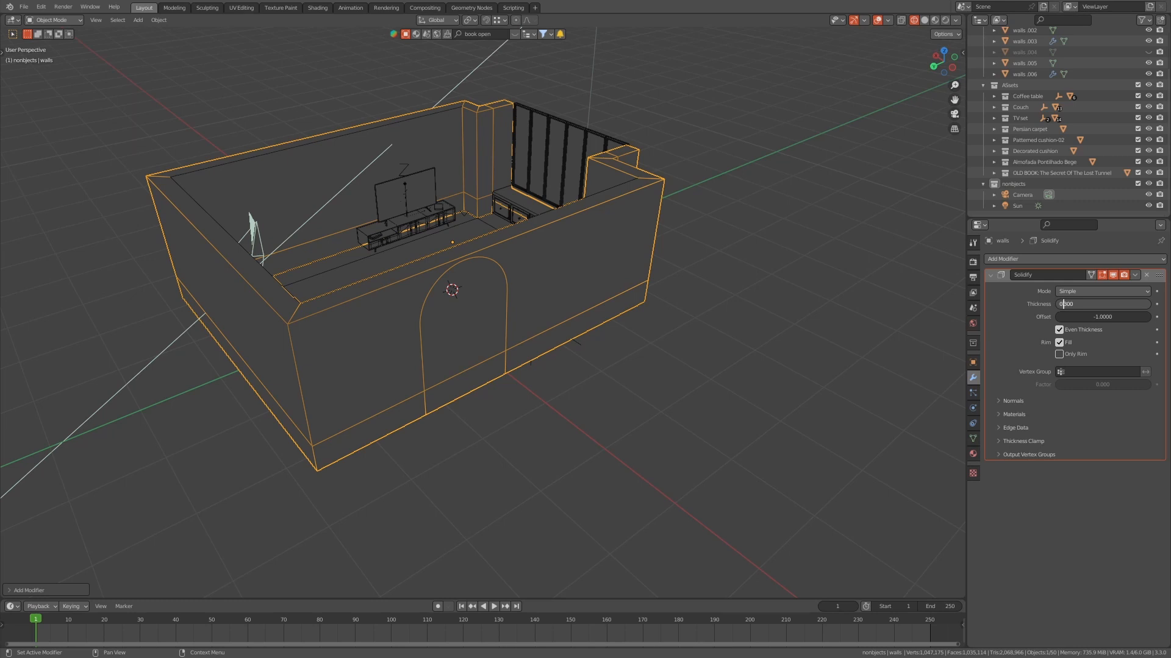
pyautogui.press('Return')
# - Delete the arch face and the baseboard face below it from the walls mesh, opening the doorway, and leave Edit Mode
pyautogui.scroll(3, 482, 305)
pyautogui.press('Tab')
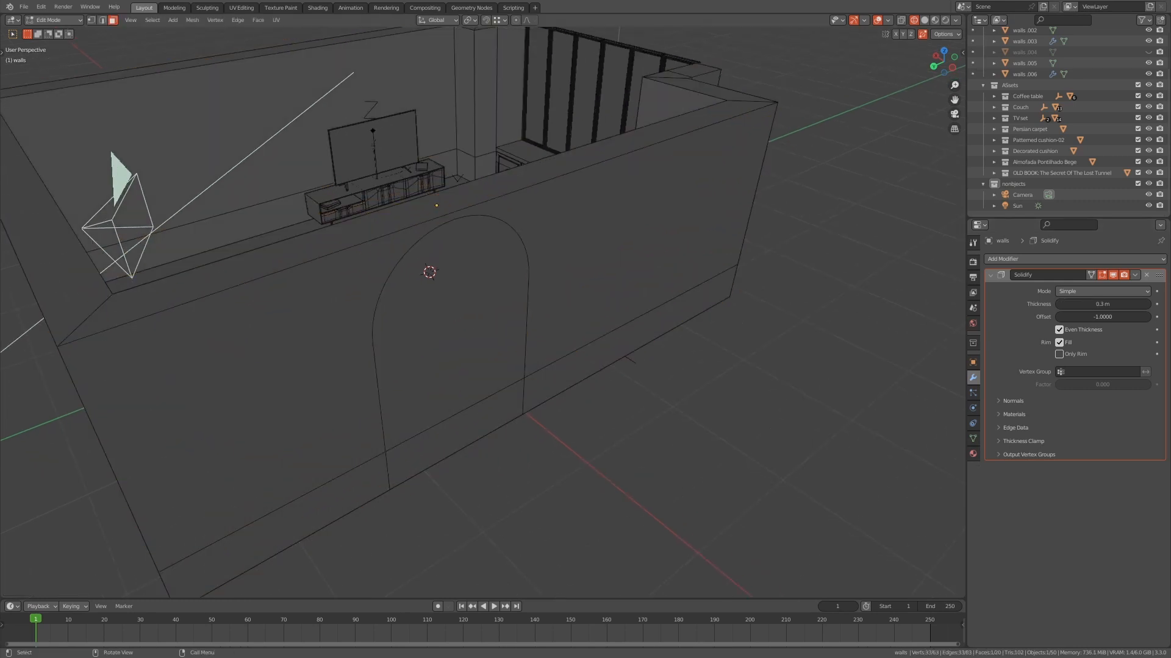
pyautogui.moveTo(429, 272); pyautogui.dragTo(701, 341, button='middle')
pyautogui.keyDown('shift'); pyautogui.click(464, 409); pyautogui.keyUp('shift')
pyautogui.press('x')
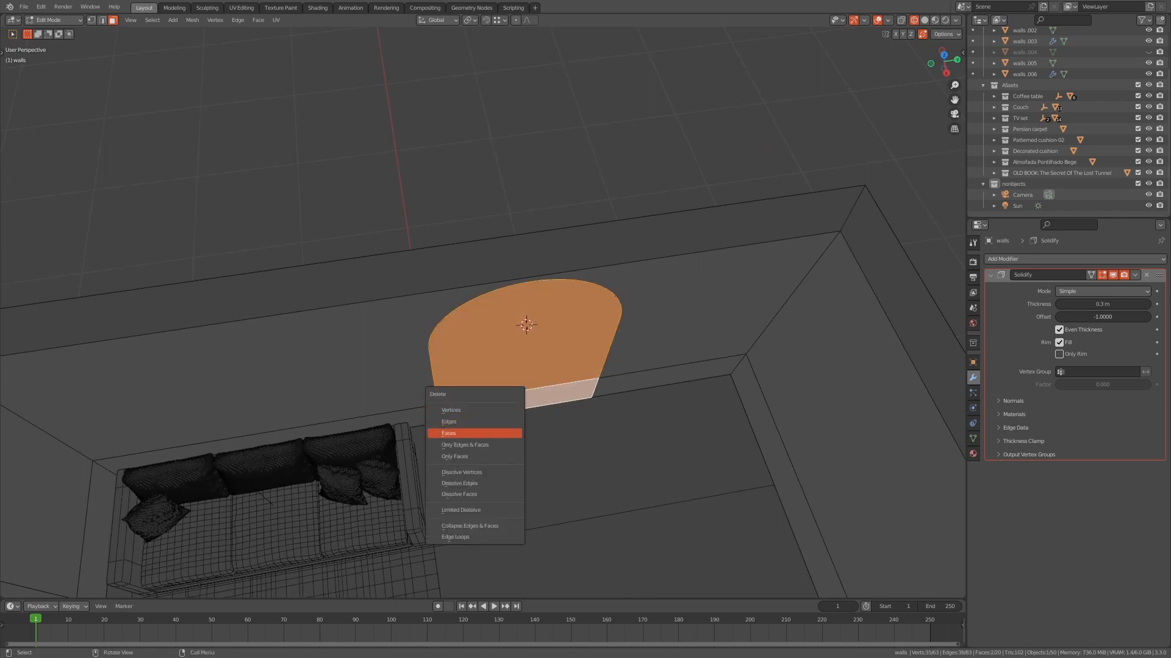
pyautogui.click(463, 433)
pyautogui.press('Tab')
# - Preview the arched opening through the camera in Rendered shading with nothing selected and the overlays hidden
pyautogui.press('KP_0')
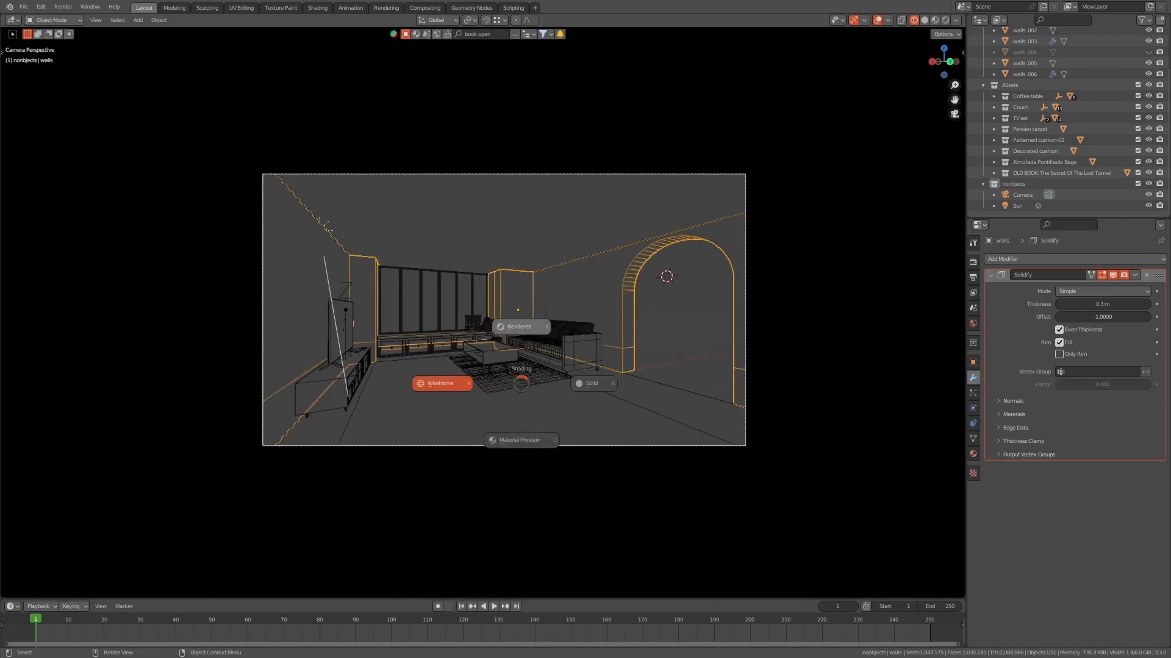
pyautogui.click(520, 326)
pyautogui.hotkey('alt', 'a')
pyautogui.hotkey('shift', 'alt', 'z')
pyautogui.scroll(1, 504, 309)
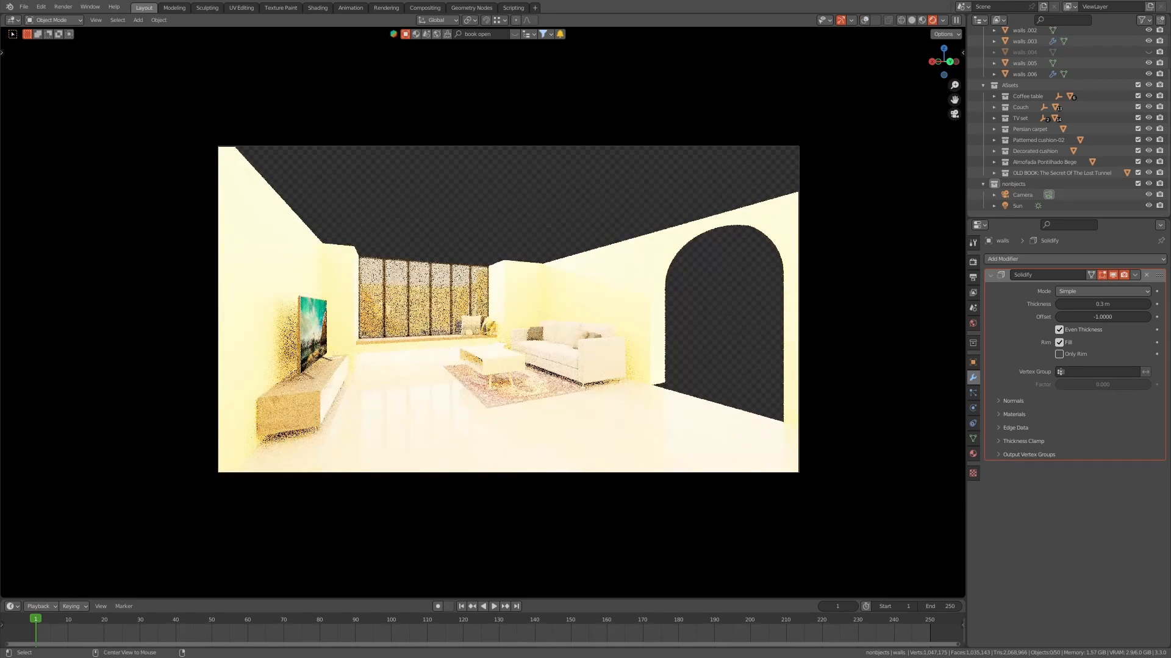
# - Unhide the ceiling, select the floor object in Solid shading, show the overlays again and turn off X-ray
pyautogui.hotkey('alt', 'h')
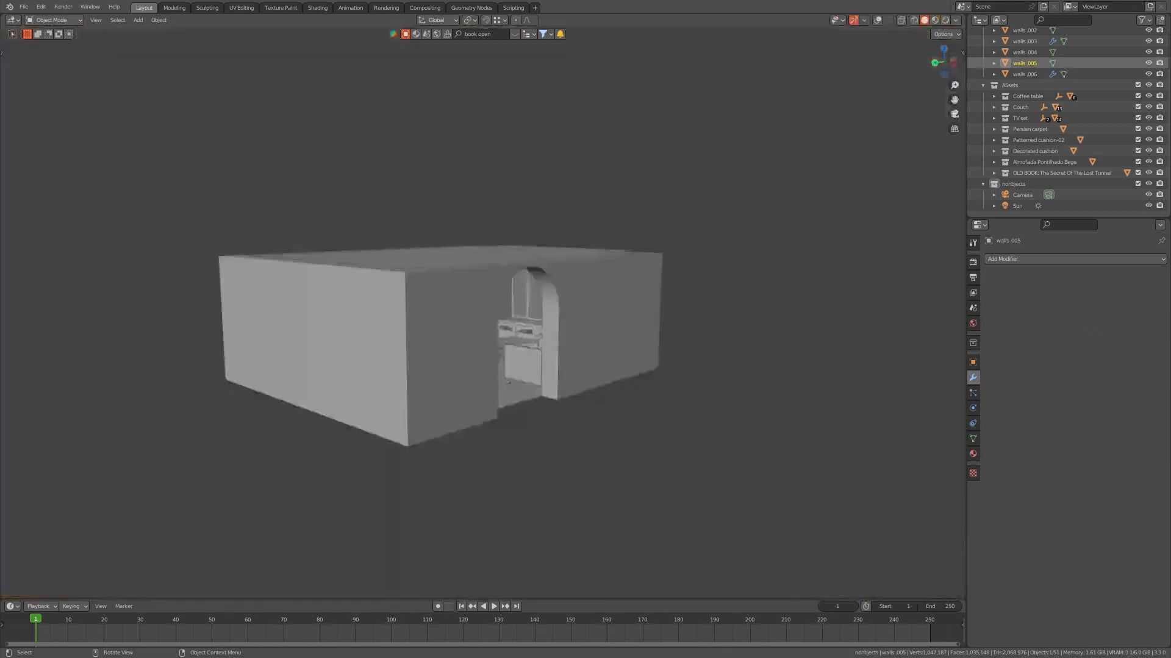
pyautogui.press('Tab')
pyautogui.press('Tab')
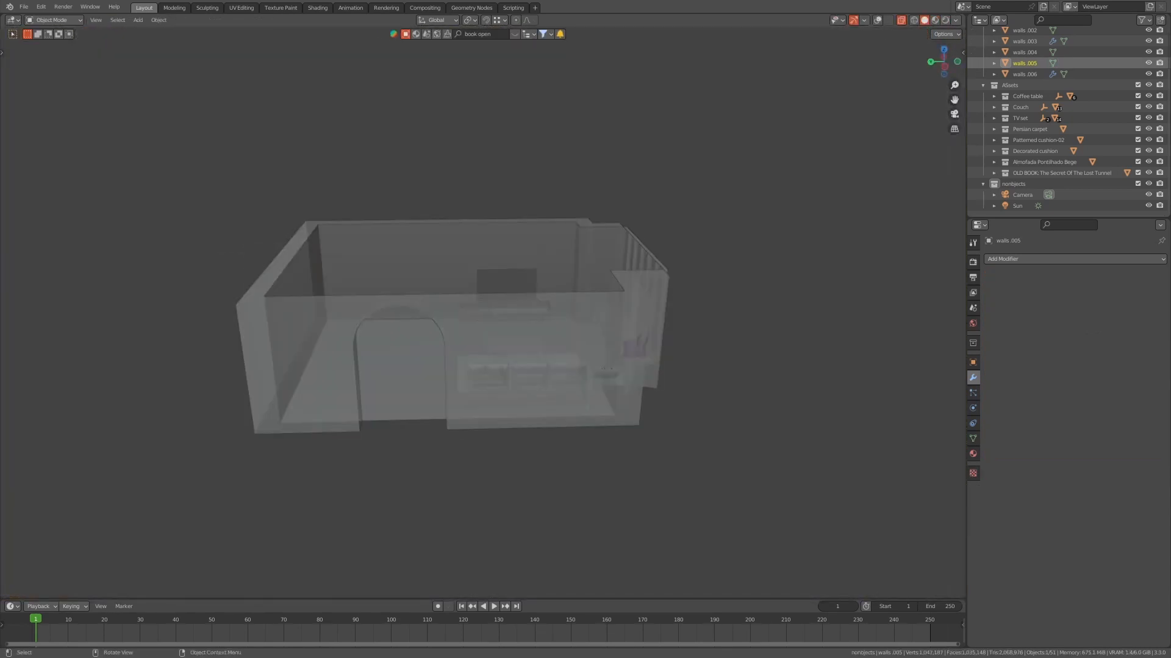
pyautogui.moveTo(481, 323); pyautogui.dragTo(493, 342, button='middle')
pyautogui.hotkey('shift', 'alt', 'z')
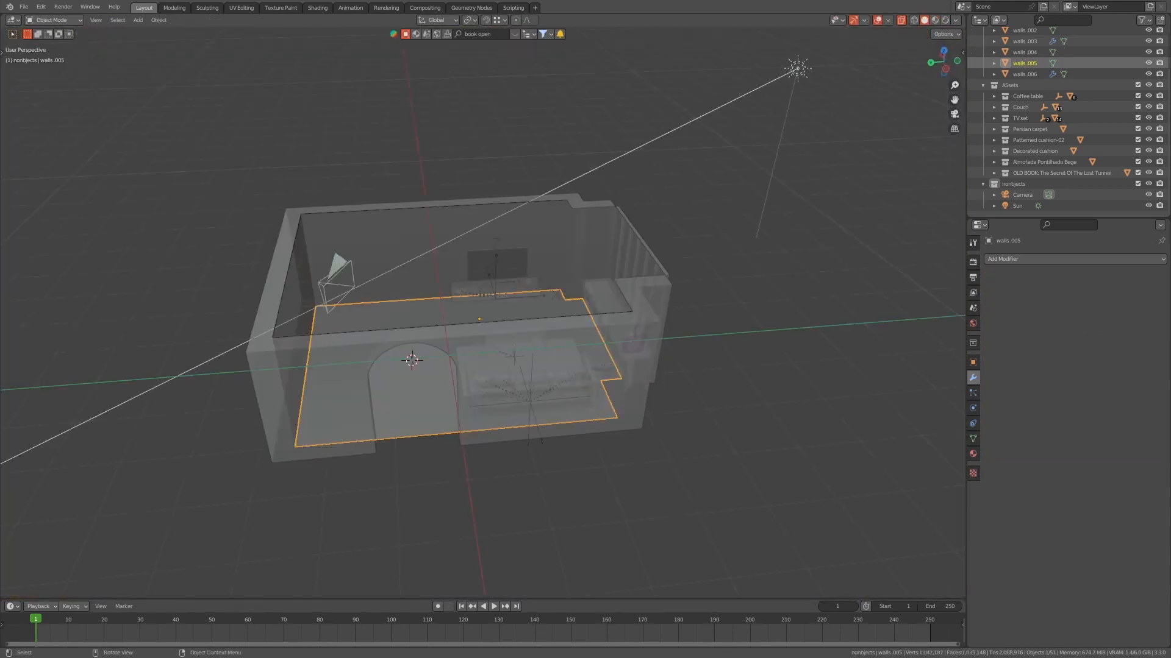
pyautogui.hotkey('alt', 'z')
# - Add two loop cuts across the floor mesh, sliding each in line with one side of the arched opening
pyautogui.press('Tab')
pyautogui.scroll(4, 479, 319)
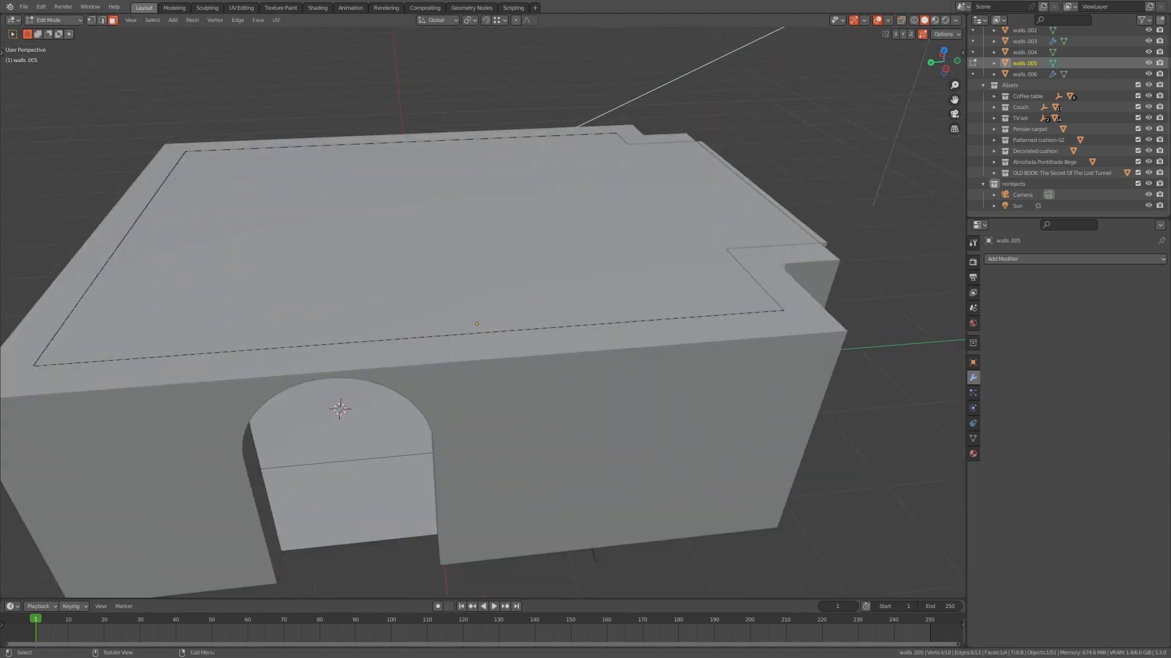
pyautogui.moveTo(480, 319); pyautogui.dragTo(515, 278, button='middle')
pyautogui.click(458, 388)
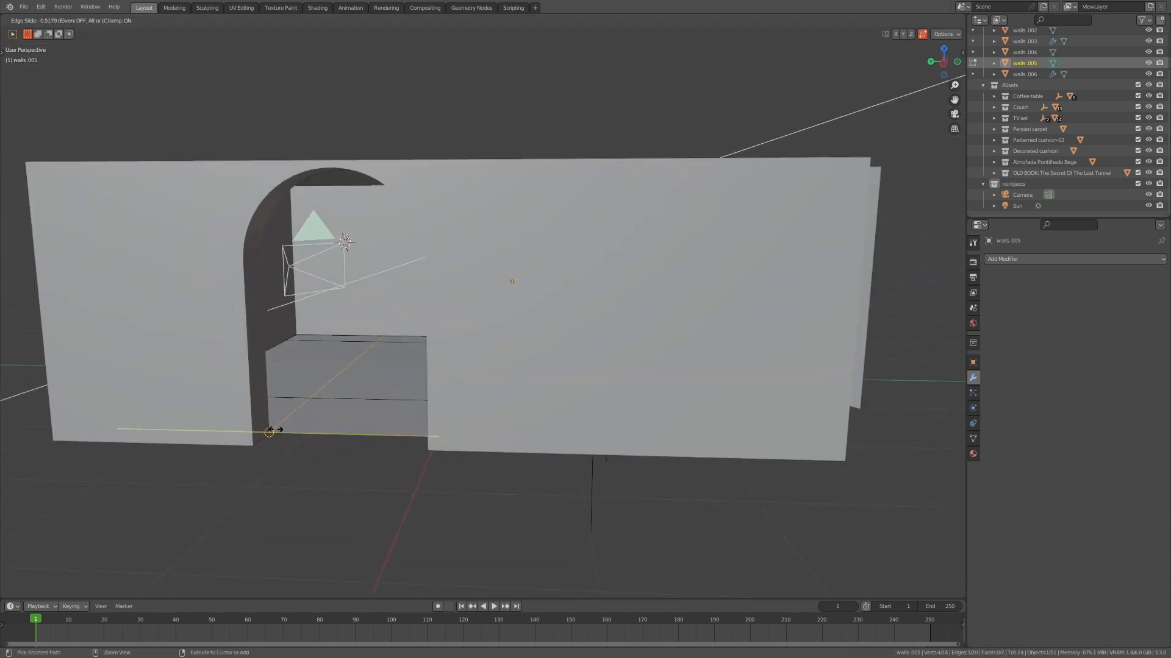
pyautogui.click(272, 431)
pyautogui.moveTo(272, 431); pyautogui.dragTo(324, 430, button='middle')
pyautogui.click(722, 388)
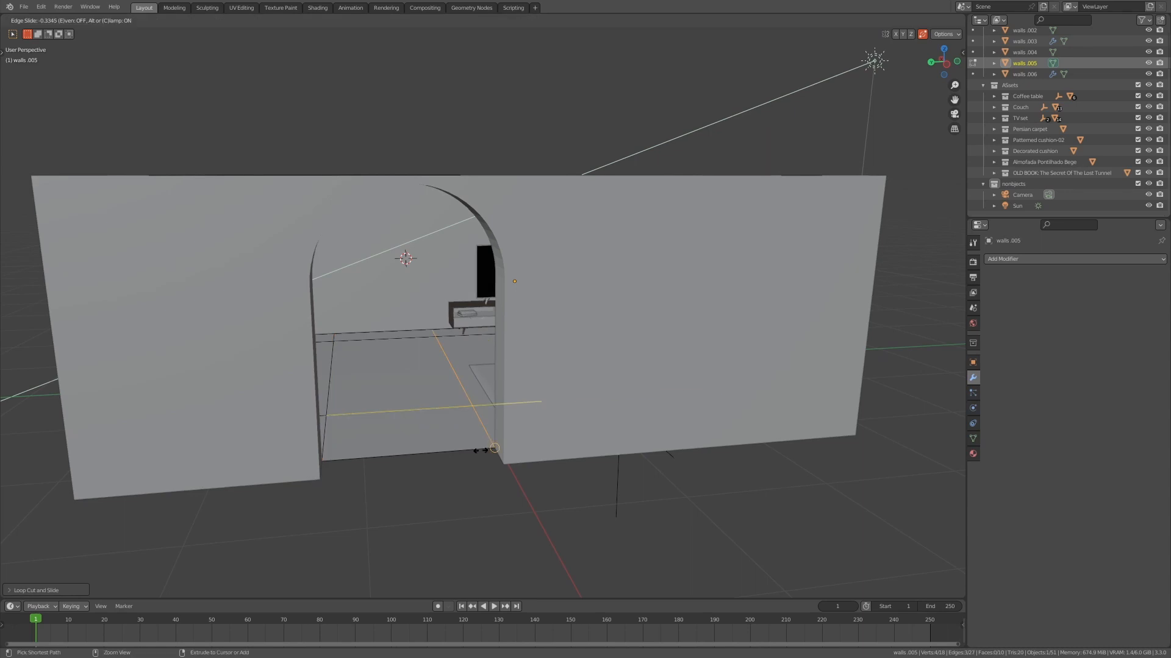
pyautogui.click(483, 449)
# - Extrude the floor edge between the two loop cuts outward along X through the arched opening
pyautogui.press('3')
pyautogui.click(445, 434)
pyautogui.scroll(-5, 445, 434)
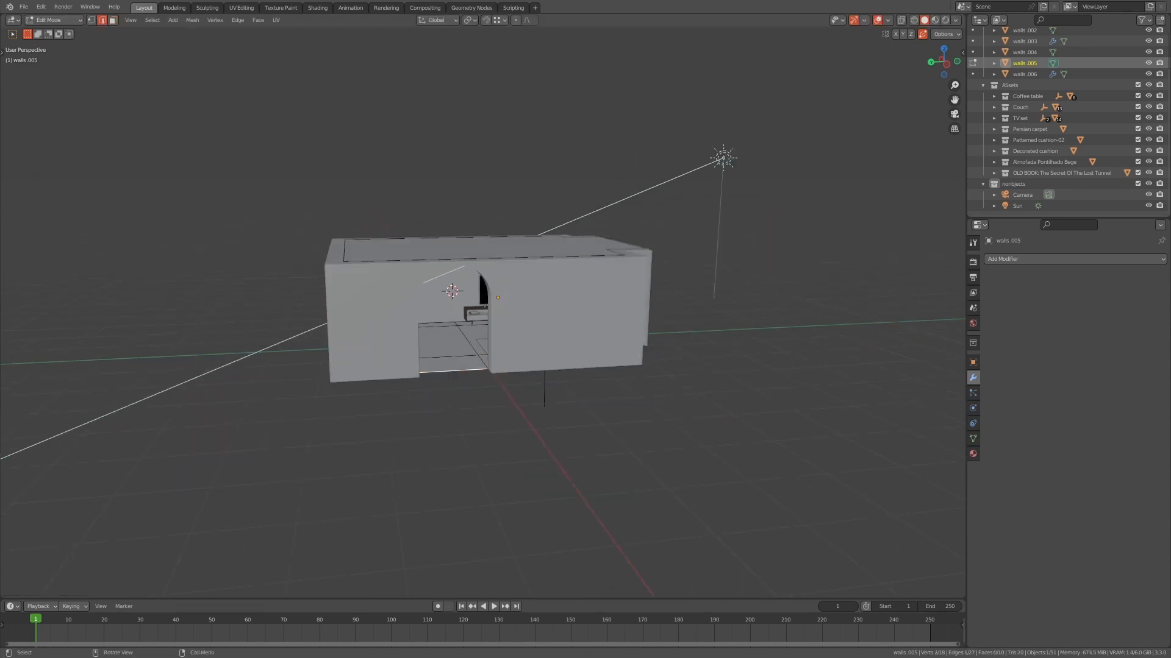
pyautogui.moveTo(445, 434); pyautogui.dragTo(499, 469, button='middle')
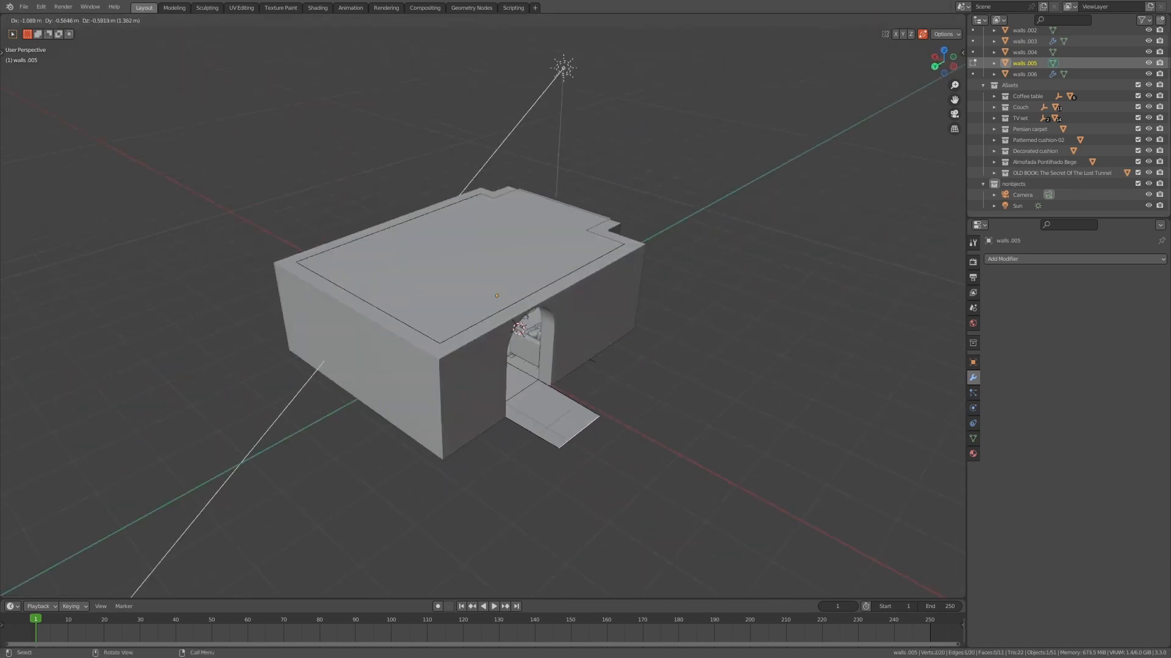
pyautogui.press('Return')
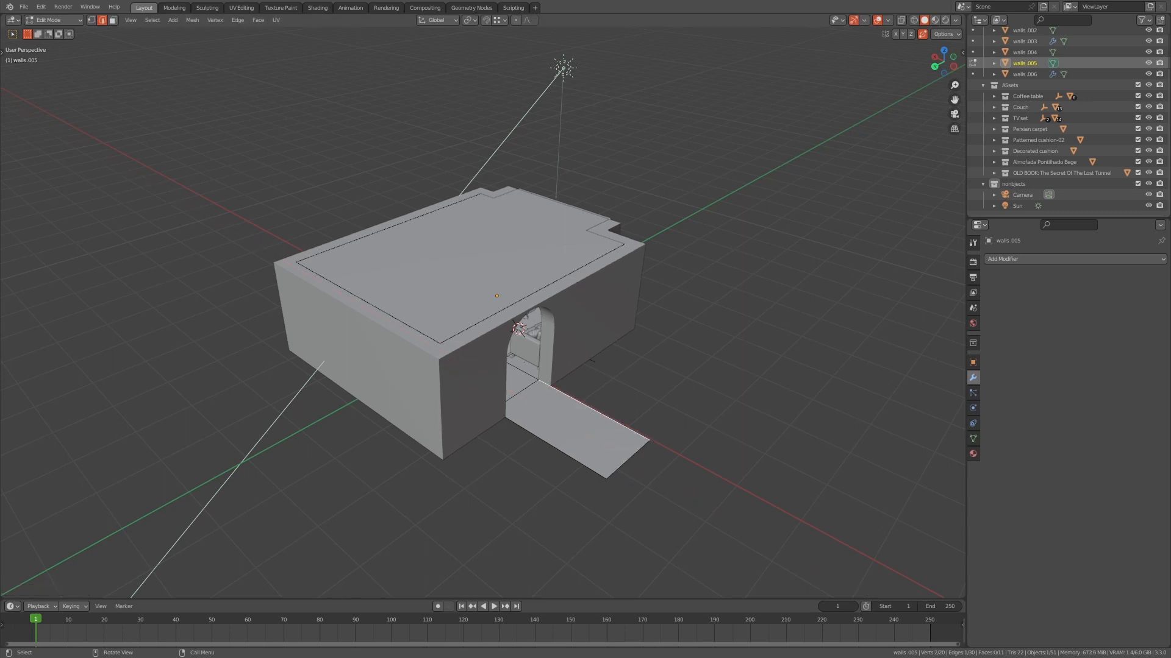
# - Exit Edit Mode on the floor and check its extension through the arch in the camera view
pyautogui.moveTo(499, 469); pyautogui.dragTo(390, 444, button='middle')
pyautogui.press('Tab')
pyautogui.press('KP_0')
pyautogui.scroll(3, 483, 311)
pyautogui.keyDown('shift'); pyautogui.moveTo(585, 329); pyautogui.dragTo(464, 315, button='middle'); pyautogui.keyUp('shift')
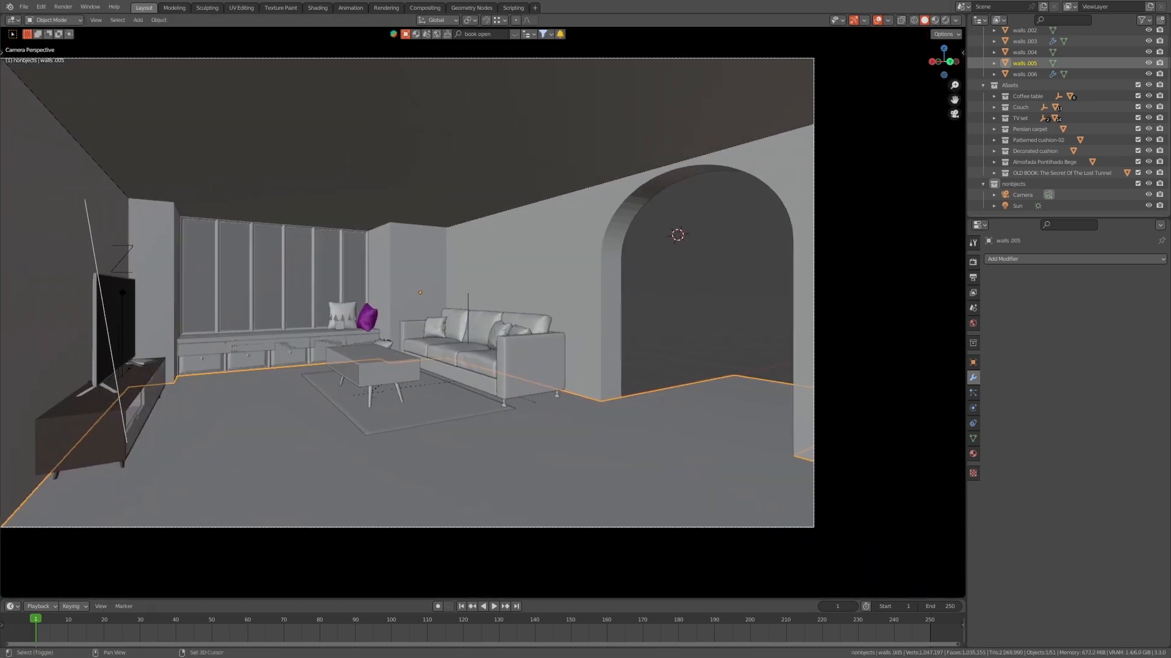
# - Apply Shade Auto Smooth to all objects in the scene and clear the selection
pyautogui.press('a')
pyautogui.rightClick(544, 287)
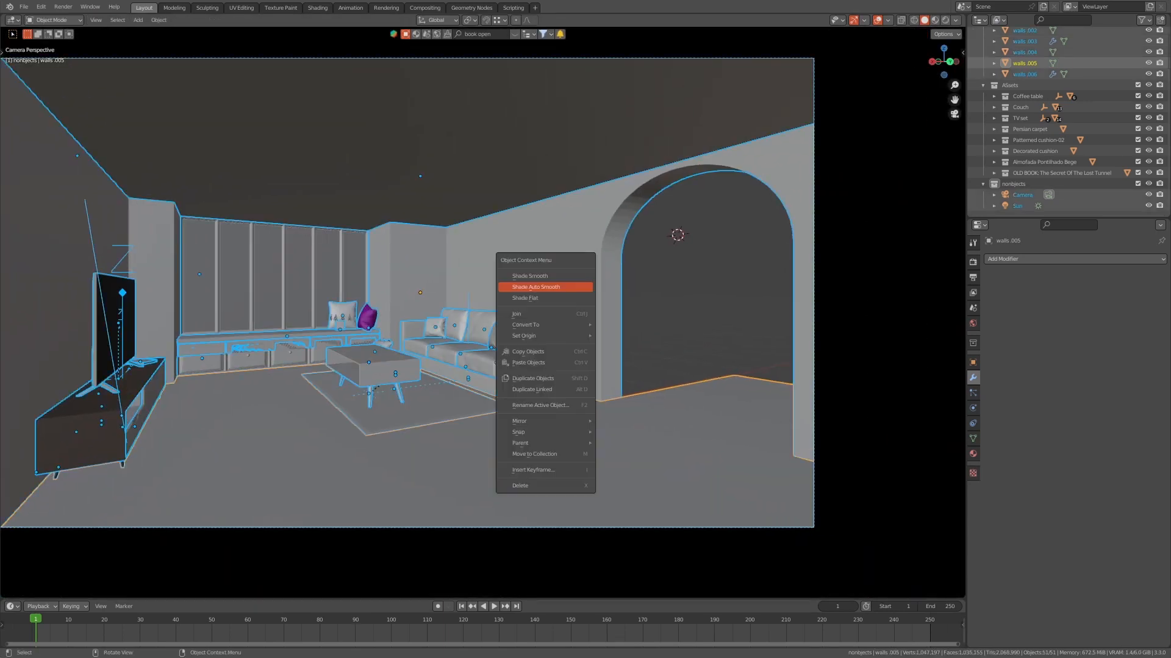
pyautogui.click(536, 287)
pyautogui.hotkey('alt', 'a')
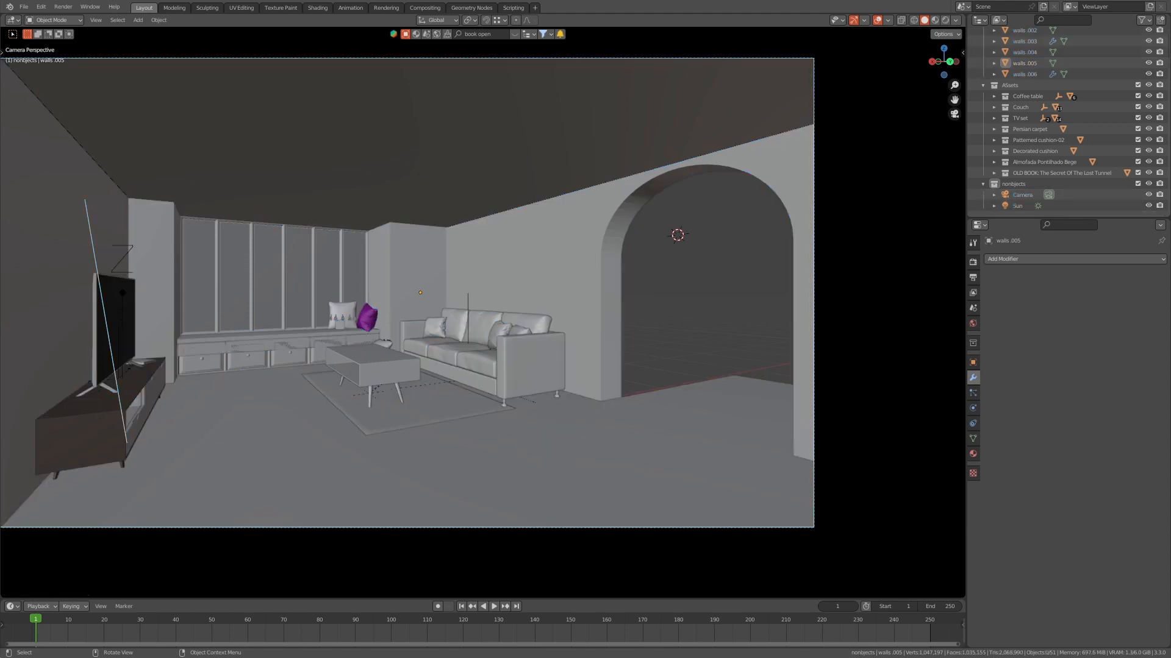
# - Select the walls and examine the room's interior up close around the sofa, coffee table and window bench
pyautogui.click(536, 268)
pyautogui.scroll(8, 483, 312)
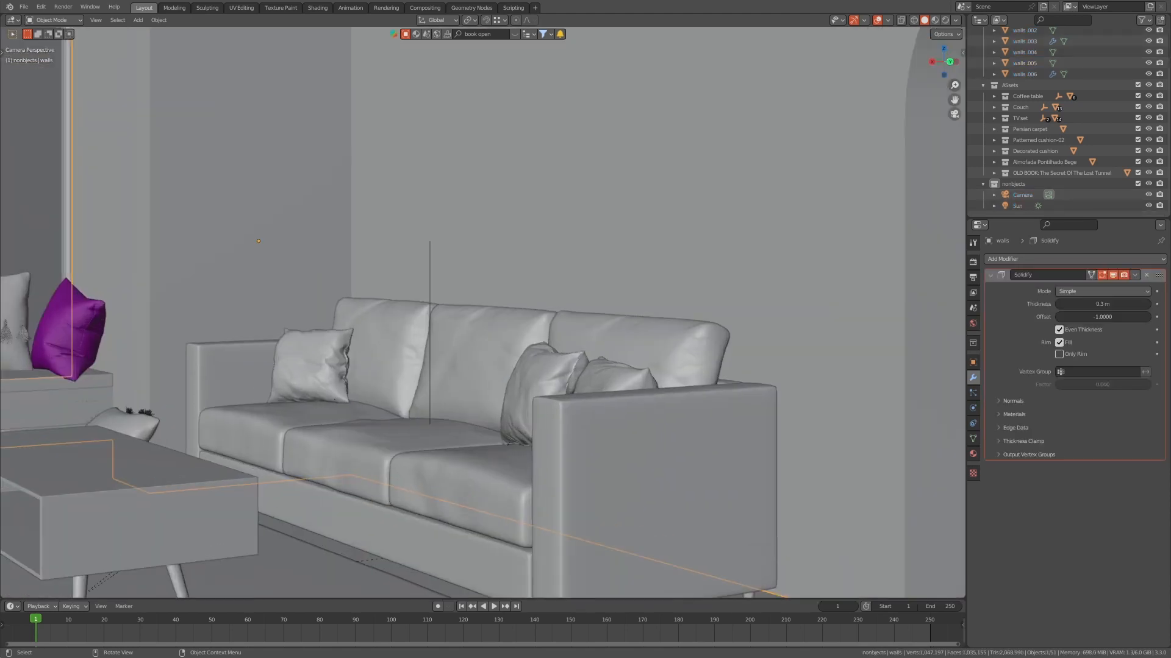
pyautogui.keyDown('shift'); pyautogui.moveTo(192, 335); pyautogui.dragTo(775, 286, button='middle'); pyautogui.keyUp('shift')
pyautogui.press('KP_Decimal')
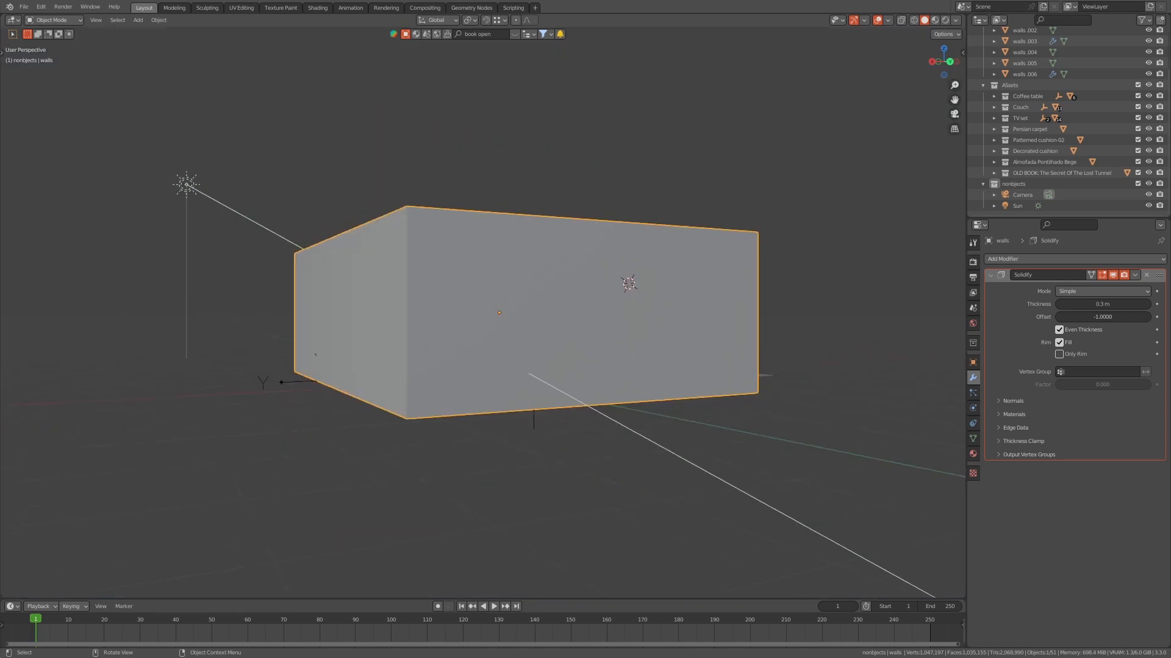
pyautogui.scroll(5, 483, 312)
pyautogui.moveTo(482, 312); pyautogui.dragTo(634, 366, button='middle')
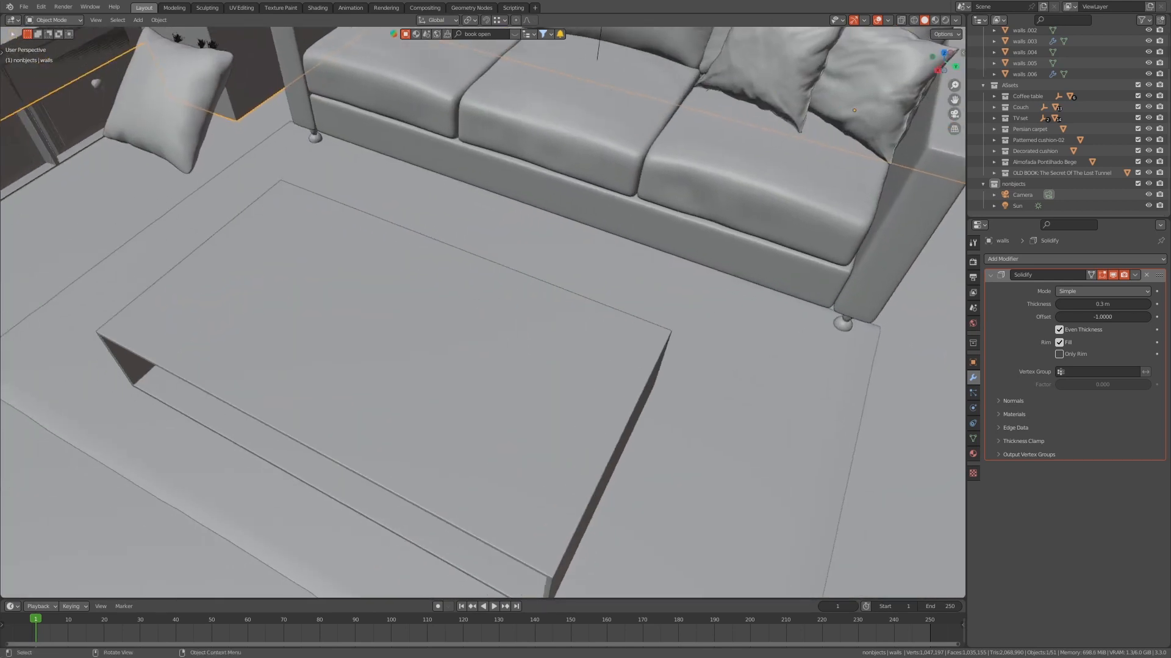
pyautogui.press('KP_Decimal')
pyautogui.scroll(8, 483, 312)
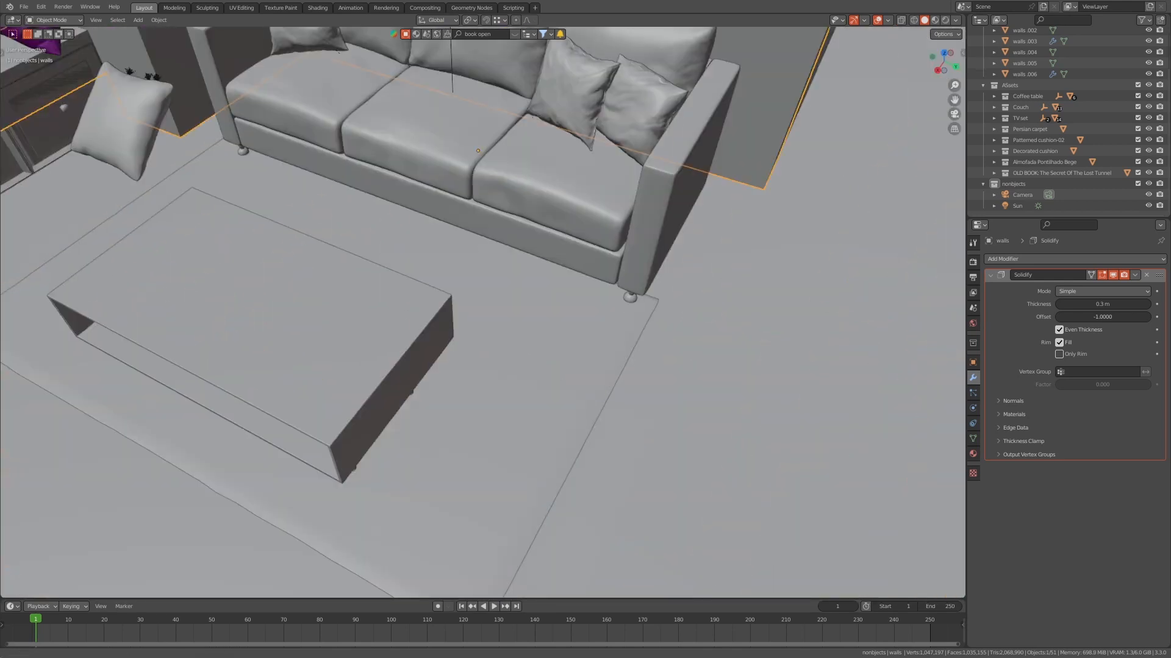
pyautogui.keyDown('shift'); pyautogui.moveTo(390, 287); pyautogui.dragTo(756, 342, button='middle'); pyautogui.keyUp('shift')
# - Try to move the drawer row out from under the window bench
pyautogui.click(153, 201)
pyautogui.moveTo(488, 317); pyautogui.dragTo(439, 243, button='middle')
pyautogui.click(250, 390)
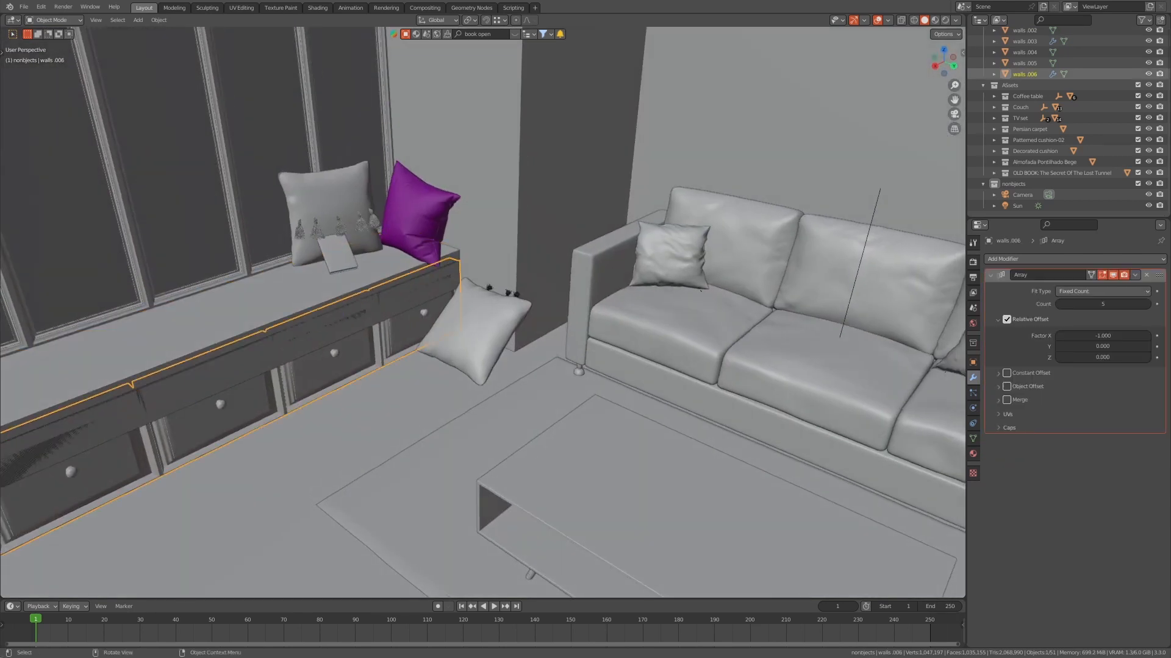
pyautogui.press('g')
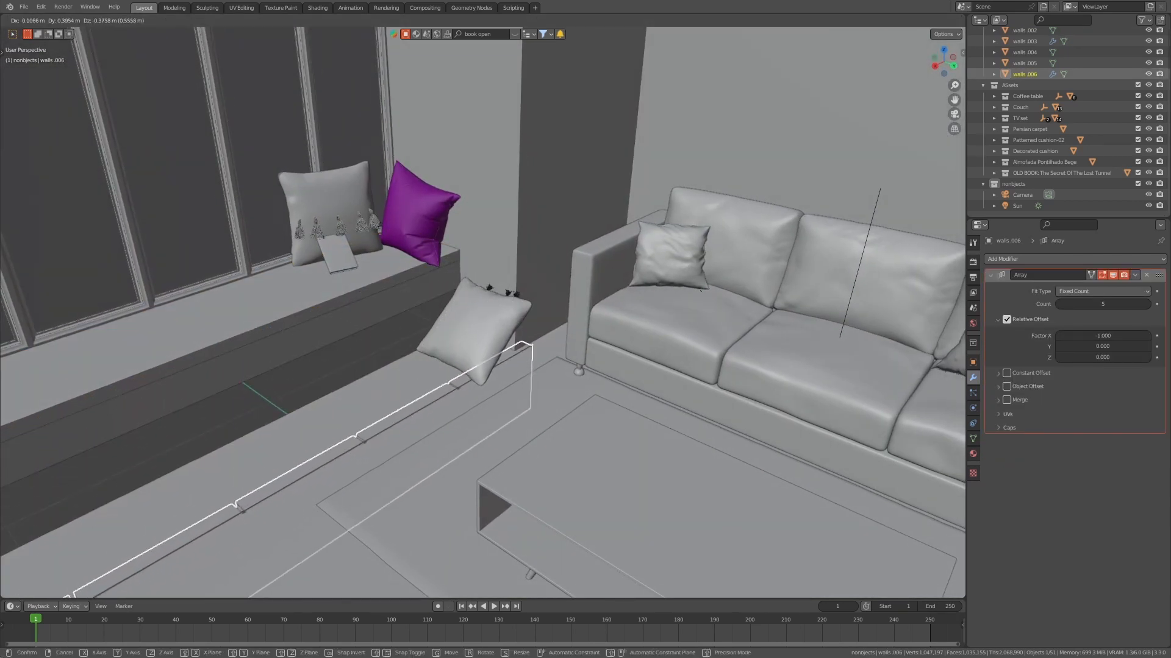
pyautogui.press('Escape')
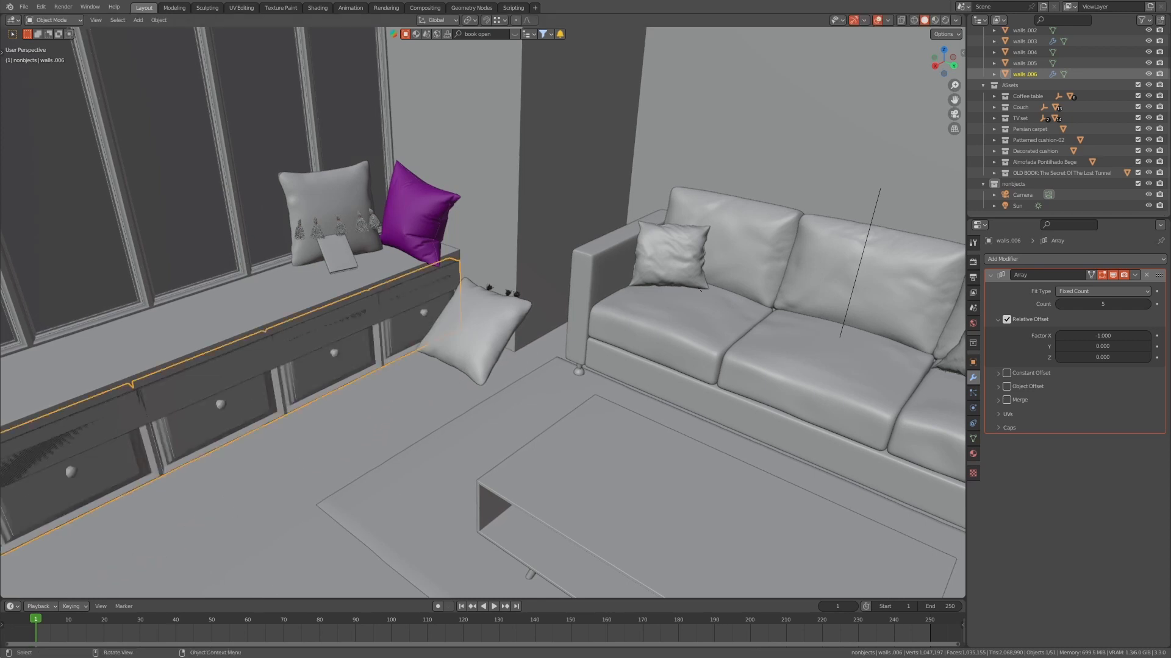
# - Apply the Solidify modifier on the walls, isolate them in Local View and open their mesh in Edit Mode
pyautogui.hotkey('ctrl', 'z')
pyautogui.hotkey('ctrl', 'z')
pyautogui.hotkey('ctrl', 'z')
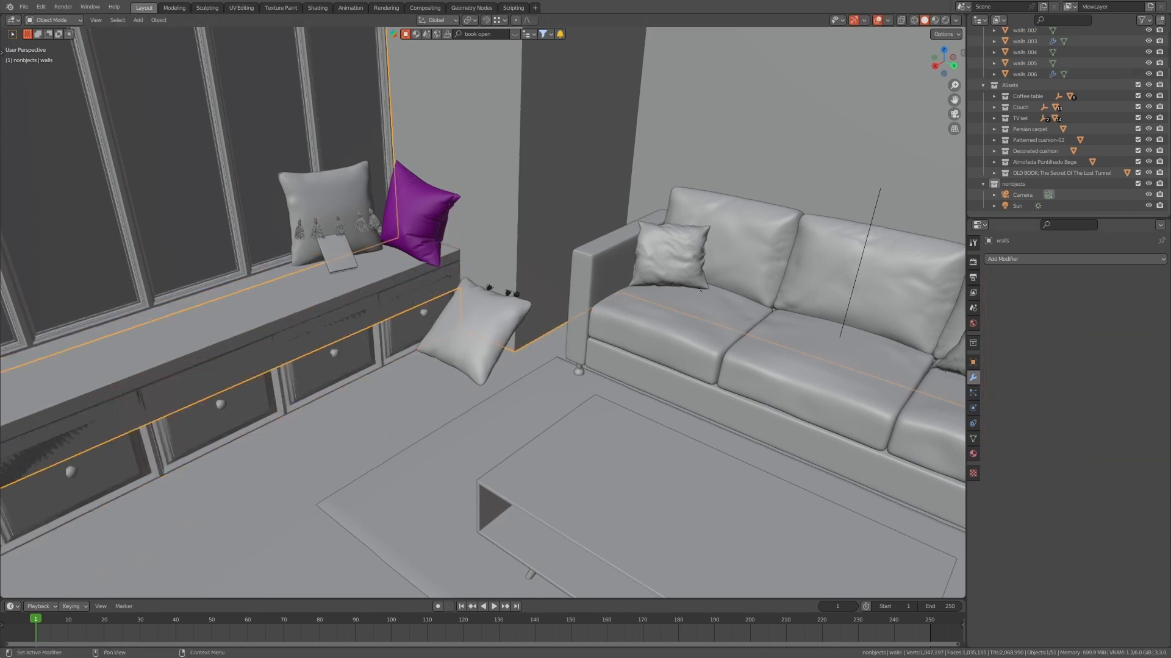
pyautogui.press('KP_Divide')
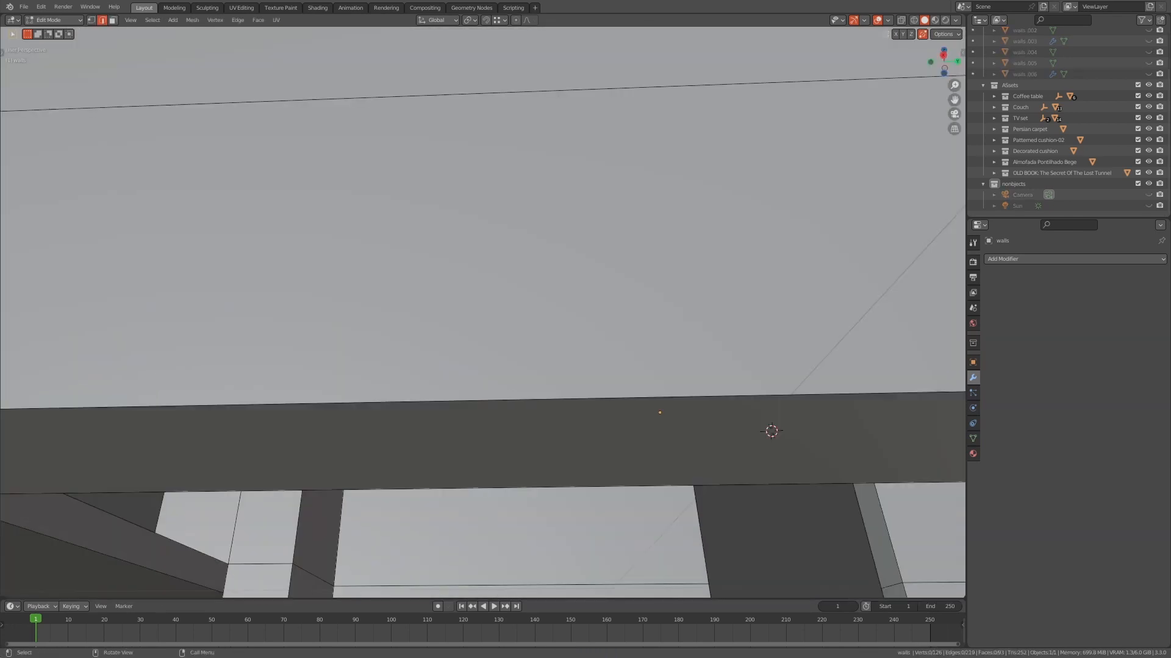
pyautogui.press('Tab')
# - Delete the room-side front face of the window bench from the walls mesh
pyautogui.scroll(5, 483, 312)
pyautogui.click(262, 286)
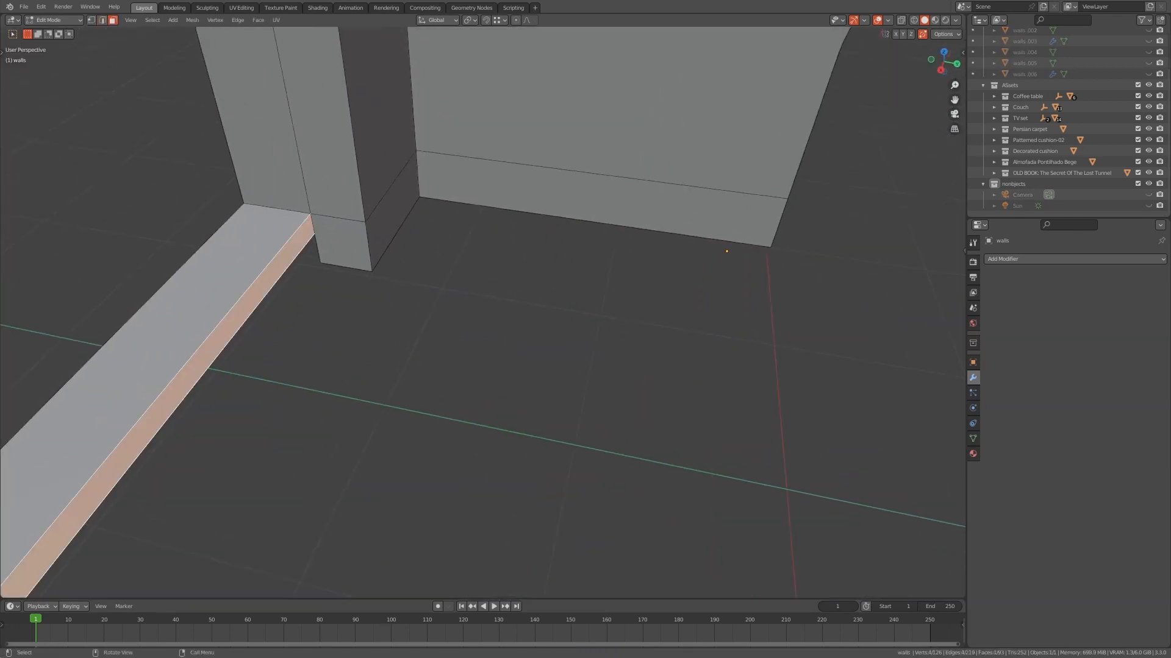
pyautogui.press('x')
pyautogui.click(336, 333)
pyautogui.moveTo(336, 332); pyautogui.dragTo(488, 342, button='middle')
pyautogui.moveTo(357, 463); pyautogui.dragTo(345, 448, button='middle')
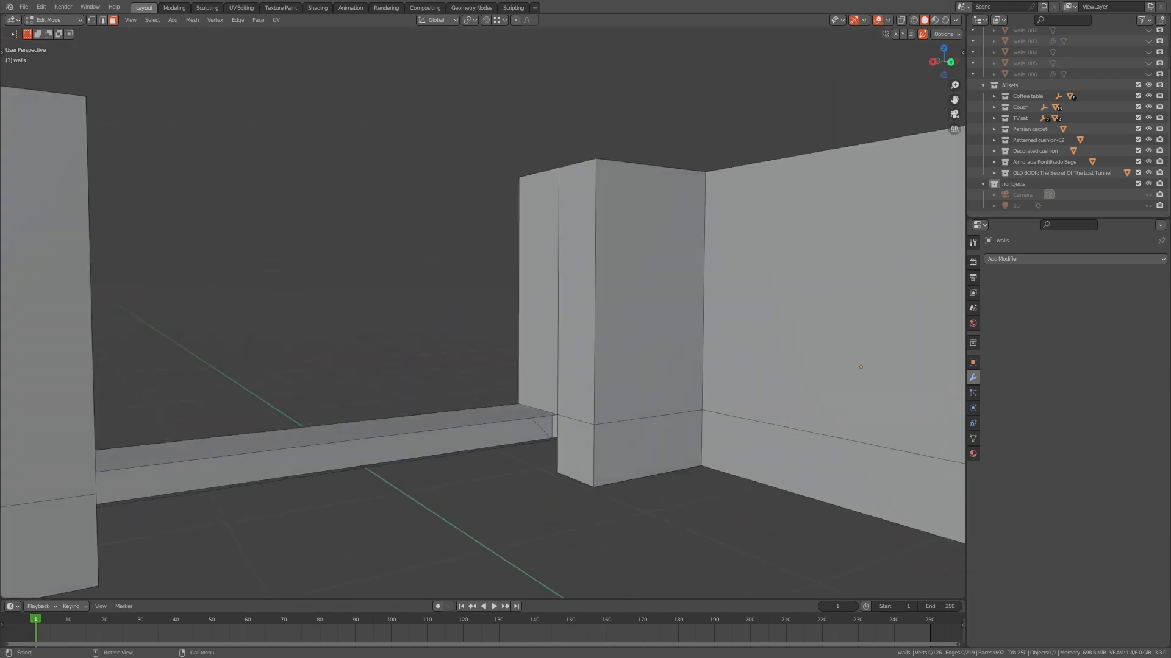
# - Delete the remaining geometry behind the removed front of the window bench
pyautogui.click(343, 446)
pyautogui.press('x')
pyautogui.press('f')
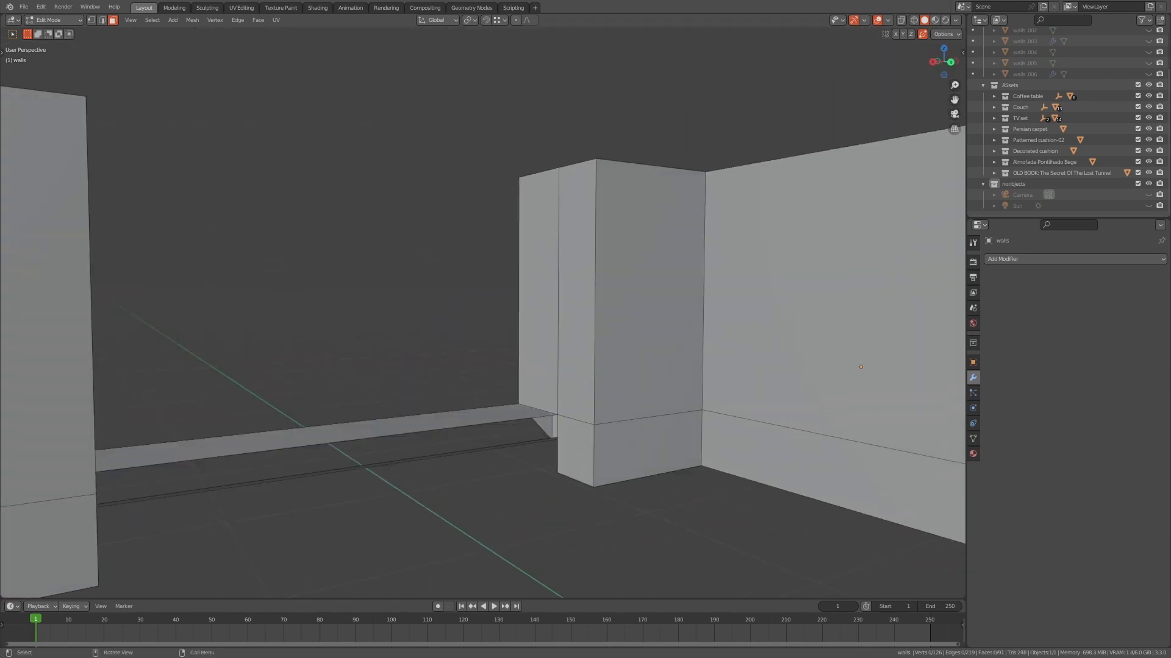
pyautogui.click(329, 472)
pyautogui.press('x')
pyautogui.press('e')
pyautogui.moveTo(358, 489); pyautogui.dragTo(348, 341, button='middle')
pyautogui.press('KP_Decimal')
pyautogui.moveTo(426, 366); pyautogui.dragTo(426, 403, button='middle')
# - Undo the deletions made on the window bench
pyautogui.hotkey('ctrl', 'z')
pyautogui.hotkey('ctrl', 'z')
pyautogui.scroll(3, 457, 313)
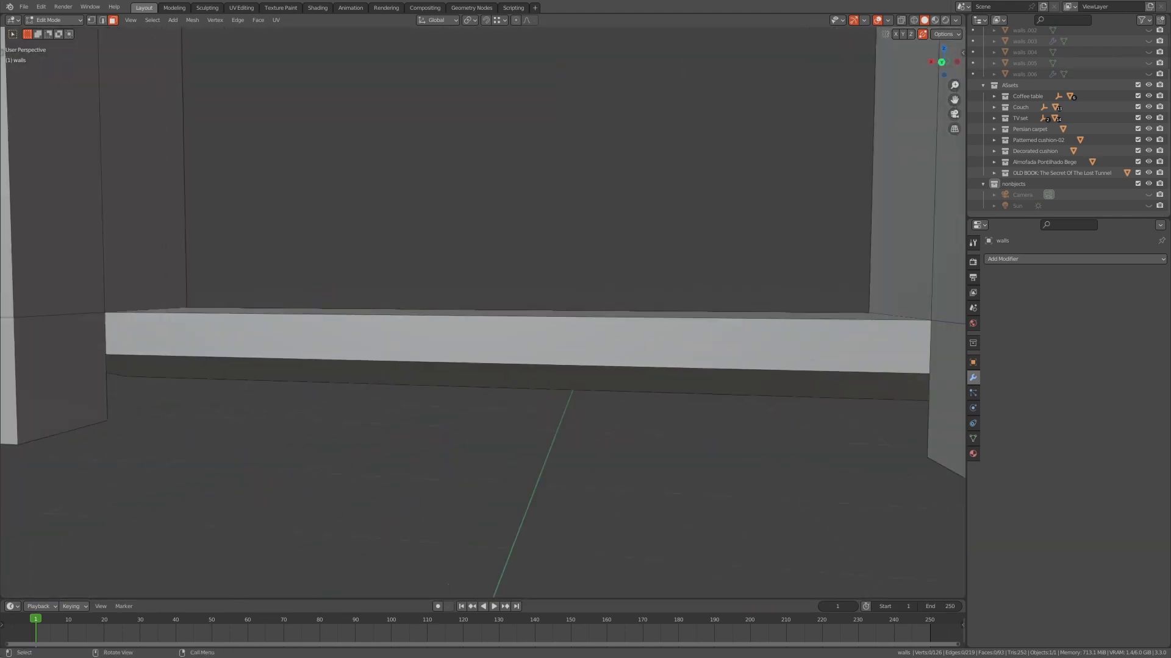
# - Delete the window bench's outer lower faces together with its room-side front face, using X-ray, and show the hidden objects again in Object Mode
pyautogui.moveTo(458, 313); pyautogui.dragTo(445, 235, button='middle')
pyautogui.hotkey('alt', 'z')
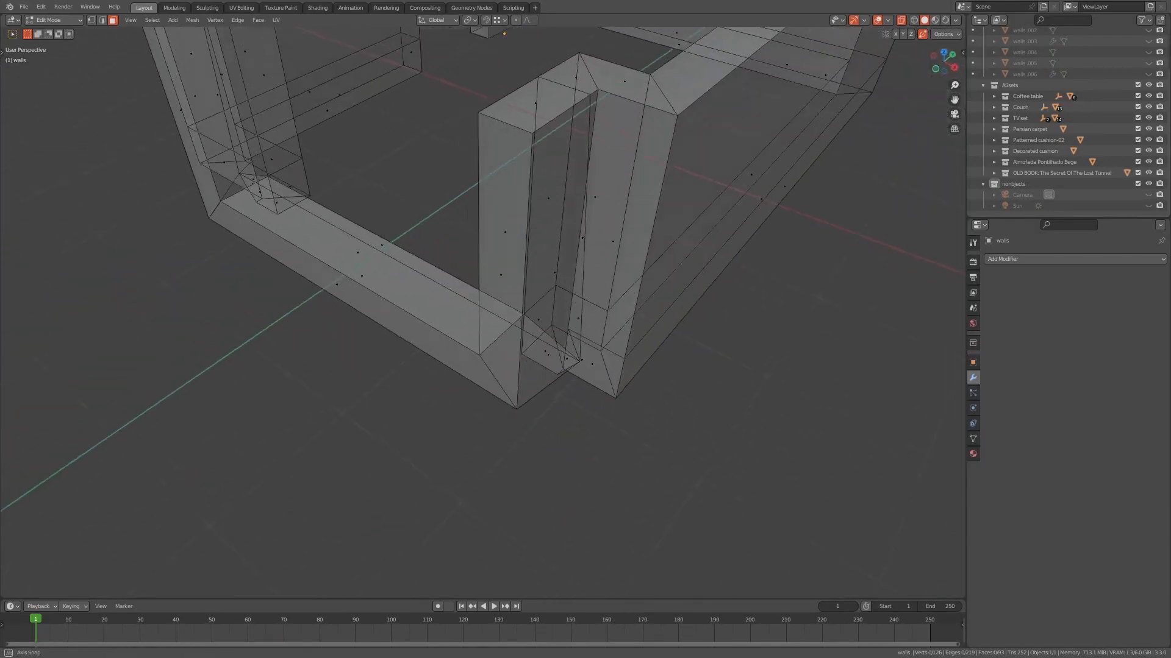
pyautogui.keyDown('shift'); pyautogui.click(360, 305); pyautogui.keyUp('shift')
pyautogui.moveTo(360, 305); pyautogui.dragTo(317, 305, button='middle')
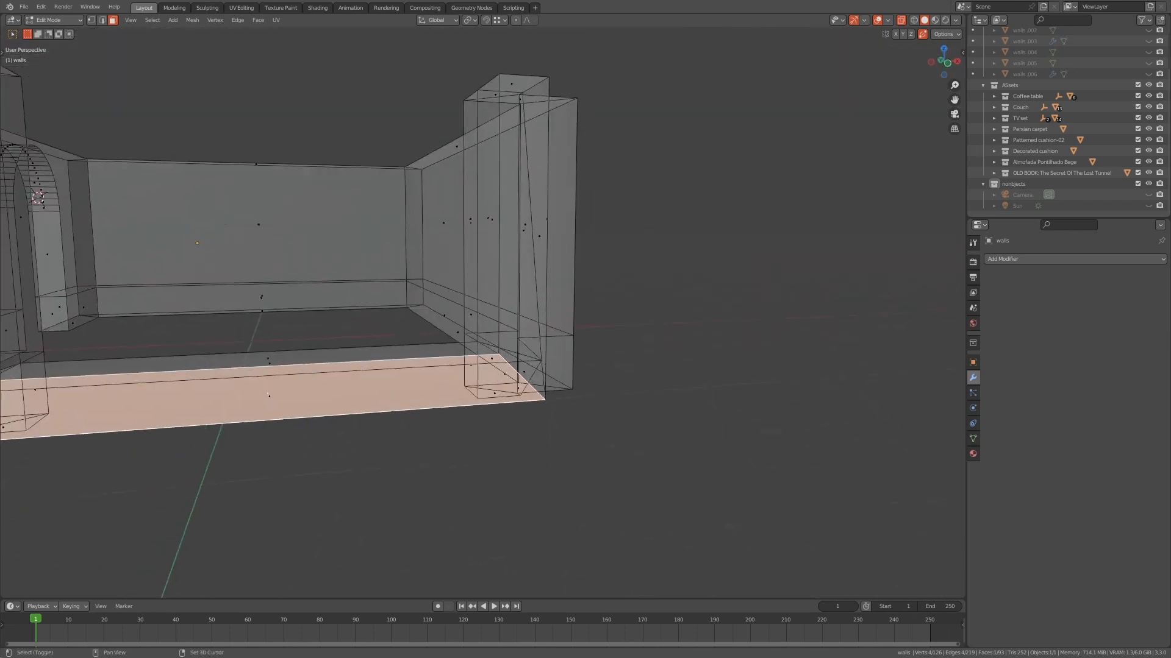
pyautogui.moveTo(267, 397); pyautogui.dragTo(275, 406)
pyautogui.moveTo(276, 406); pyautogui.dragTo(403, 348, button='middle')
pyautogui.hotkey('alt', 'z')
pyautogui.moveTo(664, 446); pyautogui.dragTo(675, 419, button='middle')
pyautogui.keyDown('shift'); pyautogui.click(674, 418); pyautogui.keyUp('shift')
pyautogui.press('x')
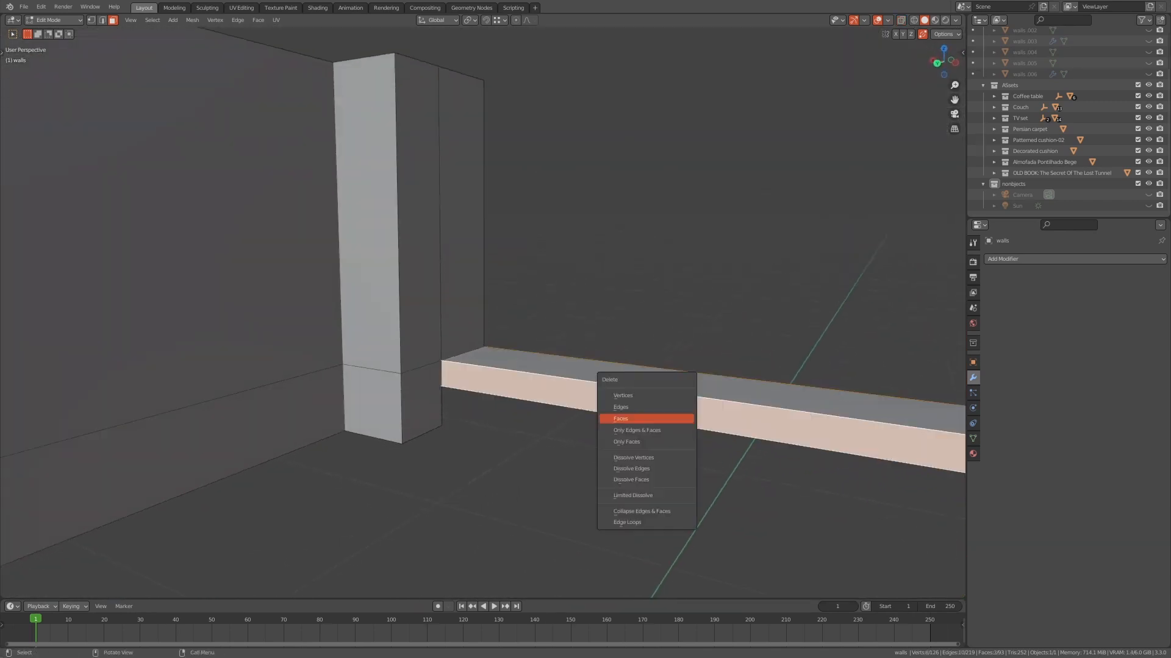
pyautogui.click(675, 418)
pyautogui.press('Tab')
pyautogui.hotkey('alt', 'h')
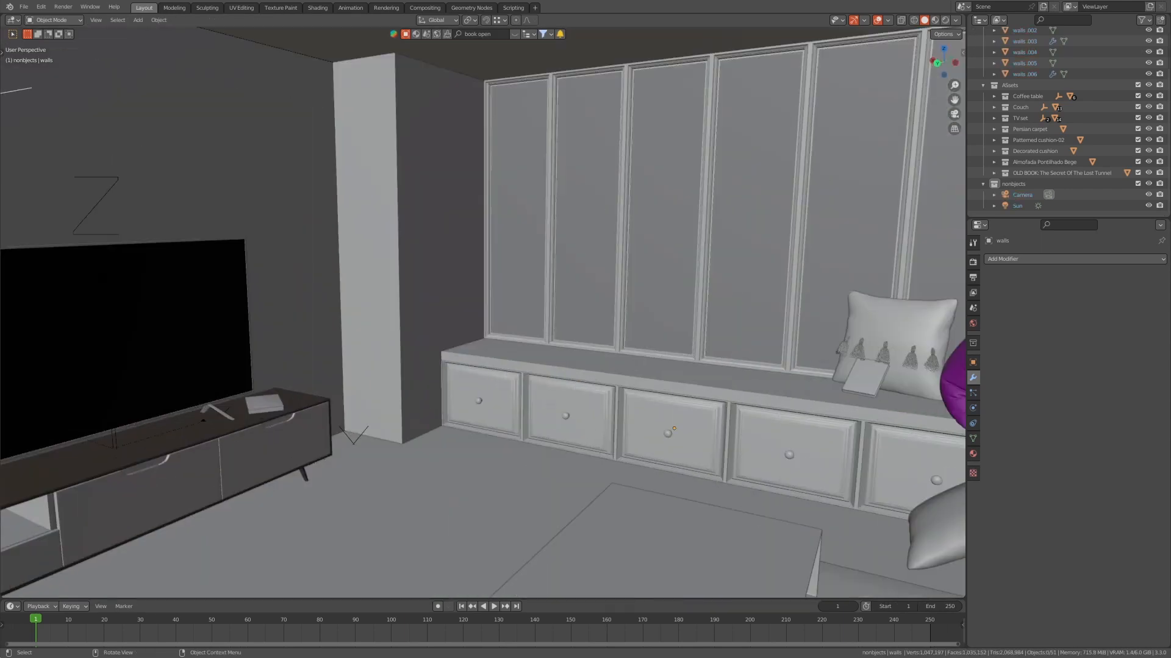
# - Try to move the drawer row's mesh along the Y axis in Edit Mode
pyautogui.moveTo(549, 391); pyautogui.dragTo(407, 352, button='middle')
pyautogui.click(395, 355)
pyautogui.scroll(3, 482, 311)
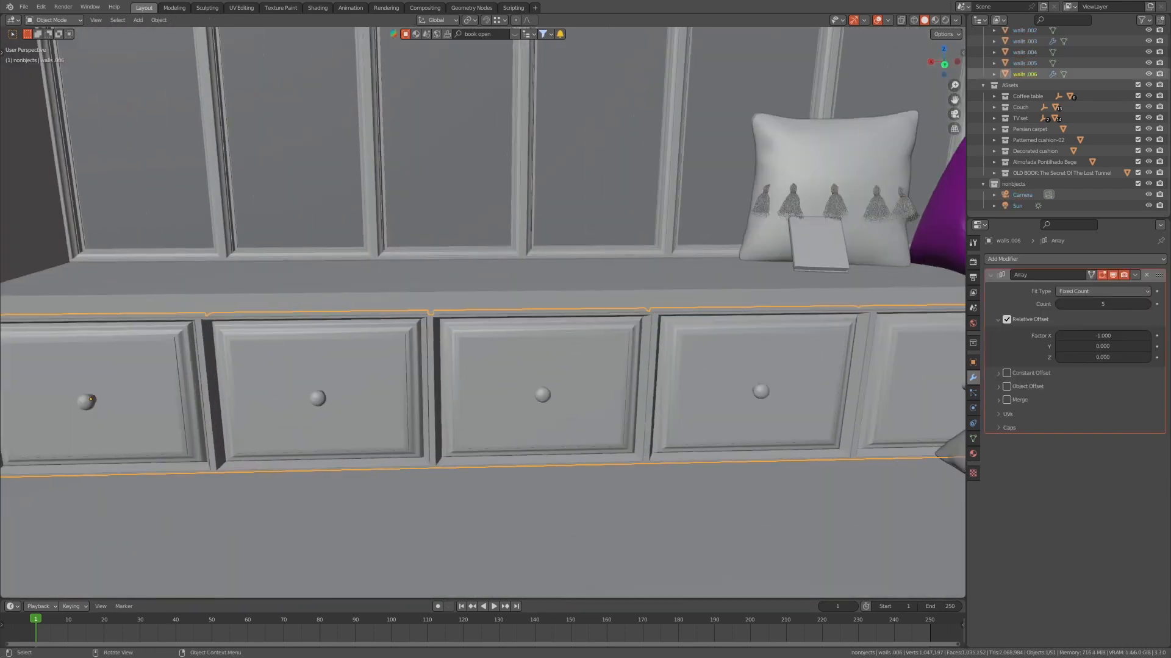
pyautogui.press('Tab')
pyautogui.press('g')
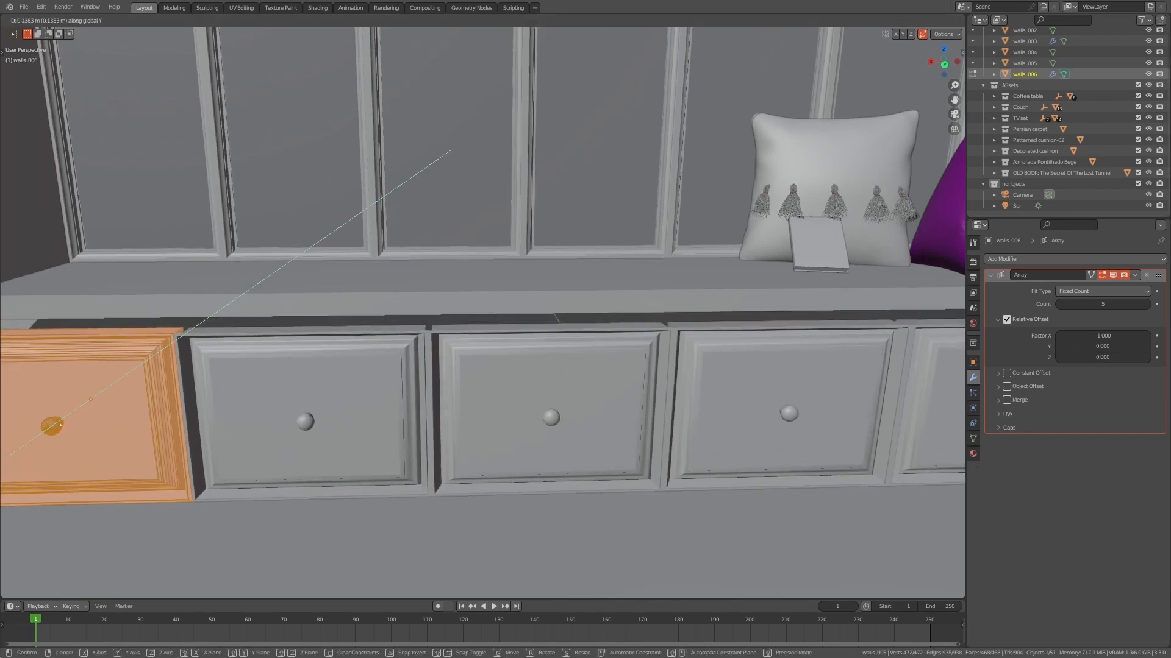
pyautogui.press('Escape')
pyautogui.press('Tab')
# - Look over the window bench and sofa area, ending in the camera view
pyautogui.scroll(-4, 483, 312)
pyautogui.moveTo(482, 312); pyautogui.dragTo(384, 268, button='middle')
pyautogui.scroll(-1, 483, 313)
pyautogui.keyDown('shift'); pyautogui.moveTo(483, 312); pyautogui.dragTo(371, 249, button='middle'); pyautogui.keyUp('shift')
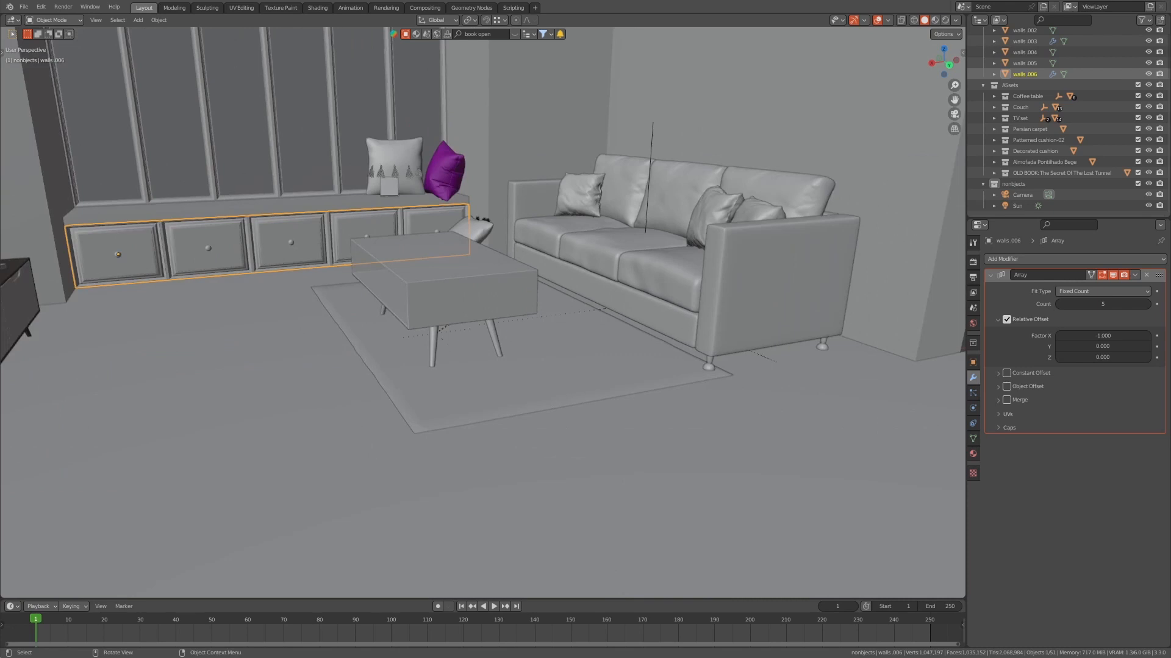
pyautogui.press('KP_0')
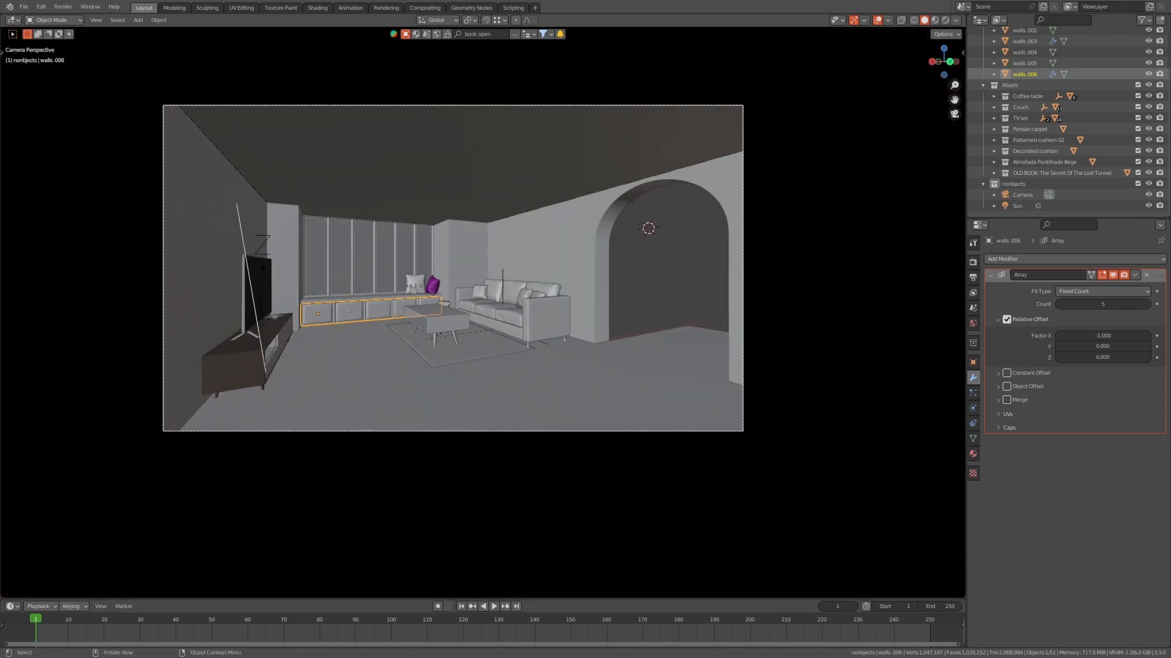
pyautogui.press('g')
pyautogui.press('z')
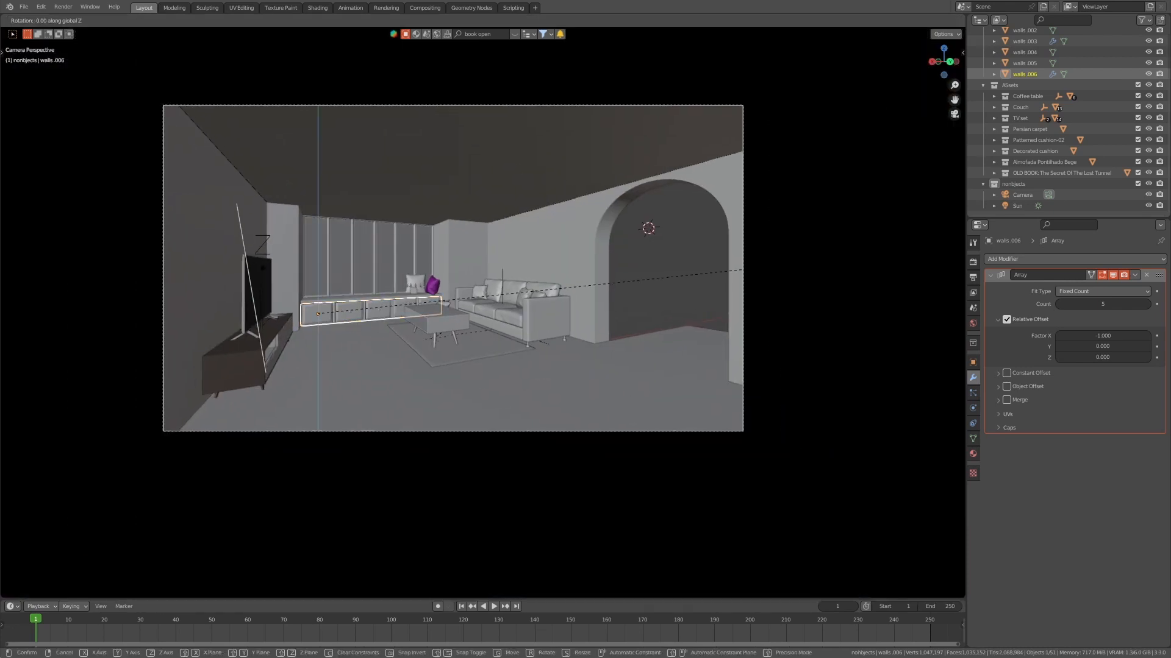
pyautogui.press('Escape')
pyautogui.hotkey('ctrl', 'z')
# - Rotate the camera around Z to about 152° and move it back along its local Z axis by about 0.5 m
pyautogui.click(1022, 195)
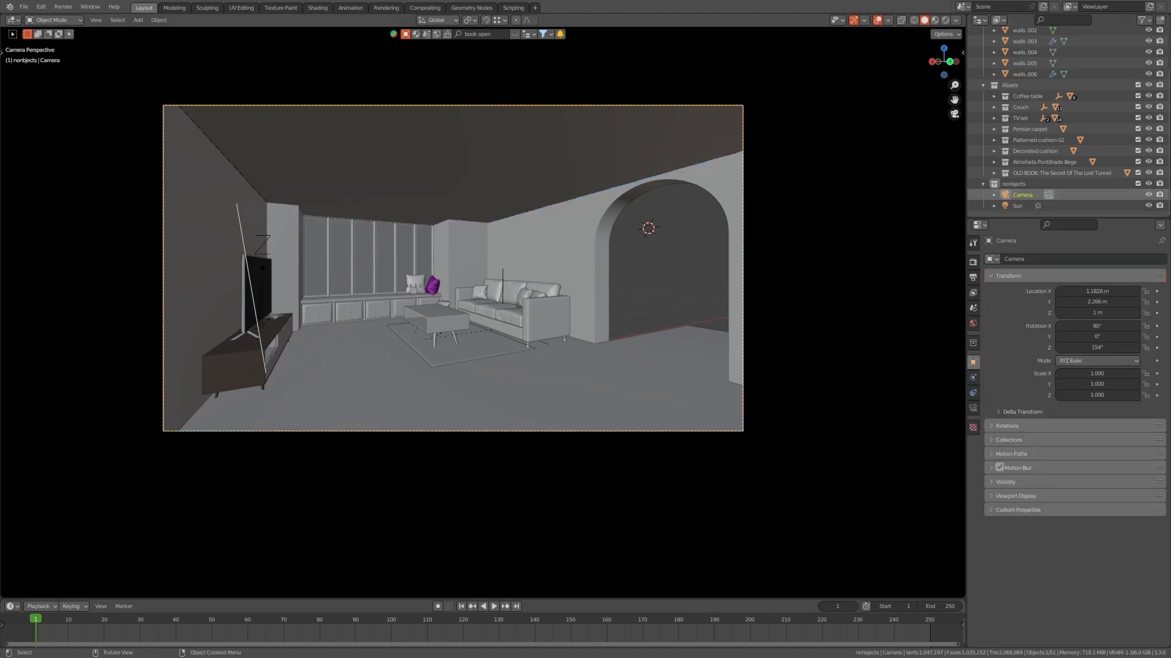
pyautogui.press('z')
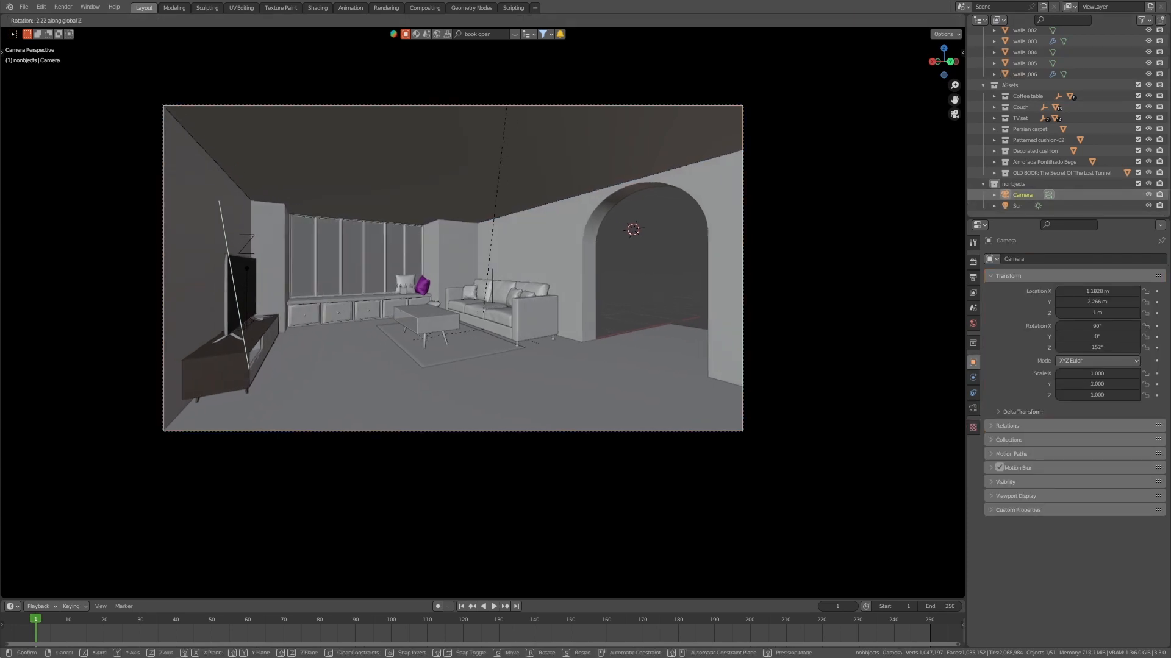
pyautogui.press('Return')
pyautogui.press('g')
pyautogui.press('z')
pyautogui.press('z')
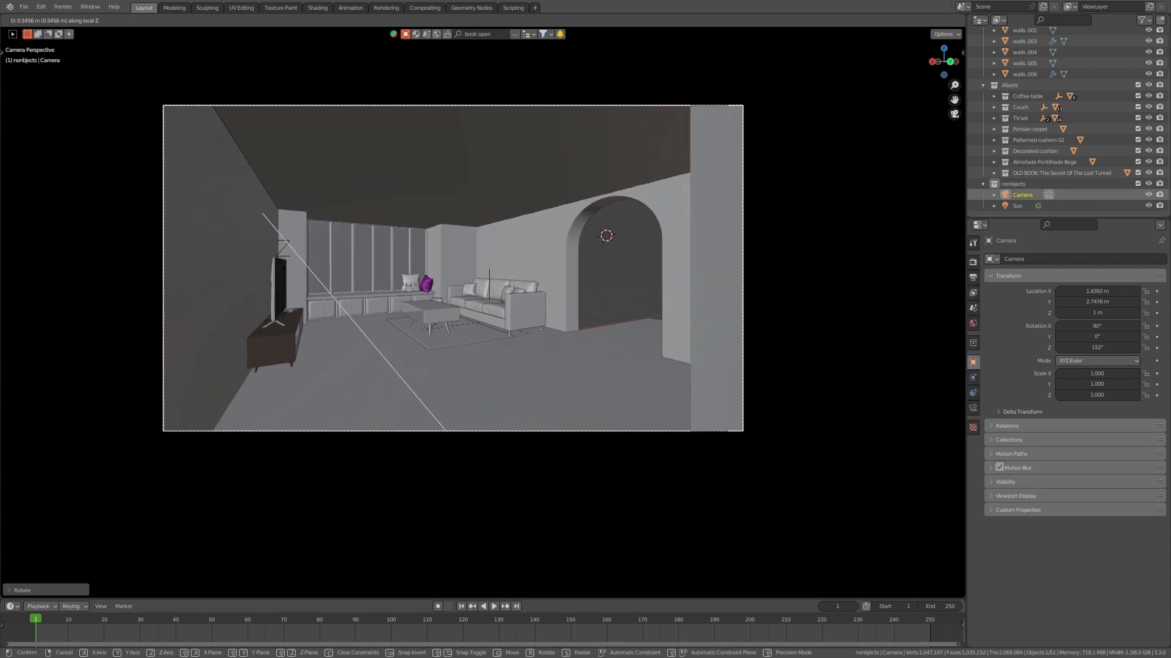
pyautogui.press('Return')
# - Set the camera's focal length to 25 mm
pyautogui.click(973, 408)
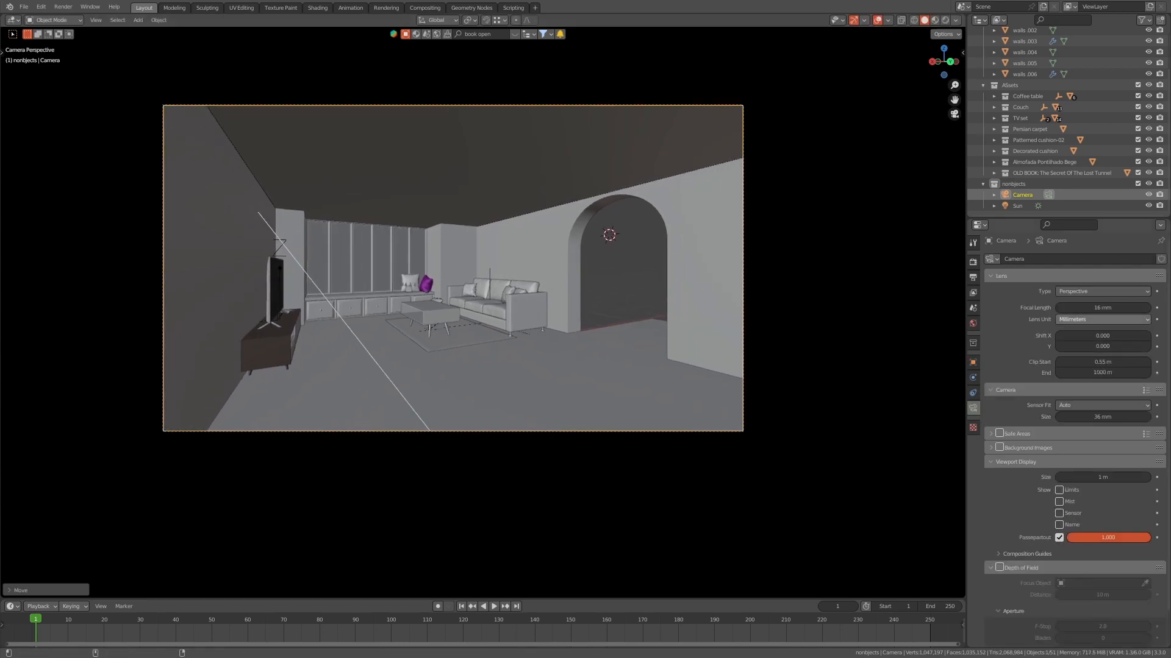
pyautogui.moveTo(1103, 308); pyautogui.dragTo(1140, 308)
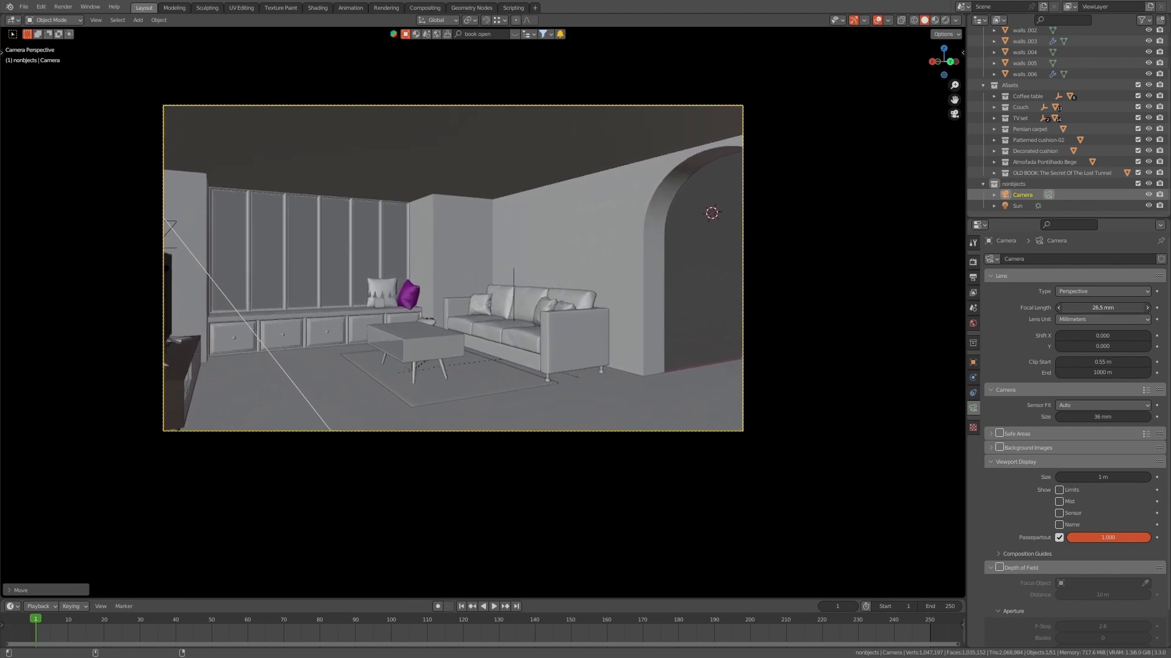
pyautogui.press('Return')
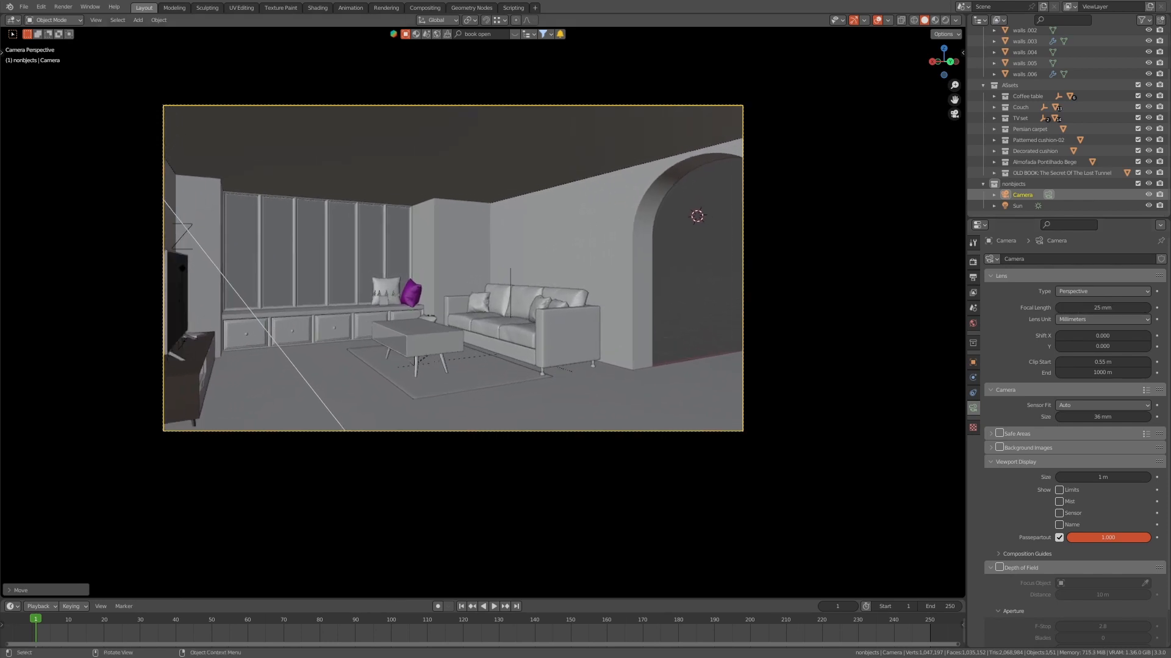
# - Move the camera about 0.39 m further back along its local Z axis and raise its clip start to about 1.19 m
pyautogui.press('g')
pyautogui.press('z')
pyautogui.press('z')
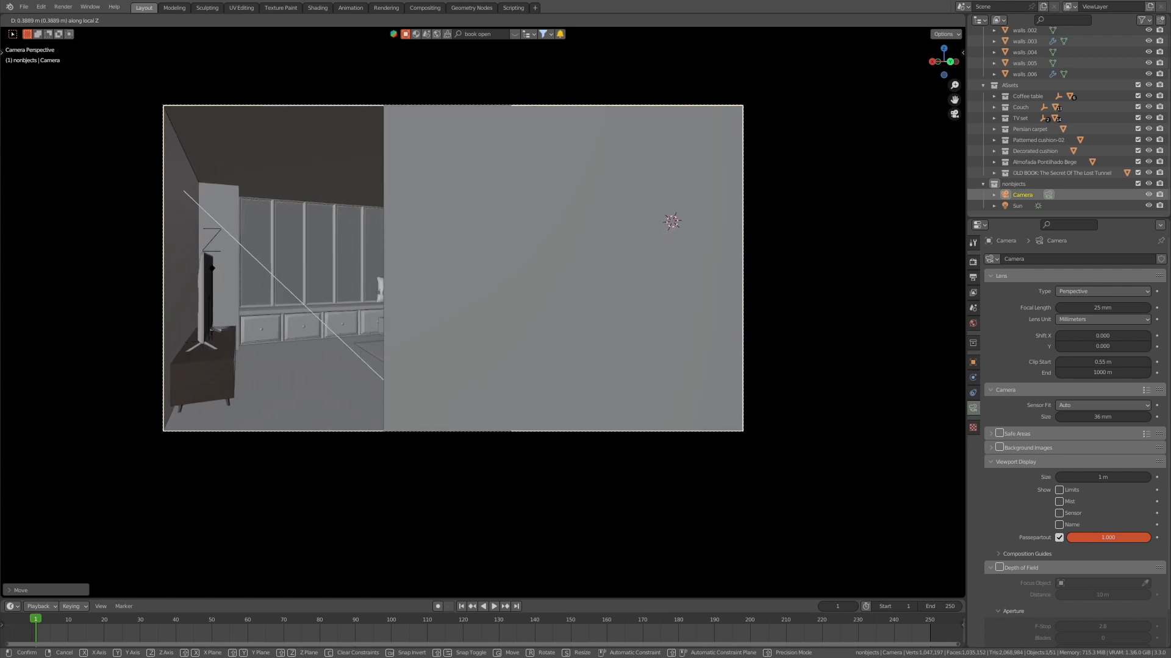
pyautogui.press('Return')
pyautogui.moveTo(1102, 362); pyautogui.dragTo(1122, 361)
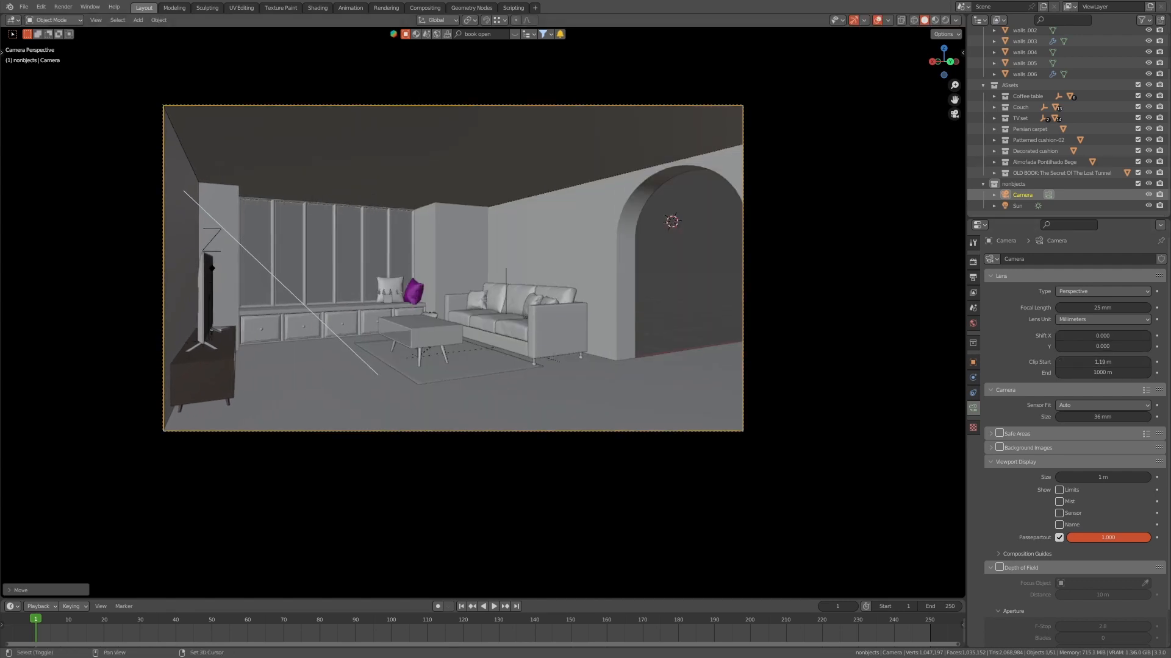
# - Rotate the camera around the global Z axis by about 4° to reframe the room
pyautogui.press('r')
pyautogui.press('z')
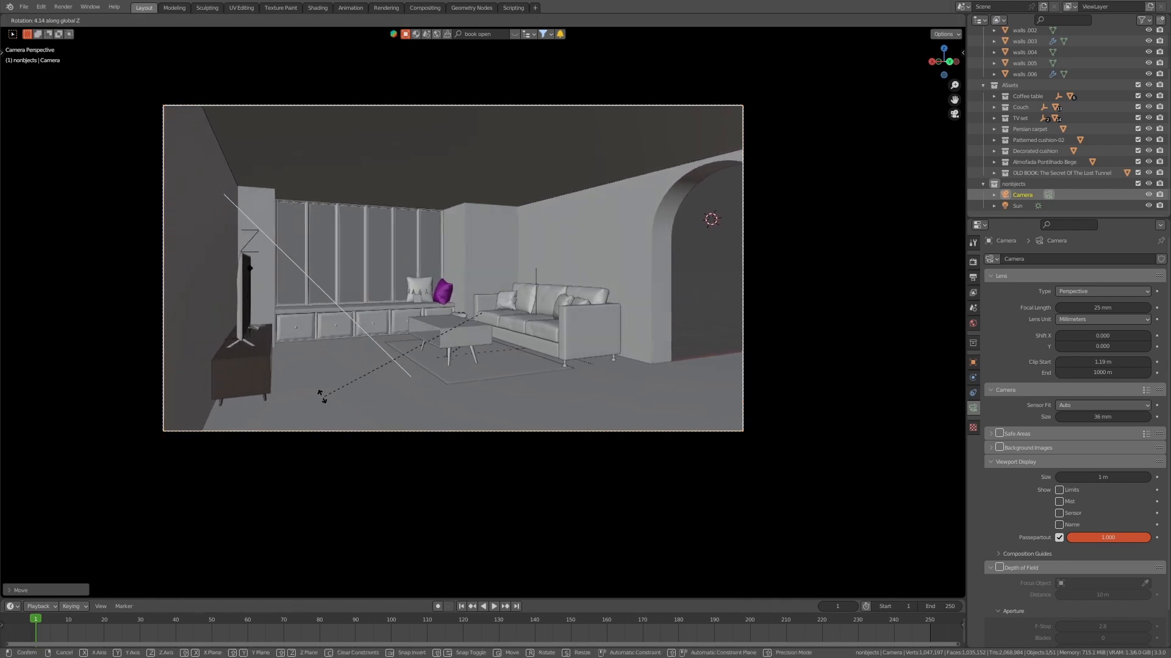
pyautogui.press('Return')
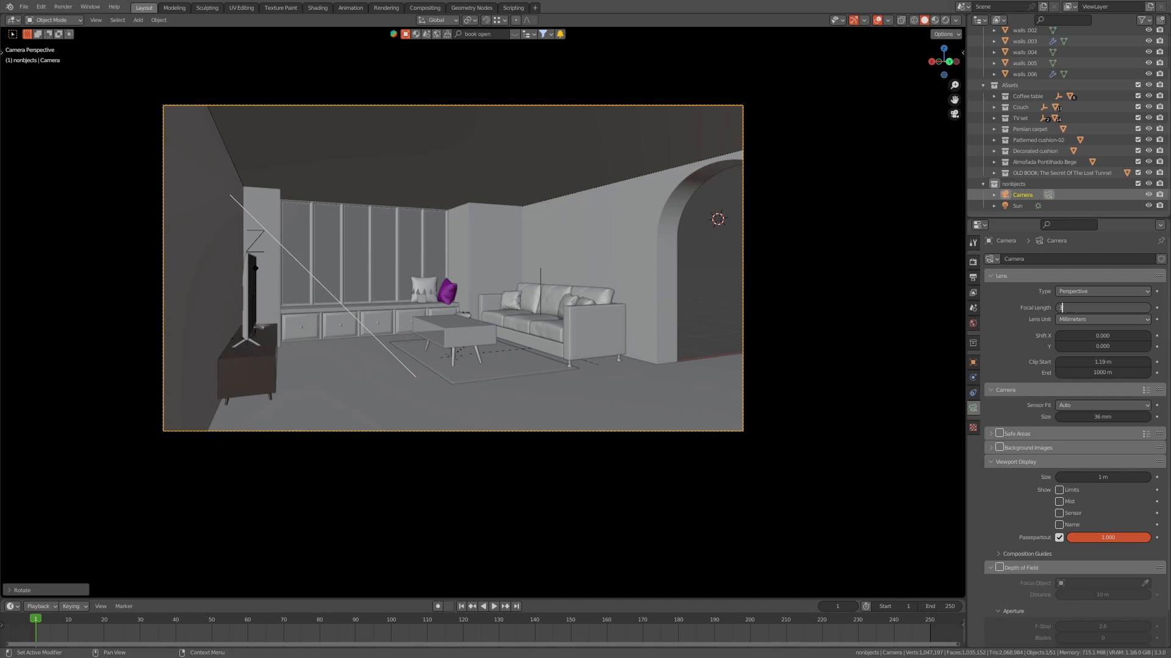
# - Try a 35 mm camera focal length with the camera pulled back along its local Z axis and clip start at 2.11 m
pyautogui.write('35')
pyautogui.press('Return')
pyautogui.press('g')
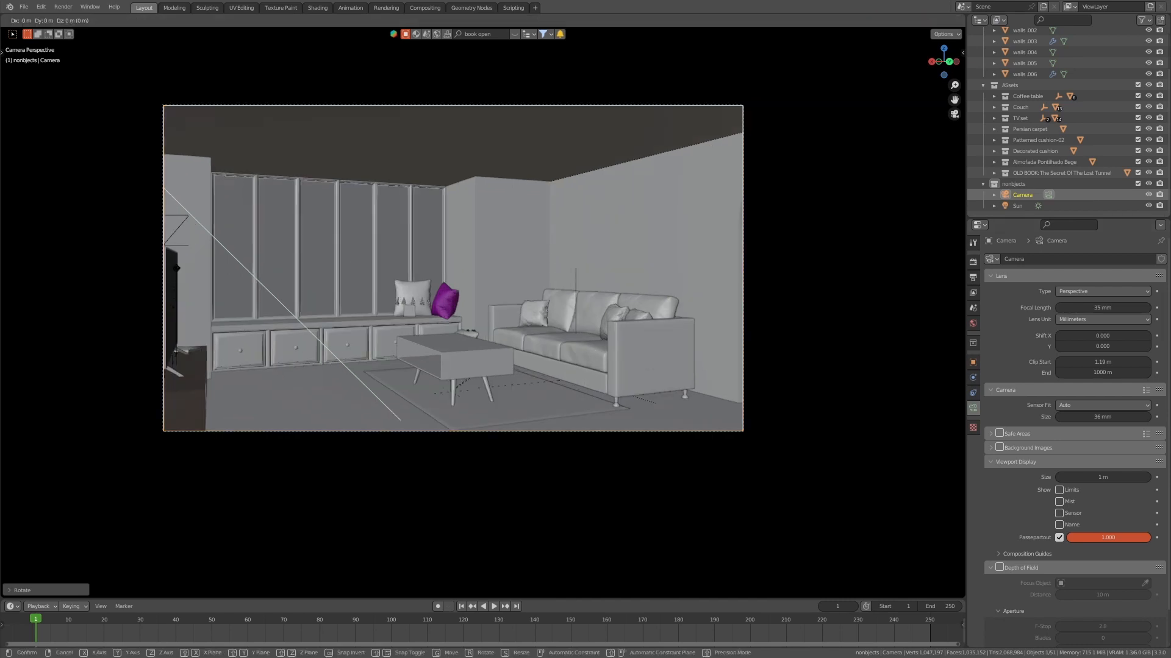
pyautogui.press('z')
pyautogui.press('z')
pyautogui.click(741, 212)
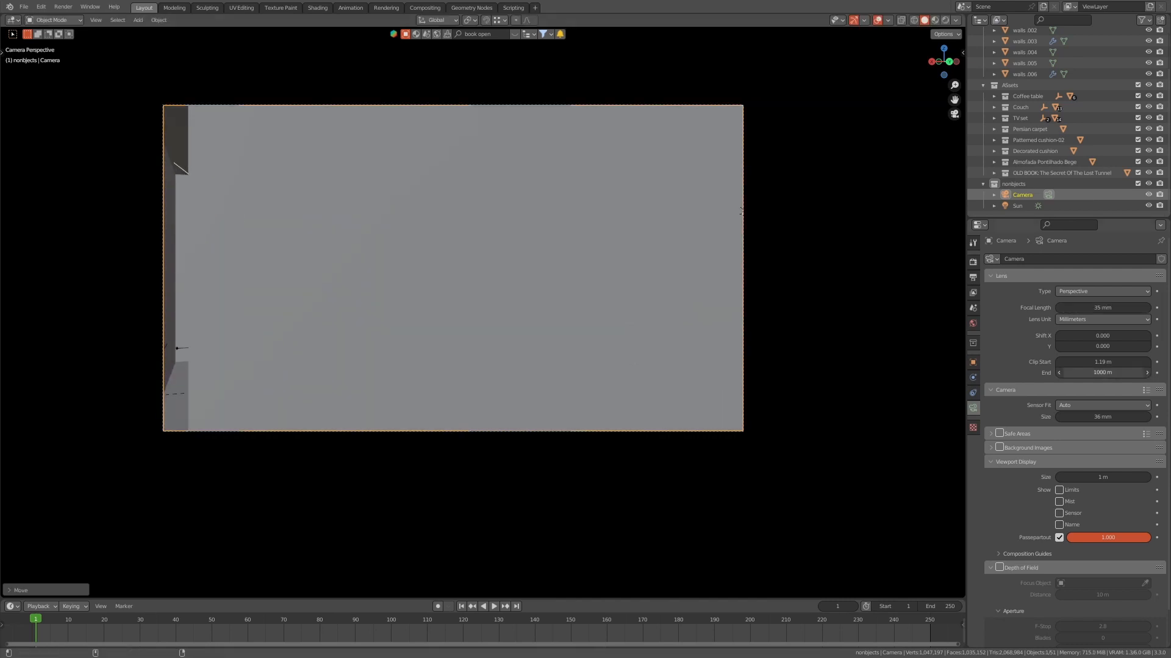
pyautogui.moveTo(1102, 361); pyautogui.dragTo(1135, 362)
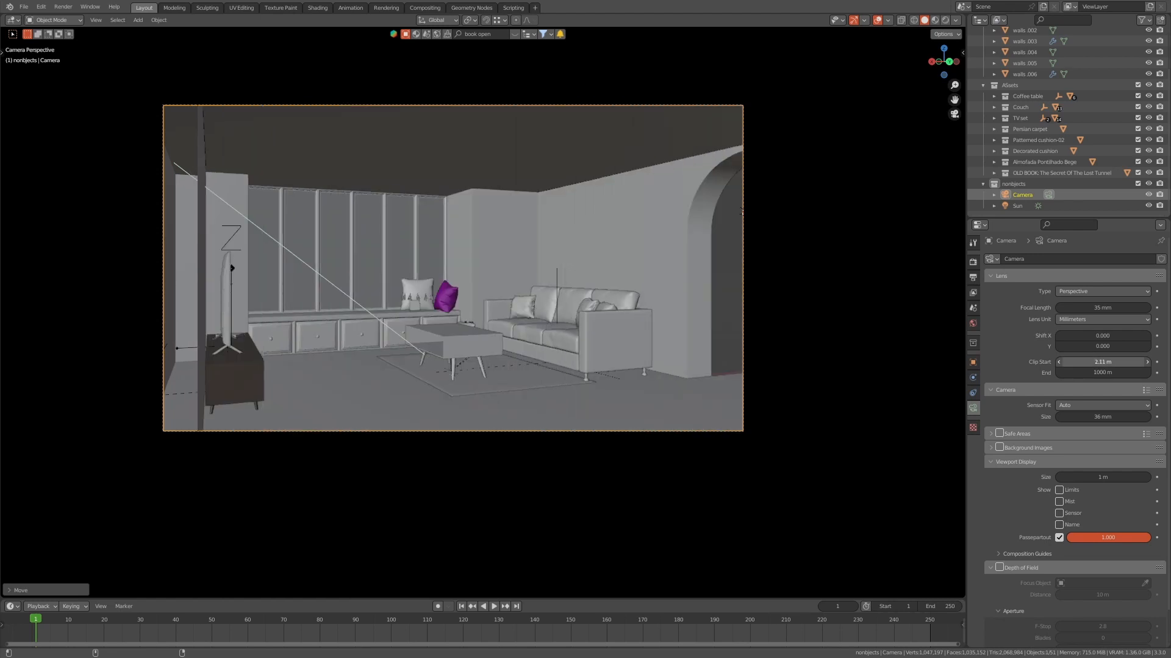
# - Undo the clip start change and the camera move, and set the focal length back to 25 mm
pyautogui.hotkey('ctrl', 'z')
pyautogui.hotkey('ctrl', 'z')
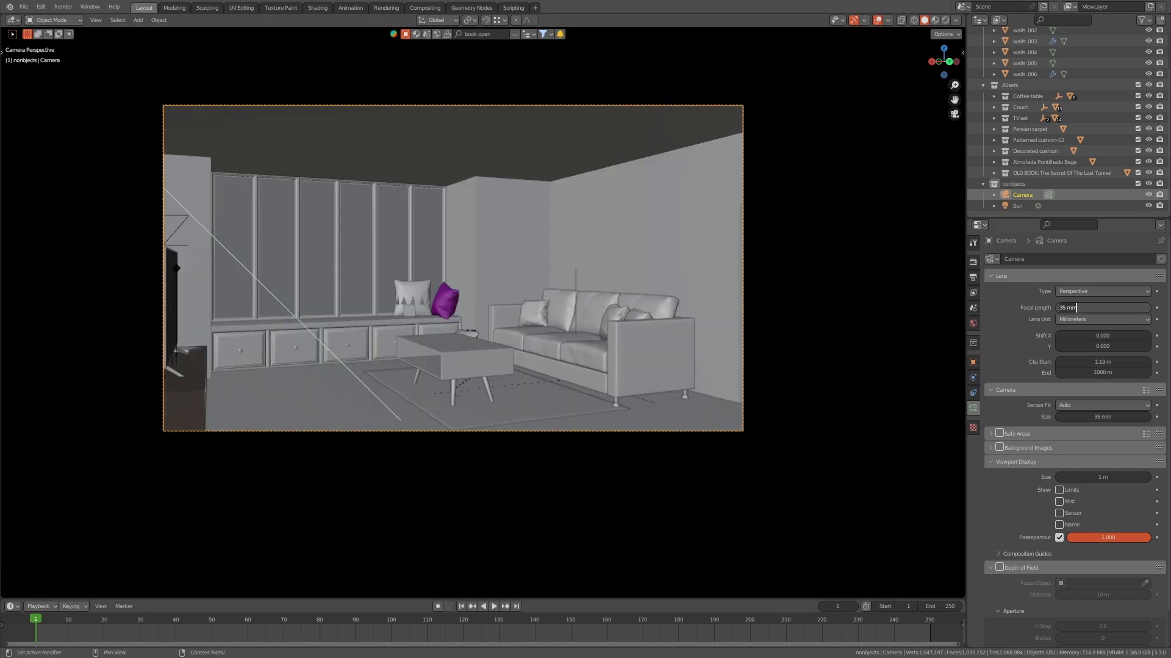
pyautogui.write('25')
pyautogui.press('Return')
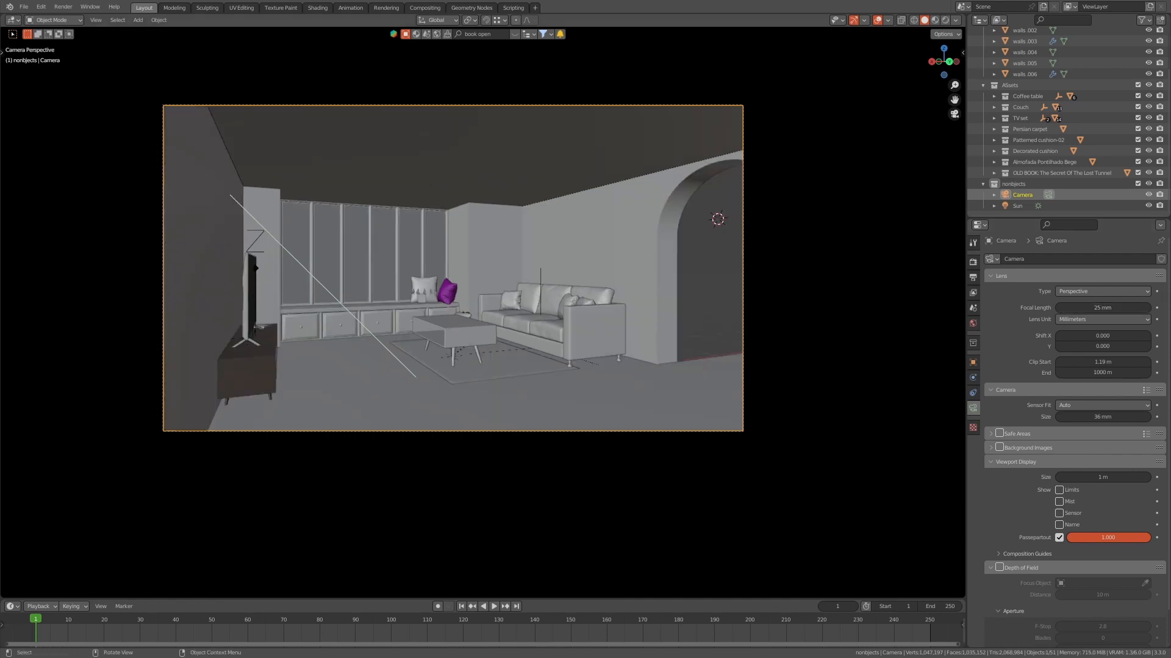
# - Shift the camera slightly along its local Z axis and about -0.38 m along the global X axis
pyautogui.press('g')
pyautogui.press('z')
pyautogui.press('z')
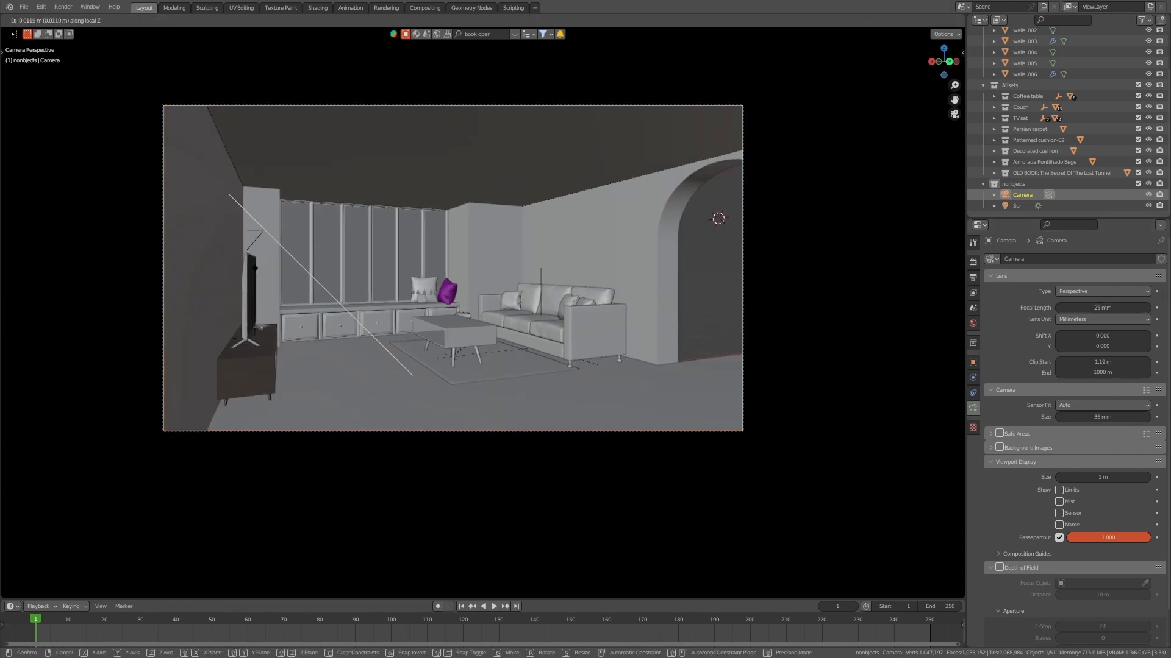
pyautogui.press('Return')
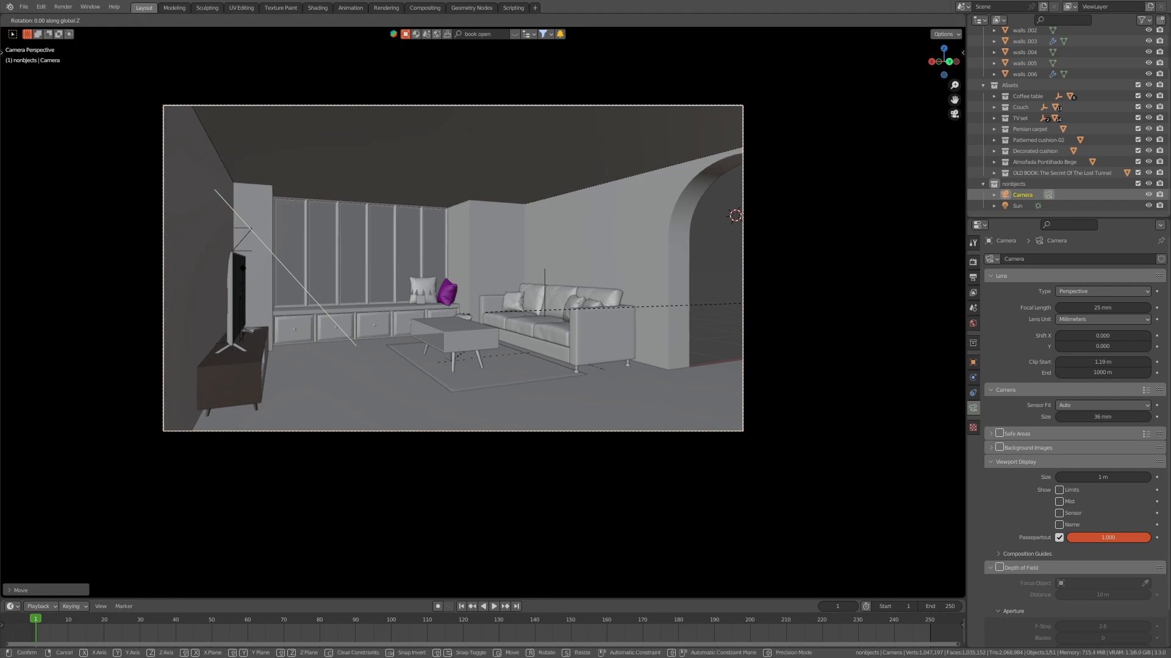
pyautogui.press('g')
pyautogui.press('x')
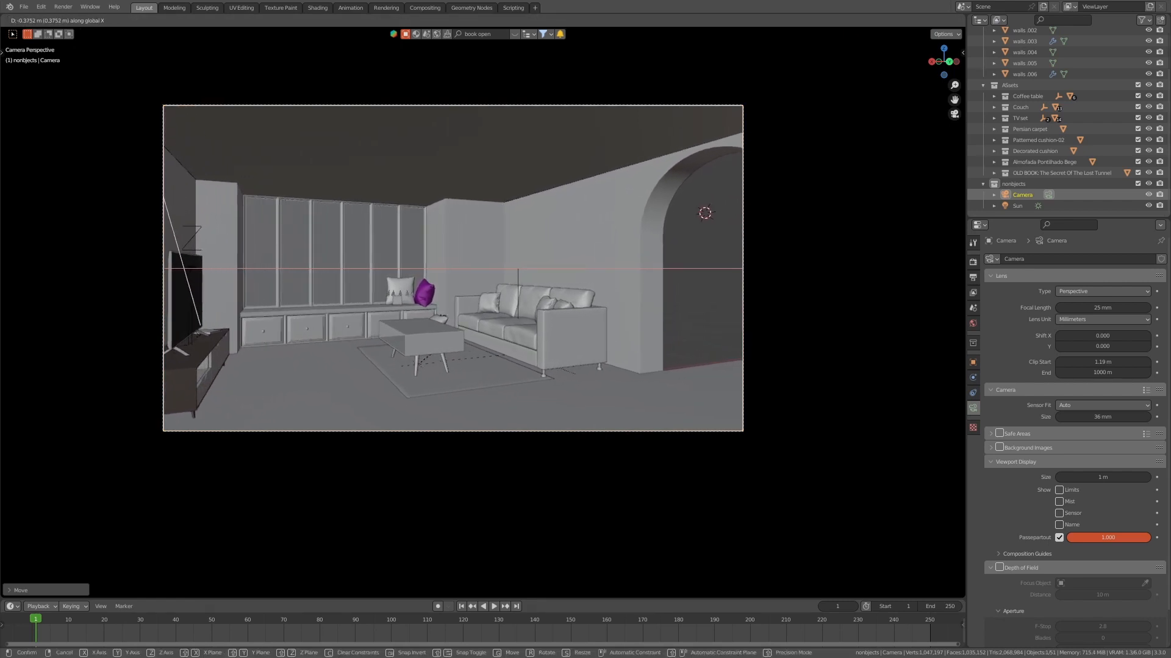
pyautogui.press('Return')
# - Rotate the camera about 3° around the global Z axis to recentre the living room
pyautogui.press('r')
pyautogui.press('z')
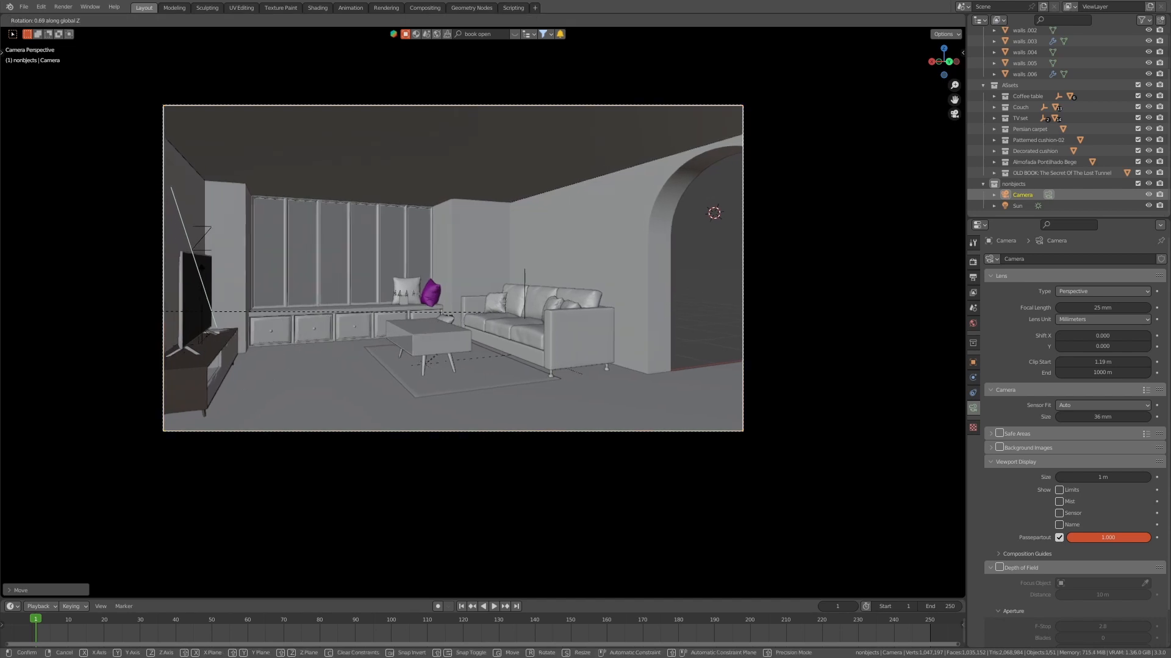
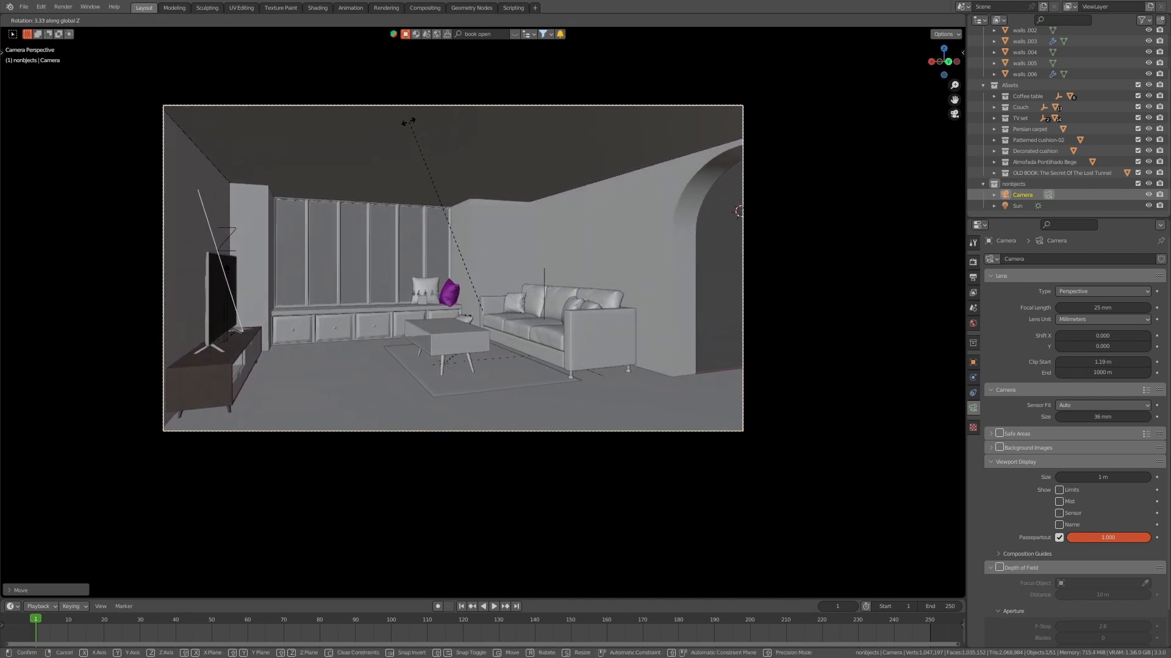
pyautogui.click(394, 122)
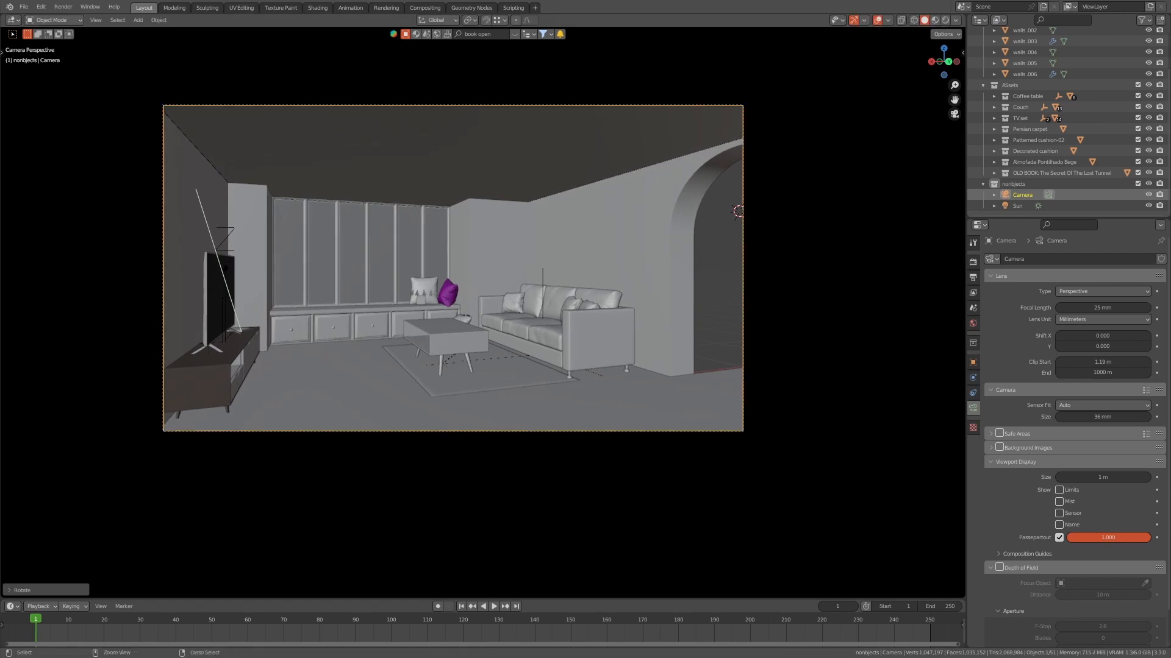
# - Switch to File Explorer, open the Apartment render and examine its framing of the living room, side doorway and foreground
pyautogui.scroll(-4, 390, 317)
pyautogui.moveTo(481, 311); pyautogui.dragTo(329, 341, button='middle')
pyautogui.scroll(3, 329, 341)
pyautogui.hotkey('alt', 'Tab')
pyautogui.hotkey('alt', 'Tab')
pyautogui.hotkey('alt', 'Tab')
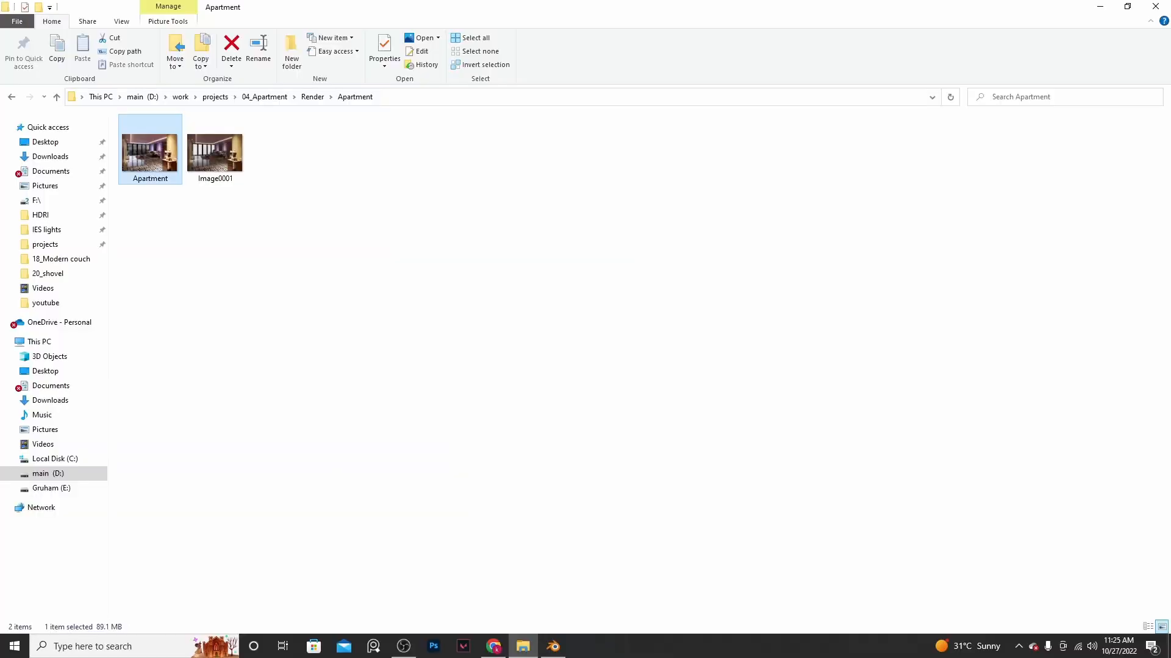
pyautogui.press('Return')
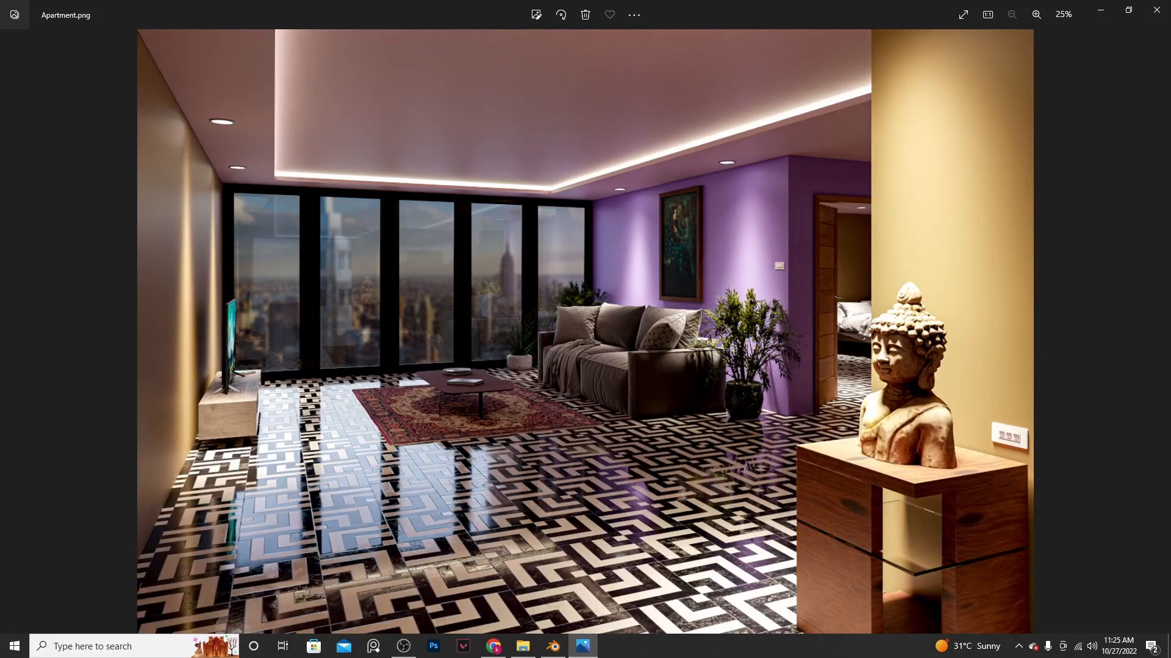
pyautogui.scroll(3, 733, 373)
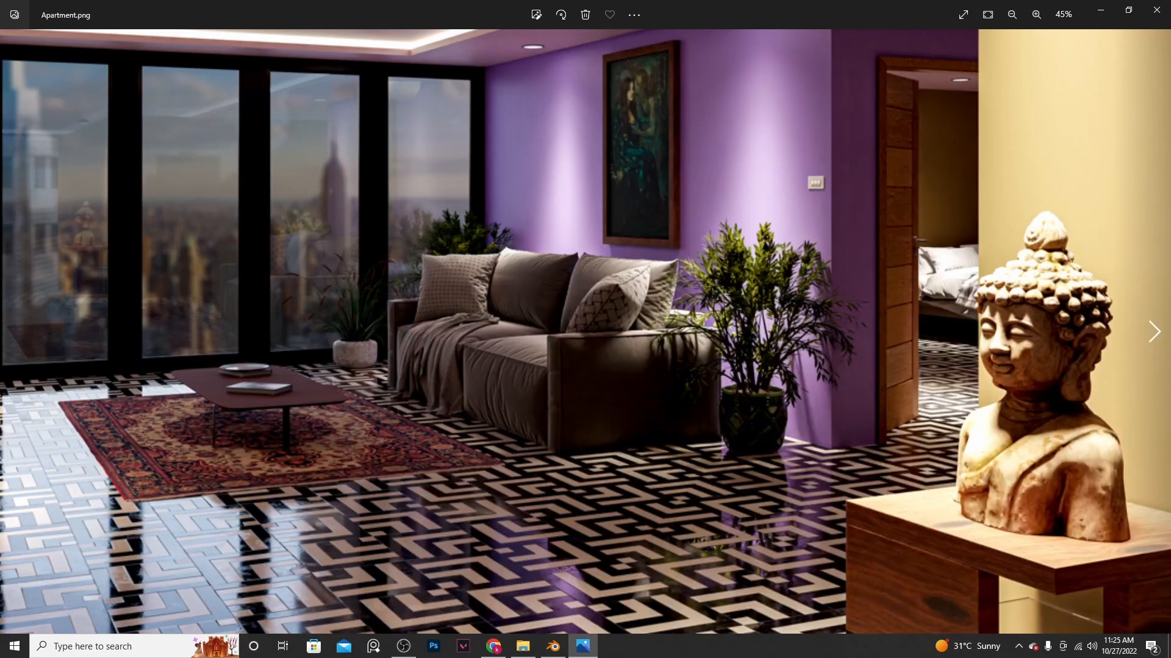
pyautogui.scroll(-3, 733, 373)
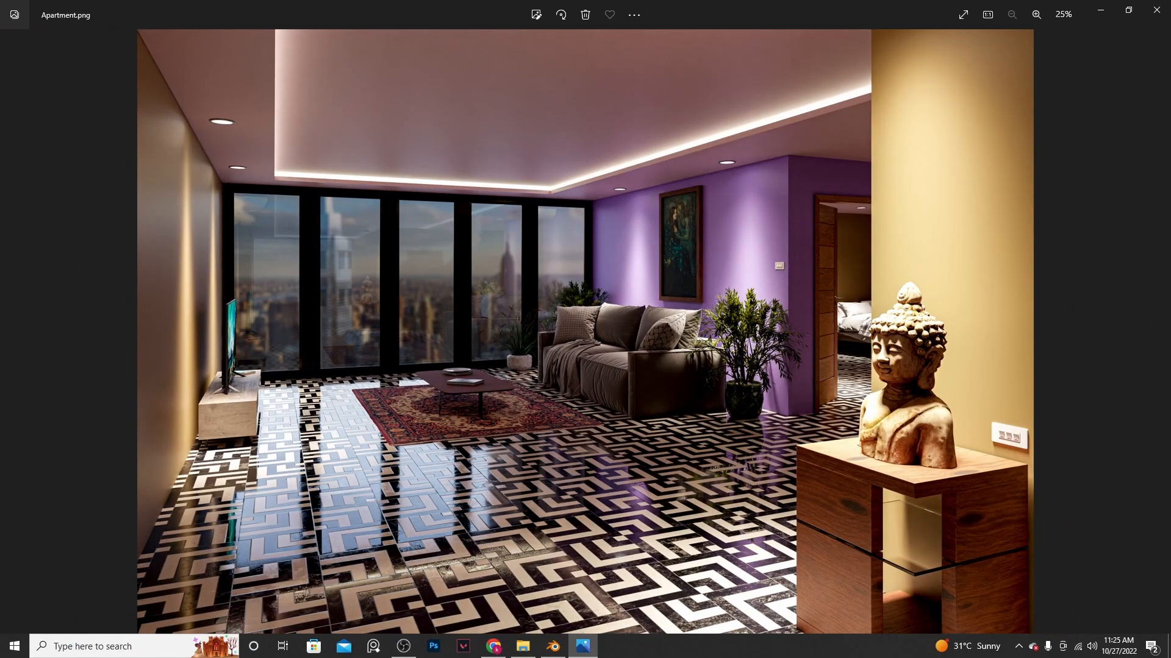
pyautogui.scroll(3, 750, 415)
pyautogui.scroll(-3, 750, 415)
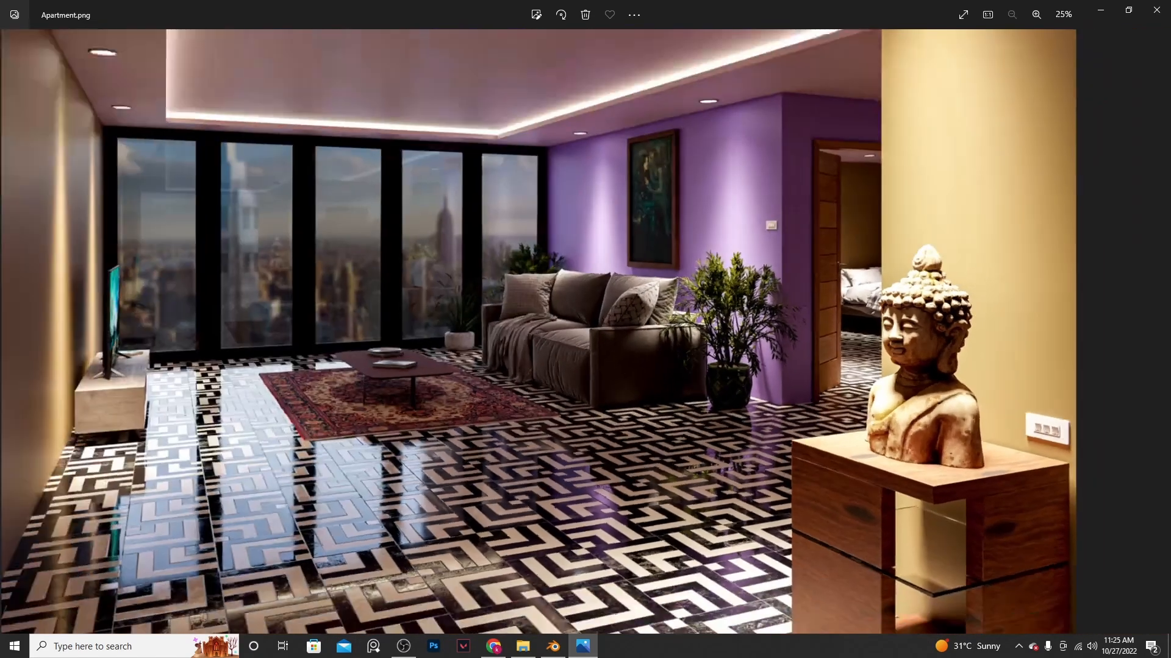
pyautogui.click(1156, 9)
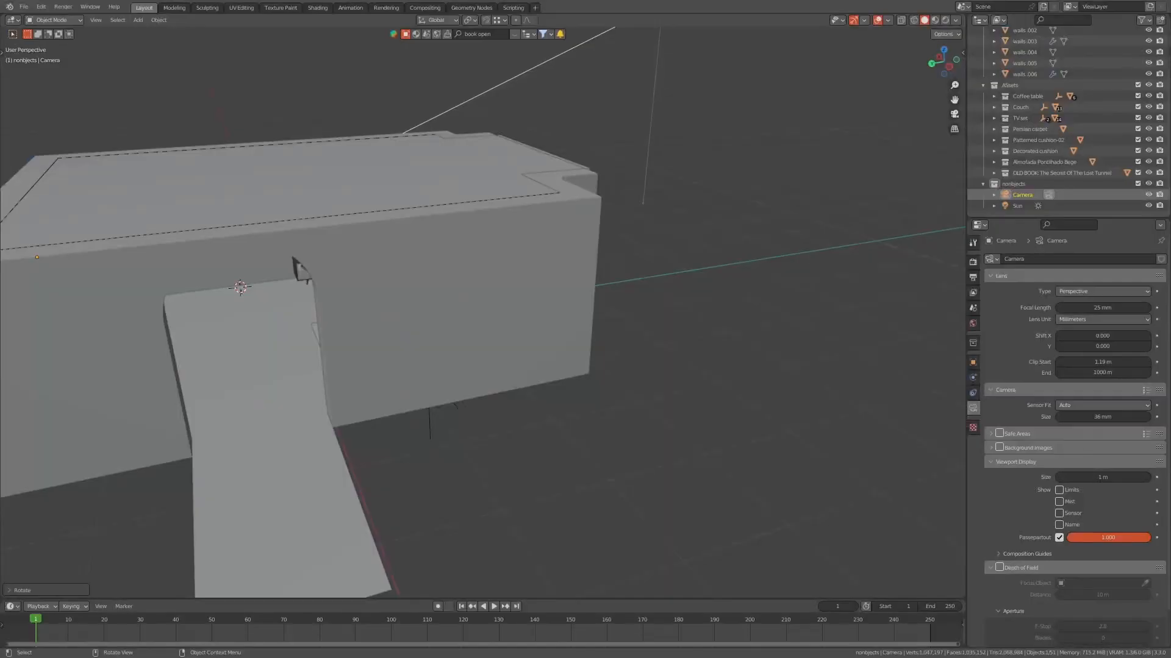
# - Duplicate the long edge of the floor strip beyond the arch in place and separate it into its own object
pyautogui.scroll(5, 295, 261)
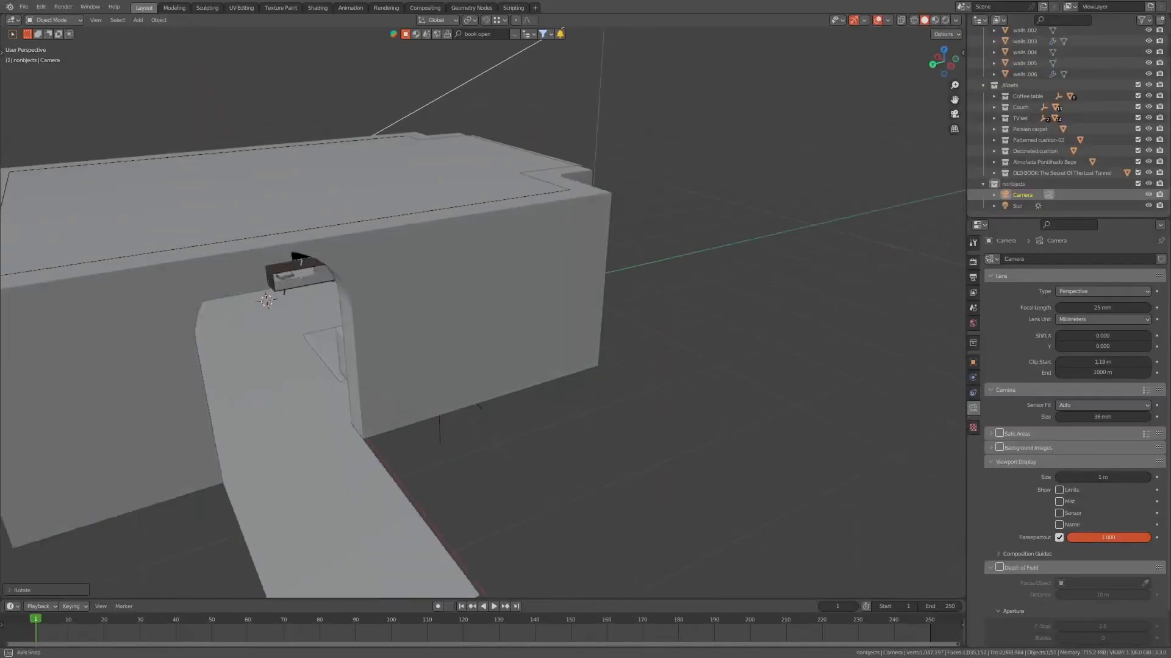
pyautogui.keyDown('shift'); pyautogui.moveTo(527, 311); pyautogui.dragTo(283, 162, button='middle'); pyautogui.keyUp('shift')
pyautogui.click(292, 475)
pyautogui.press('Tab')
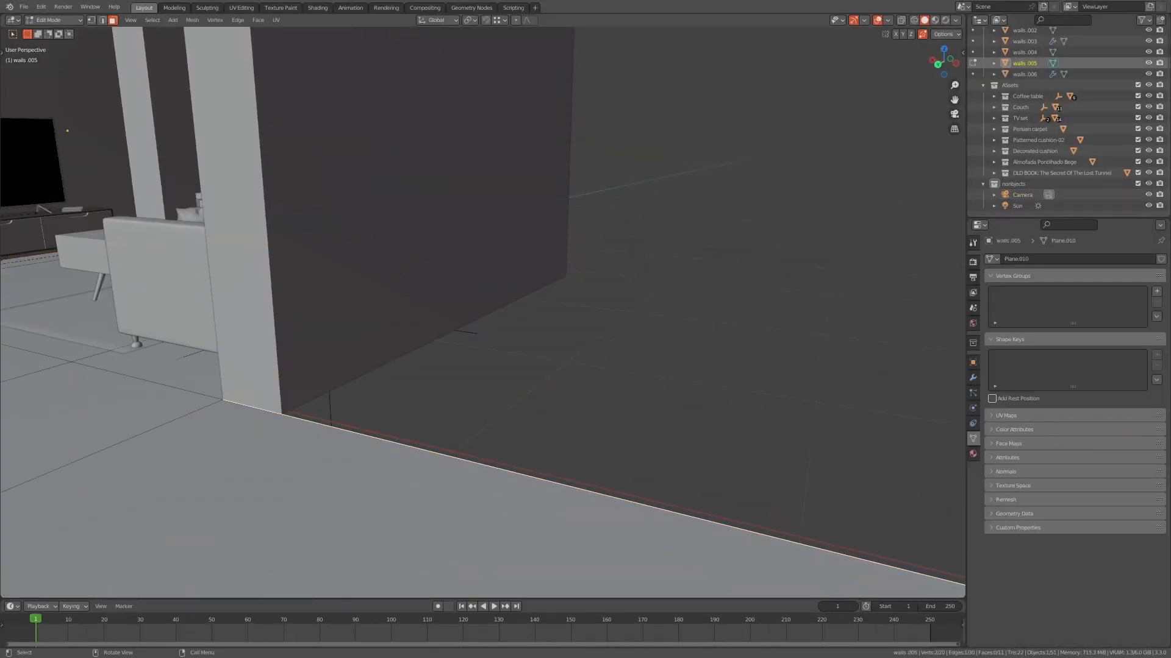
pyautogui.scroll(-6, 483, 312)
pyautogui.keyDown('shift'); pyautogui.moveTo(482, 313); pyautogui.dragTo(437, 354, button='middle'); pyautogui.keyUp('shift')
pyautogui.rightClick(609, 371)
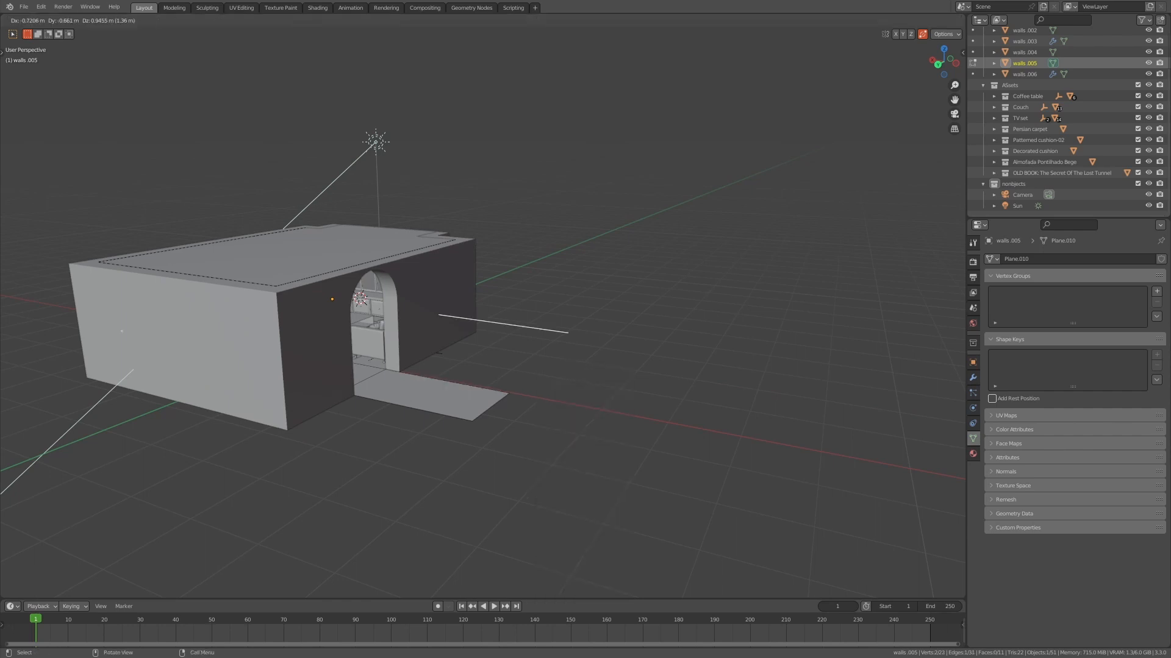
pyautogui.press('p')
pyautogui.click(616, 238)
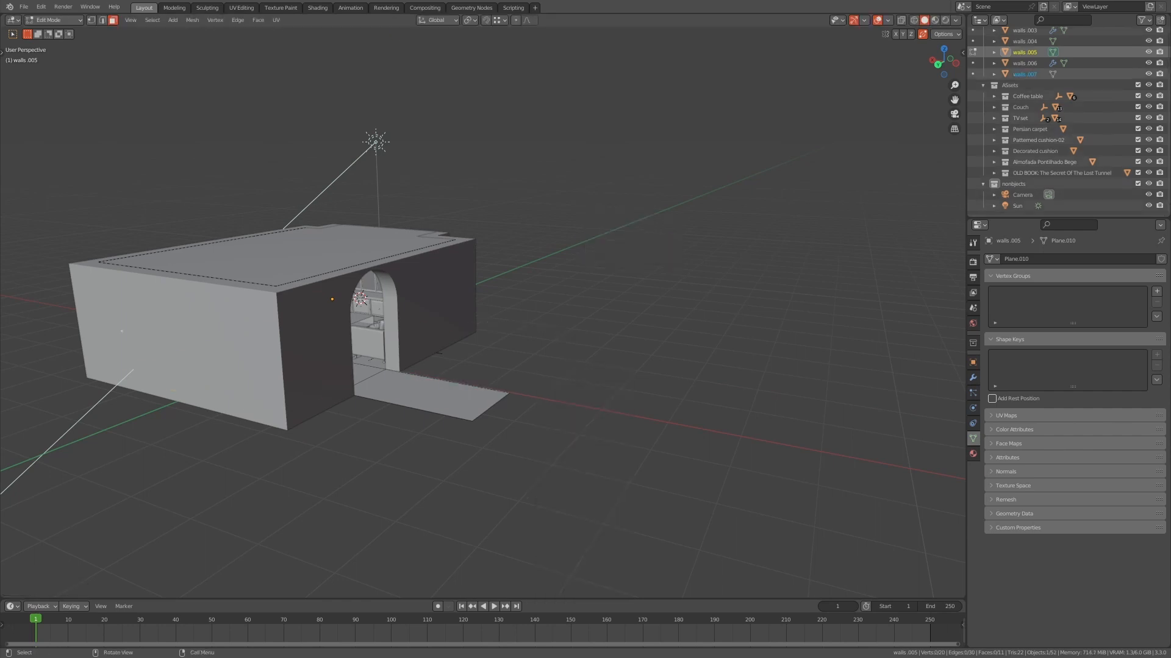
pyautogui.press('Tab')
# - Select only the separated edge object beside the floor strip and open its mesh for editing
pyautogui.press('a')
pyautogui.scroll(4, 482, 311)
pyautogui.hotkey('alt', 'a')
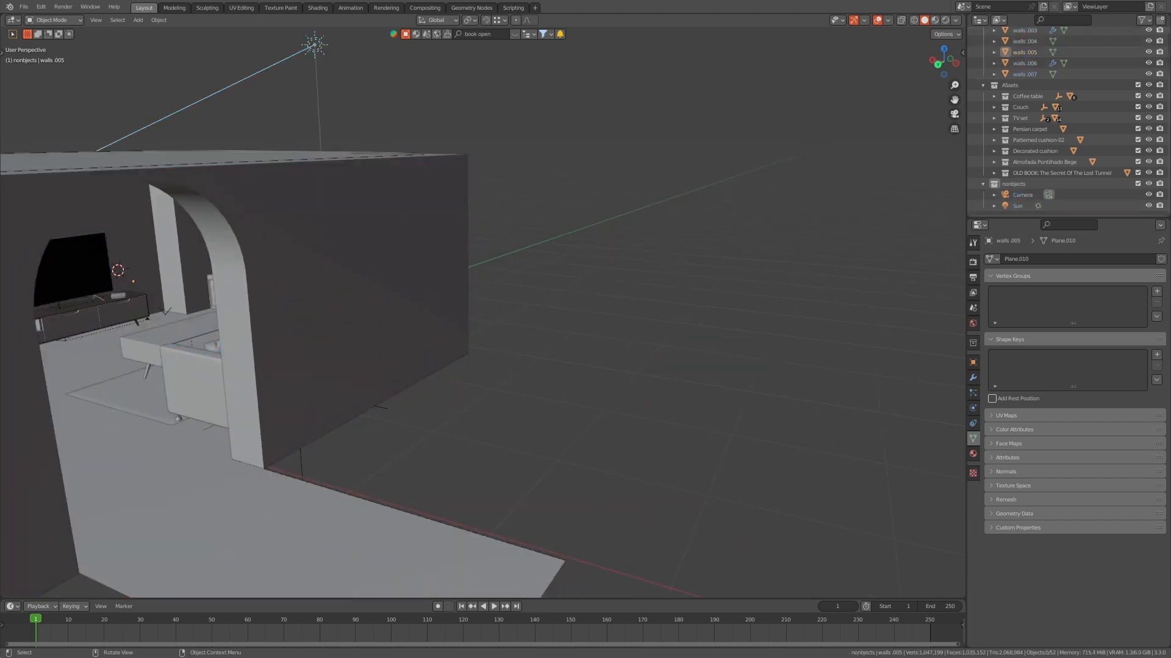
pyautogui.click(317, 524)
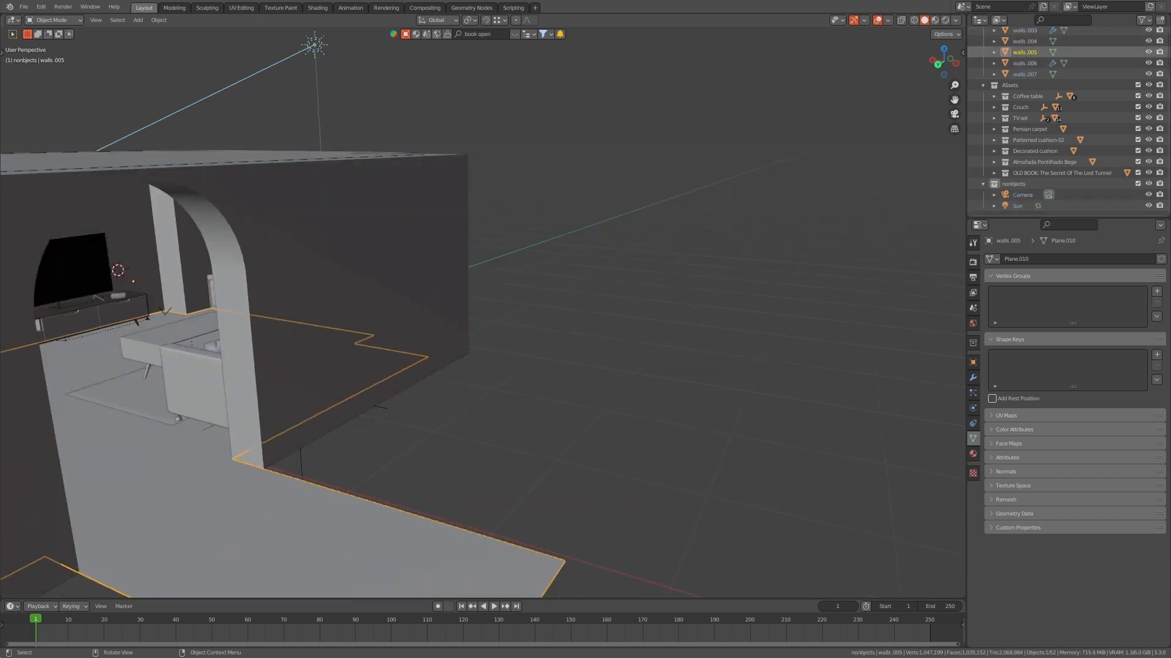
pyautogui.click(414, 515)
pyautogui.moveTo(415, 515)
pyautogui.mouseDown(button='middle')
pyautogui.moveTo(287, 549)
pyautogui.moveTo(402, 531)
pyautogui.mouseUp(button='middle')
pyautogui.press('Tab')
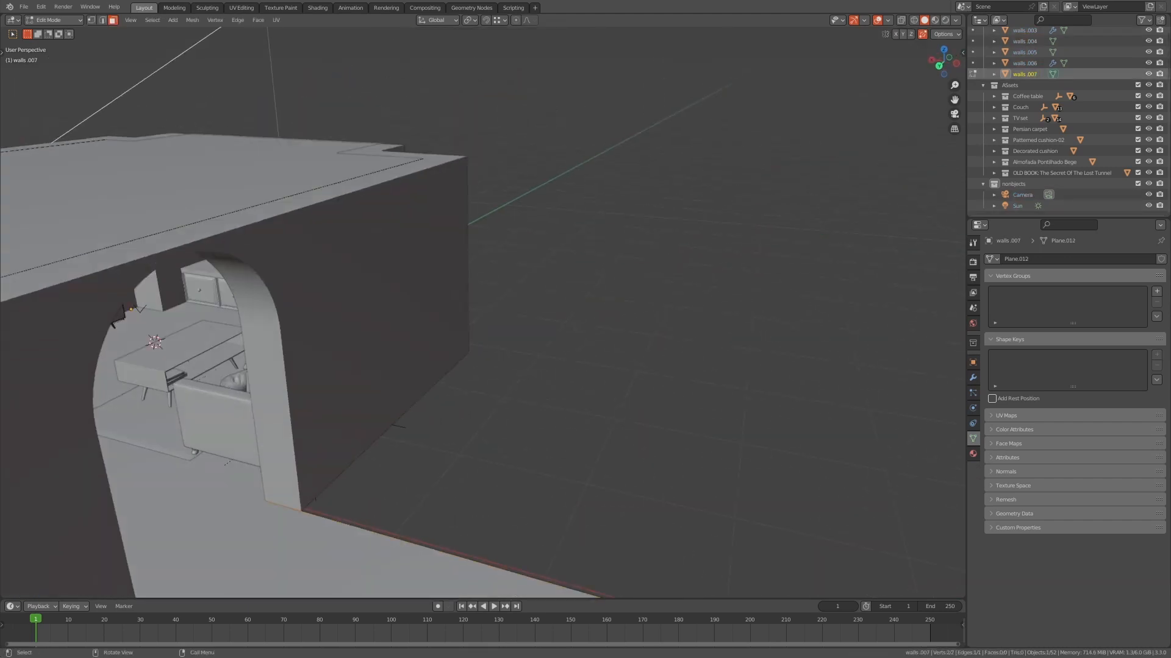
pyautogui.scroll(-8, 481, 311)
pyautogui.press('e')
pyautogui.press('z')
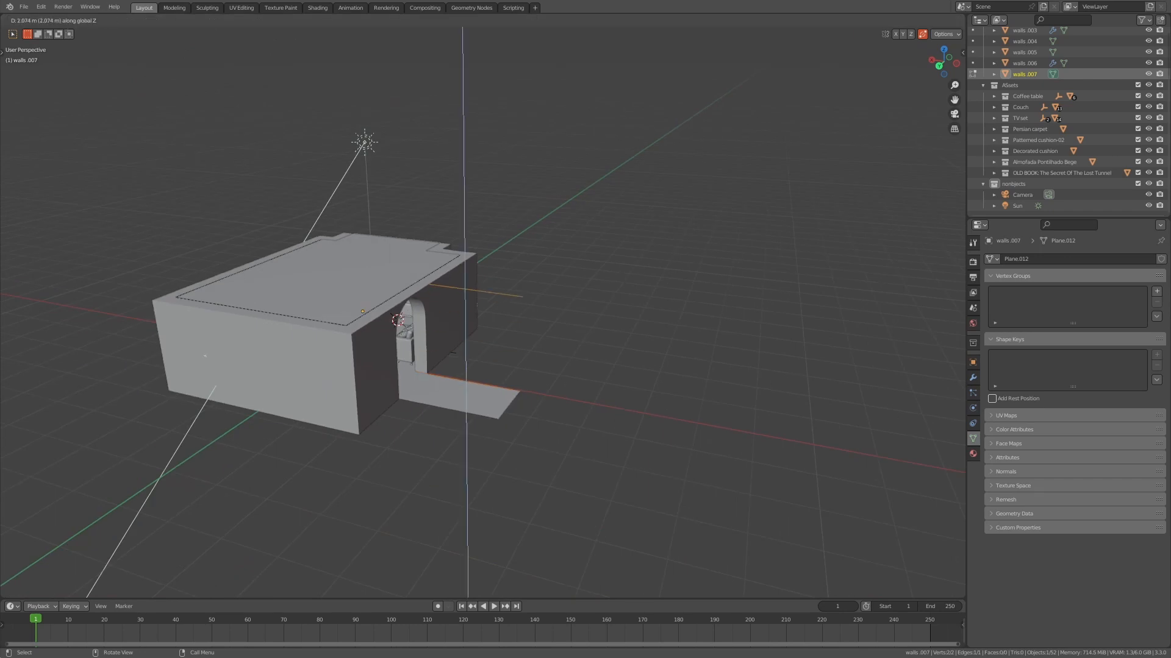
pyautogui.press('Escape')
# - Move the edge's inner vertex along the global X axis, snapping it to the outer corner of the arch jamb
pyautogui.scroll(5, 481, 308)
pyautogui.moveTo(310, 446); pyautogui.dragTo(323, 469)
pyautogui.scroll(5, 323, 469)
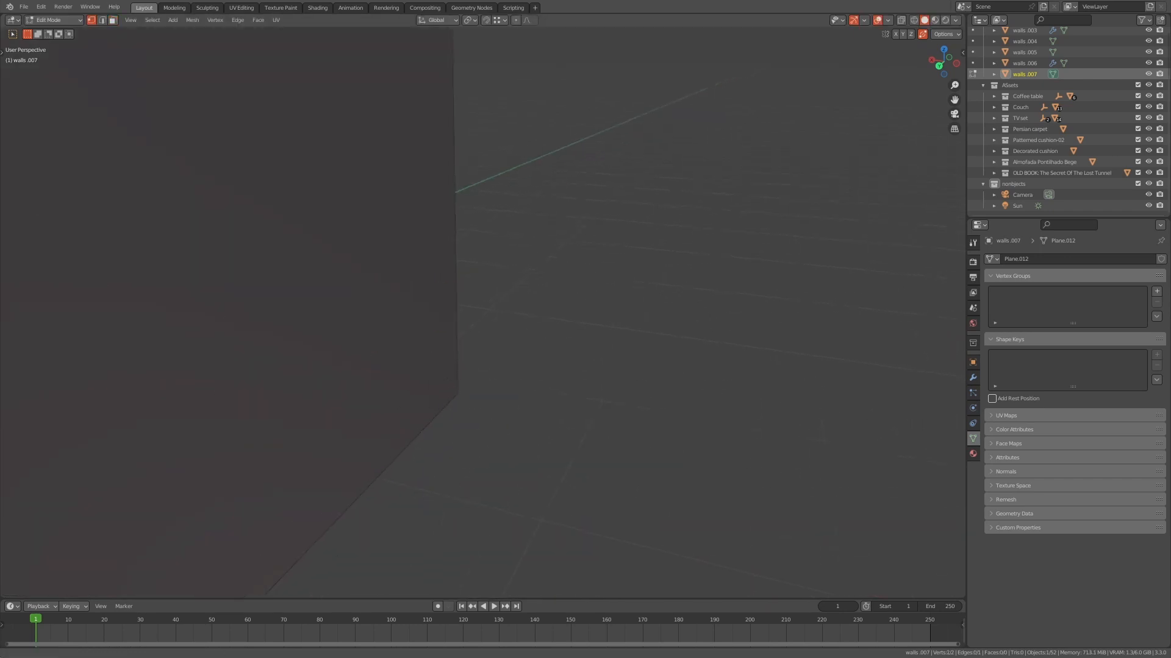
pyautogui.keyDown('shift'); pyautogui.moveTo(323, 468); pyautogui.dragTo(470, 323, button='middle'); pyautogui.keyUp('shift')
pyautogui.scroll(-3, 469, 323)
pyautogui.press('g')
pyautogui.press('y')
pyautogui.press('x')
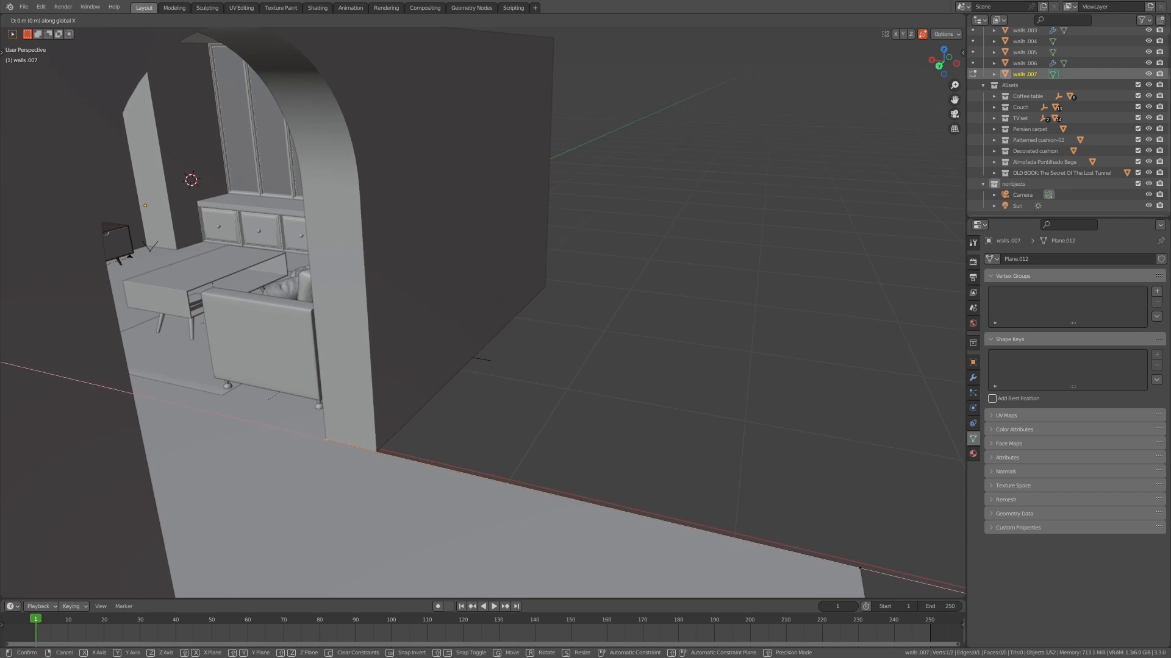
pyautogui.keyDown('ctrl'); pyautogui.click(376, 452); pyautogui.keyUp('ctrl')
# - Extrude the edge about 2.48 m up along Z to form the hallway side wall and check it through the camera
pyautogui.scroll(-3, 483, 312)
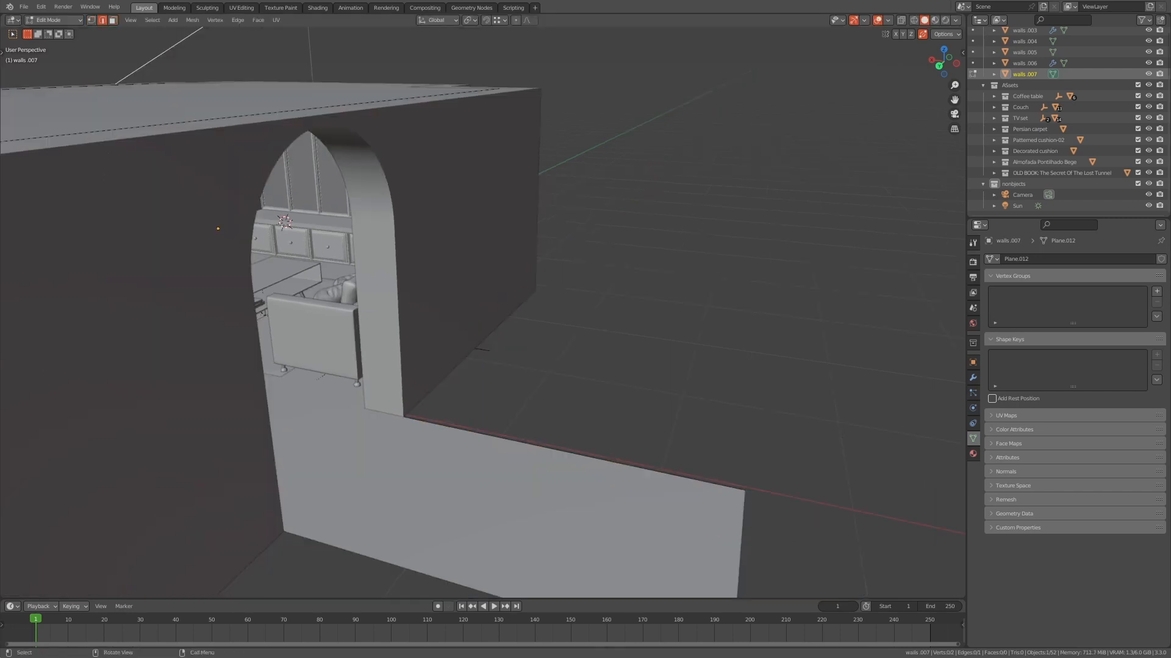
pyautogui.scroll(-3, 482, 312)
pyautogui.press('e')
pyautogui.press('z')
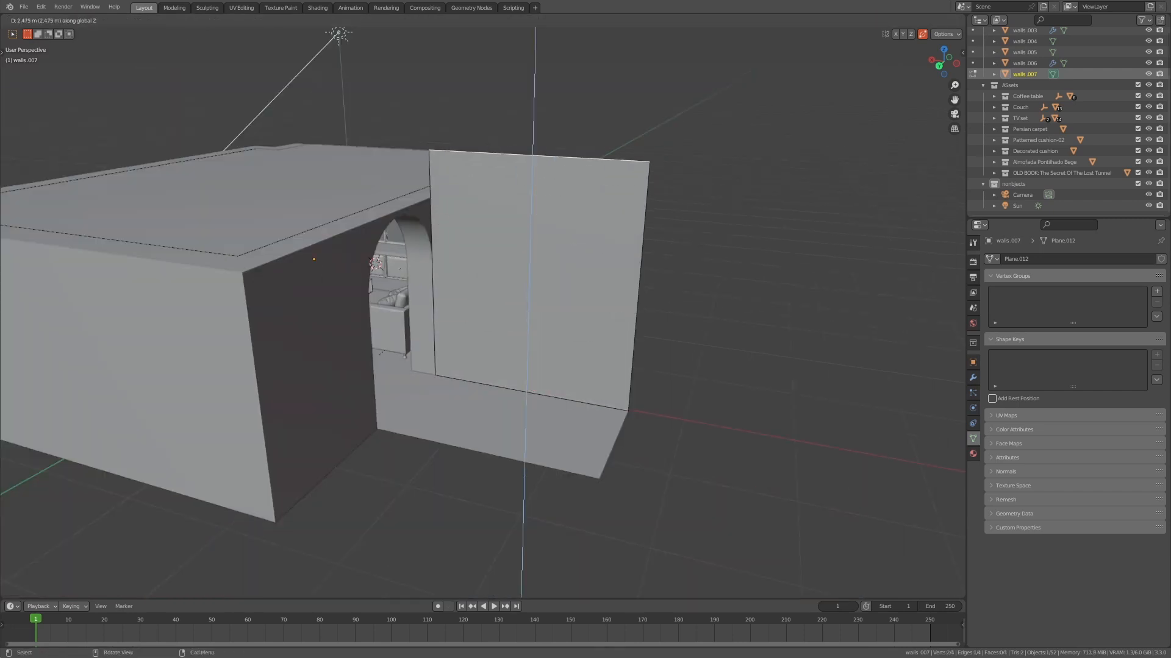
pyautogui.keyDown('ctrl'); pyautogui.click(522, 161); pyautogui.keyUp('ctrl')
pyautogui.press('Tab')
pyautogui.press('KP_0')
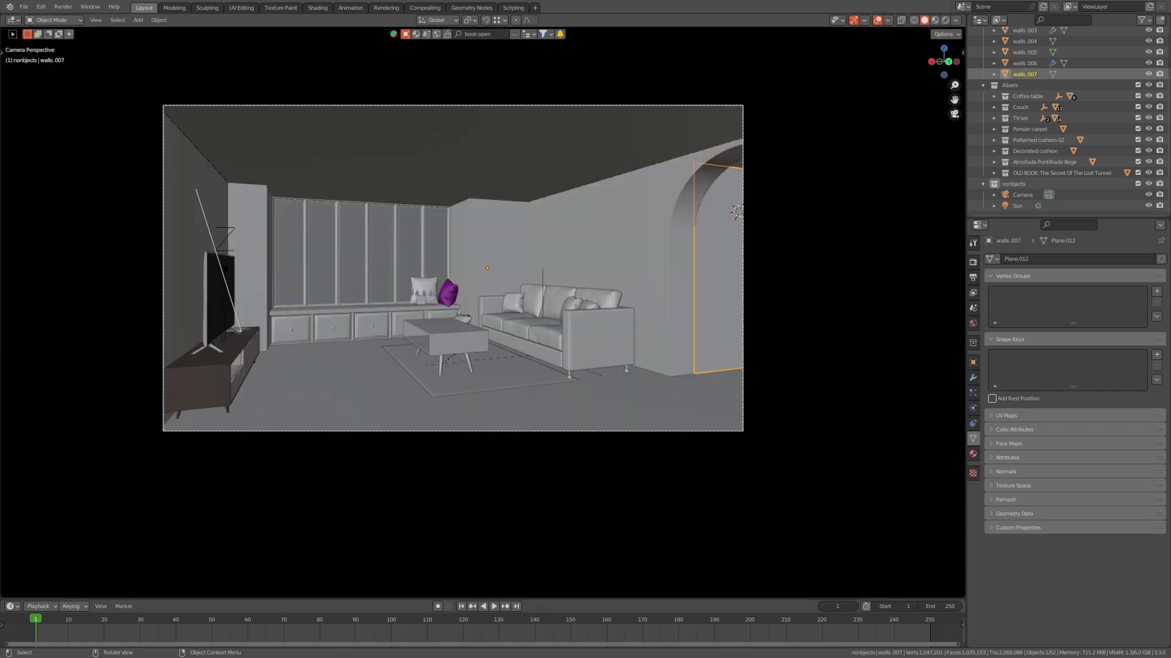
# - Extrude the side wall's top and outer edges along Y to the floor strip's opposite corner, forming the hallway ceiling and end wall
pyautogui.moveTo(522, 161); pyautogui.dragTo(494, 161, button='middle')
pyautogui.press('Tab')
pyautogui.scroll(-5, 483, 312)
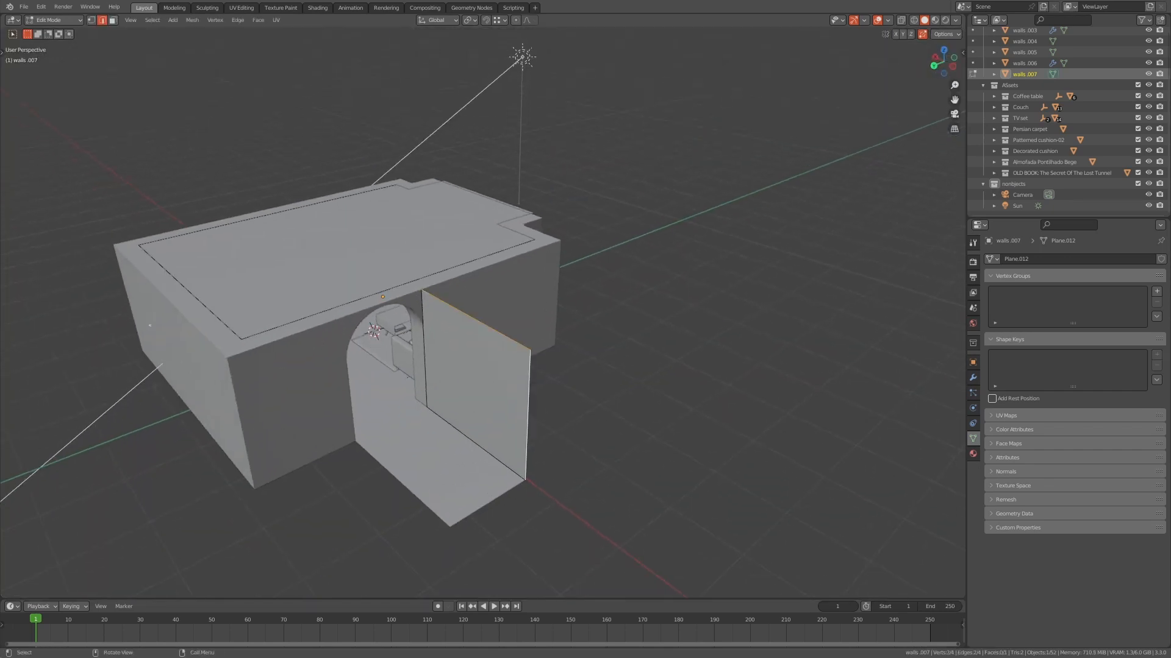
pyautogui.press('e')
pyautogui.press('x')
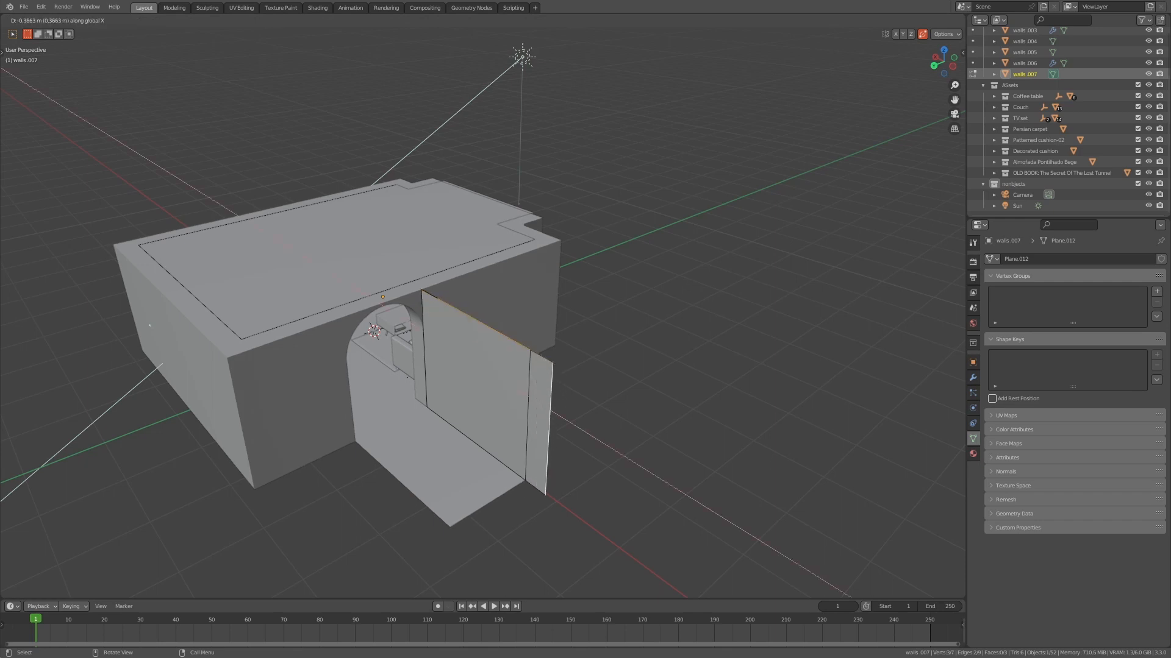
pyautogui.press('y')
pyautogui.keyDown('ctrl'); pyautogui.click(450, 525); pyautogui.keyUp('ctrl')
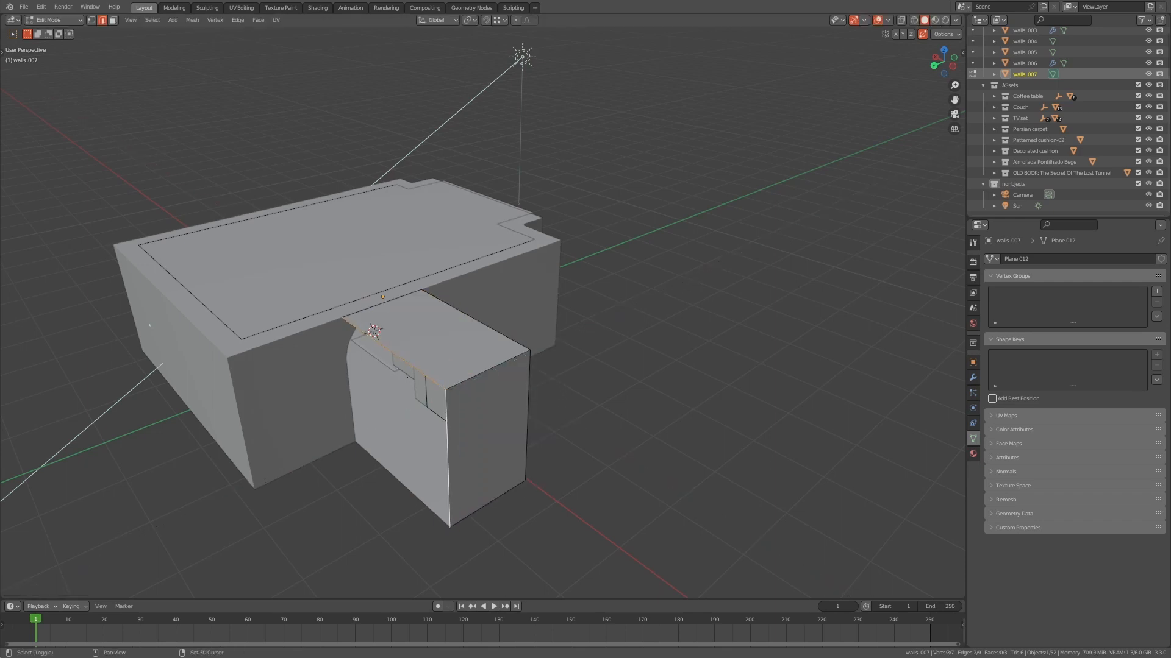
# - Extrude the hallway ceiling's open edge down along Z to the floor strip's outer corner, and show only the collection with the walls
pyautogui.moveTo(150, 325); pyautogui.dragTo(188, 316, button='middle')
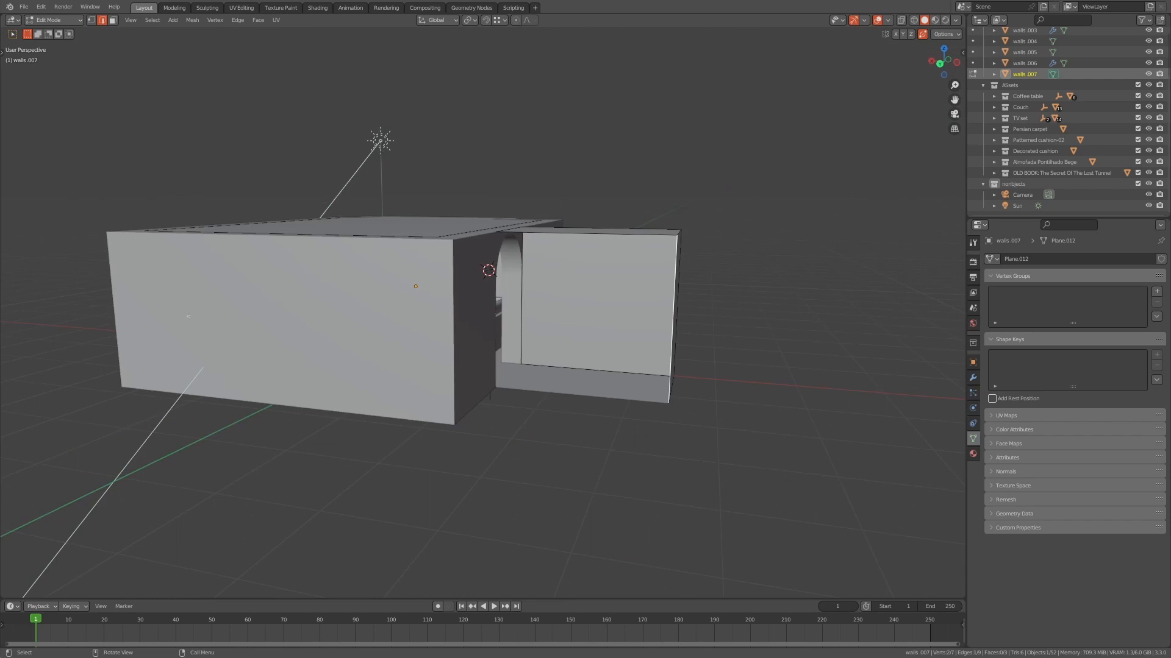
pyautogui.press('e')
pyautogui.press('z')
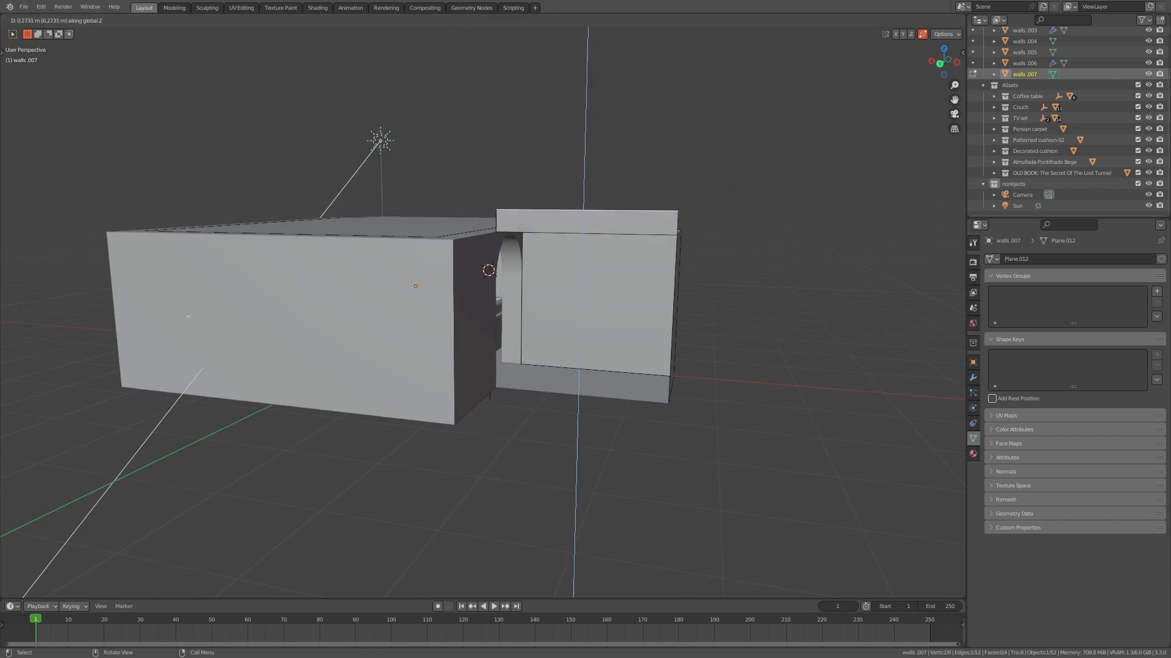
pyautogui.keyDown('ctrl'); pyautogui.click(669, 403); pyautogui.keyUp('ctrl')
pyautogui.press('Tab')
pyautogui.press('1')
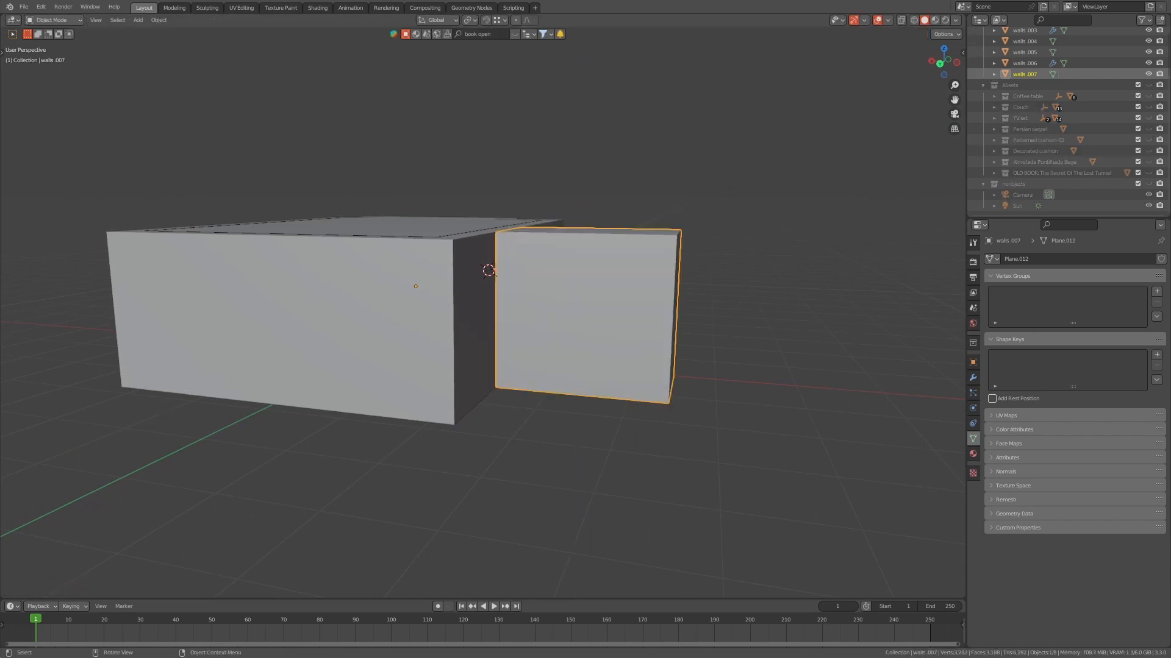
pyautogui.moveTo(482, 292); pyautogui.dragTo(503, 350, button='middle')
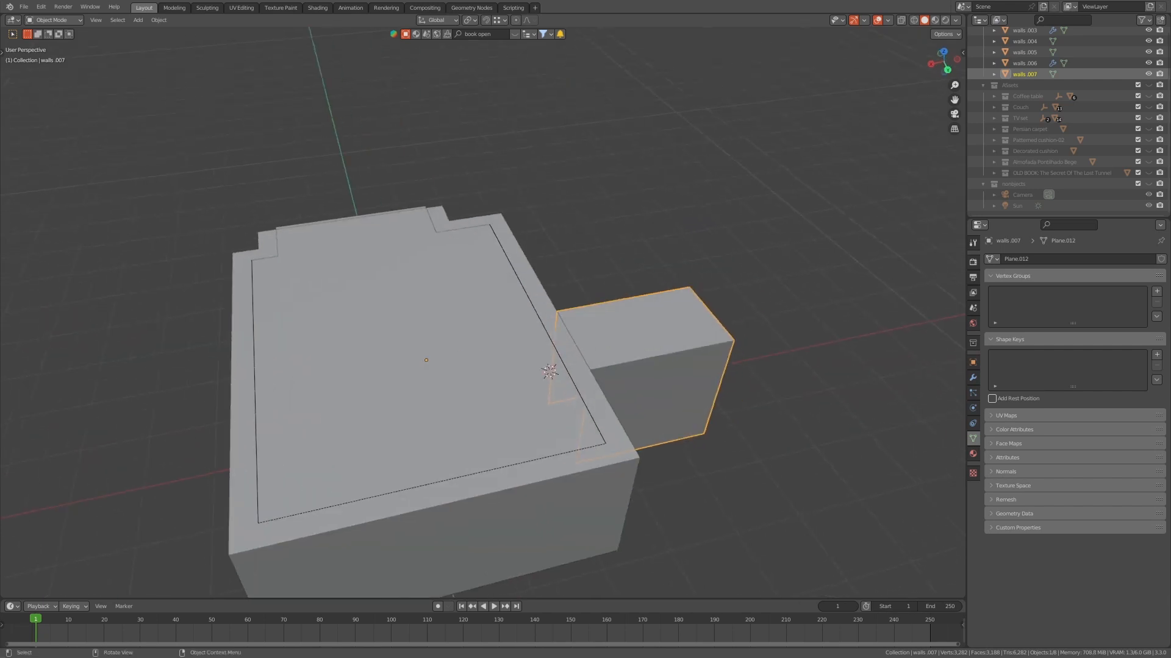
# - Set the hallway shell's origin to its geometry and try a Solidify modifier on it
pyautogui.press('q')
pyautogui.press('Return')
pyautogui.press('q')
pyautogui.click(669, 328)
pyautogui.click(973, 378)
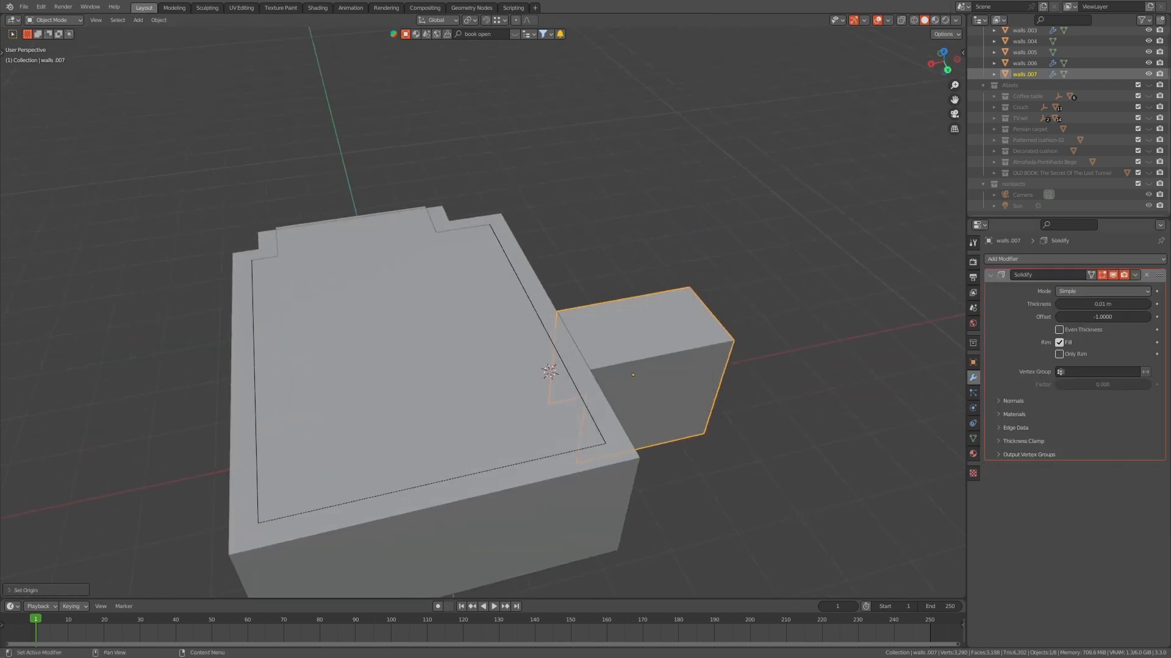
pyautogui.hotkey('ctrl', 'a')
# - Rename the hallway shell as extension and check it through the camera
pyautogui.press('F2')
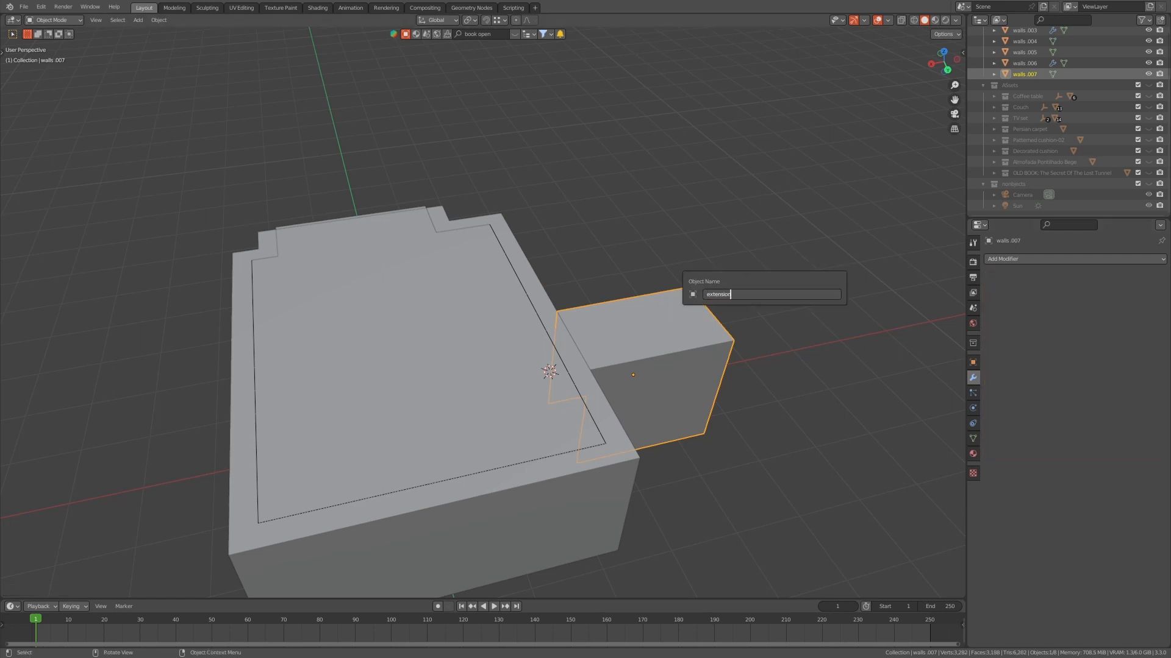
pyautogui.press('Return')
pyautogui.press('KP_0')
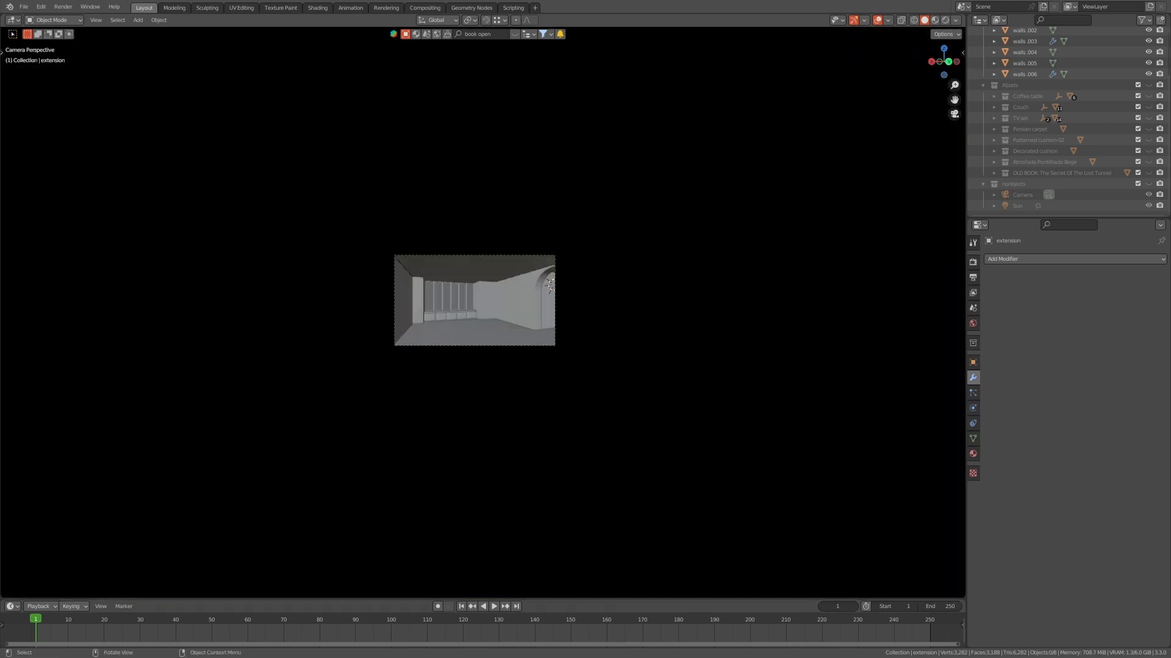
pyautogui.scroll(5, 482, 313)
pyautogui.keyDown('shift'); pyautogui.moveTo(483, 312); pyautogui.dragTo(159, 387, button='middle'); pyautogui.keyUp('shift')
pyautogui.click(236, 282)
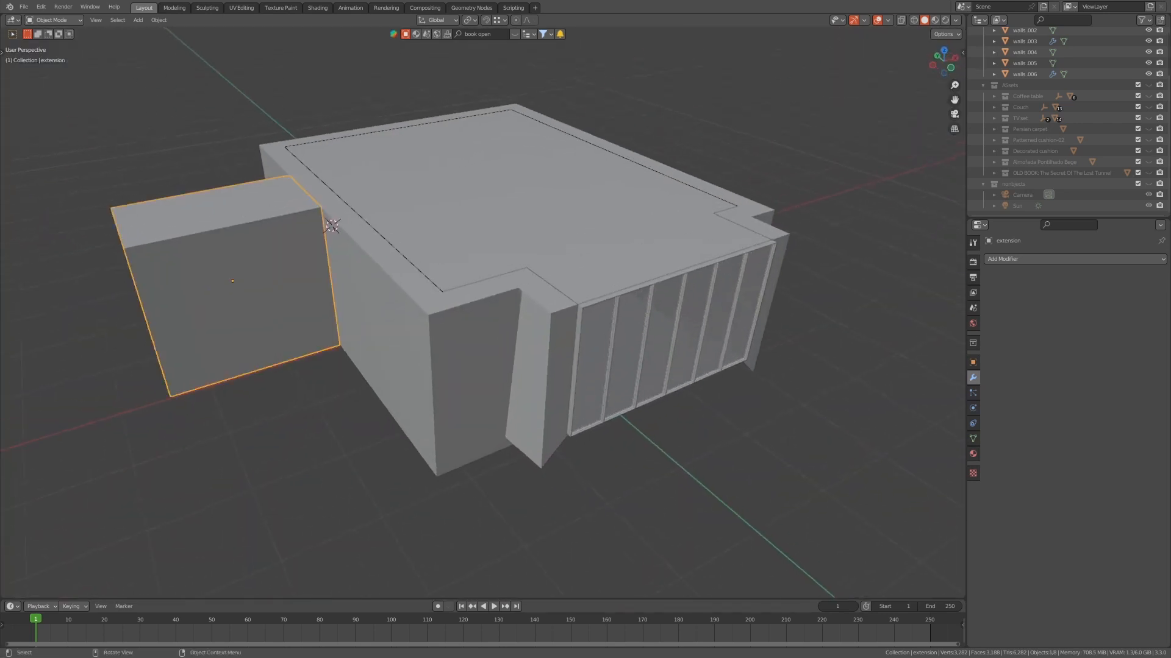
# - Isolate the extension object by hiding all other objects and open its mesh for editing
pyautogui.scroll(3, 236, 282)
pyautogui.press('Tab')
pyautogui.moveTo(235, 282)
pyautogui.keyDown('shift'); pyautogui.mouseDown(button='middle')
pyautogui.moveTo(469, 291)
pyautogui.moveTo(238, 293)
pyautogui.mouseUp(button='middle'); pyautogui.keyUp('shift')
pyautogui.press('Tab')
pyautogui.hotkey('shift', 'h')
pyautogui.press('Tab')
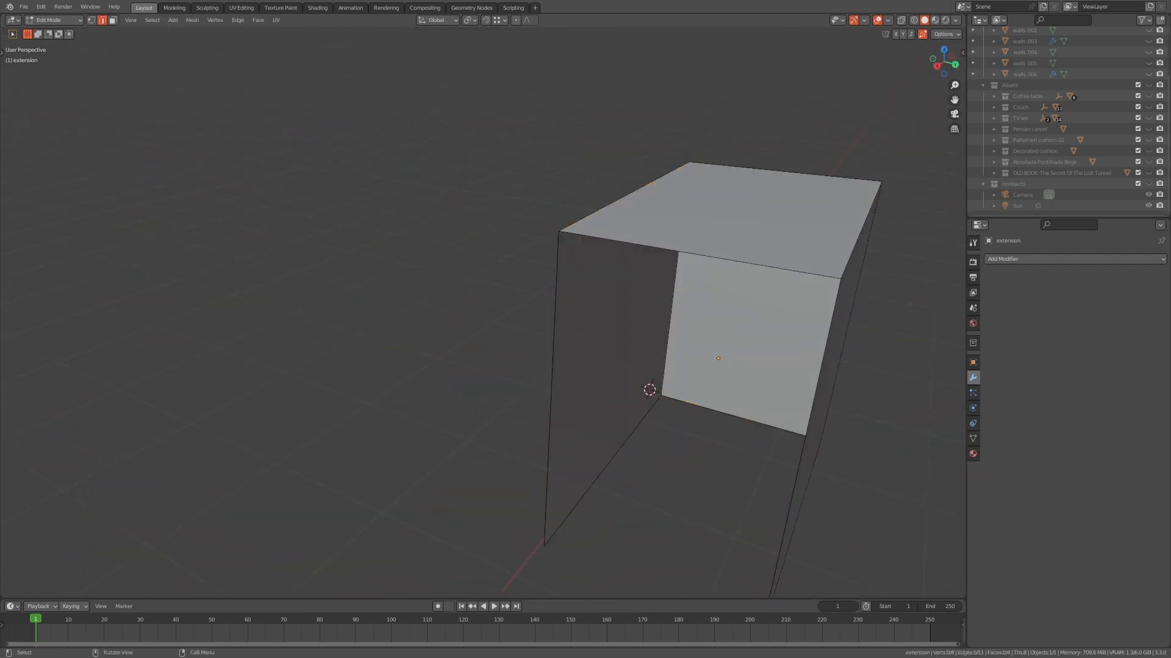
# - Snap the 3D cursor to the middle of the extension side wall's bottom edge and return to Object Mode
pyautogui.hotkey('shift', 's')
pyautogui.click(593, 520)
pyautogui.press('Tab')
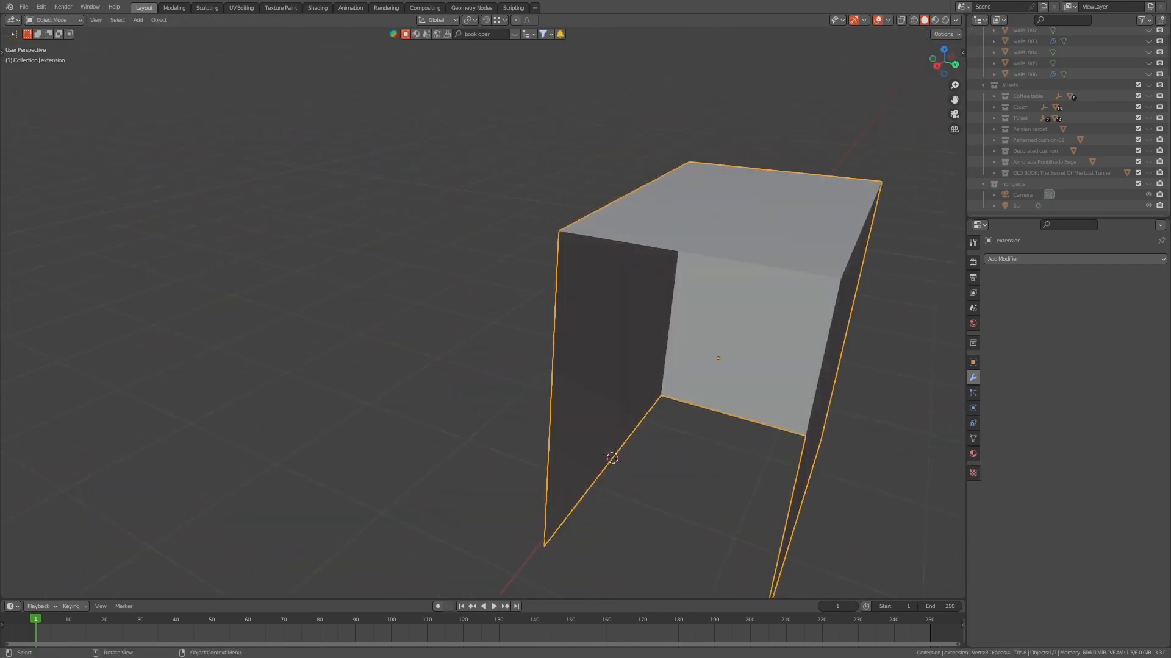
# - Open the BlenderKit asset bar and search the model library for "door"
pyautogui.press(';')
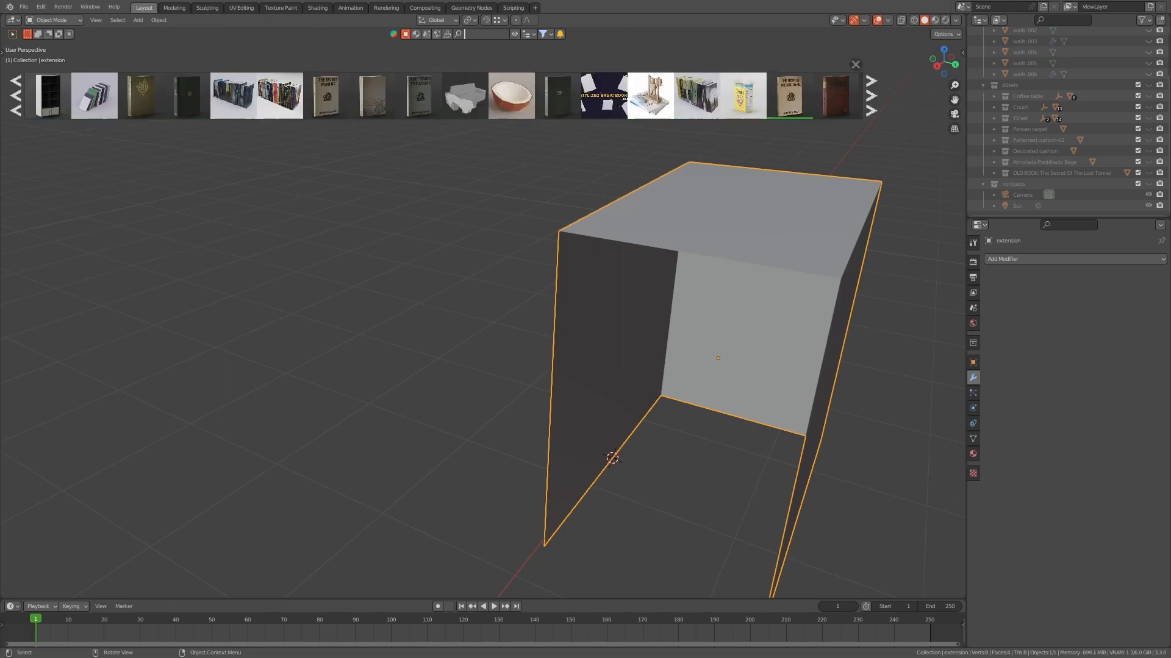
pyautogui.press('Return')
pyautogui.hotkey('alt', 'Tab')
pyautogui.hotkey('alt', 'Tab')
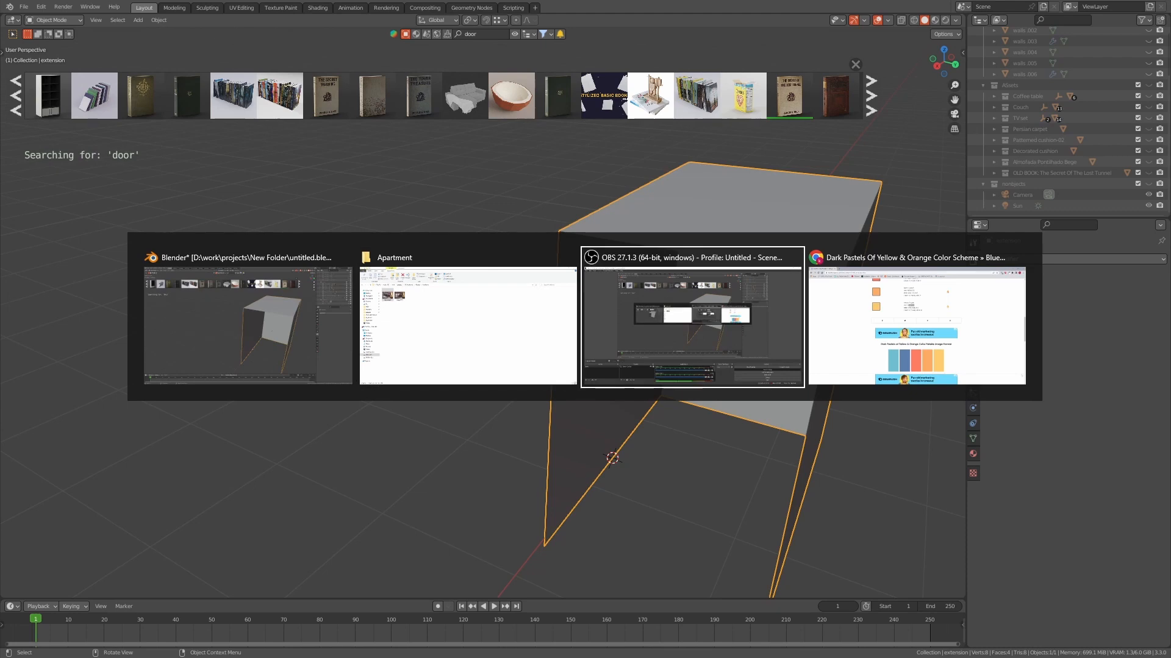
pyautogui.hotkey('alt', 'Tab')
pyautogui.hotkey('alt', 'Tab')
pyautogui.hotkey('alt', 'Tab')
pyautogui.hotkey('alt', 'Tab')
pyautogui.hotkey('alt', 'Tab')
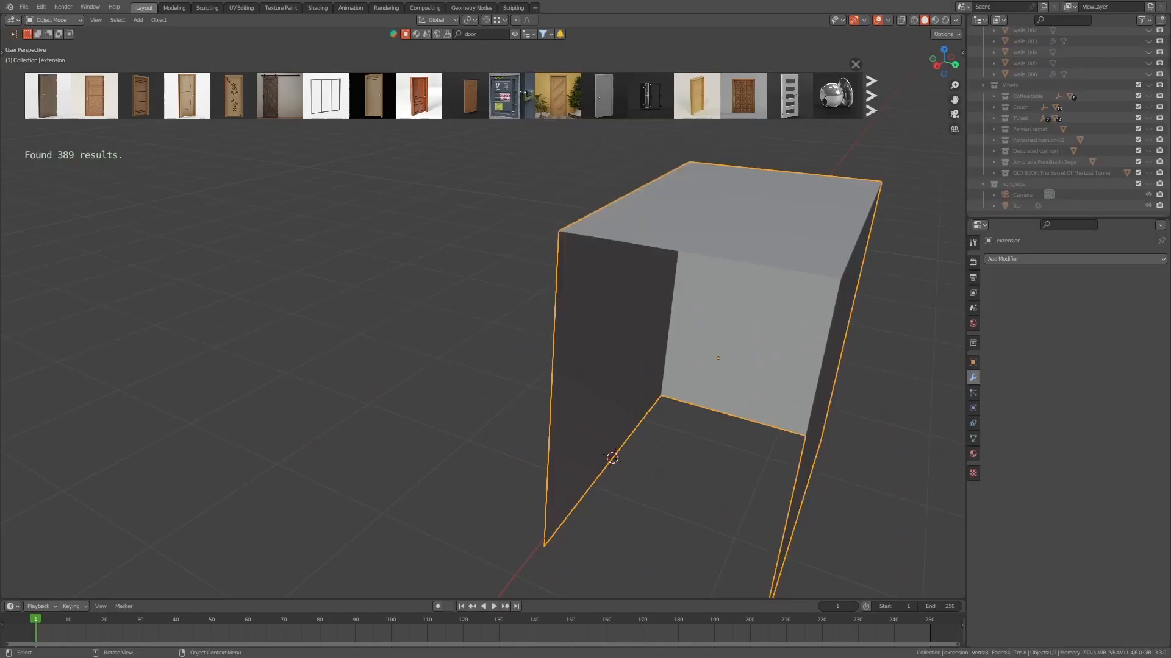
# - Preview several door models and place the dark brown wooden model named Door at the 3D cursor
pyautogui.moveTo(697, 96)
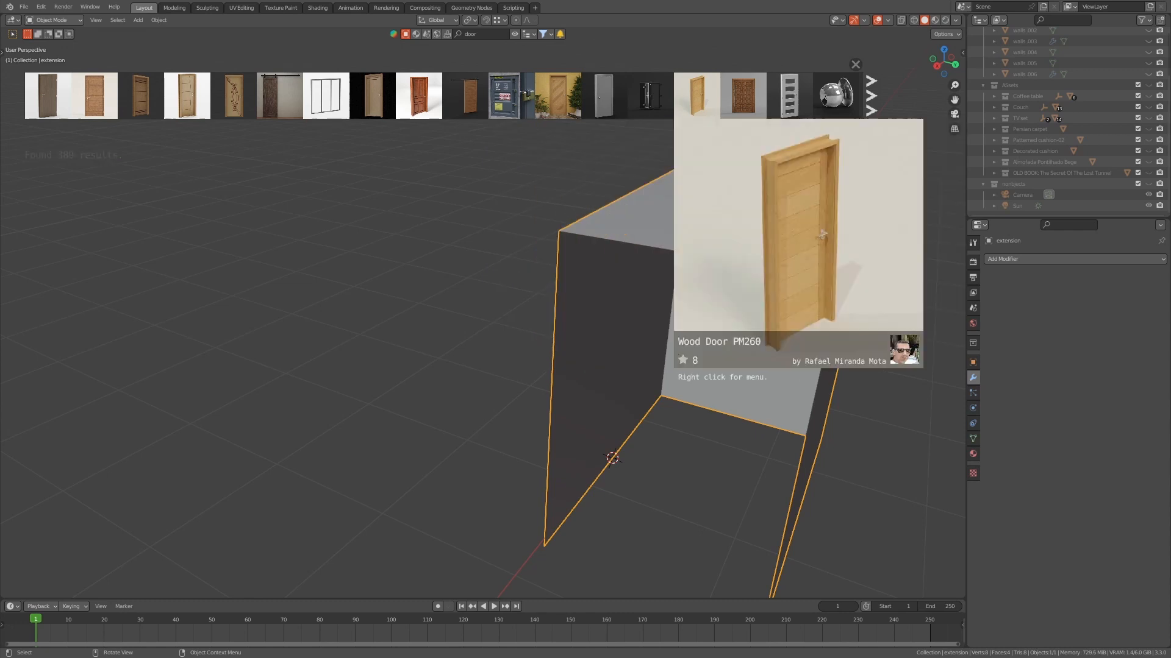
pyautogui.moveTo(467, 96)
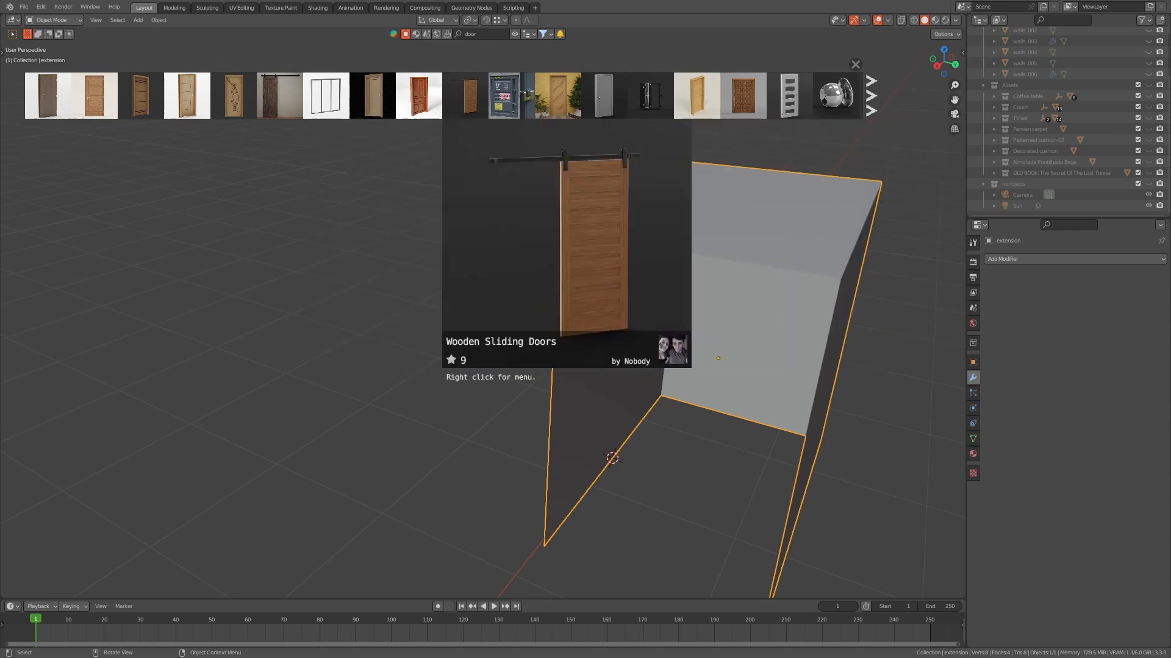
pyautogui.moveTo(94, 96)
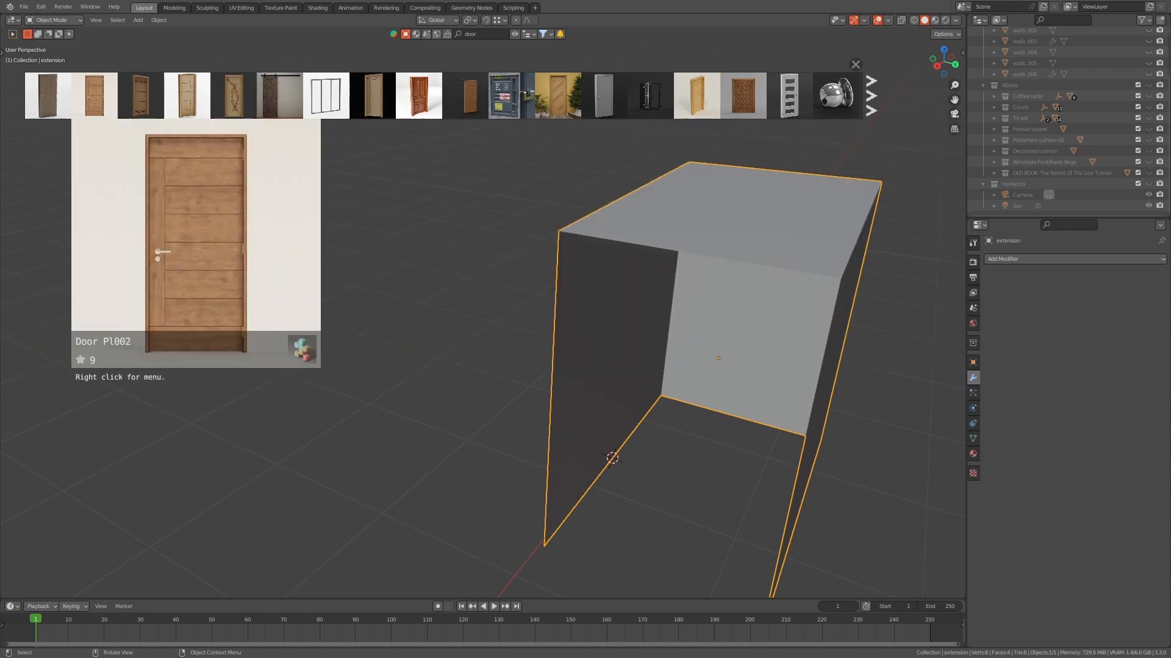
pyautogui.moveTo(47, 95)
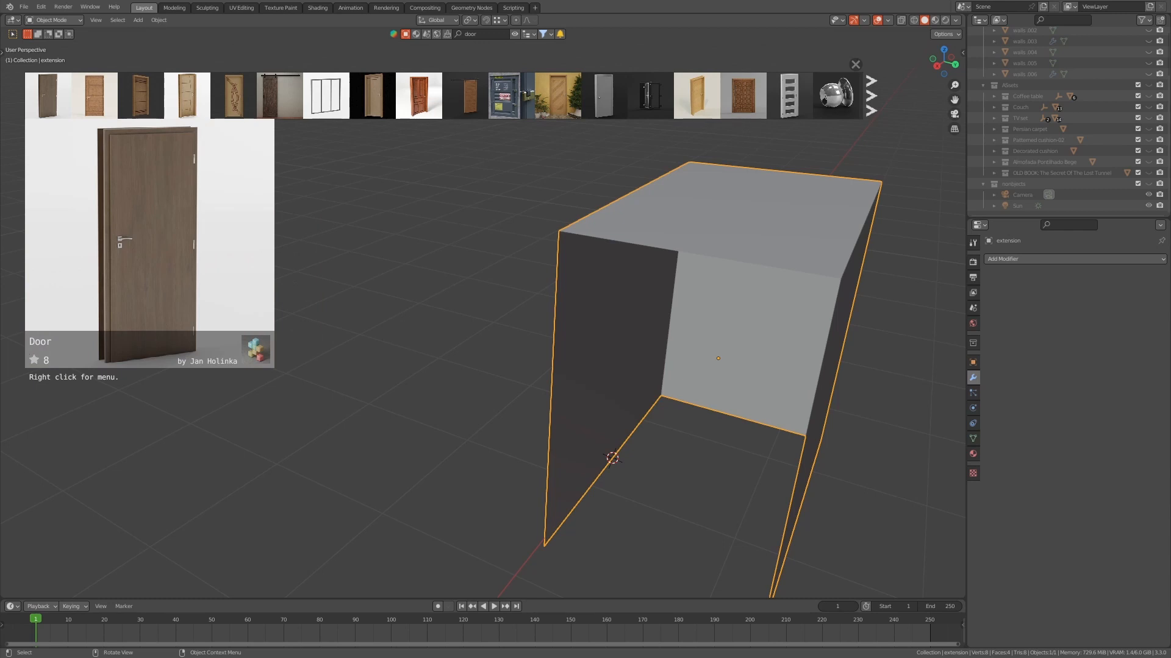
pyautogui.moveTo(48, 95); pyautogui.dragTo(612, 457)
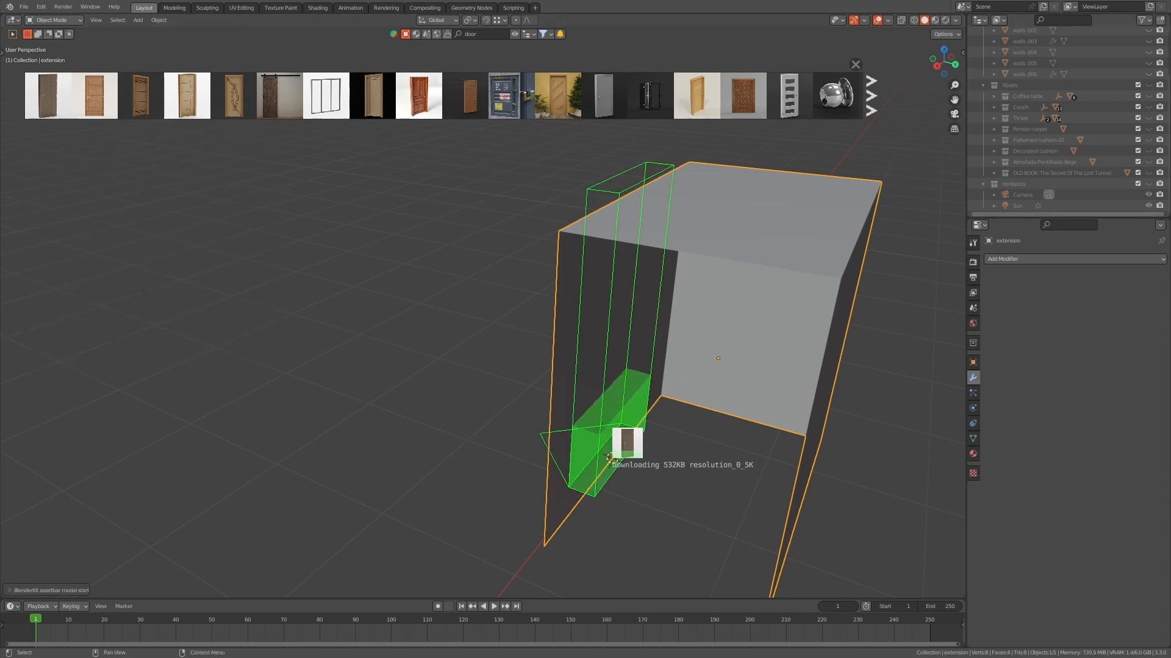
pyautogui.moveTo(670, 366); pyautogui.dragTo(631, 366, button='middle')
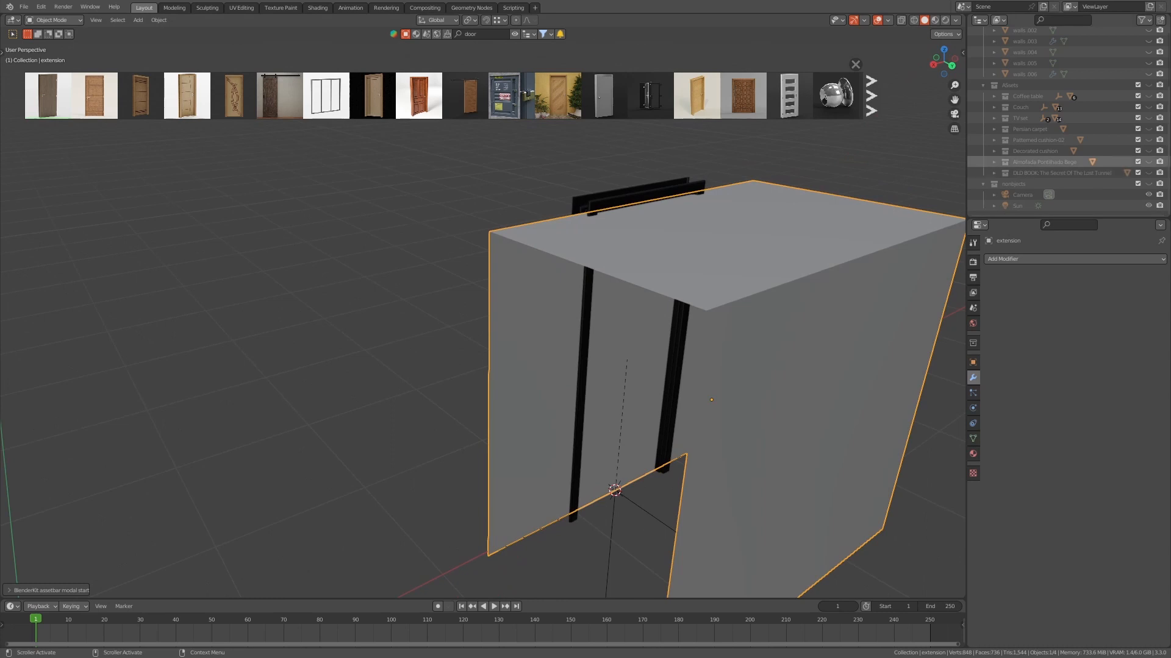
# - Move the Door collection into the Assets collection and make Assets visible
pyautogui.scroll(4, 1049, 116)
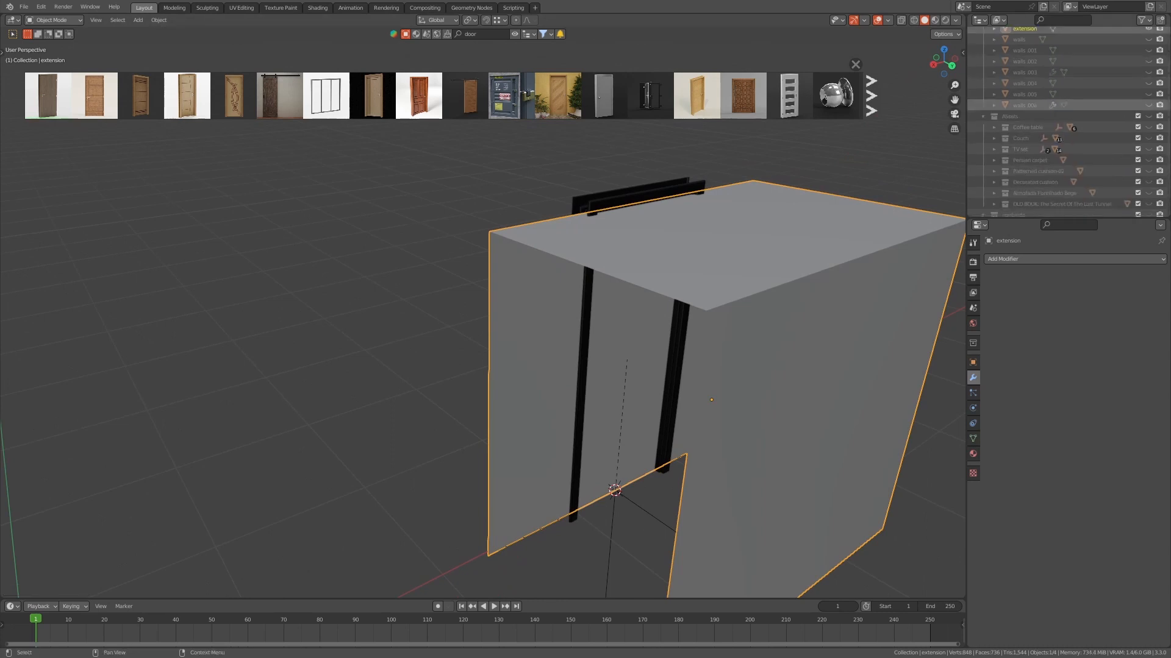
pyautogui.click(1019, 54)
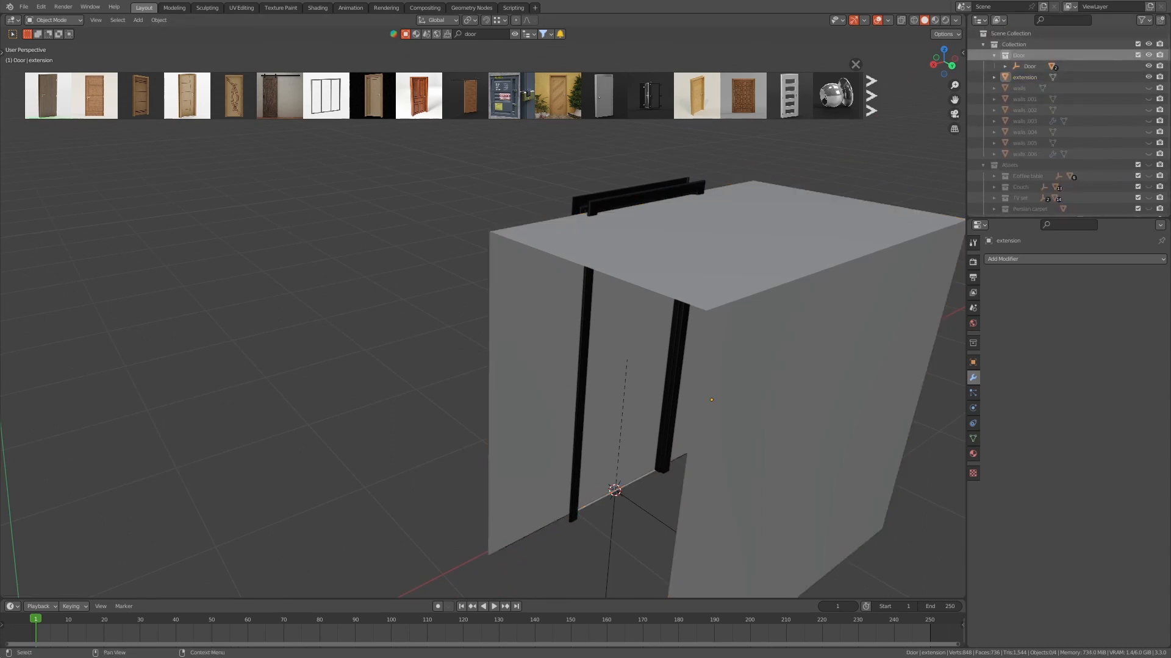
pyautogui.press('Delete')
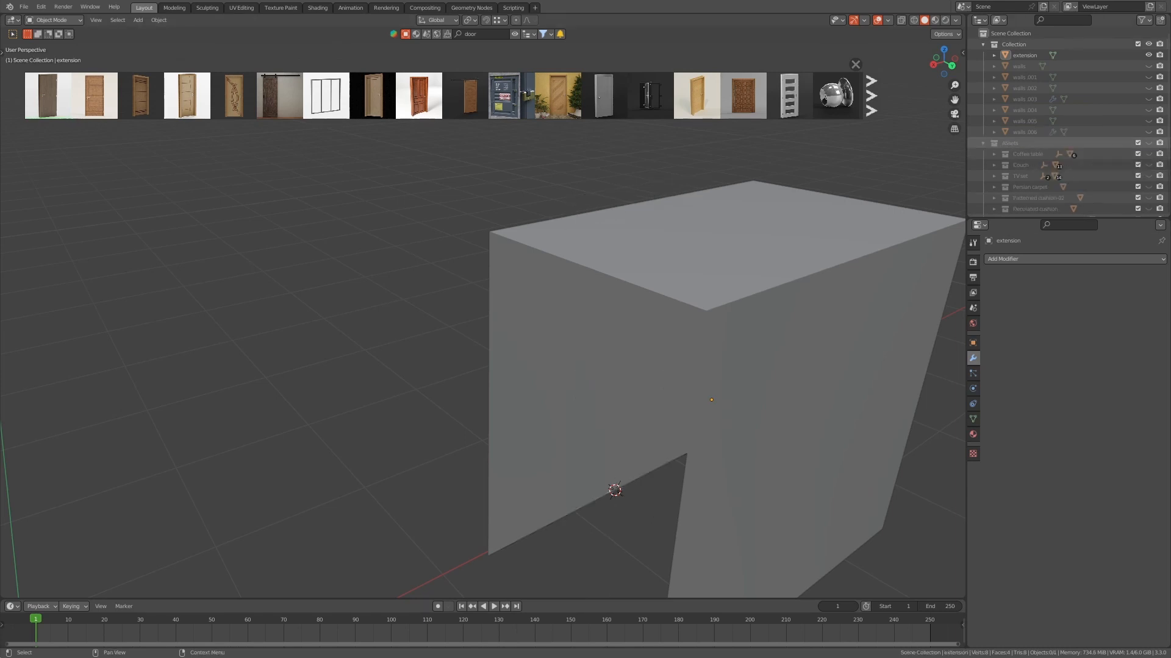
pyautogui.click(1148, 143)
pyautogui.scroll(-5, 549, 342)
pyautogui.scroll(3, 482, 317)
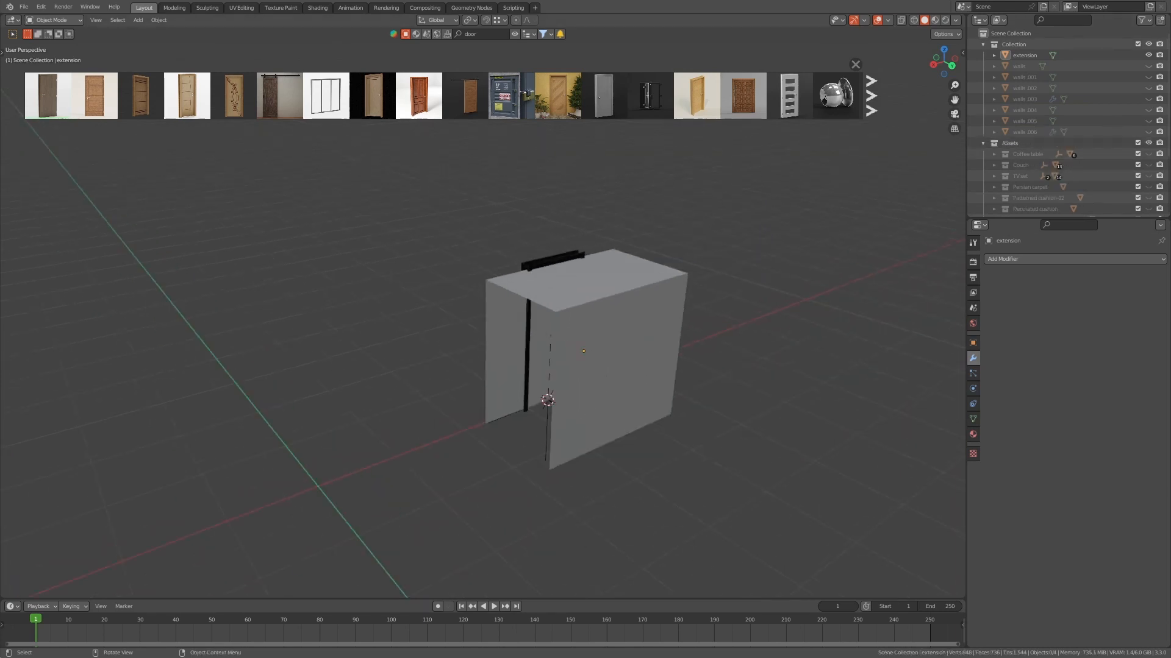
# - Select the extension's ceiling face and raise it about 0.34 m along Z to clear the door frame
pyautogui.click(641, 366)
pyautogui.moveTo(640, 366); pyautogui.dragTo(677, 354, button='middle')
pyautogui.press('Tab')
pyautogui.press('3')
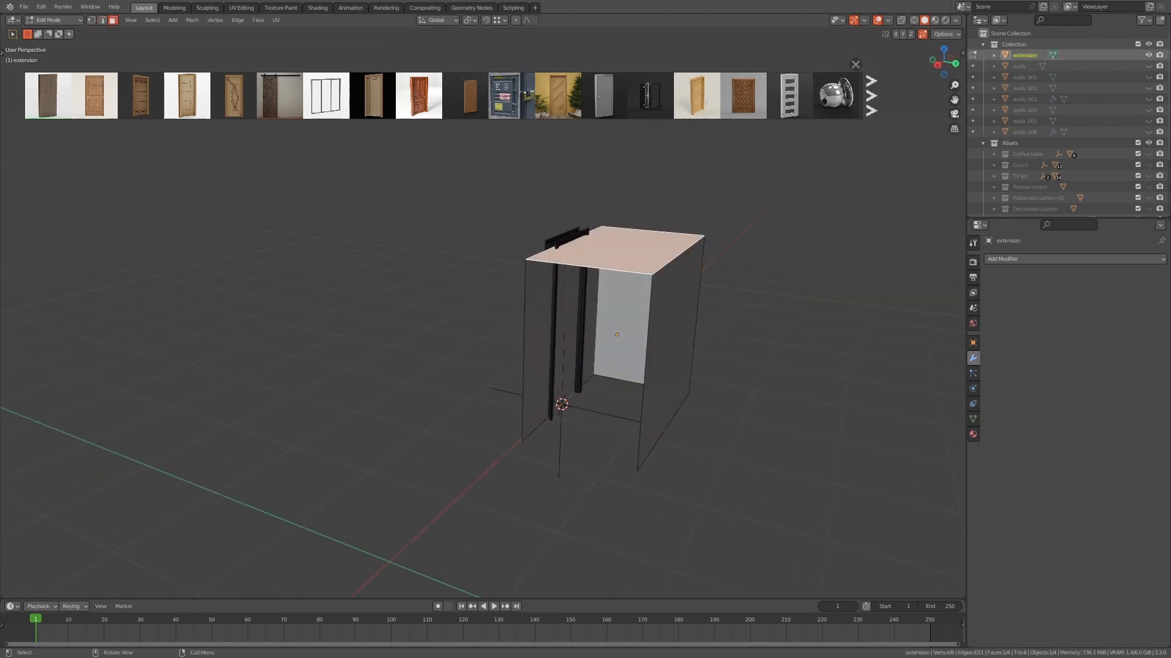
pyautogui.press('g')
pyautogui.press('z')
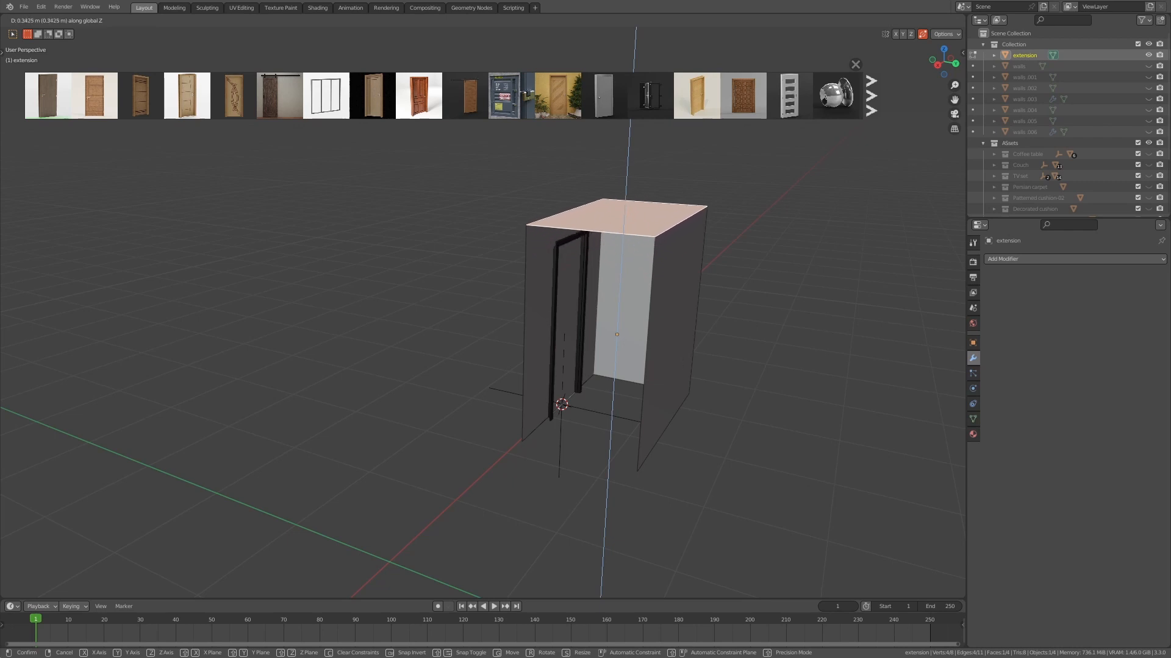
pyautogui.press('Return')
# - Select the door's parent empty and rotate it 180° about the Z axis
pyautogui.scroll(3, 679, 309)
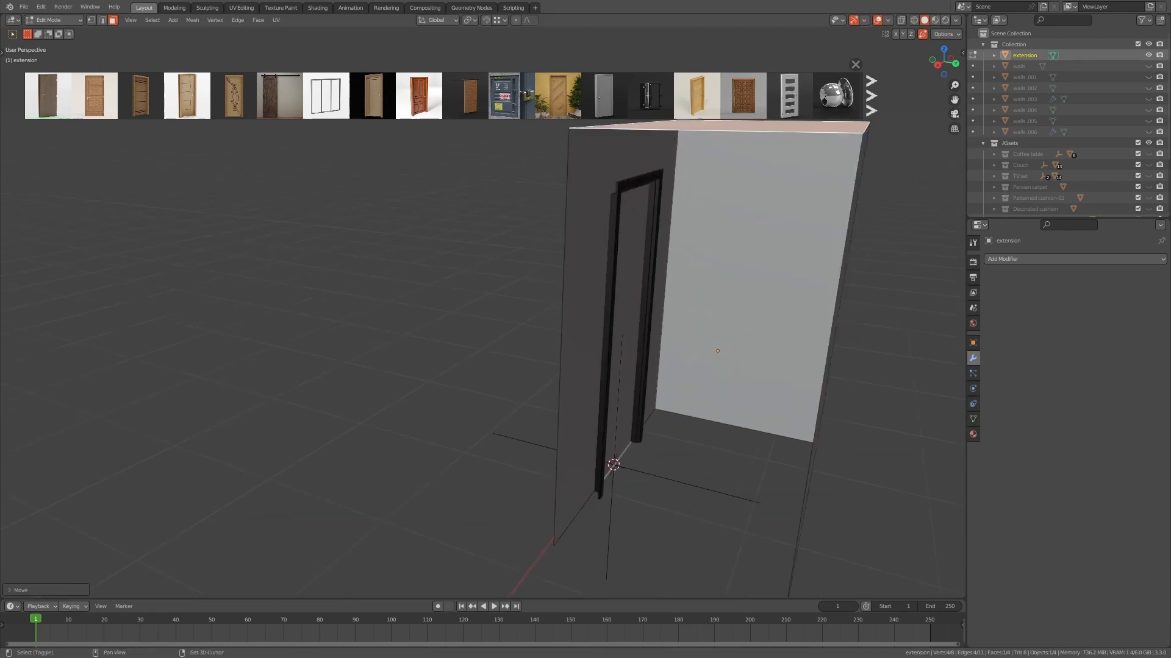
pyautogui.keyDown('shift'); pyautogui.moveTo(679, 309); pyautogui.dragTo(648, 321, button='middle'); pyautogui.keyUp('shift')
pyautogui.press('Tab')
pyautogui.click(676, 500)
pyautogui.moveTo(549, 366); pyautogui.dragTo(701, 366, button='middle')
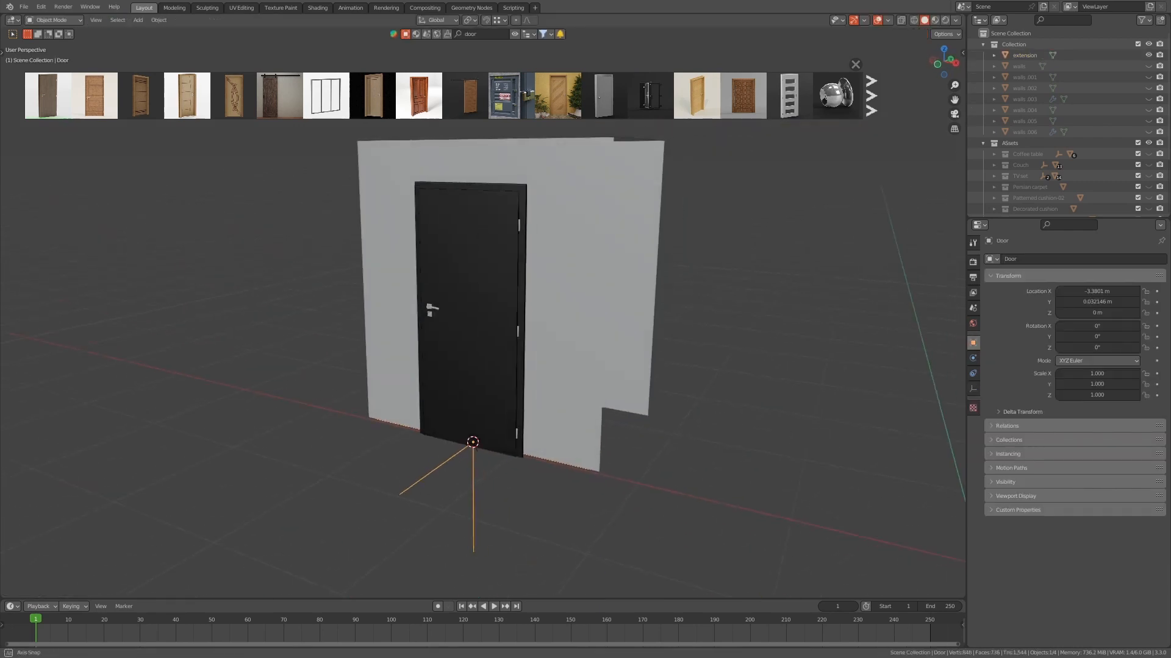
pyautogui.write('rz180')
pyautogui.press('Return')
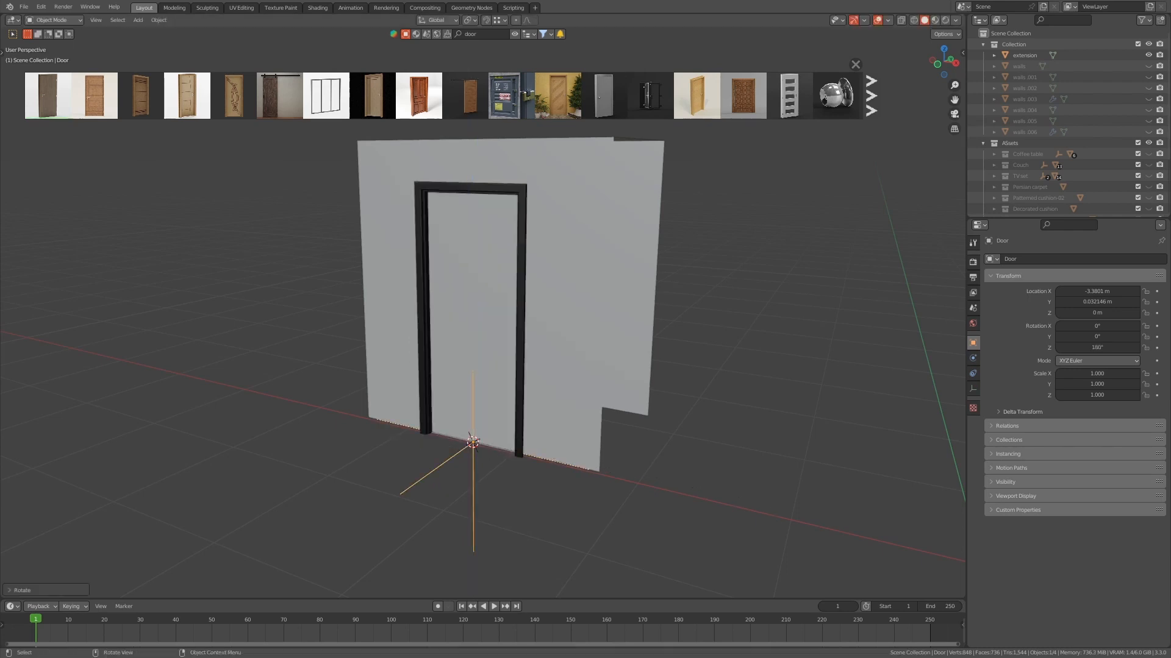
# - Move the door about 0.067 m along negative Y so its frame sits in the hallway wall
pyautogui.scroll(3, 465, 535)
pyautogui.moveTo(465, 535); pyautogui.dragTo(366, 518, button='middle')
pyautogui.press('g')
pyautogui.press('y')
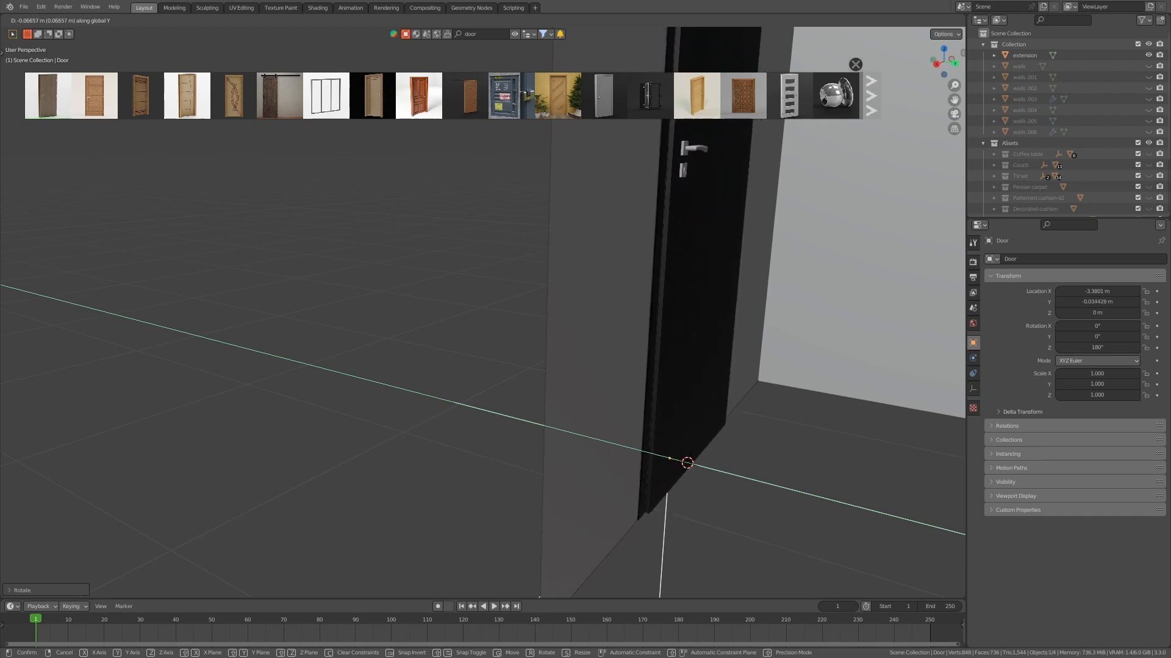
pyautogui.click(687, 366)
pyautogui.scroll(-2, 483, 313)
pyautogui.keyDown('shift'); pyautogui.moveTo(630, 421); pyautogui.dragTo(591, 504, button='middle'); pyautogui.keyUp('shift')
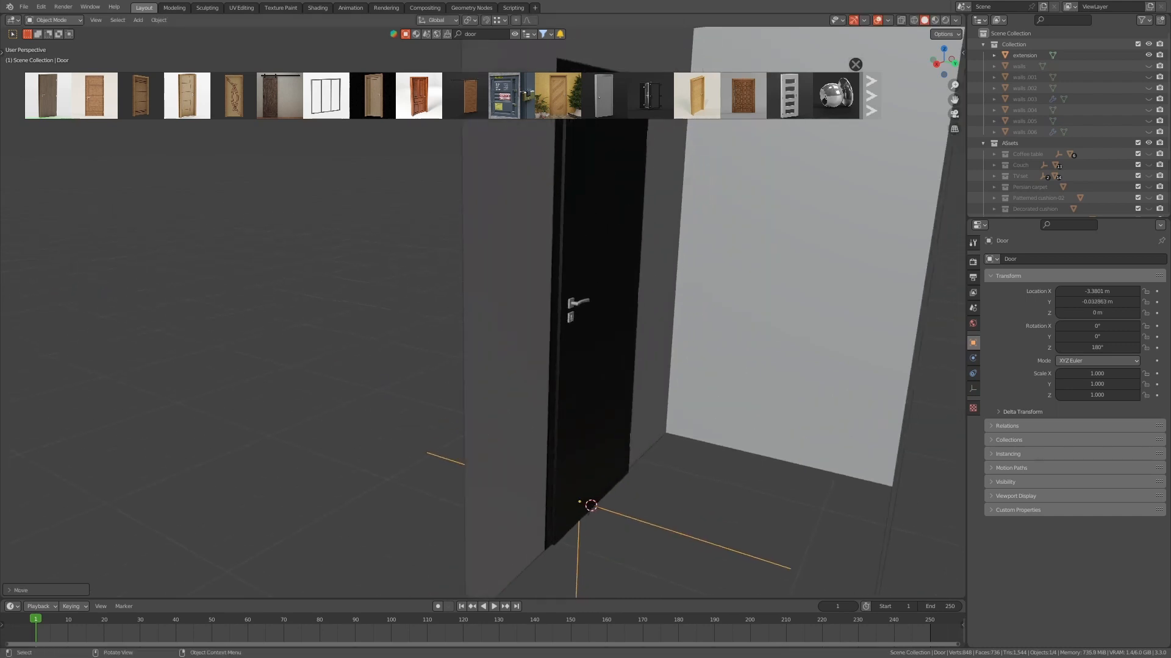
# - Try swinging the door leaf open about the Z axis, and undo the rotation
pyautogui.click(594, 366)
pyautogui.press('r')
pyautogui.press('z')
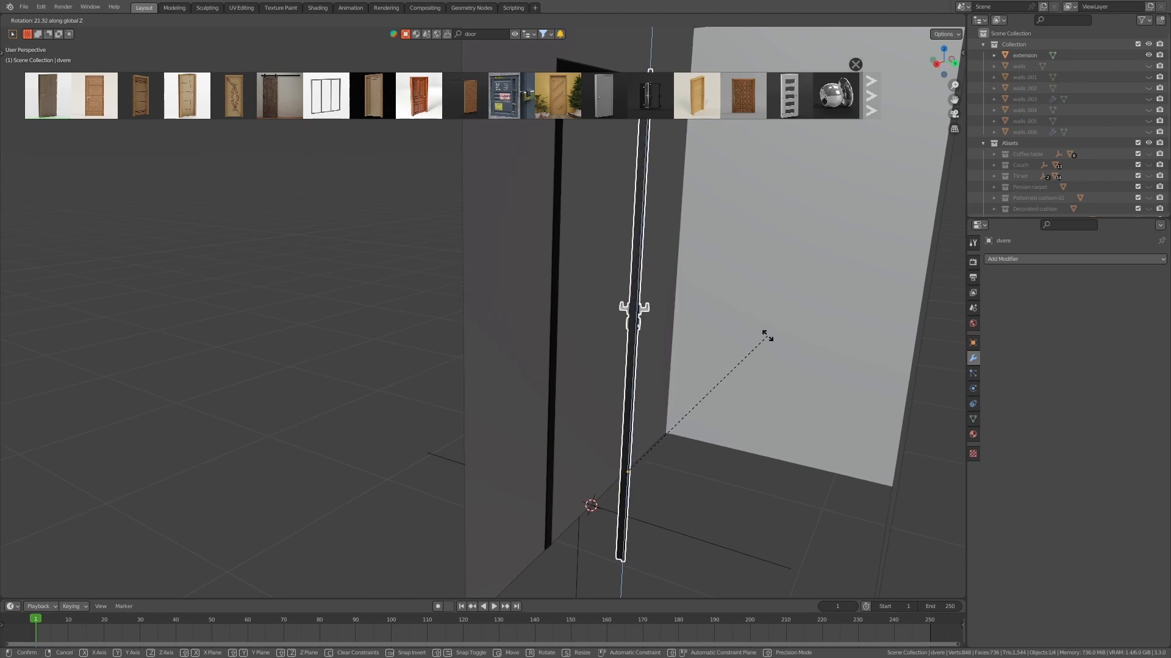
pyautogui.click(784, 347)
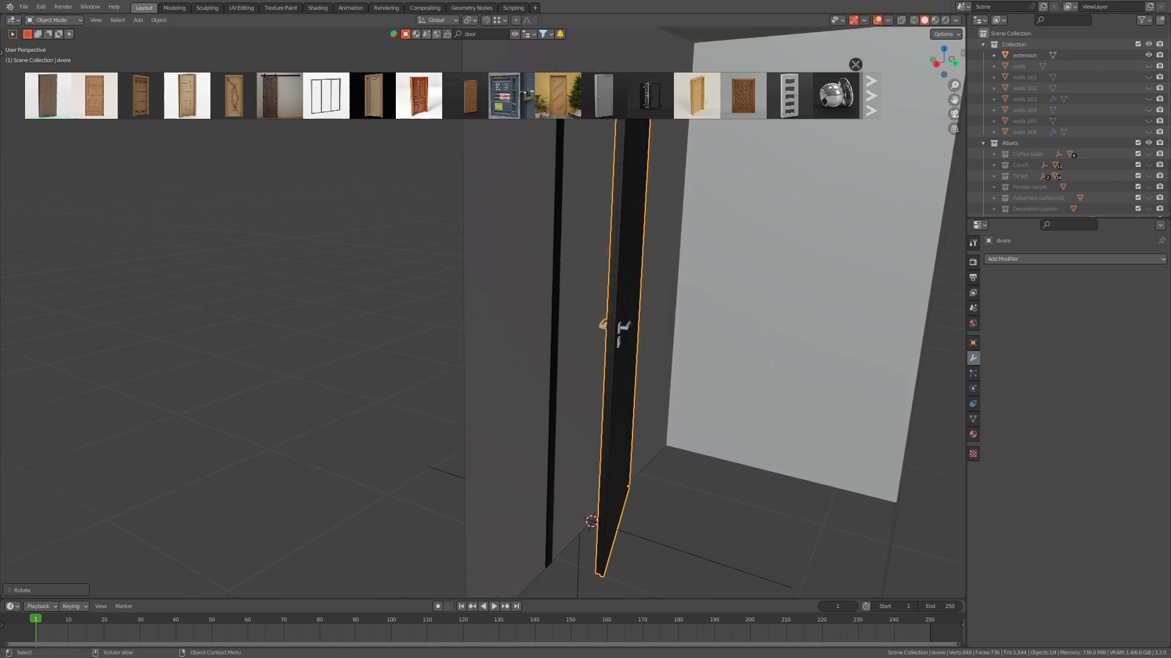
pyautogui.hotkey('ctrl', 'z')
# - Unhide all objects and open the mesh of the room's walls object for editing
pyautogui.scroll(-3, 482, 312)
pyautogui.moveTo(549, 439)
pyautogui.keyDown('shift'); pyautogui.mouseDown(button='middle')
pyautogui.moveTo(530, 452)
pyautogui.moveTo(549, 426)
pyautogui.mouseUp(button='middle'); pyautogui.keyUp('shift')
pyautogui.hotkey('alt', 'h')
pyautogui.click(537, 332)
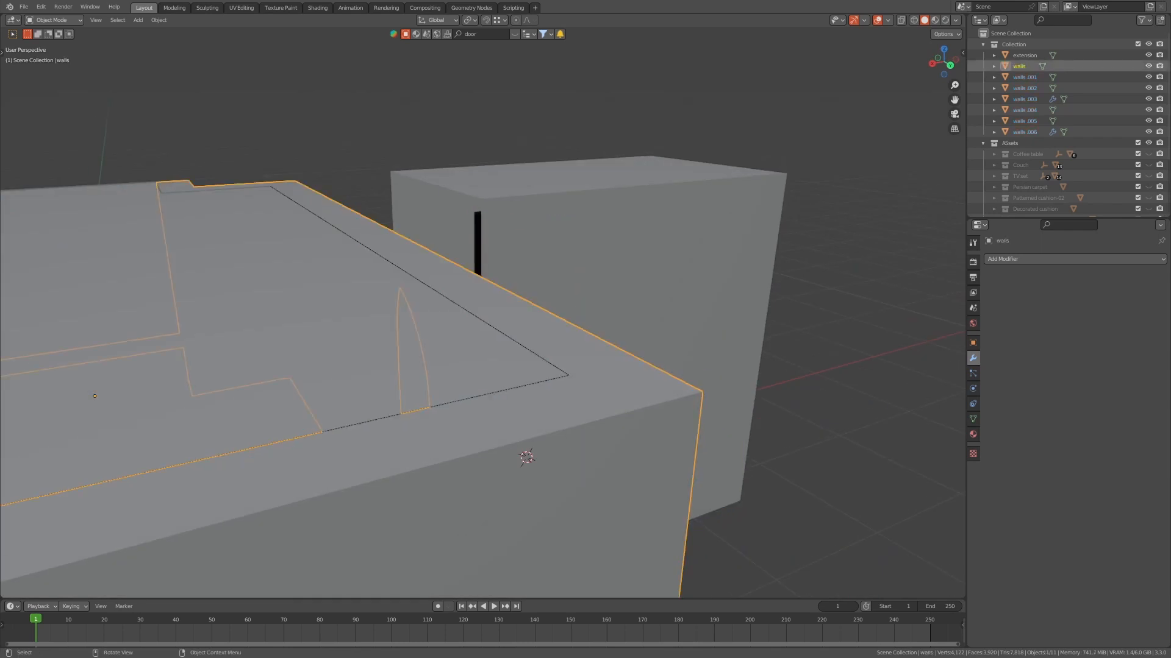
pyautogui.press('Tab')
# - Select the top rim faces of the room's walls, including the corner notches, and extrude them upward to raise the walls
pyautogui.press('2')
pyautogui.keyDown('alt'); pyautogui.click(537, 306); pyautogui.keyUp('alt')
pyautogui.scroll(-1, 482, 317)
pyautogui.keyDown('shift'); pyautogui.moveTo(536, 317); pyautogui.dragTo(615, 326, button='middle'); pyautogui.keyUp('shift')
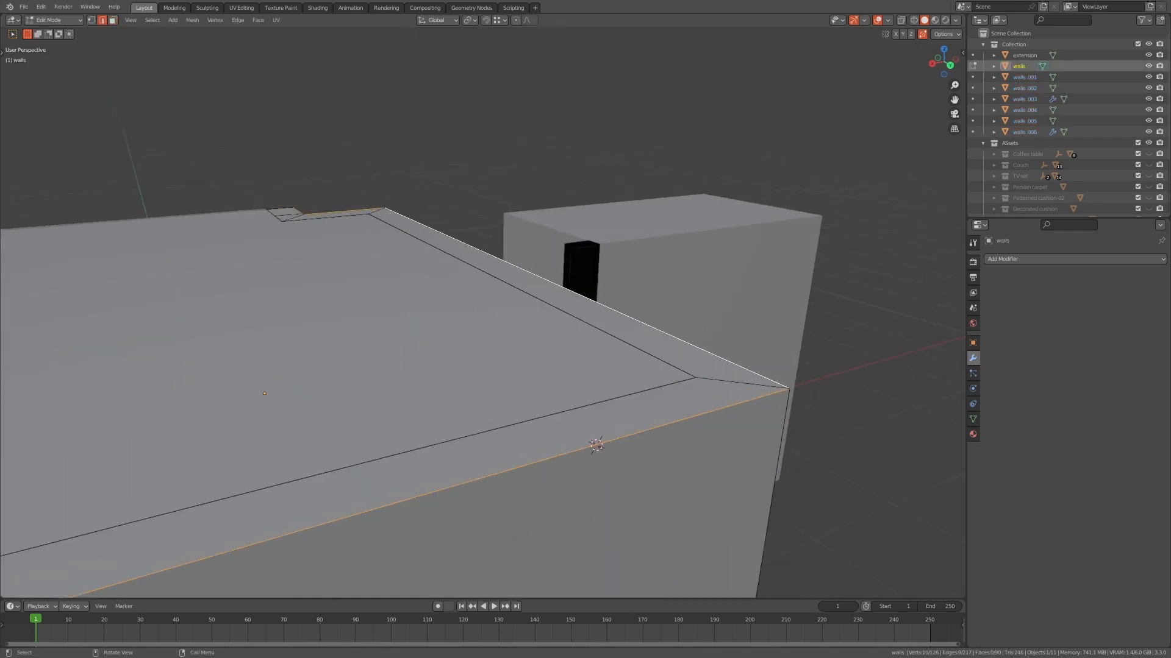
pyautogui.press('3')
pyautogui.click(628, 332)
pyautogui.keyDown('shift'); pyautogui.click(601, 421); pyautogui.keyUp('shift')
pyautogui.keyDown('shift'); pyautogui.moveTo(601, 421); pyautogui.dragTo(936, 412, button='middle'); pyautogui.keyUp('shift')
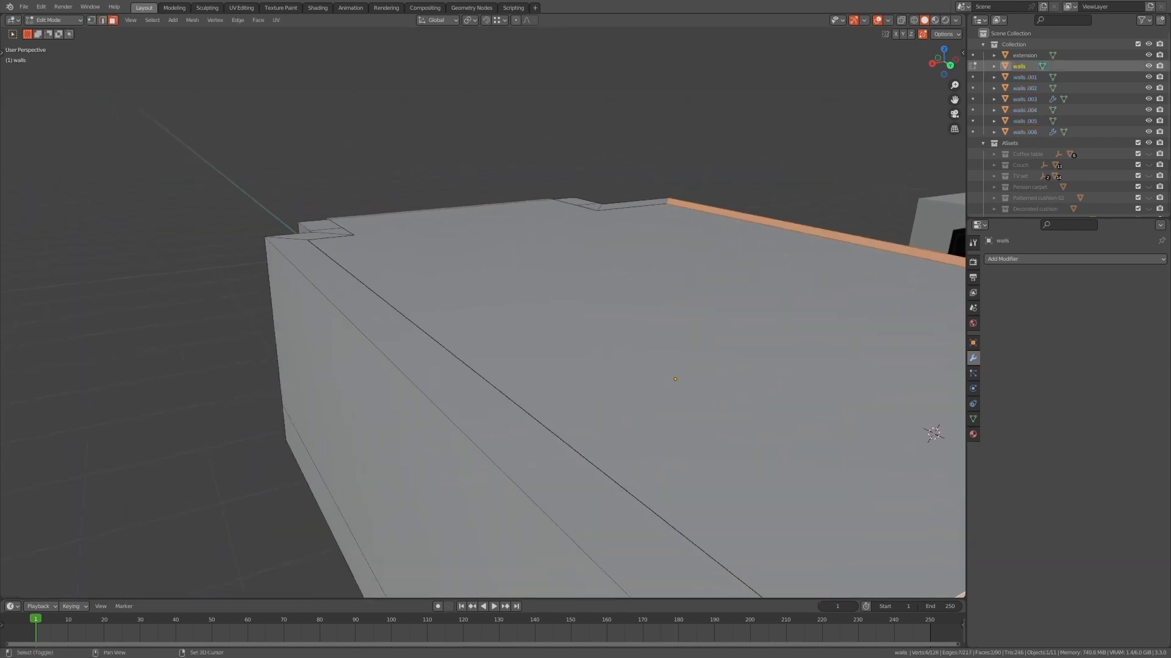
pyautogui.keyDown('shift'); pyautogui.click(513, 442); pyautogui.keyUp('shift')
pyautogui.keyDown('shift'); pyautogui.click(319, 225); pyautogui.keyUp('shift')
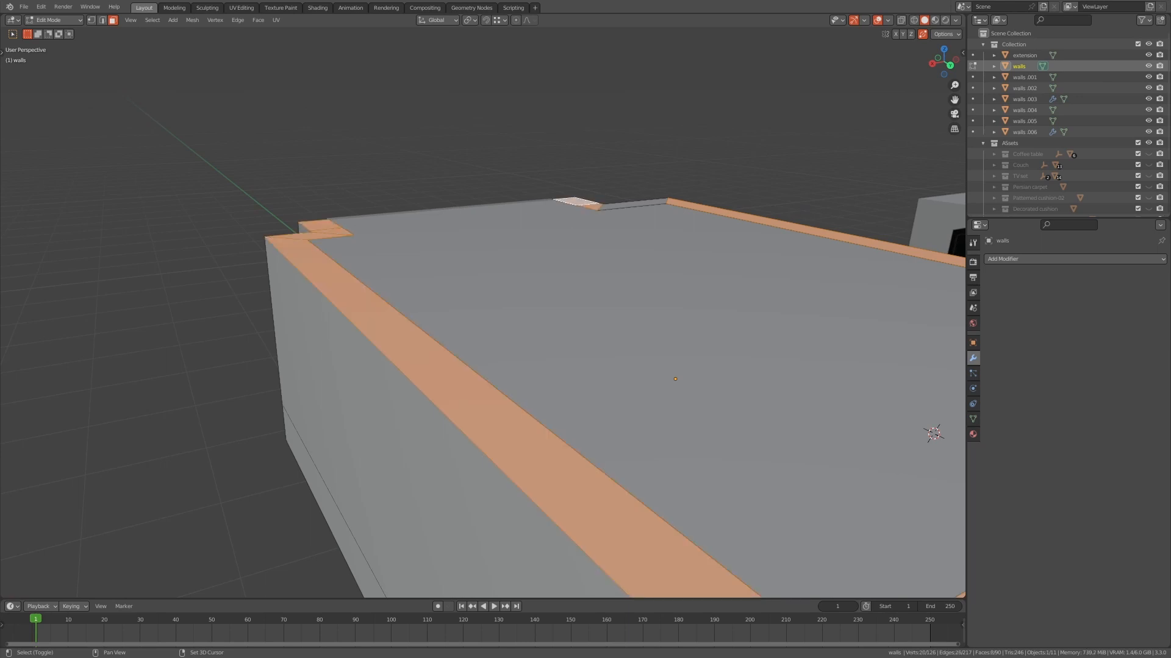
pyautogui.keyDown('shift'); pyautogui.moveTo(633, 205); pyautogui.dragTo(516, 247, button='middle'); pyautogui.keyUp('shift')
pyautogui.press('e')
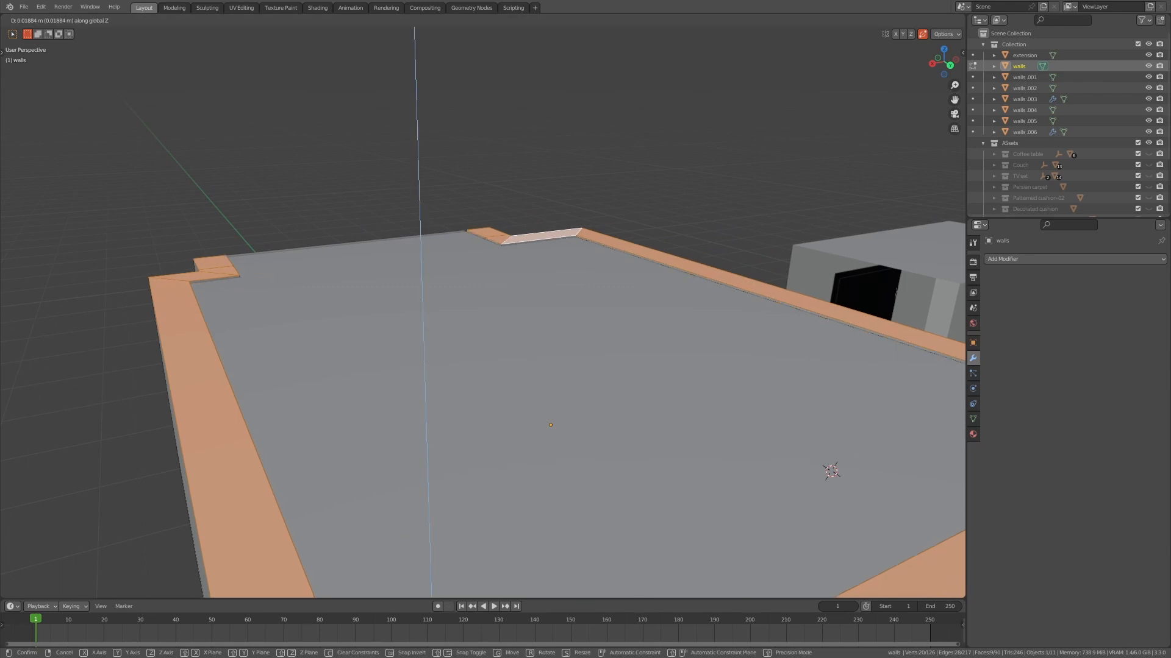
pyautogui.keyDown('ctrl'); pyautogui.click(792, 244); pyautogui.keyUp('ctrl')
pyautogui.press('Tab')
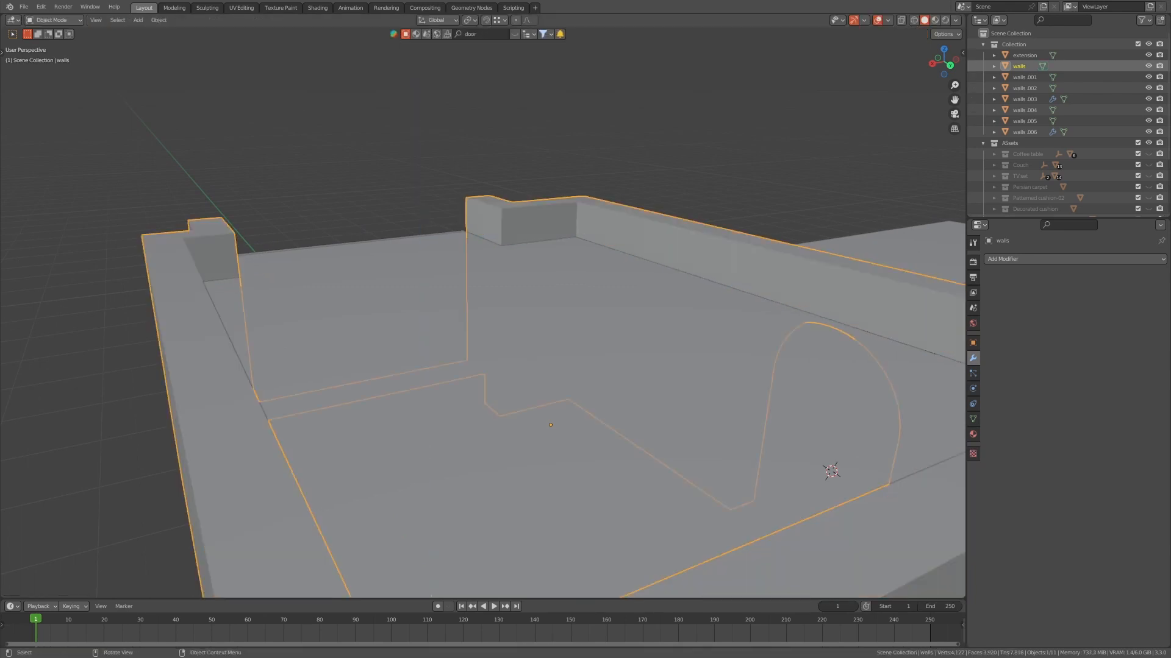
# - Move the ceiling up about 0.39 m along Z so it meets the tops of the raised walls
pyautogui.click(548, 342)
pyautogui.press('g')
pyautogui.press('z')
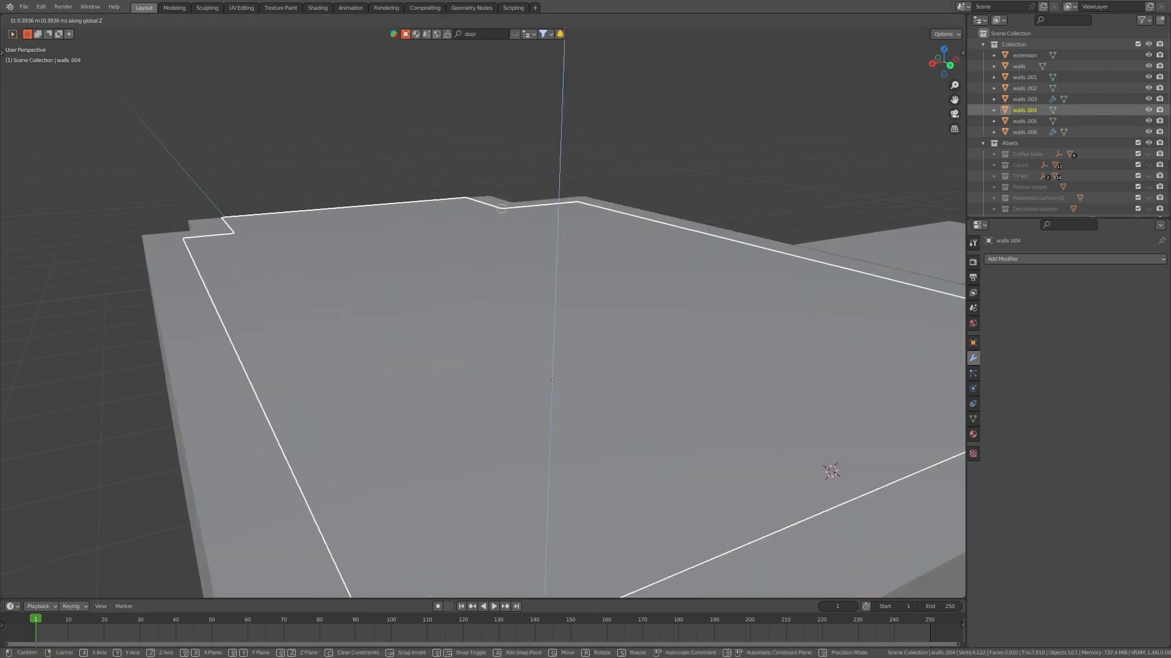
pyautogui.press('Return')
# - Raise the upper vertices of the window frame panel along Z so the window reaches the ceiling
pyautogui.scroll(-6, 483, 339)
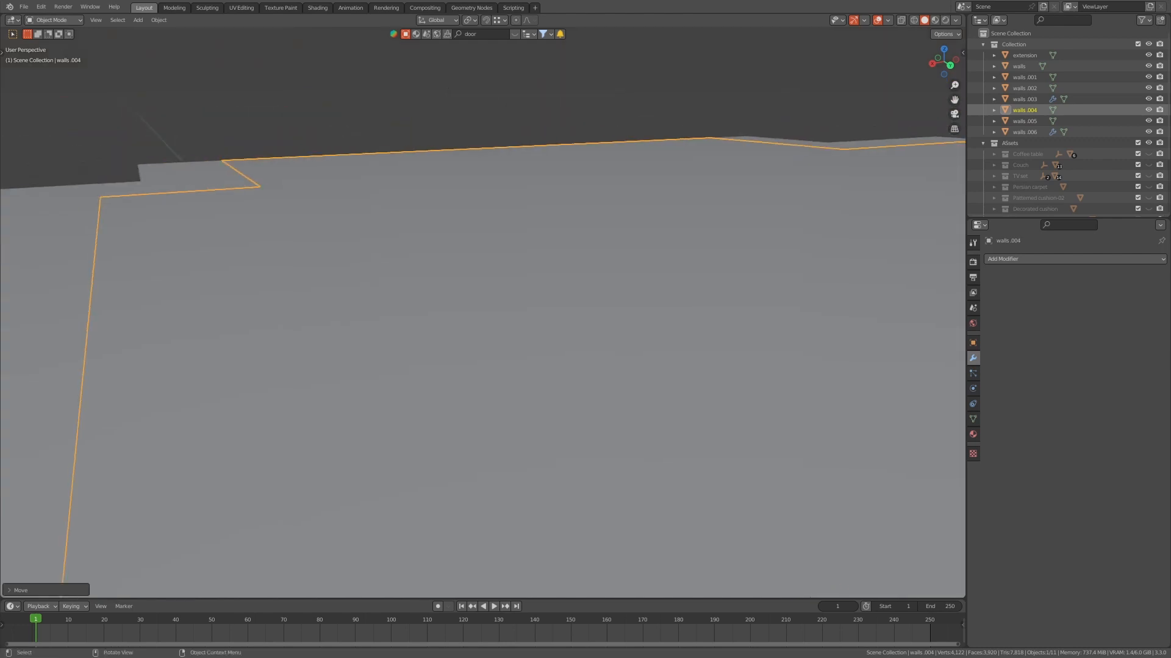
pyautogui.moveTo(483, 339); pyautogui.dragTo(405, 299, button='middle')
pyautogui.moveTo(439, 366); pyautogui.dragTo(464, 391)
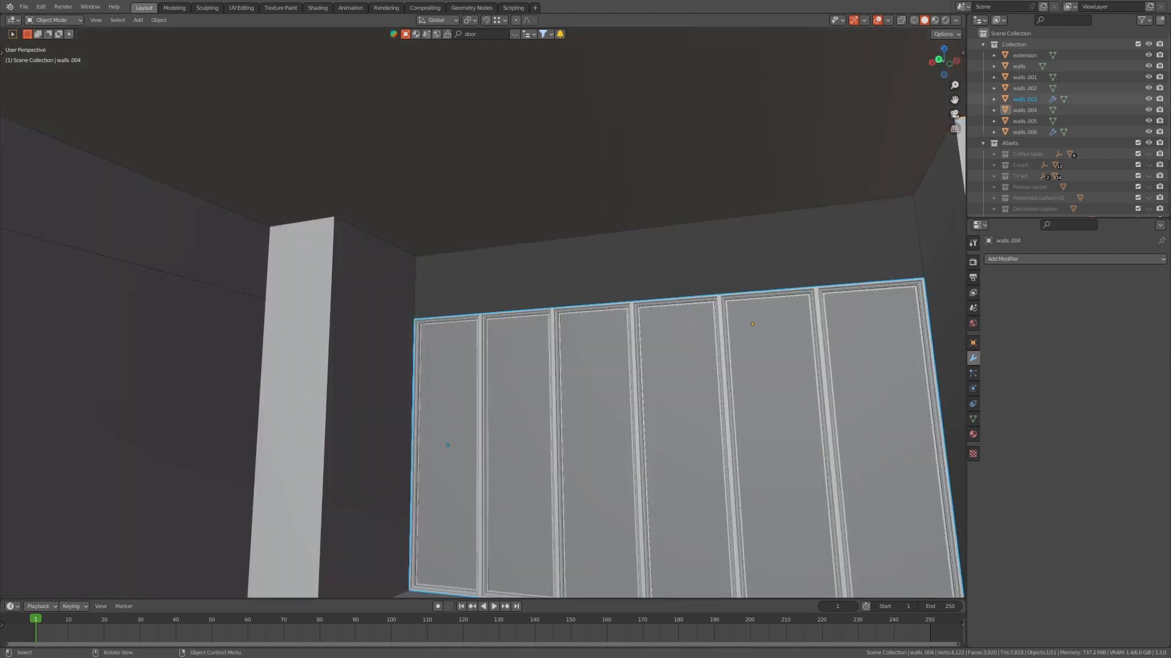
pyautogui.press('Tab')
pyautogui.moveTo(342, 295); pyautogui.dragTo(666, 329)
pyautogui.press('Tab')
pyautogui.click(447, 366)
pyautogui.press('Tab')
pyautogui.moveTo(357, 302); pyautogui.dragTo(536, 335)
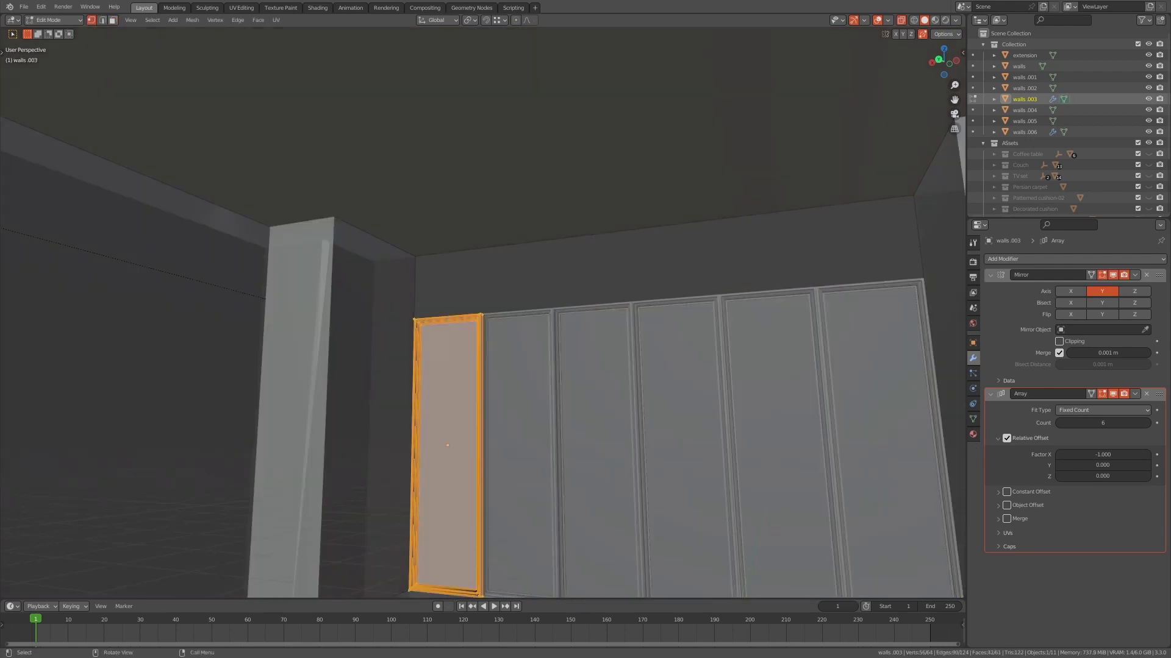
pyautogui.press('1')
pyautogui.press('g')
pyautogui.press('z')
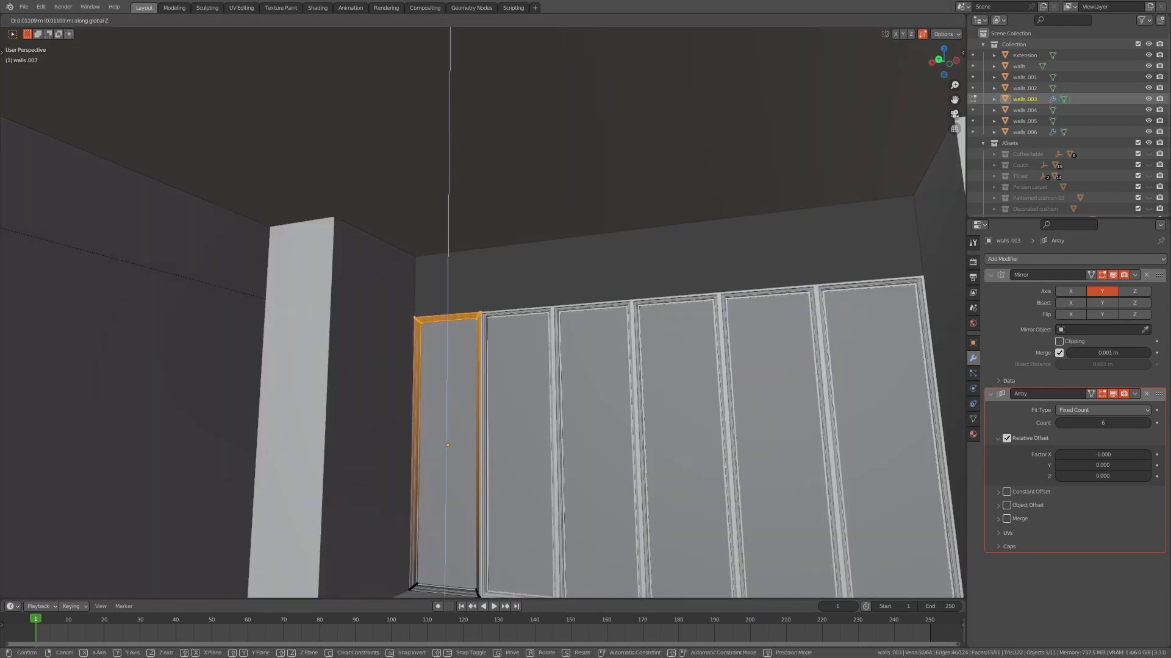
pyautogui.click(536, 271)
pyautogui.press('Tab')
pyautogui.moveTo(536, 271); pyautogui.dragTo(441, 223, button='middle')
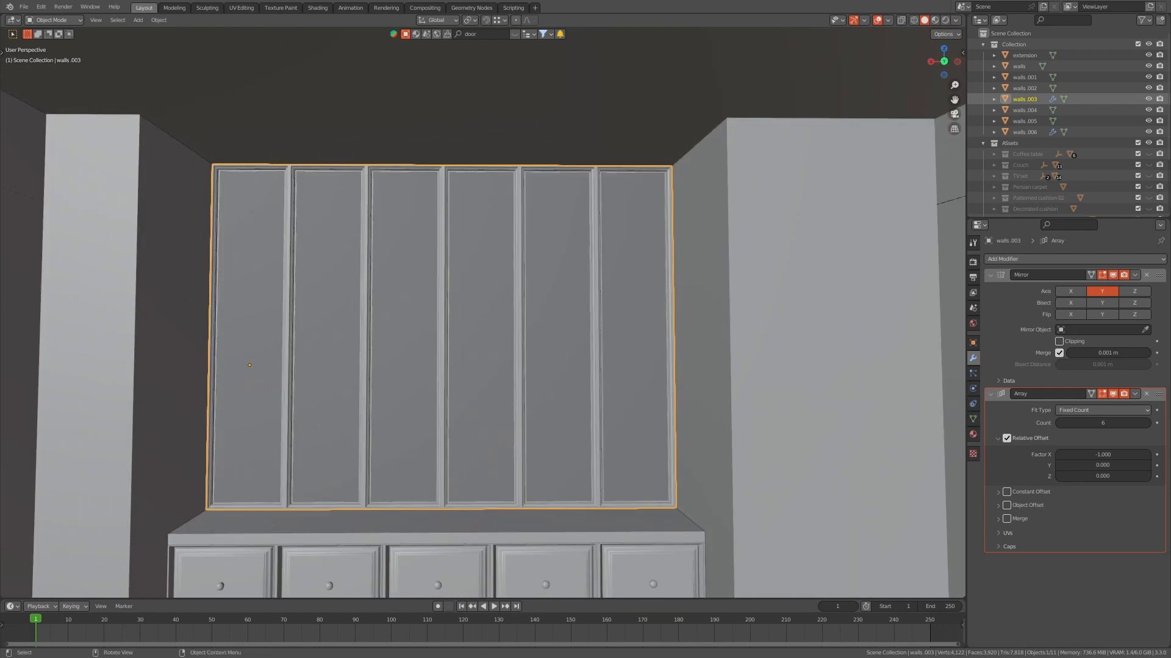
# - Show the camera view in rendered shading and unhide the asset collections from the coffee table down to the decorated cushion
pyautogui.press('a')
pyautogui.press('a')
pyautogui.scroll(-3, 482, 312)
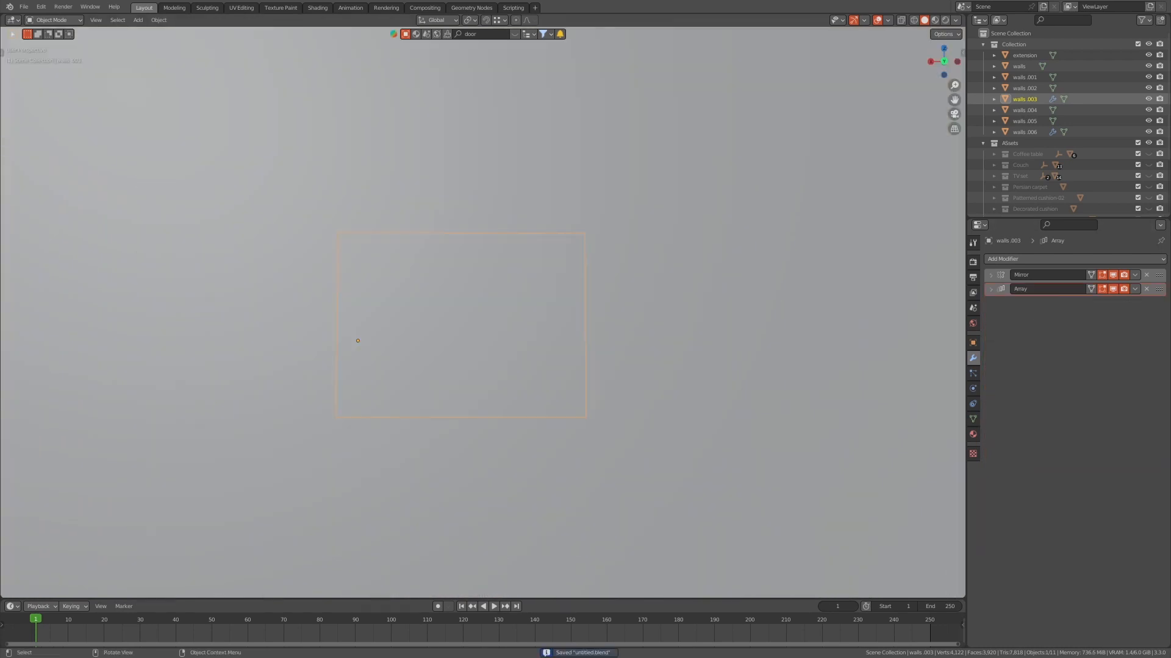
pyautogui.press('KP_0')
pyautogui.press('z')
pyautogui.click(610, 277)
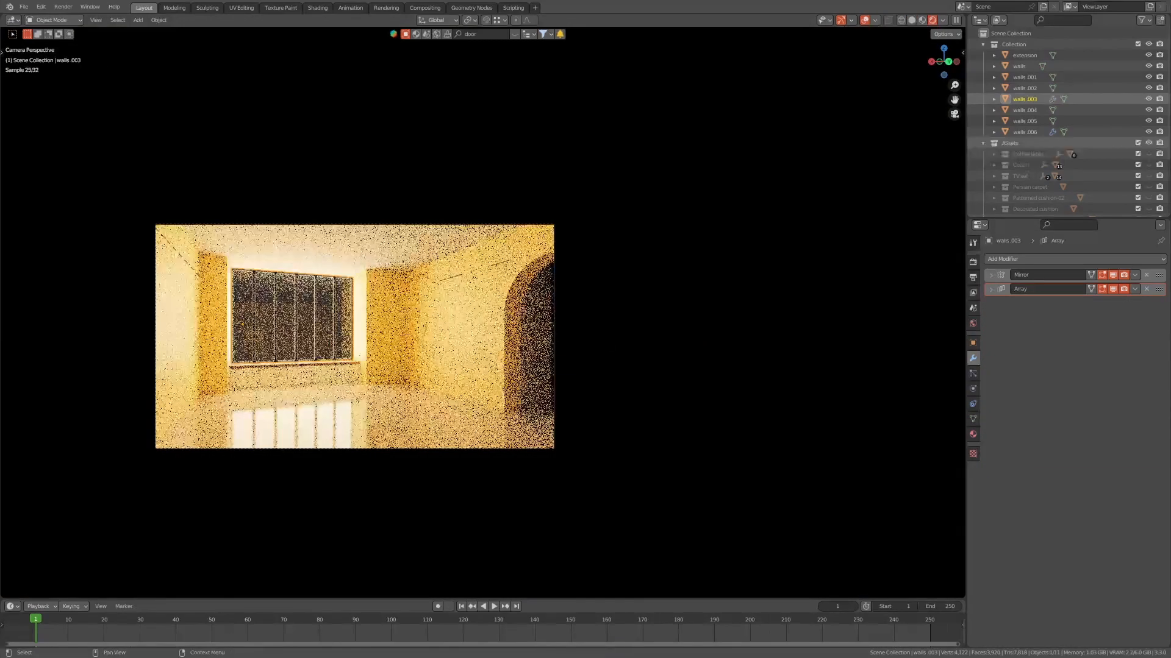
pyautogui.moveTo(1148, 154); pyautogui.dragTo(1148, 209)
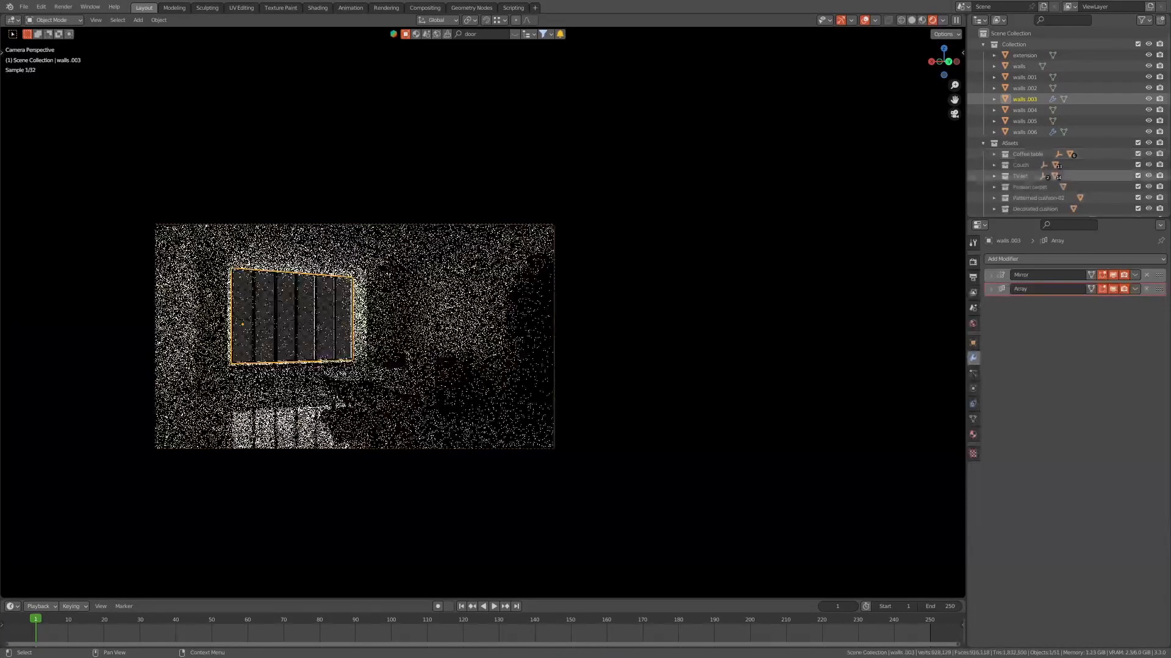
# - Show the hidden Almofada Pontilhado Bege and OLD BOOK collections in the viewport and fit the camera frame to the view
pyautogui.scroll(-5, 1067, 152)
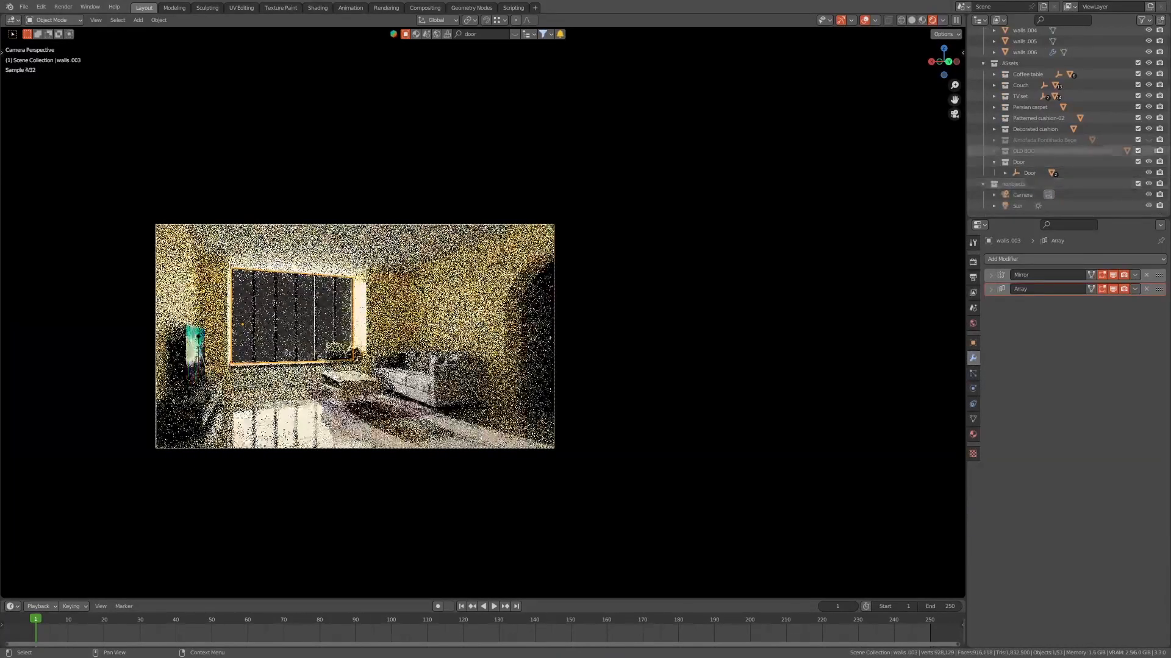
pyautogui.click(1148, 140)
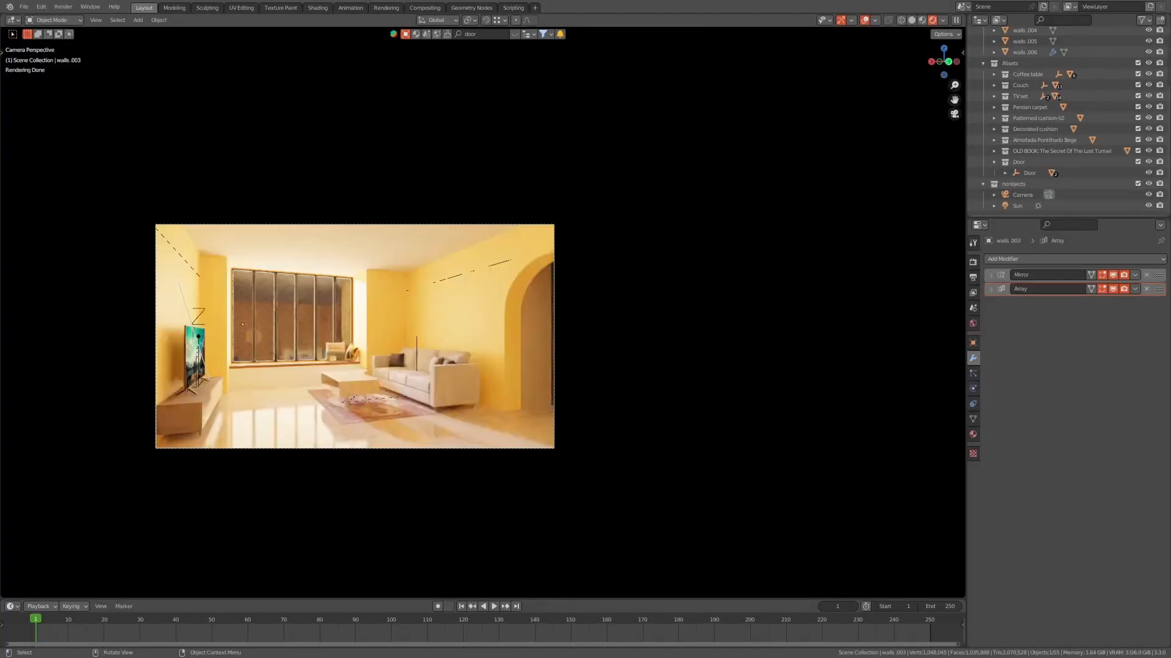
pyautogui.press('Home')
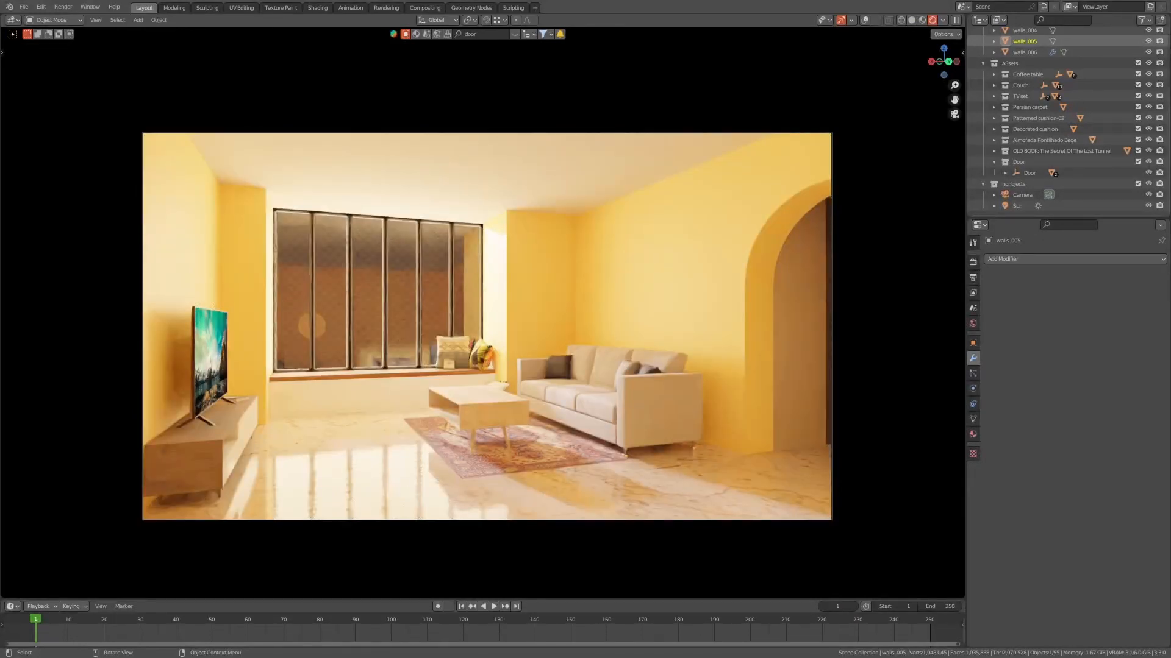
# - Open the floor's Marble 4 material and show its node tree in the Shader Editor
pyautogui.click(973, 434)
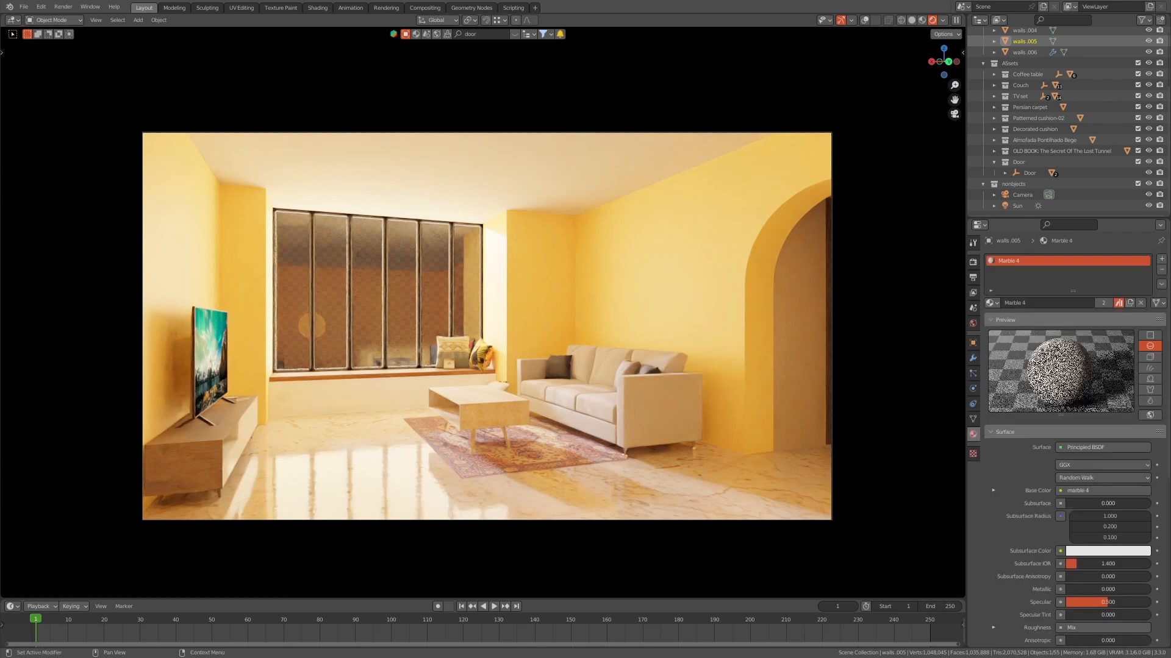
pyautogui.scroll(-10, 1073, 439)
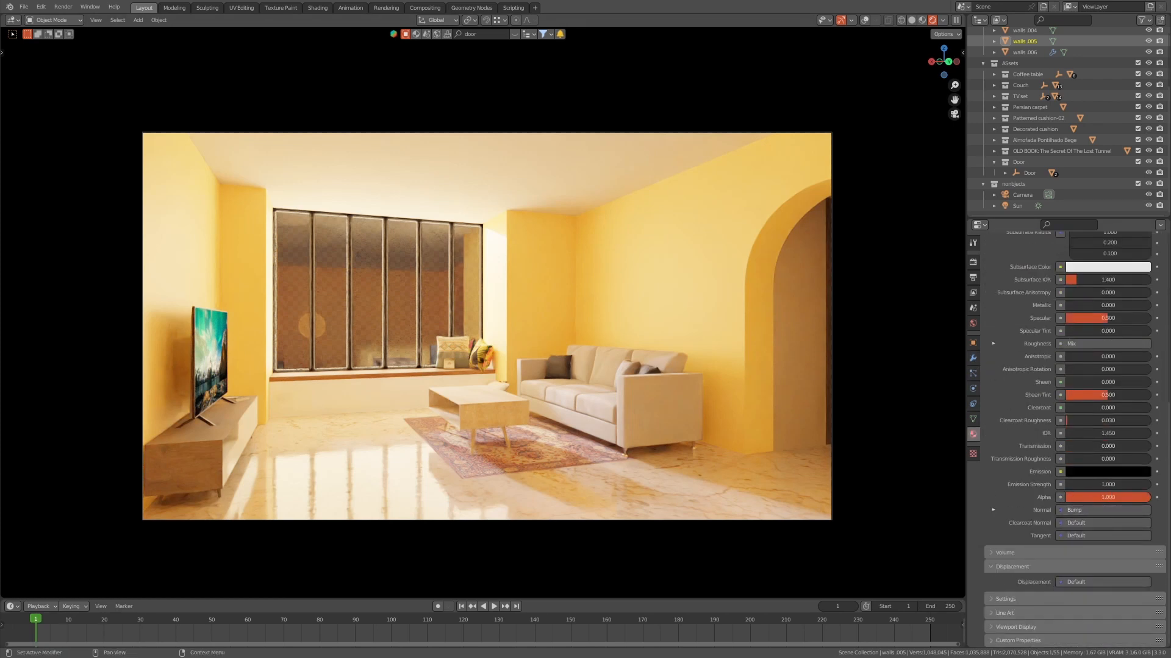
pyautogui.scroll(5, 1073, 366)
pyautogui.click(980, 224)
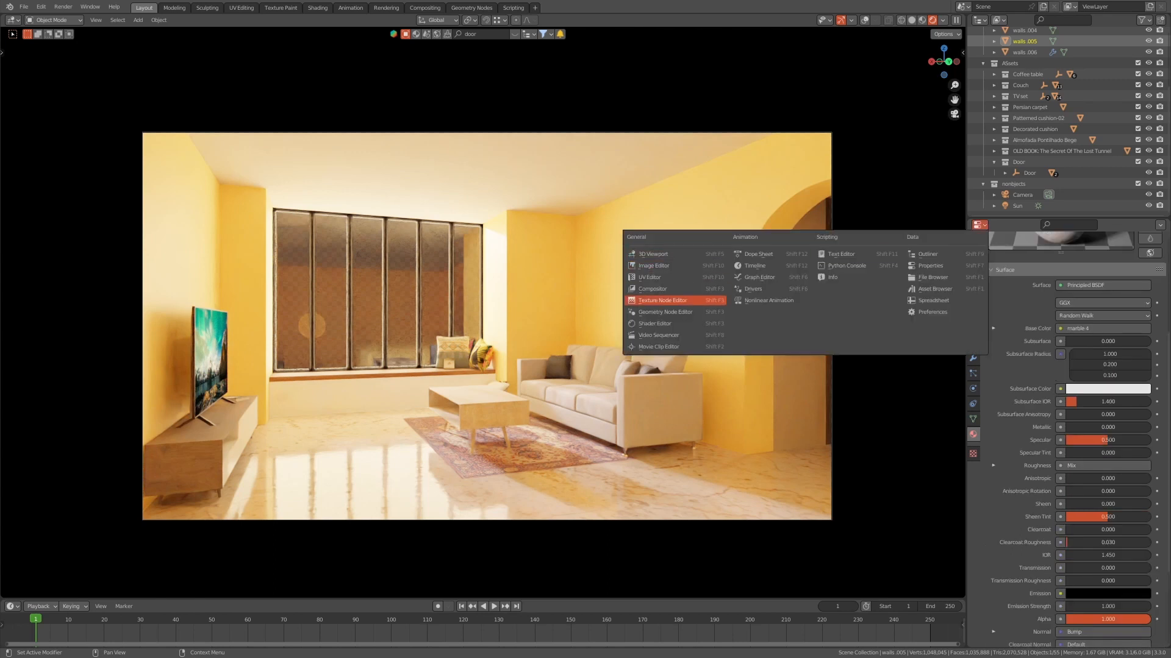
pyautogui.click(658, 323)
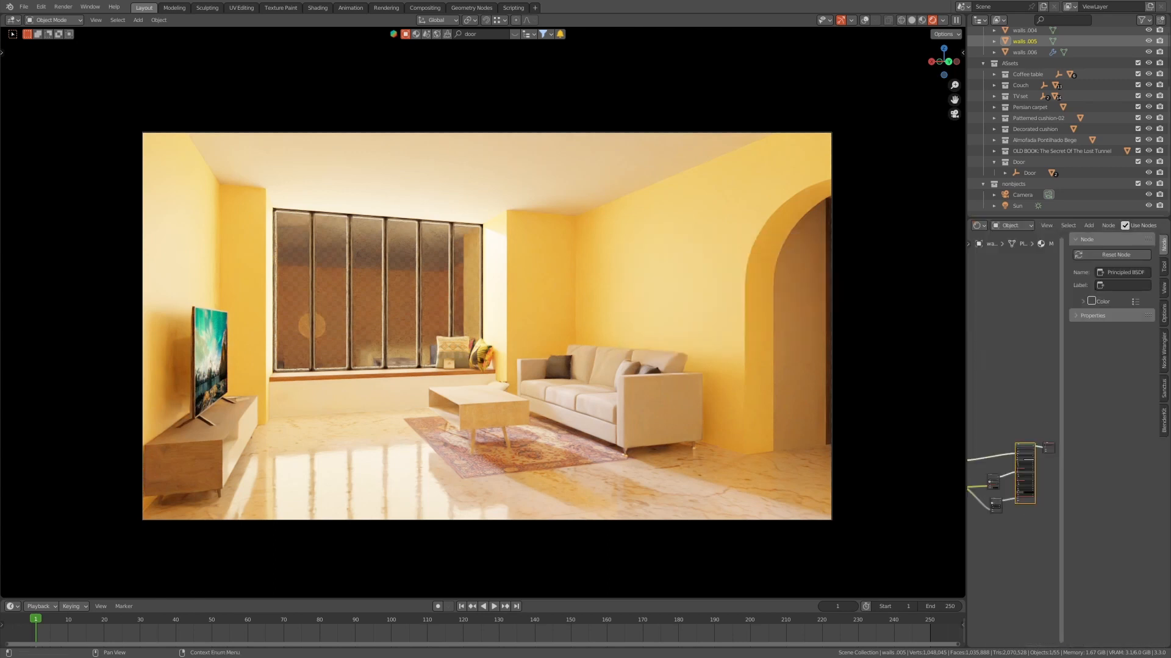
# - Enter 1.0 as the Scale of the Poliigon Uber Mapping node in the Marble 4 material
pyautogui.scroll(4, 1073, 488)
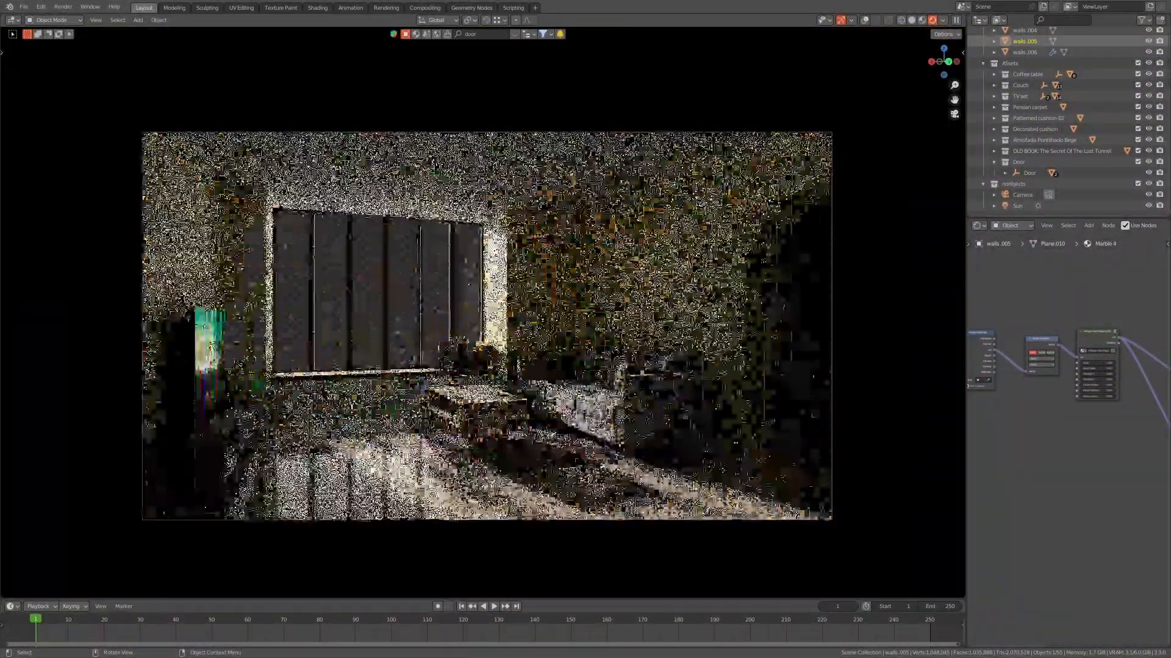
pyautogui.scroll(3, 1067, 293)
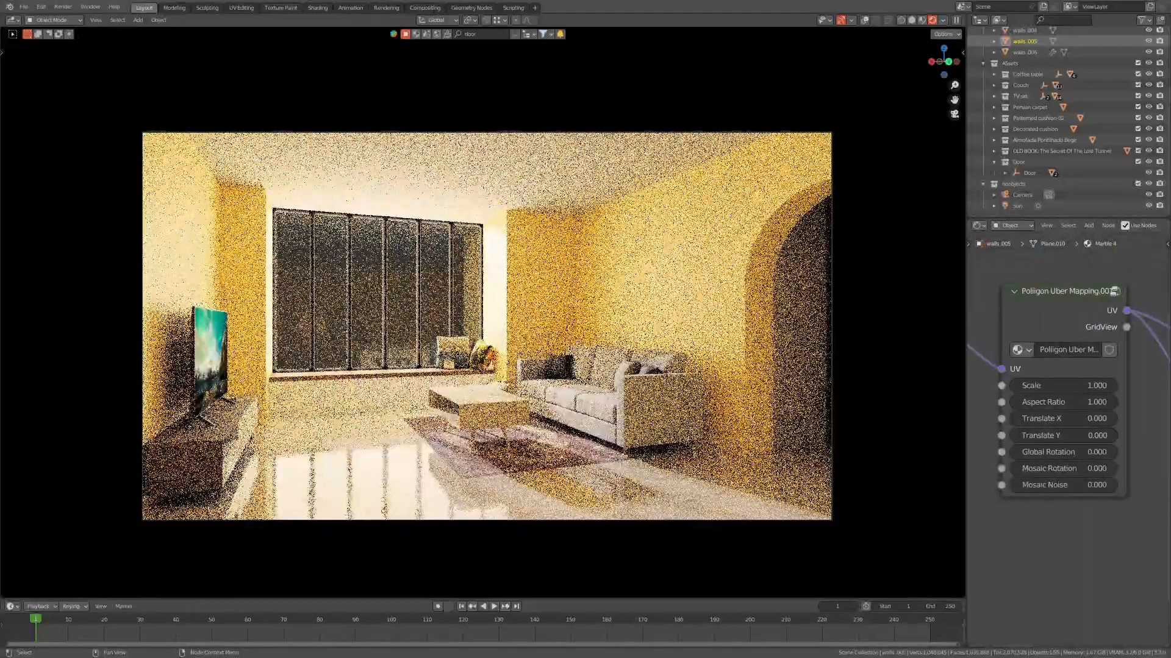
pyautogui.doubleClick(1064, 386)
pyautogui.write('1.0')
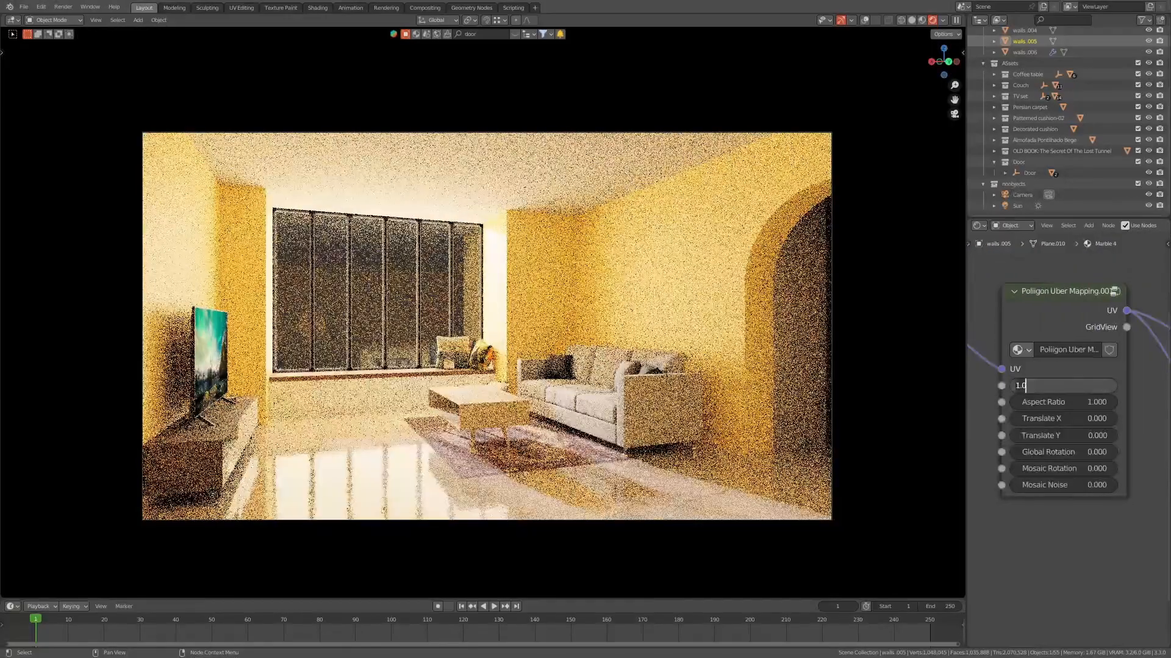
pyautogui.press('Return')
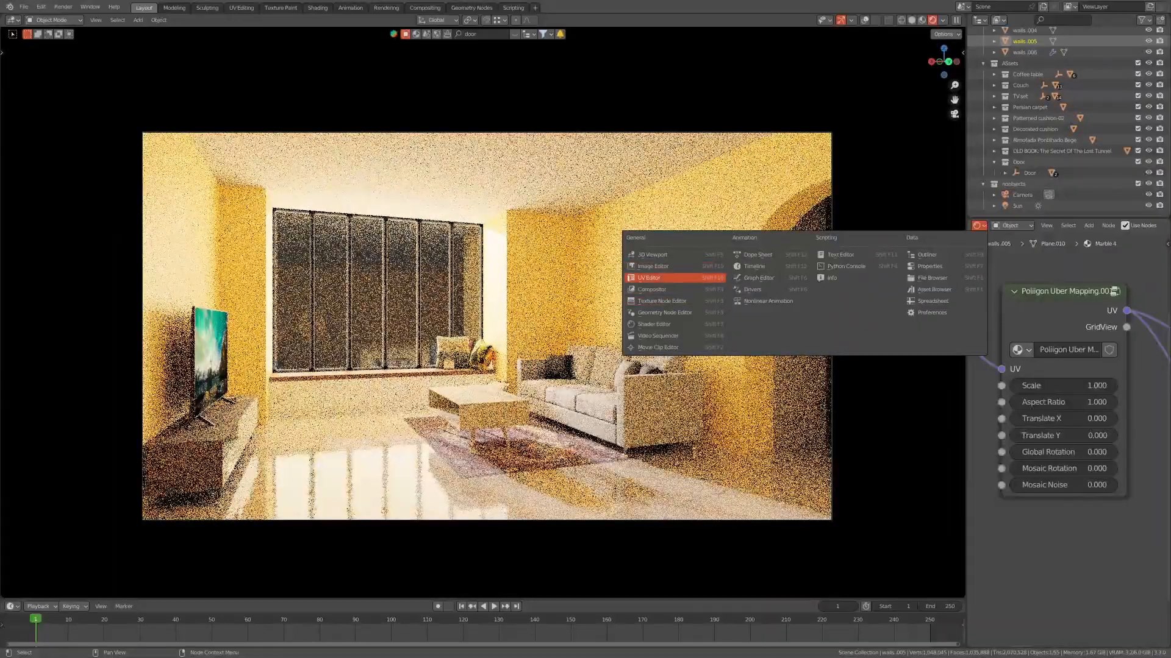
# - Scale all of the floor's UVs by a factor of 2 in the UV Editor
pyautogui.click(649, 277)
pyautogui.press('Tab')
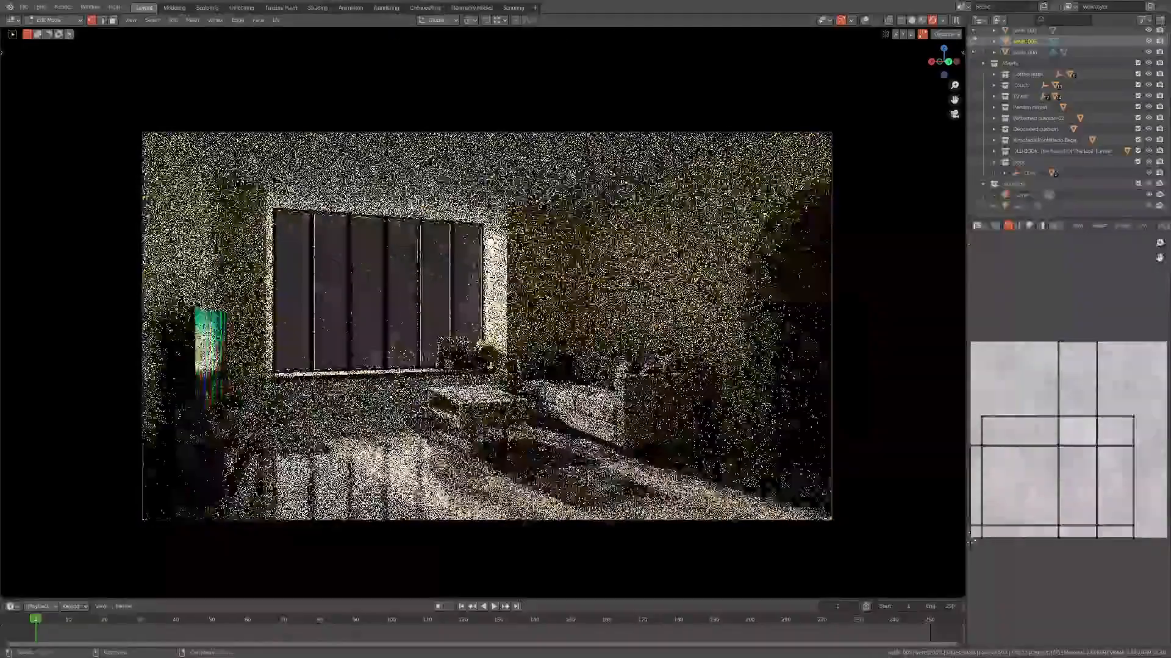
pyautogui.scroll(-5, 1068, 436)
pyautogui.write('a')
pyautogui.write('s2')
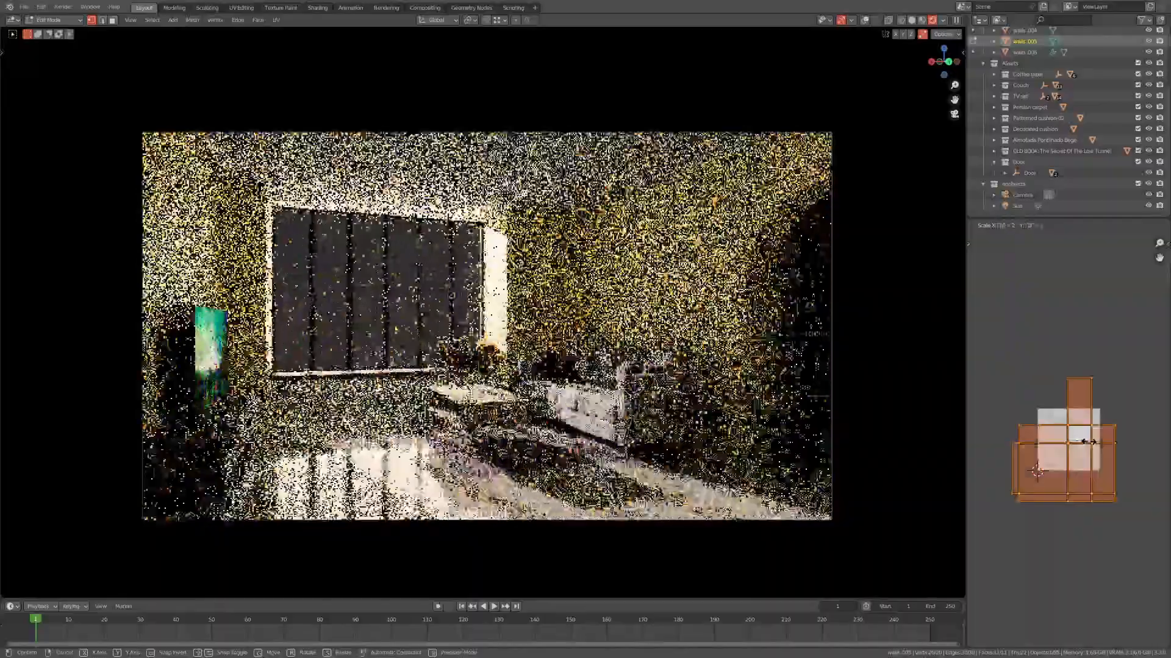
pyautogui.press('Return')
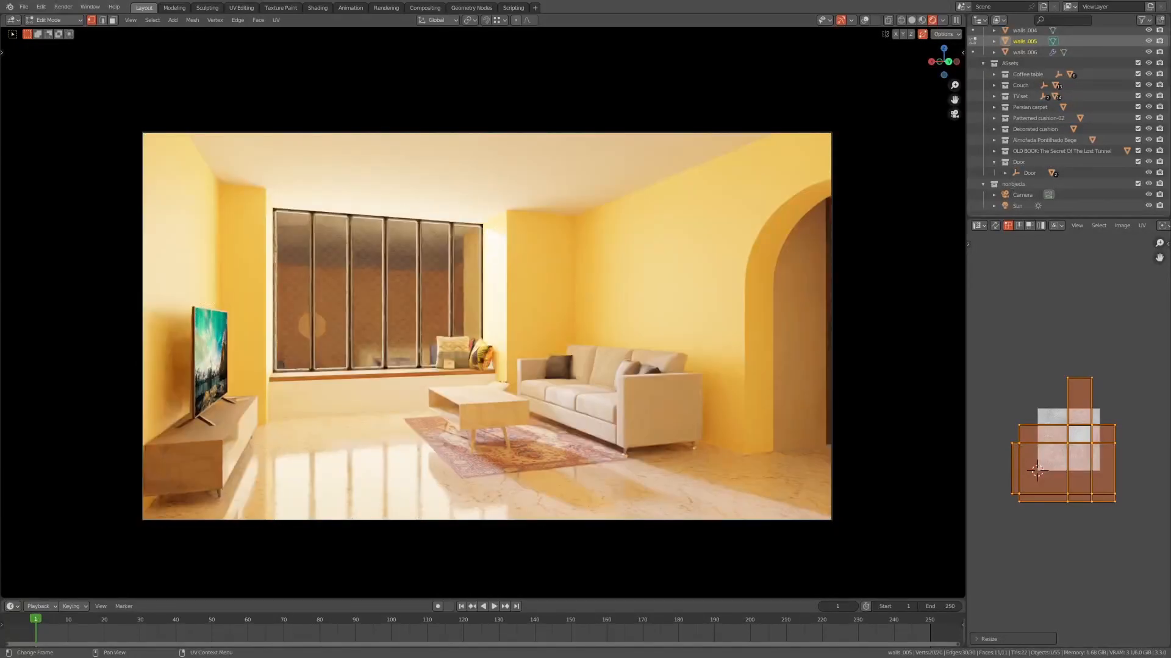
# - Return the floor to Object Mode and switch the UV Editor area back to the Properties editor
pyautogui.press('Tab')
pyautogui.click(978, 225)
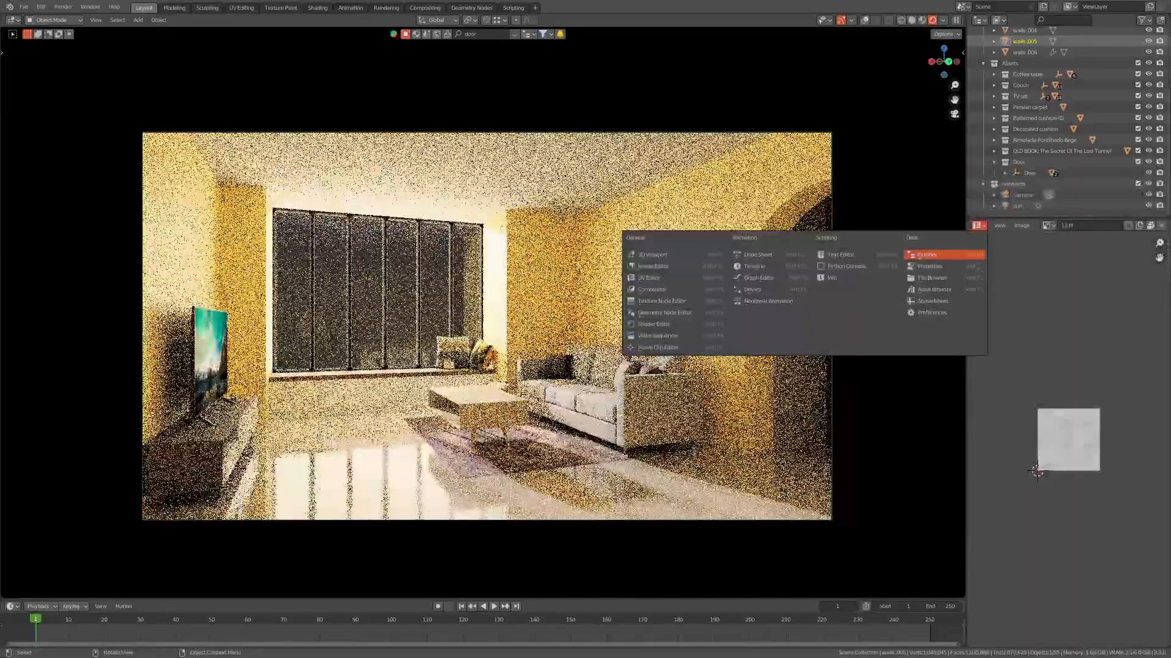
pyautogui.click(929, 266)
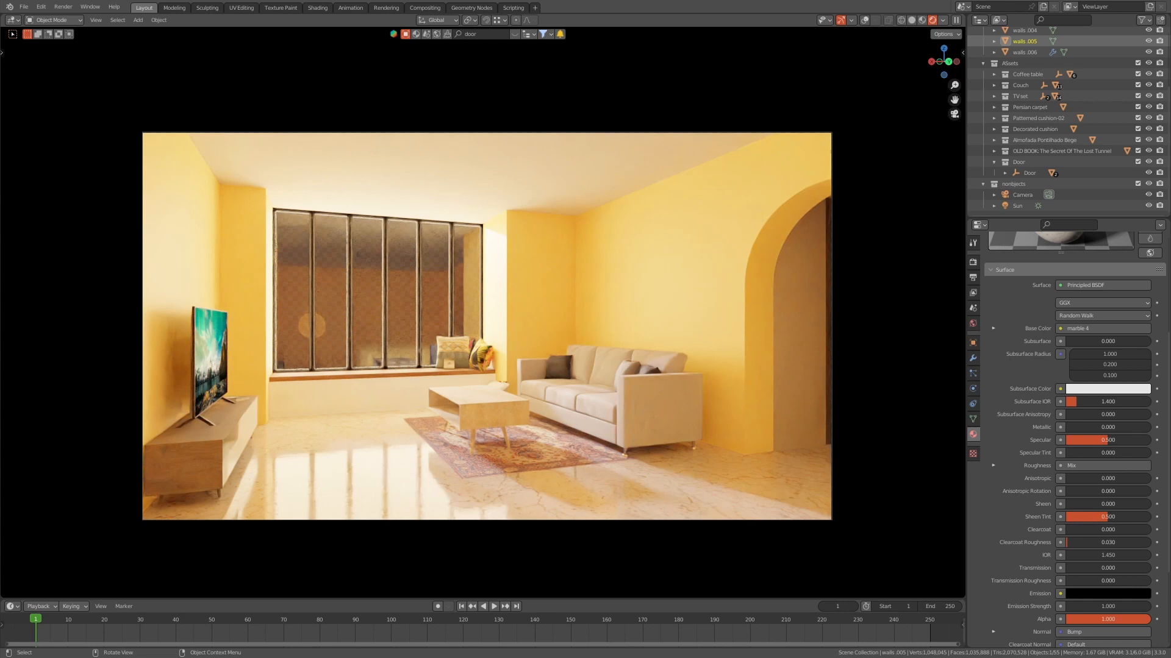
# - Make the Assets collection active, then select the wall face behind the couch in the walls mesh with overlays turned on
pyautogui.scroll(1, 1055, 122)
pyautogui.click(1010, 87)
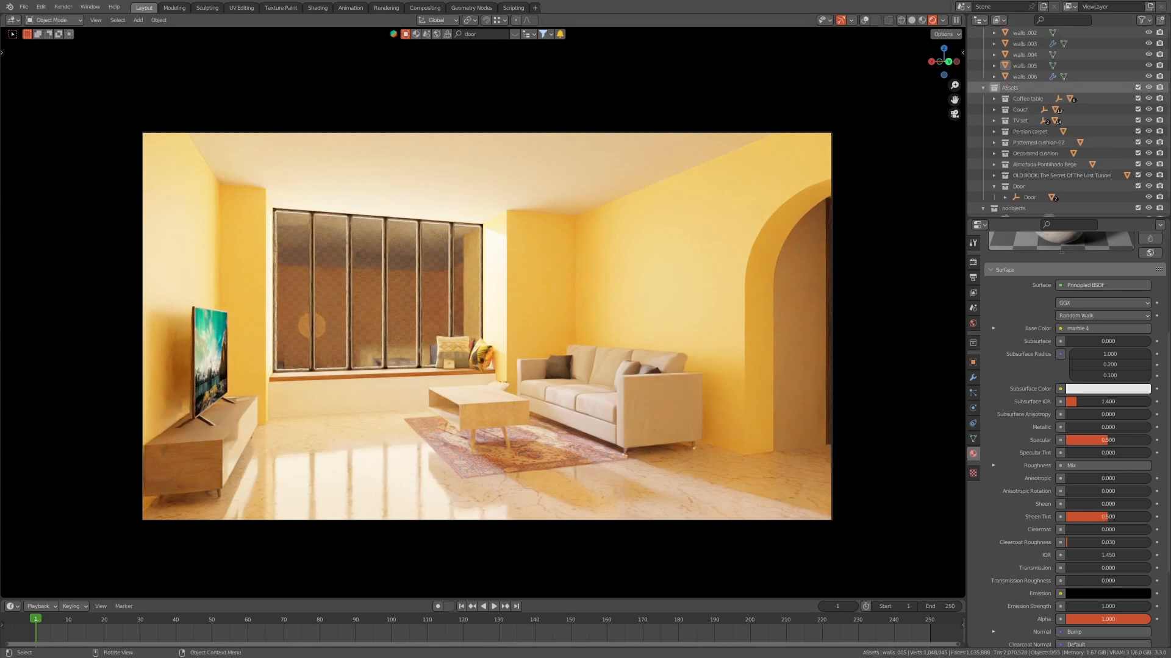
pyautogui.click(659, 262)
pyautogui.hotkey('alt', 'shift', 'z')
pyautogui.press('Tab')
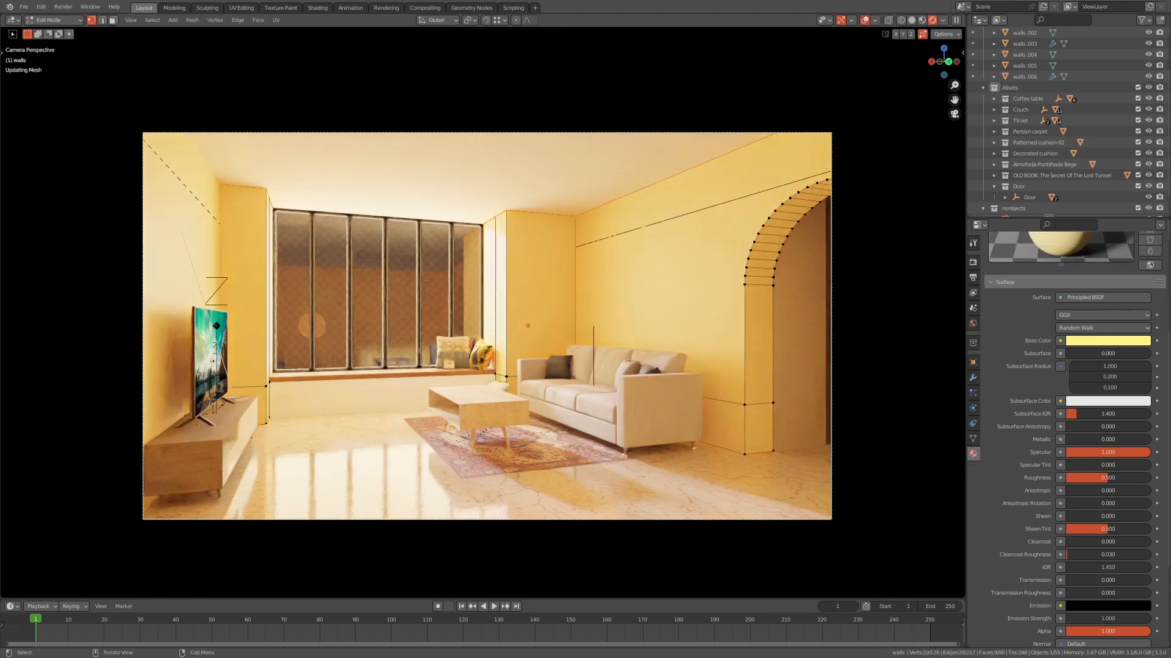
pyautogui.press('3')
pyautogui.click(651, 324)
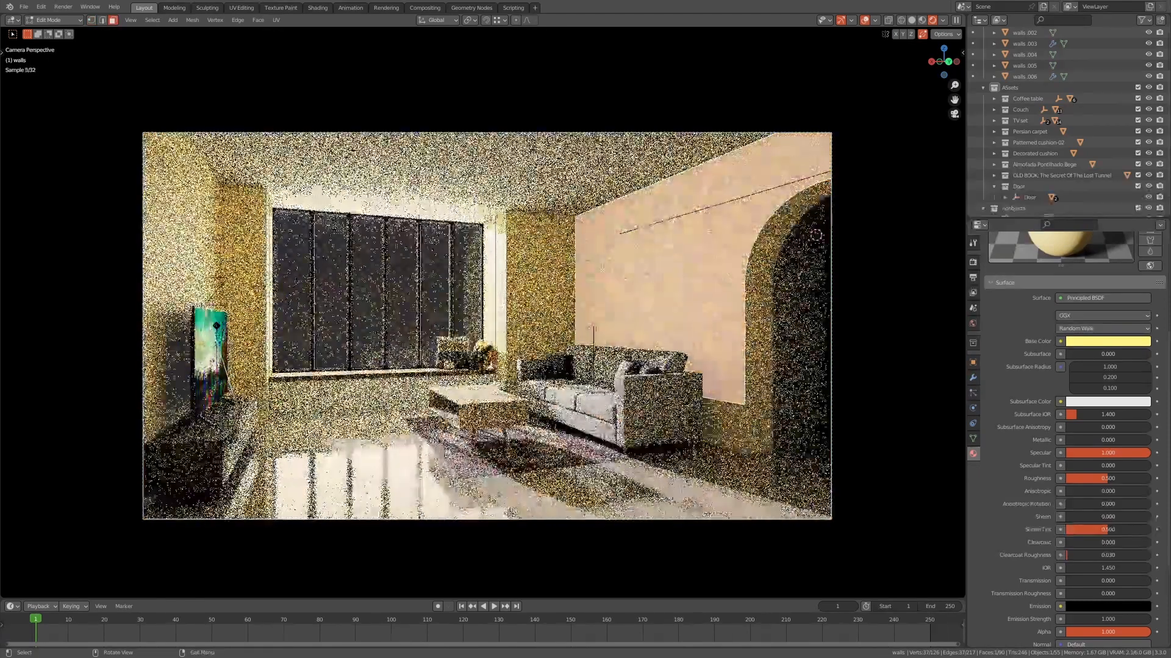
pyautogui.press('Tab')
# - Return to the camera view and switch the viewport to Solid shading with the archway in view
pyautogui.press('KP_Decimal')
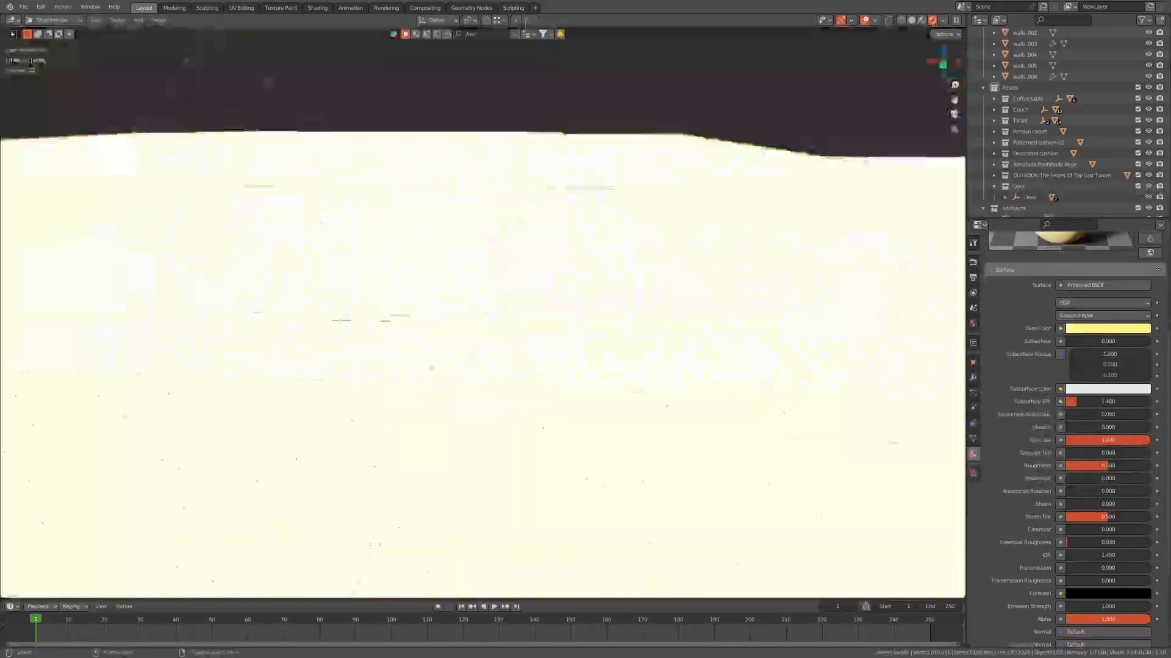
pyautogui.press('KP_0')
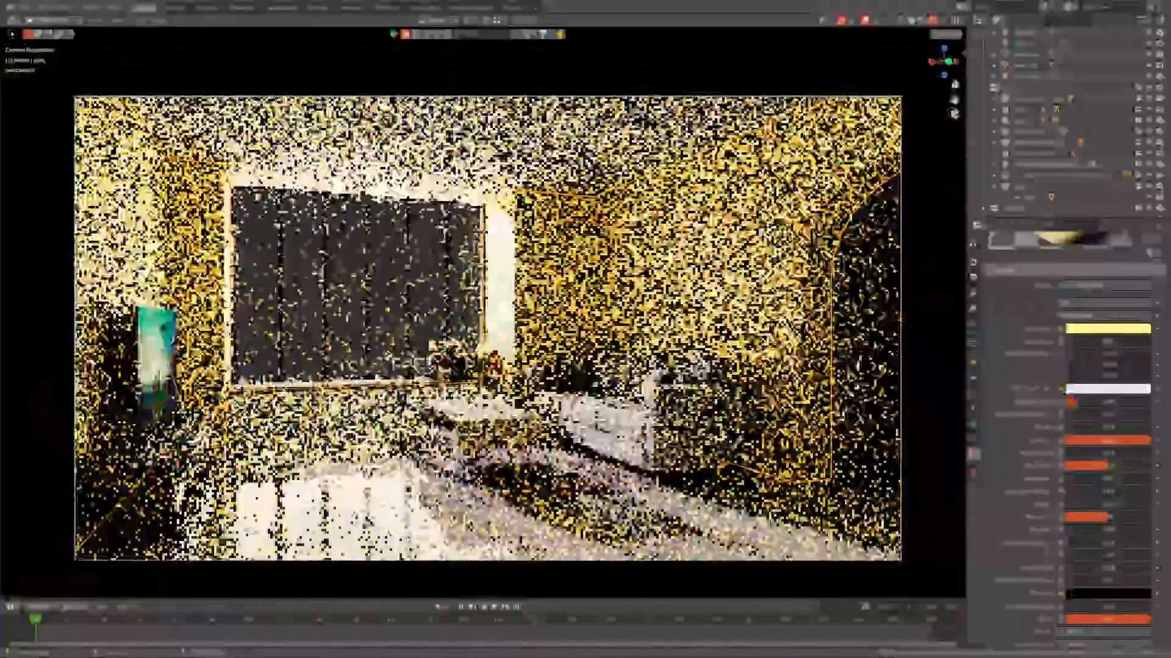
pyautogui.keyDown('shift'); pyautogui.moveTo(756, 266); pyautogui.dragTo(643, 269, button='middle'); pyautogui.keyUp('shift')
pyautogui.press('z')
pyautogui.click(717, 269)
pyautogui.keyDown('shift'); pyautogui.moveTo(717, 269); pyautogui.dragTo(695, 272, button='middle'); pyautogui.keyUp('shift')
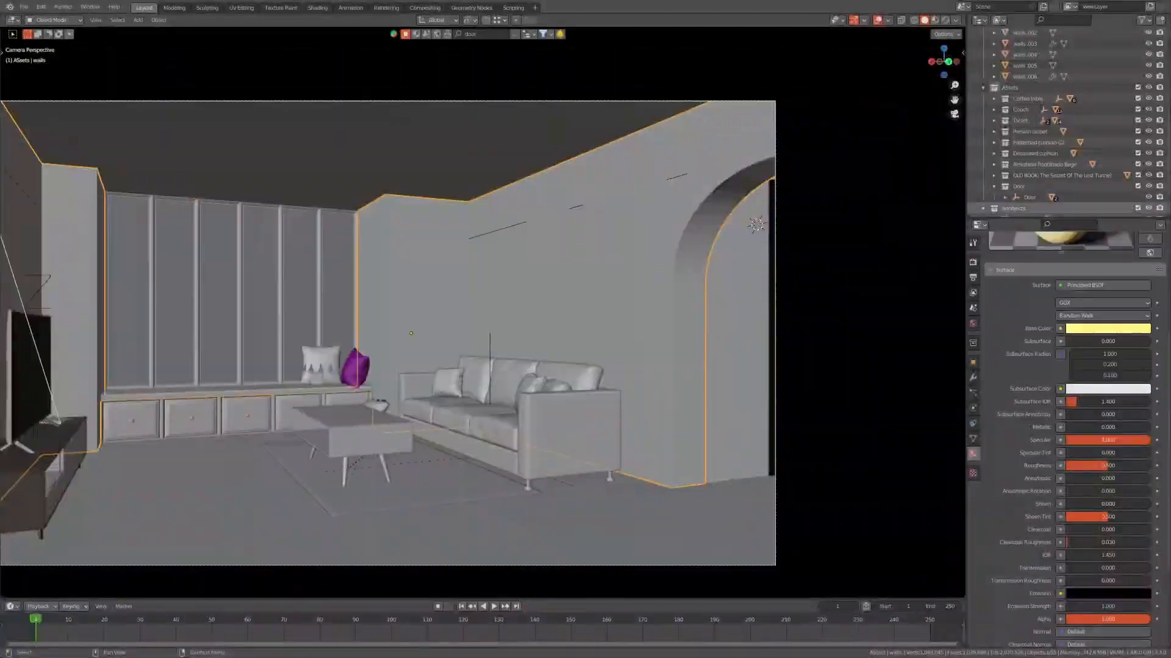
# - Move the Door about 0.48 m along the X axis so it stands in the archway
pyautogui.click(1029, 197)
pyautogui.press('g')
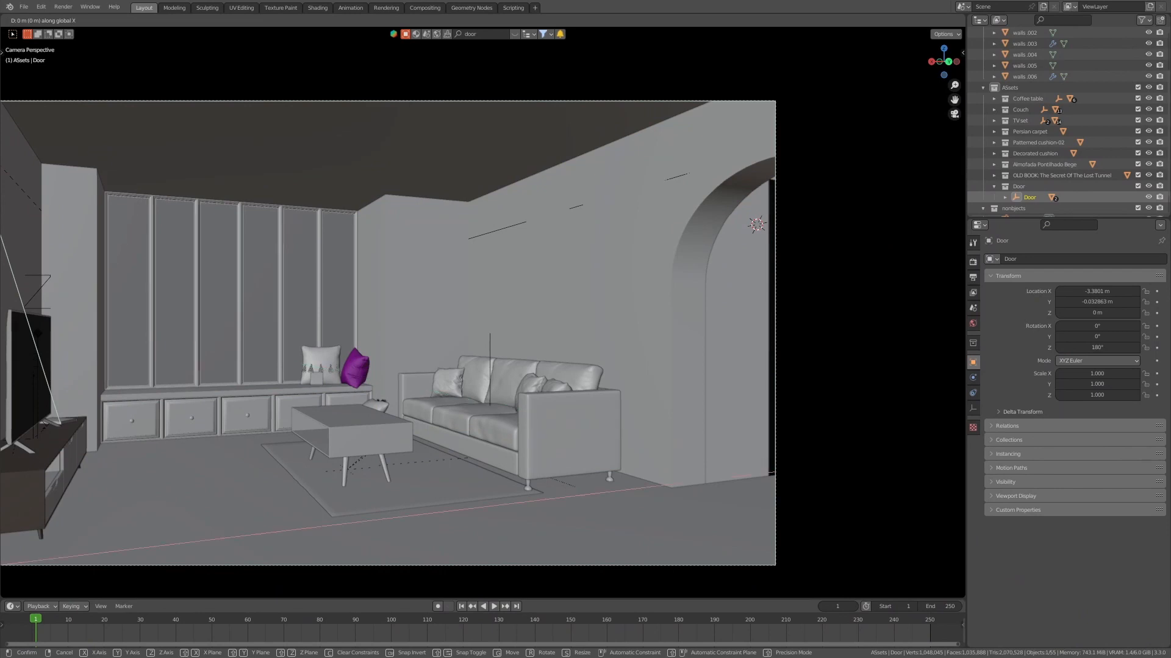
pyautogui.press('x')
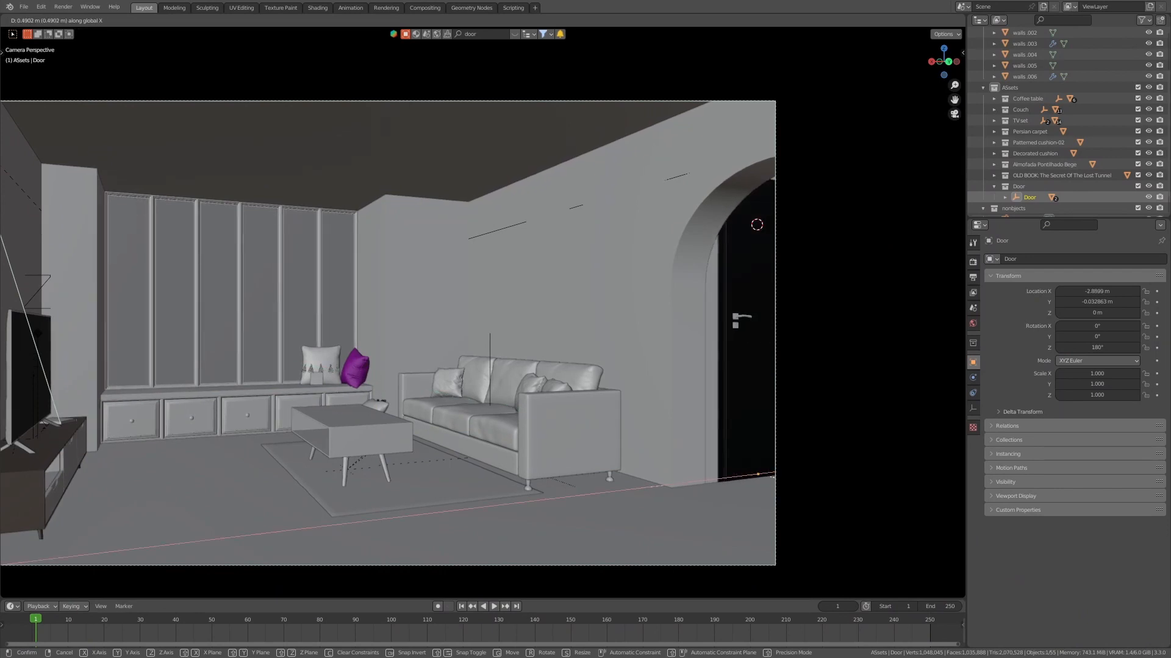
pyautogui.press('Return')
# - Scale the Door uniformly down to about 0.908
pyautogui.keyDown('shift'); pyautogui.moveTo(427, 305); pyautogui.dragTo(499, 309, button='middle'); pyautogui.keyUp('shift')
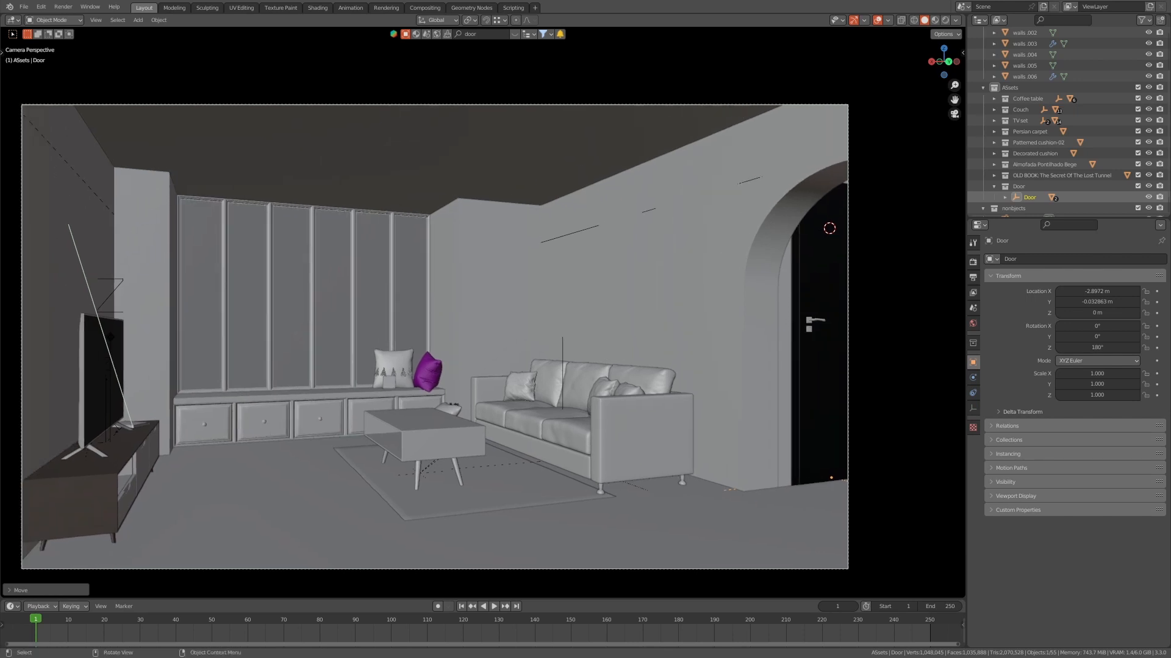
pyautogui.press('s')
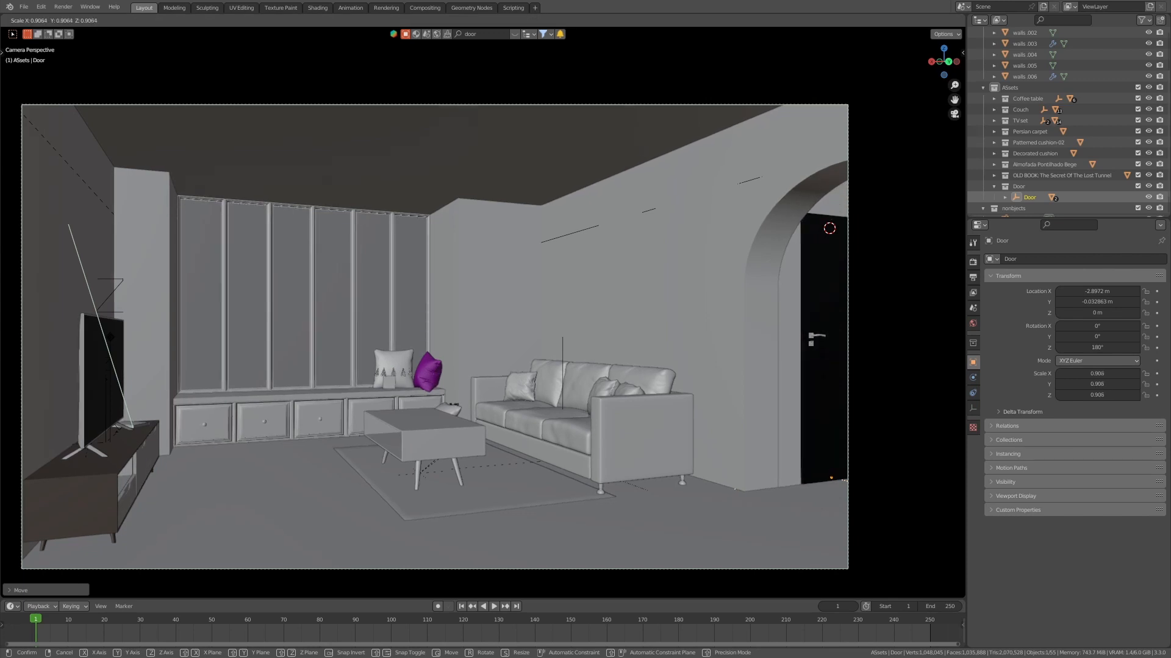
pyautogui.press('Return')
# - Move the Door about 0.035 m further along the X axis and save the file
pyautogui.press('g')
pyautogui.press('x')
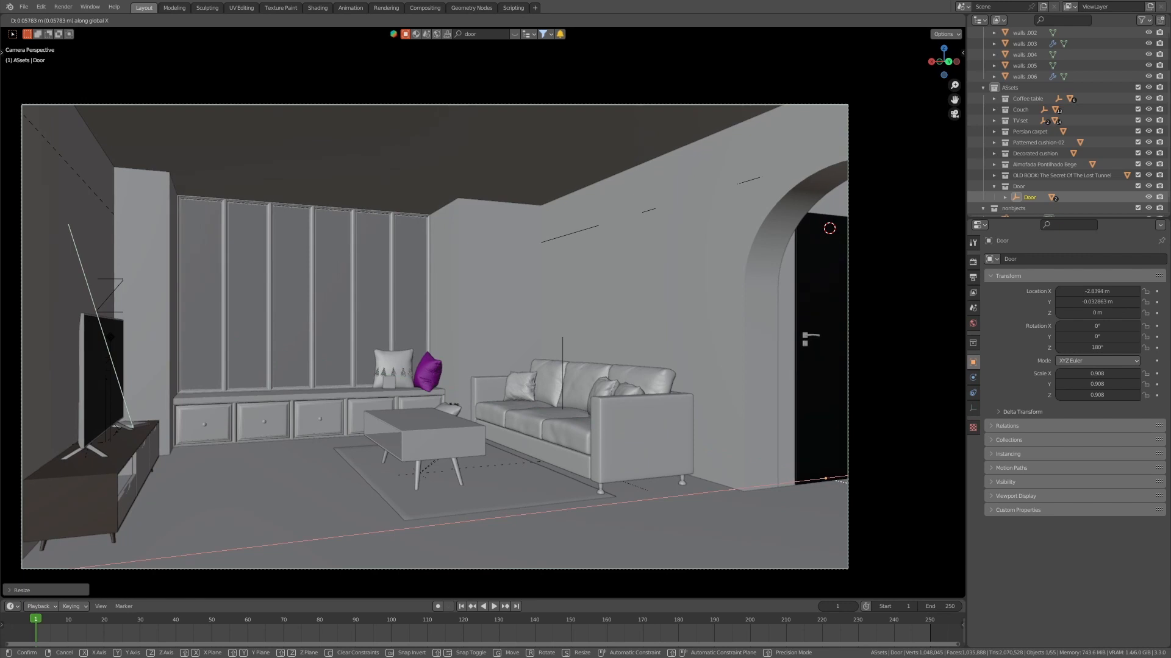
pyautogui.press('Return')
pyautogui.hotkey('ctrl', 's')
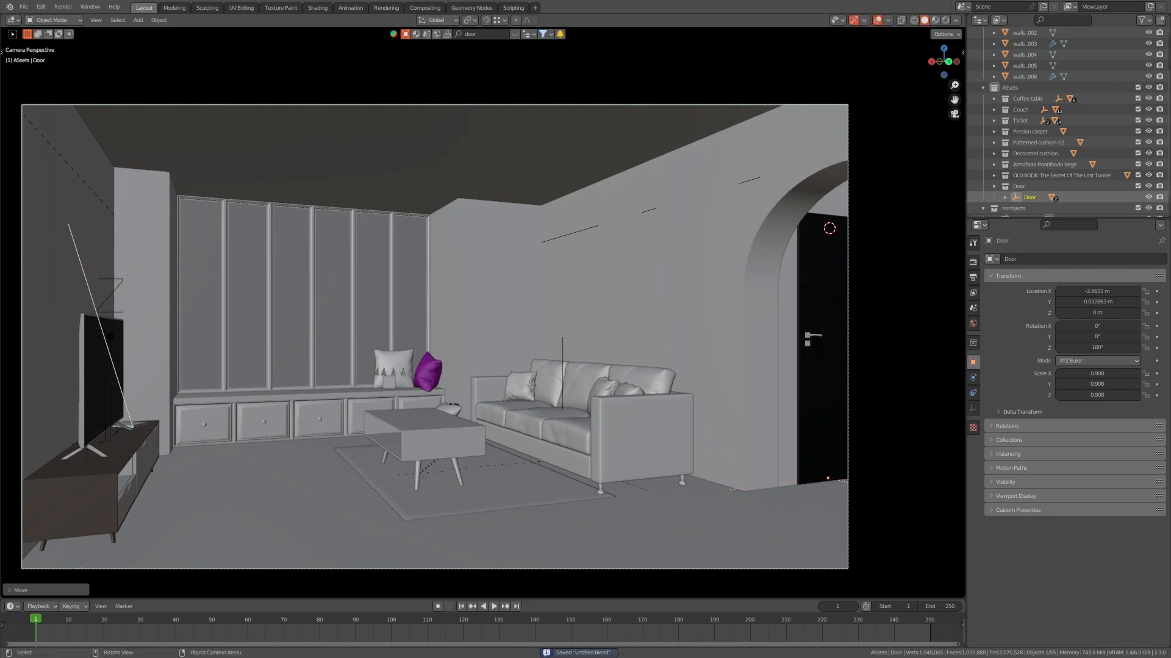
# - Place the 3D cursor on the wall above the couch while editing the walls mesh, and return to Object Mode
pyautogui.click(670, 287)
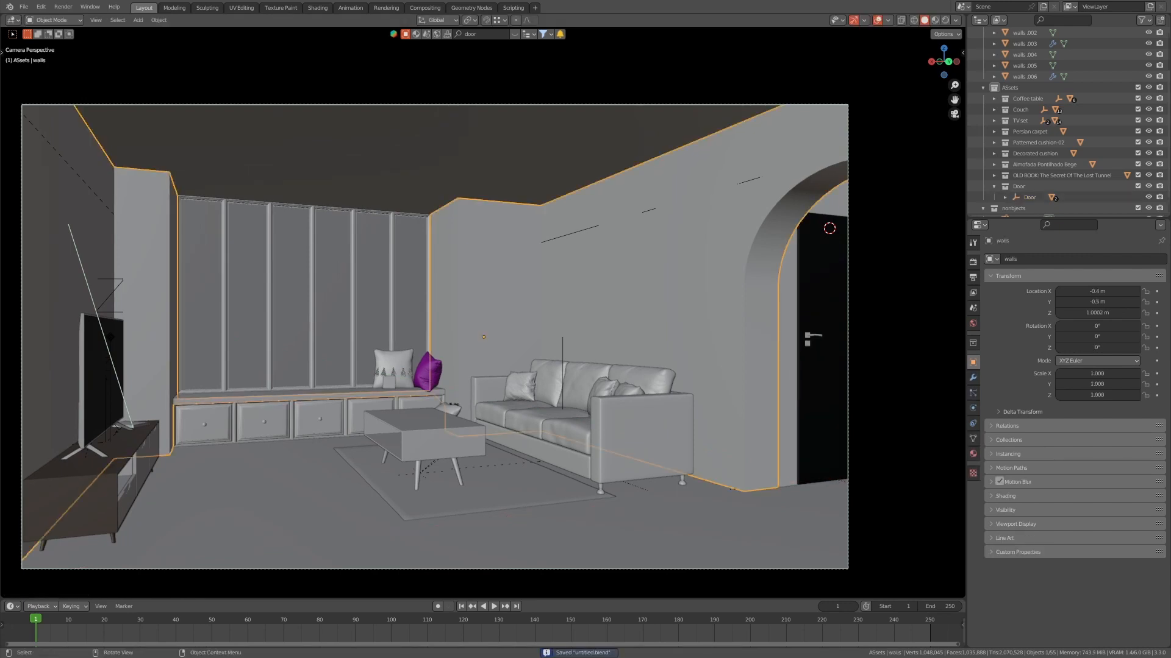
pyautogui.press('Tab')
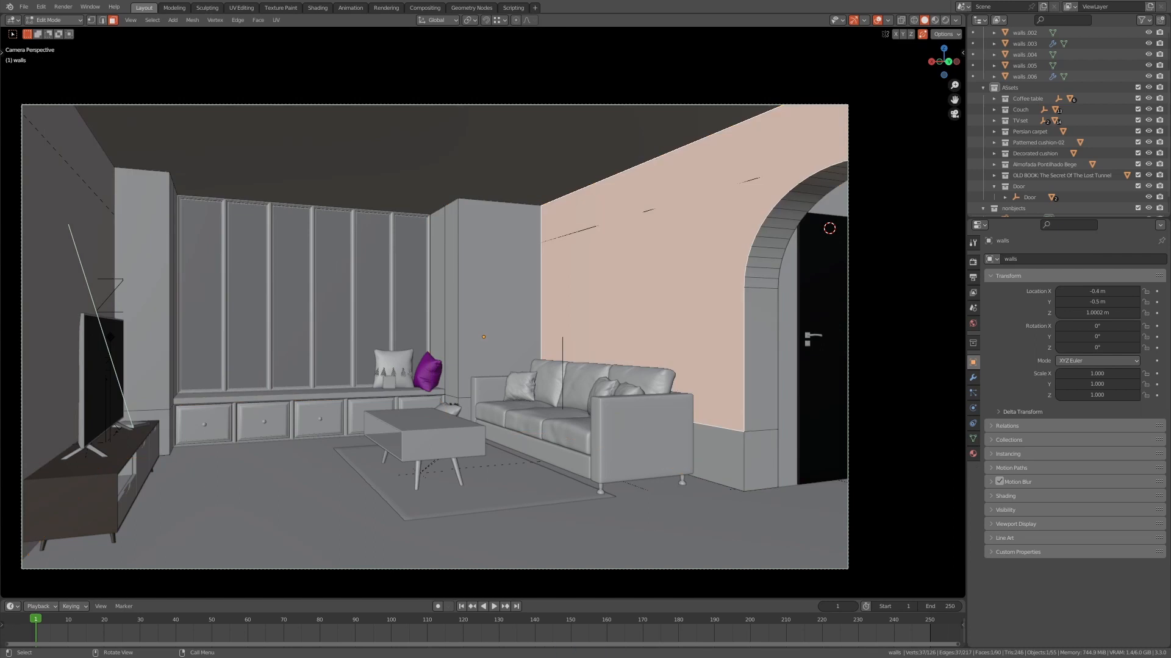
pyautogui.hotkey('shift', 's')
pyautogui.hotkey('shift', 's')
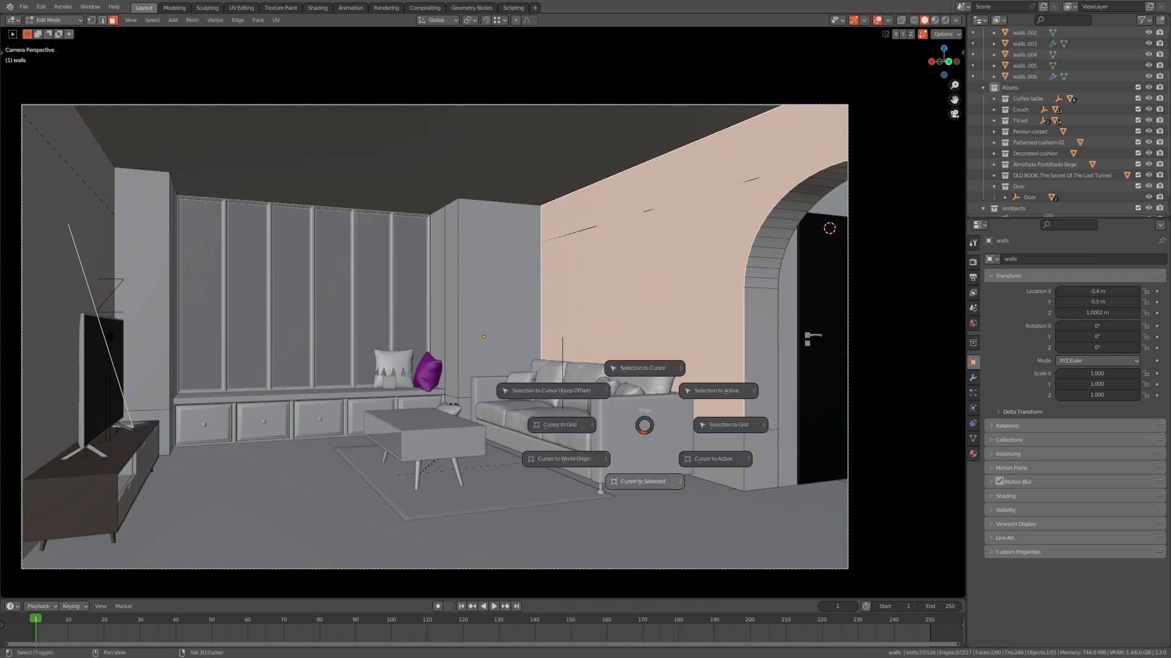
pyautogui.keyDown('shift'); pyautogui.rightClick(613, 272); pyautogui.keyUp('shift')
pyautogui.press('Tab')
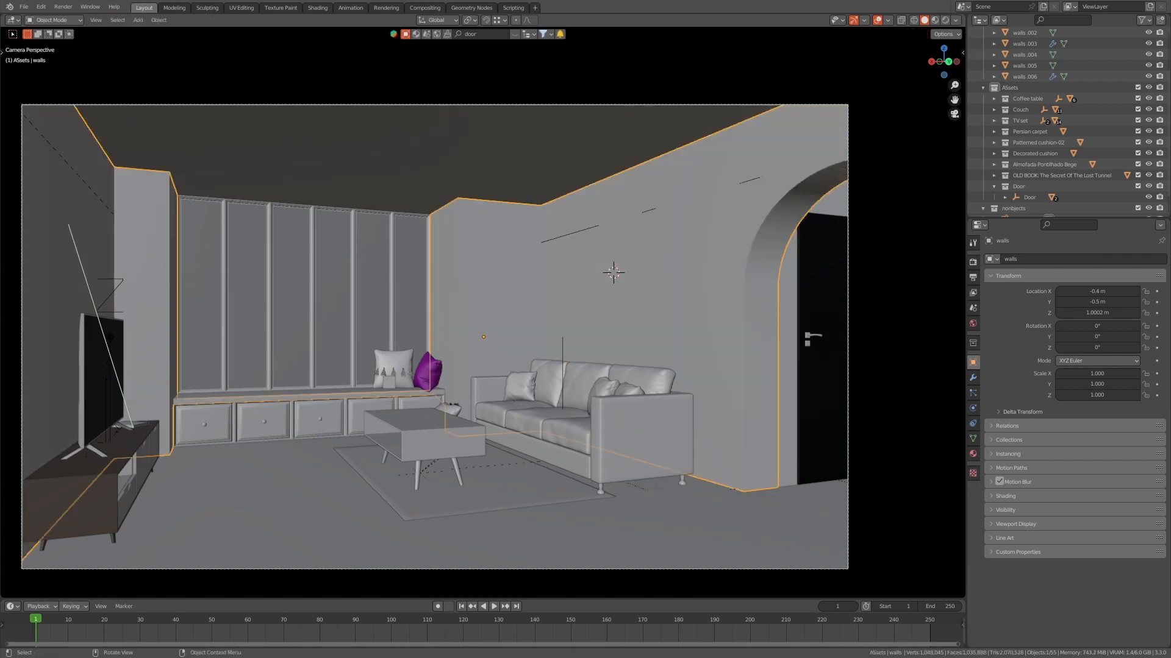
# - Search the online asset library for "painting" models
pyautogui.click(476, 34)
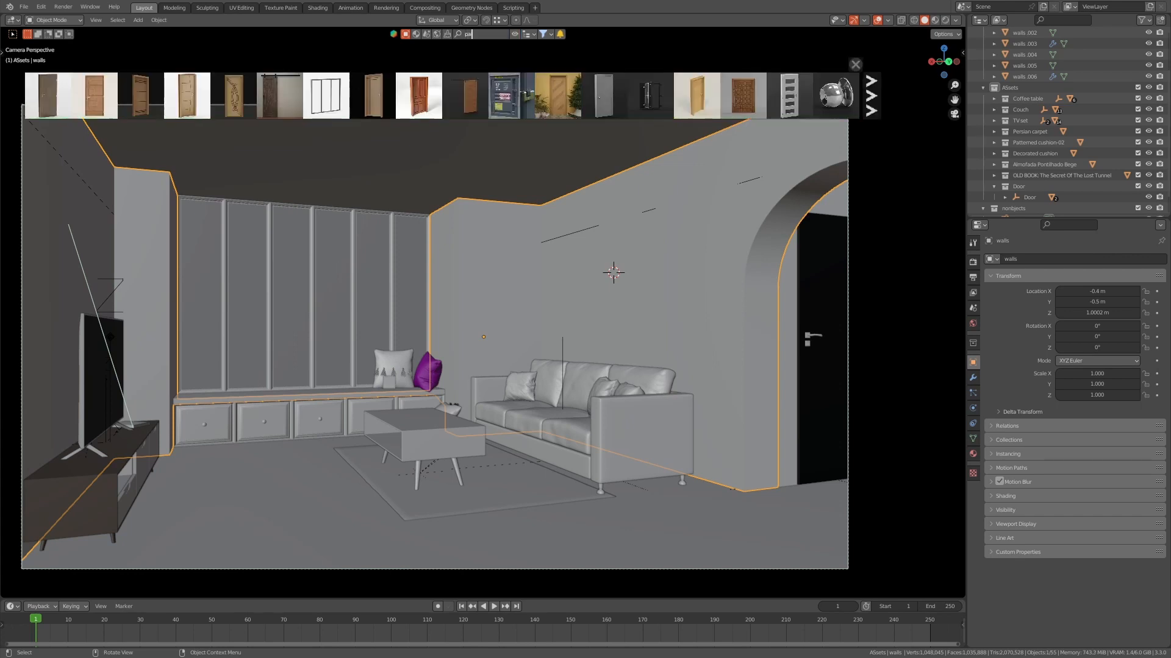
pyautogui.press('Return')
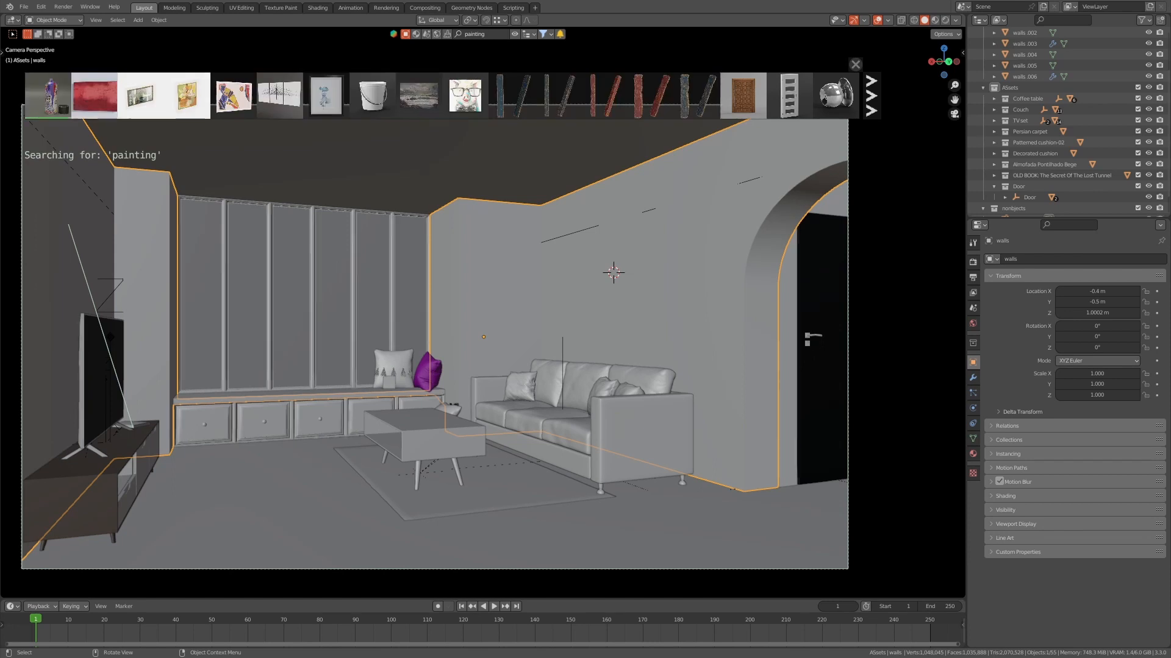
pyautogui.moveTo(95, 96)
pyautogui.moveTo(140, 96)
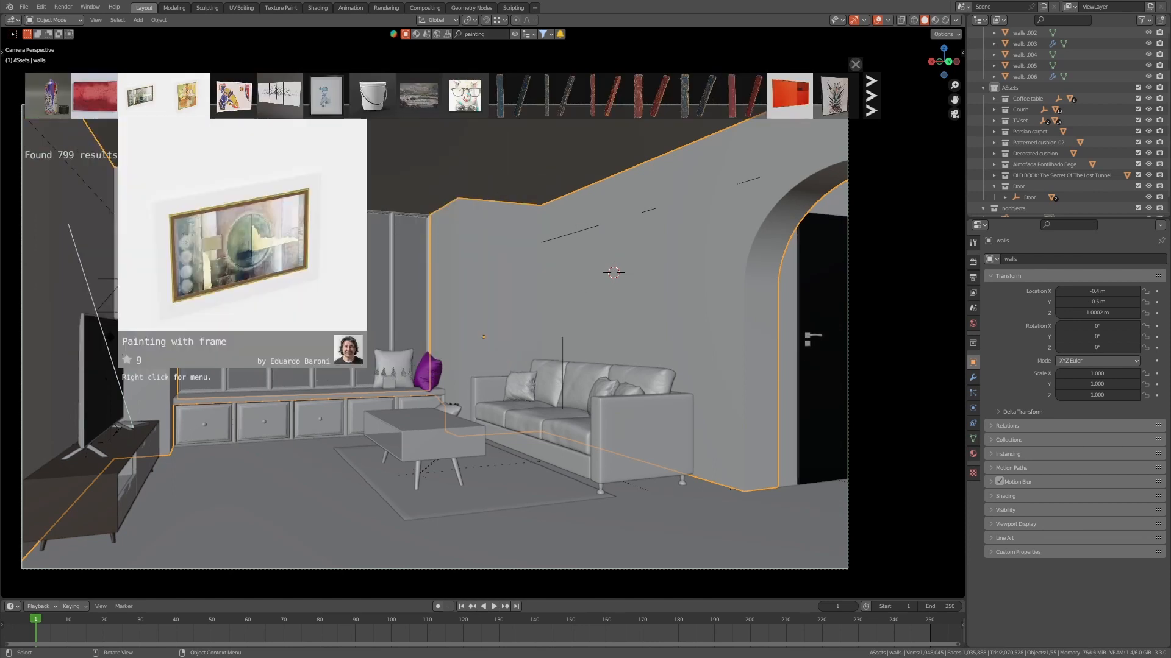
# - Browse the painting models and place Painting Number 5 at the 3D cursor on the wall above the couch
pyautogui.scroll(-3, 650, 96)
pyautogui.moveTo(696, 96)
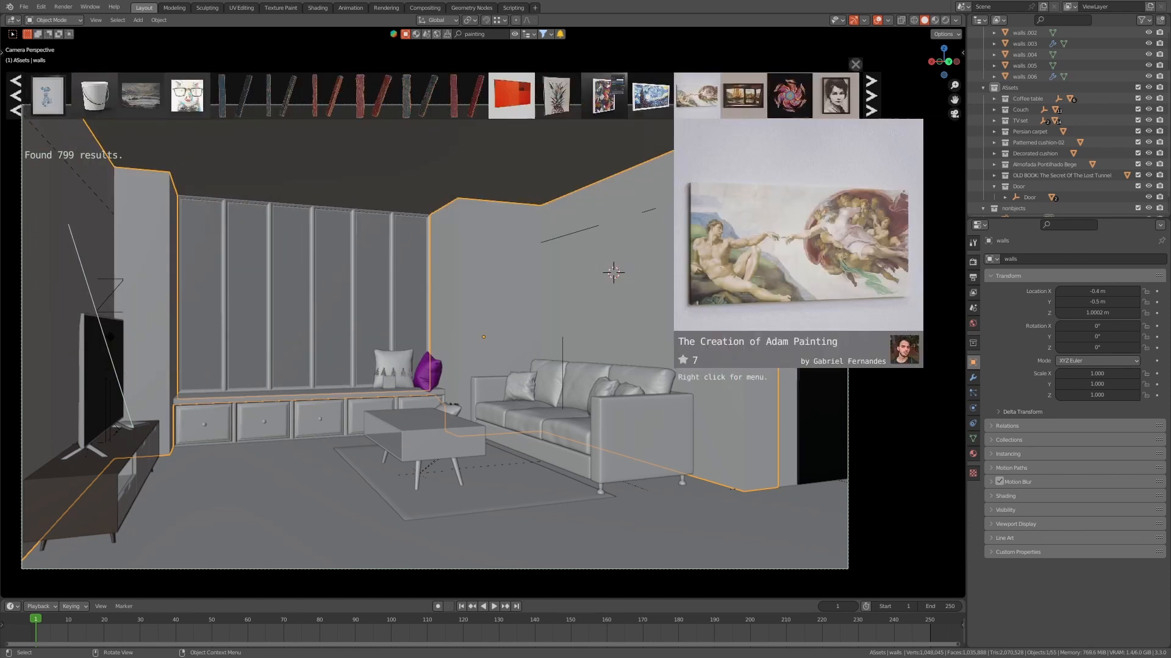
pyautogui.scroll(-4, 697, 96)
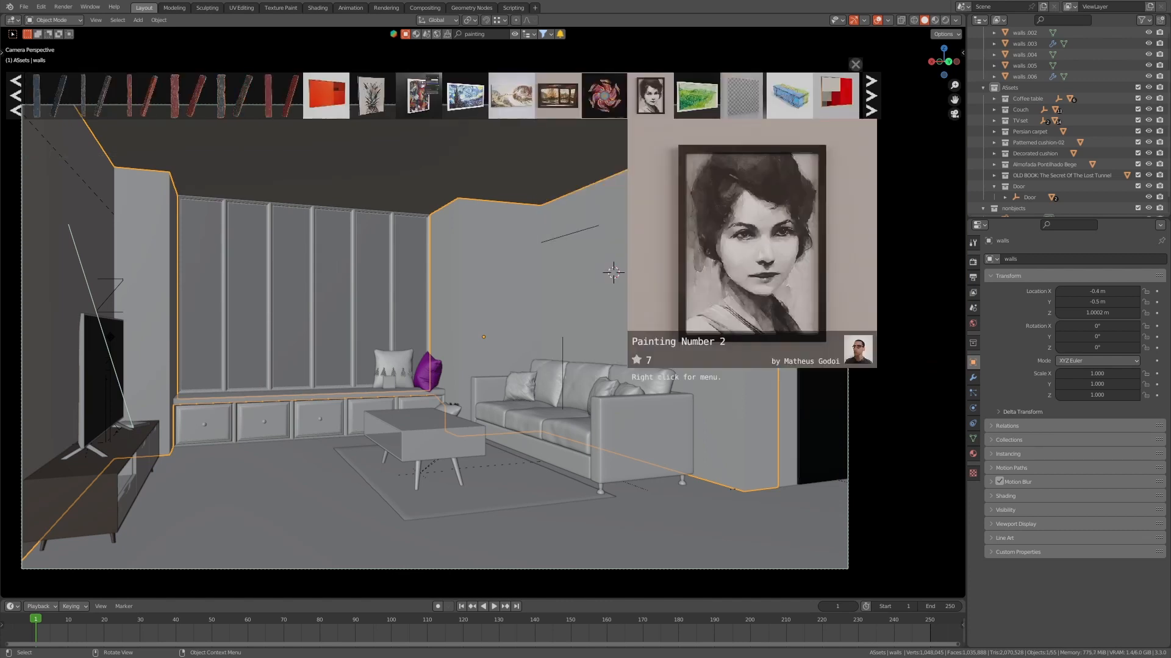
pyautogui.scroll(-4, 697, 96)
pyautogui.moveTo(651, 95)
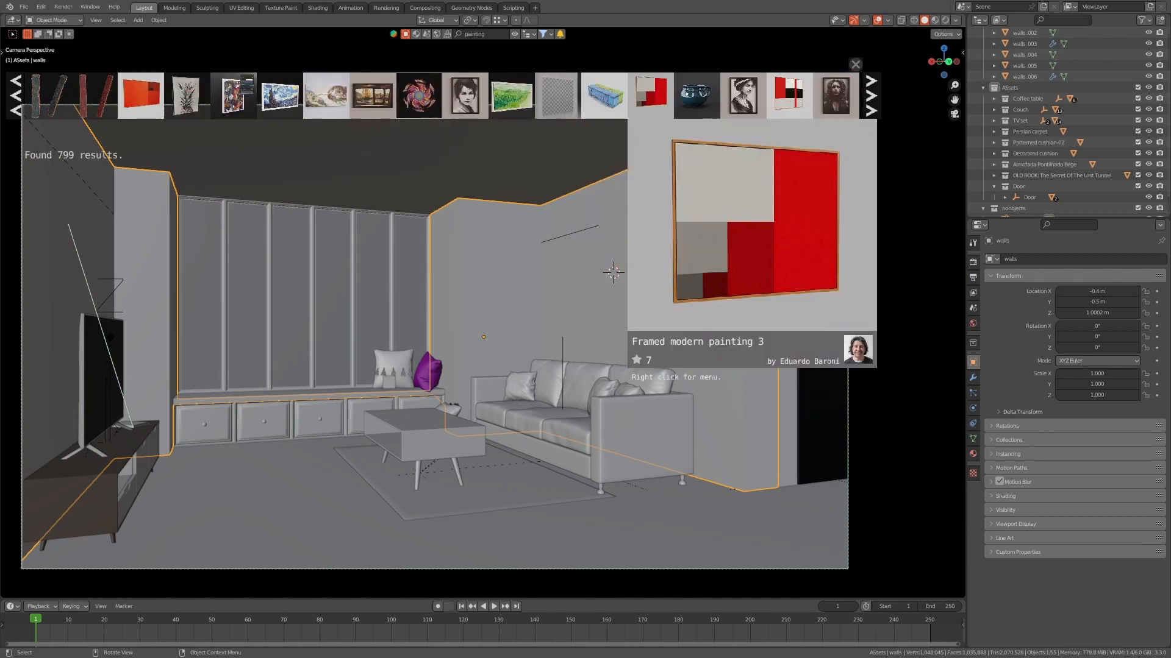
pyautogui.scroll(-4, 650, 96)
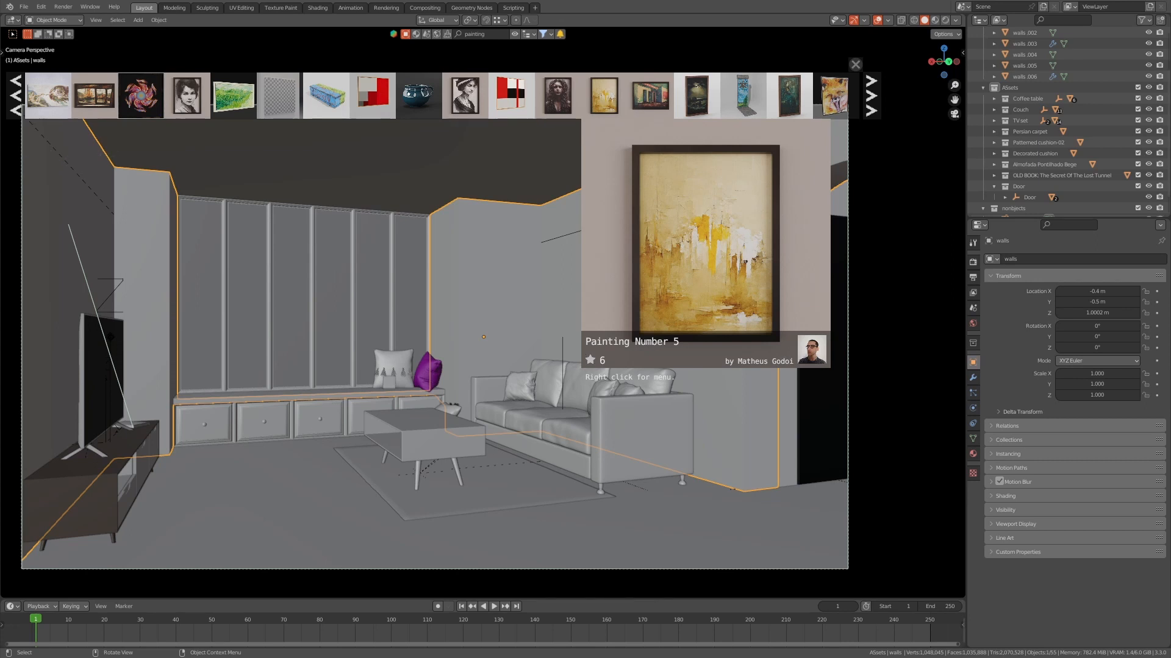
pyautogui.scroll(-8, 604, 96)
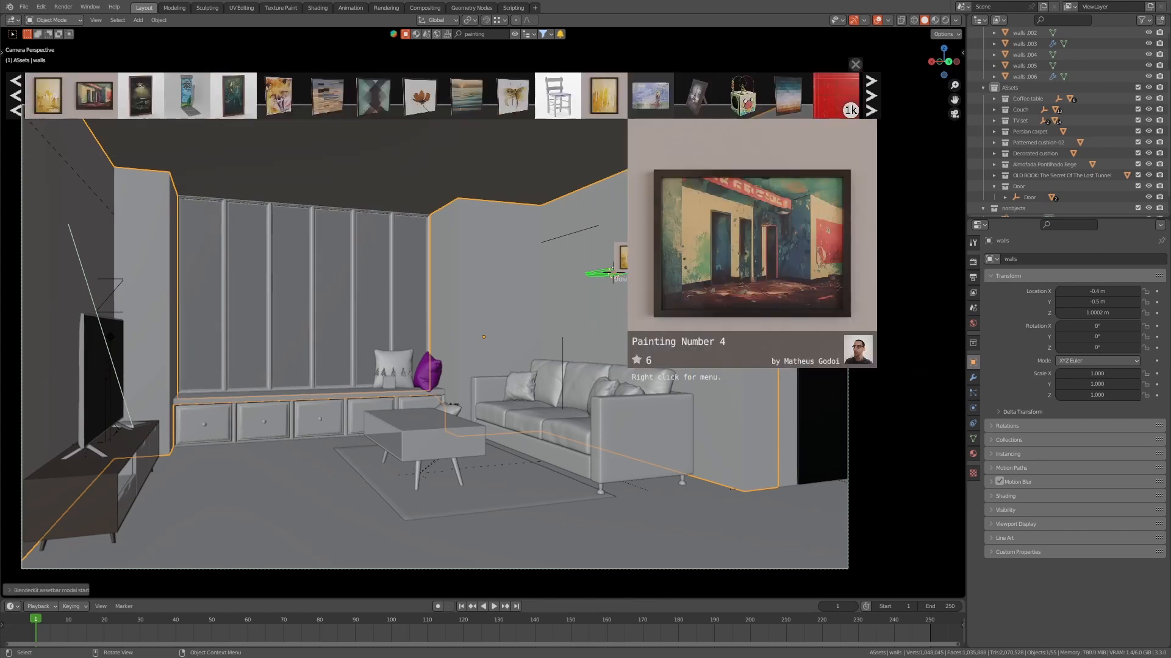
pyautogui.scroll(-7, 604, 95)
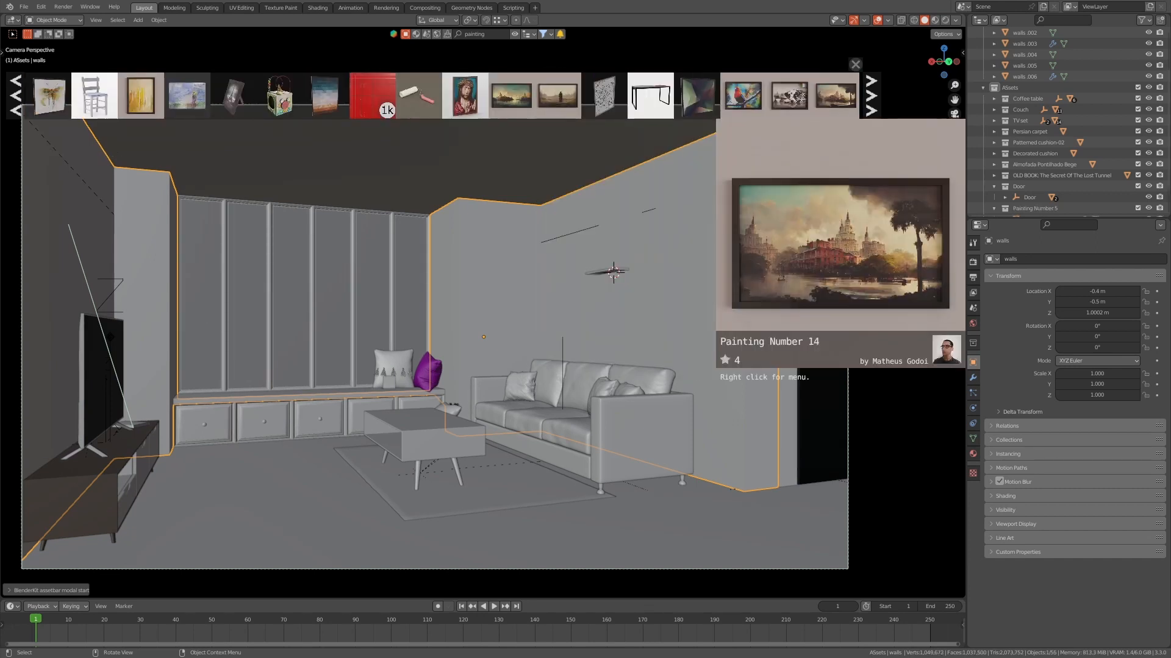
# - Rotate Painting Number 5 by 90° about the global Y axis so it lies against the wall
pyautogui.scroll(-1, 1067, 194)
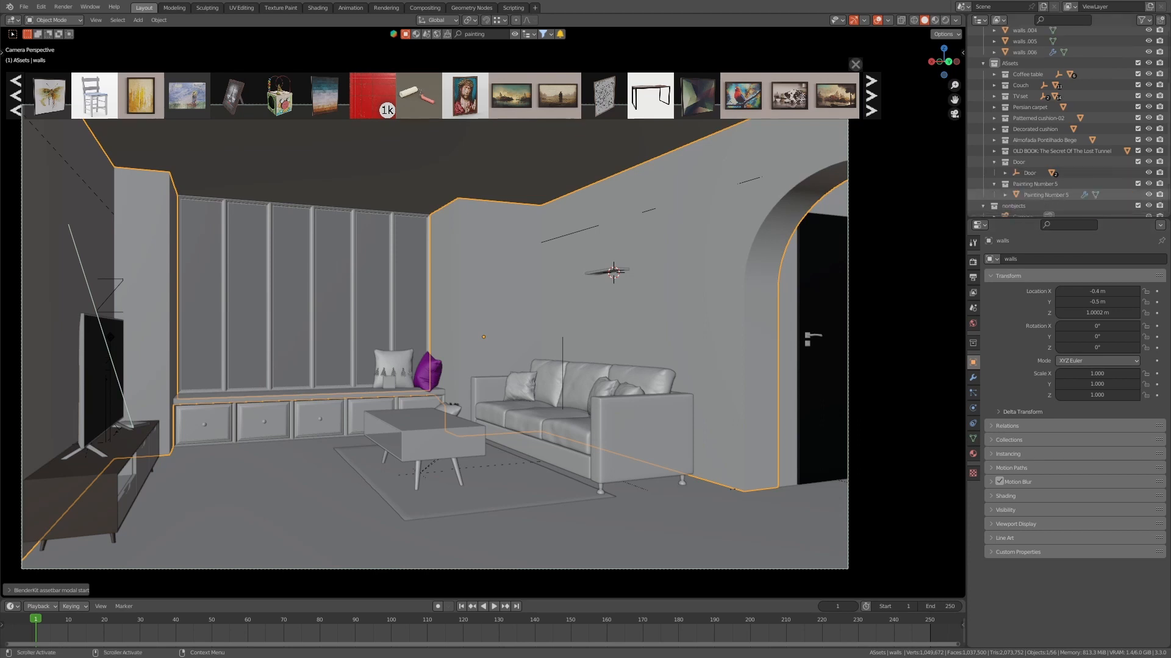
pyautogui.click(1061, 195)
pyautogui.write('ry')
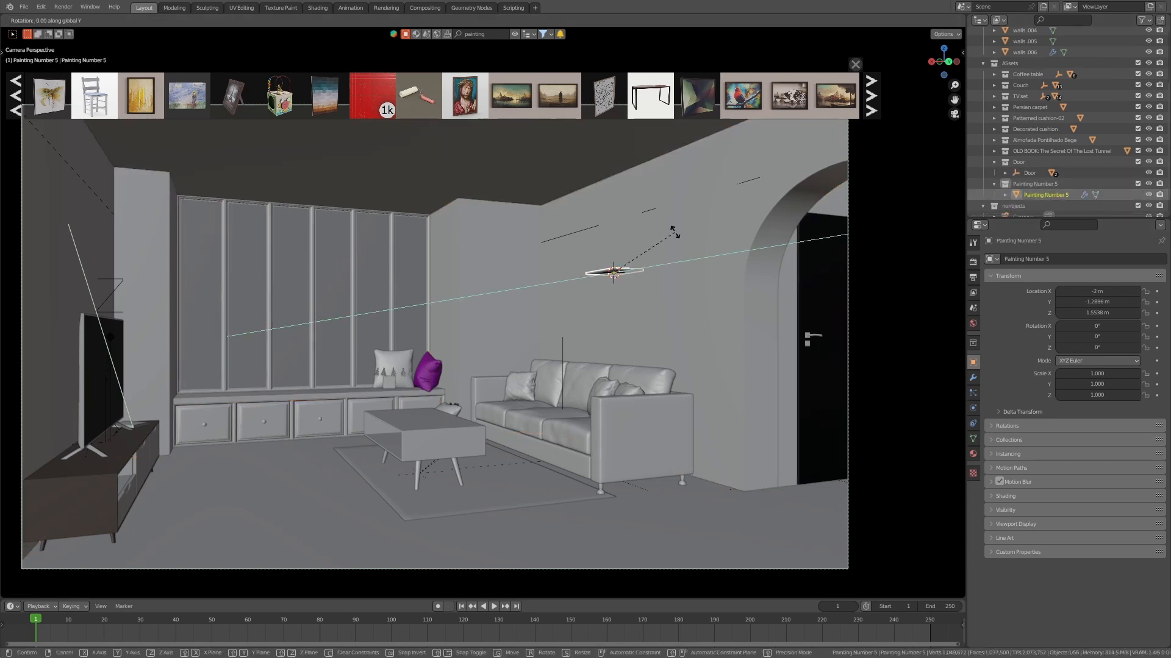
pyautogui.write('90')
pyautogui.press('Return')
pyautogui.press('KP_Decimal')
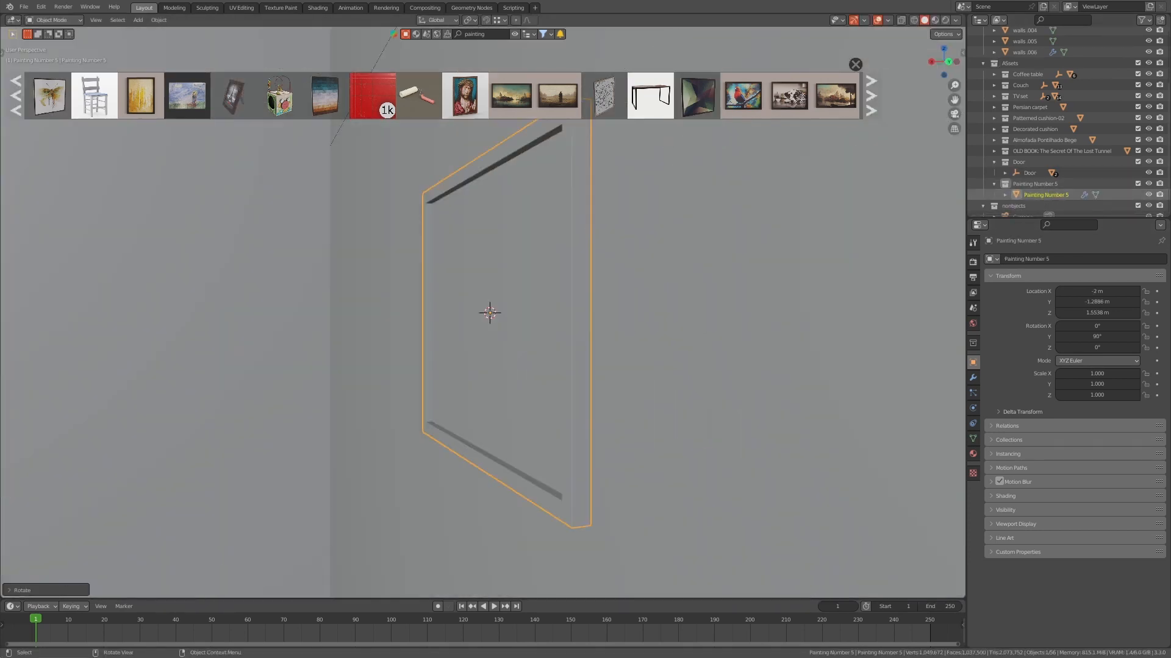
pyautogui.press('KP_0')
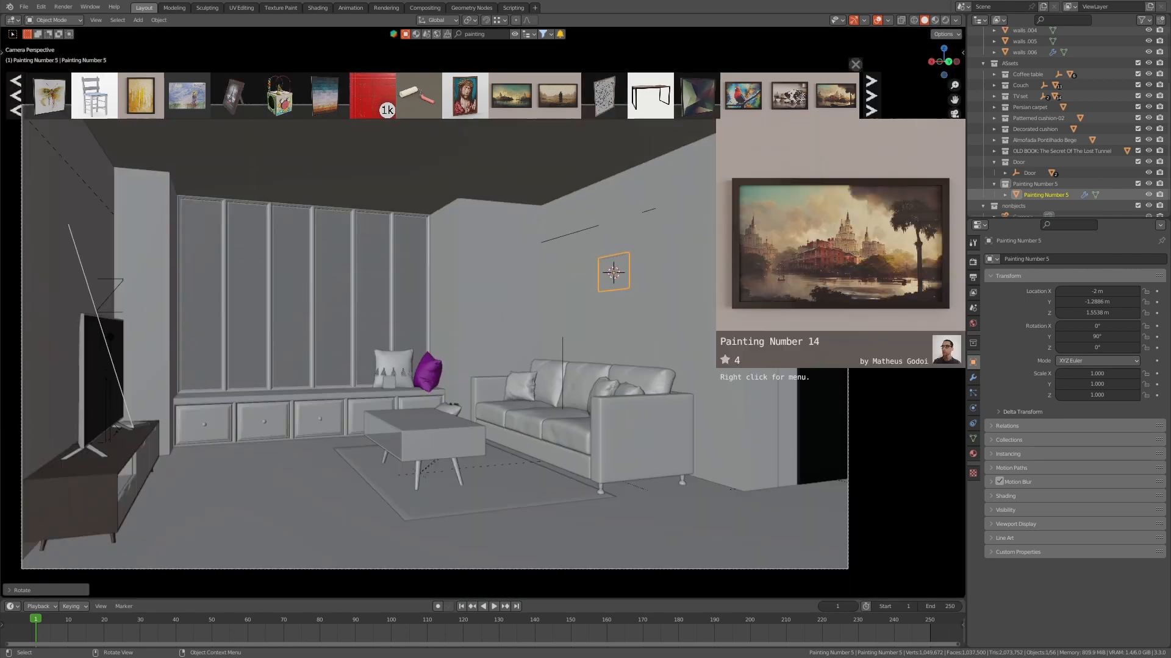
# - Inspect the wall painting in Rendered shading, from the camera and up close
pyautogui.moveTo(835, 95); pyautogui.dragTo(614, 272)
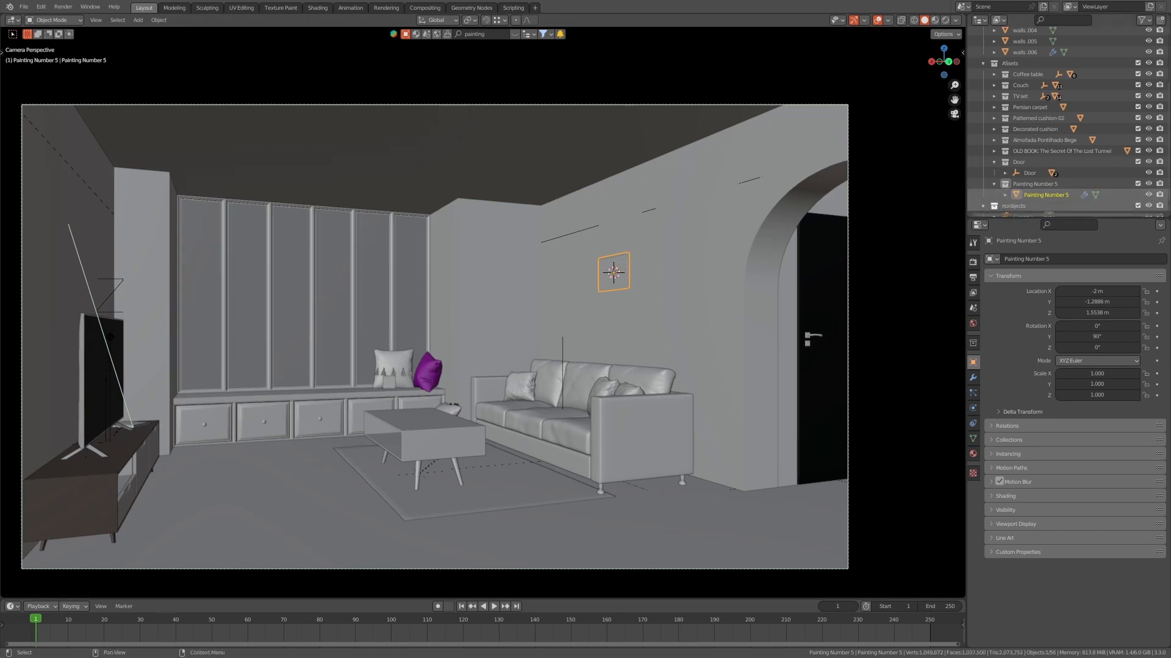
pyautogui.press('z')
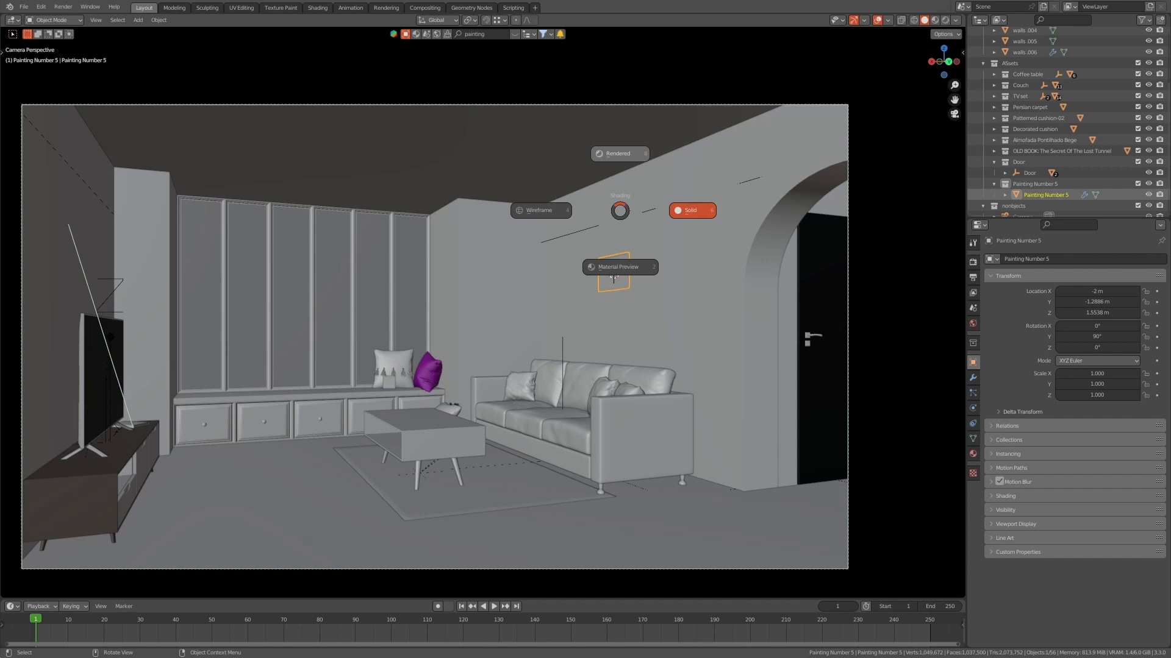
pyautogui.click(620, 154)
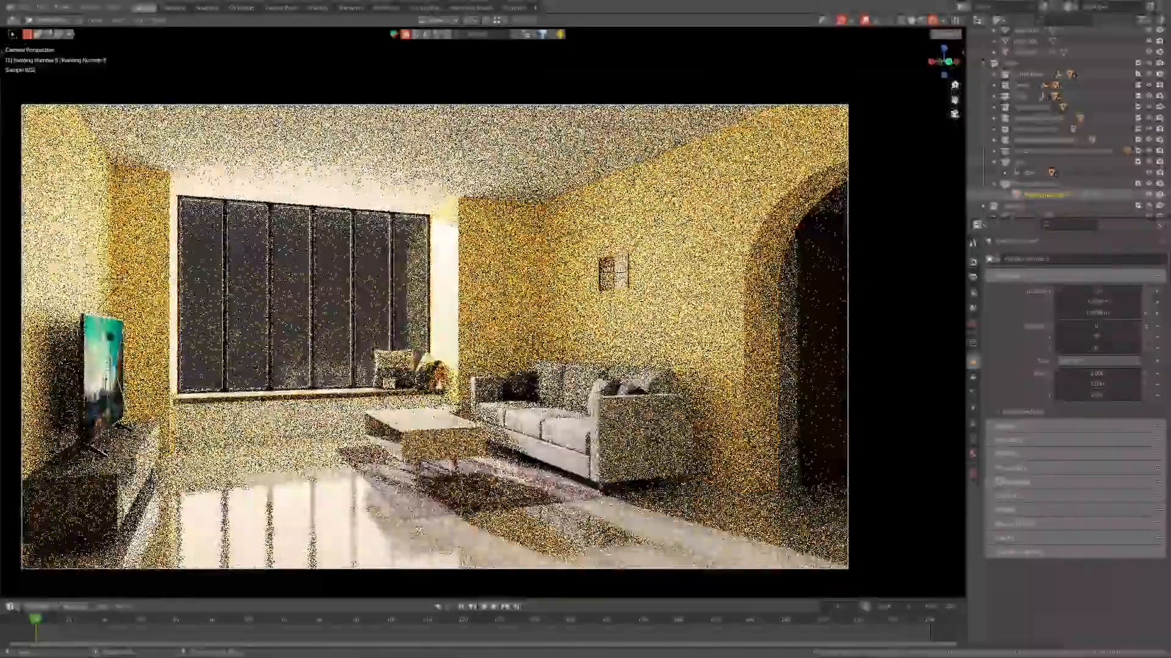
pyautogui.press('KP_Decimal')
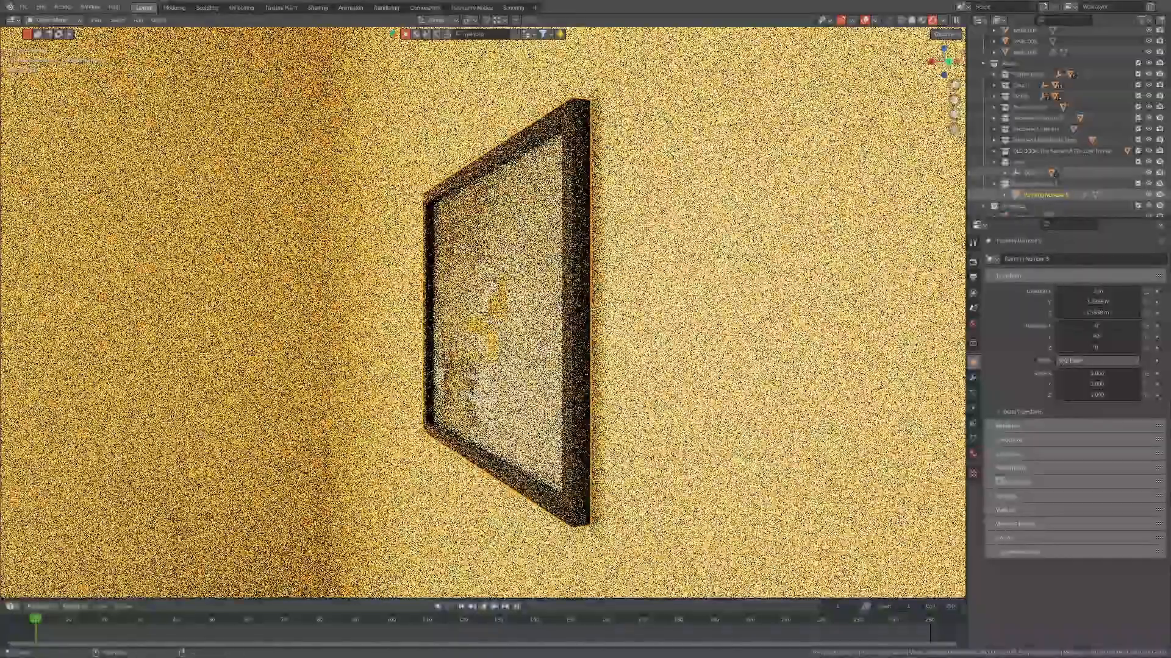
# - Delete the Painting Number 5 collection and return the viewport to Solid shading
pyautogui.rightClick(964, 185)
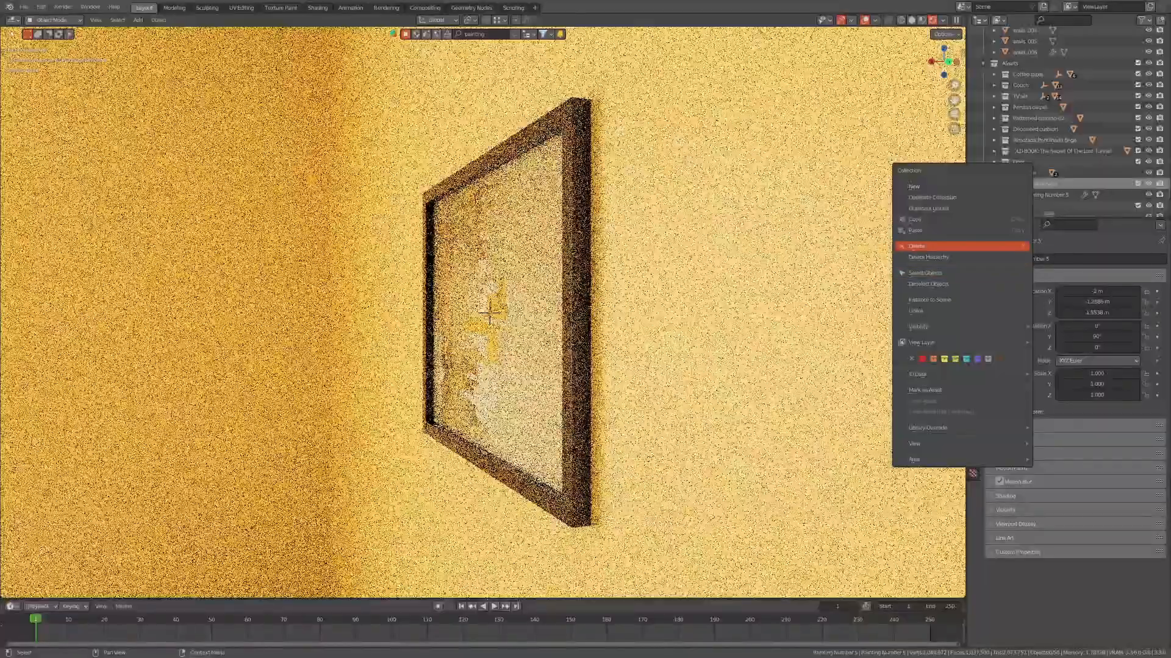
pyautogui.click(932, 246)
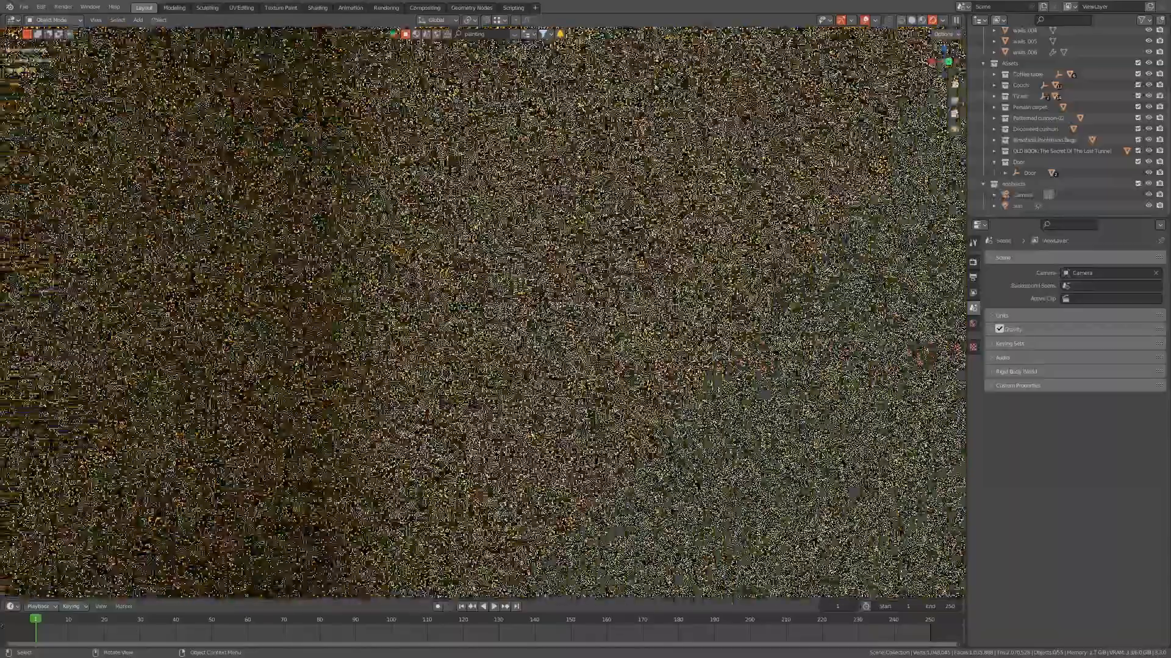
pyautogui.scroll(-3, 616, 243)
pyautogui.press('z')
pyautogui.click(689, 242)
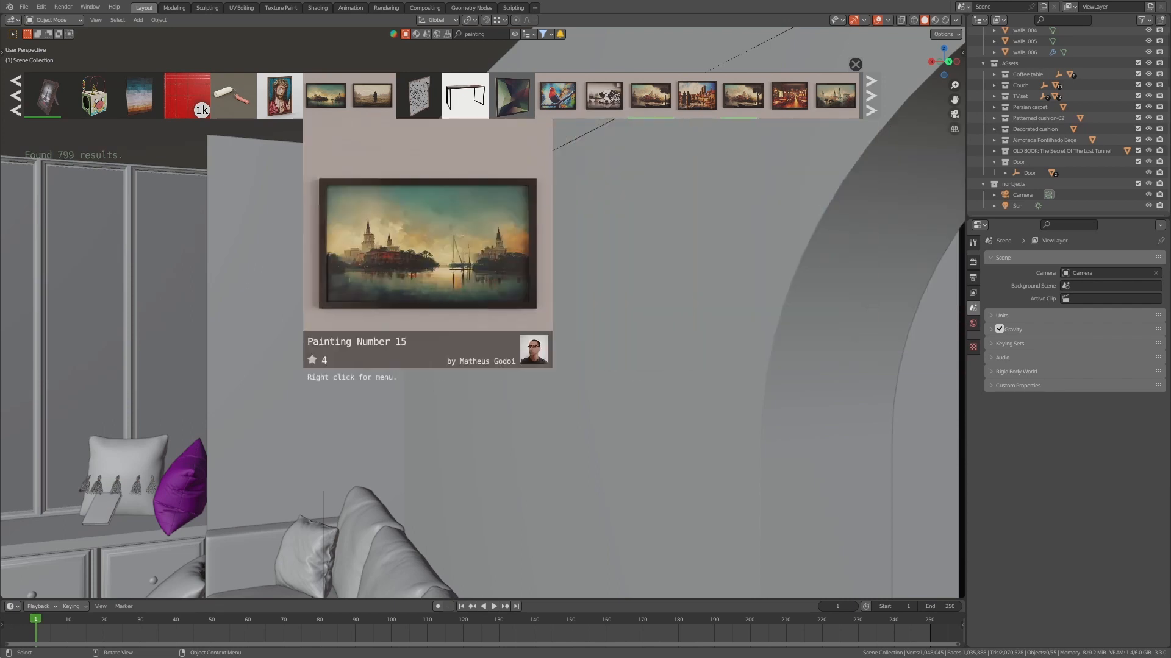
# - Add Painting Number 15 from the asset library at the 3D cursor on the wall and close the search results
pyautogui.moveTo(326, 96); pyautogui.dragTo(485, 313)
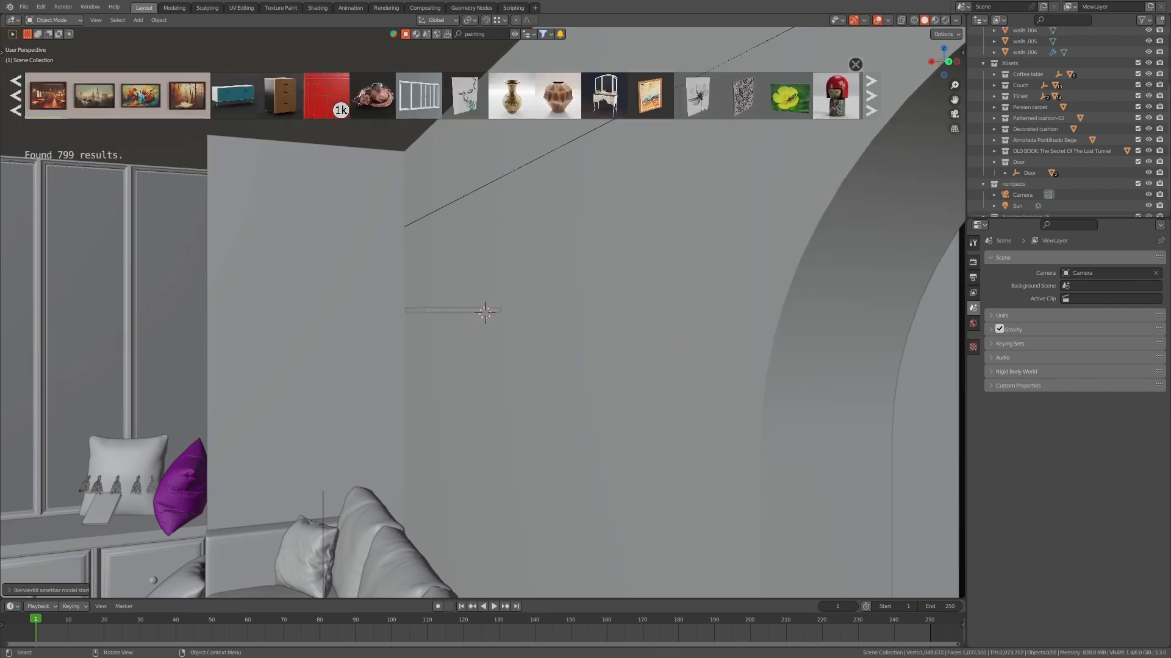
pyautogui.click(855, 64)
pyautogui.moveTo(671, 244); pyautogui.dragTo(685, 256, button='middle')
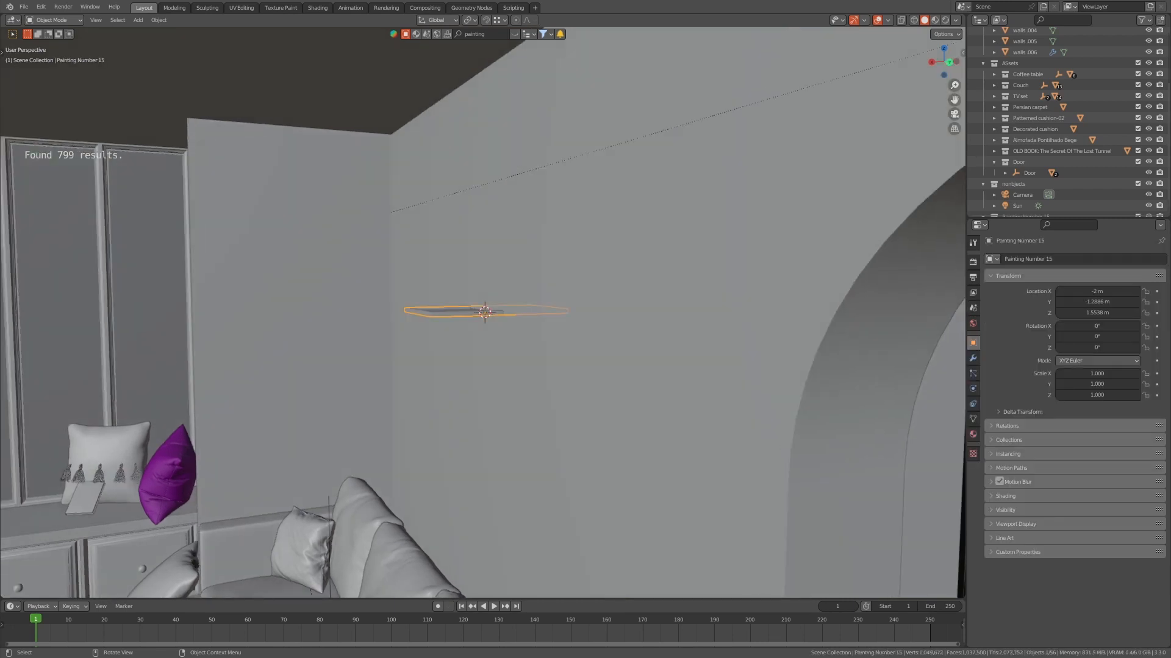
# - Rotate Painting Number 15 by 90° about the global Y axis and by 90° about the global X axis
pyautogui.write('ry90')
pyautogui.press('Return')
pyautogui.moveTo(719, 251)
pyautogui.mouseDown(button='middle')
pyautogui.moveTo(820, 255)
pyautogui.moveTo(727, 275)
pyautogui.mouseUp(button='middle')
pyautogui.write('rx')
pyautogui.write('9')
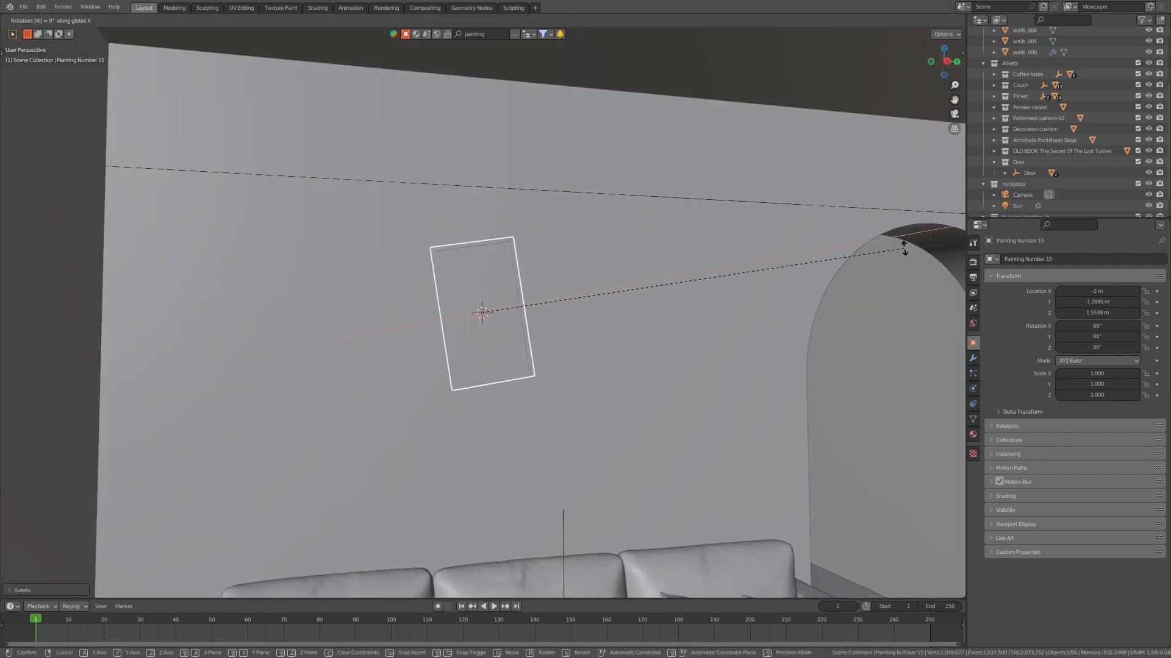
pyautogui.write('0')
pyautogui.press('Return')
# - Frame the painting up close in Rendered shading and turn it to landscape orientation on the wall
pyautogui.press('z')
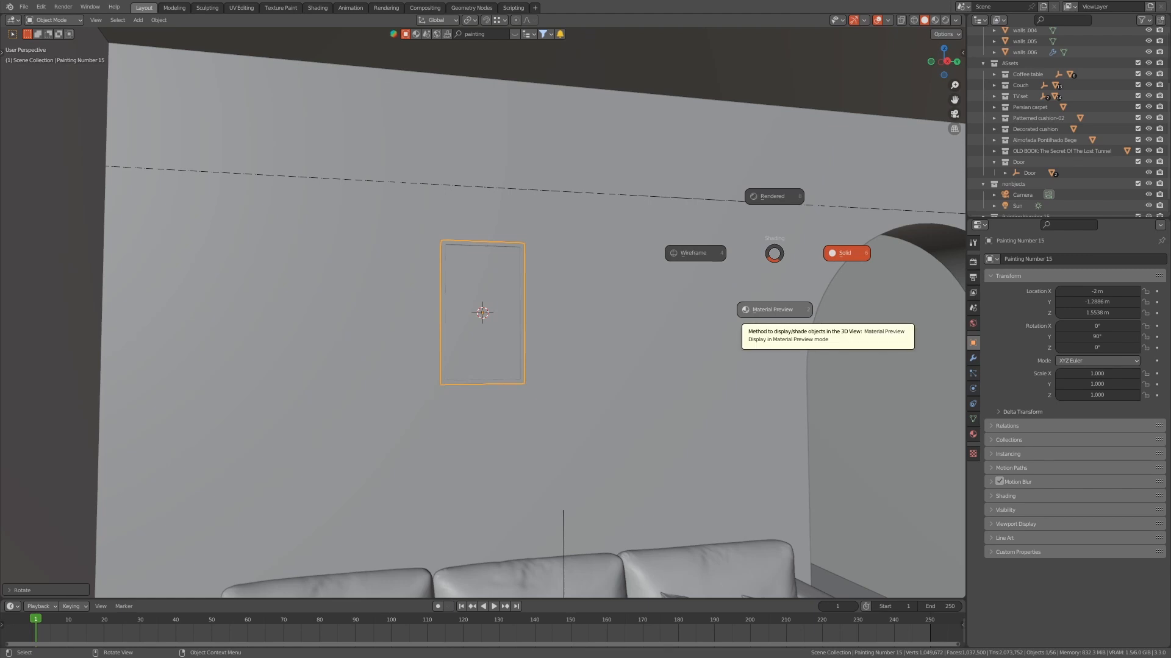
pyautogui.click(773, 309)
pyautogui.moveTo(773, 310); pyautogui.dragTo(698, 307, button='middle')
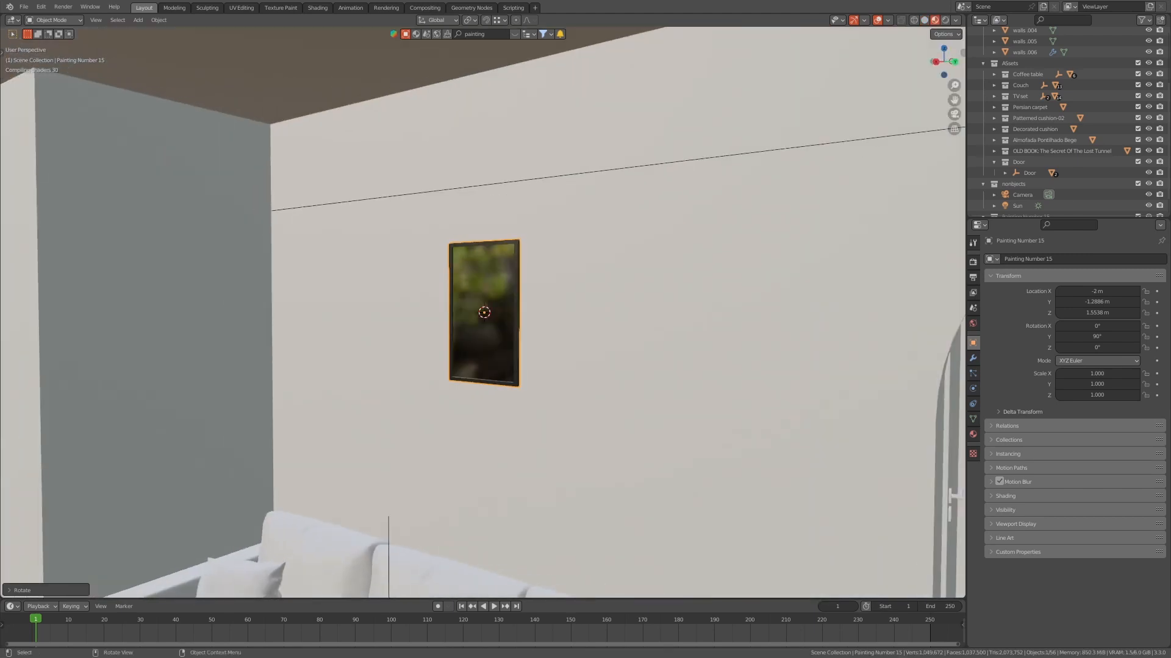
pyautogui.press('KP_Decimal')
pyautogui.press('z')
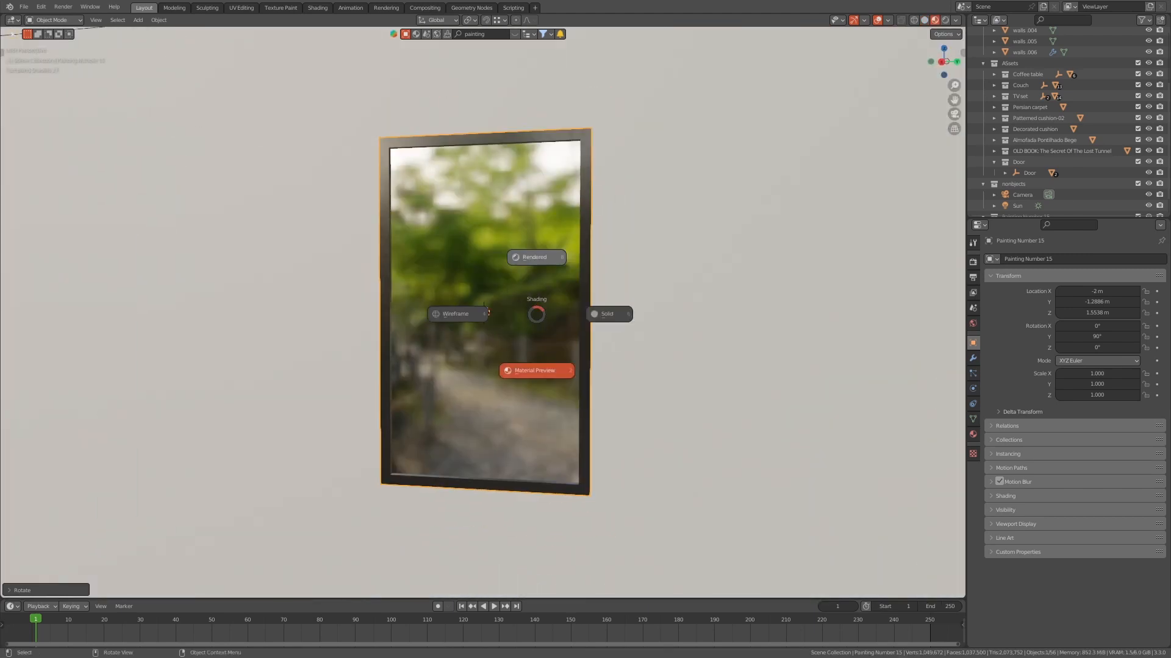
pyautogui.click(536, 257)
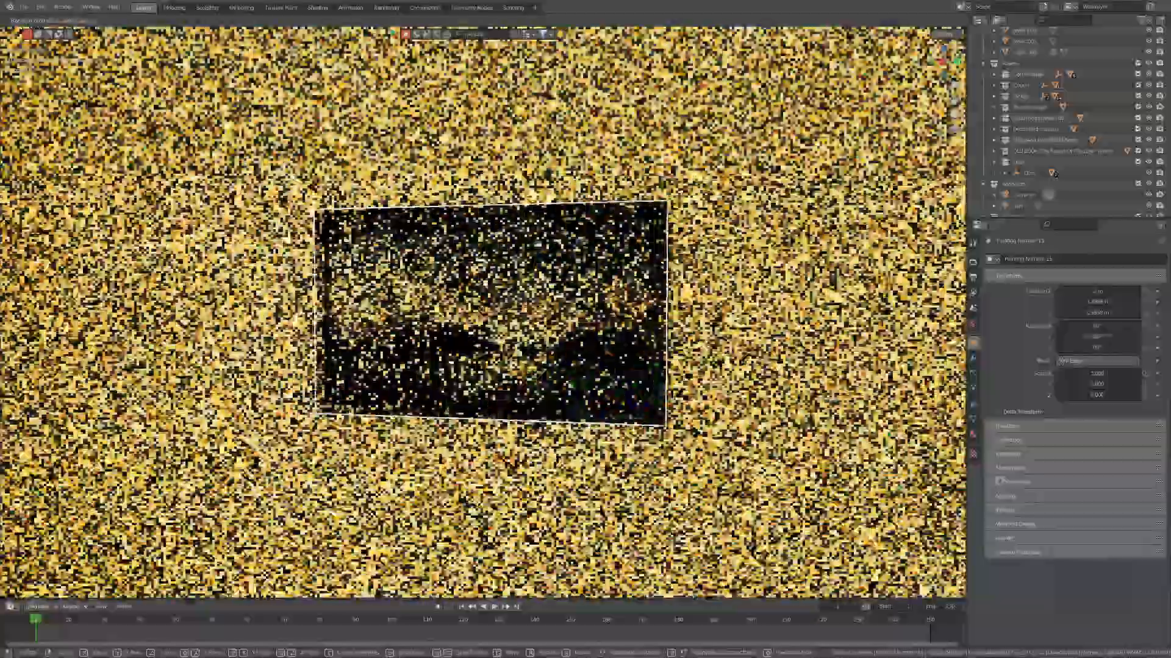
# - Scale the painting up uniformly to about 3.254 in the camera view so it fills the wall above the couch
pyautogui.press('KP_0')
pyautogui.press('s')
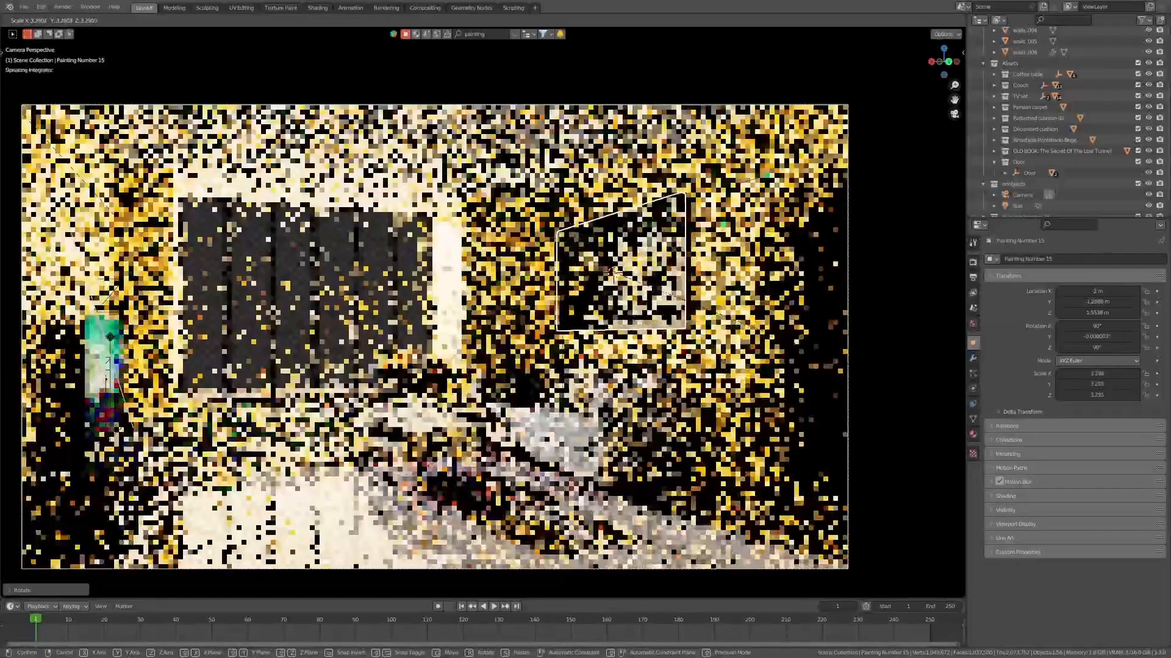
pyautogui.press('Return')
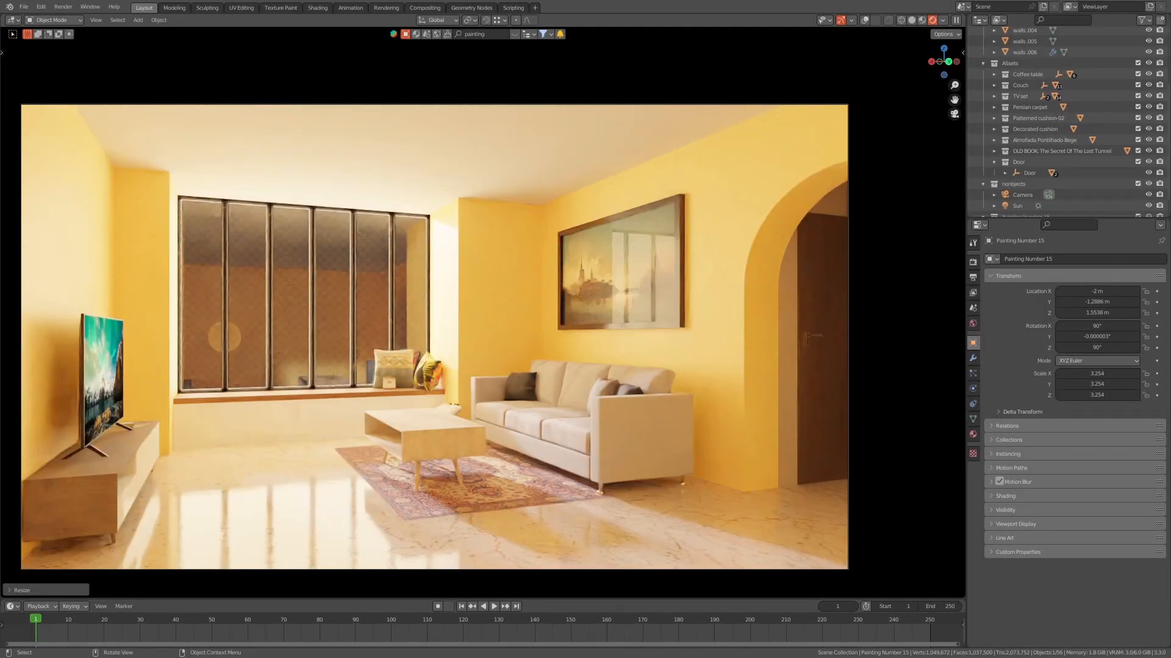
# - Set the Sun light's strength to 7
pyautogui.click(973, 323)
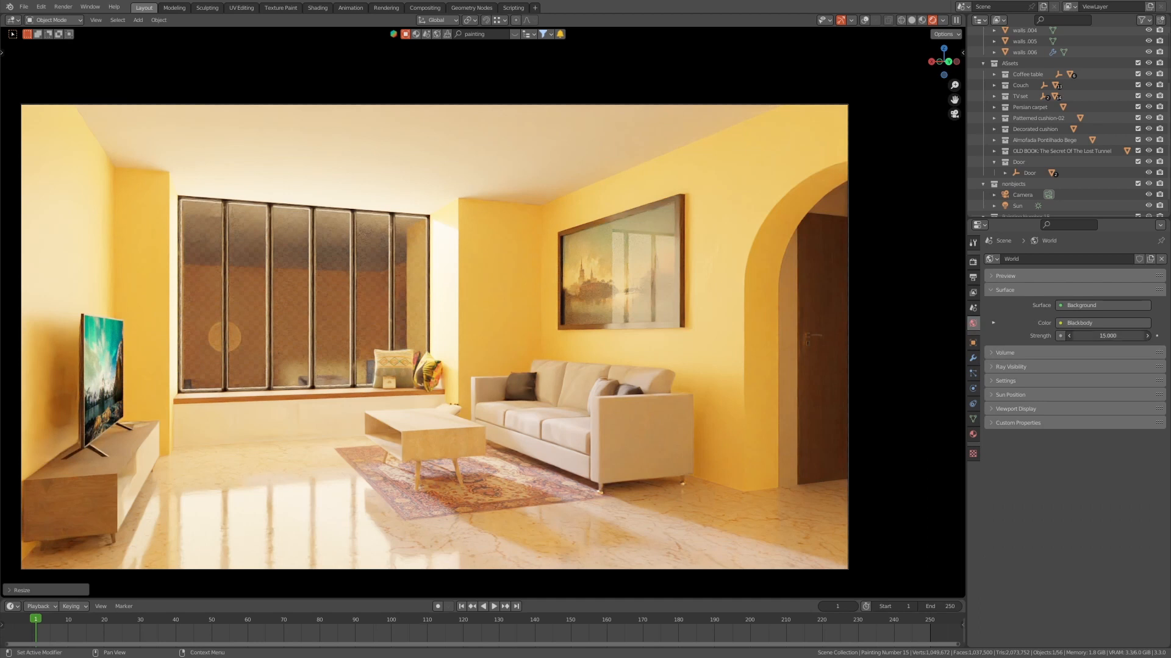
pyautogui.click(1017, 206)
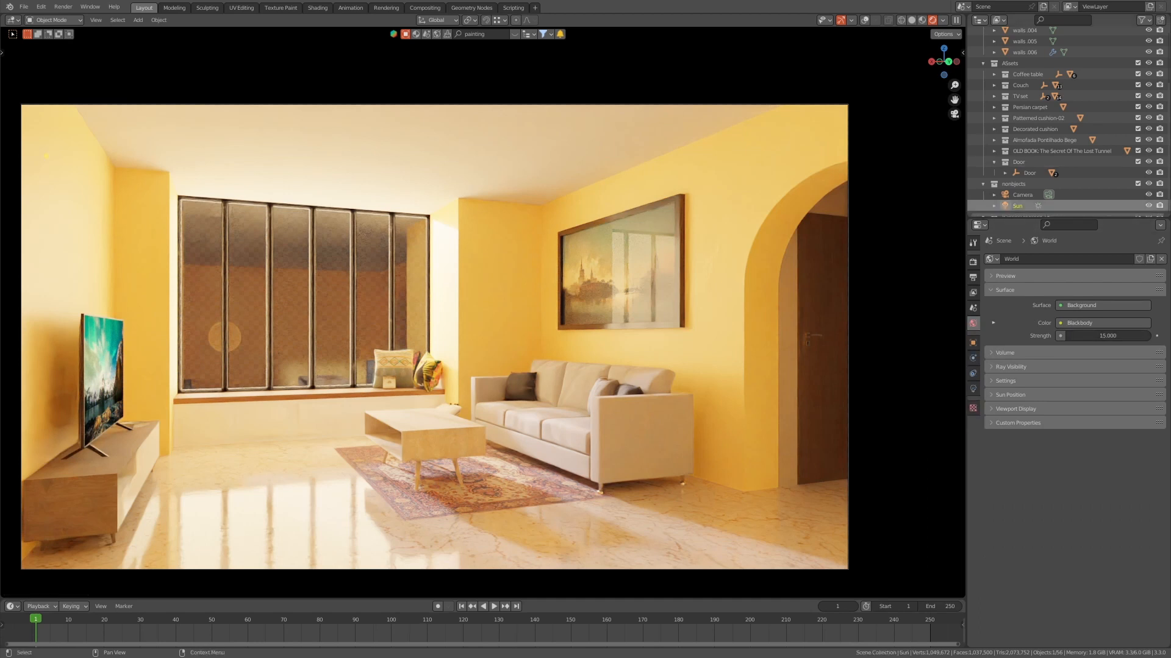
pyautogui.click(973, 388)
pyautogui.click(1101, 329)
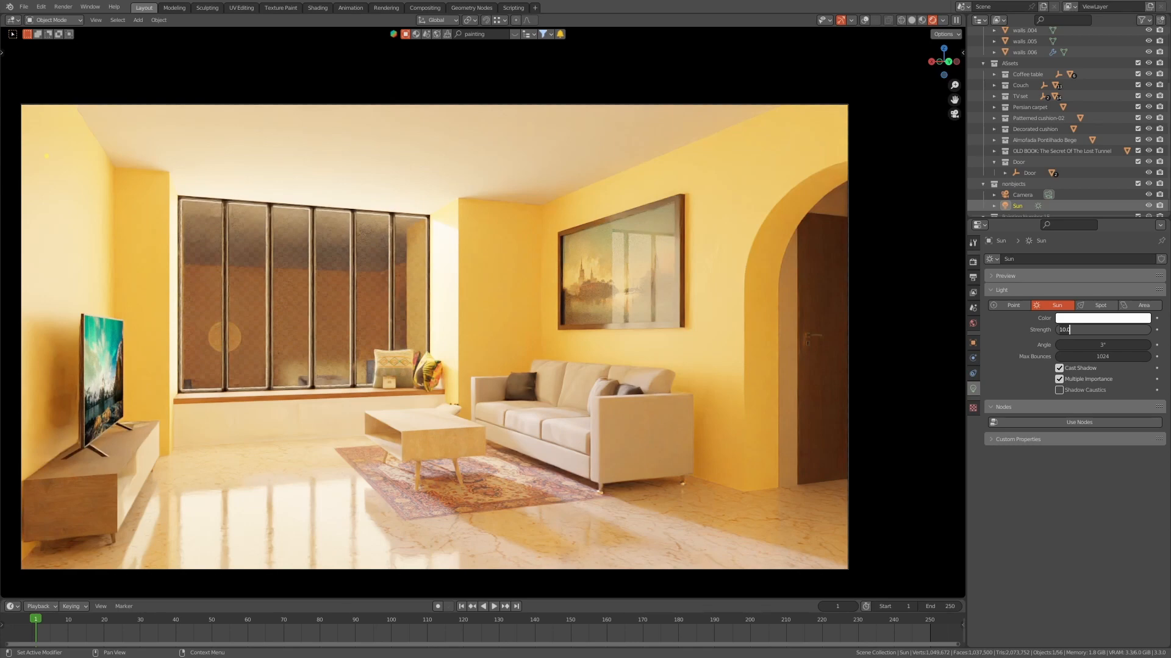
pyautogui.press('Return')
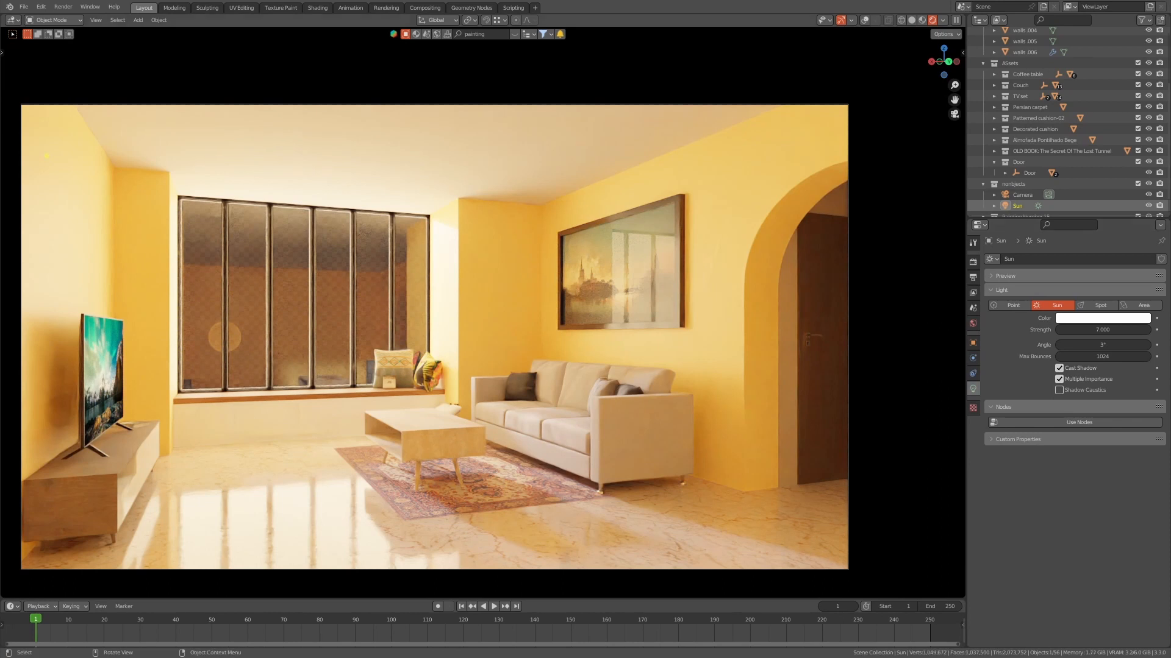
# - Give the ceiling object walls.004 a new material
pyautogui.click(785, 145)
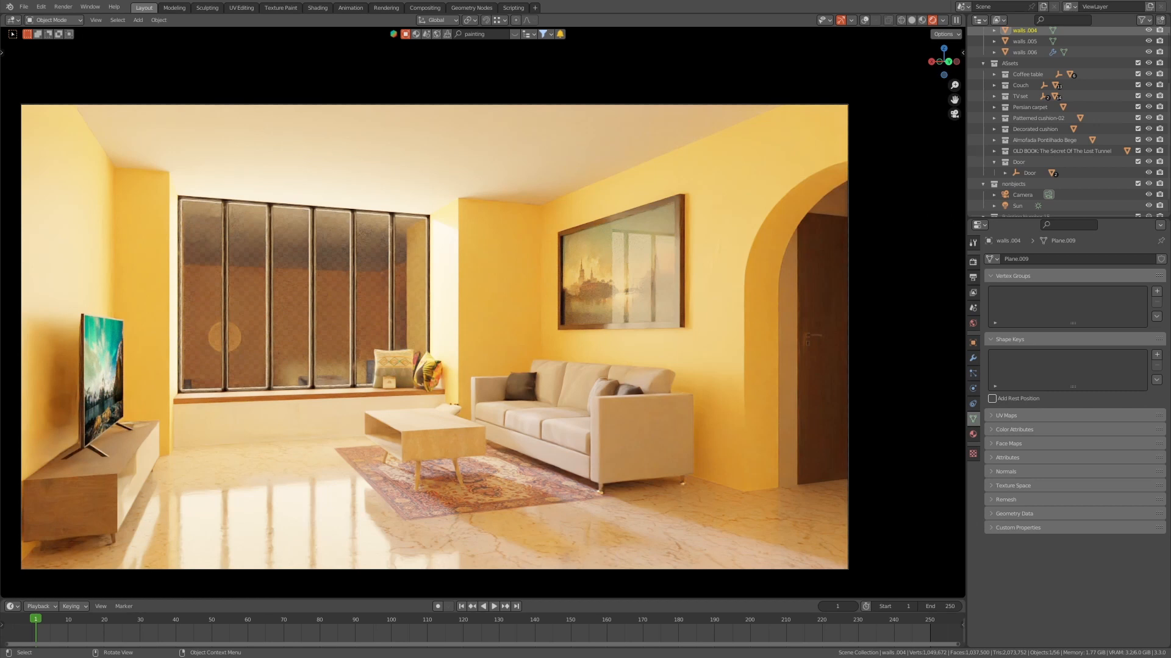
pyautogui.click(973, 434)
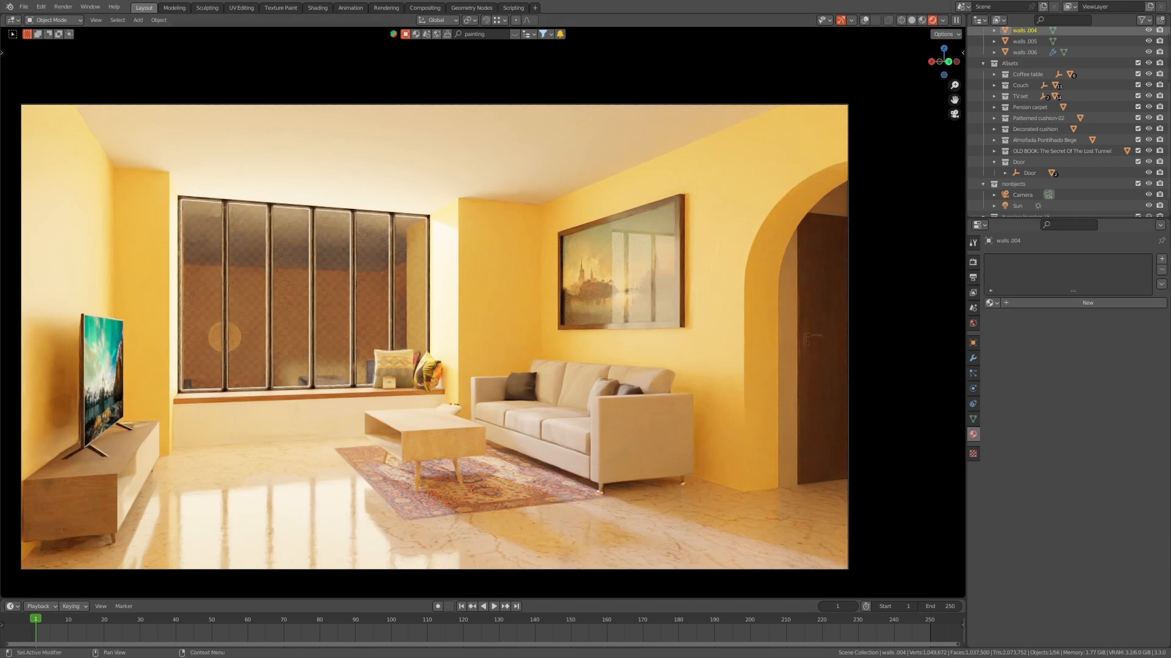
pyautogui.click(1087, 303)
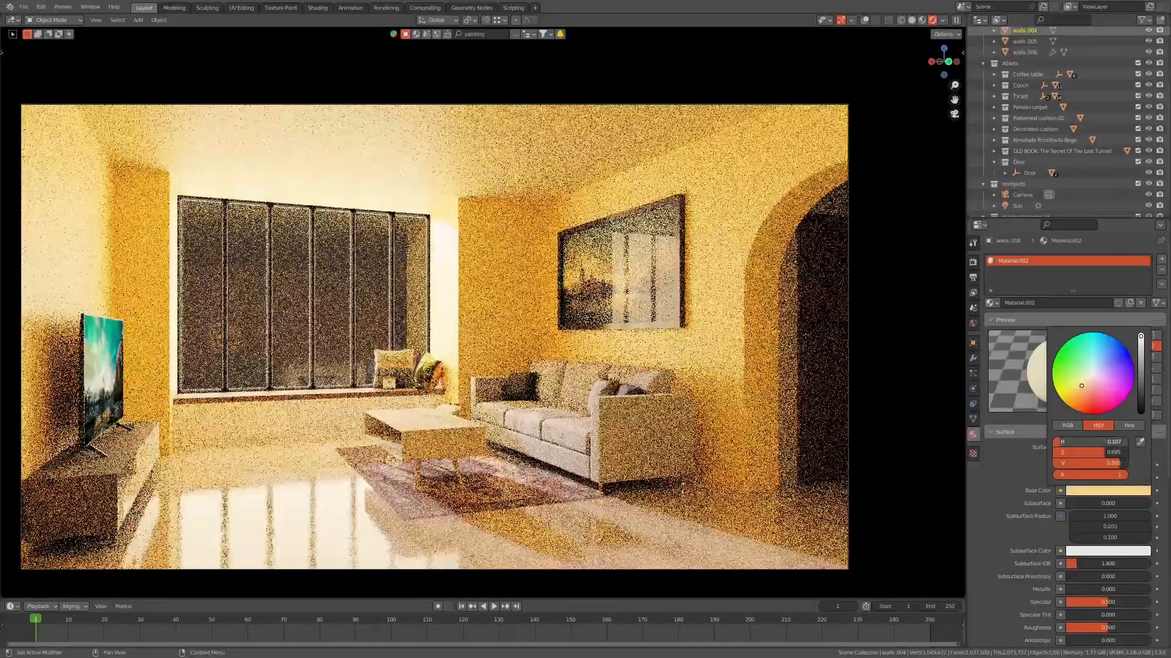
# - Try several hues for the ceiling material's base colour and settle on a light cyan
pyautogui.moveTo(1114, 441); pyautogui.dragTo(1105, 441)
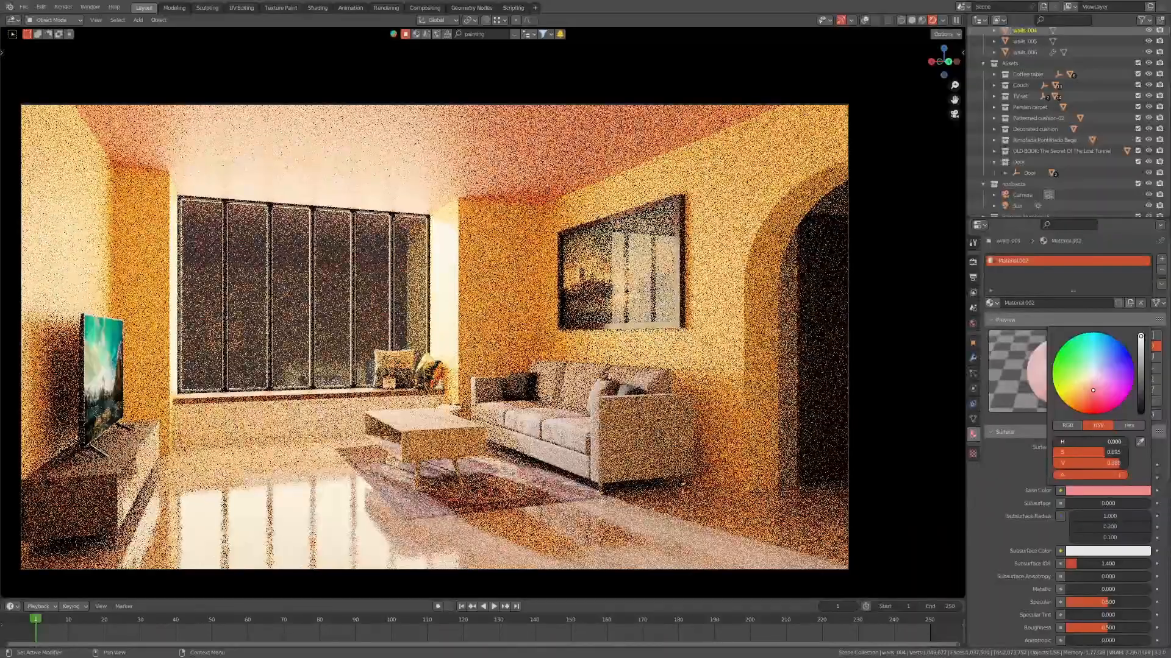
pyautogui.moveTo(1088, 442); pyautogui.dragTo(1106, 441)
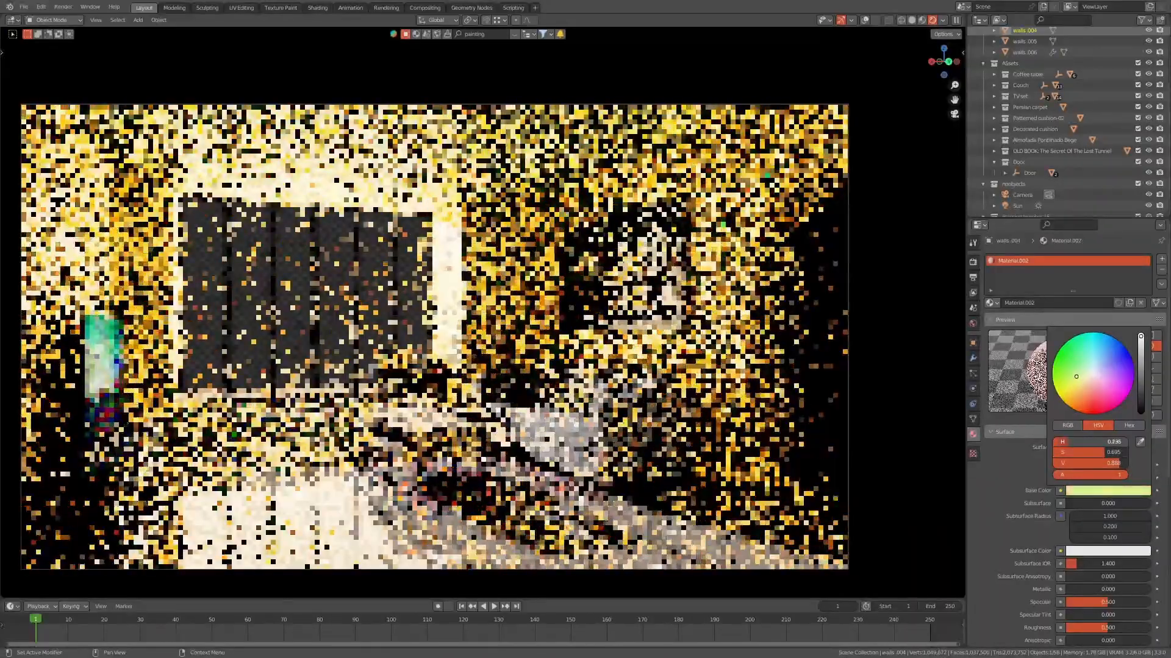
pyautogui.moveTo(1076, 376); pyautogui.dragTo(1097, 356)
pyautogui.moveTo(1096, 356); pyautogui.dragTo(1098, 356)
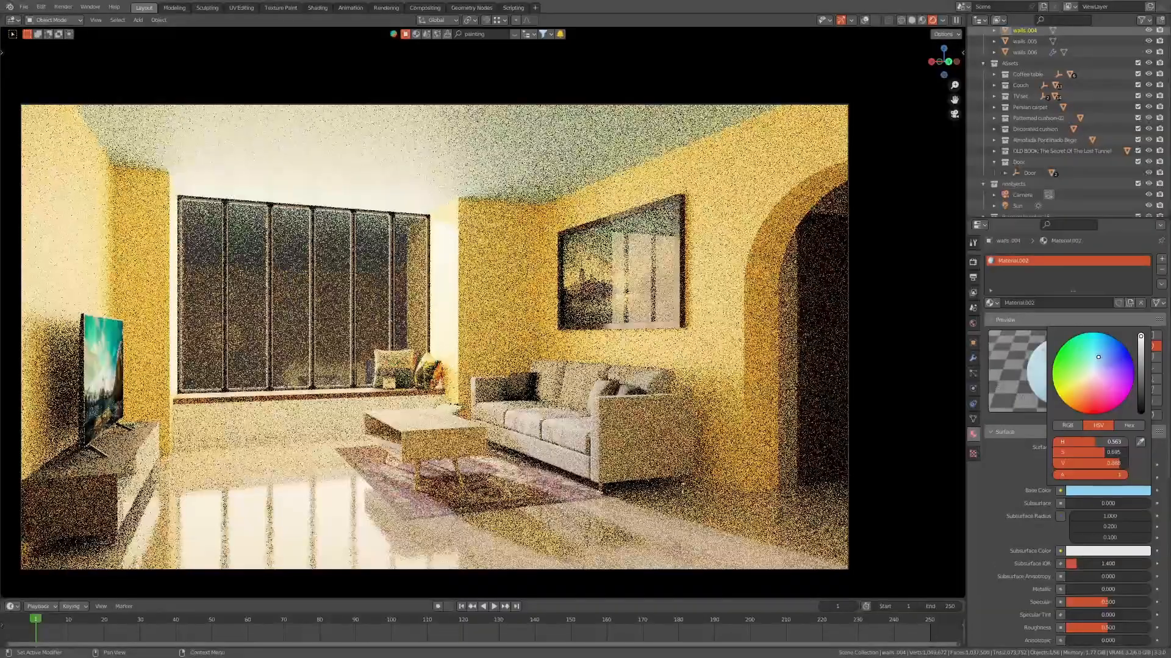
pyautogui.moveTo(1096, 441); pyautogui.dragTo(1100, 441)
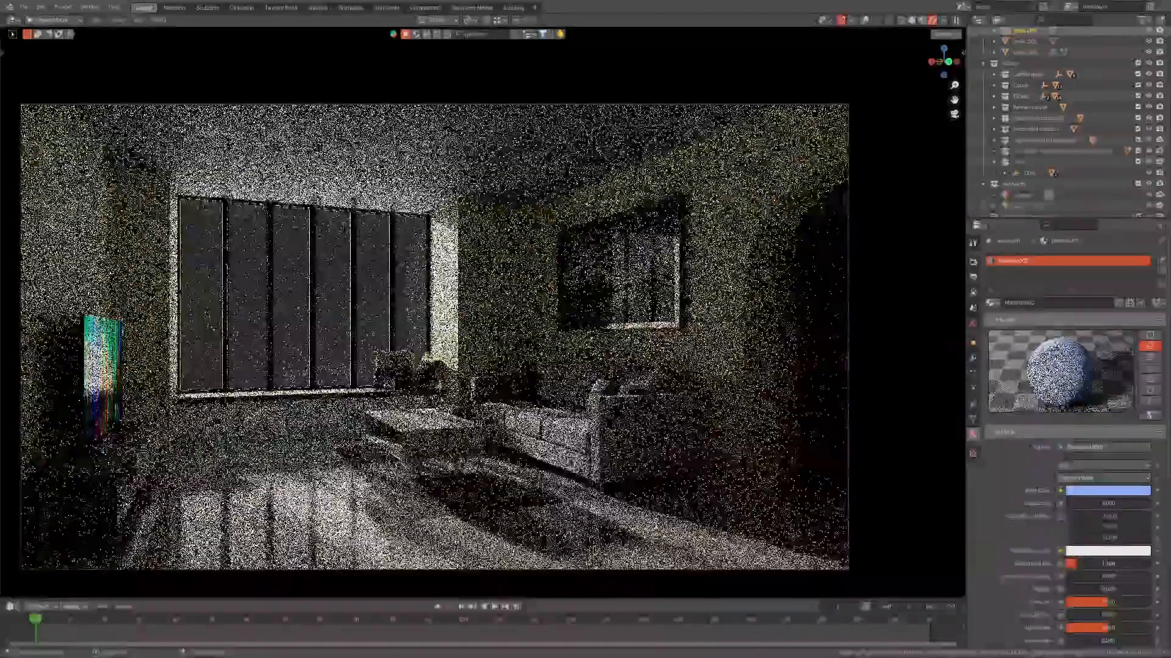
pyautogui.click(1108, 490)
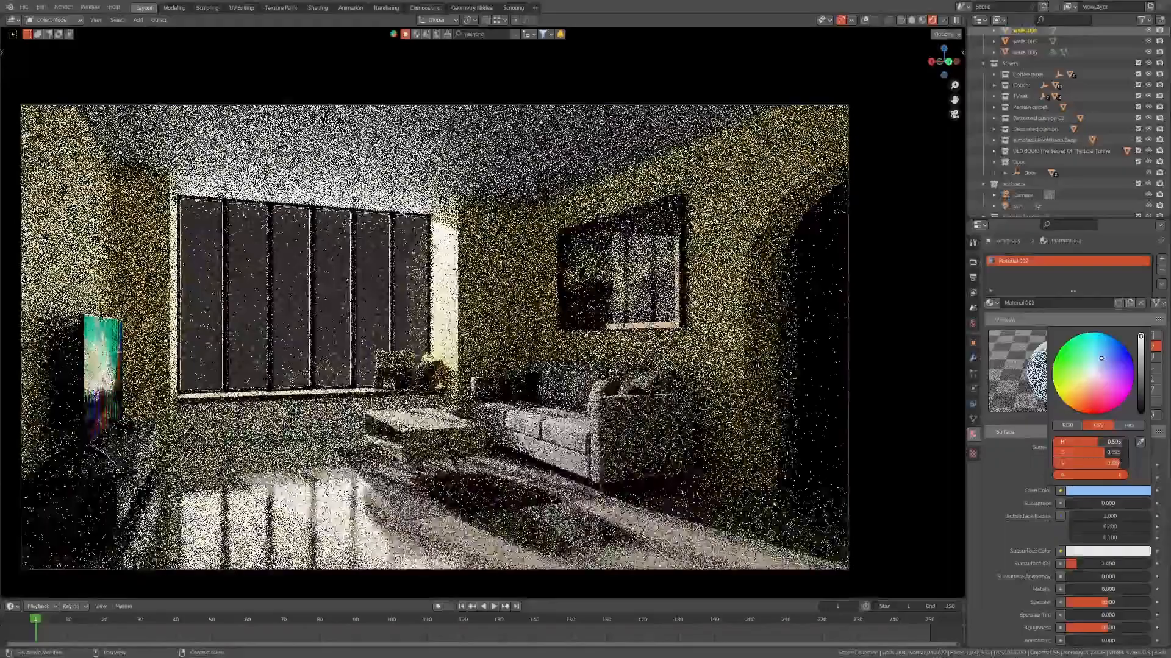
pyautogui.moveTo(1112, 441); pyautogui.dragTo(1104, 442)
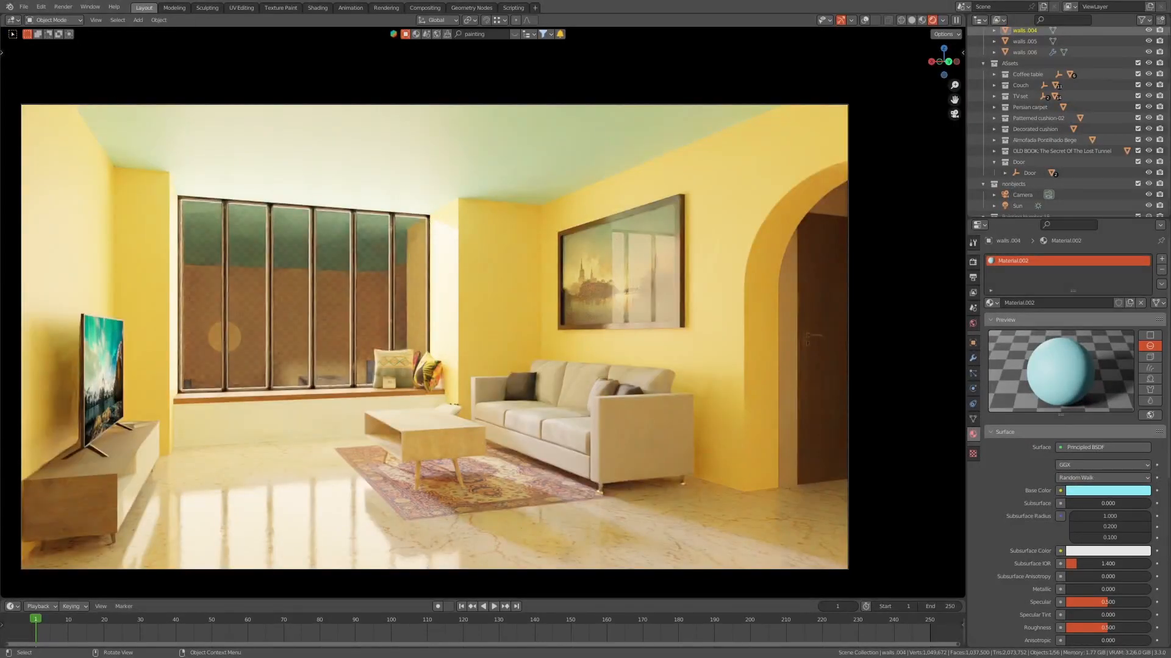
# - Try a world background strength of 0 to see the room lit without ambient light
pyautogui.click(973, 358)
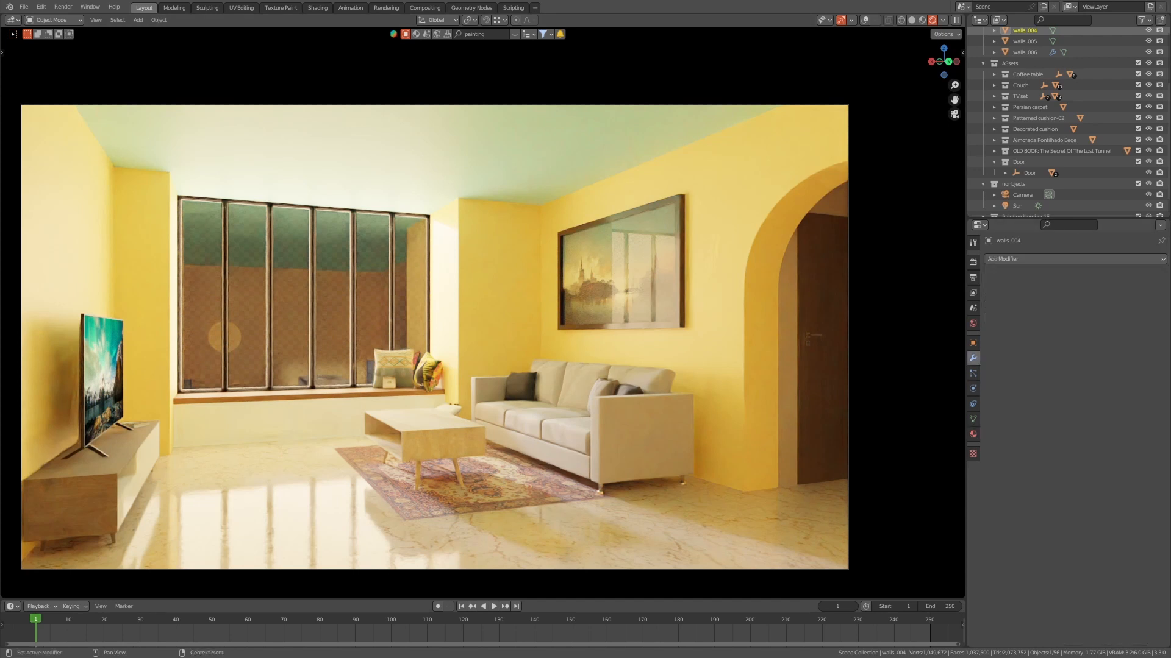
pyautogui.click(973, 323)
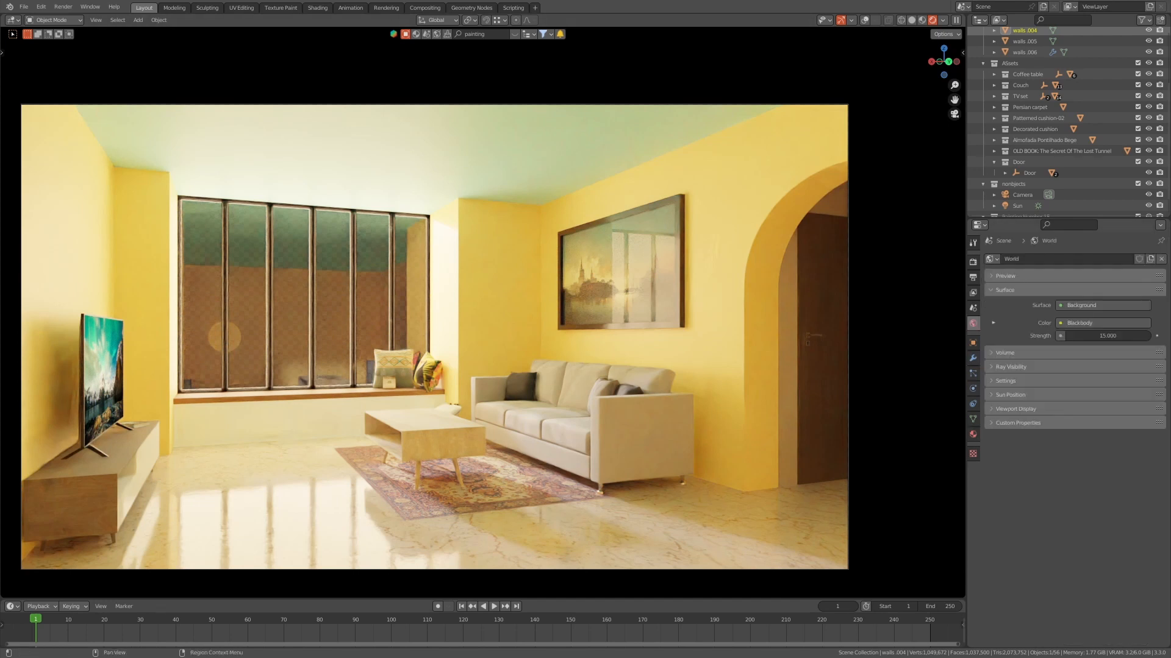
pyautogui.click(1106, 335)
pyautogui.write('0')
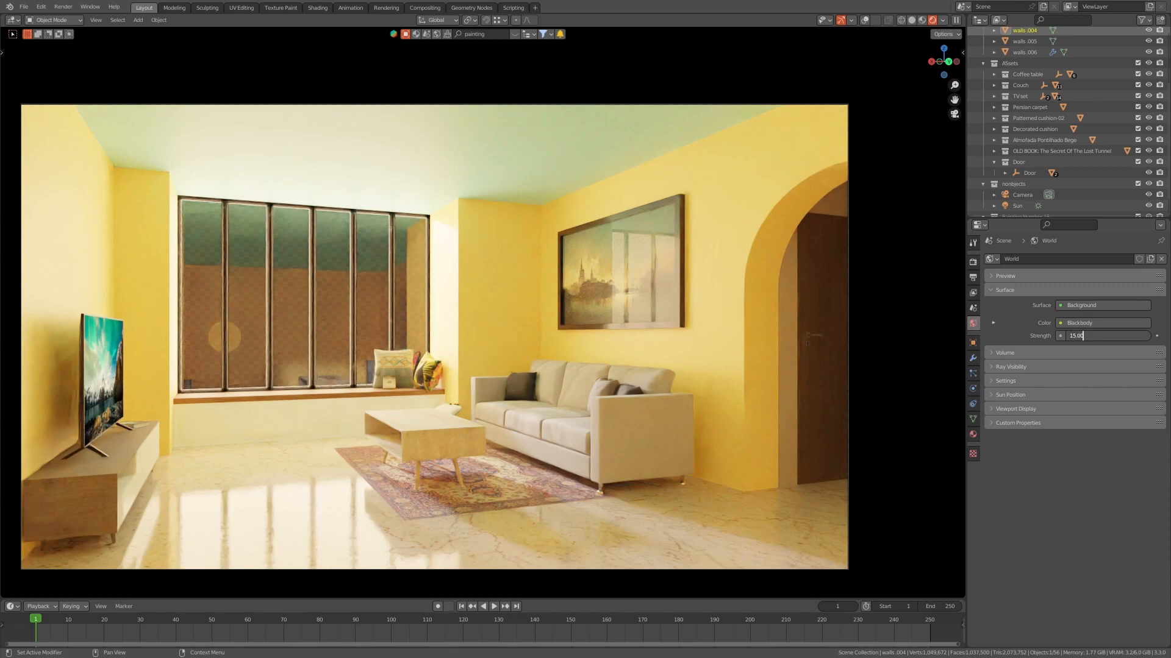
pyautogui.hotkey('ctrl', 'a')
pyautogui.write('0')
pyautogui.press('Return')
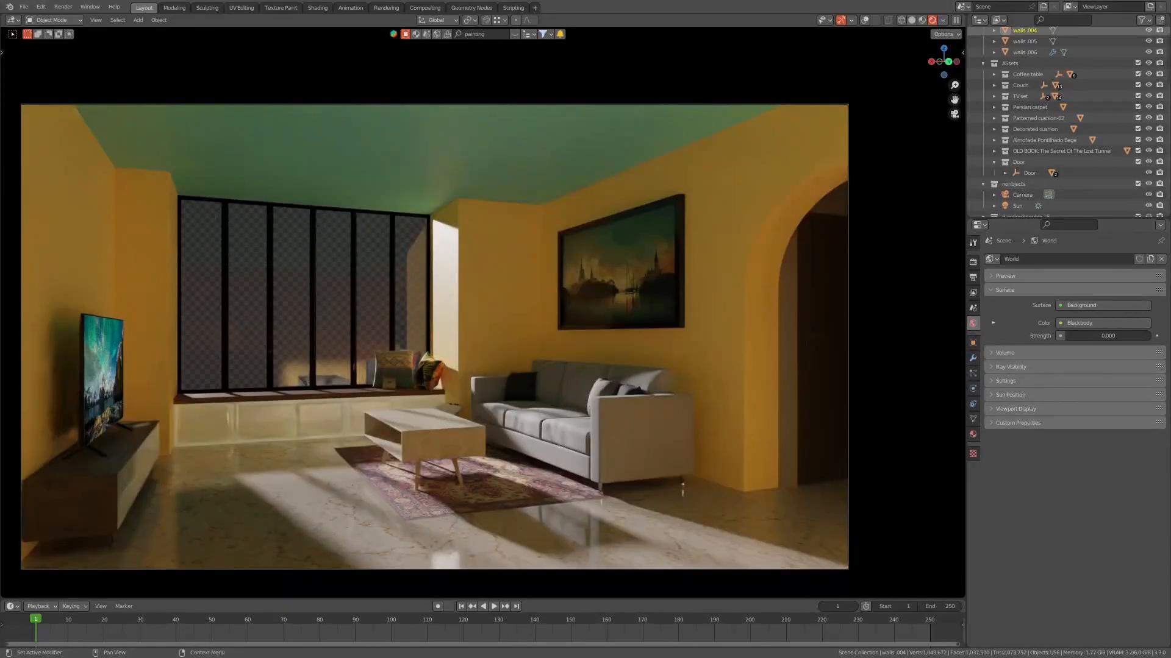
# - Try a world background strength of 5
pyautogui.click(1075, 336)
pyautogui.write('0.0')
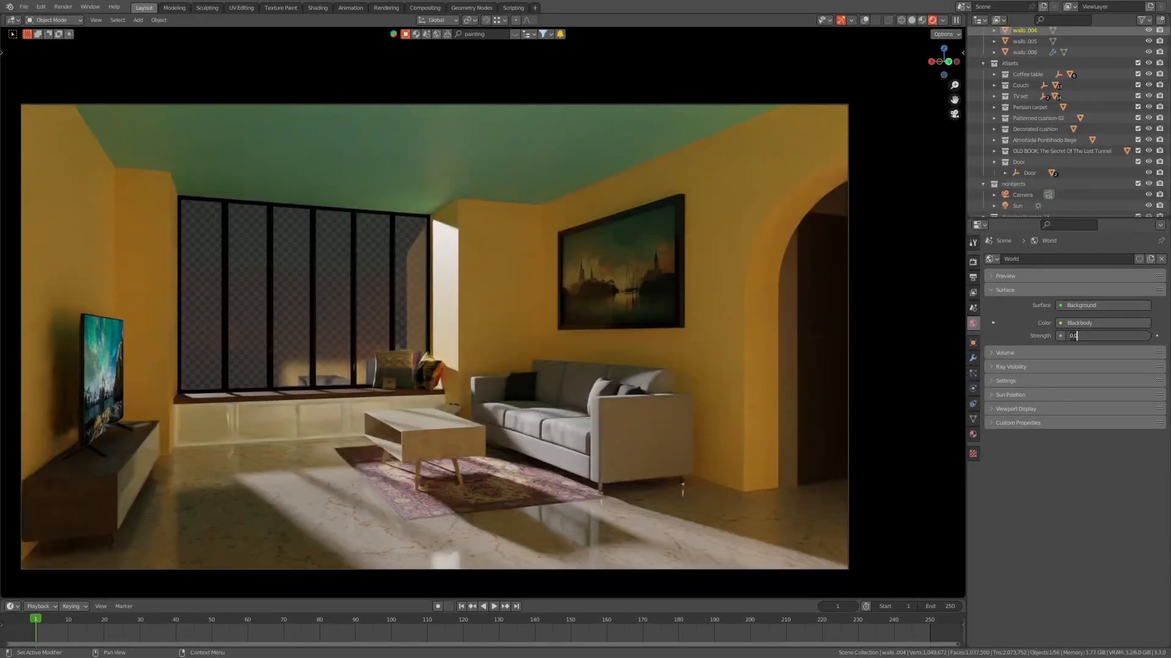
pyautogui.write('5')
pyautogui.press('Return')
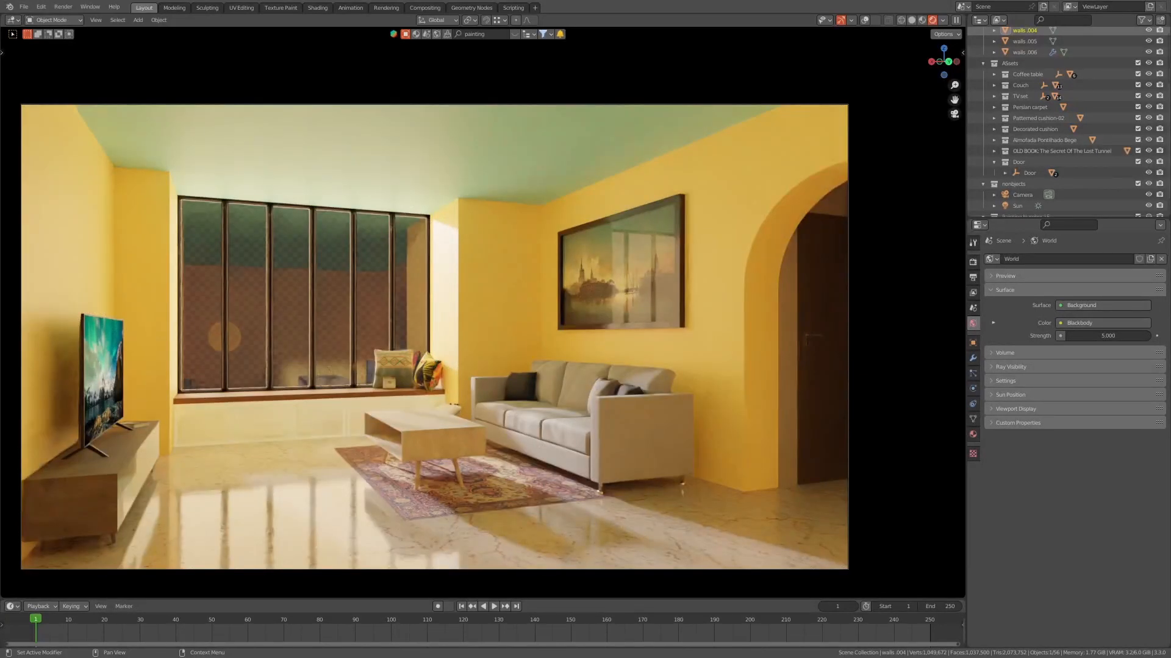
# - Set the world background strength to 10
pyautogui.click(1107, 335)
pyautogui.write('1')
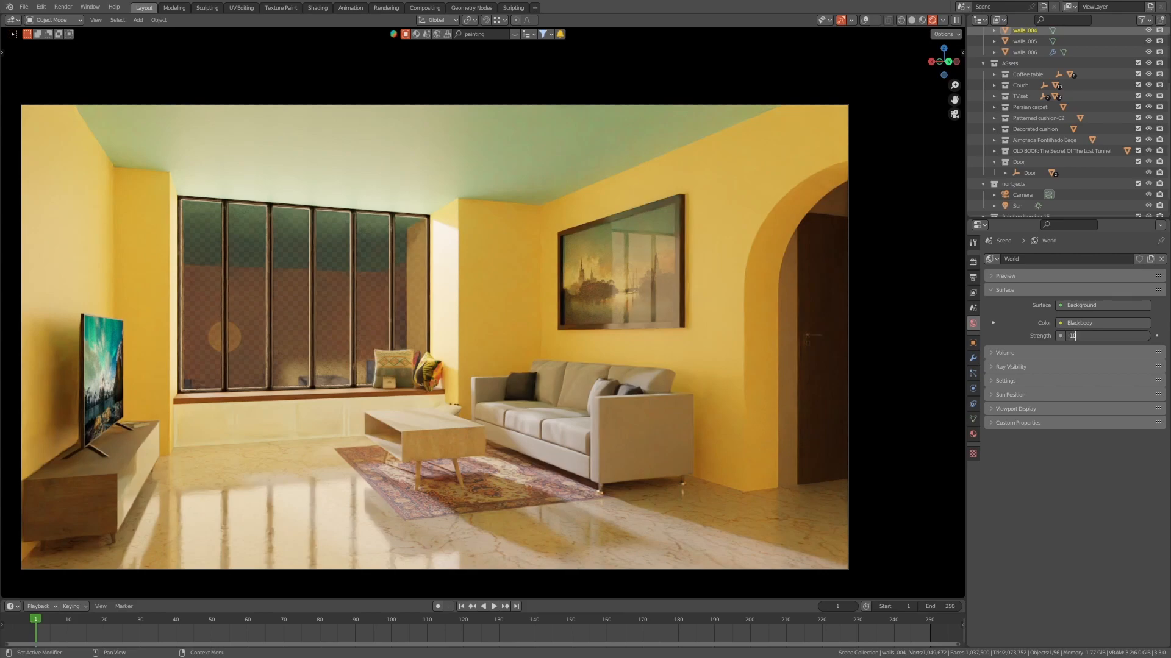
pyautogui.write('0')
pyautogui.press('Return')
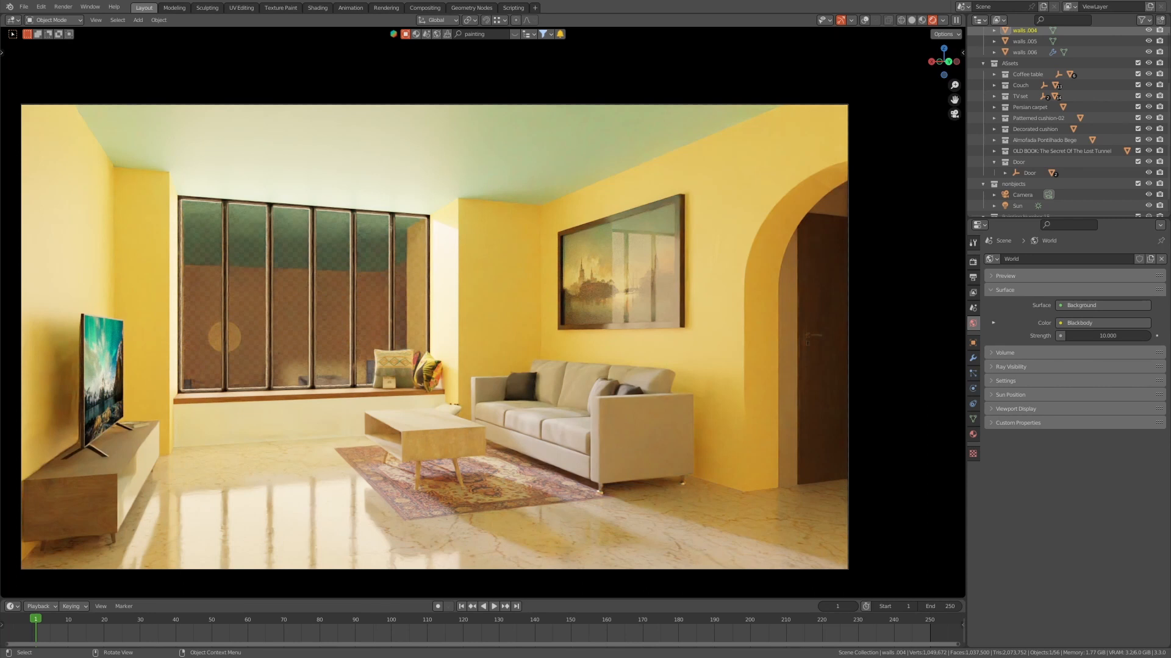
# - Switch to Solid shading outside the camera view, turn the overlays on and hide the ceiling to expose the interior
pyautogui.press('z')
pyautogui.click(460, 364)
pyautogui.moveTo(460, 364); pyautogui.dragTo(449, 373, button='middle')
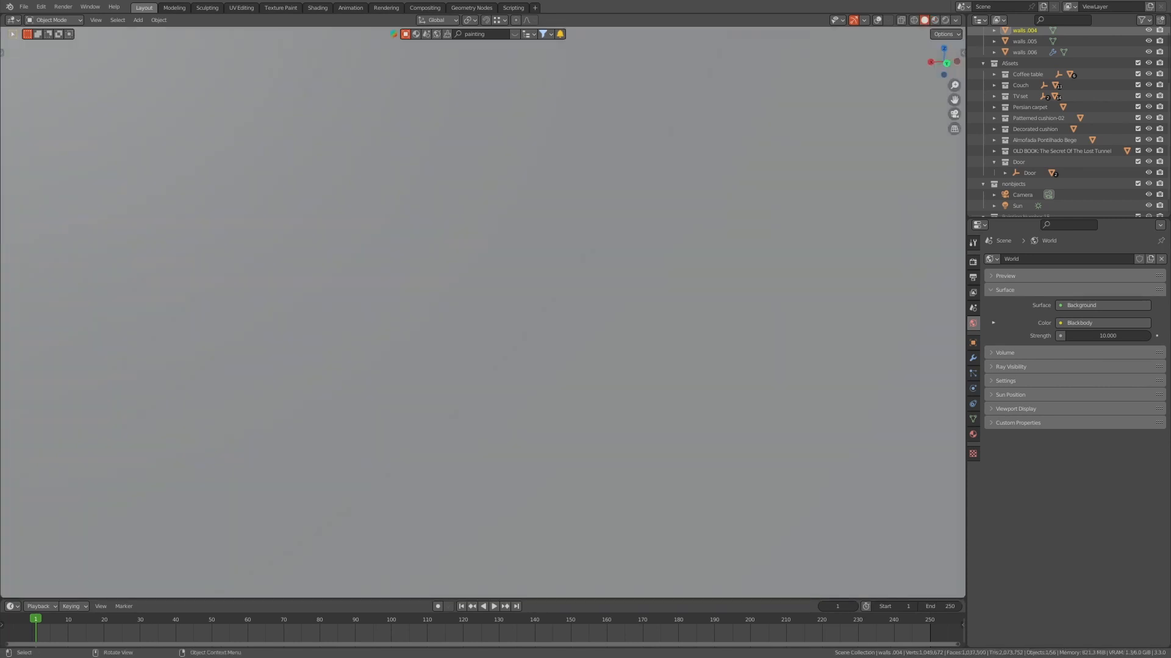
pyautogui.moveTo(457, 317); pyautogui.dragTo(512, 335, button='middle')
pyautogui.scroll(-5, 483, 312)
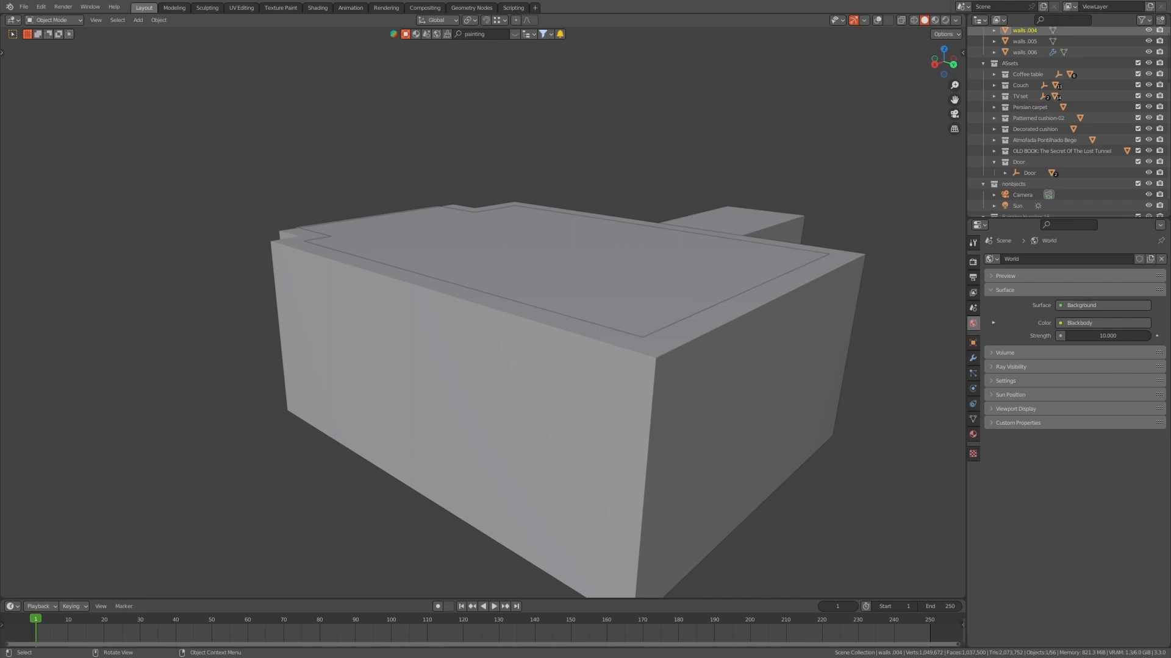
pyautogui.moveTo(448, 540); pyautogui.dragTo(332, 577, button='middle')
pyautogui.hotkey('shift', 'alt', 'z')
pyautogui.press('h')
pyautogui.scroll(6, 396, 569)
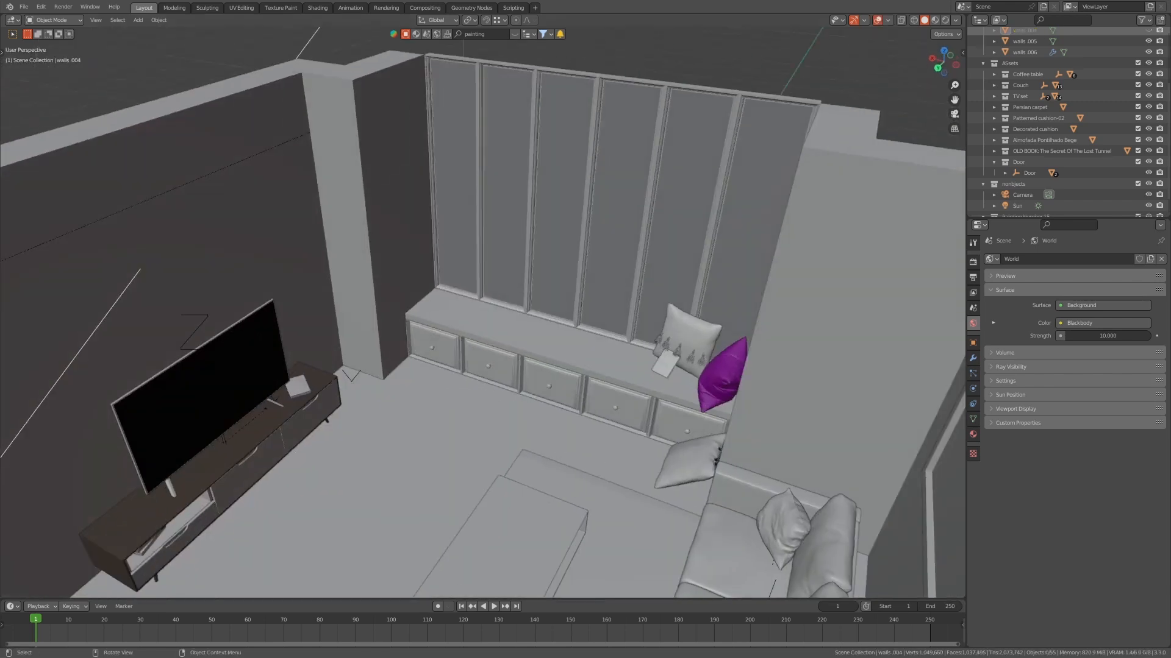
# - Make the Assets collection active, select the coffee table top and frame it up close
pyautogui.click(1010, 63)
pyautogui.keyDown('shift'); pyautogui.moveTo(498, 543); pyautogui.dragTo(494, 421, button='middle'); pyautogui.keyUp('shift')
pyautogui.click(495, 421)
pyautogui.press('Tab')
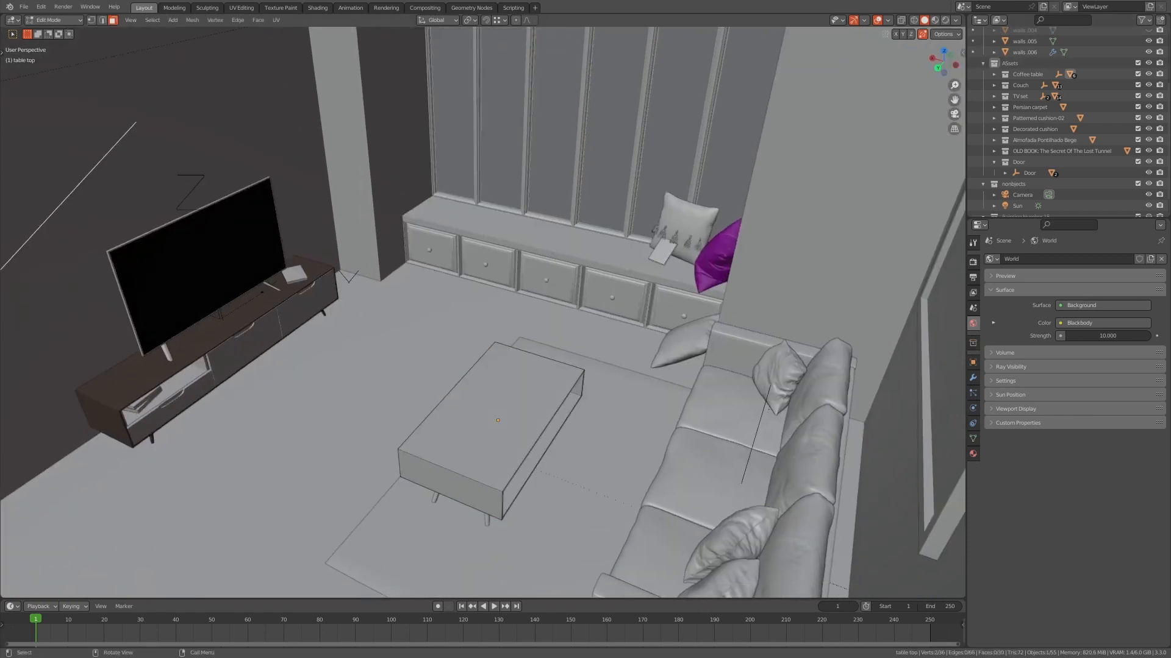
pyautogui.press('a')
pyautogui.press('KP_Decimal')
pyautogui.press('Tab')
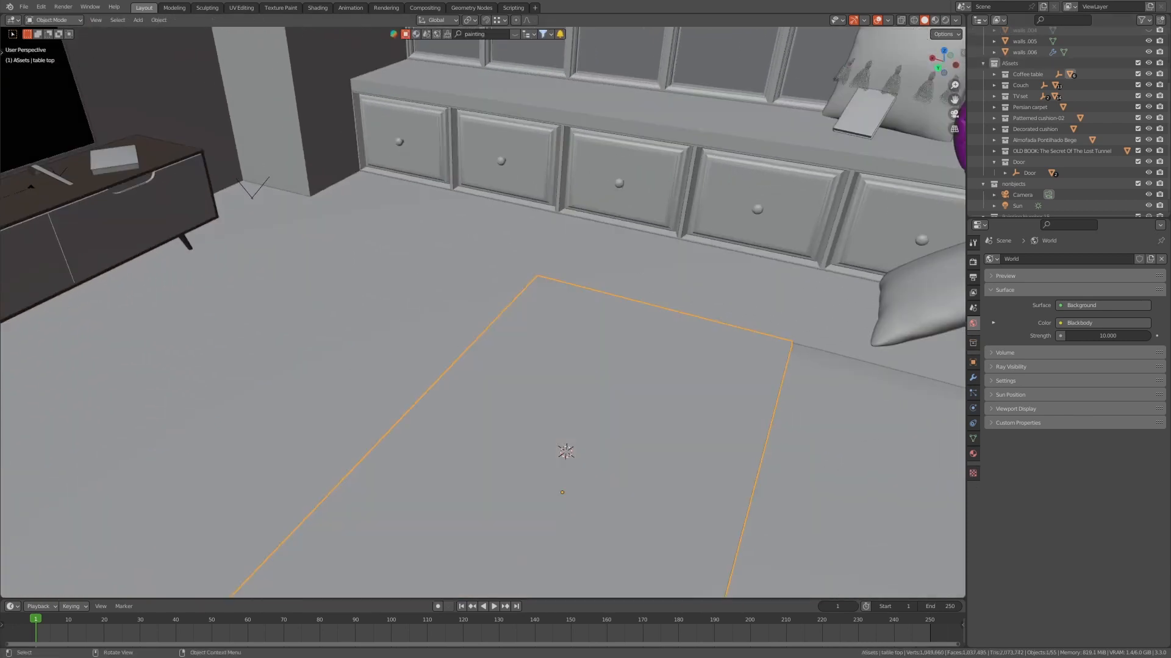
# - Search the asset library for "break fast food coffee"
pyautogui.click(514, 34)
pyautogui.click(484, 34)
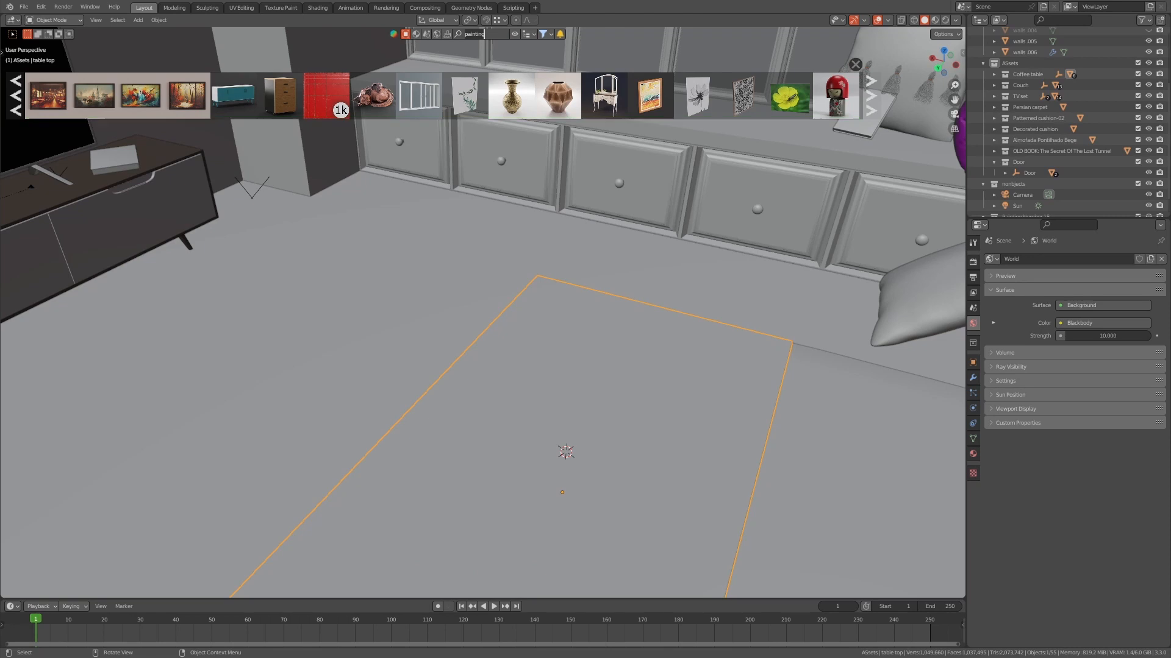
pyautogui.write('brea')
pyautogui.write('k fast fo')
pyautogui.write('od coffee')
pyautogui.press('Return')
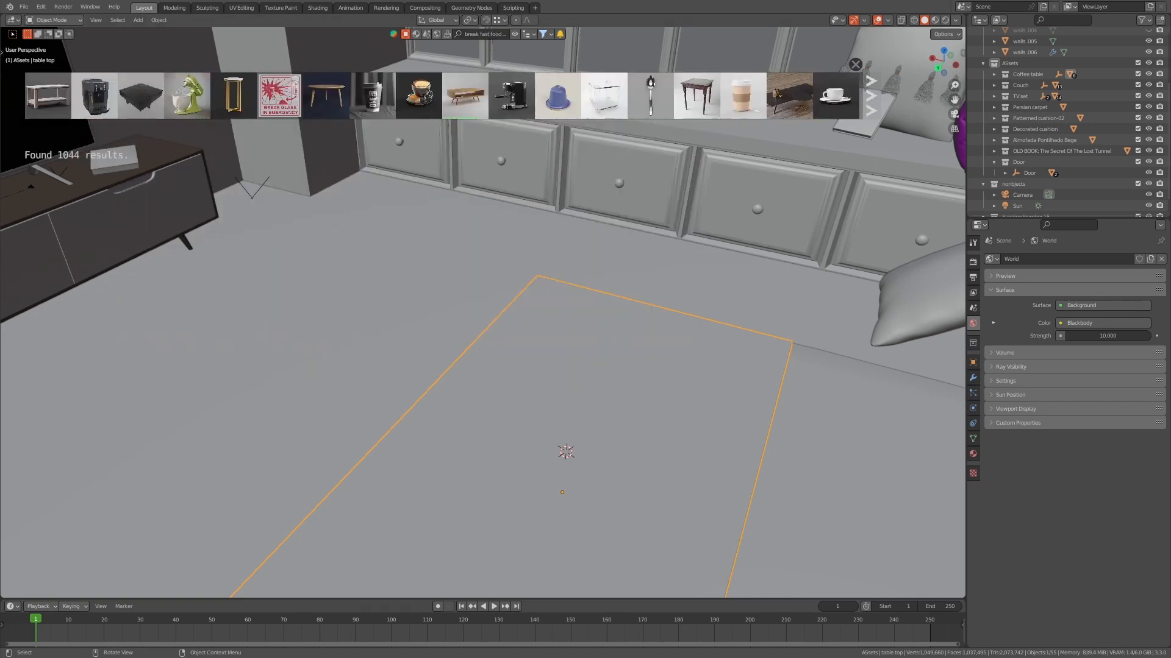
# - Browse the breakfast and coffee asset results for food and drink props that suit the coffee table
pyautogui.scroll(-4, 442, 96)
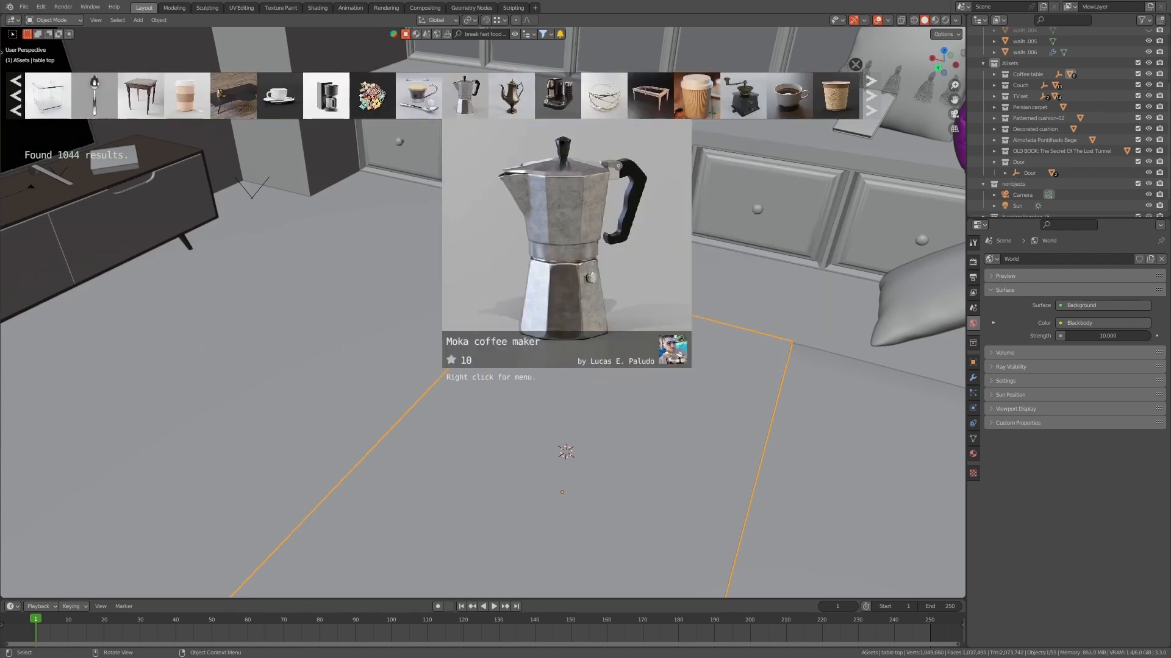
pyautogui.scroll(-5, 442, 96)
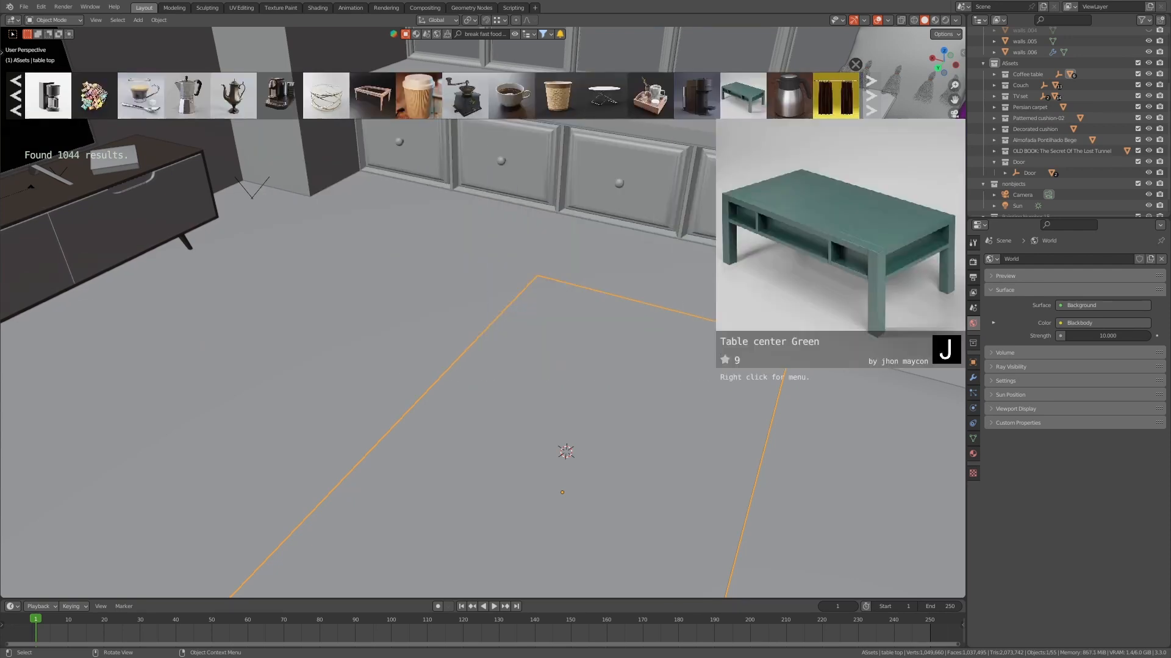
pyautogui.scroll(-3, 442, 96)
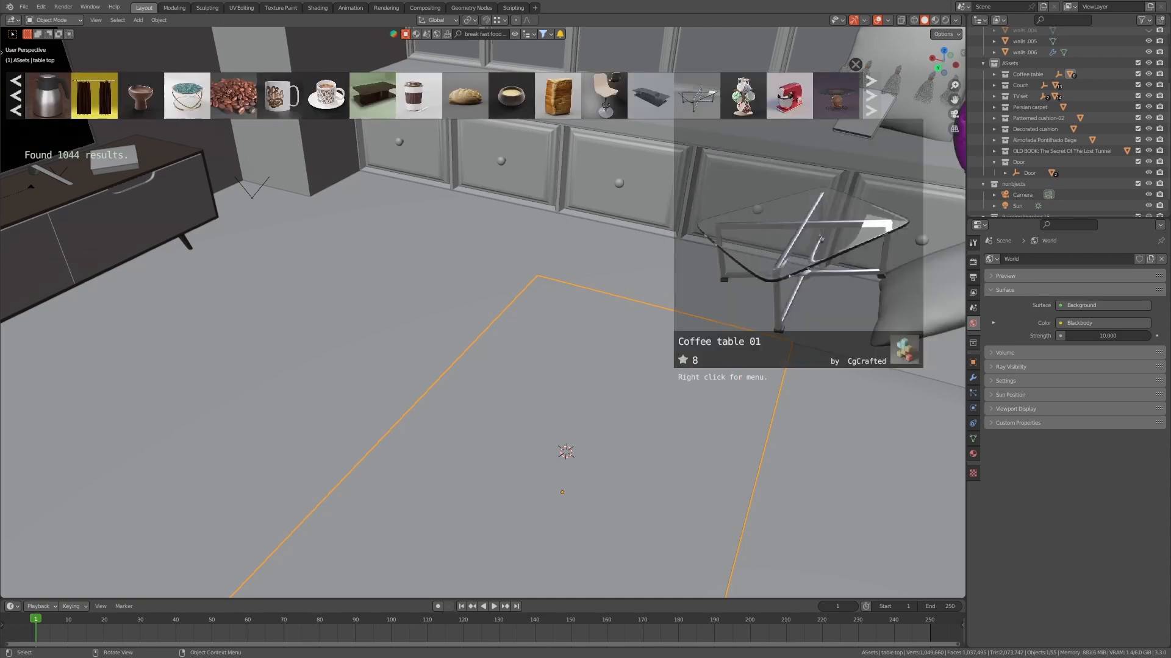
pyautogui.scroll(-3, 558, 96)
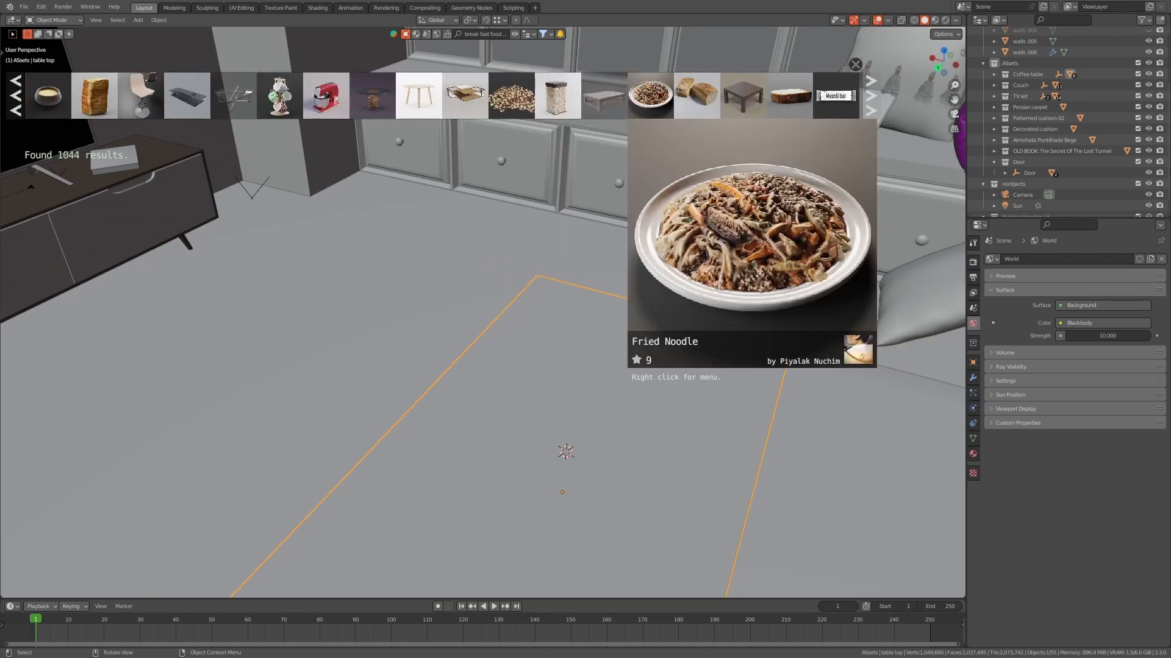
pyautogui.scroll(-5, 558, 96)
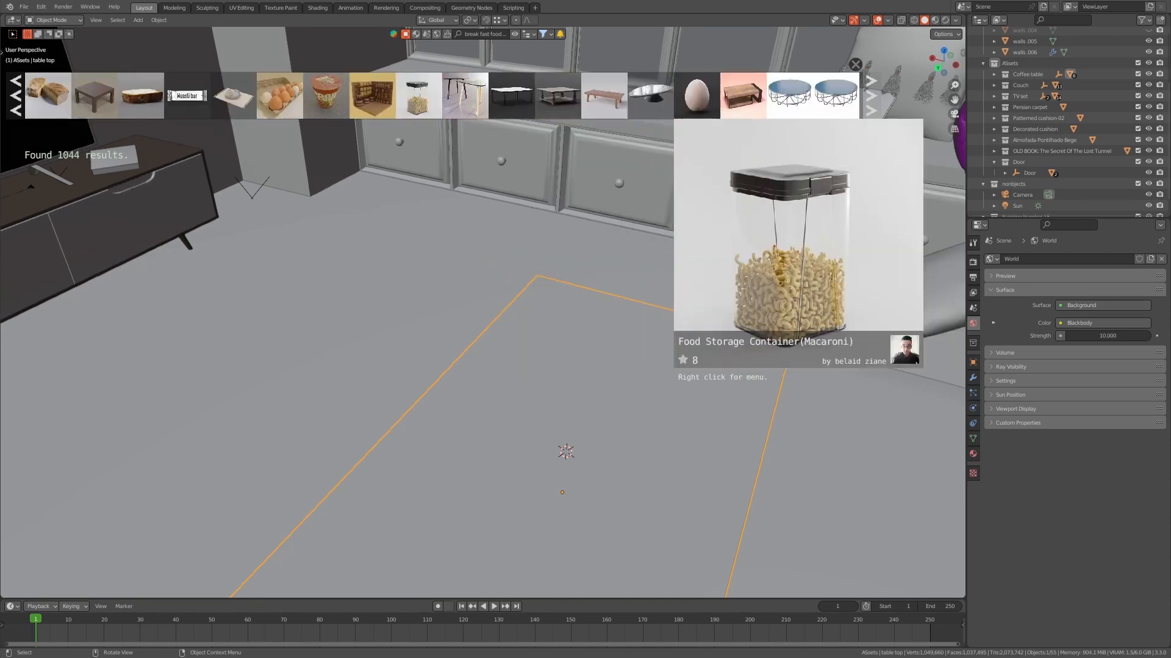
pyautogui.scroll(-6, 557, 96)
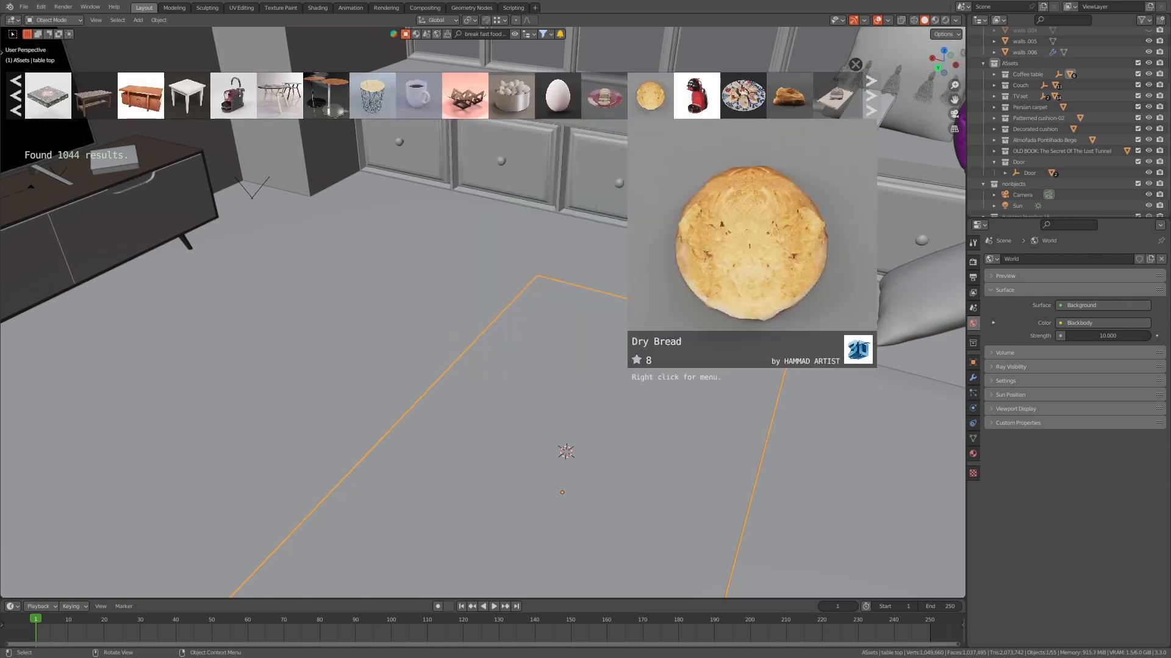
pyautogui.scroll(-3, 558, 96)
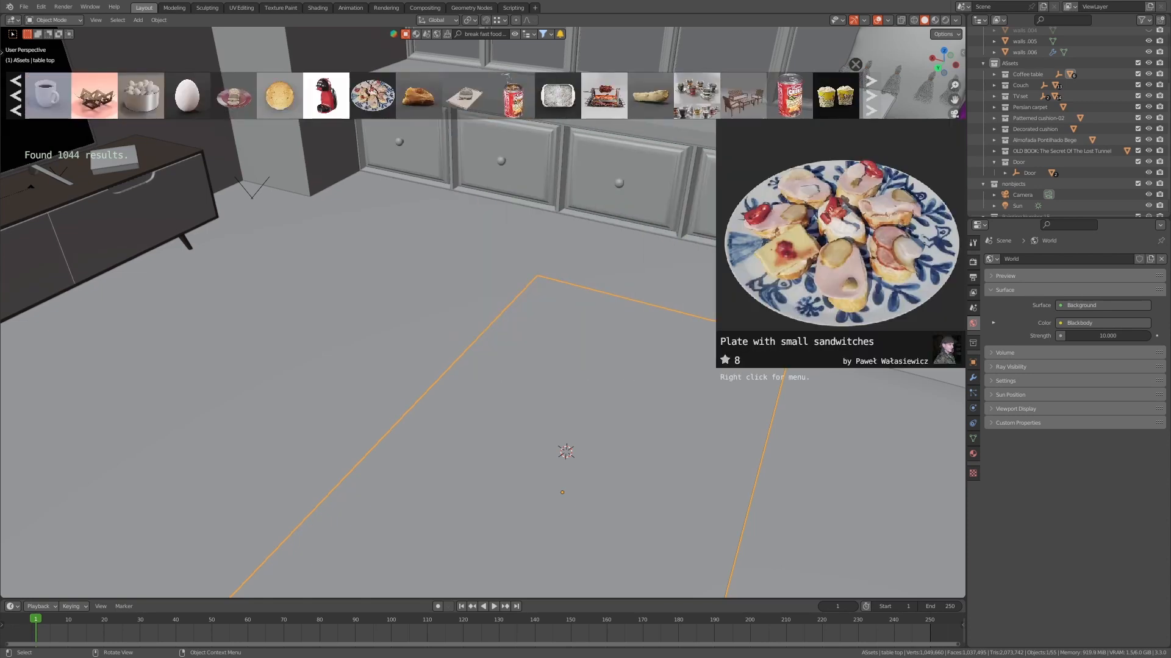
pyautogui.scroll(-2, 697, 96)
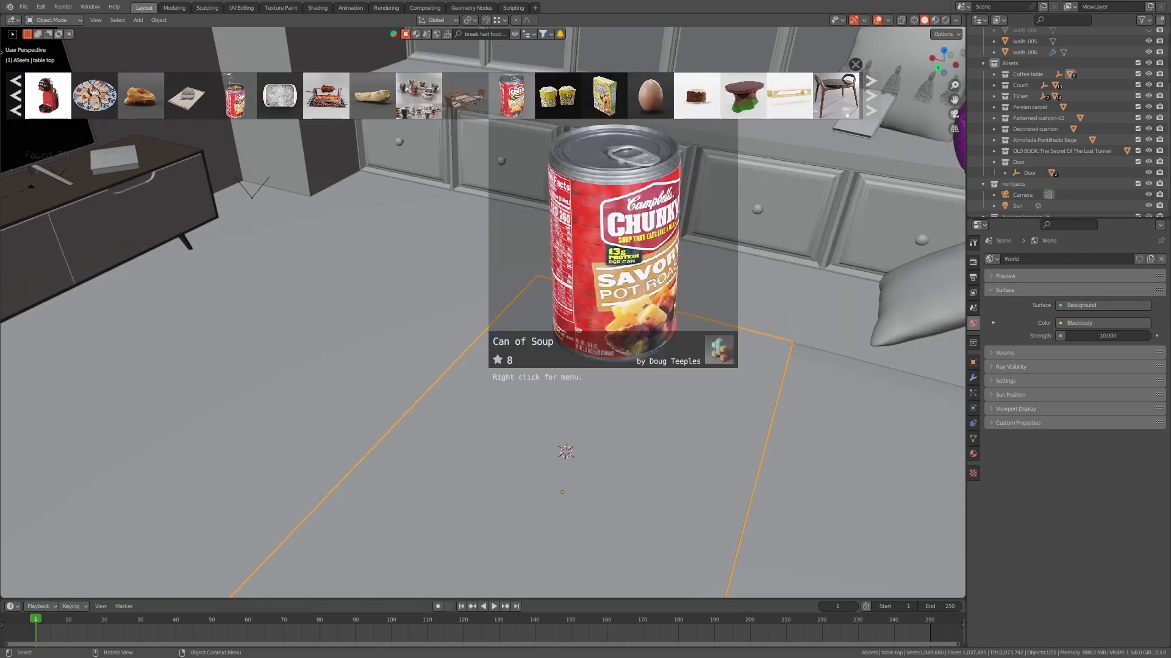
pyautogui.scroll(-2, 743, 96)
pyautogui.scroll(-3, 744, 96)
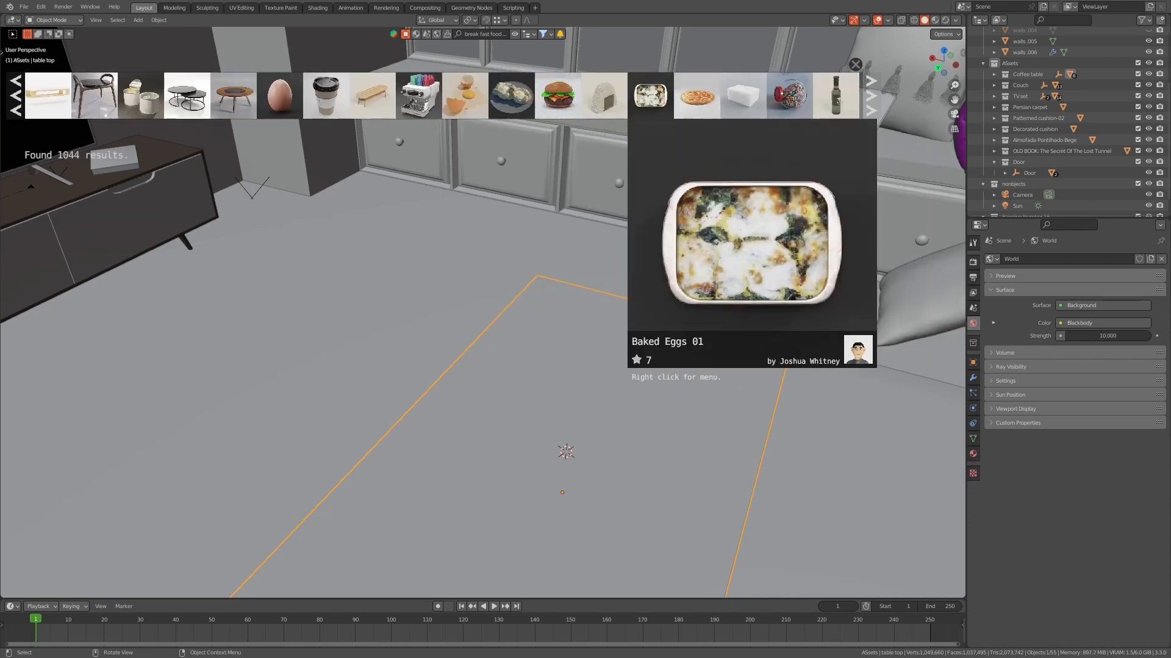
pyautogui.scroll(-3, 743, 96)
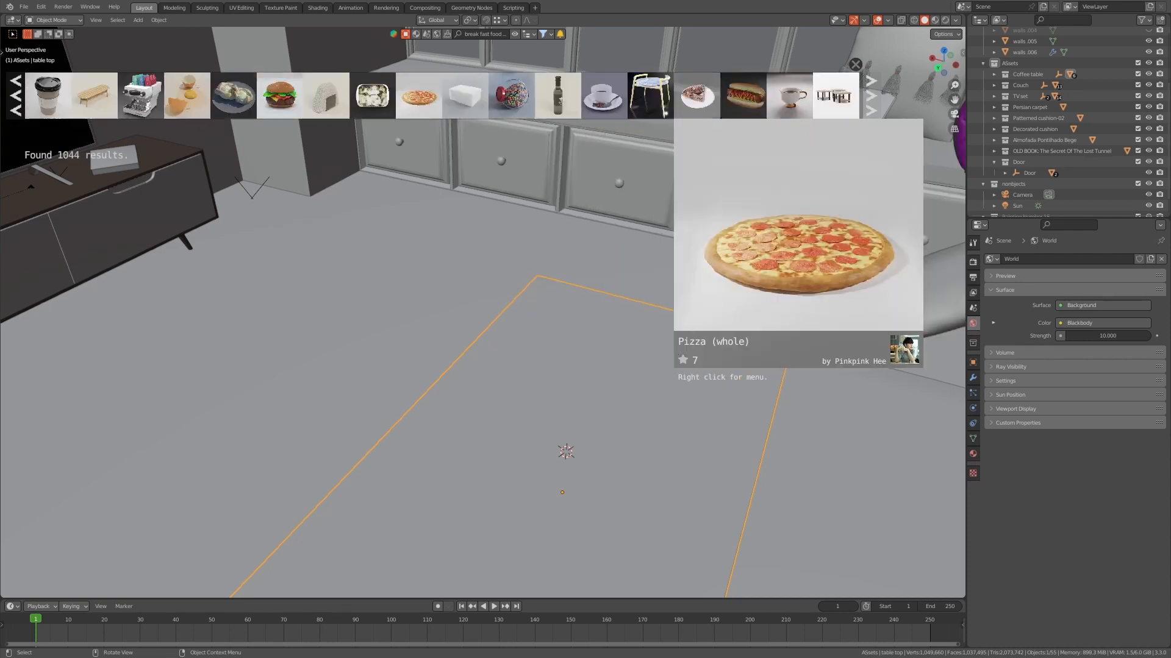
pyautogui.scroll(-5, 743, 96)
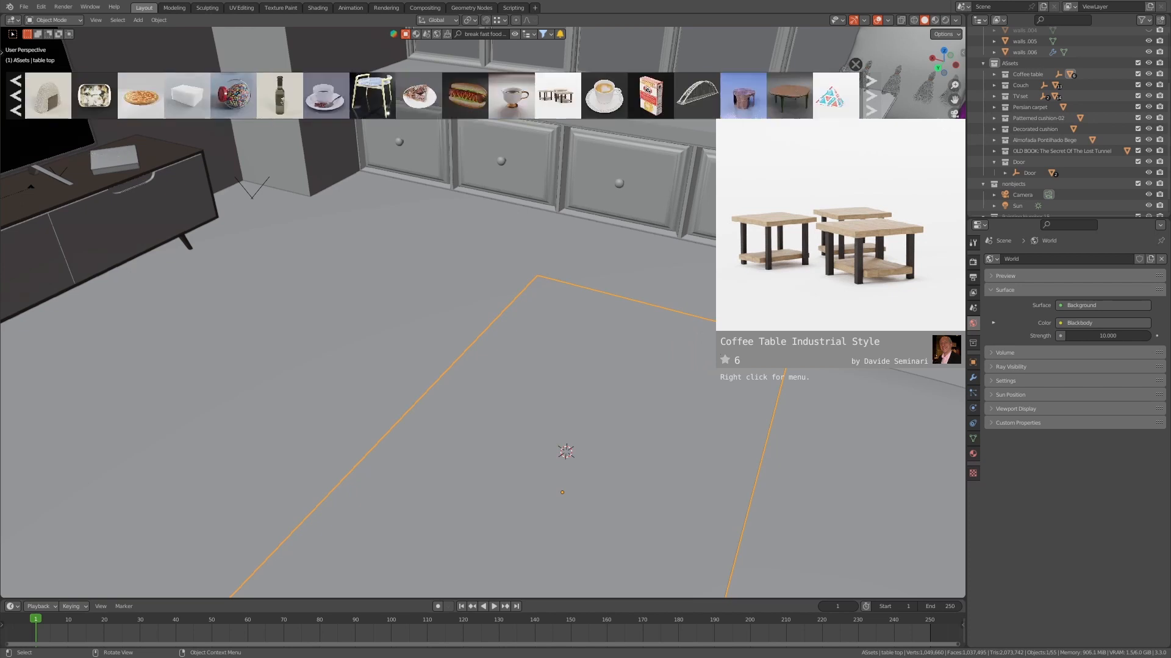
pyautogui.scroll(-6, 743, 96)
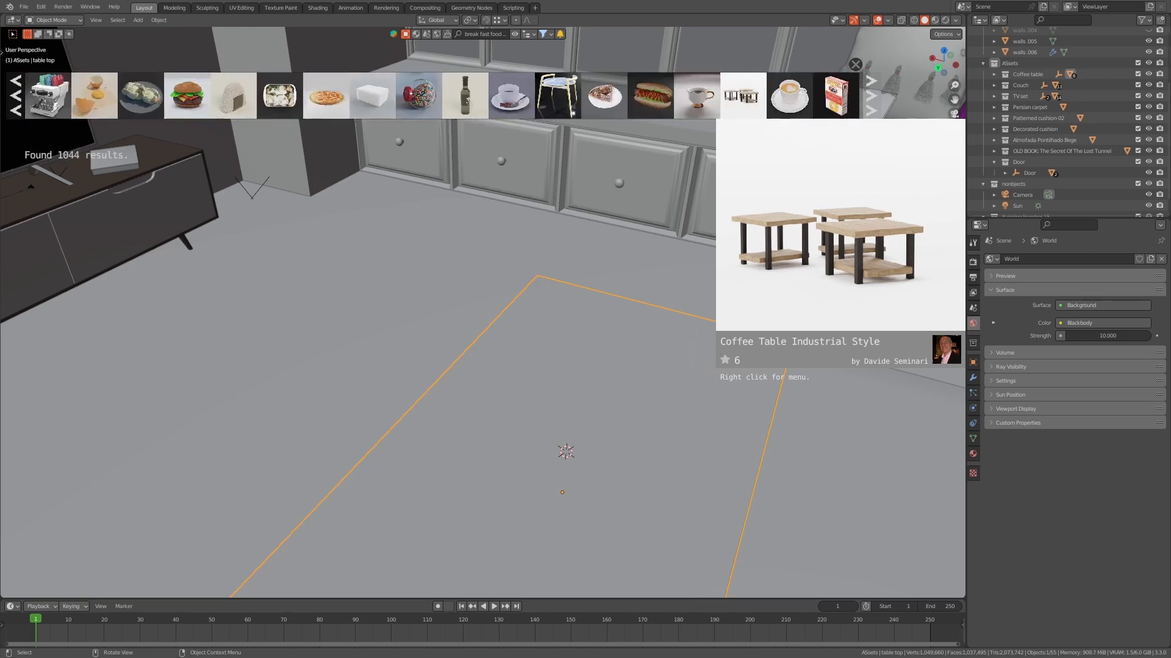
pyautogui.scroll(-10, 744, 96)
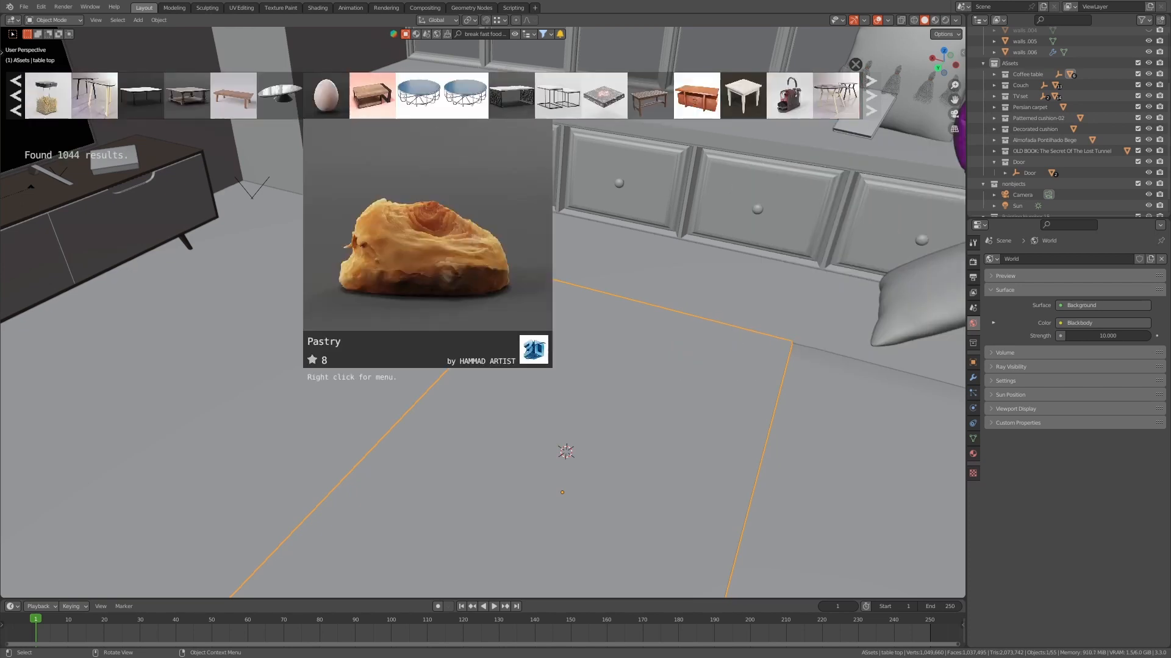
pyautogui.scroll(6, 744, 96)
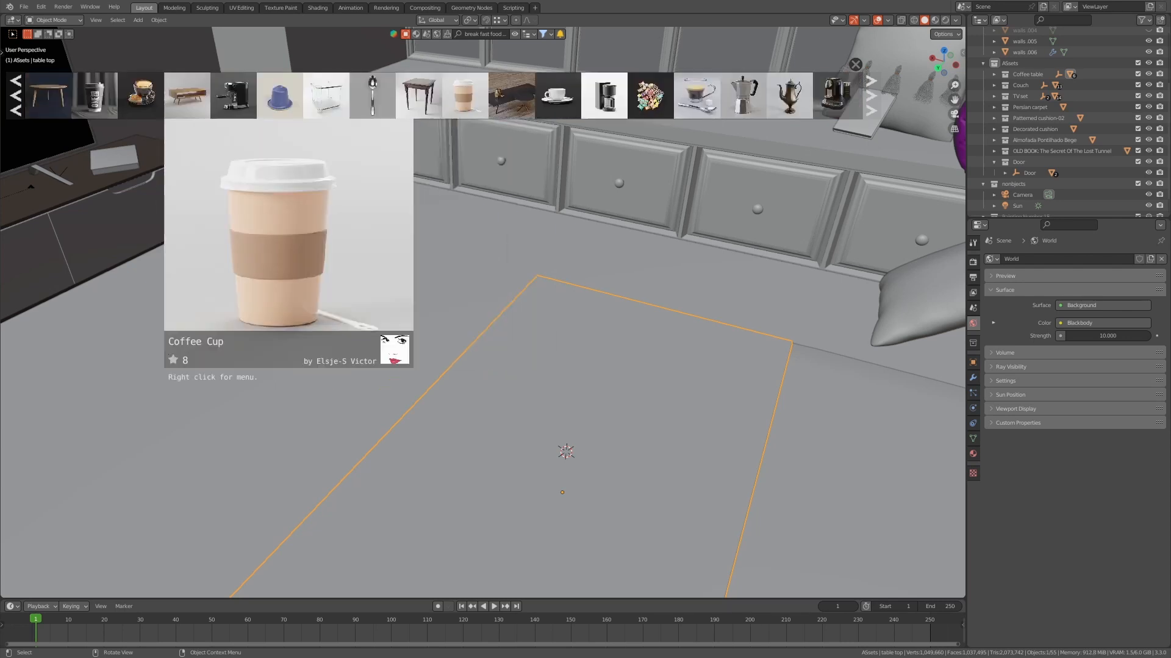
# - Add the Coffee Cup asset with its saucer to the coffee table top
pyautogui.click(141, 96)
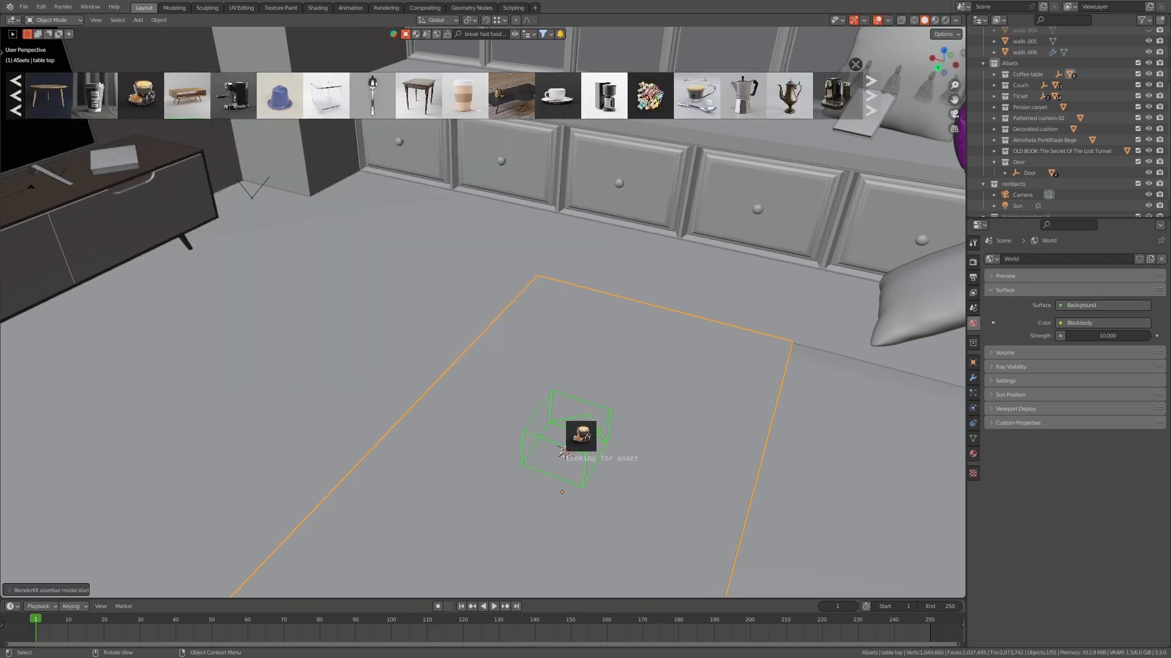
pyautogui.moveTo(483, 330); pyautogui.dragTo(476, 304, button='middle')
pyautogui.scroll(-4, 482, 312)
pyautogui.scroll(4, 482, 312)
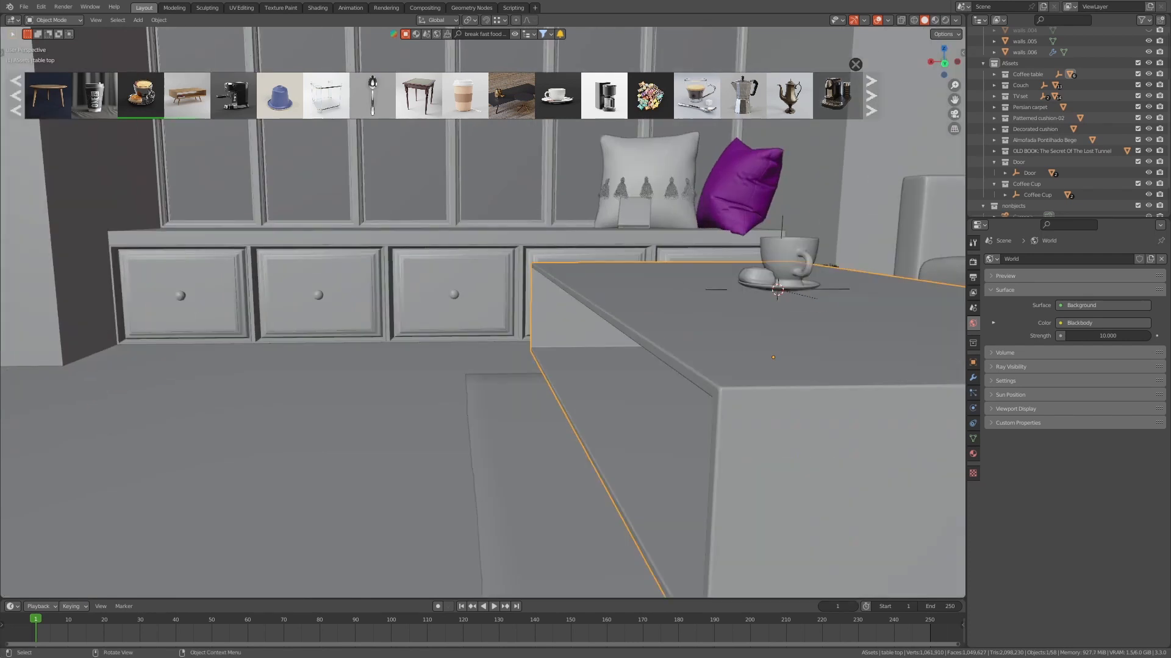
# - Search the asset library for "magazines" and place the Kinfolk Magazine stack on the coffee table beside the cup
pyautogui.moveTo(549, 366); pyautogui.dragTo(586, 342, button='middle')
pyautogui.keyDown('shift'); pyautogui.rightClick(840, 412); pyautogui.keyUp('shift')
pyautogui.moveTo(512, 96)
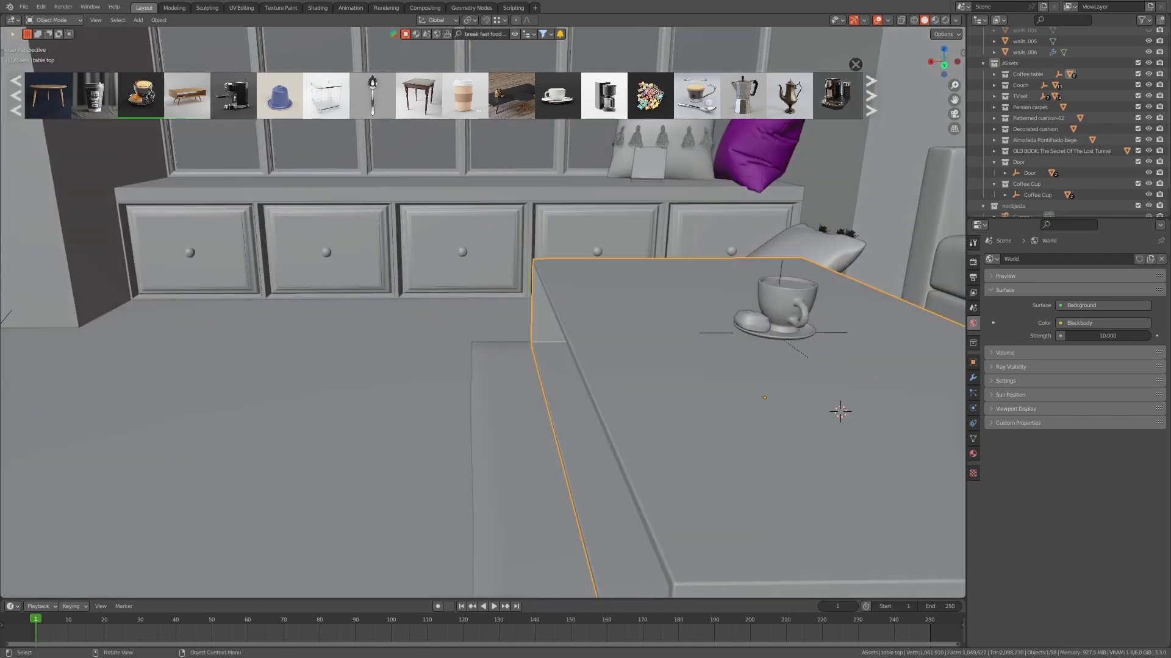
pyautogui.click(484, 34)
pyautogui.write('magazines')
pyautogui.press('Return')
pyautogui.moveTo(465, 96)
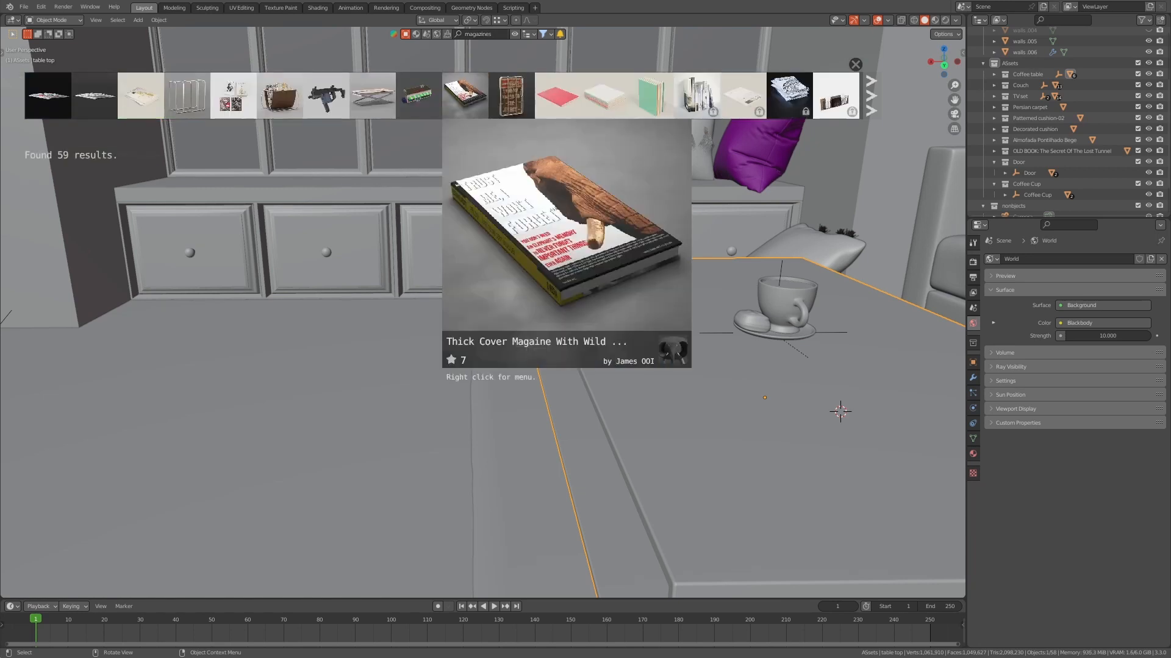
pyautogui.moveTo(141, 96)
pyautogui.moveTo(141, 96); pyautogui.dragTo(837, 405)
# - Search the asset library for "ps controller" and place the Gamepad Controller Orange on the free end of the coffee table
pyautogui.moveTo(596, 344); pyautogui.dragTo(786, 366, button='middle')
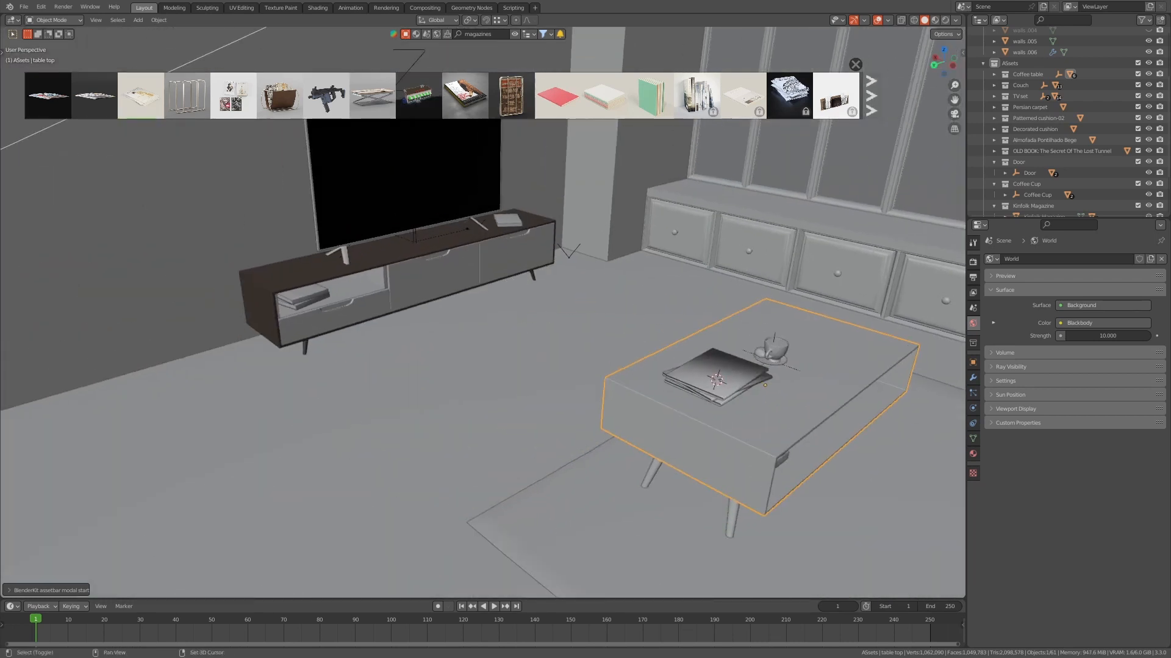
pyautogui.keyDown('shift'); pyautogui.rightClick(845, 365); pyautogui.keyUp('shift')
pyautogui.click(485, 34)
pyautogui.write('ps cont')
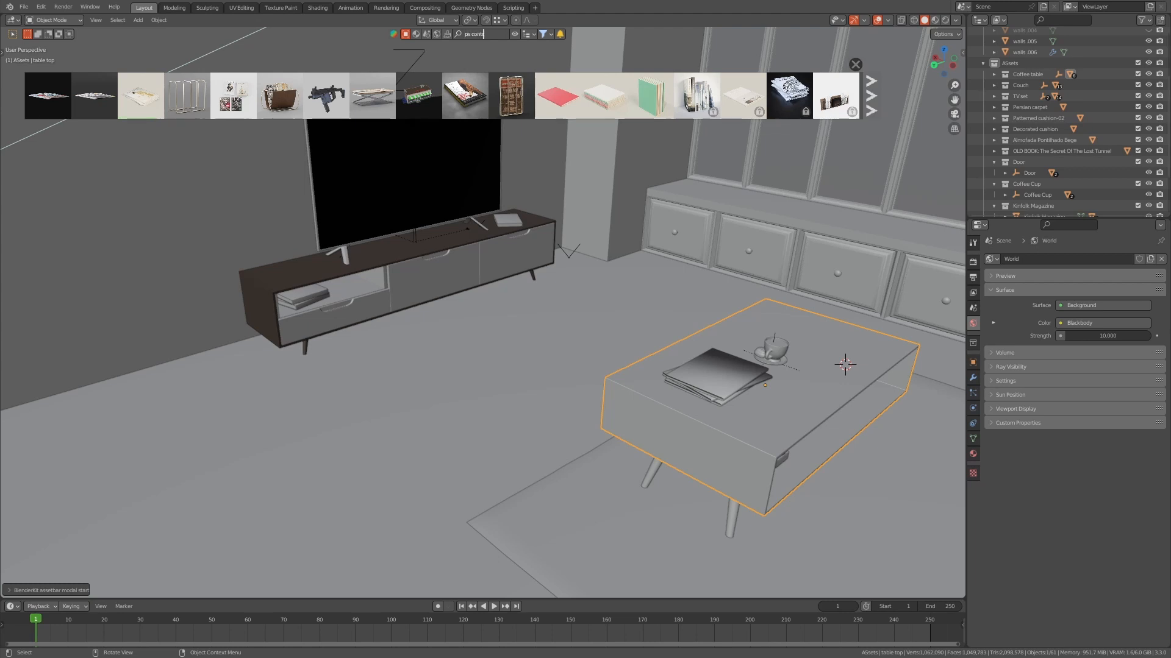
pyautogui.write('roller')
pyautogui.press('Return')
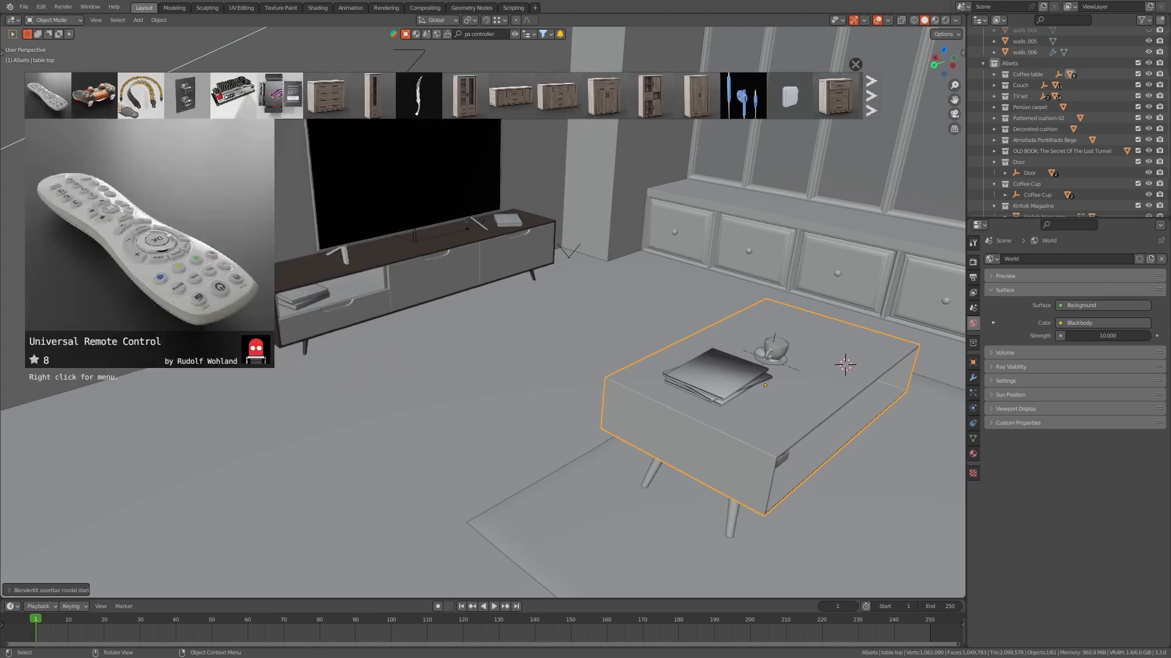
pyautogui.moveTo(94, 96); pyautogui.dragTo(845, 366)
pyautogui.scroll(-4, 790, 95)
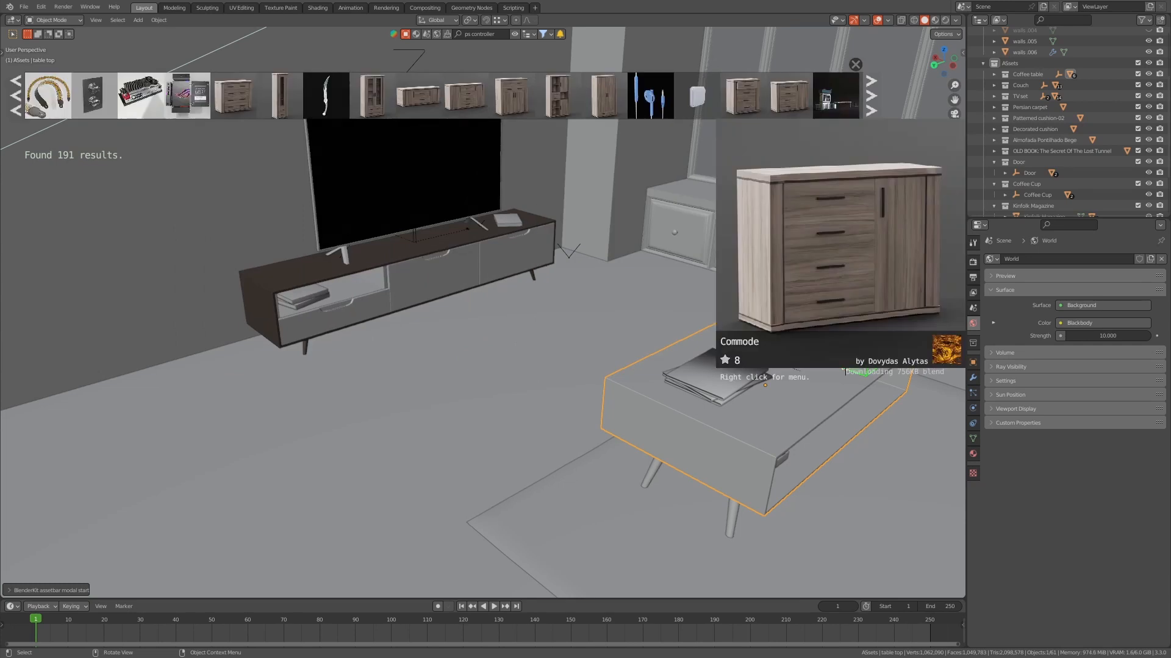
# - Rotate the game controller on the coffee table 90° around the global Z axis
pyautogui.click(851, 360)
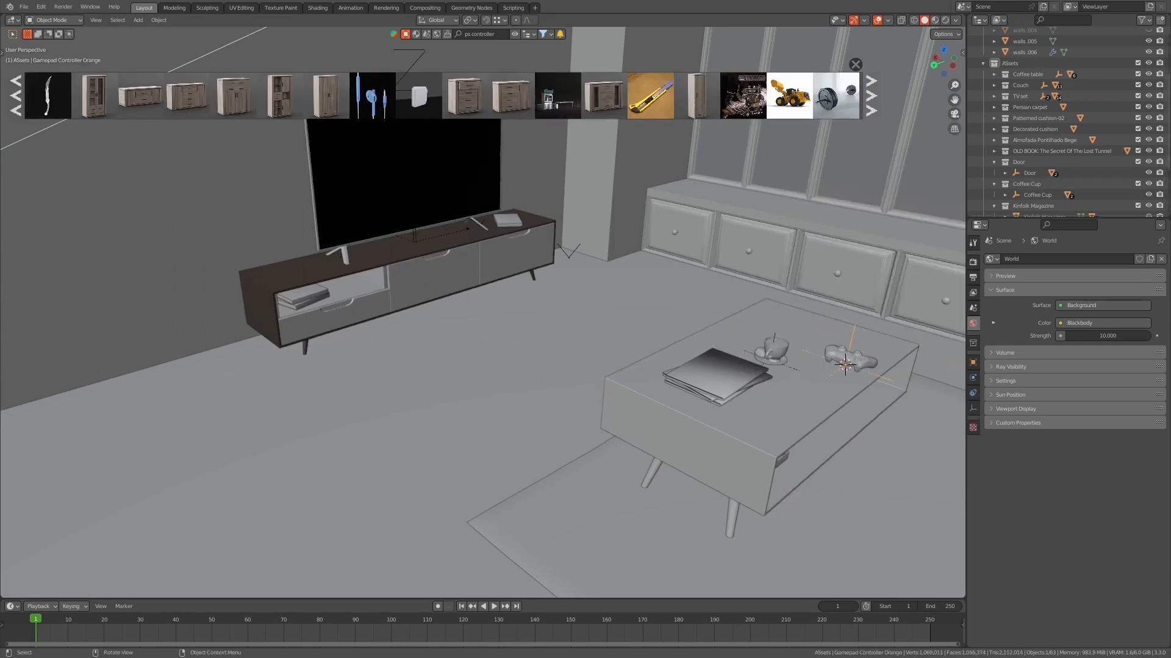
pyautogui.scroll(2, 850, 360)
pyautogui.keyDown('shift'); pyautogui.moveTo(851, 359); pyautogui.dragTo(616, 287, button='middle'); pyautogui.keyUp('shift')
pyautogui.scroll(-1, 616, 286)
pyautogui.write('r90')
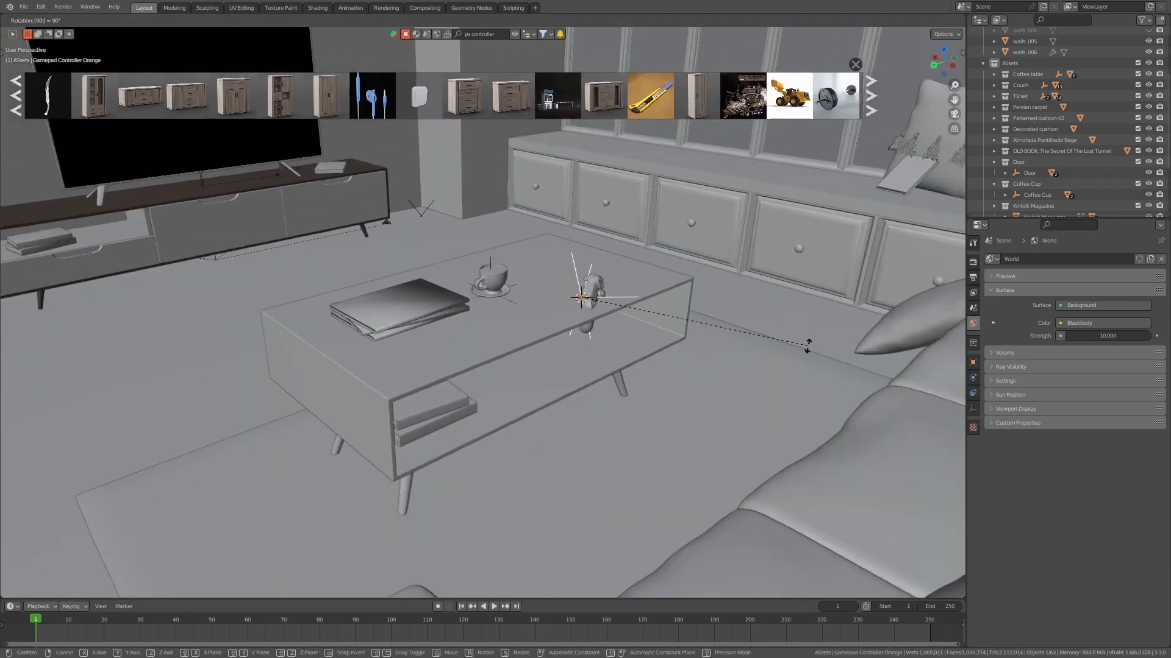
pyautogui.write('z')
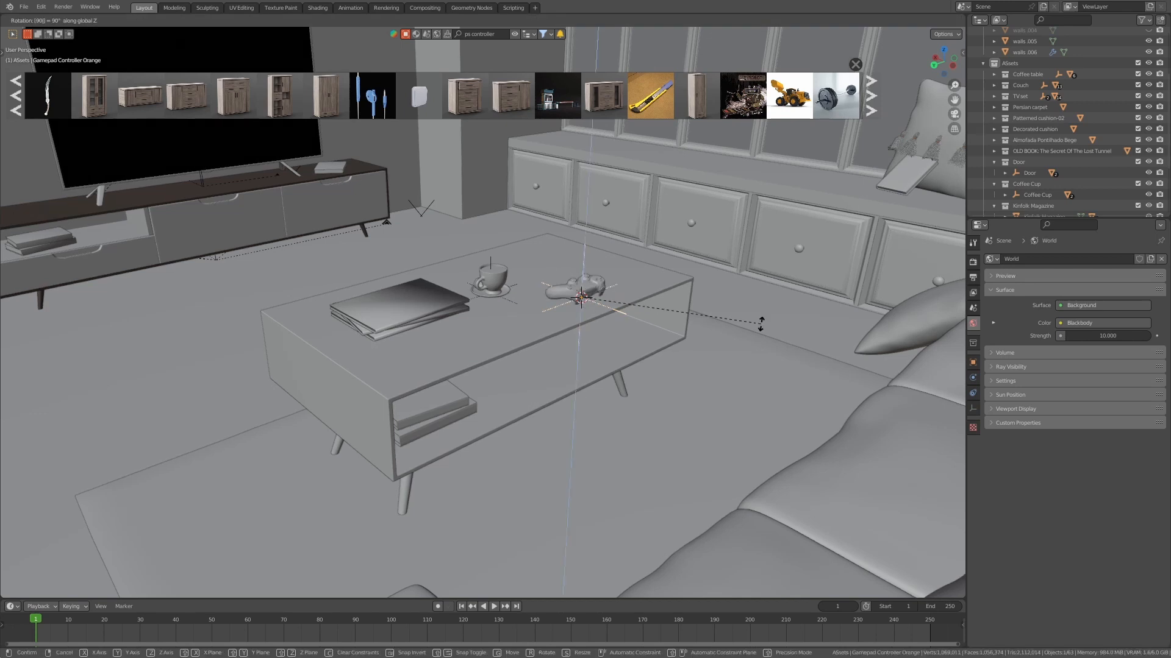
pyautogui.press('Return')
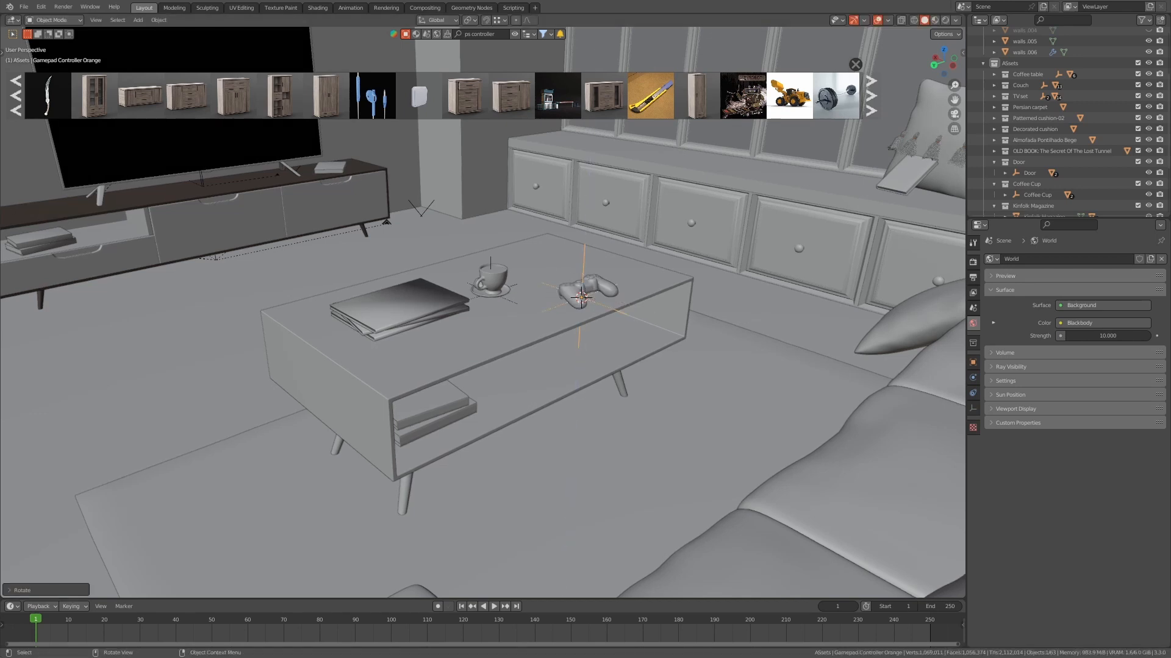
# - Search the asset library for "laptop" and place the Macbook pro/laptop on the sofa's middle seat cushion
pyautogui.moveTo(581, 297); pyautogui.dragTo(542, 293, button='middle')
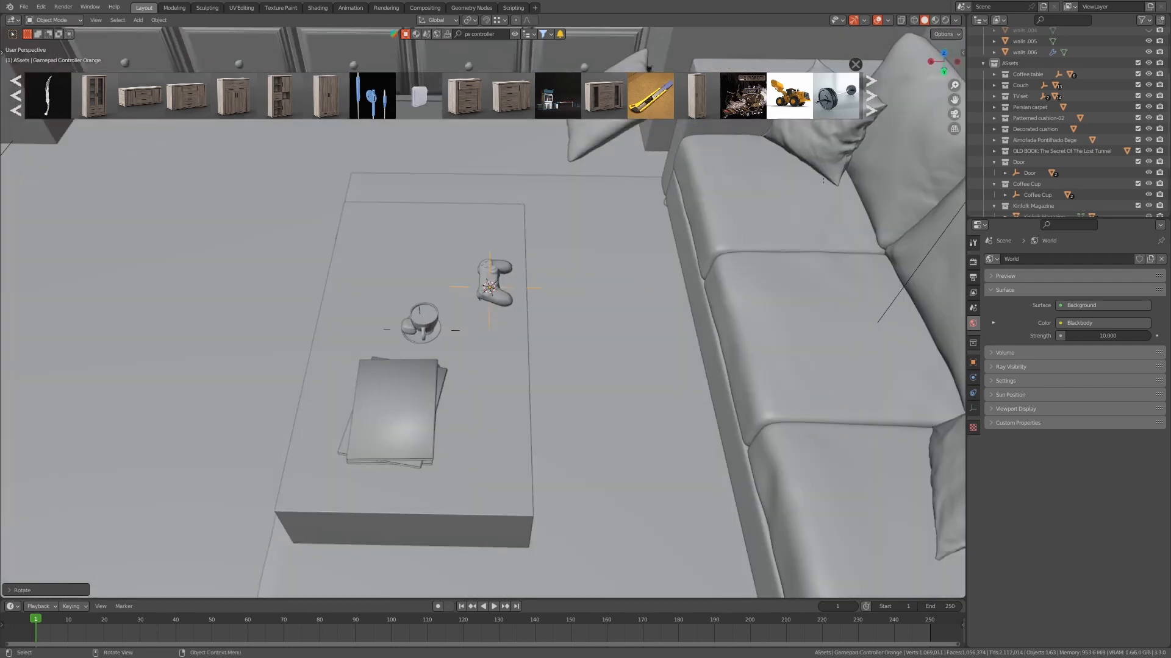
pyautogui.click(822, 345)
pyautogui.keyDown('shift'); pyautogui.rightClick(867, 341); pyautogui.keyUp('shift')
pyautogui.click(494, 34)
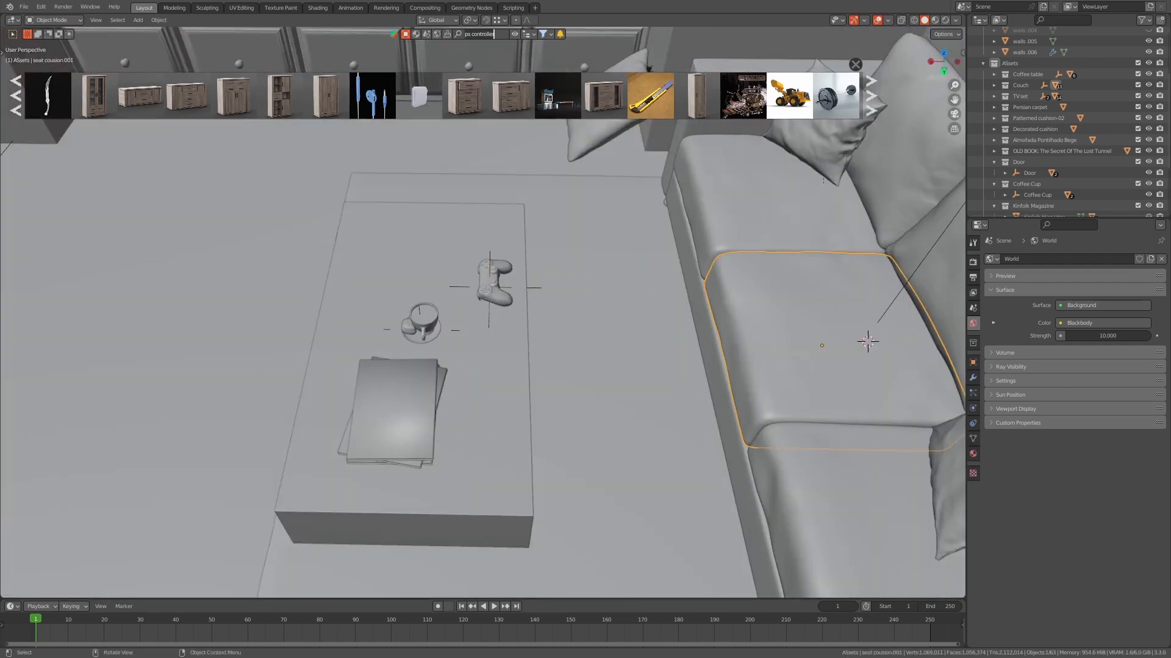
pyautogui.write('laptop')
pyautogui.press('Return')
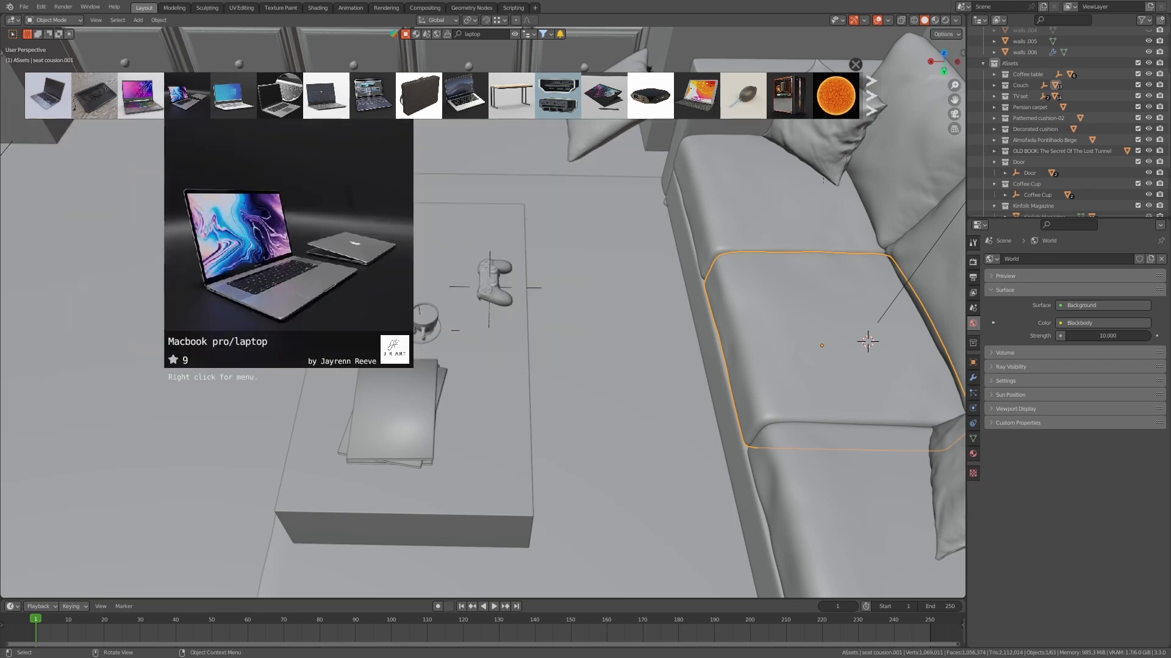
pyautogui.moveTo(187, 96); pyautogui.dragTo(866, 341)
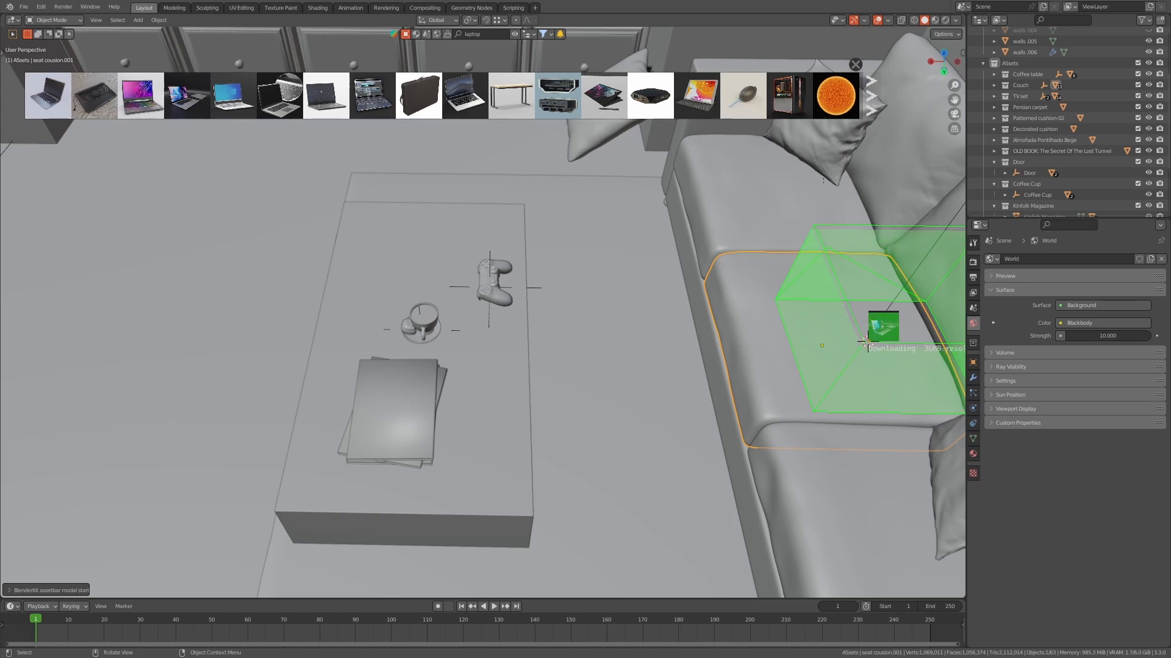
# - Rotate the laptop on the sofa around the global Z axis, judging its angle from the camera view
pyautogui.press('KP_0')
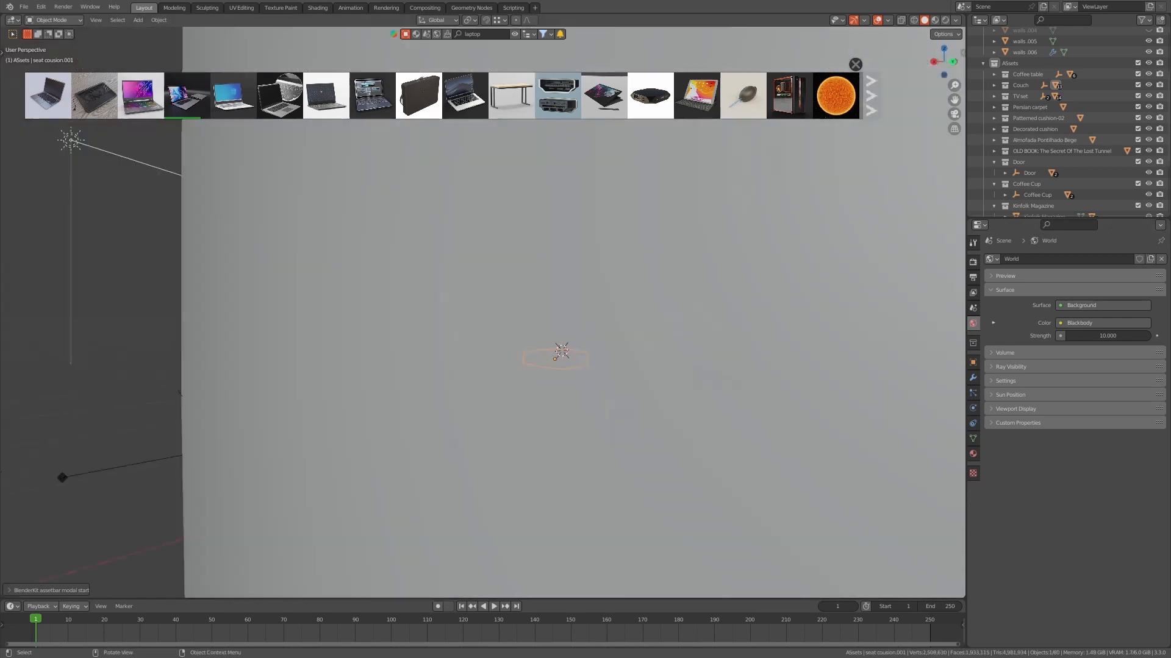
pyautogui.scroll(5, 483, 312)
pyautogui.click(680, 427)
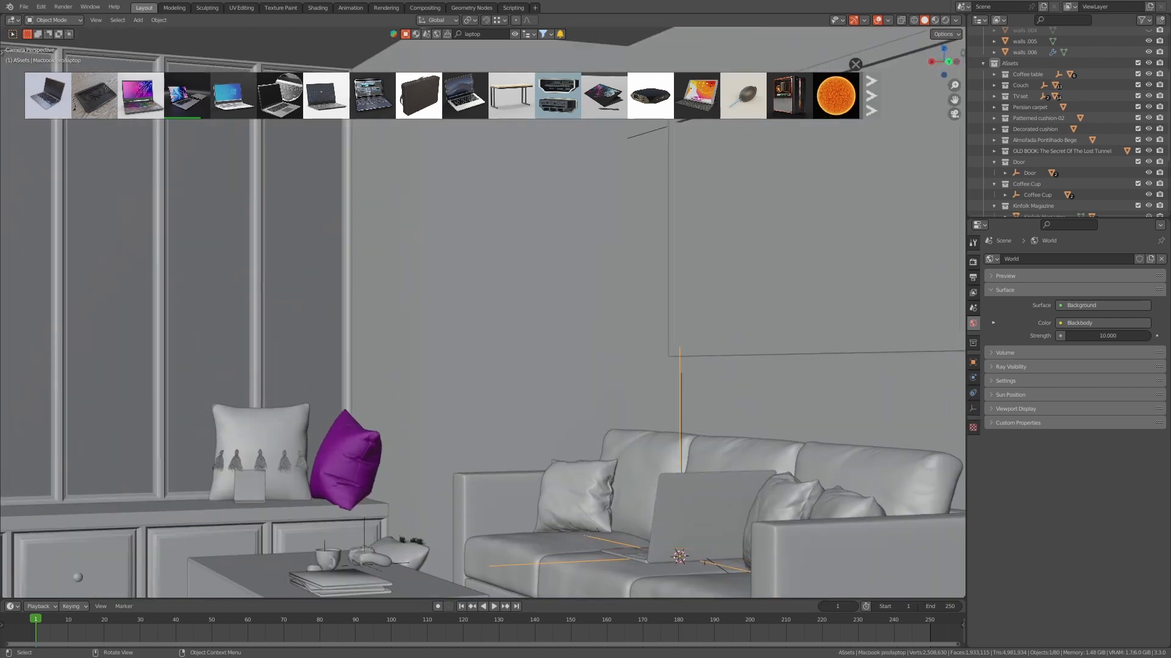
pyautogui.scroll(-2, 482, 312)
pyautogui.press('r')
pyautogui.press('z')
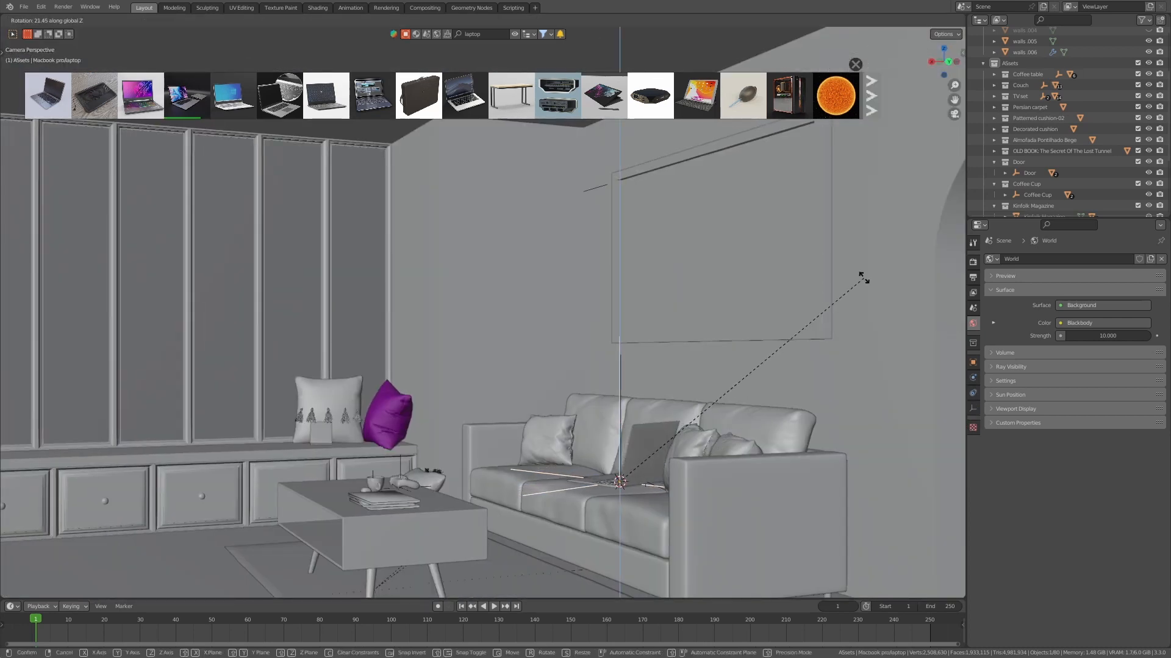
pyautogui.click(884, 250)
# - Scale the laptop down slightly on the sofa cushion and frame it up close outside the camera view
pyautogui.press('s')
pyautogui.click(837, 306)
pyautogui.press('s')
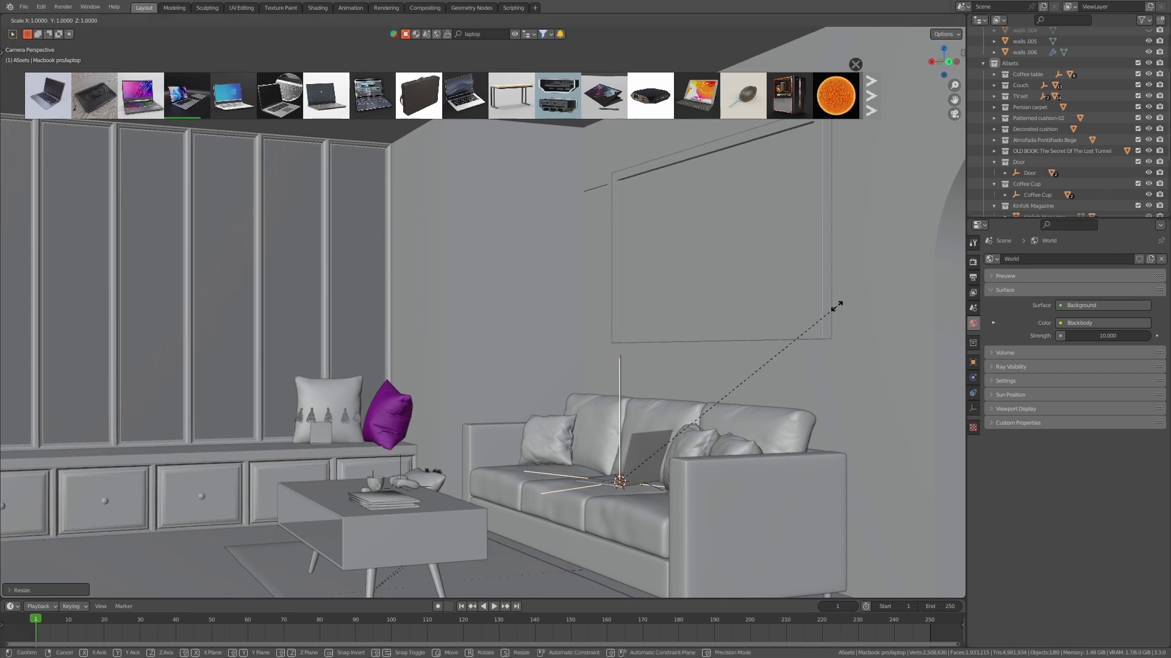
pyautogui.press('Escape')
pyautogui.press('KP_Decimal')
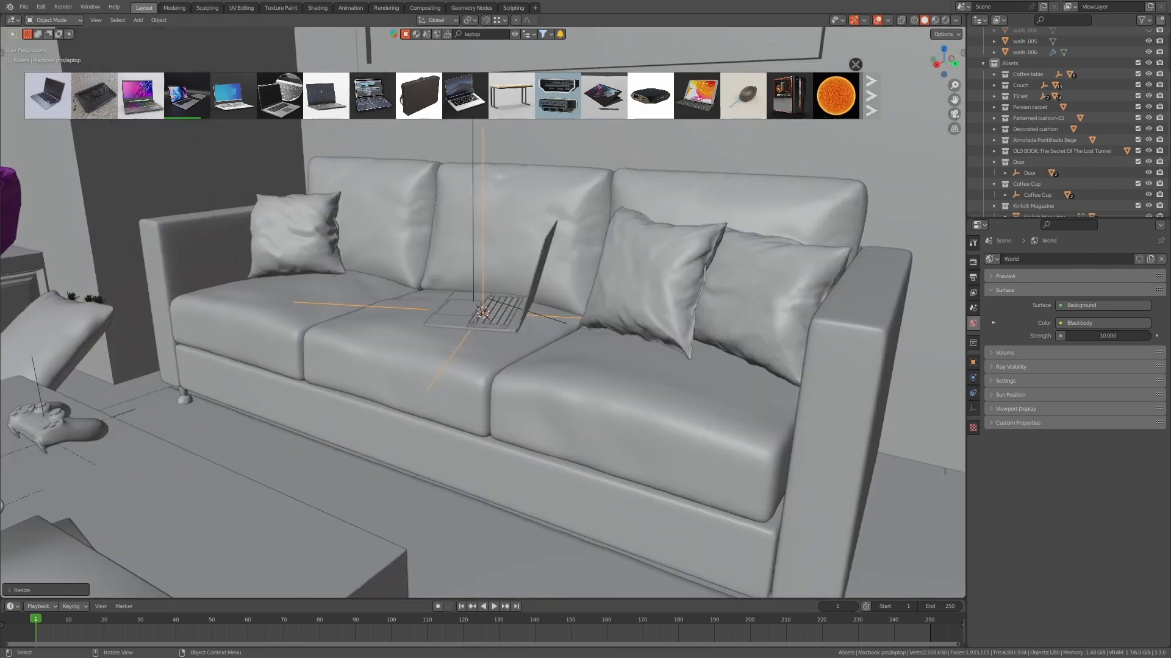
# - Rotate the laptop's lid hinge empty around its local X axis to tilt the screen partly closed over the keyboard
pyautogui.click(540, 262)
pyautogui.press('KP_Decimal')
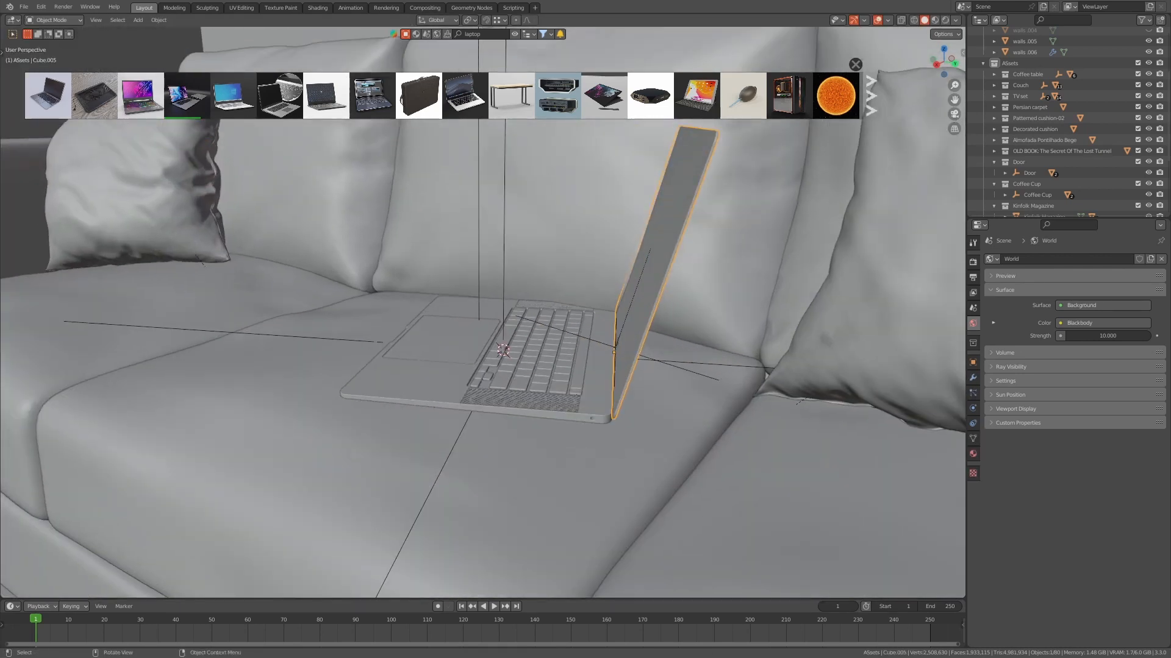
pyautogui.press('r')
pyautogui.click(712, 361)
pyautogui.click(626, 320)
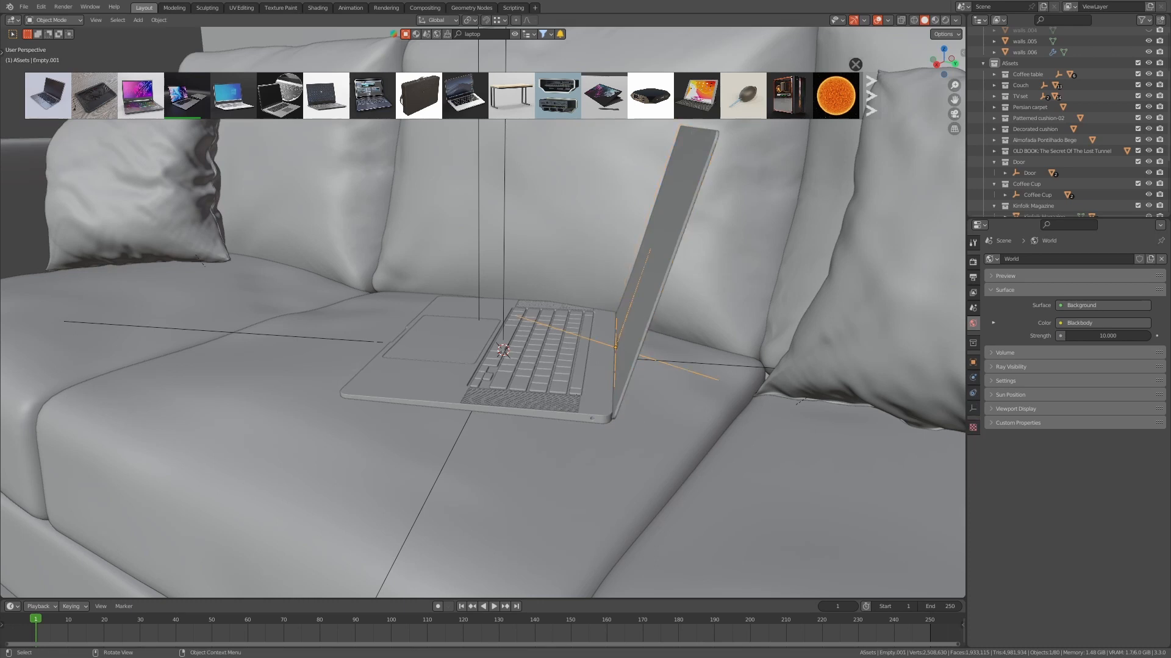
pyautogui.press('r')
pyautogui.press('y')
pyautogui.press('x')
pyautogui.press('x')
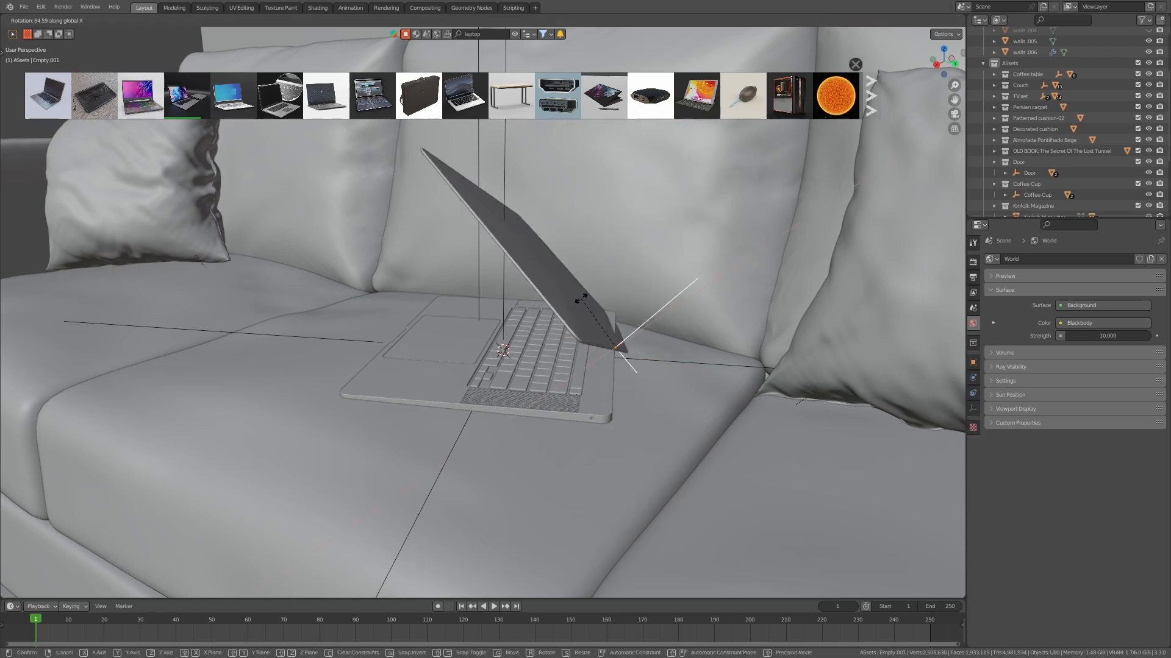
pyautogui.click(565, 300)
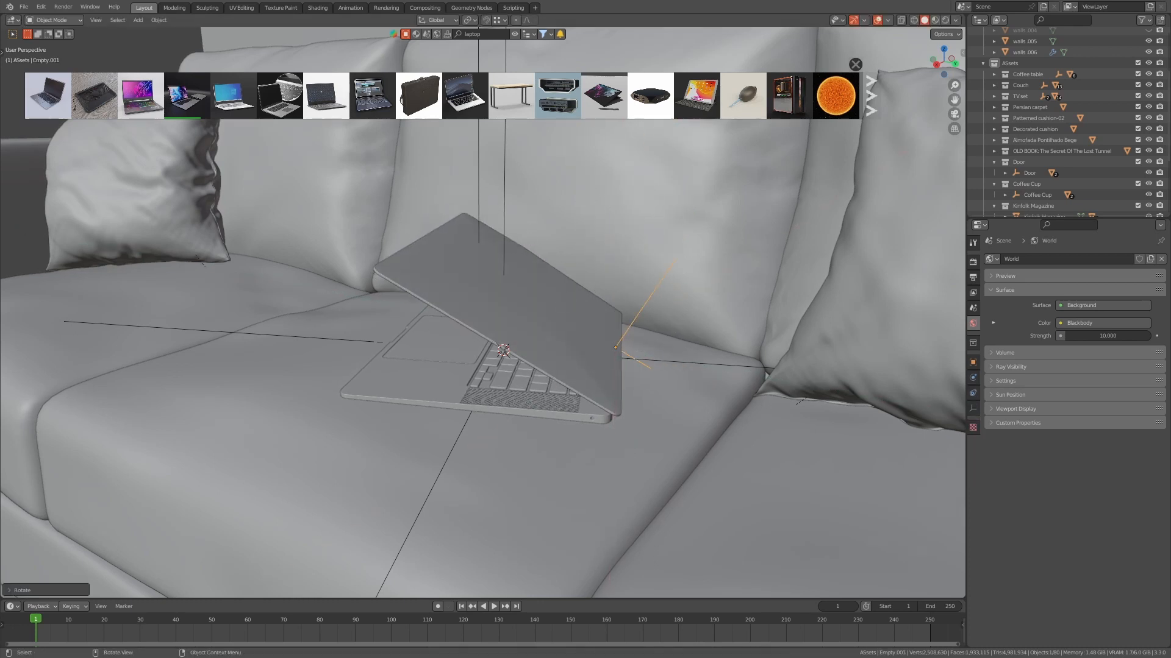
# - Rotate the whole laptop slightly around the Z axis from the camera view and close the asset search results
pyautogui.press('KP_0')
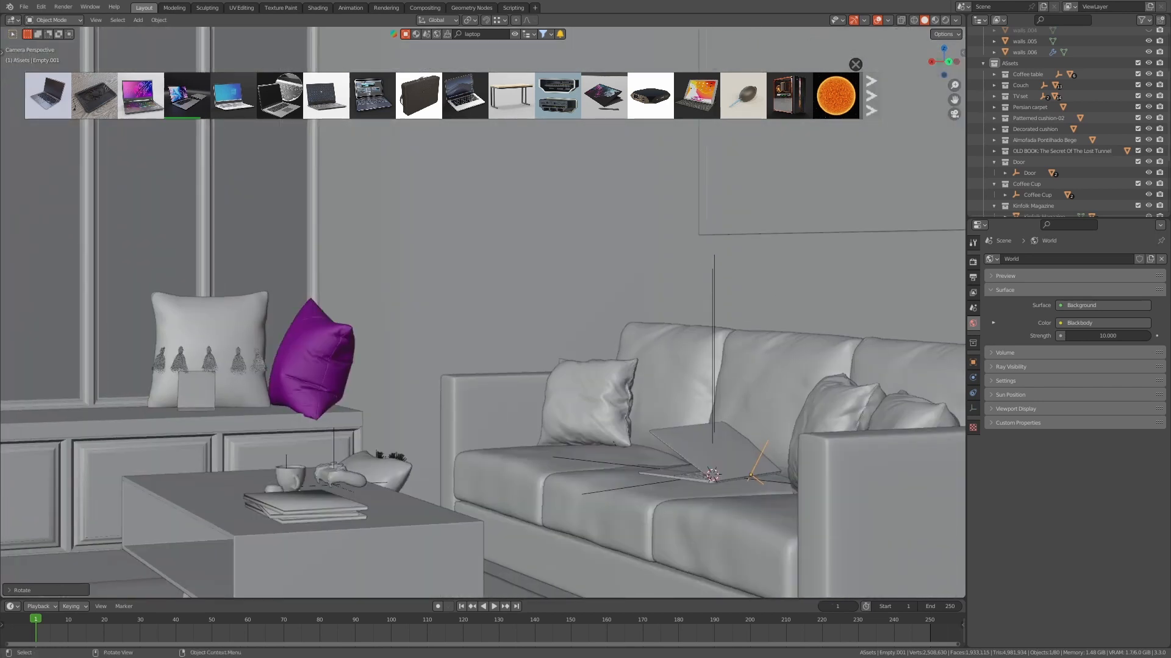
pyautogui.click(744, 469)
pyautogui.press('r')
pyautogui.press('z')
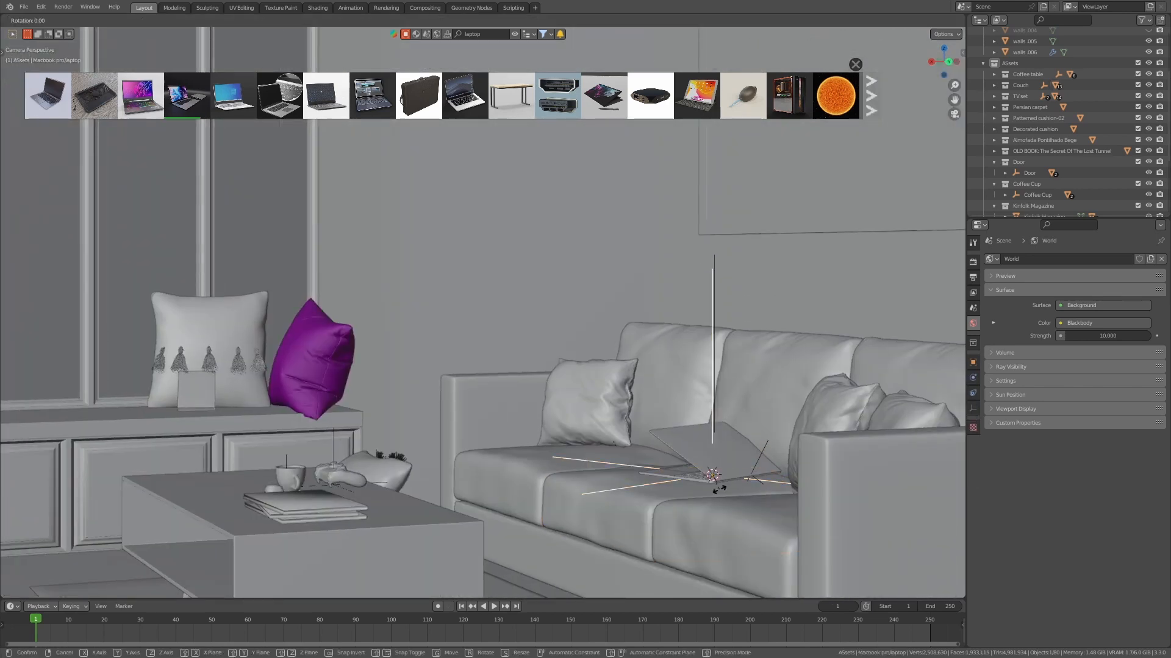
pyautogui.click(757, 486)
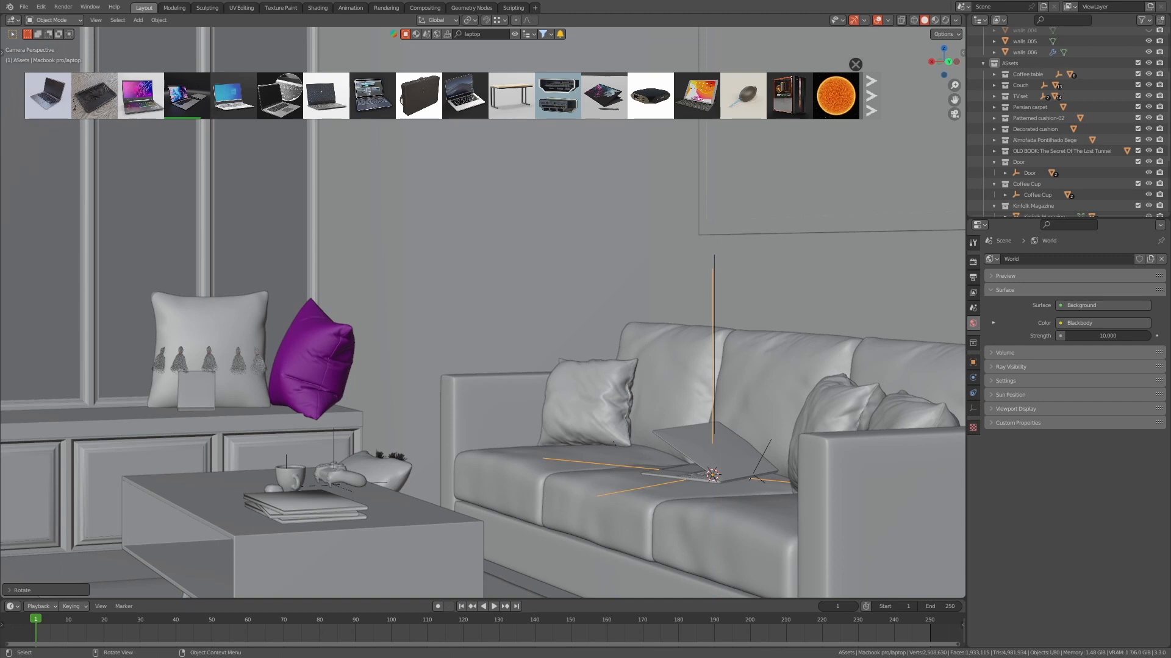
pyautogui.scroll(-3, 482, 312)
pyautogui.click(855, 64)
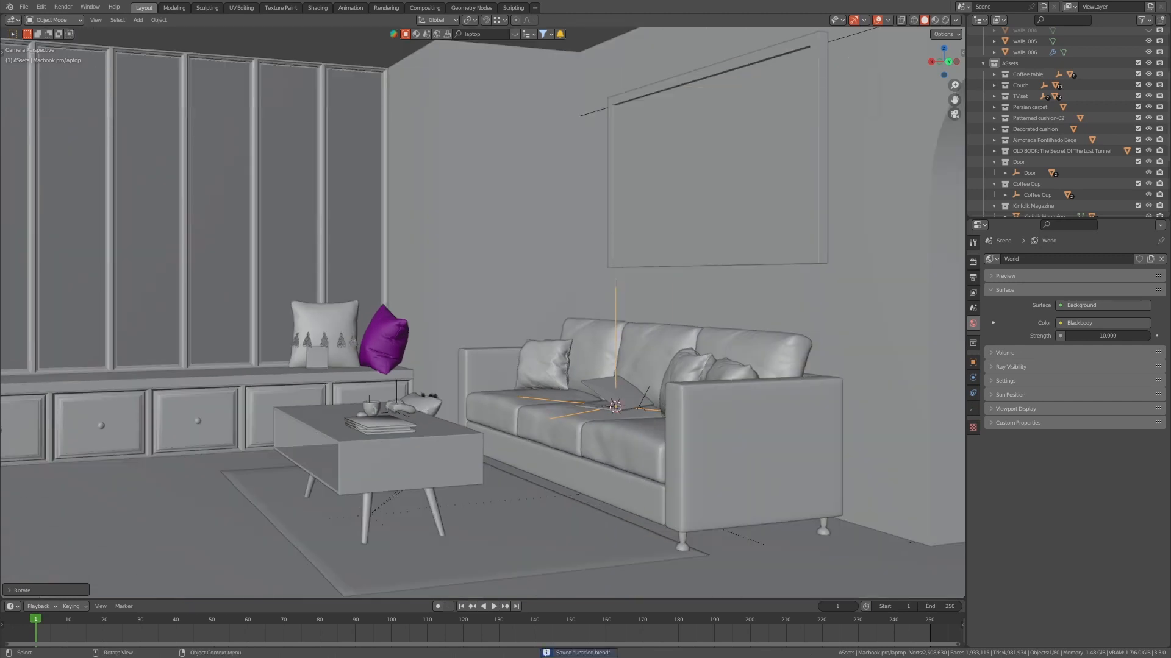
# - Frame the TV cabinet, search the asset library for "ps4" and add the Game Cases Pack 4 to the scene
pyautogui.scroll(-2, 585, 296)
pyautogui.keyDown('shift'); pyautogui.moveTo(488, 317); pyautogui.dragTo(673, 280, button='middle'); pyautogui.keyUp('shift')
pyautogui.keyDown('shift'); pyautogui.moveTo(581, 336); pyautogui.dragTo(584, 335, button='middle'); pyautogui.keyUp('shift')
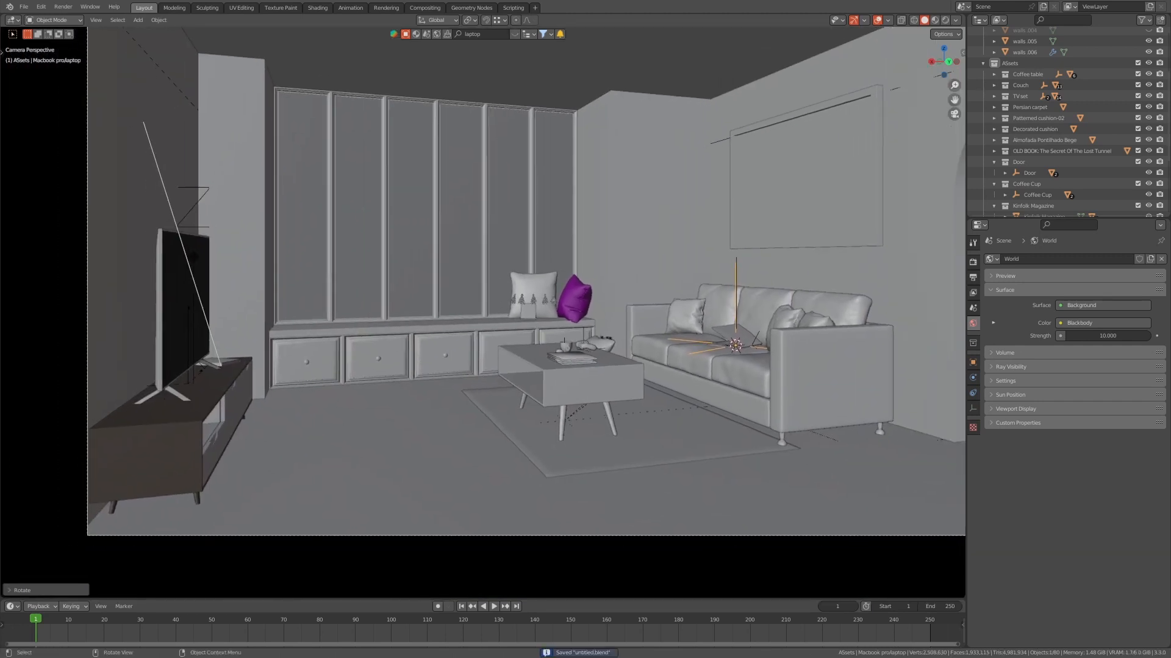
pyautogui.click(152, 452)
pyautogui.moveTo(427, 341); pyautogui.dragTo(271, 341, button='middle')
pyautogui.press('KP_Decimal')
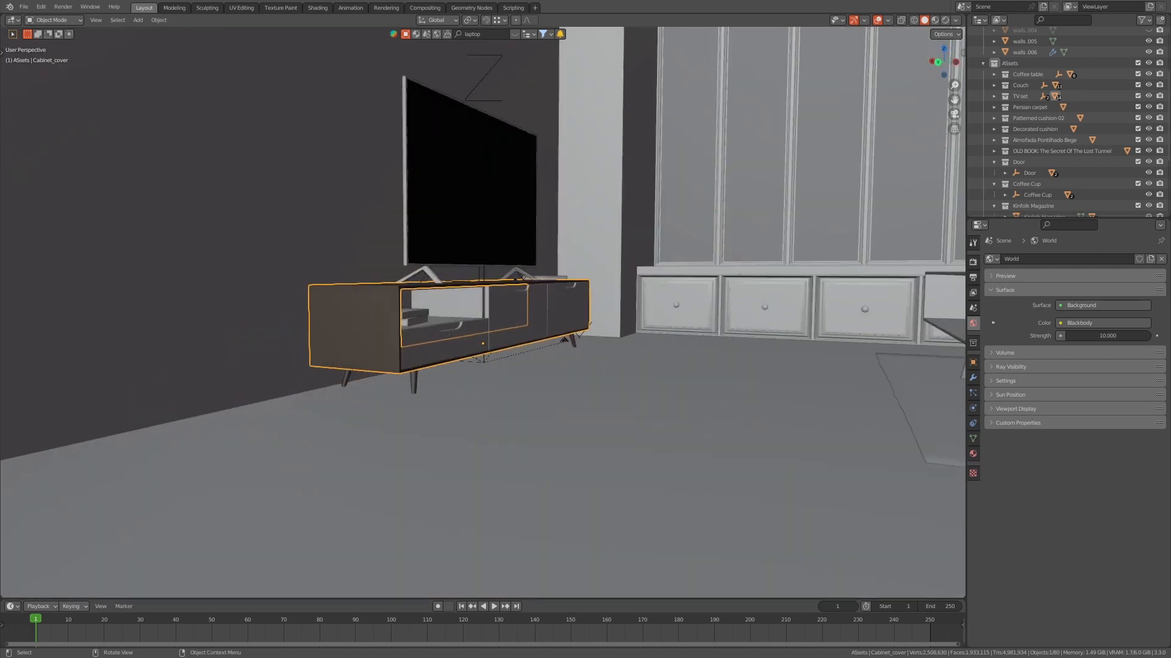
pyautogui.scroll(3, 483, 312)
pyautogui.moveTo(483, 313); pyautogui.dragTo(483, 365, button='middle')
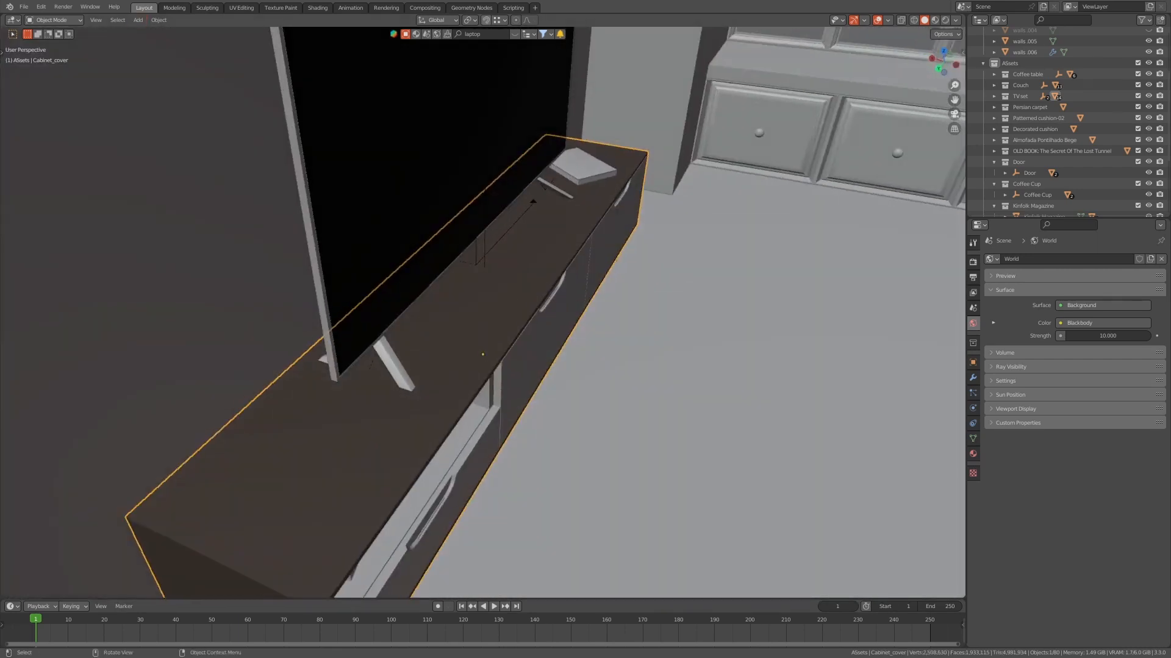
pyautogui.write('ps4')
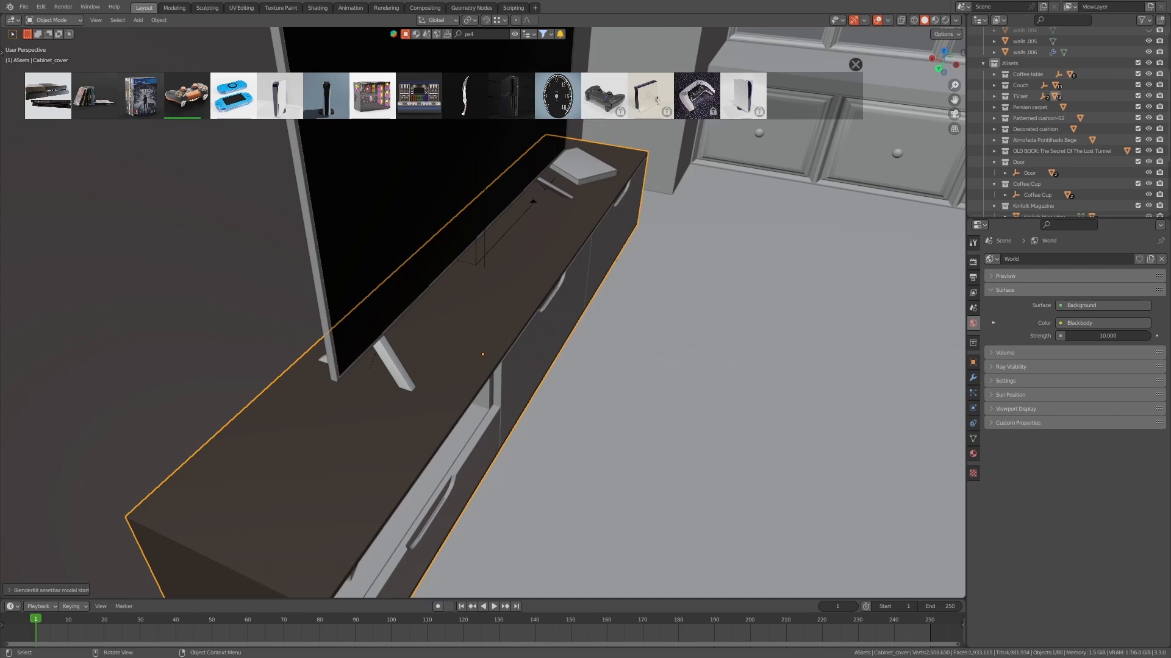
pyautogui.moveTo(483, 312); pyautogui.dragTo(433, 350, button='middle')
pyautogui.scroll(-2, 483, 313)
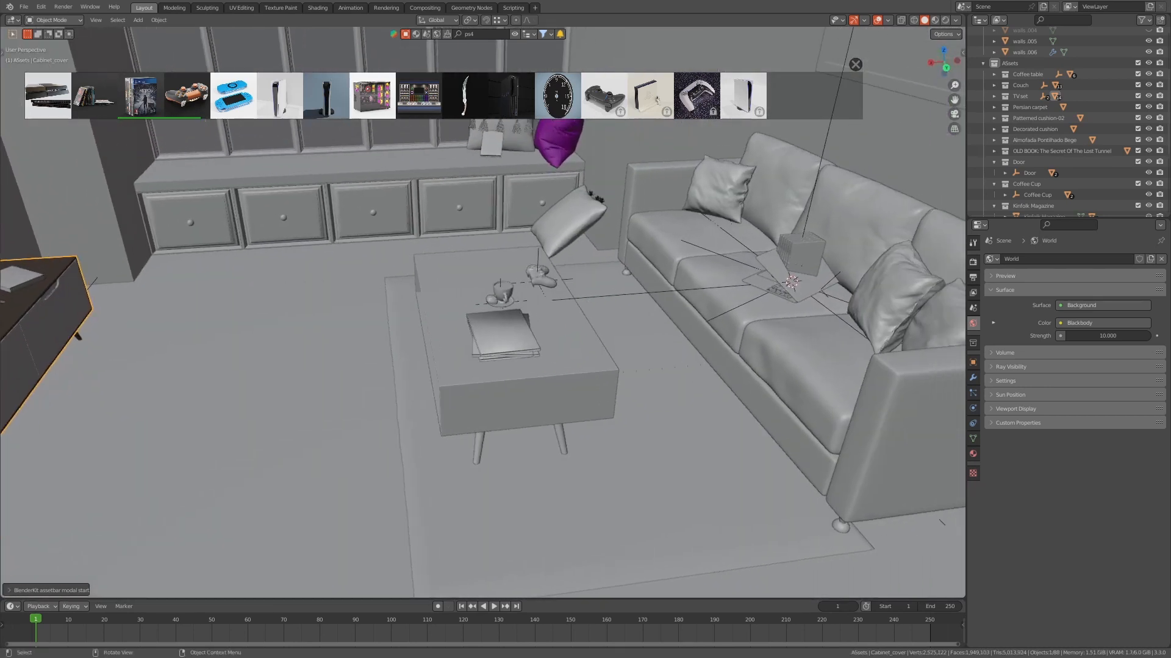
# - Snap the 3D cursor to the centre of the TV cabinet's top face
pyautogui.keyDown('shift'); pyautogui.moveTo(281, 366); pyautogui.dragTo(353, 349, button='middle'); pyautogui.keyUp('shift')
pyautogui.press('Tab')
pyautogui.click(201, 418)
pyautogui.hotkey('shift', 's')
pyautogui.click(201, 467)
pyautogui.press('Tab')
# - Snap the game cases pack to the 3D cursor and slide it along the Y axis to the cabinet's near end
pyautogui.click(872, 234)
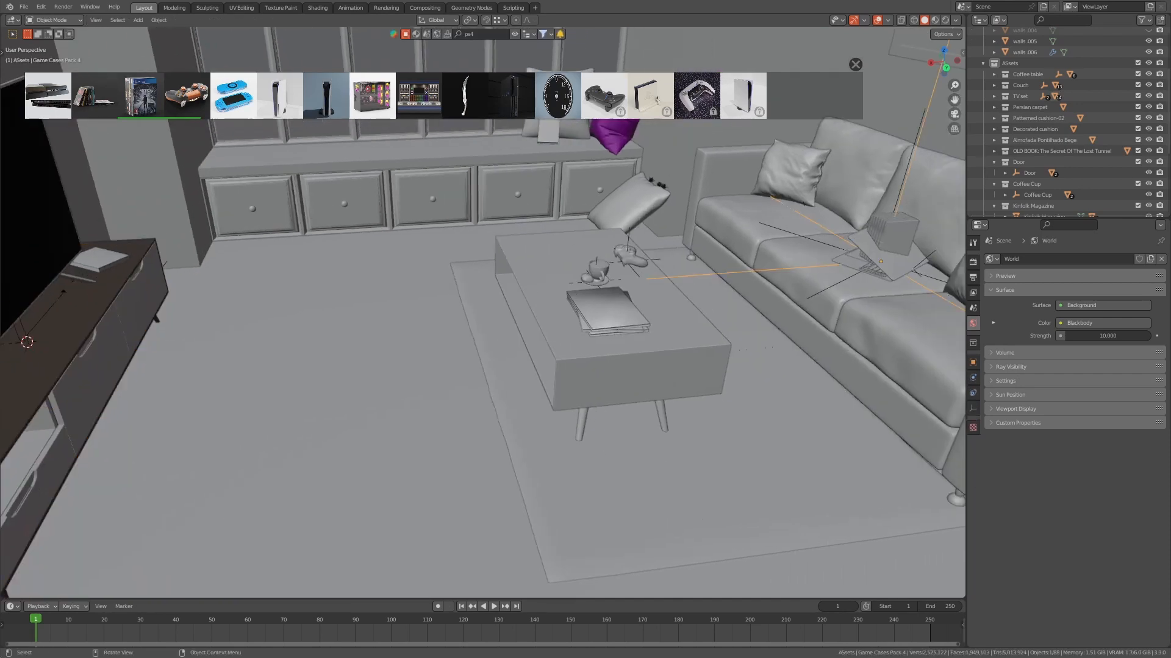
pyautogui.moveTo(872, 244); pyautogui.dragTo(877, 240, button='middle')
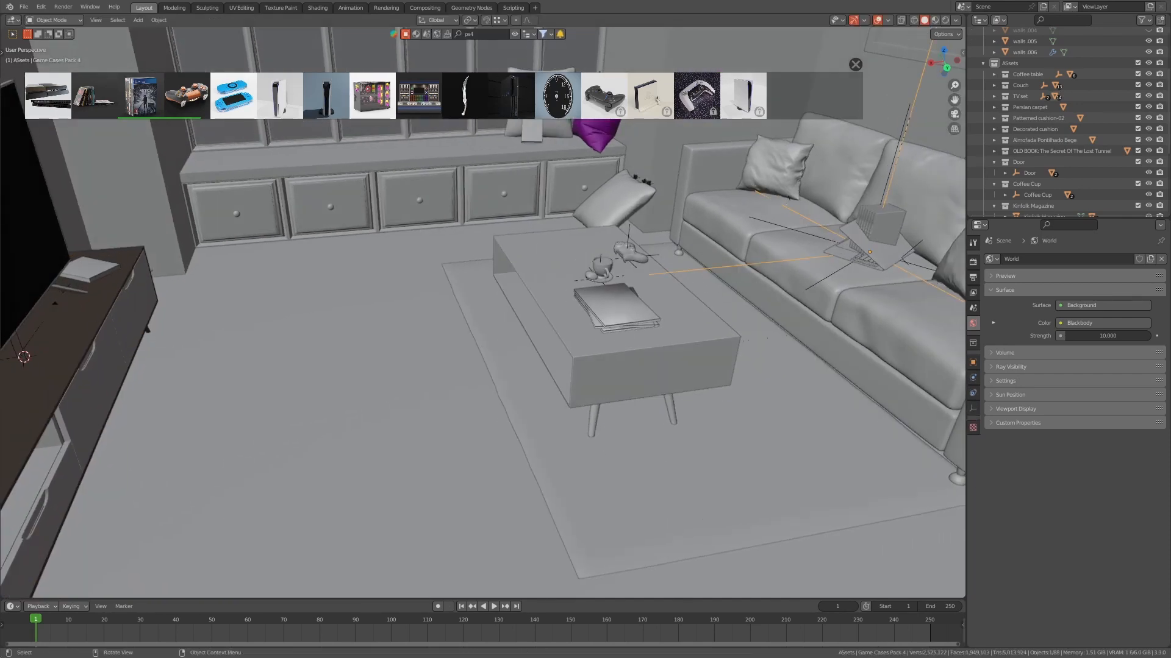
pyautogui.hotkey('shift', 's')
pyautogui.click(696, 320)
pyautogui.moveTo(696, 320); pyautogui.dragTo(915, 384, button='middle')
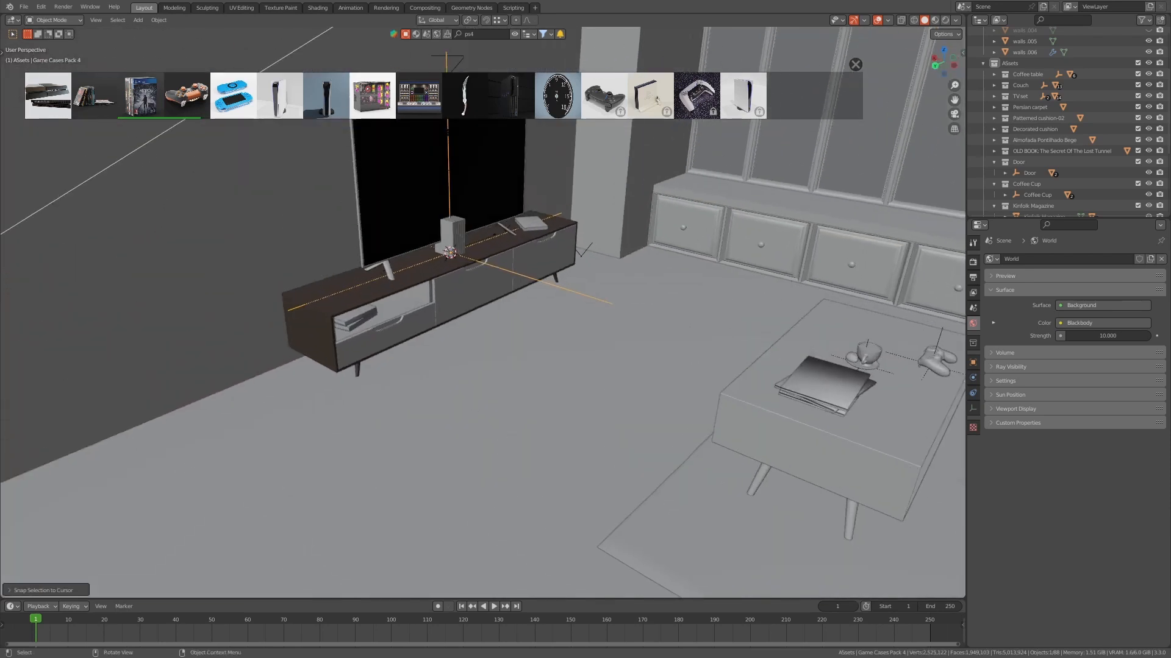
pyautogui.press('g')
pyautogui.press('y')
pyautogui.click(582, 247)
pyautogui.scroll(4, 622, 256)
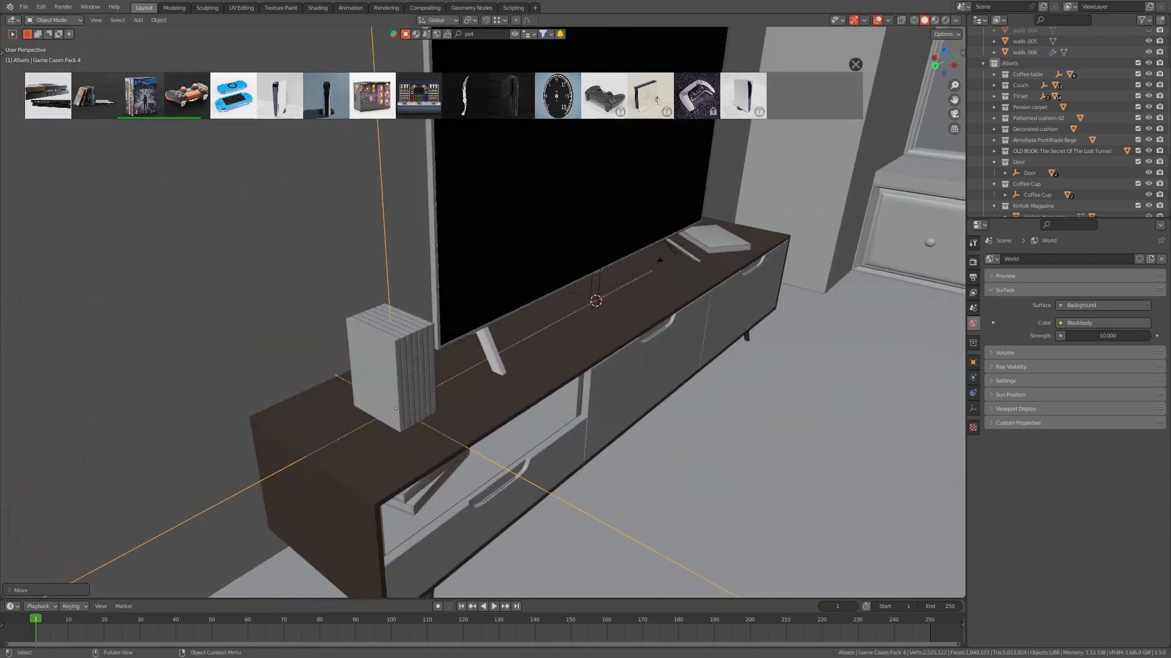
# - Rotate the game cases pack in a wireframe side view so that the cases lie flat as a stack
pyautogui.press('KP_0')
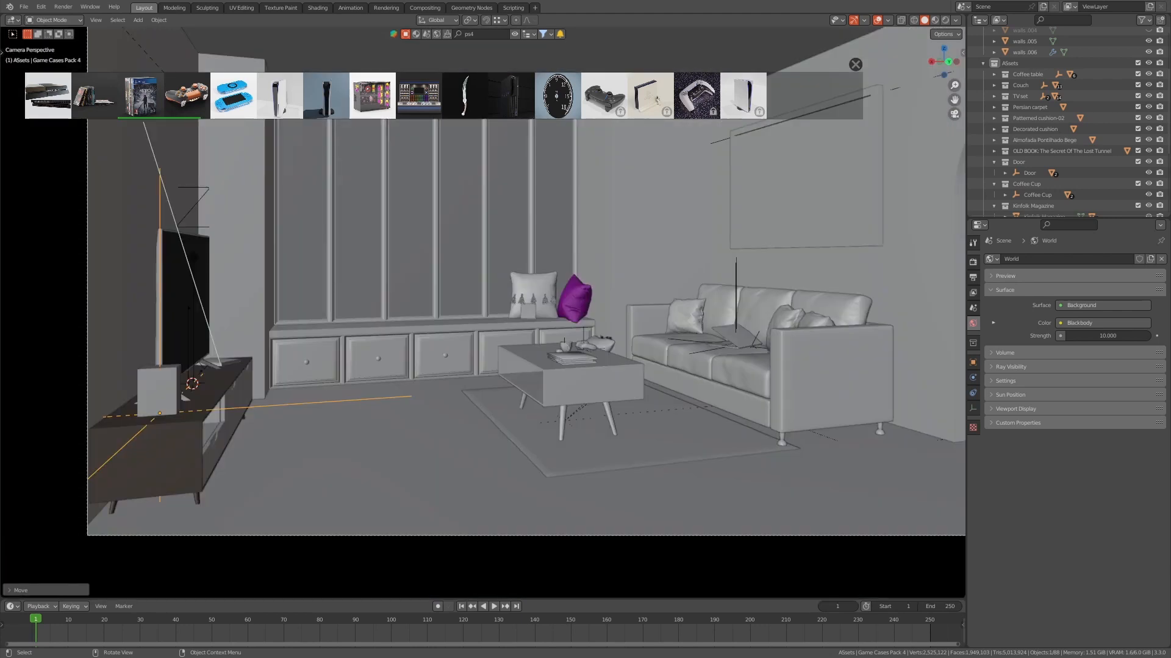
pyautogui.press('KP_Decimal')
pyautogui.hotkey('shift', 'z')
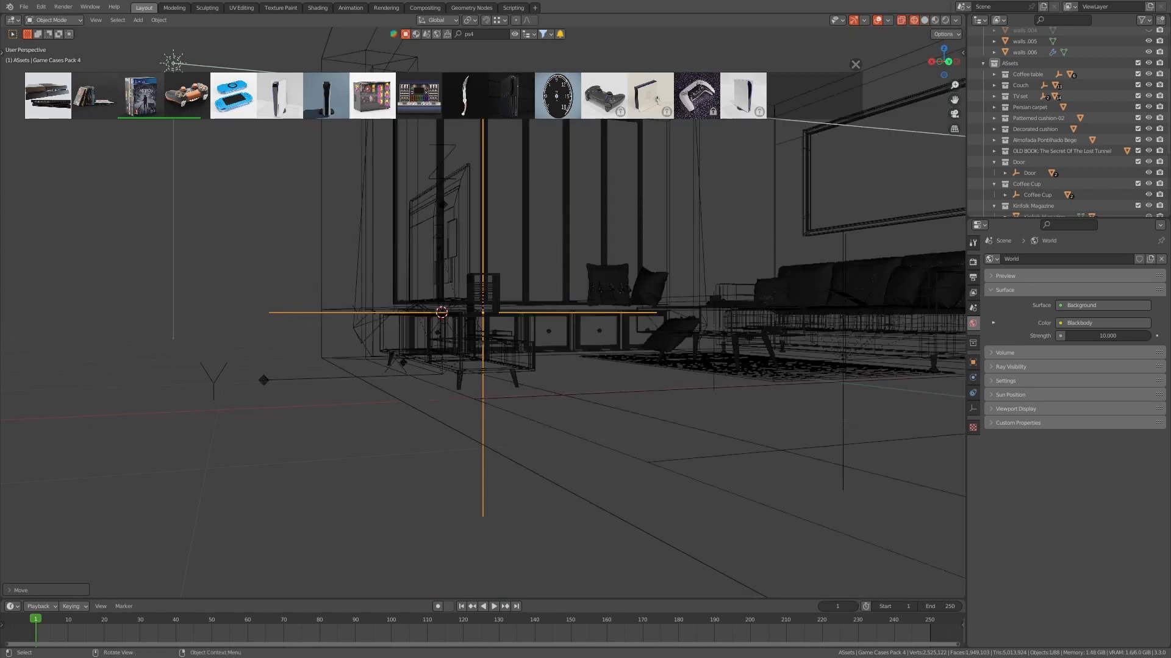
pyautogui.press('ctrl+KP_1')
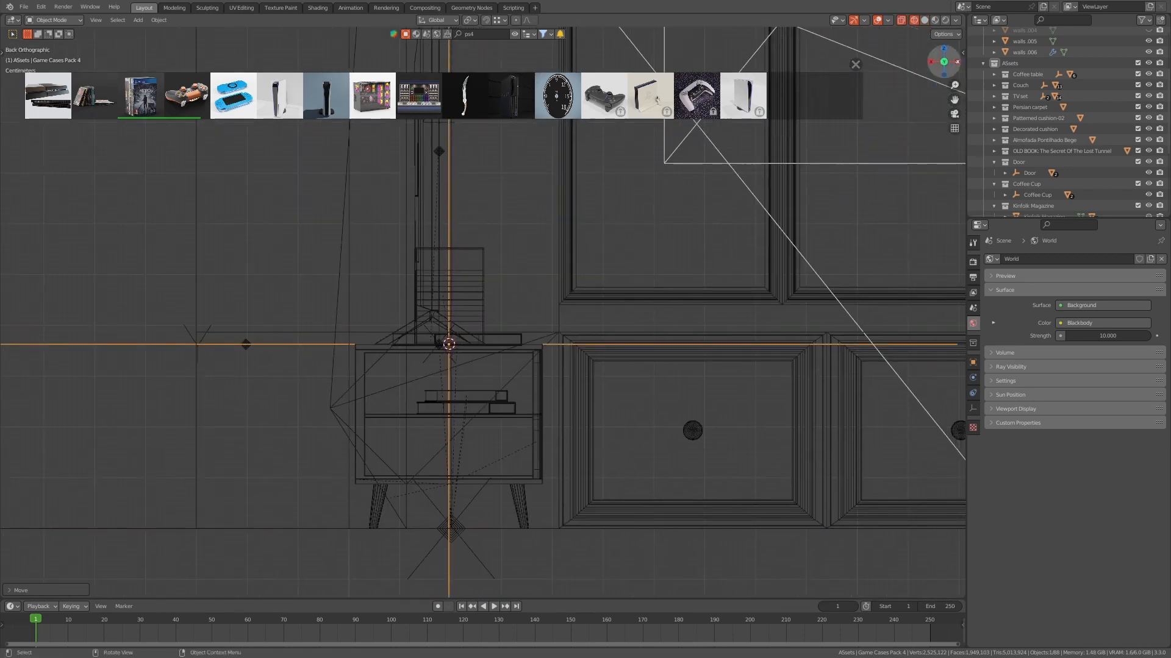
pyautogui.press('ctrl+KP_3')
pyautogui.press('r')
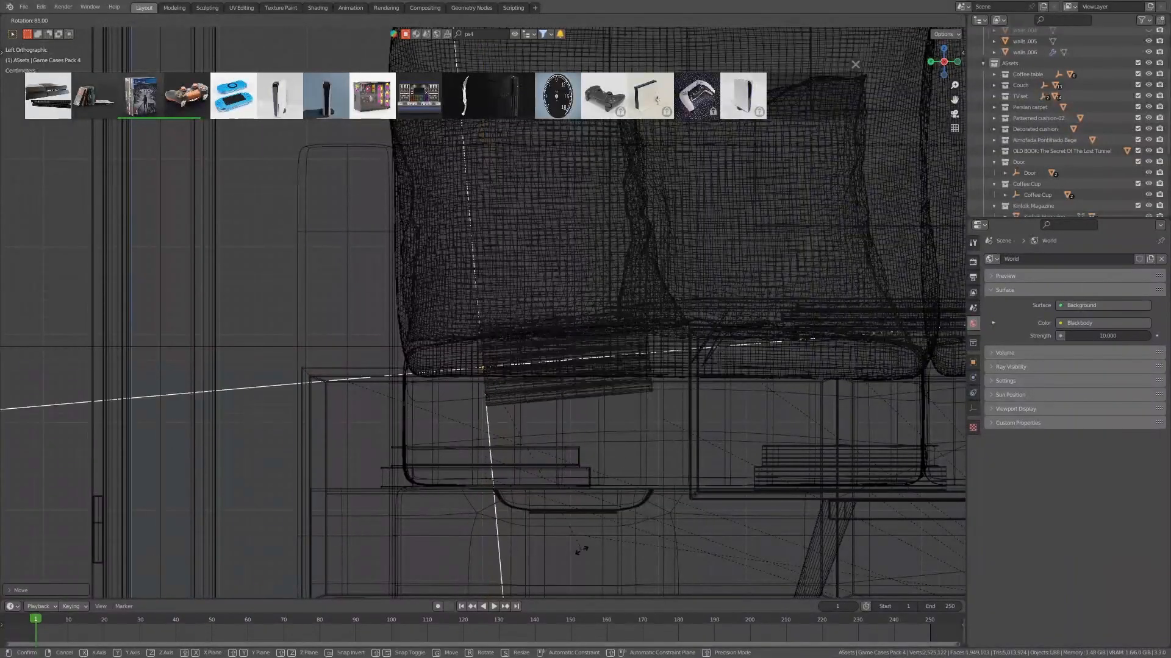
pyautogui.click(566, 539)
pyautogui.moveTo(566, 539); pyautogui.dragTo(600, 580, button='middle')
# - Raise the stack of game cases along Z to rest on the cabinet top and return the viewport to solid shading
pyautogui.hotkey('alt', 'z')
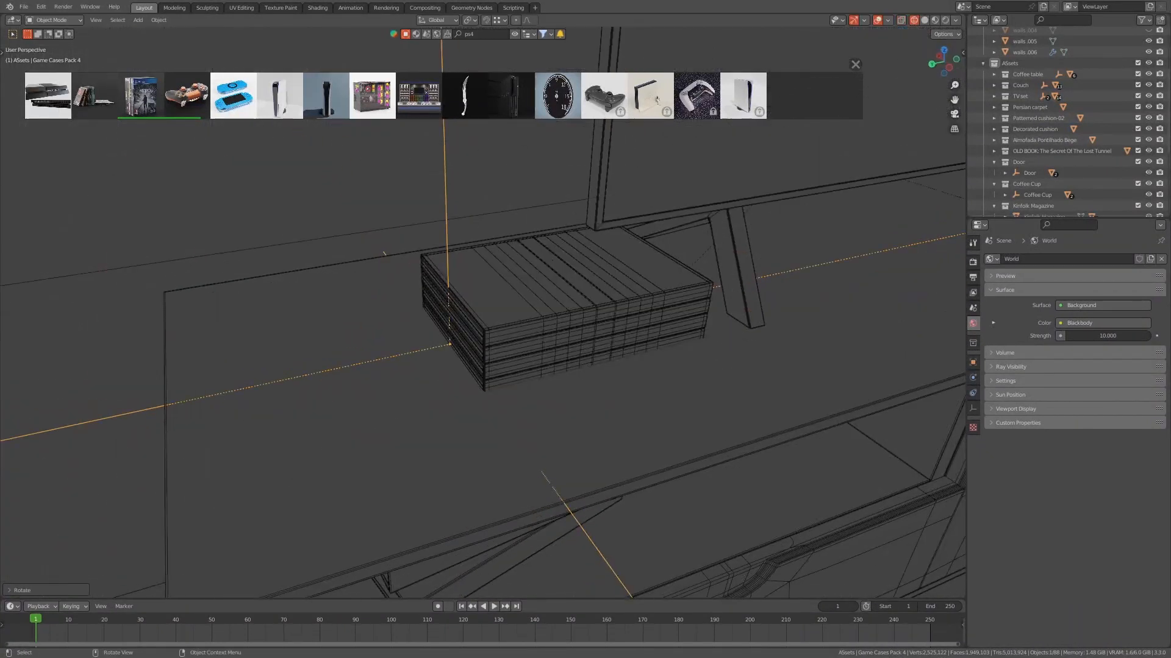
pyautogui.press('g')
pyautogui.press('z')
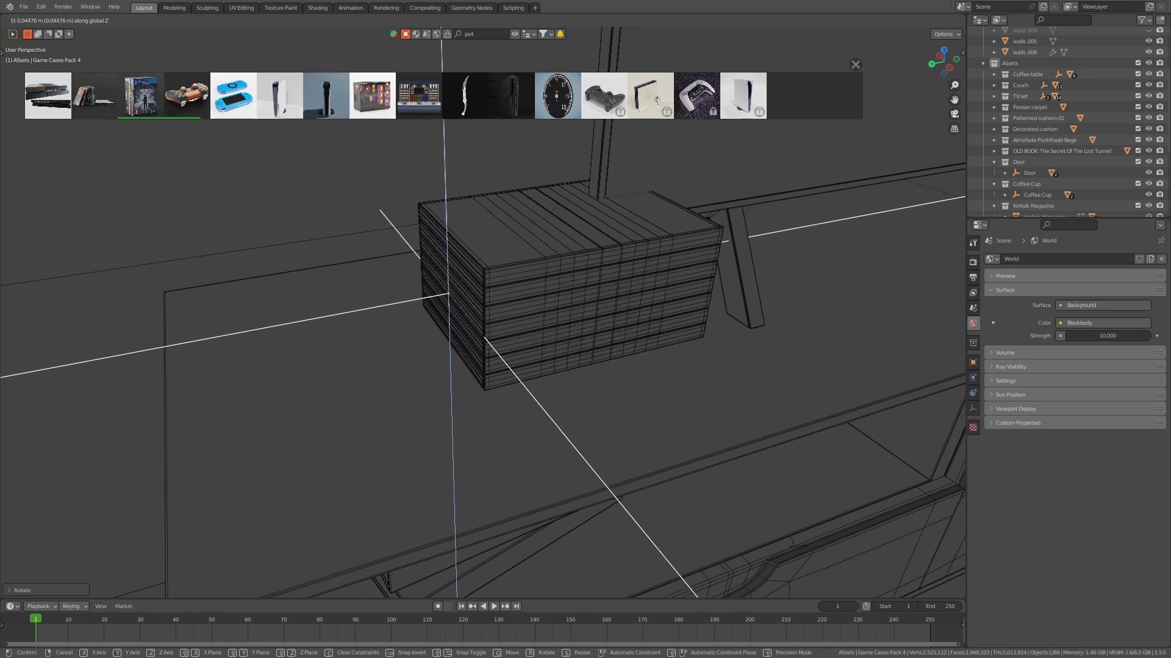
pyautogui.press('Return')
pyautogui.press('KP_0')
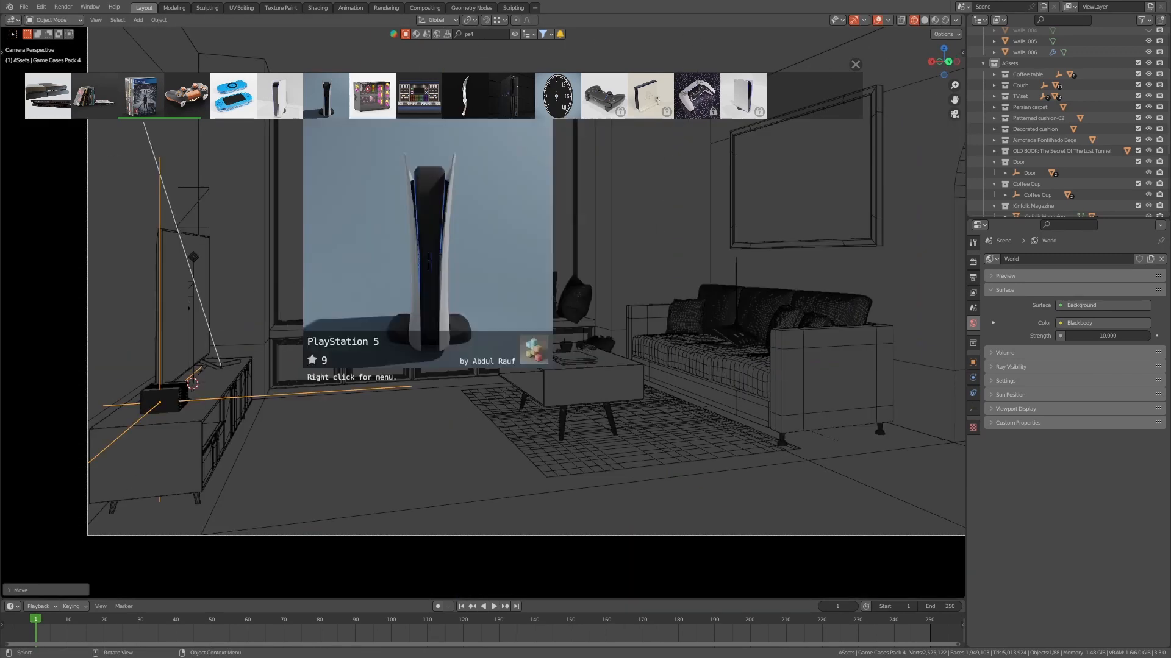
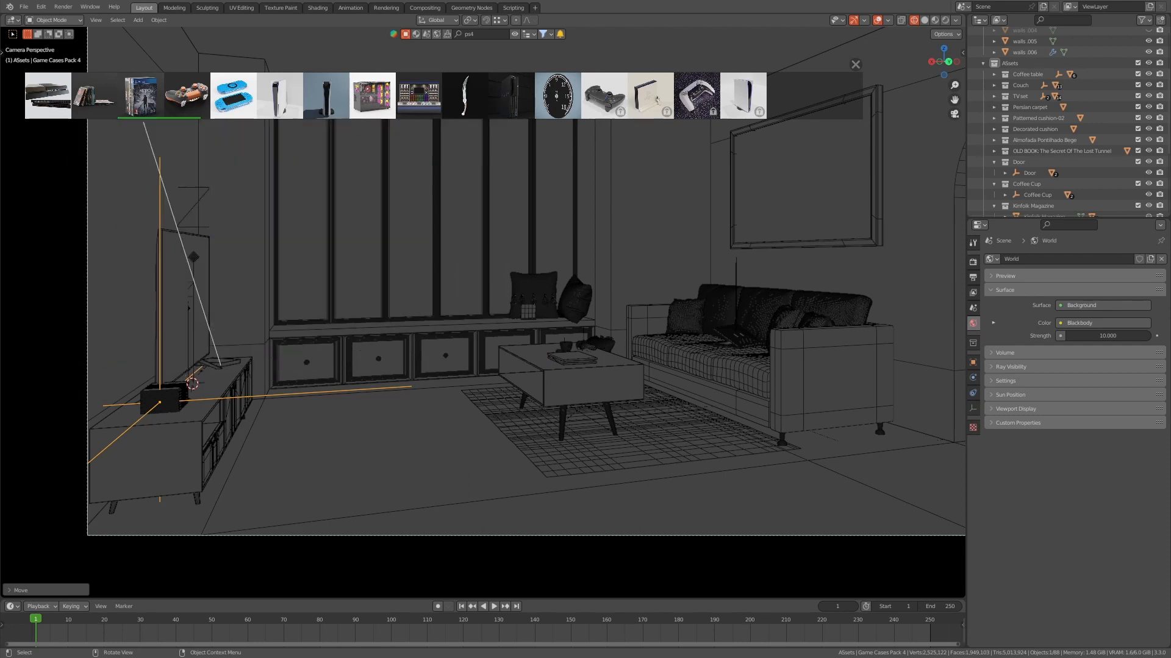
pyautogui.press('KP_0')
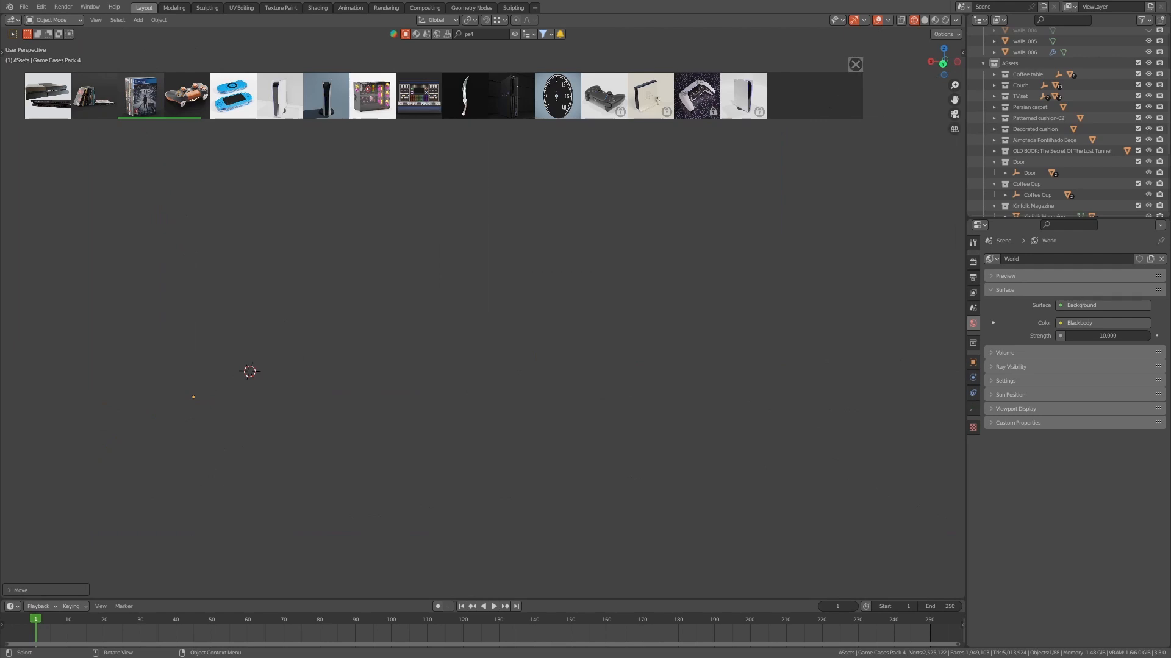
pyautogui.press('Escape')
pyautogui.scroll(3, 483, 312)
pyautogui.moveTo(394, 251); pyautogui.dragTo(342, 252, button='middle')
pyautogui.press('z')
pyautogui.click(402, 251)
pyautogui.scroll(1, 482, 312)
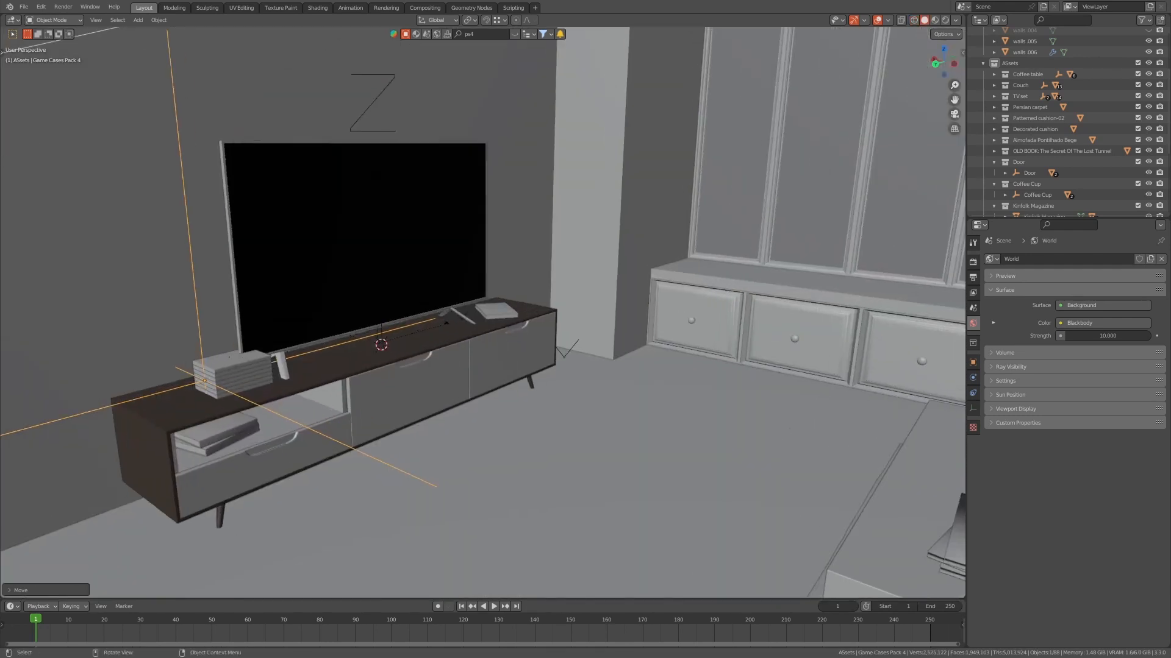
# - Delete the TV_CTRL empty together with its child TV from the TV set
pyautogui.click(375, 174)
pyautogui.press('KP_Decimal')
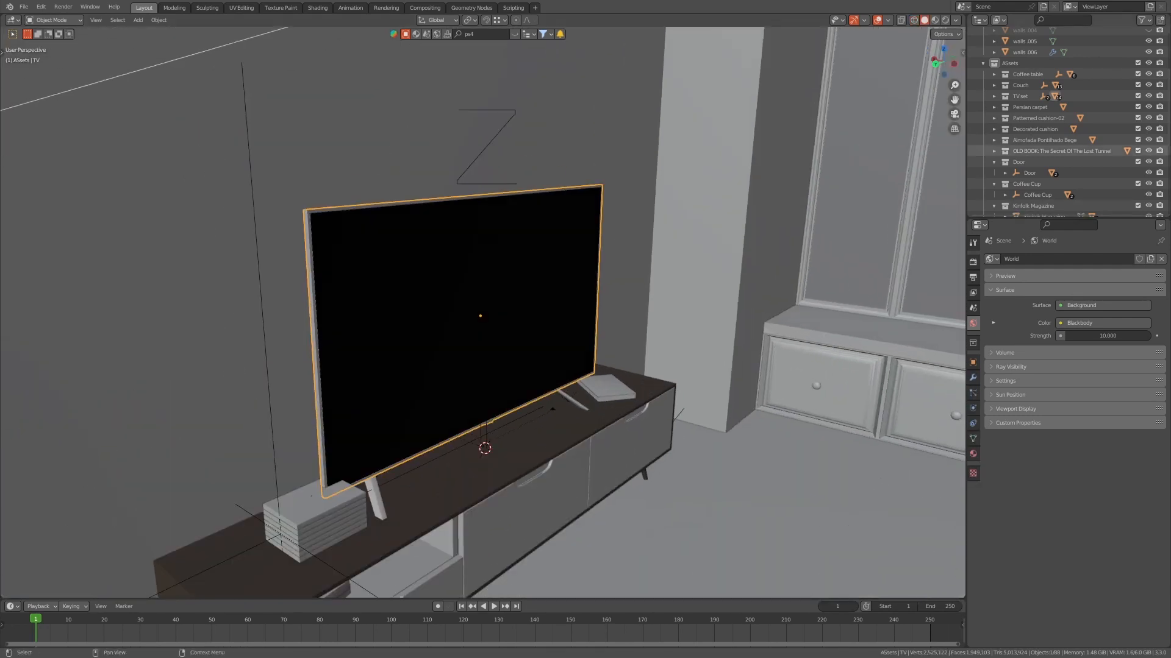
pyautogui.press('KP_Decimal')
pyautogui.click(1081, 108)
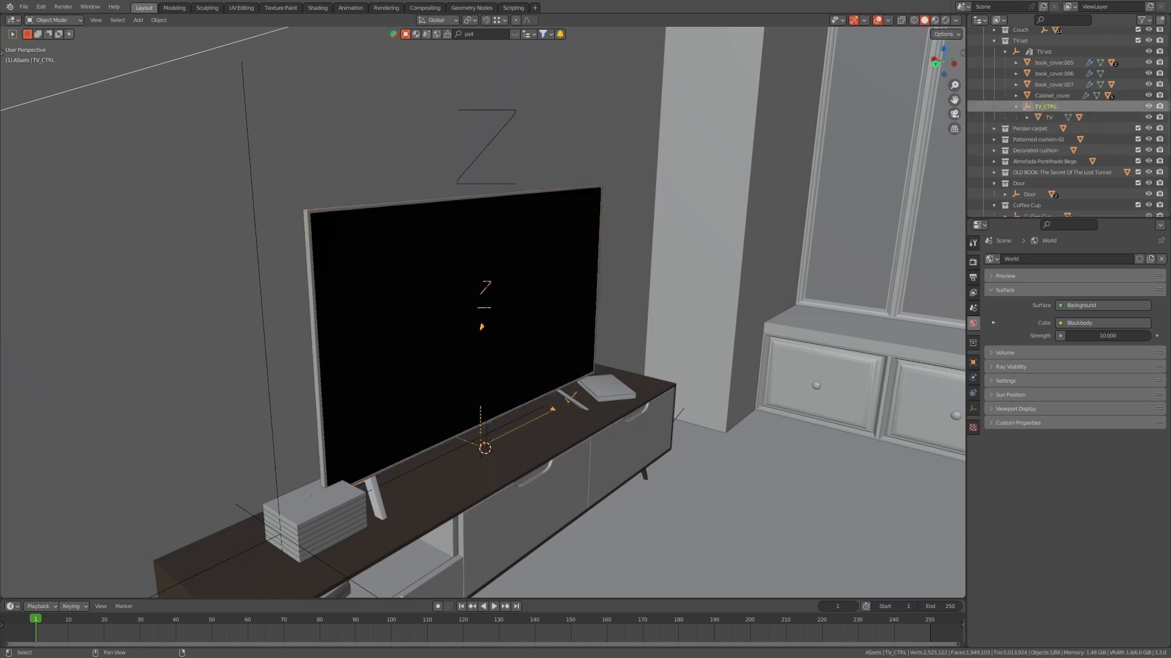
pyautogui.rightClick(1041, 107)
pyautogui.keyDown('shift'); pyautogui.click(1049, 117); pyautogui.keyUp('shift')
pyautogui.rightClick(1043, 106)
pyautogui.click(1037, 145)
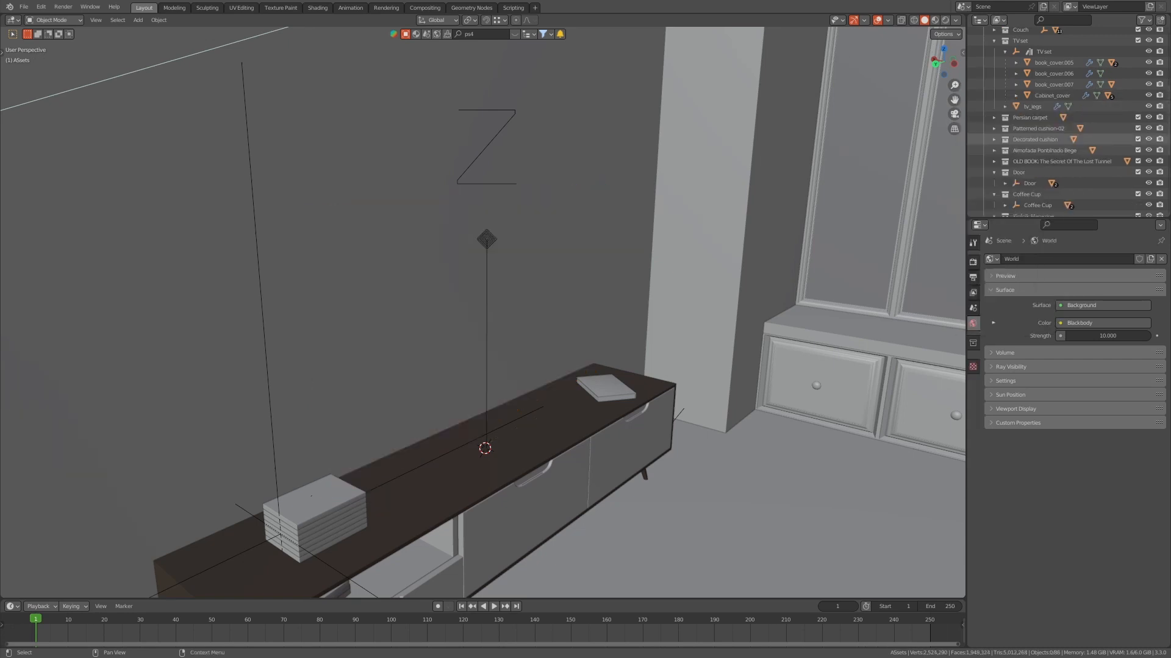
# - Select the wall behind the TV cabinet and place the 3D cursor on it above the middle of the cabinet
pyautogui.moveTo(548, 304); pyautogui.dragTo(468, 308, button='middle')
pyautogui.click(493, 309)
pyautogui.press('Tab')
pyautogui.click(461, 306)
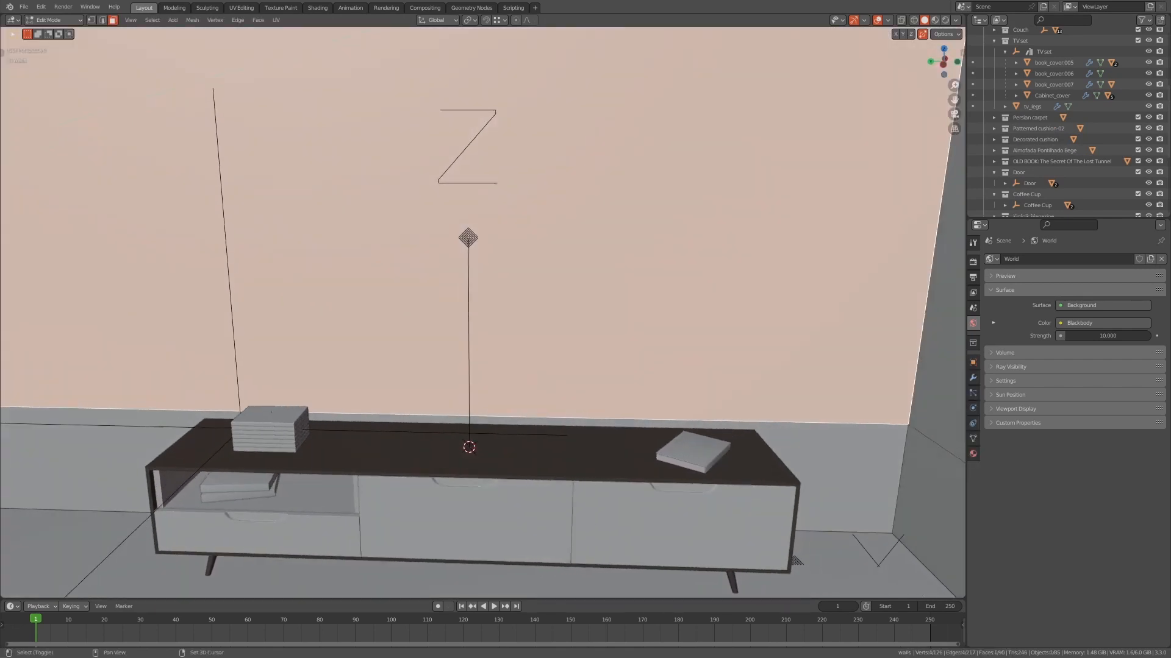
pyautogui.keyDown('shift'); pyautogui.rightClick(115, 100); pyautogui.keyUp('shift')
pyautogui.press('Tab')
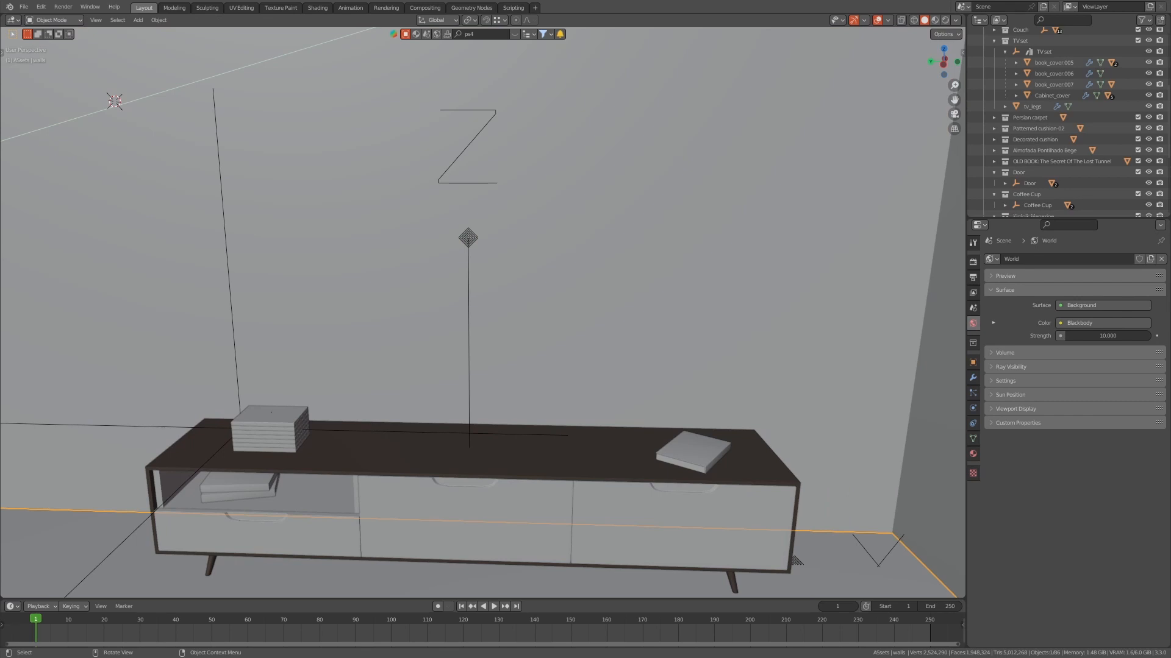
pyautogui.scroll(4, 483, 313)
pyautogui.keyDown('shift'); pyautogui.rightClick(457, 147); pyautogui.keyUp('shift')
pyautogui.scroll(-2, 457, 147)
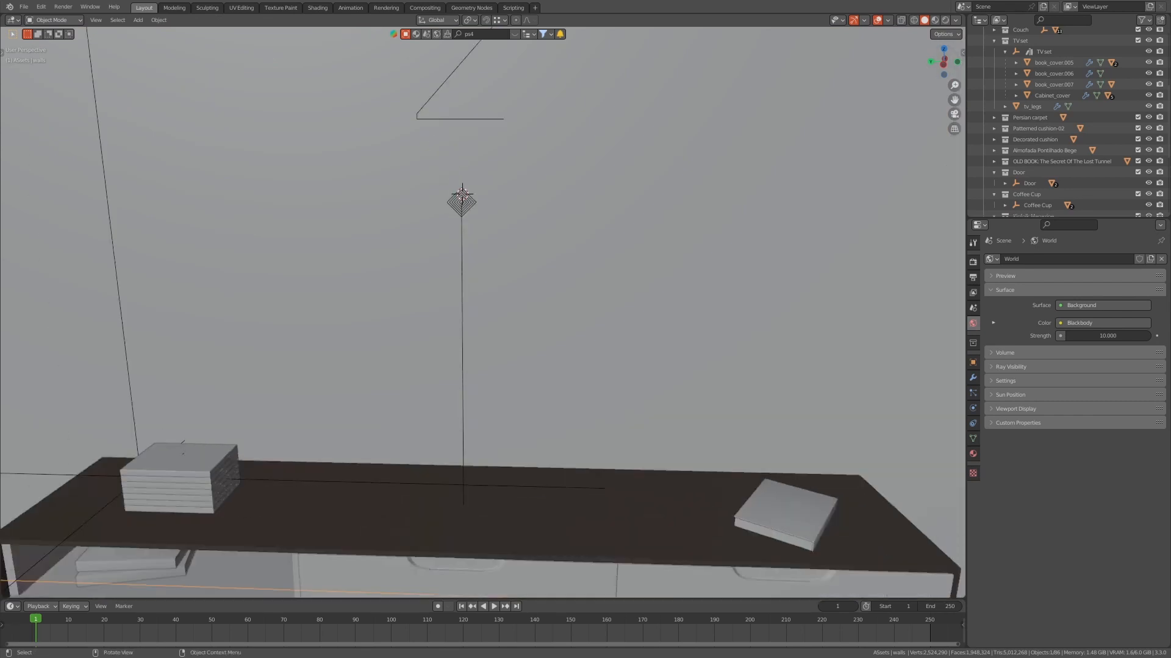
# - Search the BlenderKit models for "tv" and place the Wall TV 60" asset on the wall at the 3D cursor
pyautogui.moveTo(808, 320); pyautogui.dragTo(854, 332, button='middle')
pyautogui.click(514, 34)
pyautogui.click(473, 34)
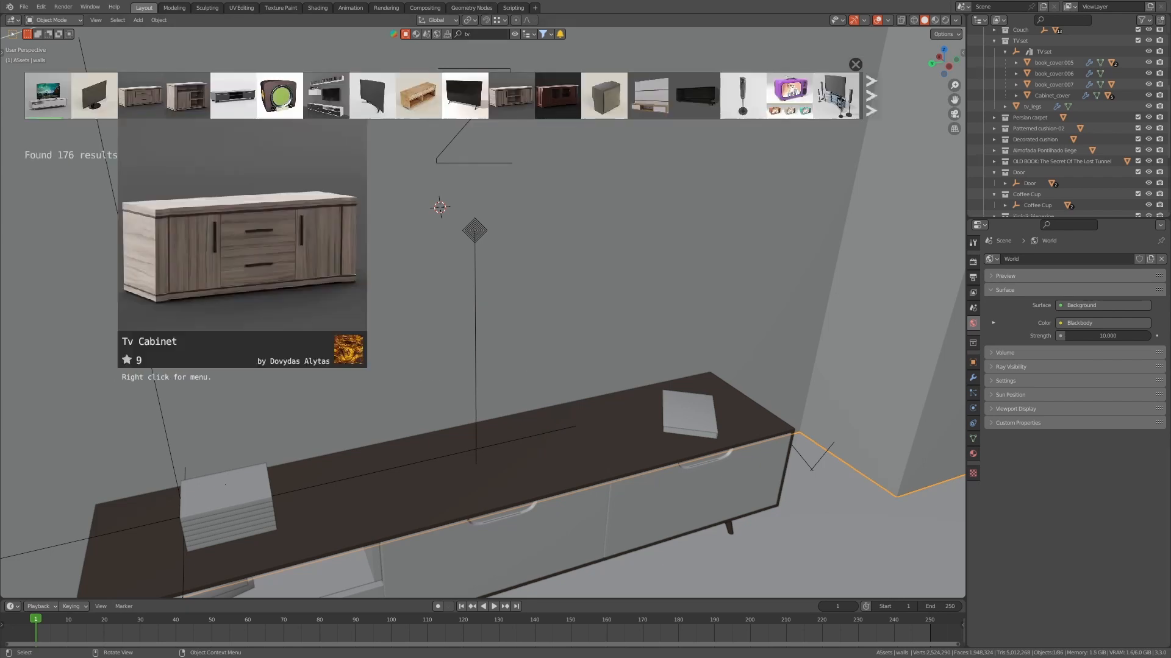
pyautogui.scroll(-4, 650, 95)
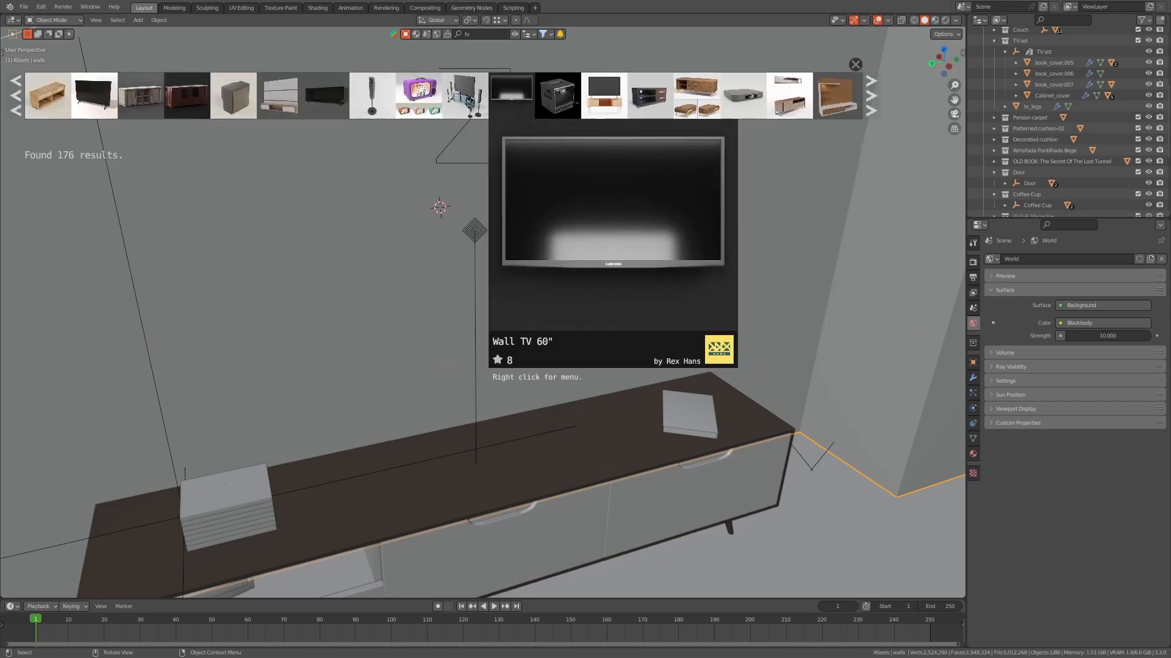
pyautogui.scroll(-2, 511, 95)
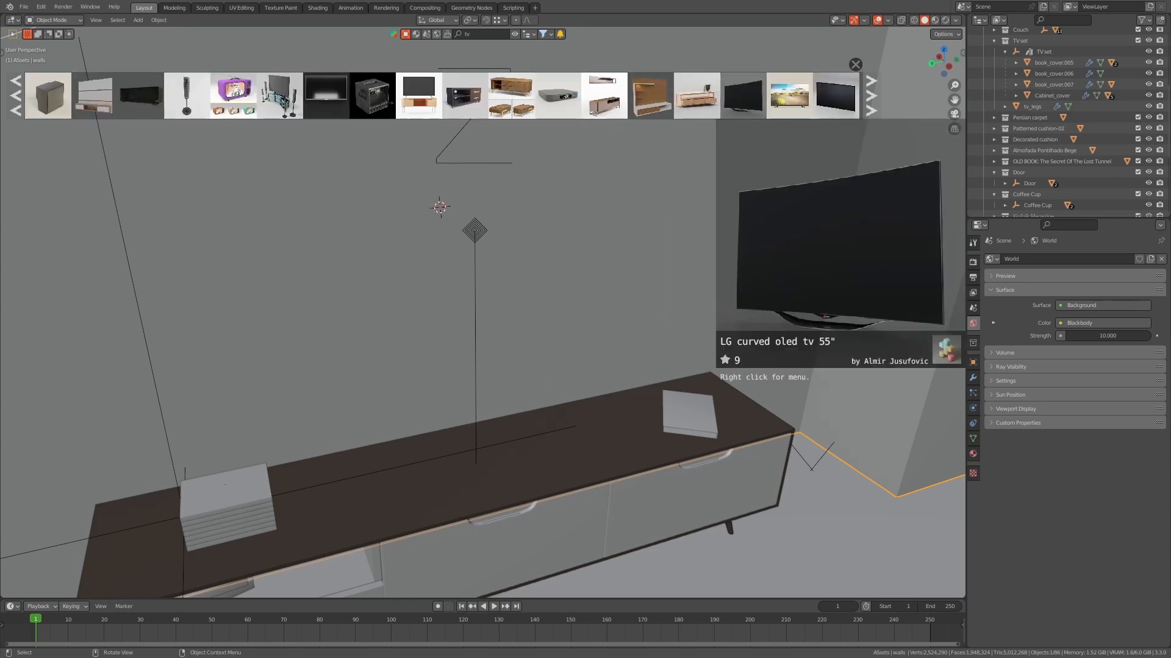
pyautogui.scroll(-3, 742, 95)
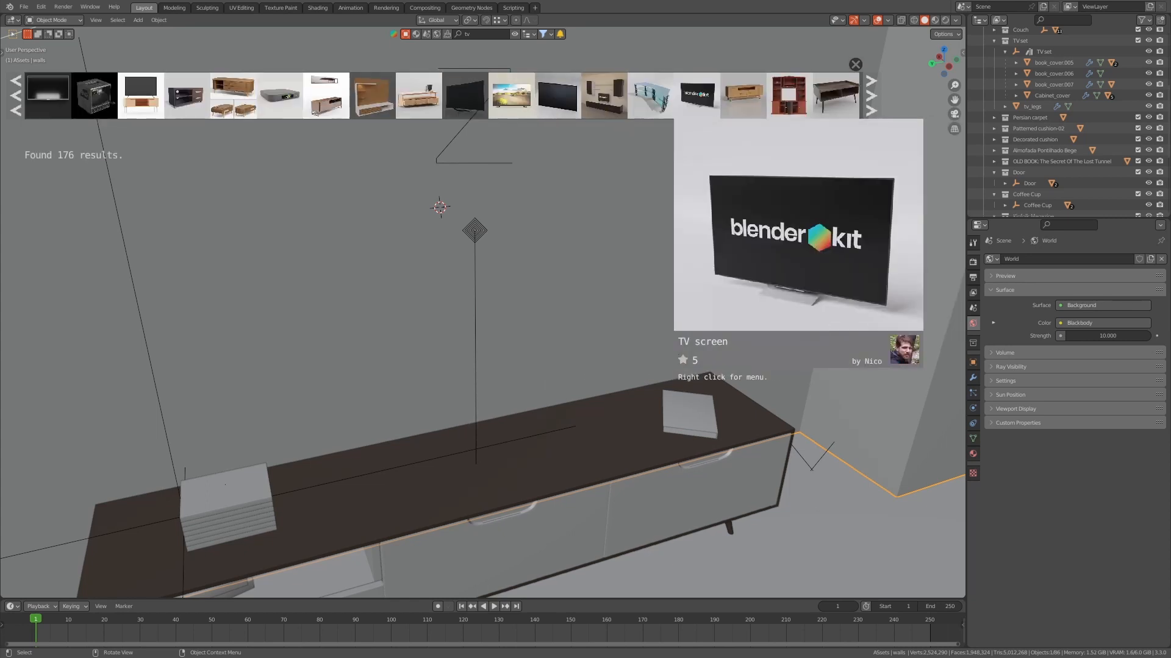
pyautogui.scroll(4, 511, 95)
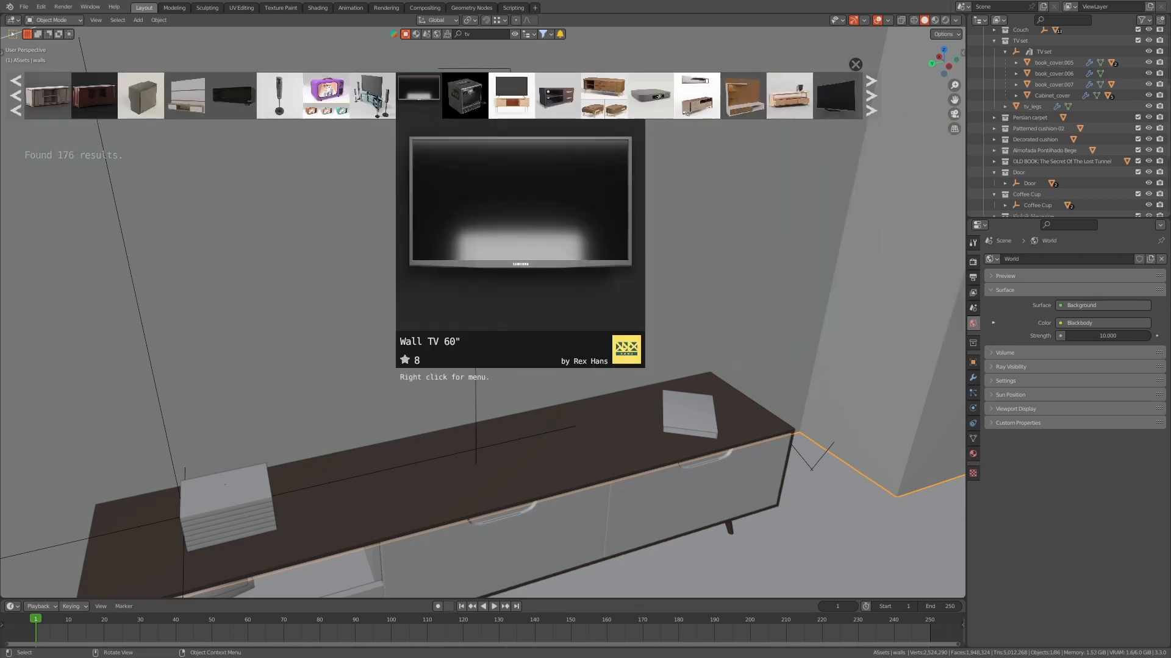
pyautogui.moveTo(418, 95); pyautogui.dragTo(437, 208)
# - Select the placed wall TV and rotate it about the X axis so that it stands upright along the wall
pyautogui.scroll(-6, 482, 312)
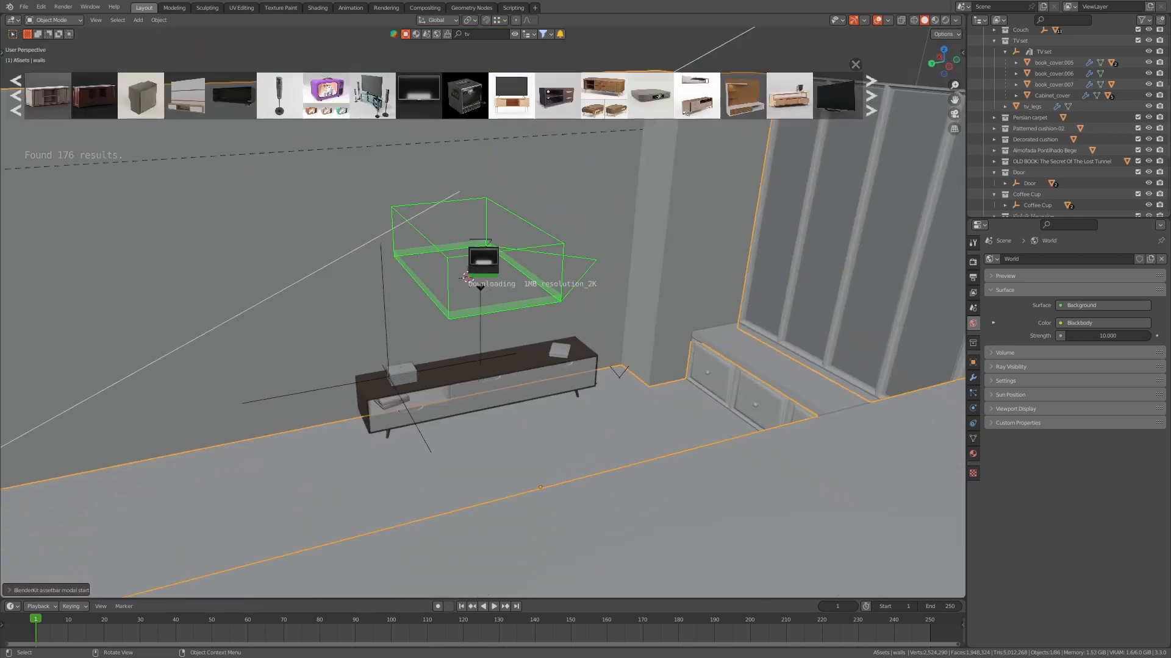
pyautogui.moveTo(475, 280)
pyautogui.mouseDown(button='middle')
pyautogui.moveTo(600, 341)
pyautogui.moveTo(481, 269)
pyautogui.mouseUp(button='middle')
pyautogui.scroll(6, 482, 312)
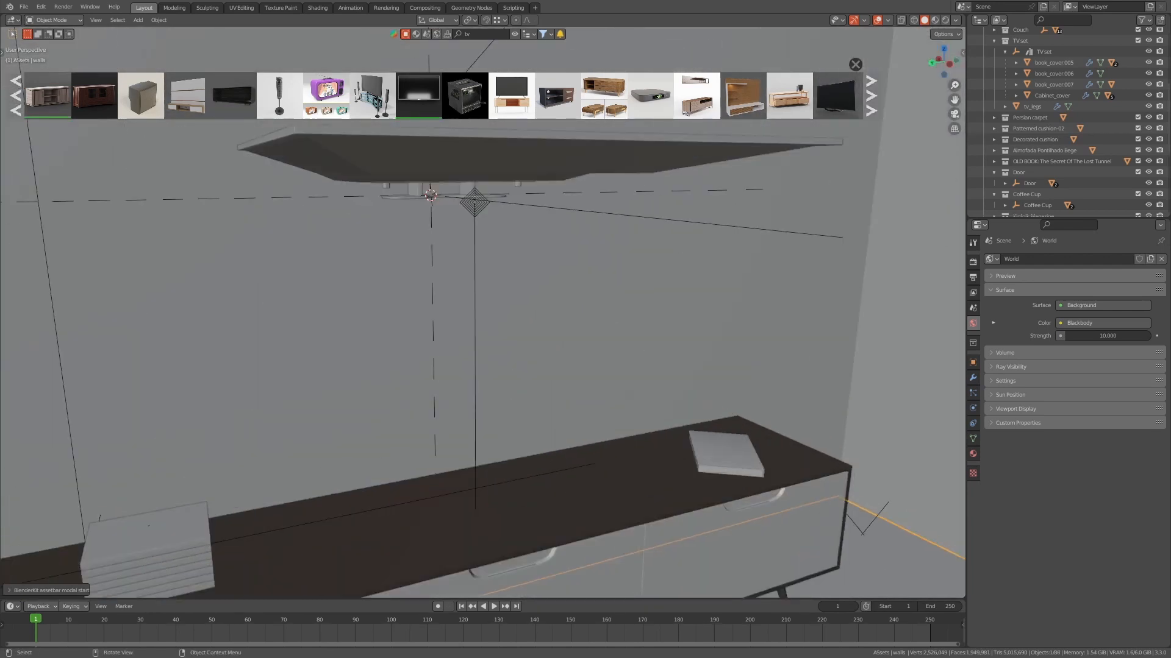
pyautogui.moveTo(481, 317); pyautogui.dragTo(476, 250, button='middle')
pyautogui.click(463, 160)
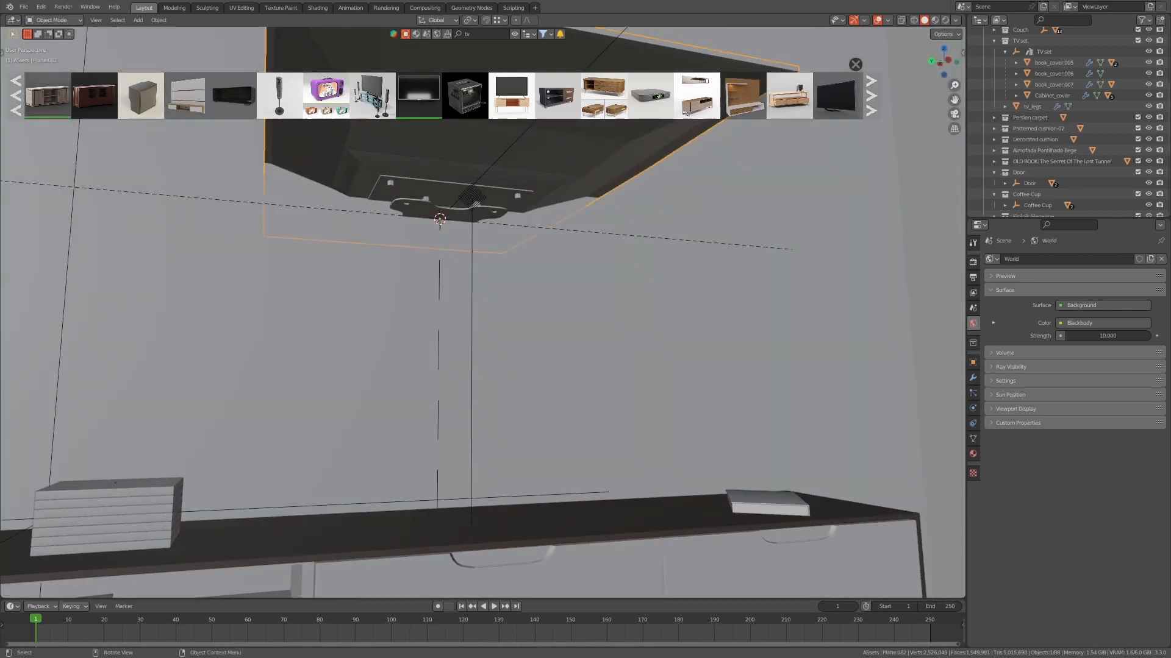
pyautogui.press('r')
pyautogui.press('x')
pyautogui.press('Return')
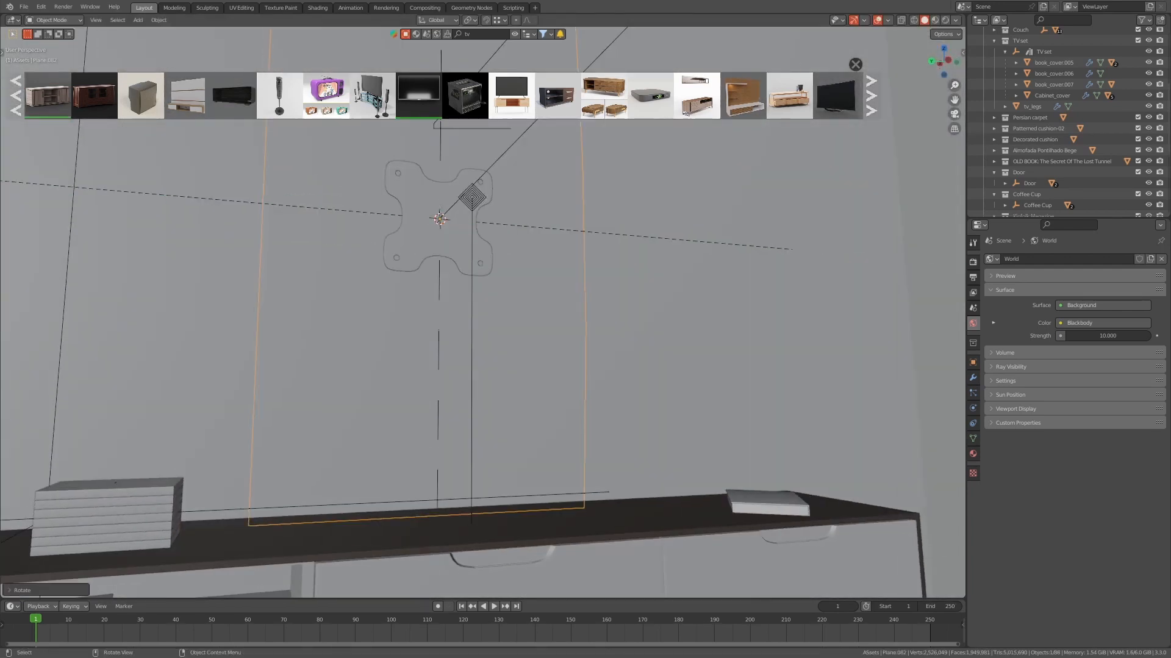
# - Rotate the TV 180° about the global Z axis and close the asset results
pyautogui.moveTo(445, 201); pyautogui.dragTo(569, 194, button='middle')
pyautogui.write('rz')
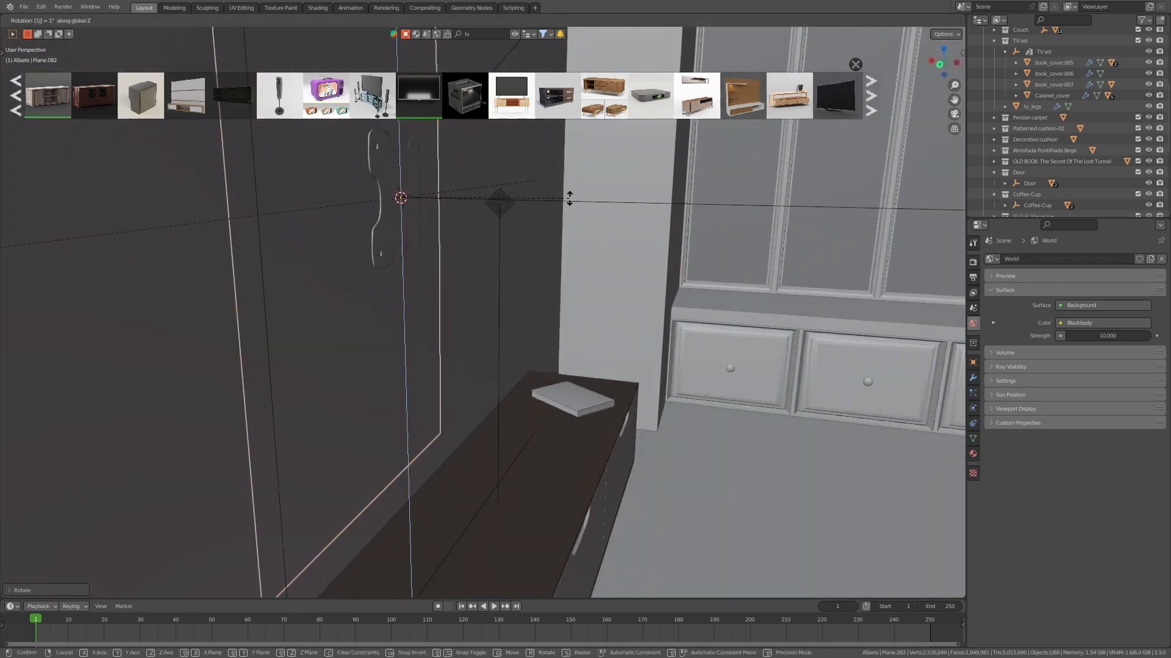
pyautogui.write('180')
pyautogui.press('Return')
pyautogui.click(855, 65)
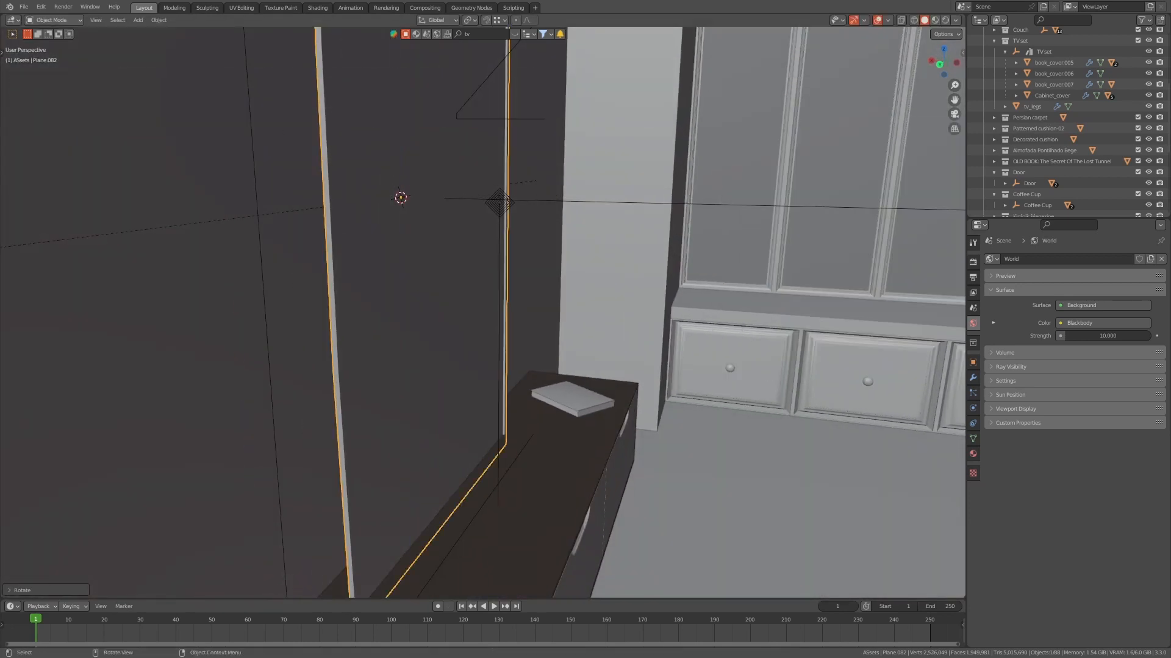
pyautogui.scroll(-4, 483, 312)
pyautogui.moveTo(716, 183); pyautogui.dragTo(649, 180, button='middle')
pyautogui.press('r')
pyautogui.press('y')
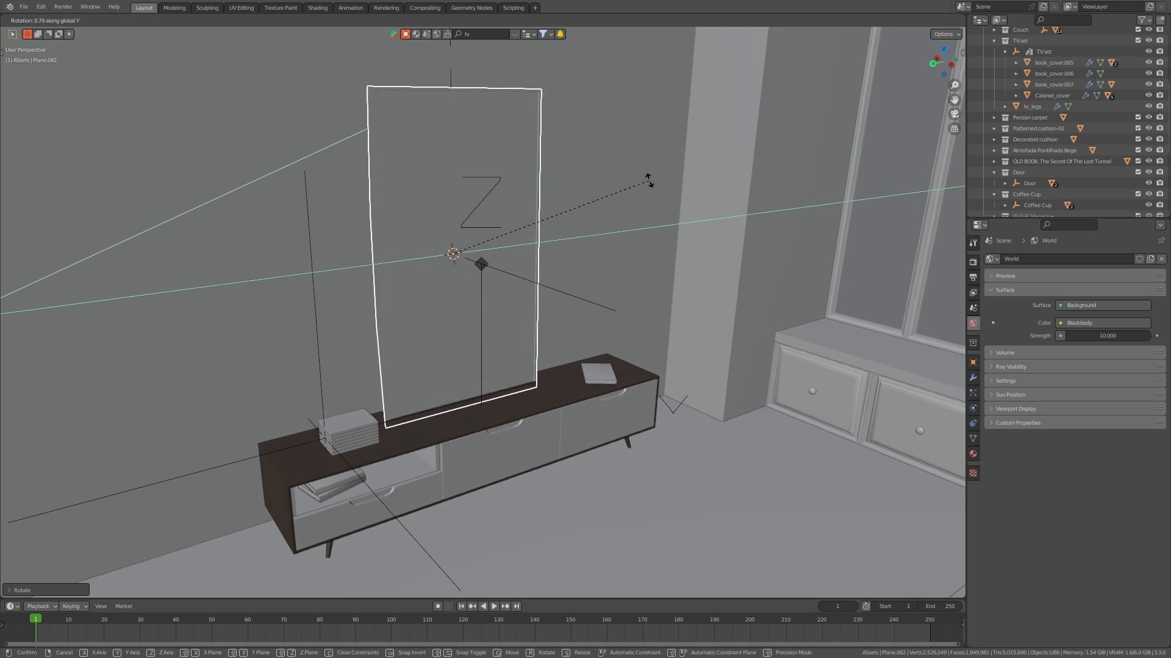
pyautogui.press('x')
pyautogui.press('Escape')
pyautogui.write('rz')
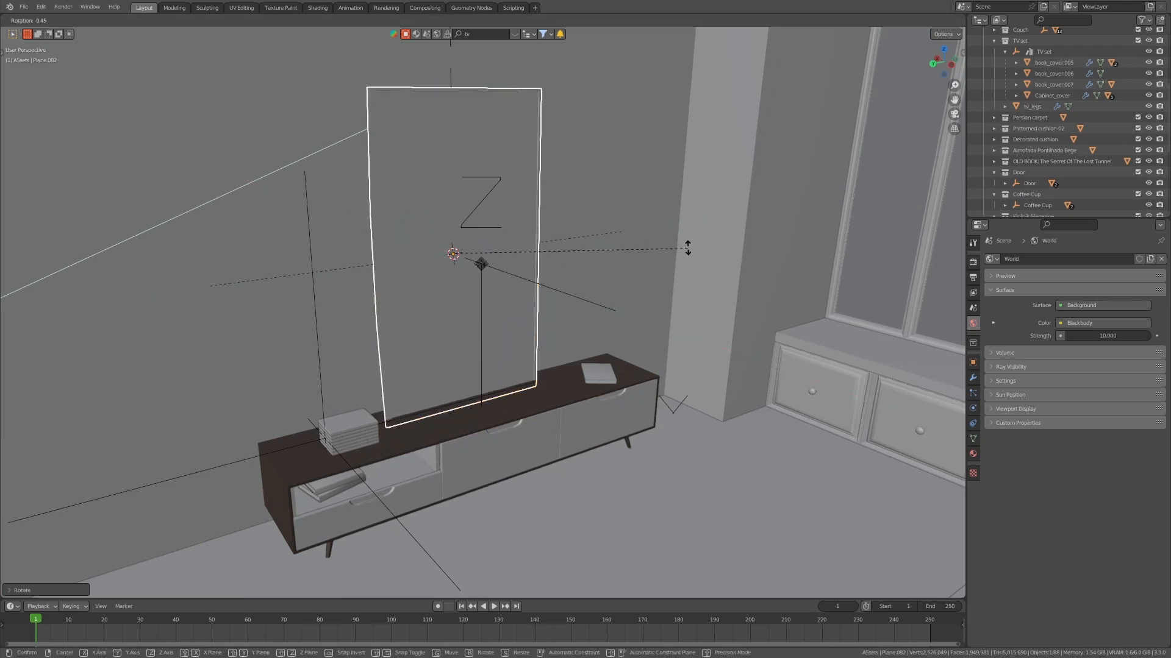
pyautogui.write('90')
pyautogui.press('Escape')
# - Rotate the TV 90° about the X axis to bring it into landscape orientation
pyautogui.press('r')
pyautogui.write('x90')
pyautogui.press('Return')
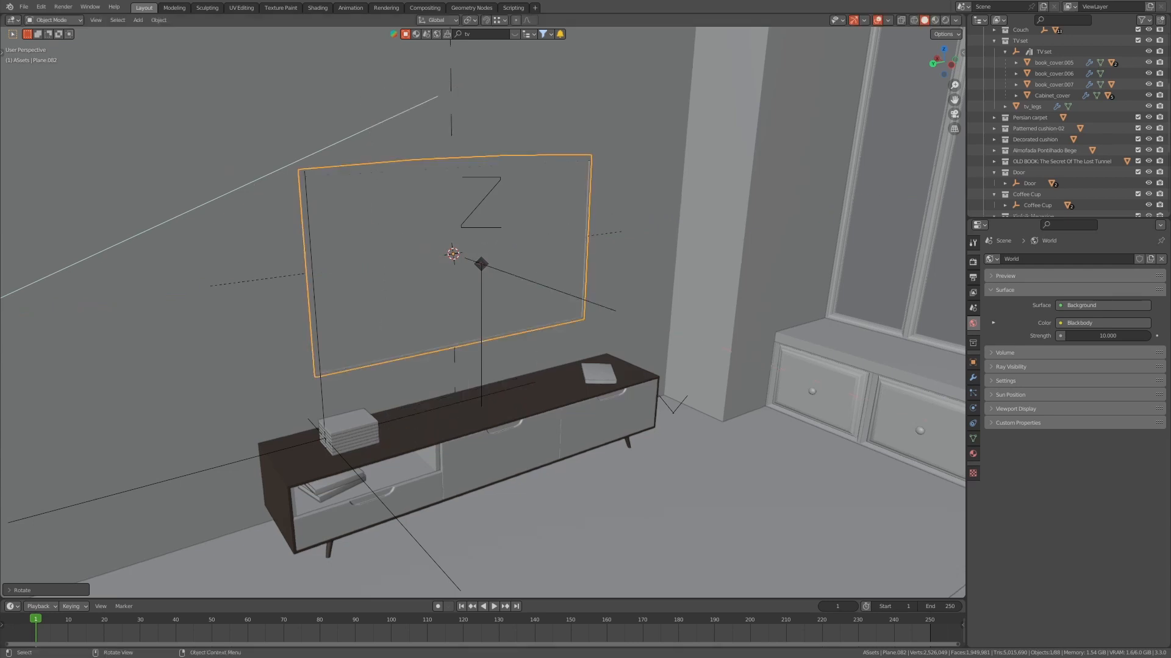
# - Move the TV along the X axis so that its mounting plate sits against the wall
pyautogui.moveTo(482, 305); pyautogui.dragTo(409, 405, button='middle')
pyautogui.scroll(8, 432, 319)
pyautogui.moveTo(433, 323); pyautogui.dragTo(487, 299, button='middle')
pyautogui.press('g')
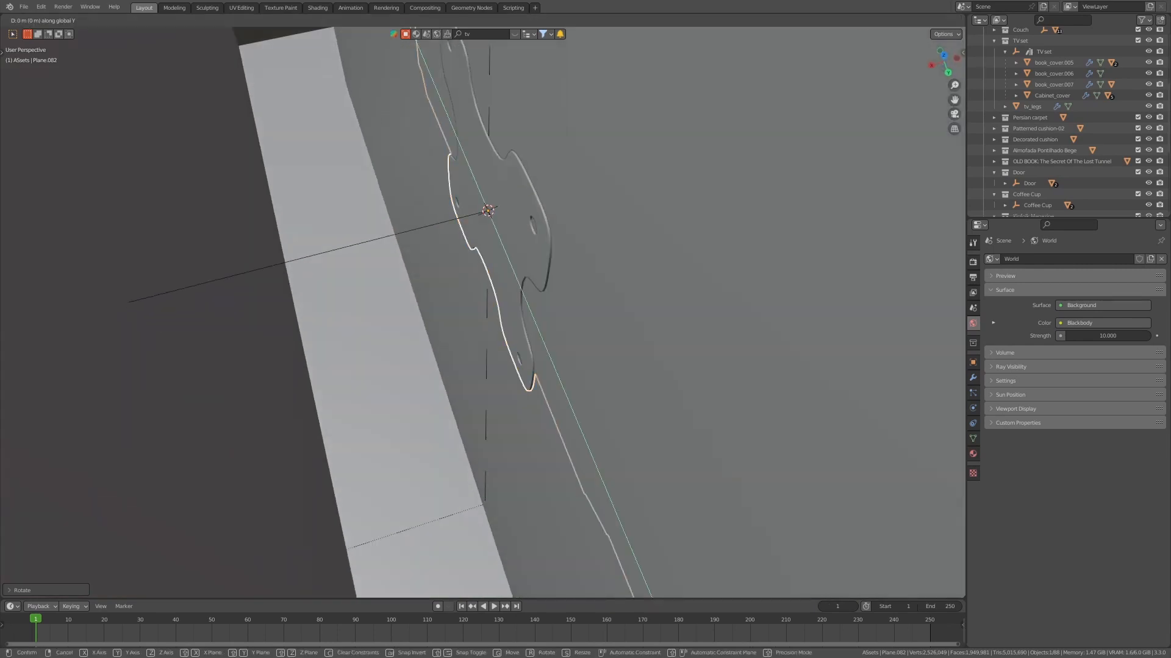
pyautogui.press('x')
pyautogui.press('Return')
pyautogui.press('KP_Decimal')
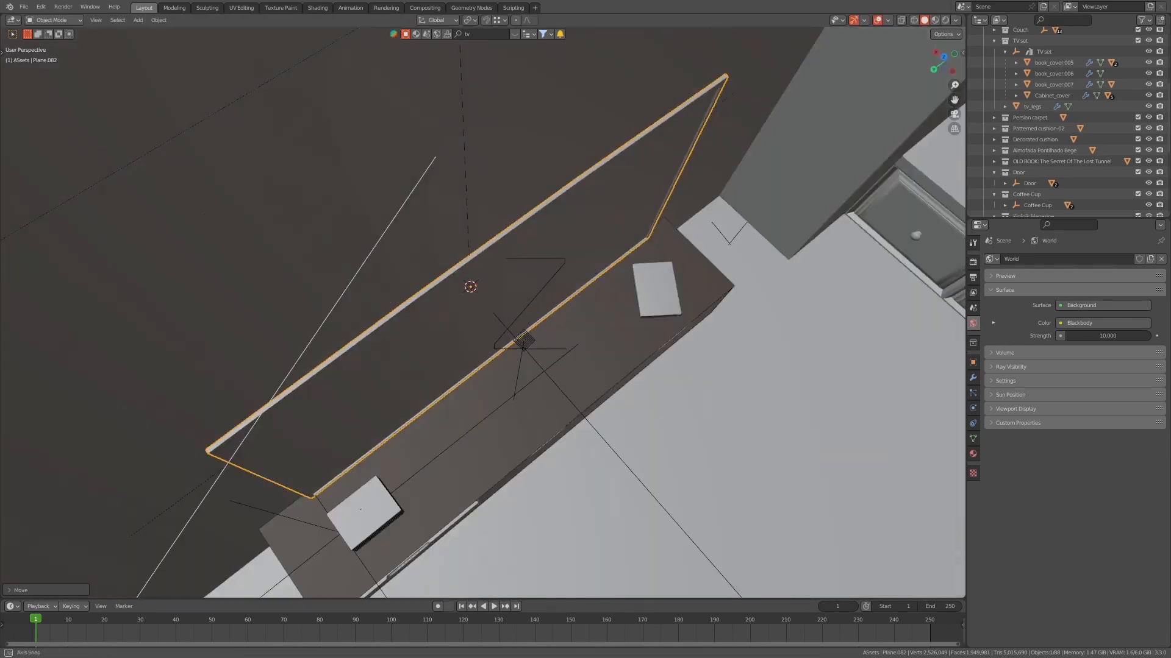
# - Move the TV about 0.1 m along the Y axis in a left orthographic wireframe view
pyautogui.moveTo(481, 311); pyautogui.dragTo(464, 244, button='middle')
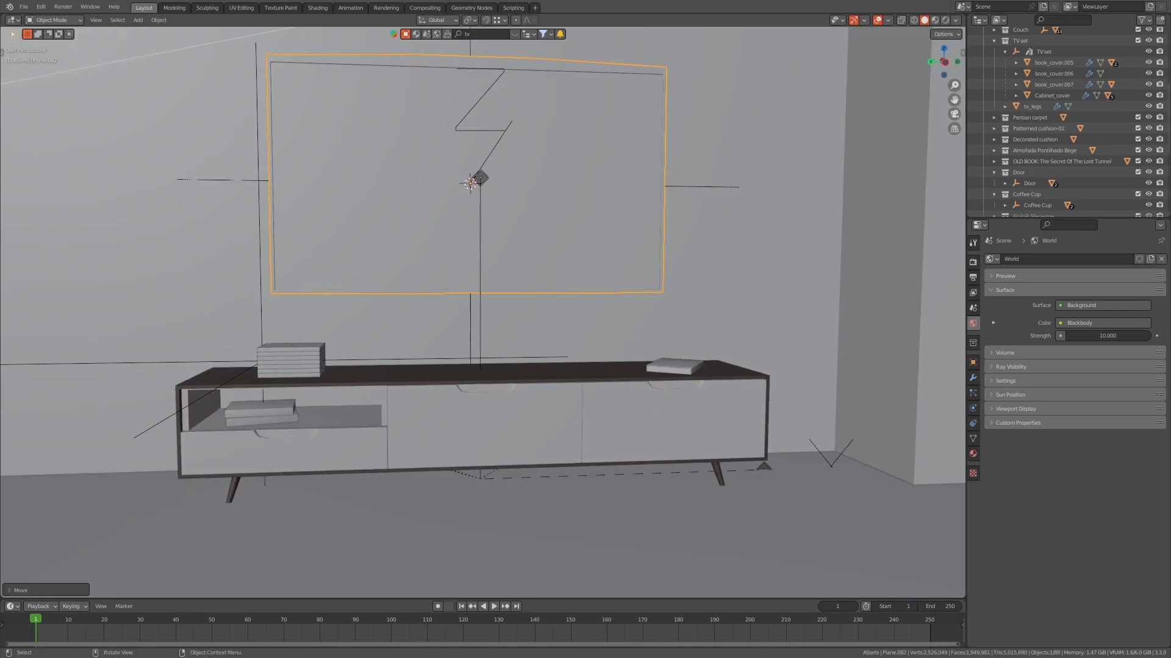
pyautogui.press('ctrl+KP_3')
pyautogui.press('z')
pyautogui.click(629, 170)
pyautogui.scroll(-5, 630, 170)
pyautogui.keyDown('shift'); pyautogui.moveTo(630, 170); pyautogui.dragTo(630, 238, button='middle'); pyautogui.keyUp('shift')
pyautogui.scroll(2, 630, 237)
pyautogui.press('g')
pyautogui.press('x')
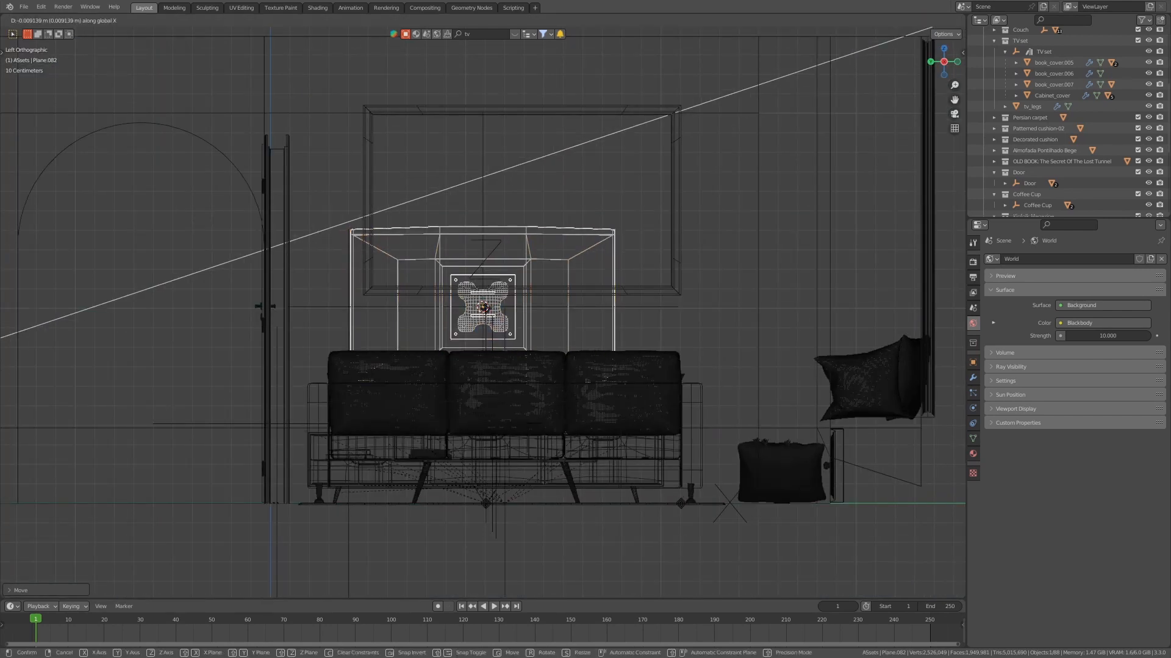
pyautogui.press('y')
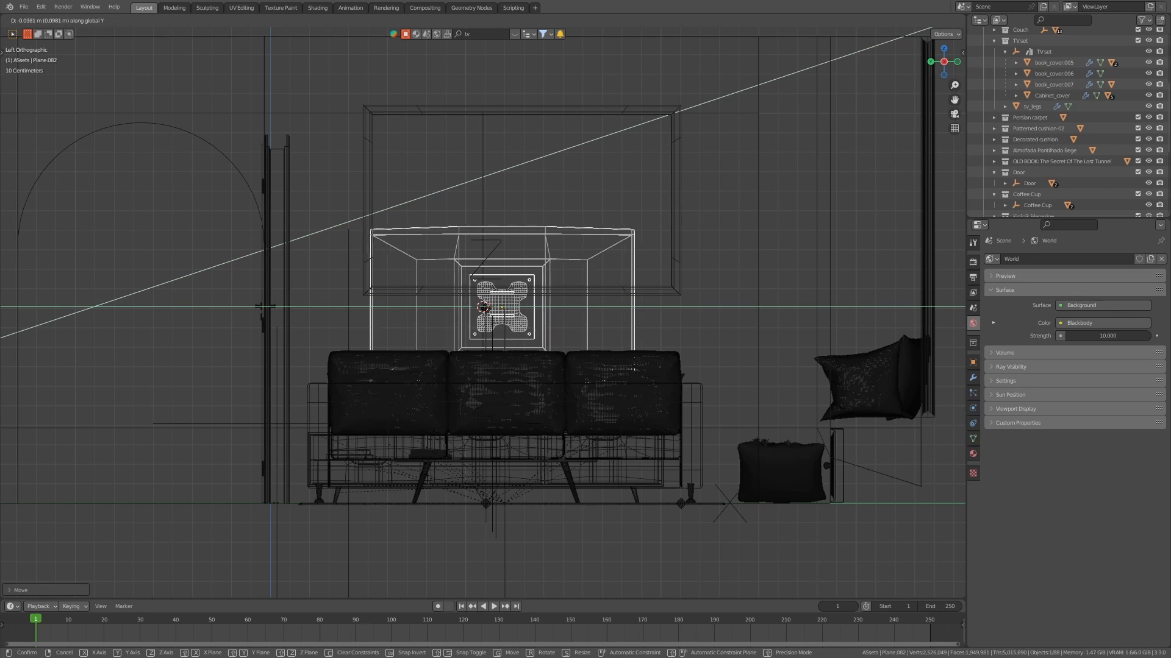
pyautogui.press('Return')
# - Select the top face of Cabinet_cover in Edit Mode, snap the 3D cursor to it and return to Object Mode
pyautogui.moveTo(483, 307); pyautogui.dragTo(487, 341, button='middle')
pyautogui.scroll(4, 483, 313)
pyautogui.hotkey('alt', 'a')
pyautogui.hotkey('alt', 'z')
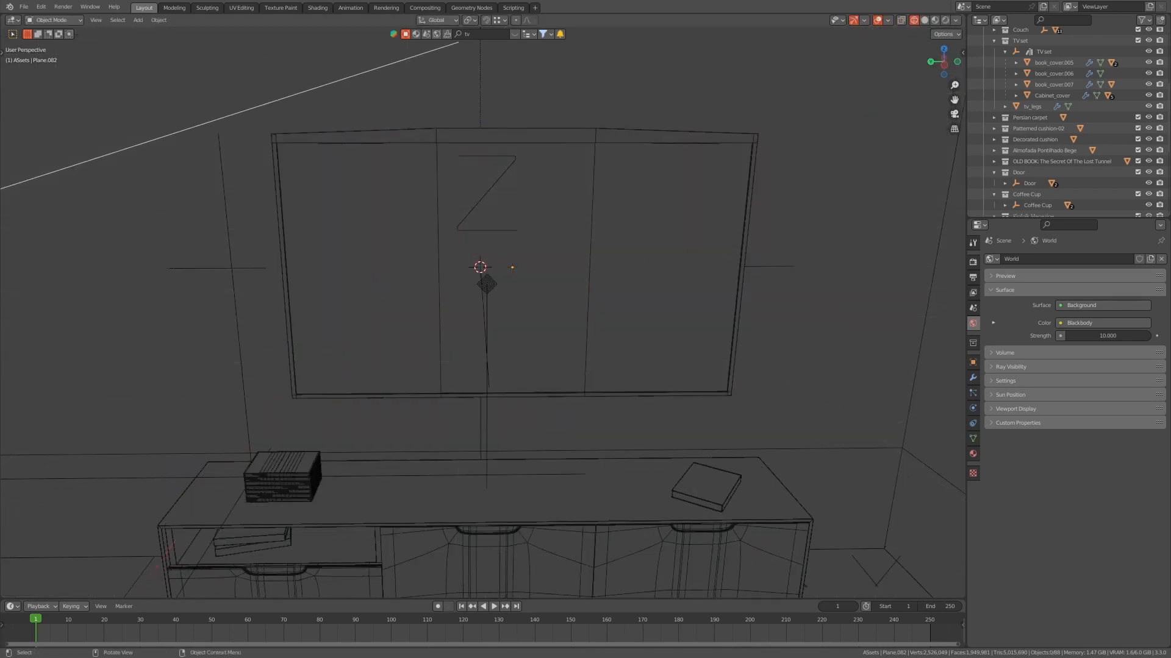
pyautogui.click(486, 522)
pyautogui.press('Tab')
pyautogui.keyDown('shift'); pyautogui.click(486, 490); pyautogui.keyUp('shift')
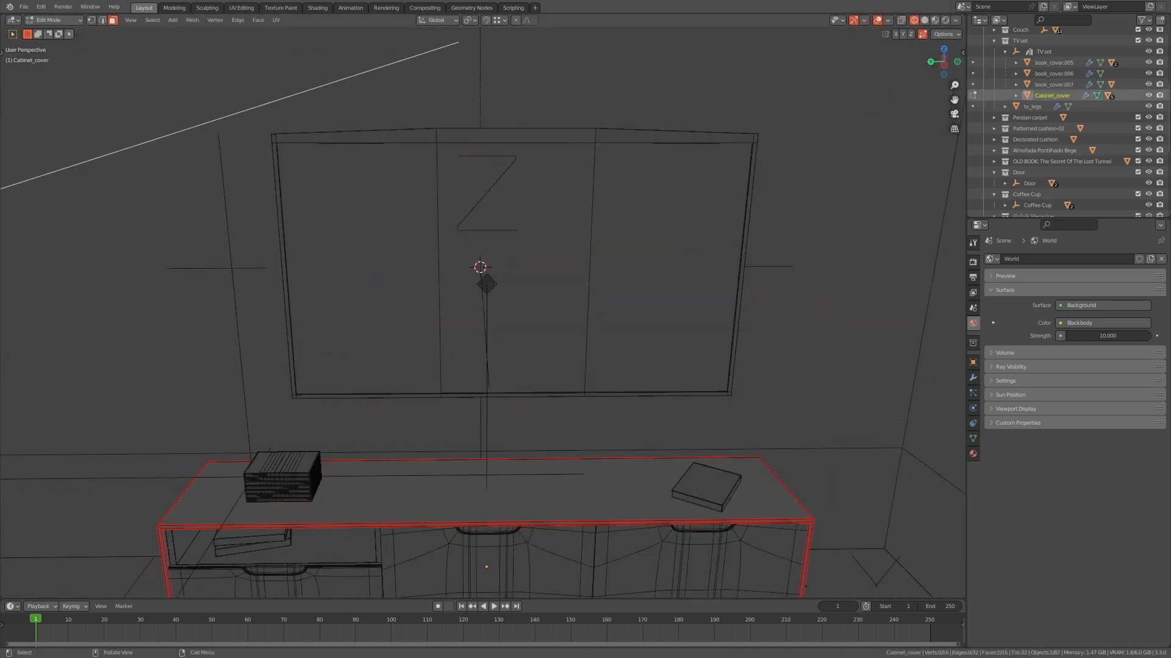
pyautogui.click(513, 493)
pyautogui.hotkey('shift', 's')
pyautogui.click(513, 550)
pyautogui.press('Tab')
# - Search the BlenderKit models for "ps4", add the Ps4 fat with very light scratches asset at the 3D cursor and restore solid shading
pyautogui.scroll(3, 482, 312)
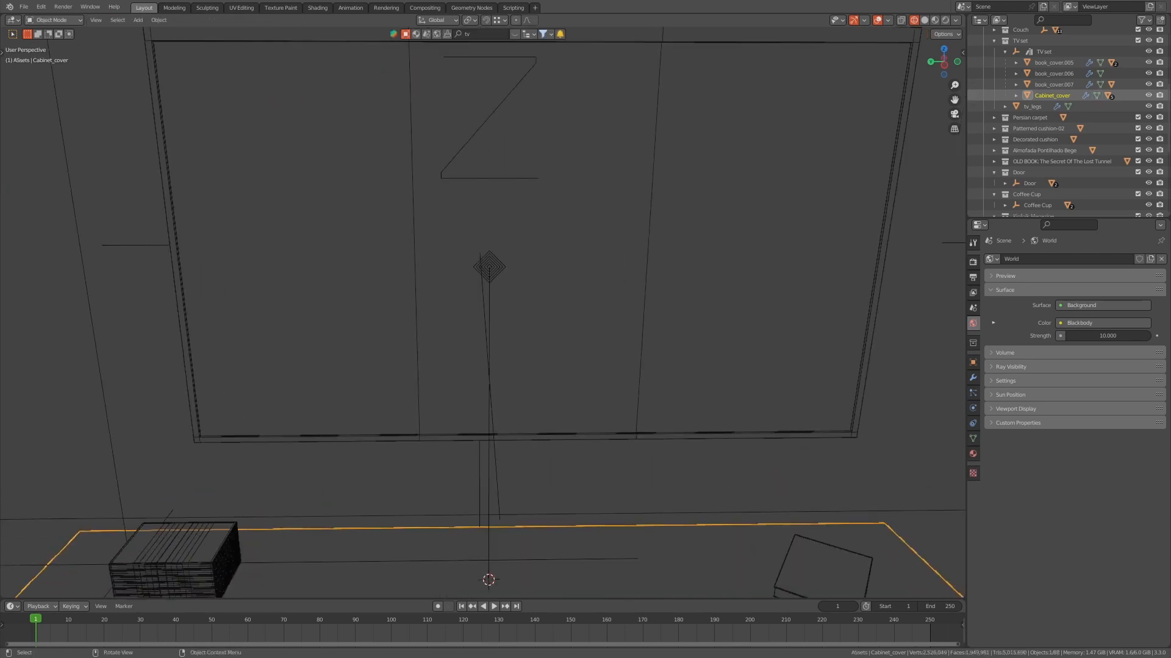
pyautogui.hotkey('alt', 'z')
pyautogui.moveTo(445, 402); pyautogui.dragTo(457, 428, button='middle')
pyautogui.hotkey('alt', 'z')
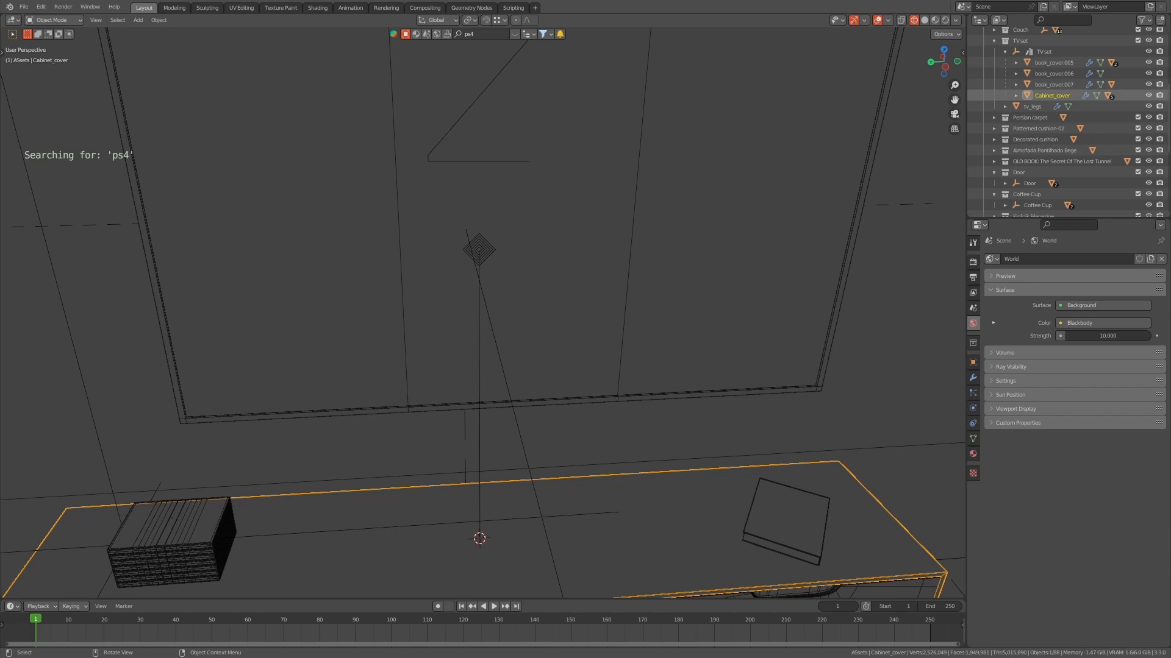
pyautogui.hotkey('alt', 'z')
pyautogui.press('z')
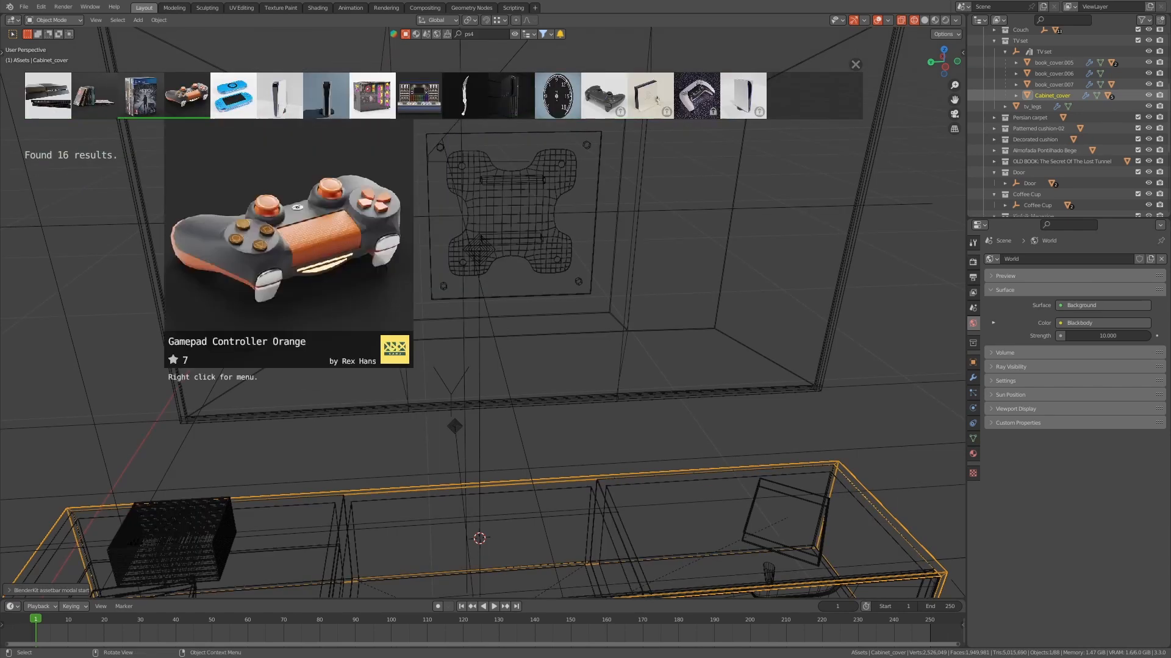
pyautogui.click(47, 95)
pyautogui.click(854, 65)
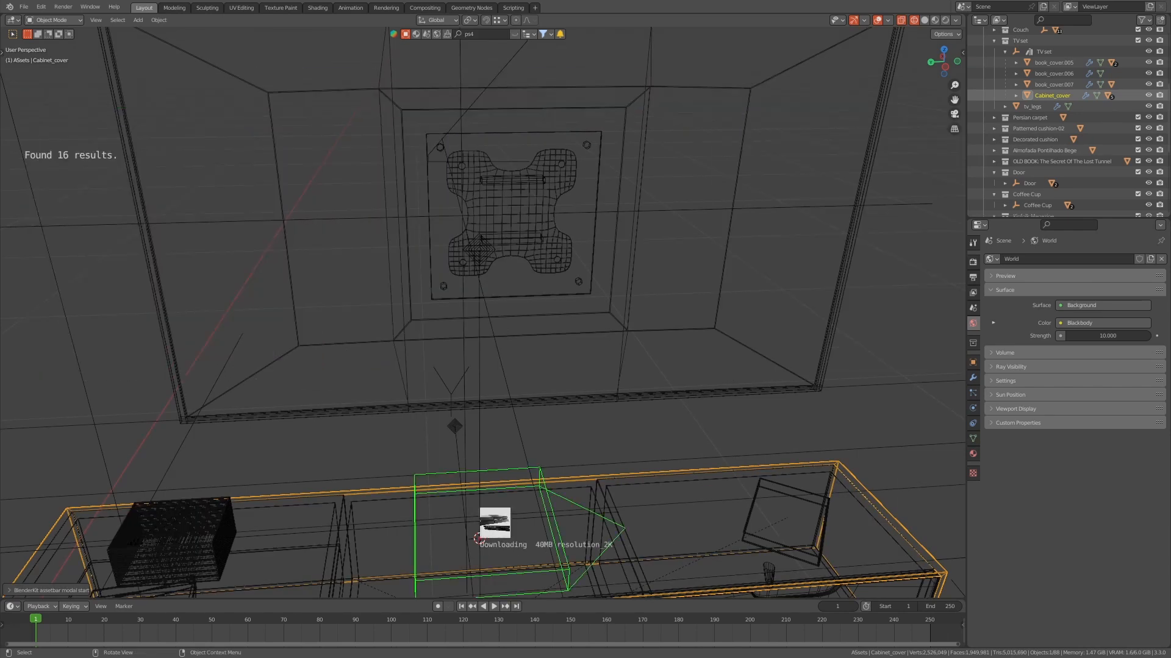
pyautogui.press('z')
pyautogui.scroll(-2, 483, 313)
pyautogui.moveTo(483, 312)
pyautogui.mouseDown(button='middle')
pyautogui.moveTo(497, 316)
pyautogui.moveTo(525, 202)
pyautogui.mouseUp(button='middle')
pyautogui.scroll(2, 483, 312)
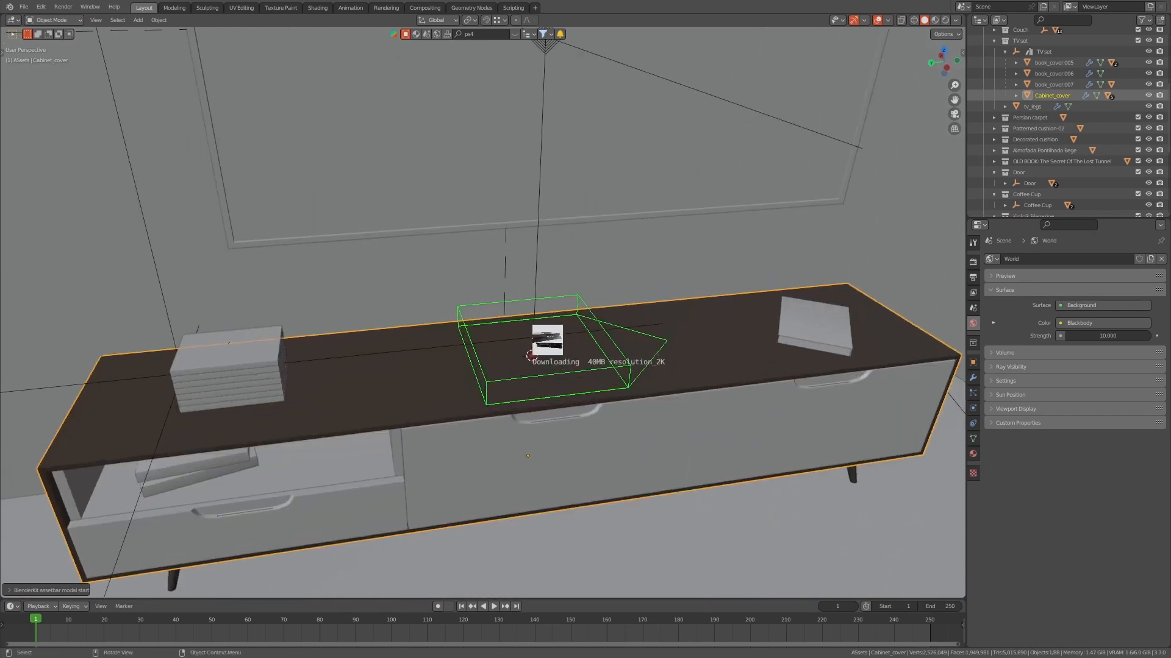
# - Select the orange gamepad controller's parent empty on the coffee table
pyautogui.moveTo(483, 312); pyautogui.dragTo(564, 306, button='middle')
pyautogui.scroll(-4, 483, 312)
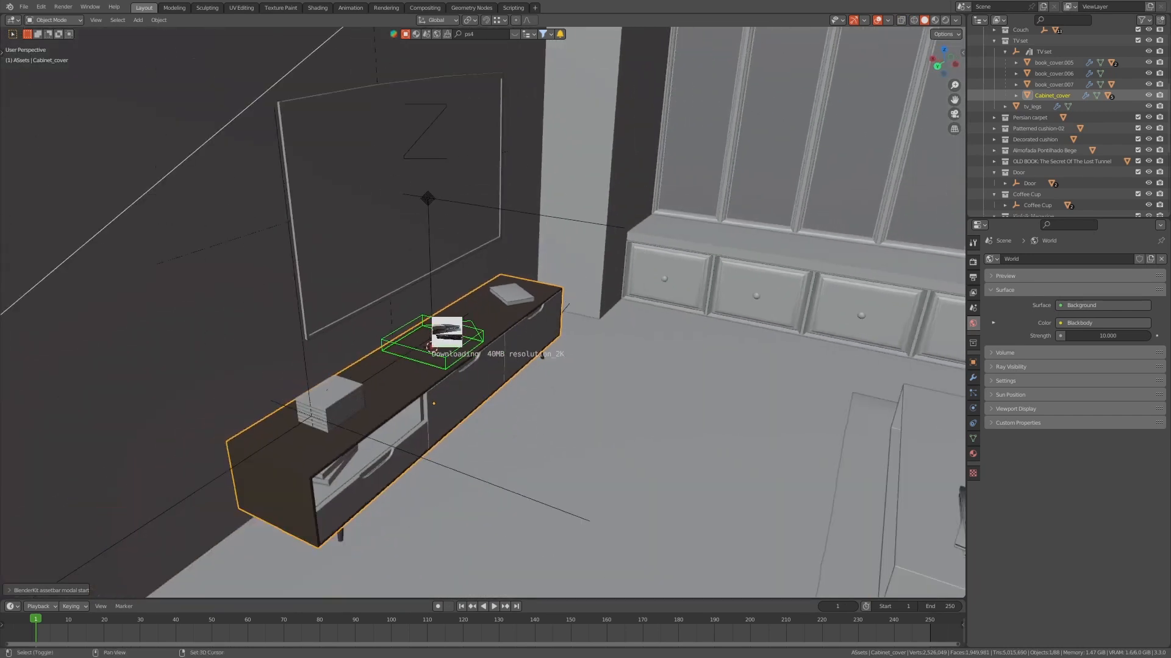
pyautogui.keyDown('shift'); pyautogui.moveTo(483, 312); pyautogui.dragTo(56, 239, button='middle'); pyautogui.keyUp('shift')
pyautogui.scroll(5, 483, 312)
pyautogui.click(391, 305)
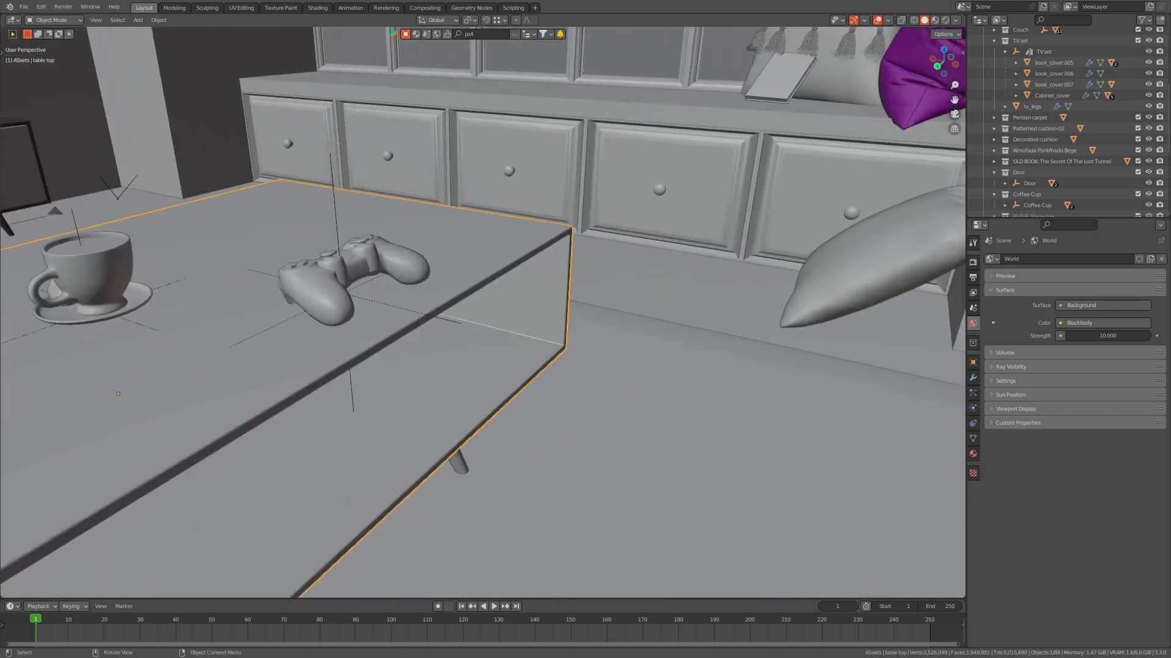
pyautogui.click(346, 294)
pyautogui.scroll(-6, 483, 312)
pyautogui.moveTo(483, 312); pyautogui.dragTo(536, 341, button='middle')
pyautogui.keyDown('shift'); pyautogui.moveTo(483, 312); pyautogui.dragTo(520, 308, button='middle'); pyautogui.keyUp('shift')
pyautogui.scroll(-3, 483, 312)
pyautogui.scroll(4, 483, 312)
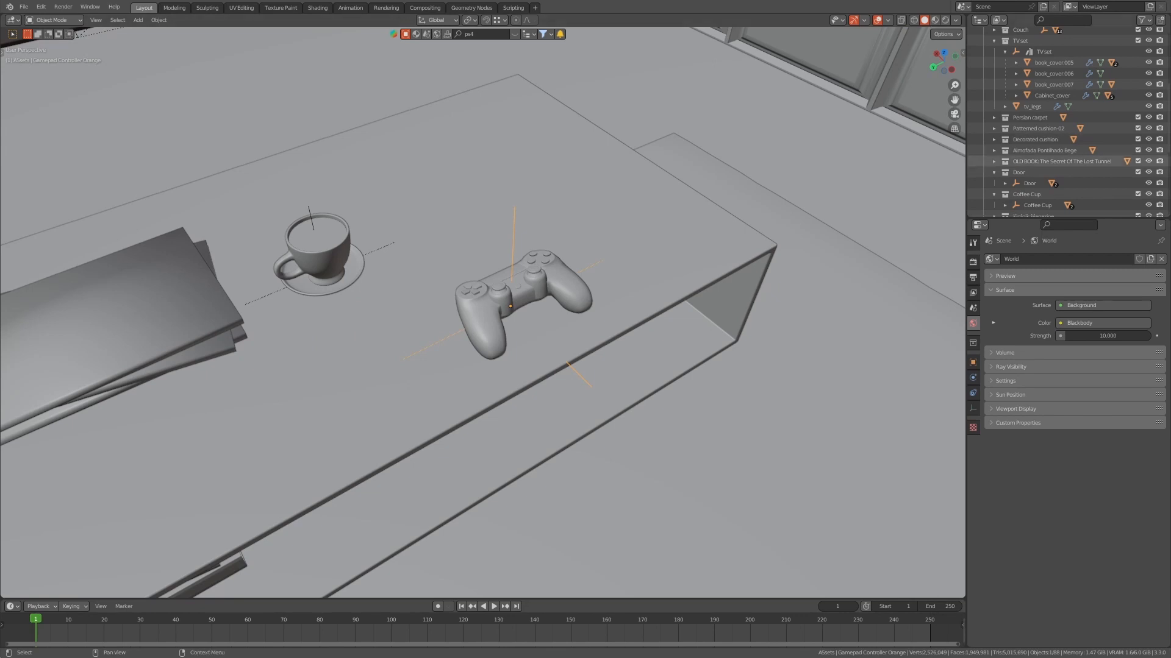
# - Collapse the Outliner hierarchy and reveal the selected Gamepad Controller Orange empty in it
pyautogui.hotkey('shift', 'a')
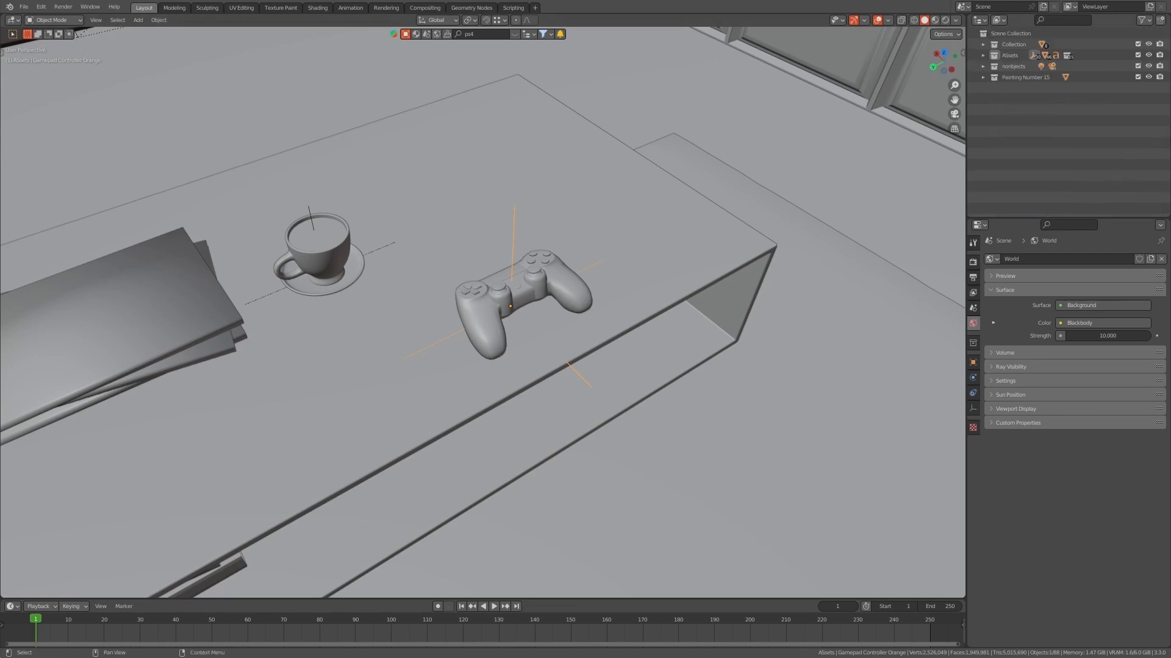
pyautogui.hotkey('shift', 'a')
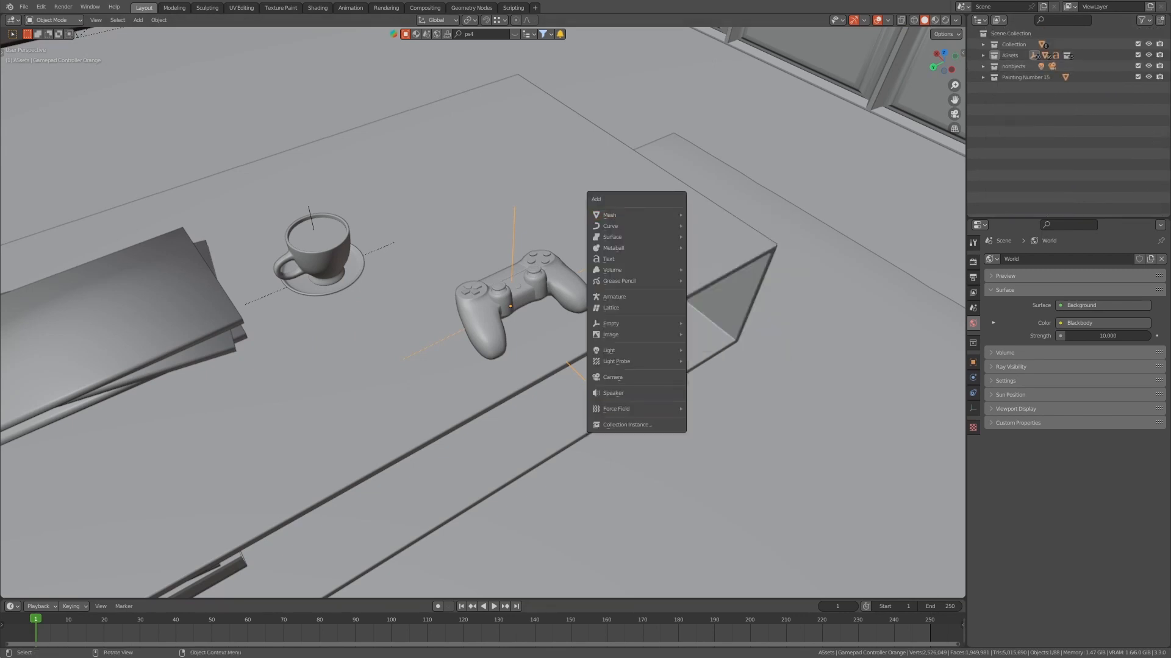
pyautogui.click(525, 299)
pyautogui.press('[')
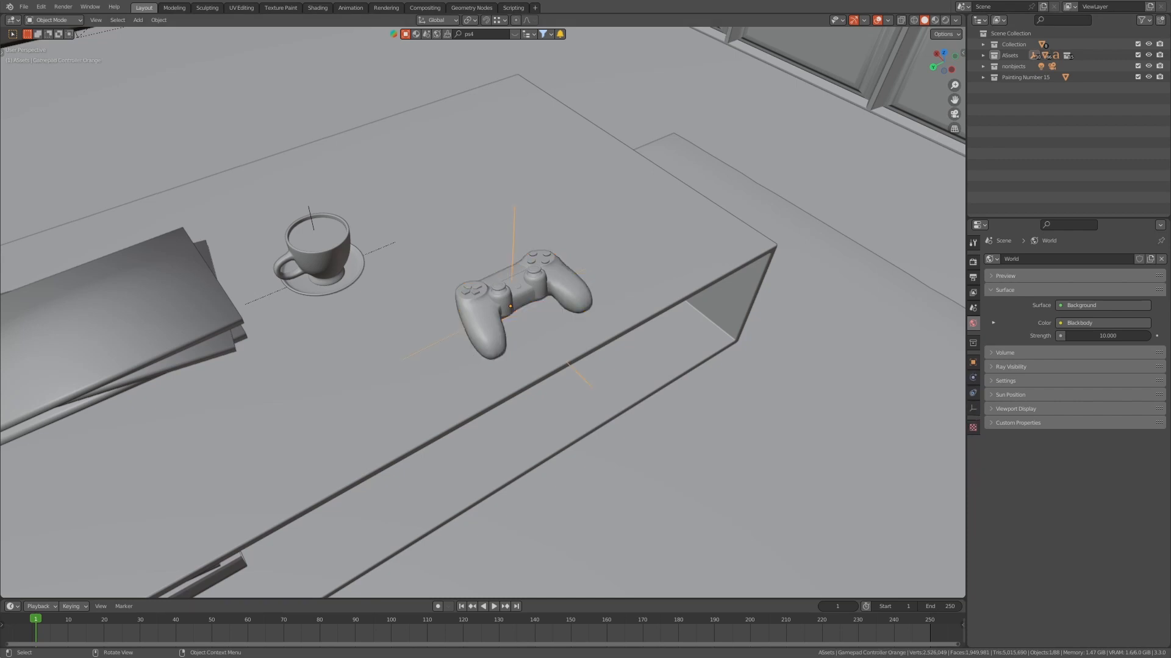
pyautogui.press('KP_Decimal')
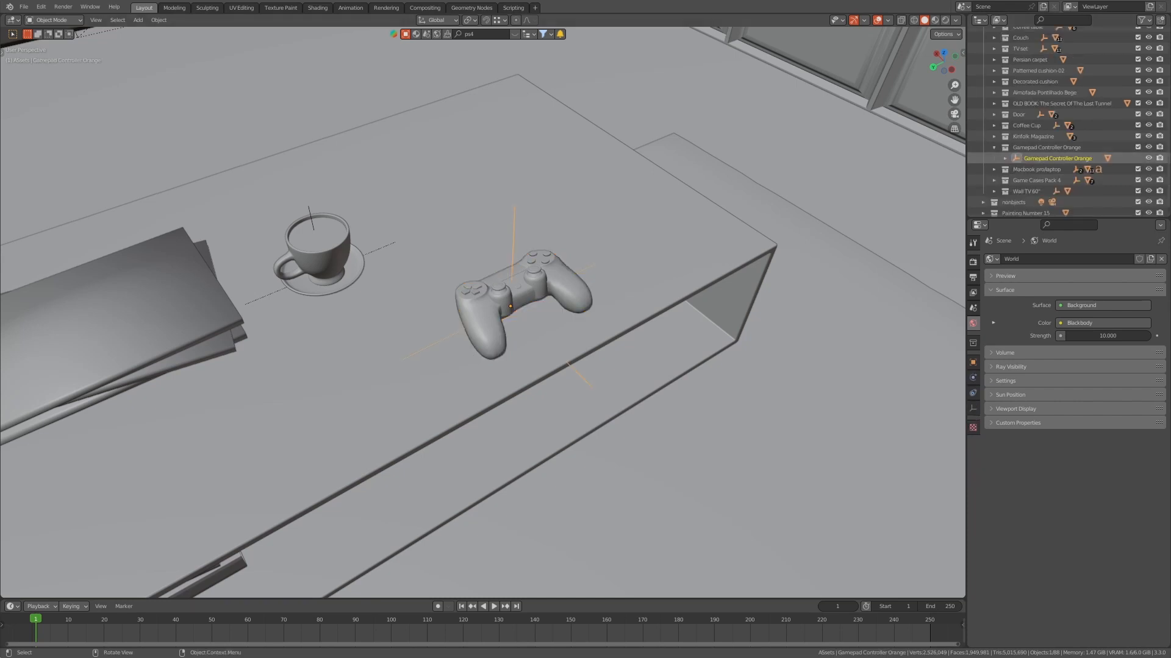
pyautogui.moveTo(512, 305); pyautogui.dragTo(488, 310, button='middle')
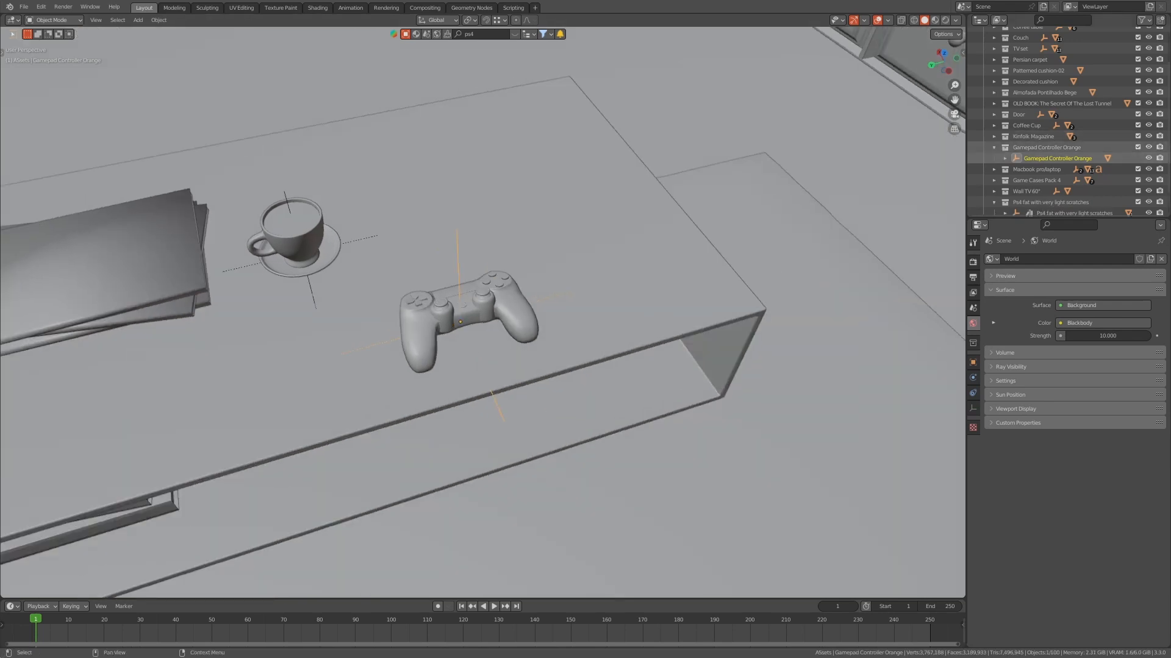
pyautogui.hotkey('shift', 'a')
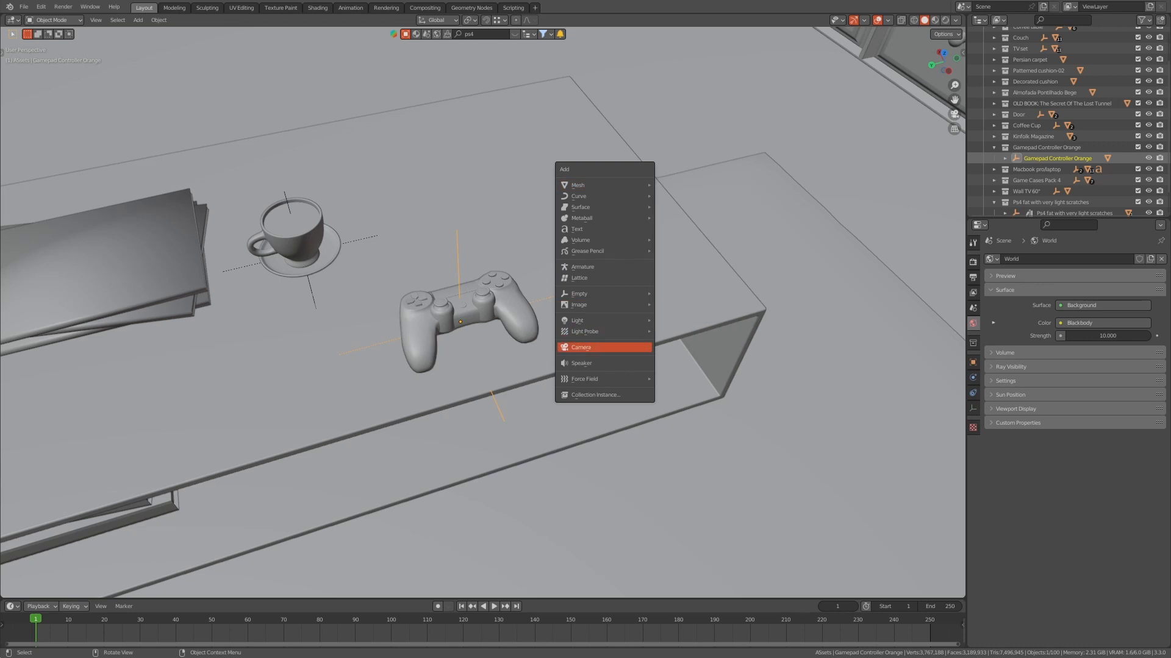
pyautogui.click(595, 394)
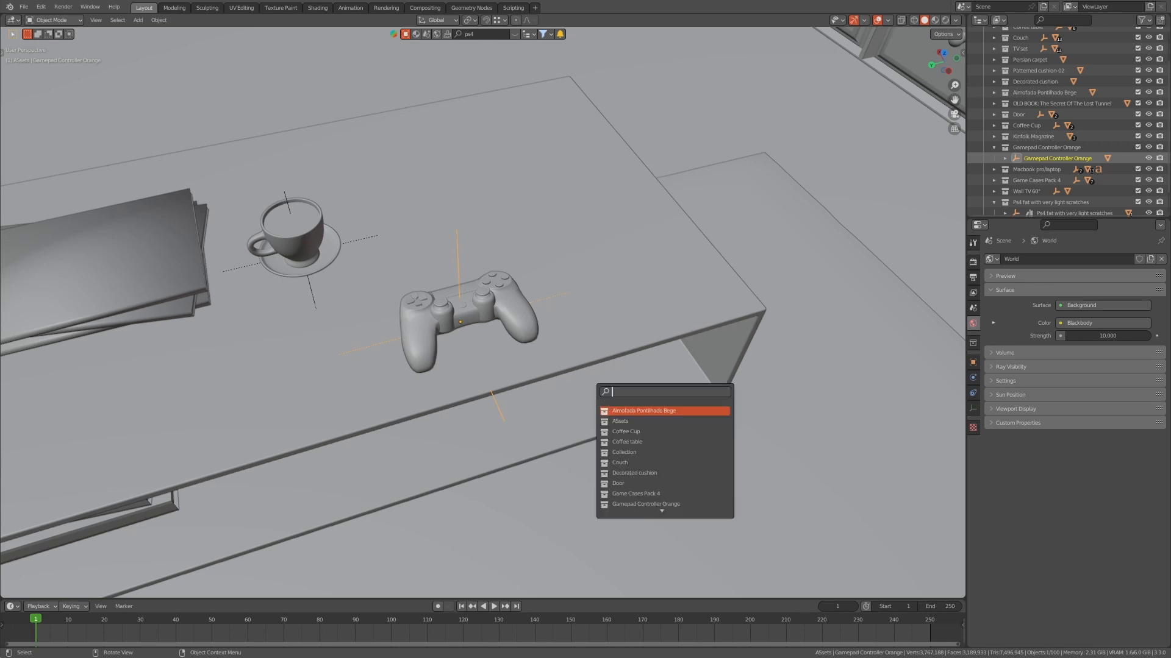
pyautogui.press('Escape')
# - Add a collection instance of the Gamepad Controller Orange collection to the scene
pyautogui.hotkey('shift', 'a')
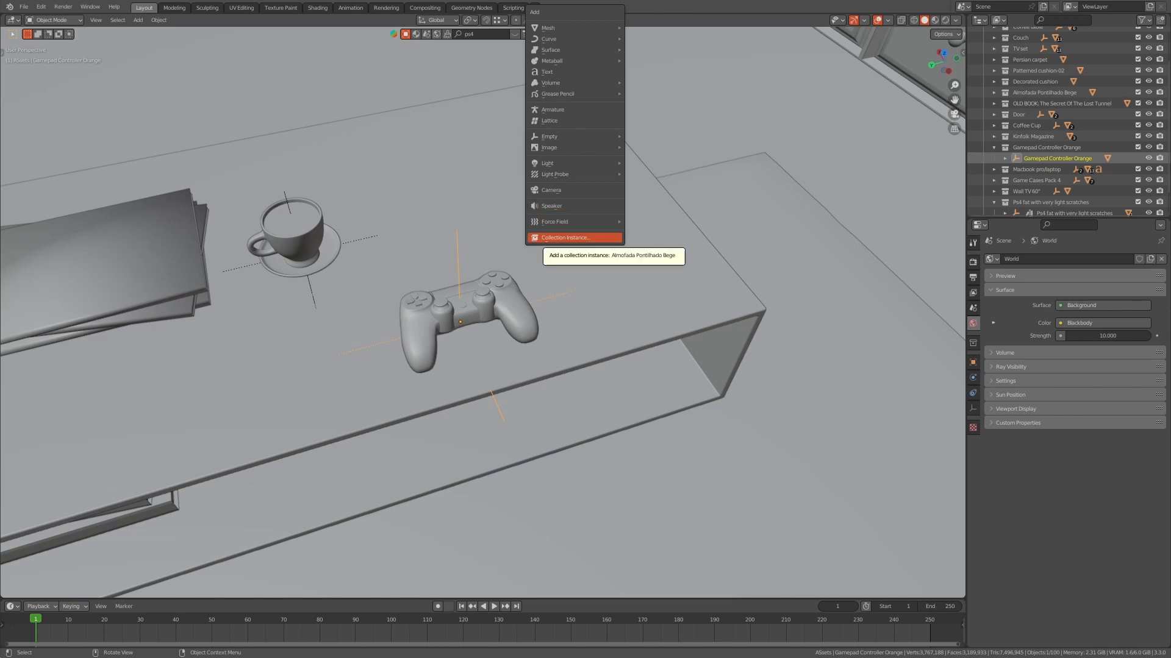
pyautogui.click(576, 237)
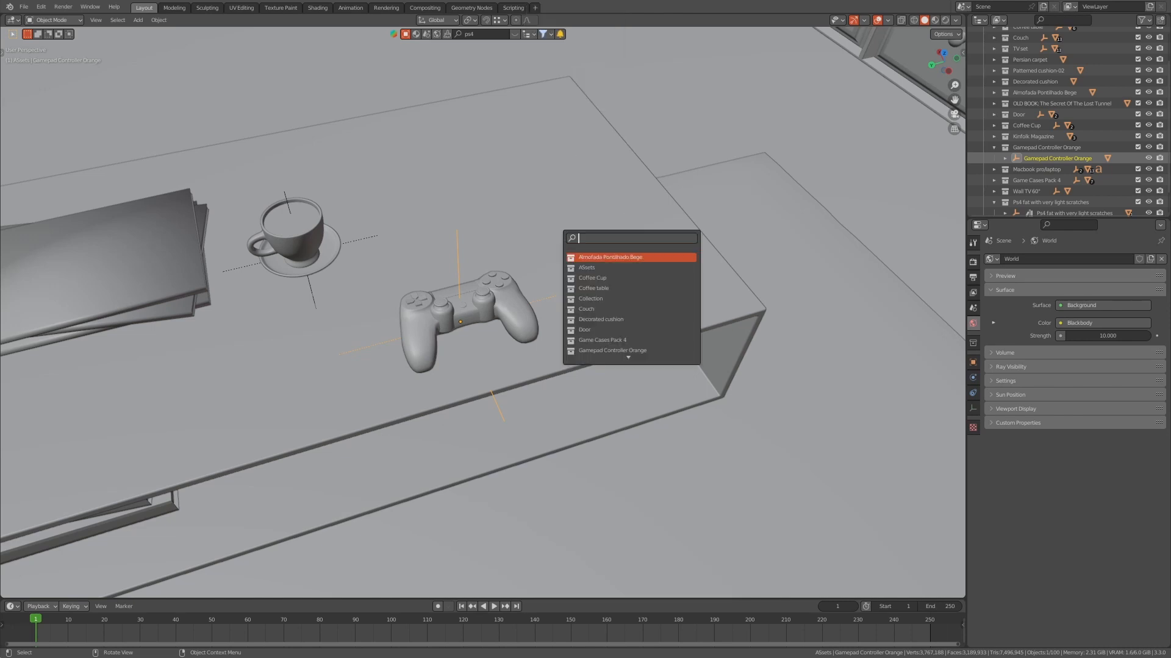
pyautogui.write('came')
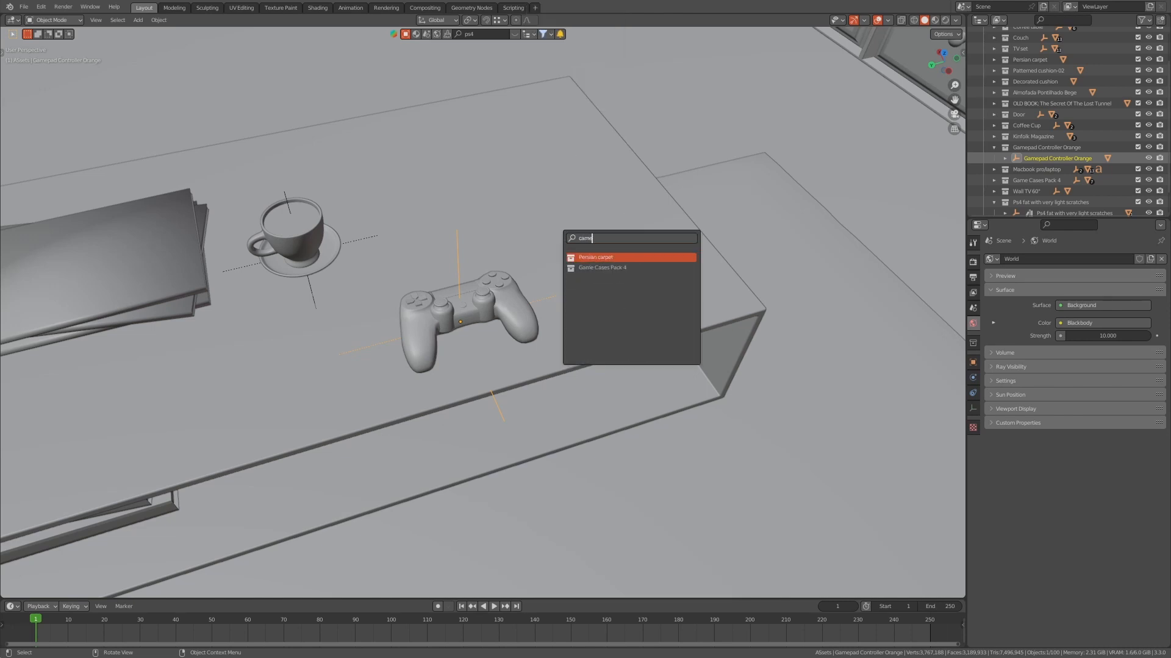
pyautogui.press('Down')
pyautogui.write('e')
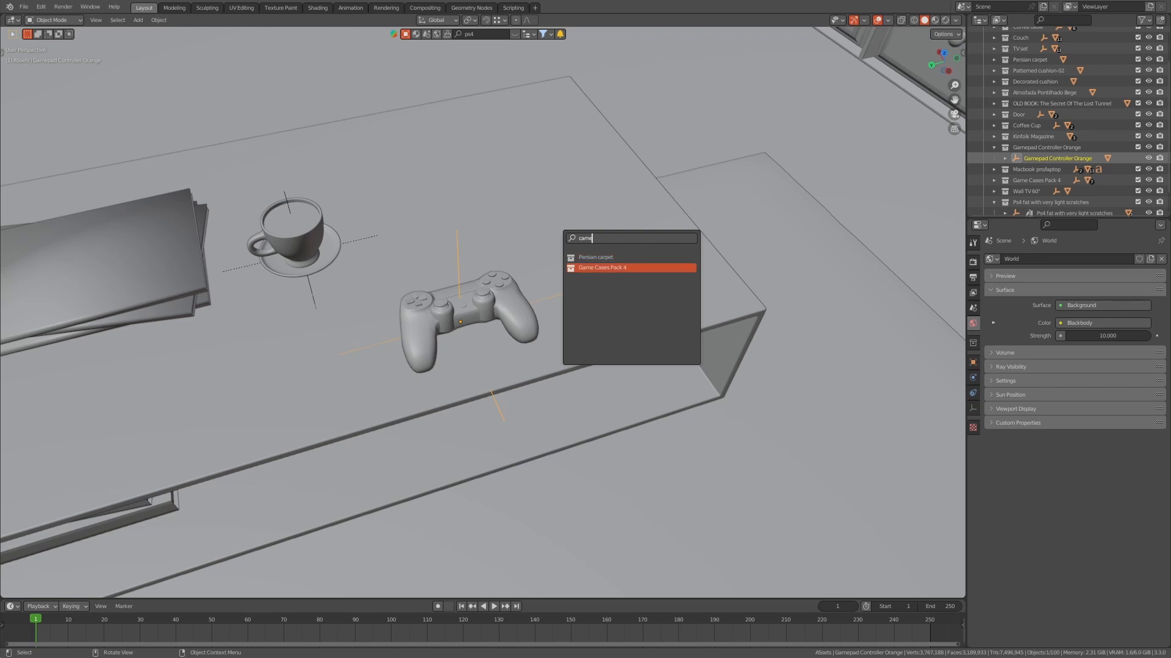
pyautogui.write('pa')
pyautogui.press('BackSpace')
pyautogui.press('BackSpace')
pyautogui.press('BackSpace')
pyautogui.press('BackSpace')
pyautogui.press('BackSpace')
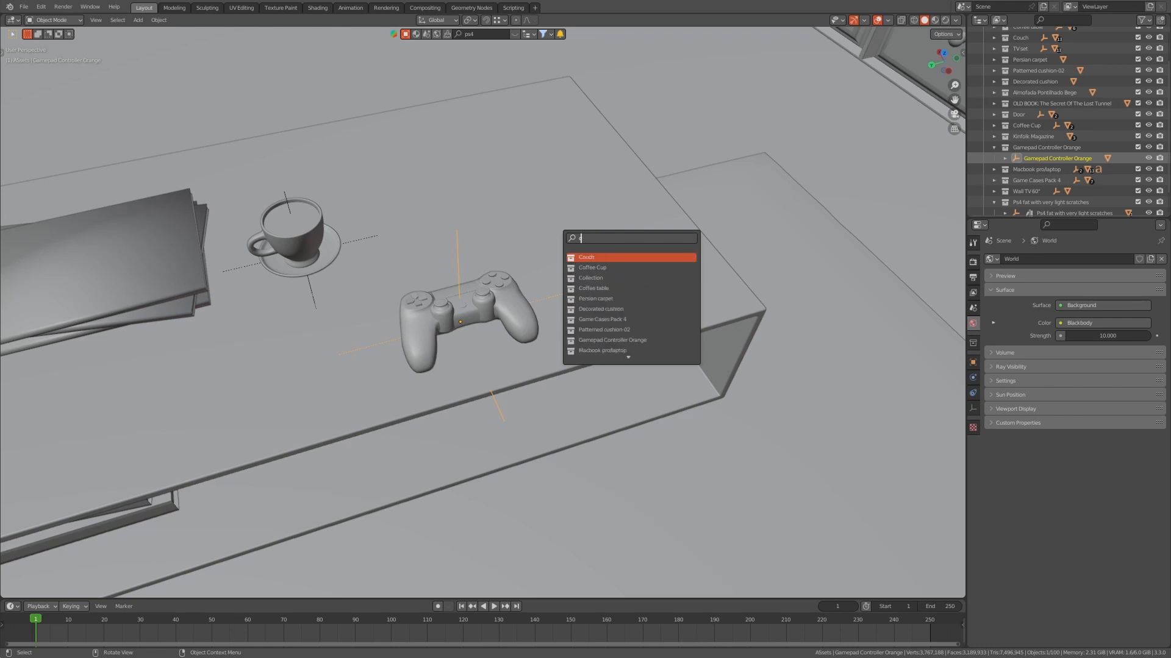
pyautogui.write('game')
pyautogui.press('Down')
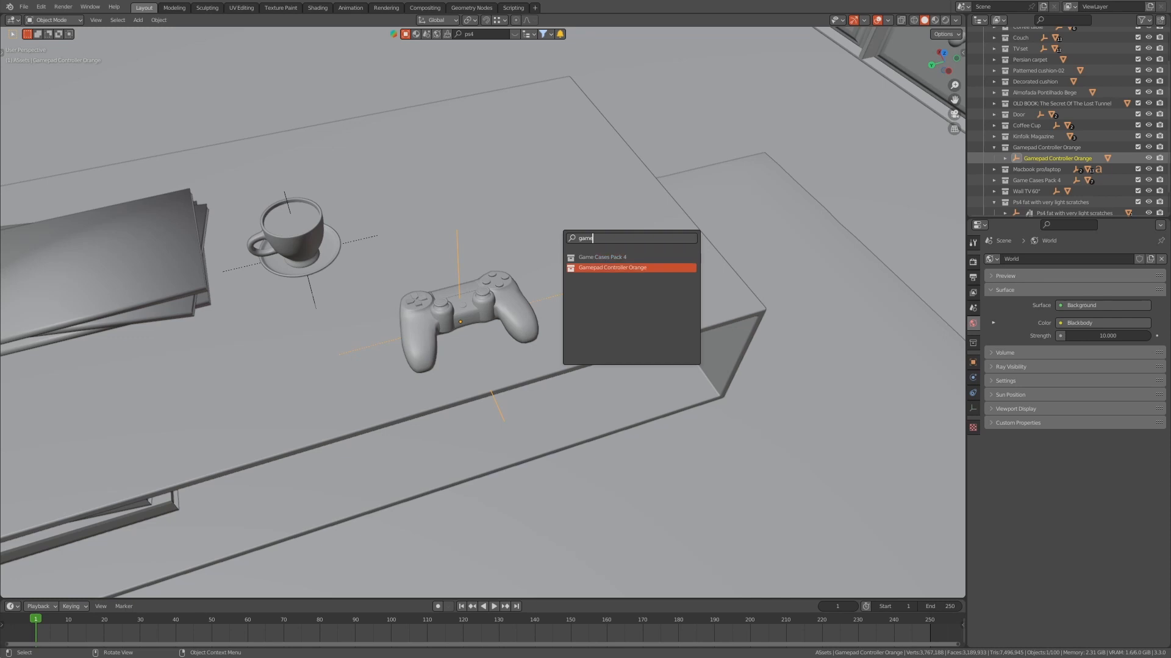
pyautogui.press('Return')
# - Set the origin of the new gamepad controller instance to its geometry
pyautogui.scroll(-8, 482, 313)
pyautogui.moveTo(483, 313); pyautogui.dragTo(413, 334, button='middle')
pyautogui.scroll(6, 483, 312)
pyautogui.keyDown('shift'); pyautogui.moveTo(483, 312); pyautogui.dragTo(355, 443, button='middle'); pyautogui.keyUp('shift')
pyautogui.scroll(-3, 483, 312)
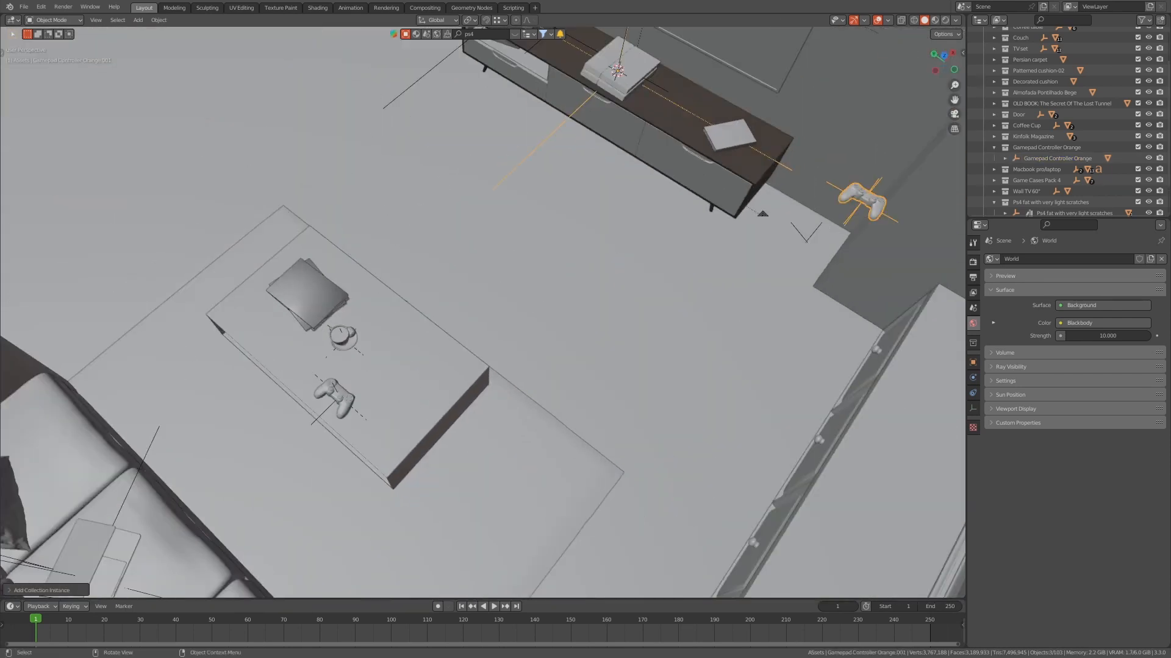
pyautogui.moveTo(483, 312); pyautogui.dragTo(590, 298, button='middle')
pyautogui.scroll(-3, 482, 312)
pyautogui.keyDown('shift'); pyautogui.moveTo(483, 312); pyautogui.dragTo(477, 349, button='middle'); pyautogui.keyUp('shift')
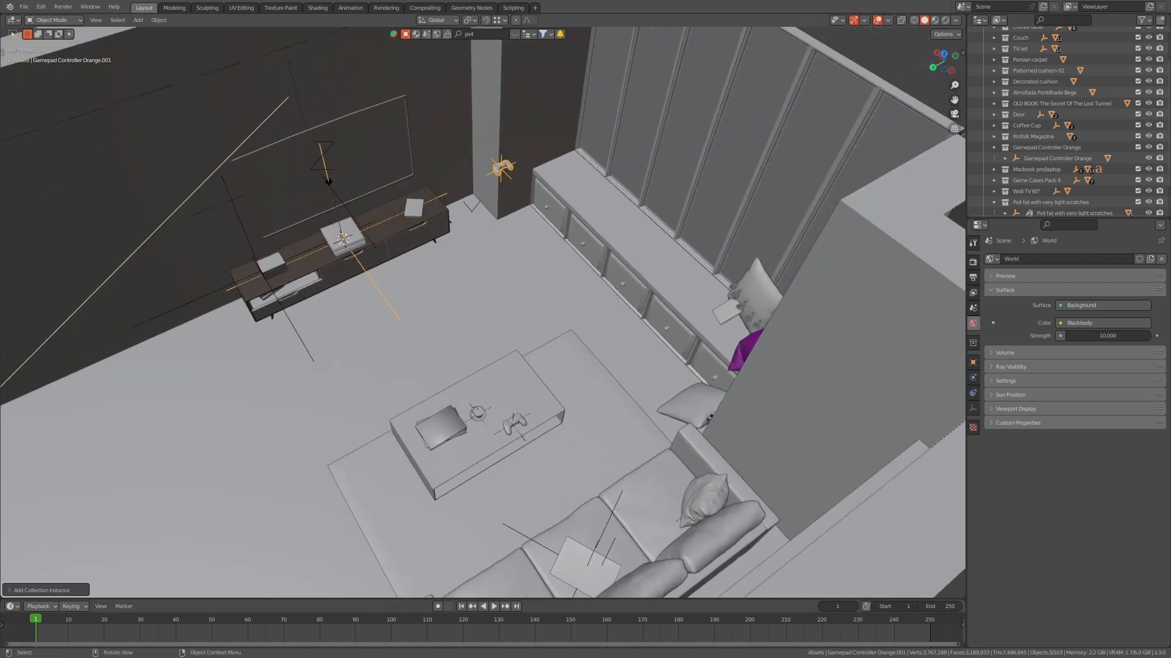
pyautogui.scroll(1, 482, 312)
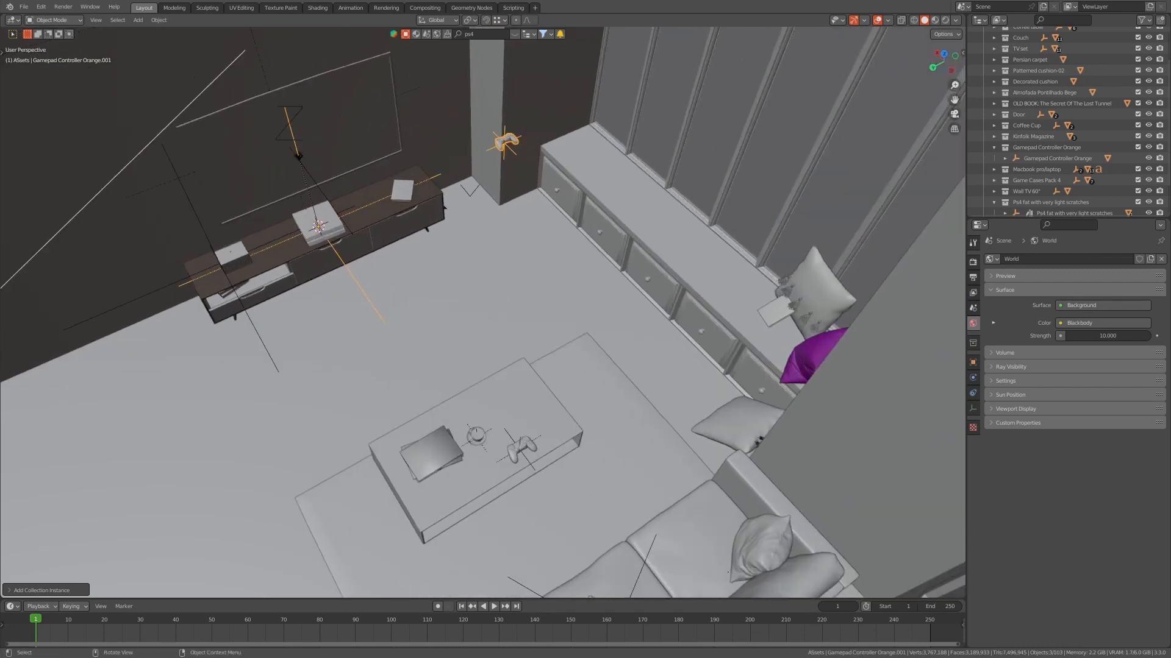
pyautogui.press('q')
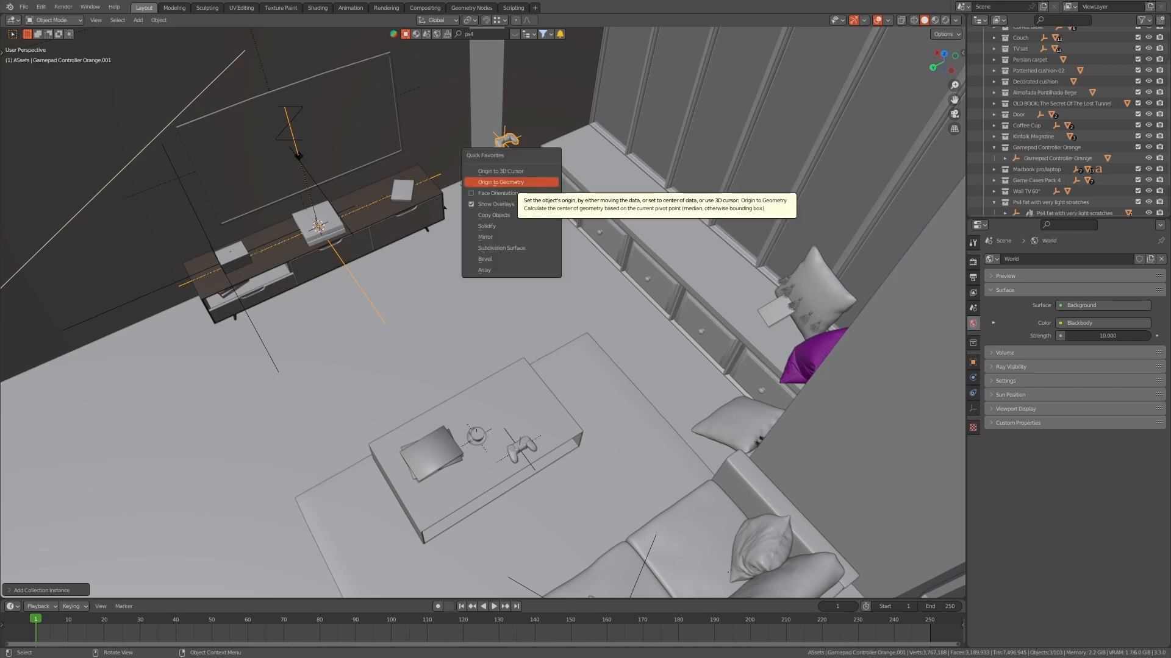
pyautogui.press('Return')
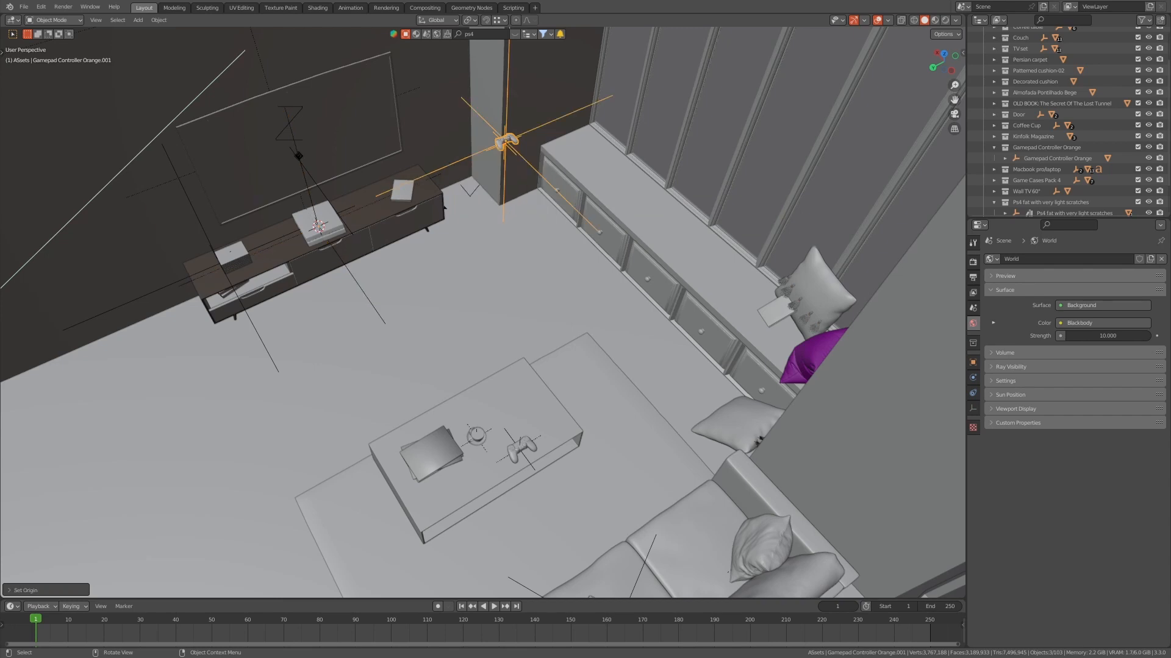
# - Snap the 3D cursor to the original controller's empty on the coffee table, and snap the instanced controller to the cursor
pyautogui.scroll(1, 483, 312)
pyautogui.keyDown('shift'); pyautogui.moveTo(483, 312); pyautogui.dragTo(448, 294, button='middle'); pyautogui.keyUp('shift')
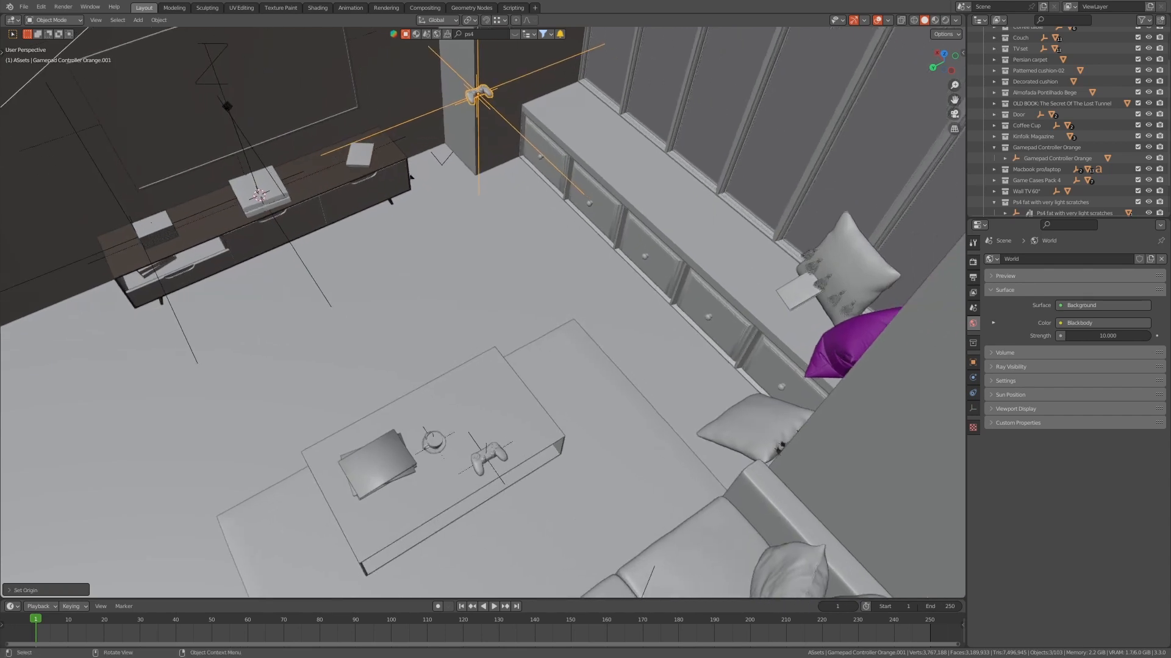
pyautogui.click(499, 476)
pyautogui.hotkey('shift', 's')
pyautogui.click(499, 508)
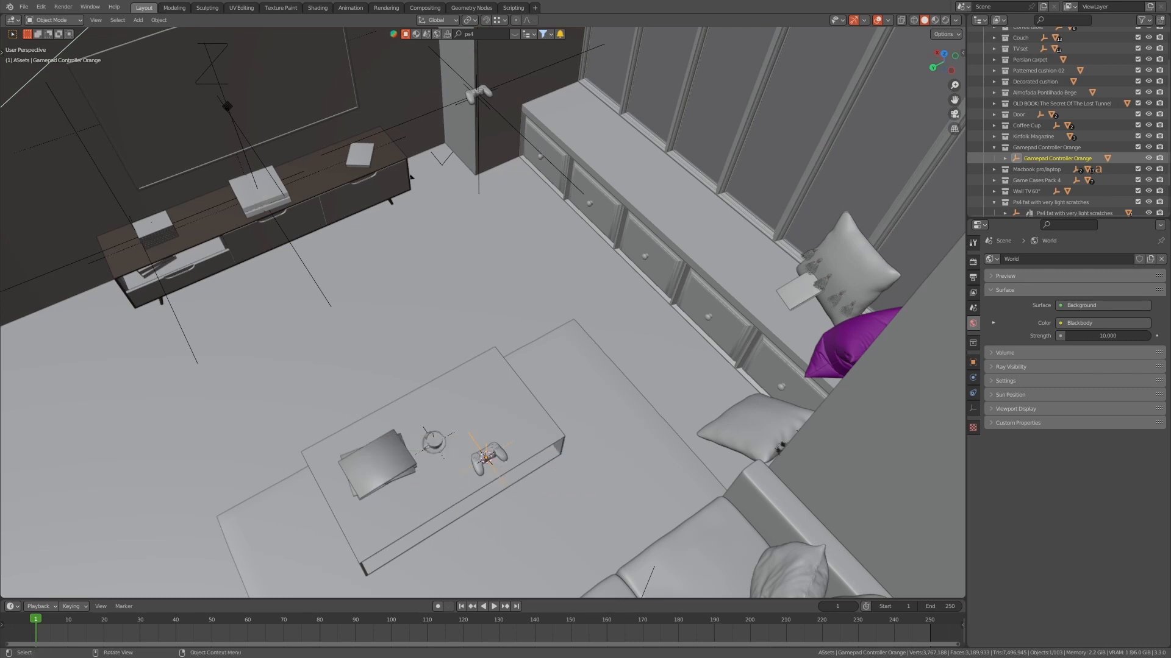
pyautogui.hotkey('ctrl', 'z')
pyautogui.hotkey('shift', 's')
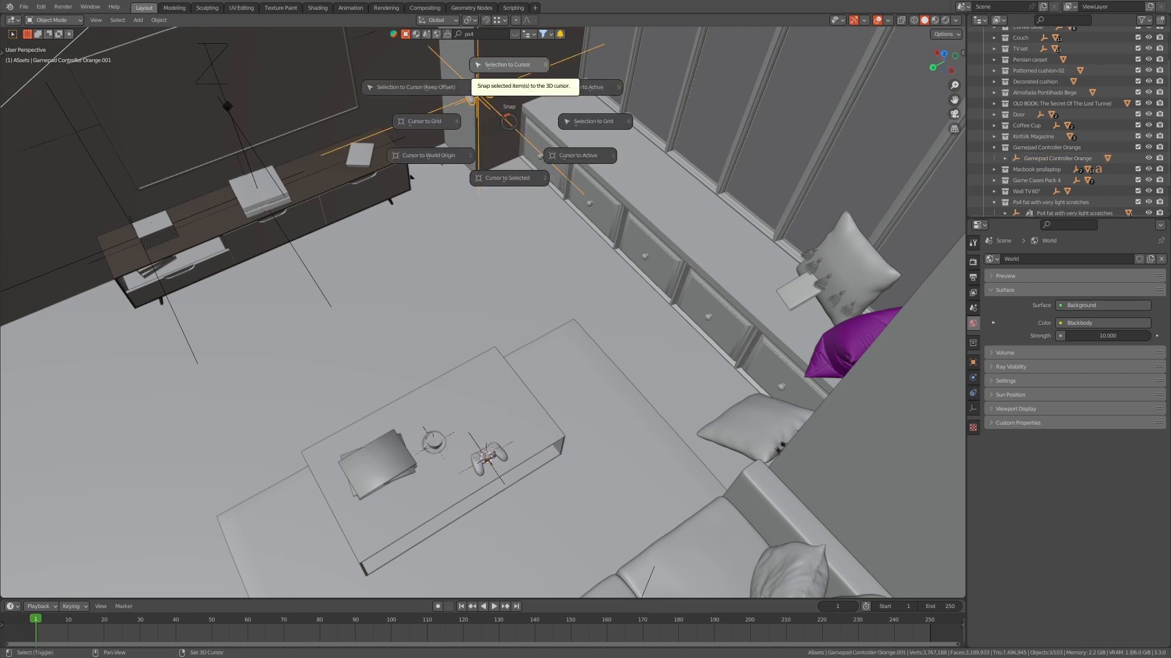
pyautogui.click(507, 65)
# - Move the instanced controller horizontally across the coffee table top, beside the original controller and closer to the table's end
pyautogui.scroll(3, 483, 312)
pyautogui.keyDown('shift'); pyautogui.moveTo(483, 426); pyautogui.dragTo(440, 191, button='middle'); pyautogui.keyUp('shift')
pyautogui.scroll(6, 482, 313)
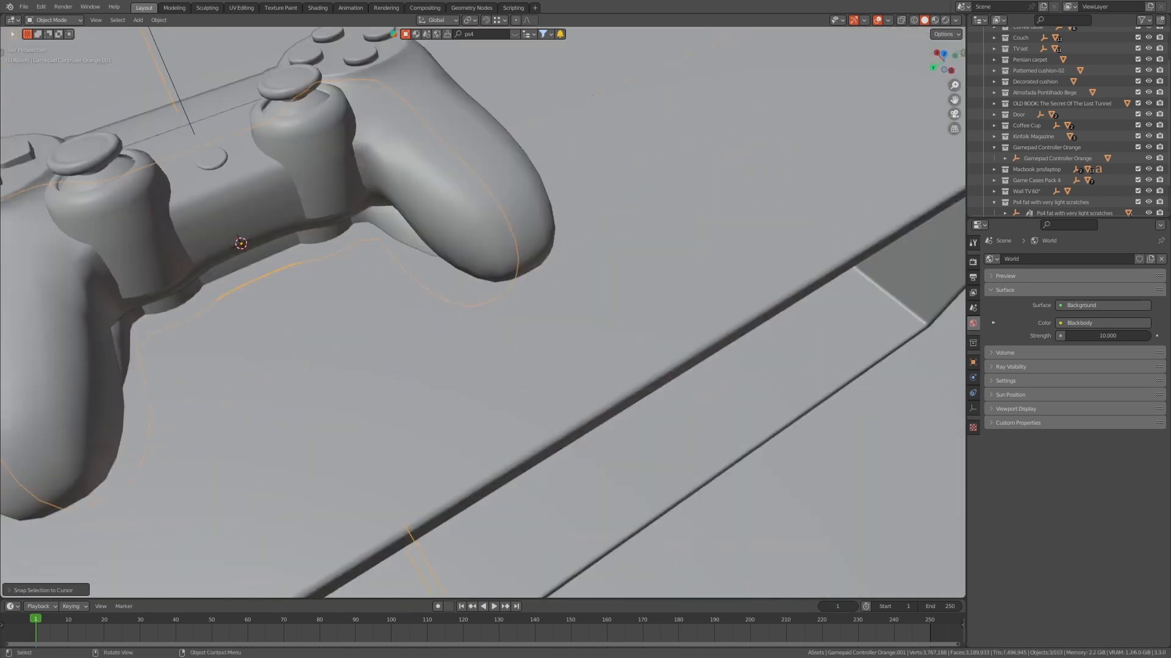
pyautogui.moveTo(482, 312); pyautogui.dragTo(509, 372, button='middle')
pyautogui.scroll(-4, 483, 312)
pyautogui.press('g')
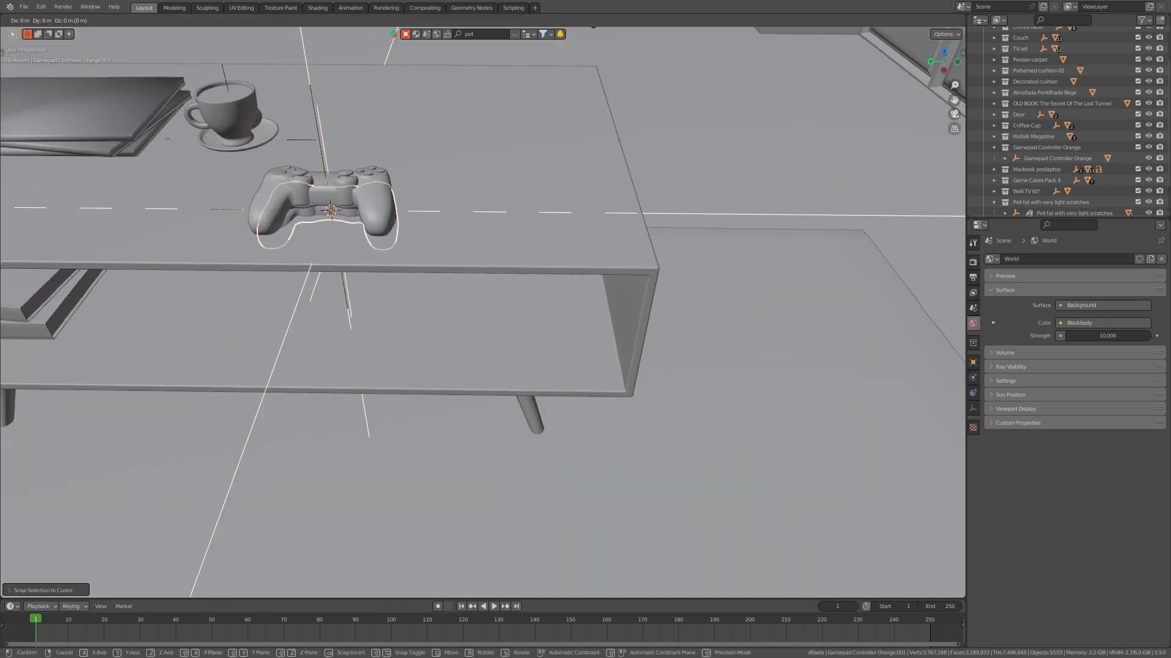
pyautogui.press('z')
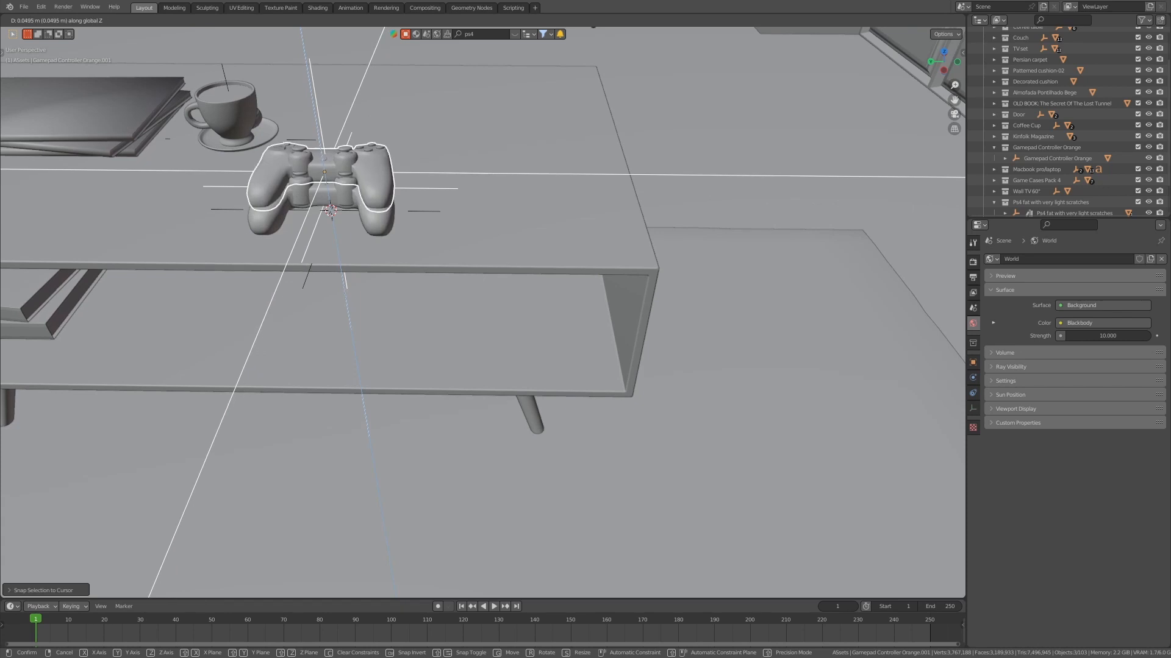
pyautogui.hotkey('shift', 'z')
pyautogui.press('Return')
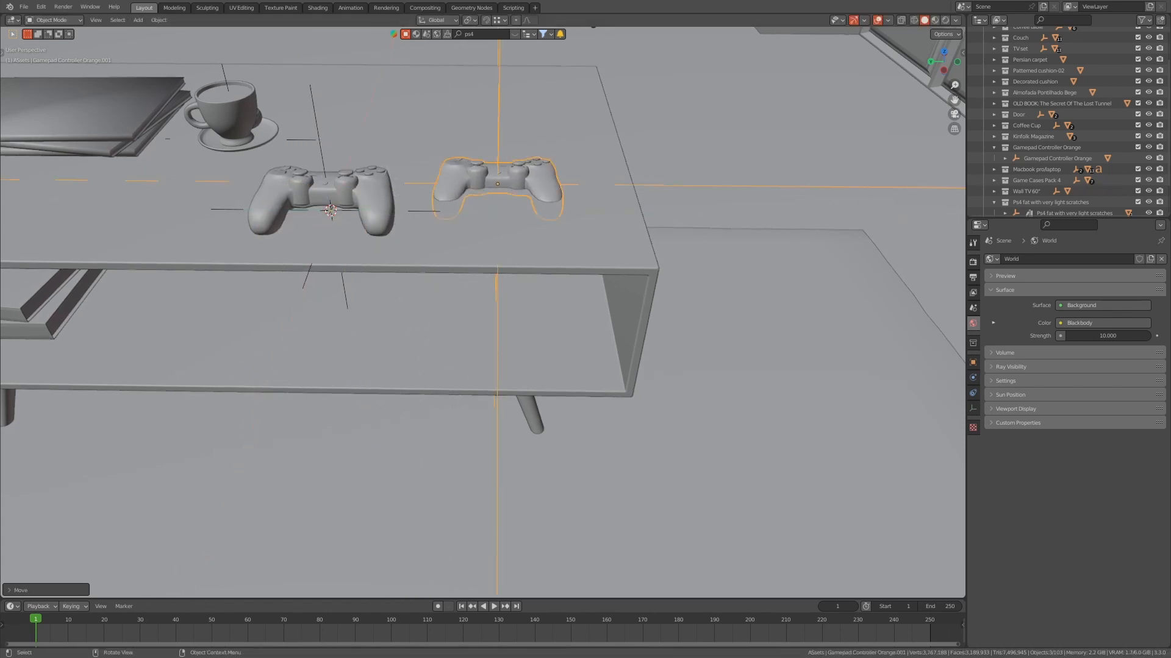
# - Raise the instanced controller about 0.022 m along the global Z axis, out of the tabletop
pyautogui.scroll(4, 430, 151)
pyautogui.press('g')
pyautogui.press('z')
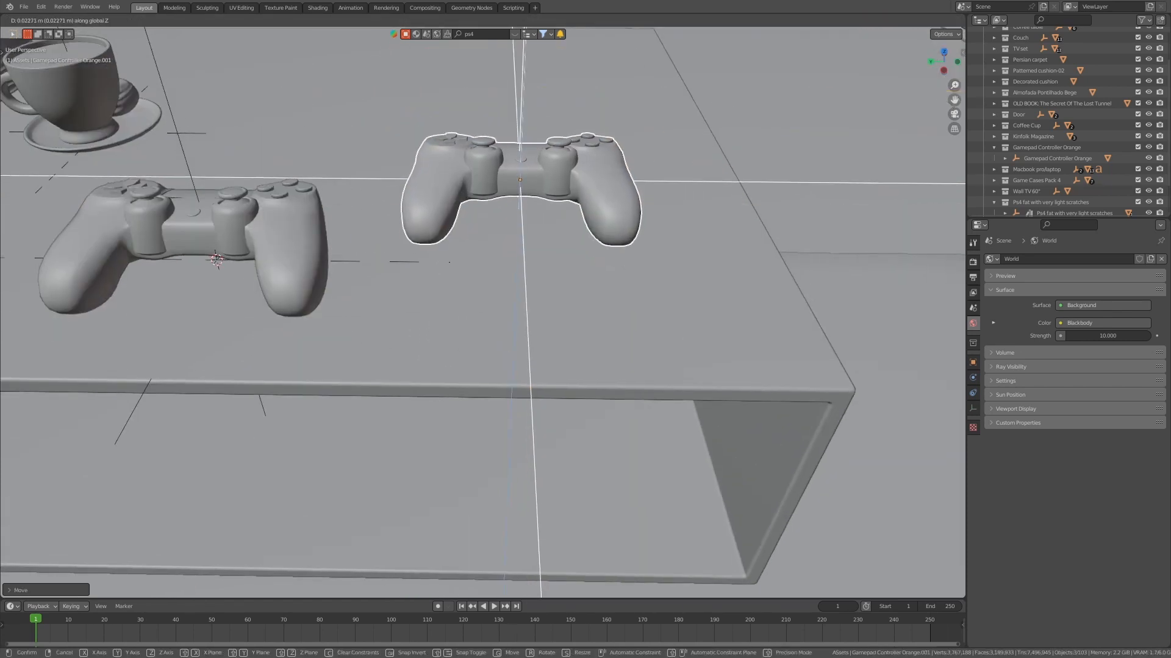
pyautogui.press('Return')
pyautogui.scroll(2, 483, 313)
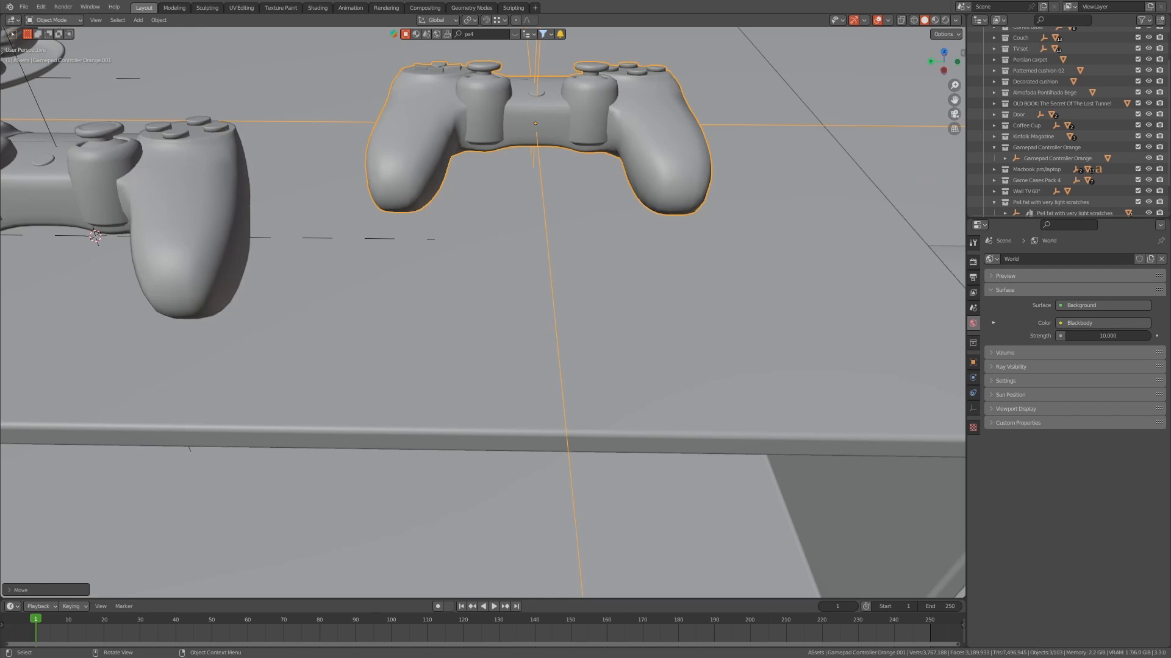
# - Examine up close how the original and instanced controllers sit on the coffee table surface
pyautogui.scroll(-2, 482, 312)
pyautogui.keyDown('shift'); pyautogui.moveTo(350, 213); pyautogui.dragTo(566, 206, button='middle'); pyautogui.keyUp('shift')
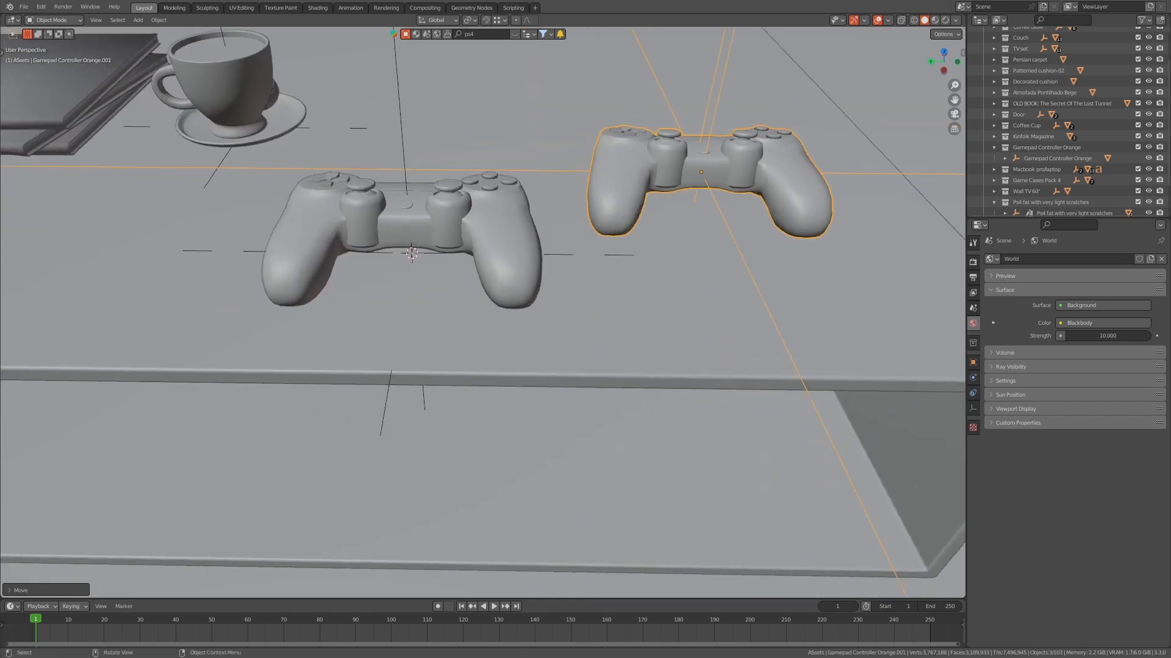
pyautogui.click(419, 210)
pyautogui.scroll(6, 419, 210)
pyautogui.moveTo(419, 211); pyautogui.dragTo(492, 391, button='middle')
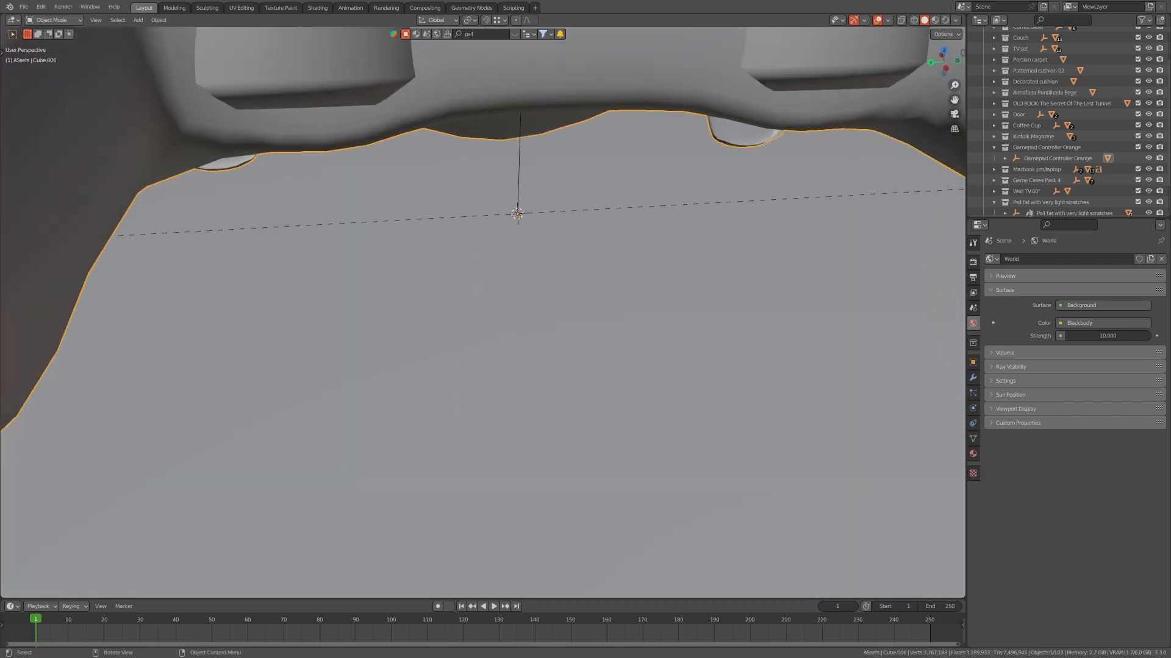
pyautogui.scroll(-5, 483, 312)
pyautogui.moveTo(483, 312); pyautogui.dragTo(549, 287, button='middle')
pyautogui.scroll(6, 483, 312)
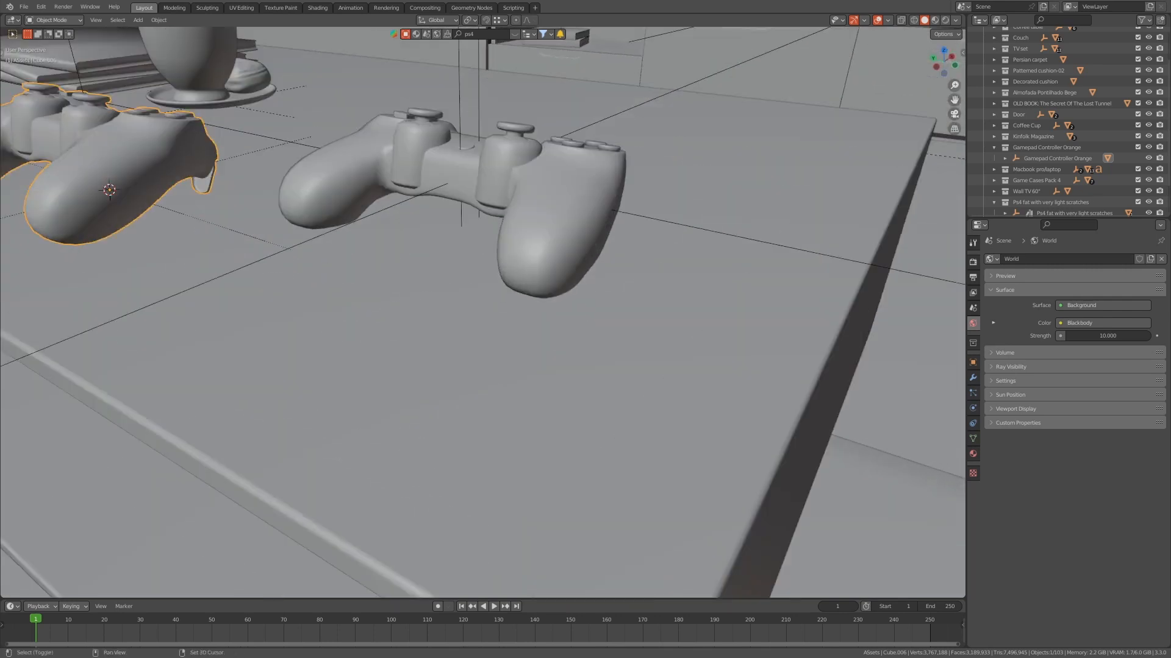
# - Compare the heights of both controllers against the tabletop in a front wireframe view
pyautogui.press('KP_1')
pyautogui.press('z')
pyautogui.press('4')
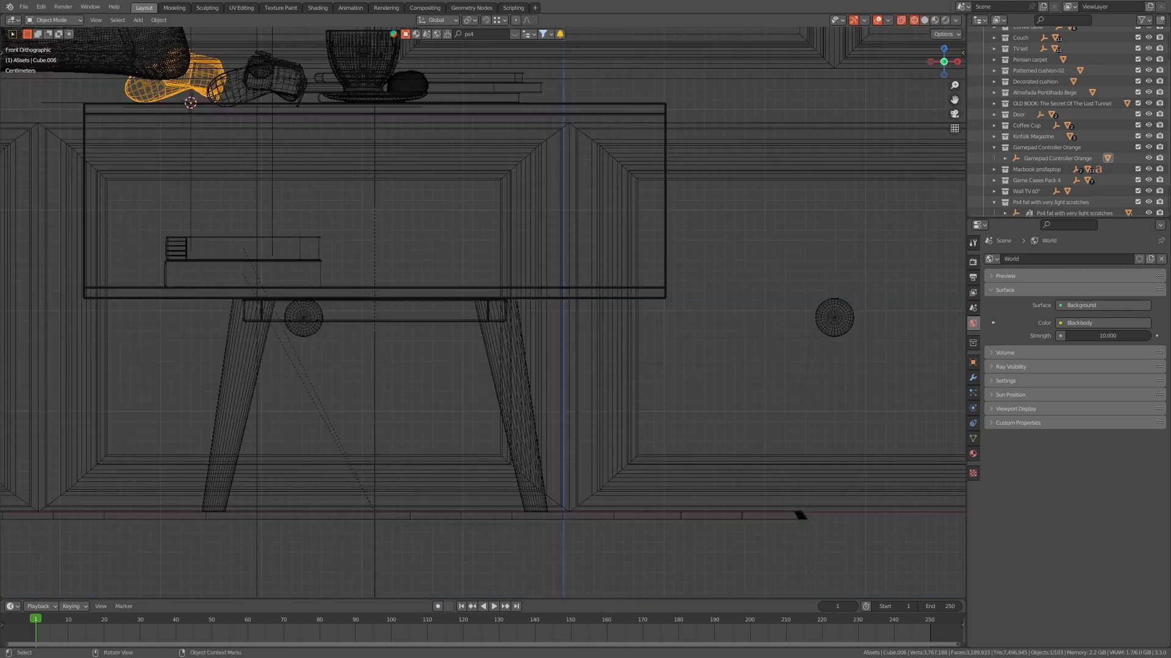
pyautogui.keyDown('shift'); pyautogui.moveTo(611, 210); pyautogui.dragTo(634, 281, button='middle'); pyautogui.keyUp('shift')
pyautogui.scroll(4, 483, 312)
pyautogui.keyDown('shift'); pyautogui.moveTo(304, 230); pyautogui.dragTo(661, 394, button='middle'); pyautogui.keyUp('shift')
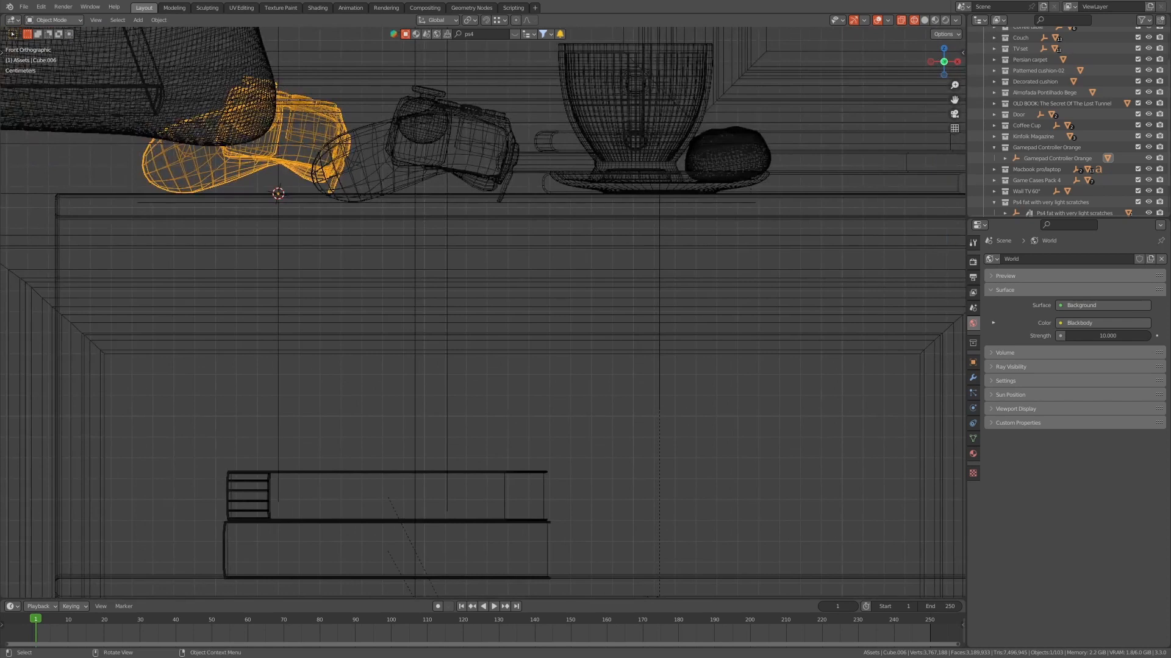
pyautogui.moveTo(483, 312); pyautogui.dragTo(548, 359, button='middle')
pyautogui.scroll(-5, 483, 312)
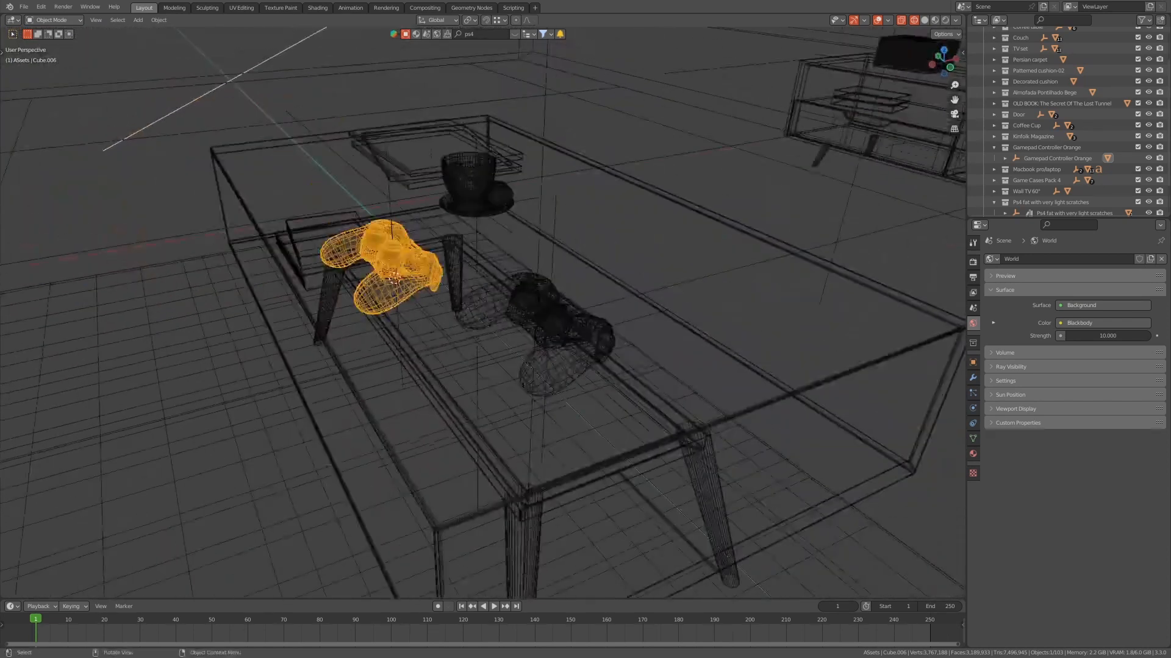
# - Reselect the instanced controller and raise it about 0.003 m along the global Z axis in front view
pyautogui.hotkey('ctrl', 'z')
pyautogui.click(949, 67)
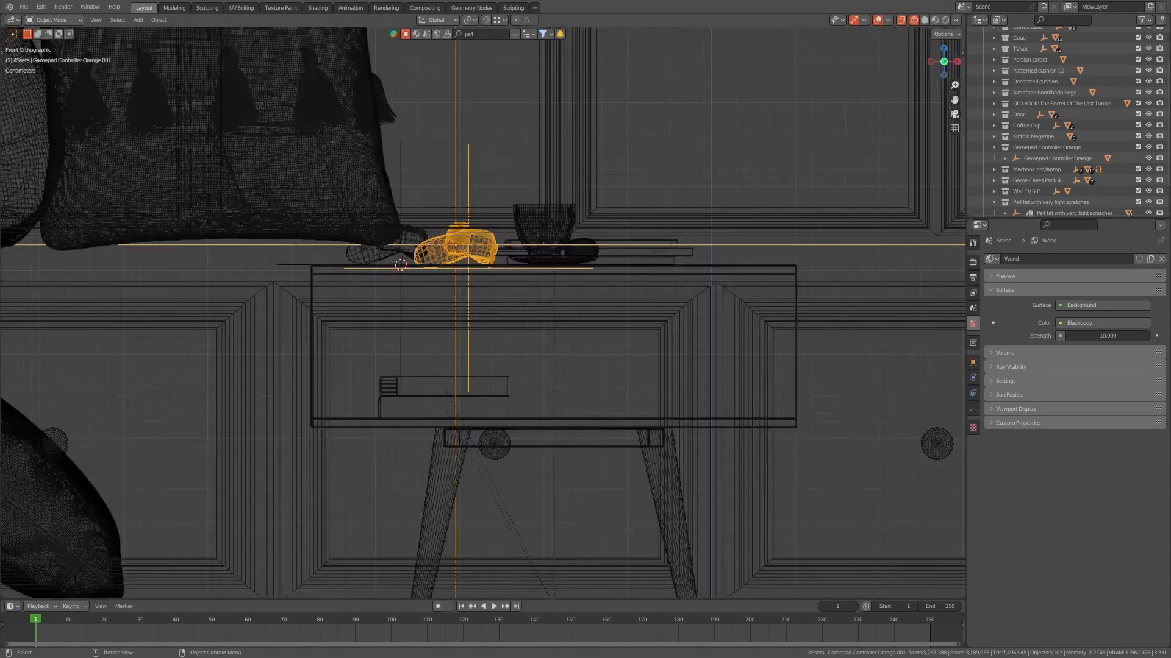
pyautogui.scroll(7, 482, 312)
pyautogui.keyDown('shift'); pyautogui.moveTo(483, 313); pyautogui.dragTo(534, 375, button='middle'); pyautogui.keyUp('shift')
pyautogui.press('g')
pyautogui.press('z')
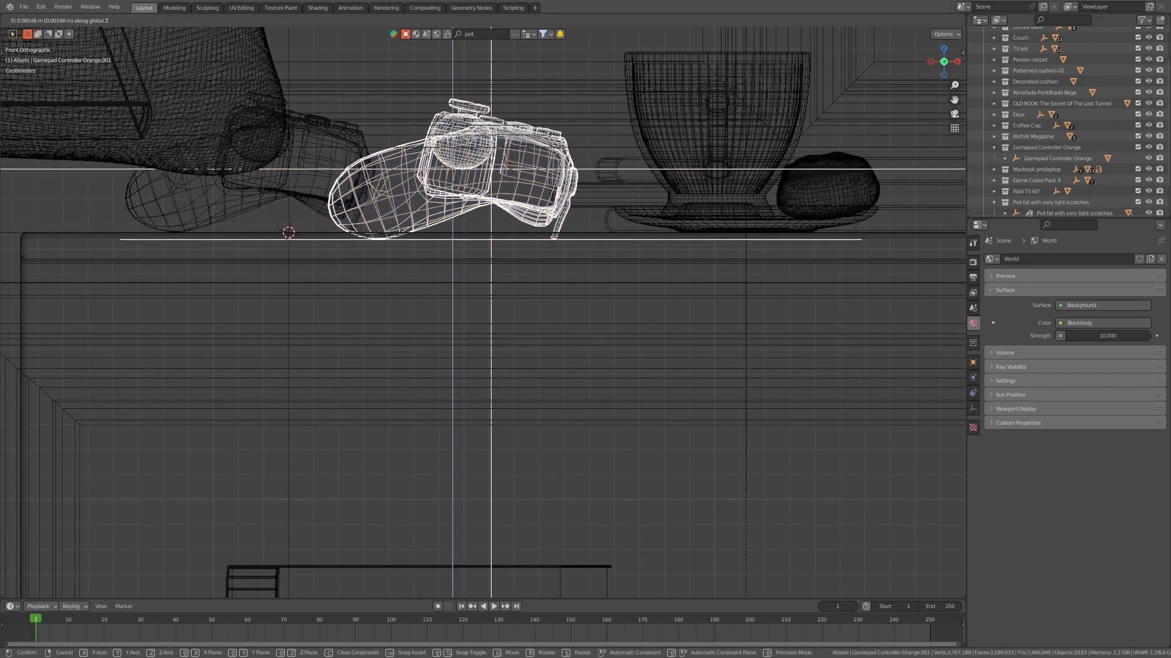
pyautogui.press('Return')
# - Restore solid shading with the instanced controller selected and try rotating it about the global Z axis
pyautogui.moveTo(483, 313); pyautogui.dragTo(677, 402, button='middle')
pyautogui.scroll(-4, 483, 313)
pyautogui.click(434, 279)
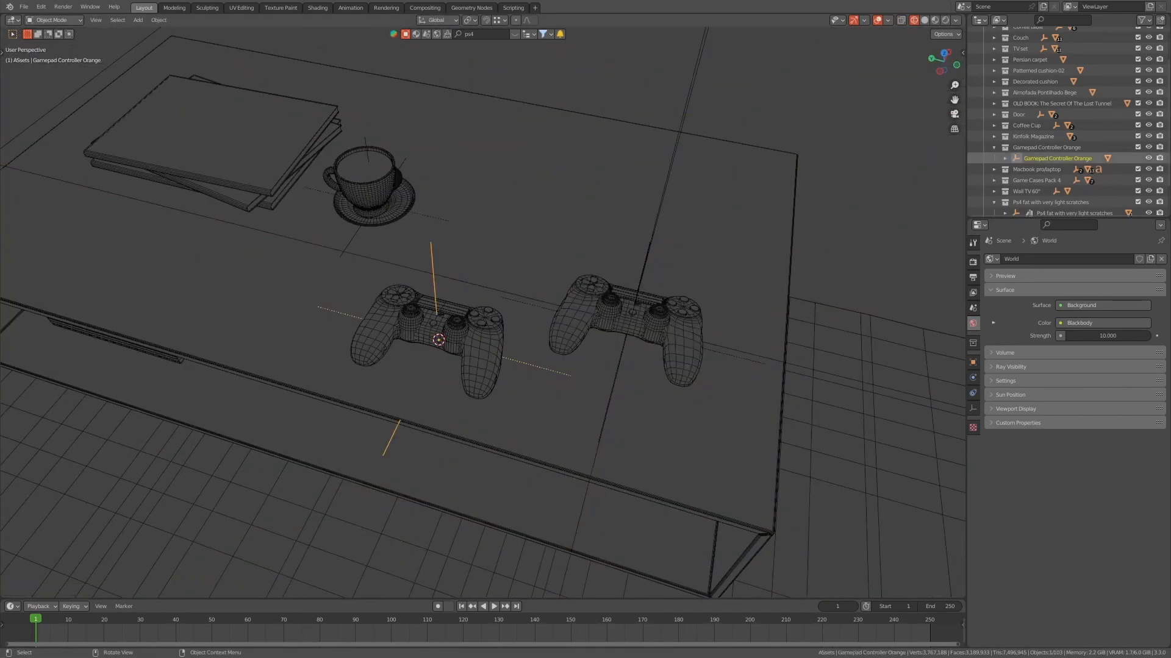
pyautogui.hotkey('ctrl', 'z')
pyautogui.hotkey('alt', 'z')
pyautogui.press('z')
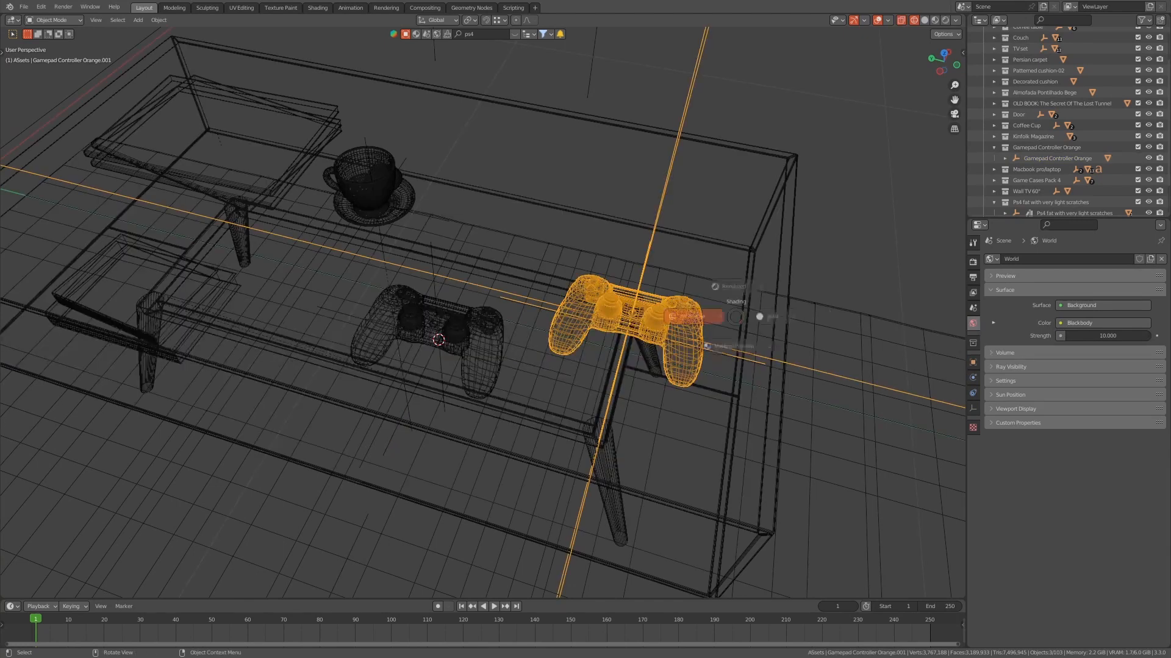
pyautogui.click(769, 317)
pyautogui.hotkey('alt', 'z')
pyautogui.hotkey('alt', 'z')
pyautogui.press('r')
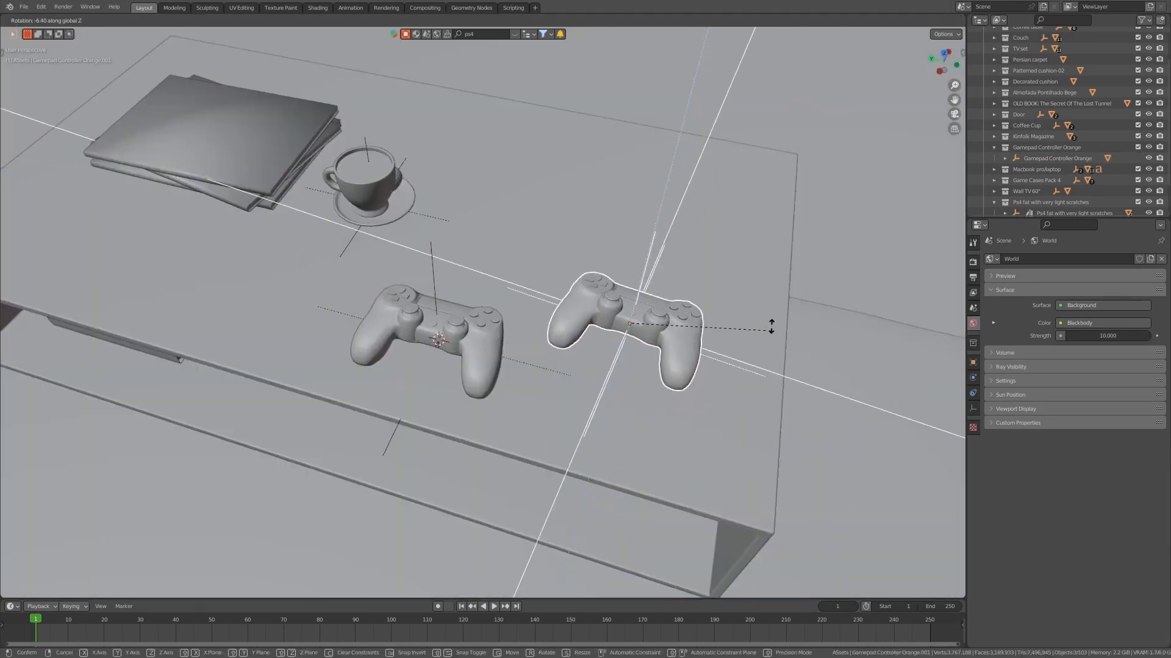
pyautogui.press('Escape')
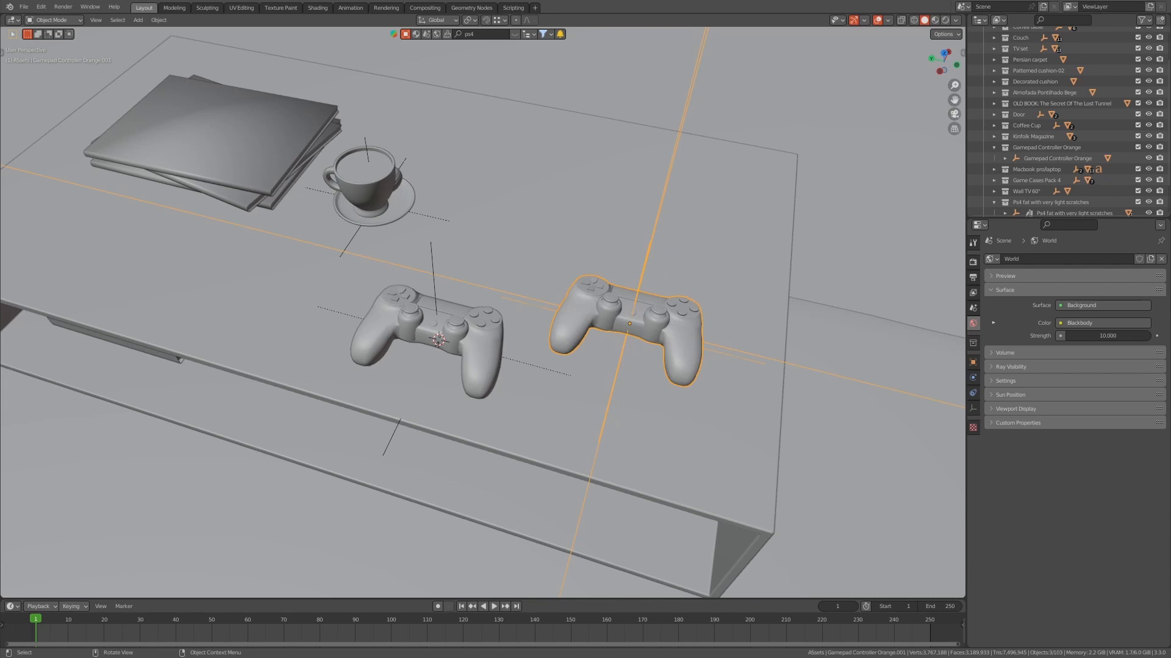
# - Undo the last rotation and try rotating the controllers' parent empty about the global Z axis
pyautogui.hotkey('ctrl', 'z')
pyautogui.press('r')
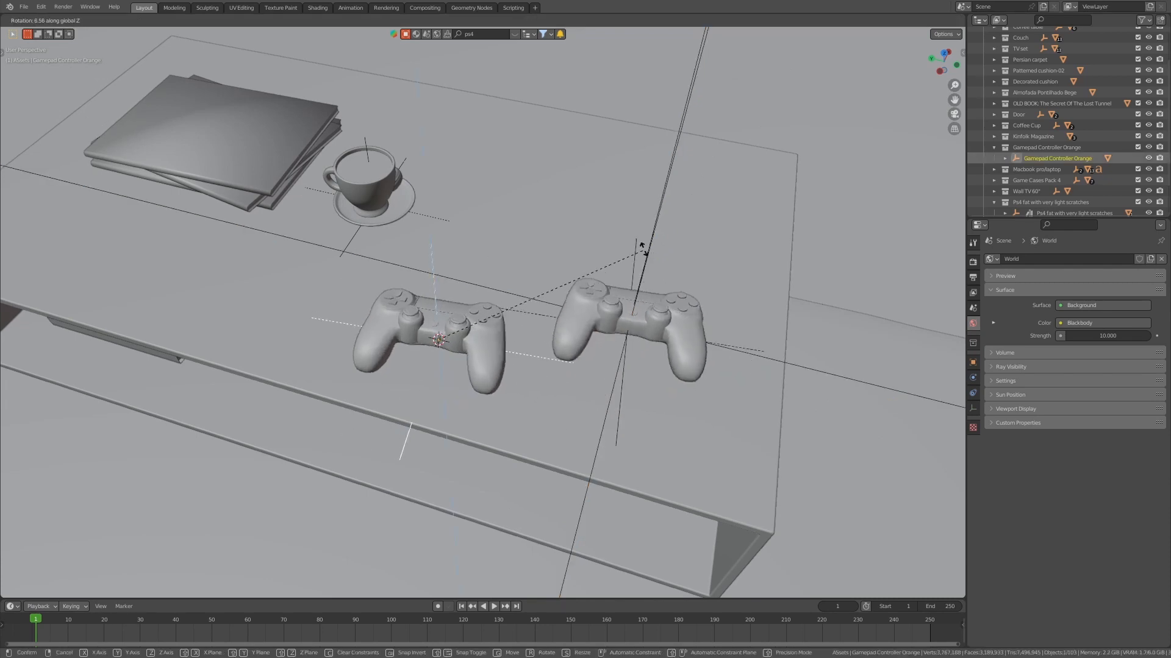
pyautogui.rightClick(652, 311)
pyautogui.scroll(3, 651, 311)
pyautogui.scroll(-3, 652, 311)
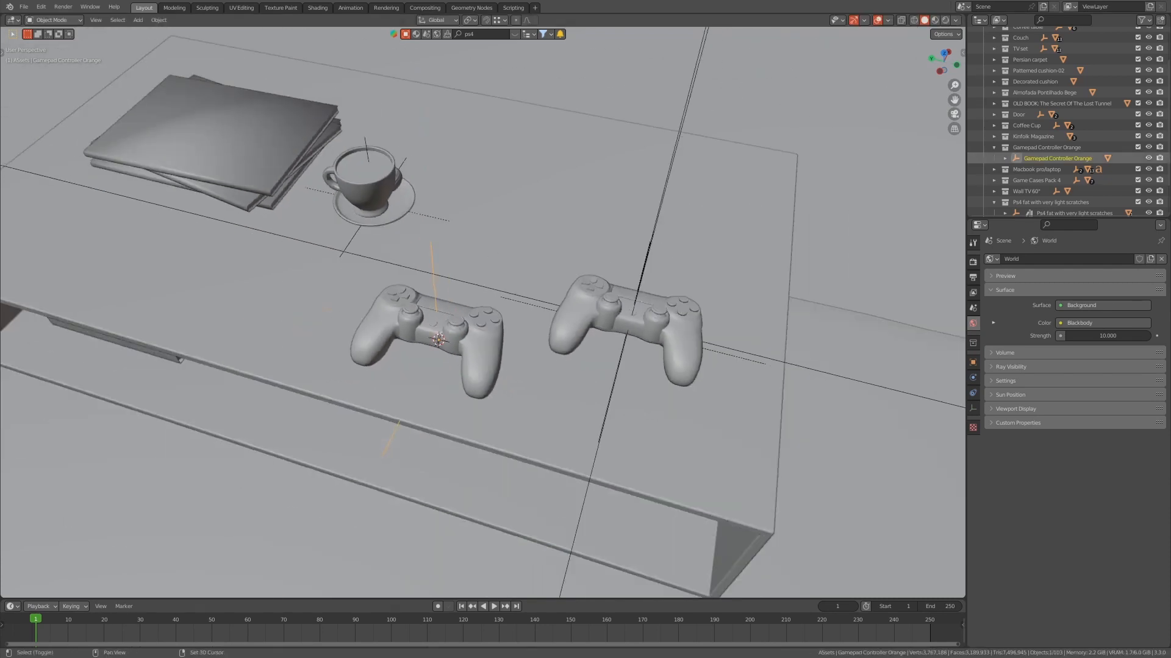
# - Move both controllers across the coffee table with the global Z axis locked, and rotate them to a new angle
pyautogui.keyDown('shift'); pyautogui.moveTo(652, 311); pyautogui.dragTo(737, 355, button='middle'); pyautogui.keyUp('shift')
pyautogui.press('g')
pyautogui.hotkey('shift', 'z')
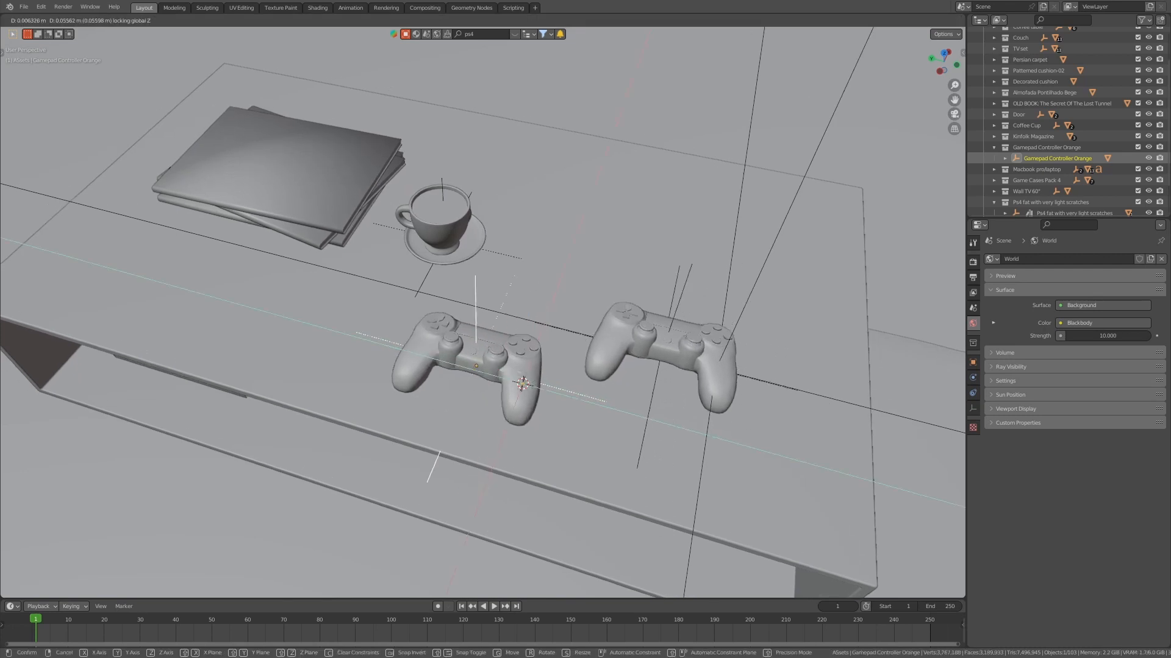
pyautogui.click(515, 275)
pyautogui.scroll(1, 515, 275)
pyautogui.press('r')
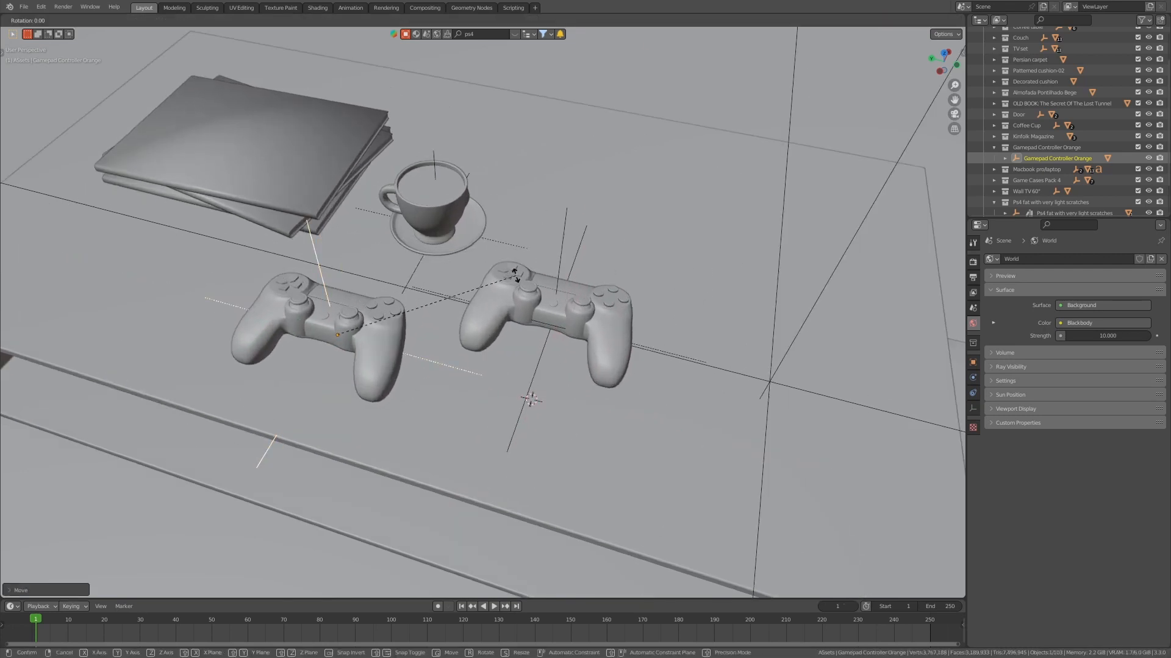
pyautogui.click(551, 144)
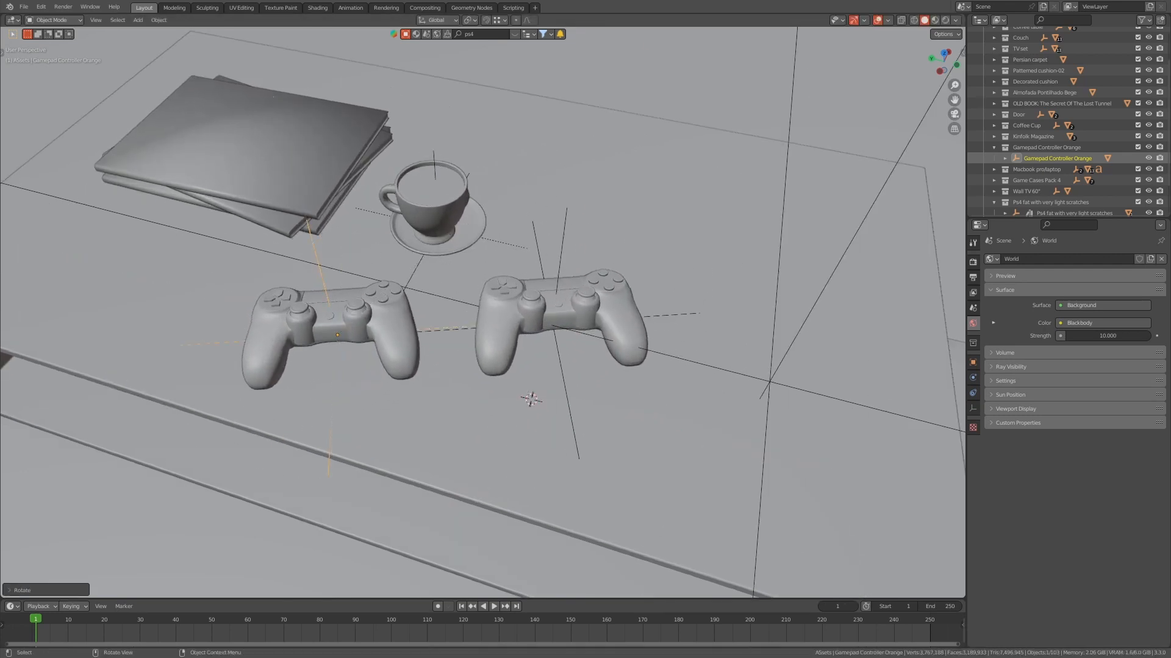
# - Rotate the controller pair further about the global Z axis using the parent empty
pyautogui.scroll(-3, 515, 366)
pyautogui.moveTo(515, 365); pyautogui.dragTo(549, 341, button='middle')
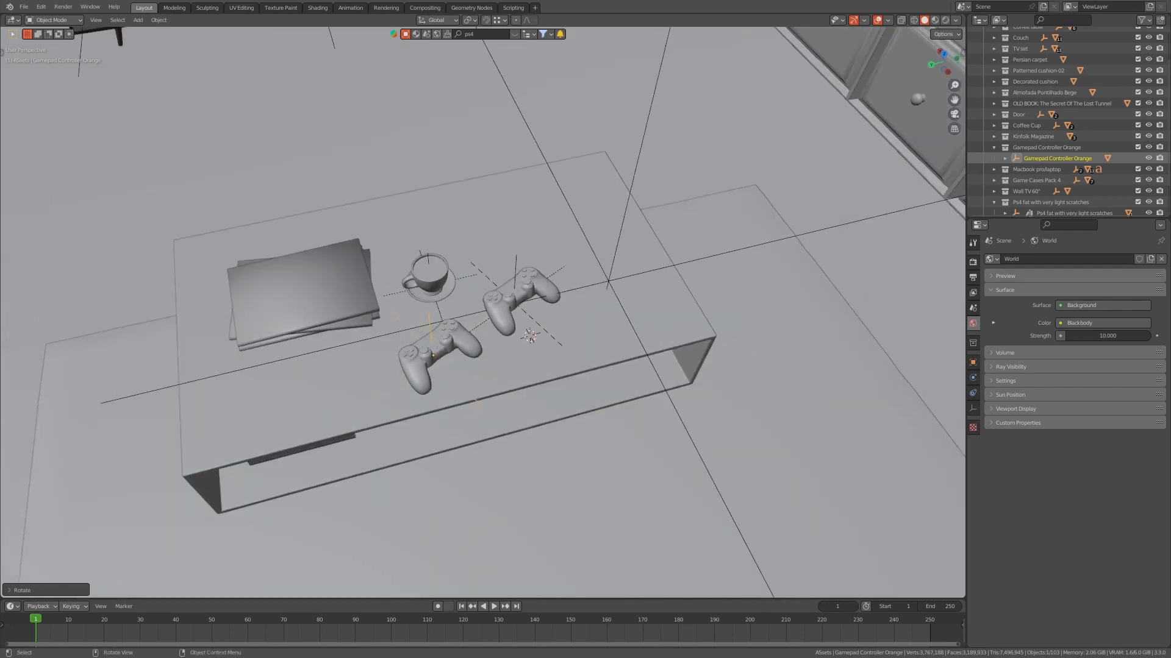
pyautogui.press('r')
pyautogui.press('z')
pyautogui.click(491, 376)
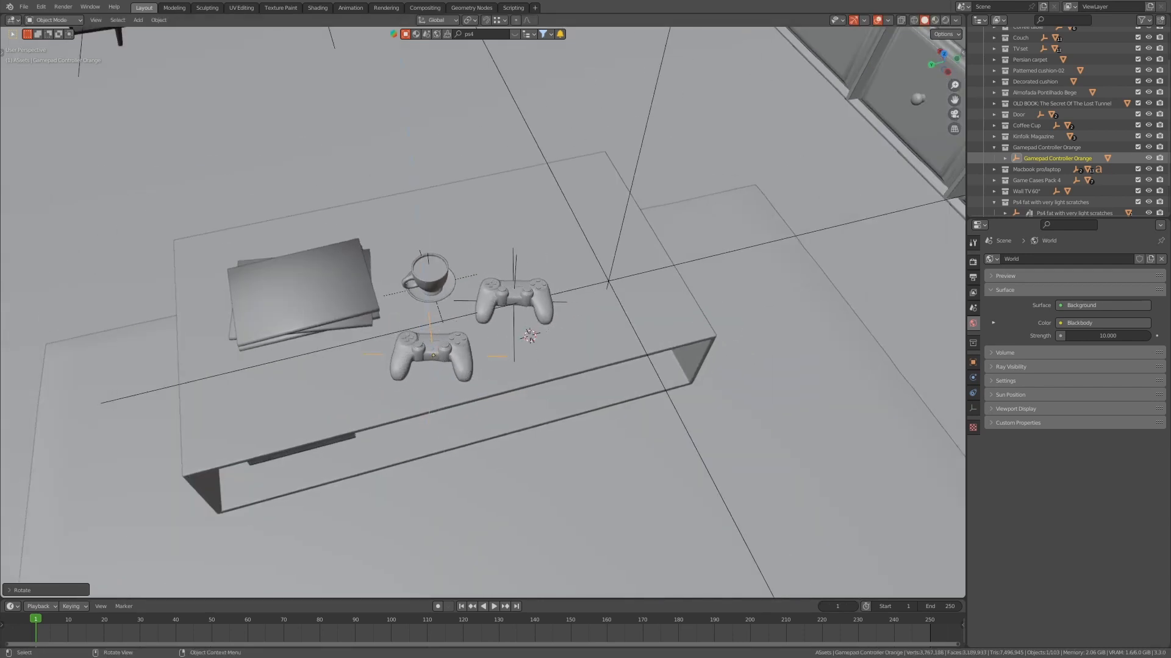
# - Select the instanced controller and set its origin to its geometry
pyautogui.moveTo(543, 287); pyautogui.dragTo(500, 320)
pyautogui.scroll(4, 514, 301)
pyautogui.keyDown('shift'); pyautogui.moveTo(549, 287); pyautogui.dragTo(419, 315, button='middle'); pyautogui.keyUp('shift')
pyautogui.press('g')
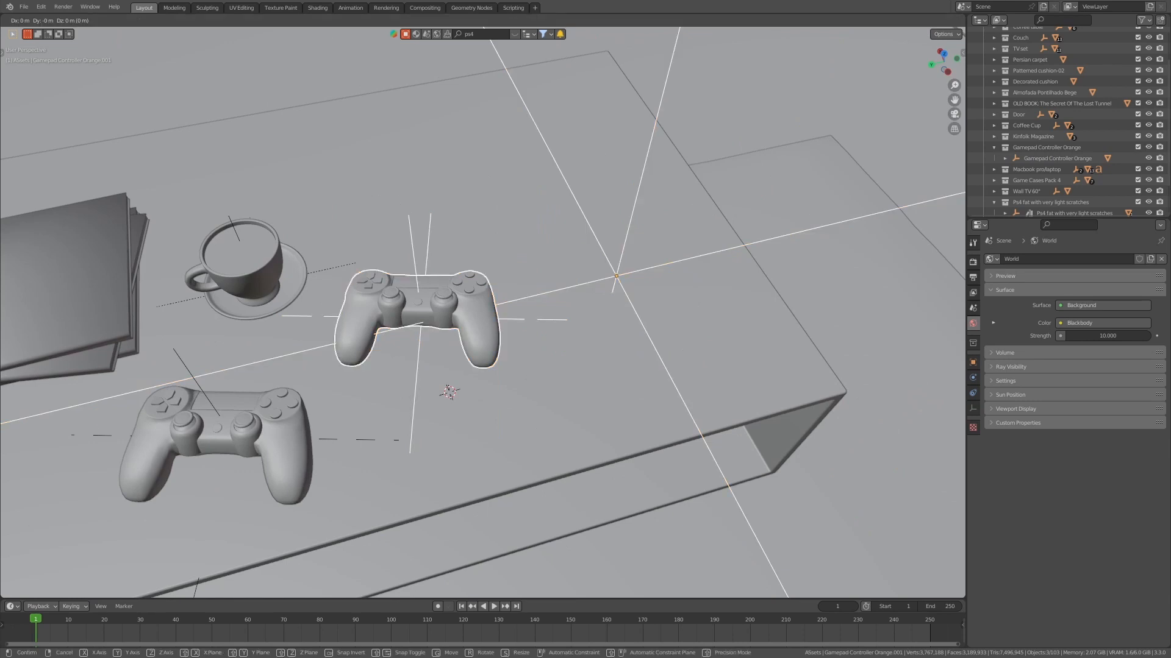
pyautogui.press('Escape')
pyautogui.press('q')
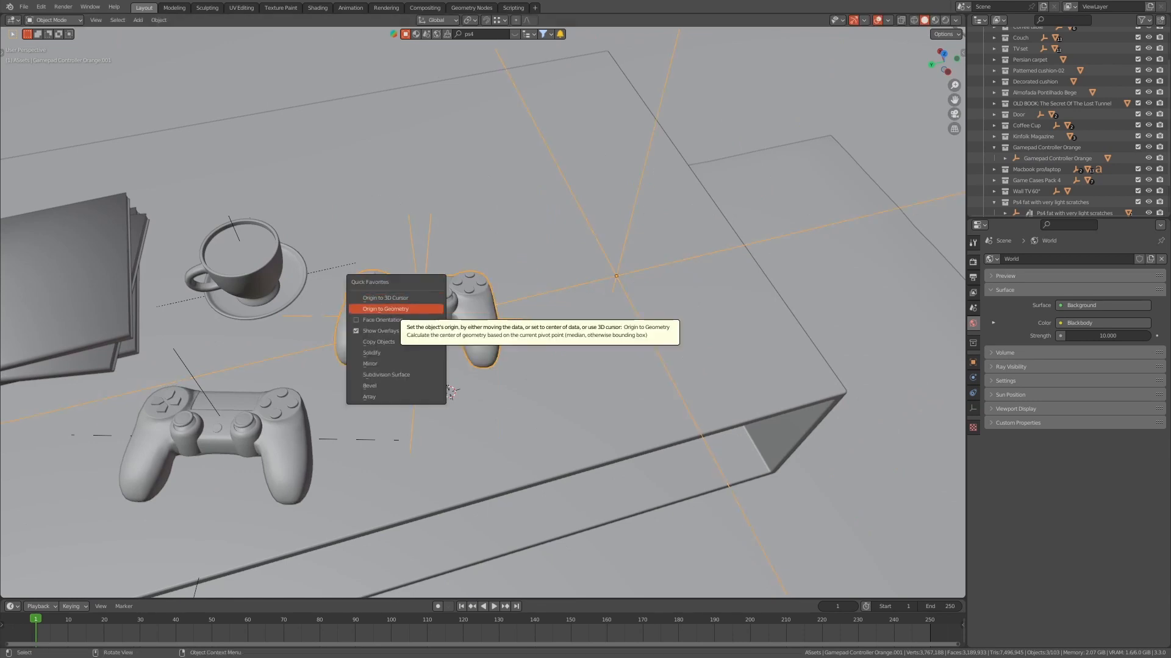
pyautogui.press('Up')
pyautogui.press('Down')
pyautogui.press('Down')
pyautogui.press('Up')
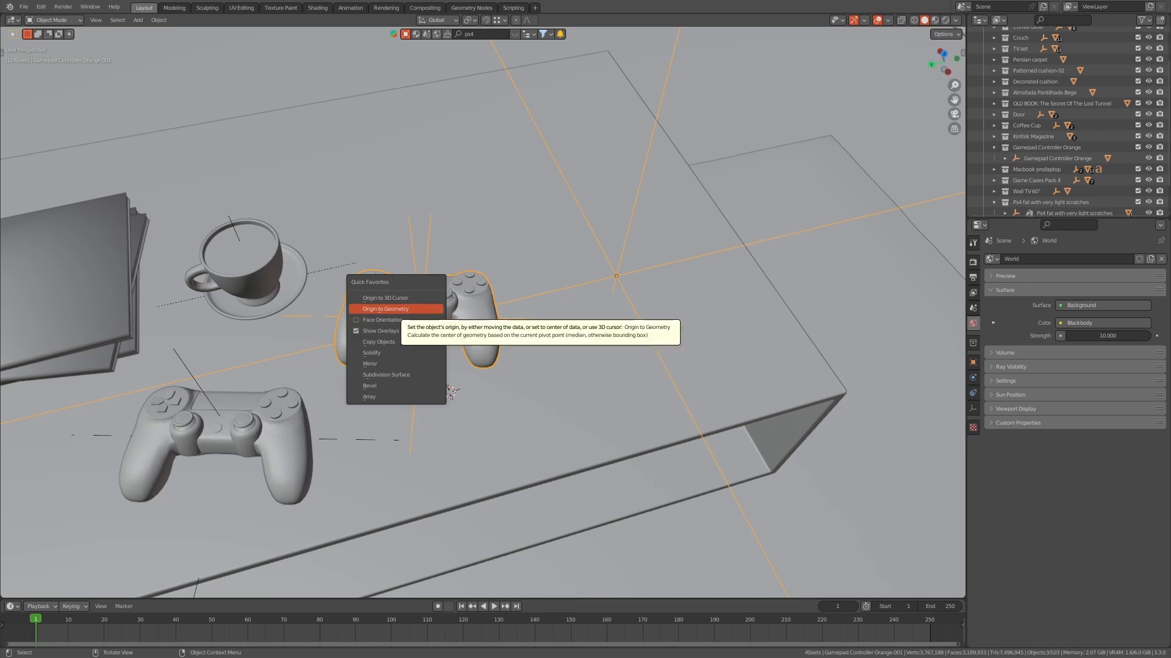
pyautogui.press('Up')
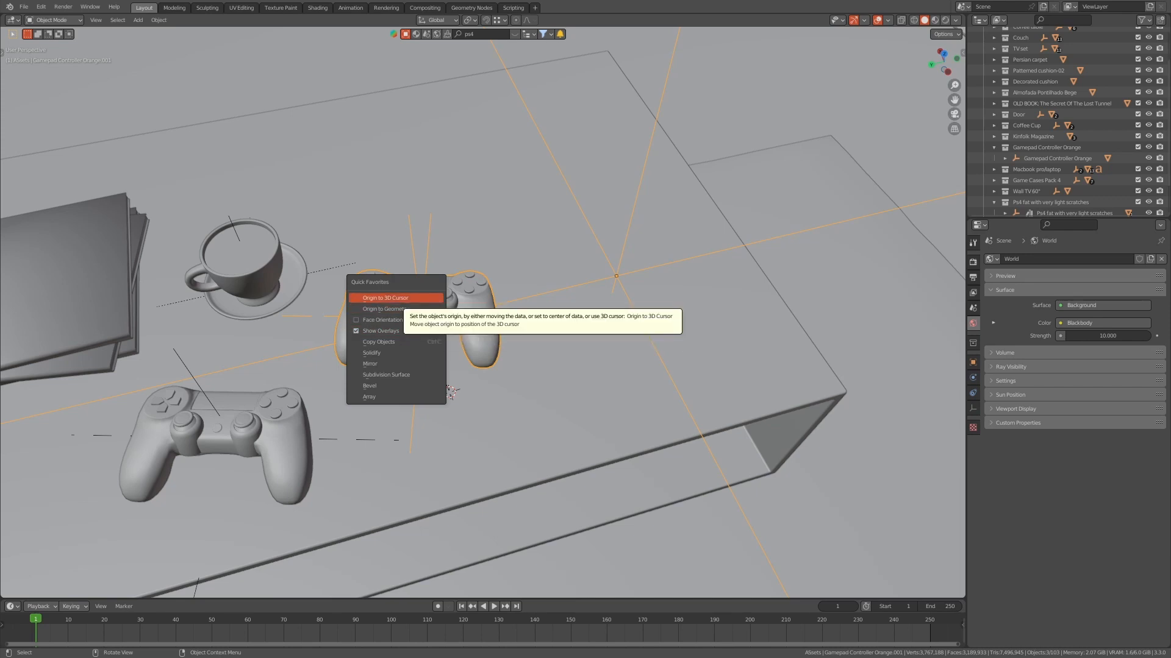
pyautogui.press('Return')
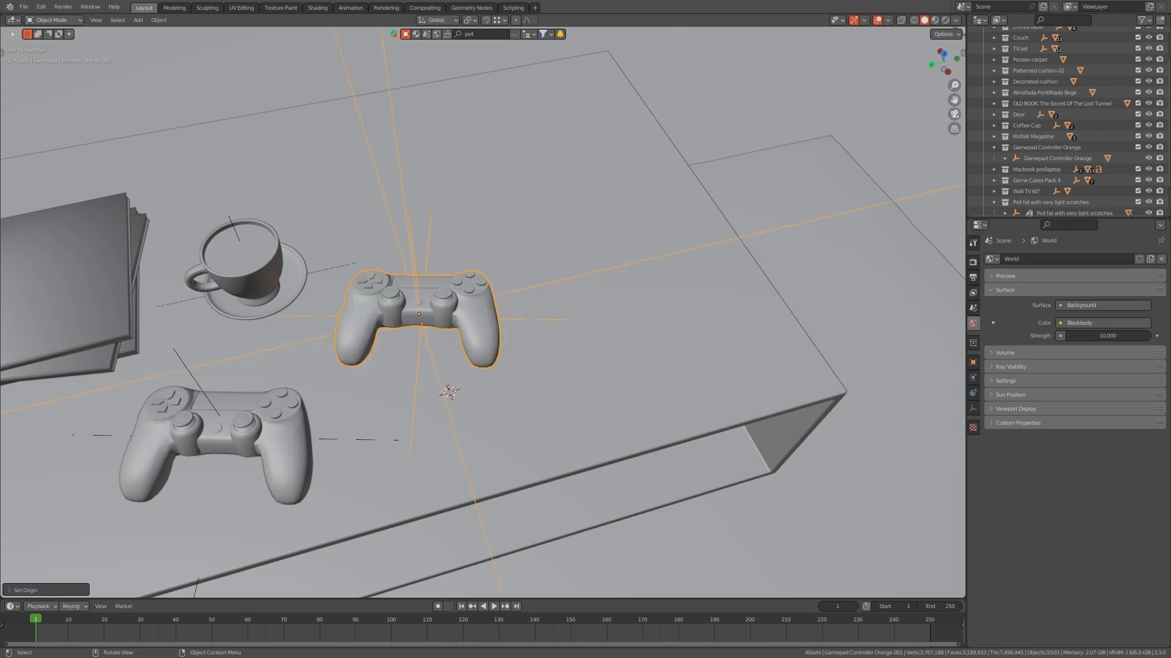
# - Move the instanced controller farther from the original toward the table's end and rotate it about the global Z axis
pyautogui.press('g')
pyautogui.click(724, 386)
pyautogui.press('r')
pyautogui.press('z')
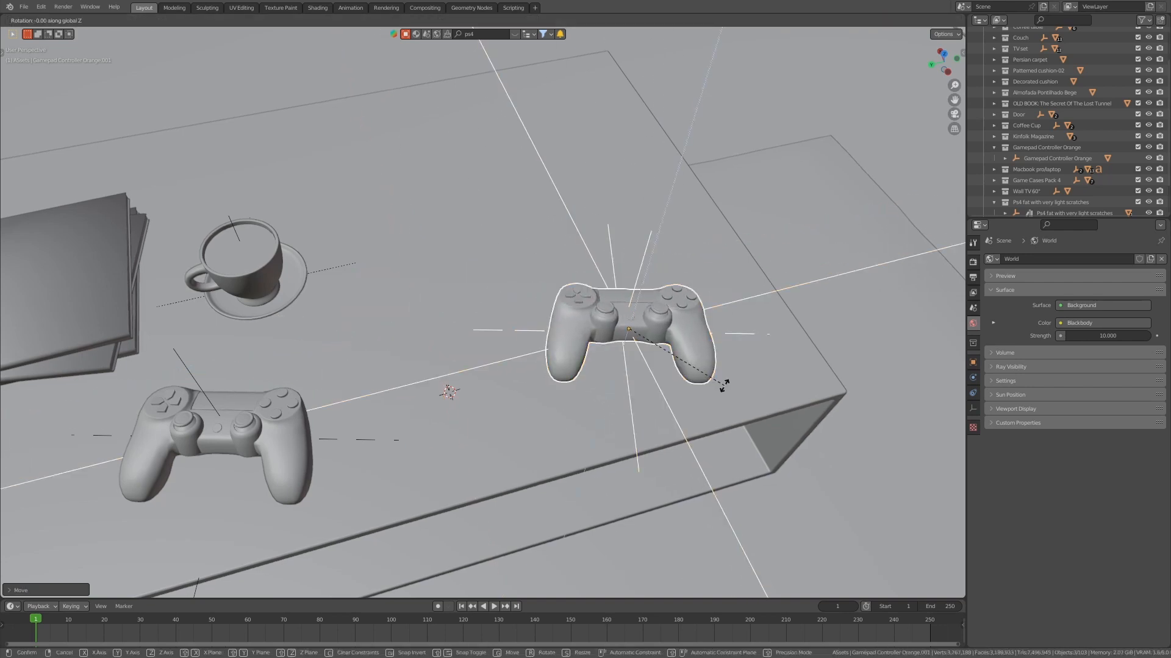
pyautogui.click(745, 269)
# - Preview the room through the camera in rendered shading and unhide all hidden objects
pyautogui.scroll(-5, 745, 268)
pyautogui.press('KP_0')
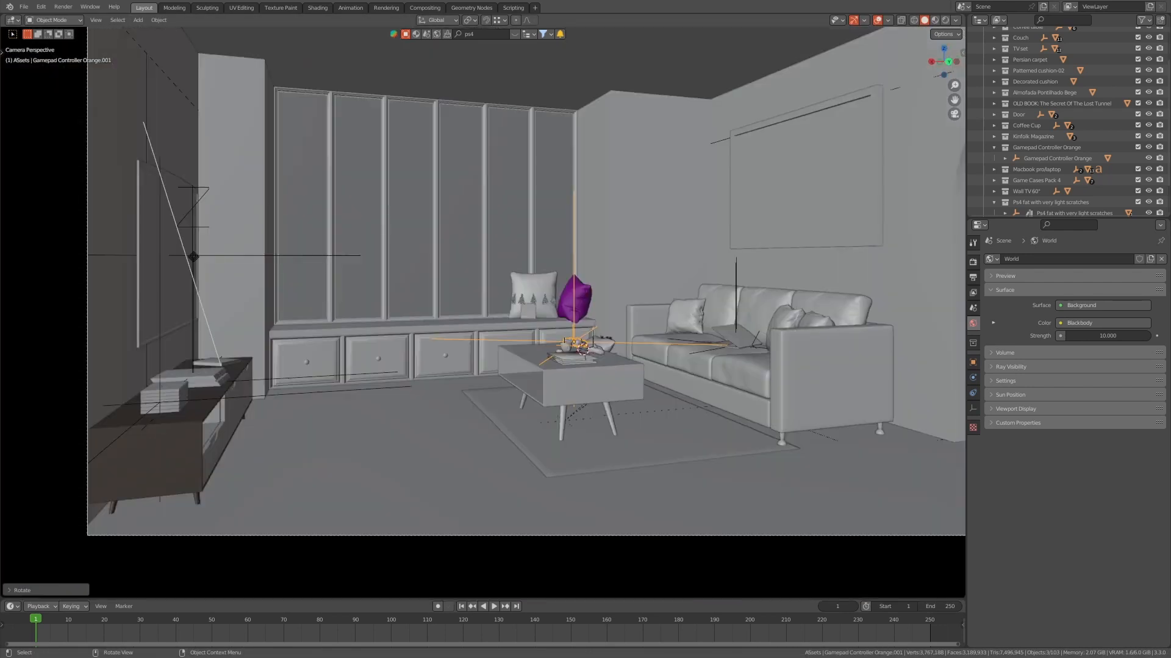
pyautogui.scroll(-6, 544, 290)
pyautogui.press('z')
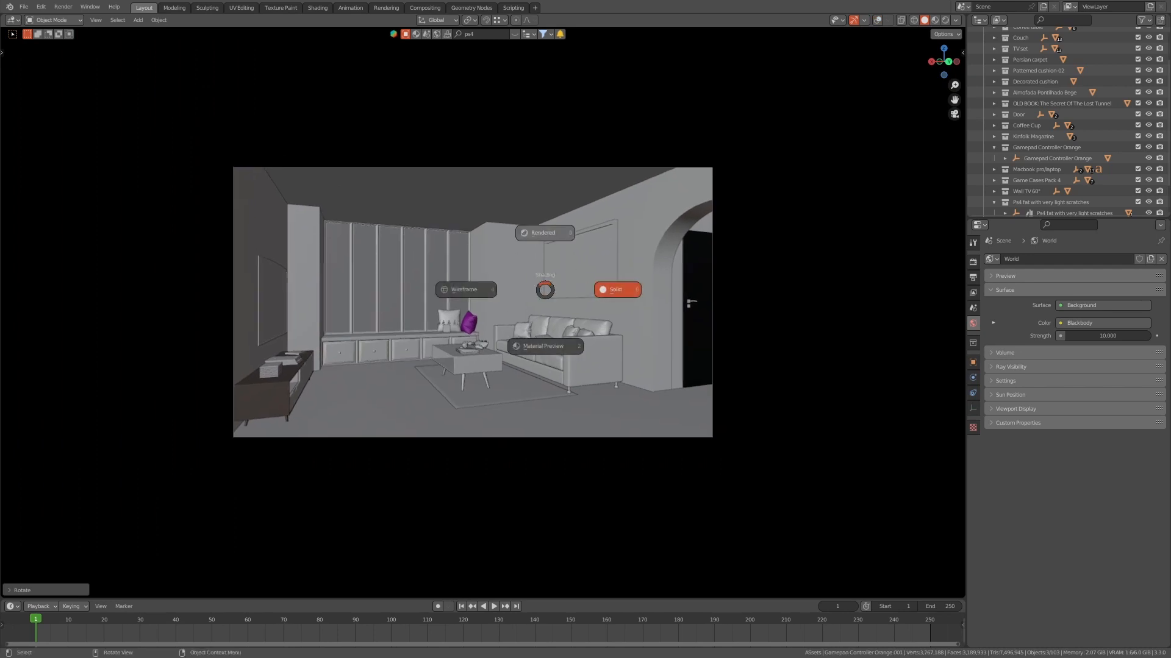
pyautogui.press('8')
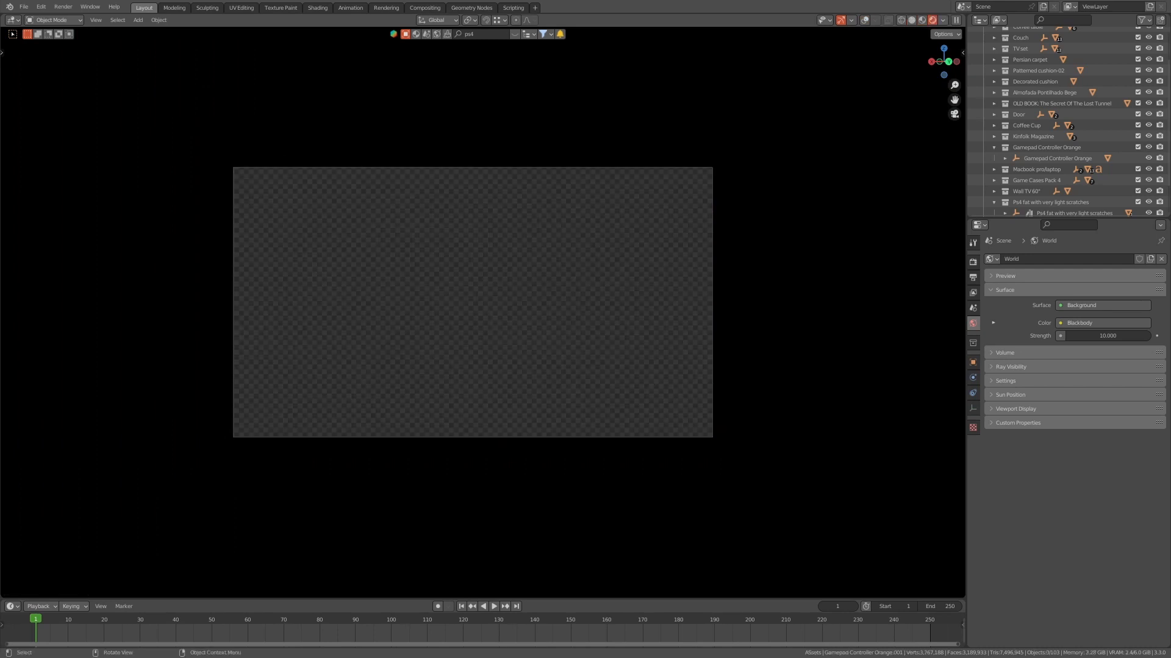
pyautogui.scroll(3, 473, 301)
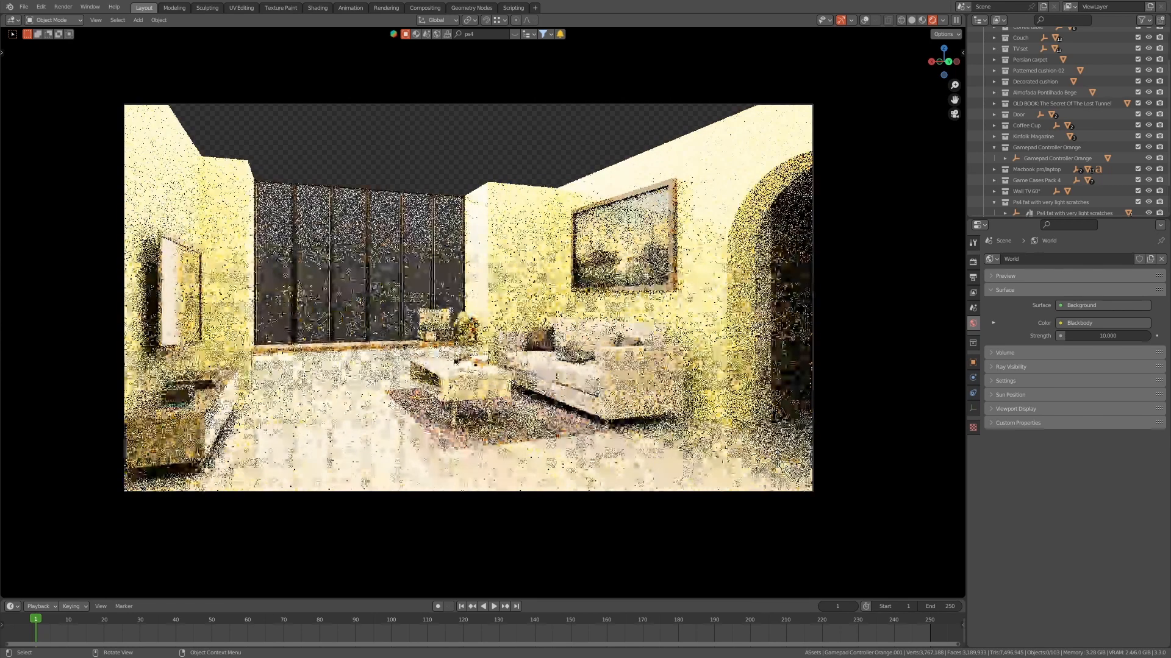
pyautogui.hotkey('alt', 'h')
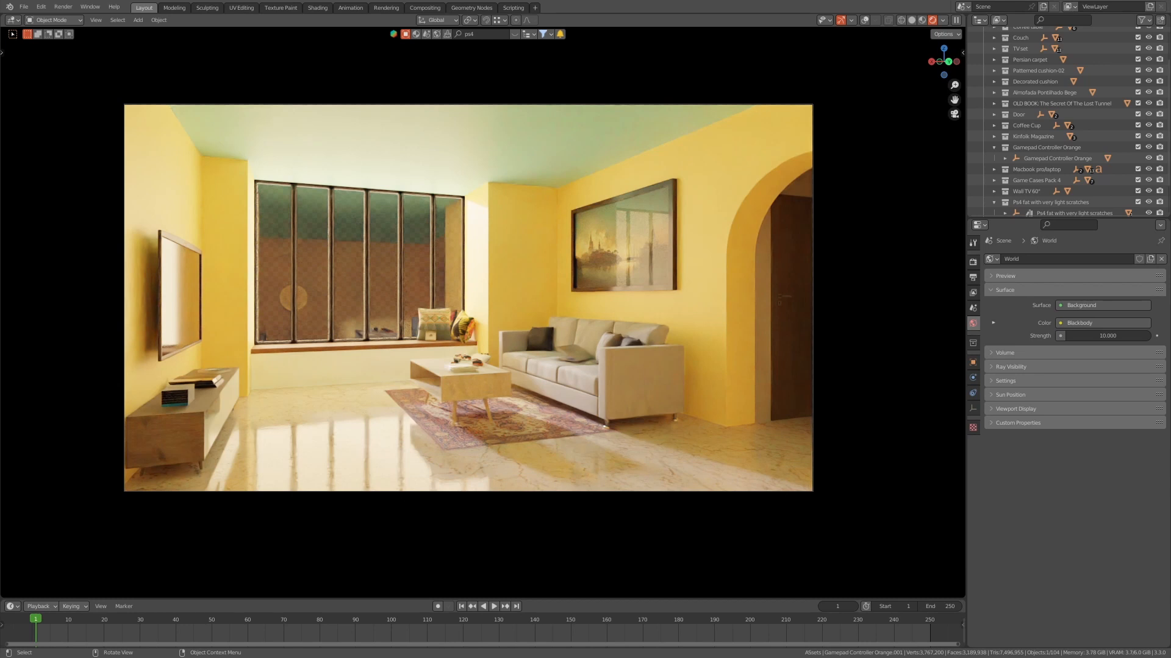
# - Return to solid shading with overlays shown, turn off X-ray, and select the TV cabinet's cover for a closer view
pyautogui.press('z')
pyautogui.click(335, 405)
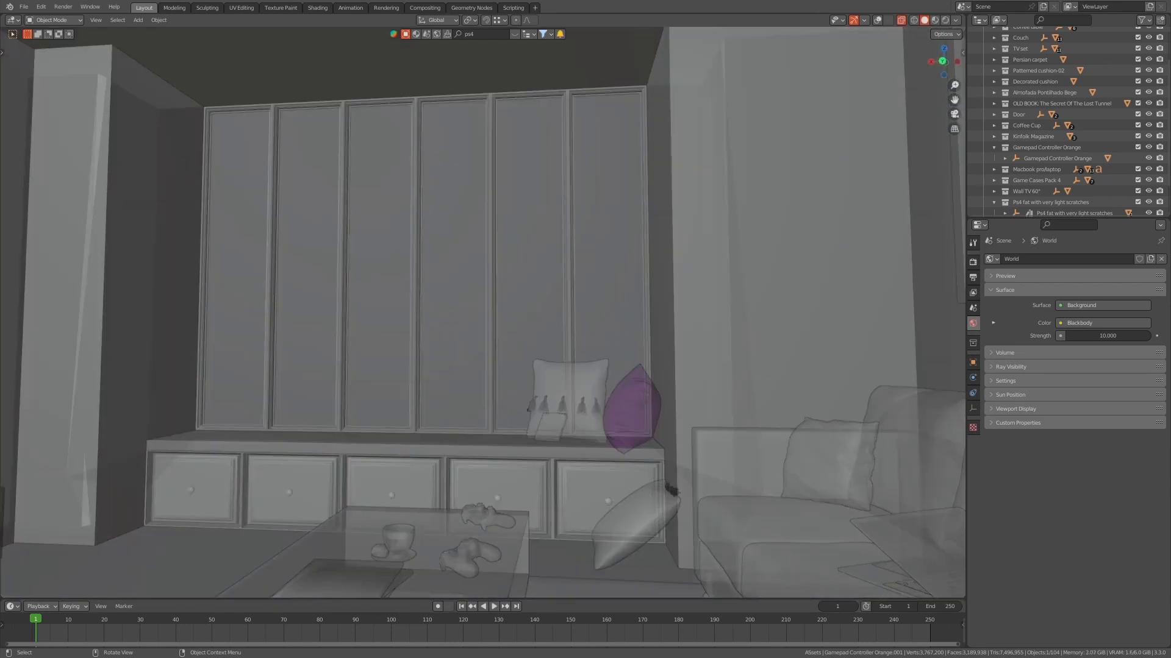
pyautogui.scroll(3, 483, 305)
pyautogui.scroll(-3, 483, 312)
pyautogui.keyDown('shift'); pyautogui.moveTo(256, 427); pyautogui.dragTo(390, 385, button='middle'); pyautogui.keyUp('shift')
pyautogui.click(390, 384)
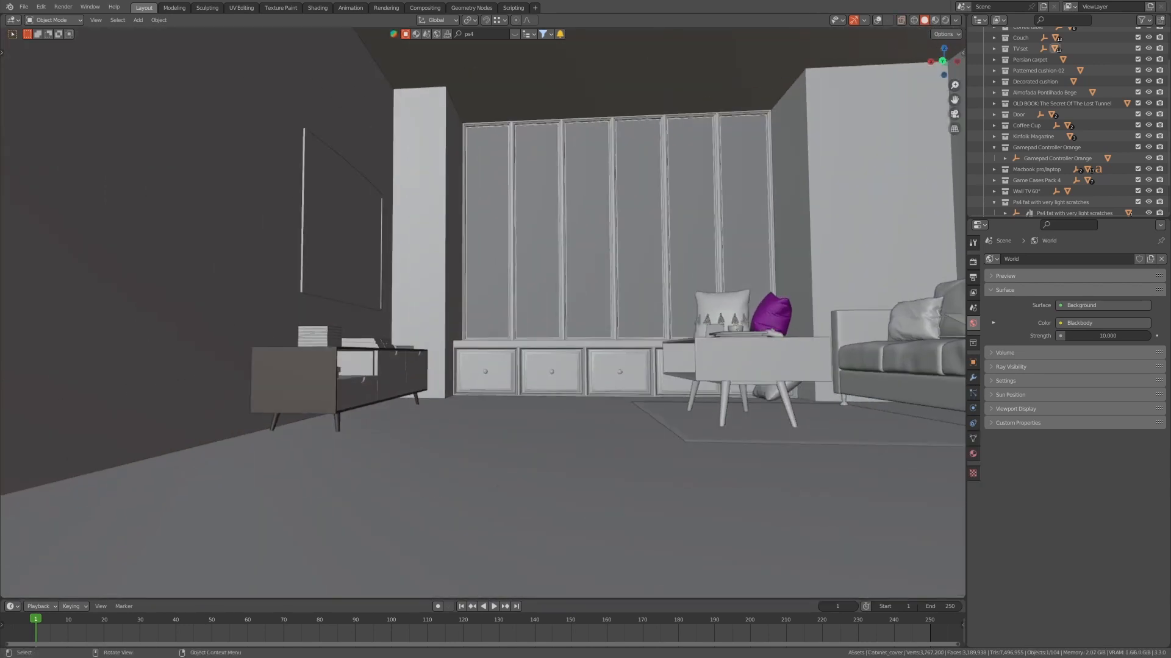
pyautogui.hotkey('alt', 'shift', 'z')
pyautogui.scroll(5, 350, 429)
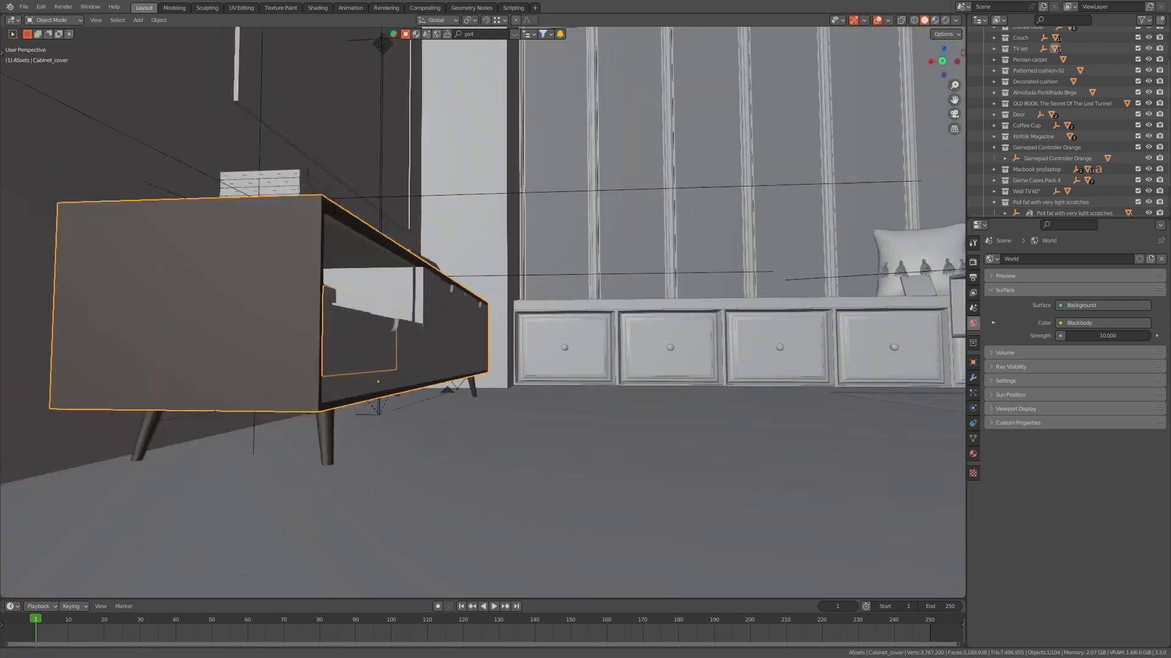
pyautogui.keyDown('shift'); pyautogui.moveTo(350, 428); pyautogui.dragTo(470, 339, button='middle'); pyautogui.keyUp('shift')
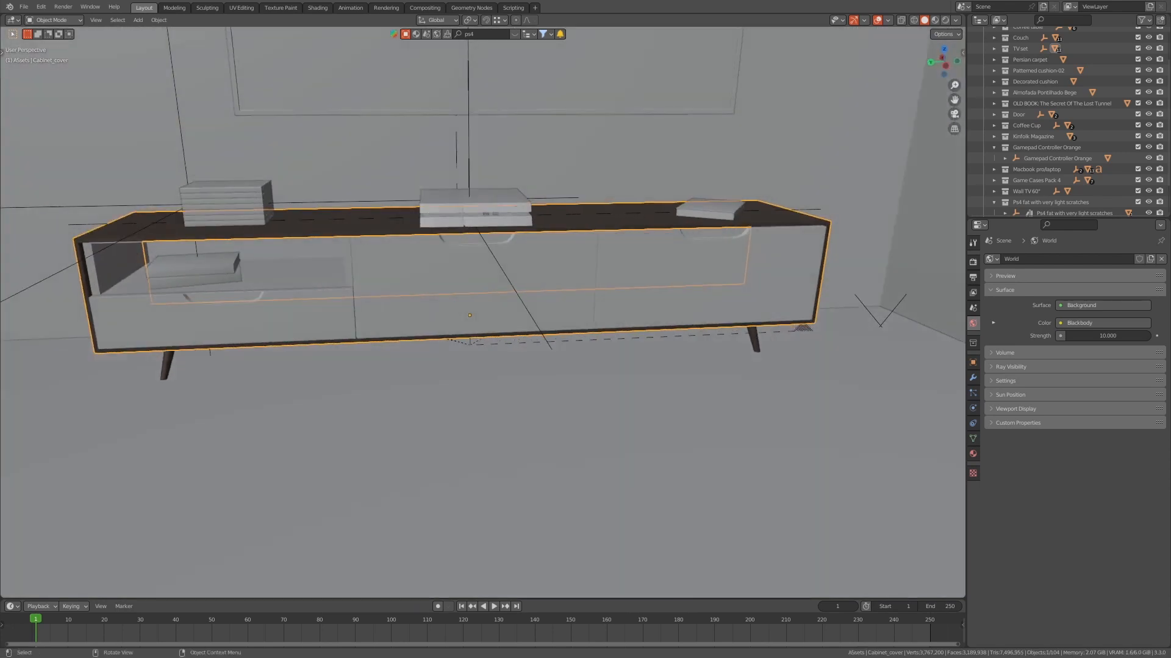
# - Select the TV set parent empty in the cabinet's hierarchy and frame it in the viewport
pyautogui.click(194, 273)
pyautogui.click(403, 280)
pyautogui.press('KP_Decimal')
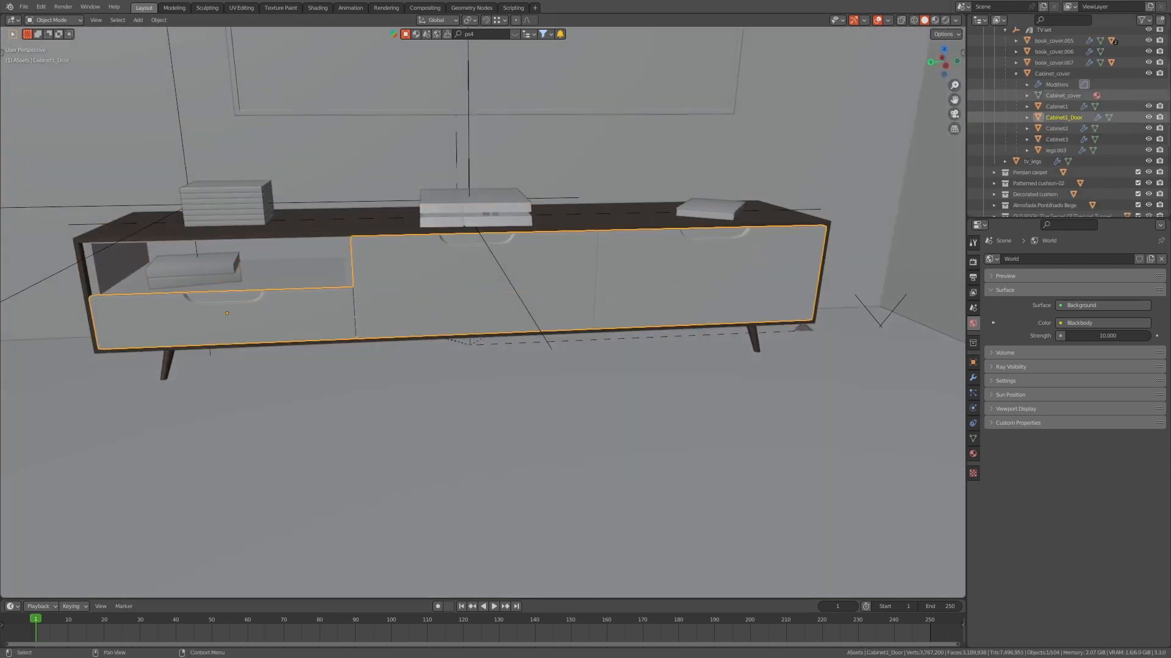
pyautogui.click(1044, 30)
pyautogui.press('KP_Decimal')
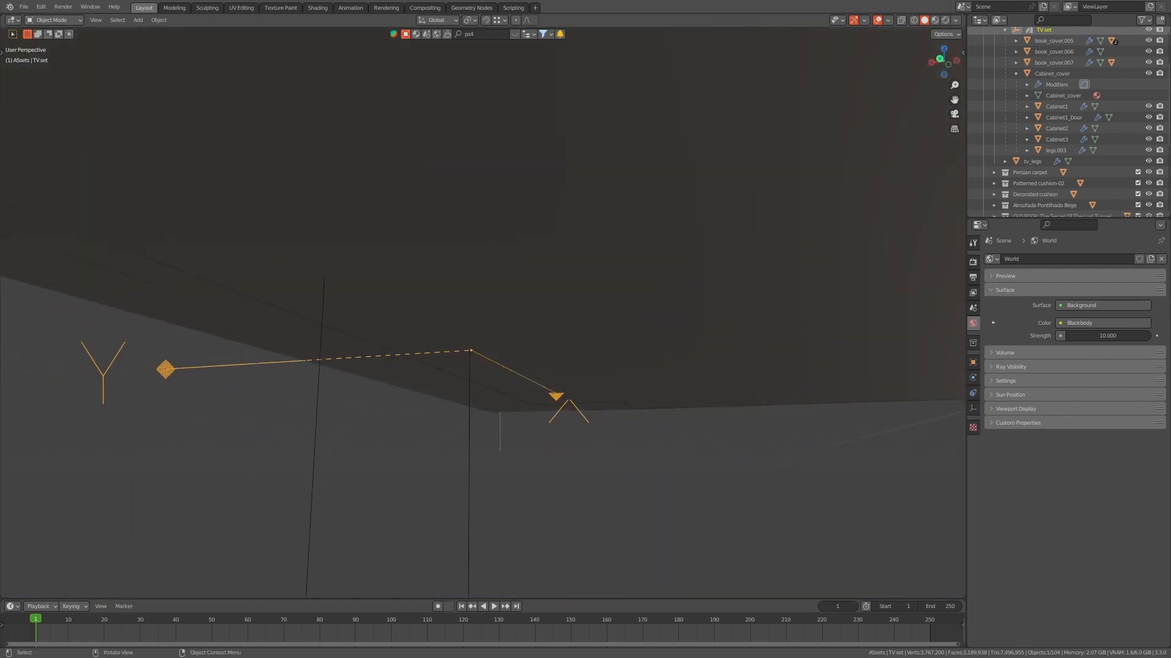
pyautogui.press('g')
pyautogui.press('z')
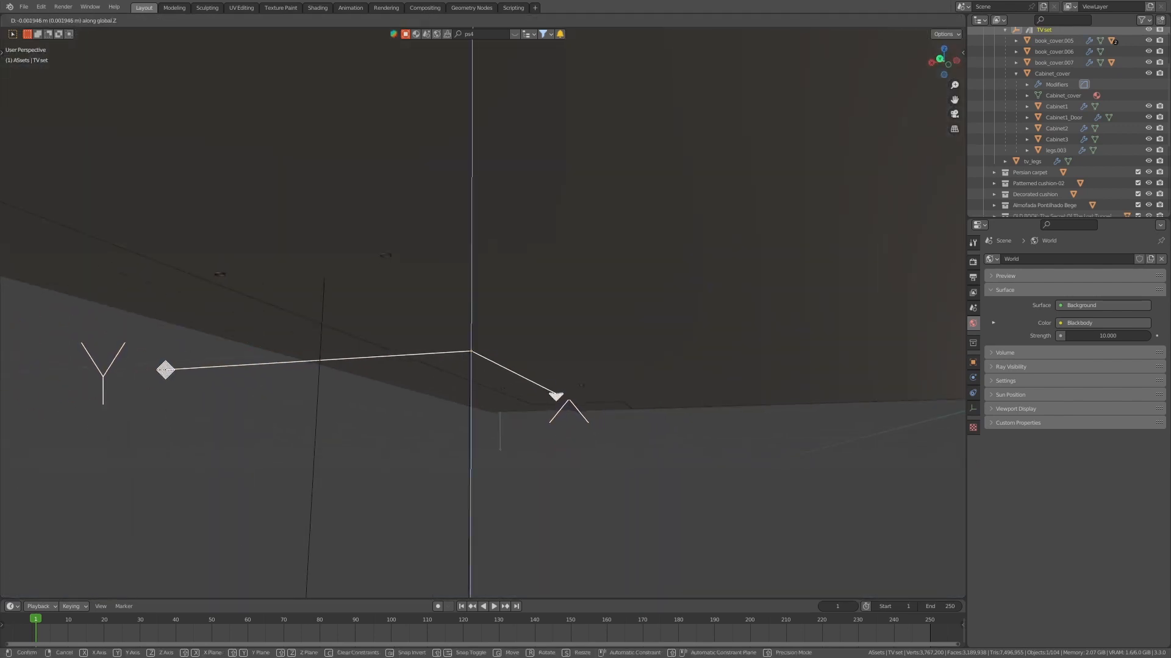
pyautogui.press('Escape')
pyautogui.scroll(3, 483, 312)
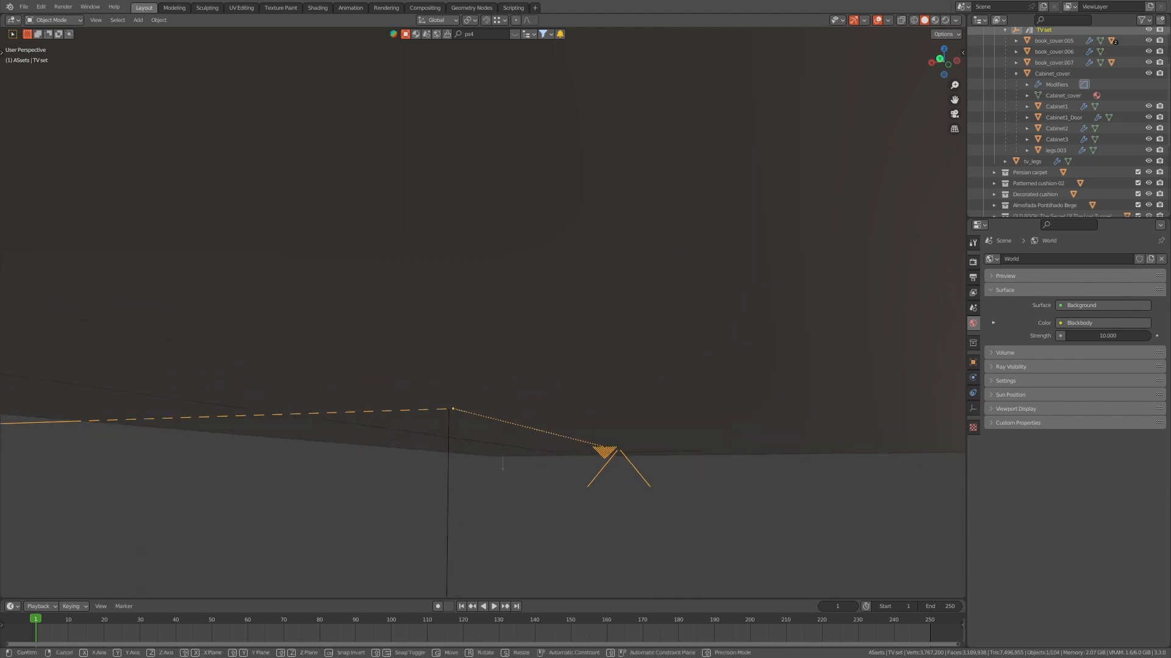
pyautogui.press('g')
pyautogui.press('z')
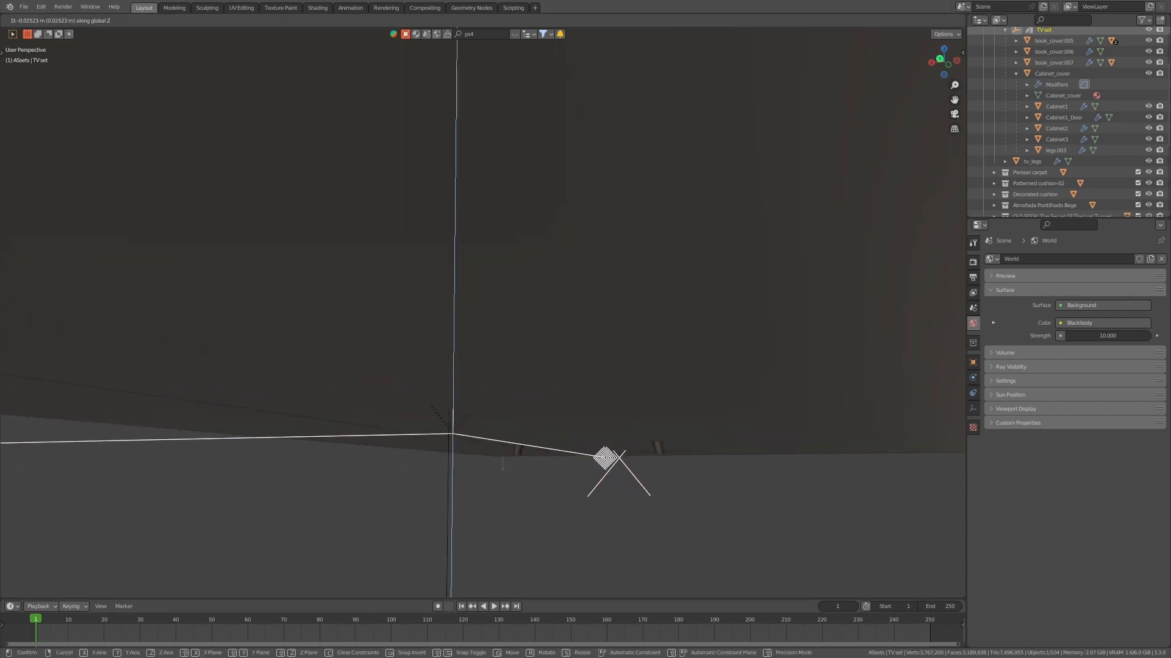
pyautogui.press('Escape')
pyautogui.scroll(-3, 483, 312)
# - Move the TV set by a tiny amount along the global Z axis
pyautogui.press('g')
pyautogui.press('z')
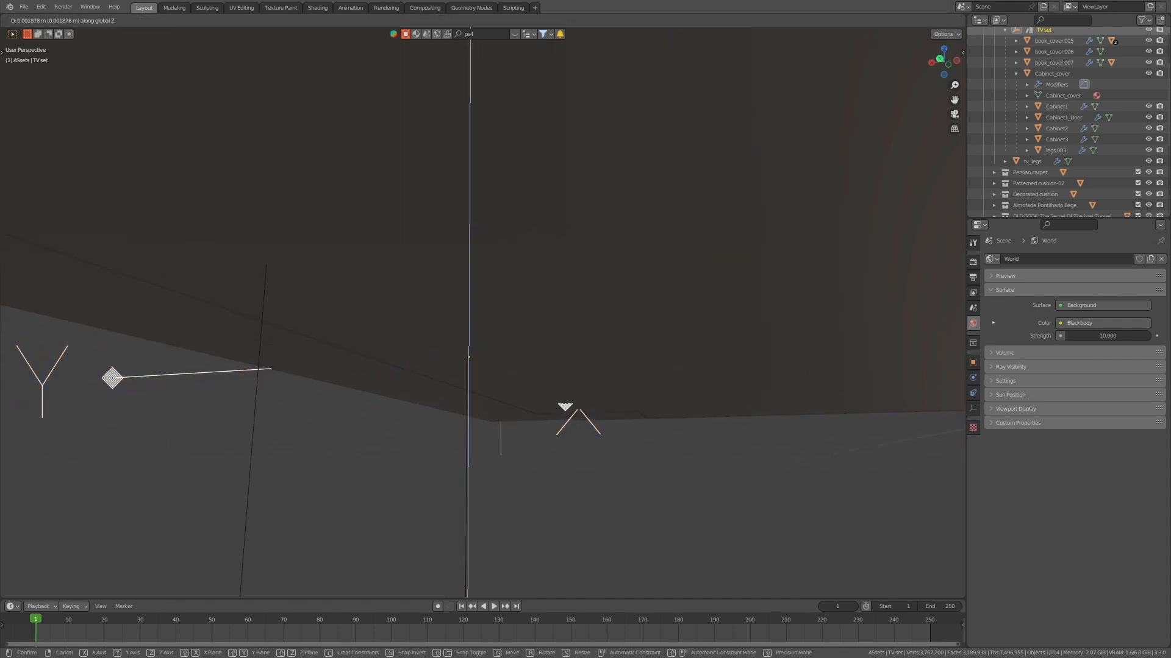
pyautogui.press('Return')
pyautogui.scroll(-6, 483, 312)
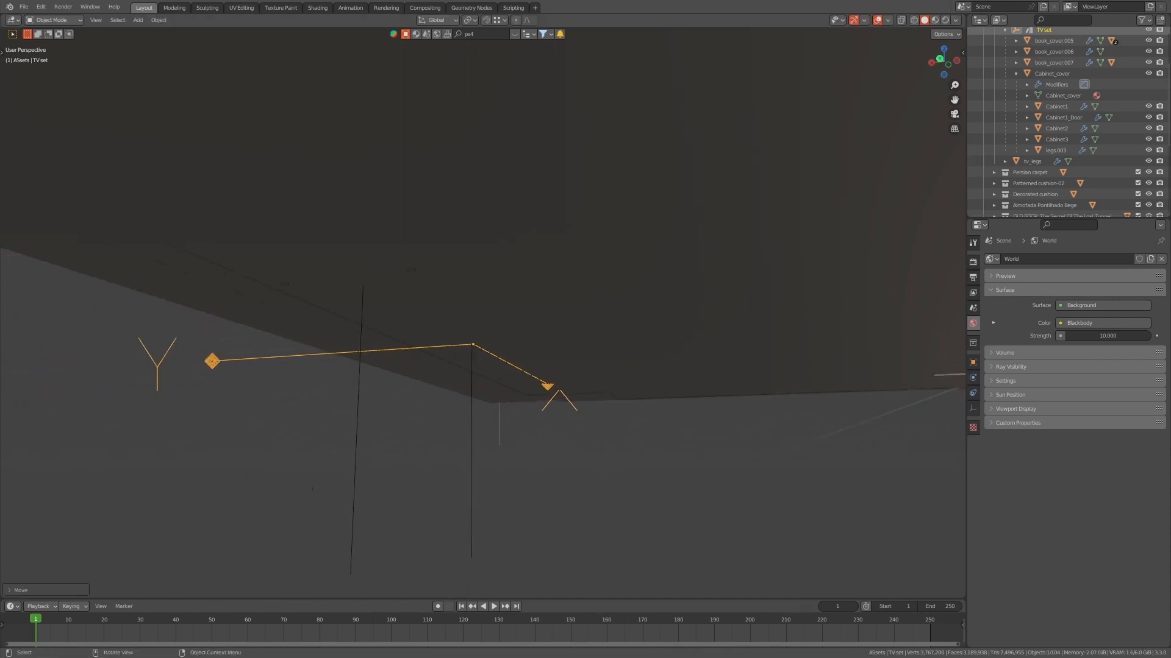
# - Select the PS4 console on the TV cabinet, snap the 3D cursor to it, and select the cabinet cover
pyautogui.moveTo(483, 312); pyautogui.dragTo(348, 344, button='middle')
pyautogui.scroll(6, 482, 312)
pyautogui.keyDown('shift'); pyautogui.moveTo(483, 244); pyautogui.dragTo(415, 420, button='middle'); pyautogui.keyUp('shift')
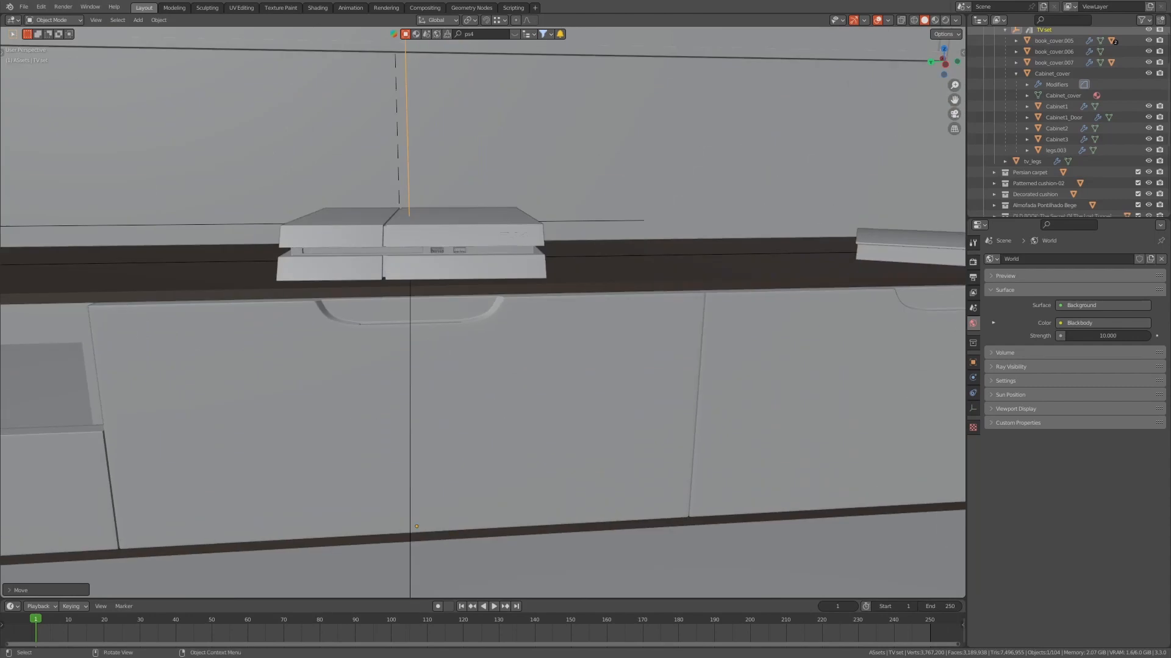
pyautogui.click(410, 262)
pyautogui.scroll(4, 483, 313)
pyautogui.moveTo(483, 312); pyautogui.dragTo(564, 314, button='middle')
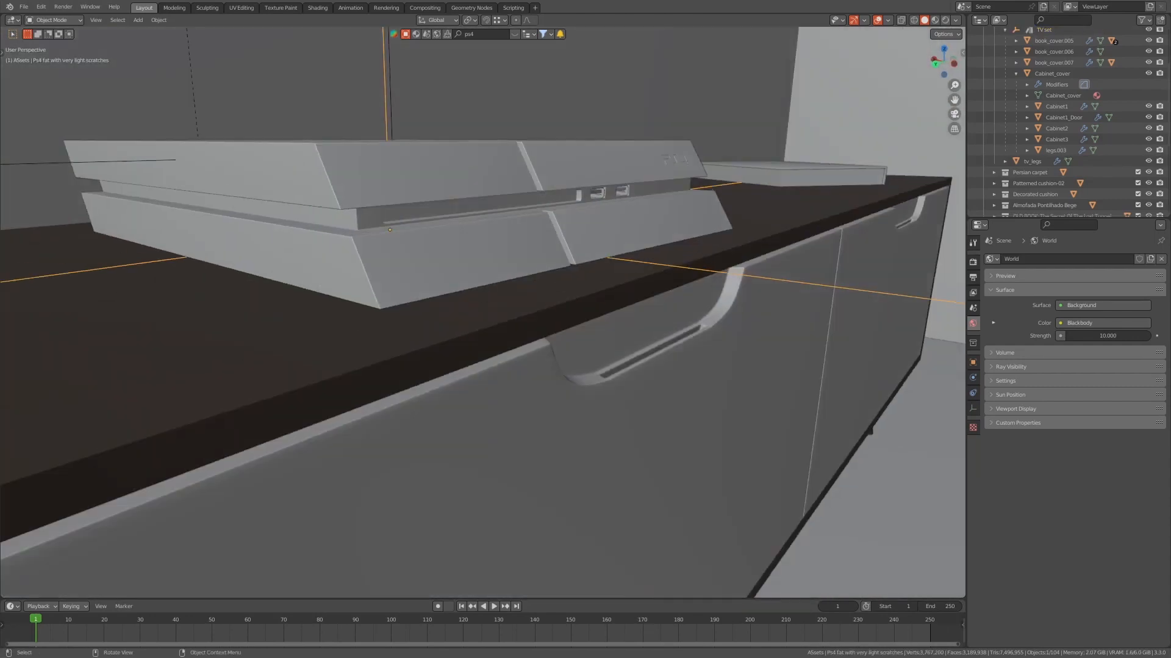
pyautogui.click(427, 360)
pyautogui.press('Tab')
pyautogui.hotkey('shift', 's')
pyautogui.click(223, 361)
pyautogui.press('Tab')
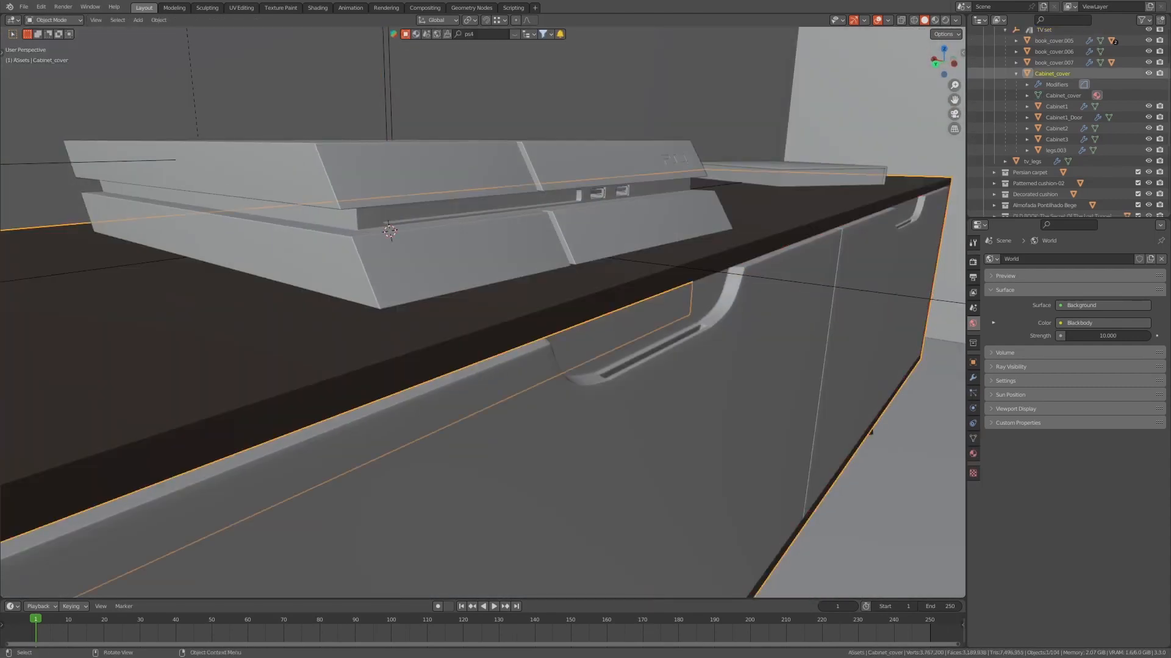
# - Reselect the PS4 console and snap it to the 3D cursor
pyautogui.click(671, 396)
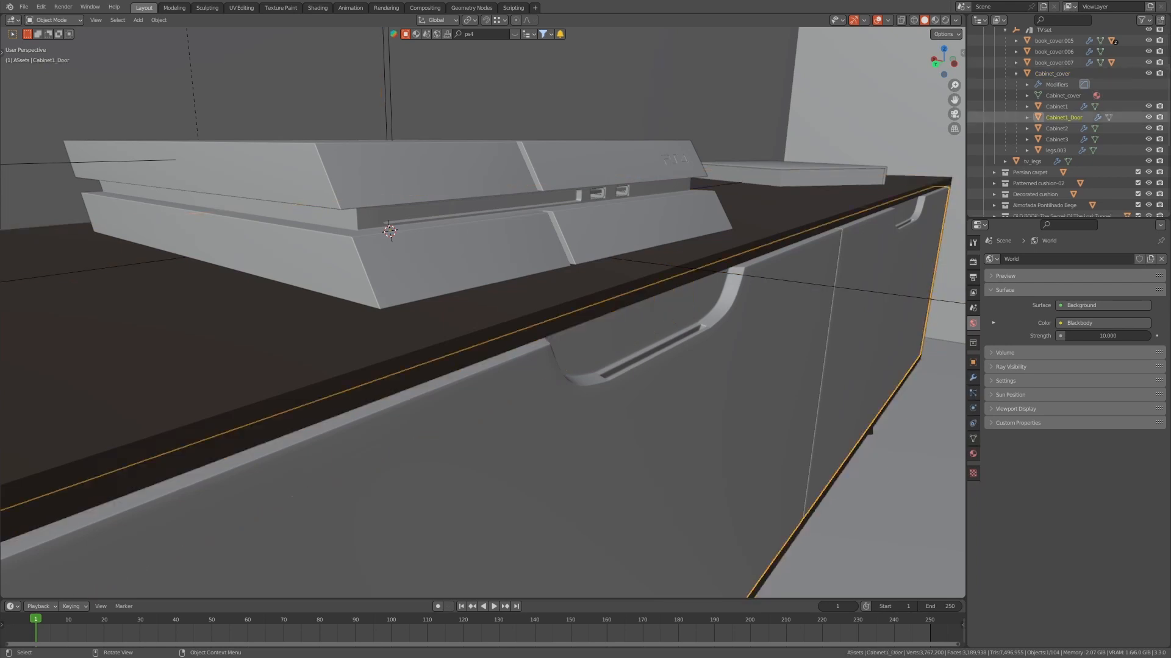
pyautogui.click(670, 397)
pyautogui.click(670, 396)
pyautogui.click(741, 274)
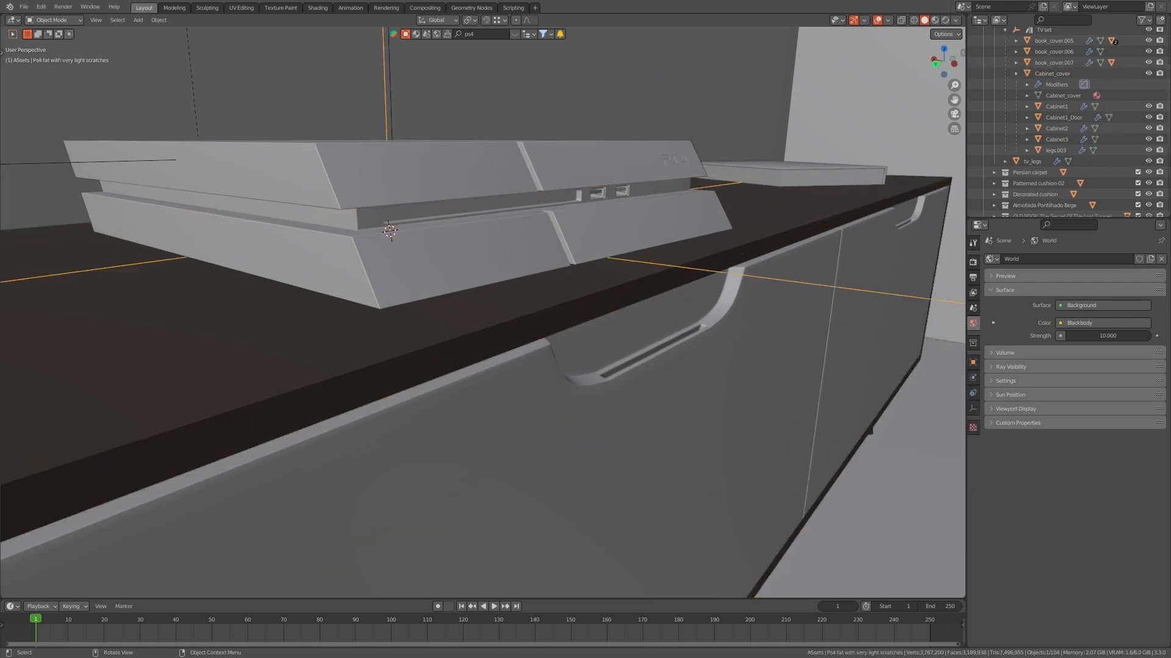
pyautogui.click(716, 211)
pyautogui.scroll(-2, 483, 312)
pyautogui.keyDown('shift'); pyautogui.moveTo(420, 264); pyautogui.dragTo(732, 217, button='middle'); pyautogui.keyUp('shift')
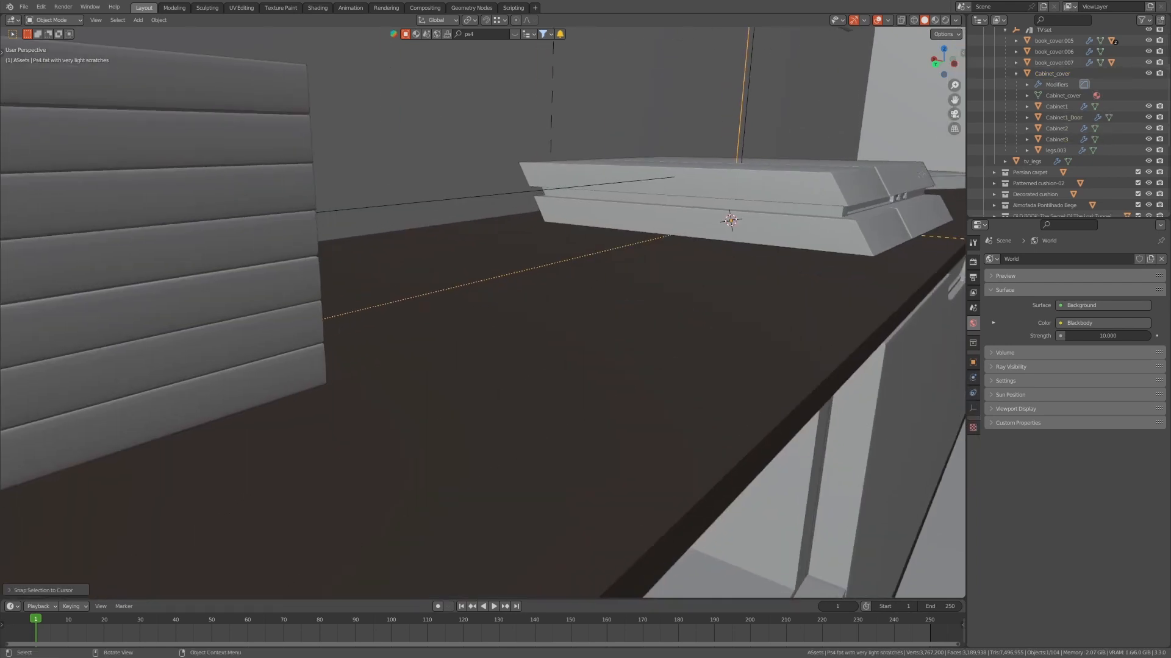
# - Select the parent empty of the game case stack on the TV cabinet and lower it slightly along global Z onto the cabinet top
pyautogui.scroll(-1, 483, 312)
pyautogui.click(549, 317)
pyautogui.moveTo(548, 317); pyautogui.dragTo(576, 312, button='middle')
pyautogui.click(385, 256)
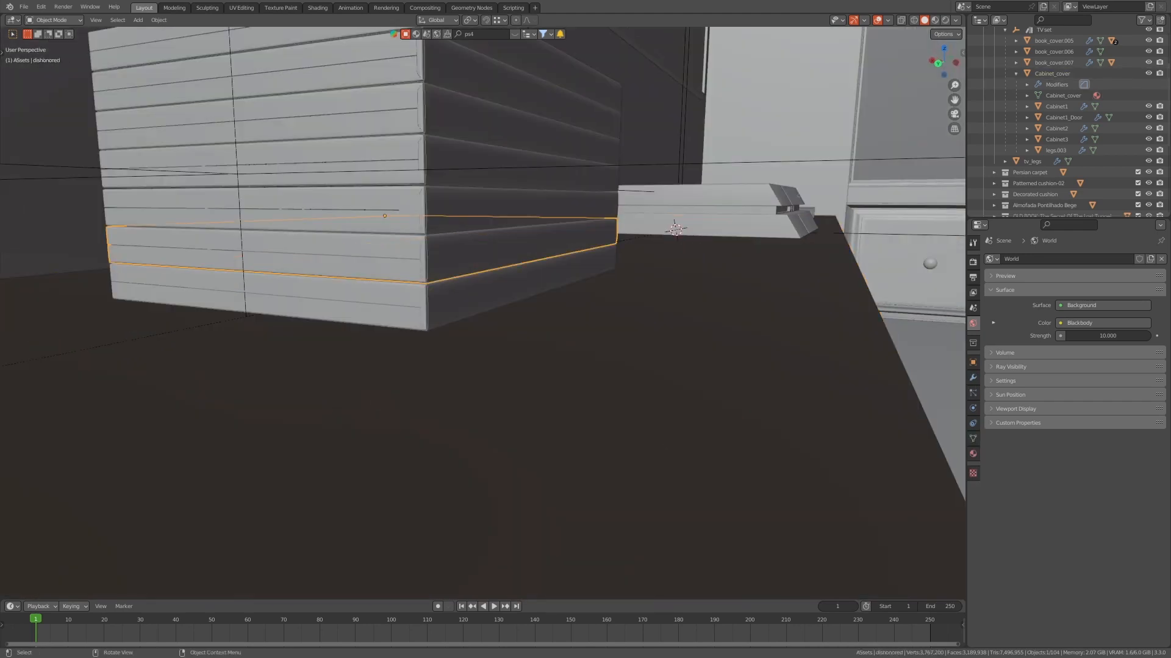
pyautogui.scroll(-3, 483, 312)
pyautogui.moveTo(483, 312); pyautogui.dragTo(437, 310, button='middle')
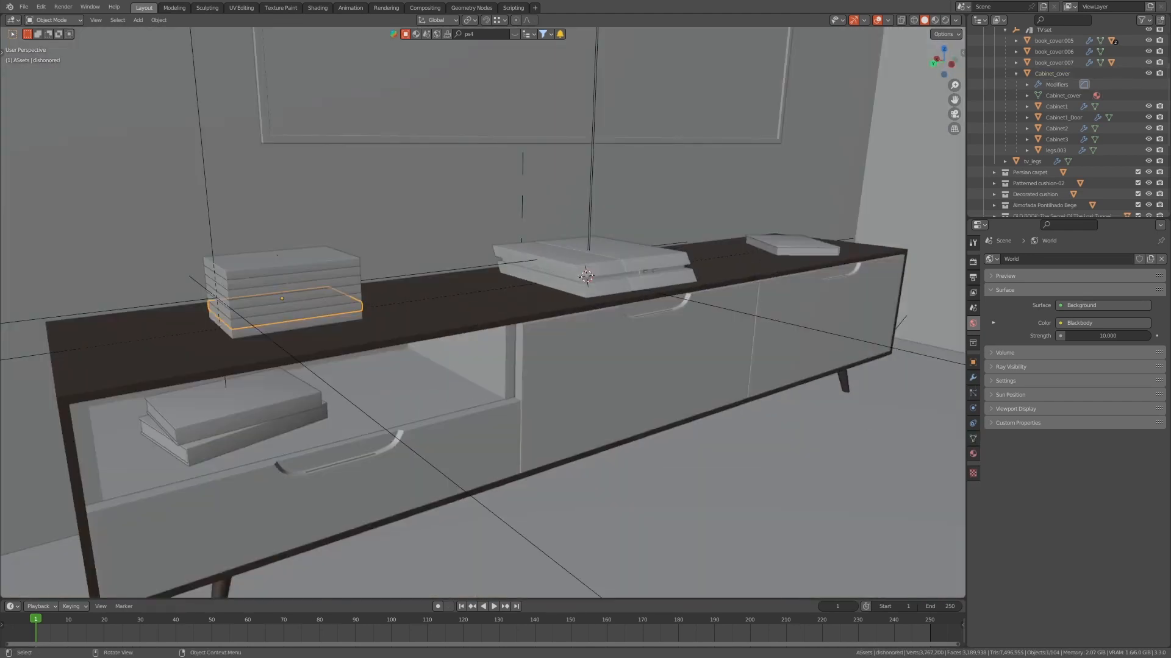
pyautogui.click(216, 298)
pyautogui.scroll(6, 483, 313)
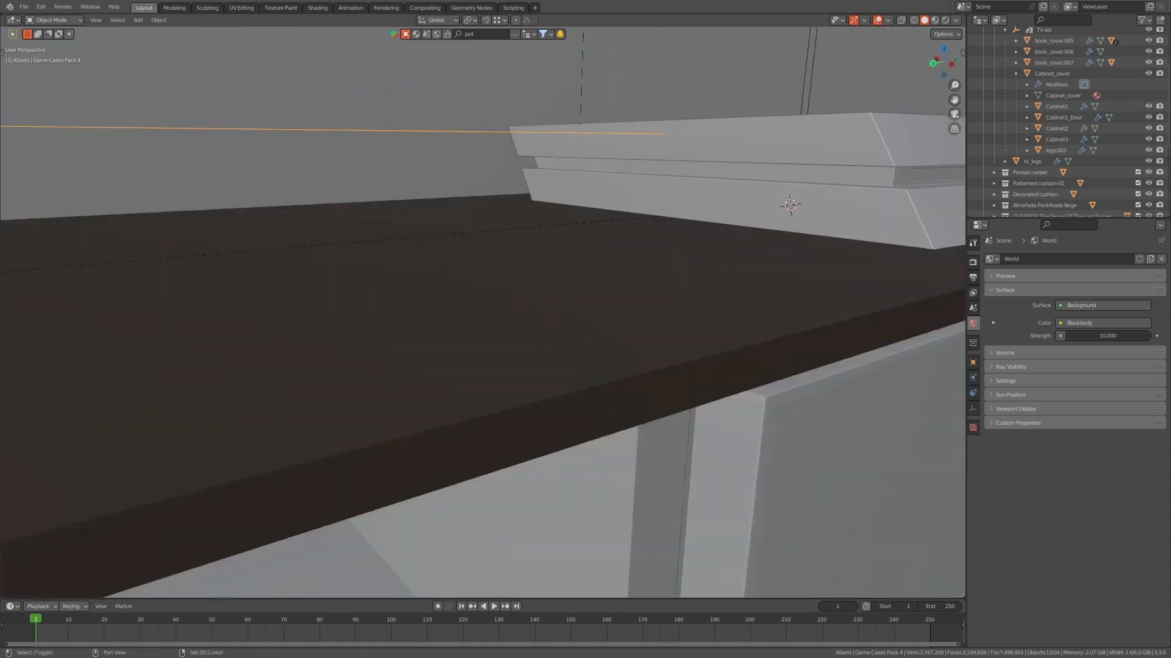
pyautogui.keyDown('shift'); pyautogui.moveTo(269, 329); pyautogui.dragTo(756, 262, button='middle'); pyautogui.keyUp('shift')
pyautogui.scroll(-3, 483, 312)
pyautogui.press('g')
pyautogui.press('z')
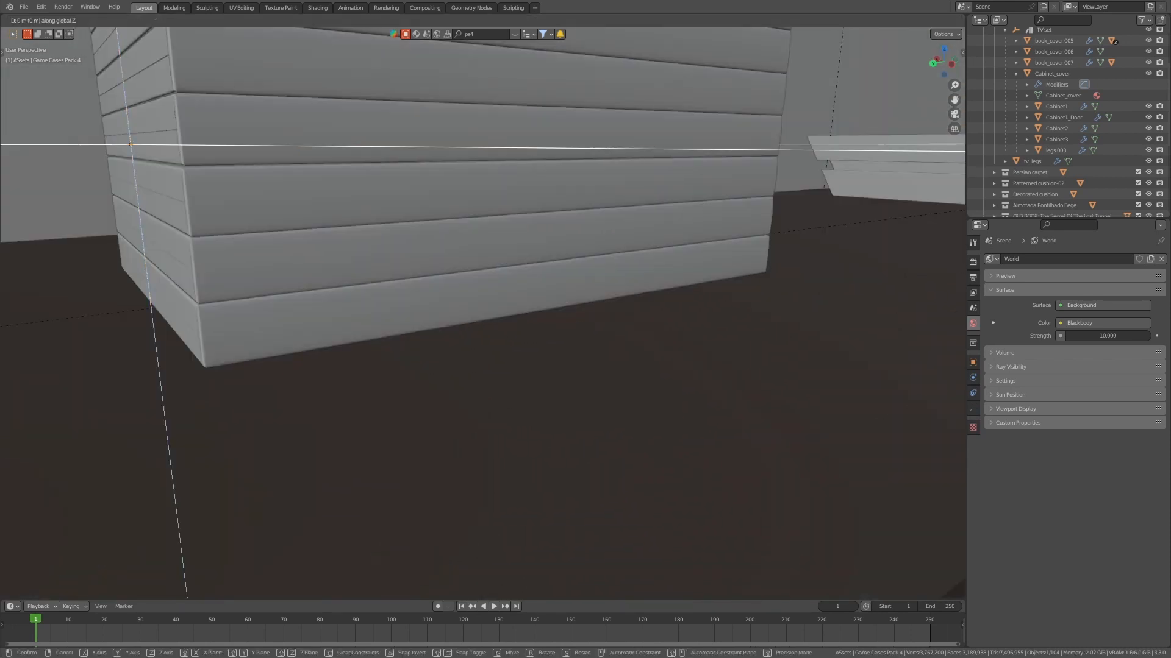
pyautogui.press('Return')
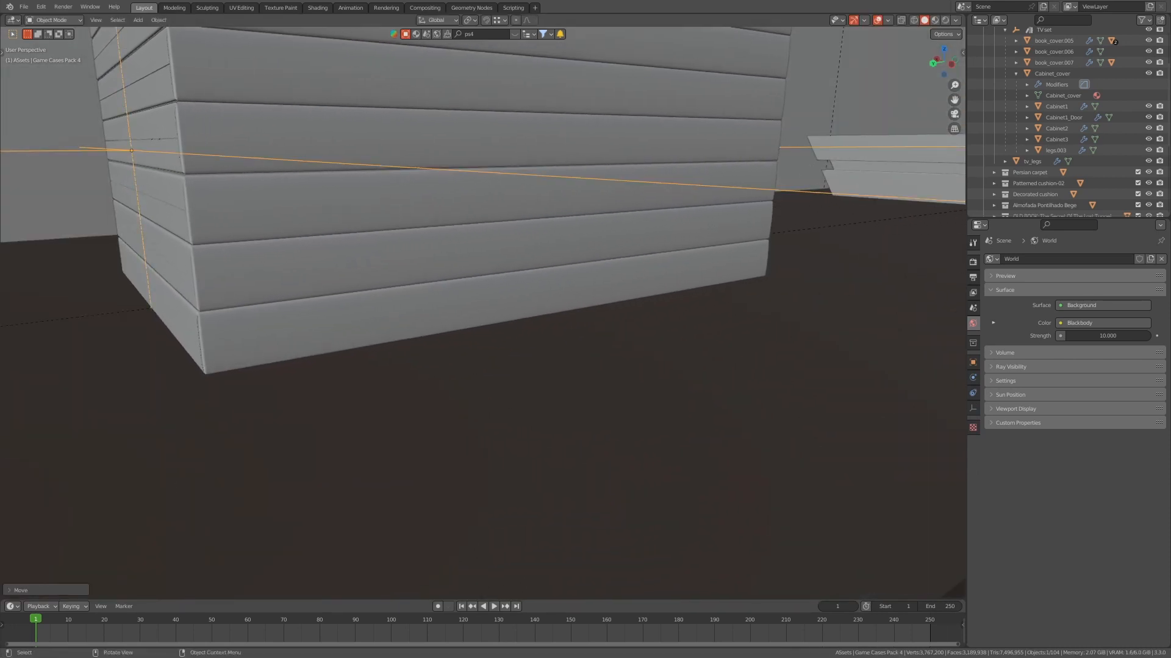
# - In the camera view, rotate the game case stack a few degrees about the global Z axis and save the file
pyautogui.press('KP_0')
pyautogui.press('z')
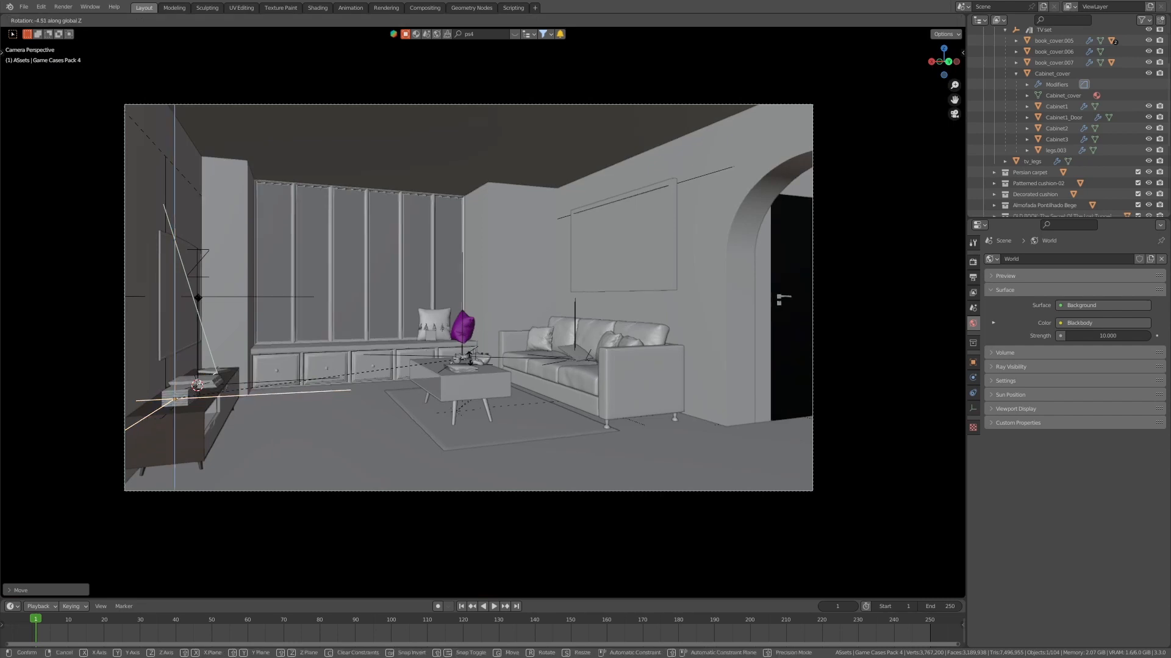
pyautogui.click(362, 444)
pyautogui.scroll(4, 362, 444)
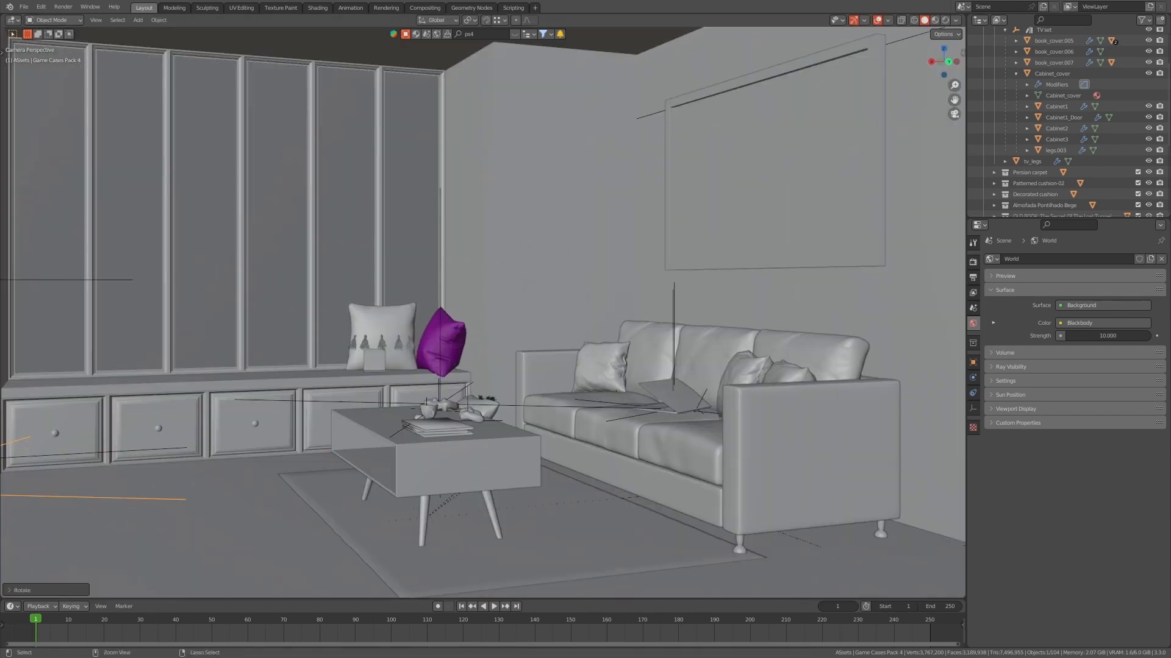
pyautogui.hotkey('ctrl', 's')
# - Select the large paned window frame in the end wall of the room and isolate it by hiding all unselected objects
pyautogui.press('Home')
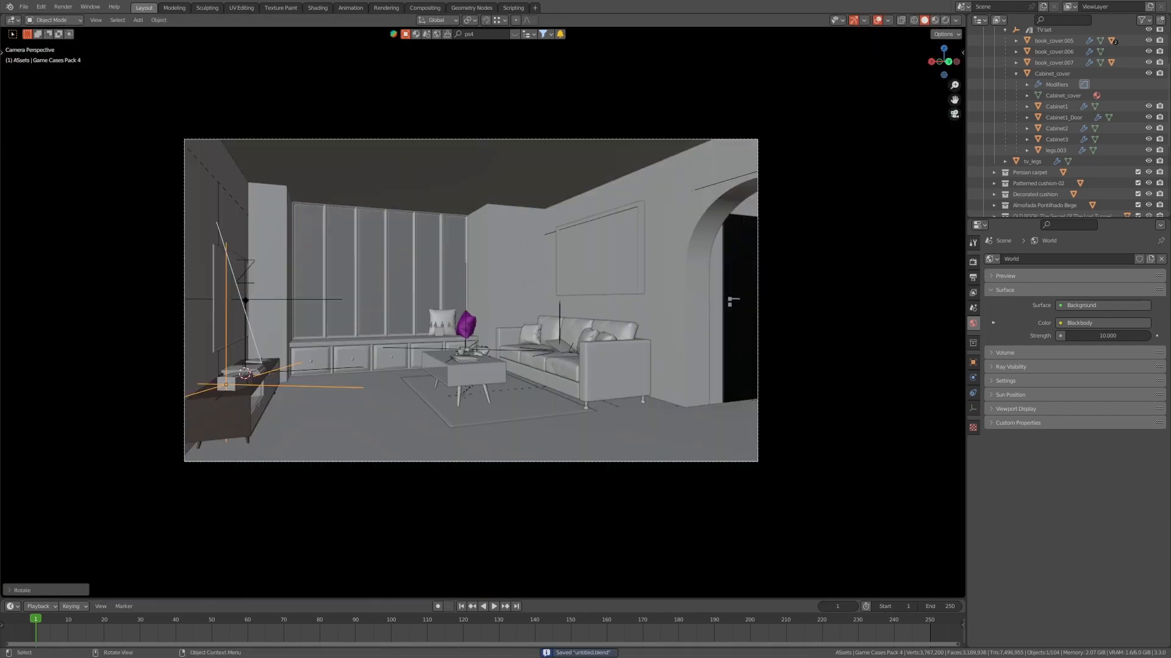
pyautogui.scroll(3, 483, 311)
pyautogui.keyDown('shift'); pyautogui.moveTo(483, 312); pyautogui.dragTo(751, 485, button='middle'); pyautogui.keyUp('shift')
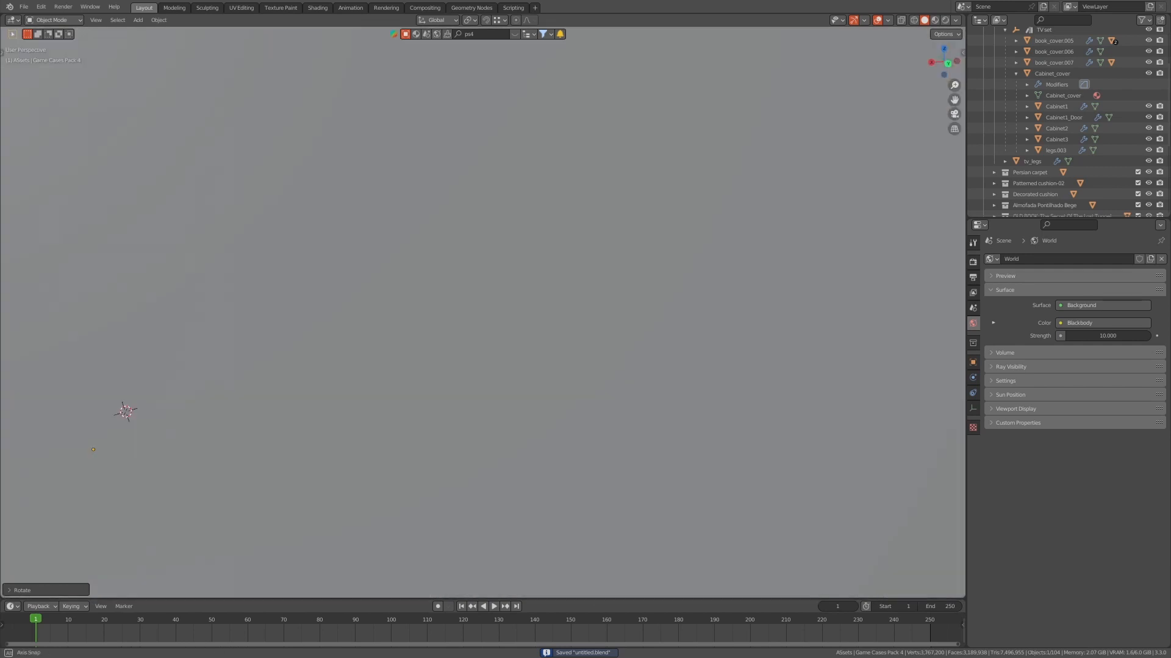
pyautogui.press('Home')
pyautogui.moveTo(548, 274); pyautogui.dragTo(220, 327, button='middle')
pyautogui.scroll(2, 483, 312)
pyautogui.scroll(-3, 482, 312)
pyautogui.click(628, 493)
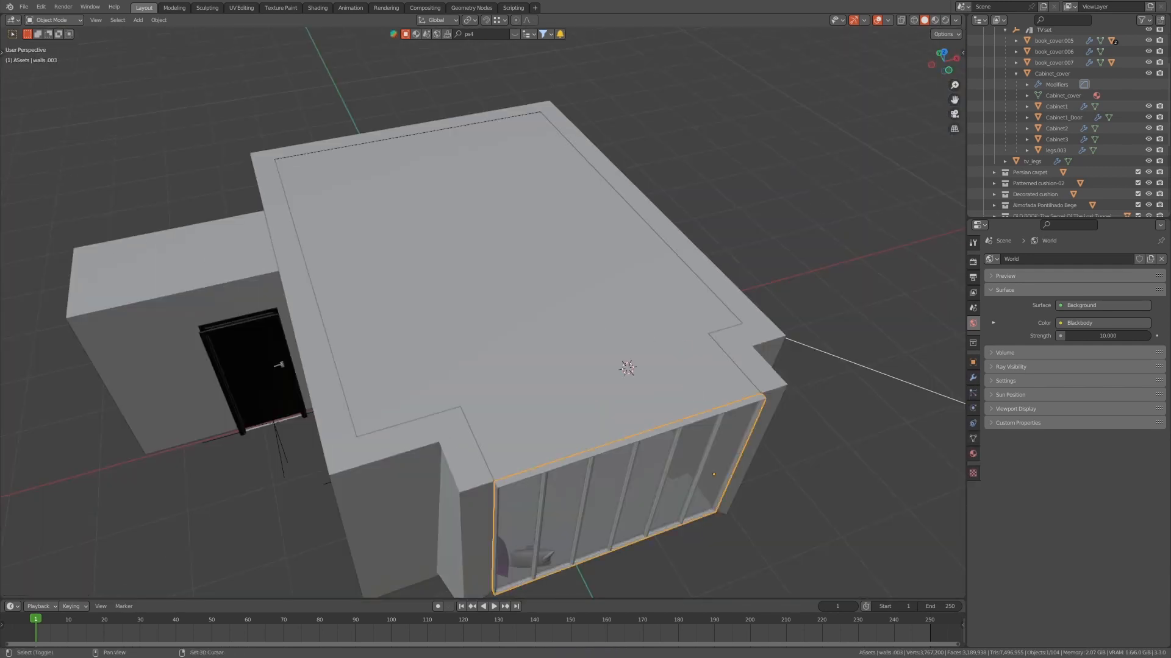
pyautogui.hotkey('shift', 'h')
pyautogui.moveTo(305, 341); pyautogui.dragTo(853, 393, button='middle')
pyautogui.moveTo(854, 394); pyautogui.dragTo(778, 393, button='middle')
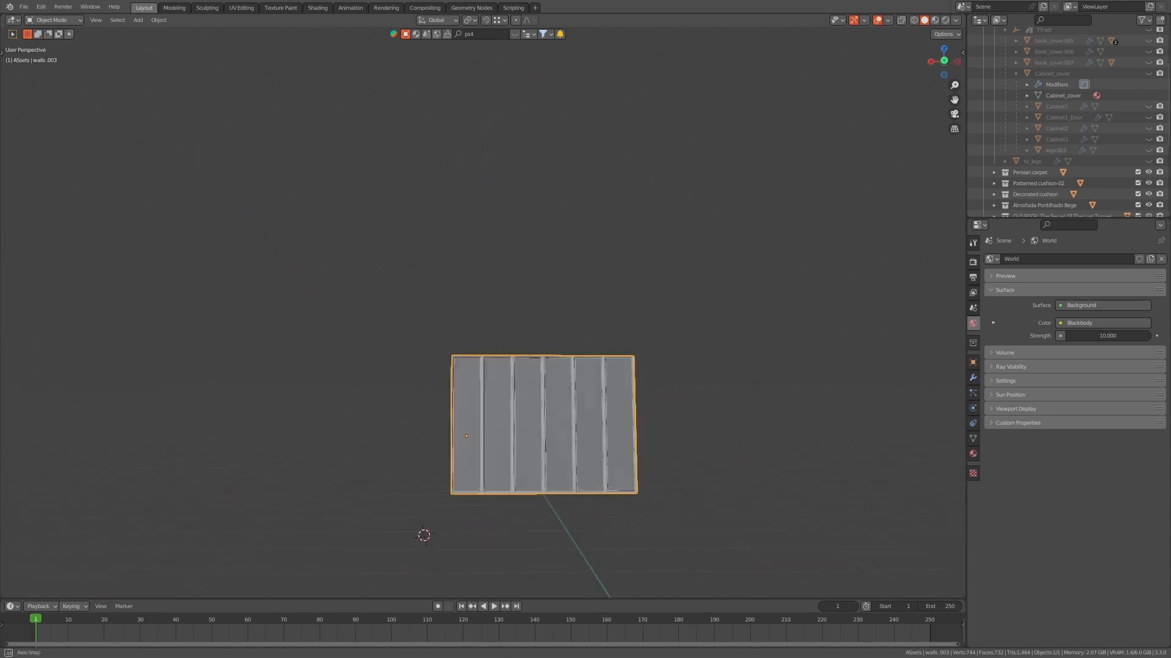
# - In the window frame's mesh, clear the selection, switch to edge selection and place the 3D cursor on the top rail above the first pane
pyautogui.scroll(4, 483, 312)
pyautogui.press('Tab')
pyautogui.hotkey('alt', 'a')
pyautogui.scroll(5, 483, 311)
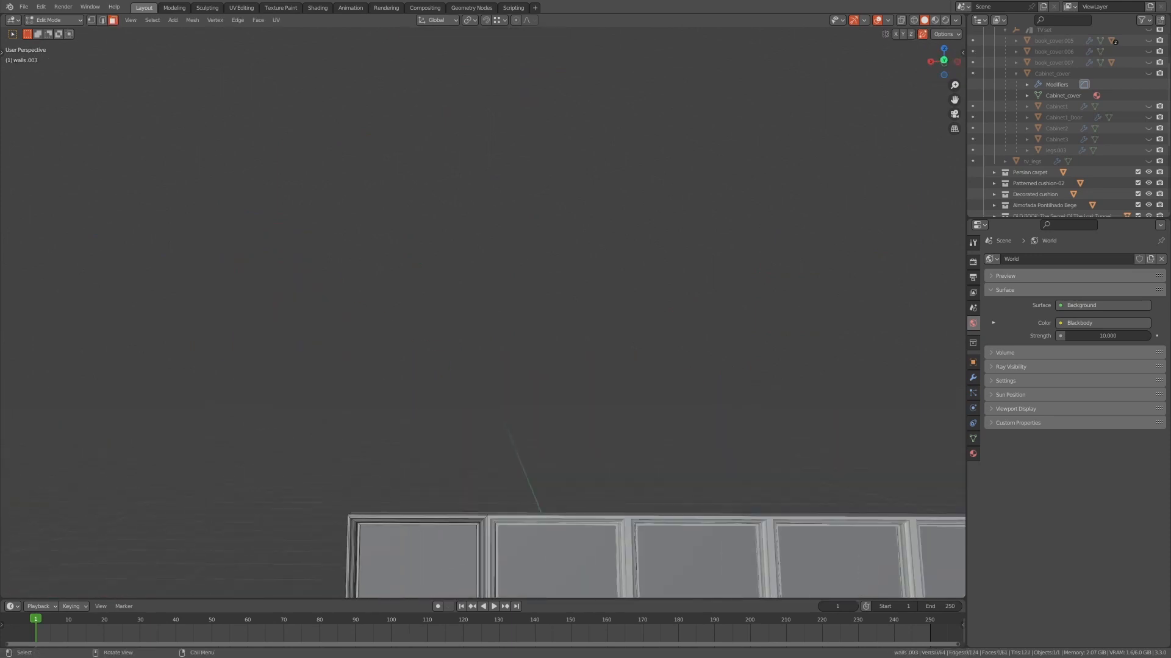
pyautogui.keyDown('shift'); pyautogui.moveTo(483, 312); pyautogui.dragTo(497, 277, button='middle'); pyautogui.keyUp('shift')
pyautogui.press('2')
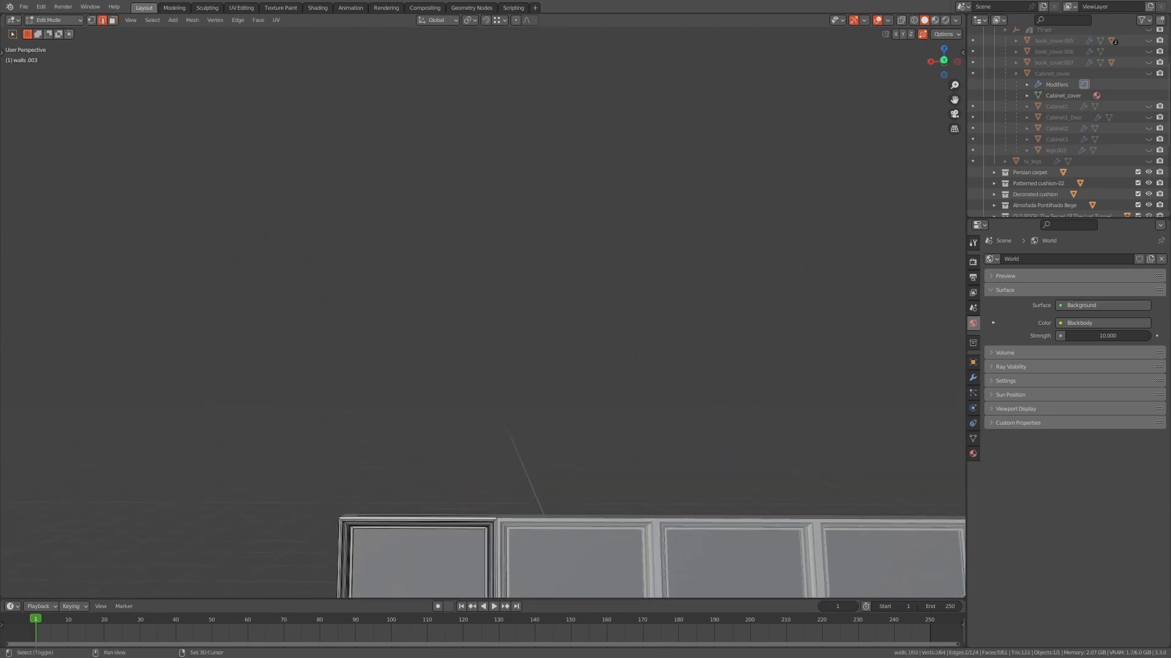
pyautogui.keyDown('shift'); pyautogui.rightClick(417, 518); pyautogui.keyUp('shift')
pyautogui.press('Tab')
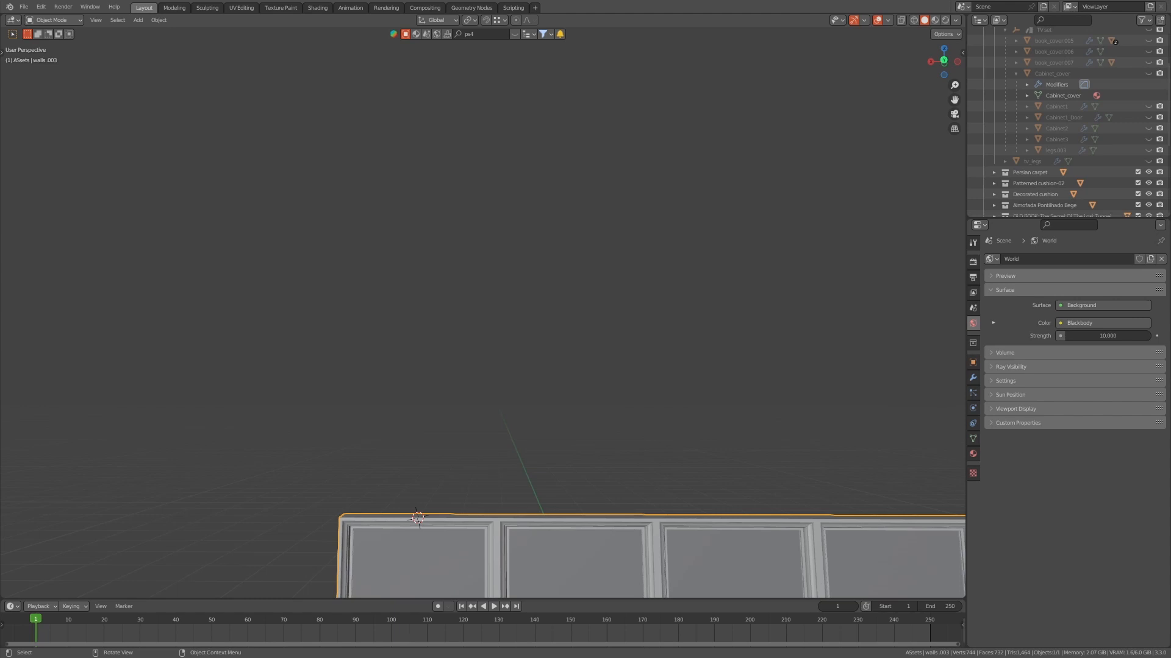
# - Search the asset library for "curtains" and add the Long curtain model at the 3D cursor on the window frame's top rail
pyautogui.click(482, 34)
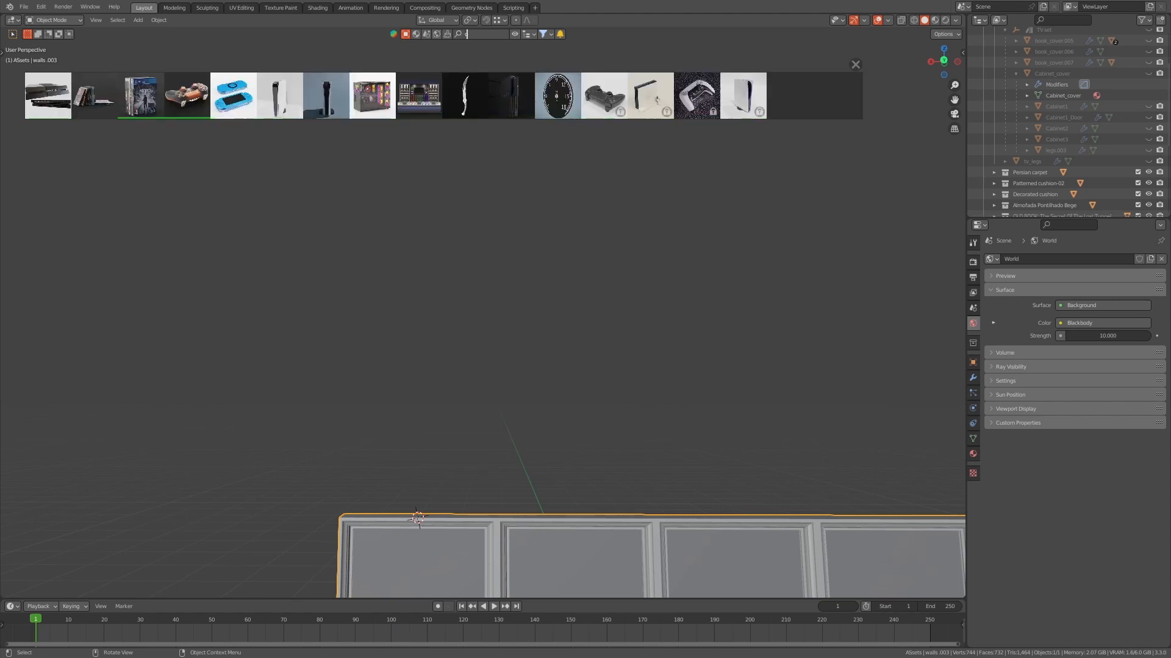
pyautogui.write('curtains')
pyautogui.press('Return')
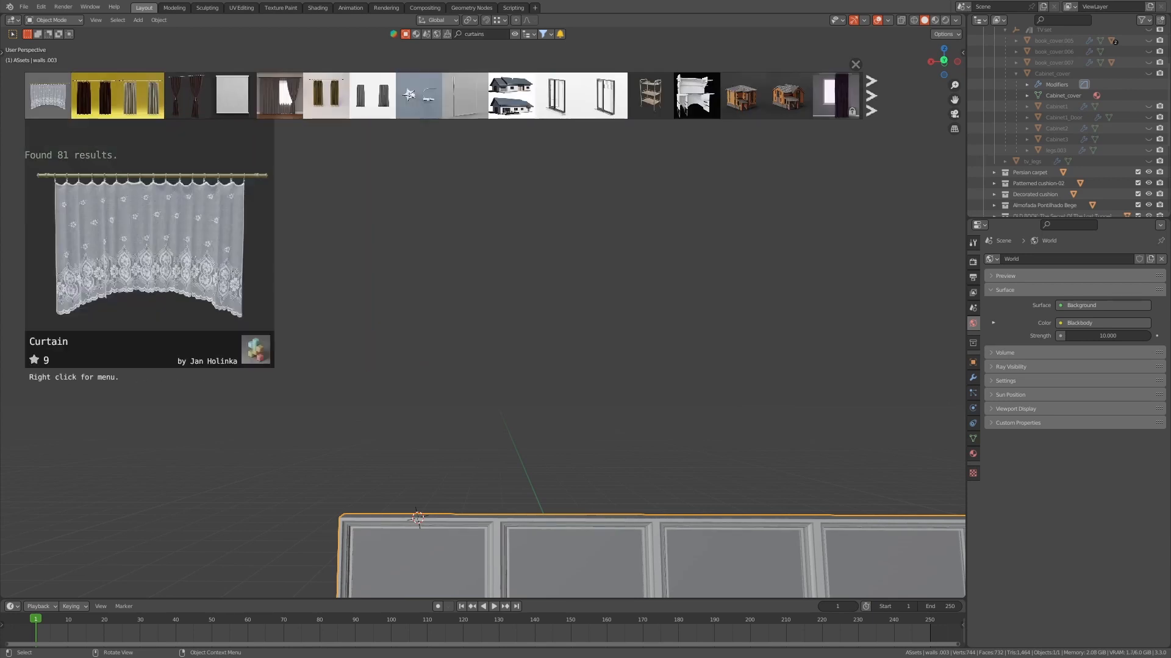
pyautogui.moveTo(279, 95)
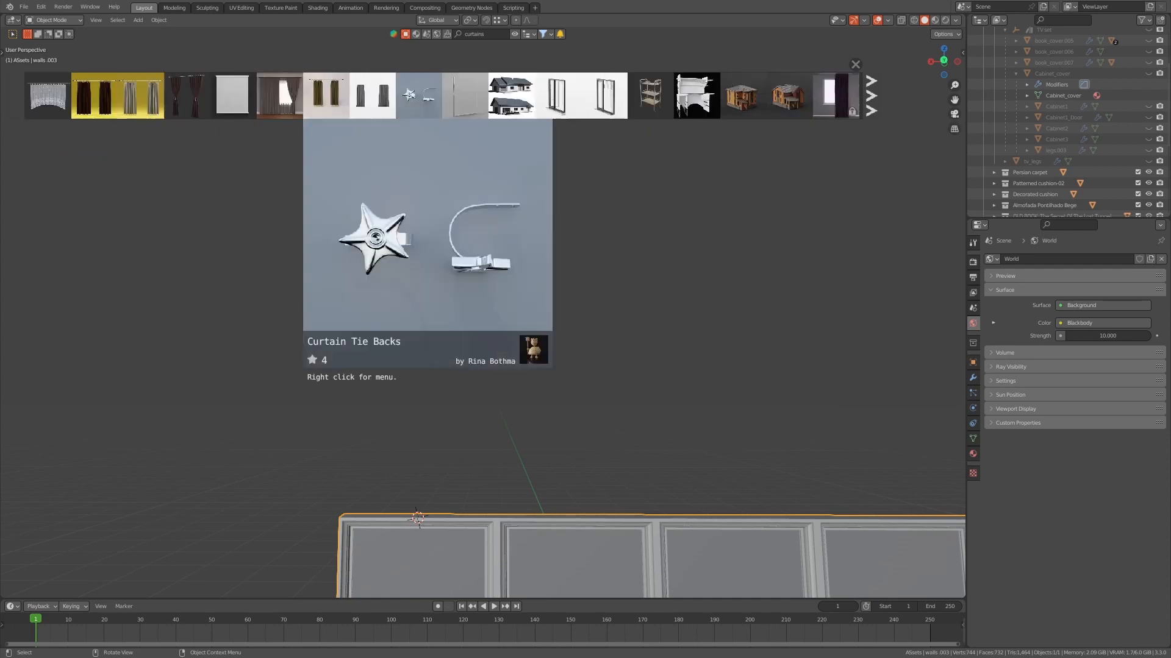
pyautogui.moveTo(372, 95)
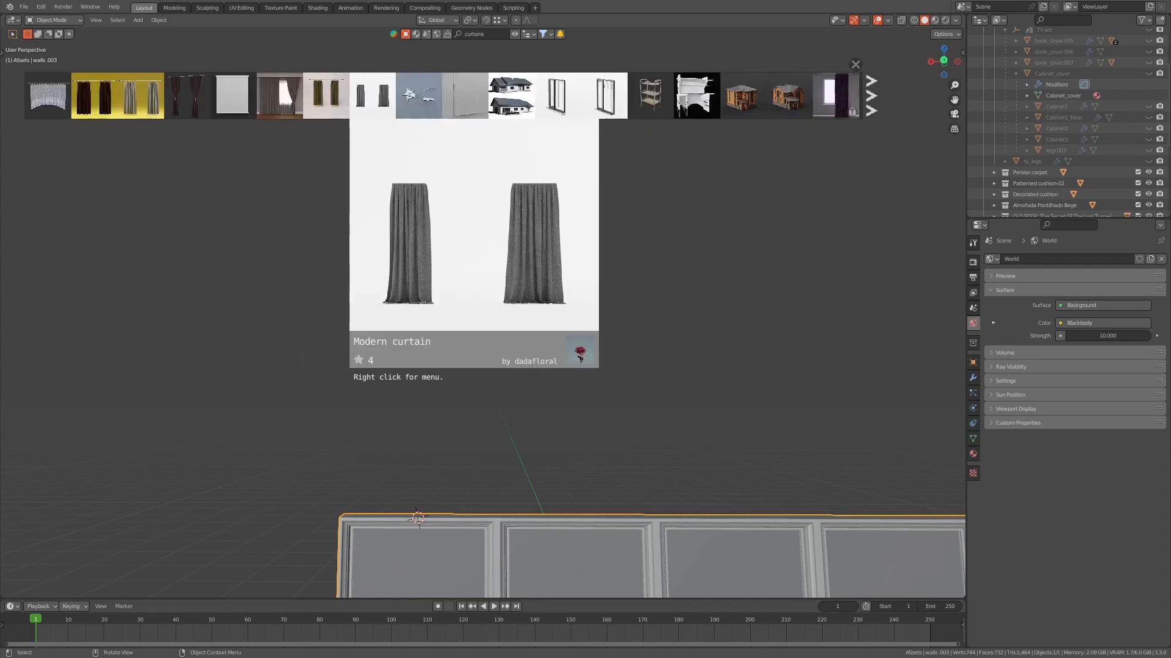
pyautogui.moveTo(326, 96)
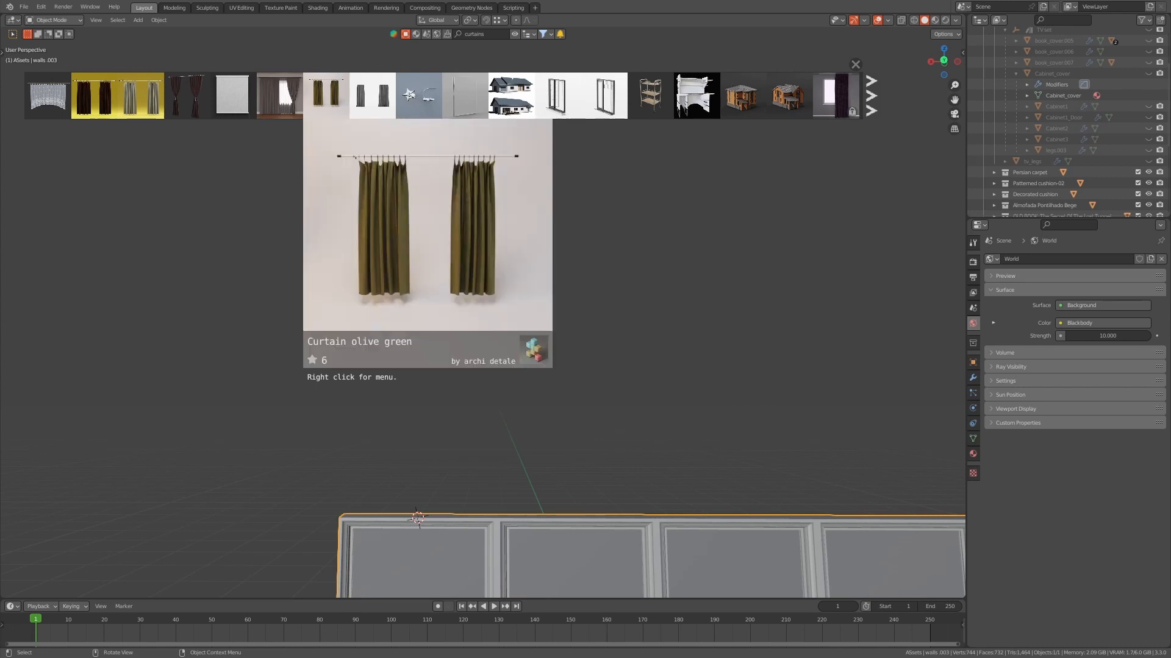
pyautogui.moveTo(187, 95)
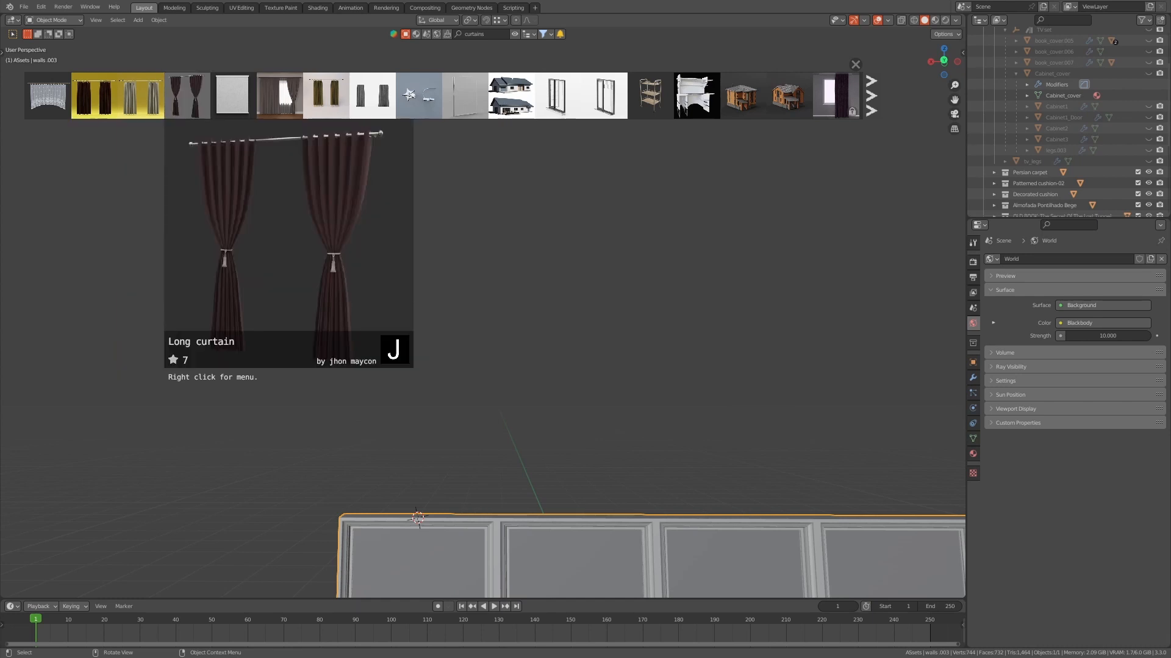
pyautogui.moveTo(47, 95)
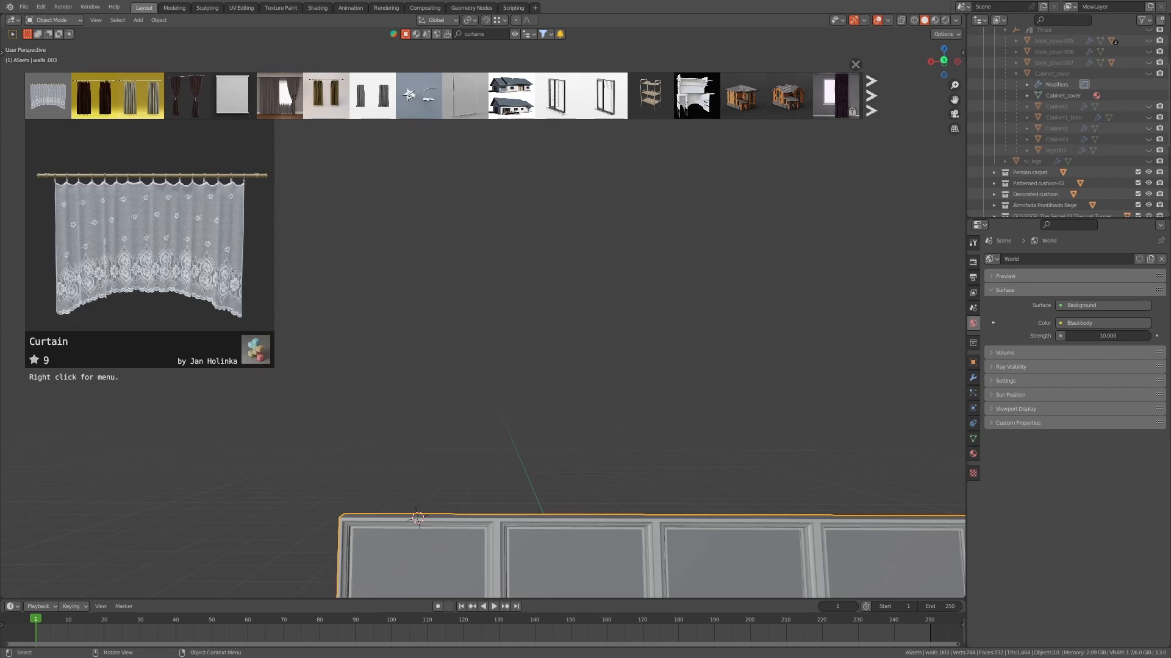
pyautogui.moveTo(188, 95); pyautogui.dragTo(427, 518)
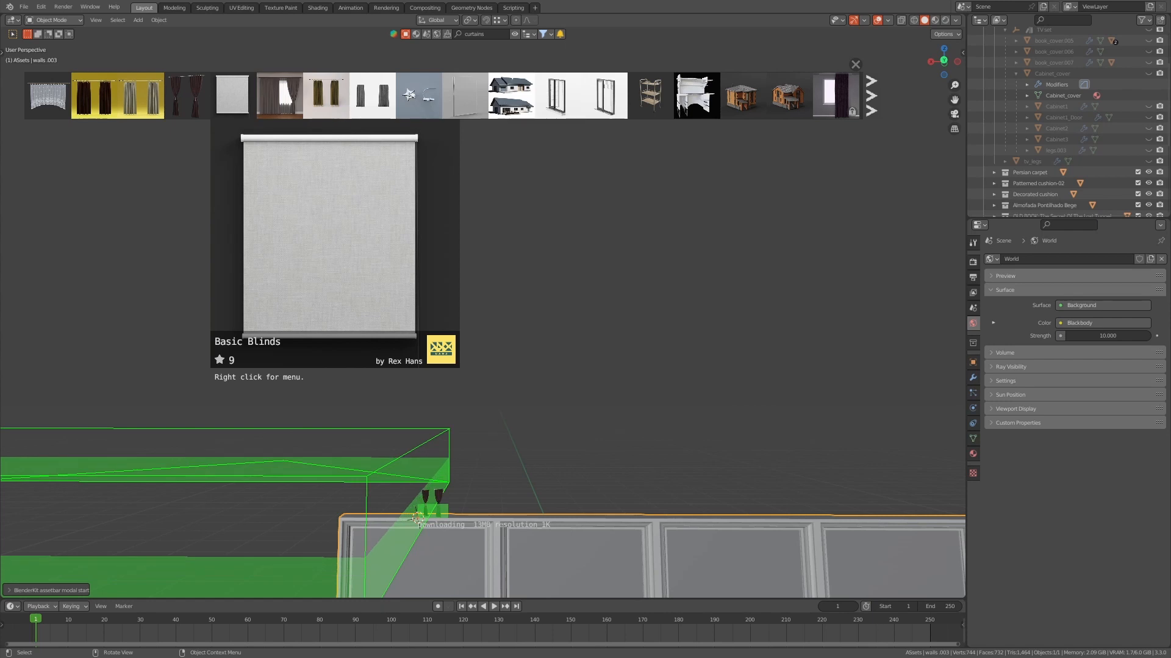
# - Rotate the Long curtain 90° about the global Y axis so that its panels hang vertically
pyautogui.scroll(-2, 482, 311)
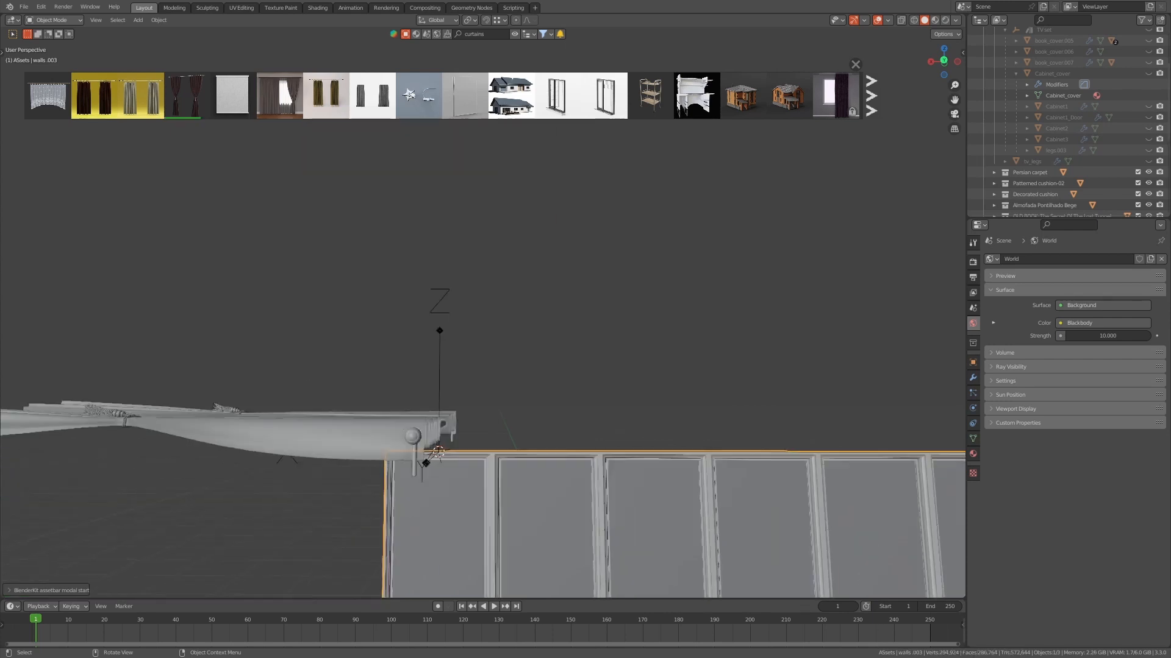
pyautogui.scroll(-1, 482, 311)
pyautogui.moveTo(482, 311); pyautogui.dragTo(433, 341, button='middle')
pyautogui.scroll(-4, 481, 311)
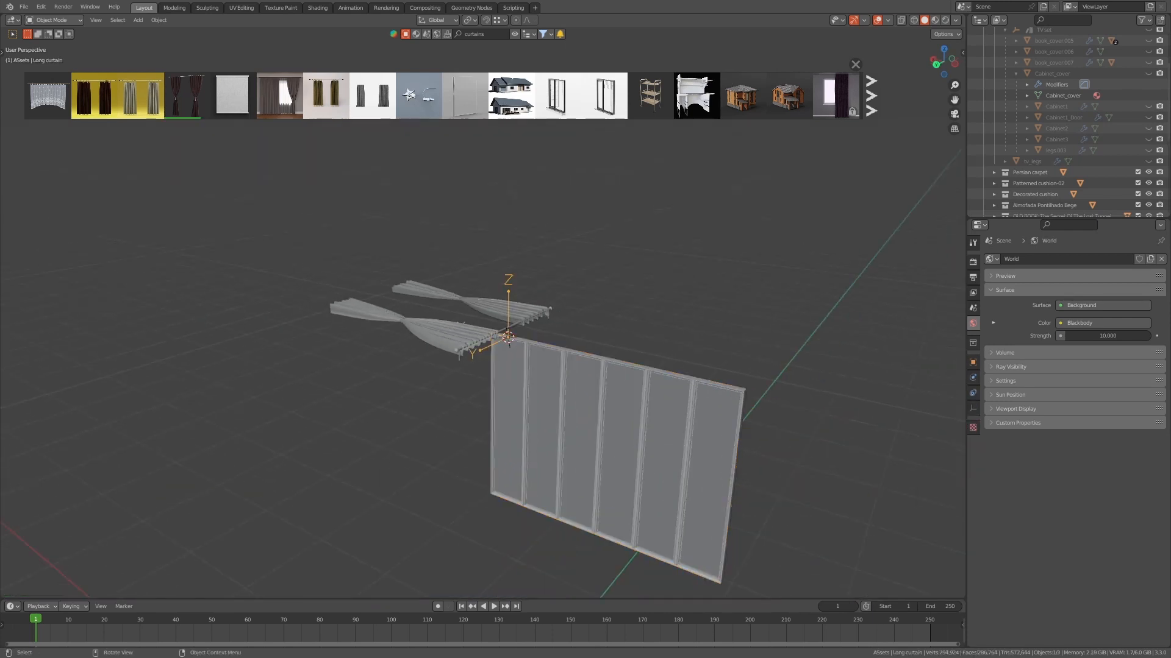
pyautogui.press('r')
pyautogui.press('y')
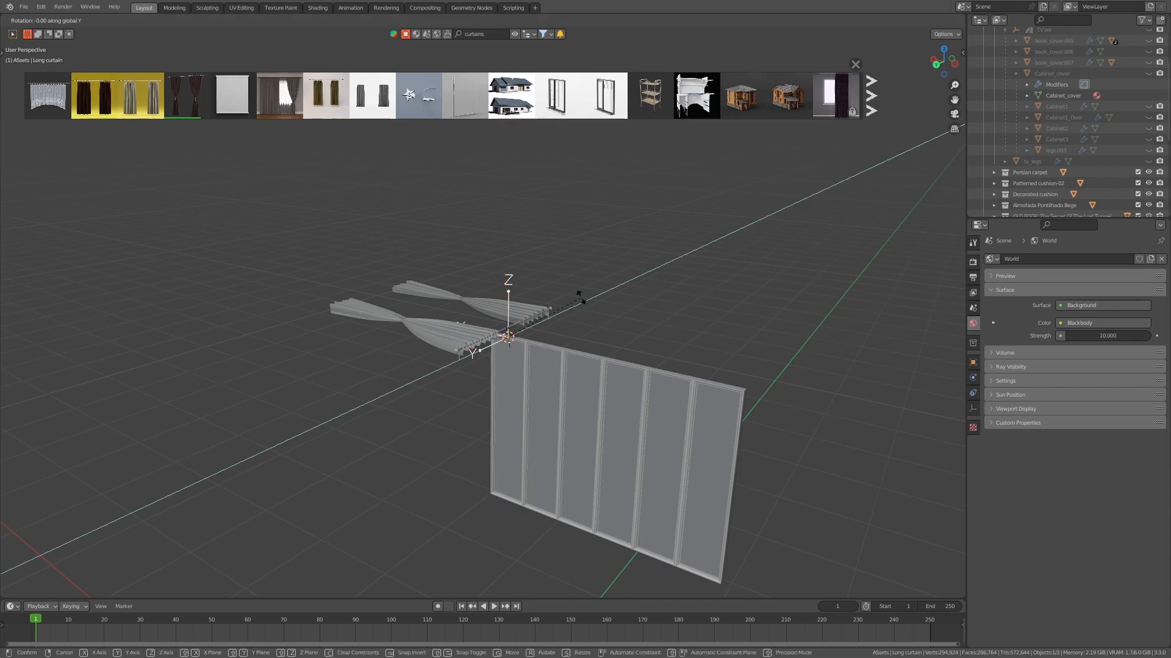
pyautogui.press('9')
pyautogui.press('0')
pyautogui.press('Return')
# - Rotate the Long curtain 90° about the global Z axis so that its rod runs parallel to the window
pyautogui.press('r')
pyautogui.press('z')
pyautogui.press('9')
pyautogui.press('0')
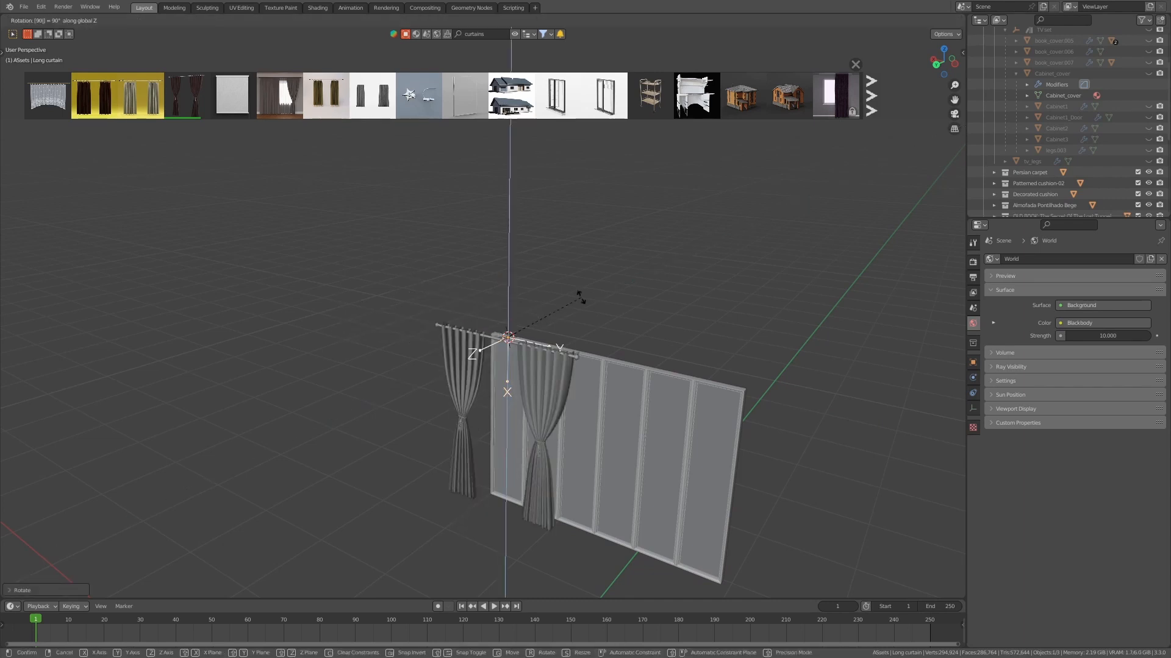
pyautogui.press('Return')
# - In top view, move the Long curtain about 0.55 m in negative global X, bringing one rod end to the window frame's edge
pyautogui.scroll(4, 580, 298)
pyautogui.moveTo(580, 297); pyautogui.dragTo(677, 308, button='middle')
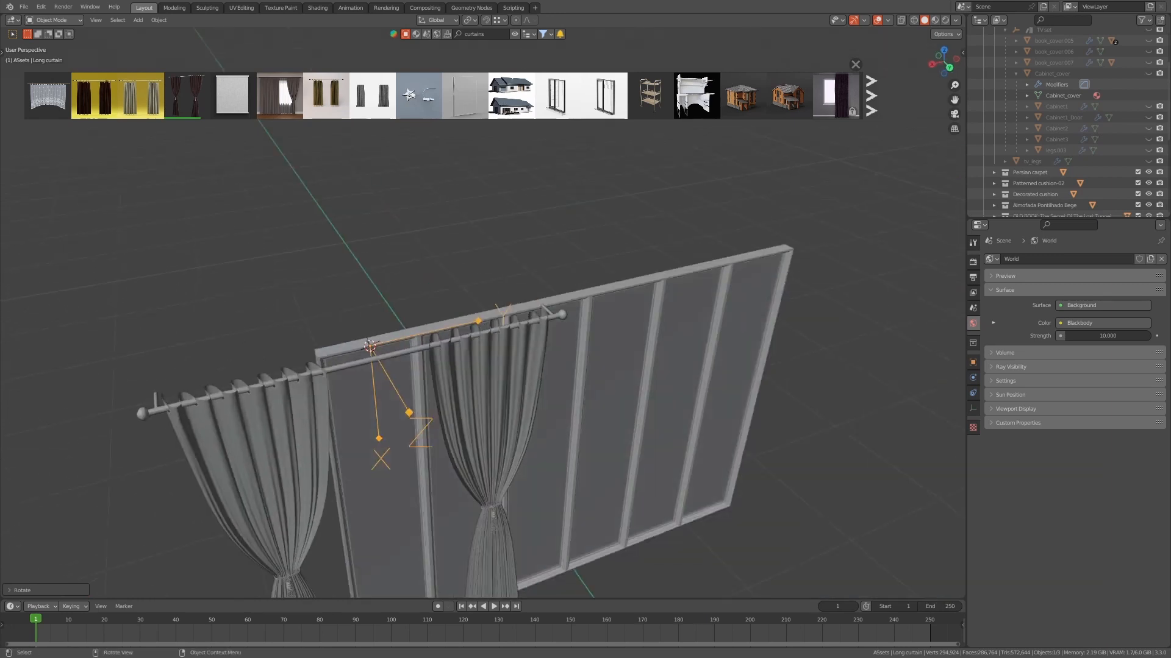
pyautogui.moveTo(525, 329); pyautogui.dragTo(533, 330, button='middle')
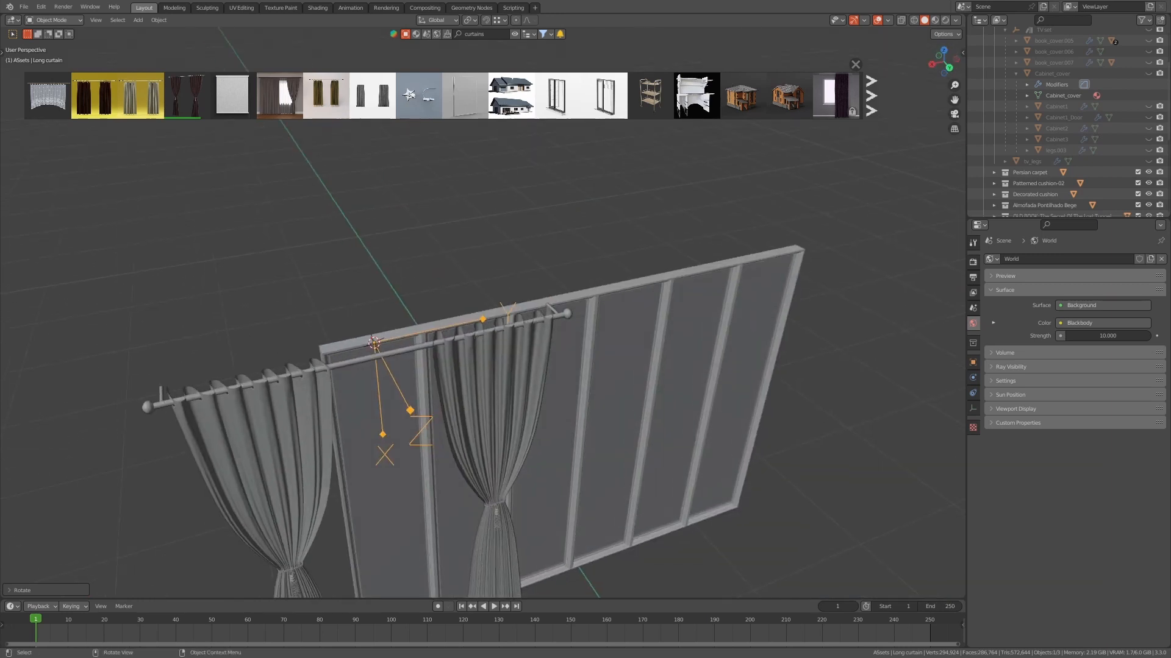
pyautogui.scroll(1, 525, 329)
pyautogui.press('KP_7')
pyautogui.scroll(-5, 482, 317)
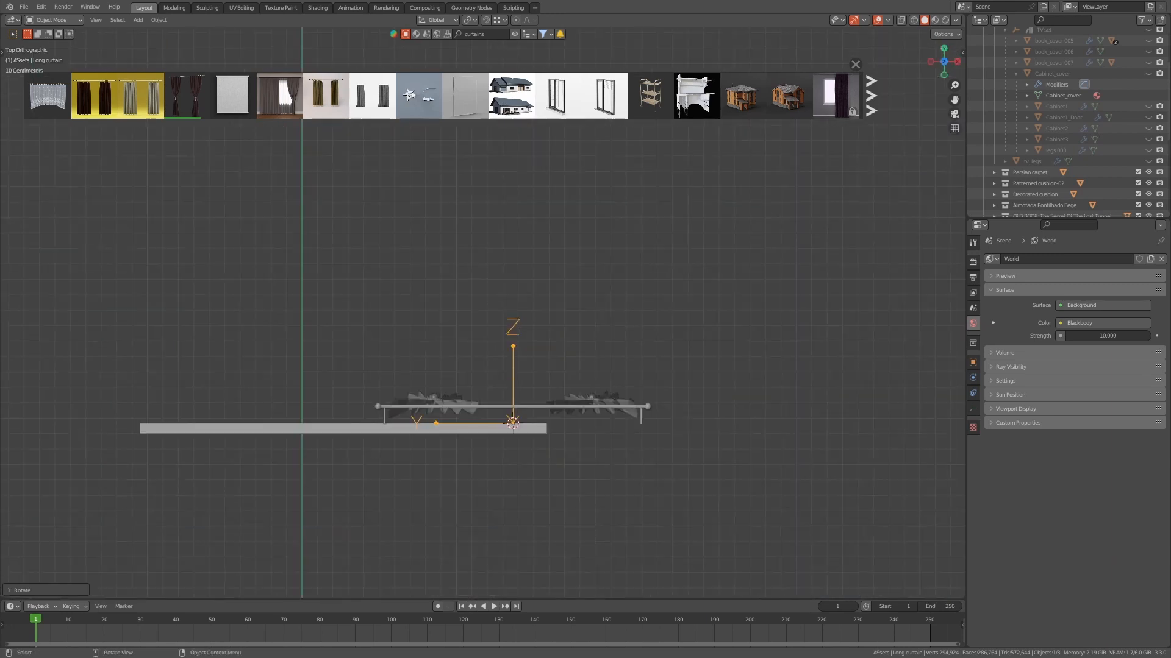
pyautogui.press('g')
pyautogui.press('x')
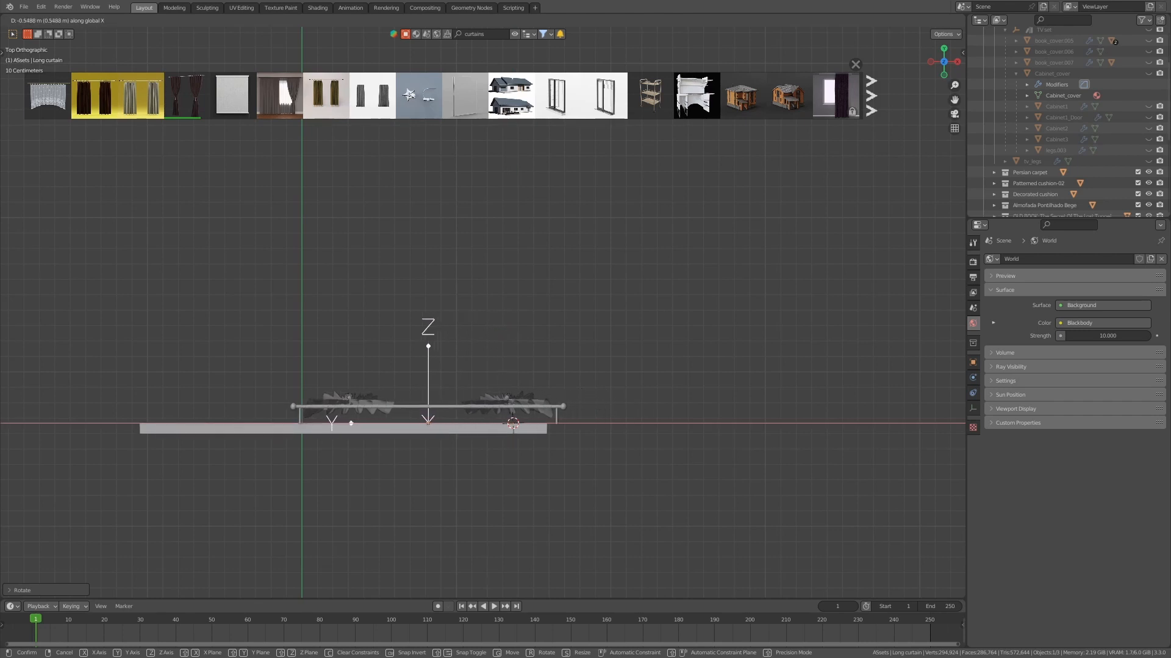
pyautogui.press('Return')
# - In the curtain's mesh, move the panel and rod end farther from the 3D cursor about 1.06 m in negative X to span the window
pyautogui.press('Tab')
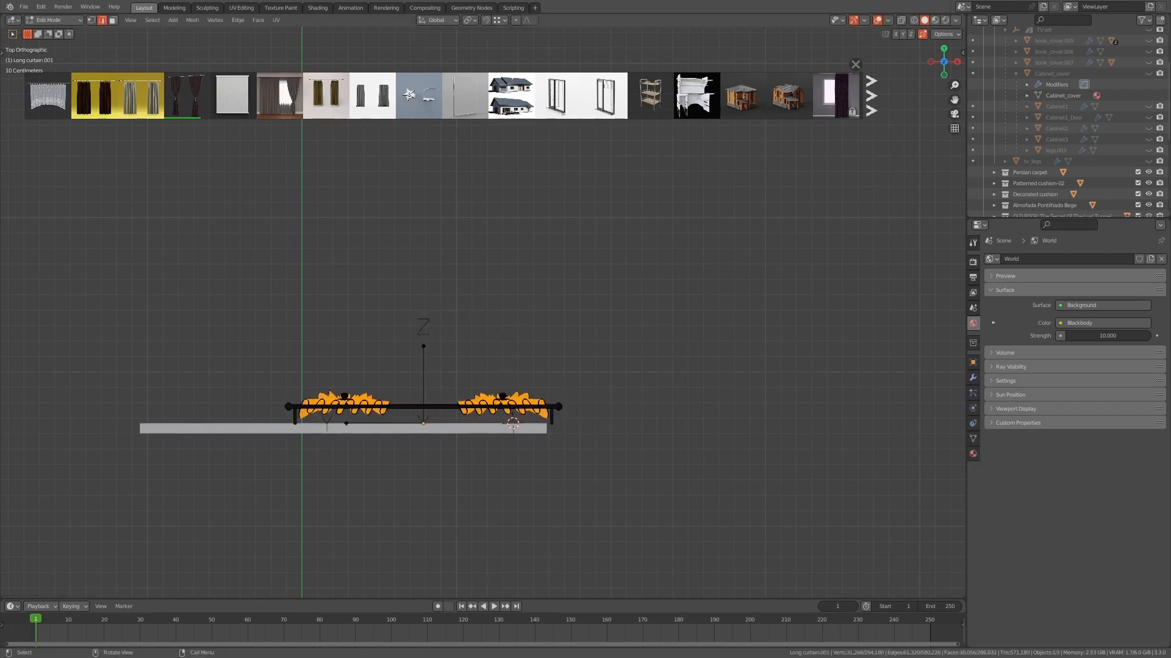
pyautogui.moveTo(214, 364); pyautogui.dragTo(421, 509)
pyautogui.keyDown('shift'); pyautogui.moveTo(421, 508); pyautogui.dragTo(558, 493, button='middle'); pyautogui.keyUp('shift')
pyautogui.moveTo(335, 261); pyautogui.dragTo(541, 473)
pyautogui.keyDown('shift'); pyautogui.moveTo(541, 474); pyautogui.dragTo(693, 502, button='middle'); pyautogui.keyUp('shift')
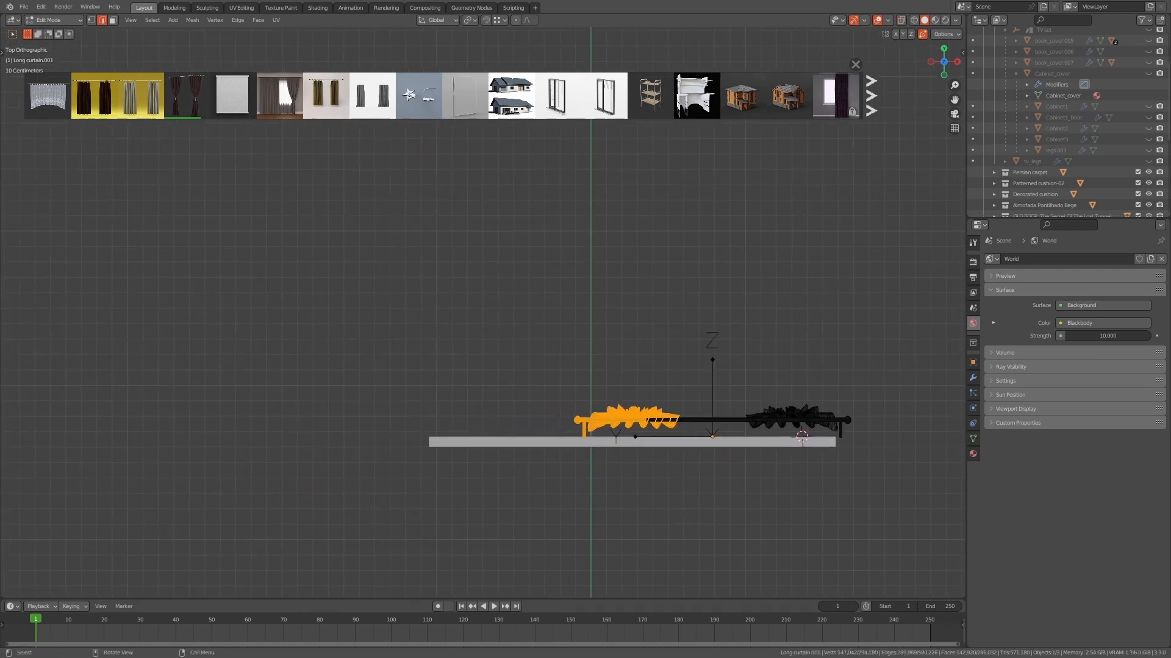
pyautogui.moveTo(692, 502); pyautogui.dragTo(526, 281, button='middle')
pyautogui.scroll(-5, 570, 282)
pyautogui.click(943, 48)
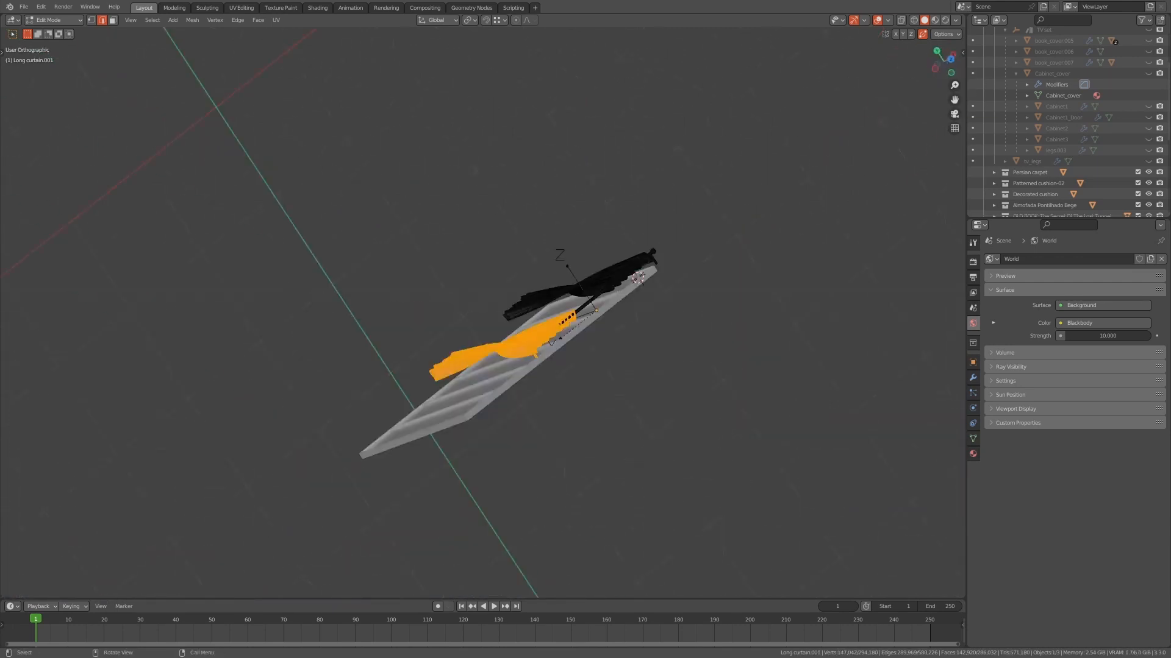
pyautogui.scroll(3, 482, 312)
pyautogui.press('g')
pyautogui.press('x')
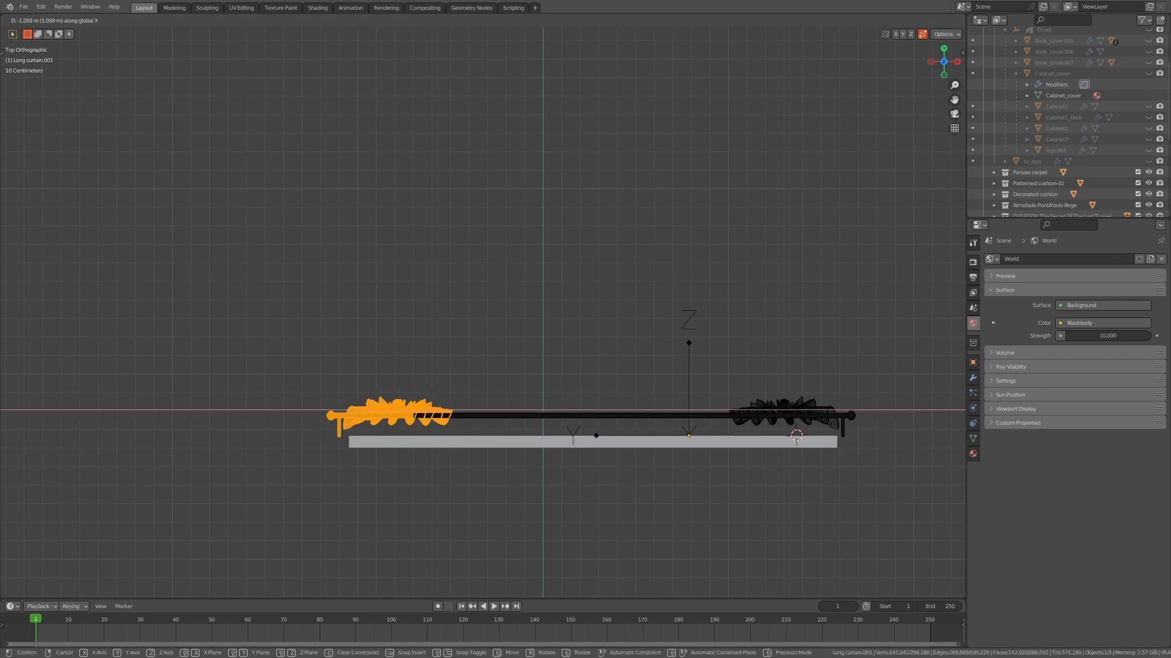
pyautogui.press('Return')
pyautogui.moveTo(610, 304); pyautogui.dragTo(286, 244, button='middle')
pyautogui.press('Tab')
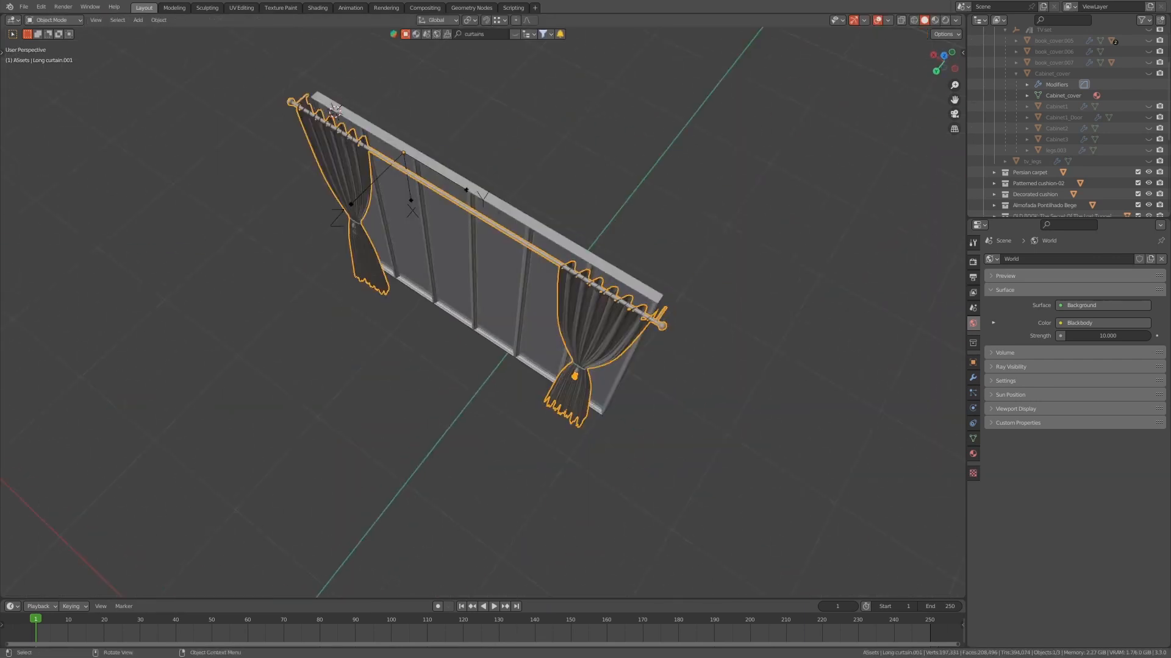
# - Leave local view to show the whole room, and try to move the Long curtain along global Z
pyautogui.press('KP_Divide')
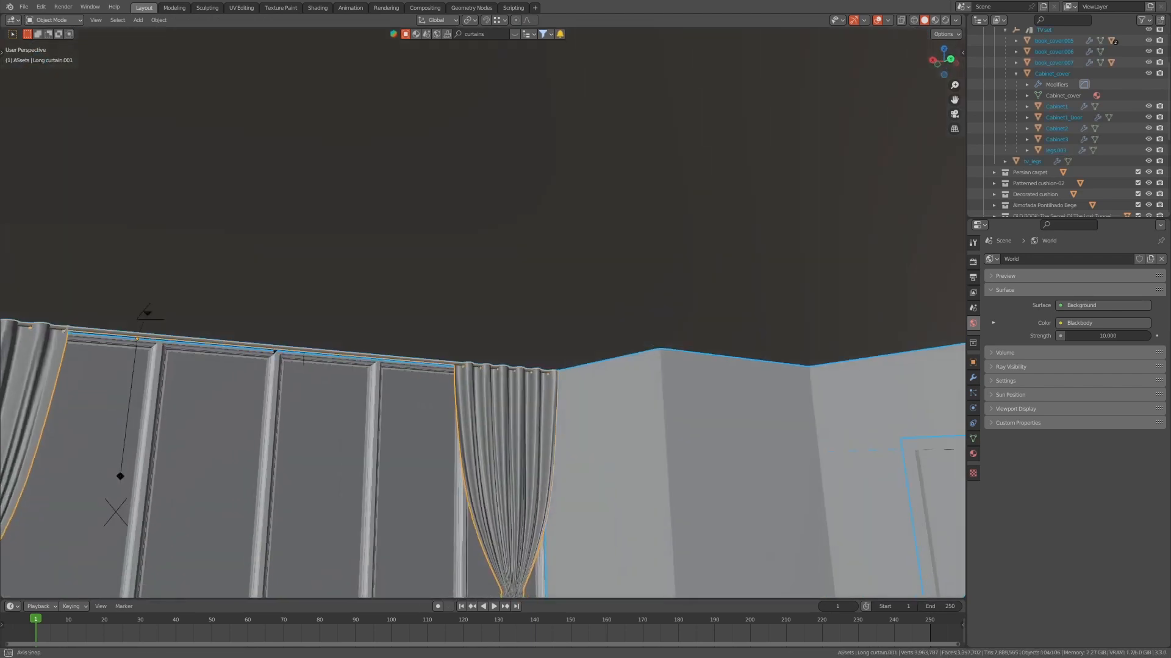
pyautogui.keyDown('shift'); pyautogui.moveTo(536, 427); pyautogui.dragTo(571, 363, button='middle'); pyautogui.keyUp('shift')
pyautogui.press('g')
pyautogui.press('z')
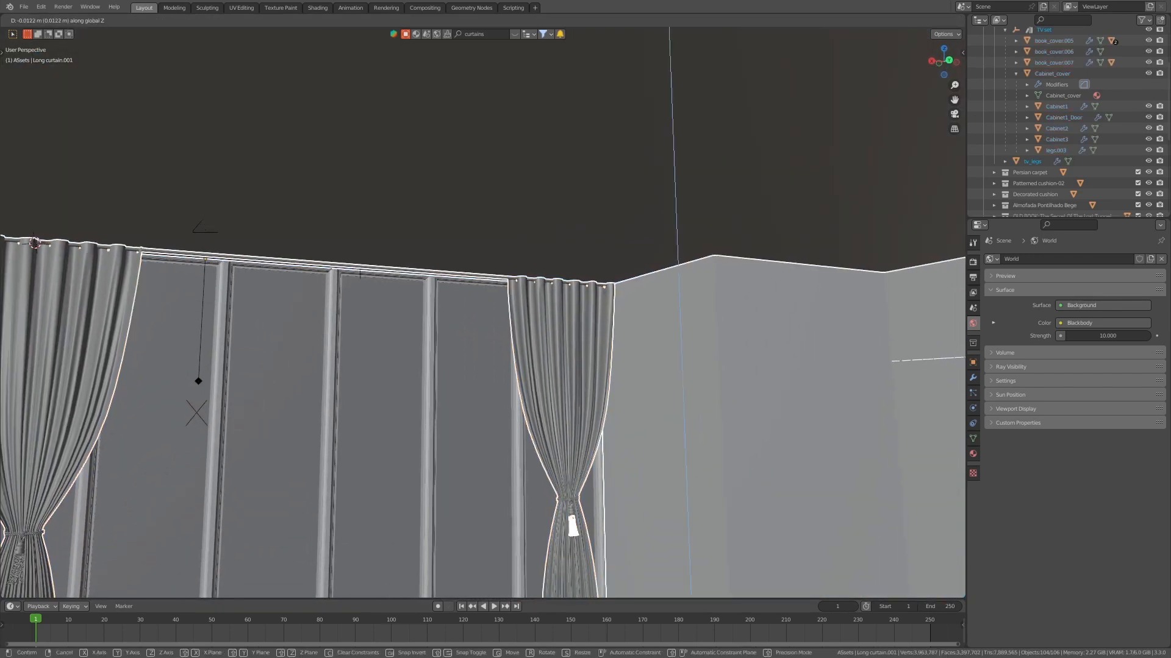
pyautogui.press('Escape')
pyautogui.click(571, 366)
pyautogui.press('g')
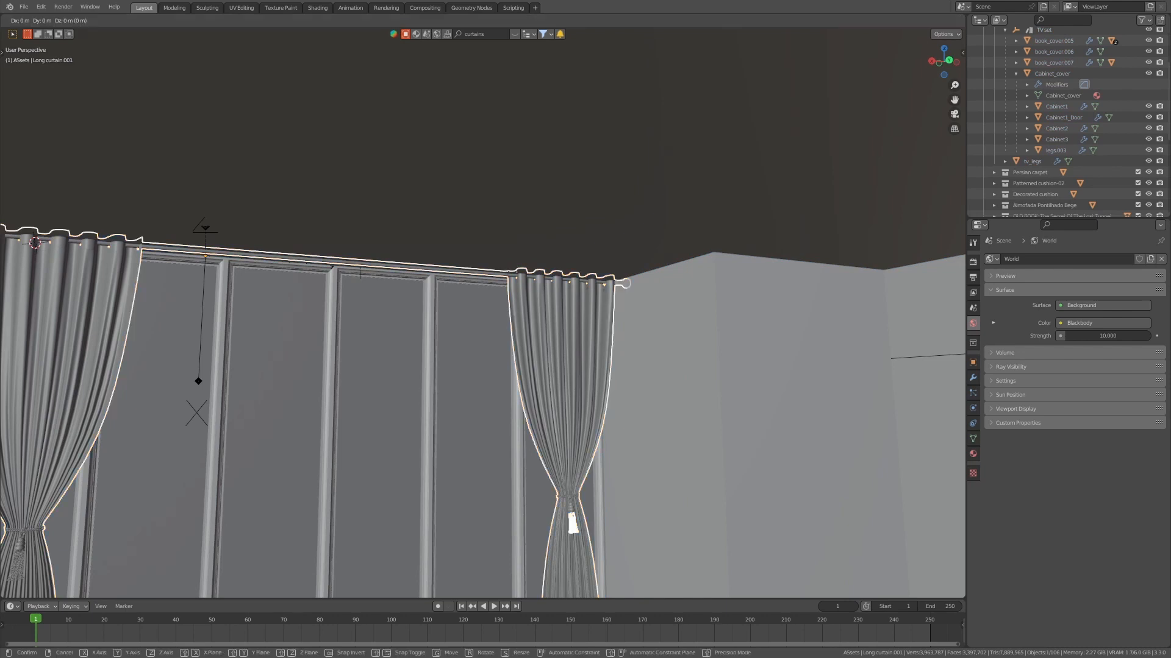
pyautogui.press('z')
pyautogui.press('Escape')
# - Select the Long curtain's parent empty and lower it along global Z in camera view until the rod sits below the ceiling
pyautogui.moveTo(360, 271); pyautogui.dragTo(364, 267, button='middle')
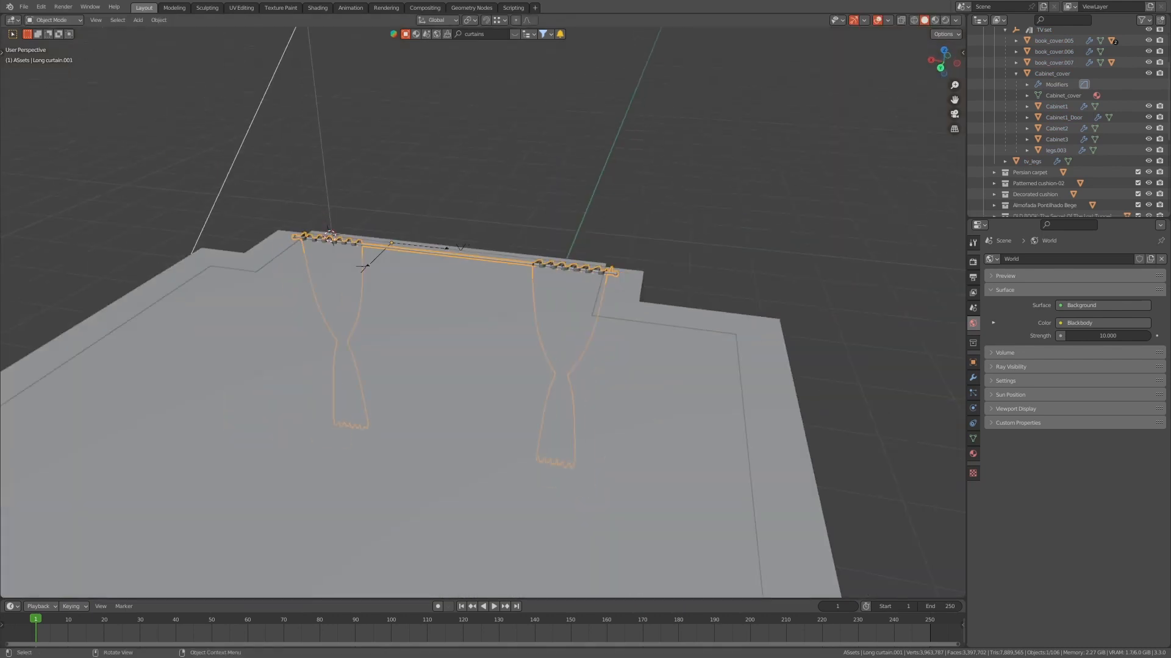
pyautogui.click(363, 267)
pyautogui.scroll(5, 363, 266)
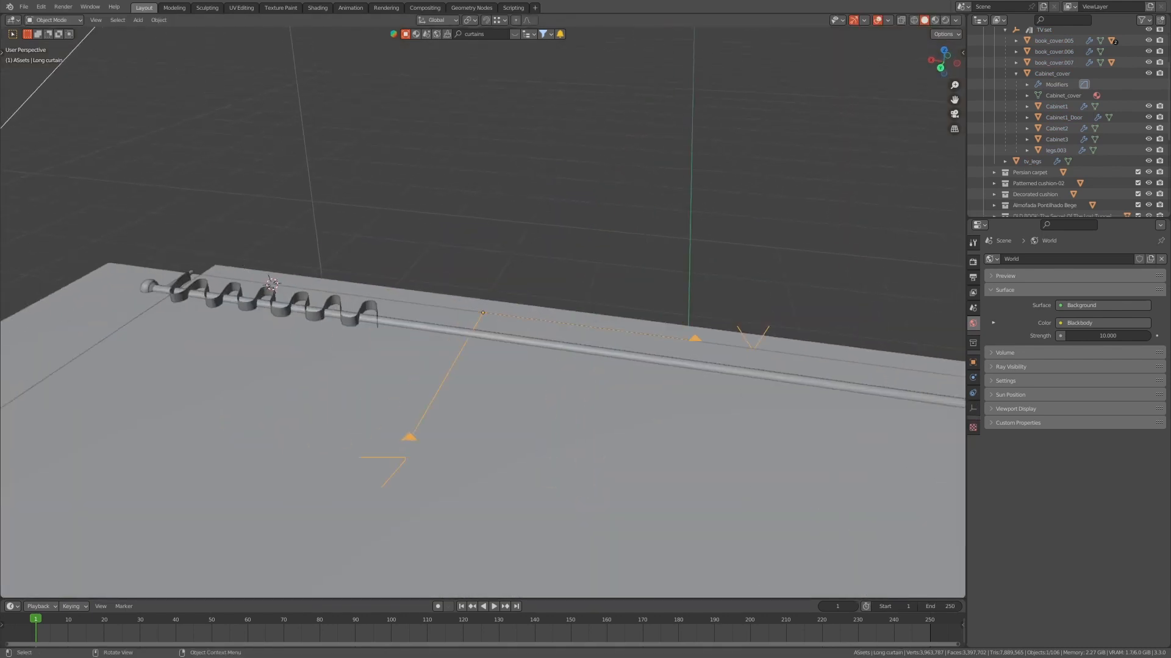
pyautogui.press('KP_0')
pyautogui.press('g')
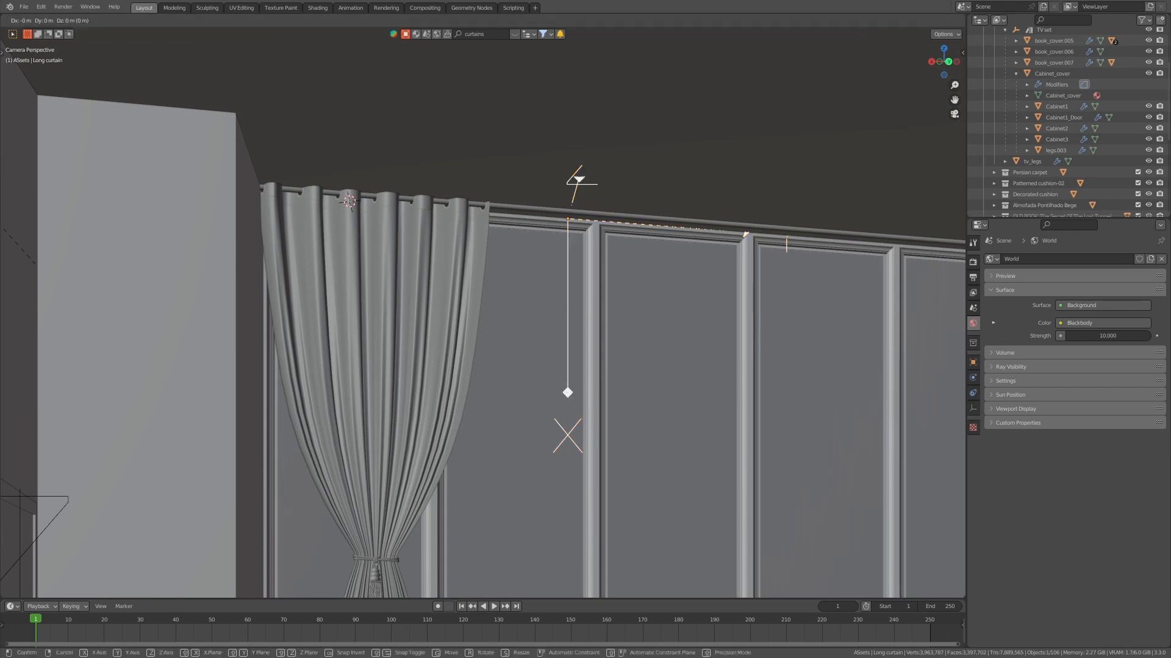
pyautogui.press('z')
pyautogui.click(352, 207)
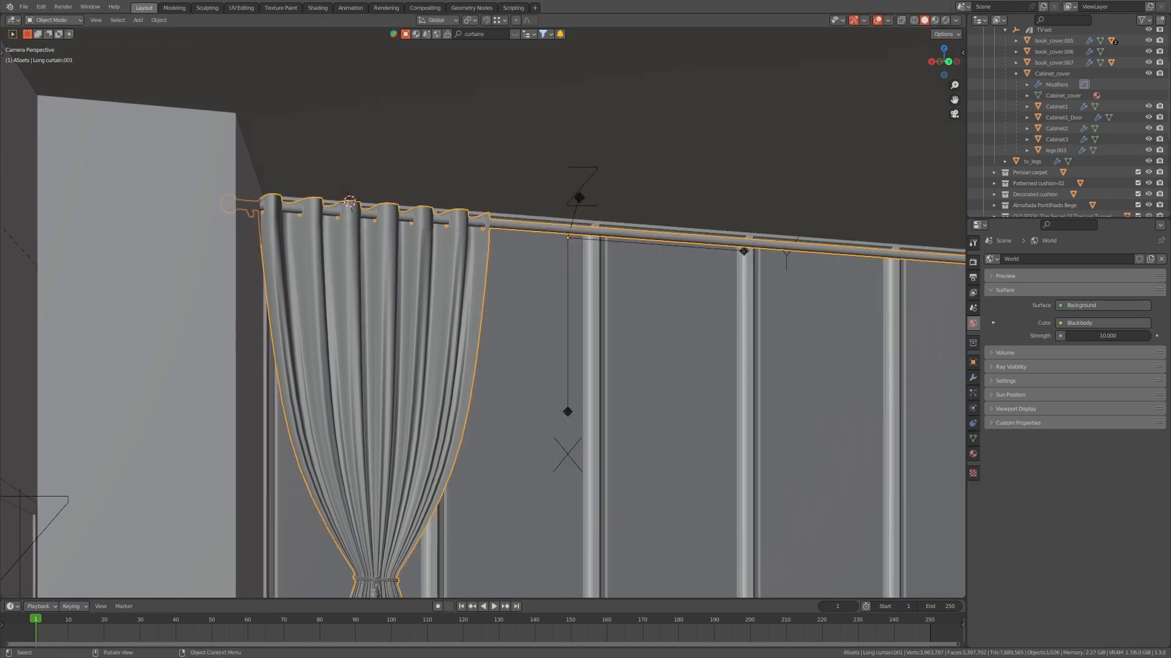
# - In the curtain's mesh, select the linked cloth, header and tieback parts of the panel near the 3D cursor
pyautogui.press('Tab')
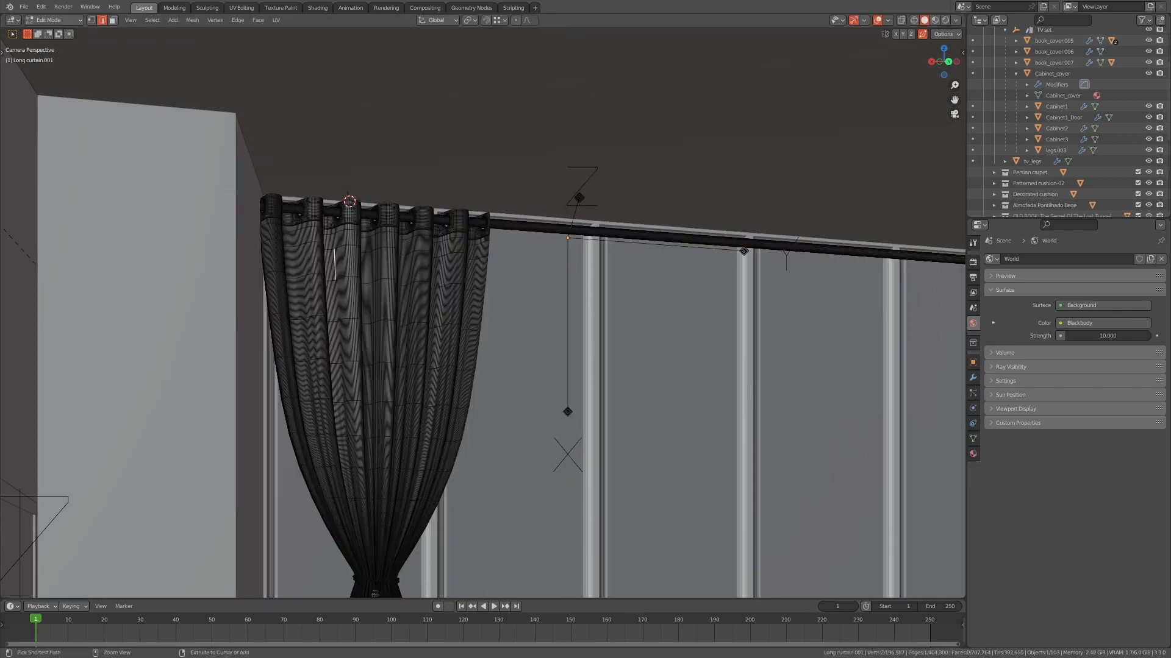
pyautogui.hotkey('ctrl', 'l')
pyautogui.keyDown('shift'); pyautogui.moveTo(376, 579); pyautogui.dragTo(356, 393, button='middle'); pyautogui.keyUp('shift')
pyautogui.keyDown('shift'); pyautogui.click(367, 551); pyautogui.keyUp('shift')
pyautogui.scroll(-4, 483, 311)
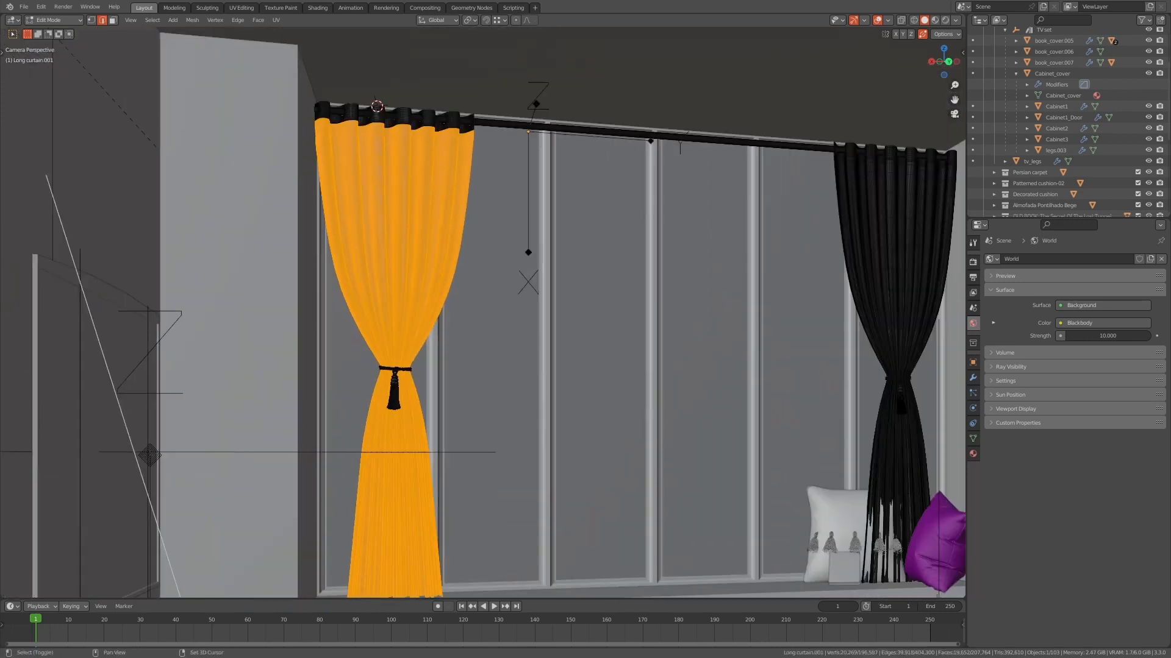
pyautogui.keyDown('shift'); pyautogui.moveTo(483, 342); pyautogui.dragTo(483, 289, button='middle'); pyautogui.keyUp('shift')
pyautogui.scroll(-3, 482, 311)
pyautogui.keyDown('shift'); pyautogui.moveTo(406, 266); pyautogui.dragTo(437, 292); pyautogui.keyUp('shift')
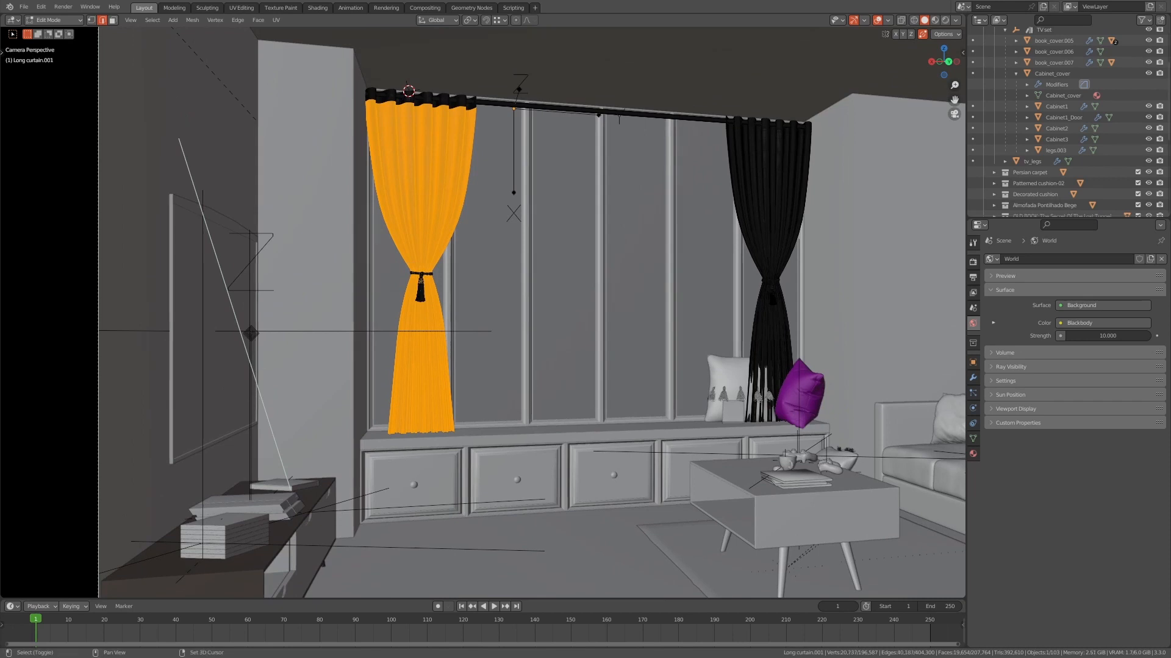
pyautogui.hotkey('ctrl', 'l')
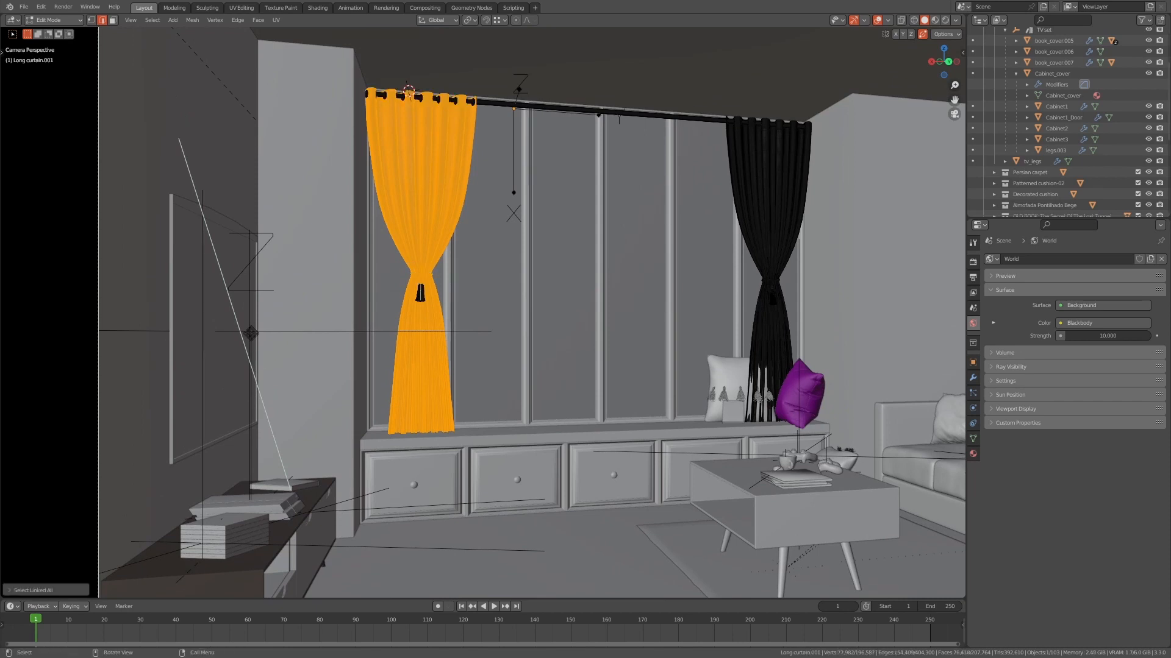
# - Switch to face selection and add the linked tassel strands of the same curtain panel to the selection
pyautogui.scroll(4, 483, 311)
pyautogui.hotkey('ctrl', '3')
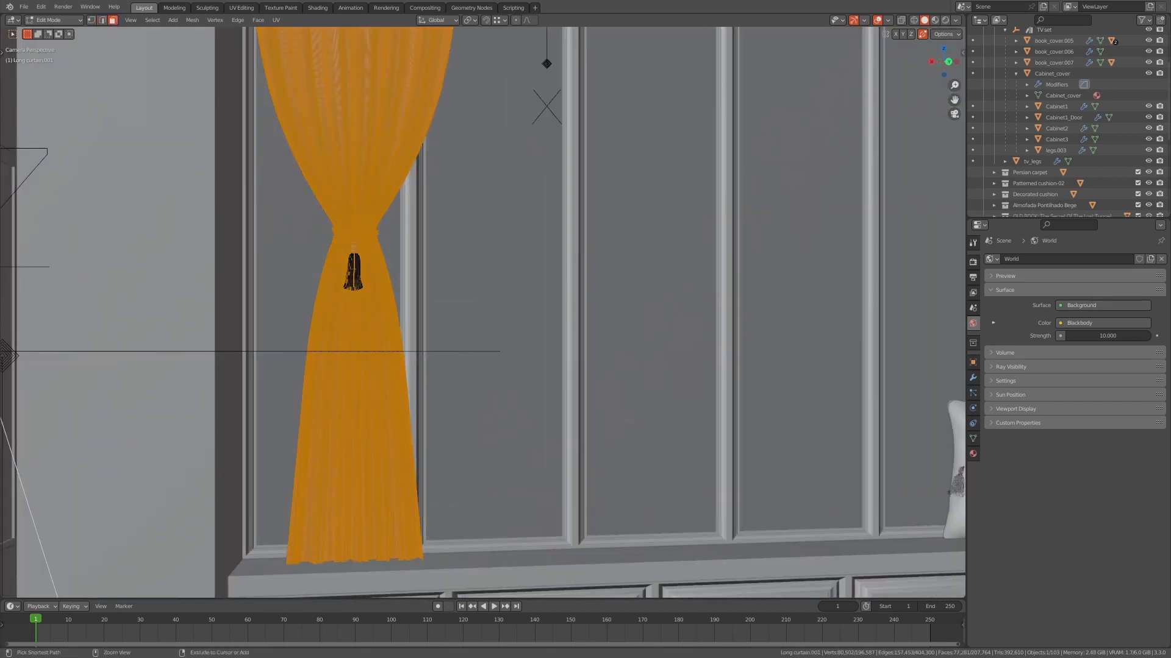
pyautogui.hotkey('ctrl', 'l')
pyautogui.press('Escape')
pyautogui.hotkey('ctrl', 'l')
pyautogui.scroll(7, 483, 312)
pyautogui.keyDown('shift'); pyautogui.moveTo(305, 269); pyautogui.dragTo(662, 352, button='middle'); pyautogui.keyUp('shift')
pyautogui.scroll(7, 483, 312)
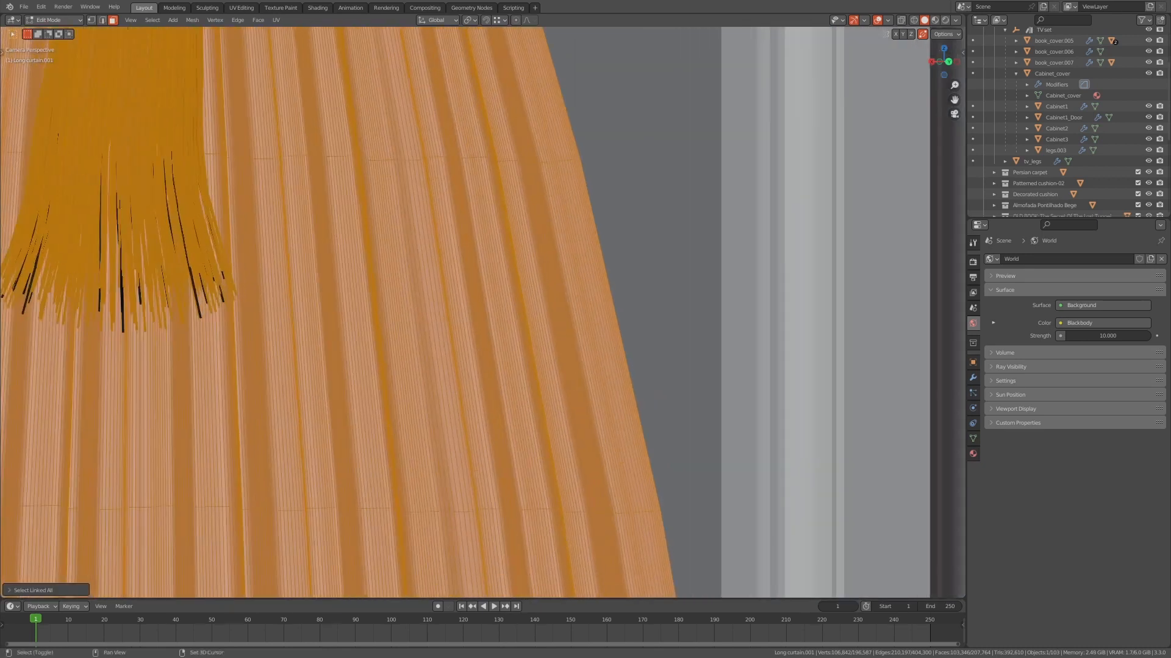
pyautogui.keyDown('shift'); pyautogui.click(194, 403); pyautogui.keyUp('shift')
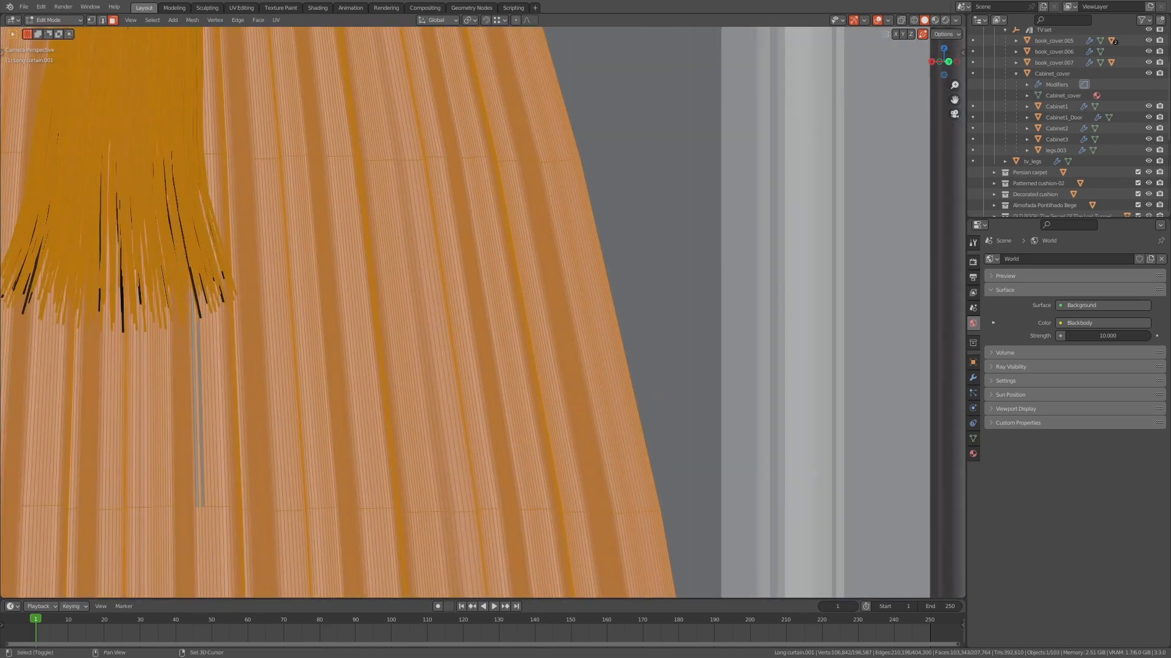
pyautogui.scroll(1, 483, 312)
pyautogui.keyDown('shift'); pyautogui.moveTo(304, 274); pyautogui.dragTo(381, 287, button='middle'); pyautogui.keyUp('shift')
pyautogui.keyDown('shift'); pyautogui.moveTo(172, 258); pyautogui.dragTo(309, 347); pyautogui.keyUp('shift')
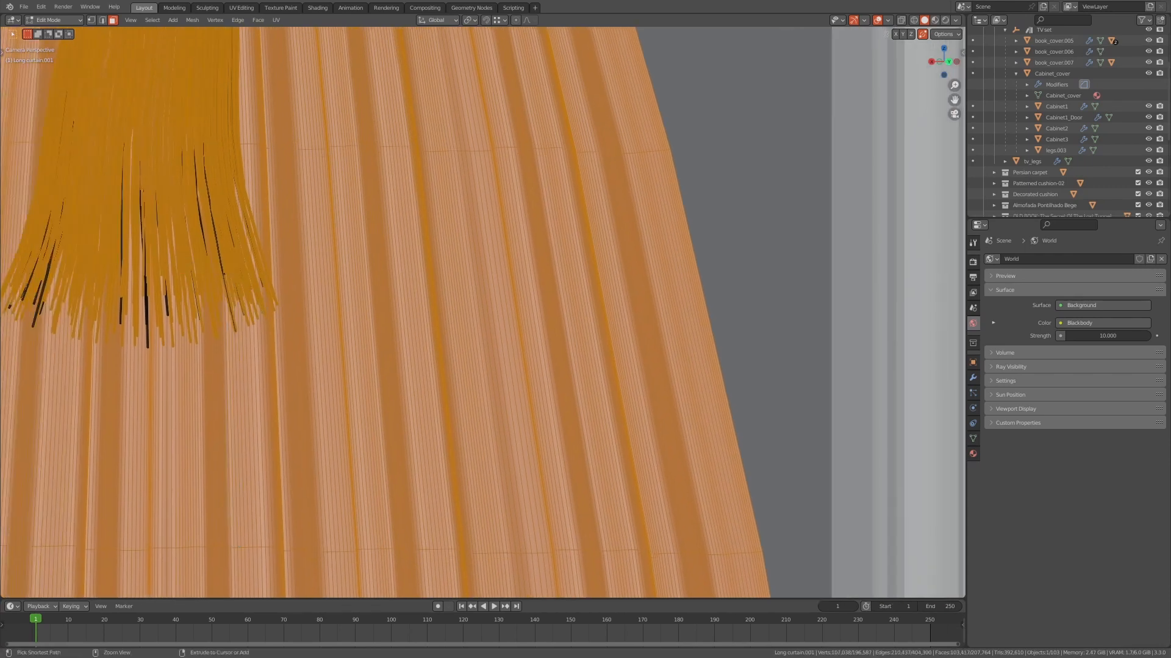
pyautogui.hotkey('ctrl', 'l')
# - With X-ray display on, add the remaining tassel and panel faces using an enlarged circle selection
pyautogui.scroll(-8, 456, 314)
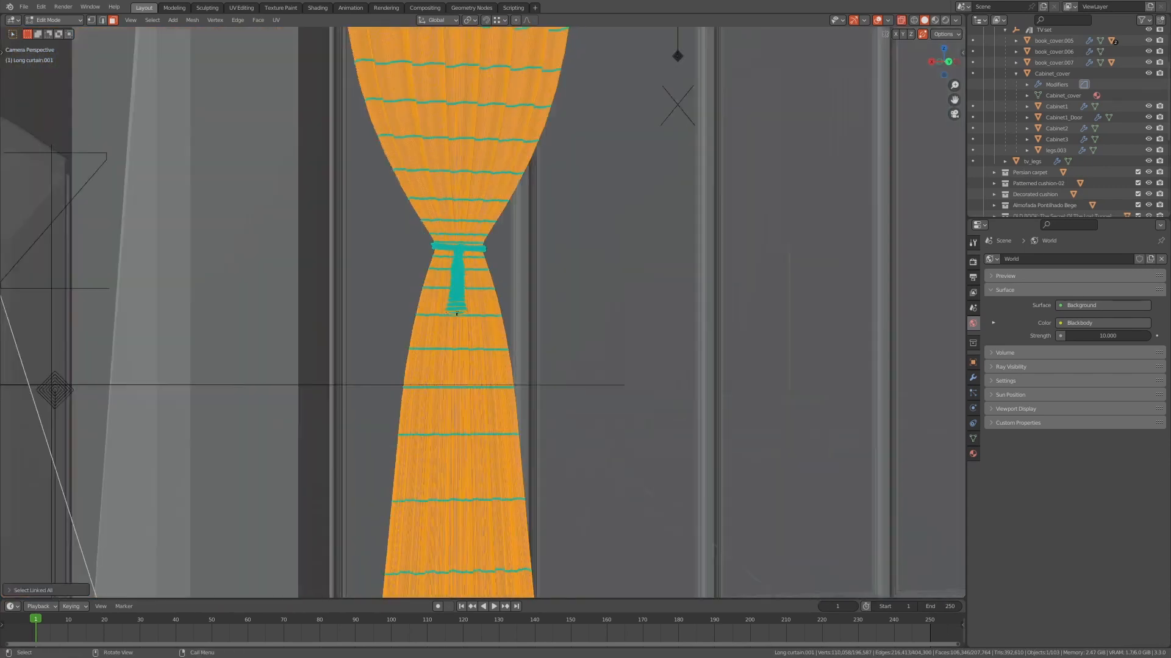
pyautogui.scroll(-4, 456, 314)
pyautogui.press('c')
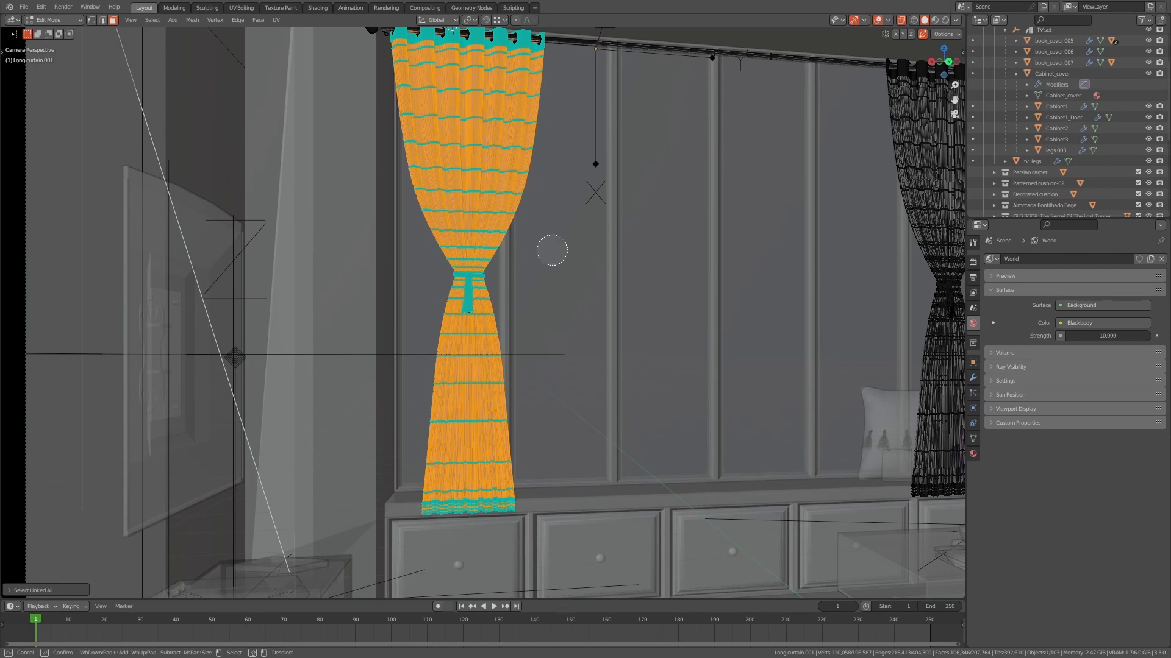
pyautogui.scroll(-18, 552, 250)
pyautogui.click(492, 383)
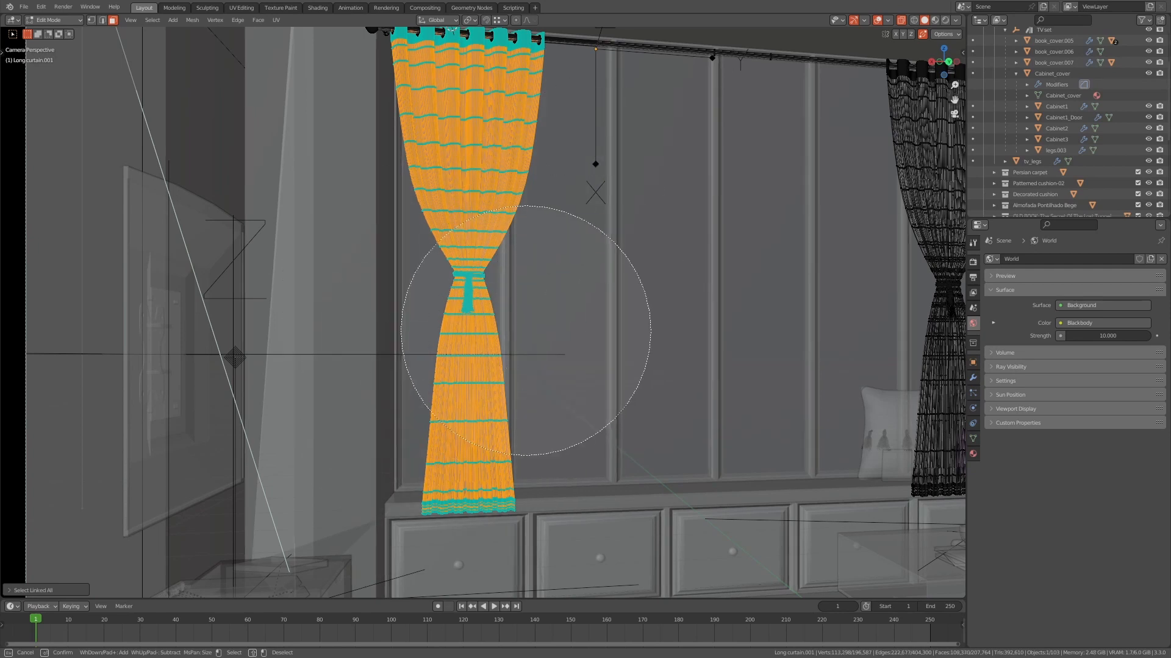
pyautogui.rightClick(610, 254)
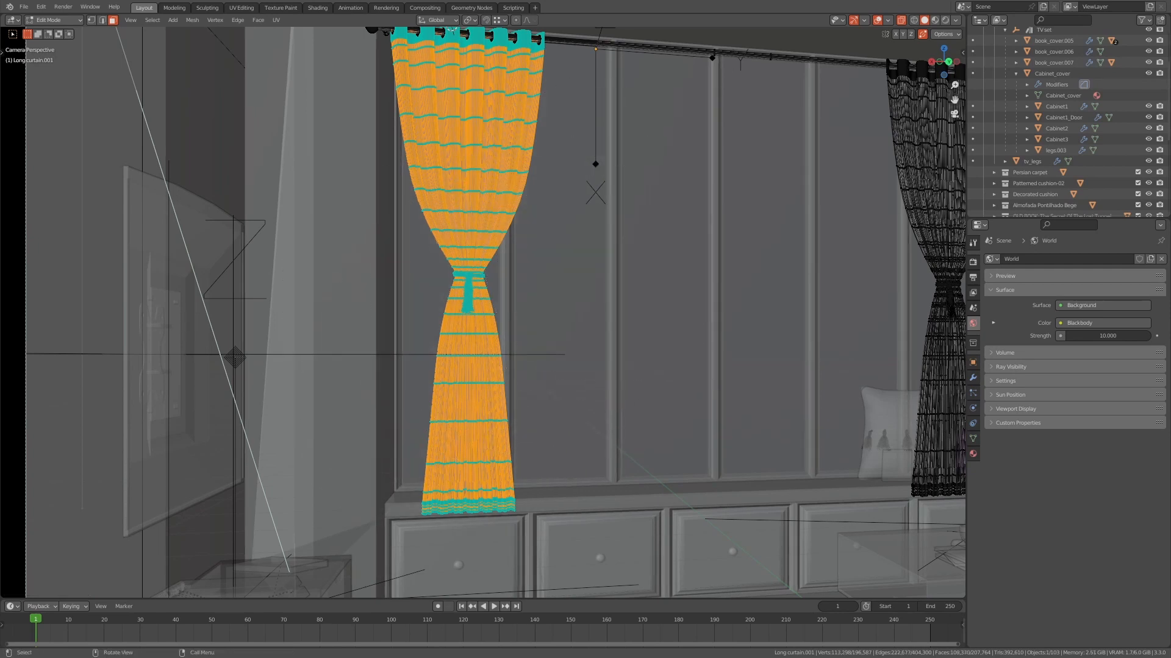
# - Try to slide the selected curtain panel along the rod in global X
pyautogui.press('z')
pyautogui.scroll(-3, 487, 305)
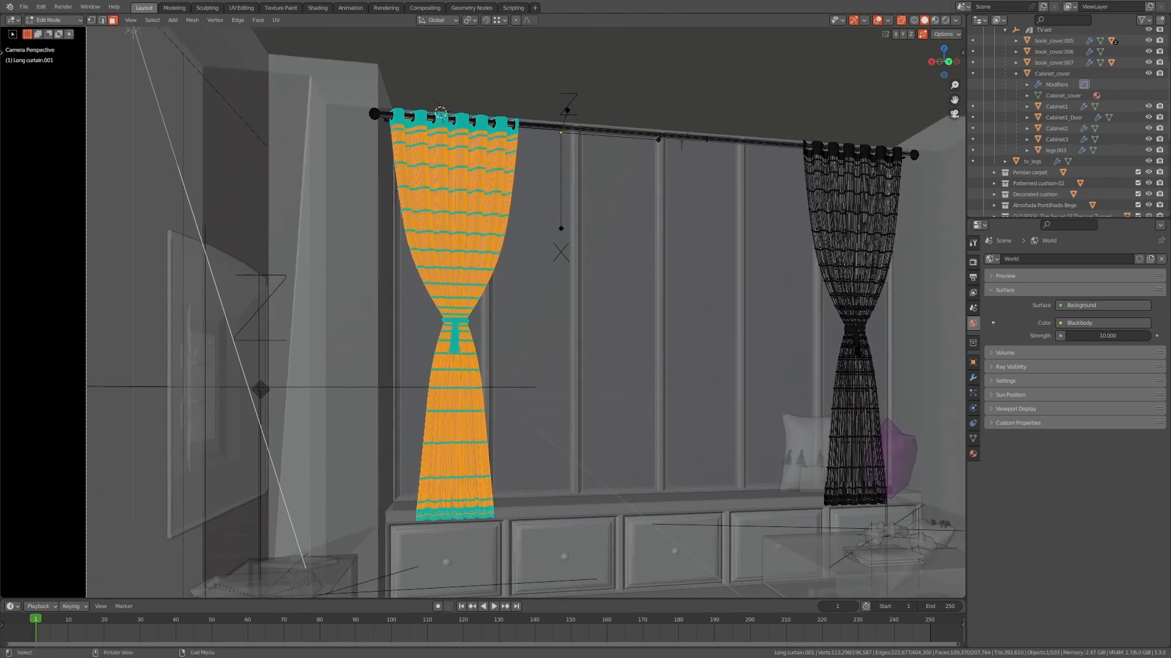
pyautogui.press('g')
pyautogui.press('y')
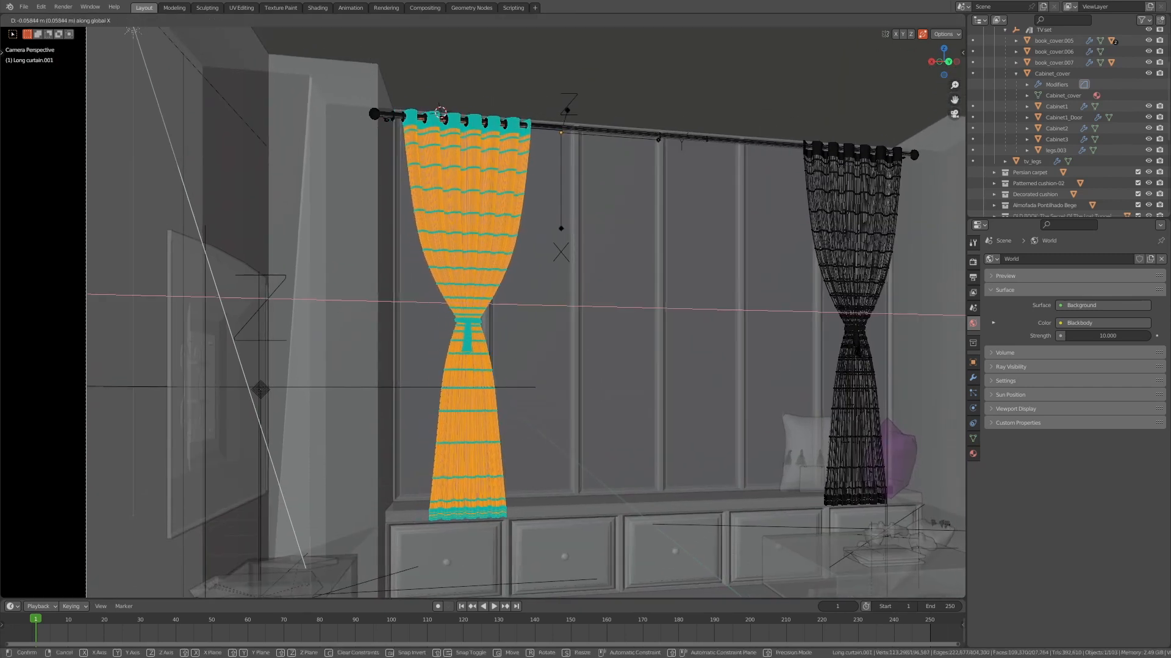
pyautogui.press('Escape')
pyautogui.scroll(4, 495, 317)
pyautogui.keyDown('shift'); pyautogui.moveTo(495, 201); pyautogui.dragTo(612, 525, button='middle'); pyautogui.keyUp('shift')
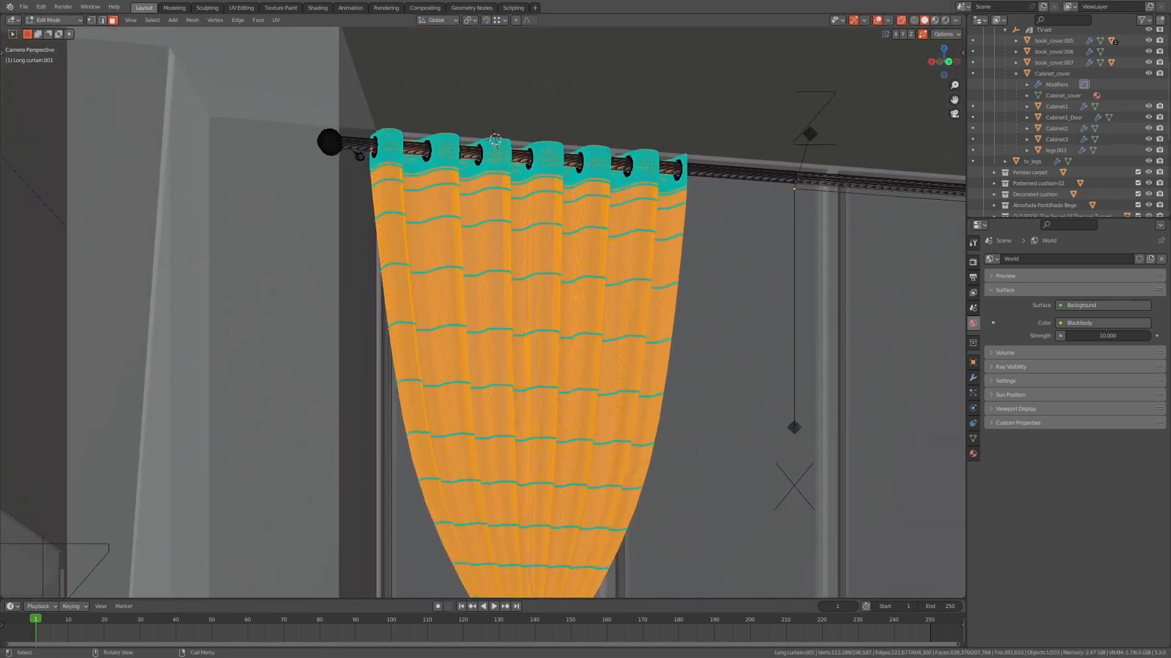
# - Try to select only the curtain panel at the rod's end in the top view, without selecting the rod
pyautogui.press('KP_7')
pyautogui.scroll(4, 484, 311)
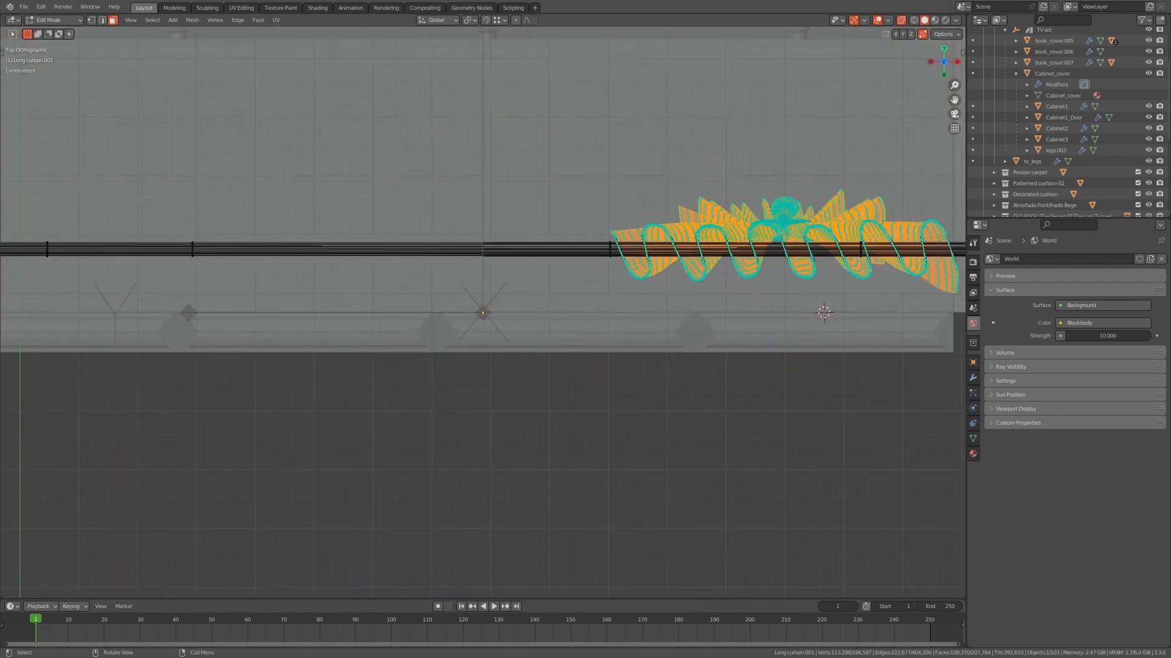
pyautogui.keyDown('shift'); pyautogui.moveTo(649, 311); pyautogui.dragTo(305, 329, button='middle'); pyautogui.keyUp('shift')
pyautogui.hotkey('alt', 'a')
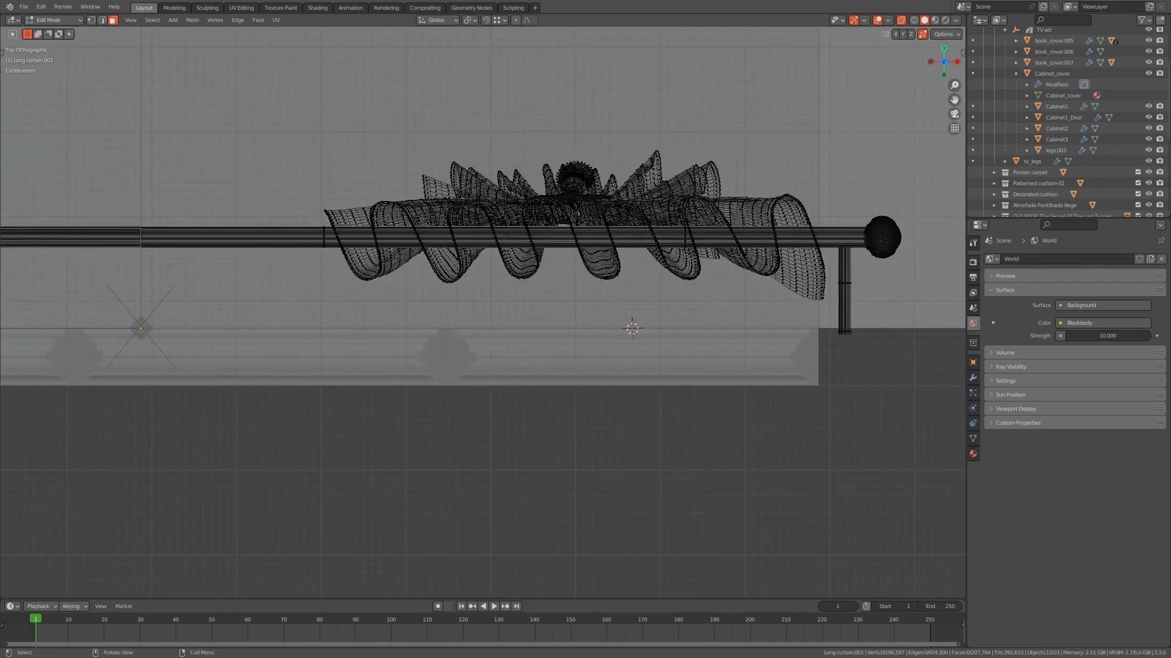
pyautogui.moveTo(266, 117); pyautogui.dragTo(833, 357)
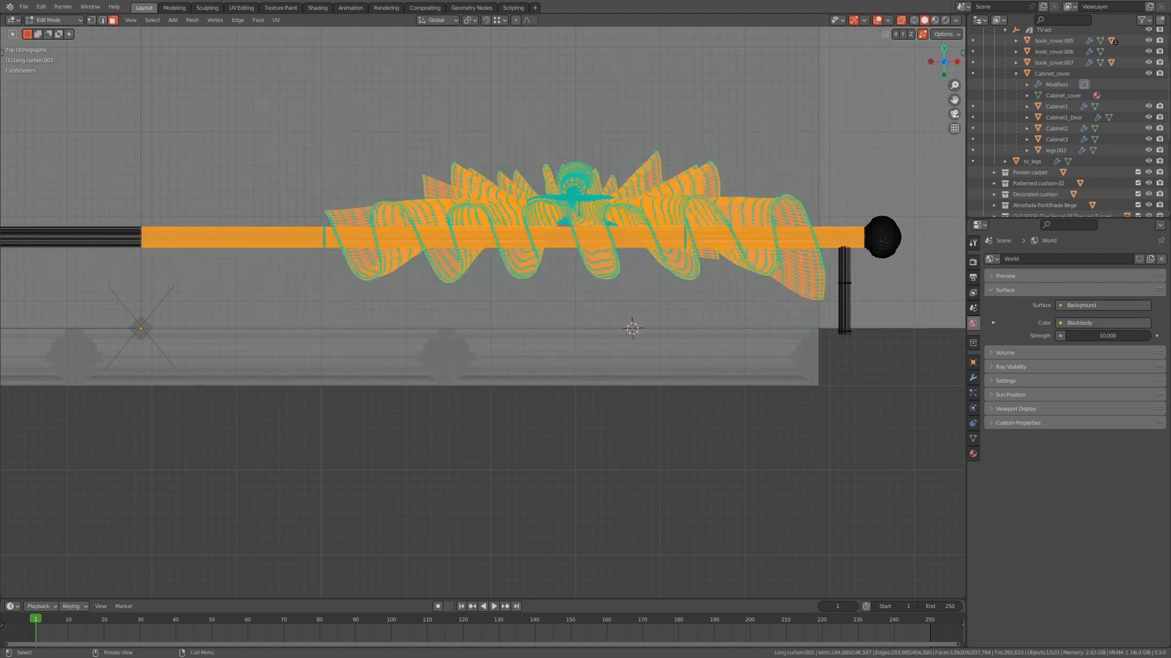
pyautogui.click(455, 163)
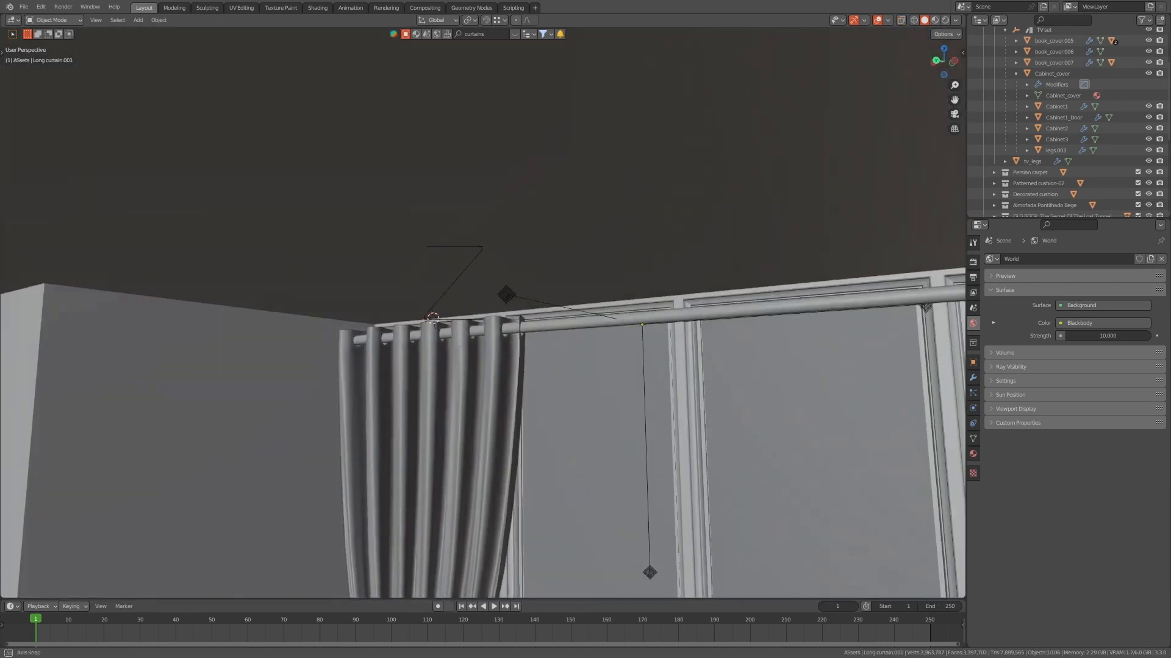
# - Dissolve the edge loop around the curtain rod between the curtain panel and the middle of the window
pyautogui.scroll(3, 474, 317)
pyautogui.moveTo(488, 320); pyautogui.dragTo(463, 238, button='middle')
pyautogui.scroll(3, 426, 292)
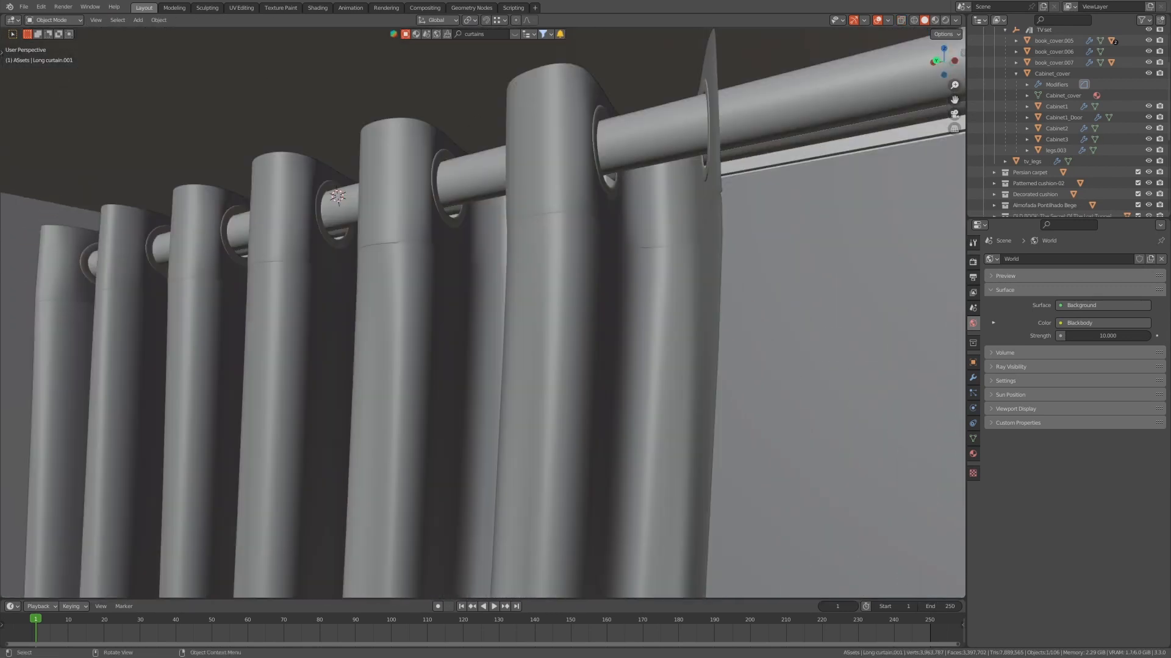
pyautogui.moveTo(427, 292); pyautogui.dragTo(449, 300, button='middle')
pyautogui.scroll(-3, 450, 300)
pyautogui.keyDown('shift'); pyautogui.moveTo(549, 305); pyautogui.dragTo(174, 277, button='middle'); pyautogui.keyUp('shift')
pyautogui.press('Tab')
pyautogui.press('2')
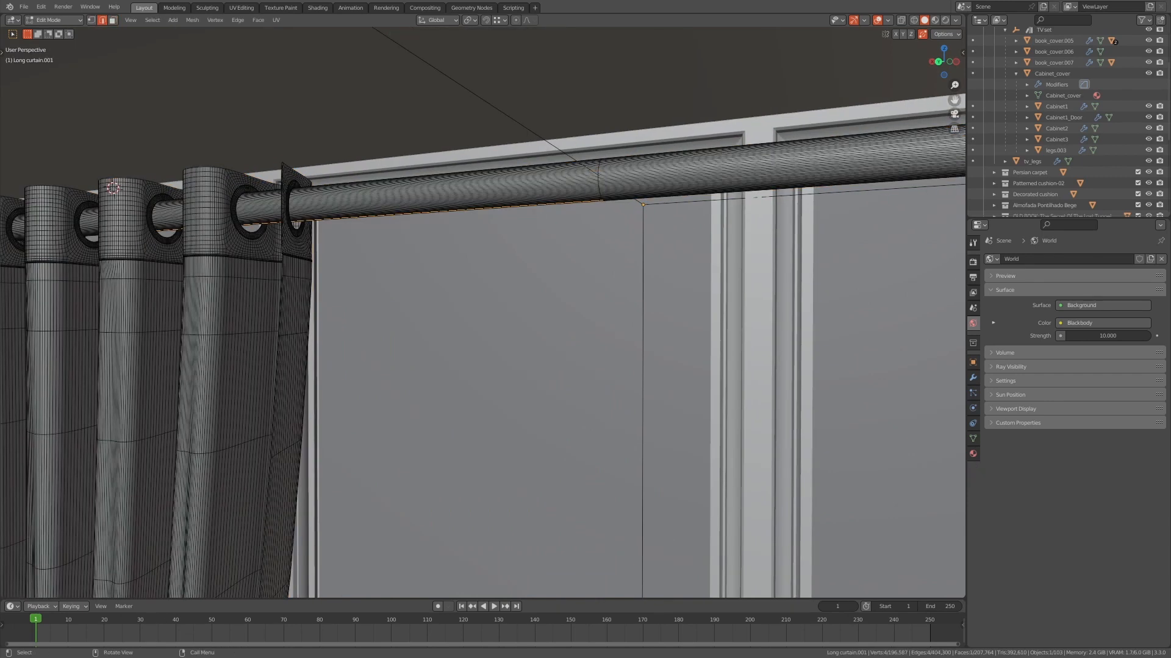
pyautogui.moveTo(631, 131); pyautogui.dragTo(560, 243)
pyautogui.hotkey('alt', 'z')
pyautogui.moveTo(657, 100); pyautogui.dragTo(579, 232)
pyautogui.hotkey('alt', 'z')
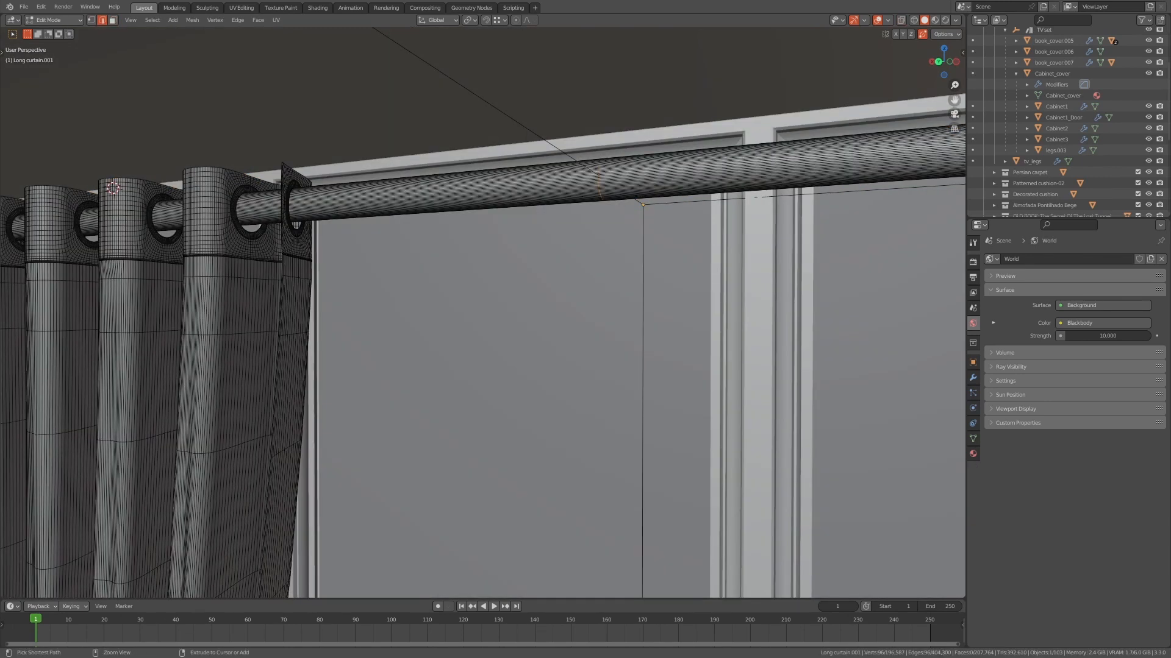
pyautogui.press('Tab')
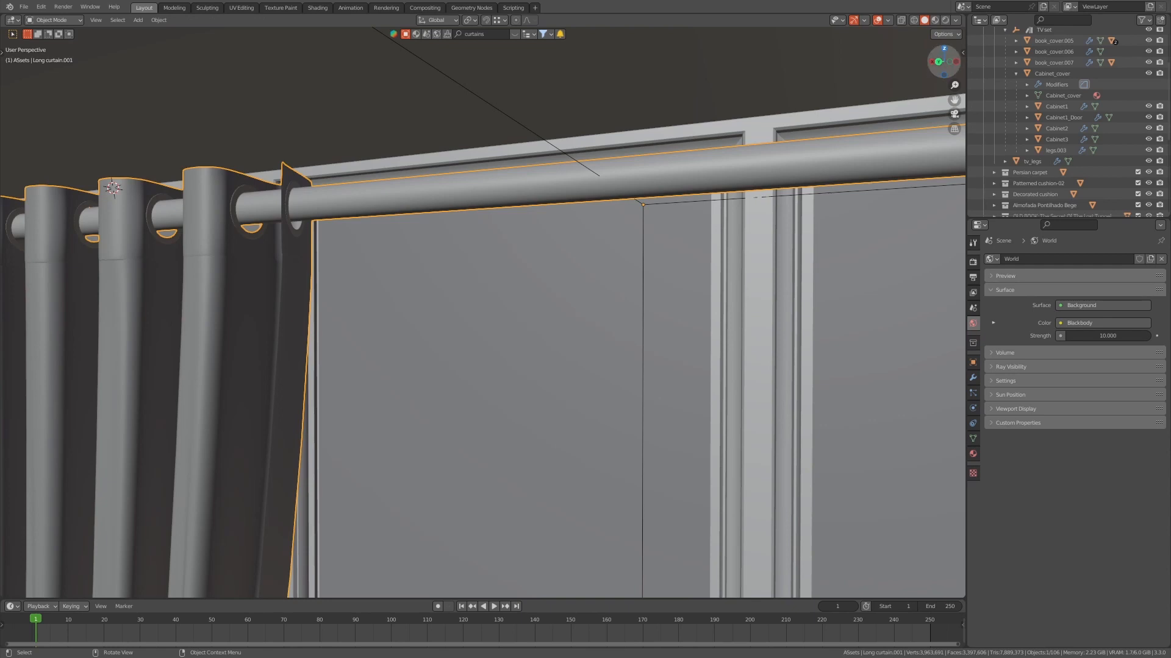
# - Select the mesh of the curtain panel farther from the sofa, excluding the rod, and slide it inward along the X axis
pyautogui.click(944, 49)
pyautogui.scroll(-5, 483, 305)
pyautogui.press('Tab')
pyautogui.keyDown('shift'); pyautogui.moveTo(488, 178); pyautogui.dragTo(380, 241, button='middle'); pyautogui.keyUp('shift')
pyautogui.hotkey('alt', 'z')
pyautogui.moveTo(380, 241); pyautogui.dragTo(637, 373)
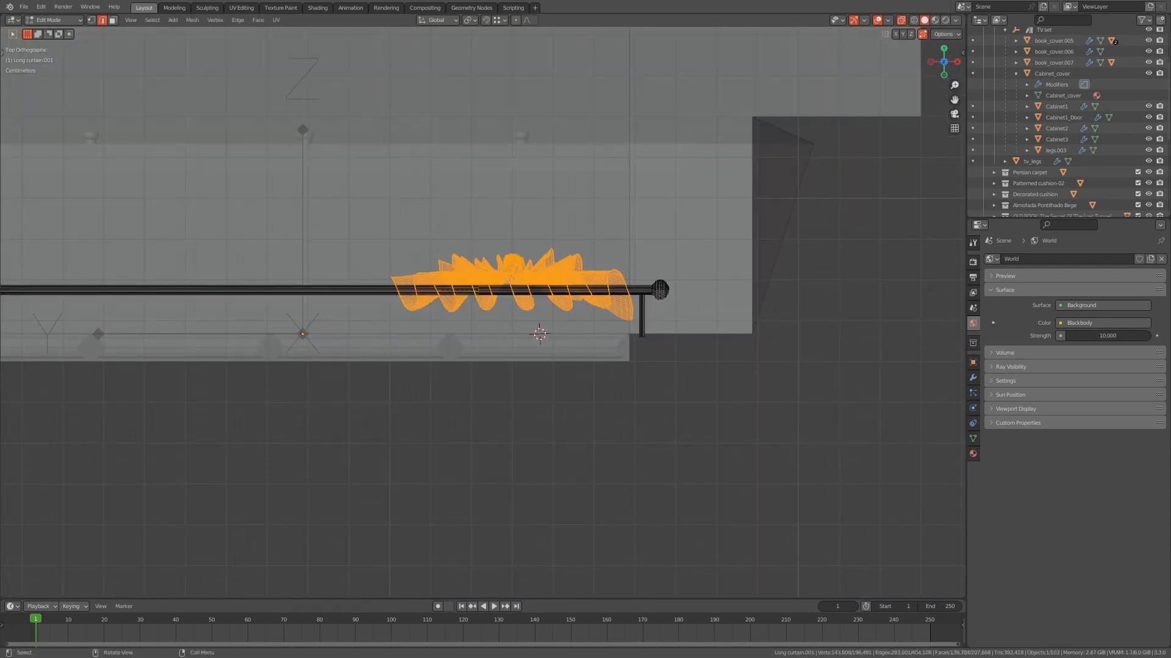
pyautogui.press('KP_0')
pyautogui.scroll(6, 483, 310)
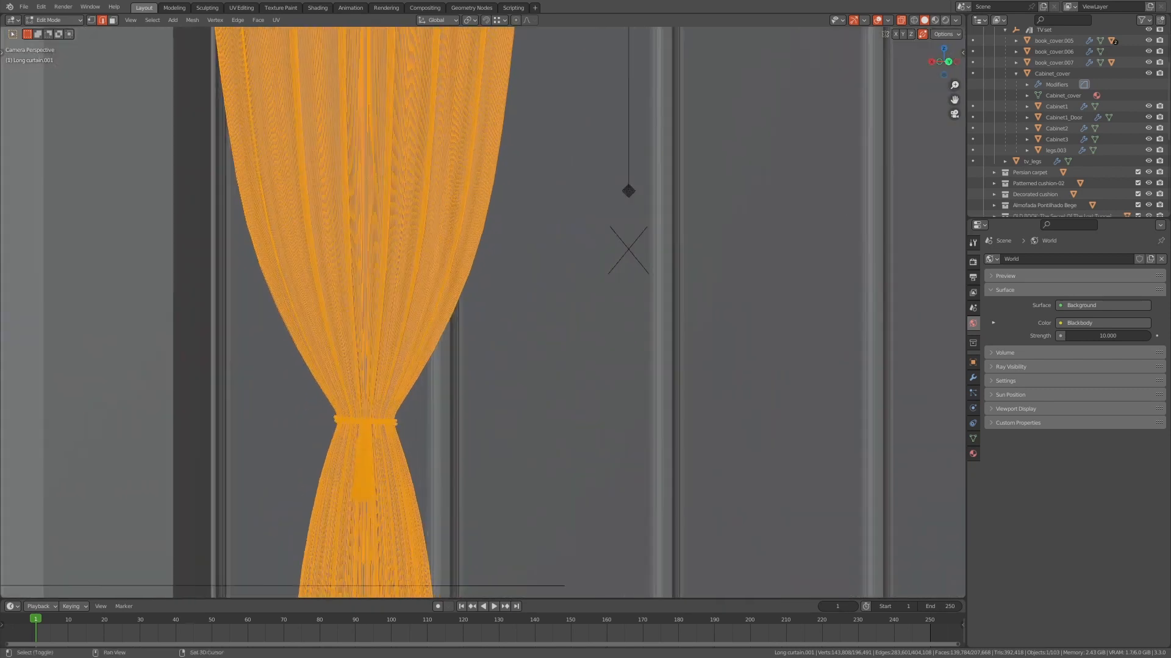
pyautogui.keyDown('shift'); pyautogui.moveTo(483, 244); pyautogui.dragTo(623, 516, button='middle'); pyautogui.keyUp('shift')
pyautogui.press('g')
pyautogui.press('y')
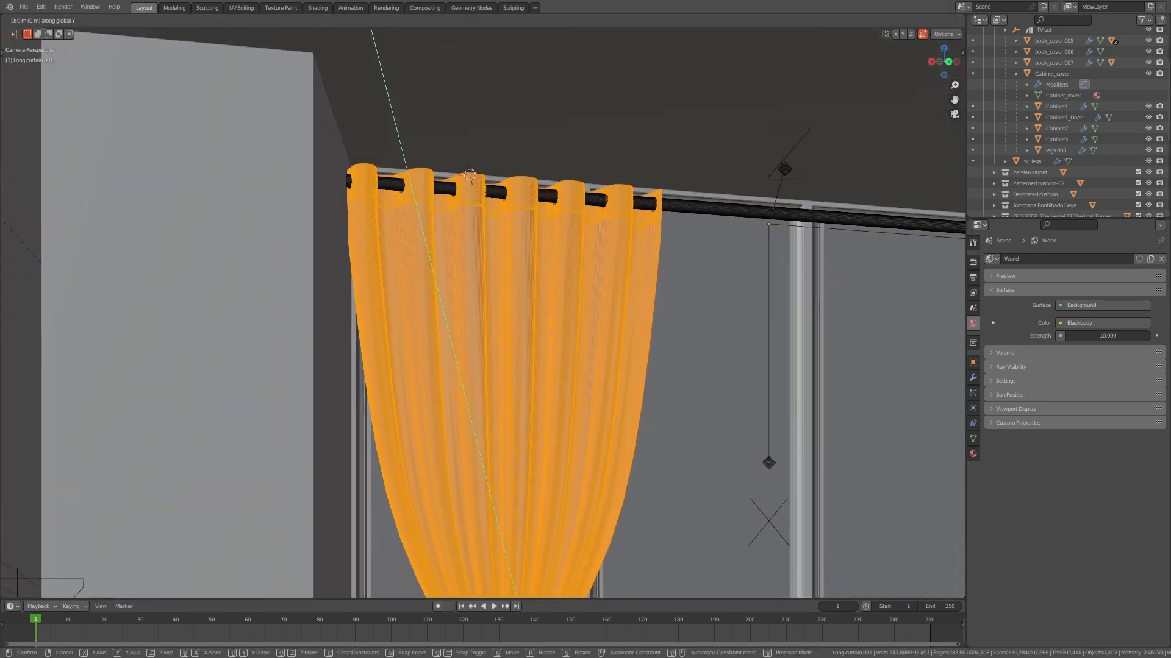
pyautogui.press('x')
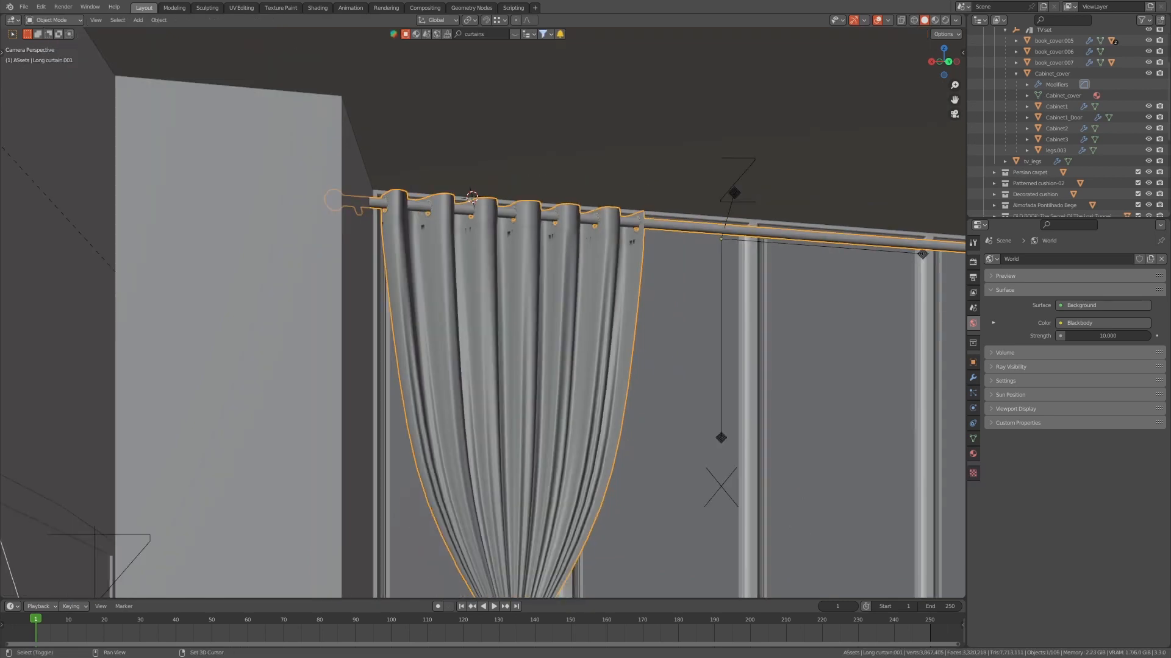
# - Select the mesh of the curtain panel nearer the sofa, excluding the rod, and slide it inward about 0.035 m along the X axis
pyautogui.keyDown('shift'); pyautogui.moveTo(902, 305); pyautogui.dragTo(58, 278, button='middle'); pyautogui.keyUp('shift')
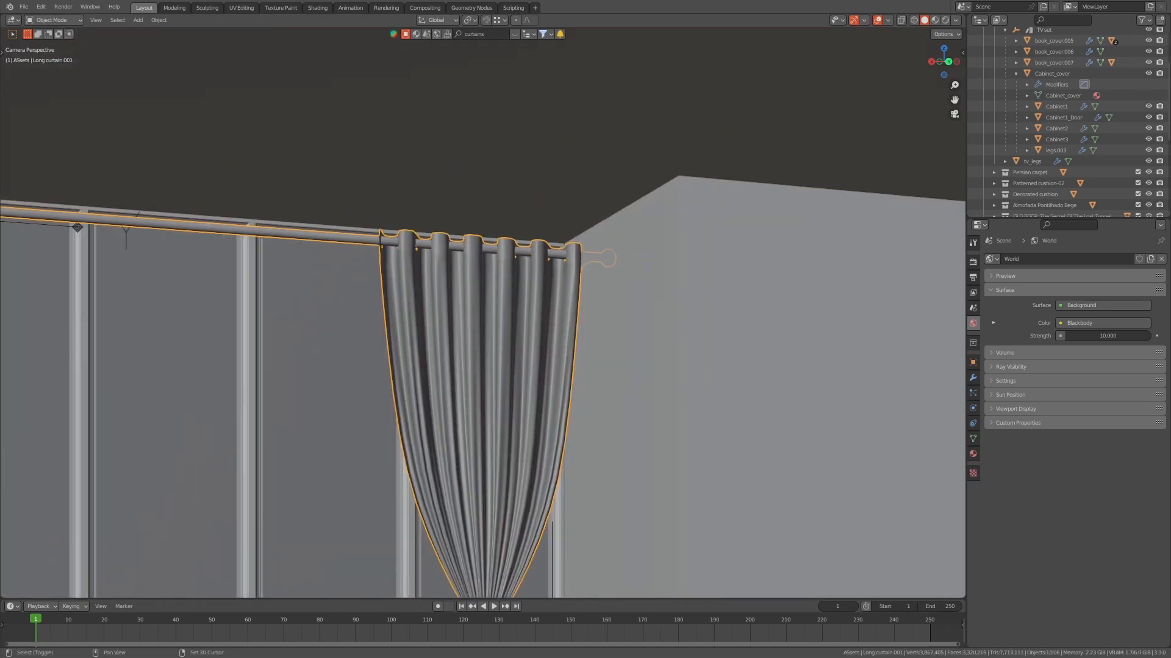
pyautogui.keyDown('shift'); pyautogui.moveTo(488, 366); pyautogui.dragTo(349, 221, button='middle'); pyautogui.keyUp('shift')
pyautogui.press('Tab')
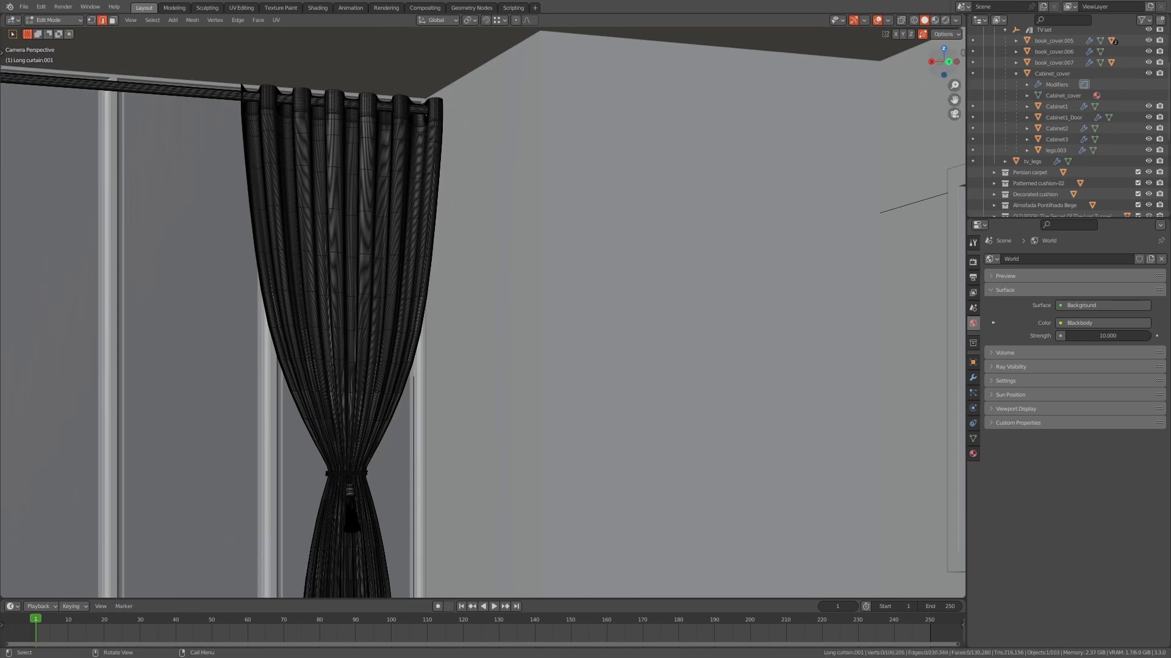
pyautogui.press('KP_7')
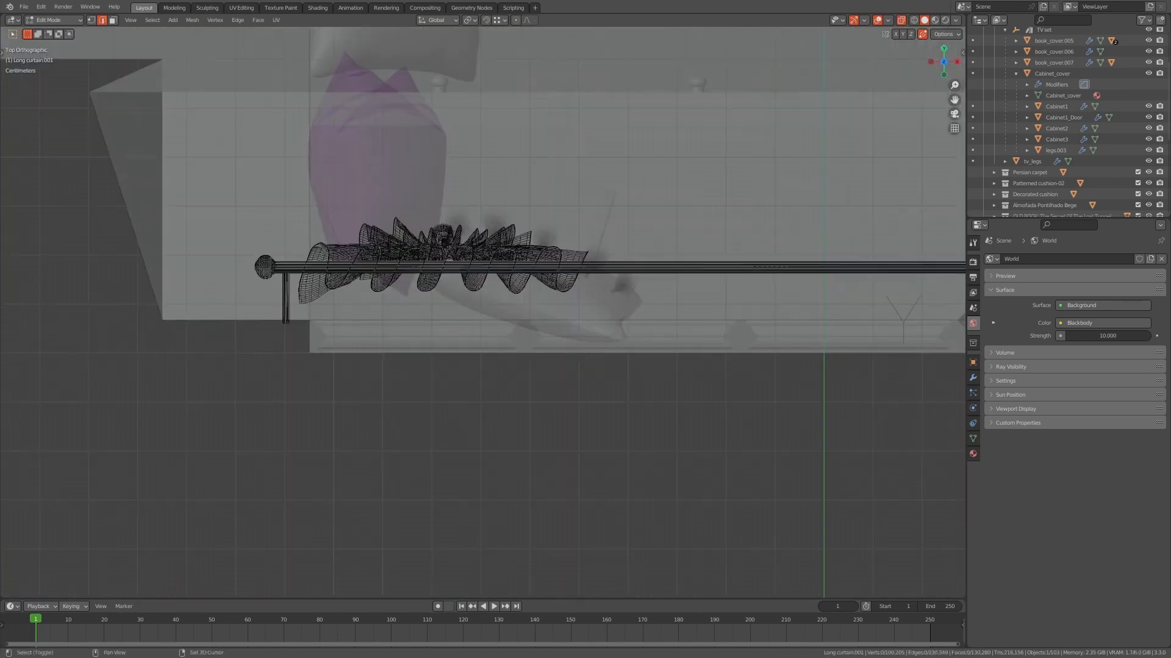
pyautogui.moveTo(274, 169); pyautogui.dragTo(741, 434)
pyautogui.moveTo(273, 434); pyautogui.dragTo(299, 426)
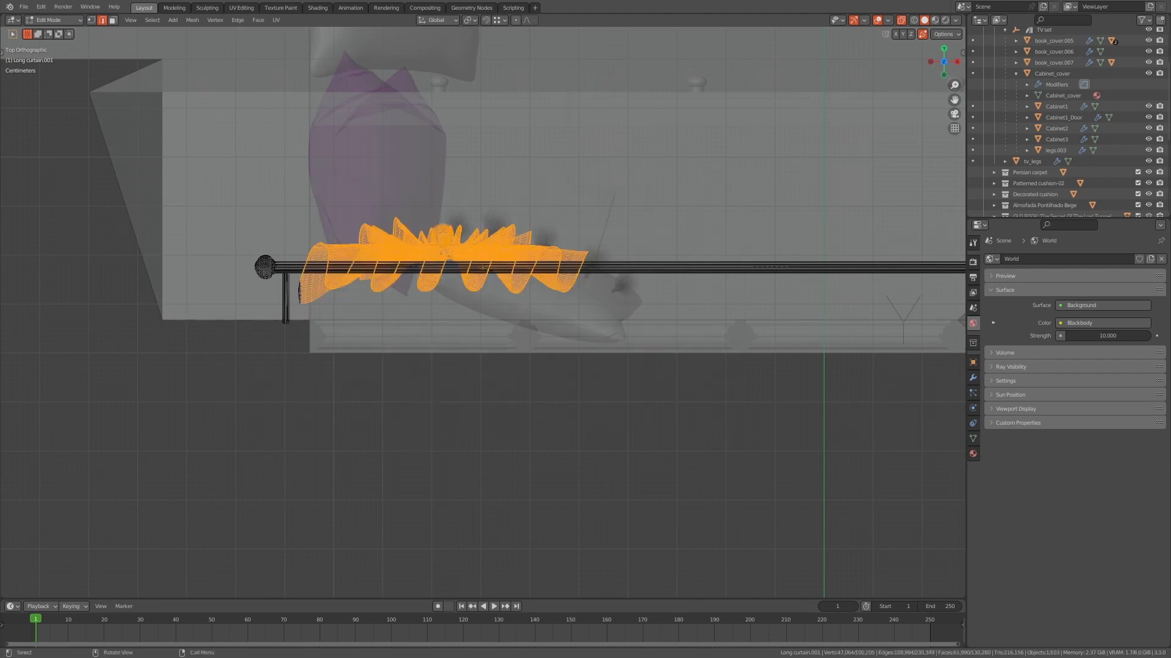
pyautogui.hotkey('ctrl', 'l')
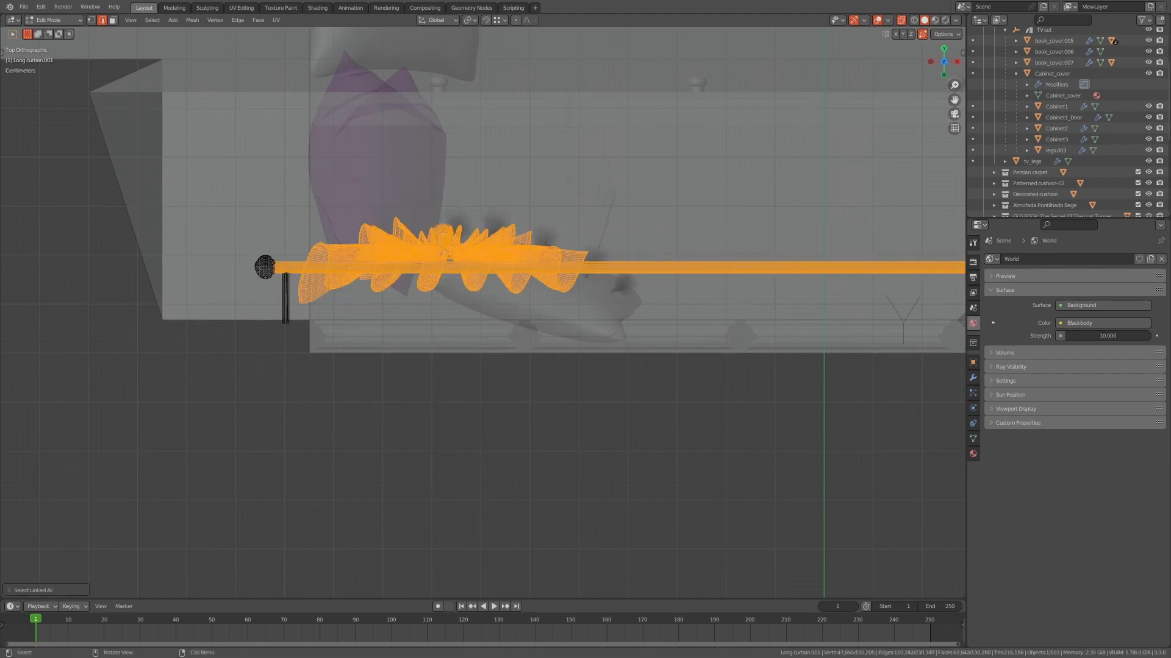
pyautogui.moveTo(666, 148); pyautogui.dragTo(291, 352)
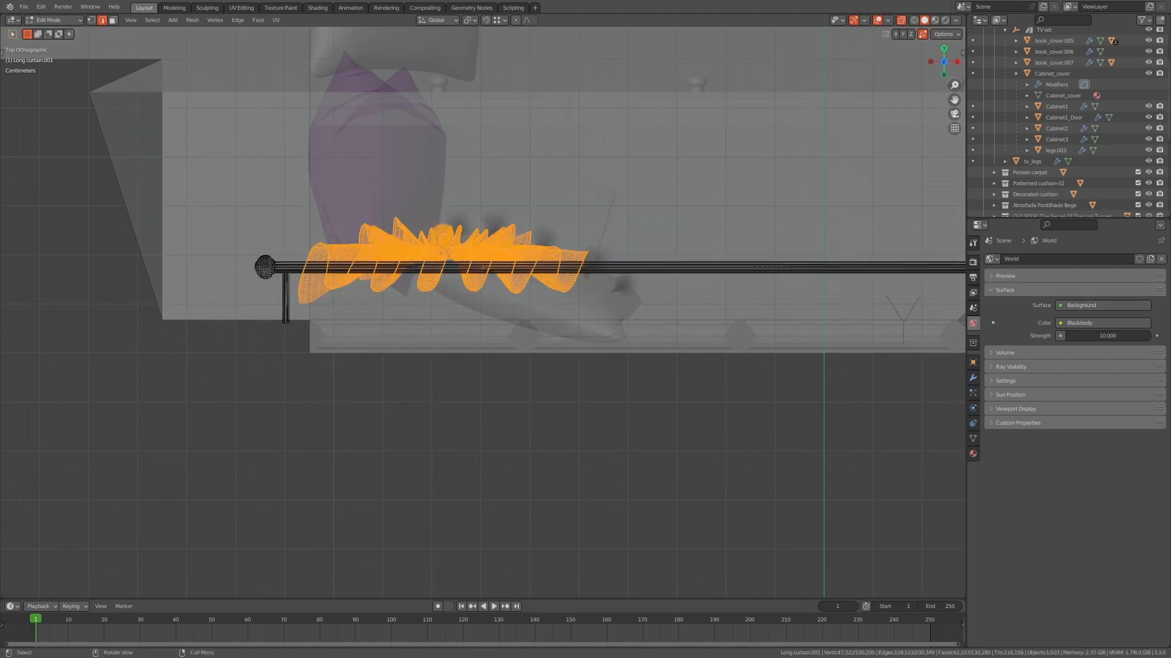
pyautogui.press('KP_0')
pyautogui.hotkey('alt', 'z')
pyautogui.scroll(-4, 283, 59)
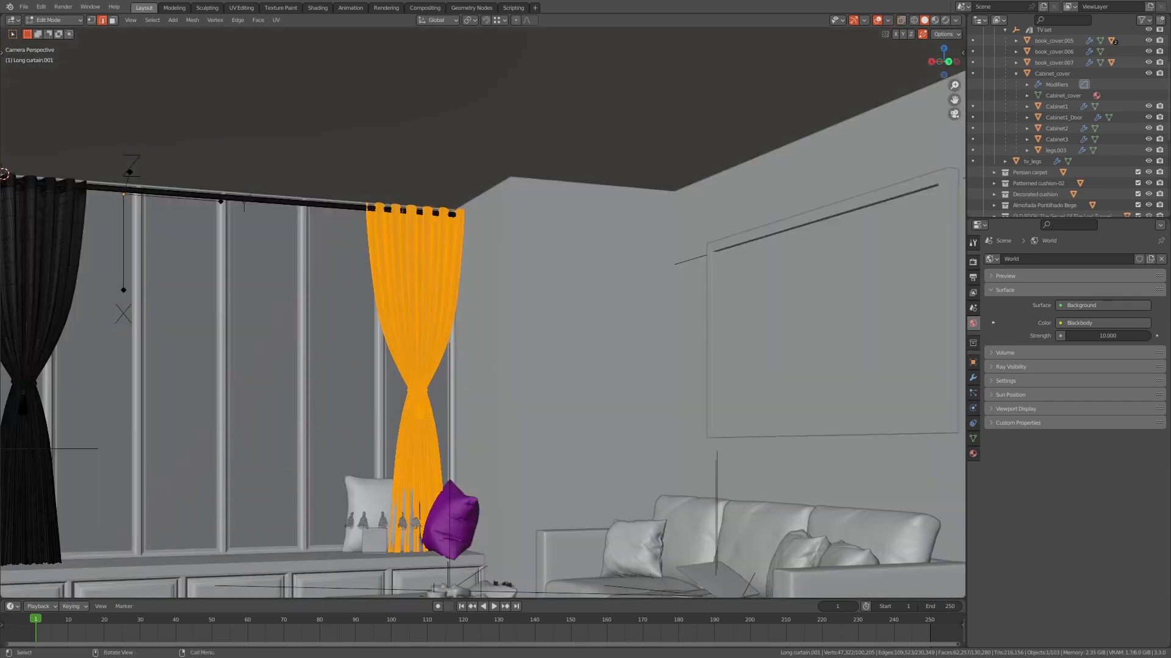
pyautogui.scroll(5, 283, 59)
pyautogui.press('g')
pyautogui.press('y')
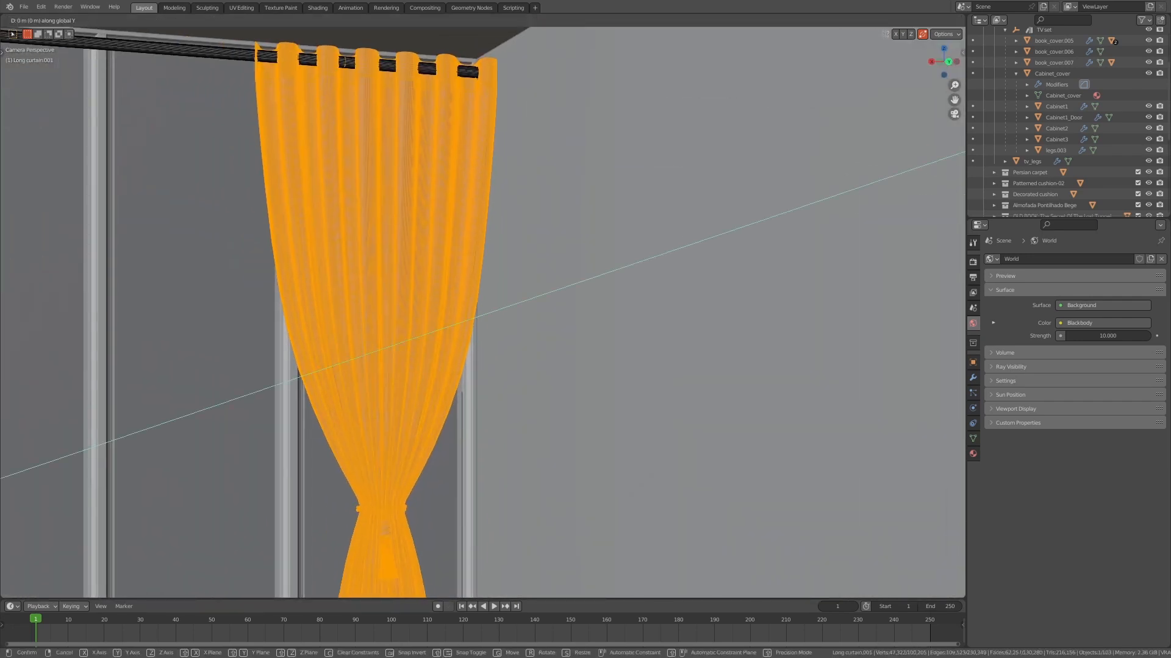
pyautogui.press('x')
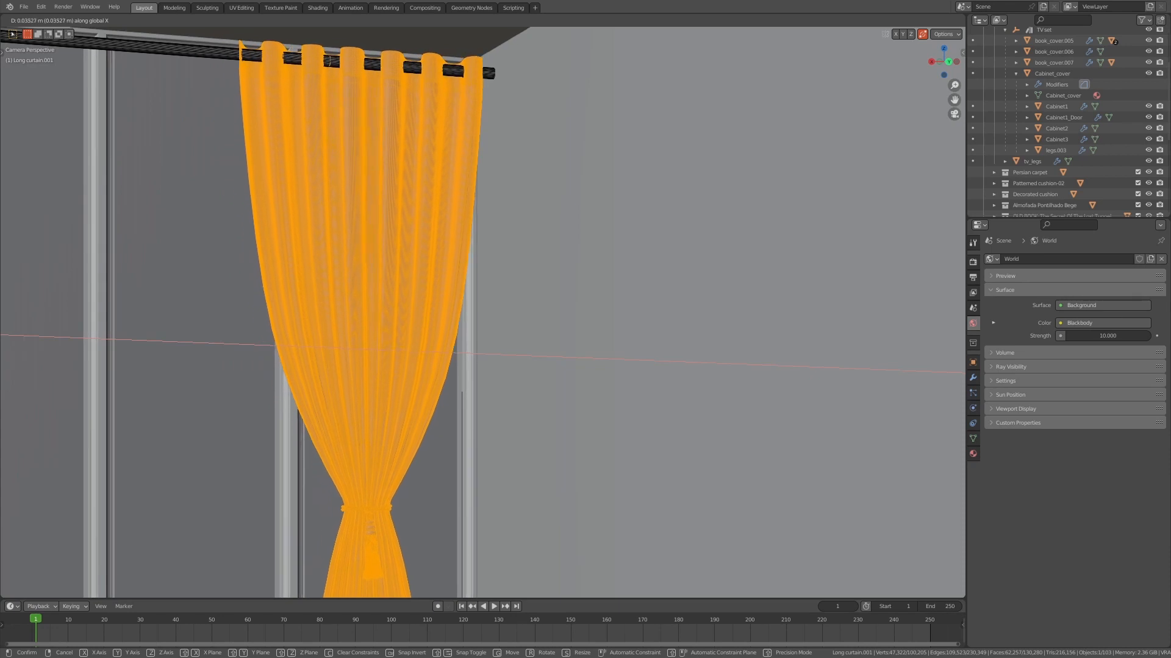
pyautogui.press('Return')
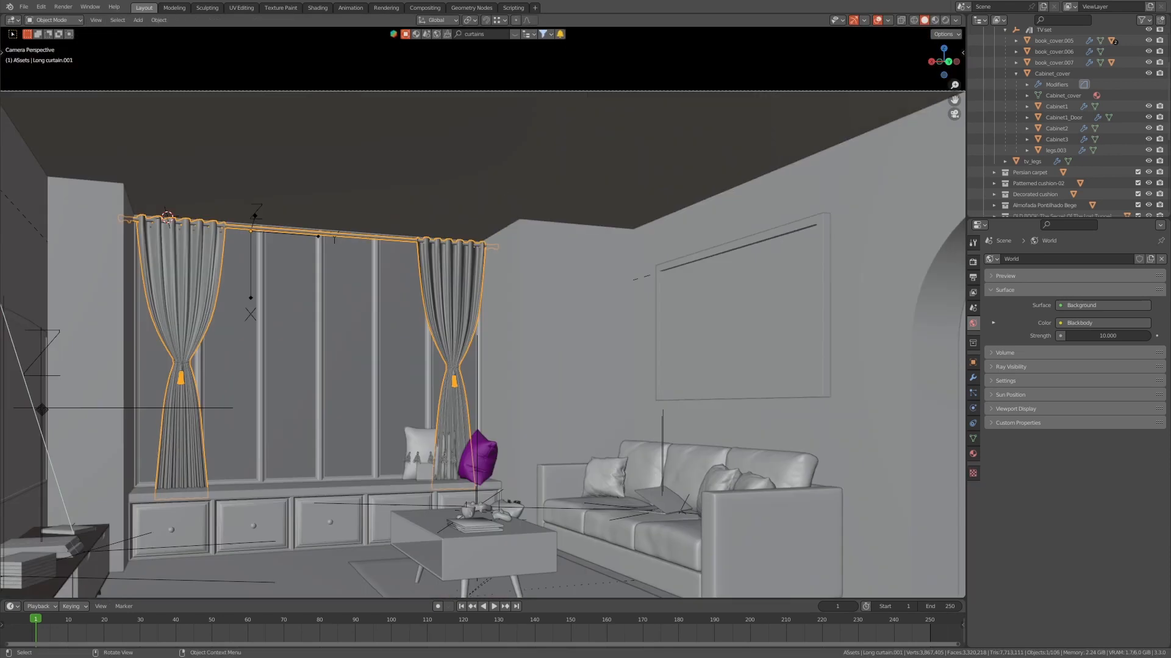
# - Move the whole curtain object about -0.053 m along the Y axis, toward the window, using a wireframe top view
pyautogui.scroll(8, 483, 312)
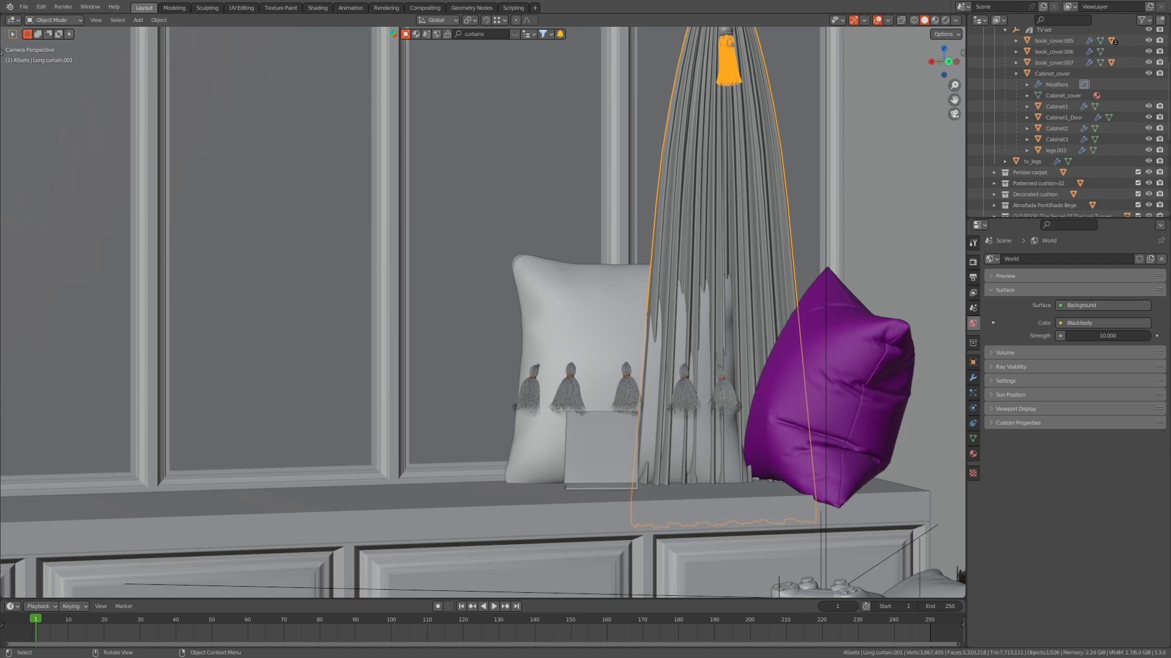
pyautogui.moveTo(483, 244); pyautogui.dragTo(665, 390, button='middle')
pyautogui.scroll(6, 483, 312)
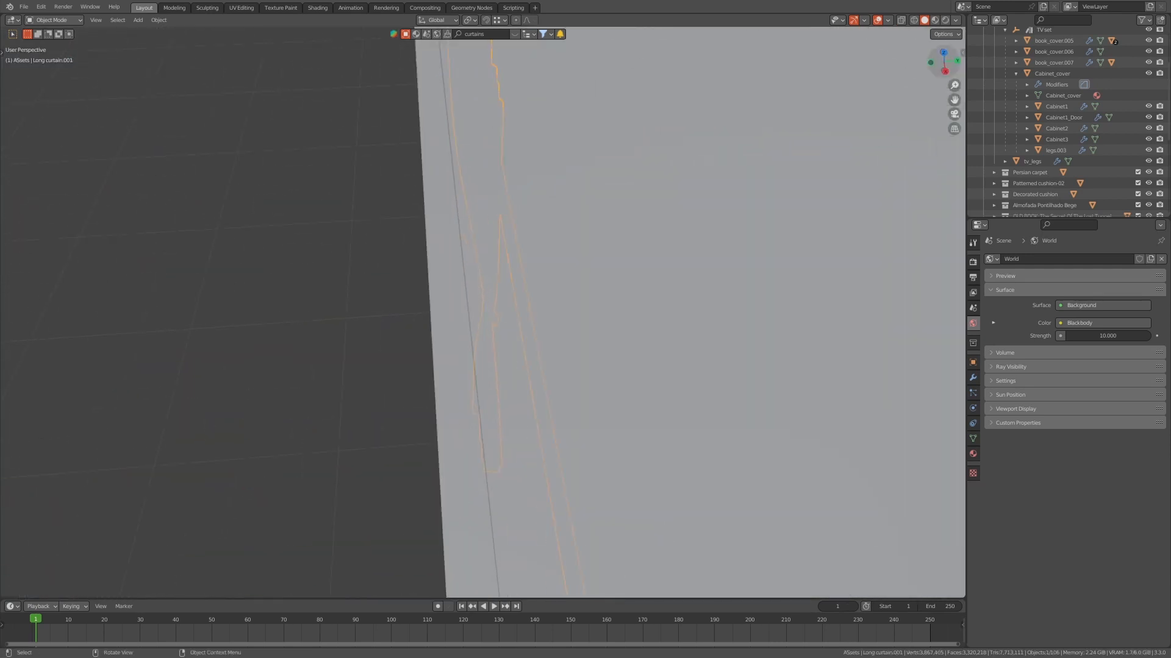
pyautogui.press('KP_7')
pyautogui.press('z')
pyautogui.click(613, 332)
pyautogui.scroll(2, 613, 333)
pyautogui.keyDown('shift'); pyautogui.moveTo(613, 333); pyautogui.dragTo(369, 262, button='middle'); pyautogui.keyUp('shift')
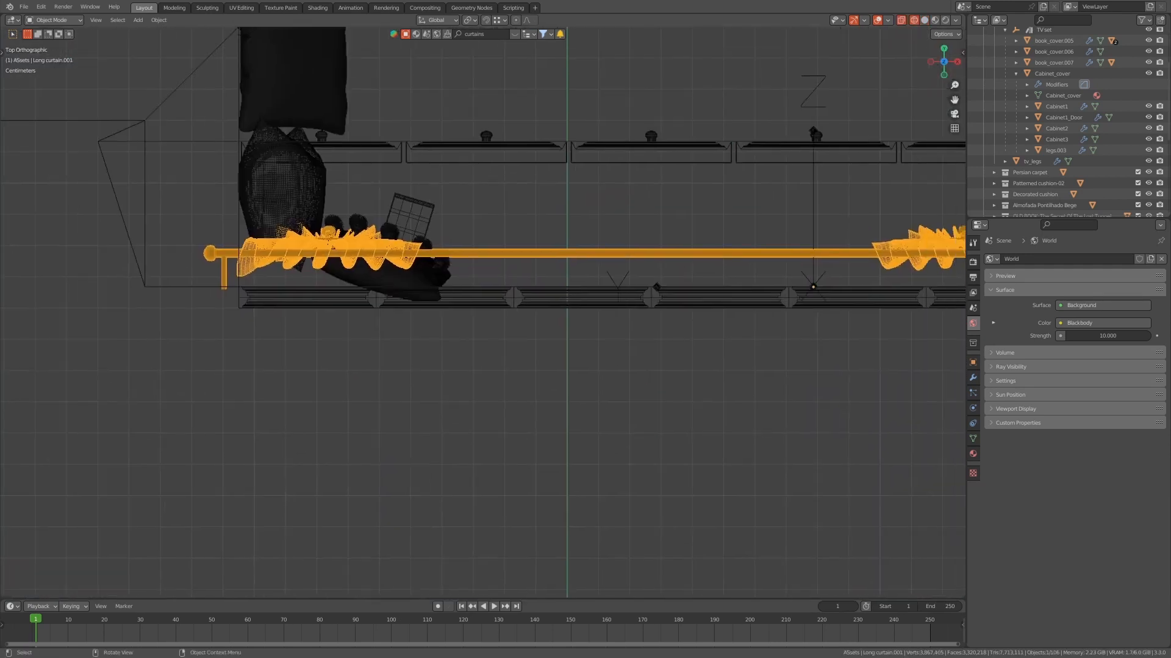
pyautogui.press('g')
pyautogui.press('y')
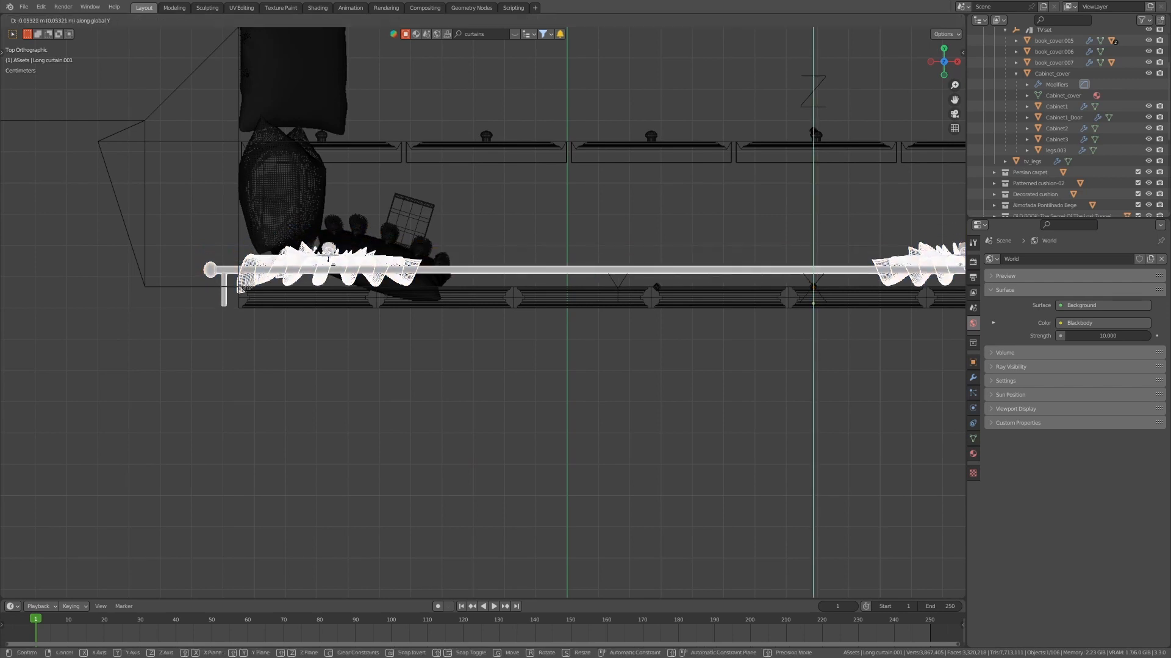
pyautogui.click(454, 322)
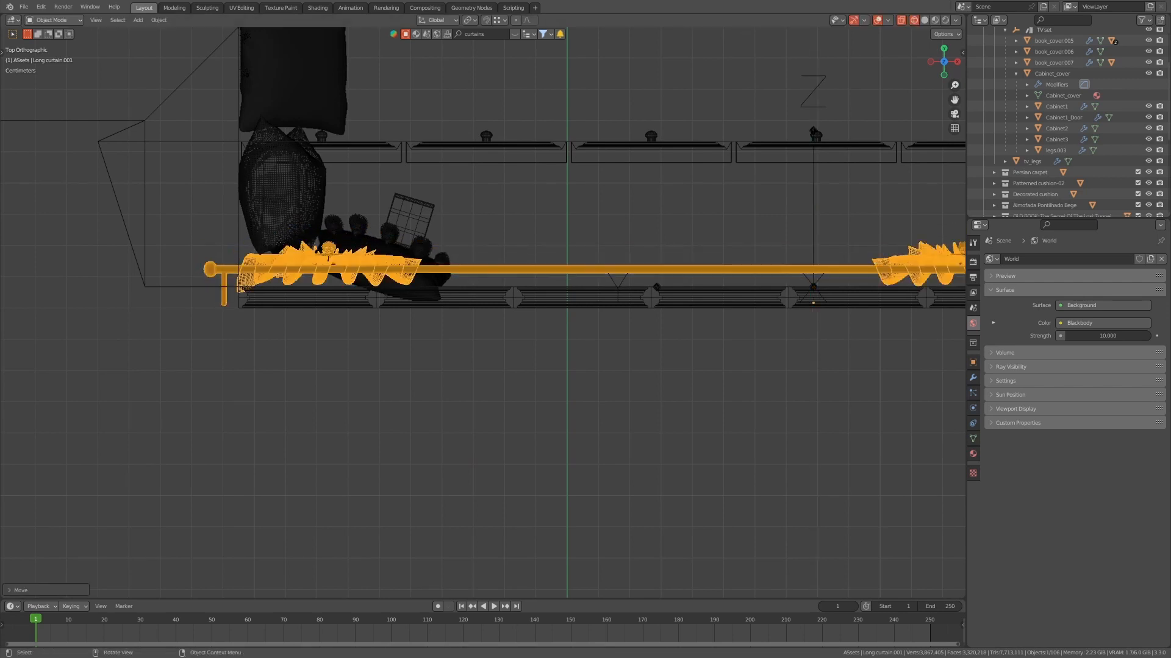
# - Rotate the tasselled decorated cushion on the window bench by about 5 degrees
pyautogui.moveTo(453, 322); pyautogui.dragTo(207, 272, button='middle')
pyautogui.scroll(-2, 483, 313)
pyautogui.keyDown('shift'); pyautogui.moveTo(483, 312); pyautogui.dragTo(425, 269, button='middle'); pyautogui.keyUp('shift')
pyautogui.click(475, 303)
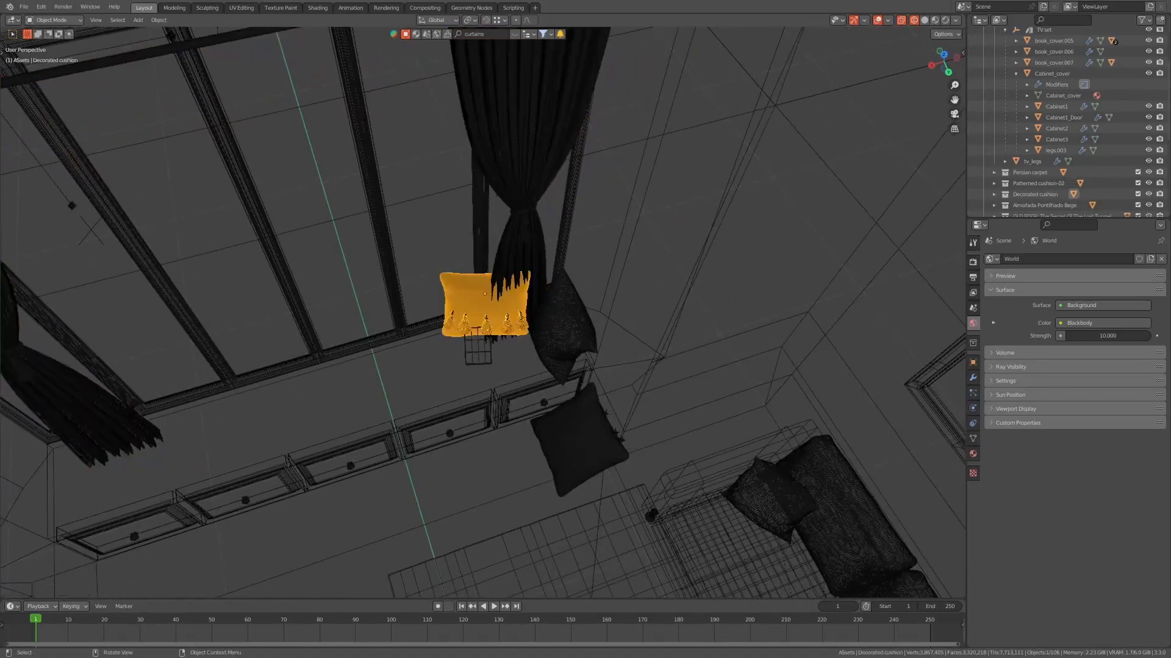
pyautogui.scroll(5, 483, 313)
pyautogui.moveTo(475, 304); pyautogui.dragTo(604, 283, button='middle')
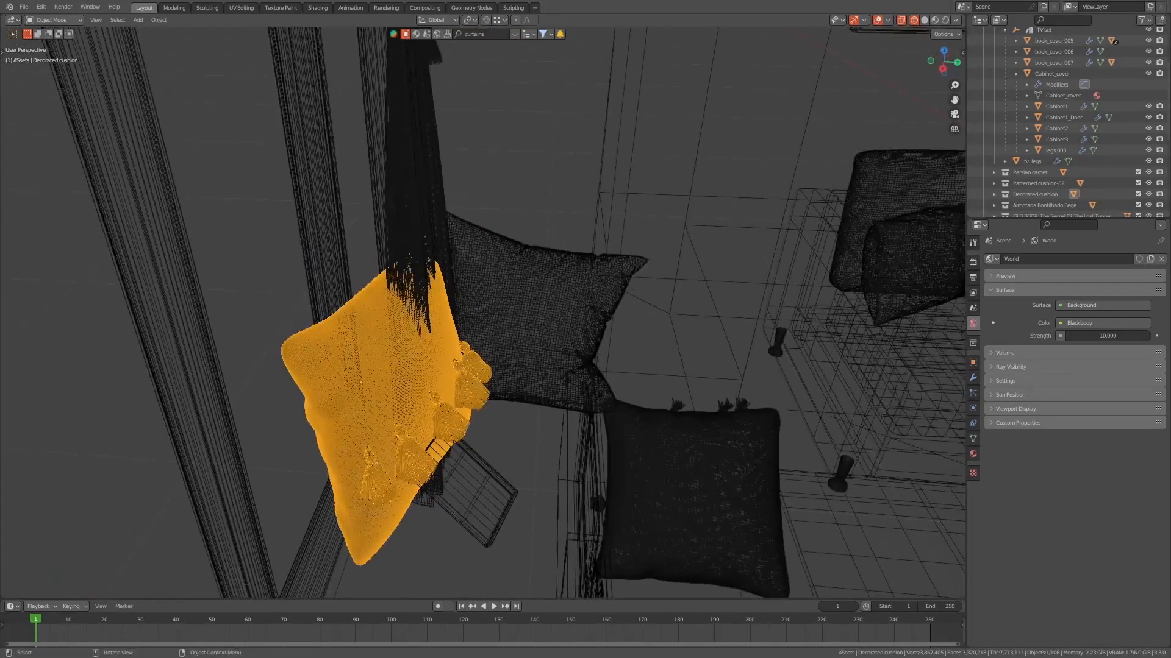
pyautogui.hotkey('alt', 'z')
pyautogui.press('r')
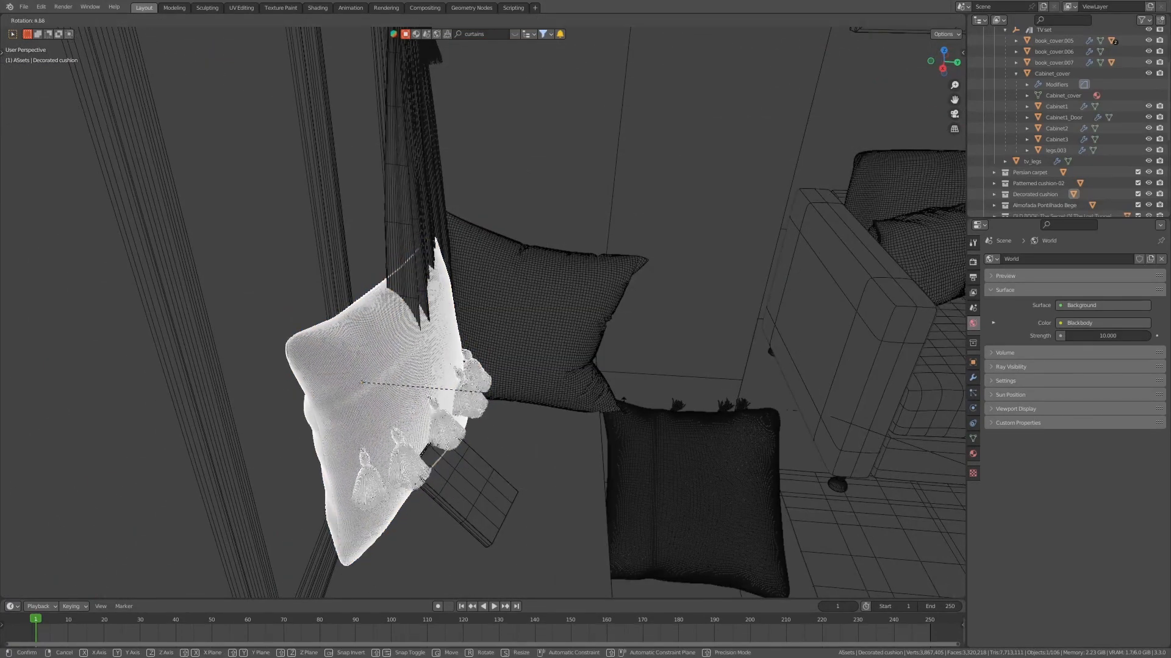
pyautogui.press('Return')
# - Move the tasselled cushion forward off the curtain and adjust its position on the window bench
pyautogui.press('g')
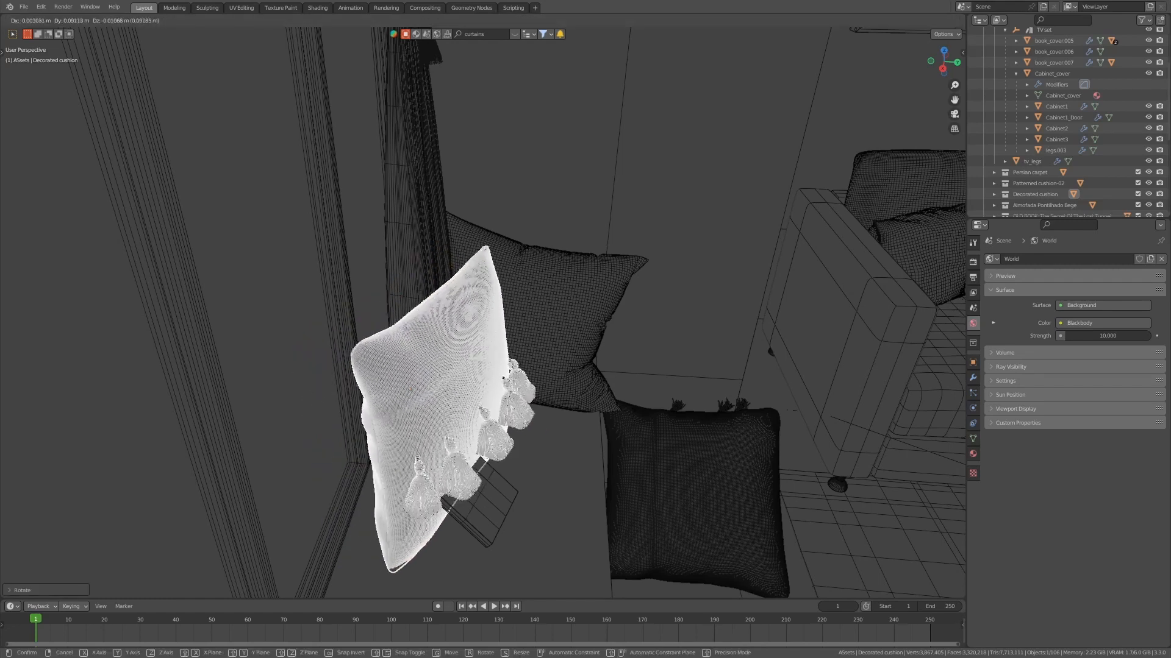
pyautogui.click(421, 285)
pyautogui.moveTo(421, 285); pyautogui.dragTo(351, 259, button='middle')
pyautogui.press('g')
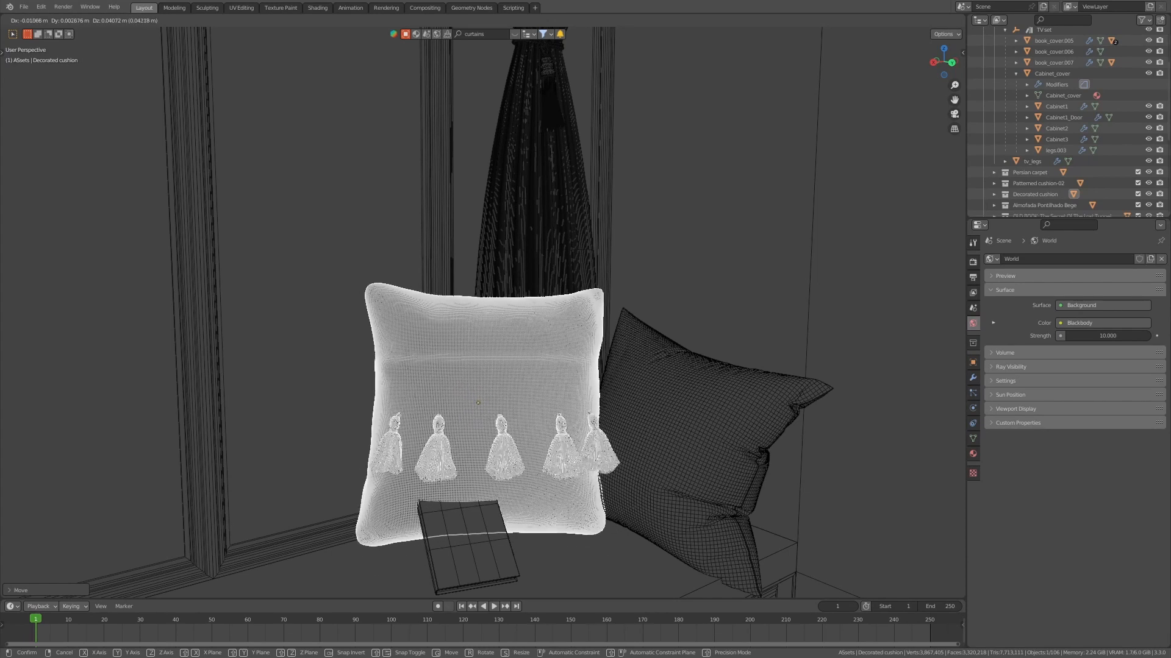
pyautogui.press('Return')
# - Move the old book horizontally in the XY plane so it clears the tasselled cushion, and return to the camera view
pyautogui.click(467, 541)
pyautogui.scroll(-1, 468, 541)
pyautogui.moveTo(468, 541); pyautogui.dragTo(491, 544, button='middle')
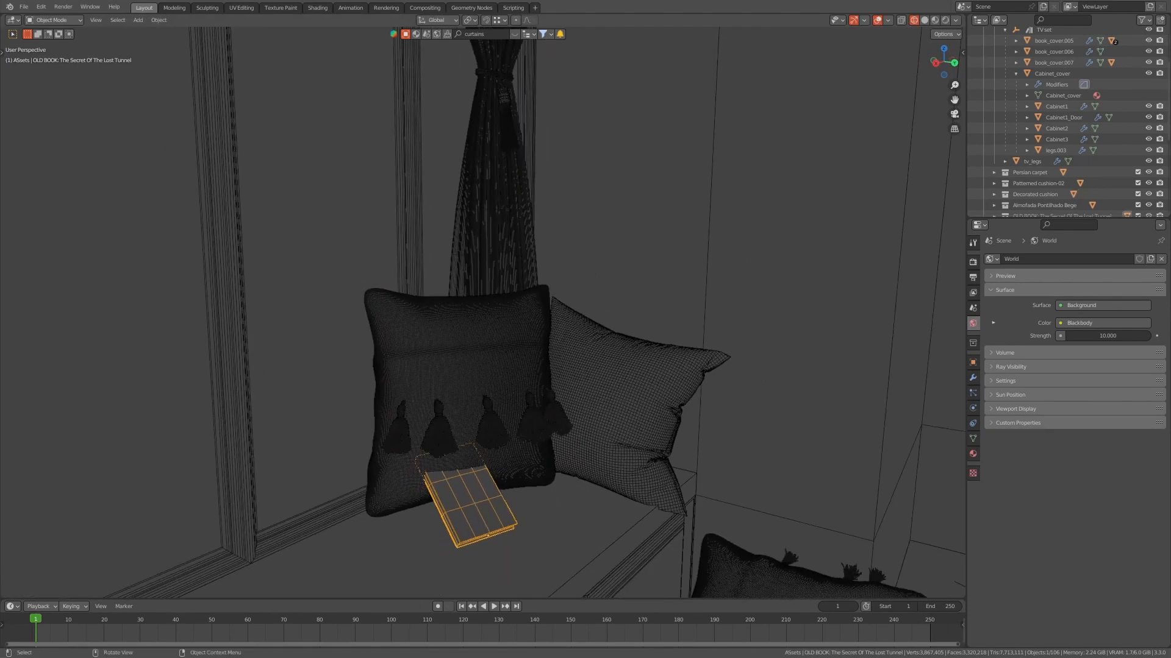
pyautogui.press('g')
pyautogui.hotkey('shift', 'z')
pyautogui.press('Return')
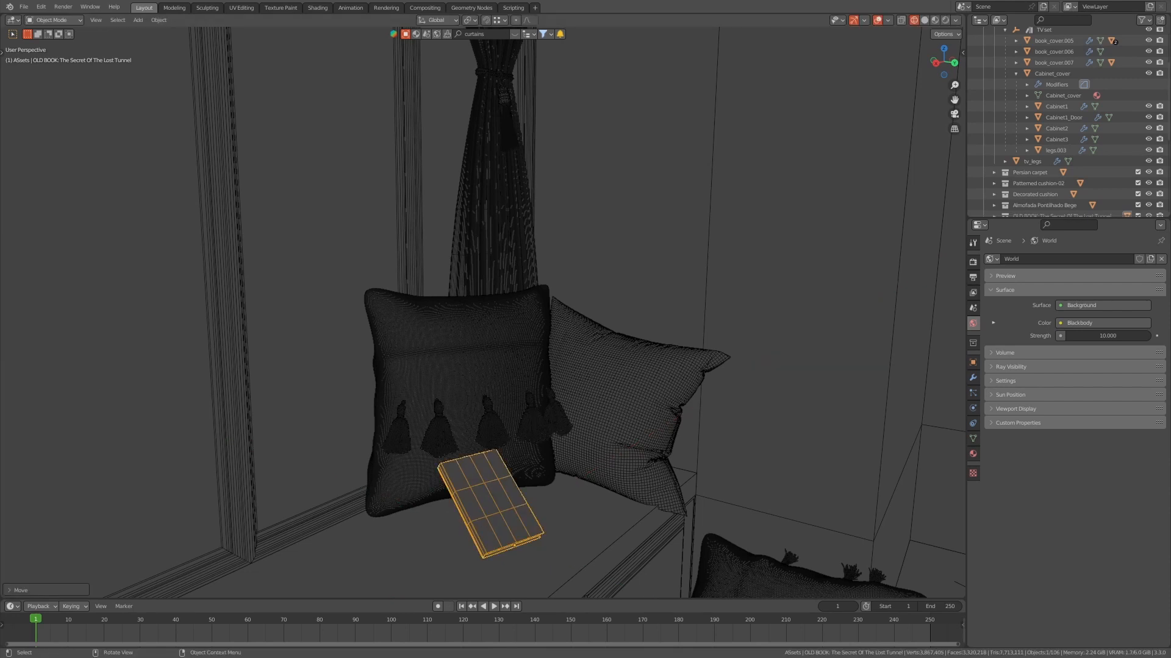
pyautogui.press('KP_0')
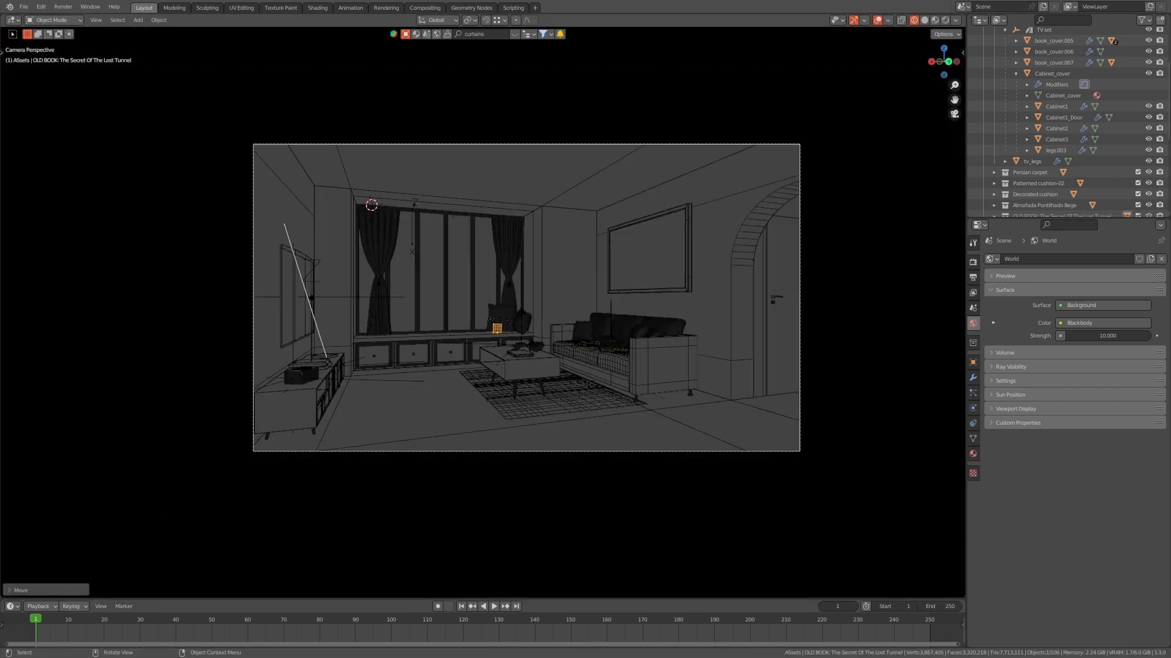
# - Preview the living room through the camera in rendered shading with the viewport overlays hidden
pyautogui.hotkey('shift', 'alt', 'z')
pyautogui.scroll(2, 499, 319)
pyautogui.moveTo(526, 297)
pyautogui.keyDown('shift'); pyautogui.mouseDown(button='middle')
pyautogui.moveTo(499, 320)
pyautogui.moveTo(458, 313)
pyautogui.mouseUp(button='middle'); pyautogui.keyUp('shift')
pyautogui.press('z')
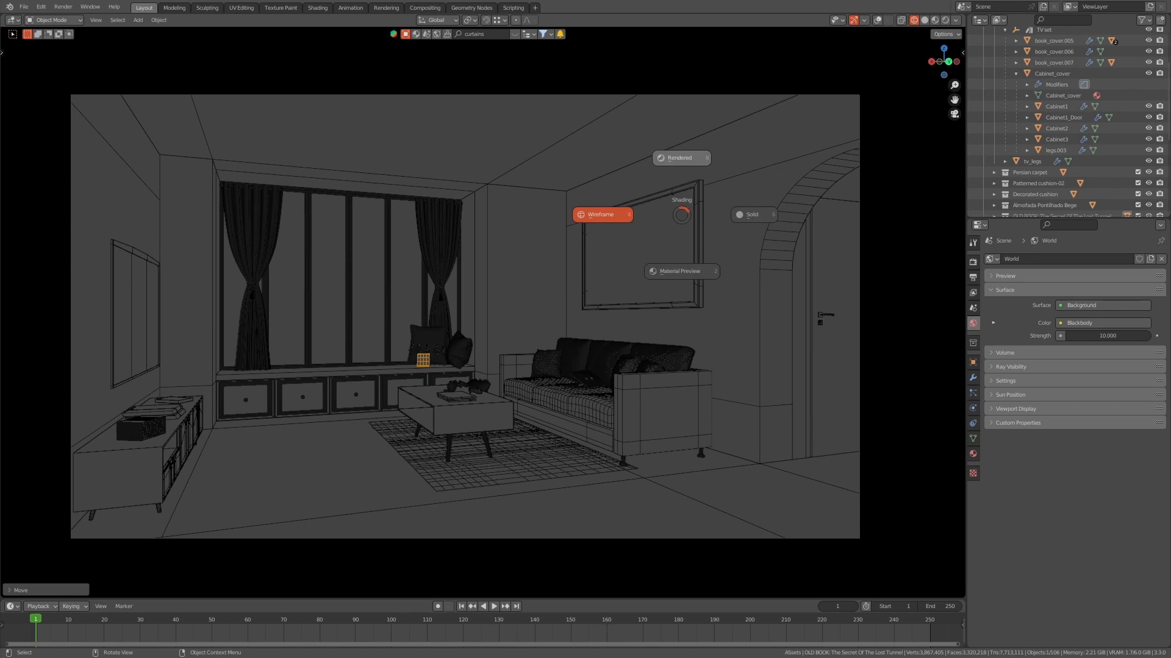
pyautogui.press('8')
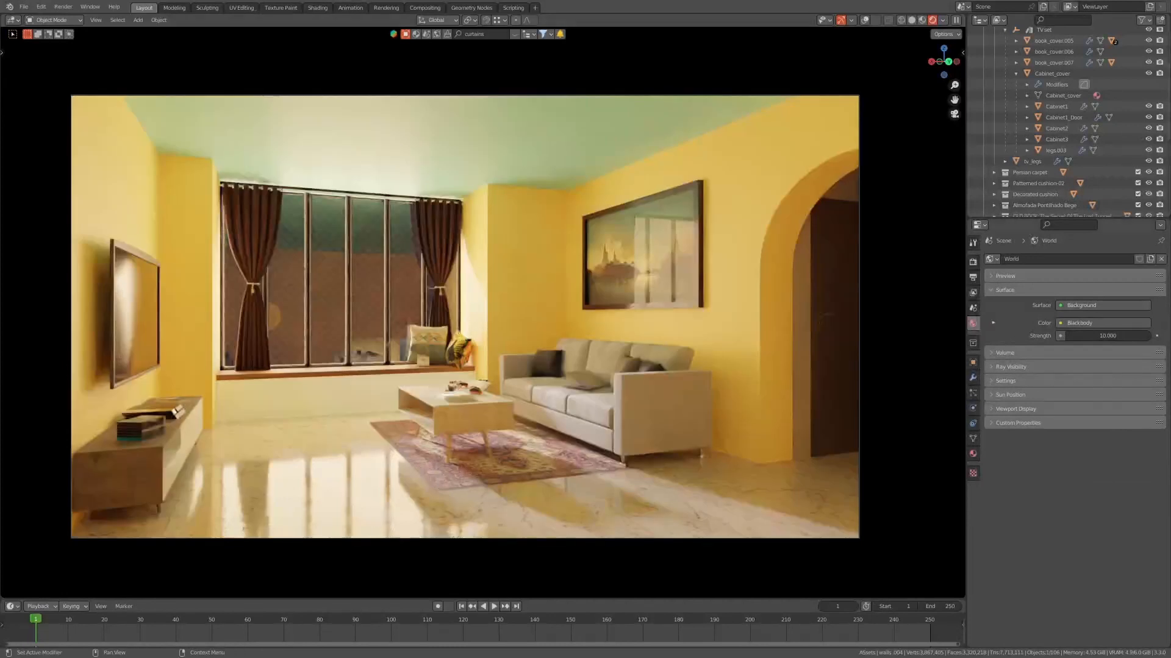
# - Change the base color of the ceiling's Material.002 from light blue to white
pyautogui.click(972, 454)
pyautogui.click(1108, 491)
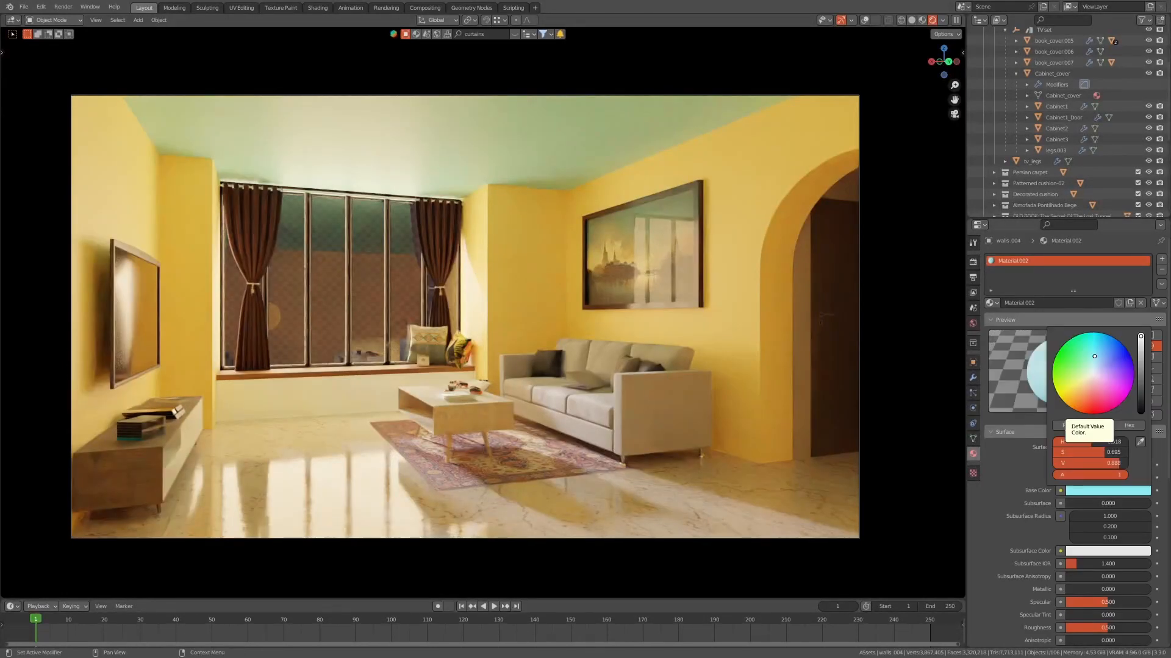
pyautogui.moveTo(1095, 356); pyautogui.dragTo(1106, 368)
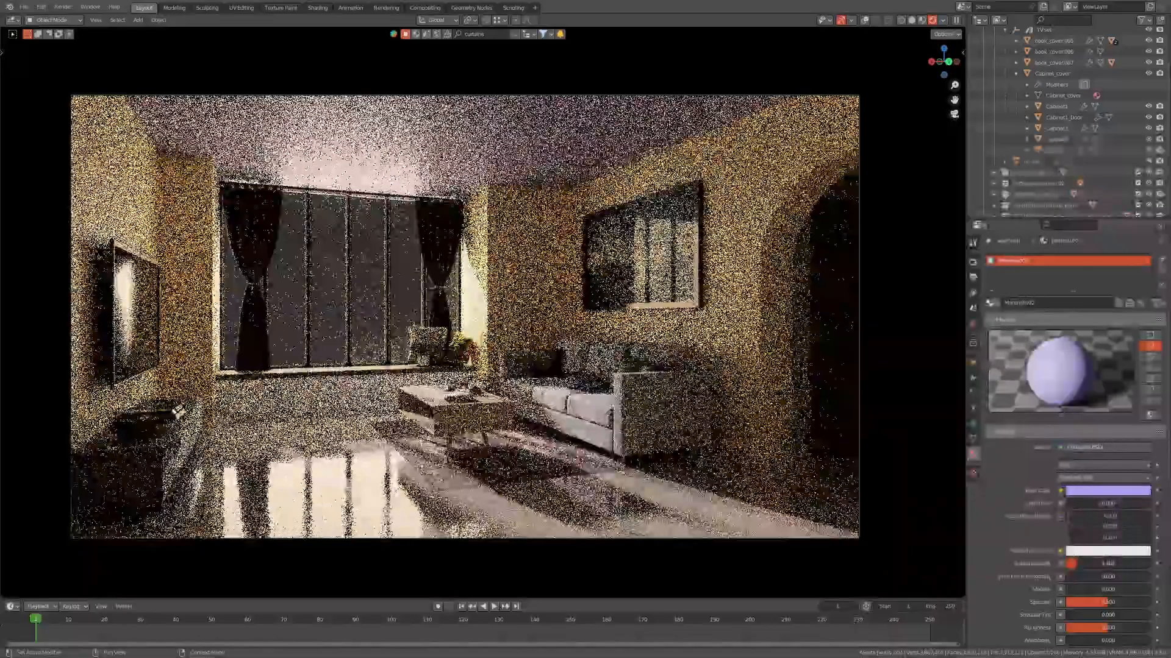
pyautogui.click(1108, 491)
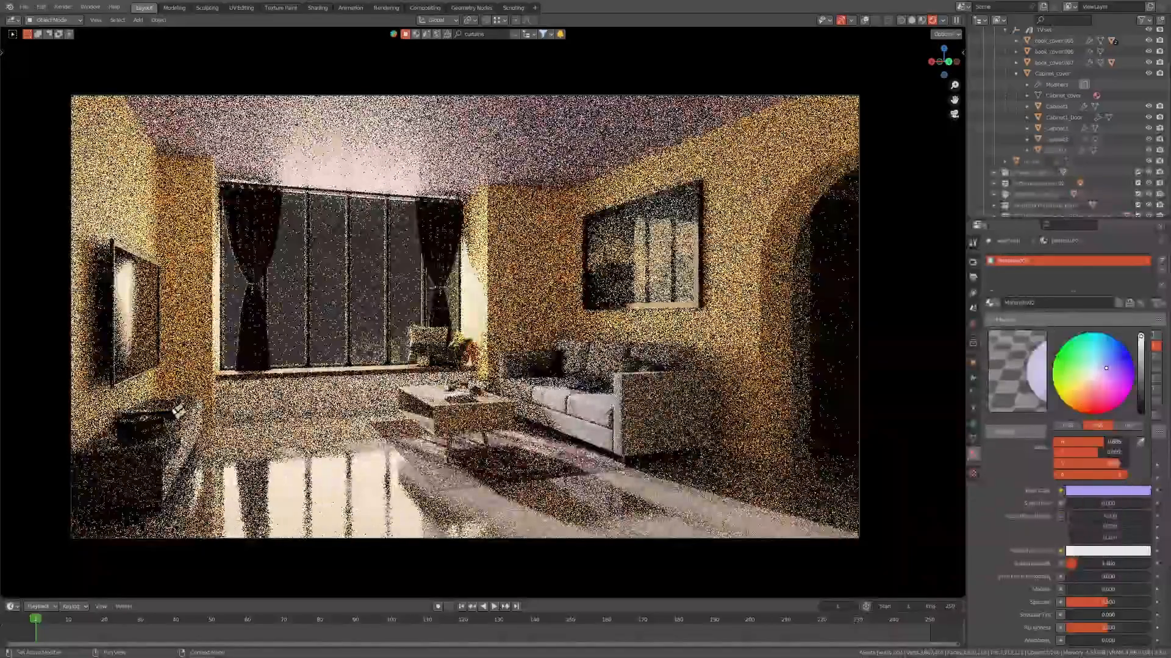
pyautogui.moveTo(1106, 367); pyautogui.dragTo(1092, 385)
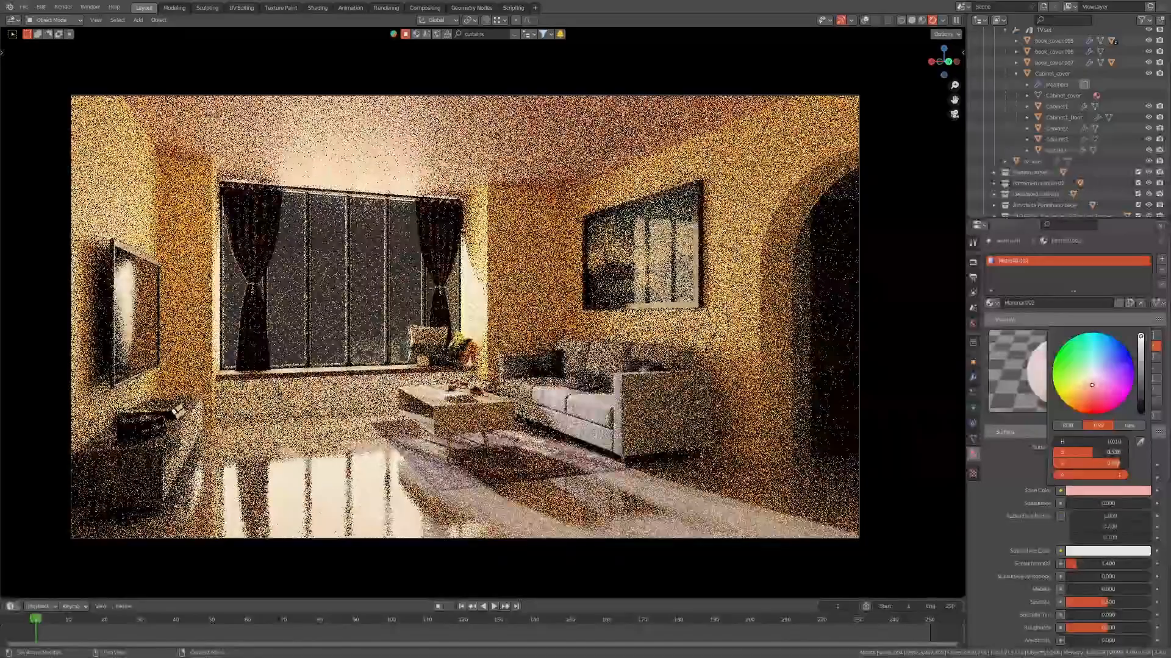
pyautogui.moveTo(1093, 452); pyautogui.dragTo(1121, 463)
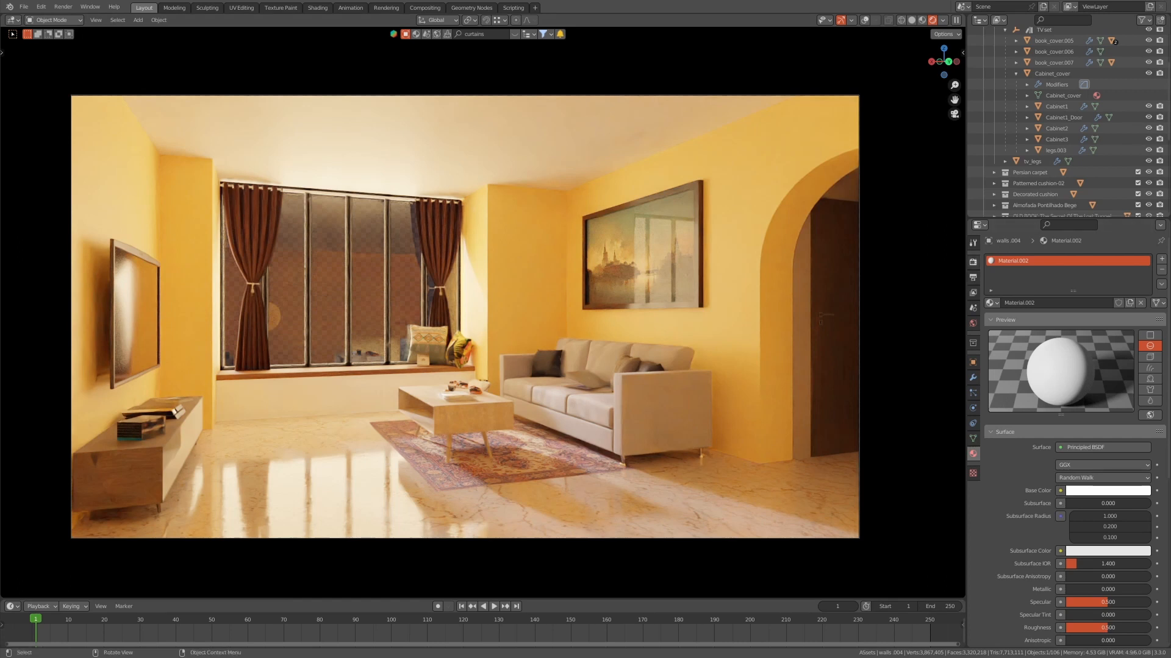
pyautogui.click(973, 261)
pyautogui.click(972, 277)
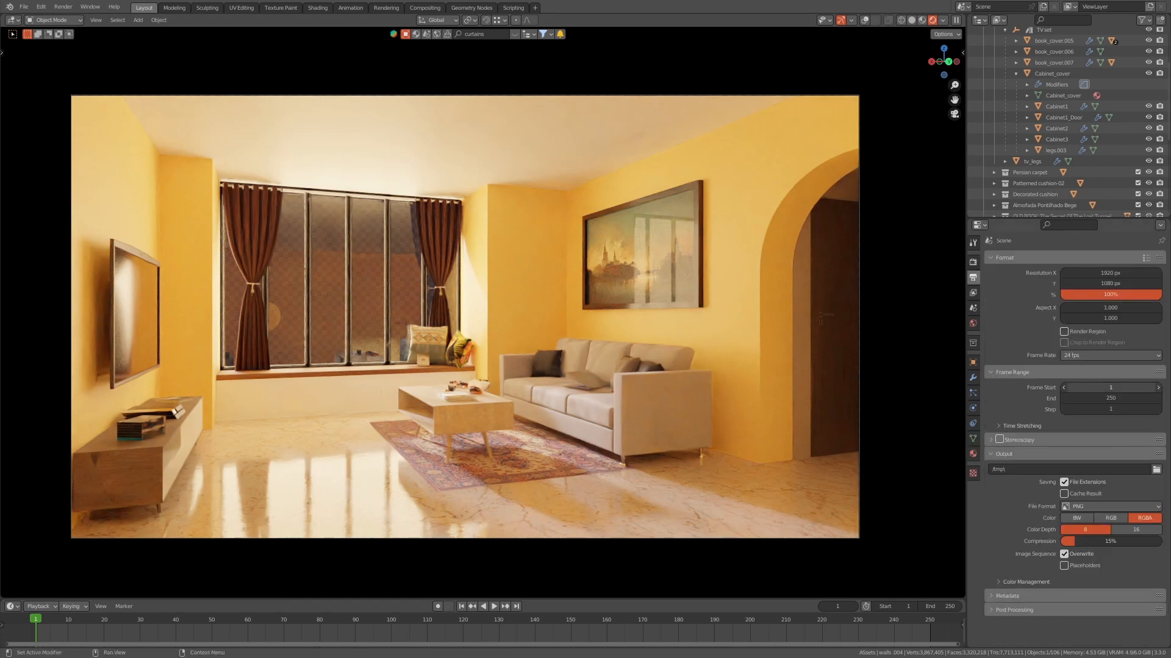
pyautogui.click(973, 292)
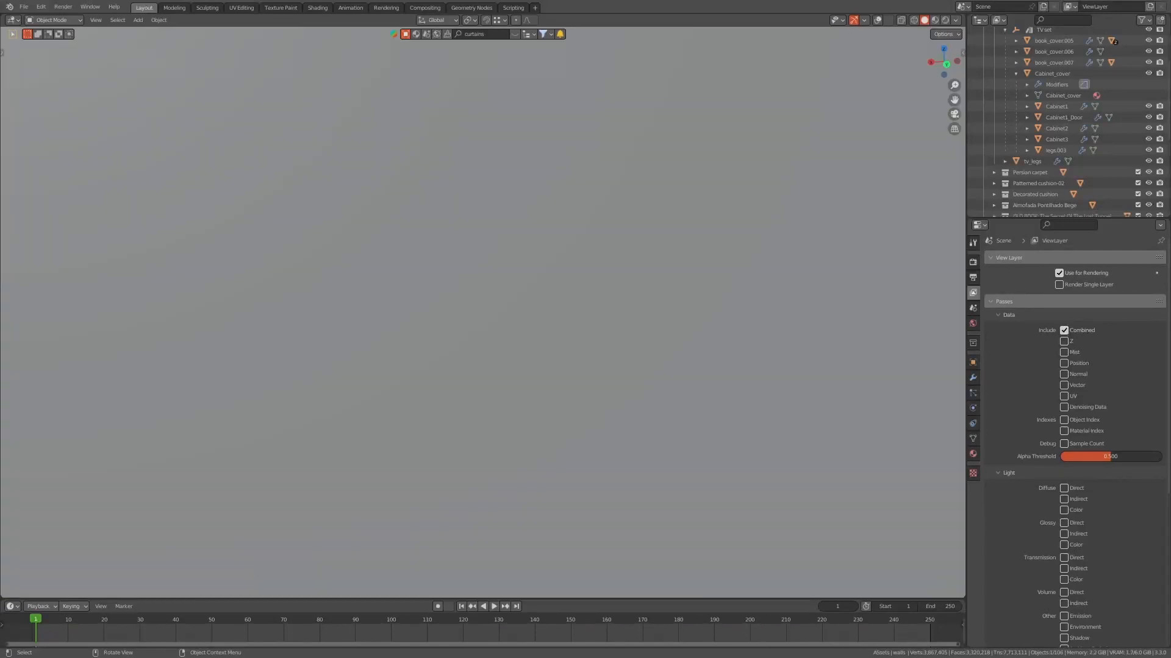
# - Move the Painting Number 15 collection into the Assets collection
pyautogui.click(1026, 77)
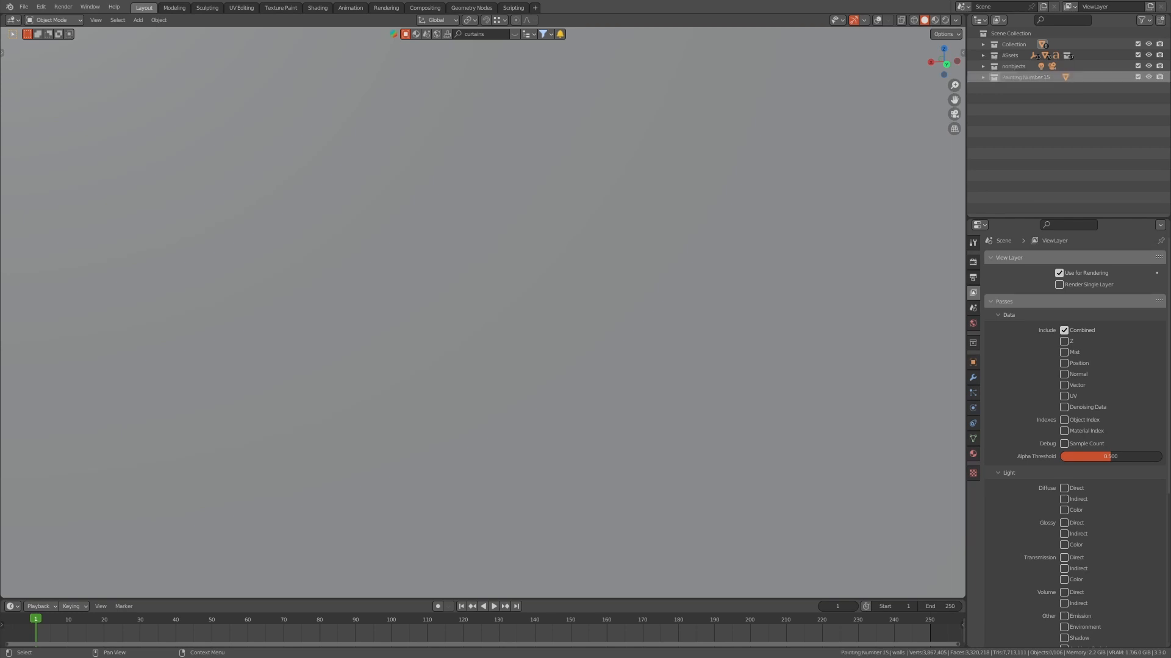
pyautogui.moveTo(1026, 77); pyautogui.dragTo(1016, 56)
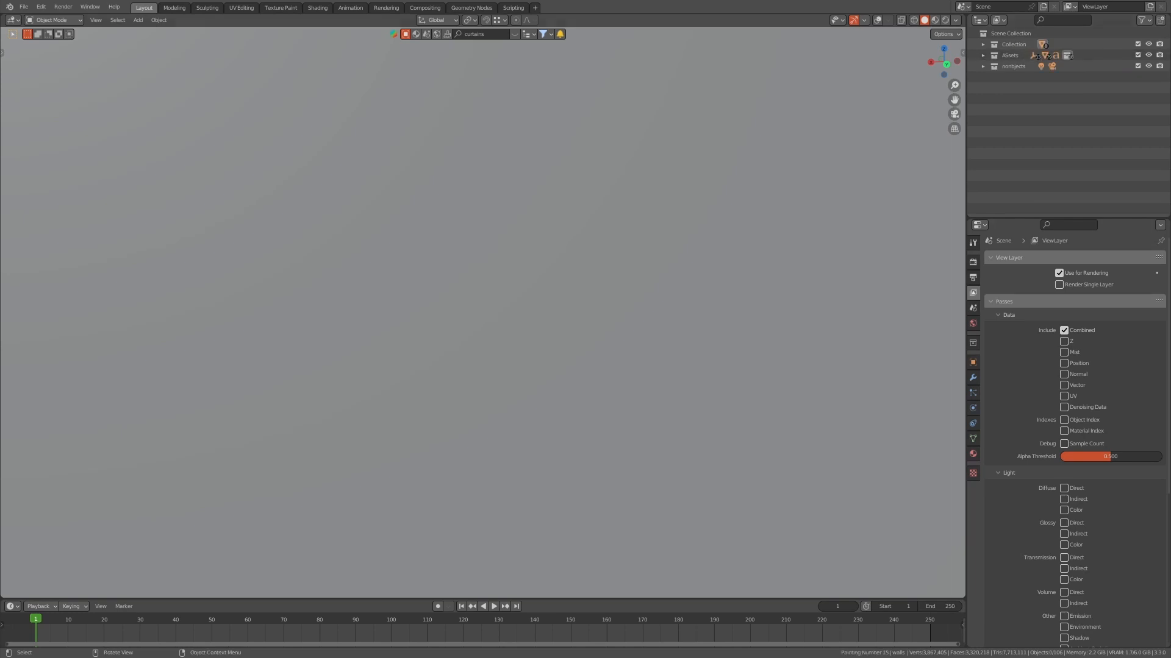
pyautogui.click(983, 55)
pyautogui.scroll(-3, 1018, 154)
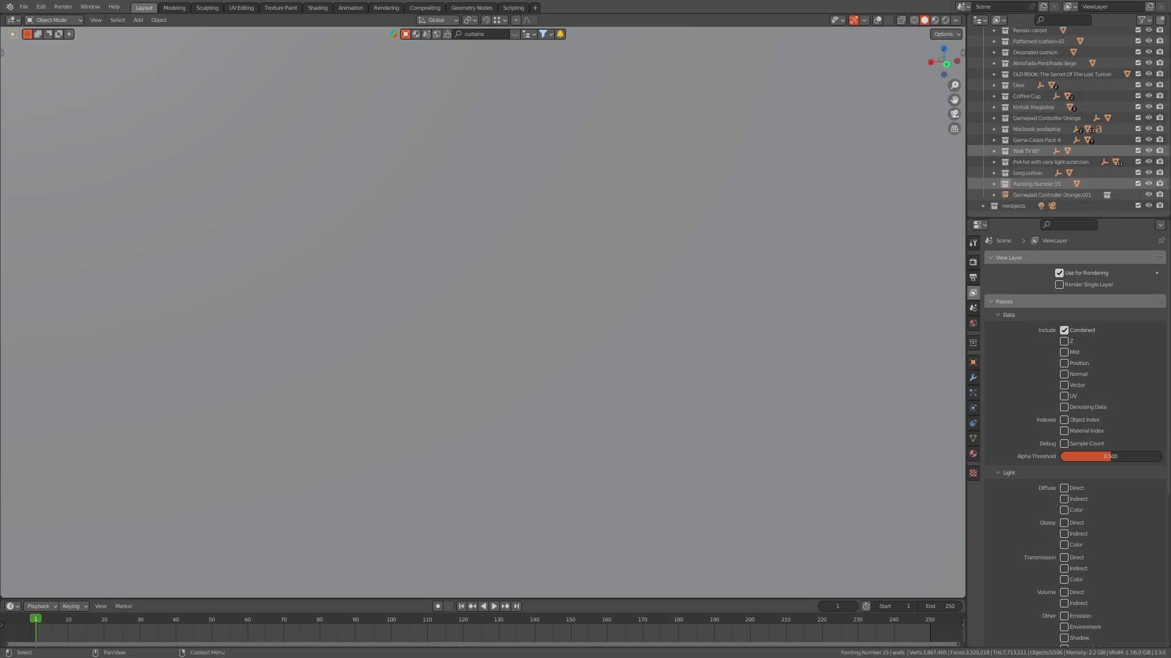
pyautogui.hotkey('shift', 'a')
pyautogui.hotkey('shift', 'a')
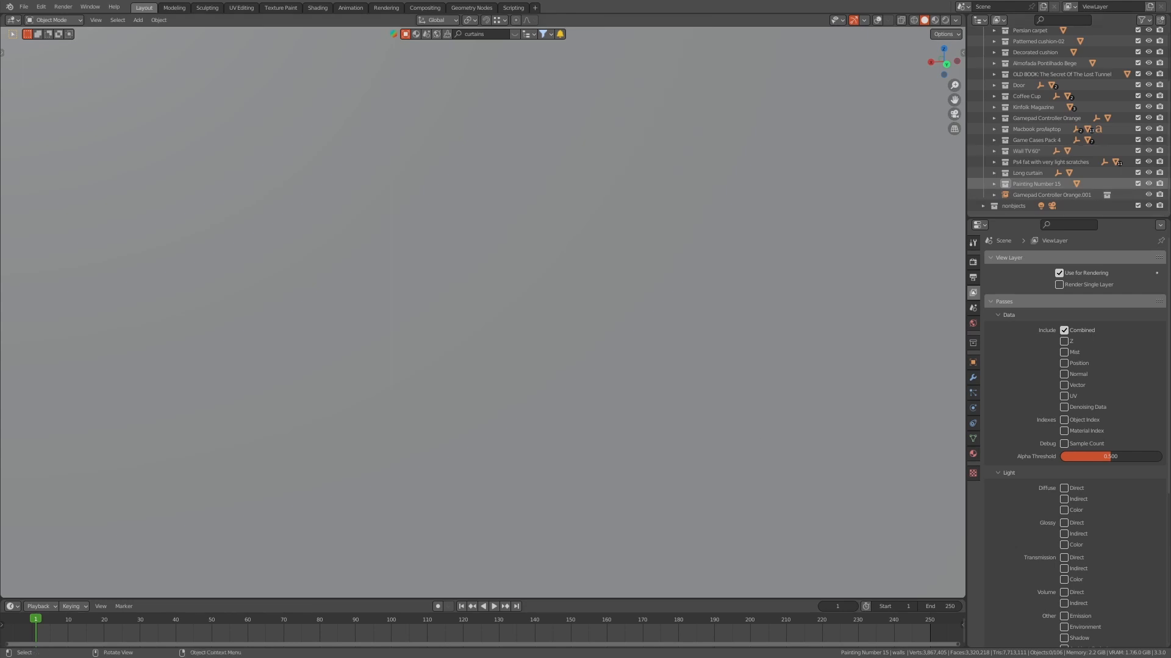
# - Show the overlays again and hide the ceiling slab covering the room
pyautogui.moveTo(768, 244); pyautogui.dragTo(768, 341, button='middle')
pyautogui.scroll(-4, 483, 312)
pyautogui.hotkey('shift', 'alt', 'z')
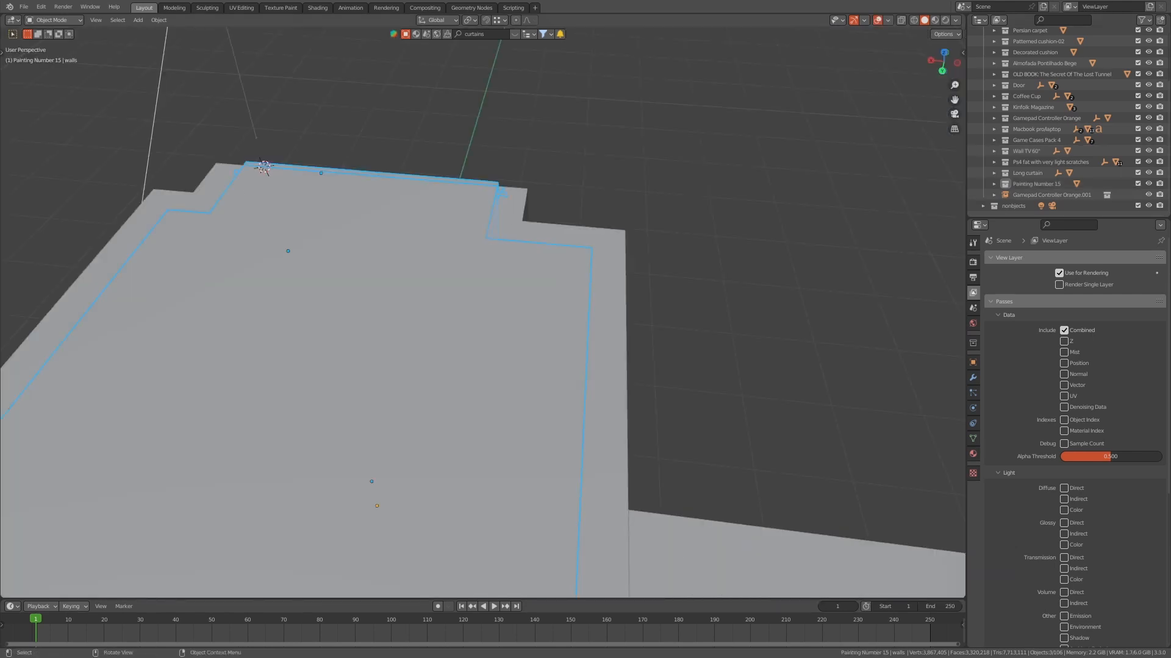
pyautogui.click(366, 341)
pyautogui.press('h')
# - Place the 3D cursor on the floor in the corner between the TV cabinet and the window bench
pyautogui.scroll(4, 483, 312)
pyautogui.keyDown('shift'); pyautogui.moveTo(366, 317); pyautogui.dragTo(567, 311, button='middle'); pyautogui.keyUp('shift')
pyautogui.click(374, 268)
pyautogui.keyDown('shift'); pyautogui.rightClick(374, 269); pyautogui.keyUp('shift')
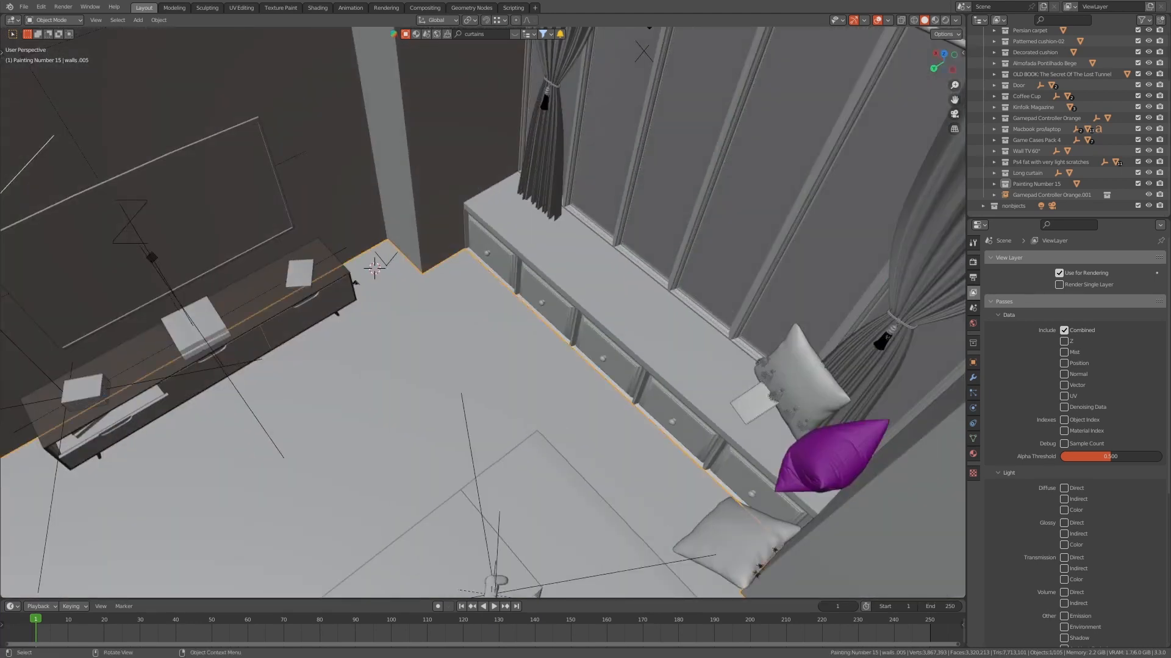
# - Search the asset library for plants and add the Weeping Willow potted plant at the 3D cursor
pyautogui.click(483, 34)
pyautogui.write('pla')
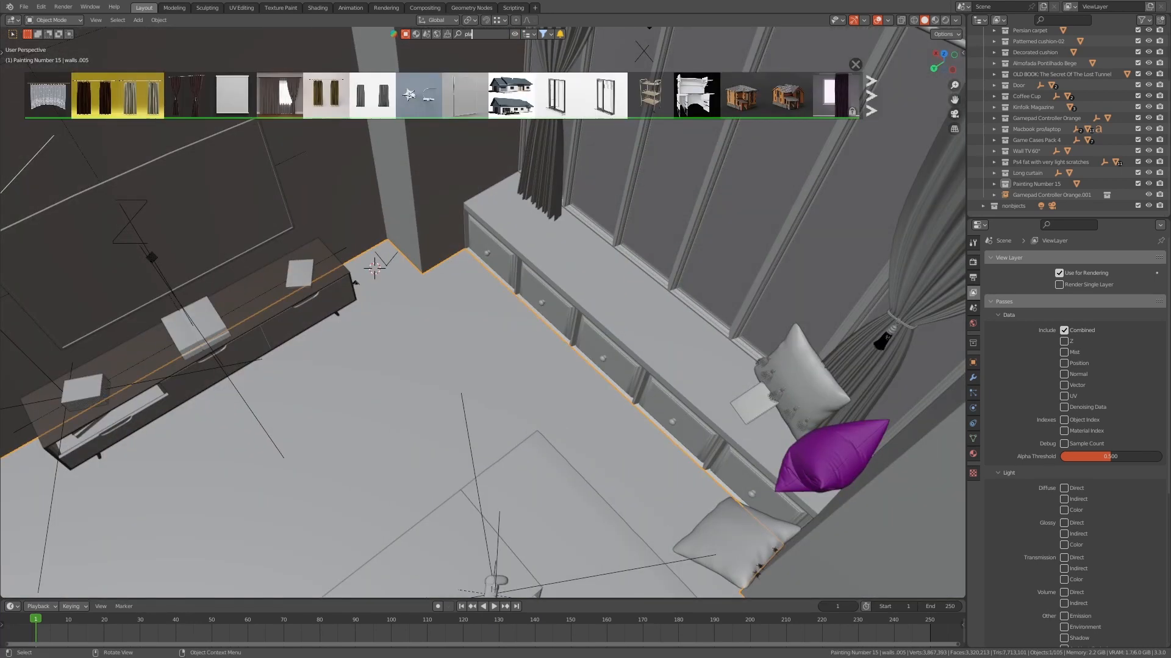
pyautogui.write('nts')
pyautogui.press('Return')
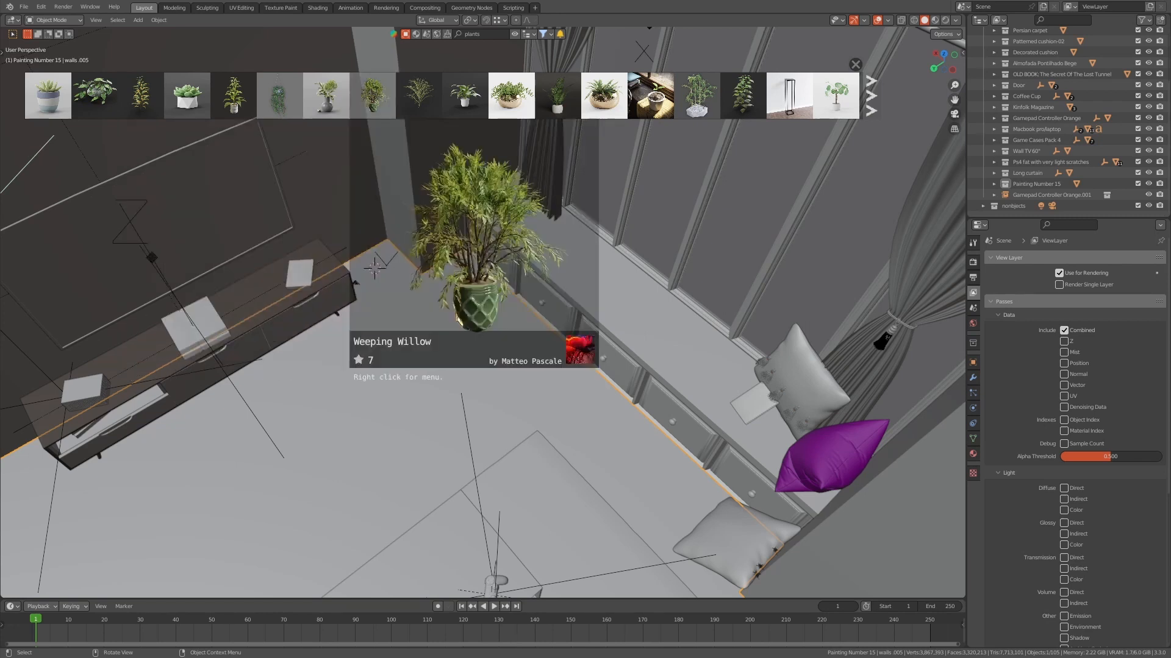
pyautogui.click(373, 96)
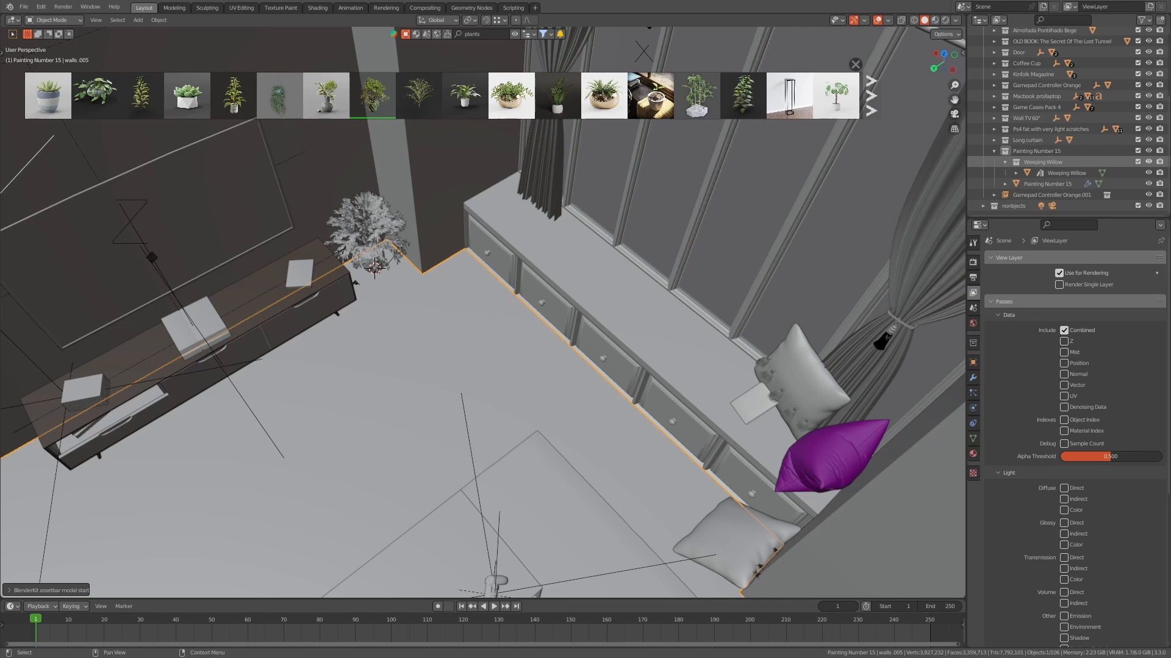
# - Move the Weeping Willow collection directly under Assets and Gamepad Controller Orange.001 into the collection holding the lights and camera
pyautogui.moveTo(1043, 162); pyautogui.dragTo(1036, 146)
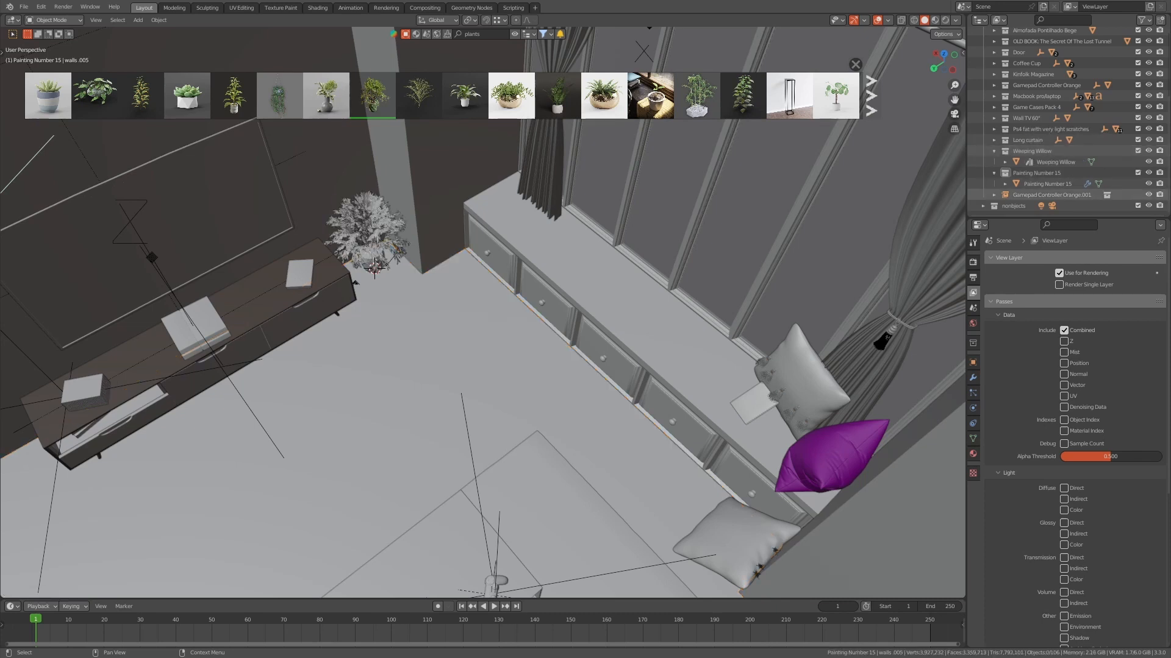
pyautogui.moveTo(1024, 194); pyautogui.dragTo(1031, 141)
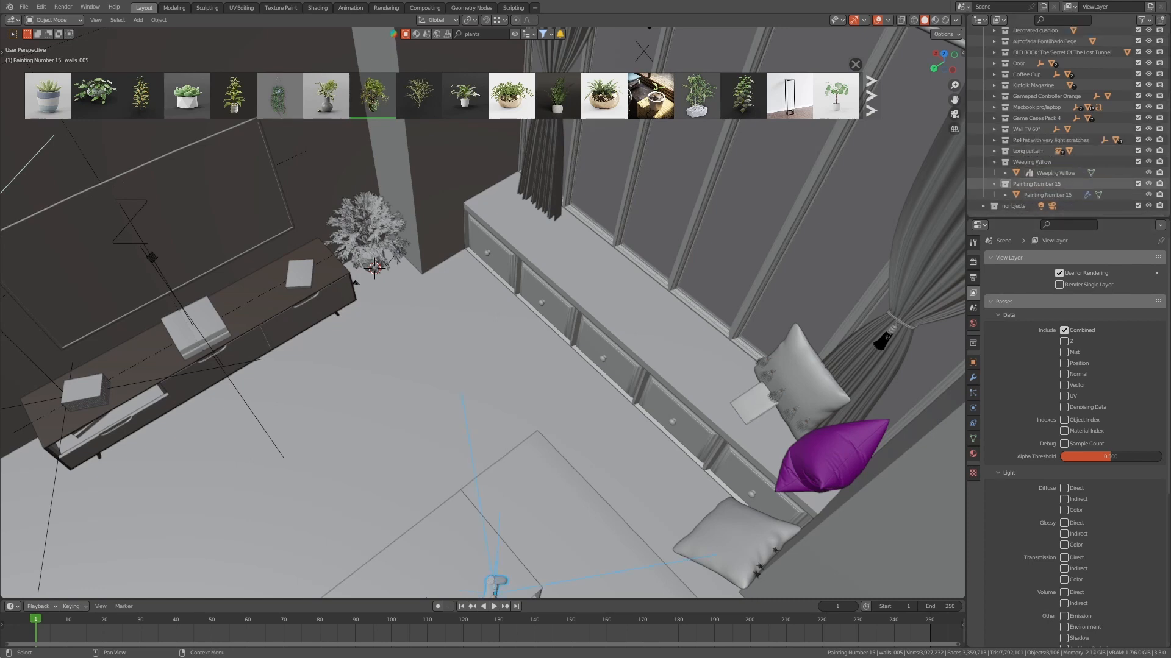
pyautogui.hotkey('ctrl', 'z')
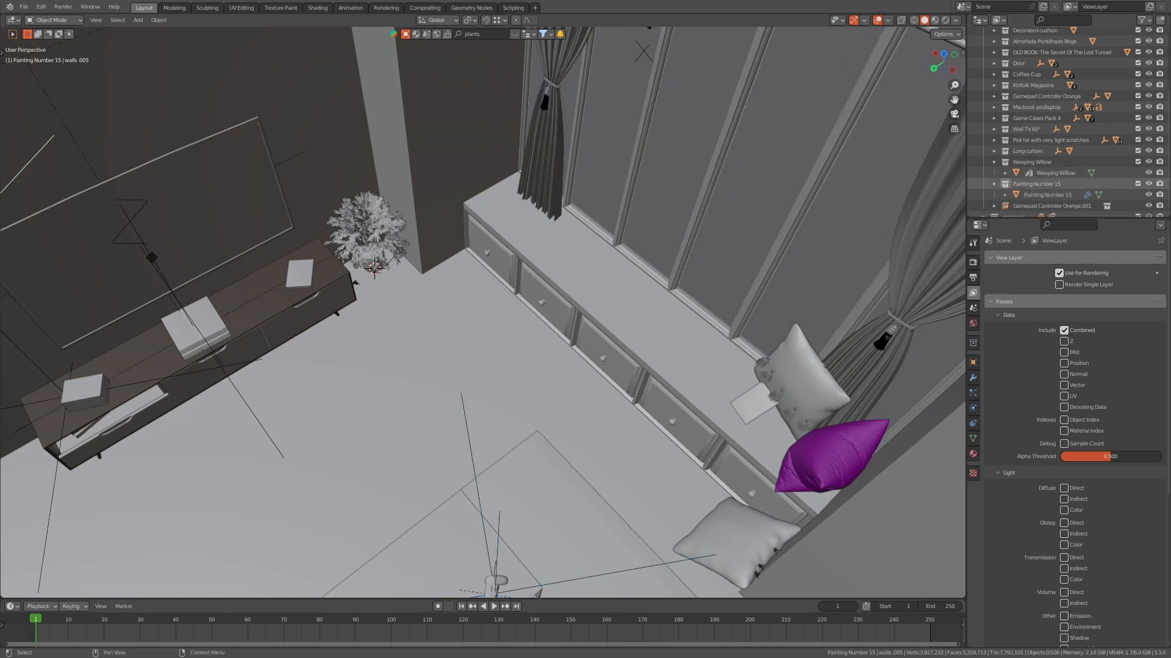
pyautogui.moveTo(1017, 195); pyautogui.dragTo(1012, 206)
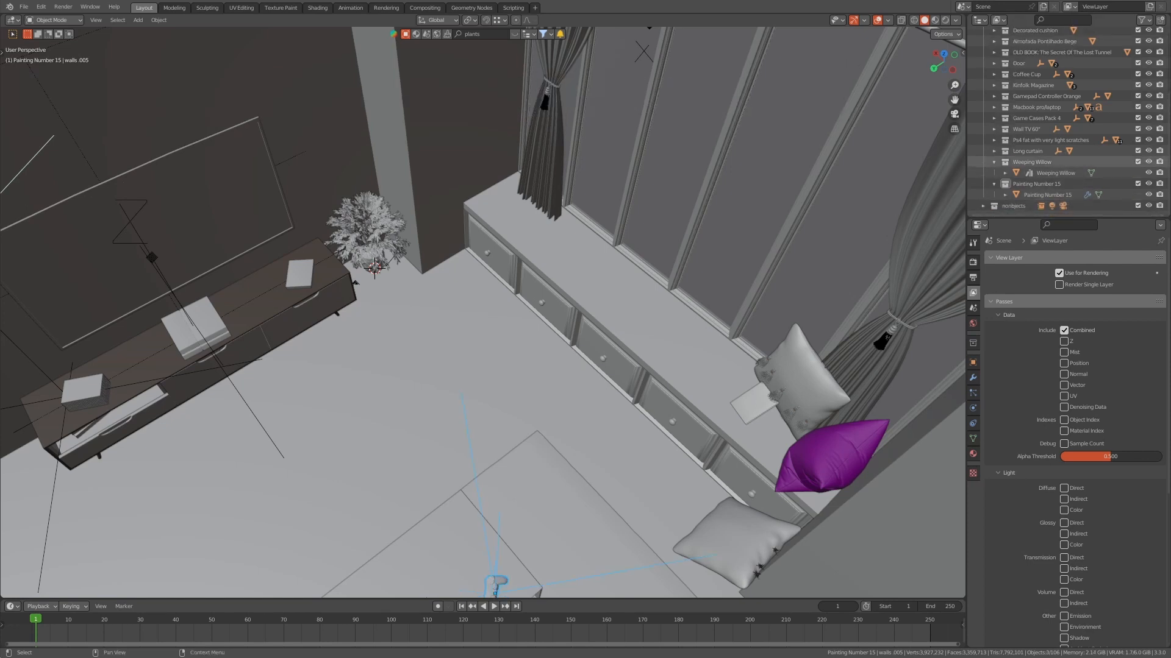
# - Collapse the outliner hierarchy, reopen Assets and make the Weeping Willow collection active
pyautogui.hotkey('shift', 'a')
pyautogui.hotkey('shift', 'a')
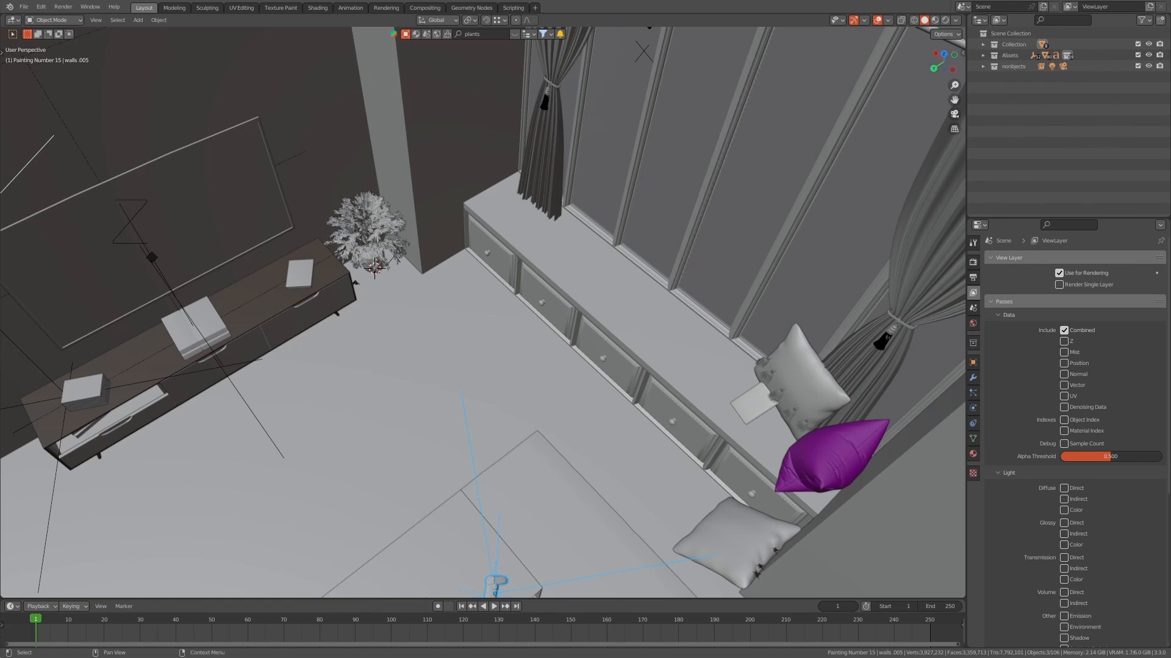
pyautogui.click(983, 55)
pyautogui.scroll(-3, 1058, 165)
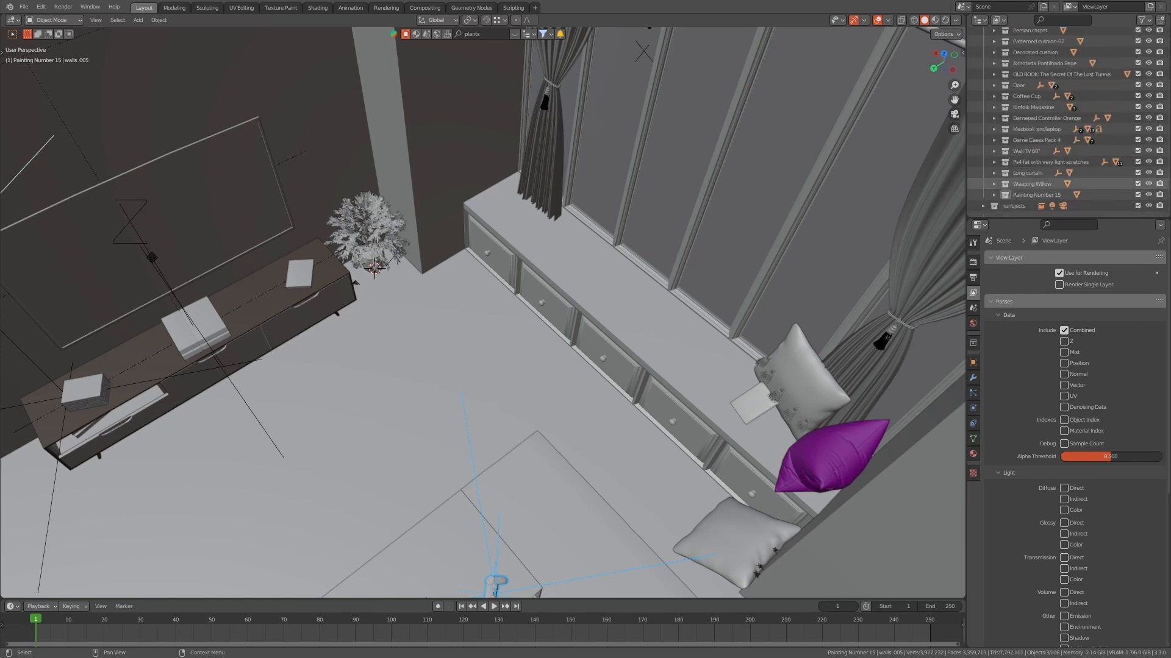
pyautogui.click(1032, 183)
pyautogui.scroll(-3, 483, 312)
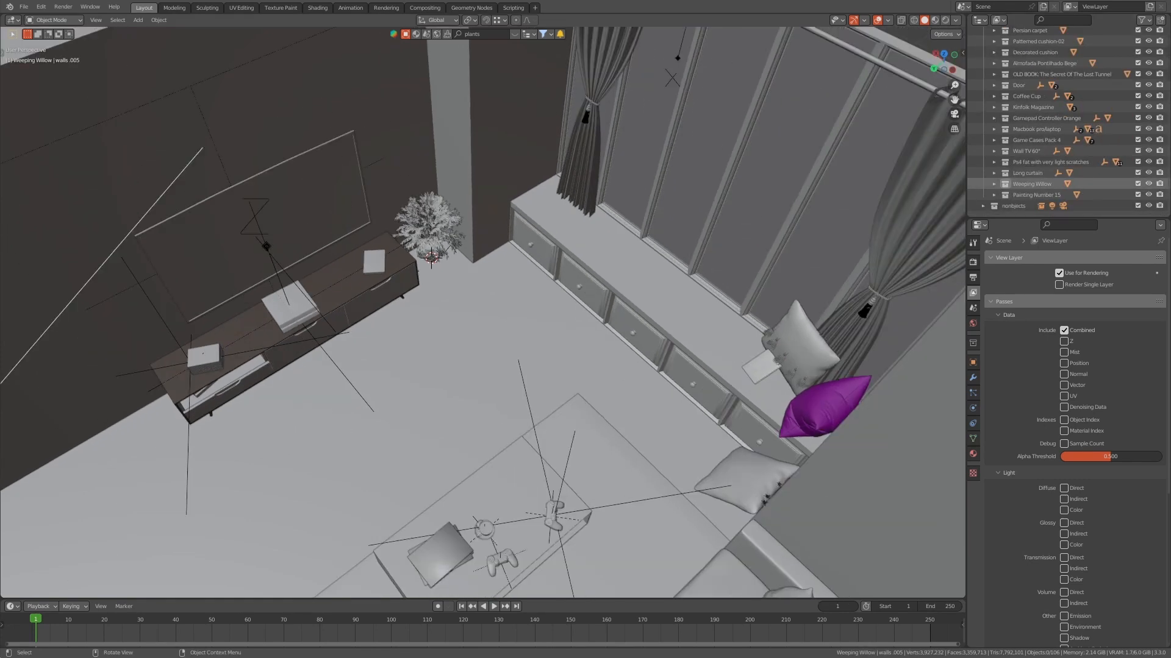
# - Select the Weeping Willow plant object and scale it up while looking through the camera
pyautogui.press('KP_0')
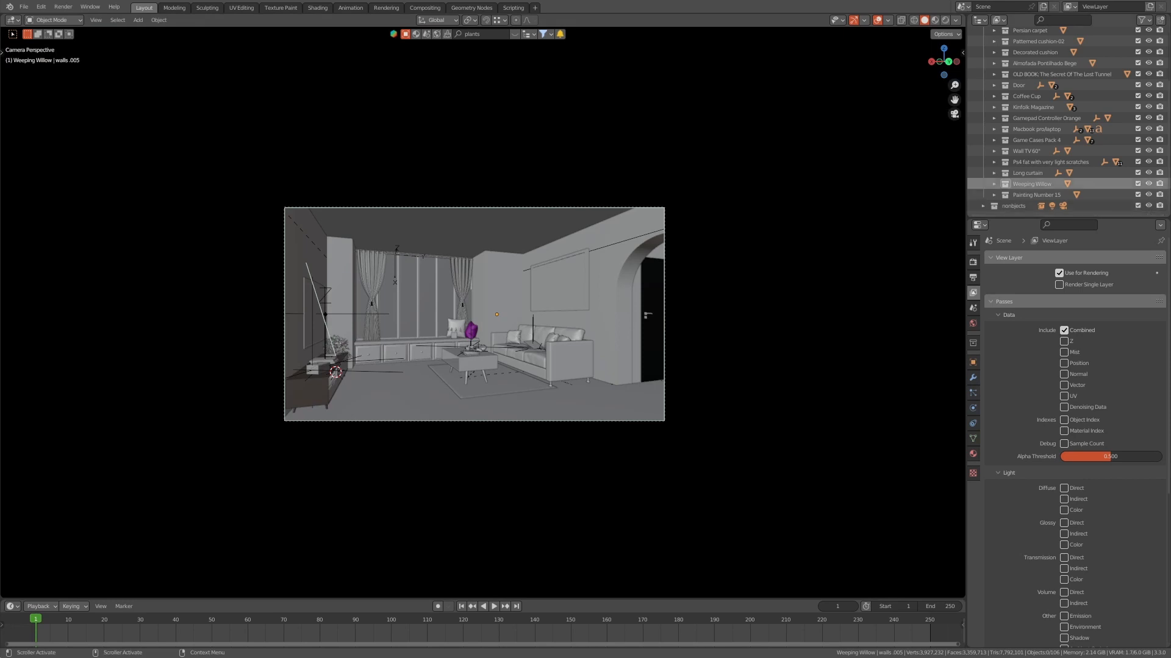
pyautogui.click(993, 183)
pyautogui.click(1004, 195)
pyautogui.click(1054, 194)
pyautogui.scroll(2, 483, 312)
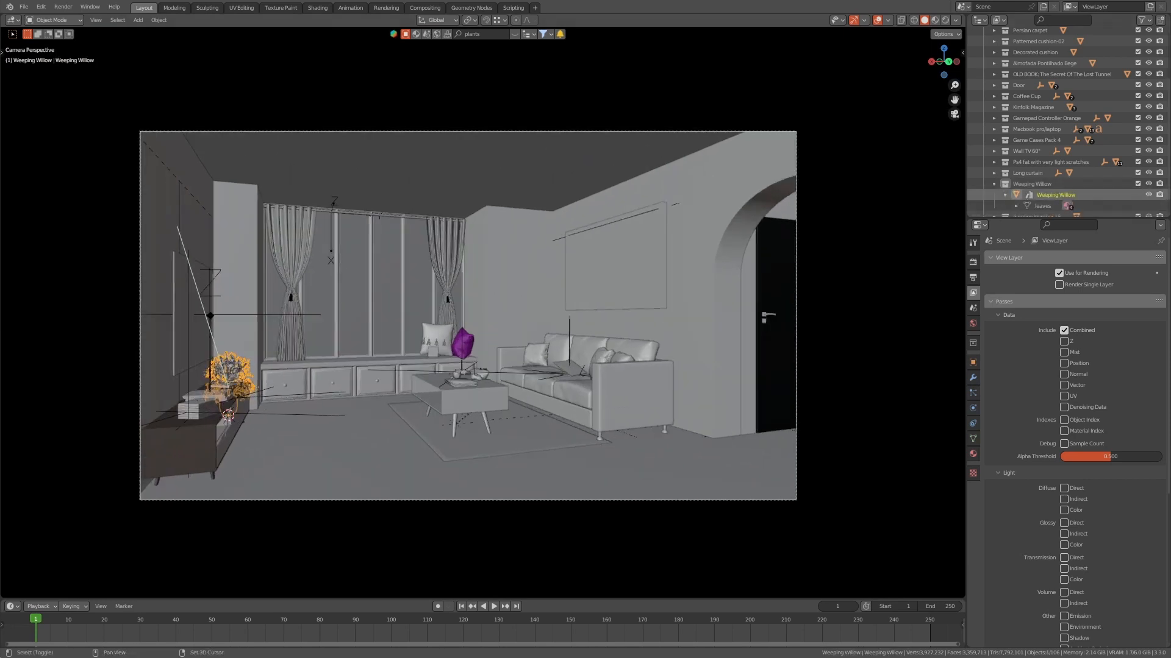
pyautogui.press('s')
pyautogui.keyDown('shift'); pyautogui.moveTo(329, 333); pyautogui.dragTo(403, 271, button='middle'); pyautogui.keyUp('shift')
pyautogui.click(427, 259)
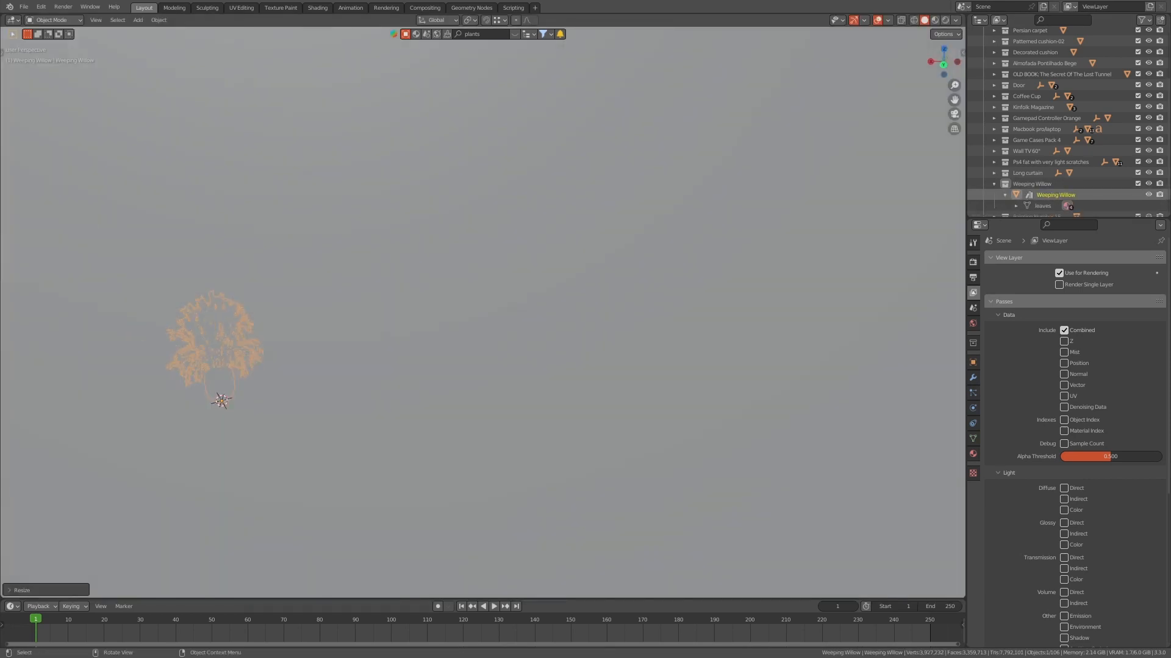
# - Move the Weeping Willow plant horizontally in the XY plane away from the TV cabinet's corner, and return to the camera view
pyautogui.press('KP_Decimal')
pyautogui.moveTo(483, 312); pyautogui.dragTo(360, 348, button='middle')
pyautogui.moveTo(433, 412); pyautogui.dragTo(426, 506, button='middle')
pyautogui.press('g')
pyautogui.hotkey('shift', 'z')
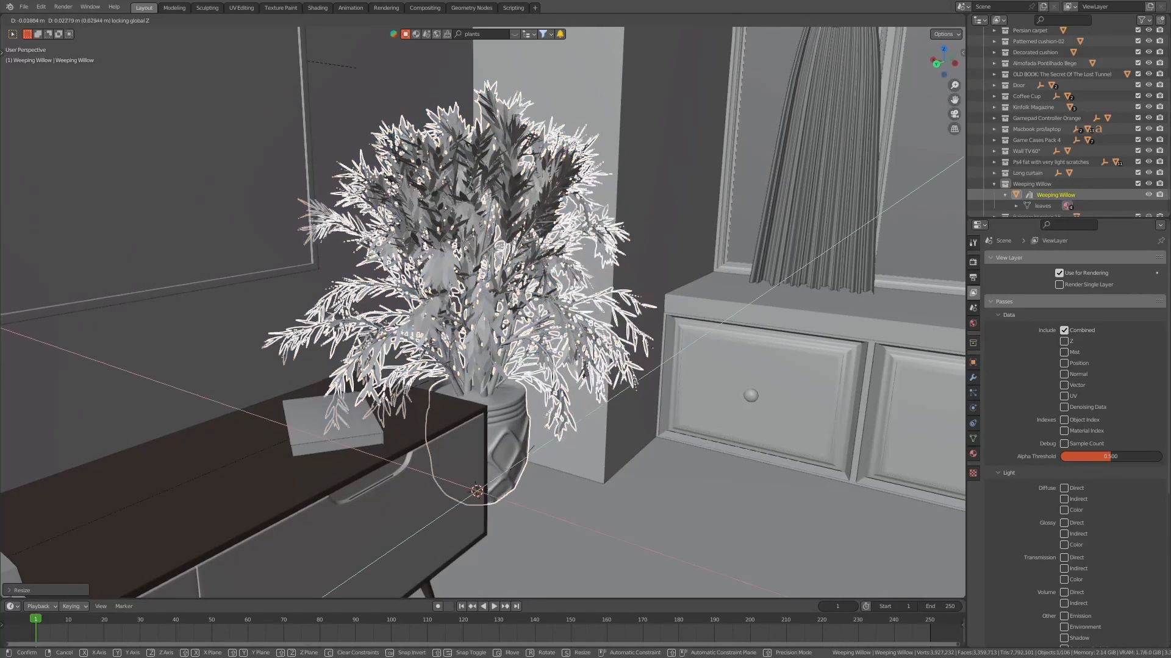
pyautogui.click(506, 323)
pyautogui.scroll(-1, 483, 311)
pyautogui.moveTo(482, 312); pyautogui.dragTo(490, 312, button='middle')
pyautogui.press('KP_0')
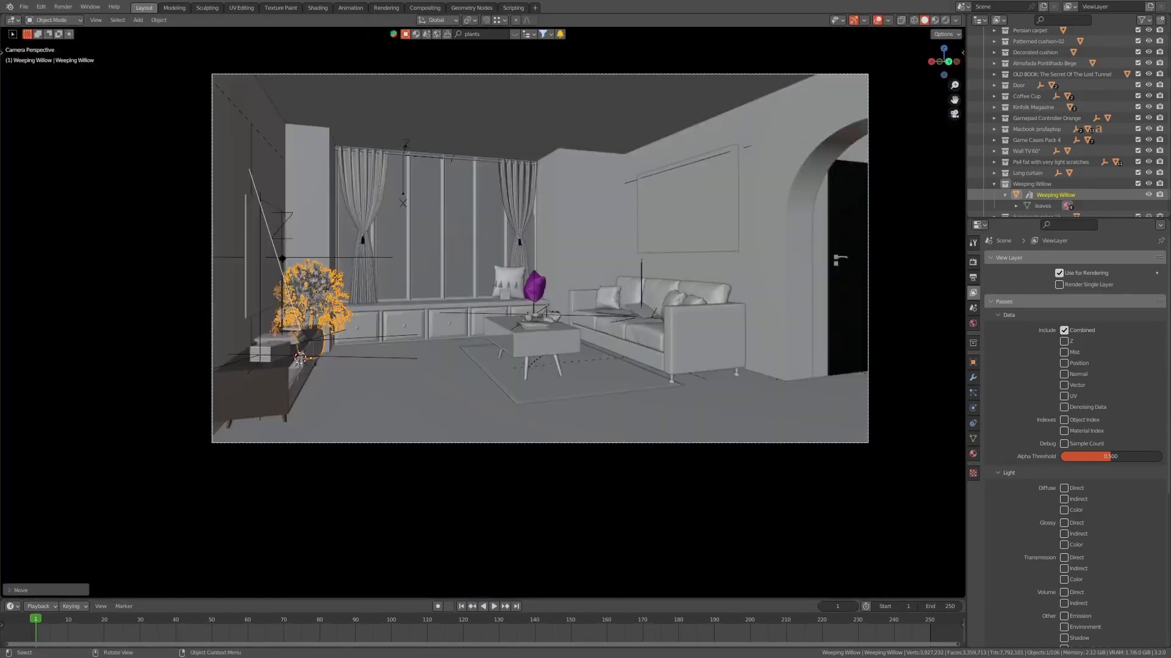
# - Scale the Weeping Willow plant down slightly in a close camera view
pyautogui.click(688, 620)
pyautogui.scroll(7, 384, 282)
pyautogui.keyDown('shift'); pyautogui.moveTo(385, 341); pyautogui.dragTo(670, 235, button='middle'); pyautogui.keyUp('shift')
pyautogui.press('s')
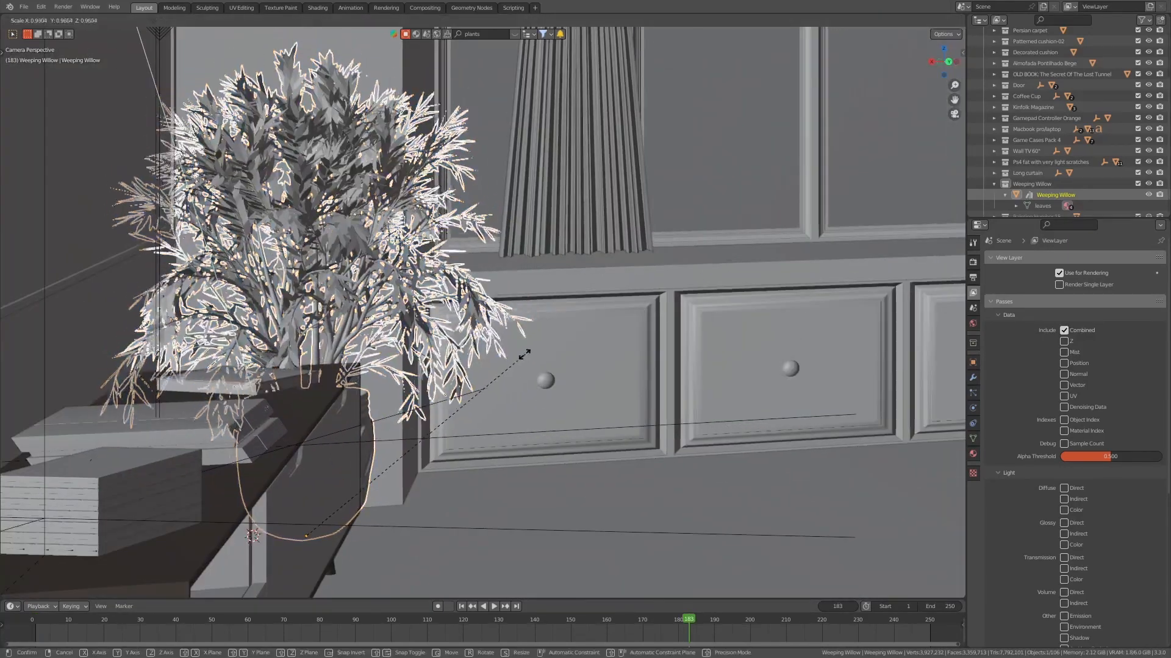
pyautogui.click(500, 372)
# - Move the Weeping Willow plant along the Y axis so its pot stands clear behind the TV cabinet's end
pyautogui.press('KP_0')
pyautogui.press('KP_Decimal')
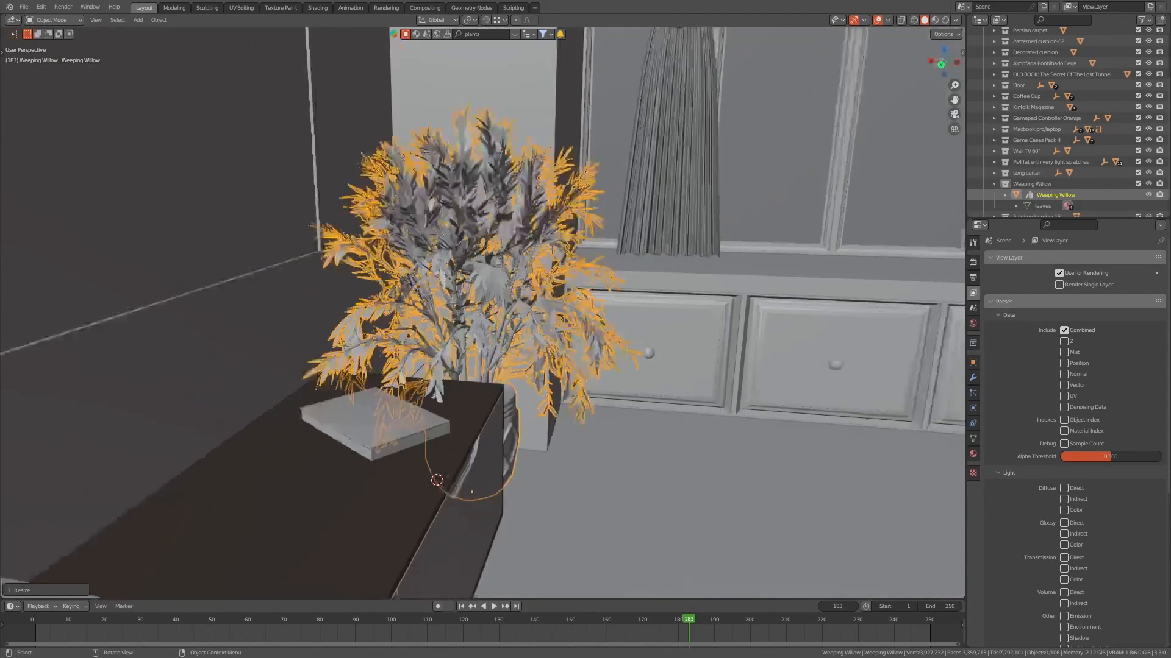
pyautogui.scroll(3, 498, 323)
pyautogui.moveTo(610, 317)
pyautogui.mouseDown(button='middle')
pyautogui.moveTo(498, 323)
pyautogui.moveTo(588, 320)
pyautogui.mouseUp(button='middle')
pyautogui.scroll(-3, 499, 323)
pyautogui.press('g')
pyautogui.press('y')
pyautogui.click(521, 319)
pyautogui.scroll(-3, 521, 319)
pyautogui.scroll(-2, 483, 312)
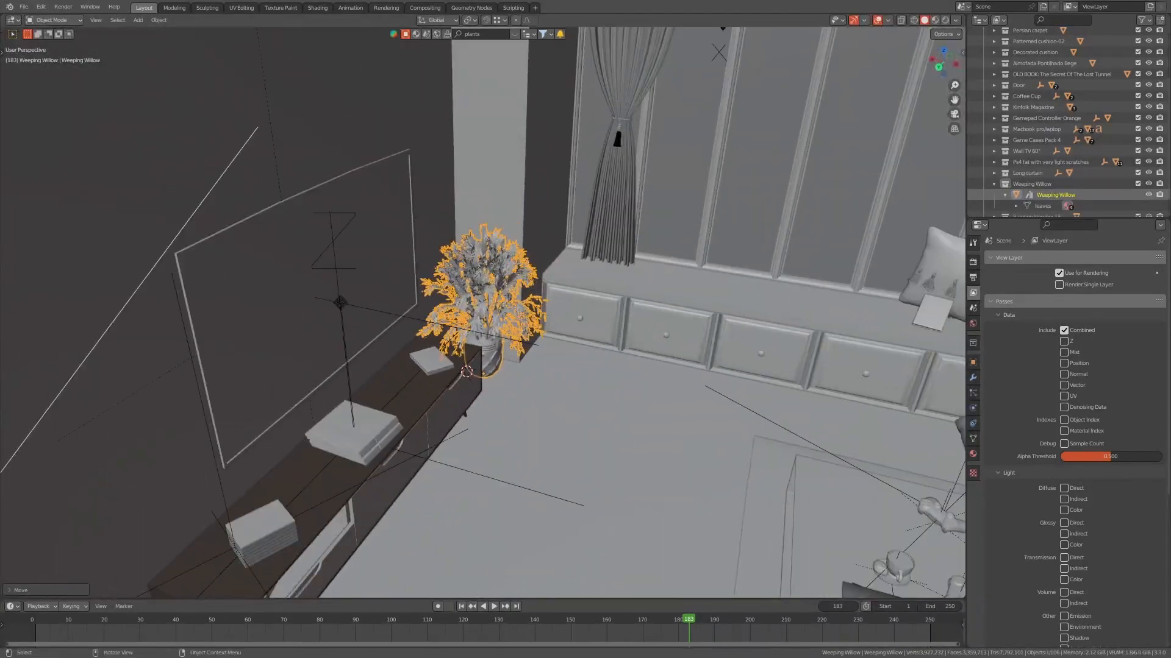
# - Place the 3D cursor on the window bench top and search the asset library for "pet"
pyautogui.click(573, 275)
pyautogui.keyDown('shift'); pyautogui.rightClick(689, 281); pyautogui.keyUp('shift')
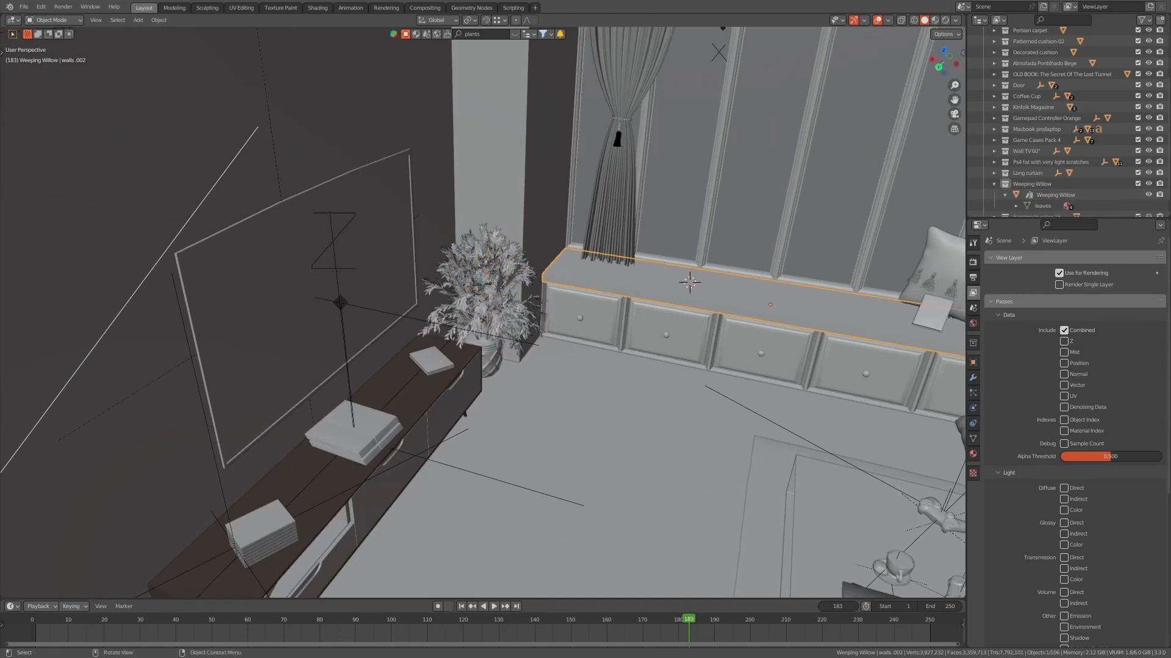
pyautogui.click(514, 34)
pyautogui.click(479, 34)
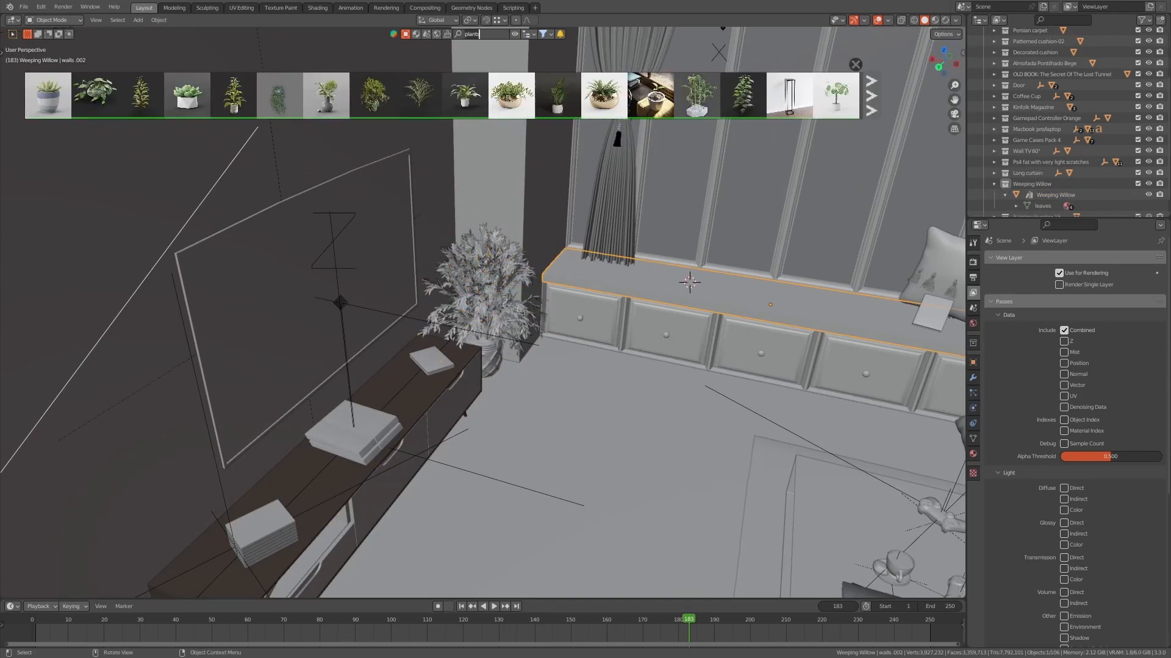
pyautogui.press('BackSpace')
pyautogui.press('BackSpace')
pyautogui.press('BackSpace')
pyautogui.press('BackSpace')
pyautogui.write('et')
pyautogui.press('Return')
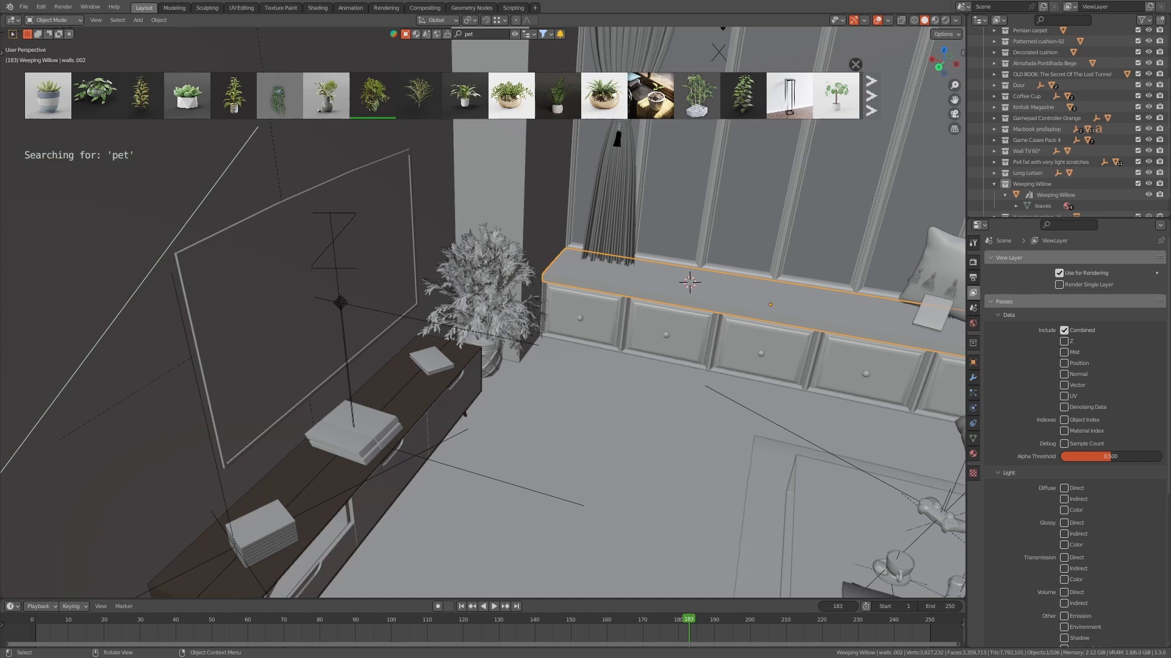
# - Look through the pet assets, and search the library for "cat" to browse the cat models
pyautogui.moveTo(232, 98)
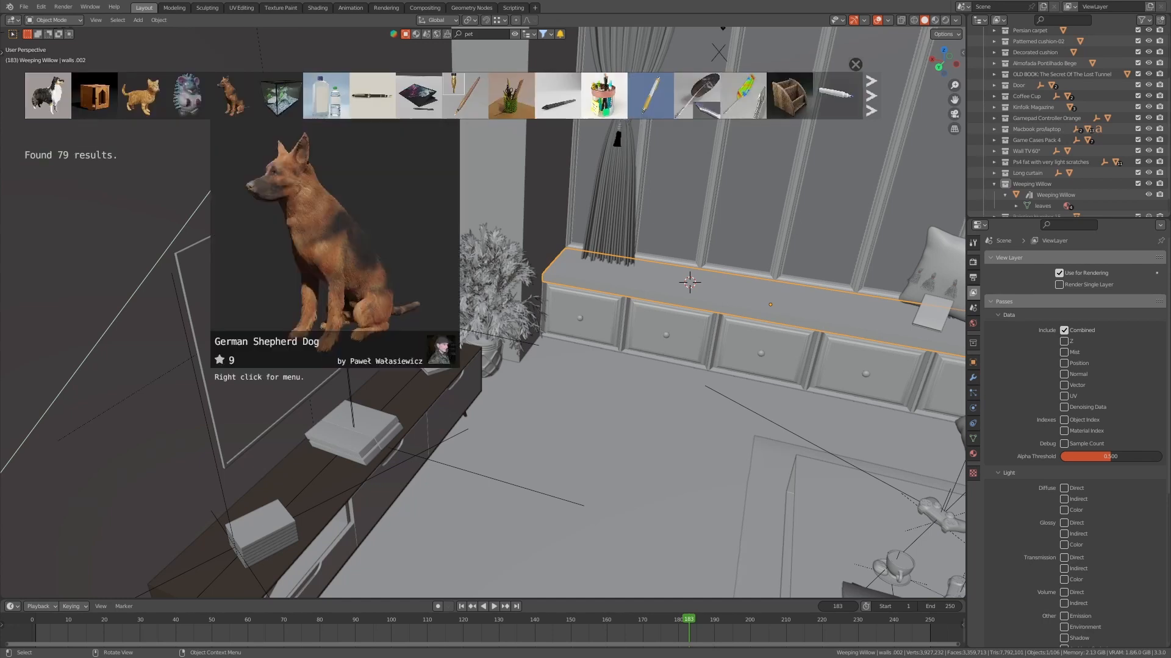
pyautogui.moveTo(141, 95)
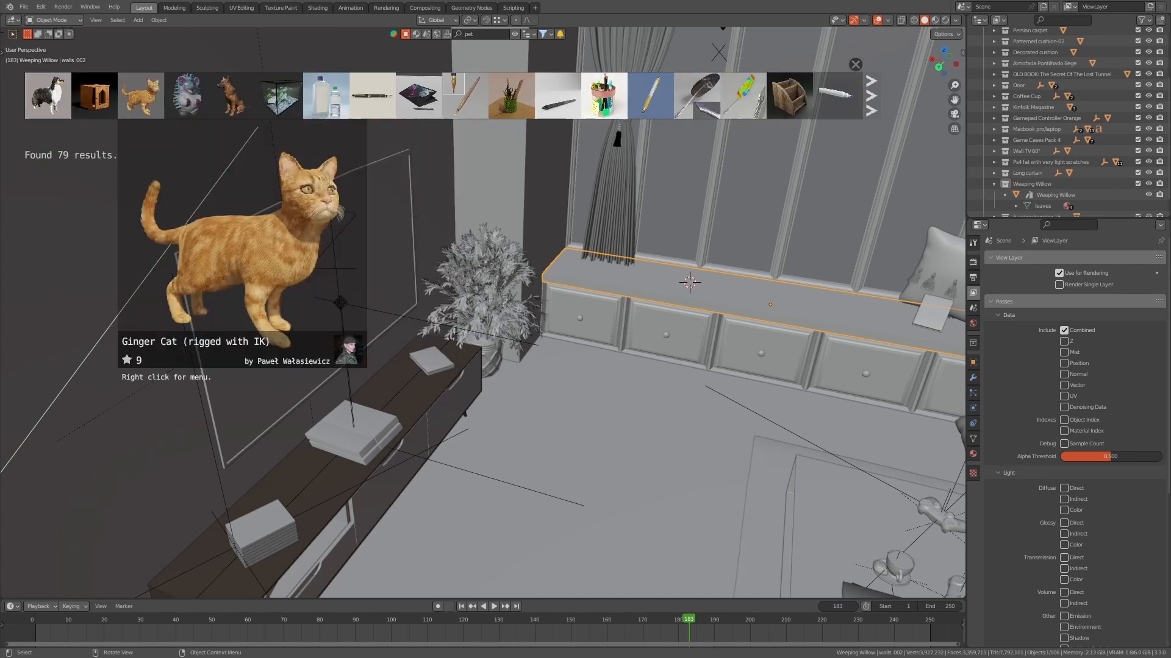
pyautogui.scroll(-15, 419, 96)
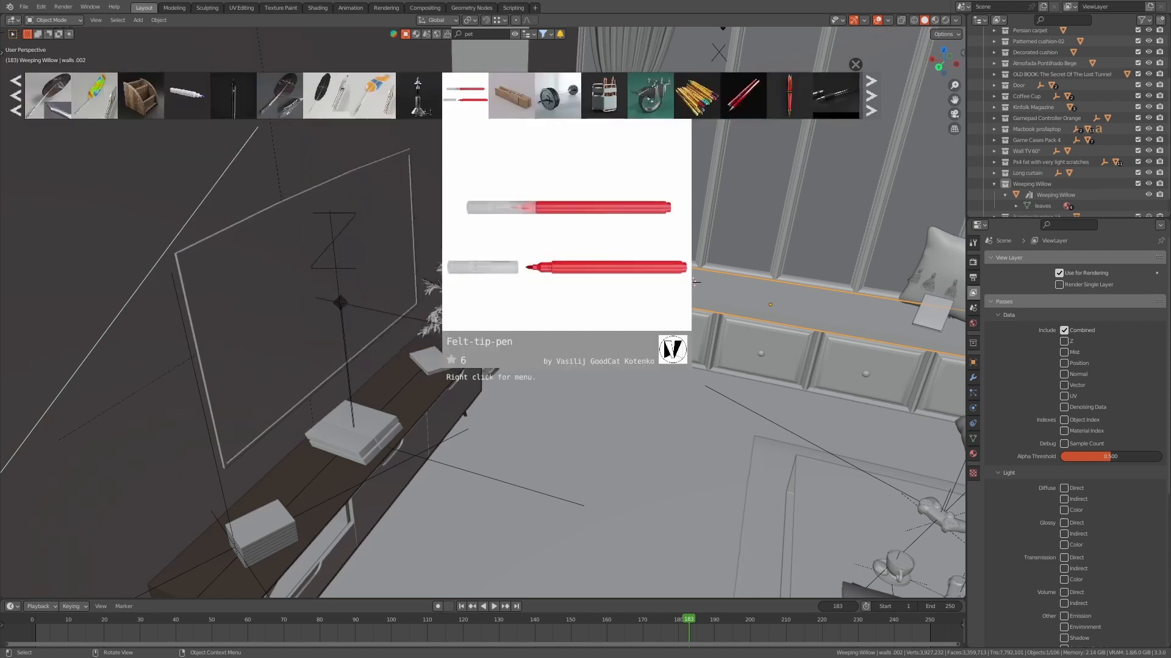
pyautogui.scroll(-8, 372, 96)
pyautogui.scroll(10, 280, 96)
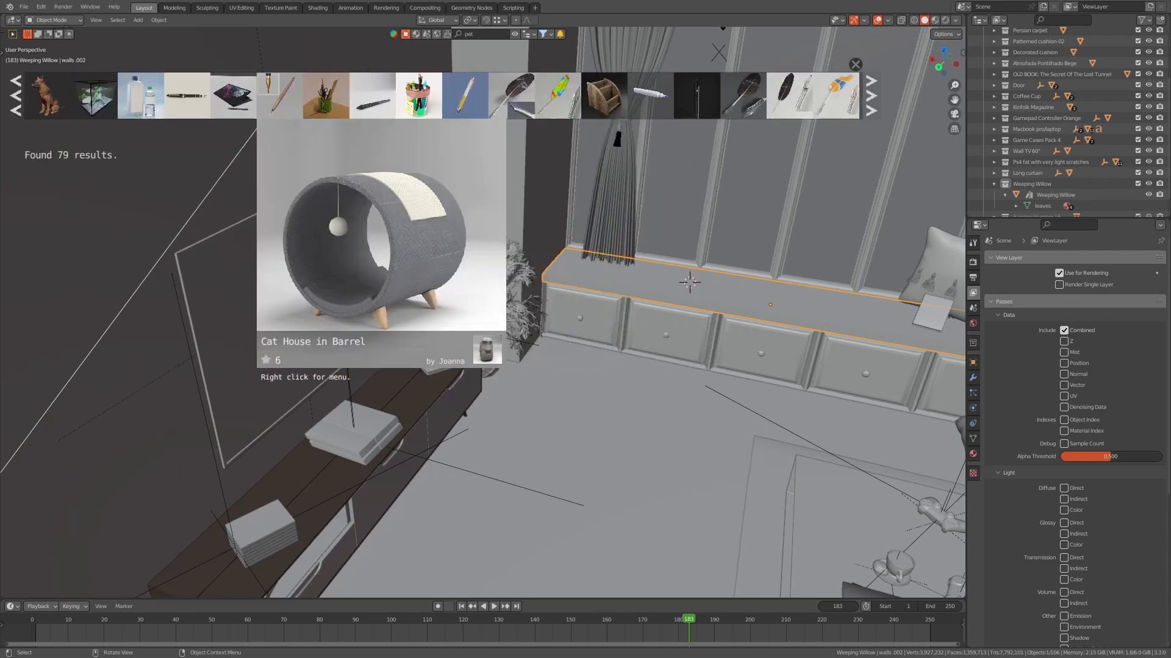
pyautogui.click(472, 34)
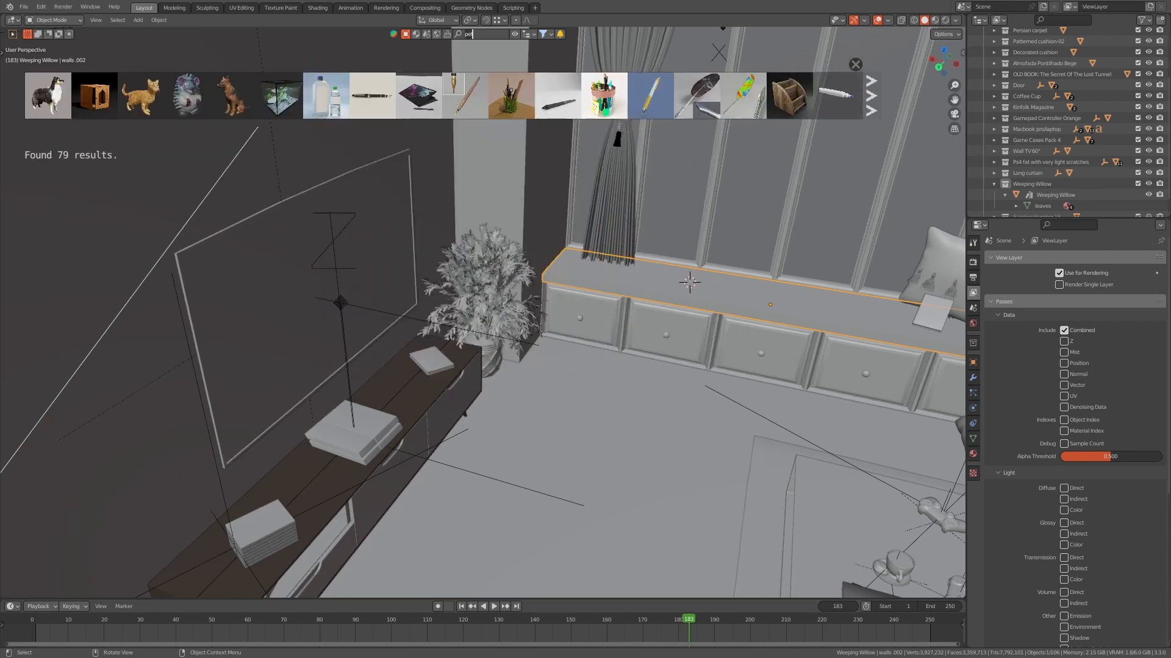
pyautogui.press('BackSpace')
pyautogui.press('BackSpace')
pyautogui.write('cat')
pyautogui.press('Return')
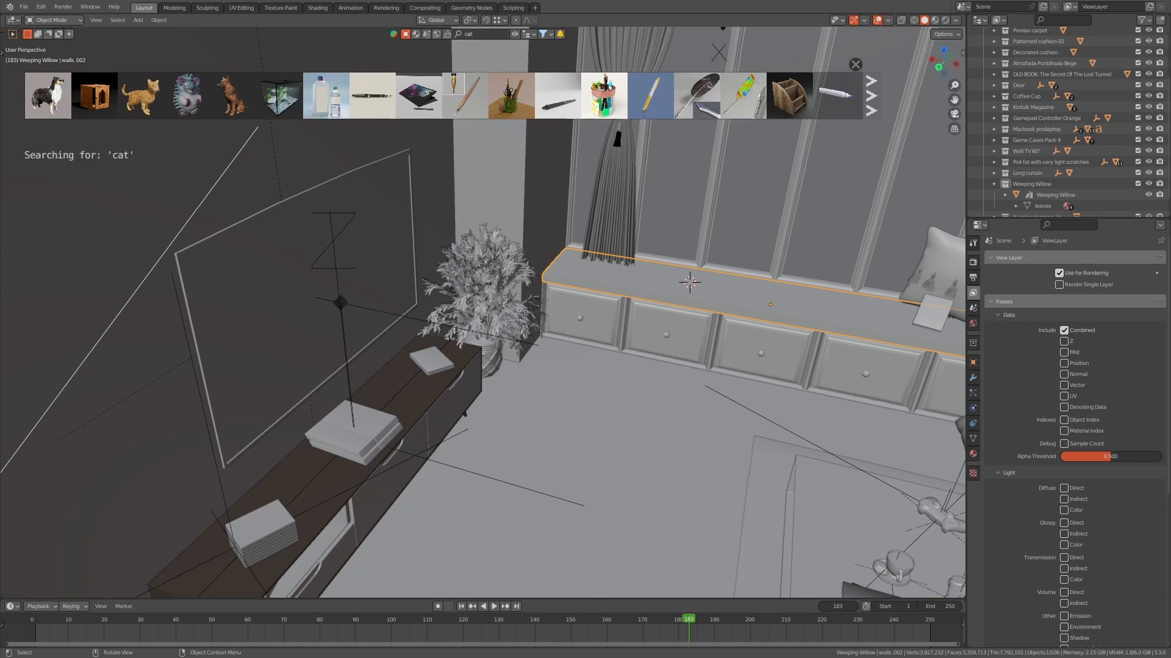
pyautogui.moveTo(465, 96)
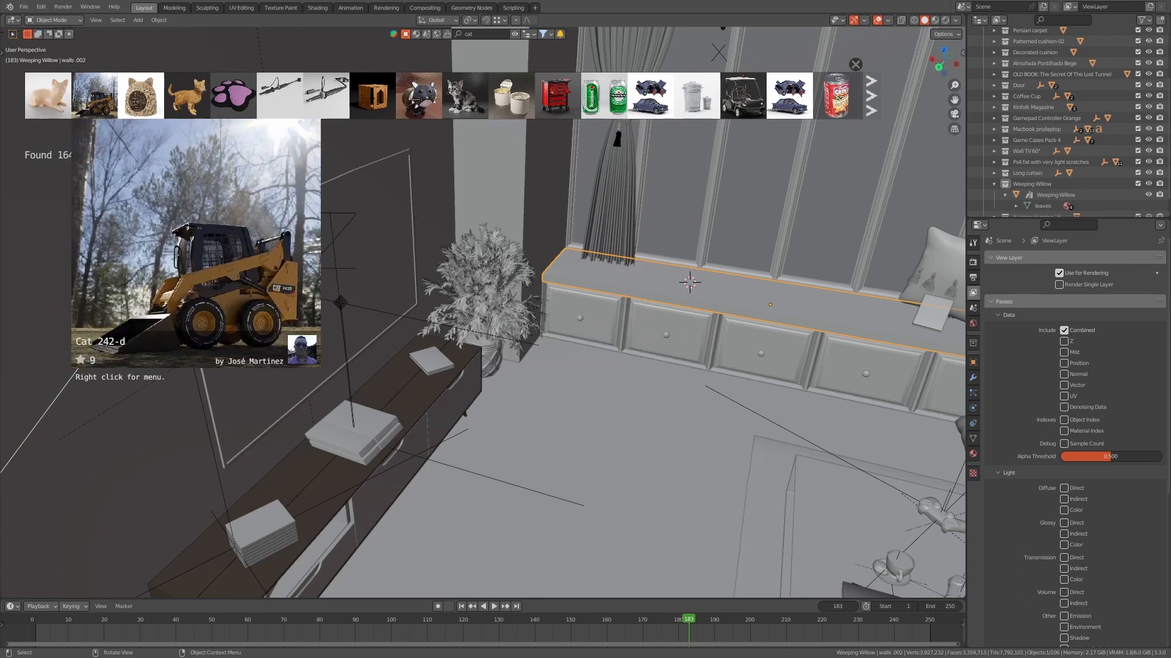
pyautogui.scroll(-10, 650, 96)
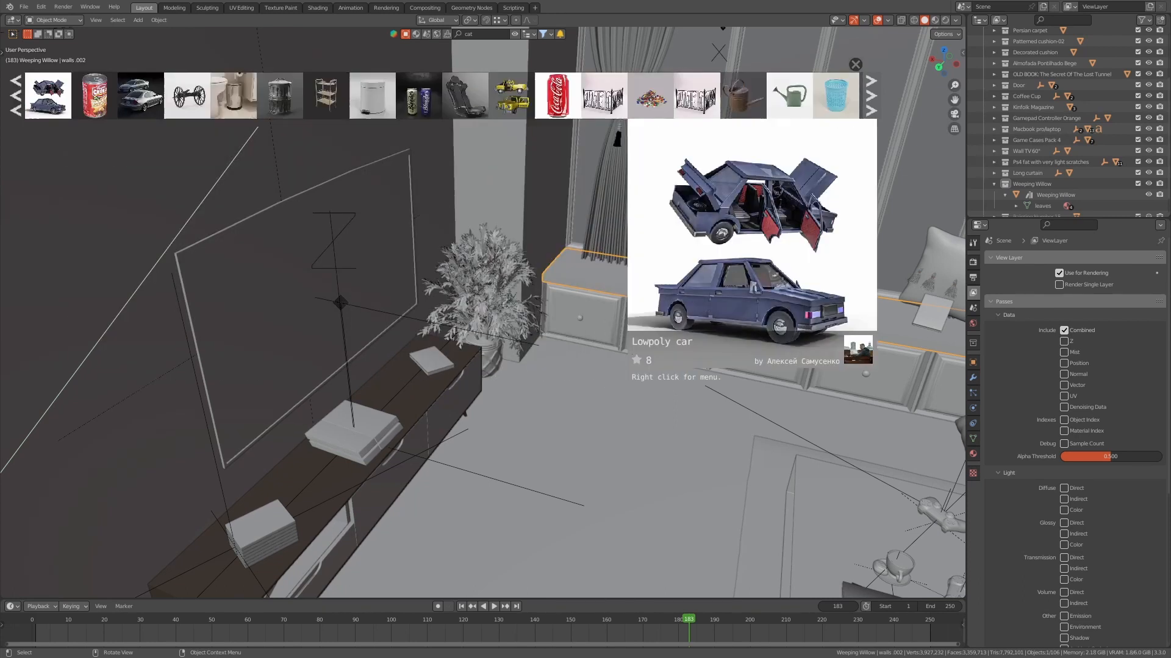
pyautogui.scroll(10, 650, 96)
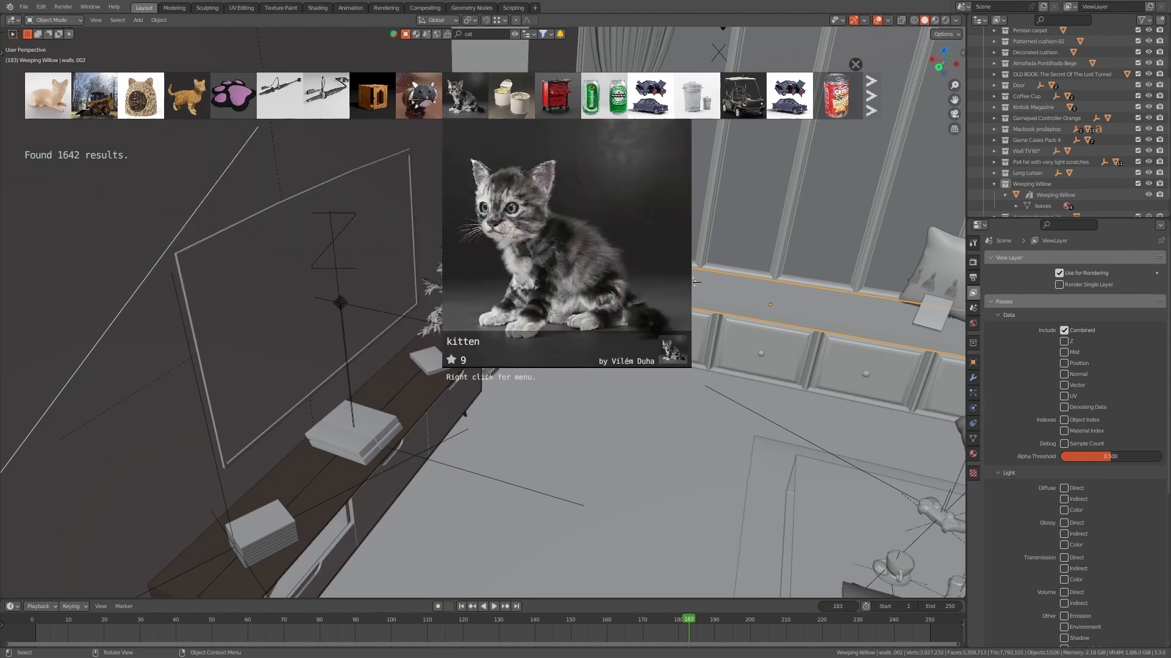
# - Try to place the kitten asset on the window bench top at the 3D cursor
pyautogui.moveTo(465, 96); pyautogui.dragTo(694, 255)
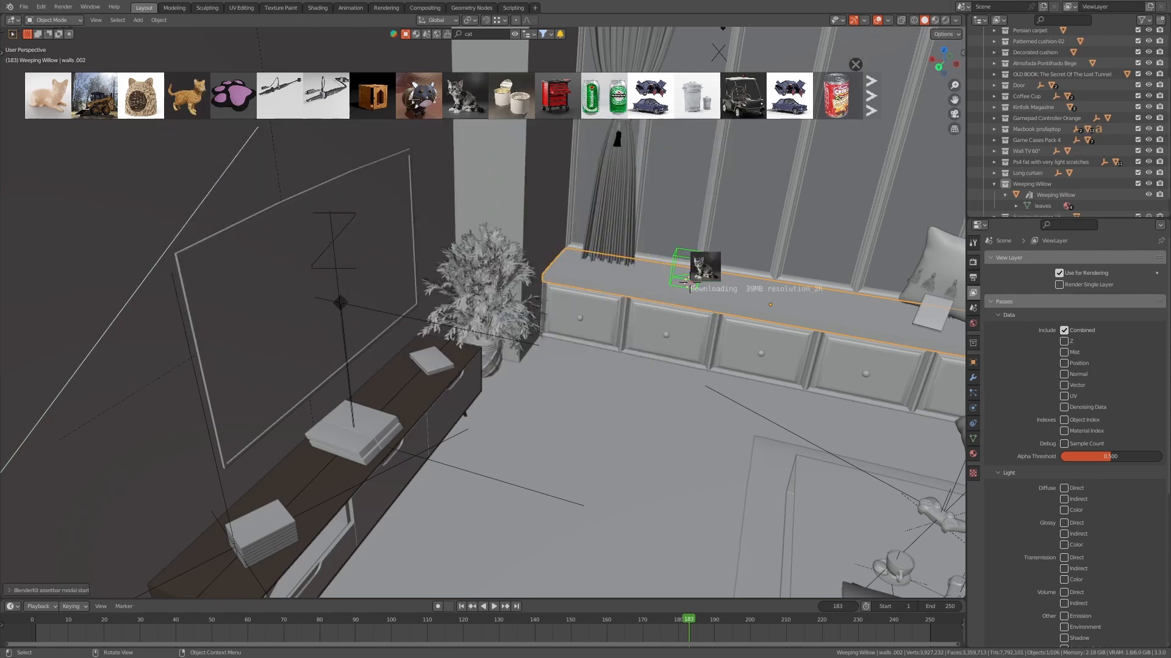
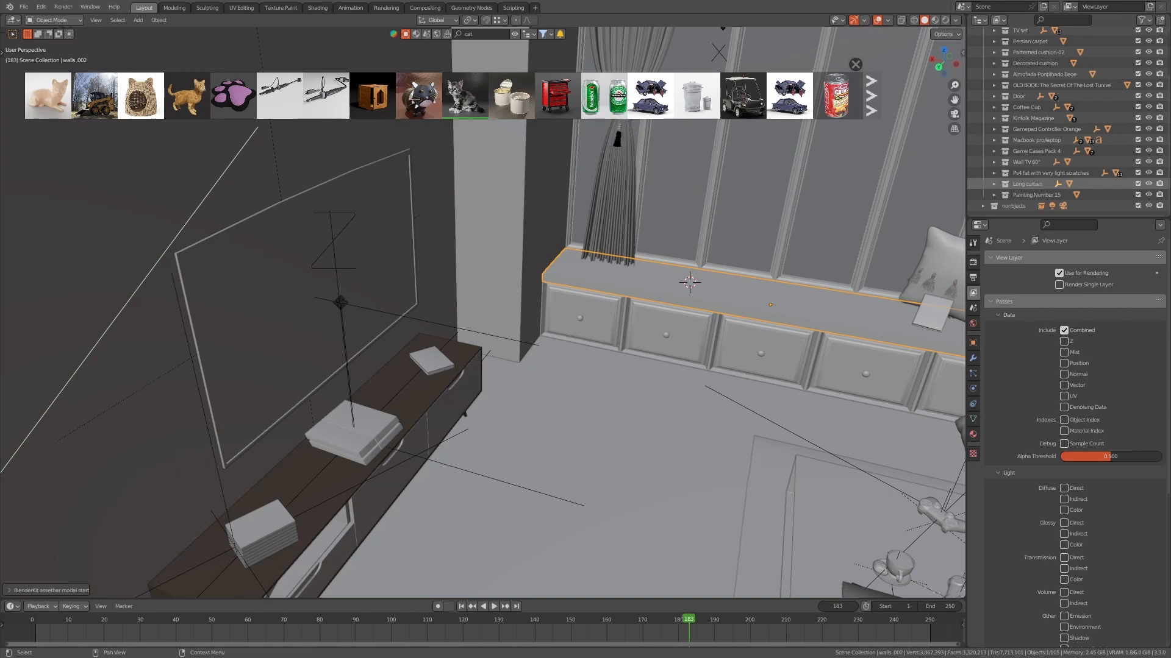
pyautogui.scroll(2, 1068, 184)
pyautogui.scroll(-2, 1069, 165)
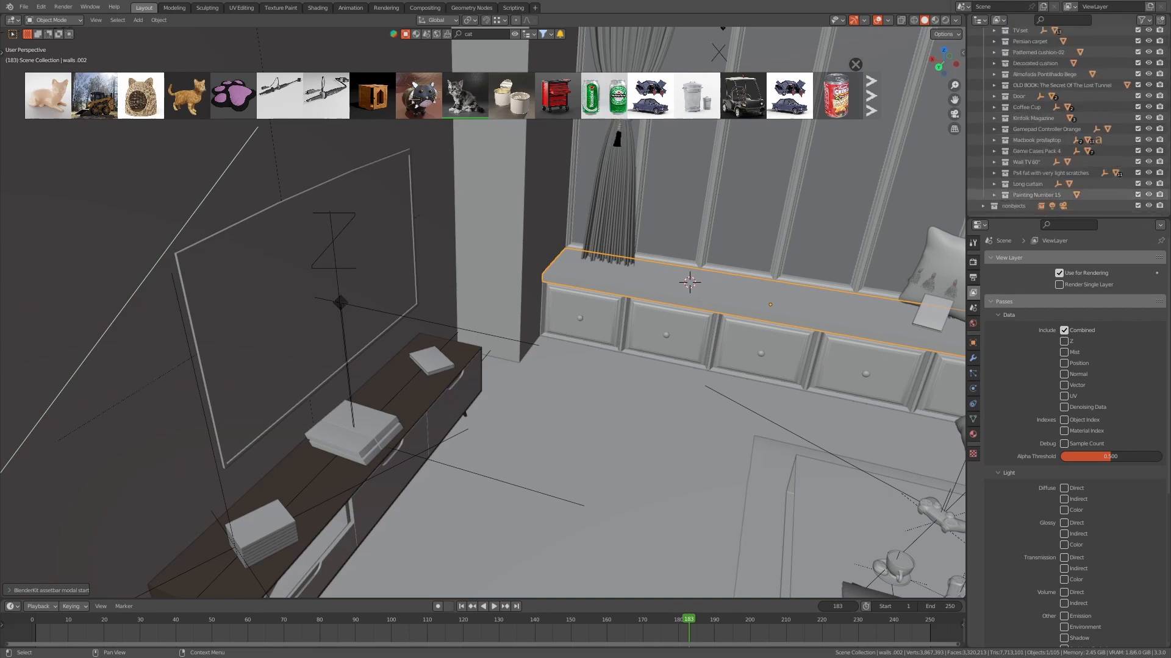
pyautogui.scroll(-4, 483, 312)
pyautogui.scroll(4, 483, 312)
# - Look over the whole room and filter the outliner by "cat" to find the kitten objects
pyautogui.moveTo(483, 312); pyautogui.dragTo(208, 363, button='middle')
pyautogui.scroll(-5, 483, 312)
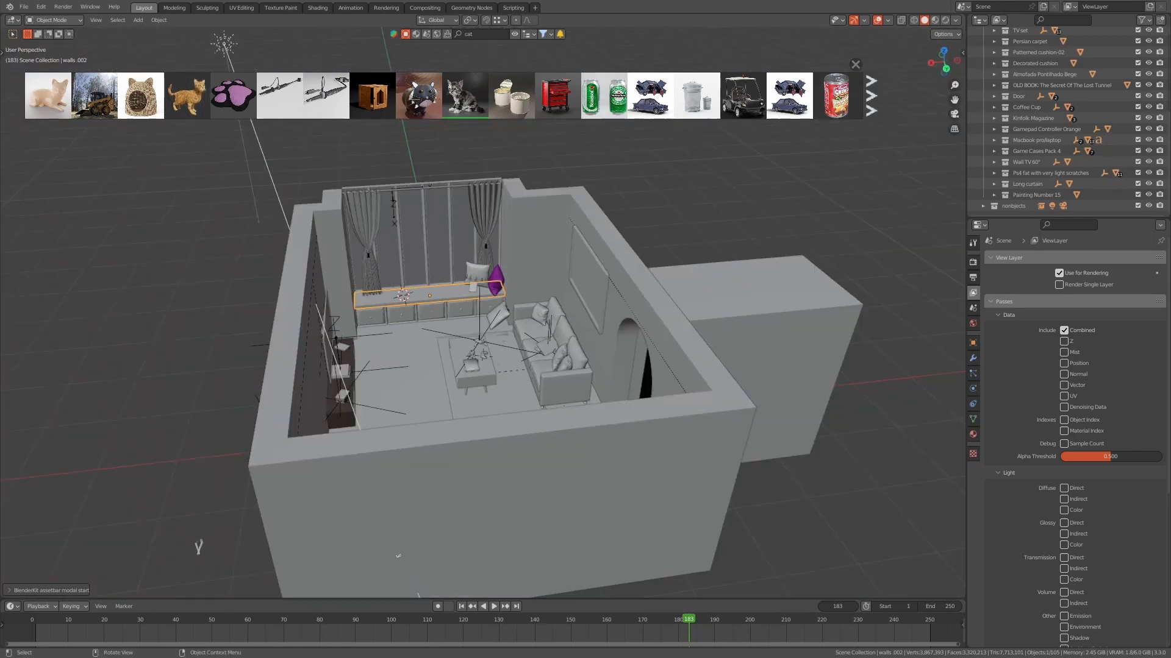
pyautogui.moveTo(483, 312); pyautogui.dragTo(402, 372, button='middle')
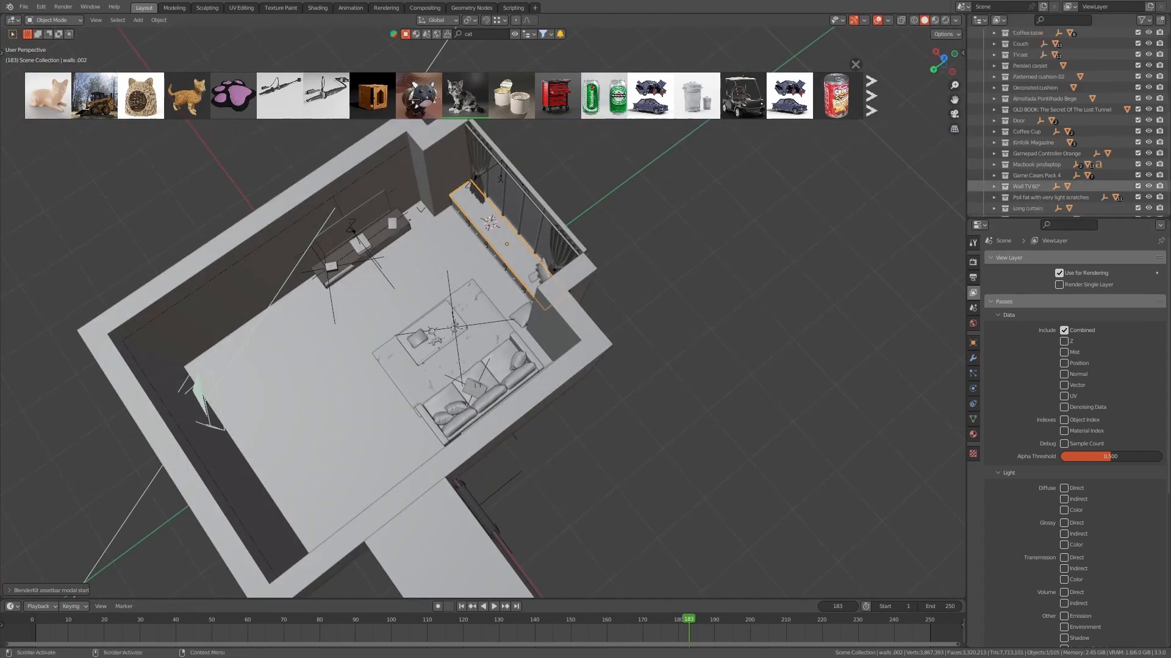
pyautogui.hotkey('ctrl', 'f')
pyautogui.write('cat')
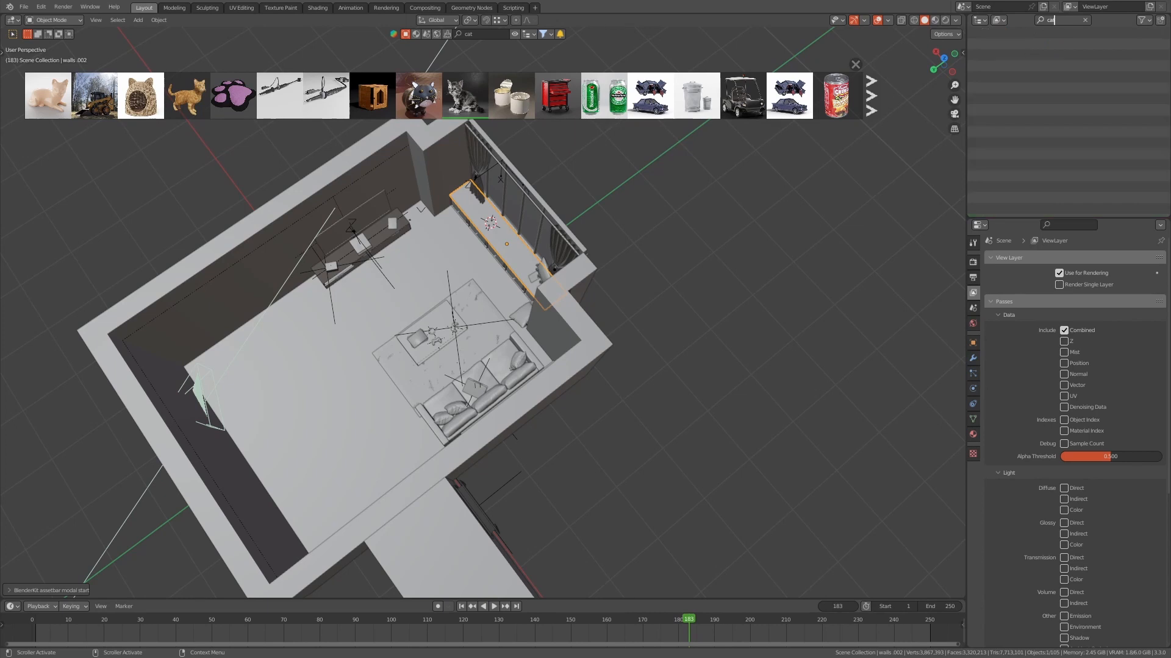
pyautogui.press('Return')
pyautogui.press('KP_Decimal')
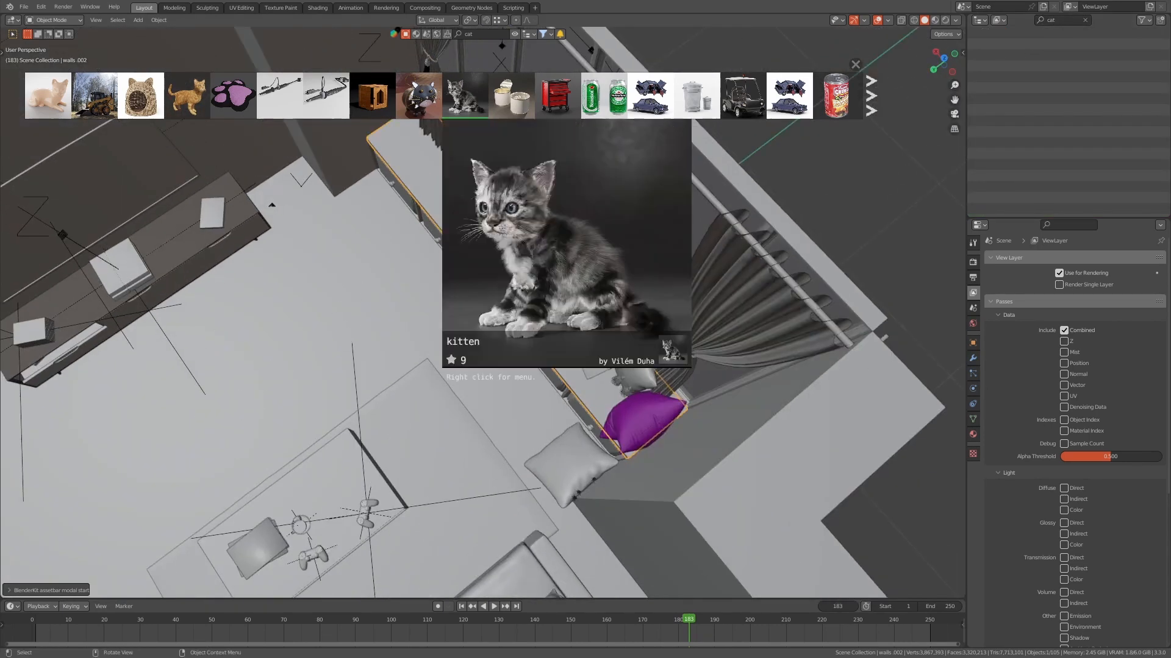
# - Return the timeline to frame 1 and try again to place the kitten asset on the window bench at the 3D cursor
pyautogui.scroll(3, 460, 125)
pyautogui.moveTo(464, 305); pyautogui.dragTo(537, 237, button='middle')
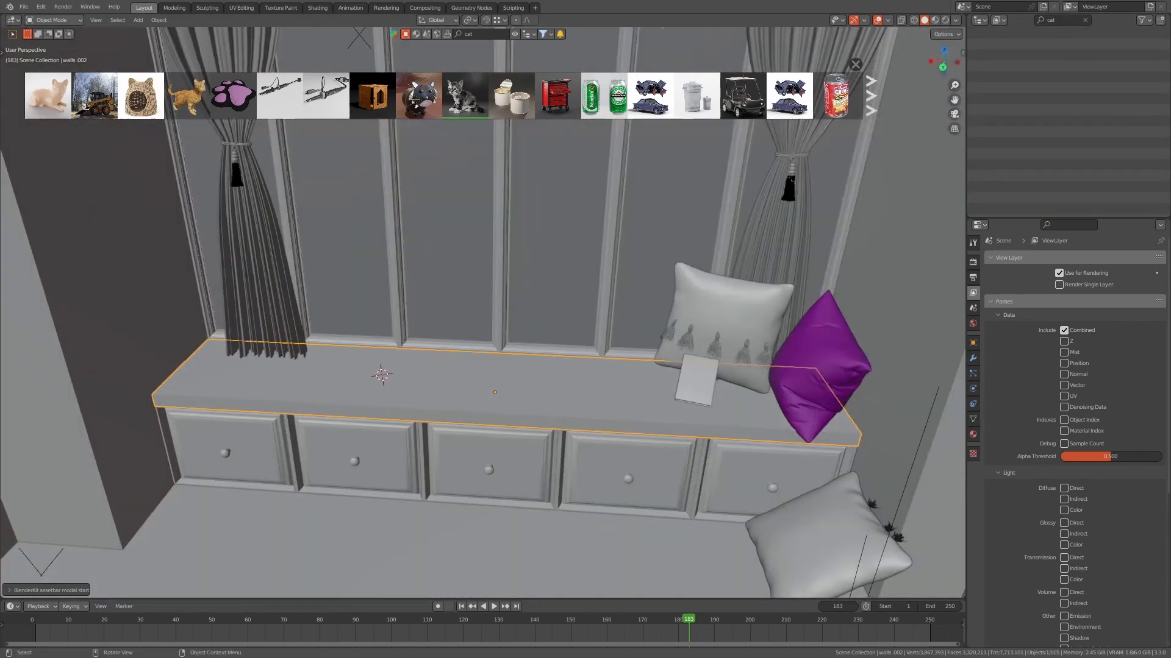
pyautogui.scroll(3, 483, 275)
pyautogui.keyDown('shift'); pyautogui.moveTo(427, 274); pyautogui.dragTo(564, 231, button='middle'); pyautogui.keyUp('shift')
pyautogui.hotkey('shift', 'Left')
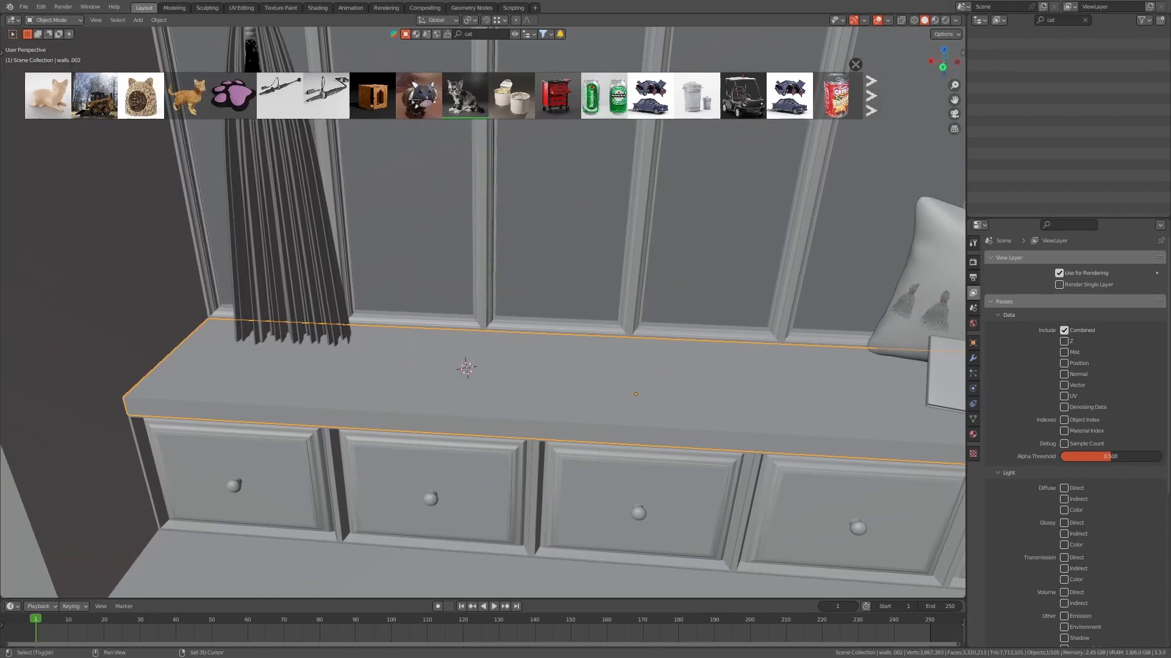
pyautogui.moveTo(466, 109); pyautogui.dragTo(465, 368)
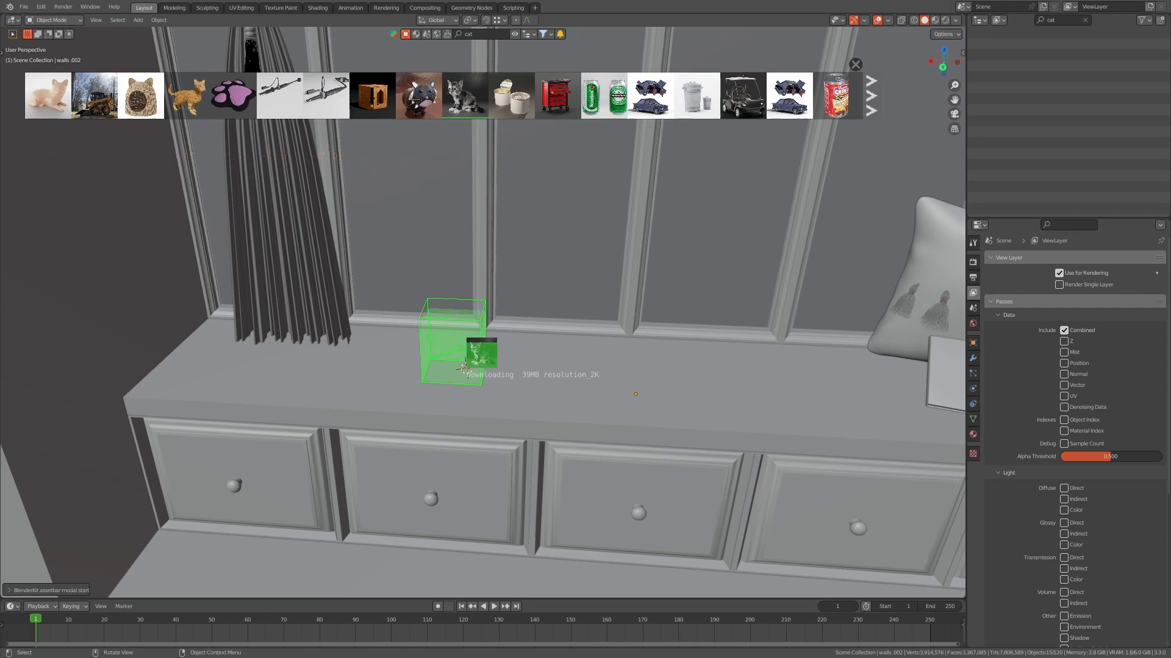
pyautogui.hotkey('alt', 'Tab')
pyautogui.hotkey('alt', 'Tab')
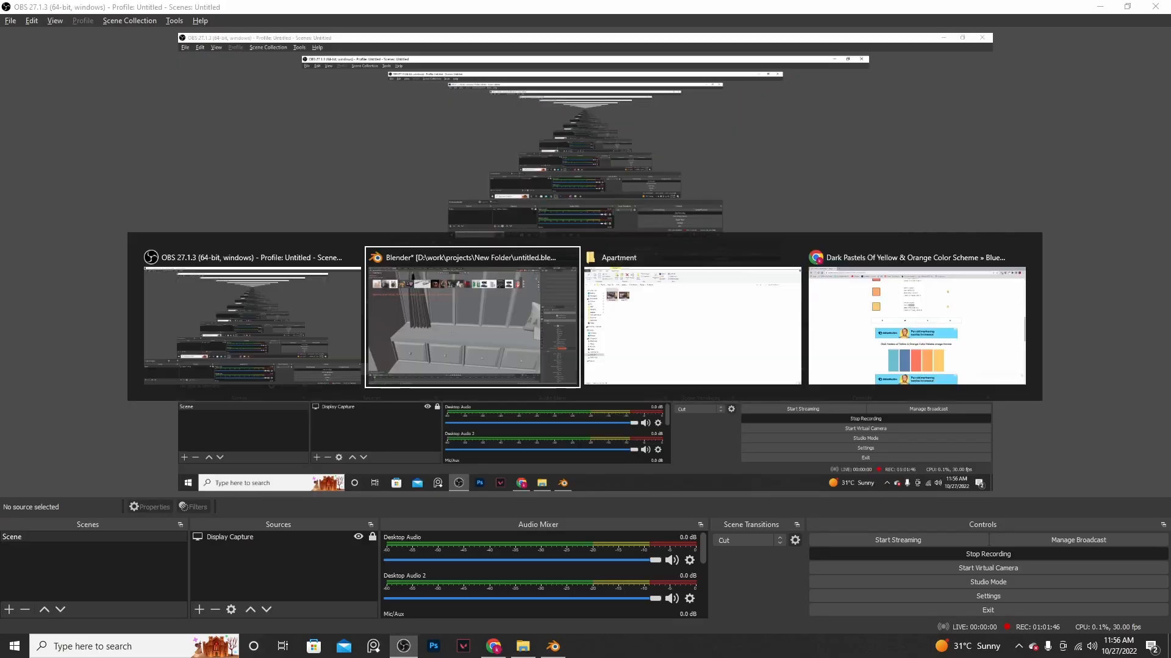
pyautogui.hotkey('alt', 'Tab')
pyautogui.press('Escape')
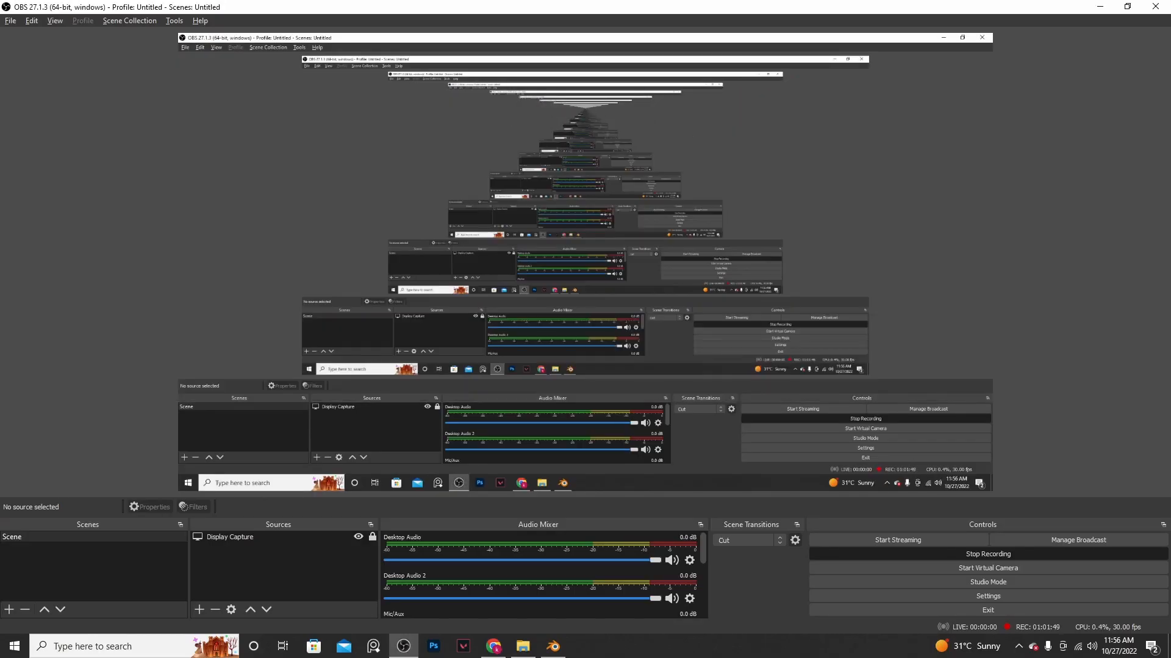
pyautogui.hotkey('alt', 'Tab')
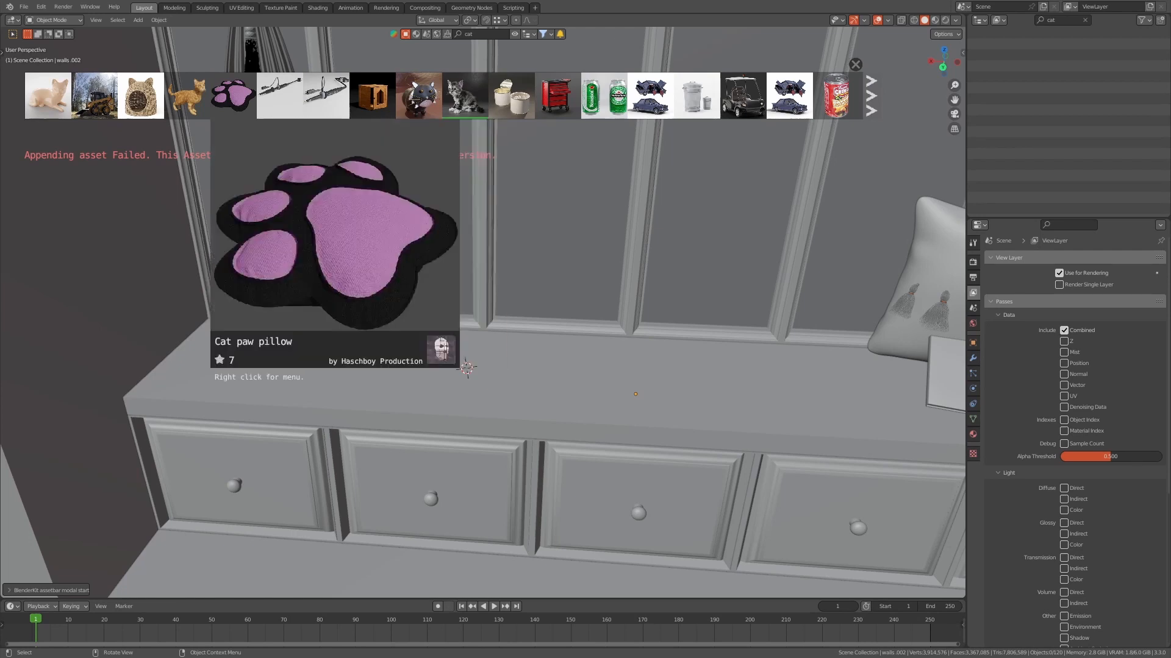
# - Search the asset library for "pet" again, look through the results, and close the asset bar
pyautogui.moveTo(186, 95)
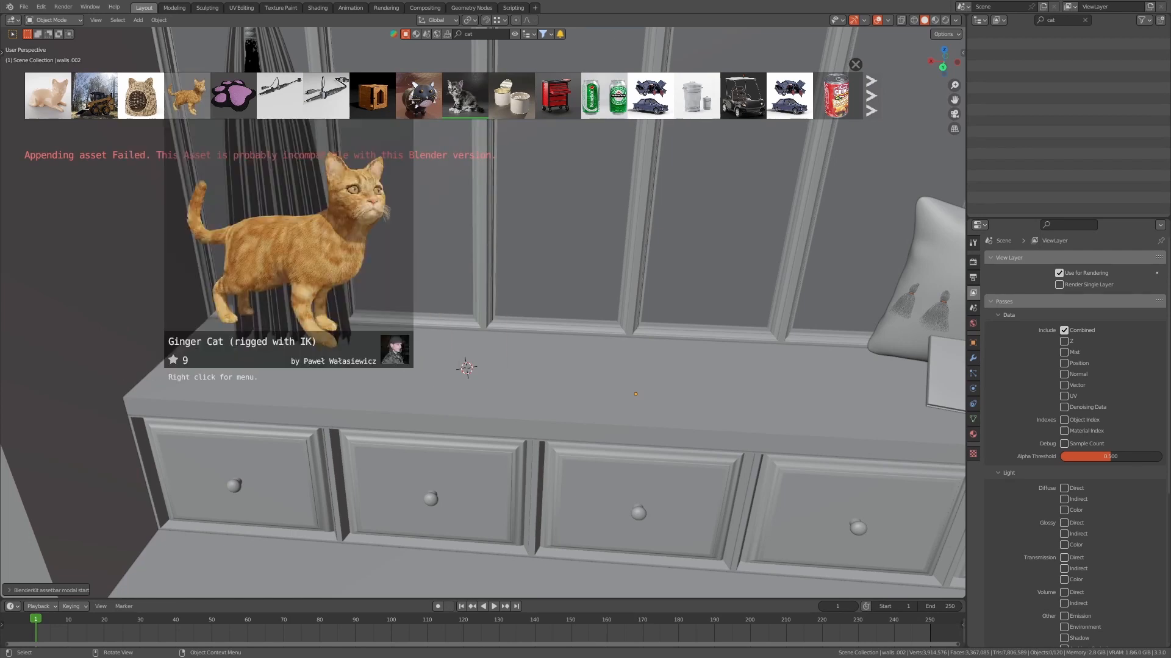
pyautogui.click(469, 34)
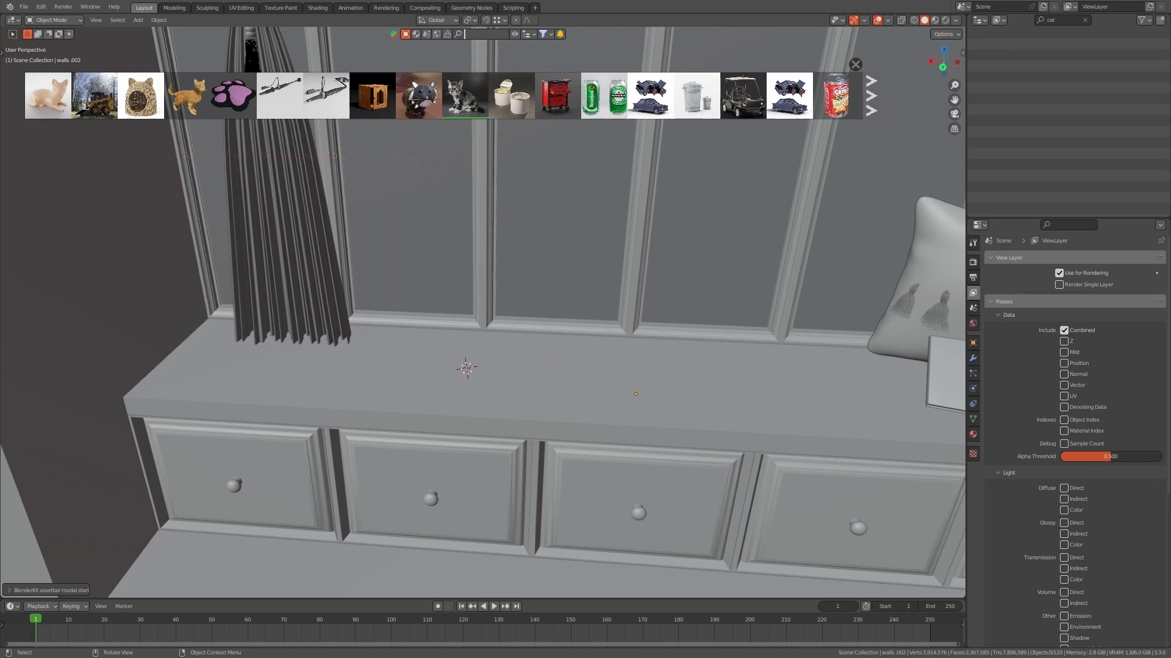
pyautogui.press('Return')
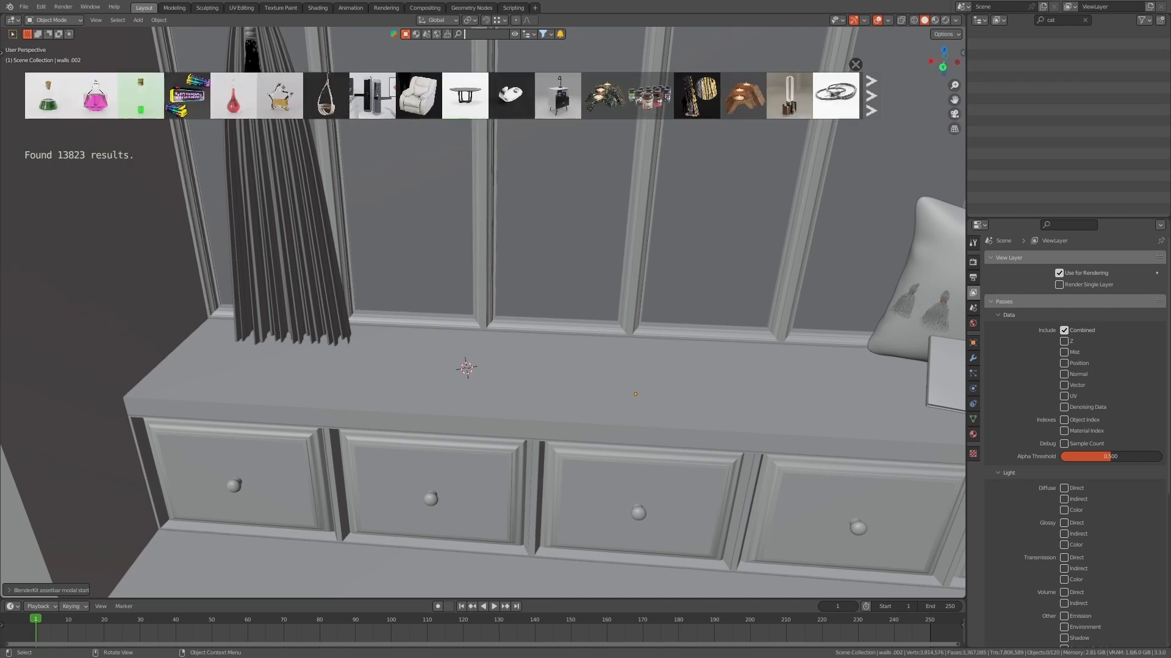
pyautogui.write('pet')
pyautogui.press('Return')
pyautogui.moveTo(233, 95)
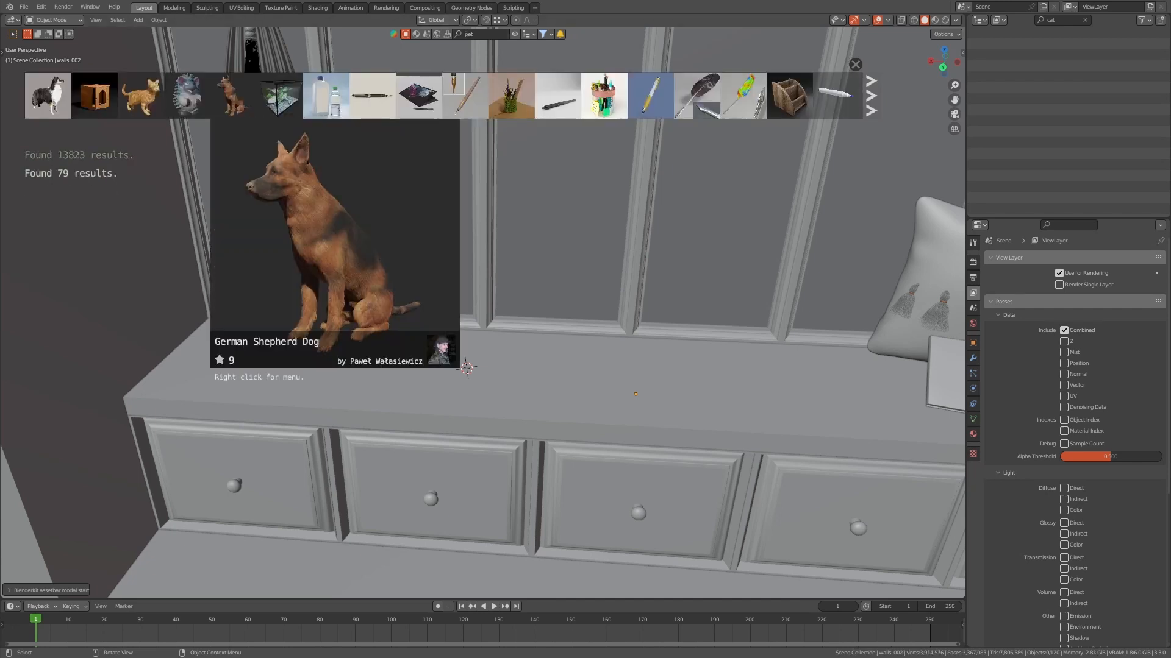
pyautogui.moveTo(280, 96)
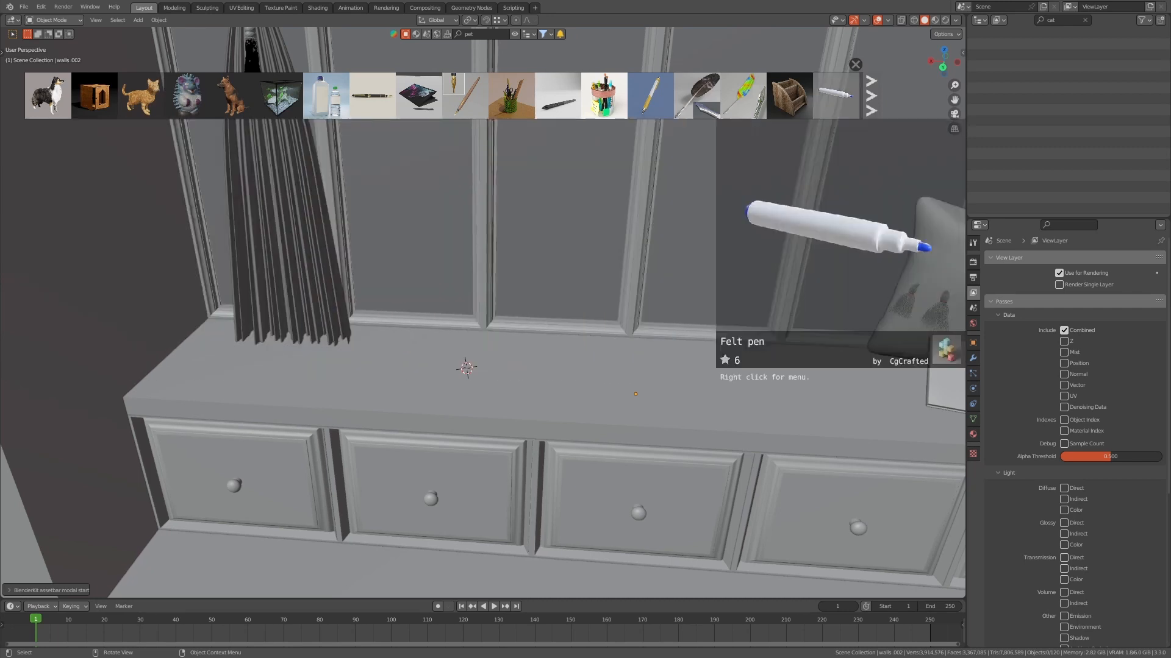
pyautogui.click(855, 64)
# - Select the circle widget around the kitten rig on the floor near the coffee table and inspect the rig up close
pyautogui.press('KP_0')
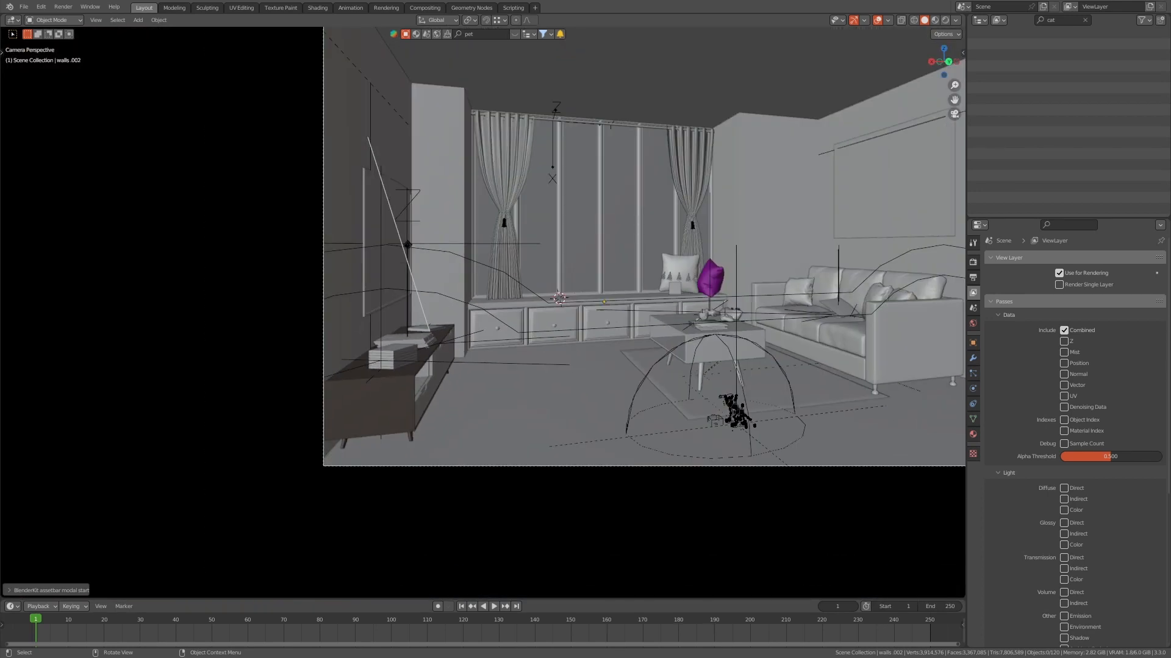
pyautogui.scroll(3, 563, 349)
pyautogui.keyDown('shift'); pyautogui.moveTo(563, 349); pyautogui.dragTo(396, 258, button='middle'); pyautogui.keyUp('shift')
pyautogui.click(677, 244)
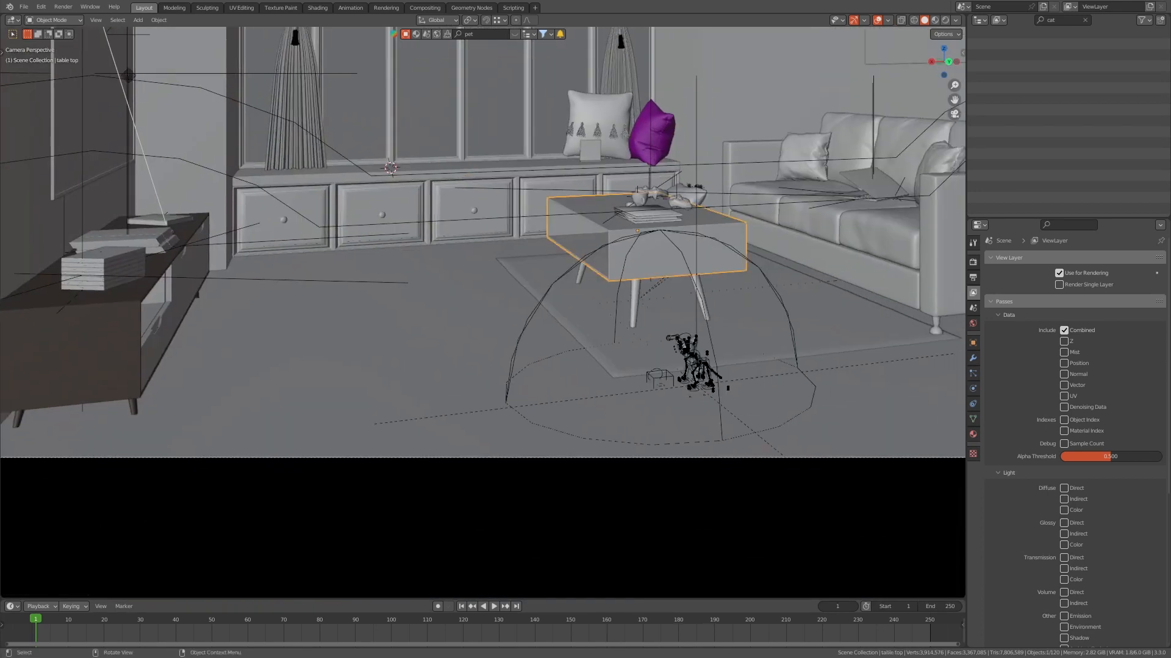
pyautogui.click(695, 233)
pyautogui.moveTo(660, 293)
pyautogui.mouseDown(button='middle')
pyautogui.moveTo(660, 262)
pyautogui.moveTo(661, 287)
pyautogui.mouseUp(button='middle')
pyautogui.scroll(5, 563, 293)
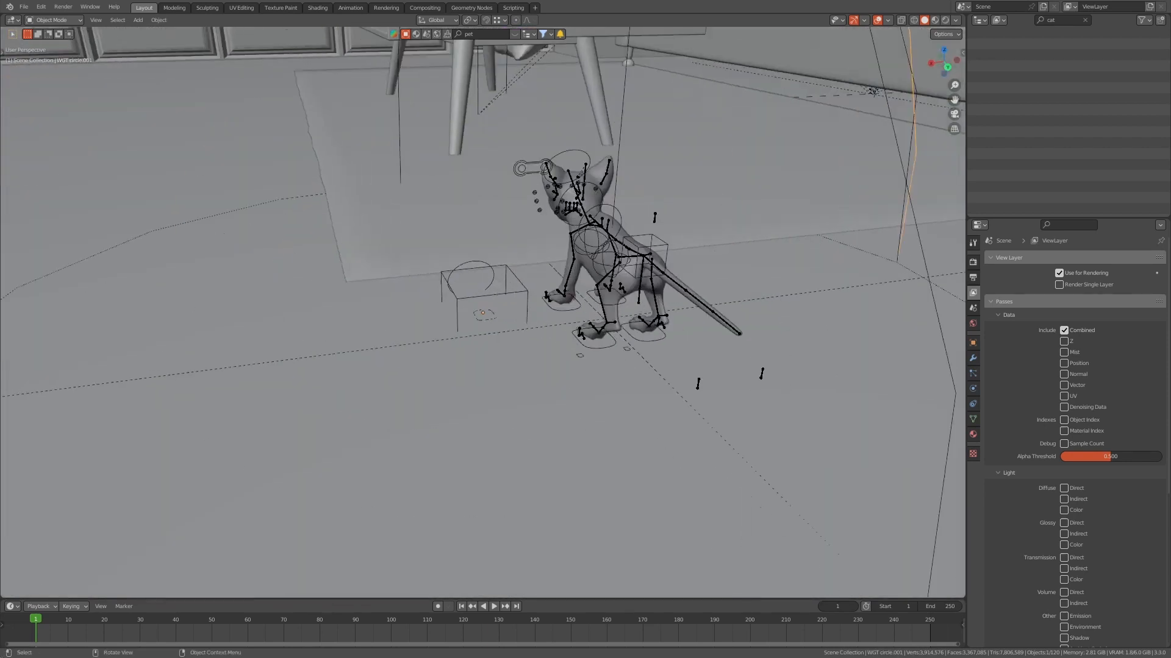
# - Clear the "cat" filter from the outliner
pyautogui.moveTo(563, 293); pyautogui.dragTo(536, 329, button='middle')
pyautogui.scroll(-4, 536, 329)
pyautogui.scroll(-5, 435, 185)
pyautogui.keyDown('shift'); pyautogui.moveTo(435, 186); pyautogui.dragTo(470, 284, button='middle'); pyautogui.keyUp('shift')
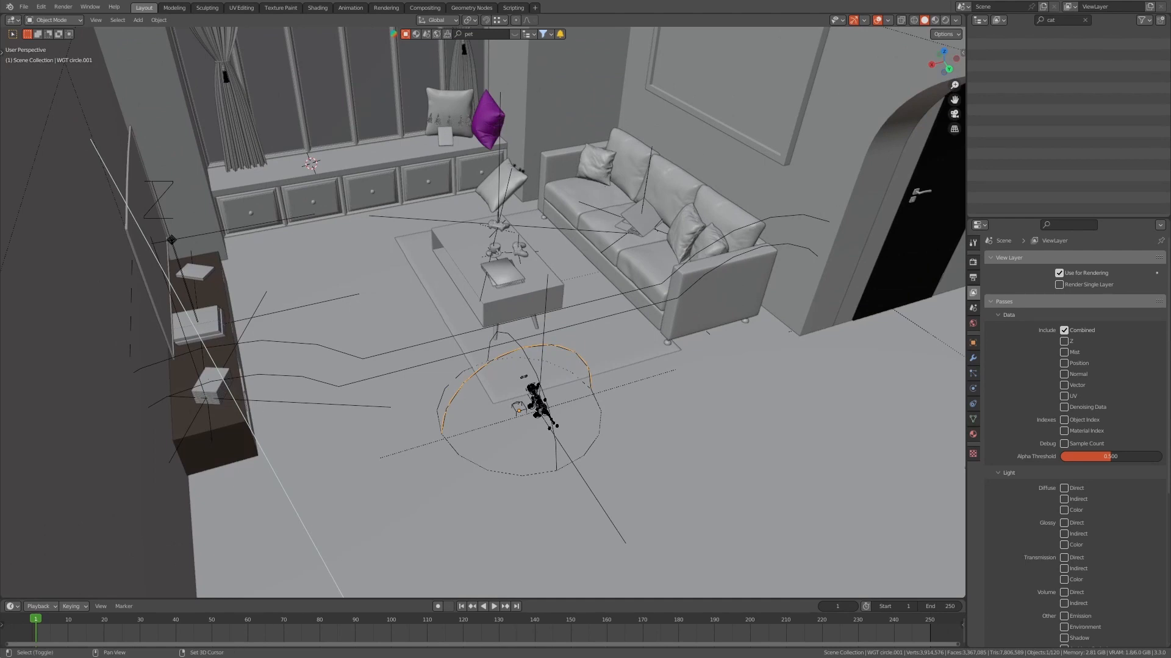
pyautogui.hotkey('shift', 's')
pyautogui.press('Escape')
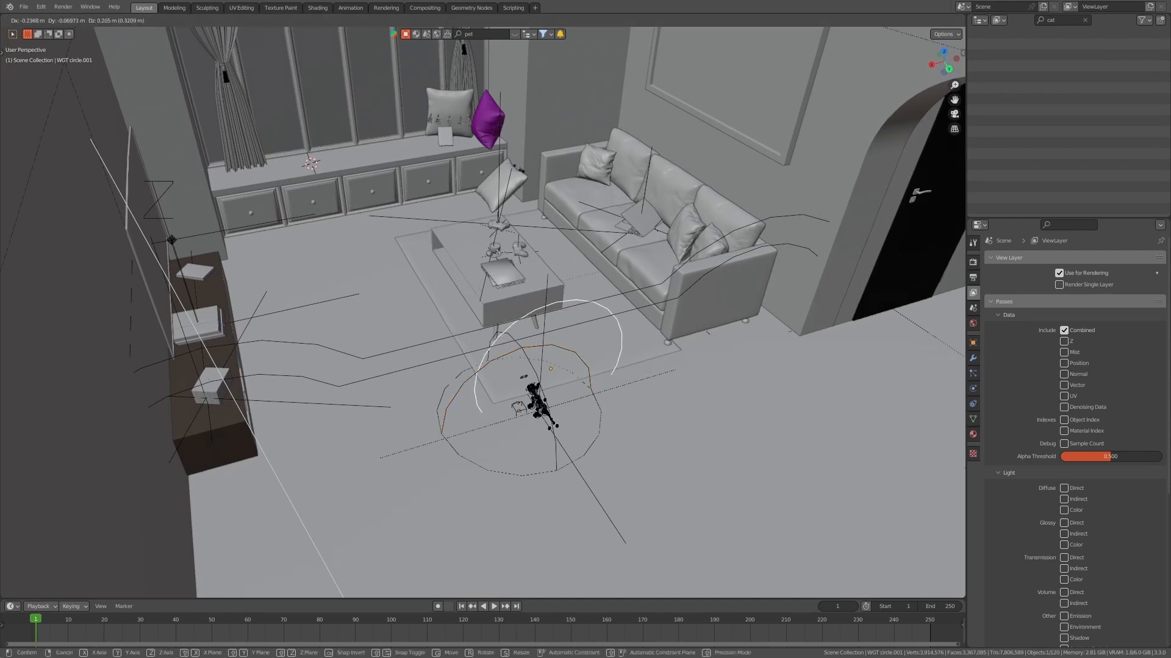
pyautogui.click(365, 275)
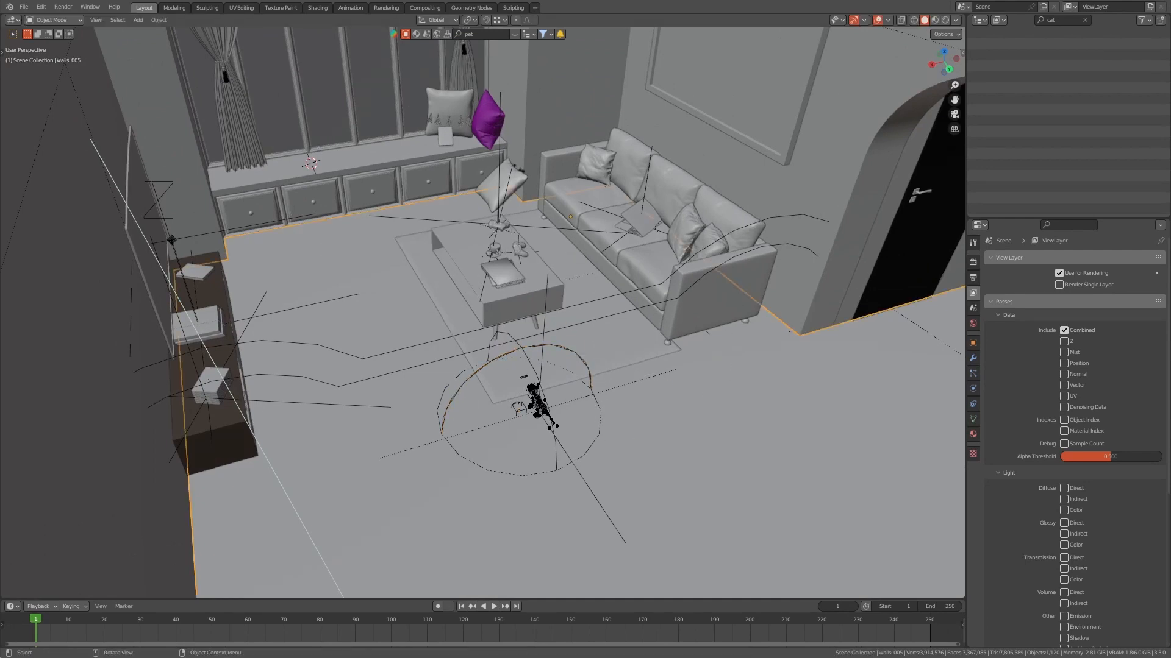
pyautogui.click(1084, 20)
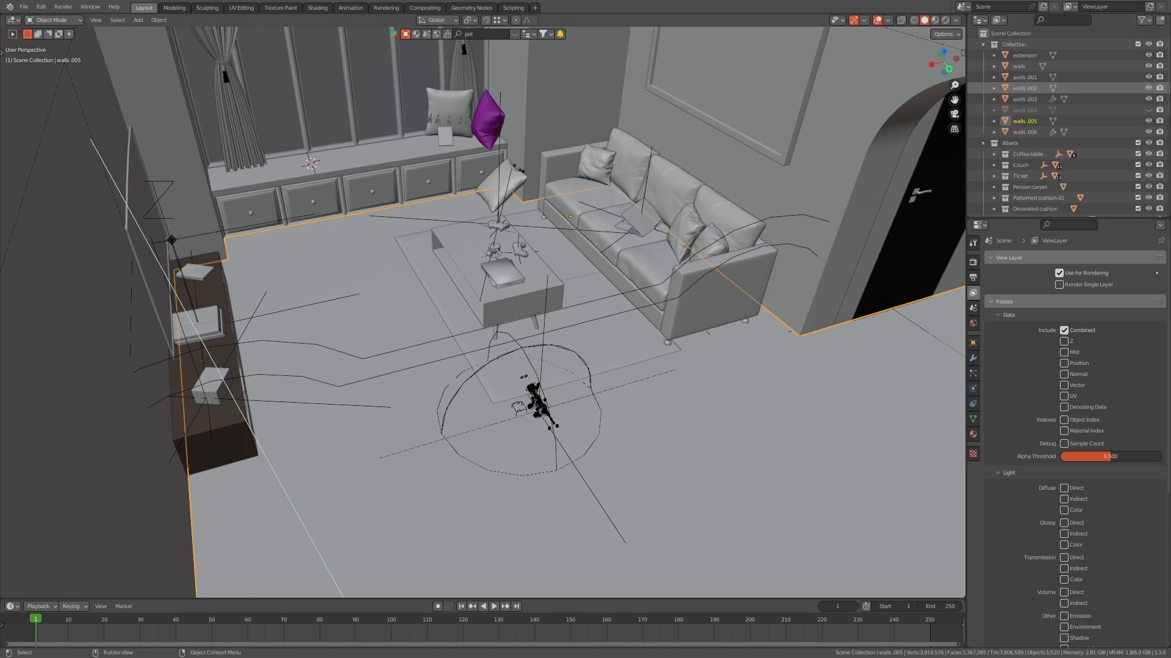
pyautogui.click(490, 364)
pyautogui.press('g')
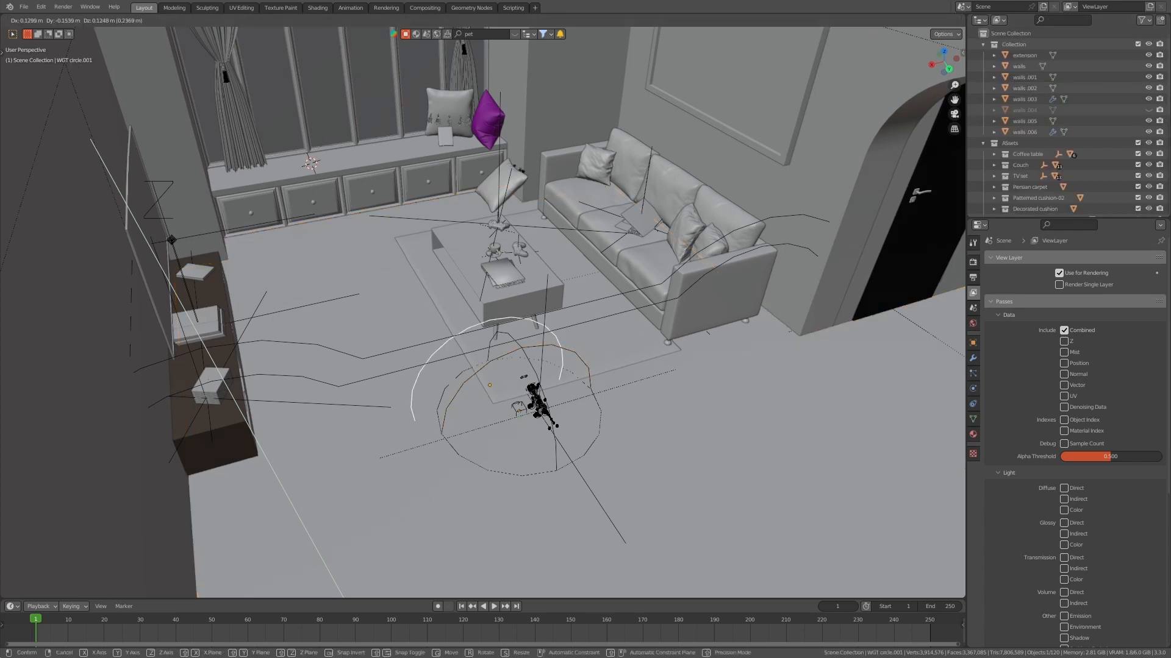
pyautogui.press('Escape')
pyautogui.hotkey('ctrl', 'z')
pyautogui.press('g')
pyautogui.press('Escape')
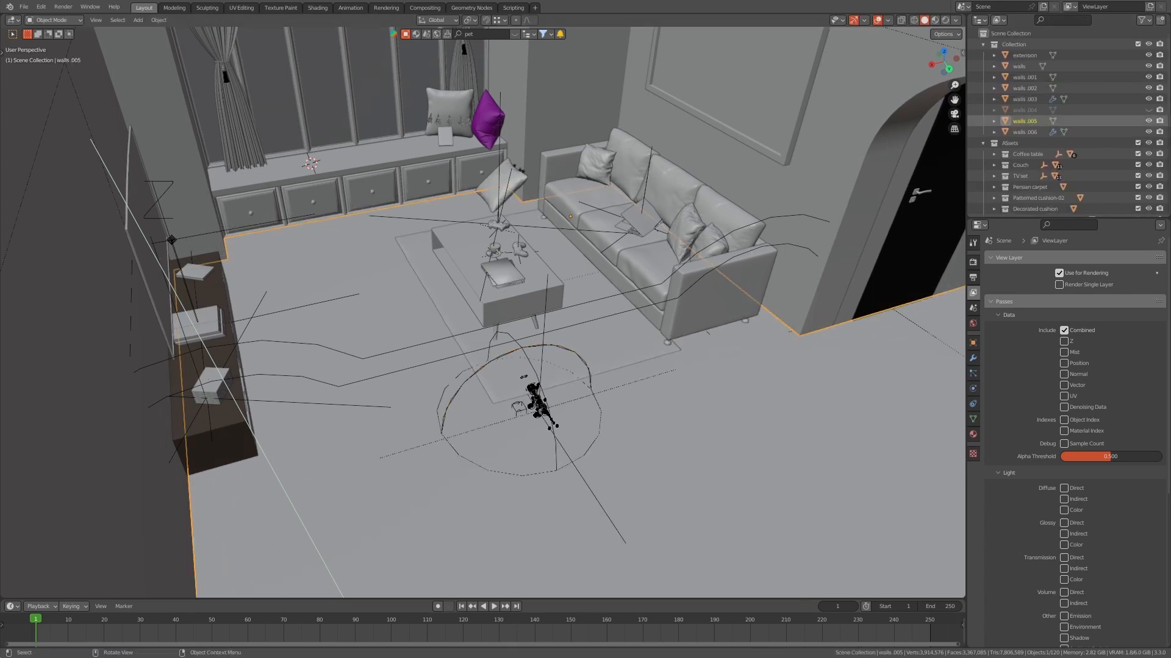
# - Select the kitten.001 empty on the floor and snap it to the 3D cursor on the window bench
pyautogui.click(539, 410)
pyautogui.click(539, 410)
pyautogui.click(539, 410)
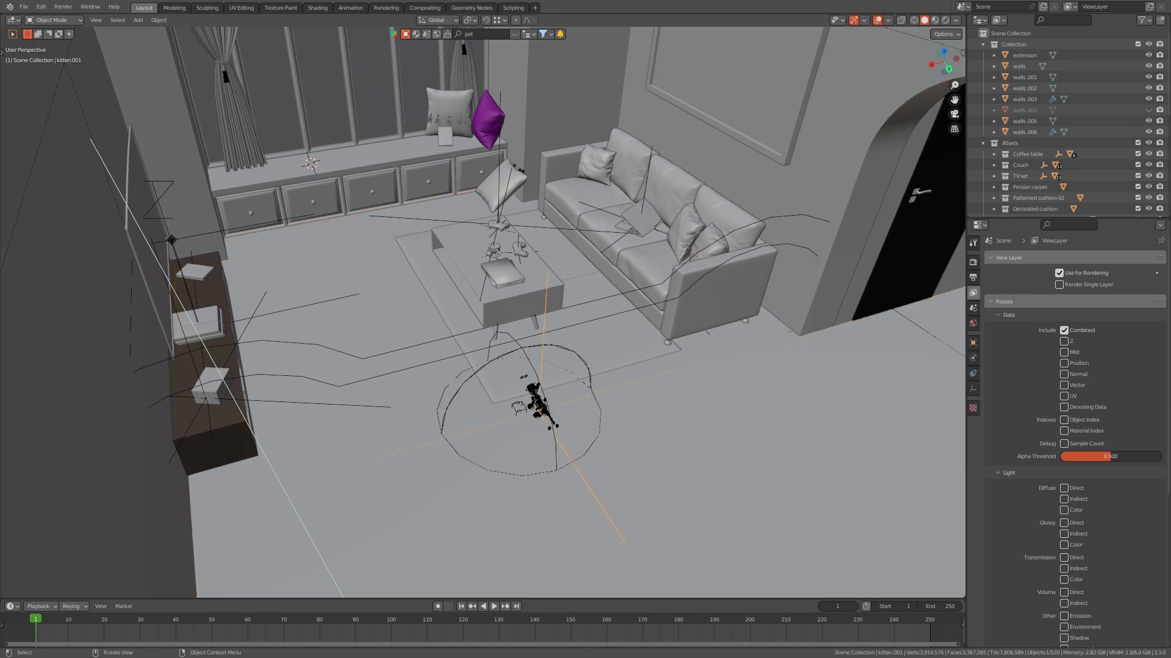
pyautogui.scroll(-10, 1036, 101)
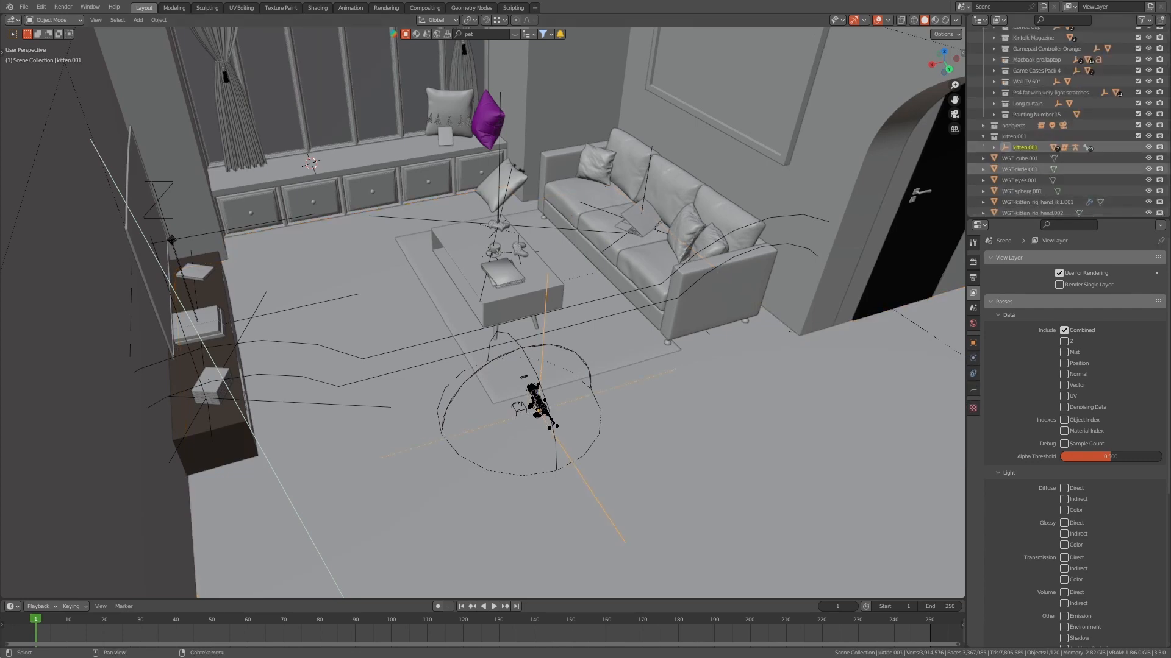
pyautogui.press('g')
pyautogui.press('Escape')
pyautogui.hotkey('shift', 's')
pyautogui.click(485, 264)
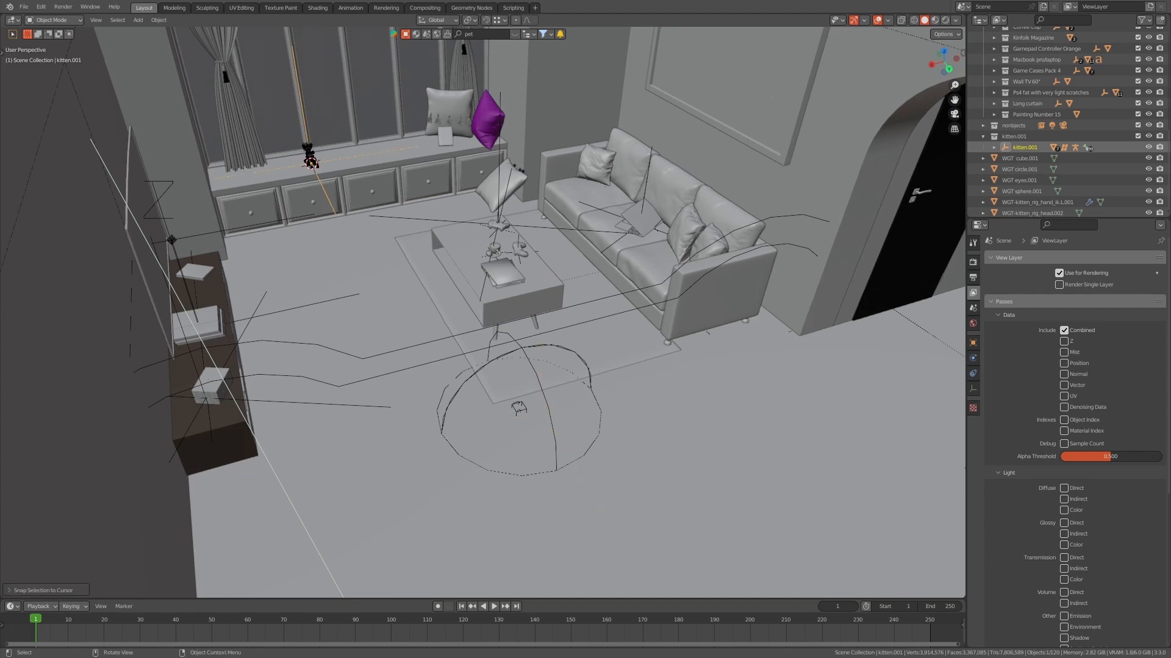
# - Inspect the rig widgets around the coffee table and select the long eyes widget
pyautogui.scroll(3, 483, 312)
pyautogui.moveTo(483, 312); pyautogui.dragTo(523, 254, button='middle')
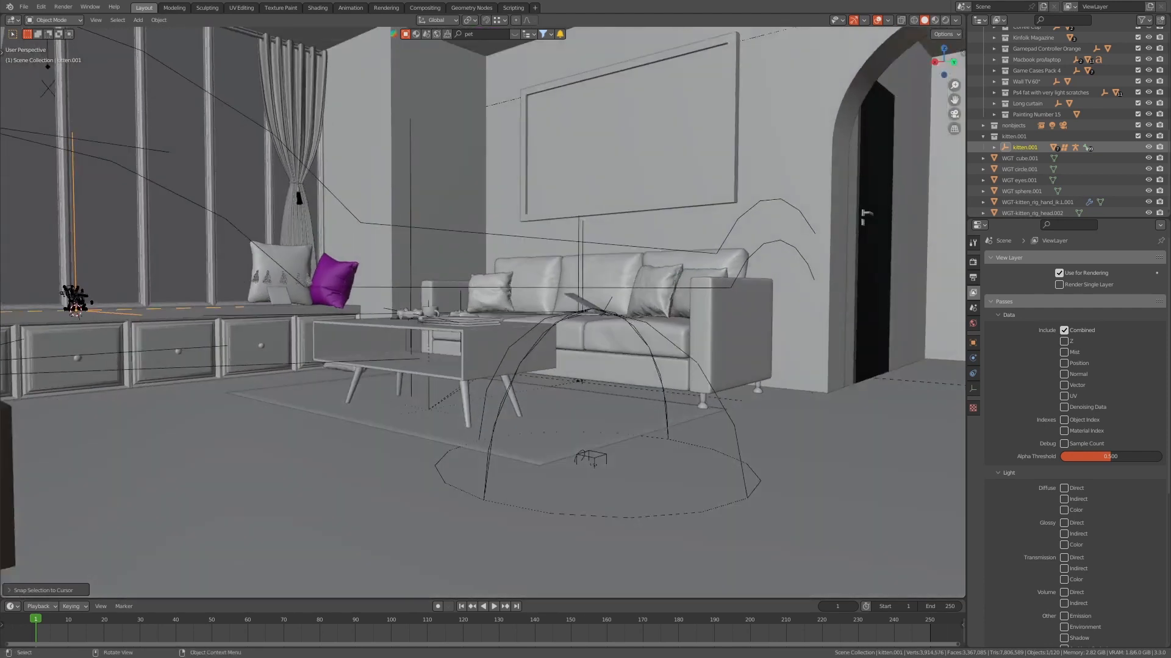
pyautogui.click(518, 361)
pyautogui.moveTo(519, 361); pyautogui.dragTo(372, 323, button='middle')
pyautogui.click(427, 325)
pyautogui.moveTo(419, 366); pyautogui.dragTo(390, 341, button='middle')
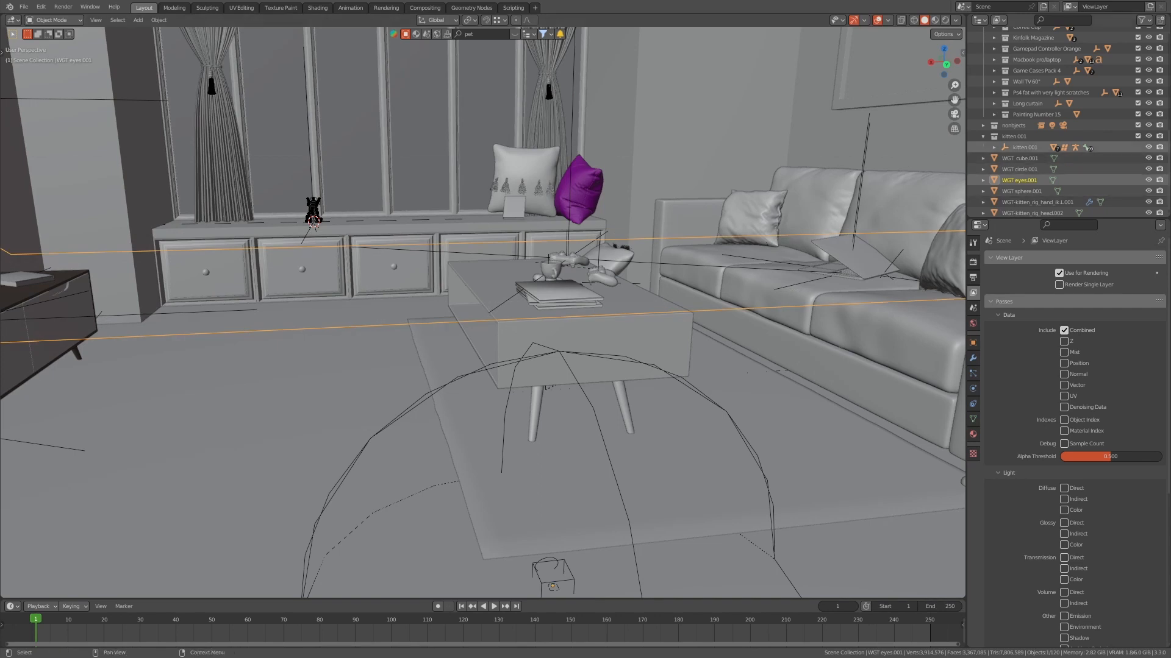
# - Select the kitten.001 collection's empty together with all the WGT widget objects and isolate them in the viewport
pyautogui.click(1024, 147)
pyautogui.click(1013, 136)
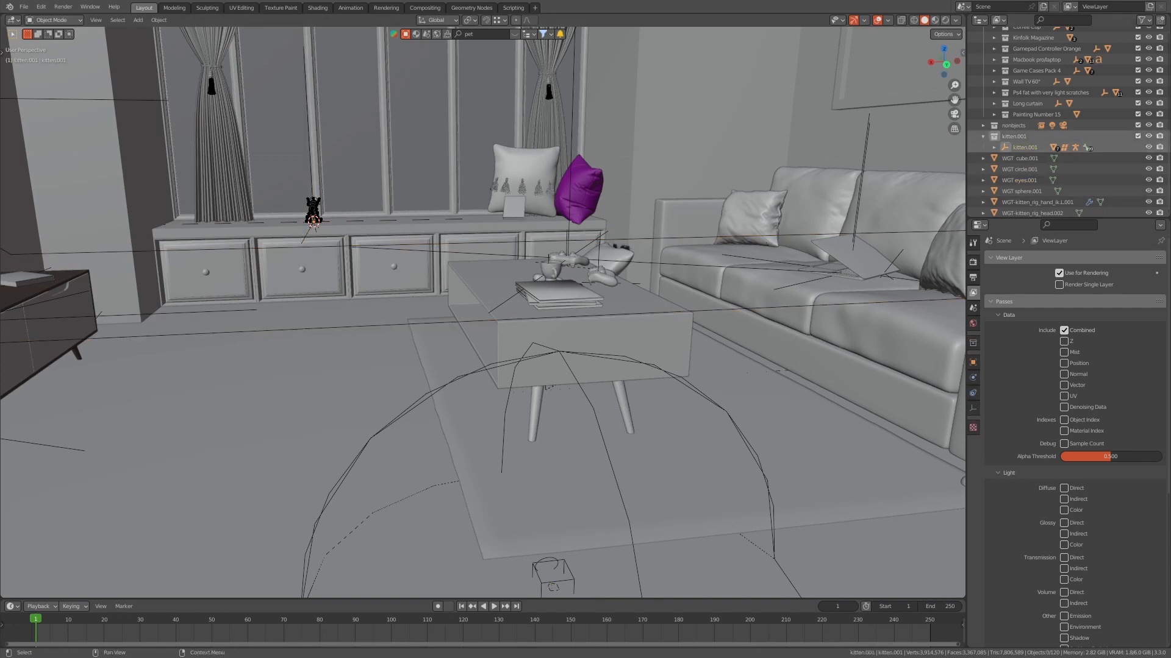
pyautogui.scroll(-1, 1013, 136)
pyautogui.keyDown('shift'); pyautogui.click(1032, 205); pyautogui.keyUp('shift')
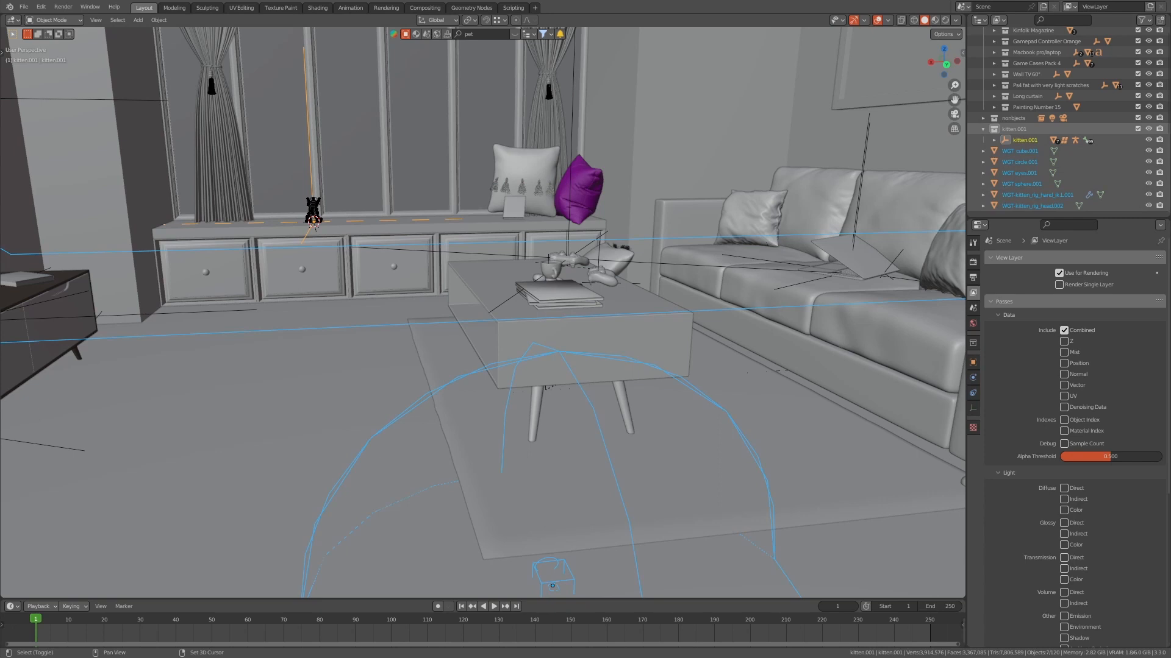
pyautogui.hotkey('shift', 'h')
pyautogui.scroll(-3, 482, 312)
pyautogui.moveTo(482, 312); pyautogui.dragTo(617, 347, button='middle')
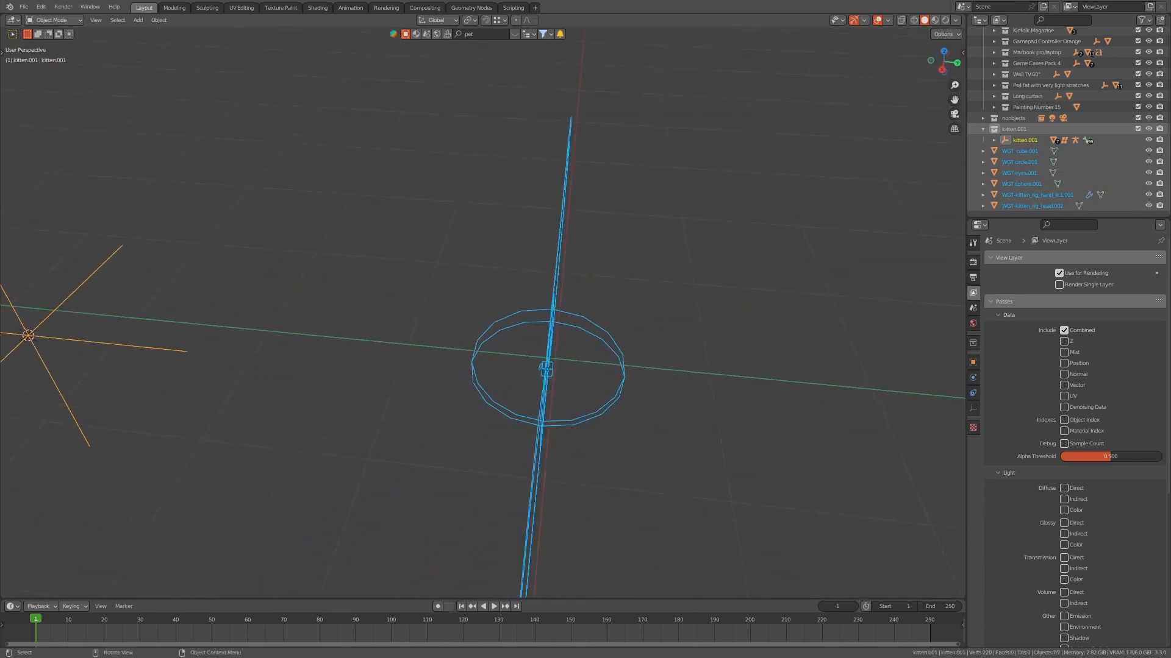
# - Clear the parent of the selected kitten and widget objects while keeping their transformation
pyautogui.hotkey('alt', 'p')
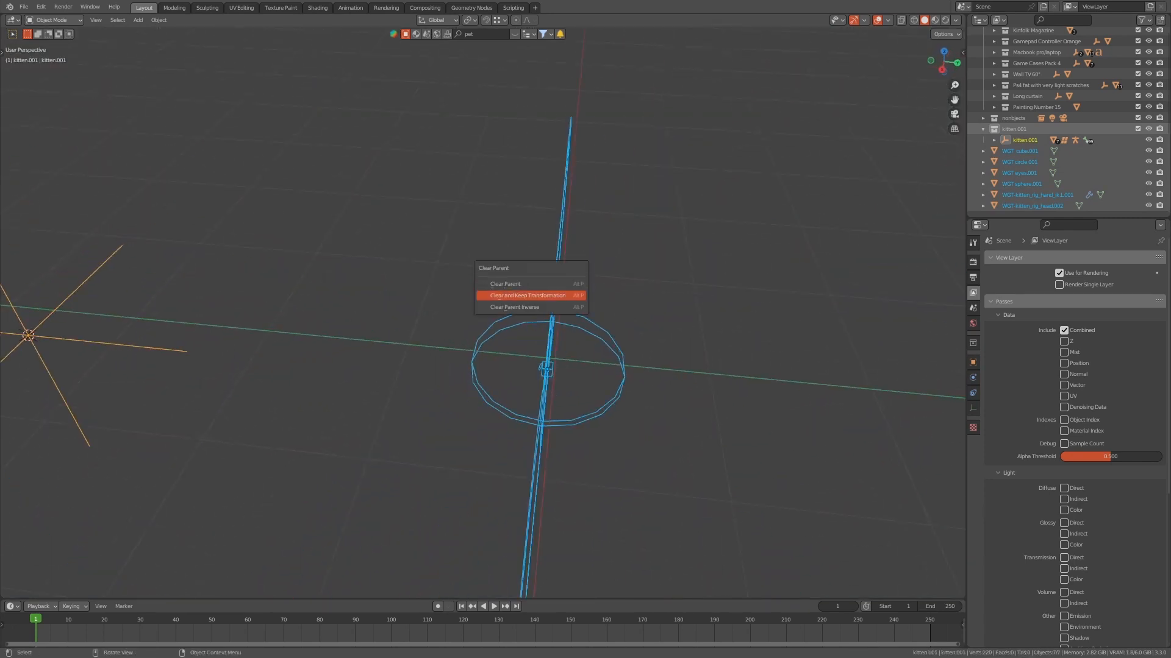
pyautogui.click(531, 296)
pyautogui.scroll(-6, 531, 297)
pyautogui.scroll(6, 379, 330)
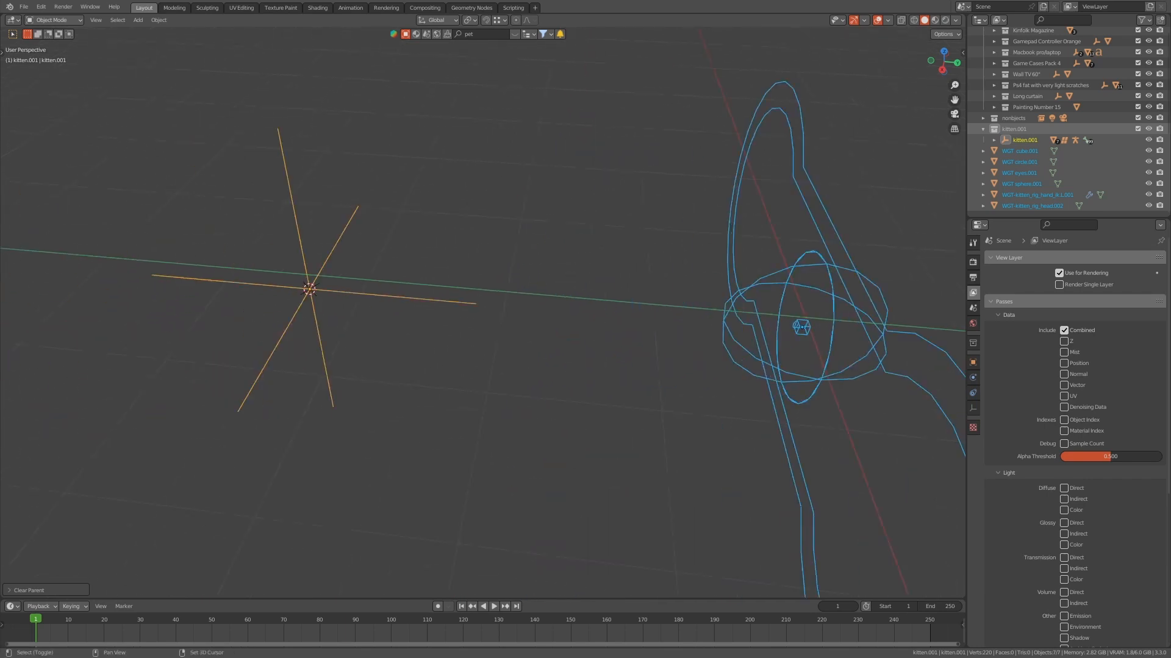
pyautogui.scroll(-2, 483, 312)
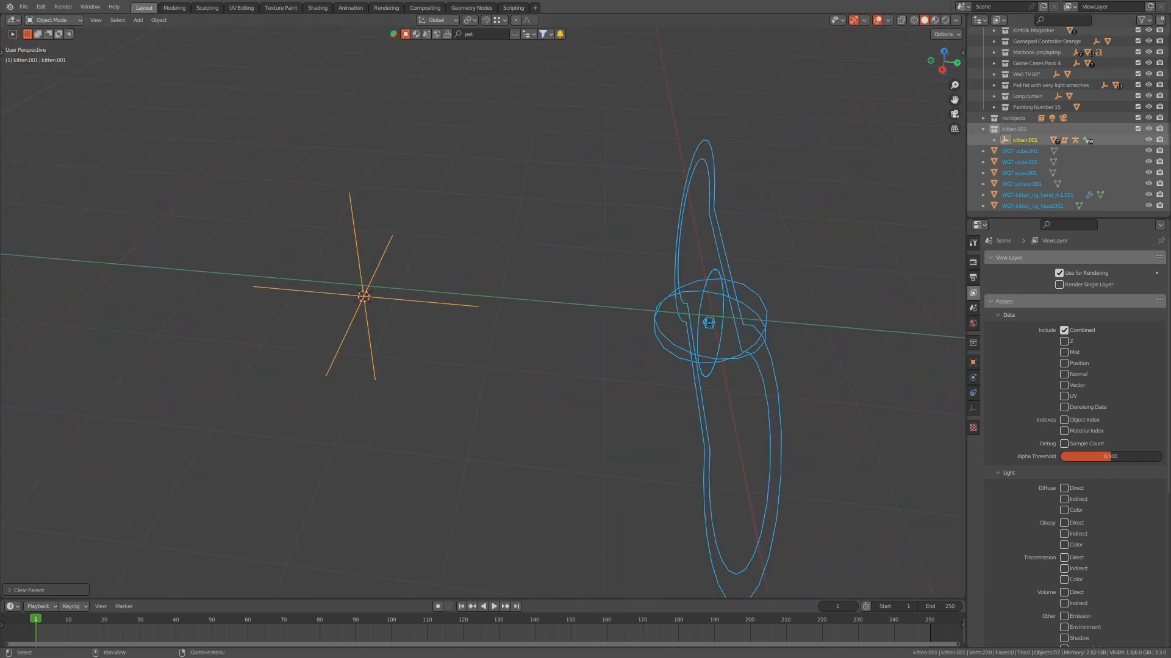
# - Expand the kitten.001 hierarchy in the outliner and unhide its rig and the meshes parented to it
pyautogui.click(994, 140)
pyautogui.click(1046, 151)
pyautogui.click(1005, 151)
pyautogui.scroll(-2, 483, 312)
pyautogui.scroll(-3, 1046, 162)
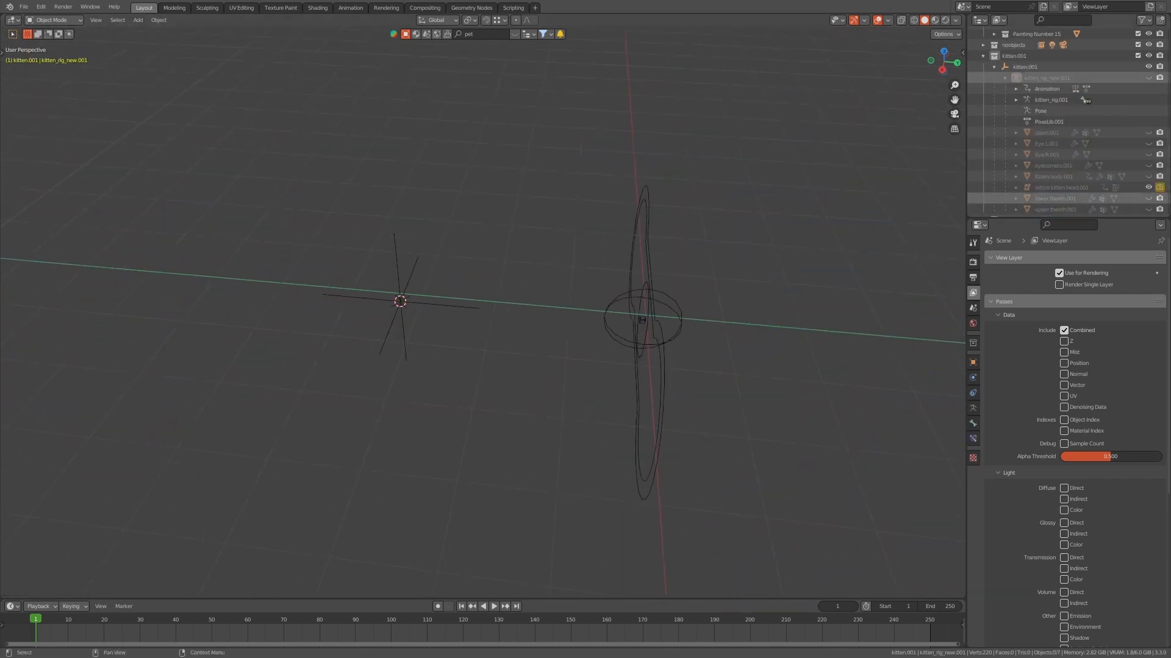
pyautogui.click(1046, 132)
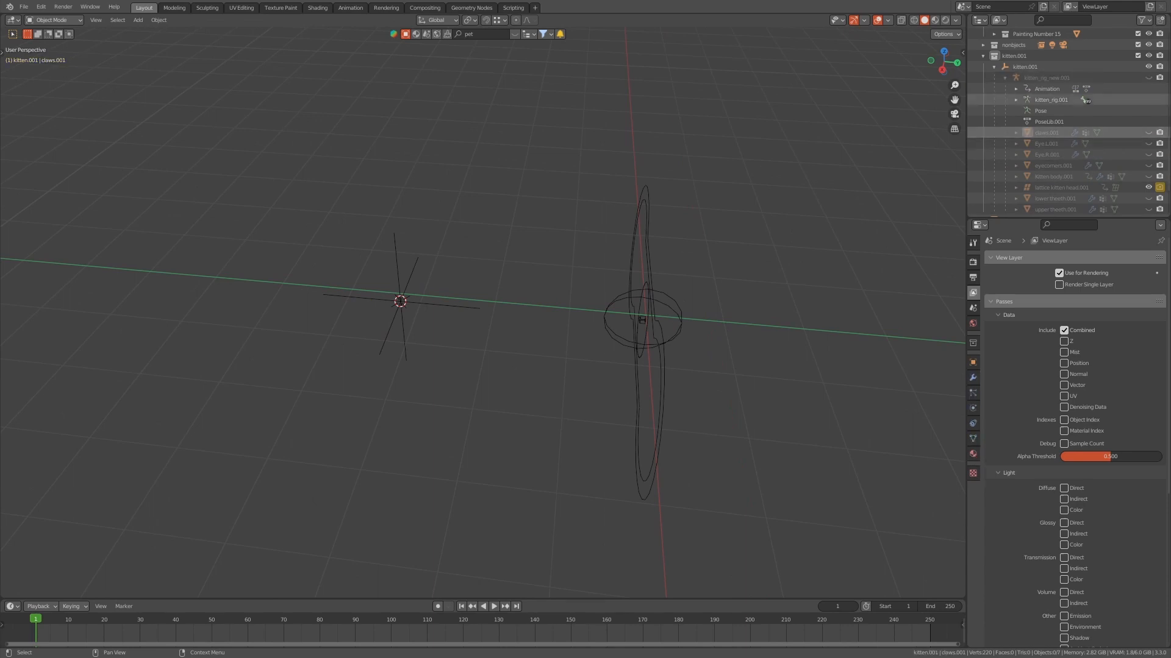
pyautogui.click(1148, 77)
pyautogui.scroll(1, 483, 312)
pyautogui.scroll(7, 483, 313)
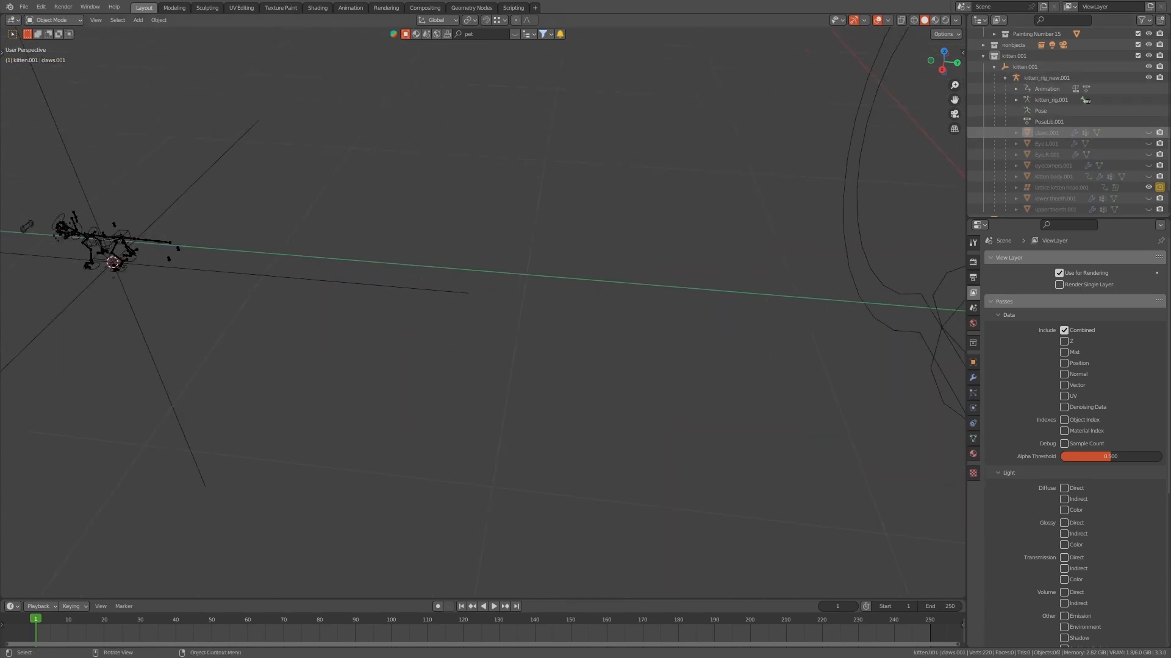
pyautogui.scroll(-1, 483, 312)
pyautogui.moveTo(1148, 132); pyautogui.dragTo(1148, 209)
pyautogui.scroll(-3, 1148, 183)
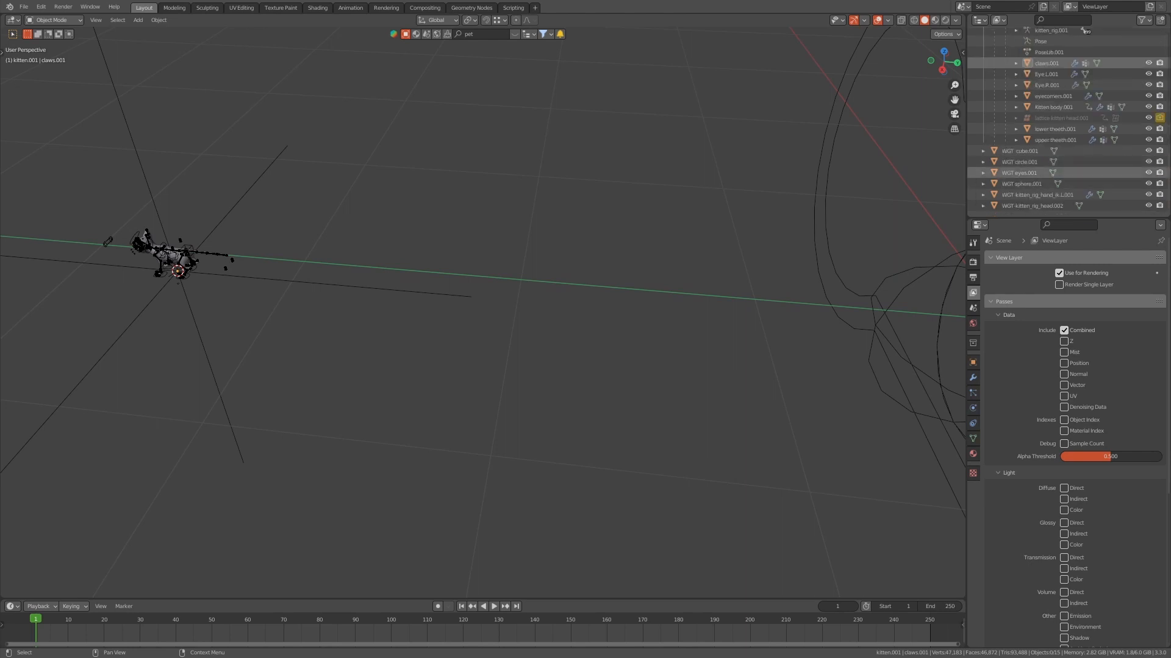
pyautogui.keyDown('shift'); pyautogui.moveTo(178, 271); pyautogui.dragTo(502, 253, button='middle'); pyautogui.keyUp('shift')
# - Try to delete the box-selected isolated kitten objects, and undo the deletion
pyautogui.moveTo(432, 312); pyautogui.dragTo(585, 351)
pyautogui.scroll(2, 483, 312)
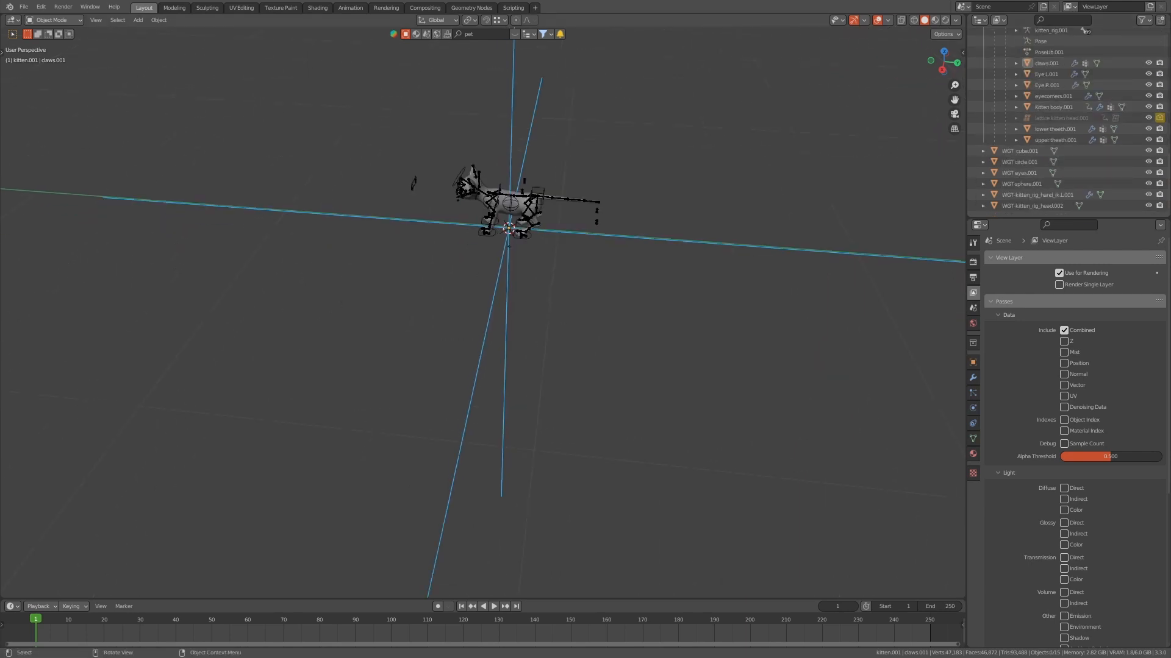
pyautogui.press('x')
pyautogui.click(538, 276)
pyautogui.hotkey('ctrl', 'z')
pyautogui.hotkey('ctrl', 'z')
pyautogui.hotkey('ctrl', 'z')
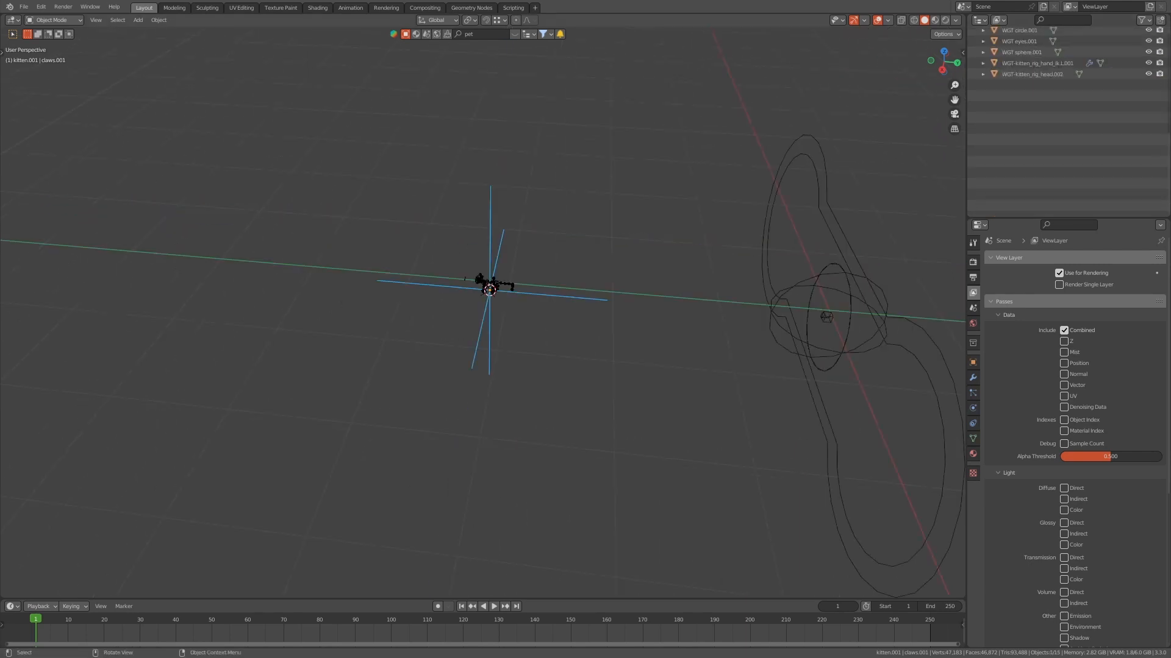
# - Undo the remaining kitten edits back through the unhiding, parent clearing and isolation to restore the full room
pyautogui.scroll(4, 489, 303)
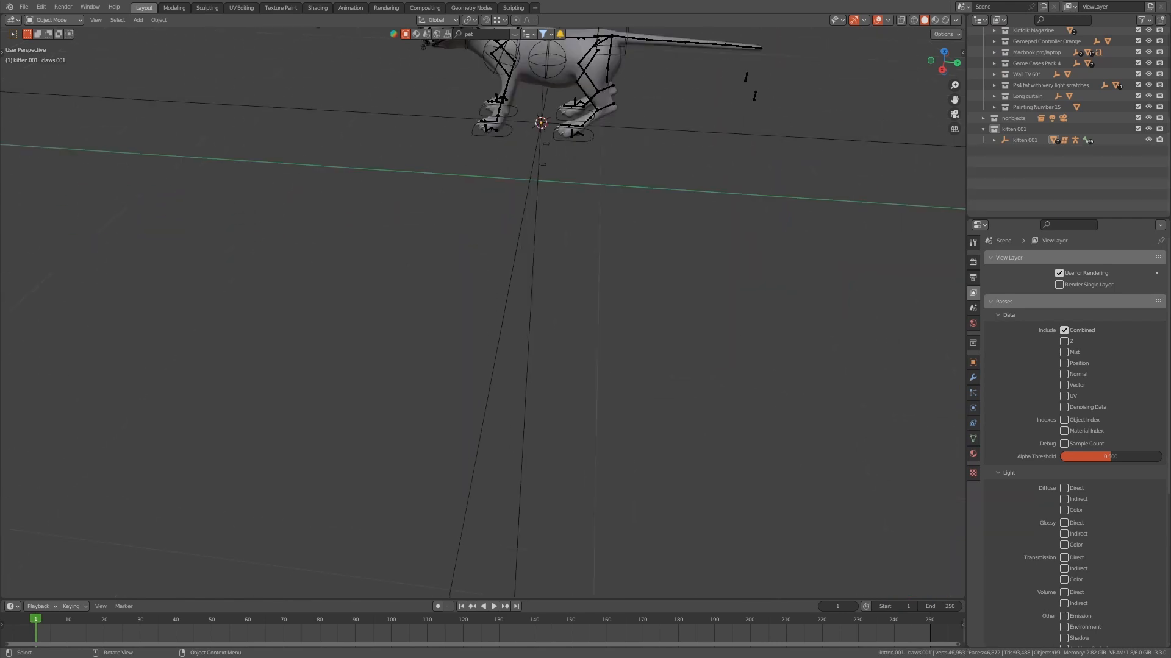
pyautogui.keyDown('shift'); pyautogui.moveTo(489, 303); pyautogui.dragTo(486, 546, button='middle'); pyautogui.keyUp('shift')
pyautogui.hotkey('ctrl', 'z')
pyautogui.moveTo(486, 312); pyautogui.dragTo(628, 317, button='middle')
pyautogui.hotkey('ctrl', 'z')
pyautogui.hotkey('ctrl', 'z')
pyautogui.hotkey('ctrl', 'z')
pyautogui.hotkey('ctrl', 'z')
pyautogui.hotkey('ctrl', 'z')
pyautogui.hotkey('ctrl', 'z')
pyautogui.hotkey('ctrl', 'z')
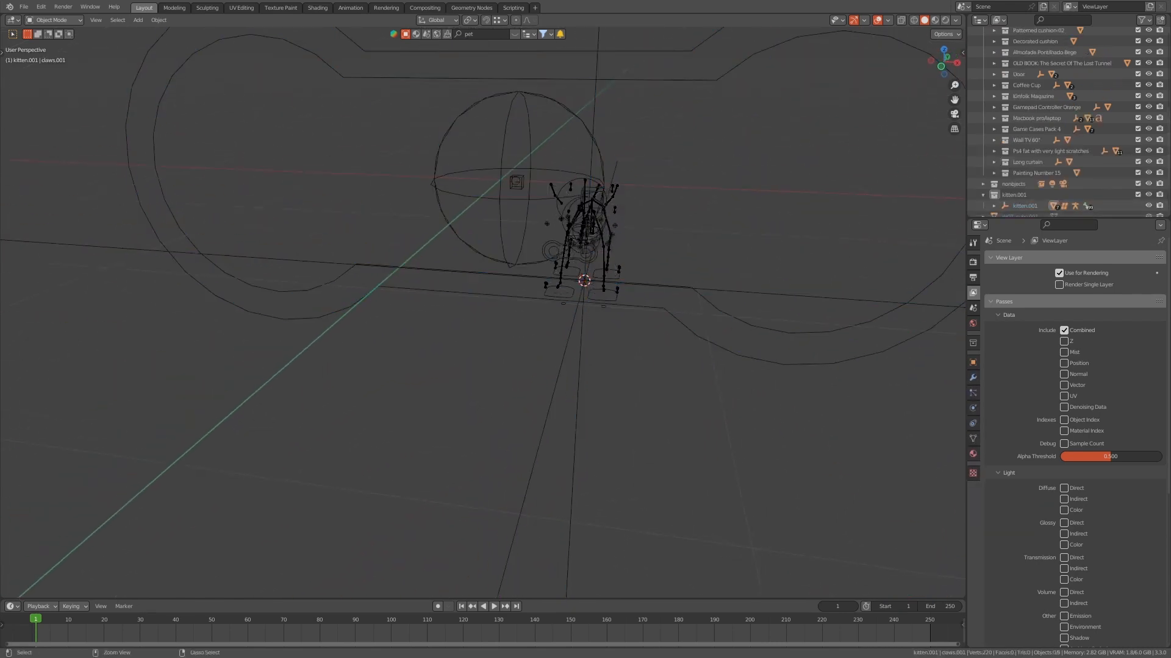
pyautogui.hotkey('ctrl', 'z')
pyautogui.hotkey('ctrl', 'z')
pyautogui.moveTo(603, 304); pyautogui.dragTo(323, 308, button='middle')
pyautogui.scroll(-5, 483, 312)
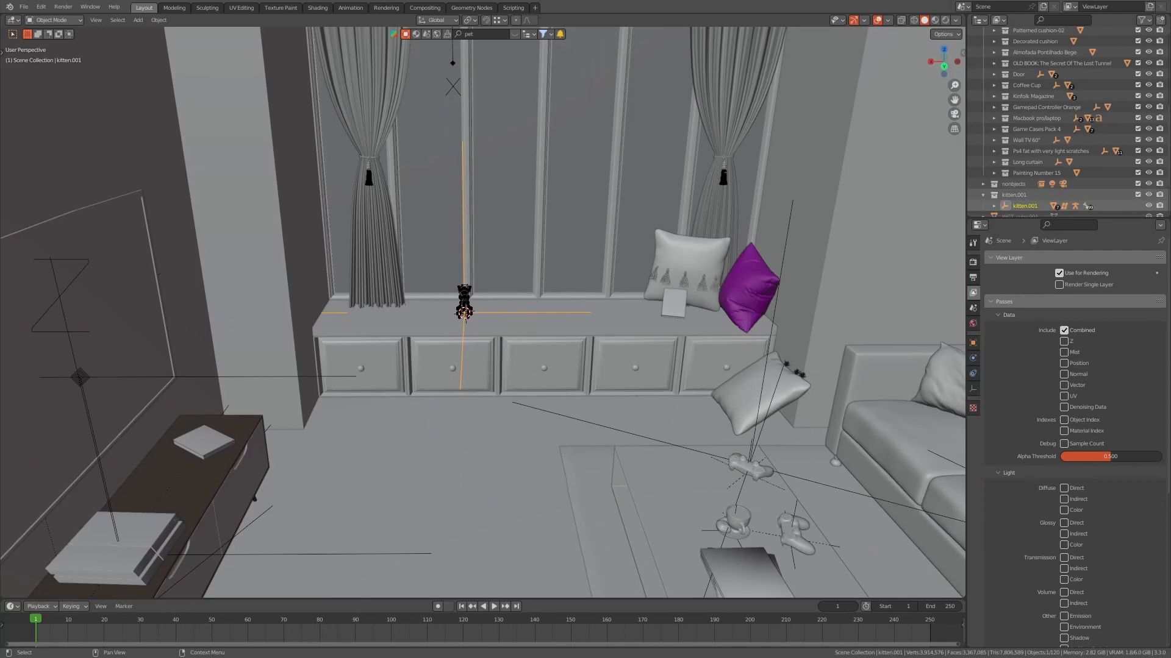
# - Delete the kitten.001 collection together with everything in its hierarchy
pyautogui.rightClick(1014, 195)
pyautogui.click(1014, 195)
pyautogui.scroll(-5, 483, 312)
# - Examine the room from outside for stray objects and select the small tv_legs piece beyond the walls
pyautogui.moveTo(483, 256); pyautogui.dragTo(482, 183, button='middle')
pyautogui.scroll(-5, 483, 312)
pyautogui.moveTo(483, 312); pyautogui.dragTo(639, 403, button='middle')
pyautogui.scroll(6, 773, 532)
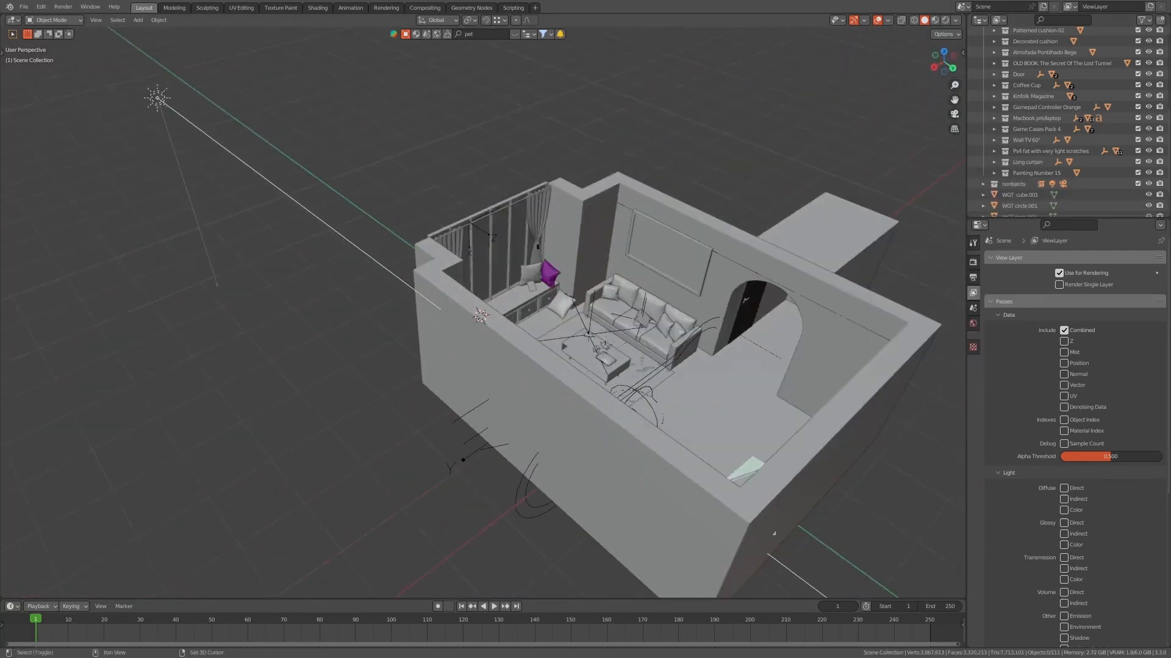
pyautogui.keyDown('shift'); pyautogui.moveTo(773, 533); pyautogui.dragTo(594, 189, button='middle'); pyautogui.keyUp('shift')
pyautogui.scroll(6, 595, 190)
pyautogui.scroll(-3, 594, 189)
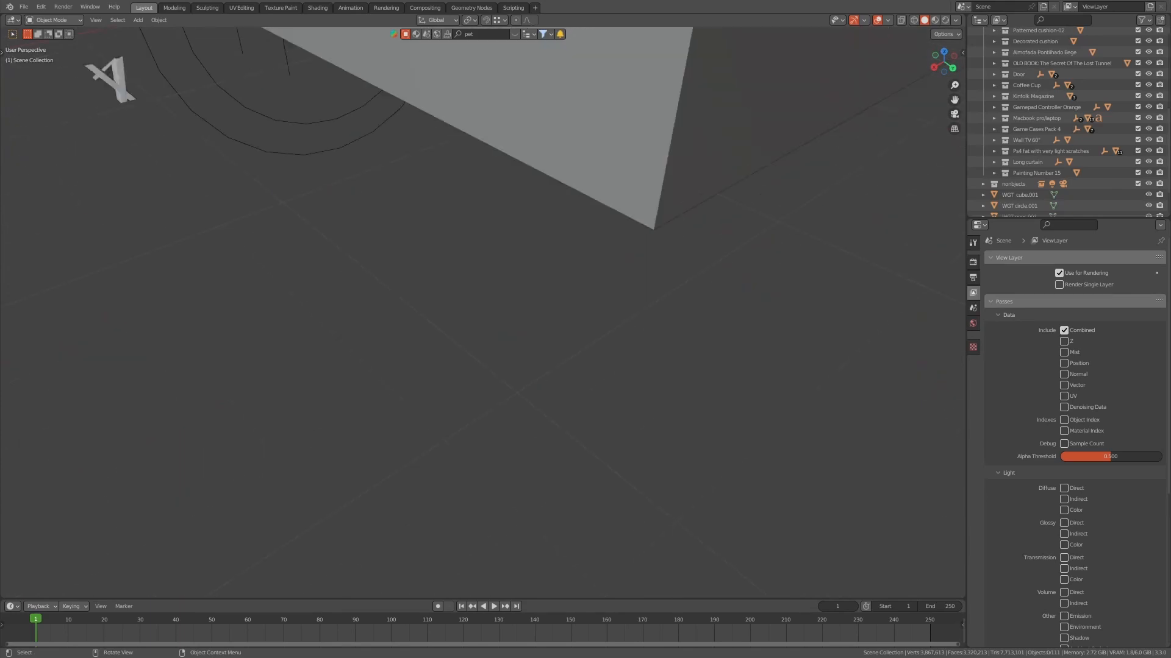
pyautogui.click(347, 195)
pyautogui.click(276, 189)
pyautogui.moveTo(277, 189); pyautogui.dragTo(426, 305, button='middle')
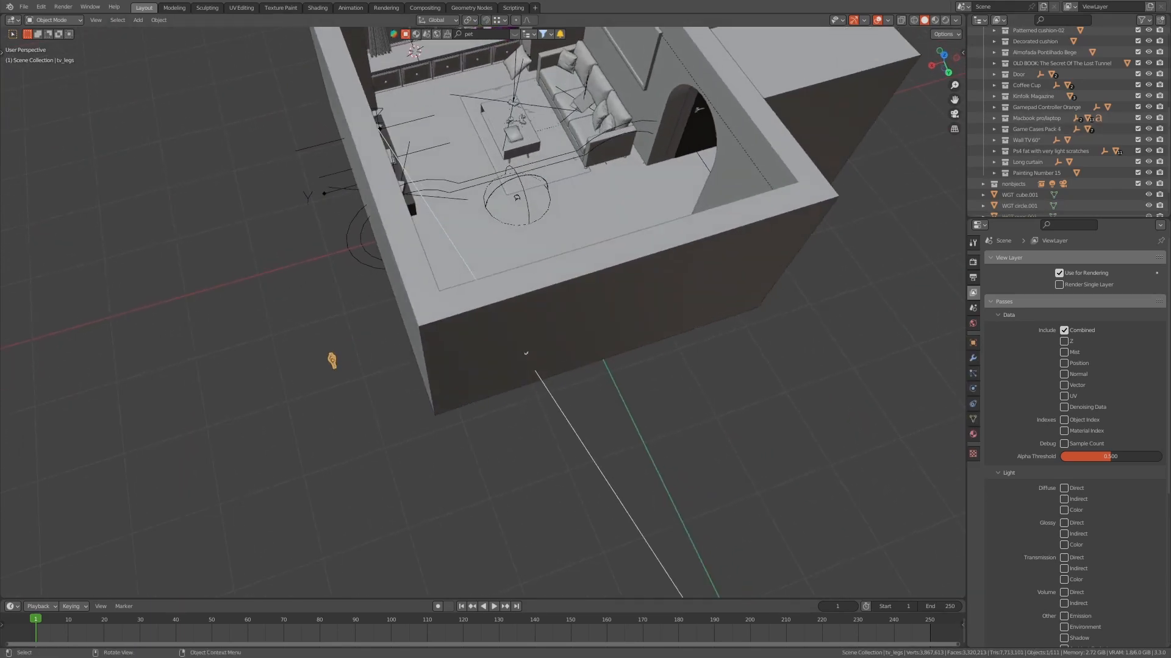
# - Reveal the hidden ceiling over the room and save the blend file
pyautogui.click(999, 20)
pyautogui.hotkey('ctrl', 's')
pyautogui.scroll(-6, 483, 313)
pyautogui.keyDown('shift'); pyautogui.moveTo(482, 313); pyautogui.dragTo(417, 401, button='middle'); pyautogui.keyUp('shift')
pyautogui.scroll(3, 416, 401)
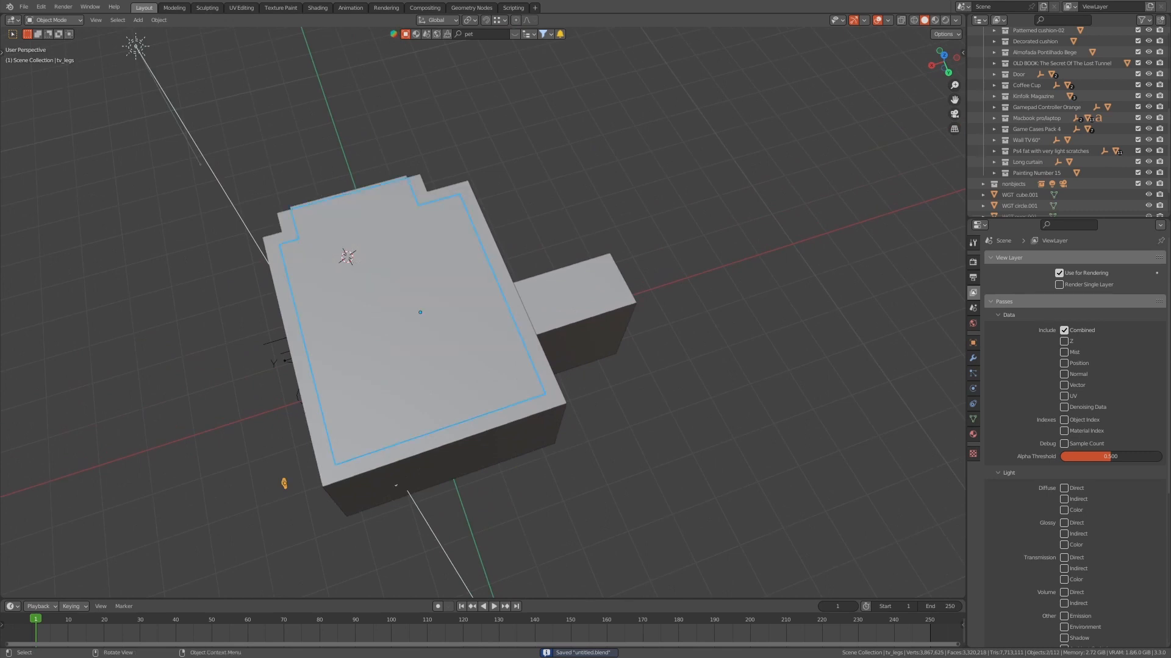
# - Delete the leftover circle and sphere rig widgets on the floor beside the coffee table
pyautogui.scroll(6, 483, 313)
pyautogui.moveTo(483, 312); pyautogui.dragTo(483, 244, button='middle')
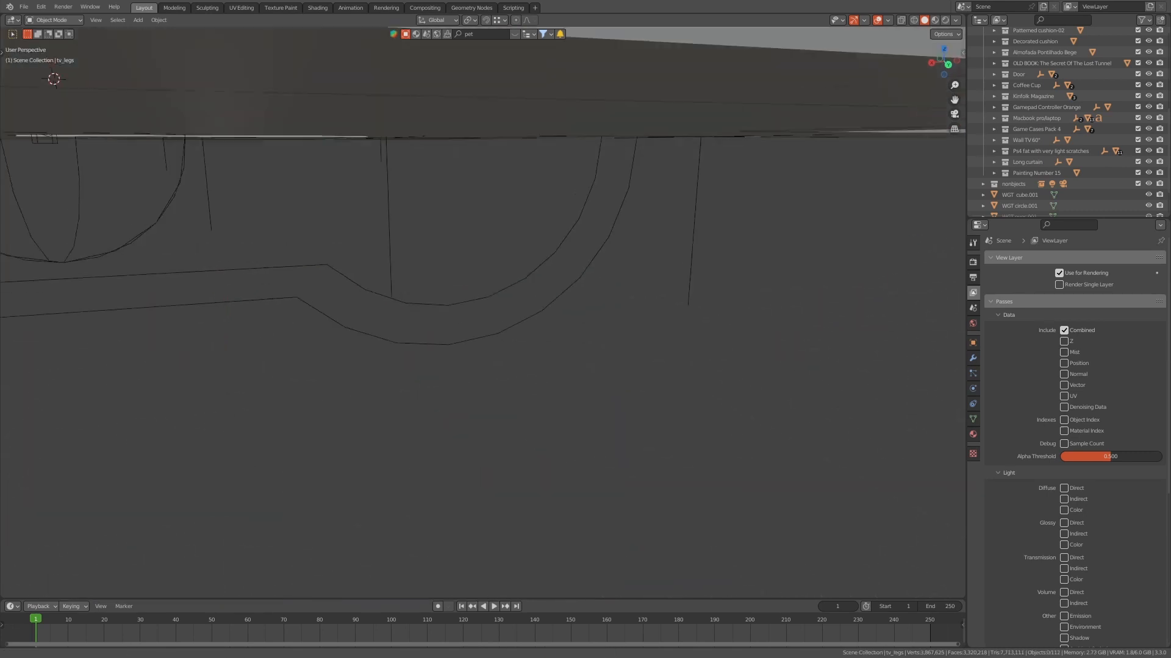
pyautogui.scroll(-5, 483, 312)
pyautogui.moveTo(483, 312); pyautogui.dragTo(579, 342, button='middle')
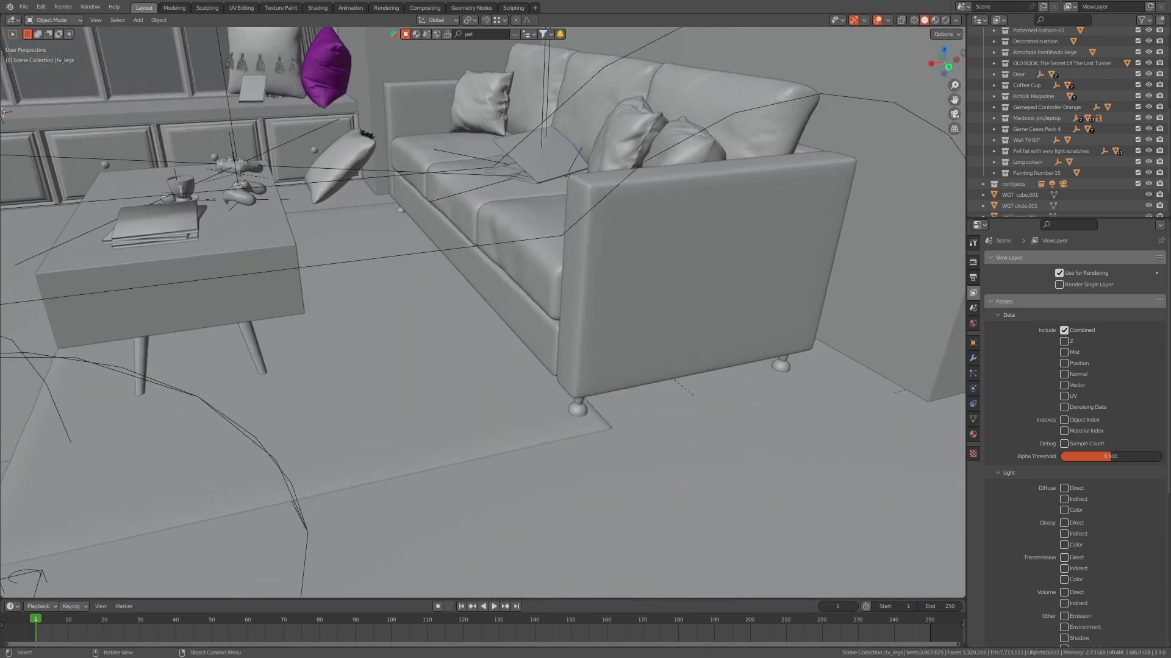
pyautogui.click(731, 463)
pyautogui.scroll(-2, 483, 312)
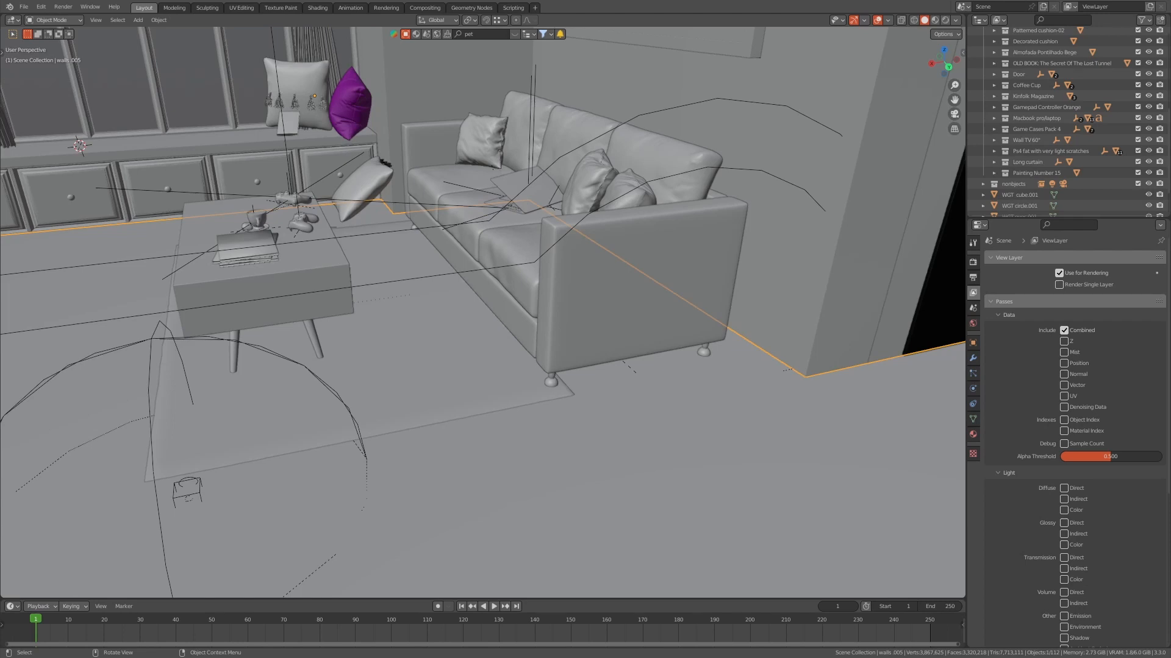
pyautogui.keyDown('shift'); pyautogui.click(94, 353); pyautogui.keyUp('shift')
pyautogui.keyDown('shift'); pyautogui.click(150, 390); pyautogui.keyUp('shift')
pyautogui.scroll(2, 483, 312)
pyautogui.keyDown('shift'); pyautogui.moveTo(483, 312); pyautogui.dragTo(719, 282, button='middle'); pyautogui.keyUp('shift')
pyautogui.click(674, 365)
pyautogui.press('Delete')
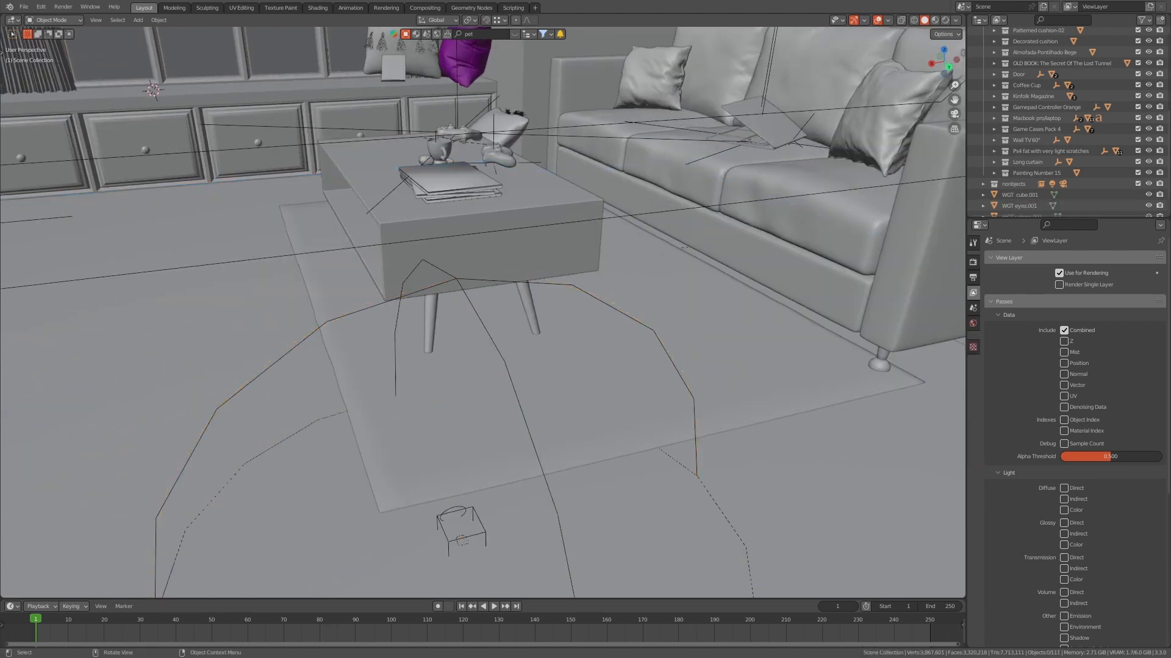
pyautogui.click(673, 365)
pyautogui.press('Delete')
pyautogui.scroll(-3, 483, 312)
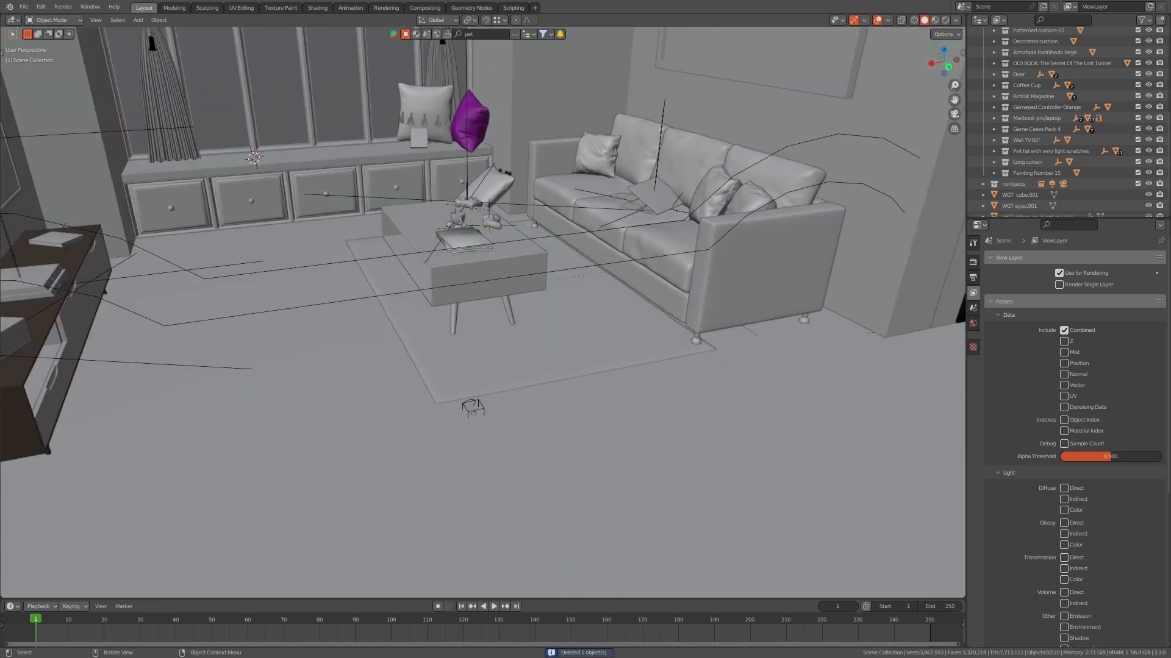
# - Delete the leftover WGT cube.001 and kitten rig head widgets on the floor in front of the carpet
pyautogui.click(473, 408)
pyautogui.scroll(8, 473, 408)
pyautogui.press('KP_Decimal')
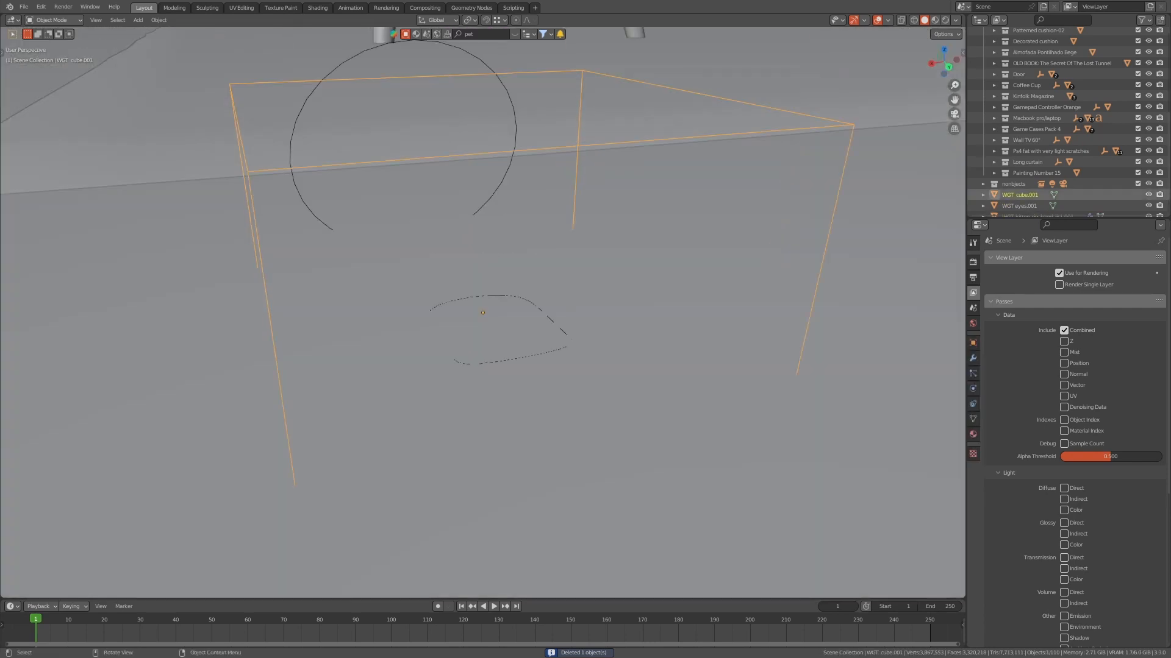
pyautogui.press('Delete')
pyautogui.click(506, 174)
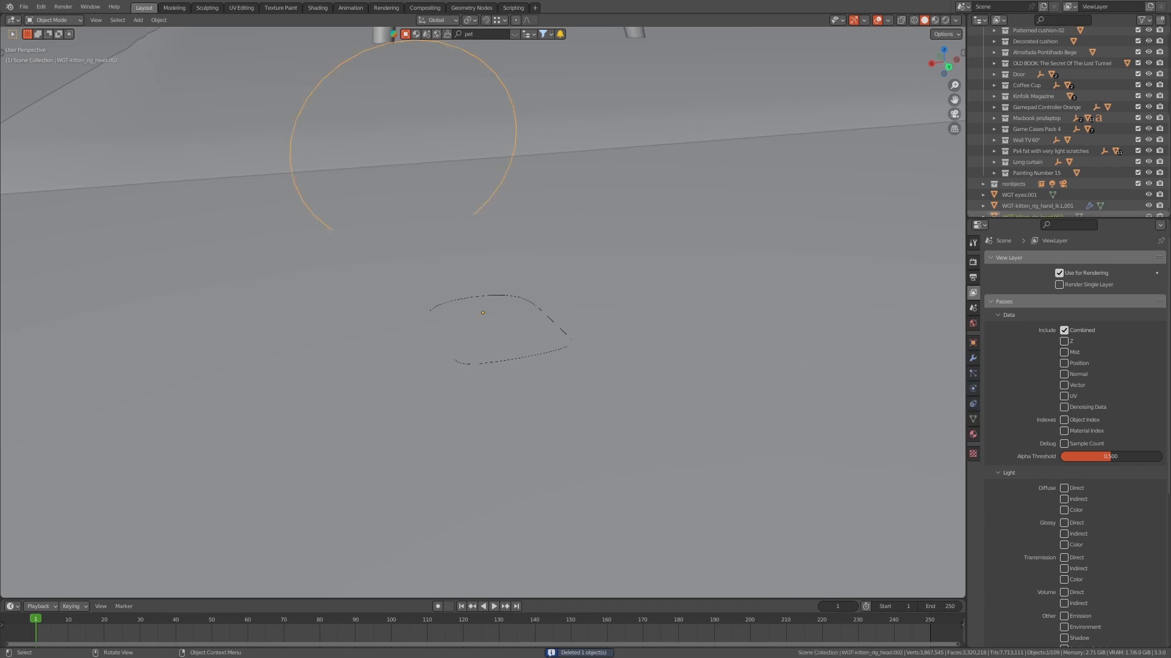
pyautogui.press('Delete')
# - Delete the leftover kitten rig hand widget, the small curved outline on the floor
pyautogui.click(506, 174)
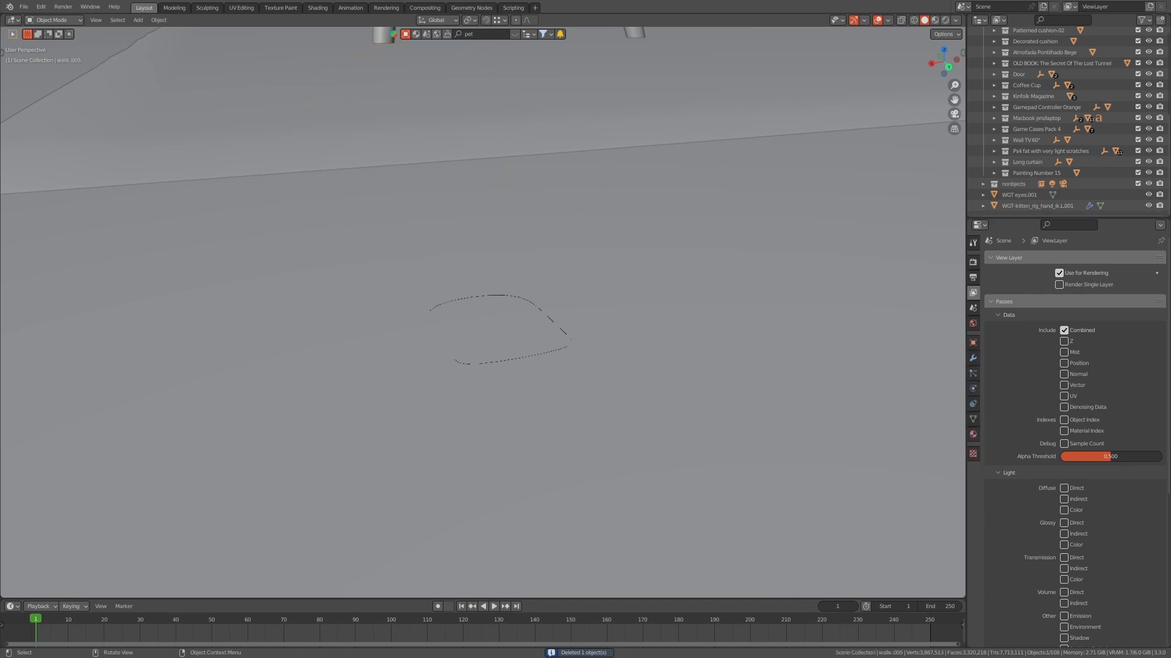
pyautogui.click(497, 296)
pyautogui.click(497, 296)
pyautogui.click(497, 295)
pyautogui.click(497, 296)
pyautogui.click(497, 296)
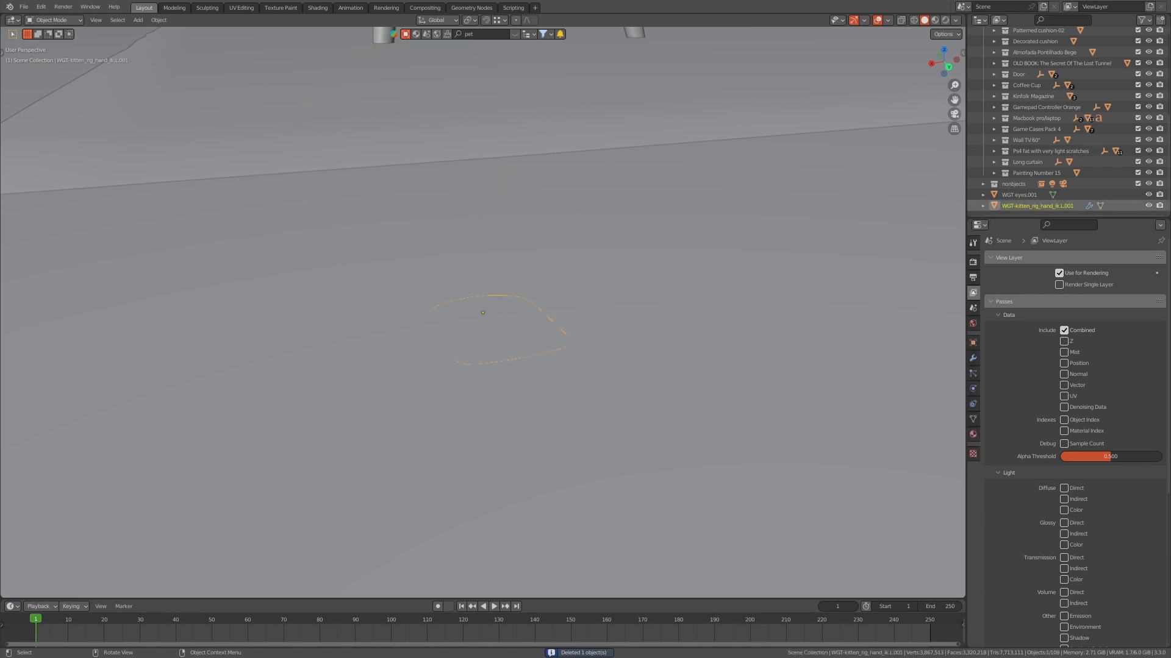
pyautogui.press('Delete')
# - Delete the remaining WGT eyes.001 widget and save the blend file in camera view
pyautogui.press('KP_0')
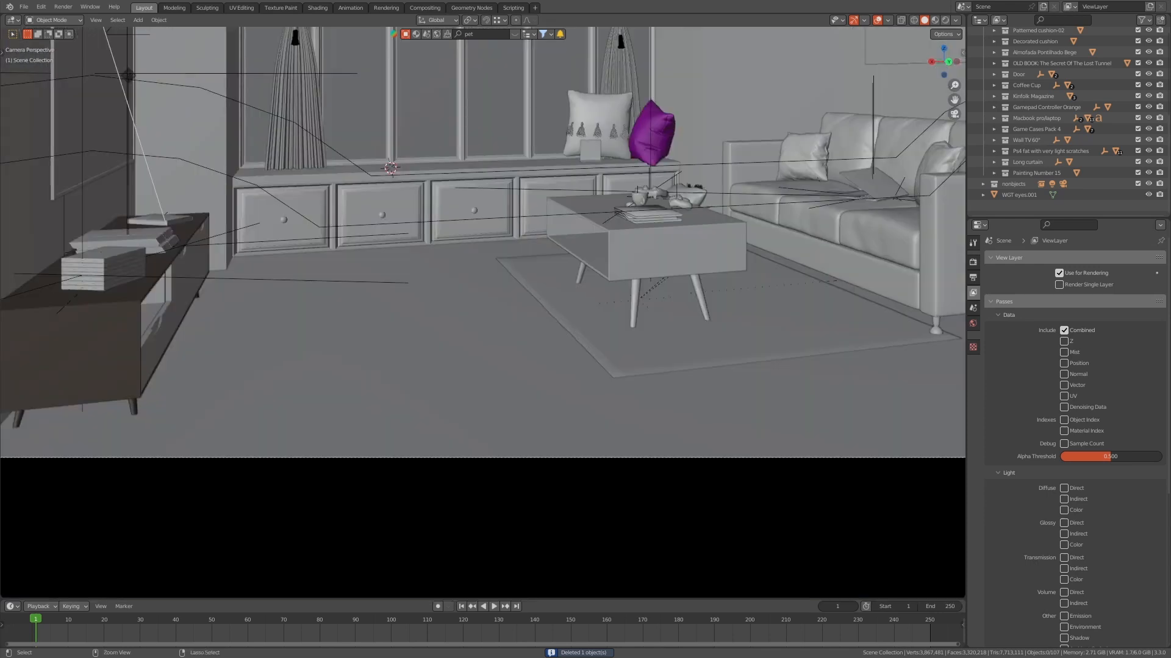
pyautogui.hotkey('ctrl', 's')
pyautogui.keyDown('shift'); pyautogui.moveTo(483, 277); pyautogui.dragTo(299, 403, button='middle'); pyautogui.keyUp('shift')
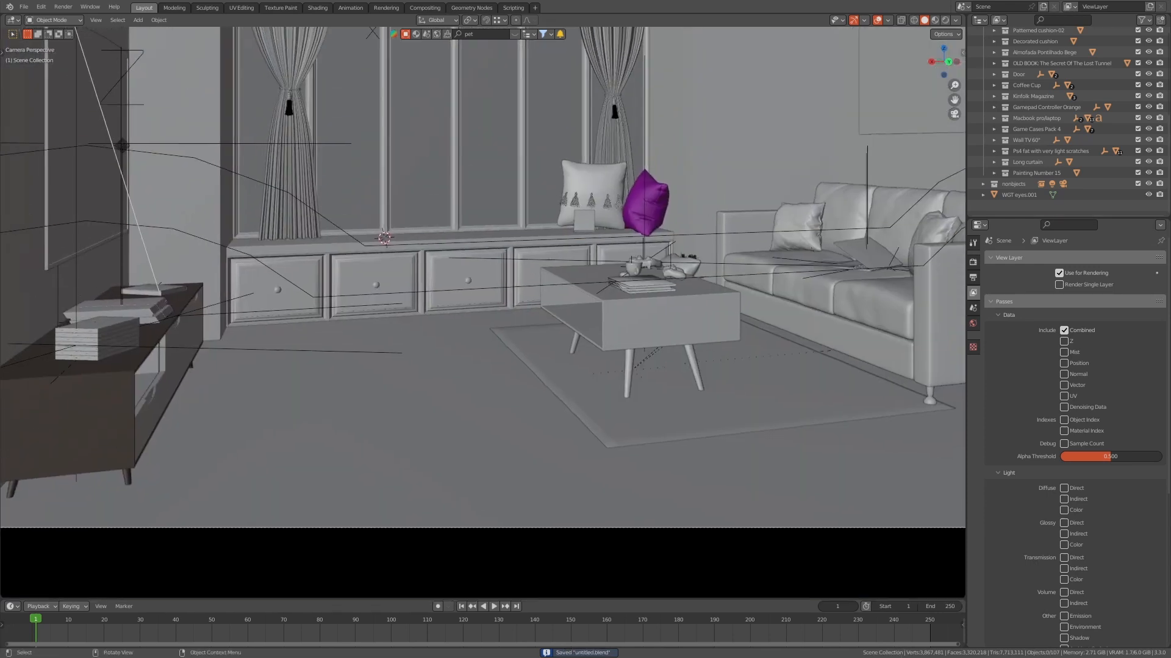
pyautogui.press('Delete')
pyautogui.scroll(-3, 483, 312)
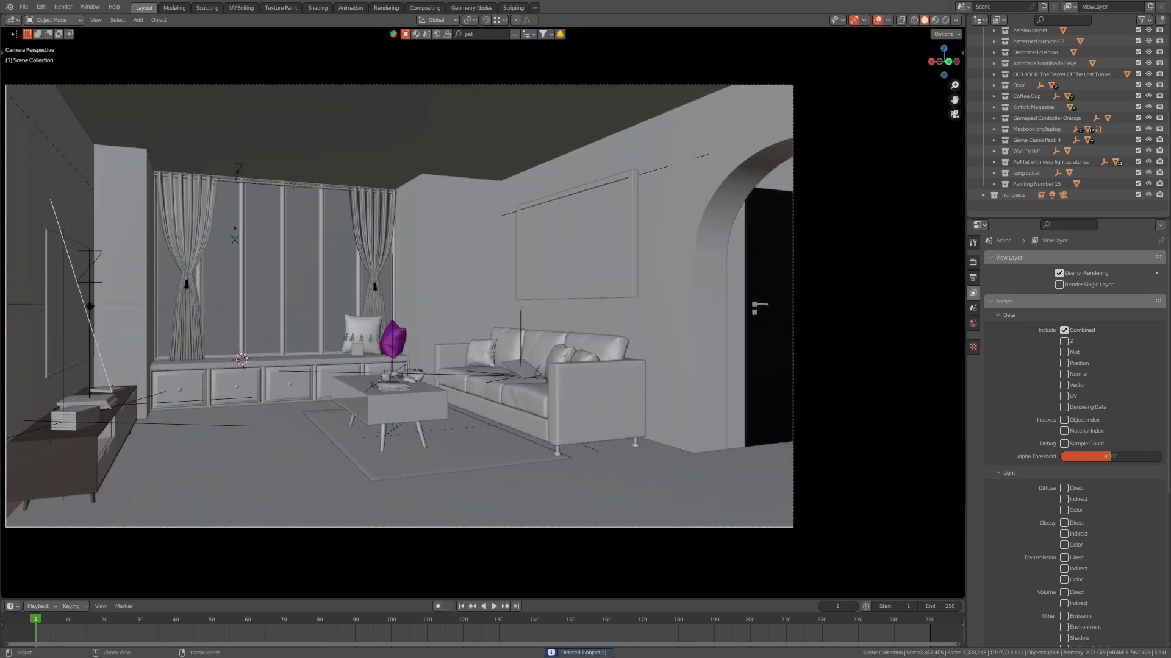
pyautogui.hotkey('ctrl', 's')
# - Clean up the file's recursive unused data-blocks and pack the external resources into the blend file
pyautogui.scroll(1, 1037, 91)
pyautogui.click(998, 20)
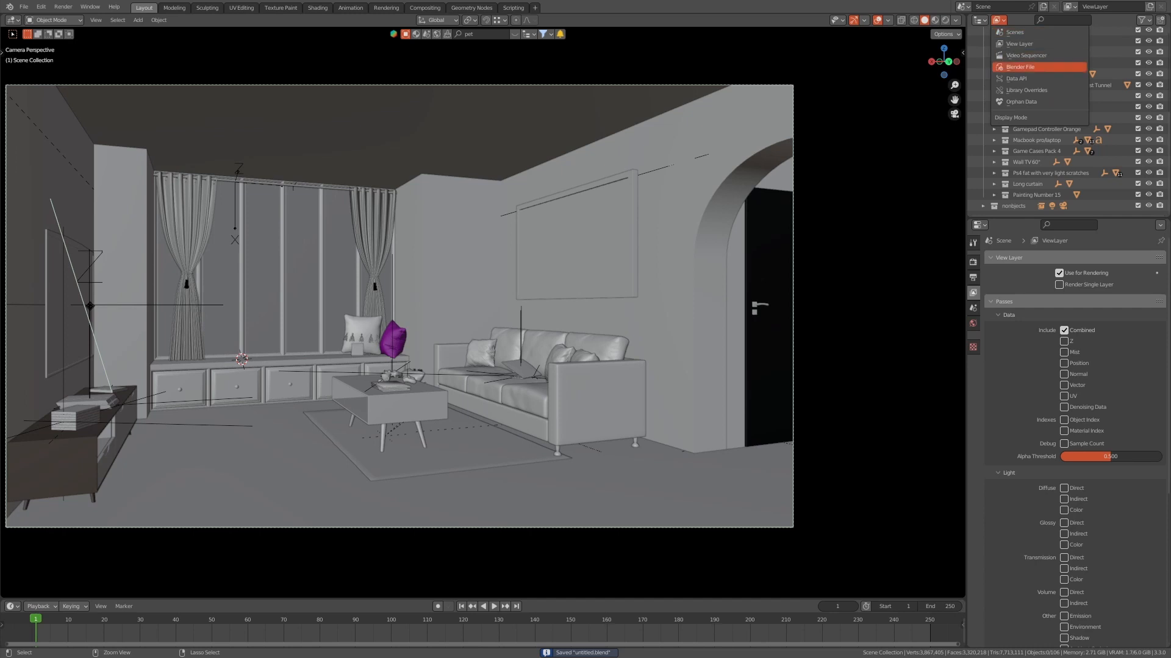
pyautogui.click(24, 7)
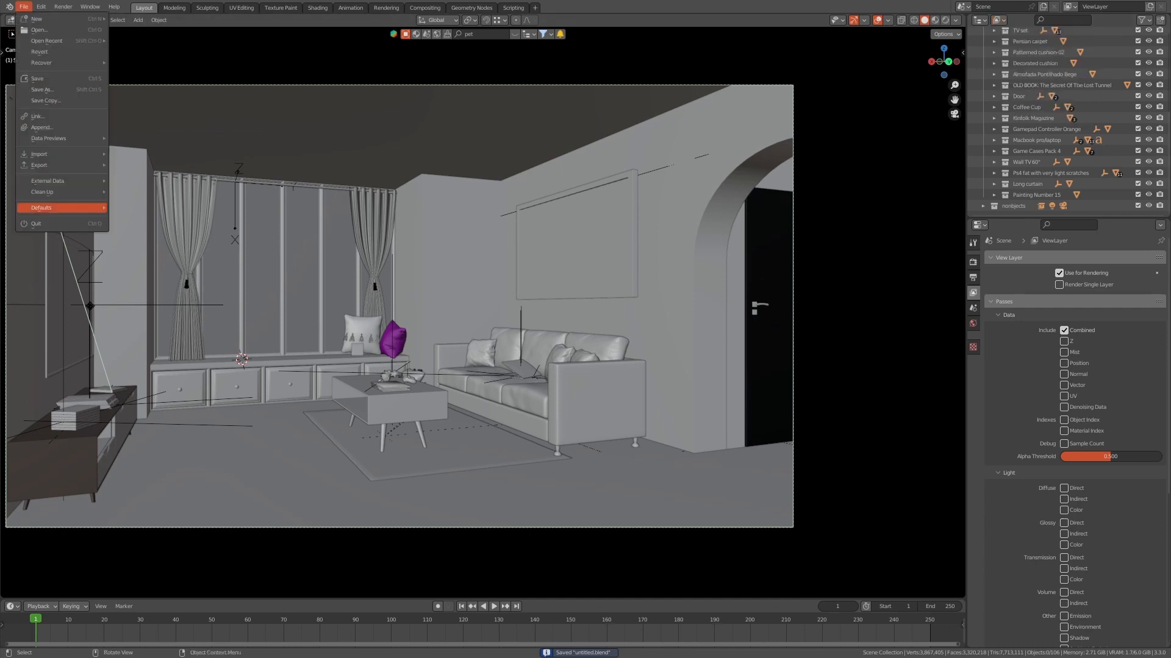
pyautogui.moveTo(61, 191)
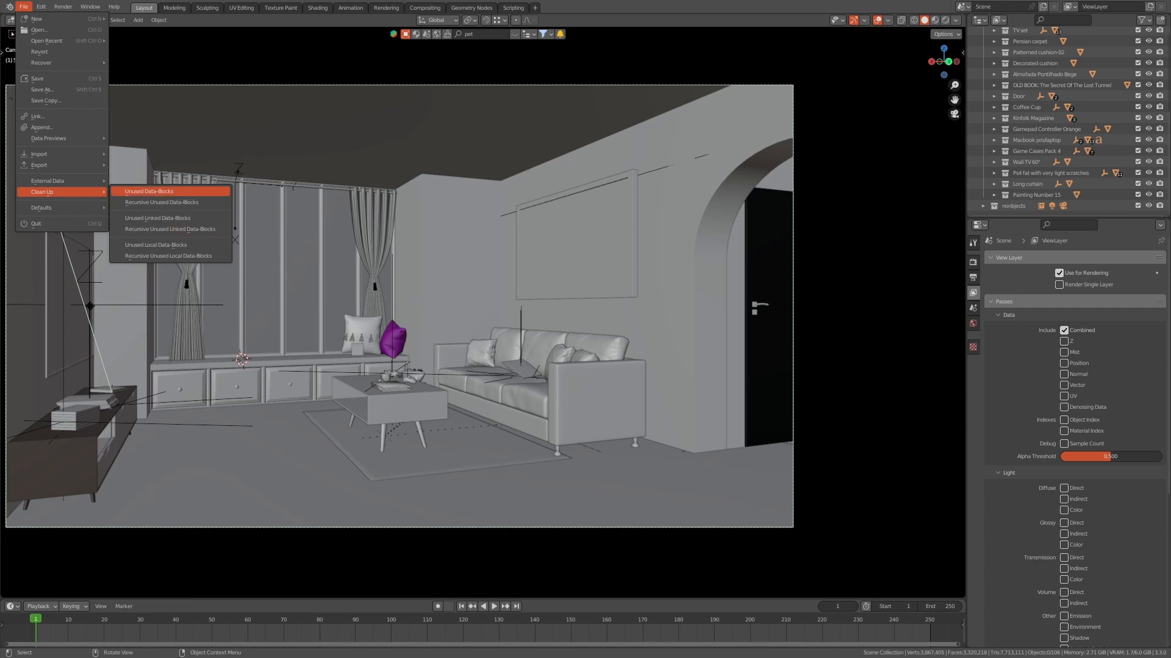
pyautogui.click(162, 202)
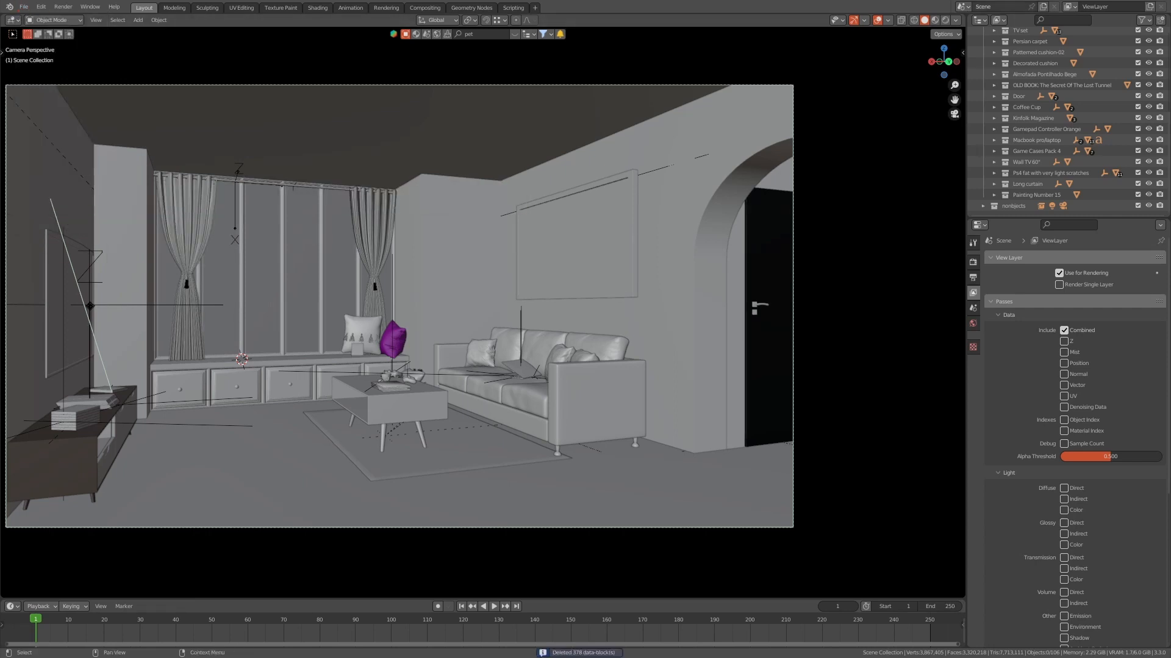
pyautogui.click(23, 7)
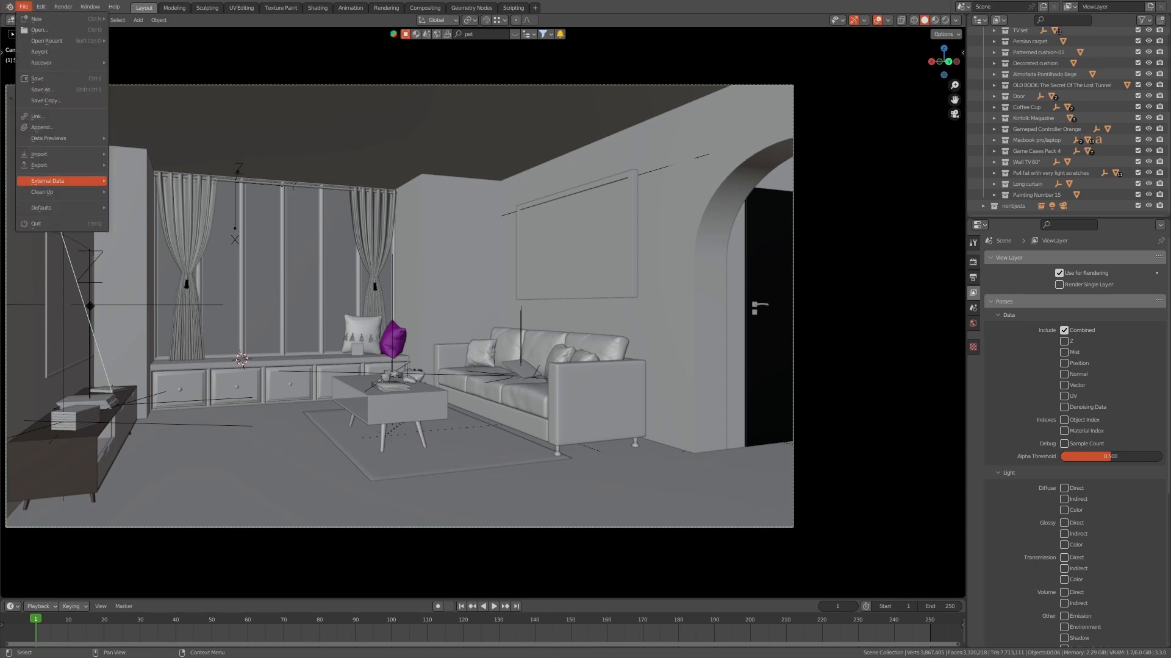
pyautogui.click(159, 192)
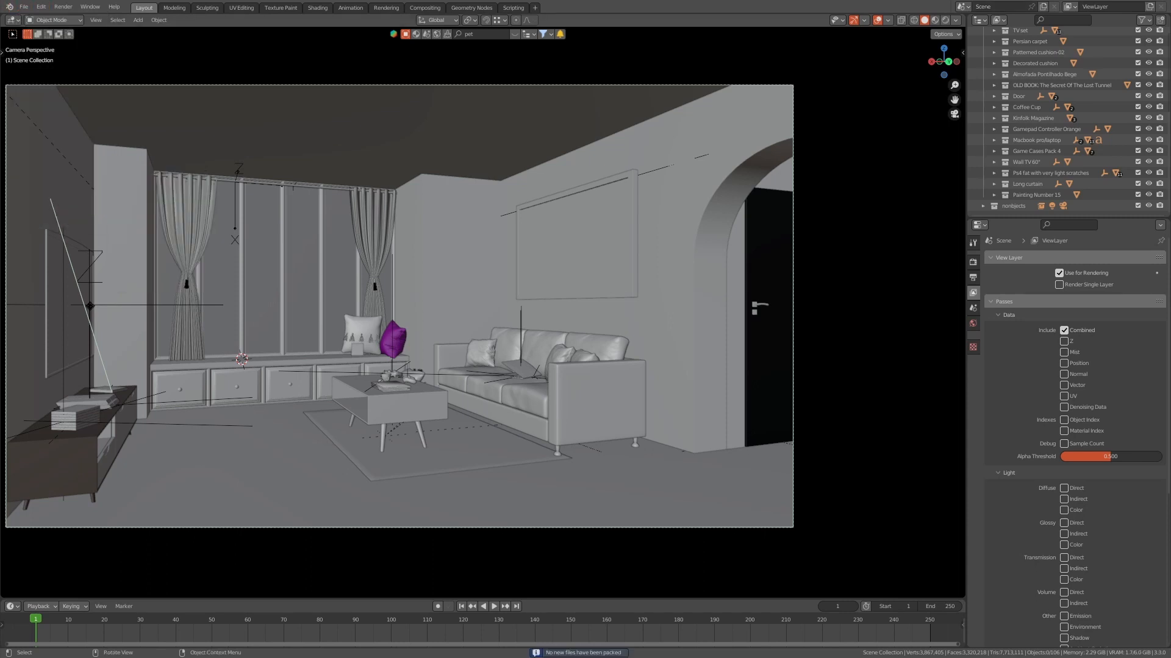
# - Show the file's orphan data in the outliner and look through its brushes and objects
pyautogui.click(999, 19)
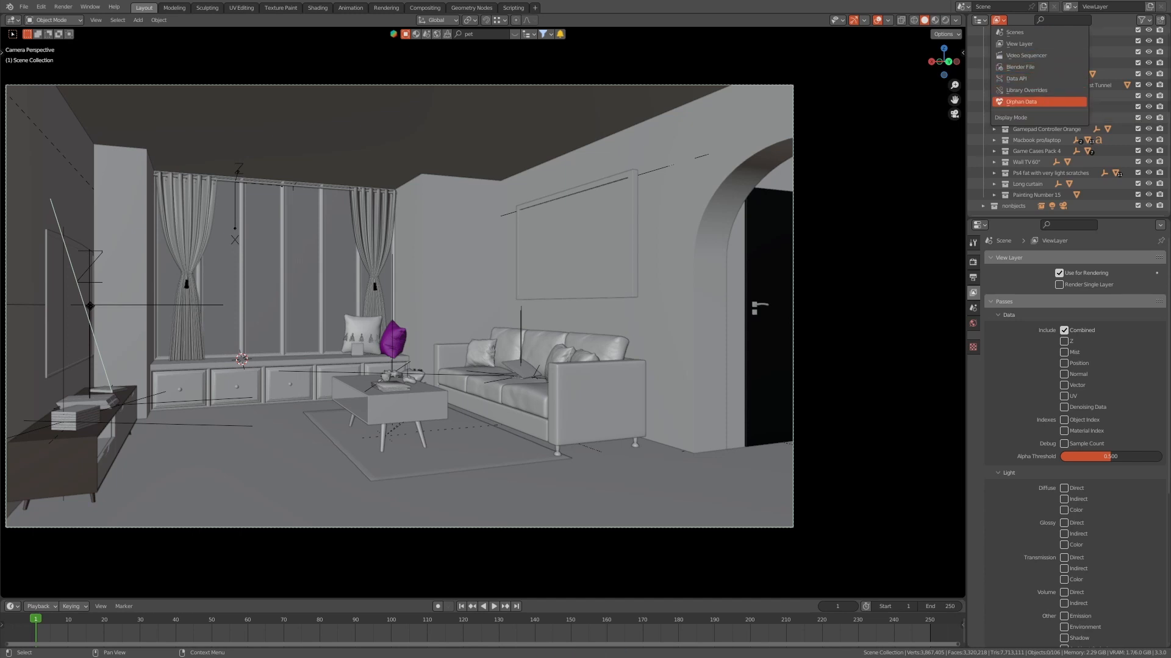
pyautogui.click(1022, 102)
pyautogui.hotkey('shift', 'a')
pyautogui.press('a')
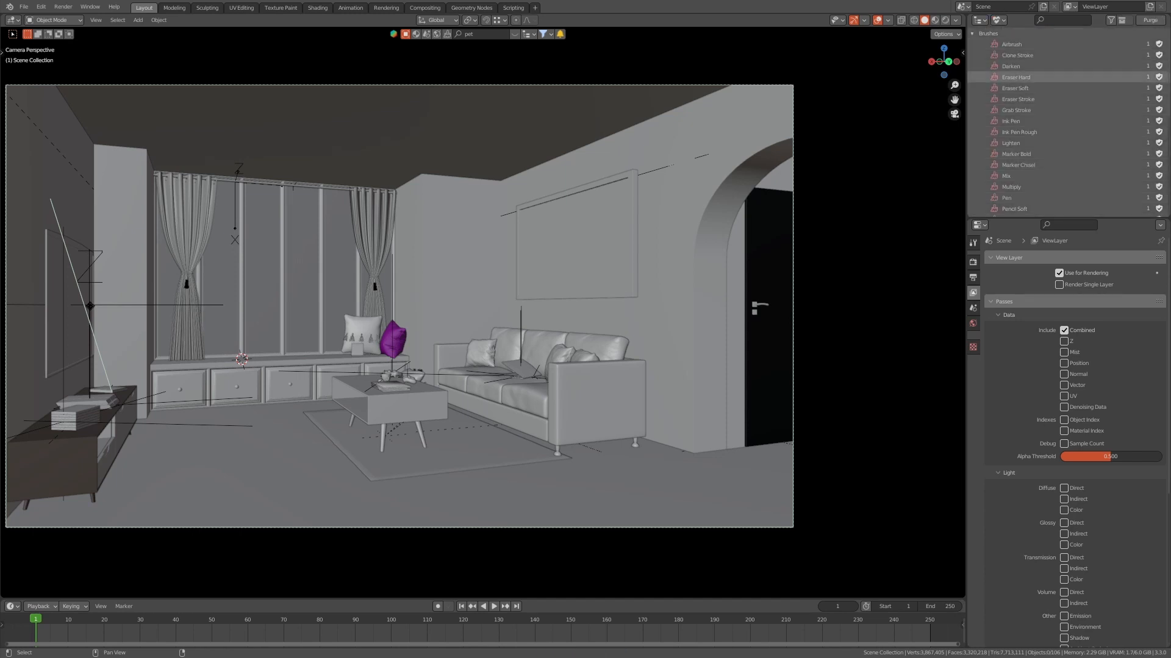
pyautogui.hotkey('shift', 'a')
pyautogui.hotkey('shift', 'a')
pyautogui.scroll(-4, 1021, 77)
pyautogui.scroll(-3, 1021, 40)
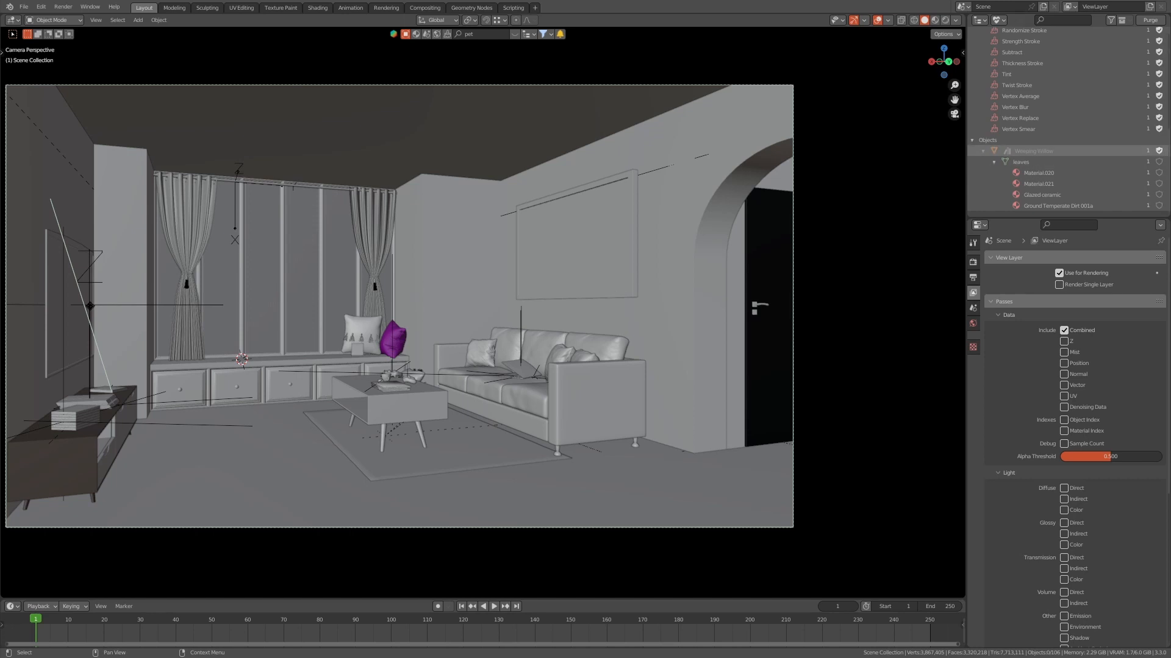
pyautogui.scroll(8, 1067, 122)
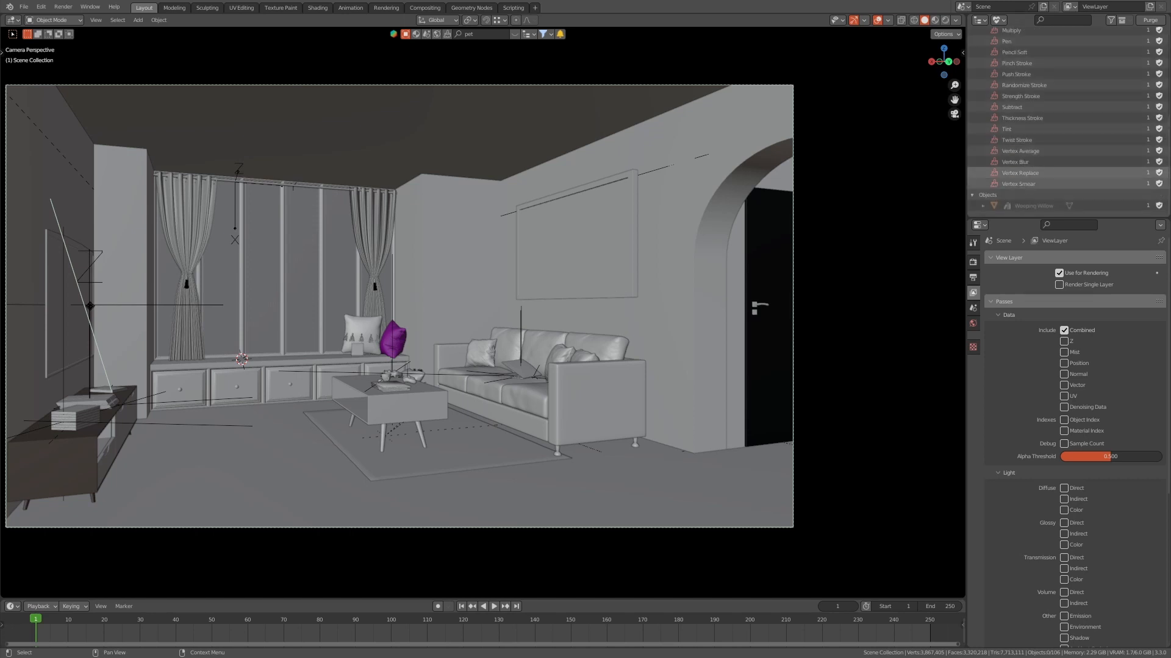
pyautogui.keyDown('shift'); pyautogui.click(1024, 44); pyautogui.keyUp('shift')
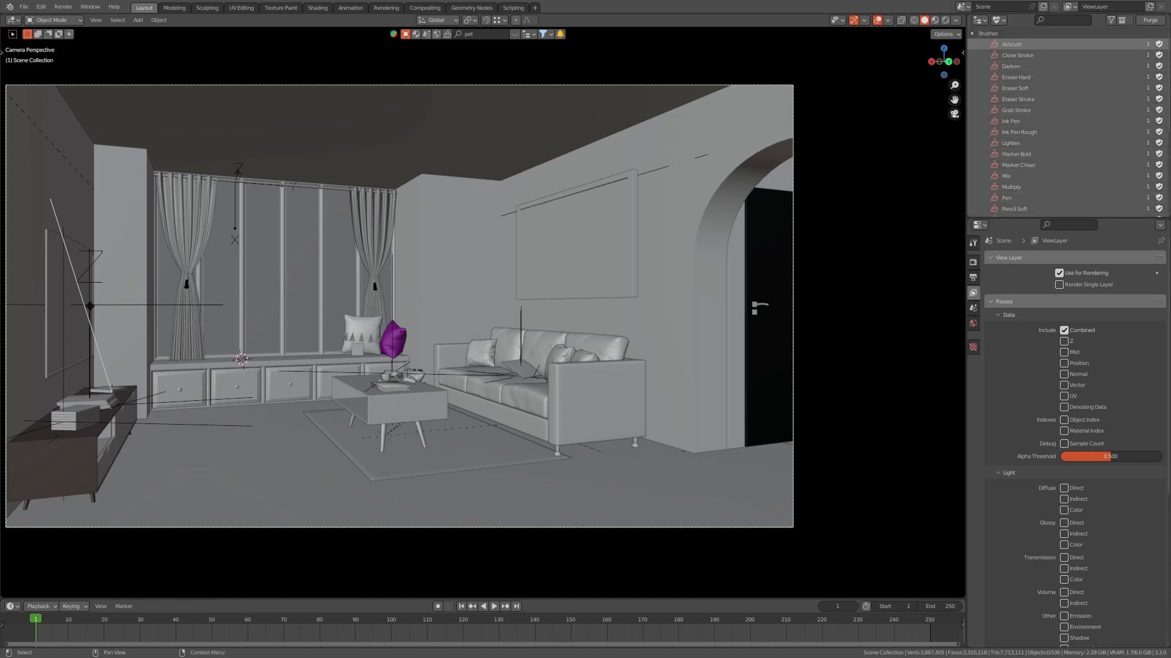
# - Select all the orphaned brushes and objects in the outliner and delete them
pyautogui.click(689, 153)
pyautogui.scroll(-6, 1037, 122)
pyautogui.click(999, 20)
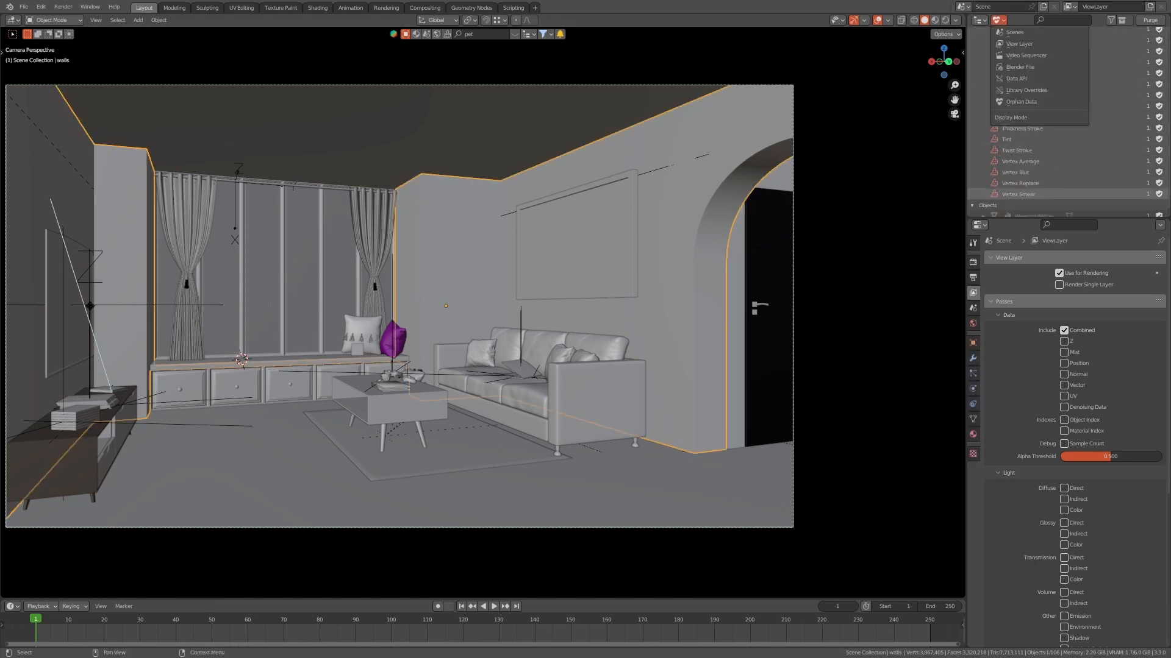
pyautogui.scroll(-1, 1067, 101)
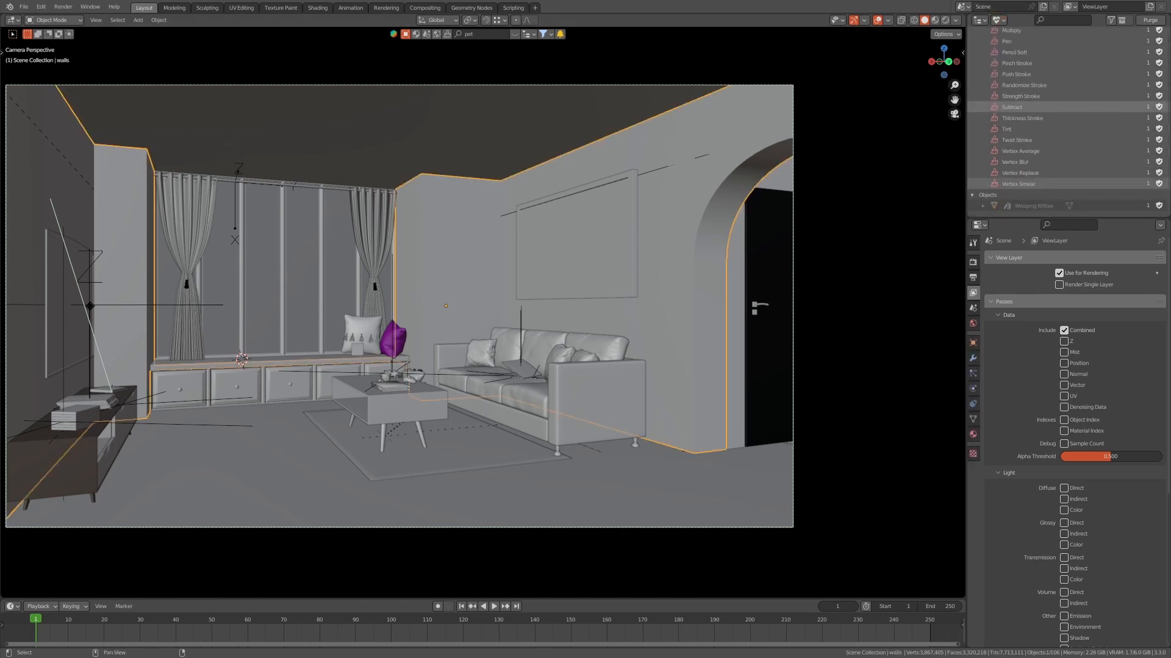
pyautogui.hotkey('shift', 'a')
pyautogui.scroll(5, 1036, 110)
pyautogui.rightClick(1012, 110)
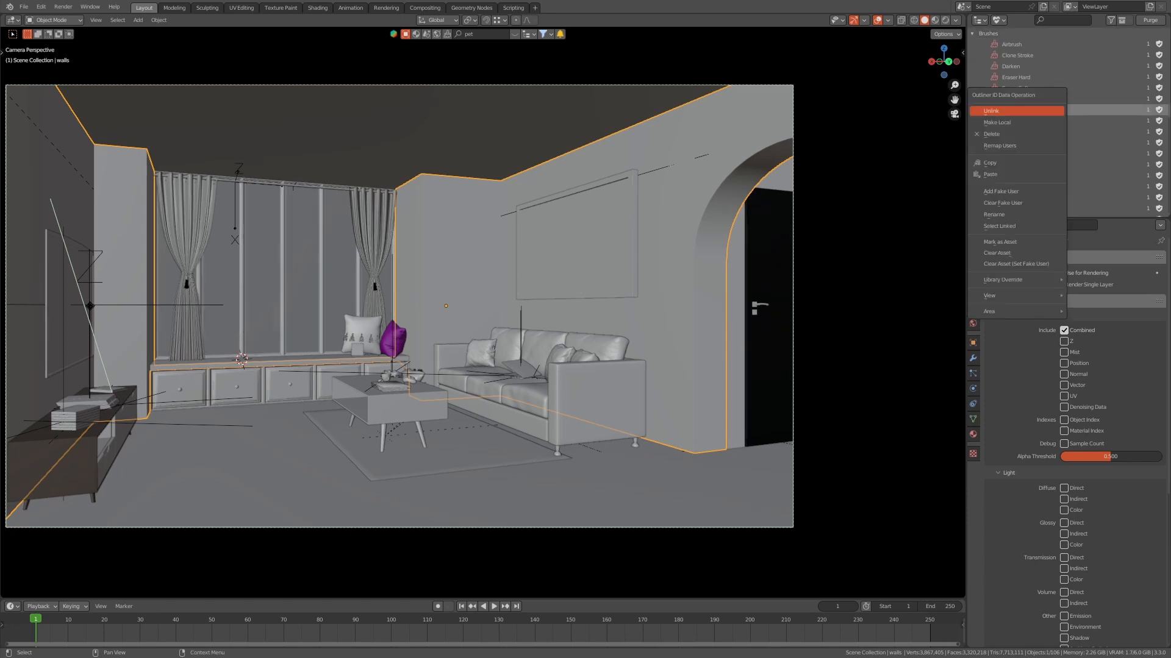
pyautogui.click(1000, 133)
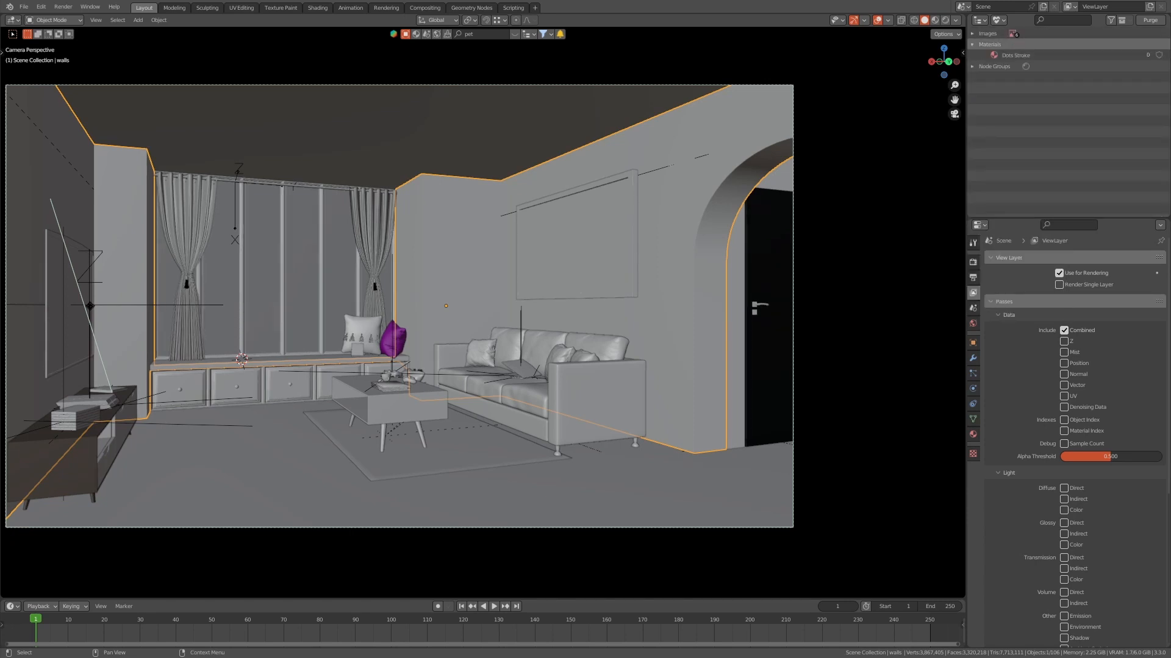
# - Delete the remaining orphaned images, Dots Stroke material and node group
pyautogui.click(972, 33)
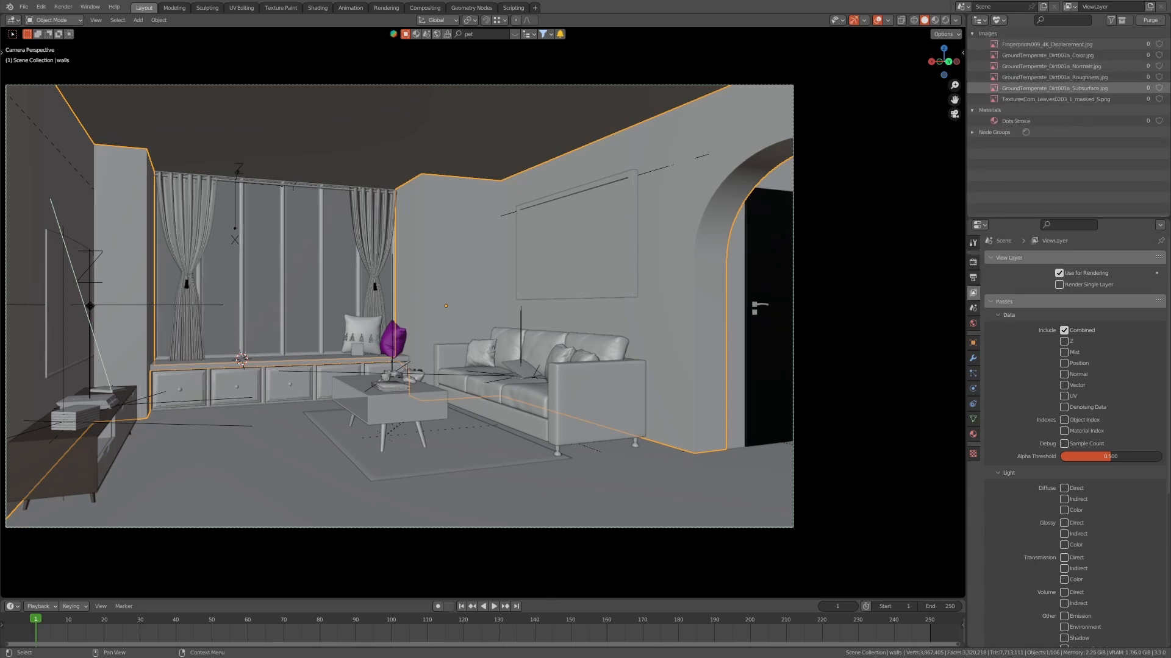
pyautogui.press('a')
pyautogui.rightClick(1049, 77)
pyautogui.click(1049, 74)
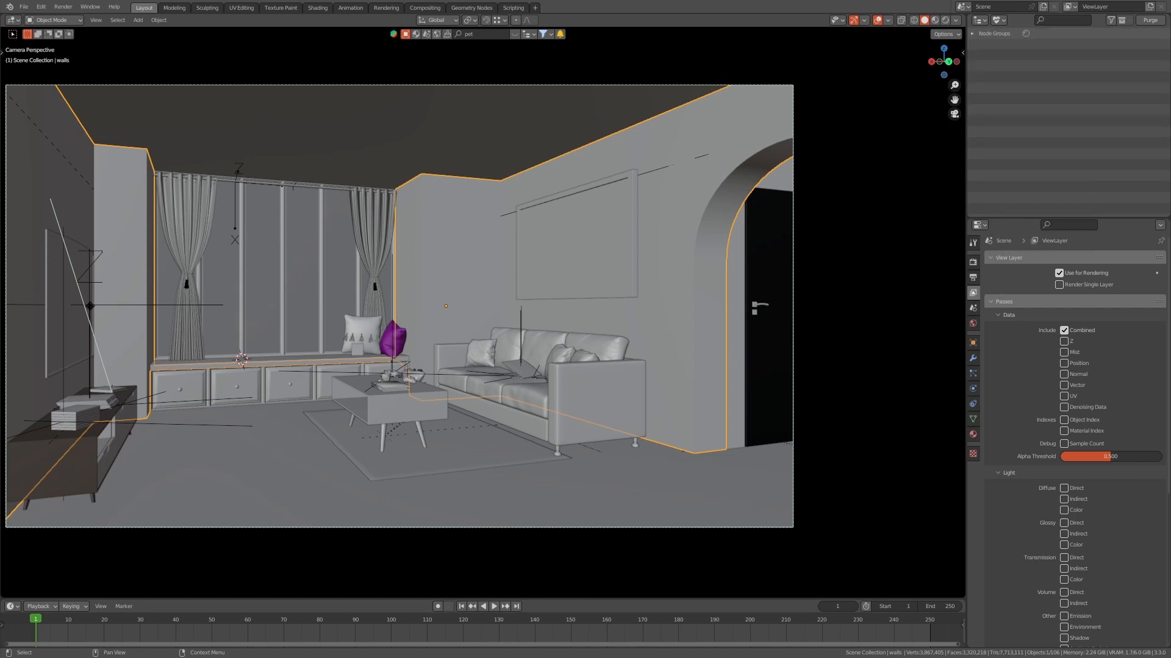
pyautogui.rightClick(1015, 44)
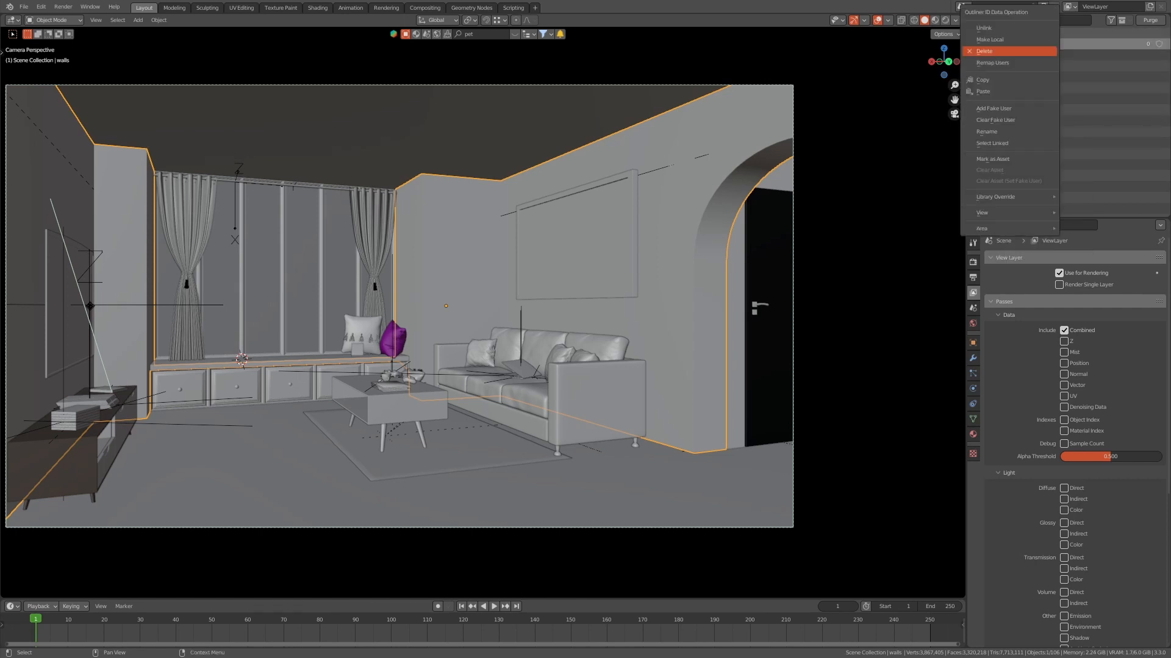
pyautogui.click(1016, 48)
# - Preview the room in rendered shading and check the lighting from the camera view
pyautogui.press('z')
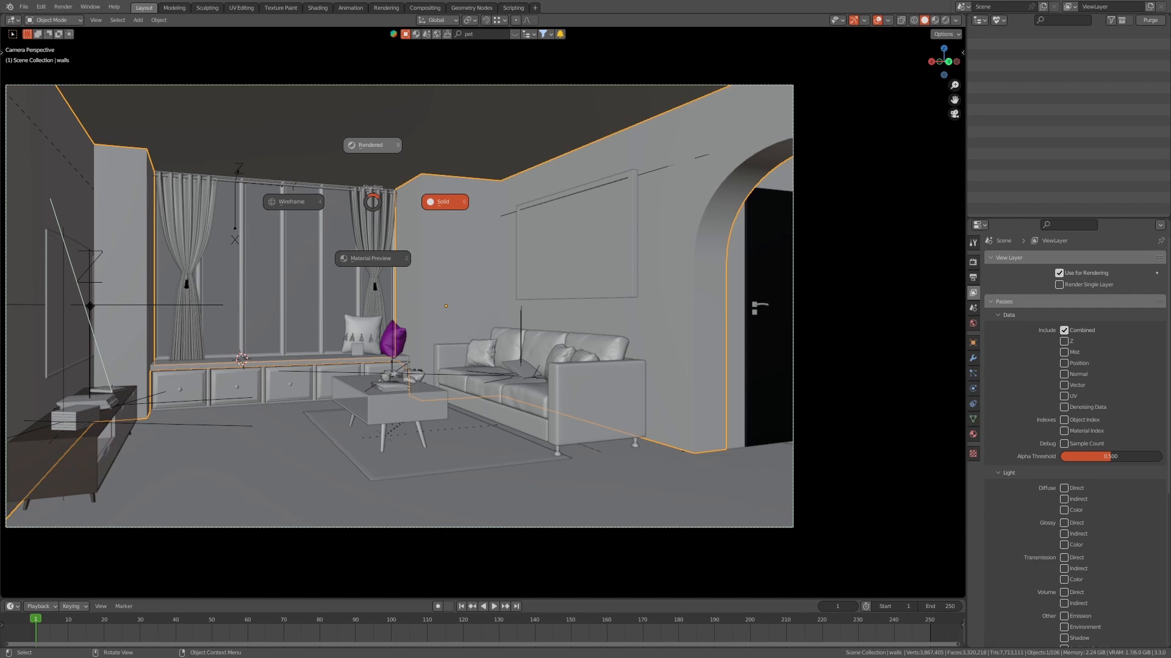
pyautogui.click(372, 145)
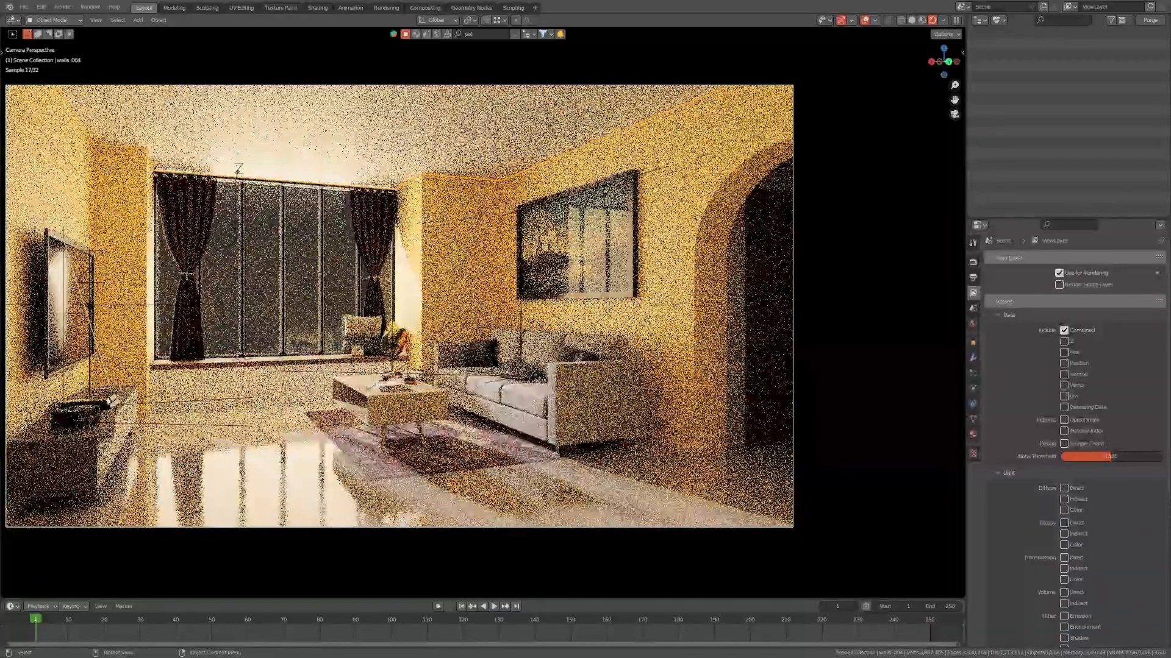
pyautogui.press('z')
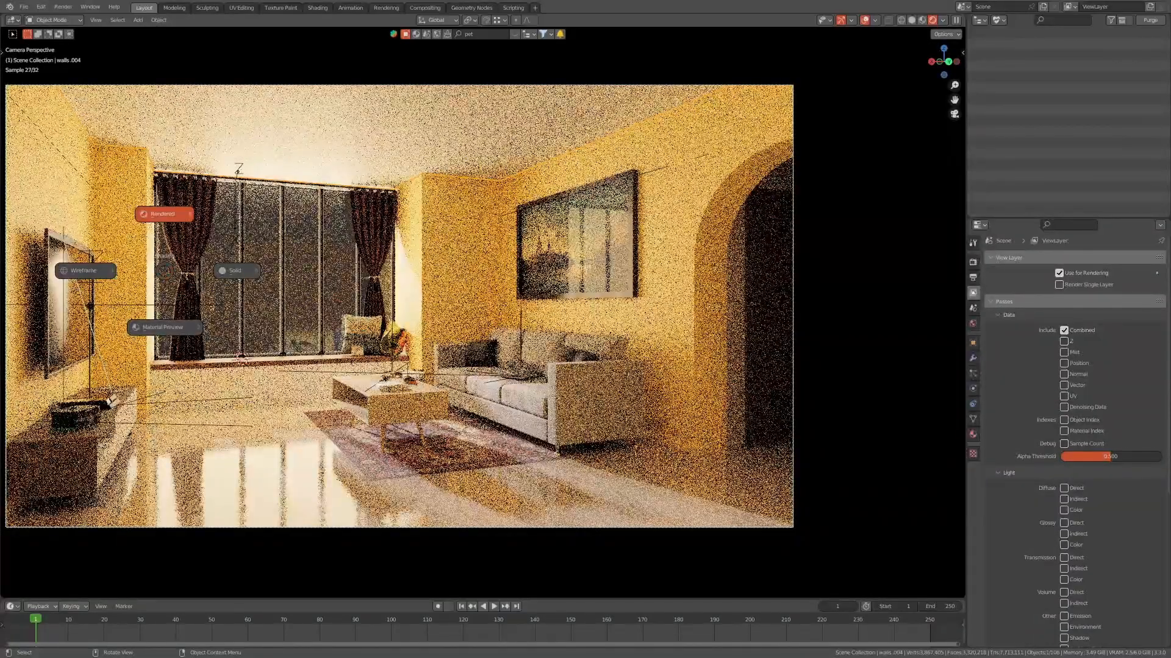
pyautogui.press('Escape')
pyautogui.moveTo(446, 305)
pyautogui.mouseDown(button='middle')
pyautogui.moveTo(500, 310)
pyautogui.moveTo(704, 248)
pyautogui.mouseUp(button='middle')
pyautogui.scroll(-8, 704, 248)
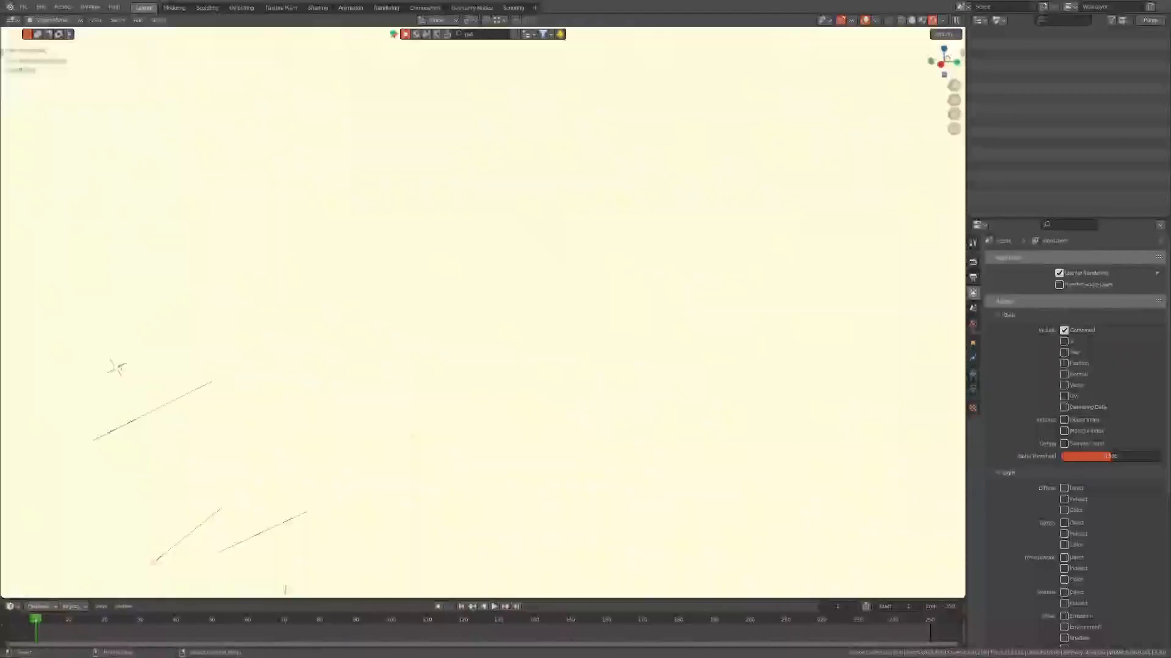
pyautogui.press('KP_0')
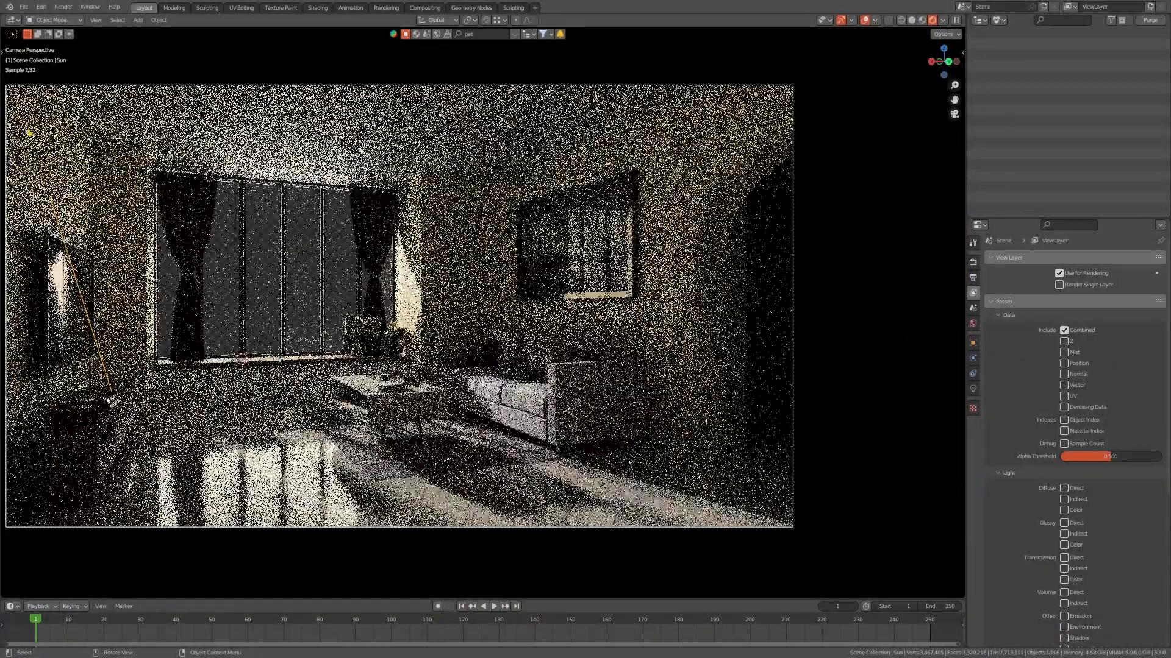
# - Return the viewport to solid shading with the TV cabinet in close view
pyautogui.scroll(7, 482, 311)
pyautogui.keyDown('shift'); pyautogui.moveTo(258, 317); pyautogui.dragTo(707, 302, button='middle'); pyautogui.keyUp('shift')
pyautogui.scroll(-7, 483, 311)
pyautogui.moveTo(549, 293); pyautogui.dragTo(371, 293, button='middle')
pyautogui.press('z')
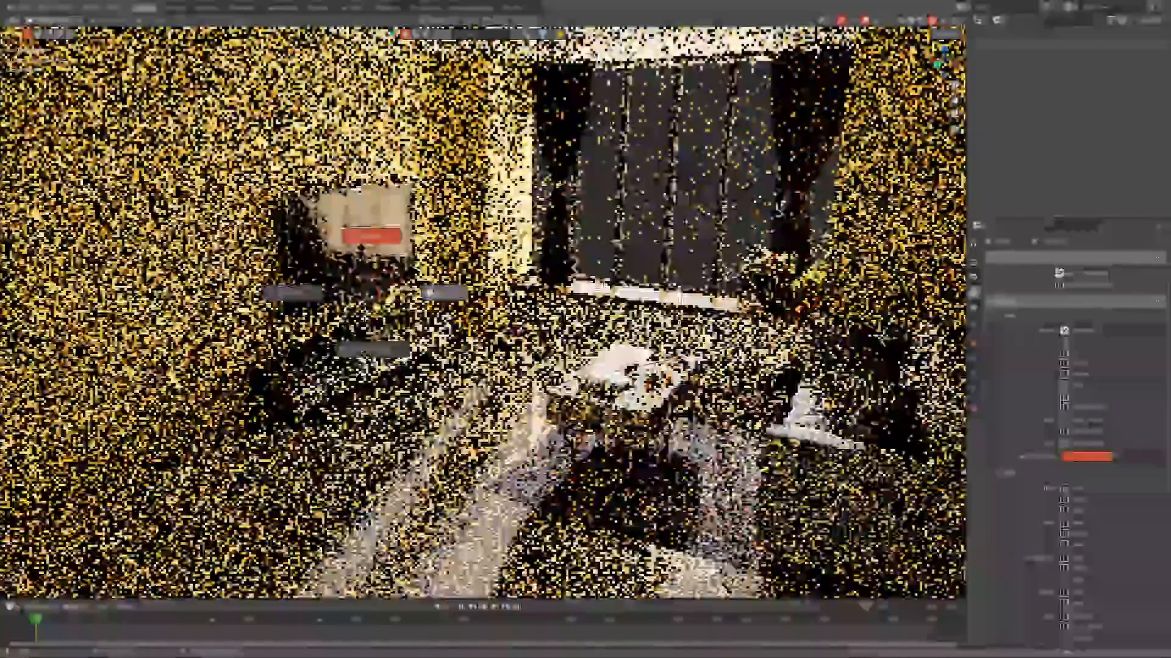
pyautogui.click(444, 293)
pyautogui.scroll(4, 445, 293)
pyautogui.moveTo(444, 293); pyautogui.dragTo(317, 379, button='middle')
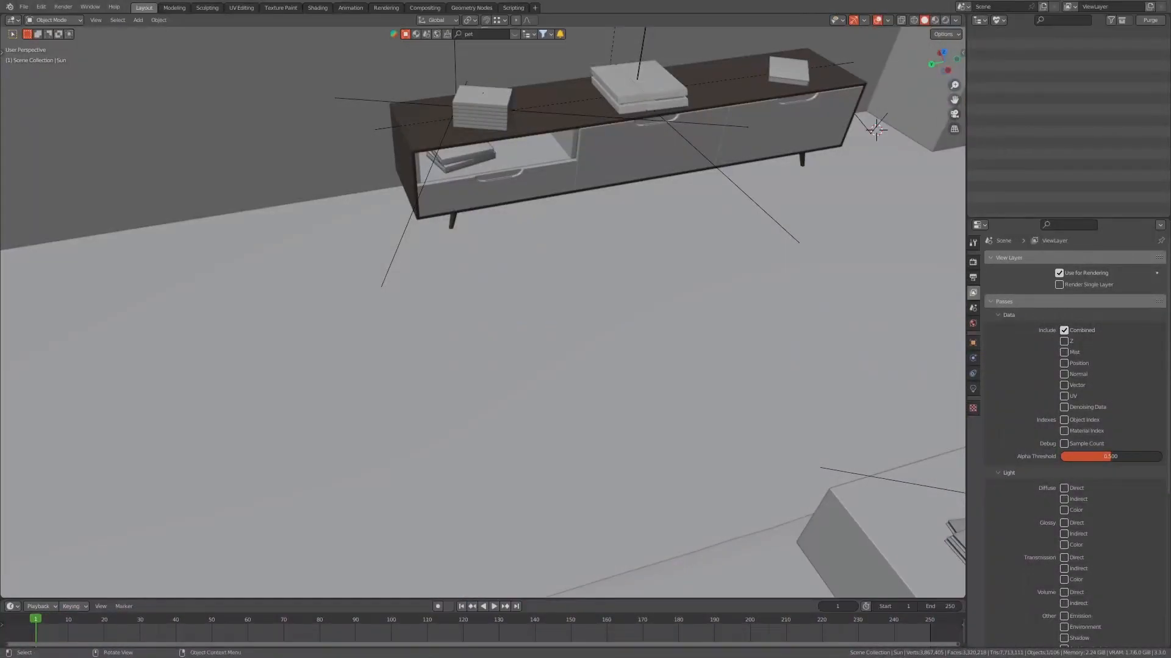
# - Restore the outliner's View Layer display and make Assets the active collection
pyautogui.click(997, 19)
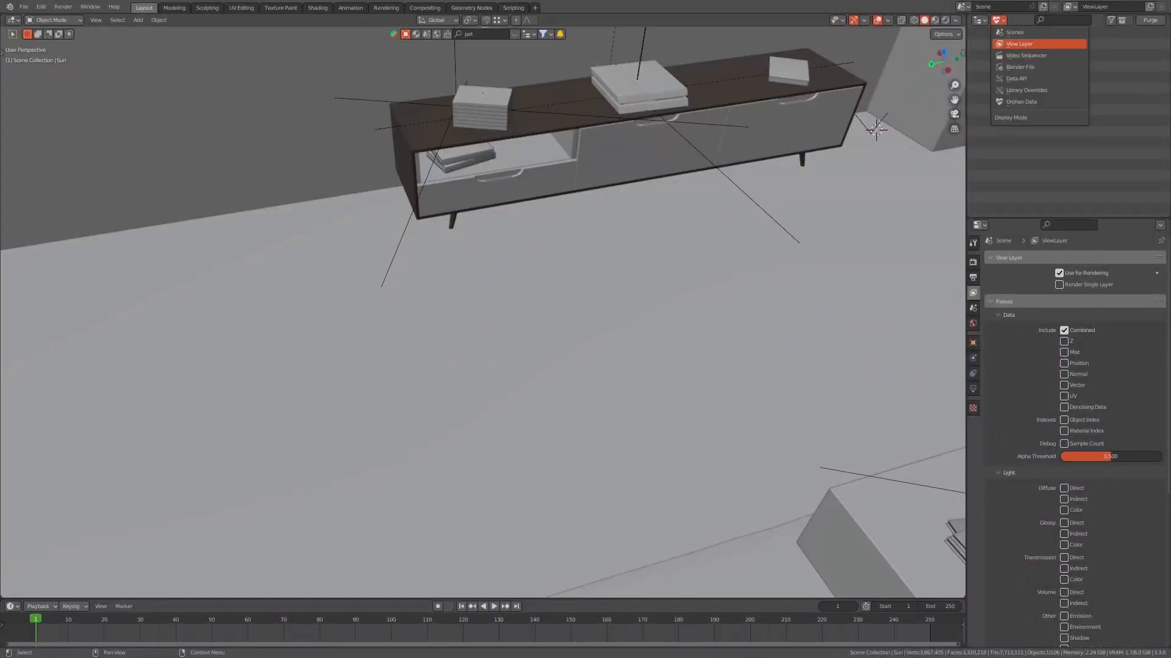
pyautogui.click(1036, 44)
pyautogui.keyDown('shift'); pyautogui.moveTo(884, 122); pyautogui.dragTo(845, 128, button='middle'); pyautogui.keyUp('shift')
pyautogui.click(1010, 143)
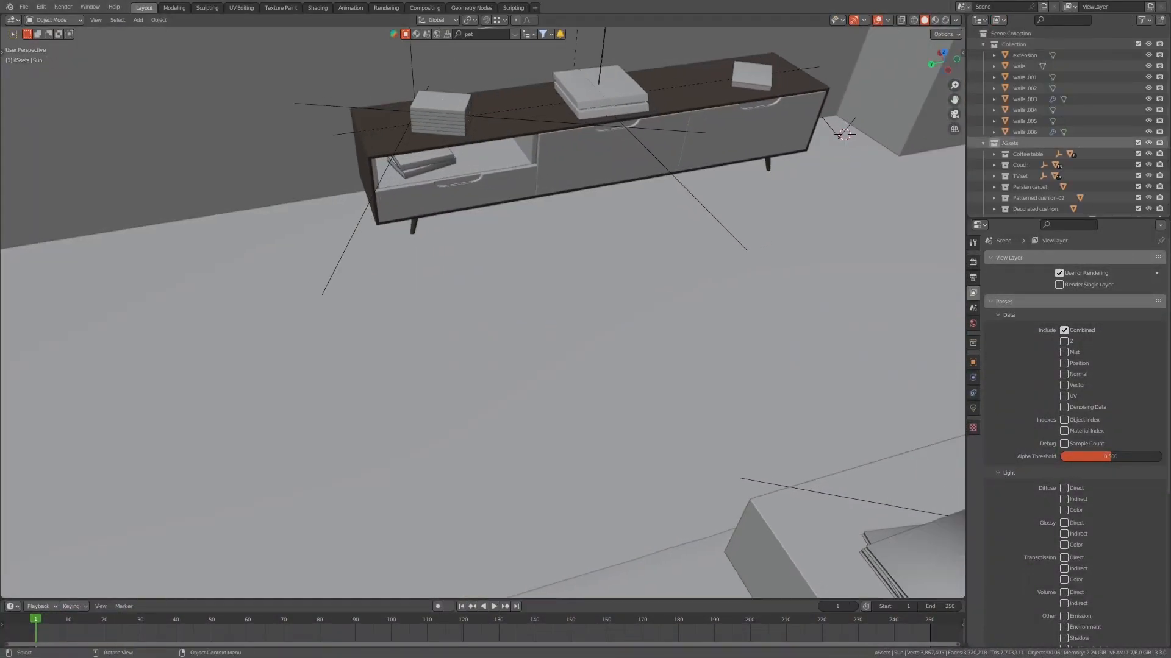
# - Search the BlenderKit asset library for plants
pyautogui.click(481, 34)
pyautogui.write('plants')
pyautogui.press('Return')
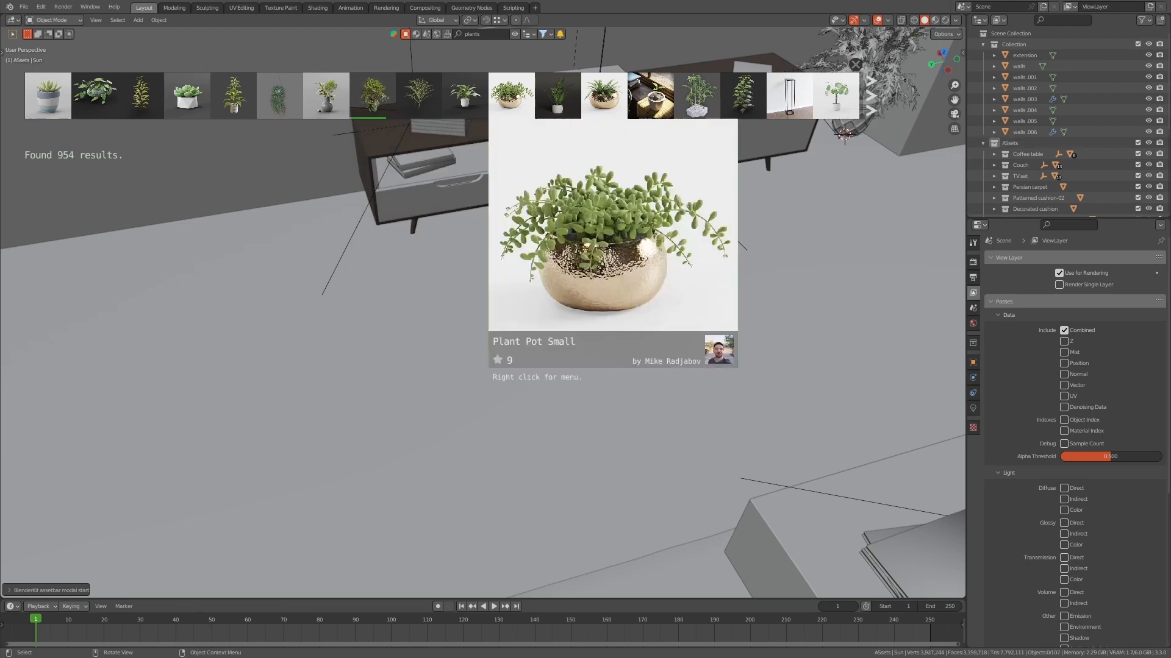
# - Move the Weeping Willow plant horizontally across the floor to about X 1.80 m, Y -2.27 m, beside the TV cabinet
pyautogui.keyDown('shift'); pyautogui.moveTo(610, 256); pyautogui.dragTo(451, 307, button='middle'); pyautogui.keyUp('shift')
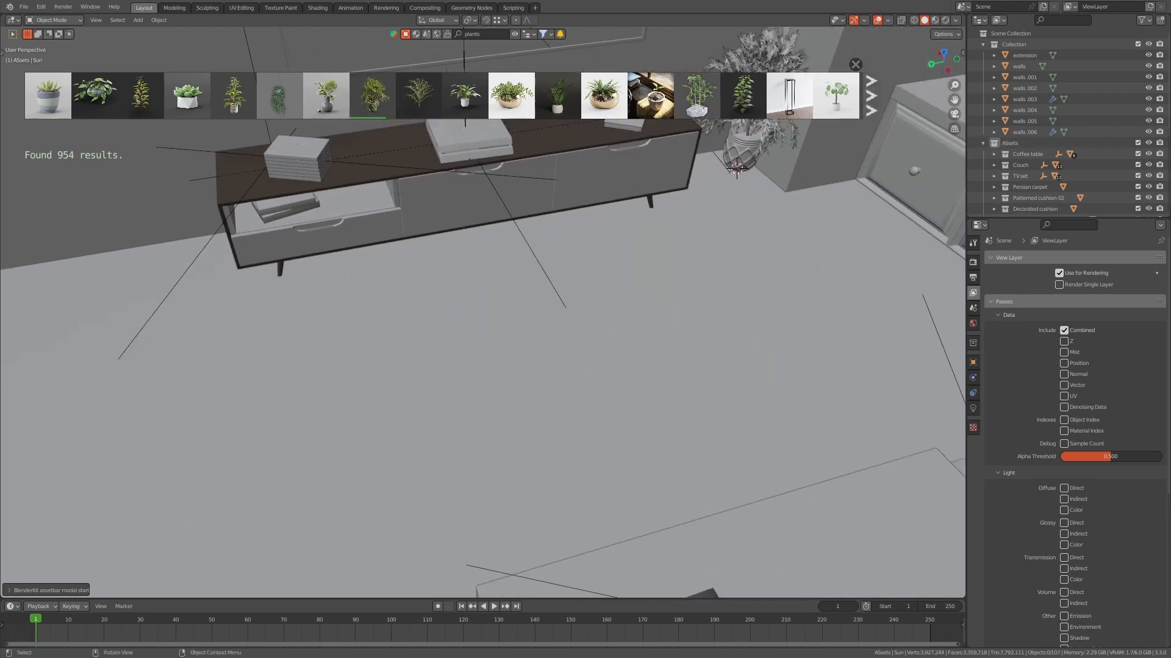
pyautogui.click(451, 306)
pyautogui.press('KP_Decimal')
pyautogui.scroll(6, 483, 312)
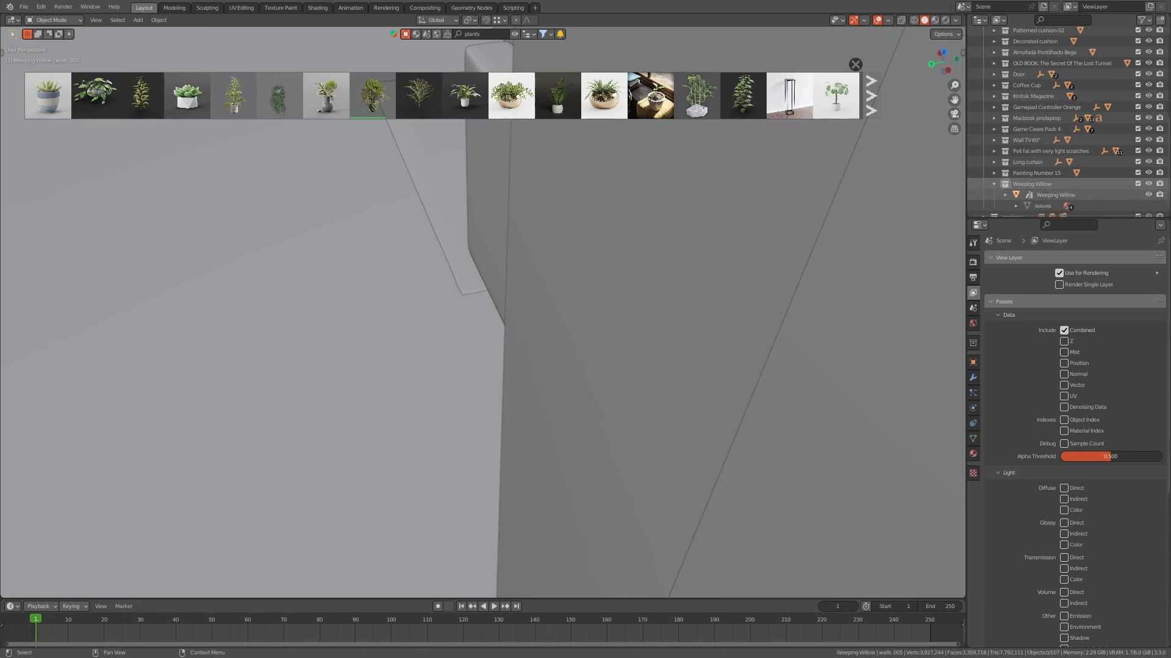
pyautogui.click(1035, 195)
pyautogui.press('KP_Decimal')
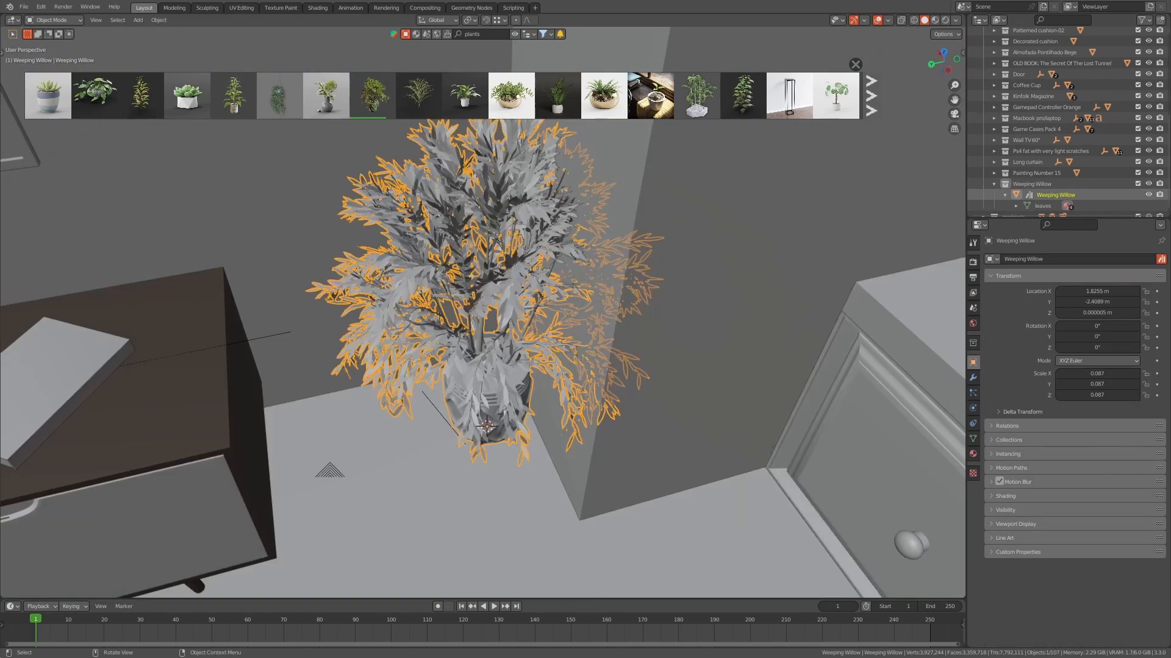
pyautogui.press('g')
pyautogui.hotkey('shift', 'z')
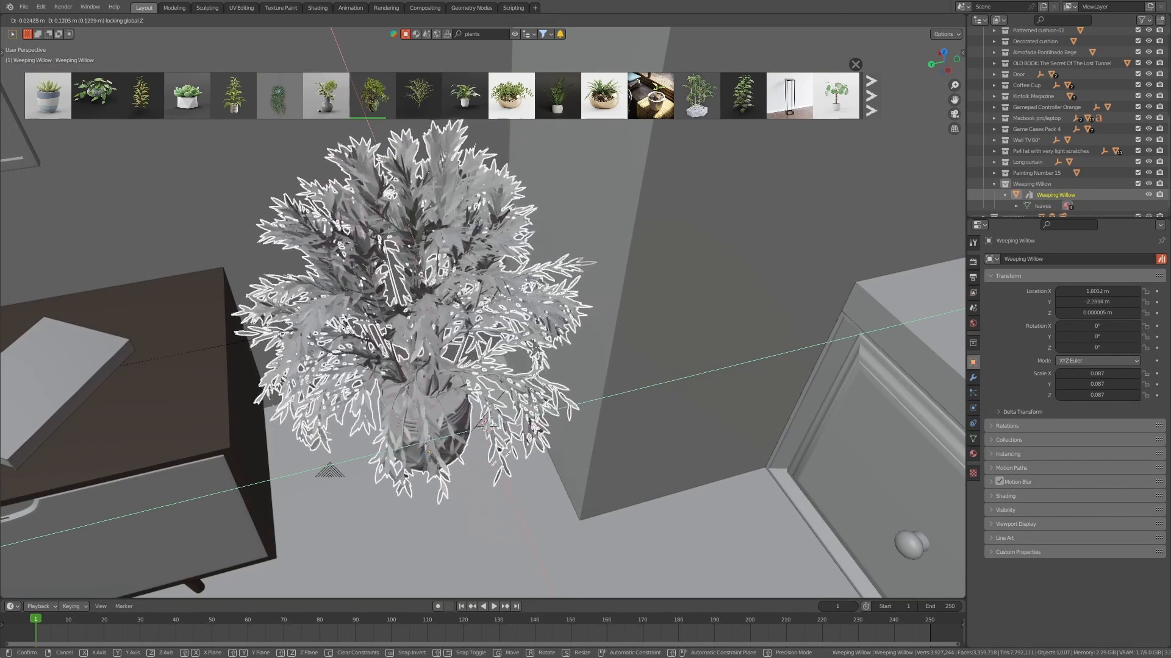
pyautogui.click(486, 422)
# - Enlarge the Weeping Willow plant uniformly to a scale of about 0.101 and save the file
pyautogui.scroll(-4, 486, 423)
pyautogui.press('s')
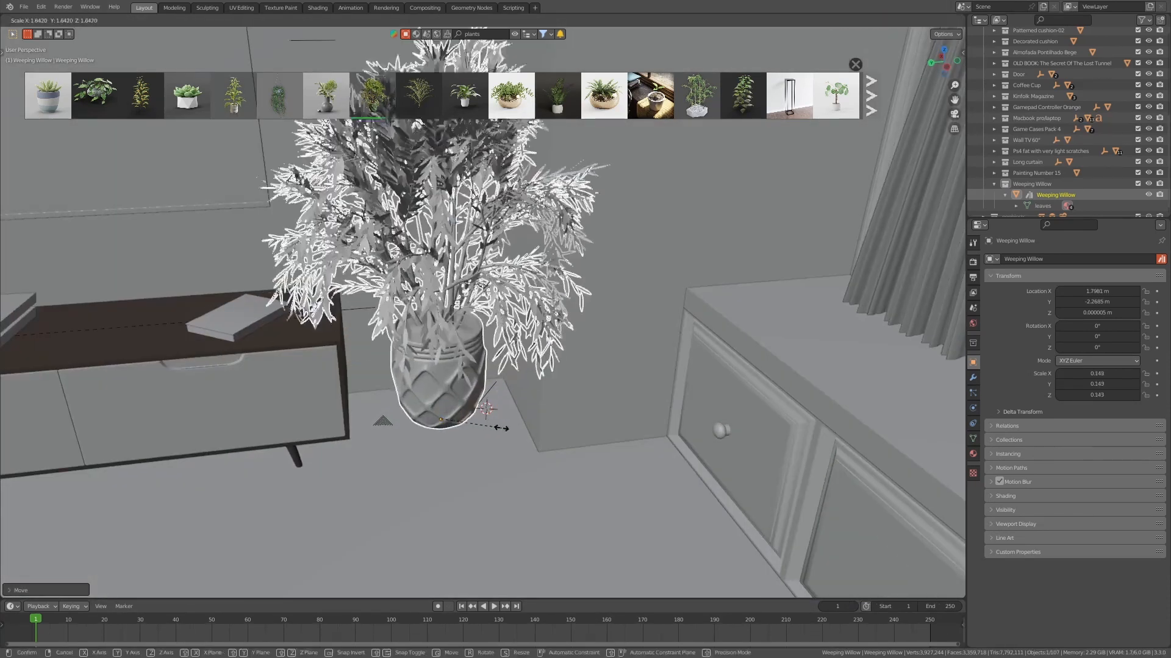
pyautogui.click(465, 425)
pyautogui.scroll(2, 465, 425)
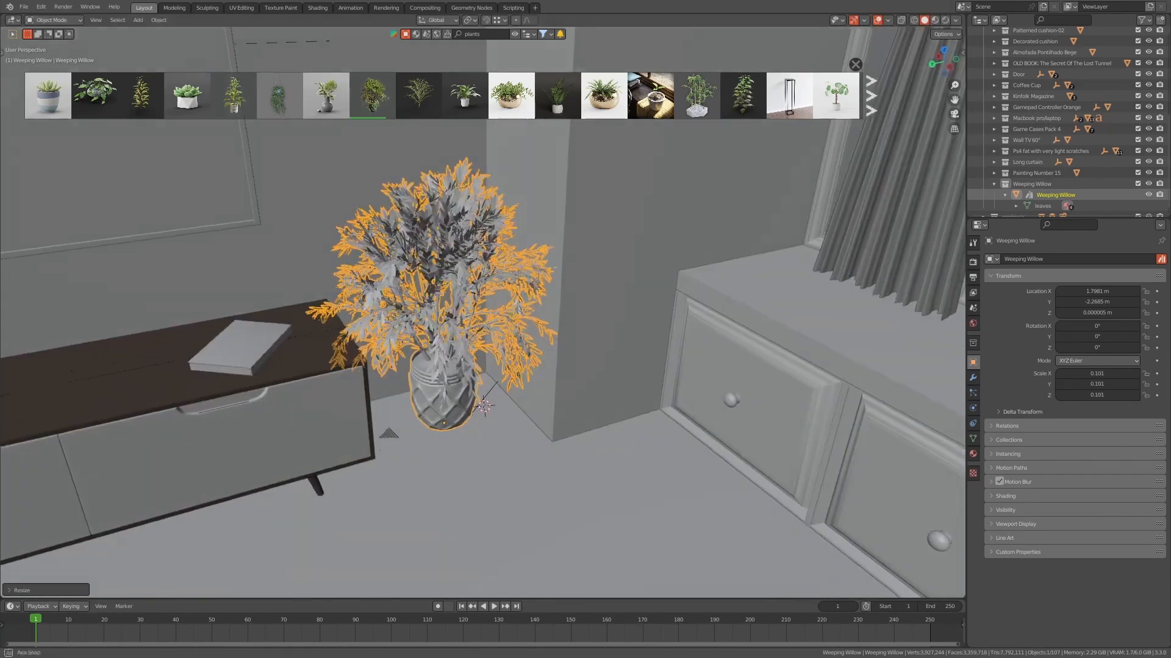
pyautogui.scroll(-8, 389, 434)
pyautogui.hotkey('ctrl', 's')
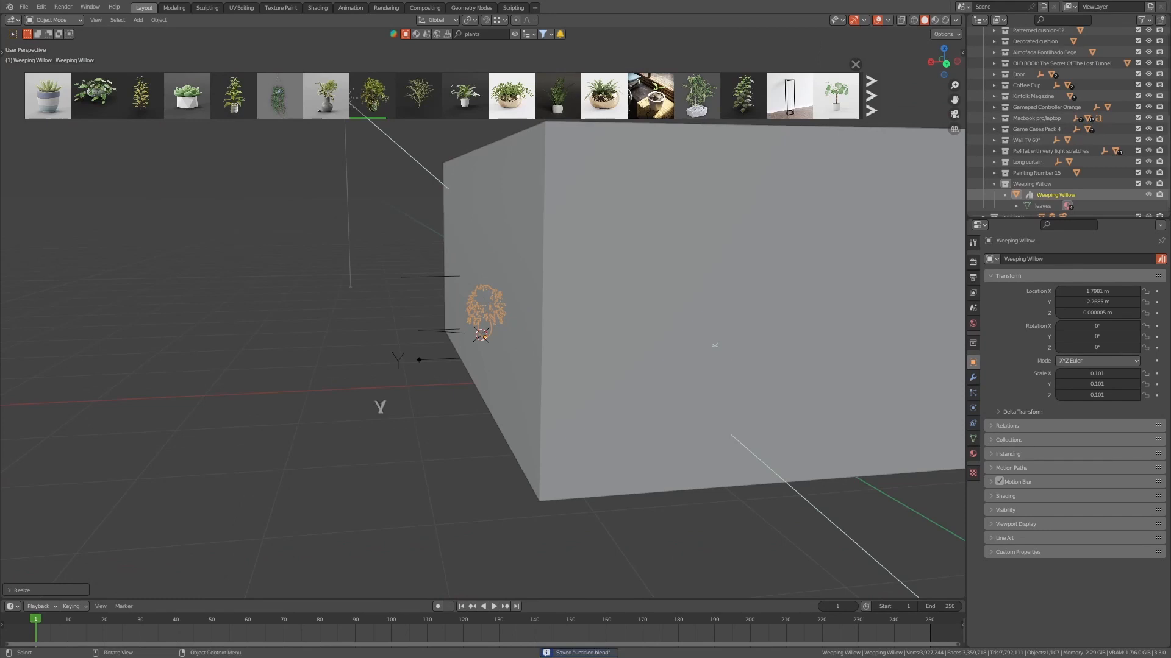
# - Show the room through the camera and close the plant search results
pyautogui.press('KP_0')
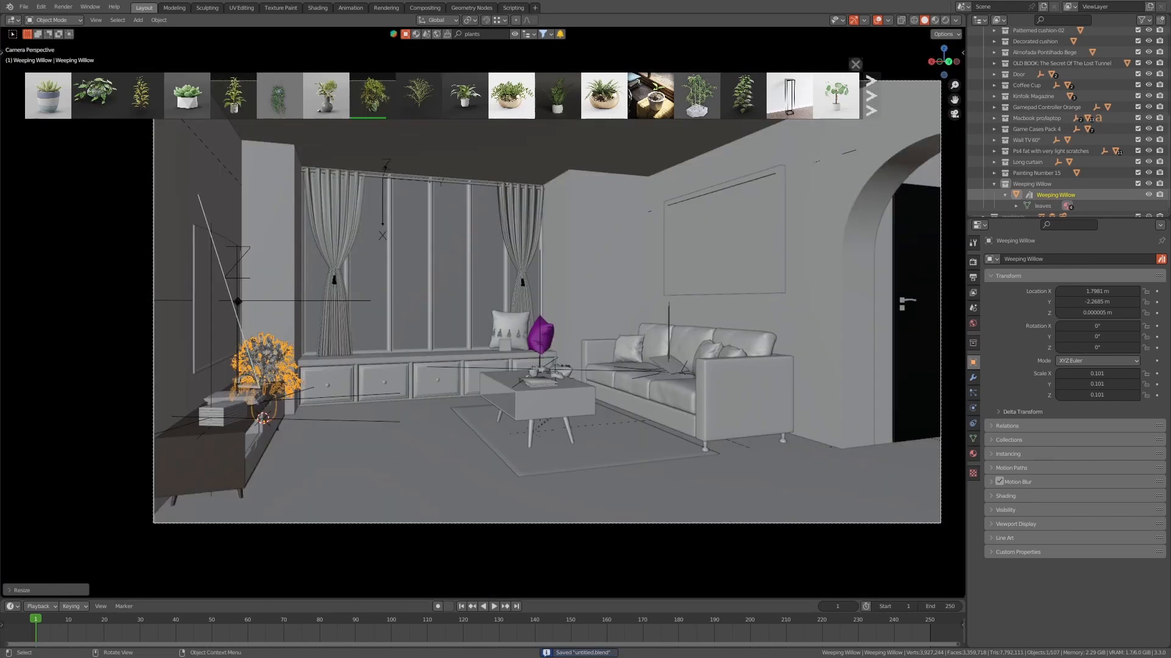
pyautogui.click(856, 64)
pyautogui.keyDown('shift'); pyautogui.moveTo(628, 274); pyautogui.dragTo(547, 298, button='middle'); pyautogui.keyUp('shift')
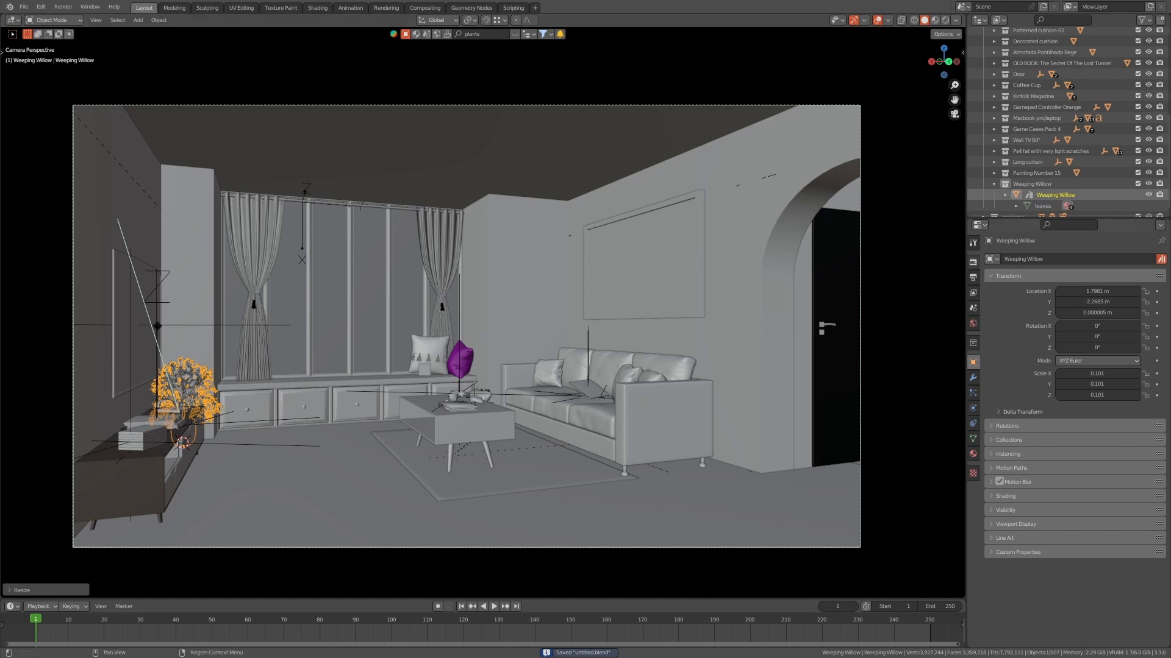
# - Set the render resolution to 7680 by 4320 px, four times the Full HD size, and save the file
pyautogui.click(973, 262)
pyautogui.click(973, 277)
pyautogui.click(1110, 294)
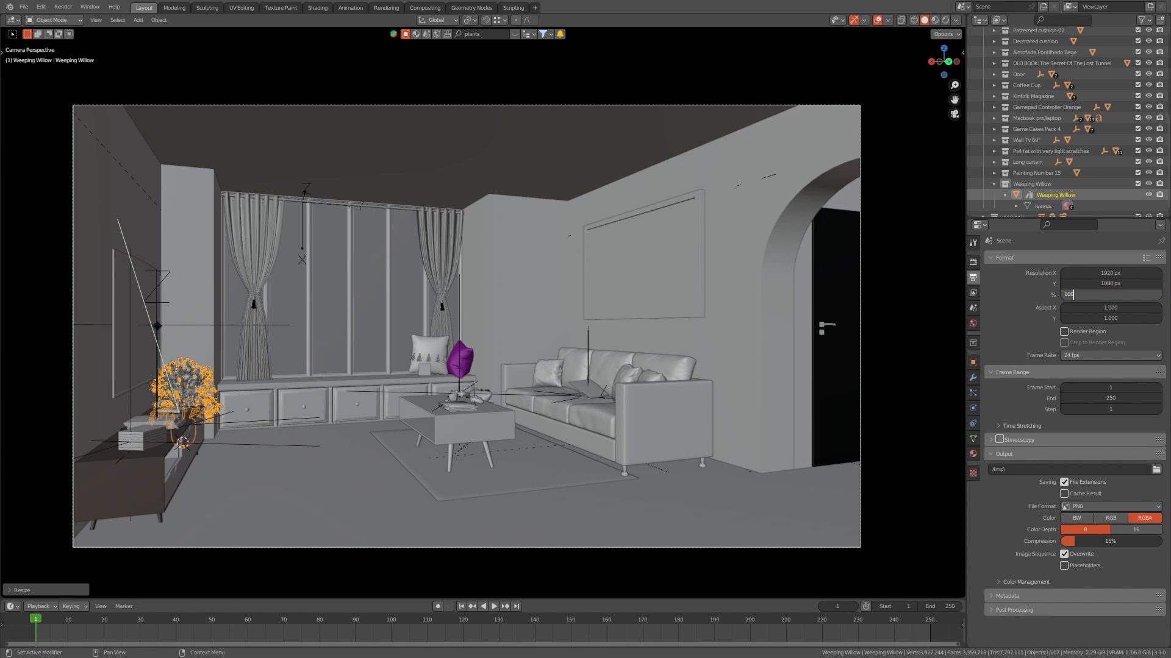
pyautogui.hotkey('shift', 'Tab')
pyautogui.hotkey('shift', 'Tab')
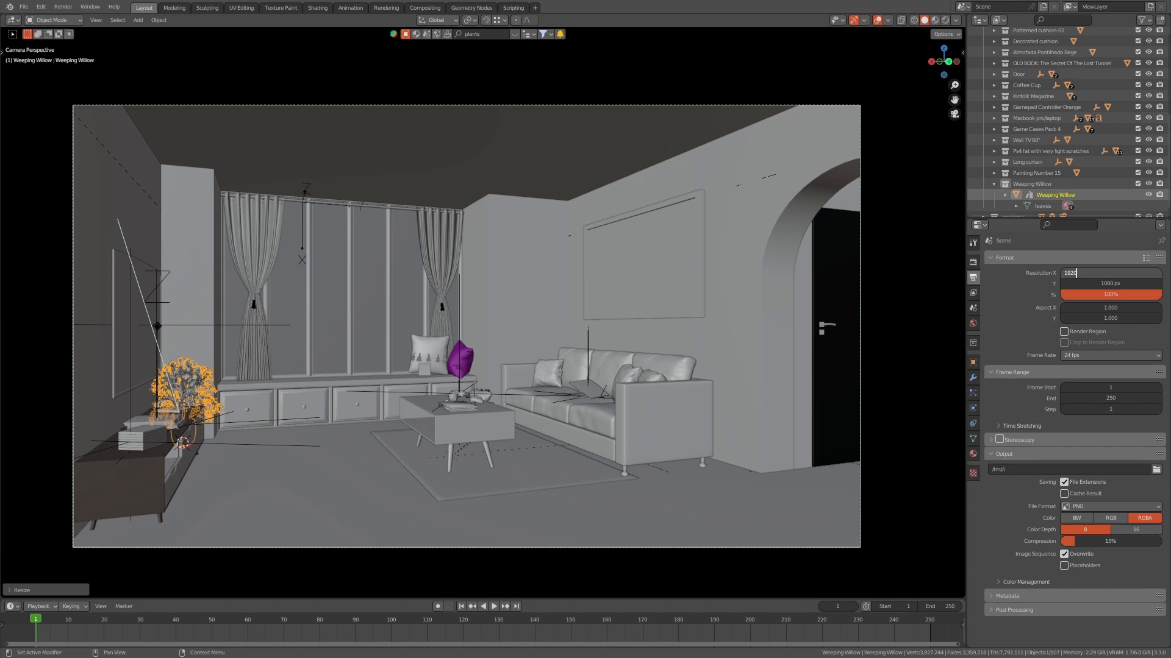
pyautogui.write('*4')
pyautogui.press('Tab')
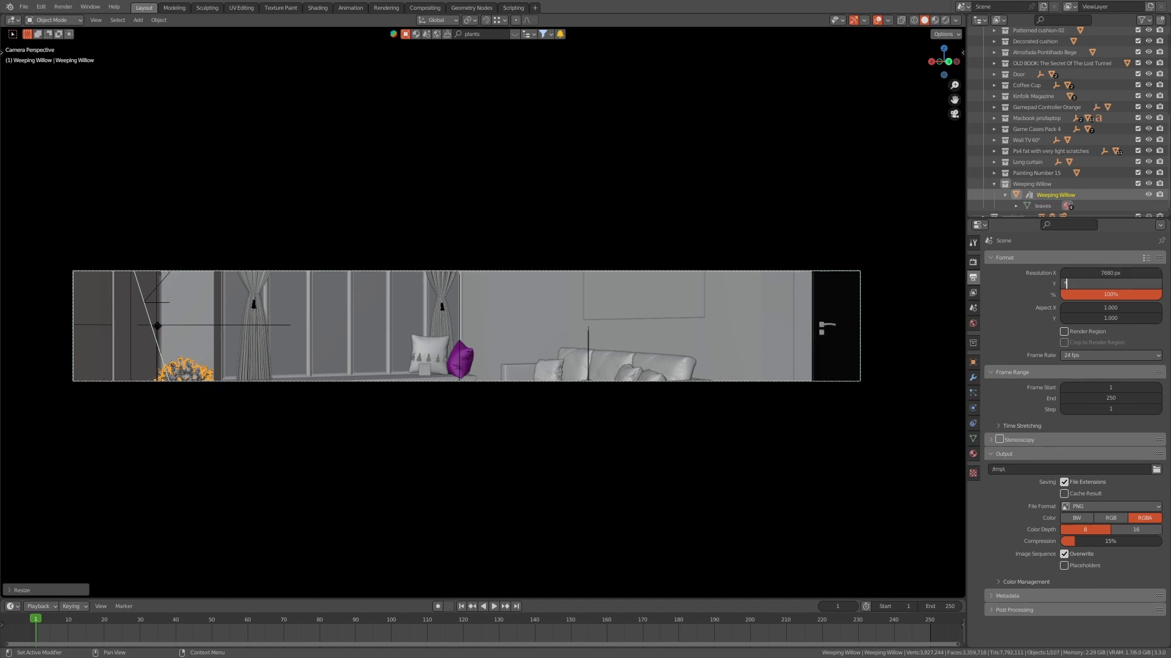
pyautogui.write('*4')
pyautogui.press('Return')
pyautogui.click(1109, 283)
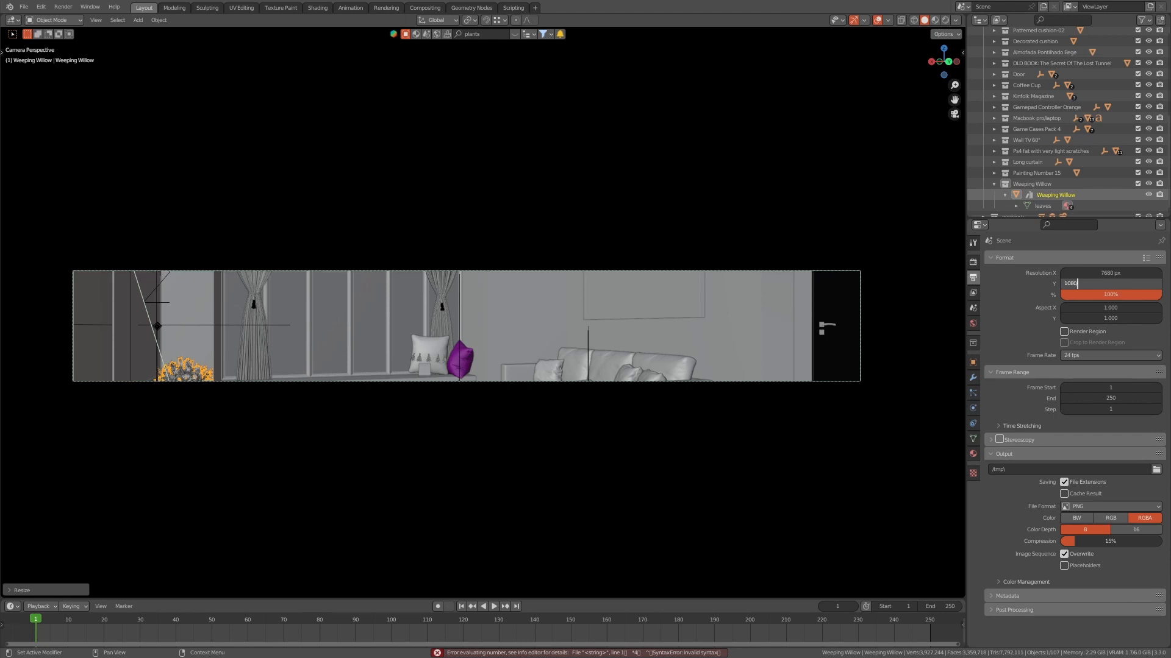
pyautogui.press('Return')
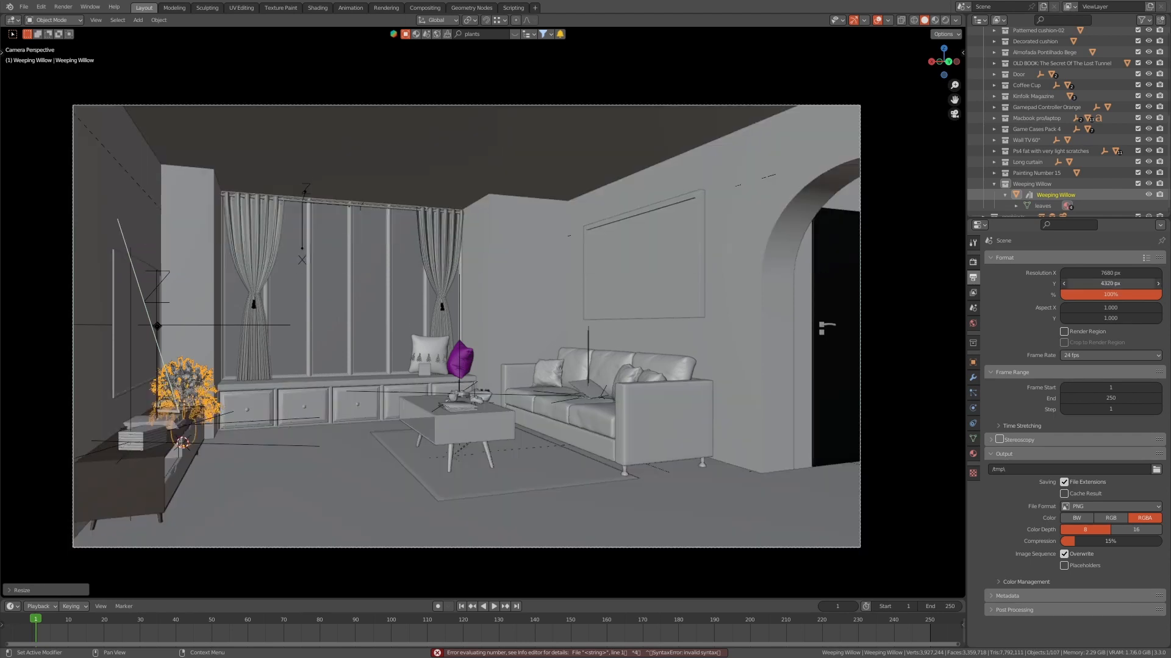
pyautogui.hotkey('ctrl', 's')
# - Set the Cycles render samples to 1000 and save the file
pyautogui.click(973, 262)
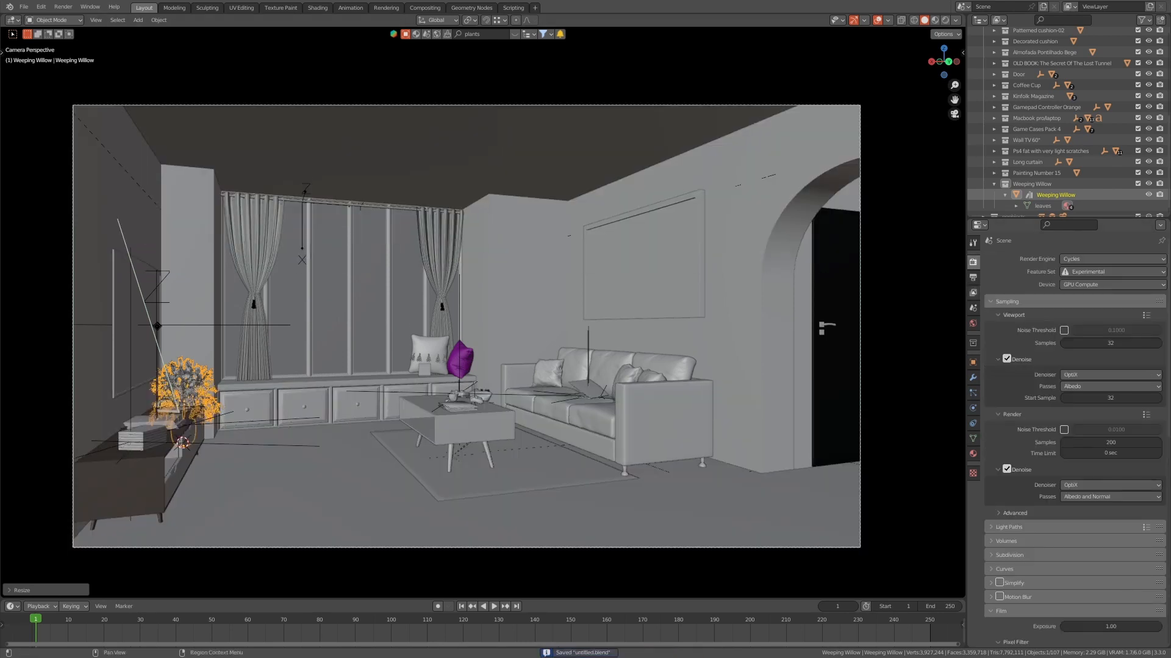
pyautogui.click(973, 293)
pyautogui.click(973, 277)
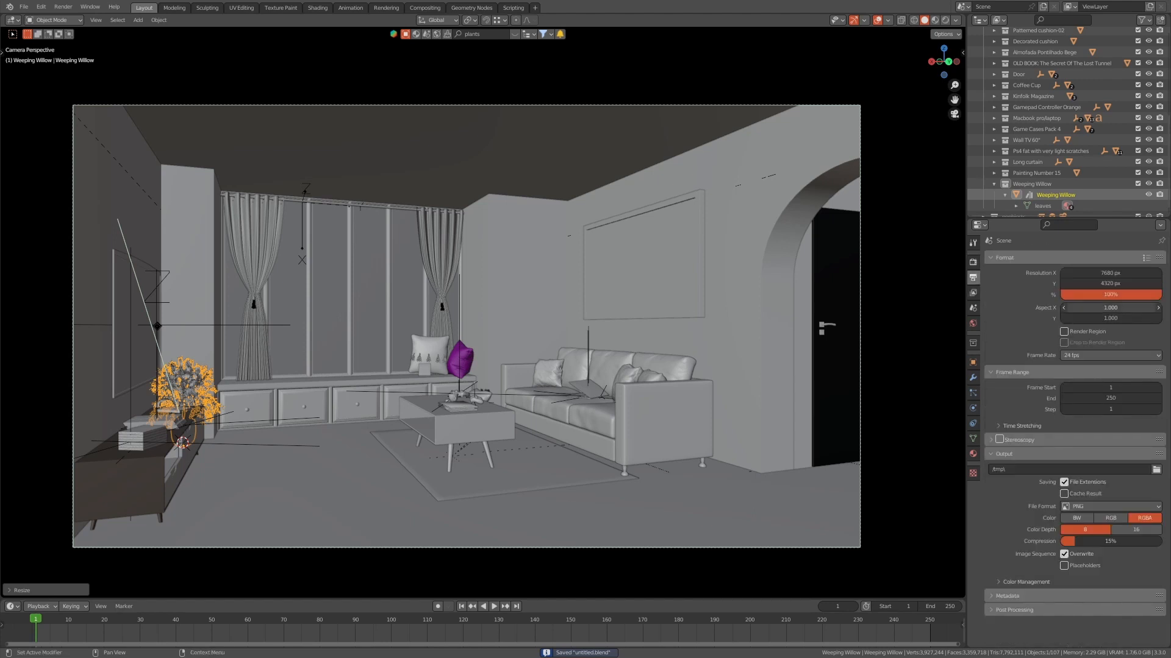
pyautogui.click(973, 308)
pyautogui.click(973, 292)
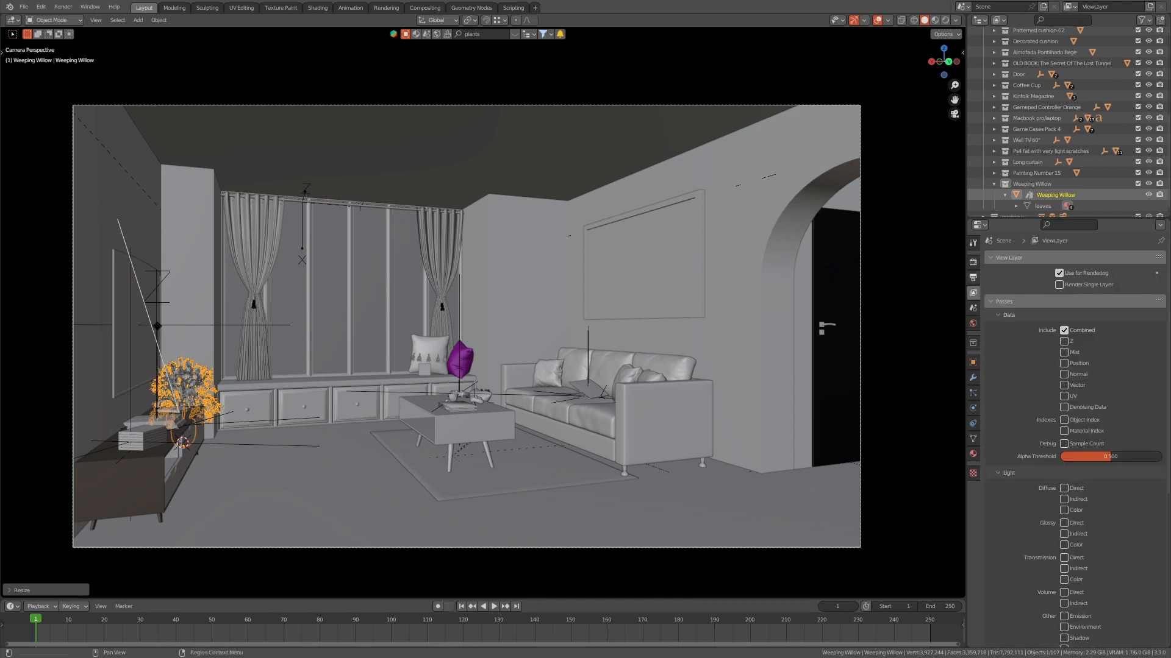
pyautogui.click(973, 262)
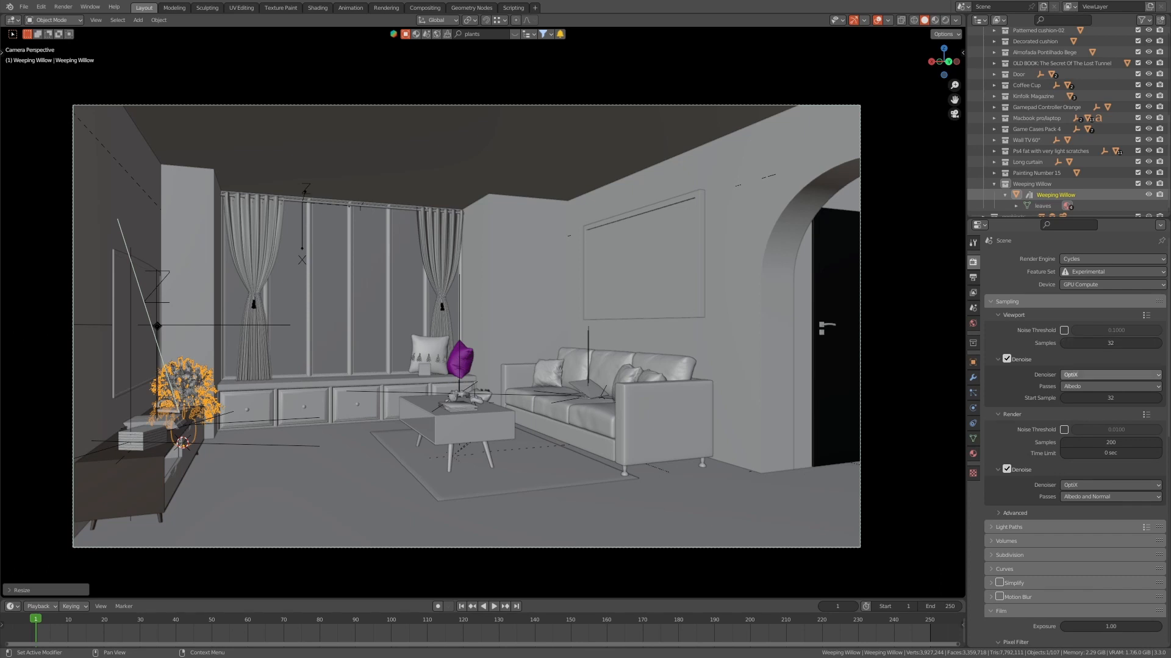
pyautogui.doubleClick(1106, 443)
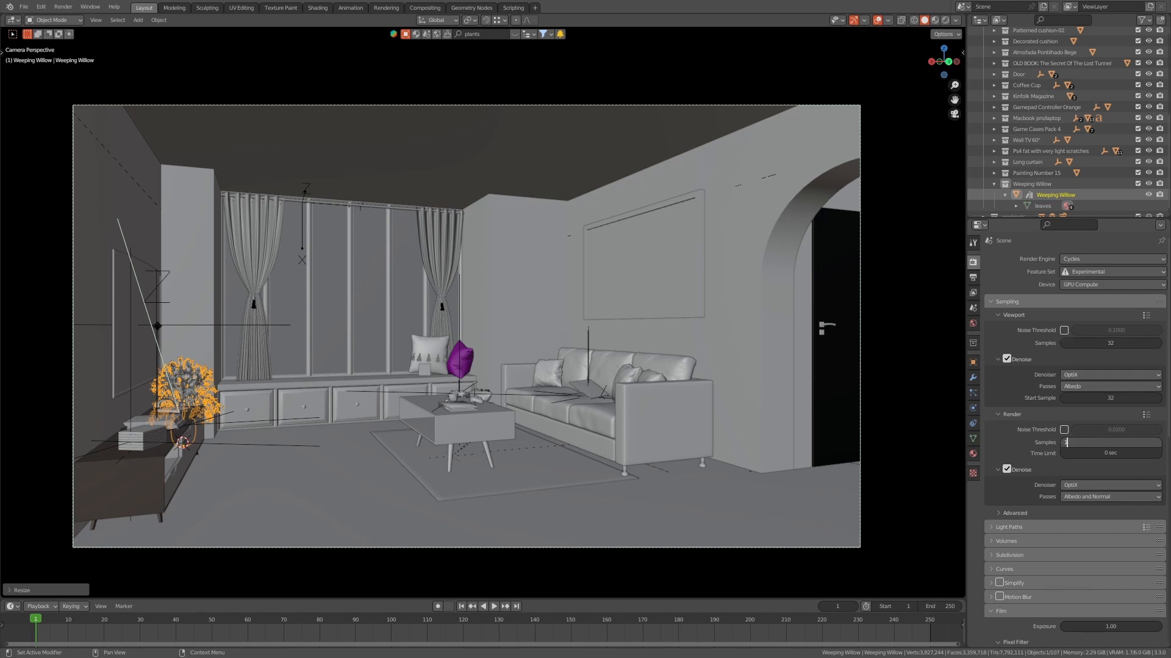
pyautogui.press('Return')
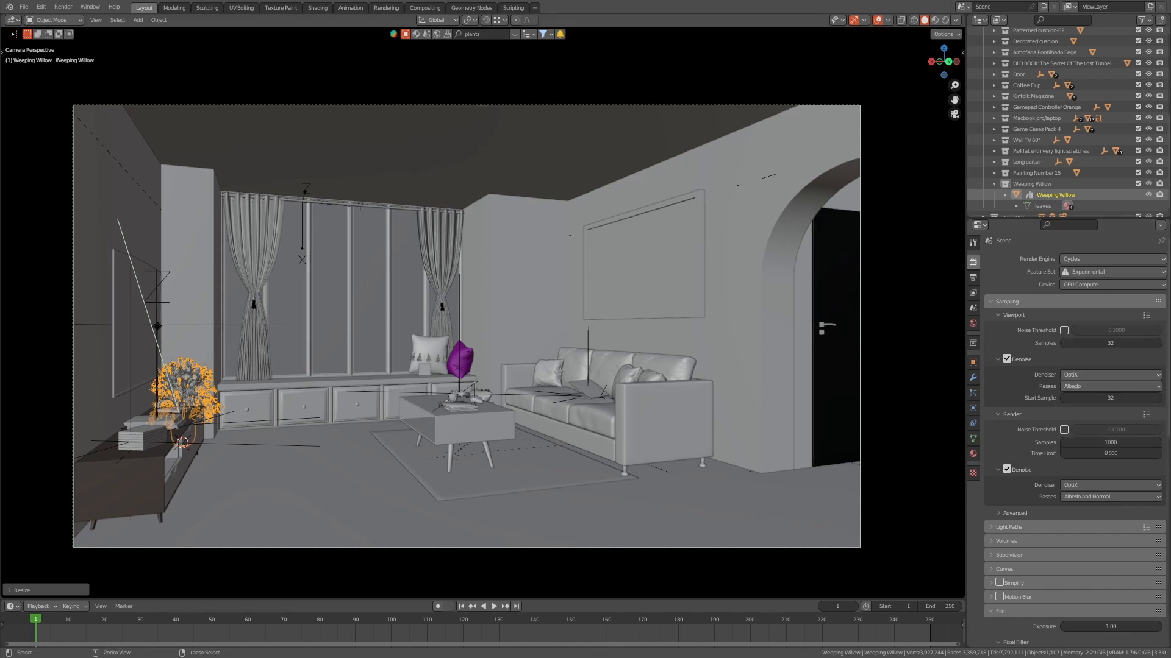
pyautogui.hotkey('ctrl', 's')
# - Enable the Denoising Data pass for the view layer
pyautogui.click(972, 293)
pyautogui.scroll(-5, 1075, 439)
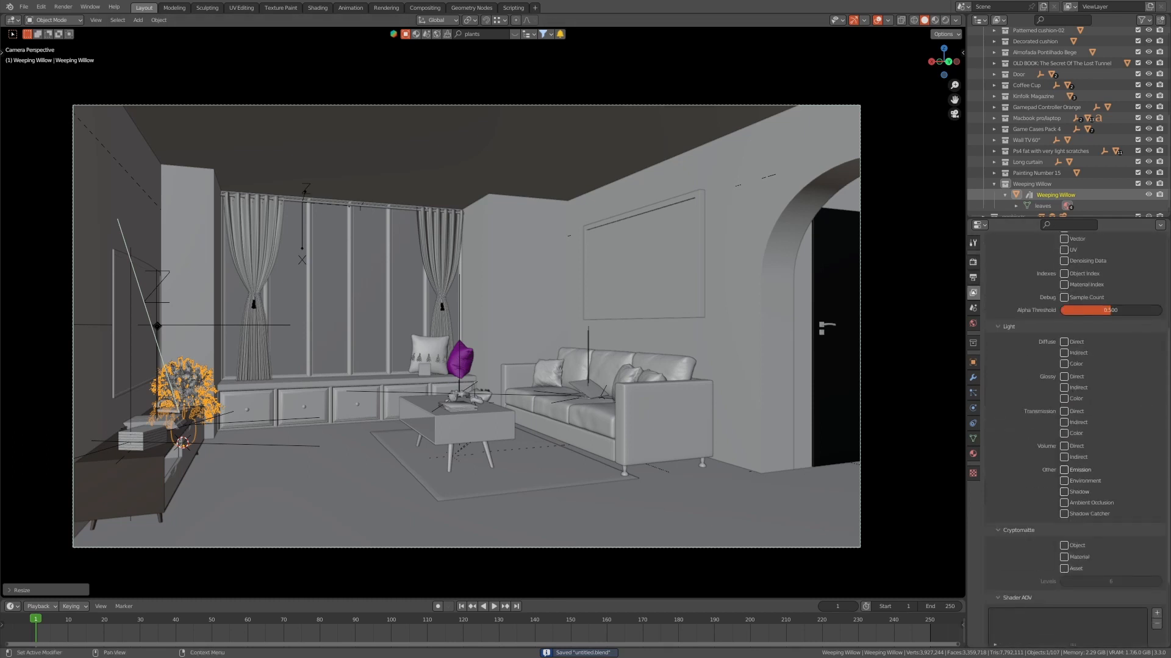
pyautogui.click(1064, 261)
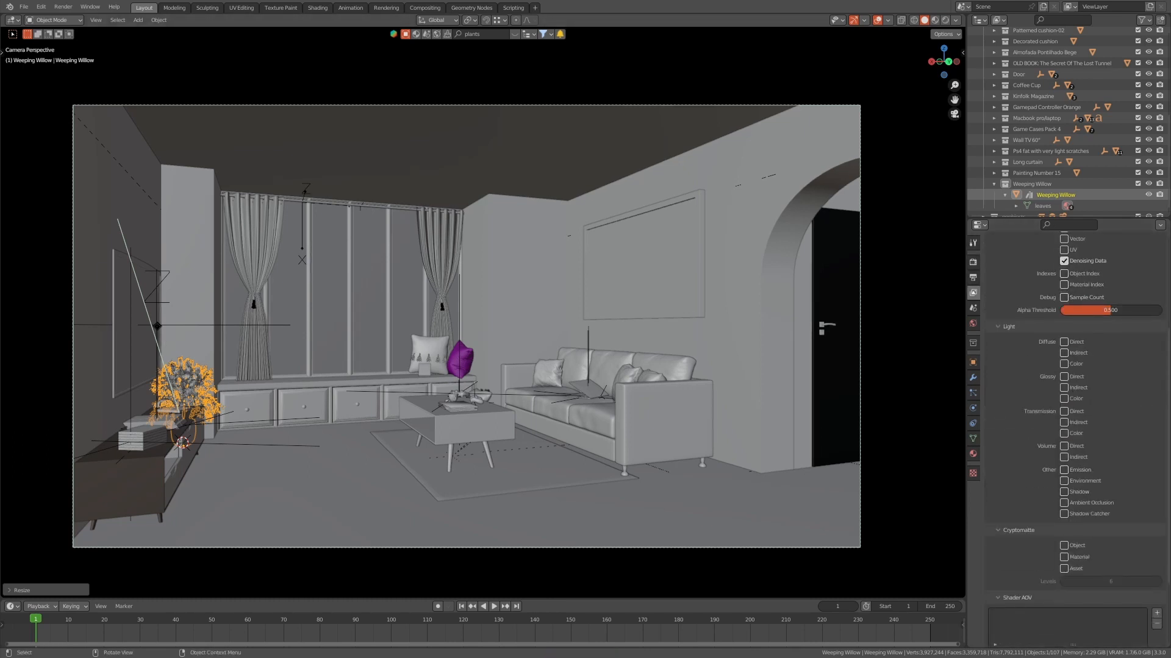
# - In the compositor, move the Composite node away from Render Layers and insert a Denoise node on the link between them
pyautogui.click(472, 8)
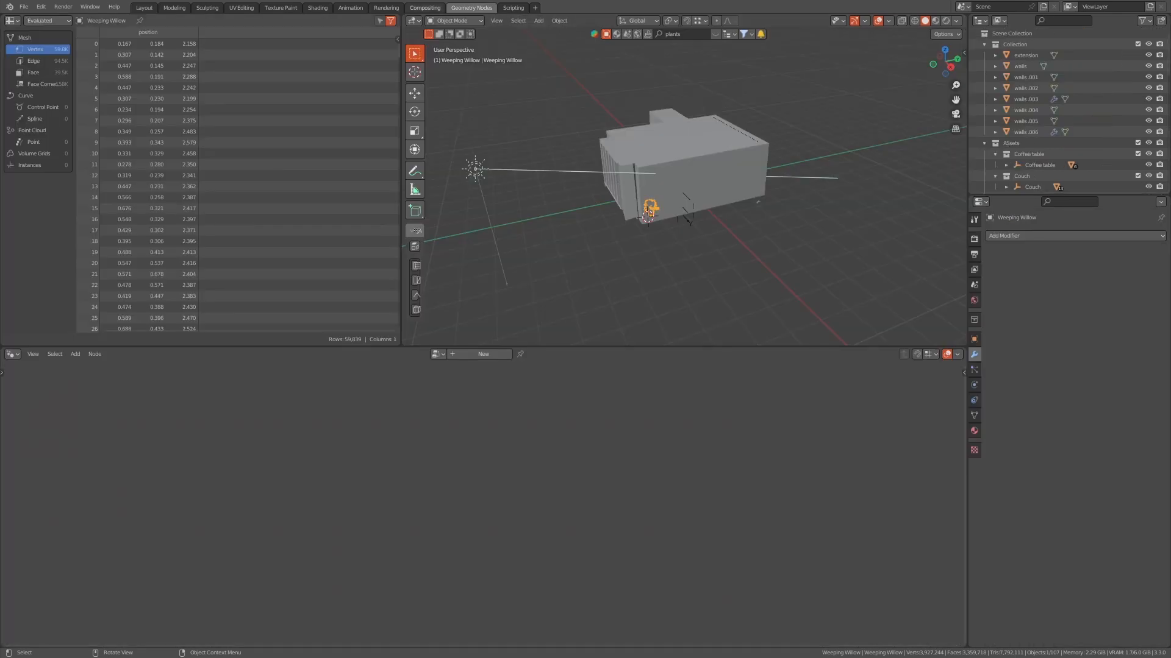
pyautogui.click(425, 7)
pyautogui.moveTo(615, 142); pyautogui.dragTo(437, 253)
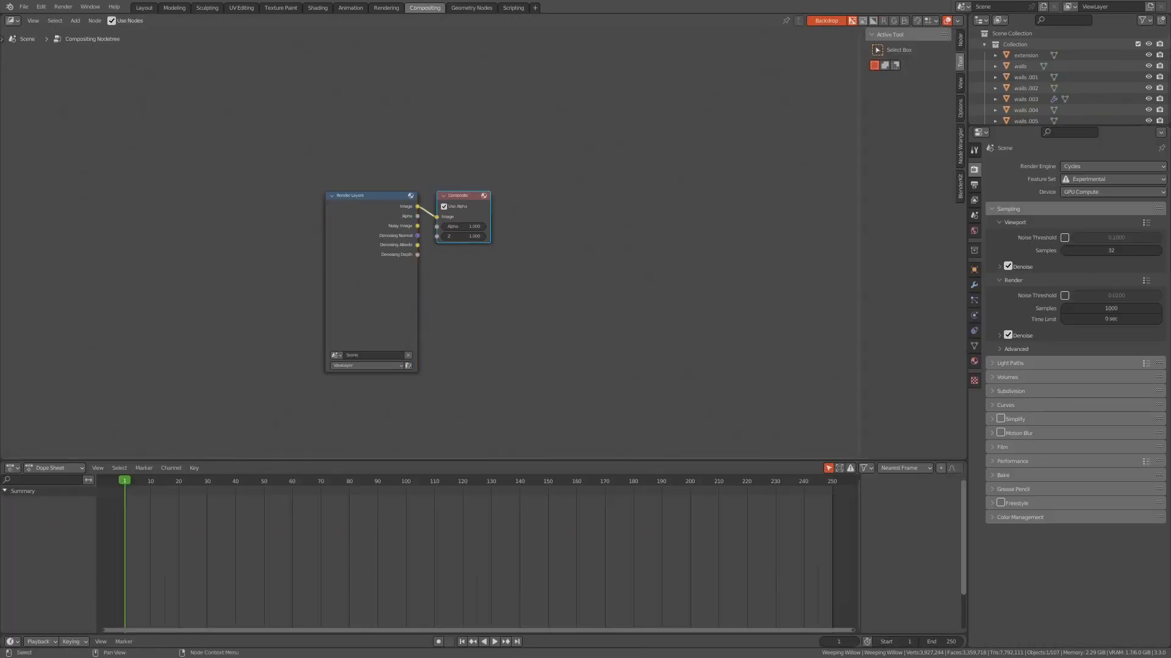
pyautogui.press('g')
pyautogui.click(647, 253)
pyautogui.hotkey('shift', 'a')
pyautogui.click(617, 263)
pyautogui.write('denoise')
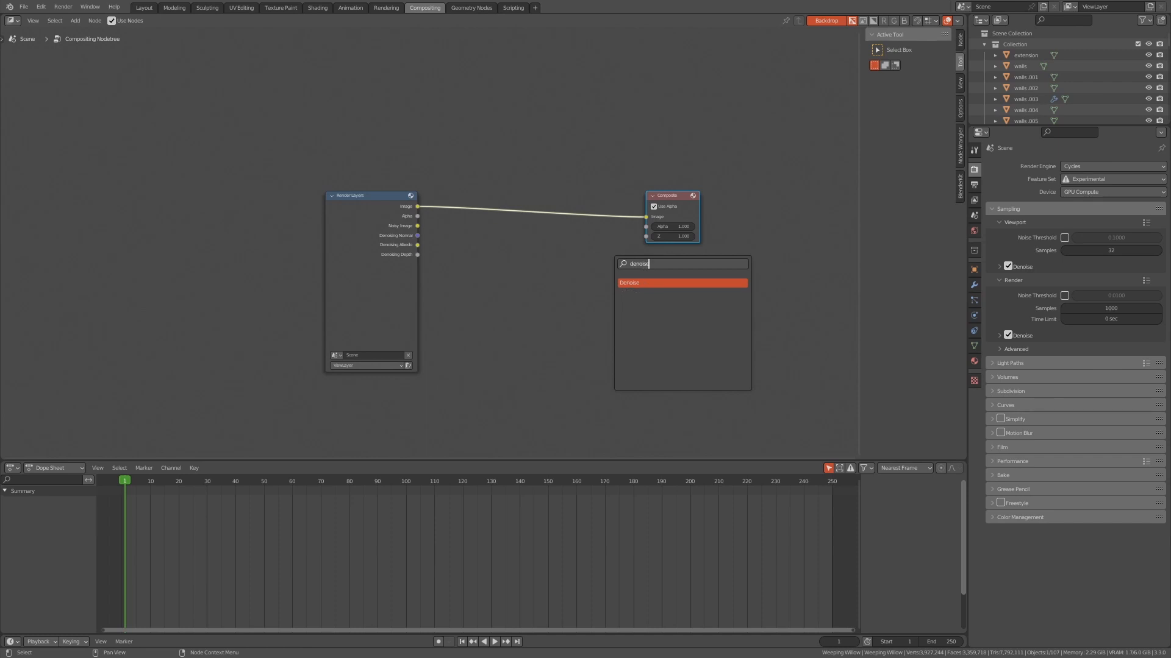
pyautogui.press('Return')
pyautogui.click(468, 191)
# - Connect Denoising Normal and Denoising Albedo from Render Layers to the Denoise node's Normal and Albedo inputs
pyautogui.scroll(3, 430, 243)
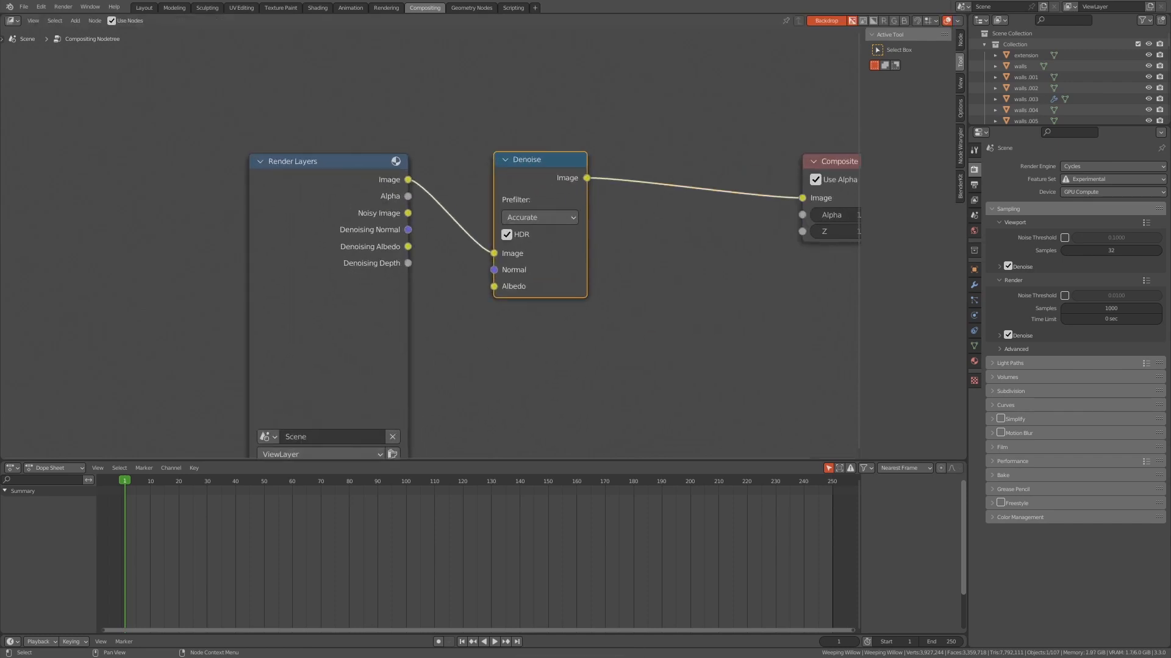
pyautogui.moveTo(408, 229); pyautogui.dragTo(493, 287)
pyautogui.scroll(-5, 430, 243)
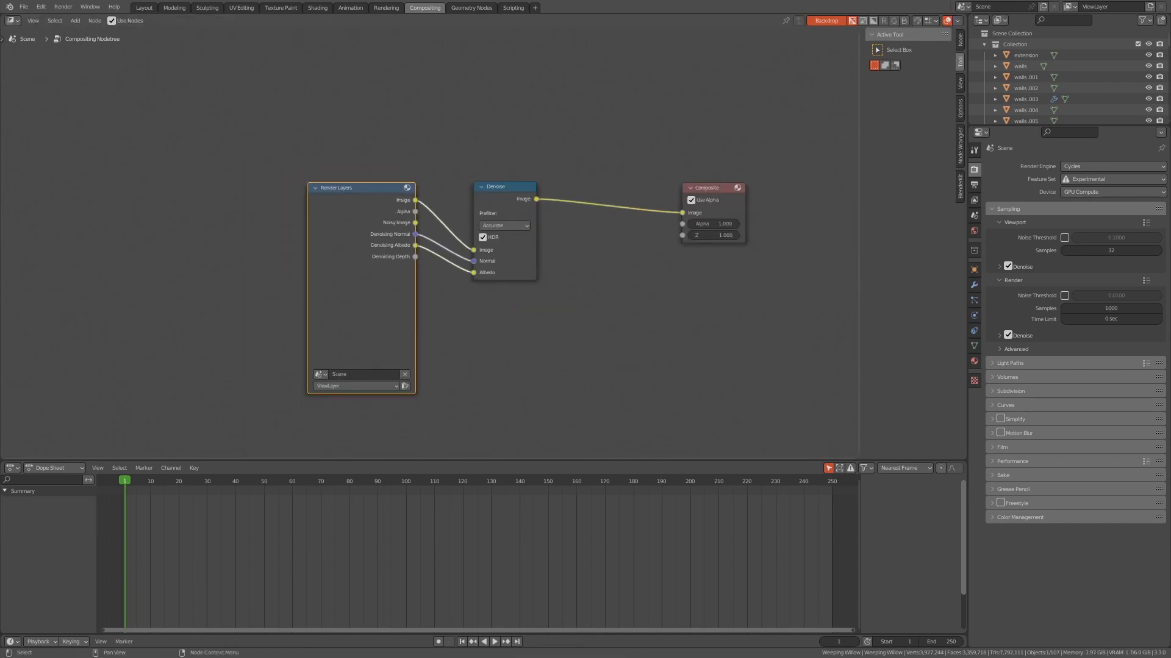
# - Add a File Output node below the Composite node
pyautogui.moveTo(819, 270); pyautogui.dragTo(687, 268, button='middle')
pyautogui.click(688, 269)
pyautogui.hotkey('shift', 'a')
pyautogui.click(688, 268)
pyautogui.write('ou')
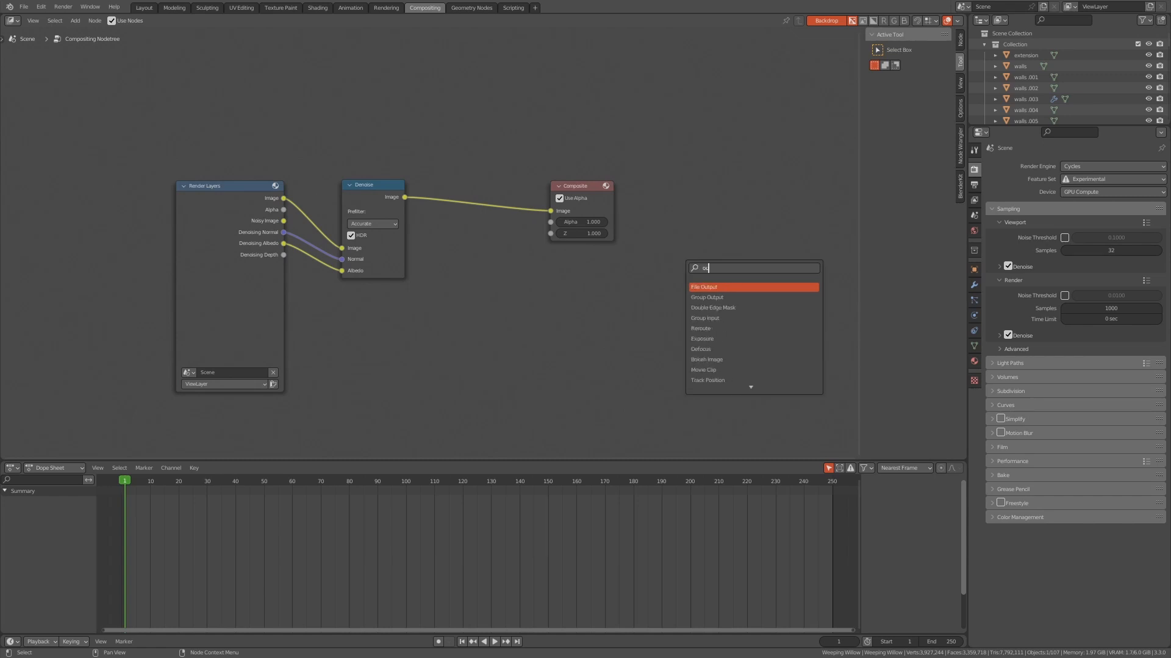
pyautogui.press('Return')
pyautogui.click(604, 281)
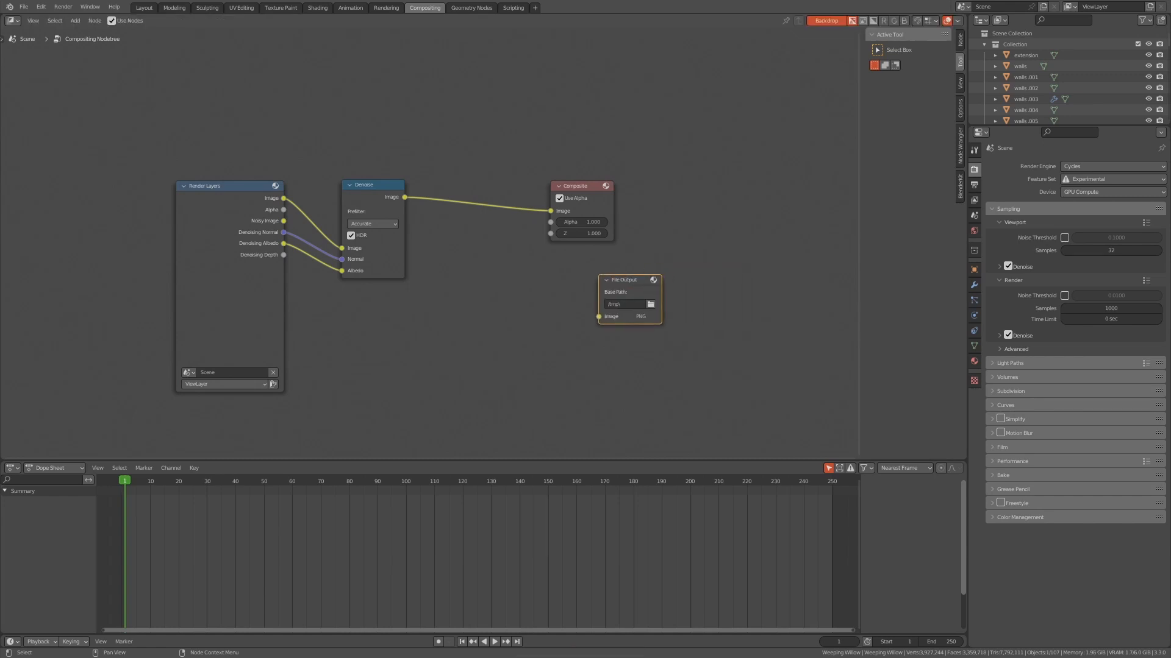
# - Attach a Viewer node to the Denoise output, place it below the Denoise node, and link the denoised image to the File Output node
pyautogui.keyDown('ctrl'); pyautogui.keyDown('shift'); pyautogui.click(373, 201); pyautogui.keyUp('shift'); pyautogui.keyUp('ctrl')
pyautogui.scroll(4, 430, 244)
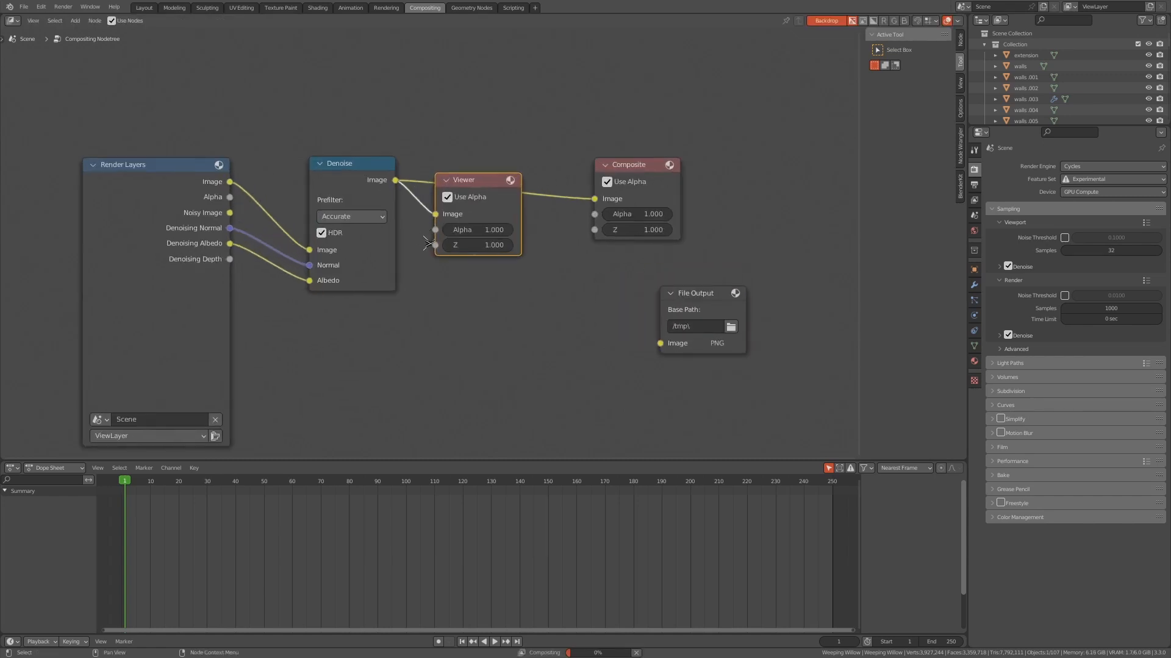
pyautogui.moveTo(472, 181); pyautogui.dragTo(464, 331)
pyautogui.moveTo(395, 180); pyautogui.dragTo(660, 343)
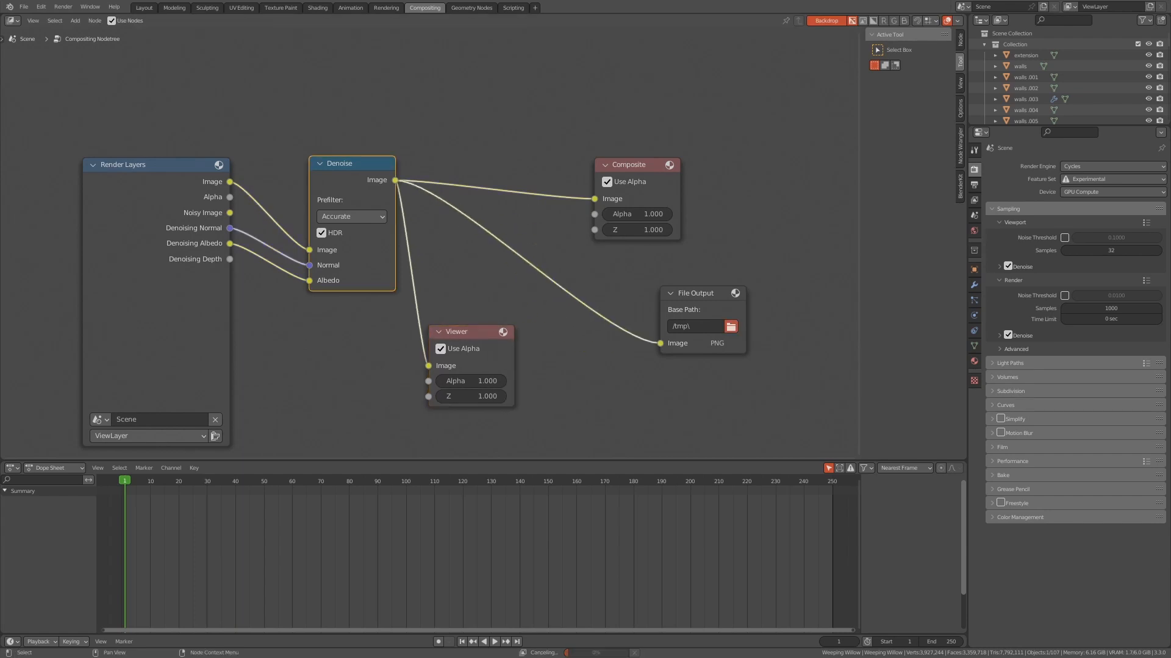
# - Choose a new base path for the File Output node, browsing to the d:\ drive
pyautogui.click(730, 326)
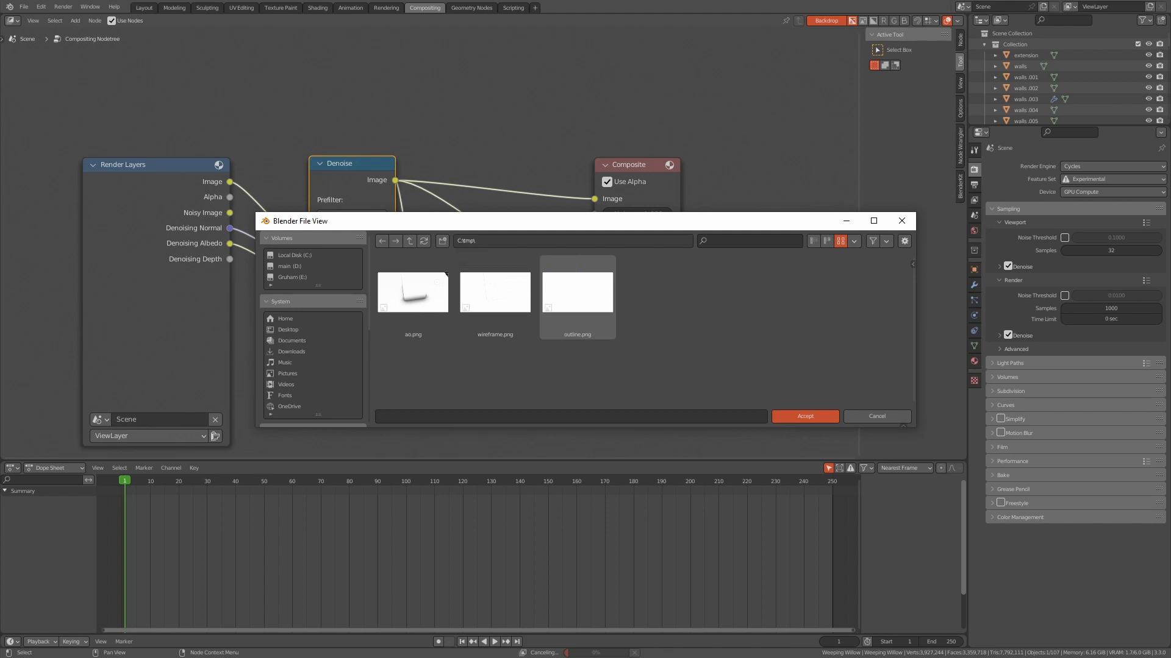
pyautogui.click(463, 241)
pyautogui.write('c')
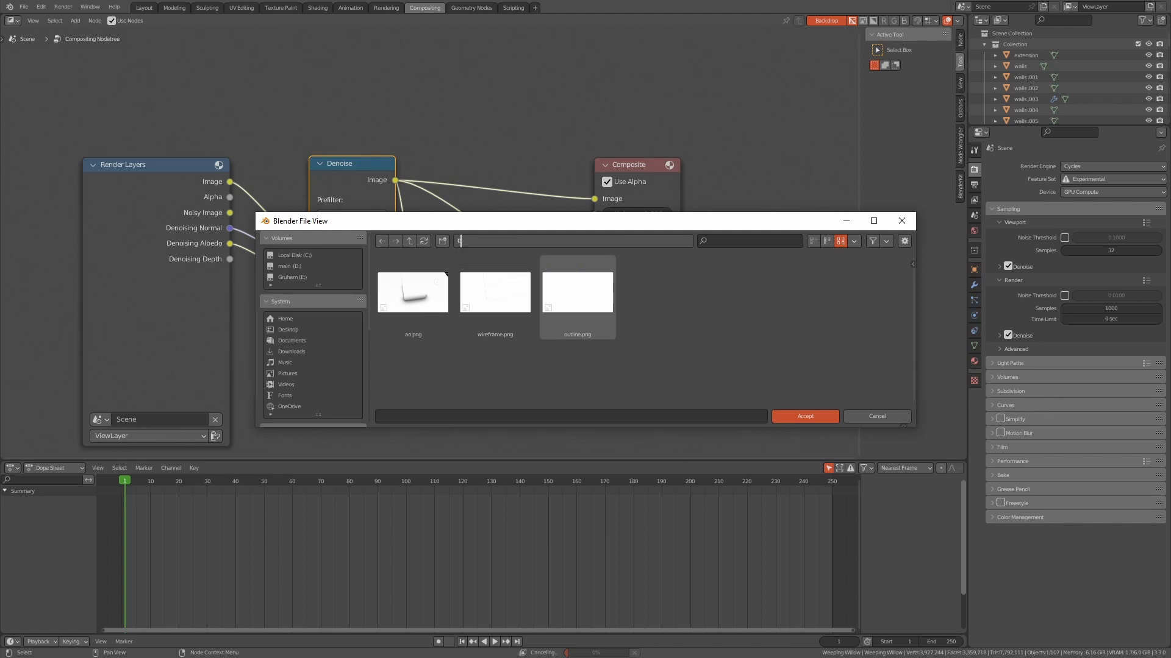
pyautogui.press('Return')
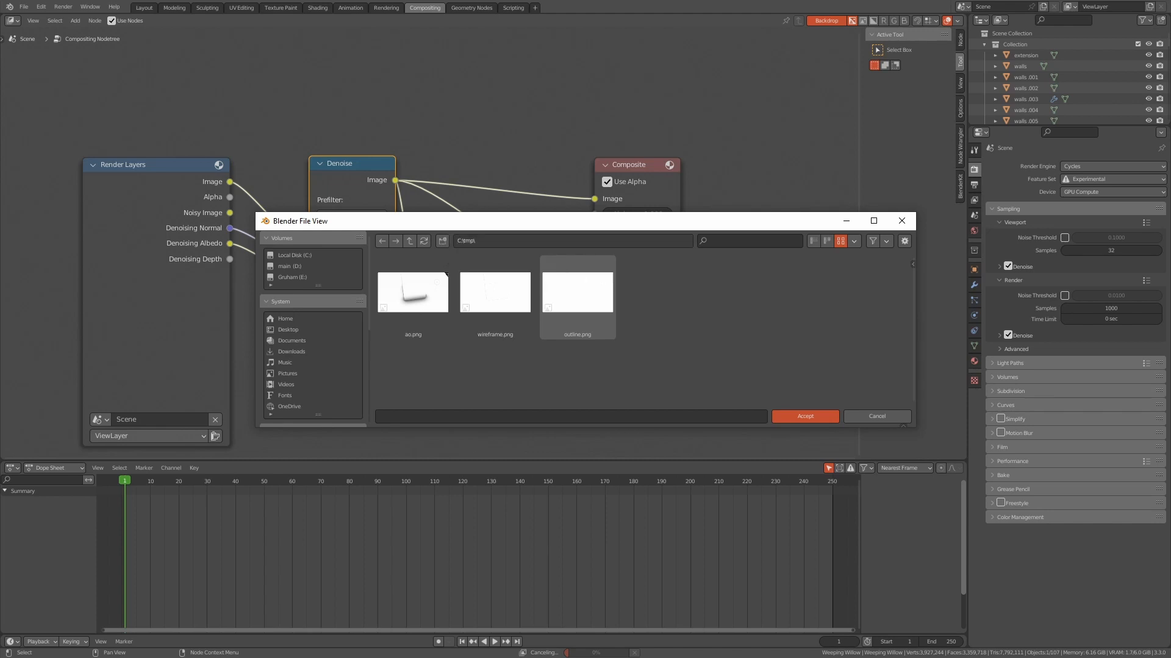
pyautogui.click(473, 241)
pyautogui.write('c')
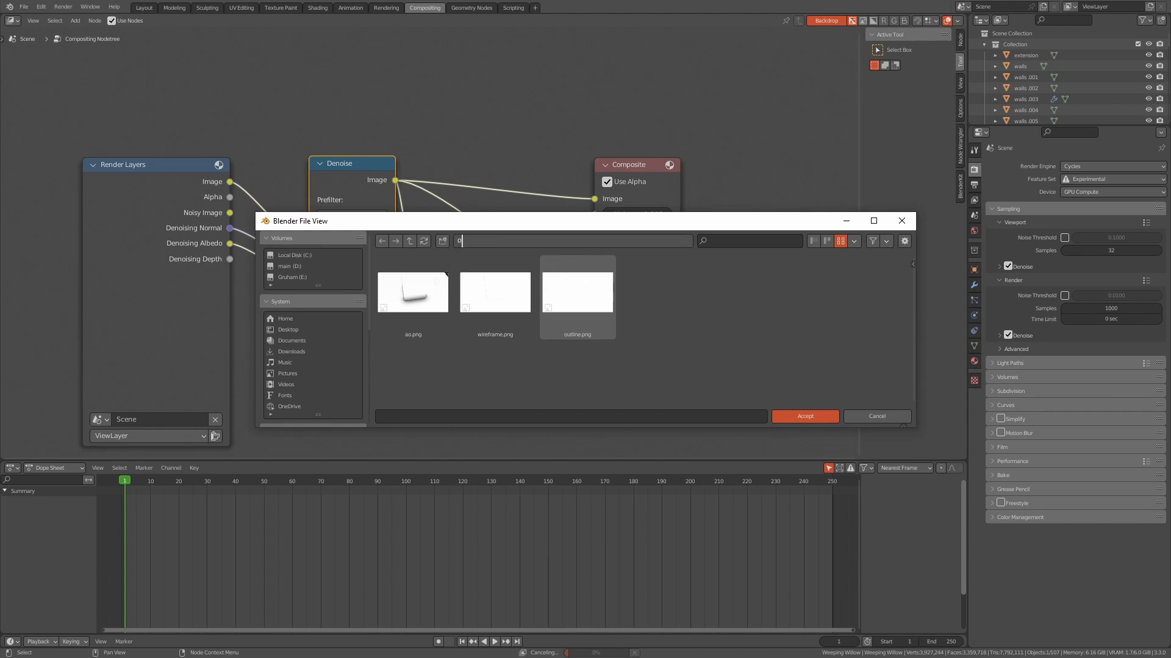
pyautogui.write(':')
pyautogui.press('Return')
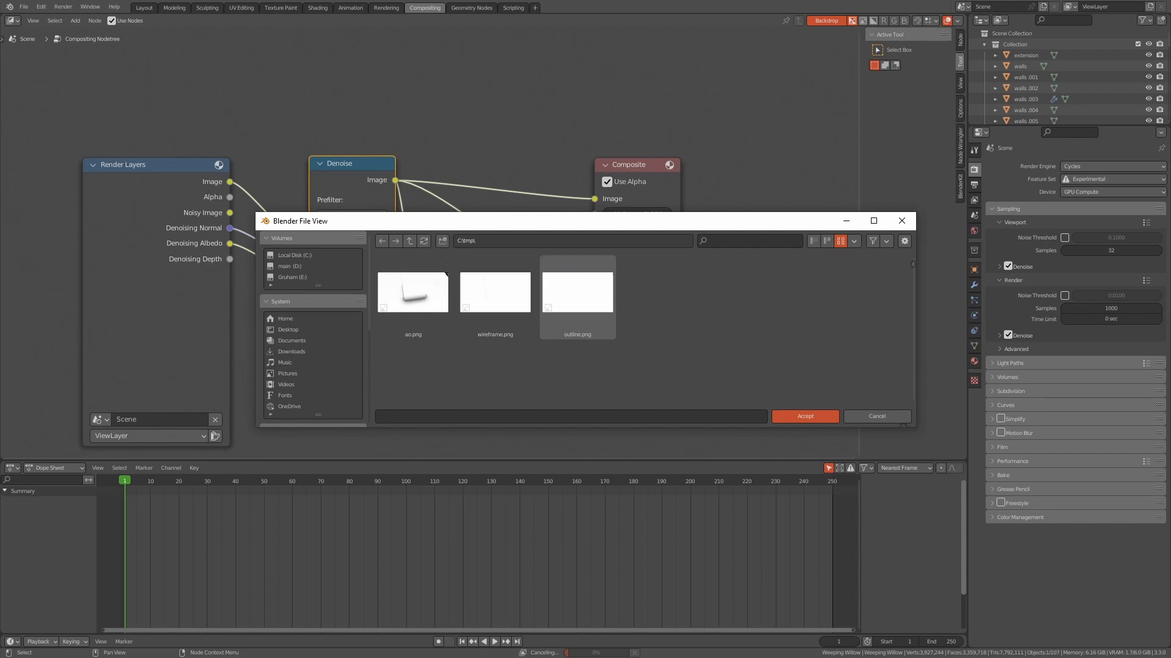
pyautogui.click(474, 240)
pyautogui.click(458, 241)
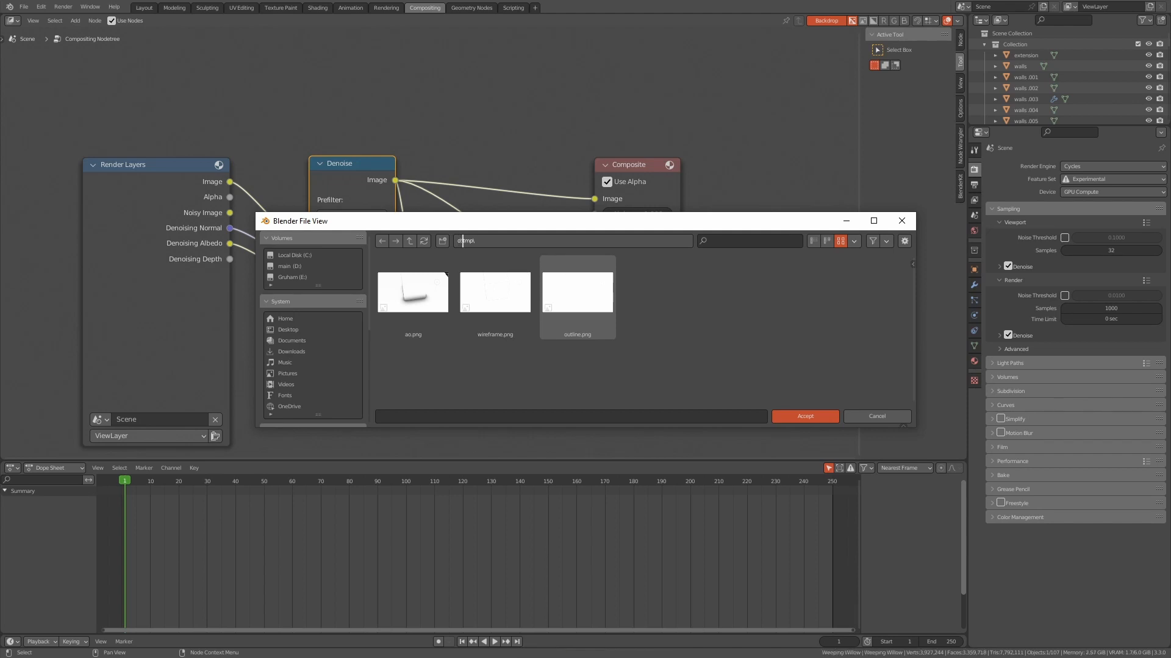
pyautogui.write('d:\\')
pyautogui.press('Return')
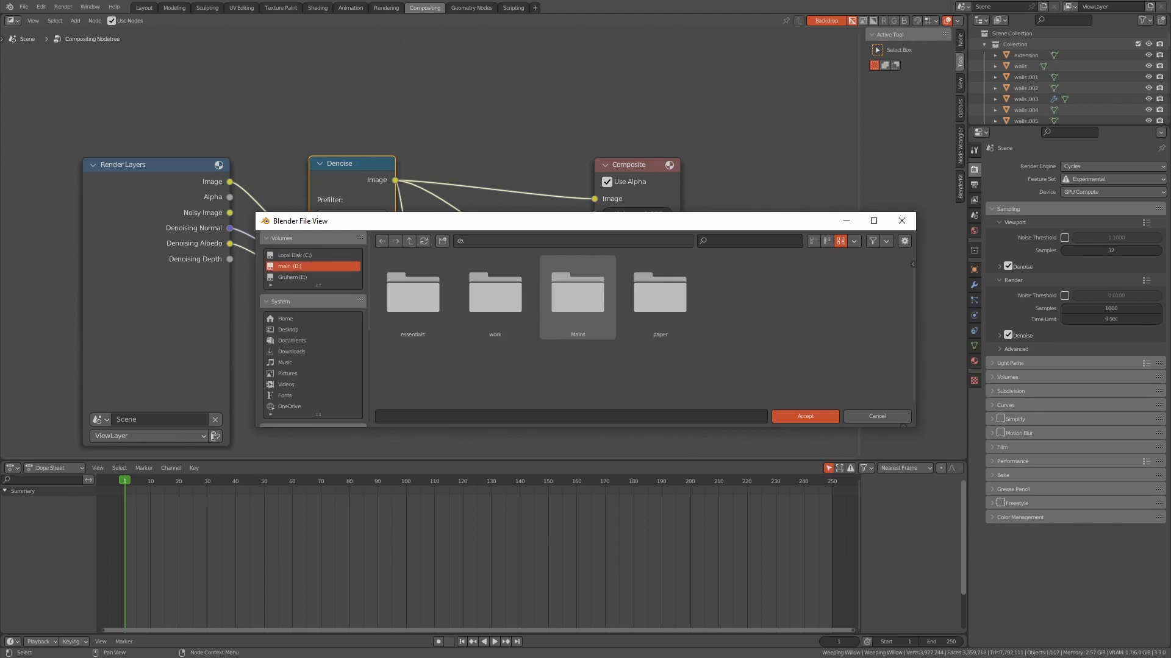
# - Open the New Folder project directory inside work\projects
pyautogui.doubleClick(495, 297)
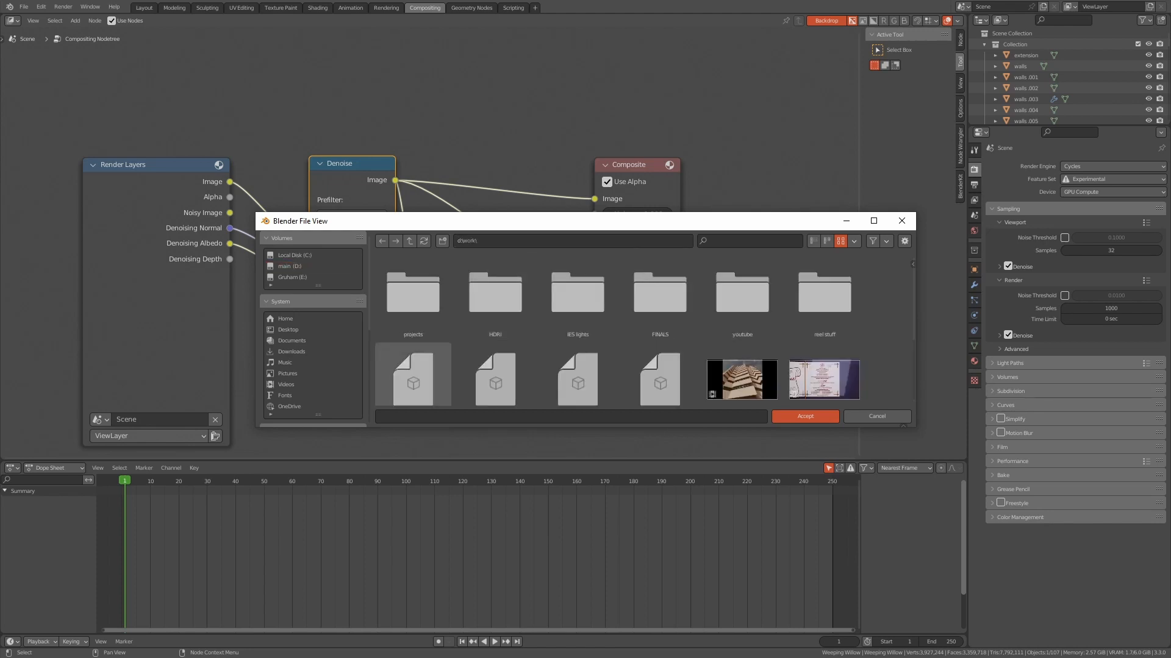
pyautogui.scroll(-2, 413, 366)
pyautogui.doubleClick(413, 277)
pyautogui.scroll(-2, 495, 325)
pyautogui.scroll(-3, 496, 326)
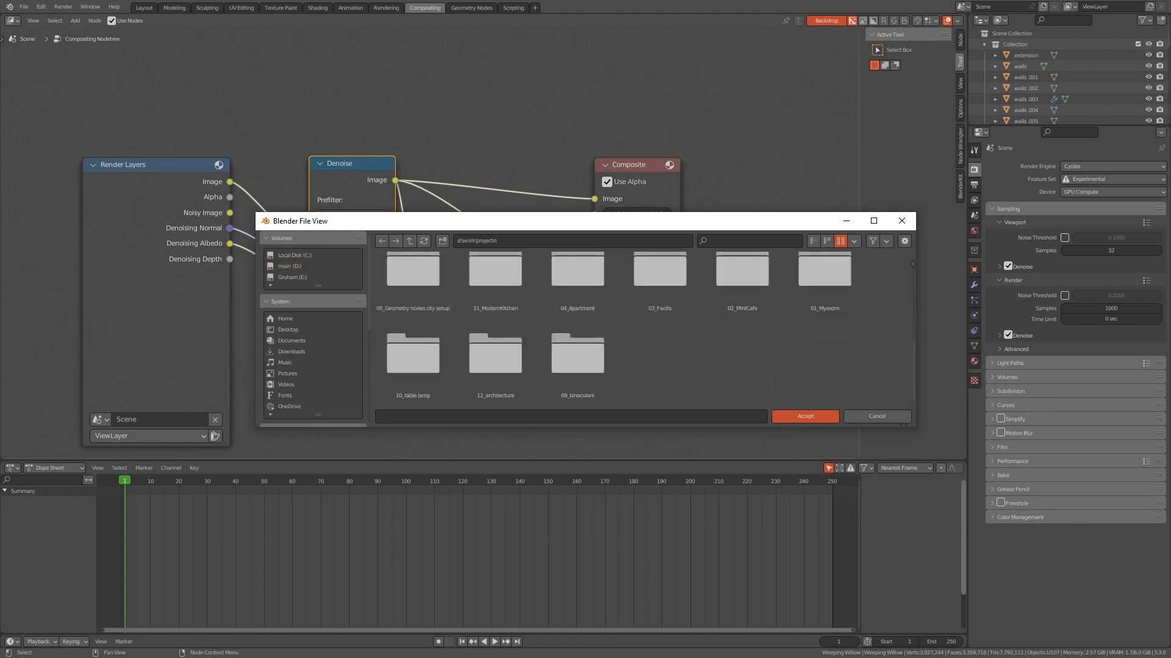
pyautogui.click(577, 358)
pyautogui.scroll(7, 660, 305)
pyautogui.scroll(1, 495, 353)
pyautogui.doubleClick(413, 296)
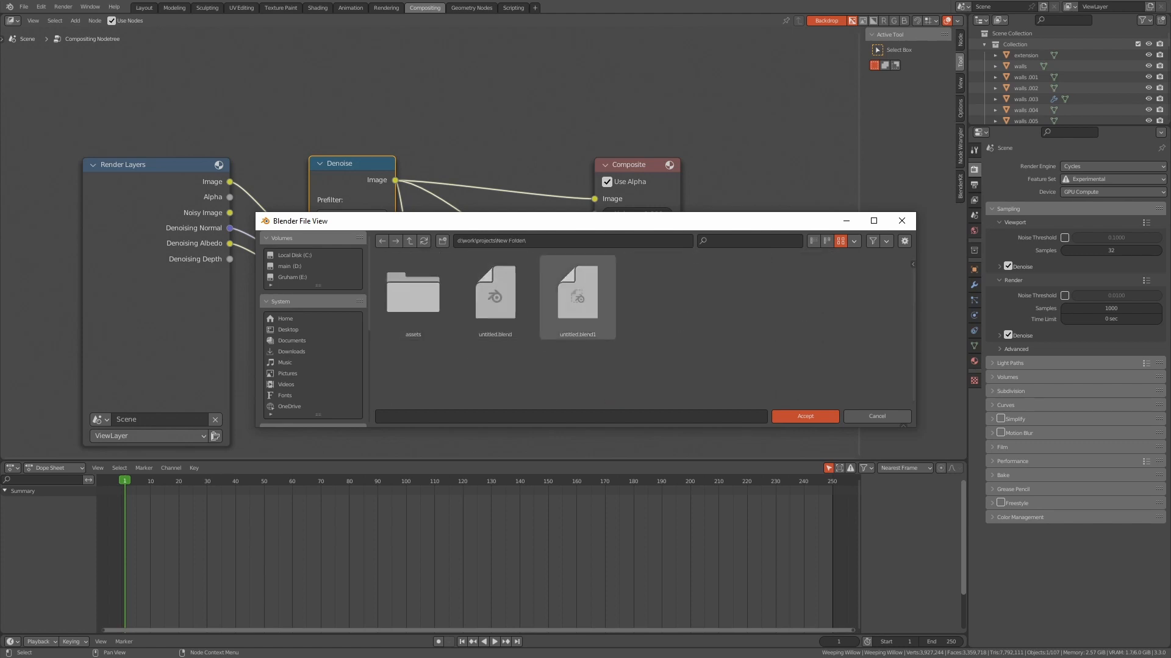
# - Create a render subfolder and accept it as the File Output path with the file name raw
pyautogui.click(442, 241)
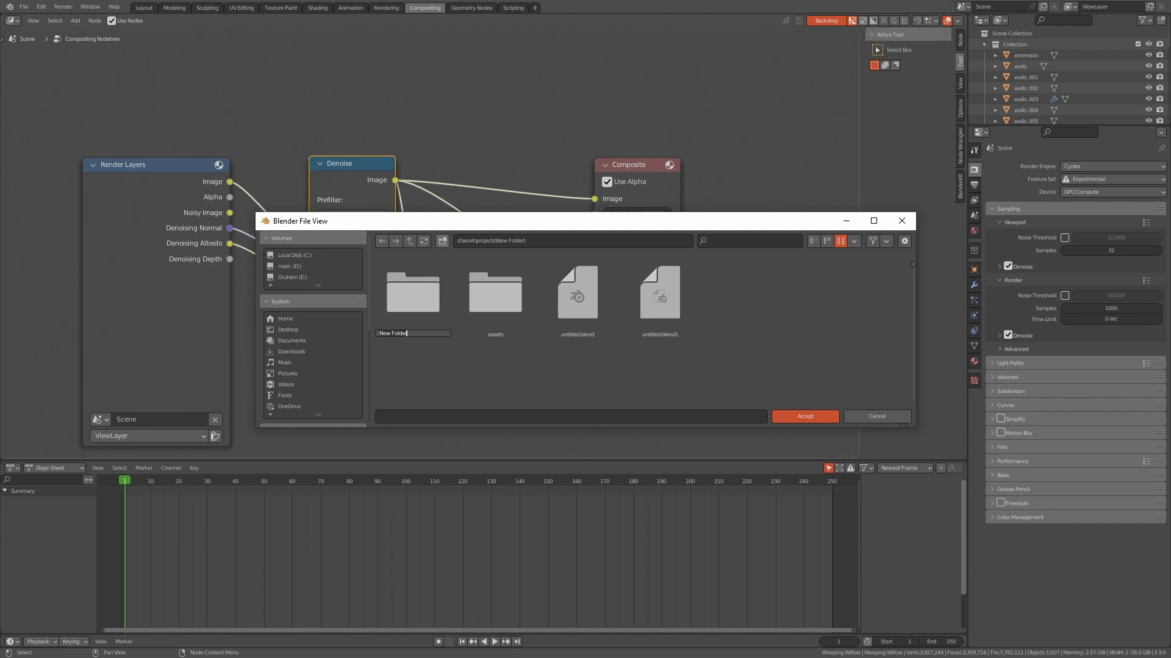
pyautogui.press('Return')
pyautogui.press('Return')
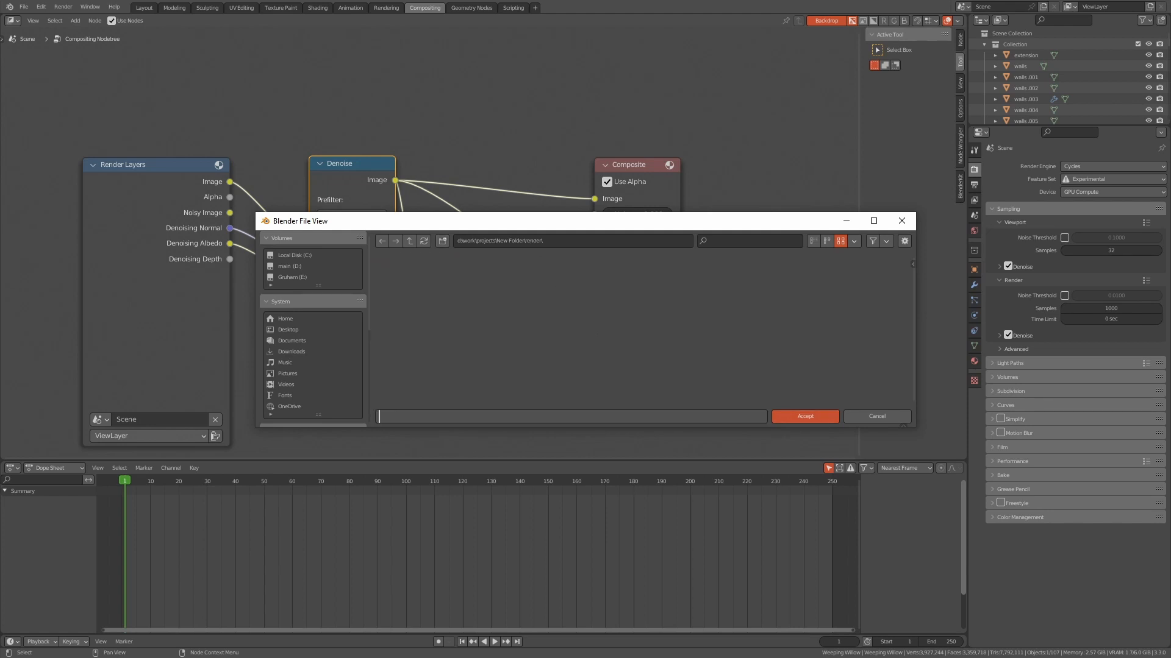
pyautogui.click(379, 416)
pyautogui.write('raw')
pyautogui.press('Return')
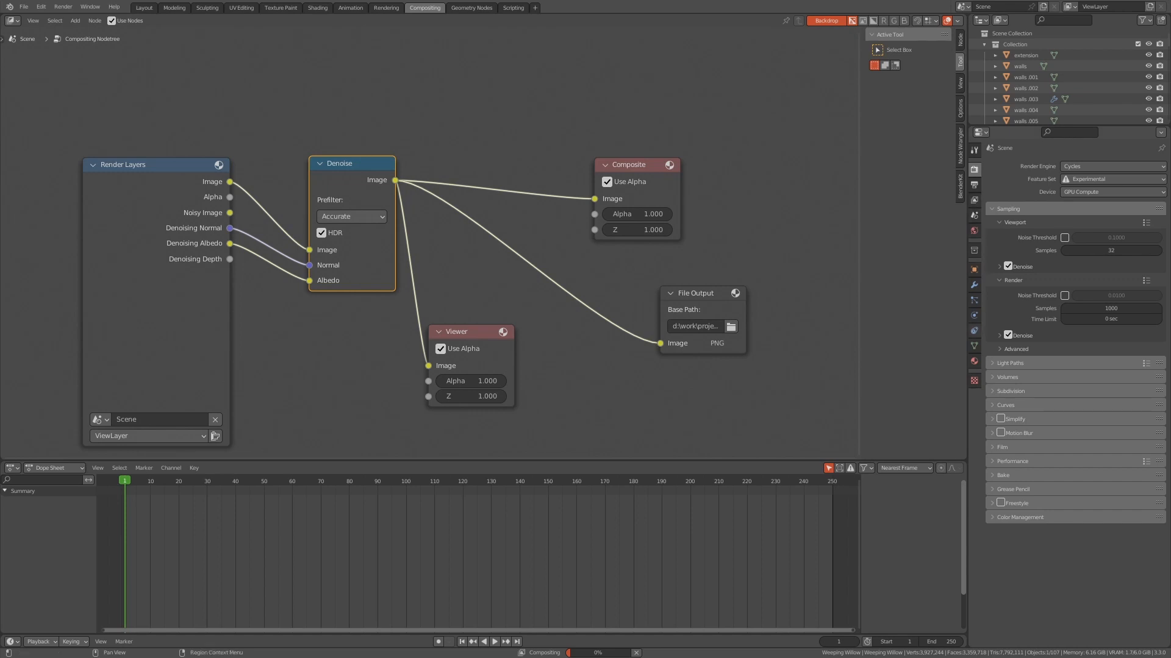
# - Set the scene's PNG output to 16-bit color depth with 0% compression
pyautogui.click(974, 285)
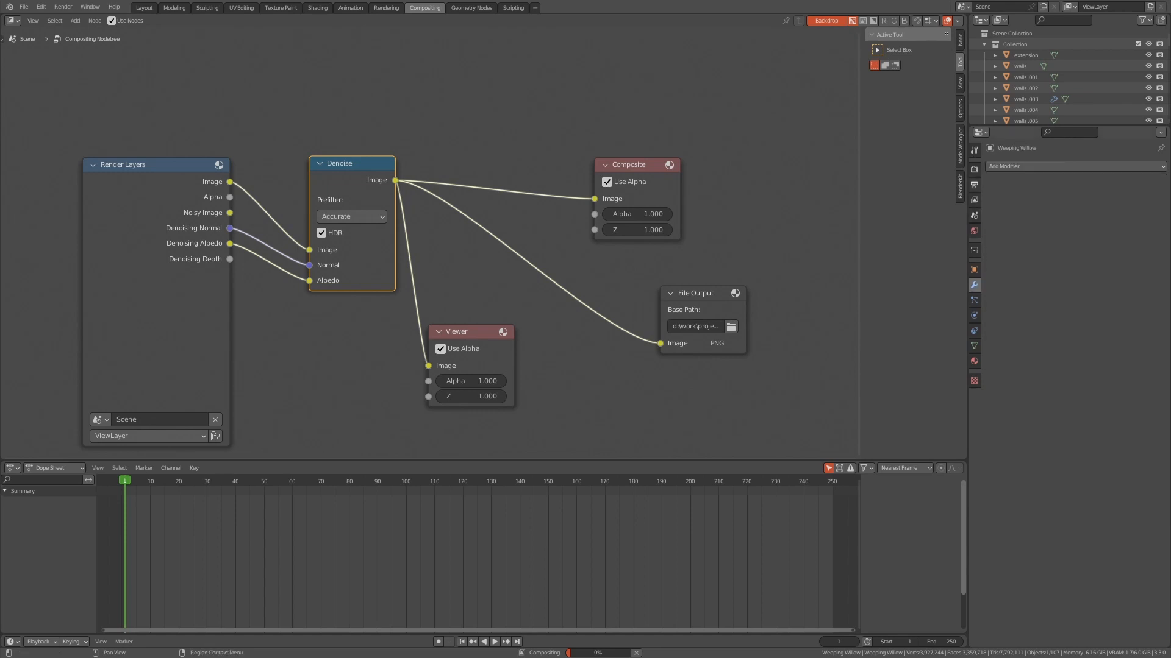
pyautogui.click(974, 169)
pyautogui.click(973, 185)
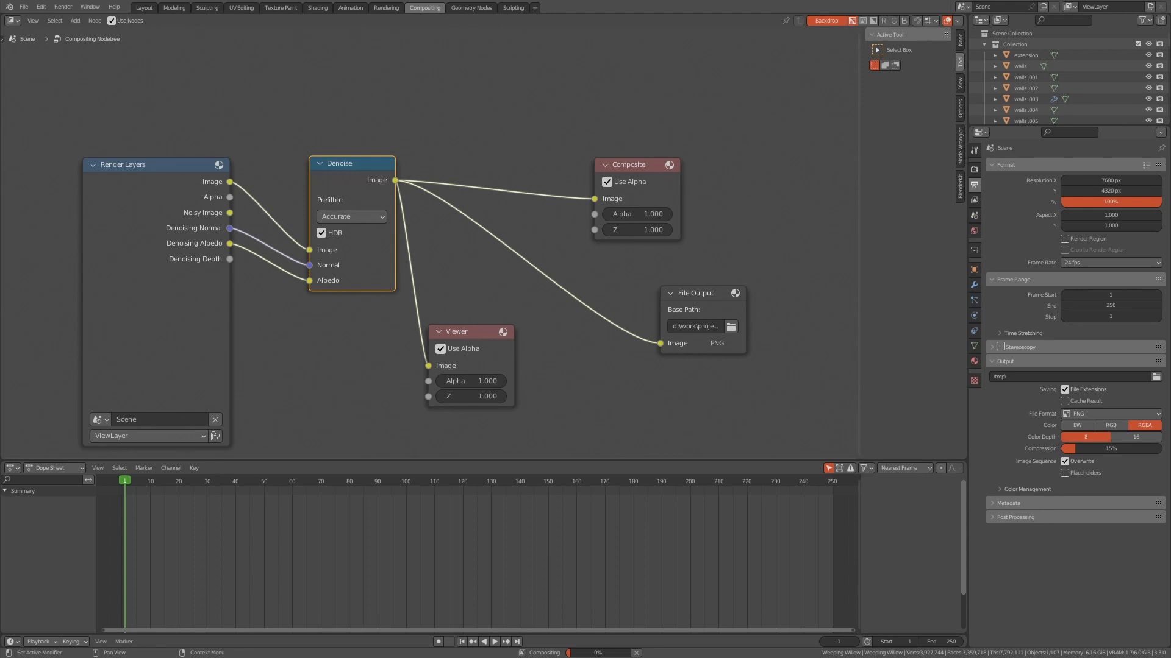
pyautogui.click(1135, 437)
pyautogui.moveTo(1110, 448); pyautogui.dragTo(1061, 448)
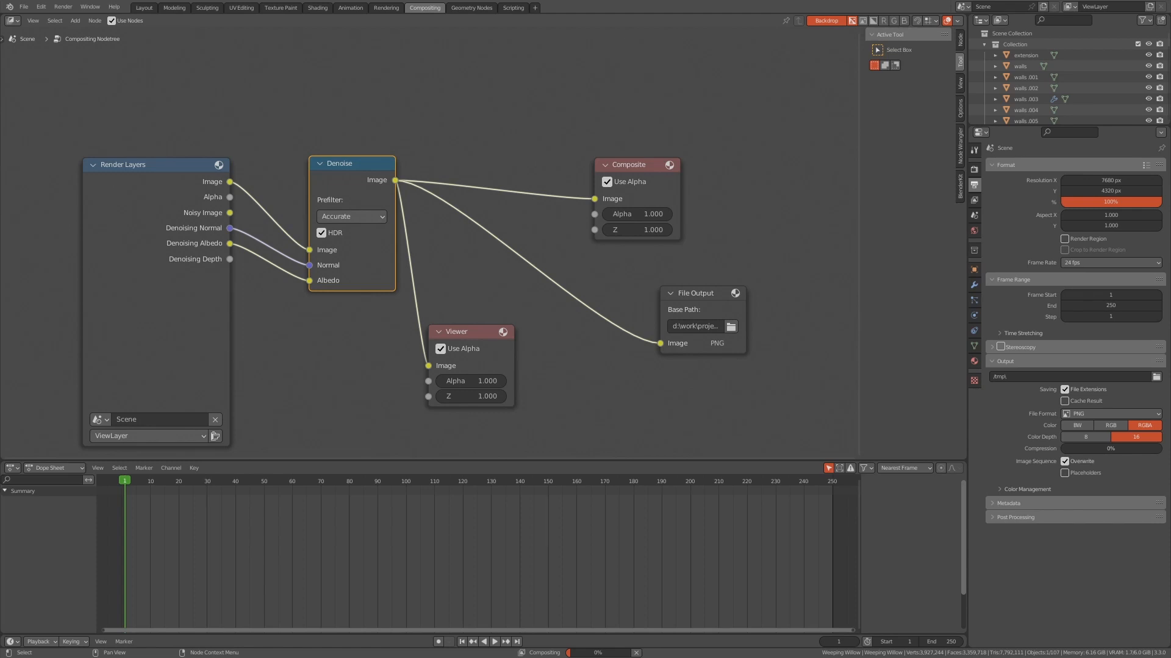
# - Return to the Layout workspace, preview the room in rendered shading, and bring up the archway wall's material settings
pyautogui.click(143, 7)
pyautogui.press('z')
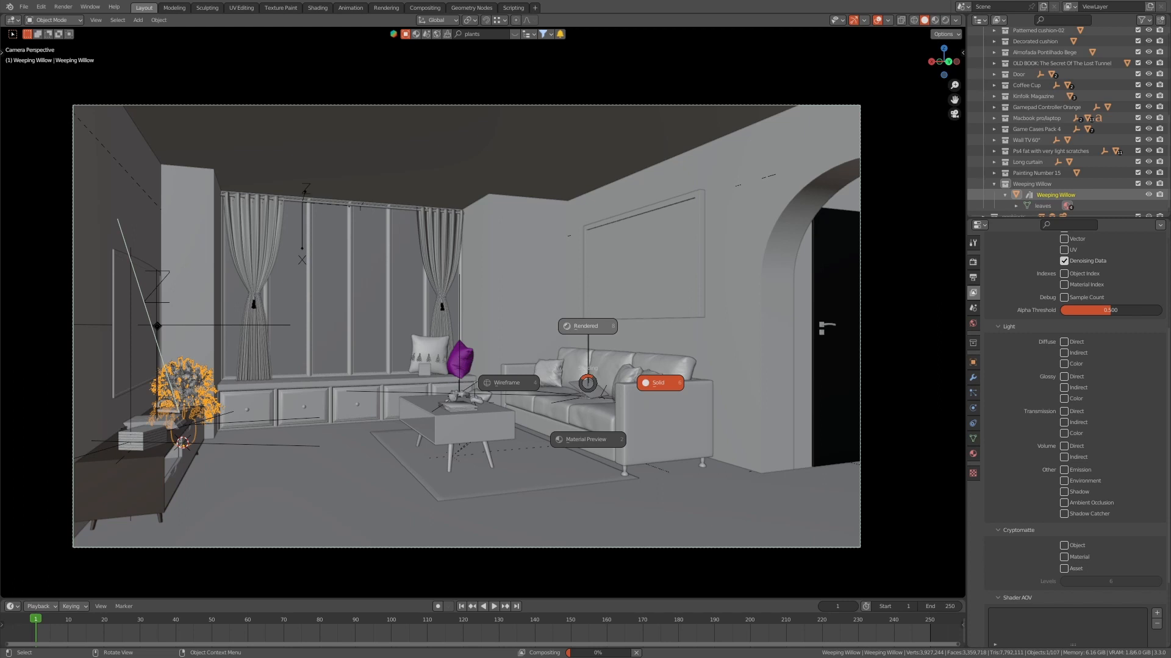
pyautogui.click(587, 326)
pyautogui.click(588, 152)
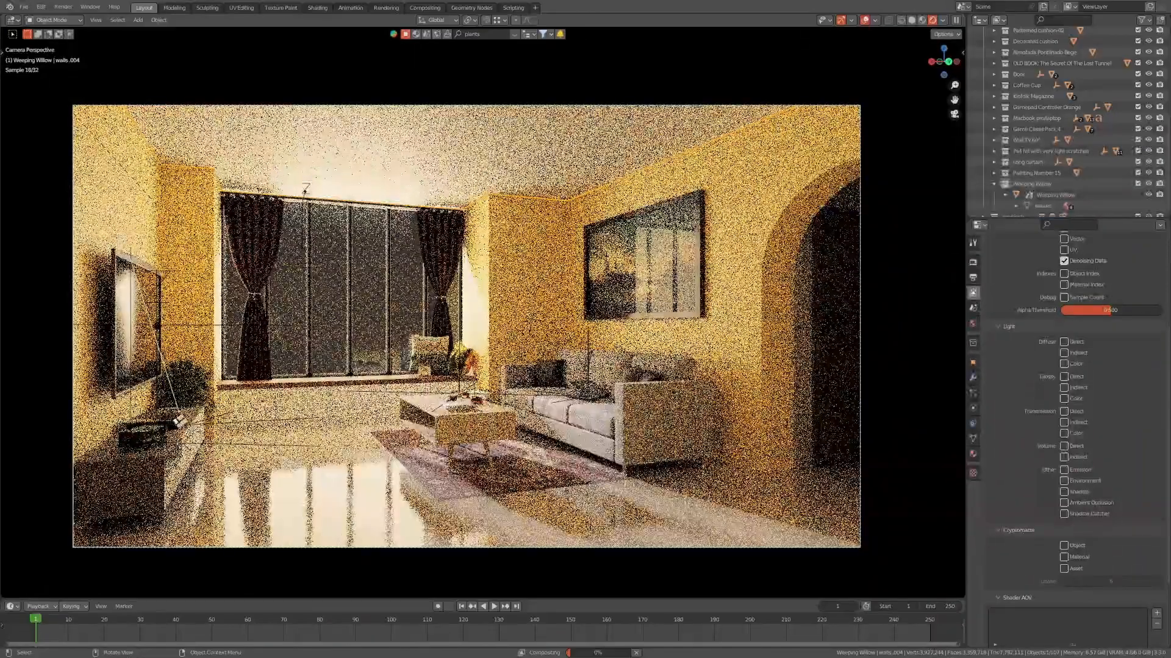
pyautogui.click(744, 274)
pyautogui.click(972, 454)
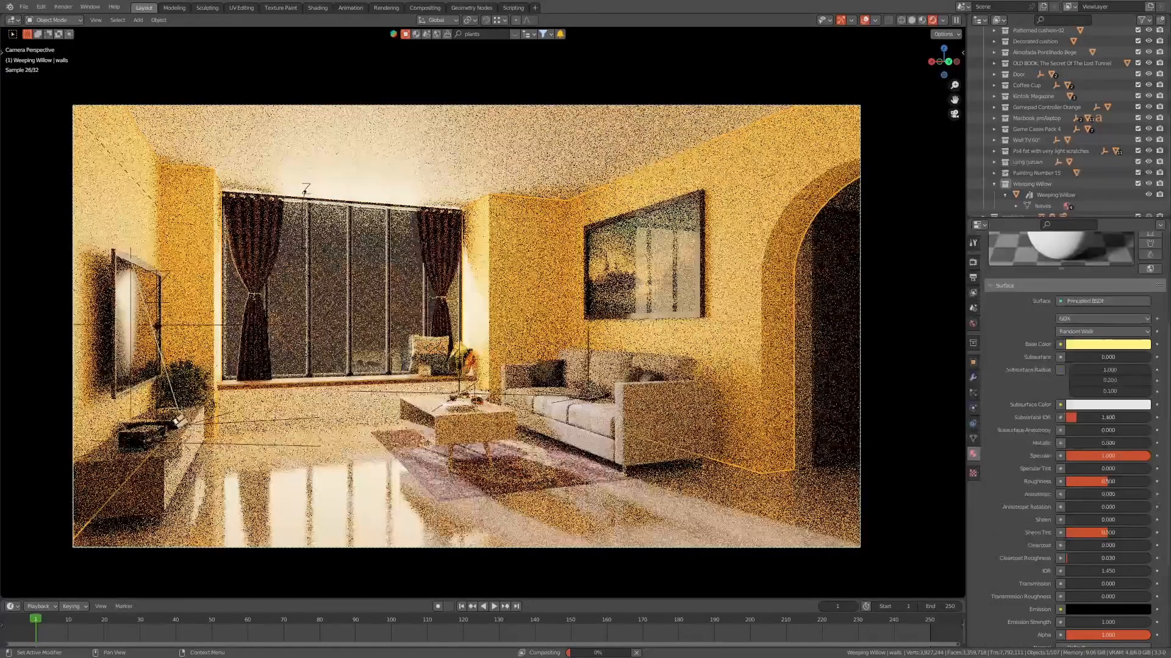
# - Set the saturation of the wall material's base color to 0.5
pyautogui.click(1107, 344)
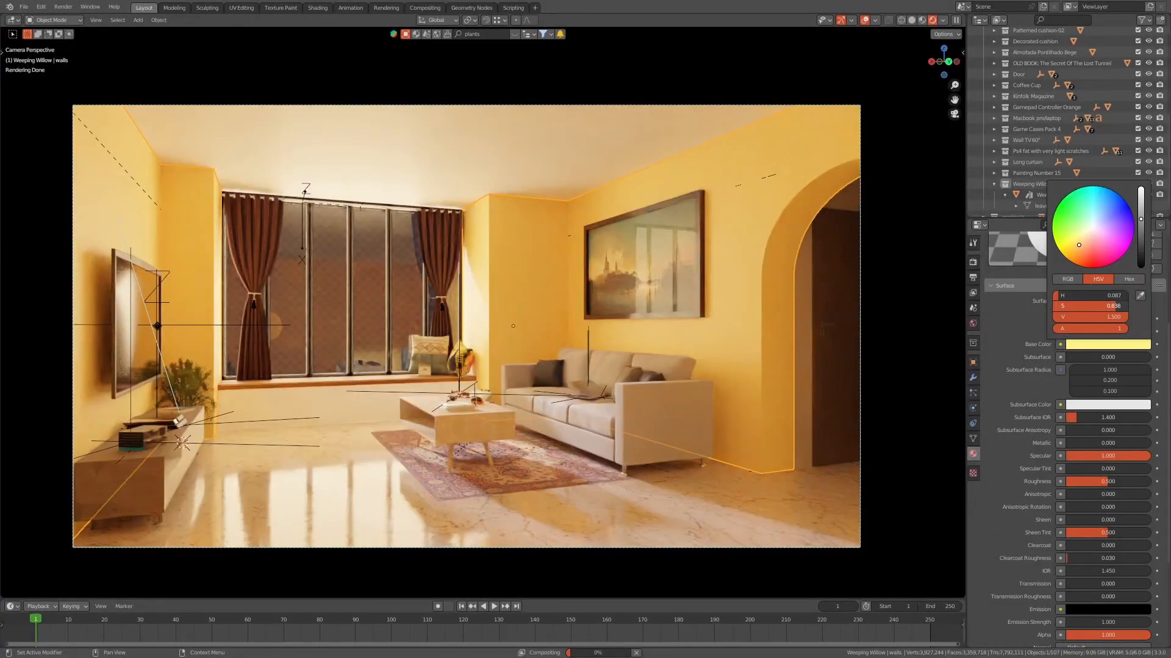
pyautogui.moveTo(1116, 306); pyautogui.dragTo(1098, 306)
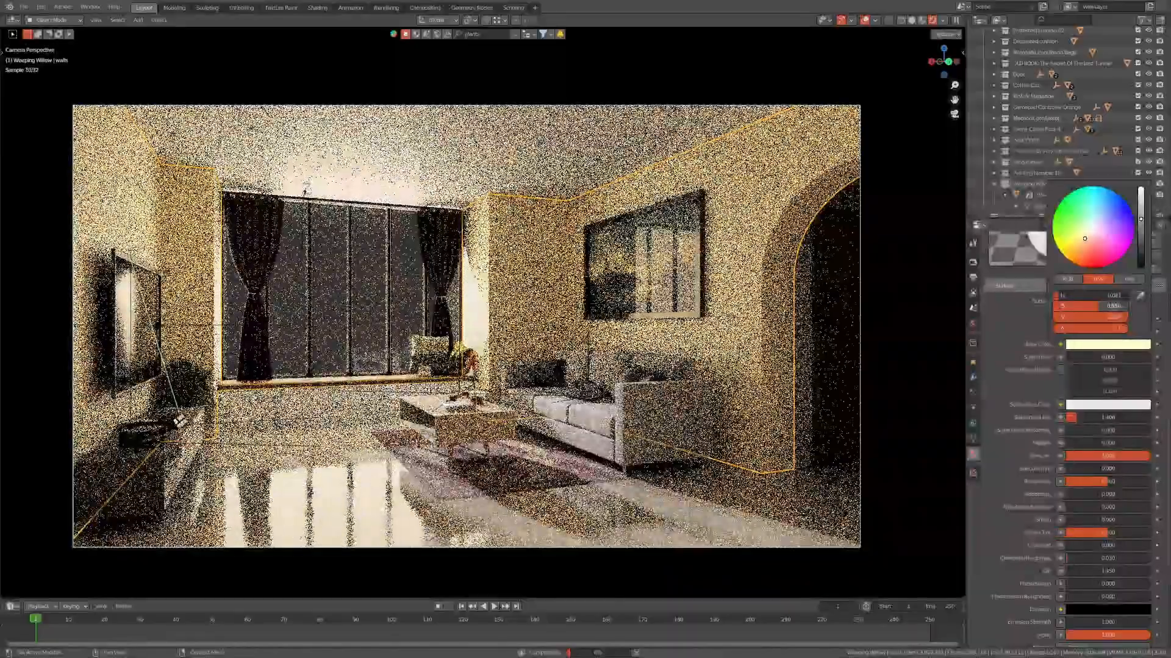
pyautogui.click(1098, 306)
pyautogui.press('BackSpace')
pyautogui.write('.5')
pyautogui.press('Return')
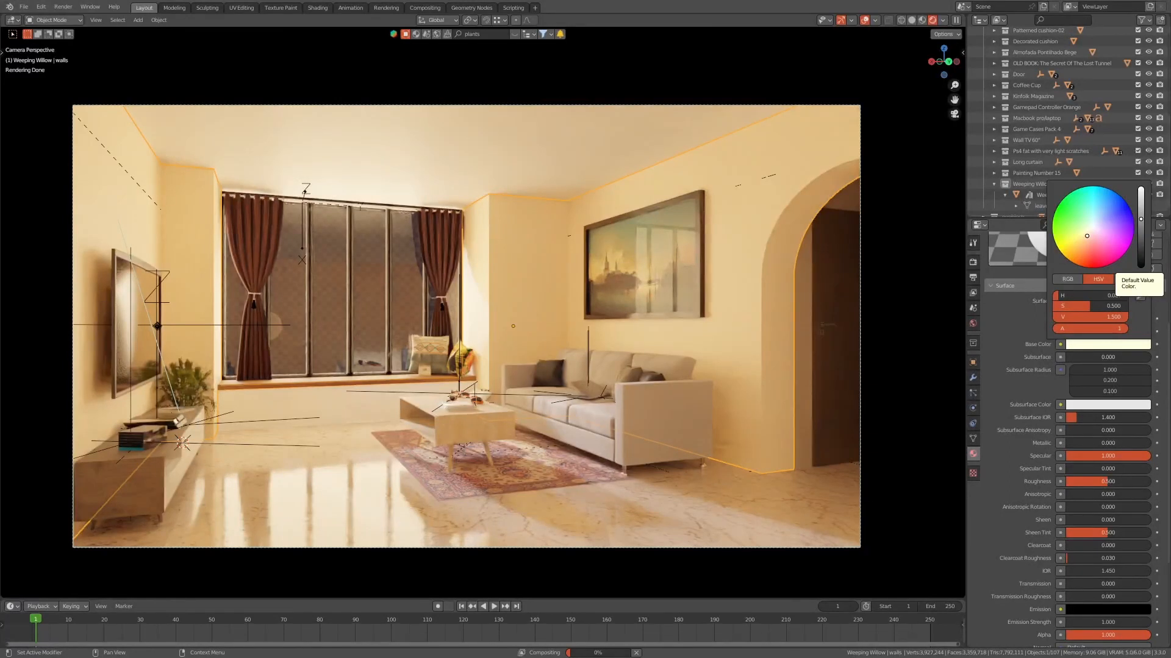
# - Raise the wall base color's saturation again for a stronger yellow
pyautogui.click(1090, 306)
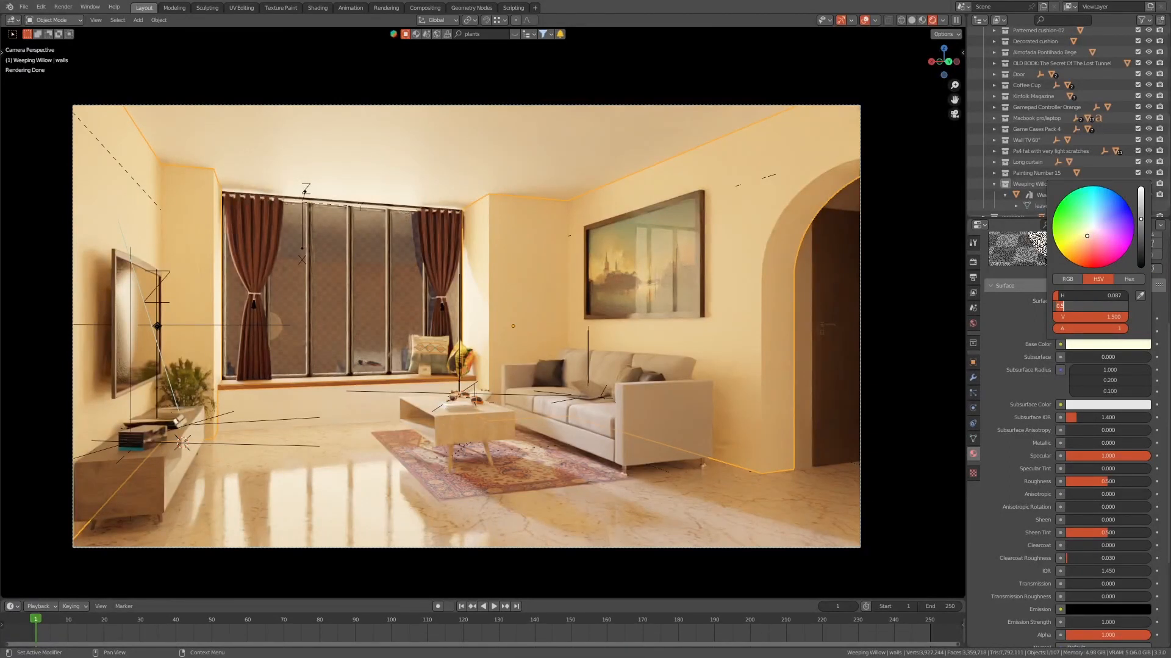
pyautogui.write('0')
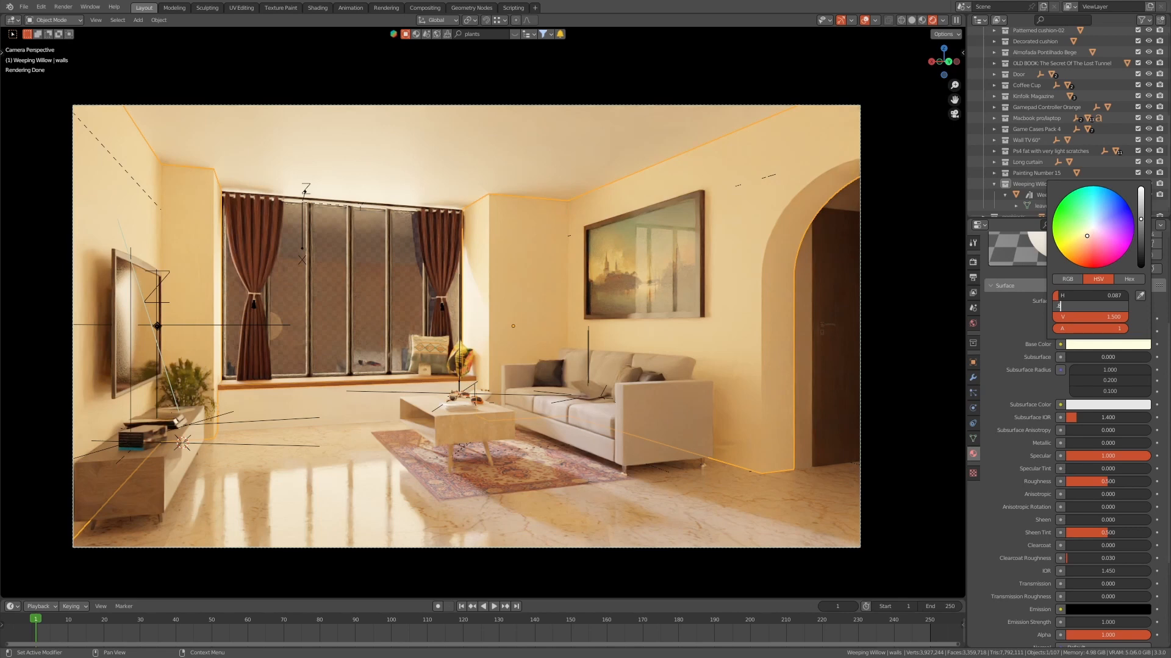
pyautogui.press('Return')
# - Switch the viewport to solid shading and put the walls mesh in Edit Mode, facing the archway
pyautogui.press('z')
pyautogui.click(644, 268)
pyautogui.press('KP_0')
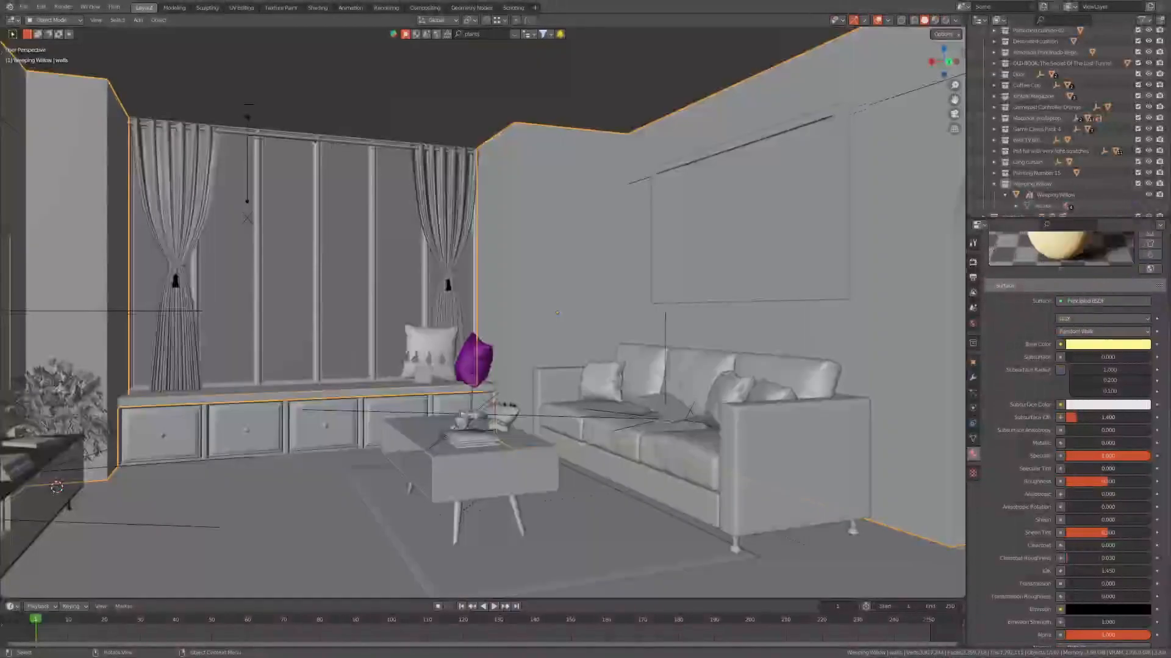
pyautogui.moveTo(644, 359); pyautogui.dragTo(597, 425, button='middle')
pyautogui.press('Tab')
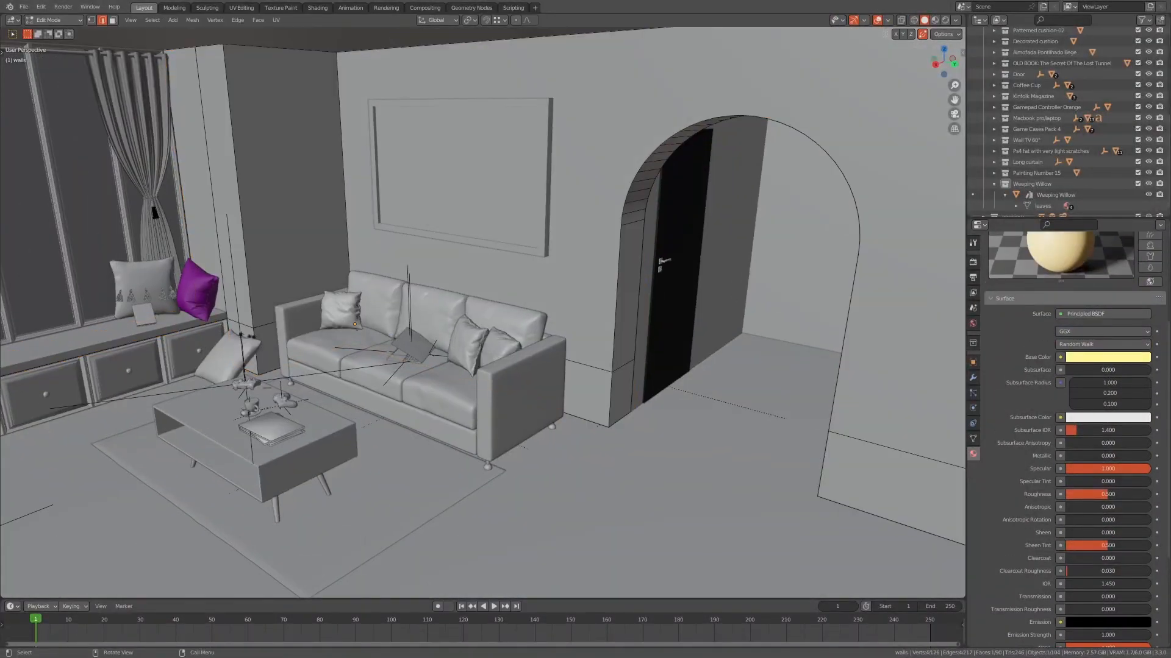
# - Select the edges outlining the front of the archway, including the short vertical edge at its base
pyautogui.scroll(4, 483, 312)
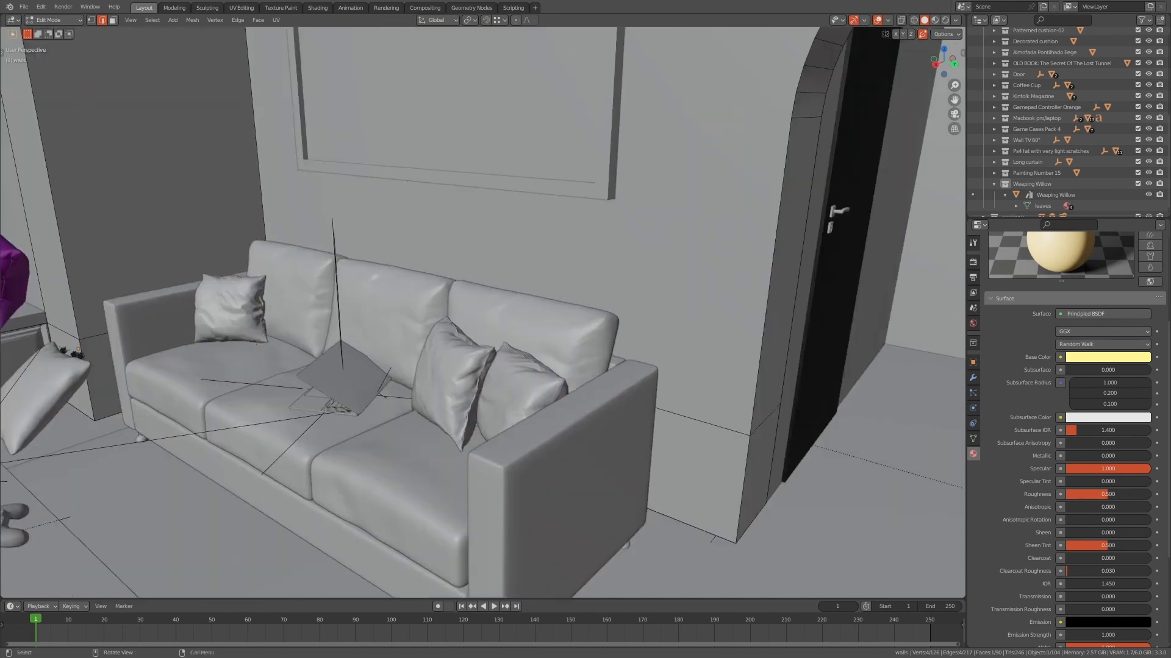
pyautogui.keyDown('shift'); pyautogui.moveTo(598, 366); pyautogui.dragTo(427, 366, button='middle'); pyautogui.keyUp('shift')
pyautogui.press('Tab')
pyautogui.press('Tab')
pyautogui.click(586, 277)
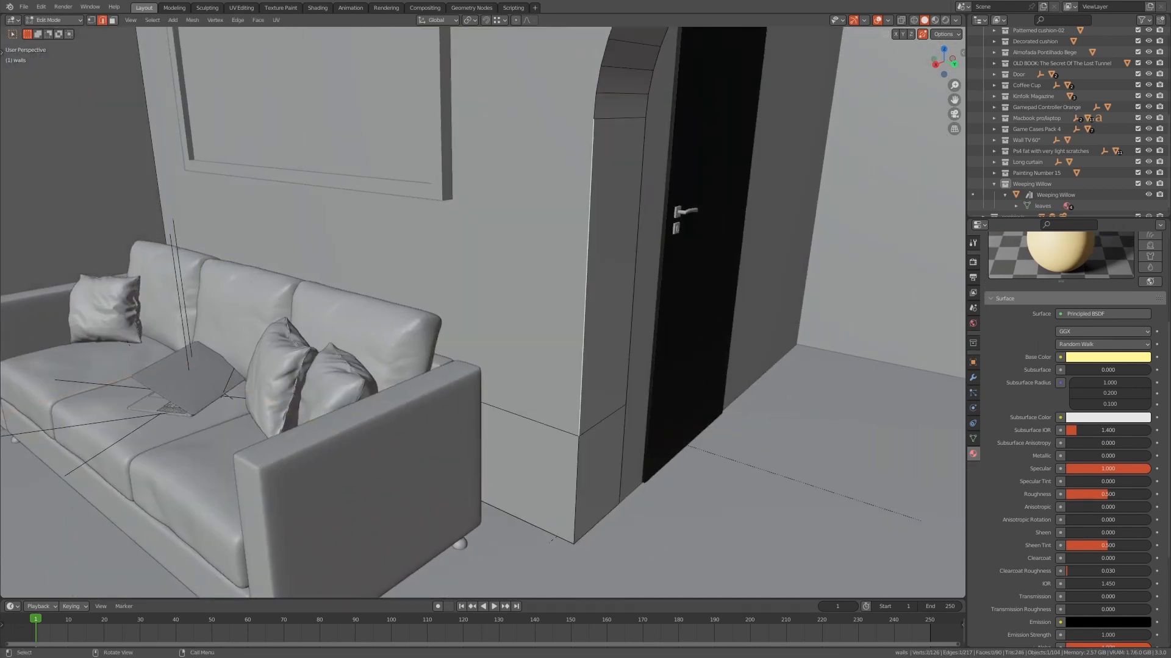
pyautogui.keyDown('shift'); pyautogui.click(576, 488); pyautogui.keyUp('shift')
pyautogui.scroll(-4, 437, 362)
pyautogui.keyDown('alt'); pyautogui.keyDown('shift'); pyautogui.click(525, 198); pyautogui.keyUp('shift'); pyautogui.keyUp('alt')
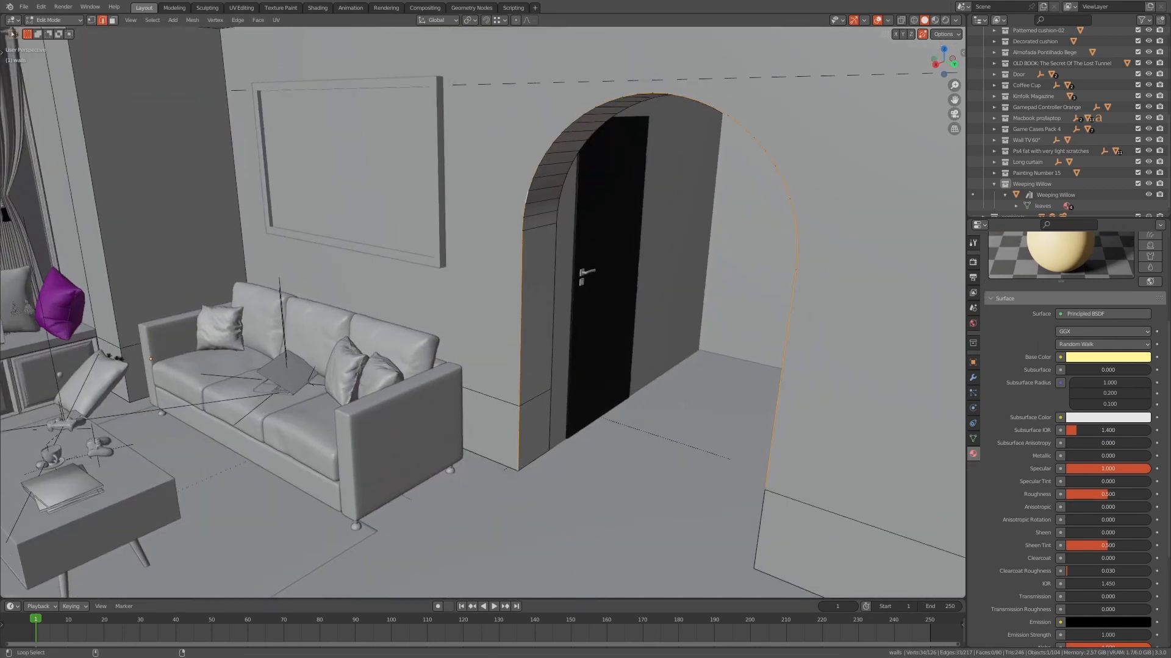
pyautogui.moveTo(526, 199)
pyautogui.mouseDown(button='middle')
pyautogui.moveTo(611, 198)
pyautogui.moveTo(544, 185)
pyautogui.mouseUp(button='middle')
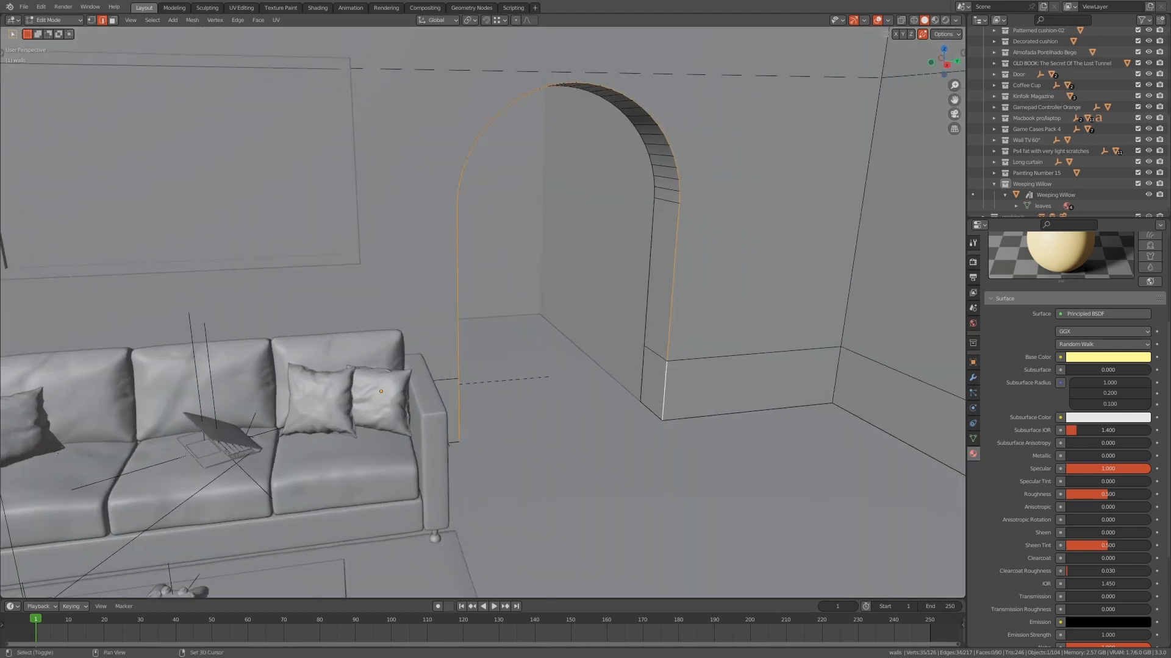
# - Duplicate the archway edges in place, separate them into their own object, and set its origin to its geometry
pyautogui.hotkey('shift', 'd')
pyautogui.press('Escape')
pyautogui.press('p')
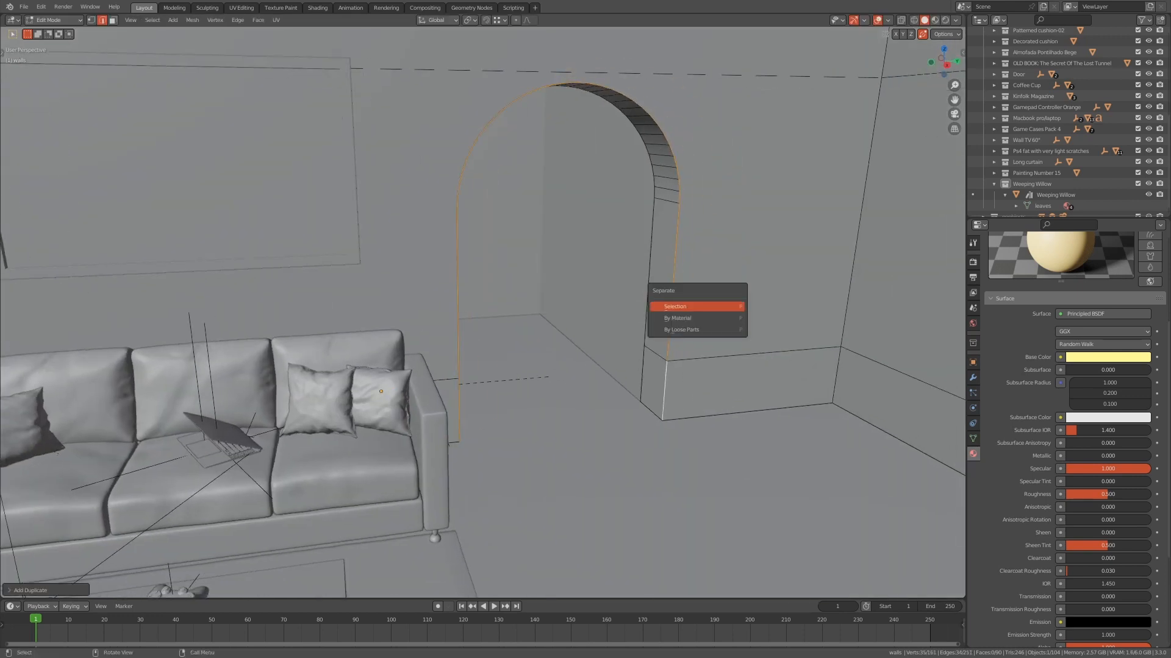
pyautogui.press('Return')
pyautogui.press('Tab')
pyautogui.click(670, 277)
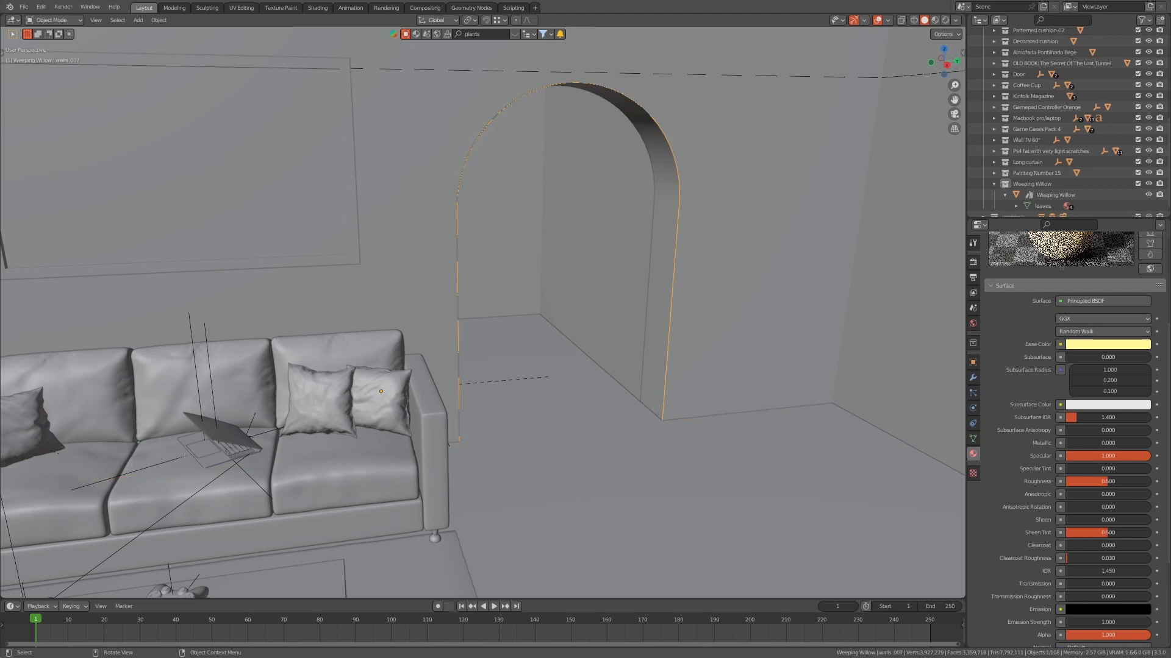
pyautogui.press('q')
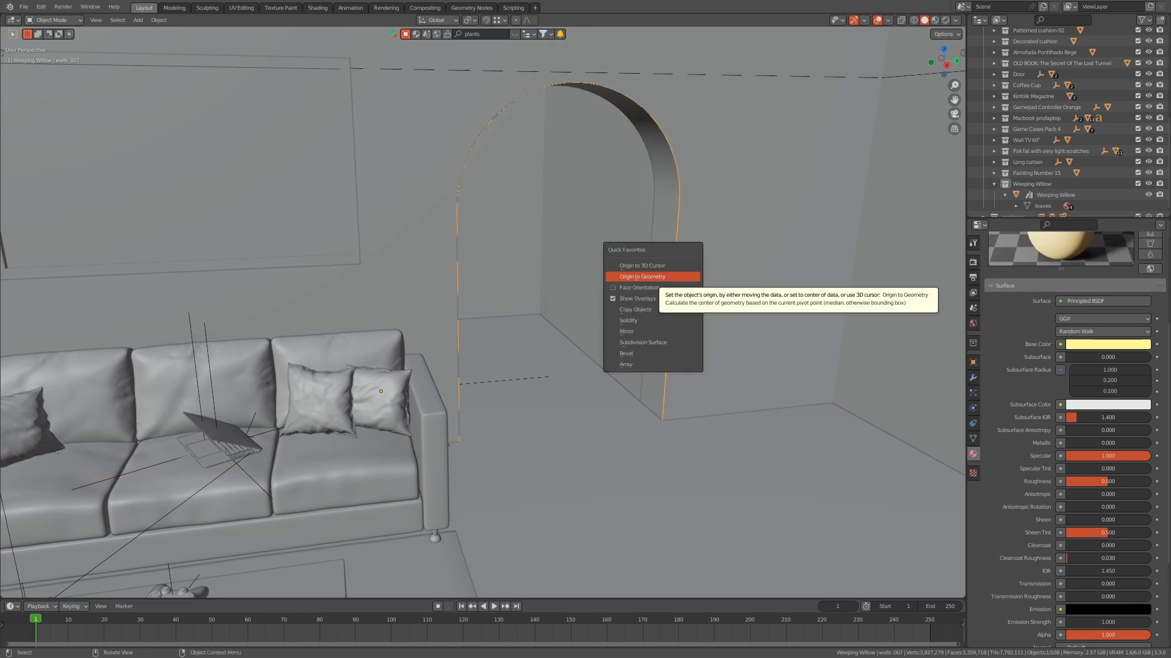
pyautogui.click(647, 276)
# - Dissolve the extra vertices near the base of both vertical legs of the separated archway outline and select the whole outline
pyautogui.scroll(5, 549, 275)
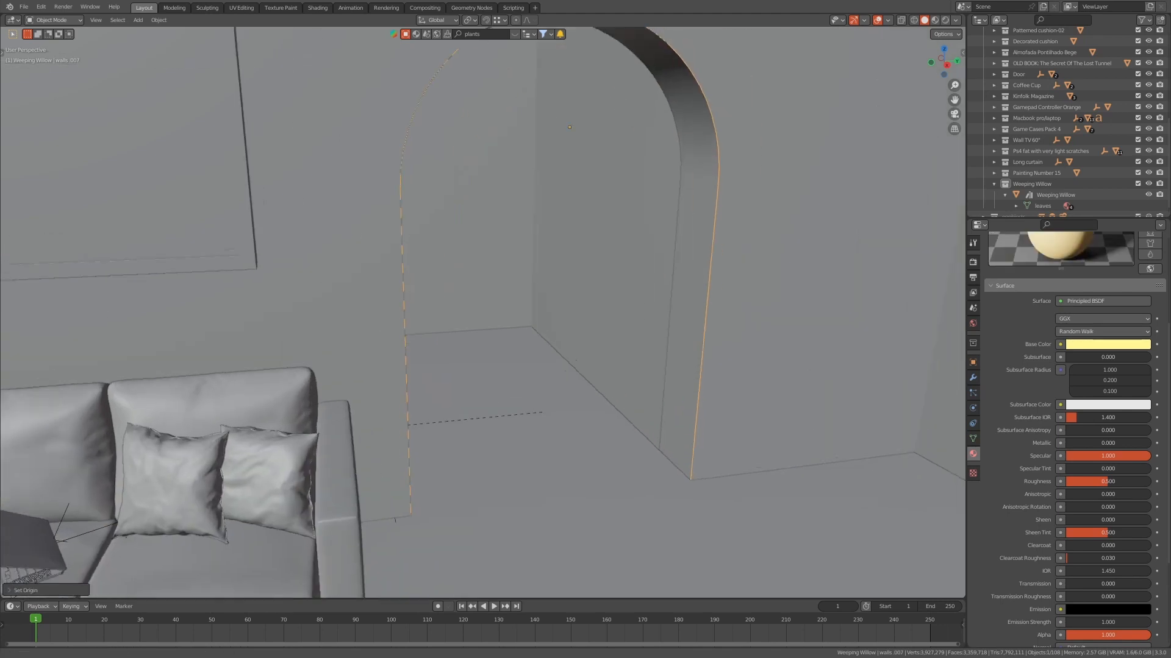
pyautogui.press('Tab')
pyautogui.press('1')
pyautogui.press('a')
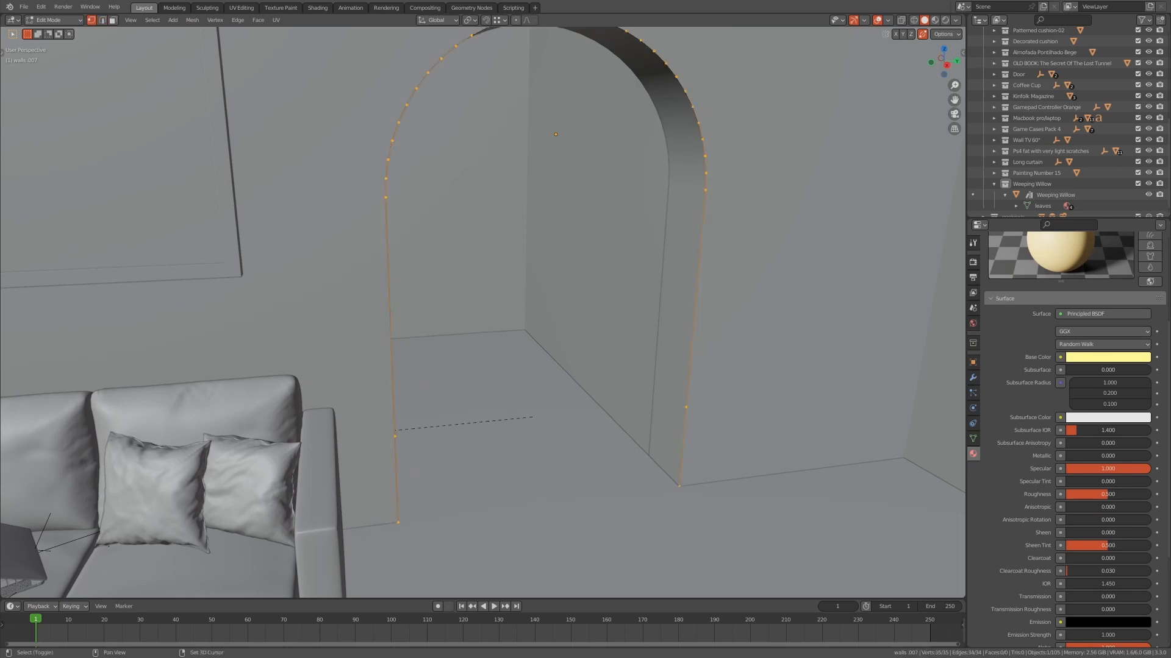
pyautogui.keyDown('shift'); pyautogui.moveTo(675, 393); pyautogui.dragTo(615, 399, button='middle'); pyautogui.keyUp('shift')
pyautogui.moveTo(614, 400); pyautogui.dragTo(702, 420)
pyautogui.moveTo(287, 442); pyautogui.dragTo(431, 465)
pyautogui.hotkey('ctrl', 'x')
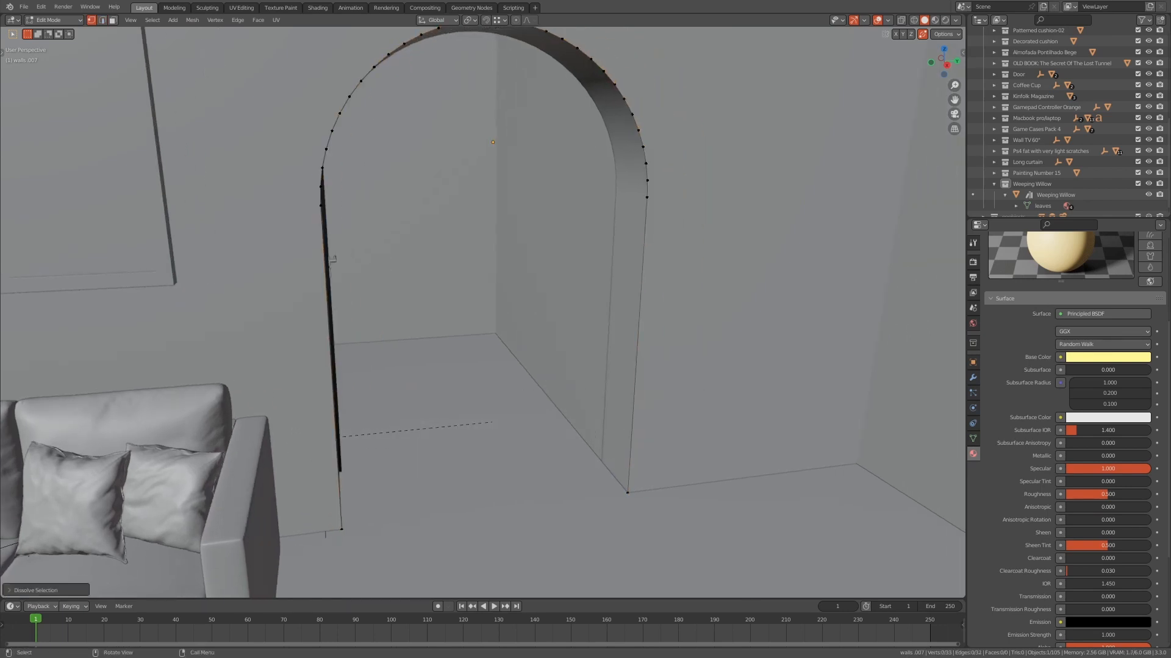
pyautogui.press('a')
pyautogui.keyDown('shift'); pyautogui.moveTo(431, 465); pyautogui.dragTo(392, 465, button='middle'); pyautogui.keyUp('shift')
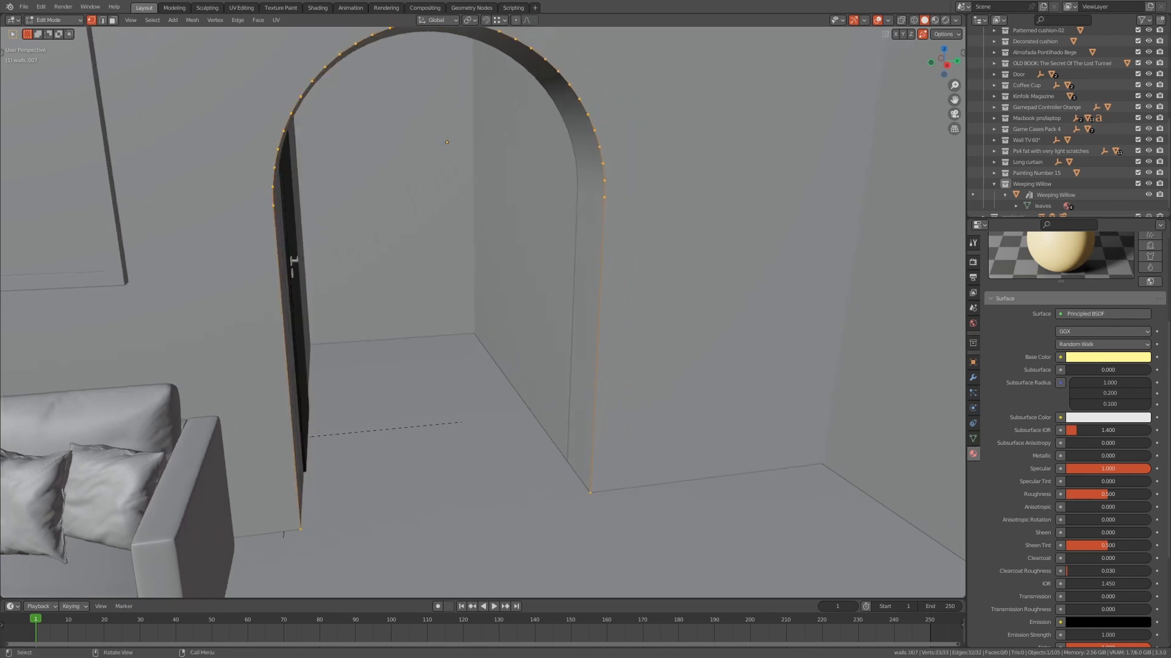
pyautogui.press('e')
pyautogui.press('Return')
pyautogui.press('s')
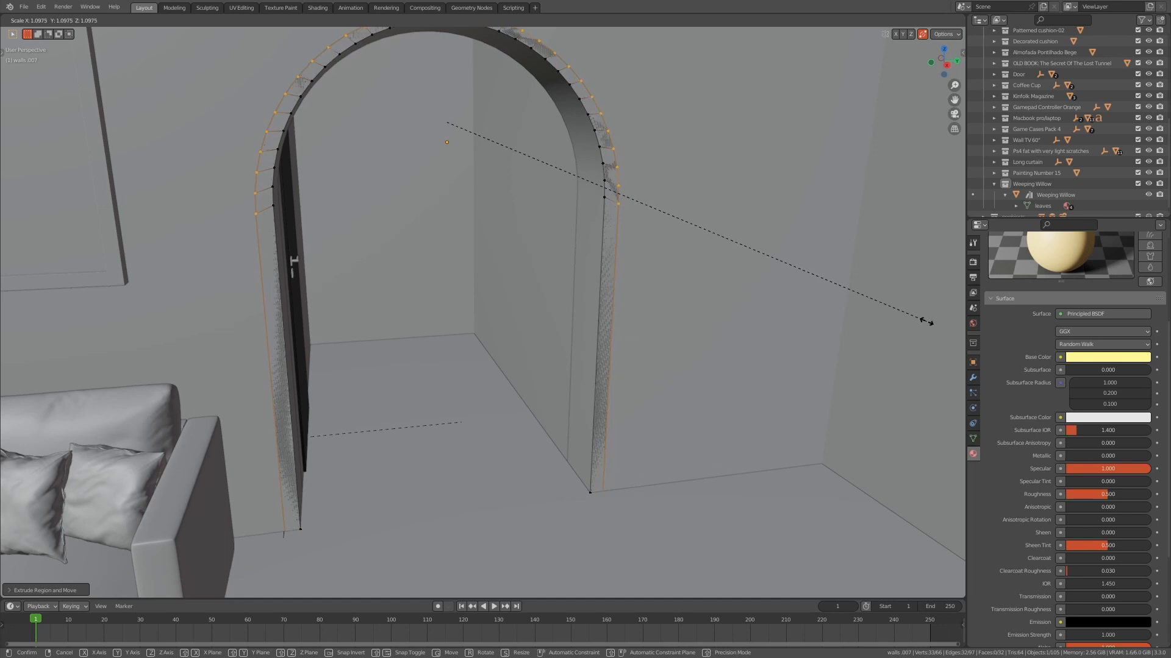
pyautogui.press('Return')
pyautogui.press('g')
pyautogui.press('z')
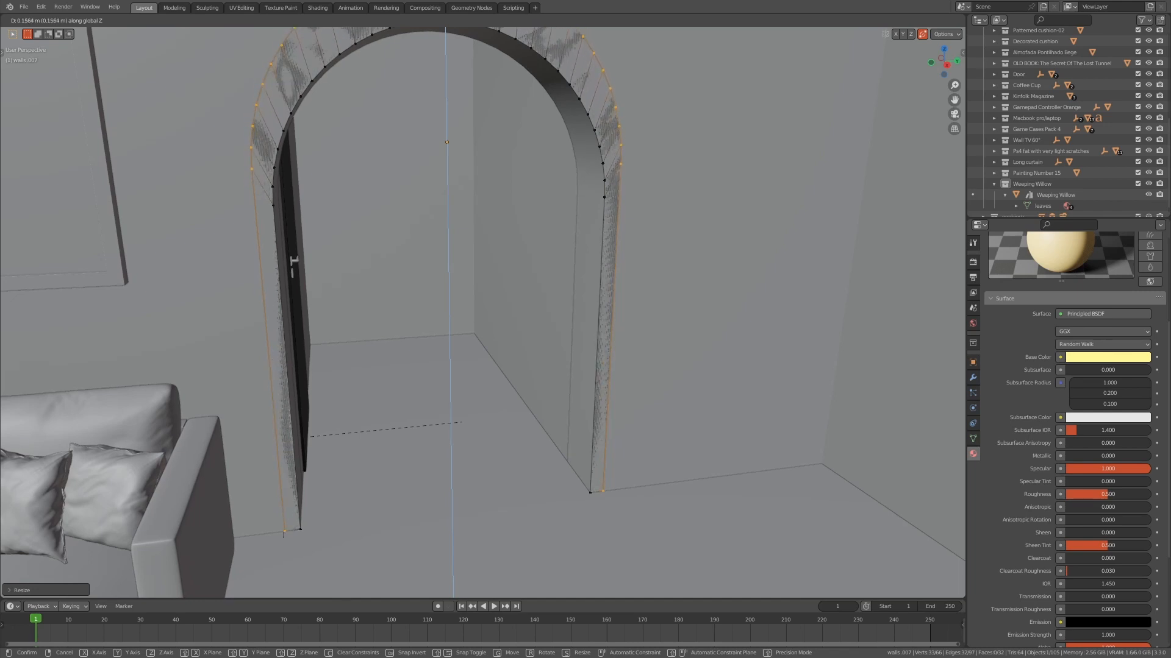
pyautogui.press('Escape')
# - Isolate the archway outline in local view and add a Solidify modifier to it
pyautogui.press('Tab')
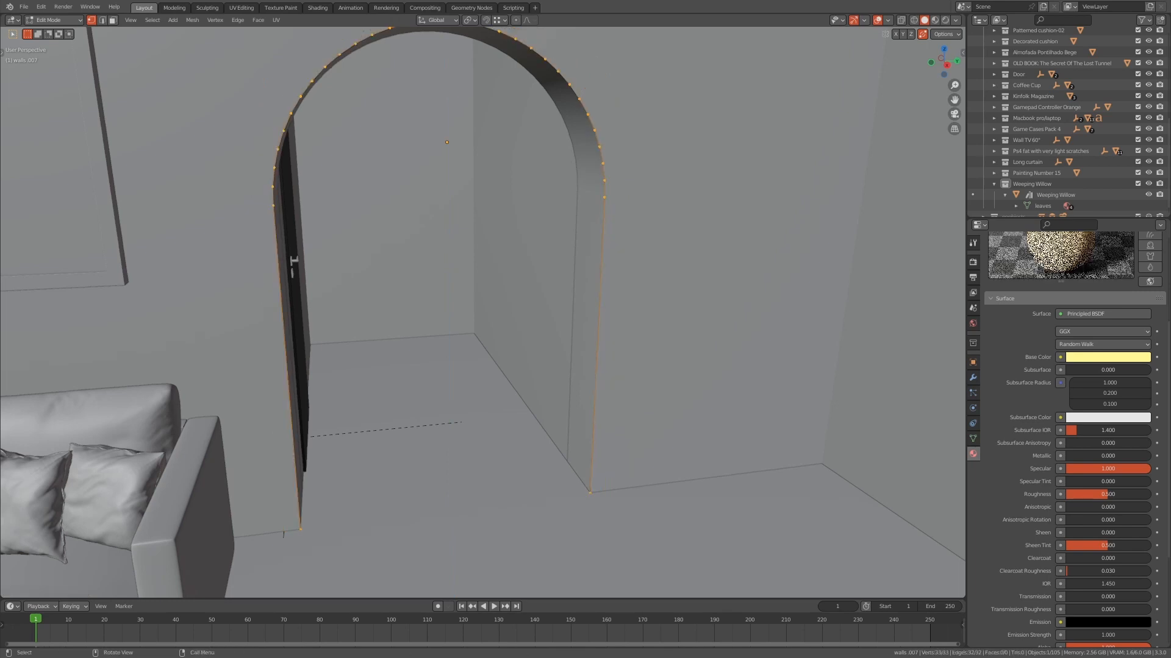
pyautogui.press('KP_Divide')
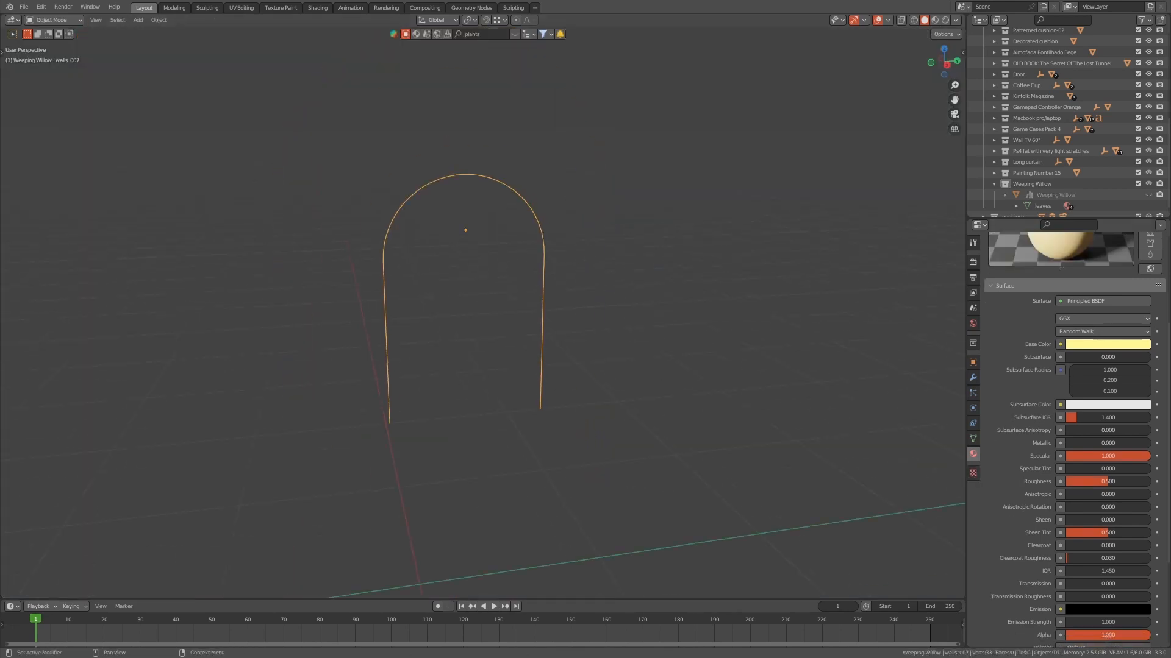
pyautogui.hotkey('alt', 'a')
pyautogui.click(973, 378)
pyautogui.click(1074, 259)
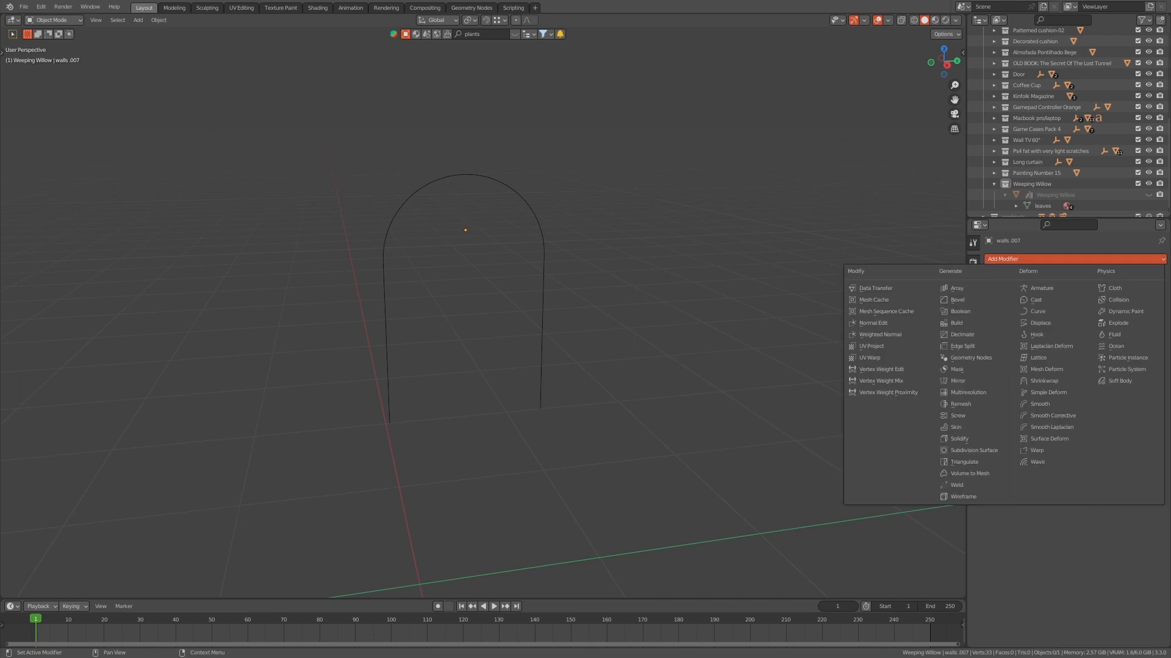
pyautogui.press('q')
pyautogui.moveTo(575, 209); pyautogui.dragTo(514, 223)
pyautogui.press('q')
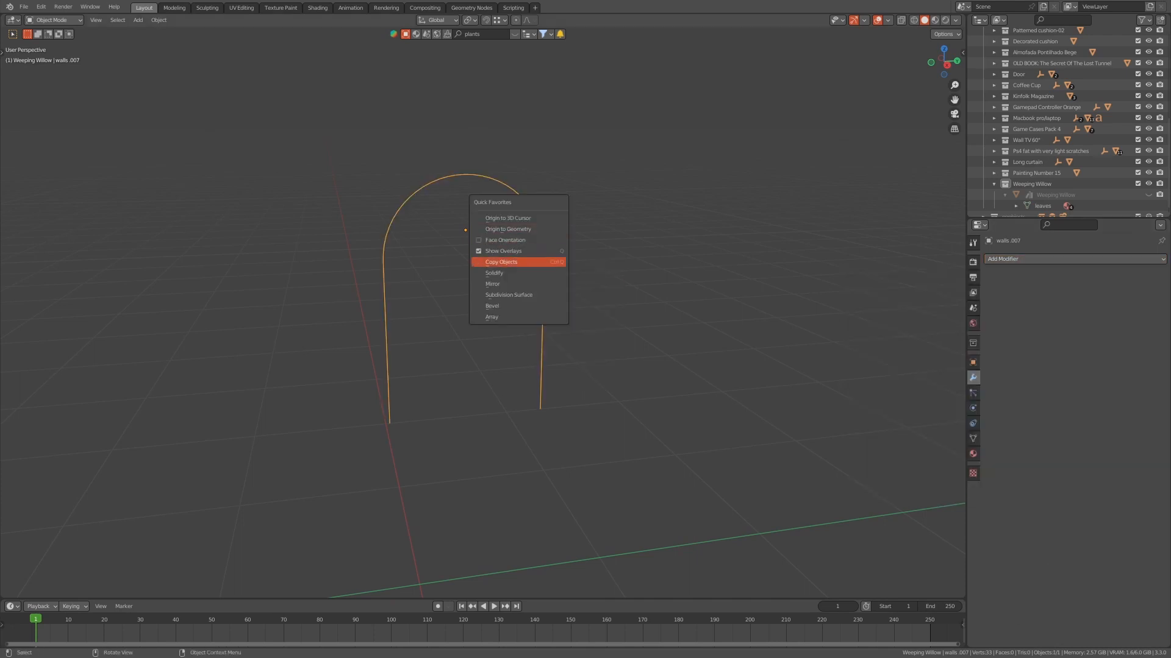
pyautogui.click(501, 273)
pyautogui.scroll(2, 501, 273)
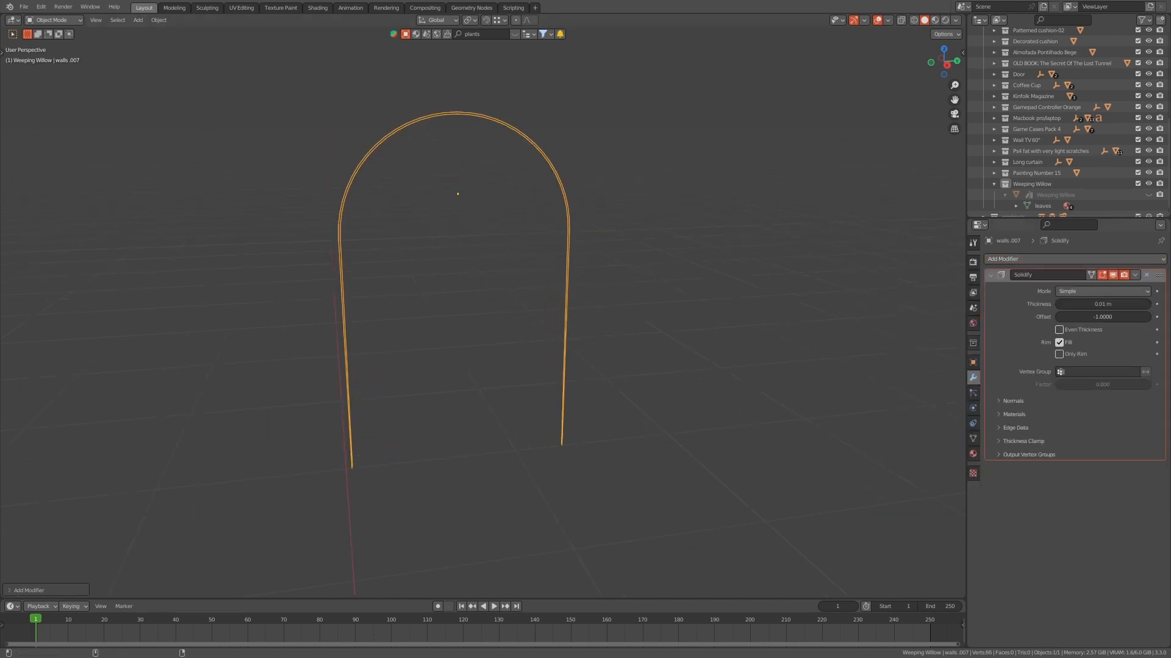
# - Try Even Thickness on the Solidify modifier and set the thickness to about -0.017 m
pyautogui.click(1059, 330)
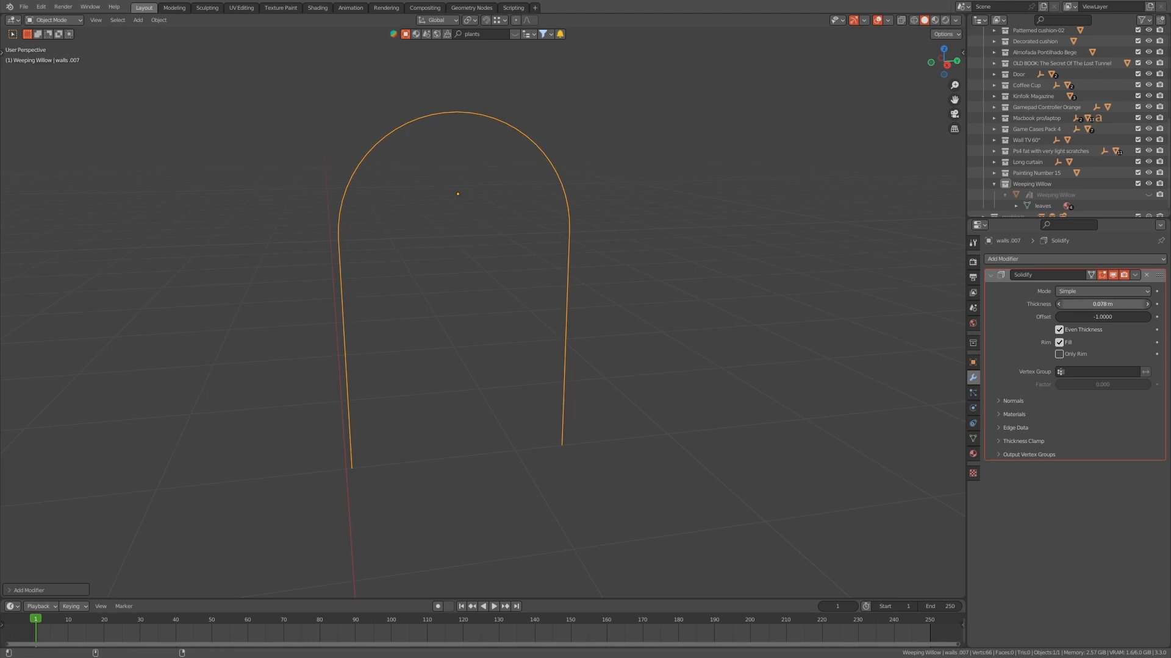
pyautogui.moveTo(1102, 305); pyautogui.dragTo(1072, 304)
pyautogui.click(1059, 330)
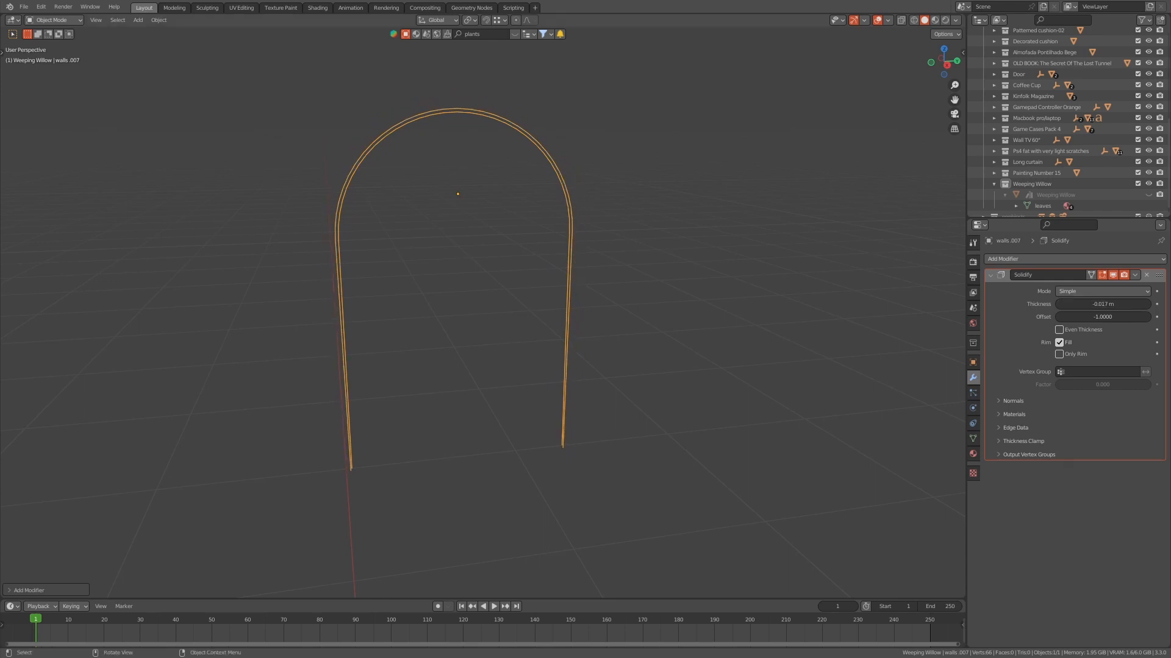
# - Extrude the whole archway outline about -0.055 m along the X axis to form a band
pyautogui.press('Tab')
pyautogui.scroll(1, 482, 311)
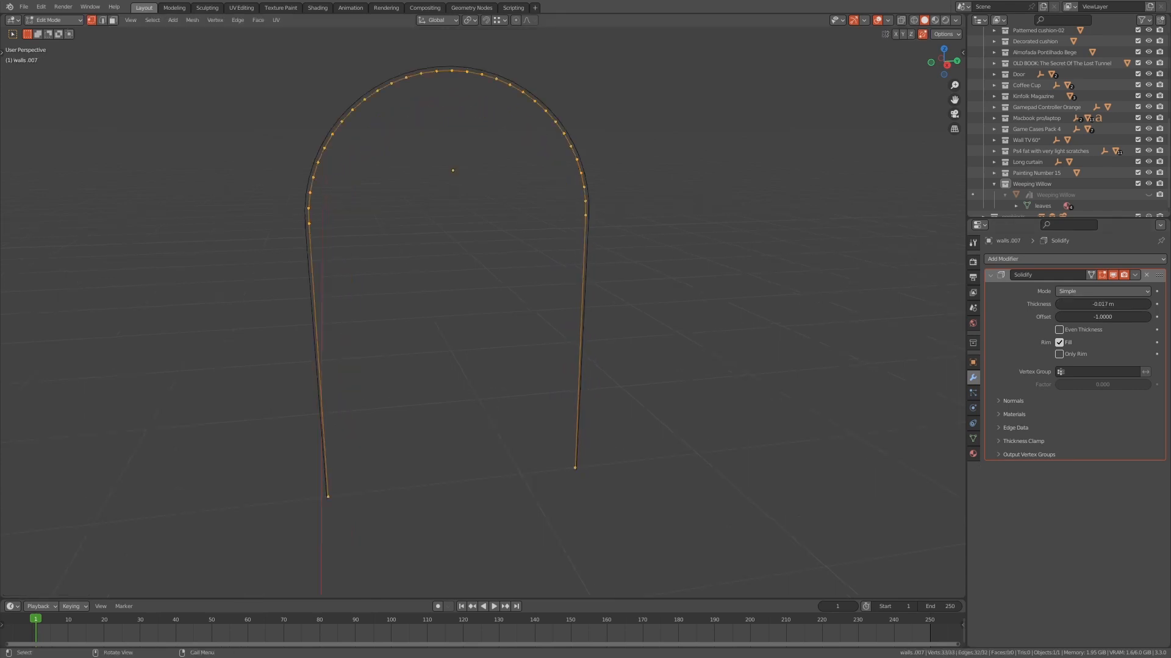
pyautogui.moveTo(482, 311); pyautogui.dragTo(403, 333, button='middle')
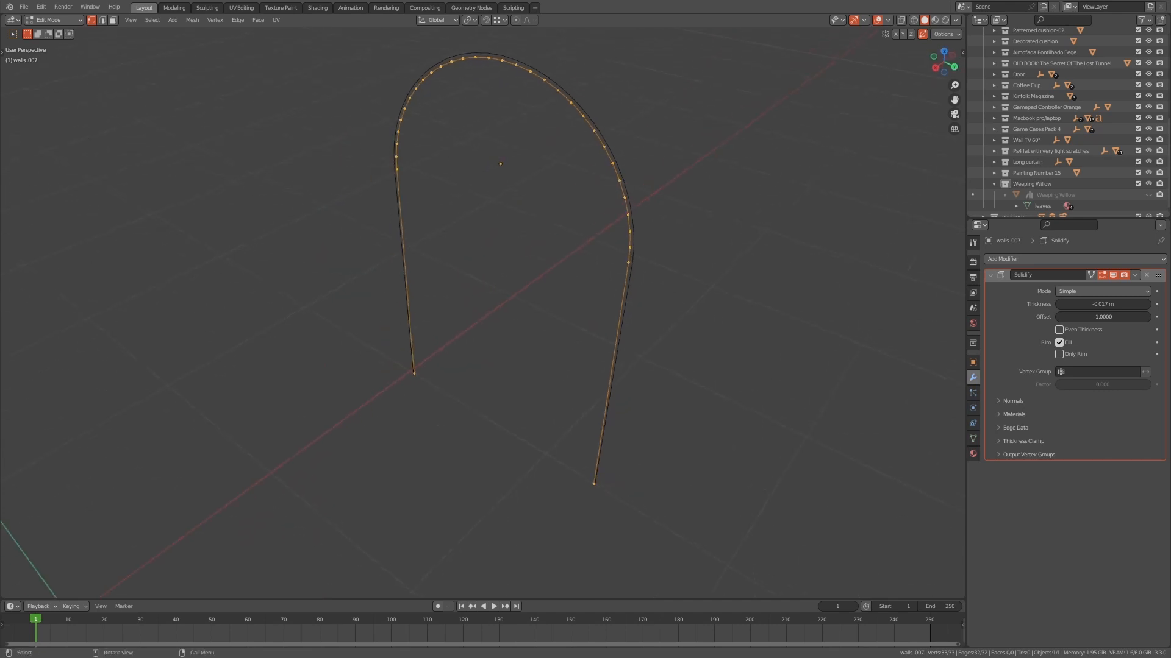
pyautogui.press('e')
pyautogui.press('y')
pyautogui.press('x')
pyautogui.press('Escape')
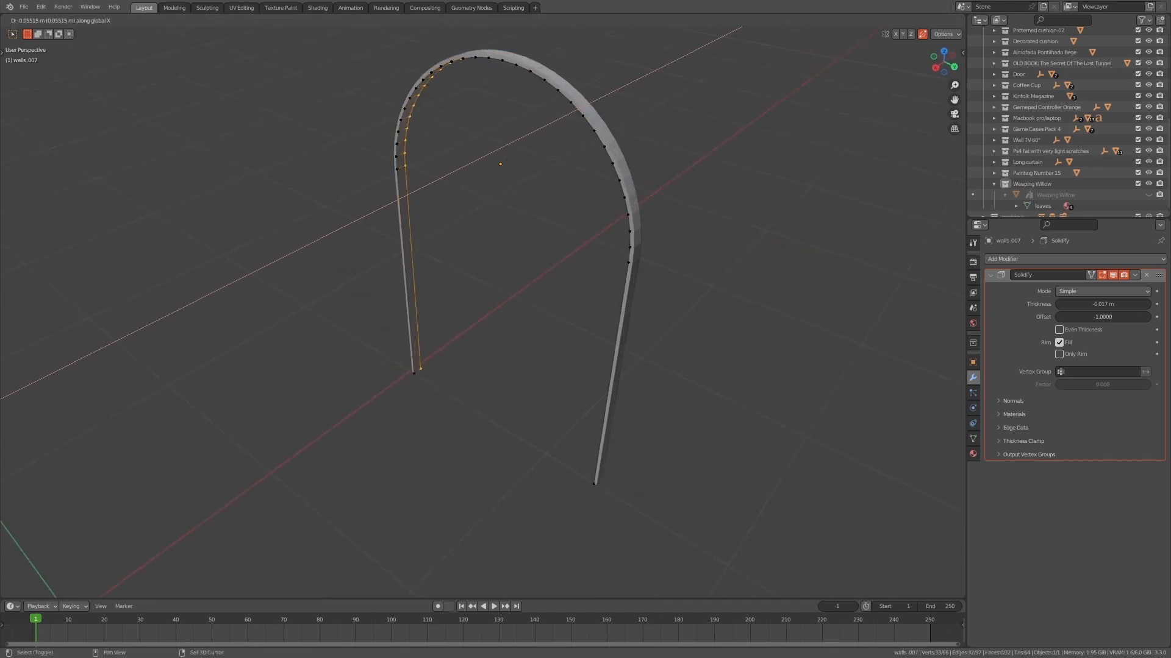
pyautogui.press('Tab')
# - Set the Solidify thickness to about -0.146 m, apply Shade Auto Smooth to the arch trim, and leave local view
pyautogui.moveTo(1102, 304); pyautogui.dragTo(1062, 303)
pyautogui.rightClick(631, 212)
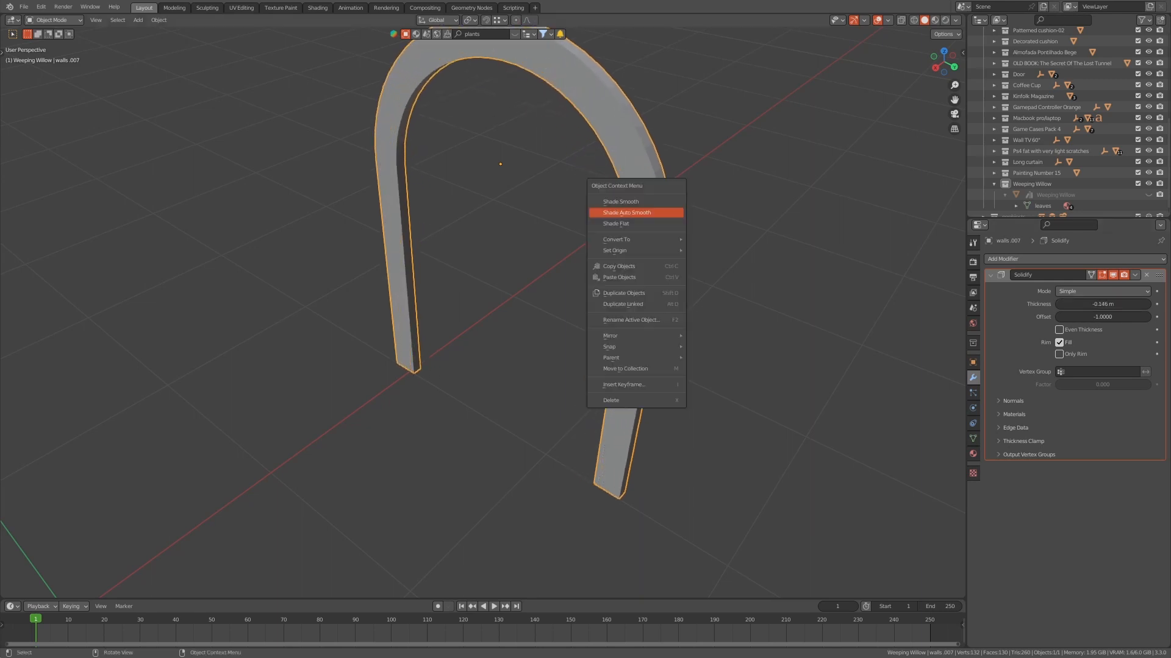
pyautogui.click(631, 212)
pyautogui.press('KP_Divide')
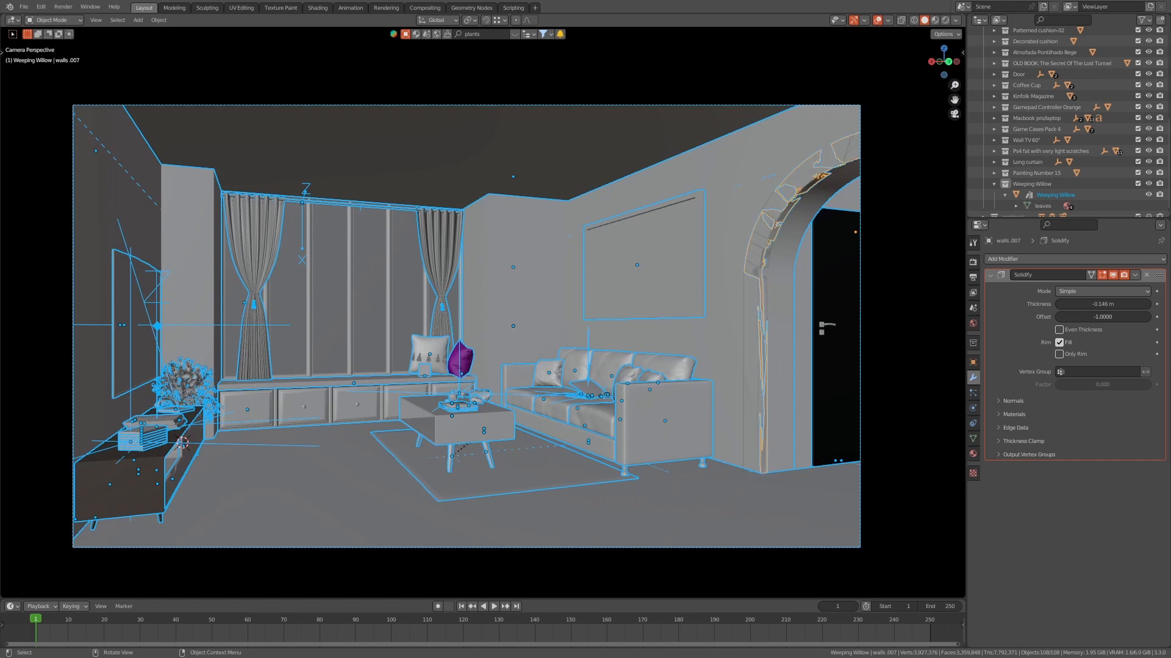
# - Select the arch trim on its own and move it about 0.022 m along X so it stands clear of the wall surface
pyautogui.click(537, 256)
pyautogui.scroll(3, 483, 312)
pyautogui.keyDown('shift'); pyautogui.moveTo(671, 304); pyautogui.dragTo(326, 279, button='middle'); pyautogui.keyUp('shift')
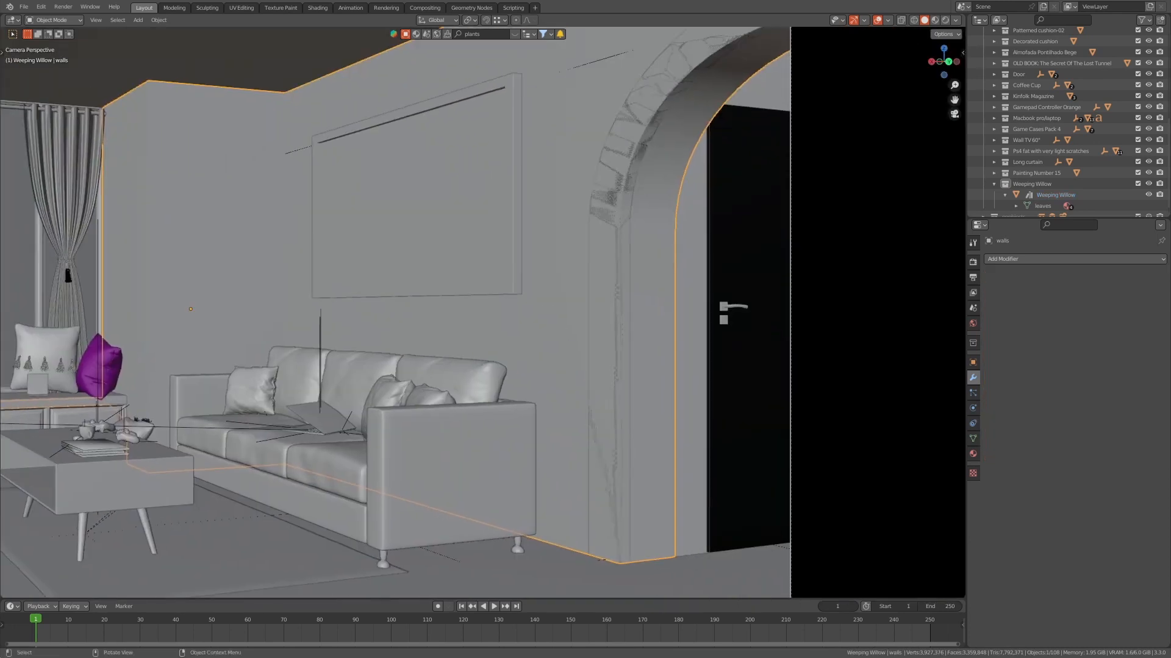
pyautogui.click(613, 207)
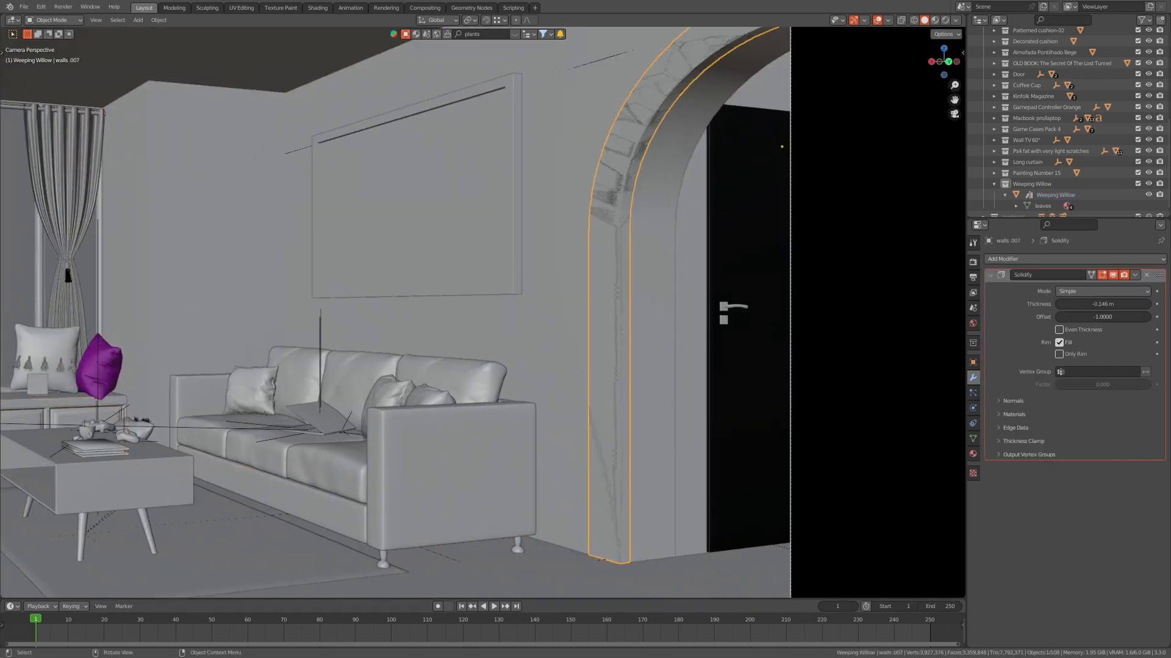
pyautogui.click(612, 207)
pyautogui.click(613, 207)
pyautogui.click(613, 207)
pyautogui.click(613, 208)
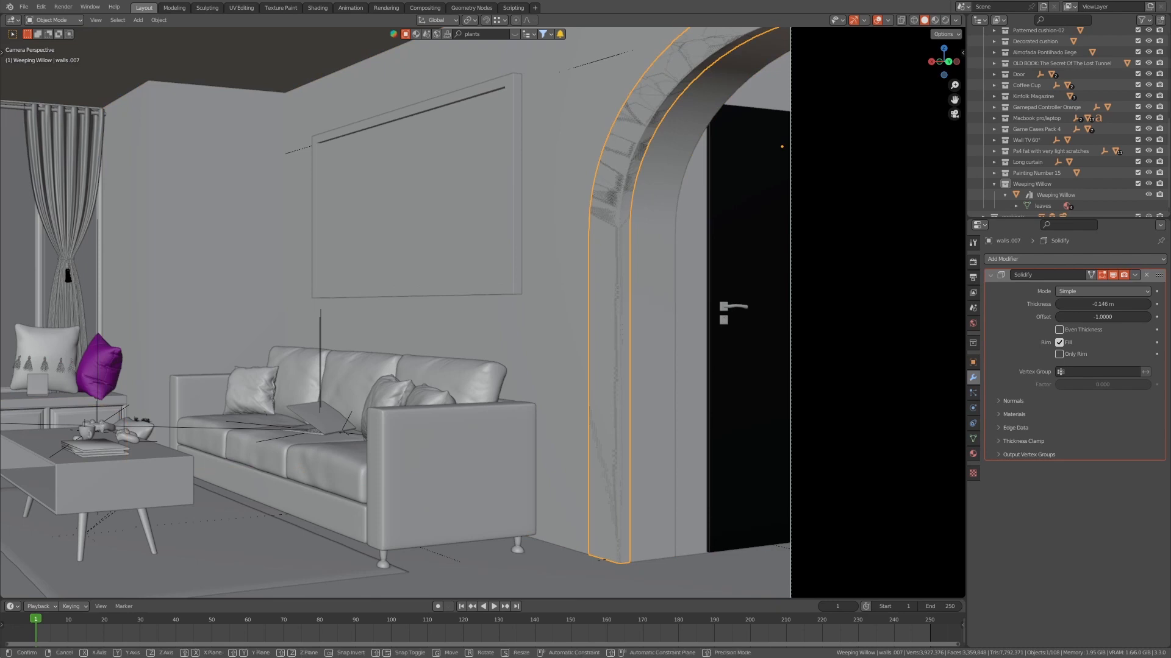
pyautogui.press('g')
pyautogui.press('x')
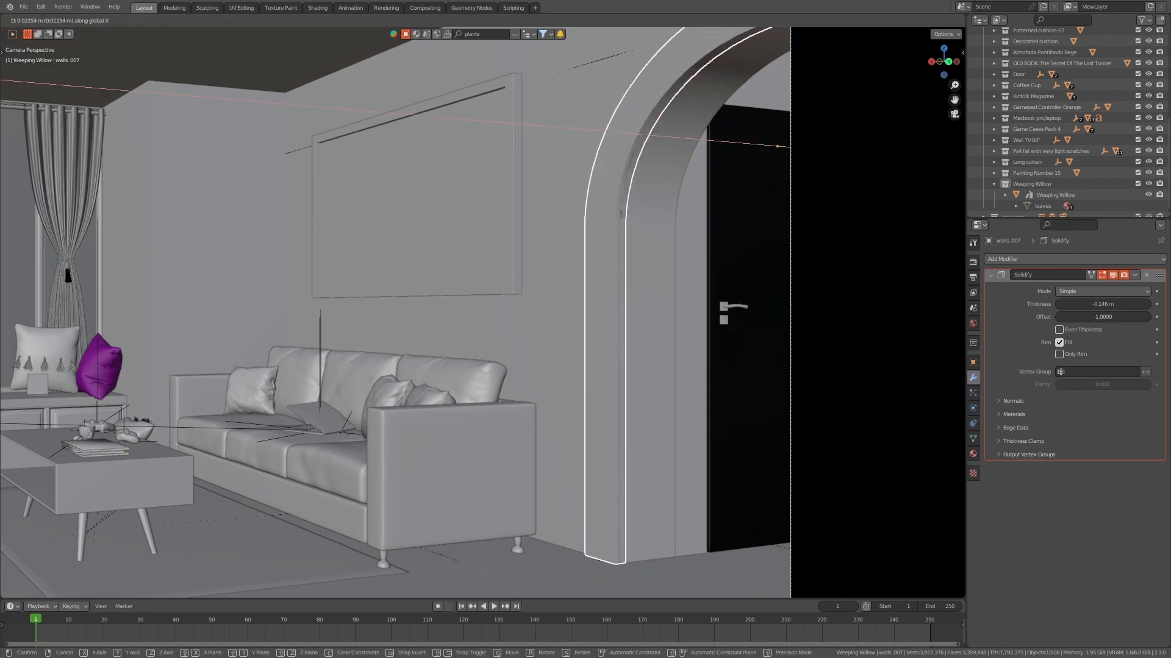
pyautogui.press('Return')
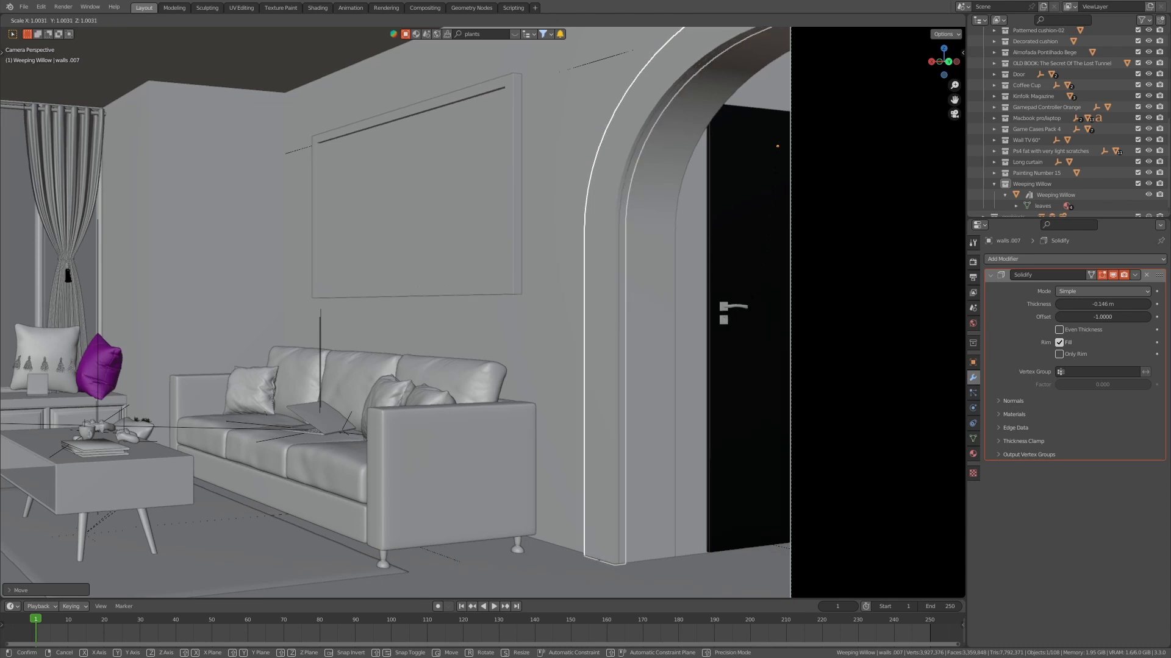
# - Fine-tune the arch trim's scale and set its Solidify thickness to about -0.097 m
pyautogui.scroll(-4, 396, 311)
pyautogui.press('s')
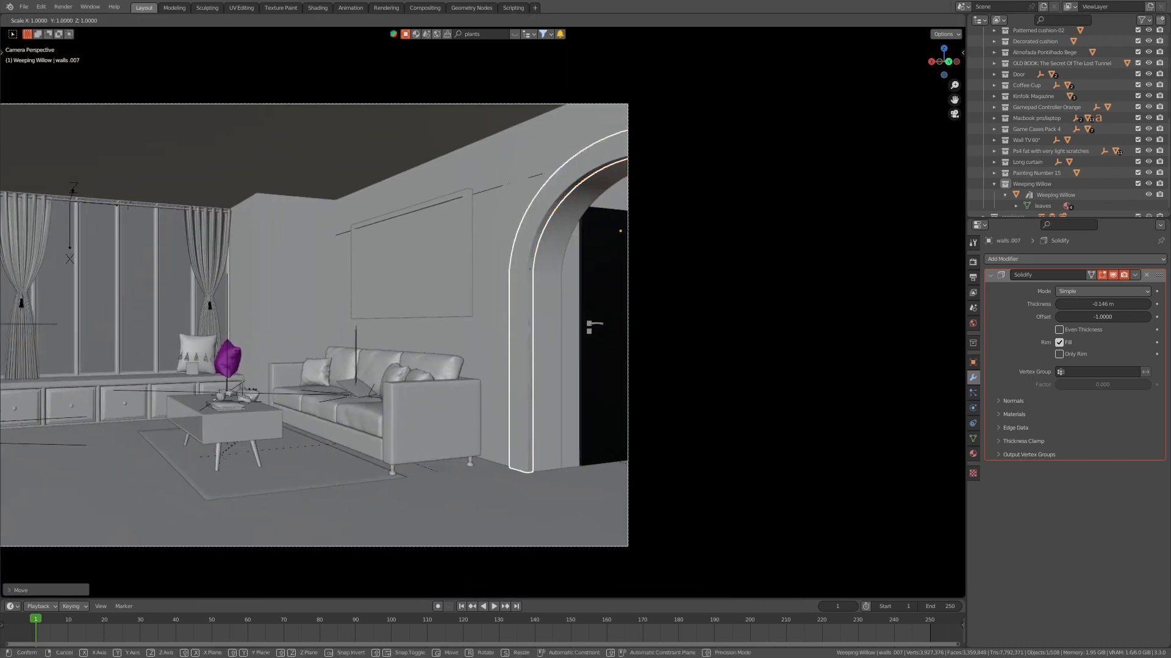
pyautogui.press('Return')
pyautogui.scroll(1, 329, 326)
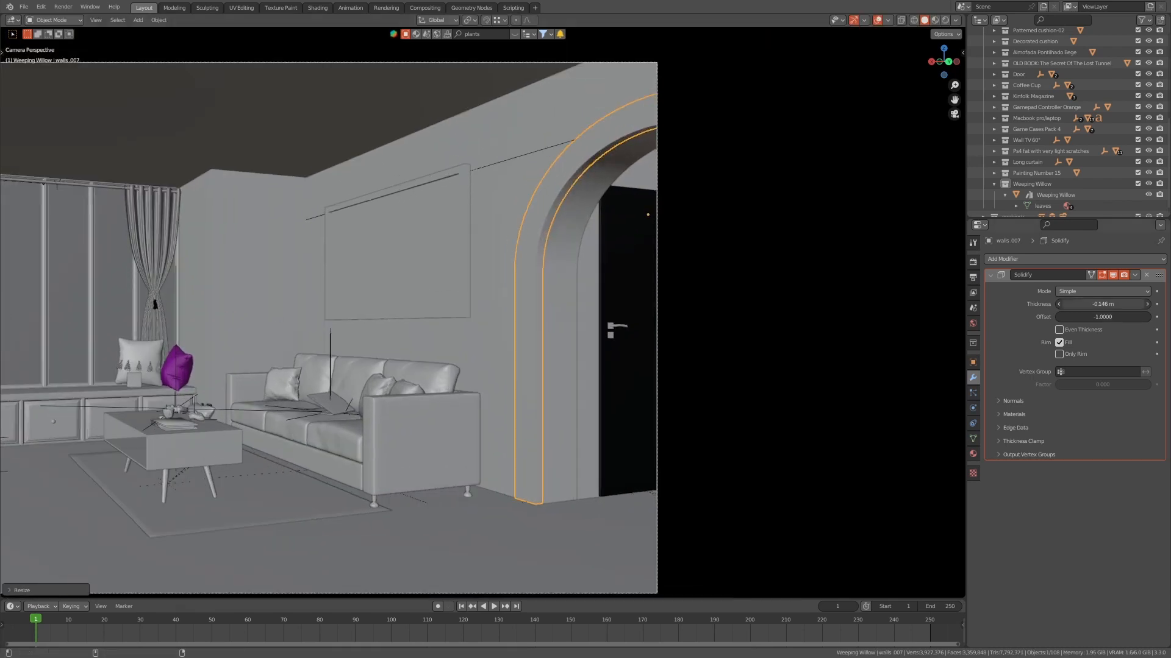
pyautogui.moveTo(1102, 303); pyautogui.dragTo(1131, 303)
# - Adjust the arch trim's position along X against the wall in a back orthographic wireframe view, and return to the camera view
pyautogui.scroll(3, 482, 312)
pyautogui.moveTo(482, 312); pyautogui.dragTo(549, 317, button='middle')
pyautogui.scroll(-5, 548, 317)
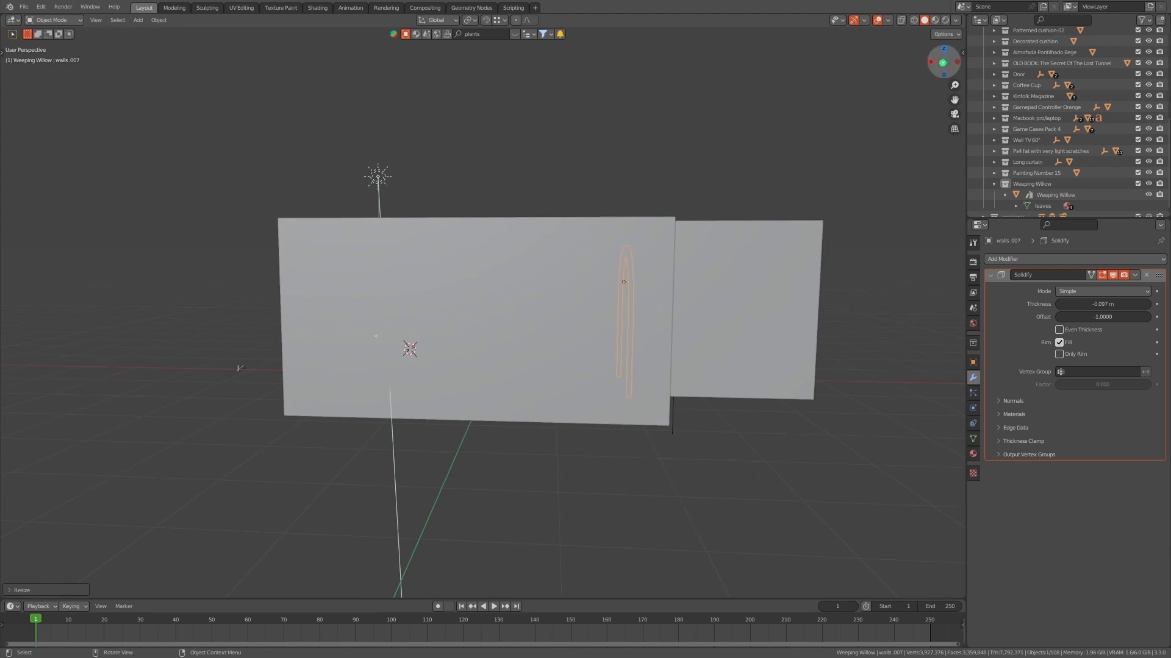
pyautogui.click(944, 62)
pyautogui.press('z')
pyautogui.click(705, 189)
pyautogui.scroll(6, 704, 189)
pyautogui.scroll(-8, 483, 312)
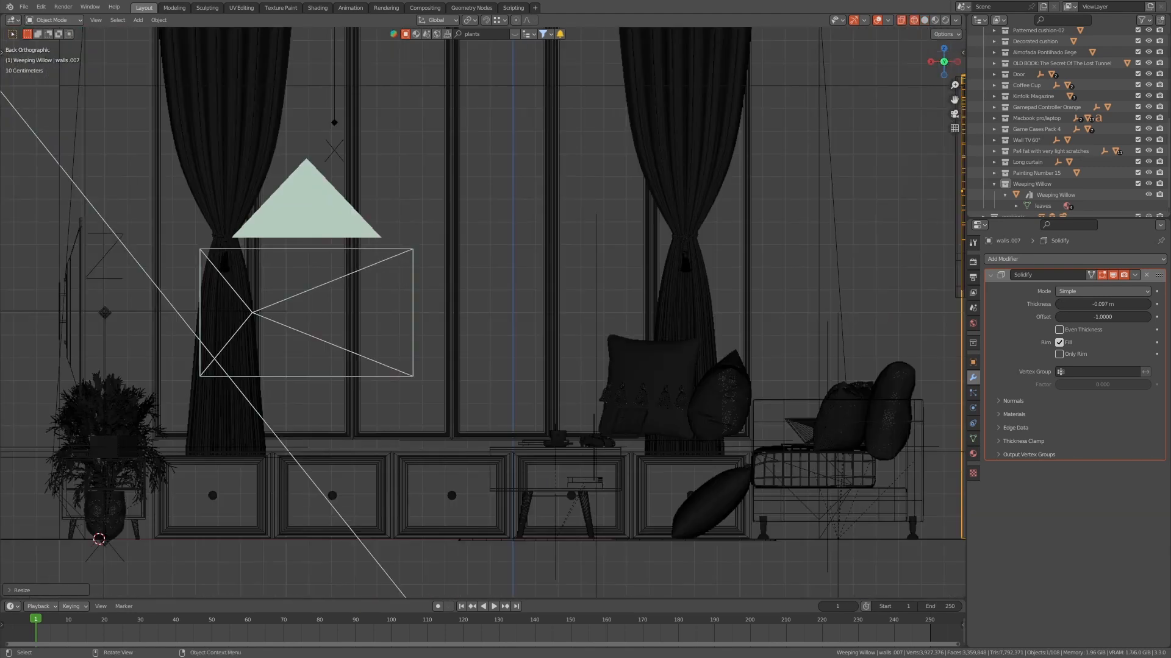
pyautogui.scroll(6, 483, 312)
pyautogui.keyDown('shift'); pyautogui.moveTo(483, 312); pyautogui.dragTo(138, 206, button='middle'); pyautogui.keyUp('shift')
pyautogui.press('g')
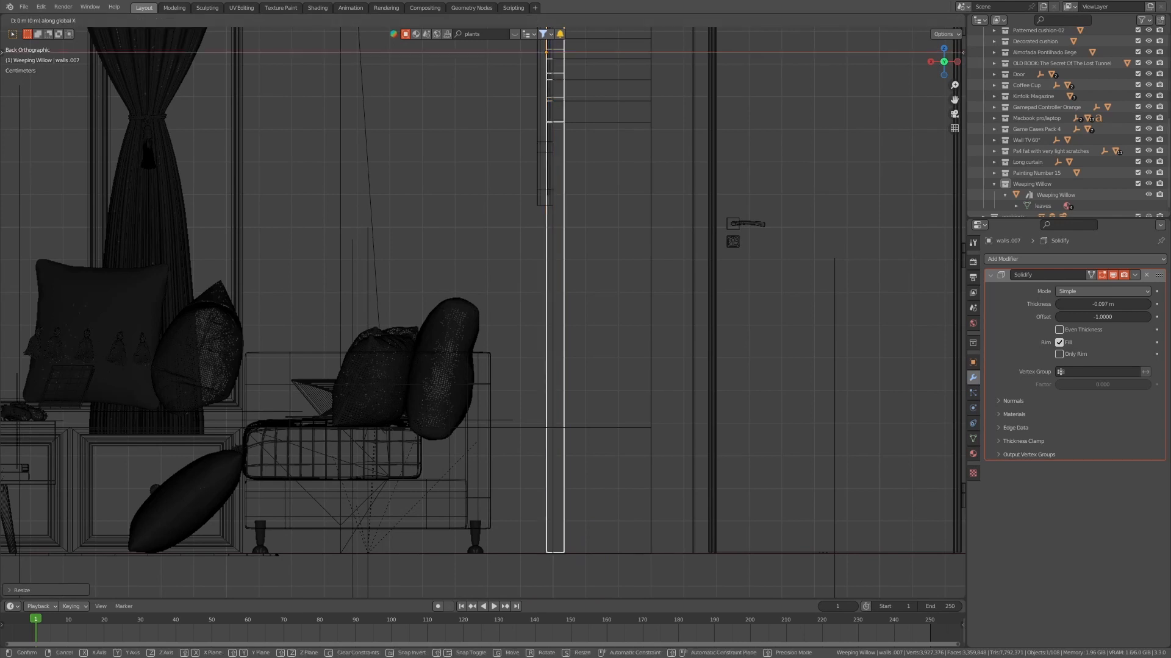
pyautogui.press('Return')
pyautogui.press('KP_0')
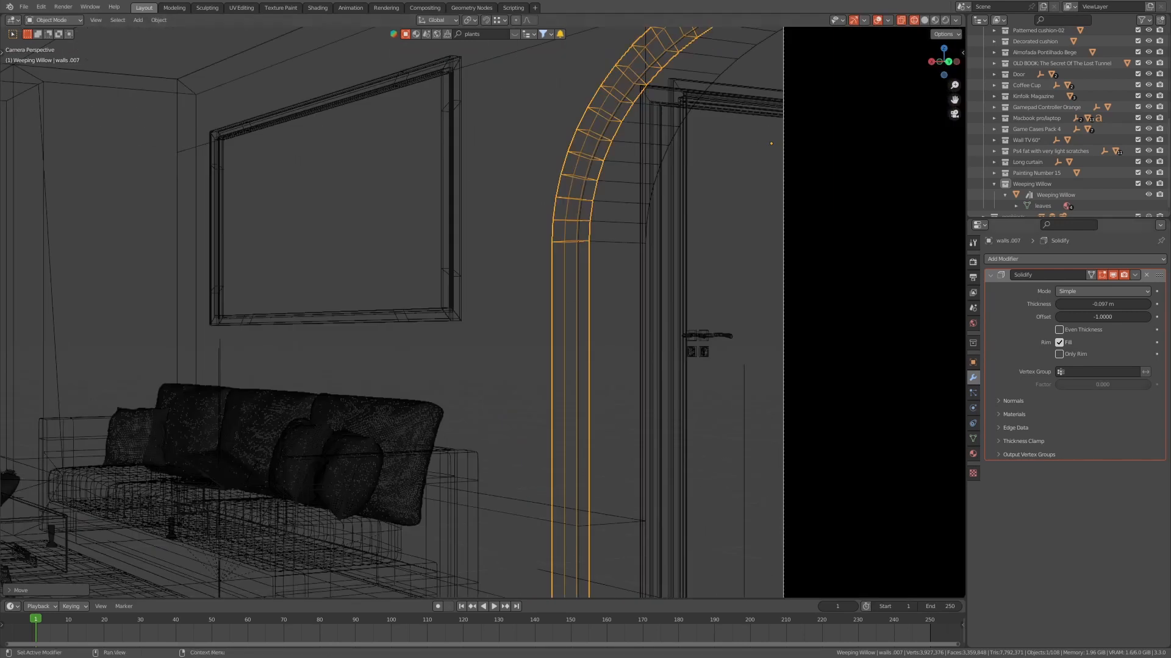
# - Unlink the shared yellow wall material from the arch trim and give it a new default white material
pyautogui.click(973, 453)
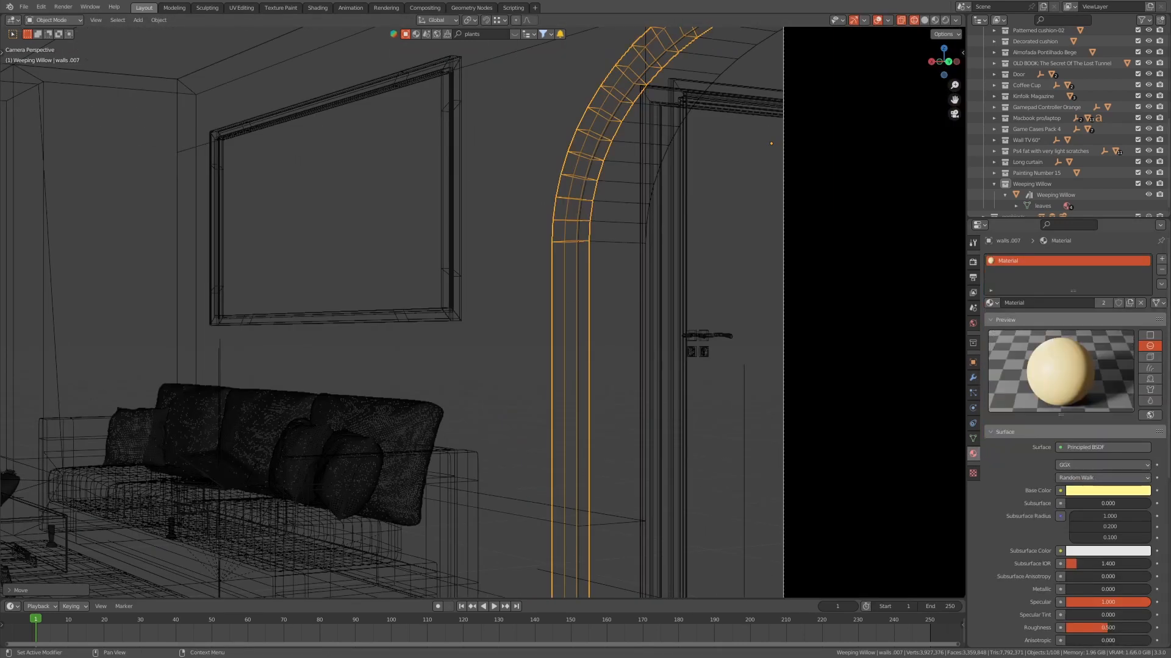
pyautogui.click(1141, 303)
pyautogui.click(1077, 303)
pyautogui.scroll(-2, 1076, 439)
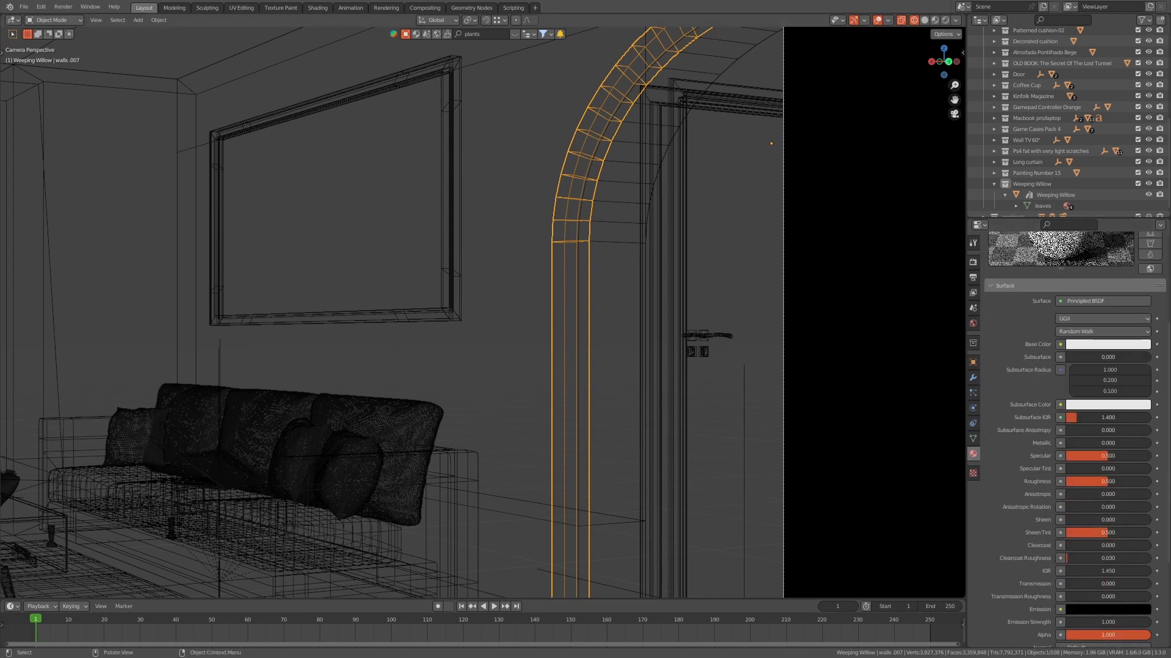
# - Preview the full camera frame in rendered shading with overlays hidden, and make the arch trim the active object
pyautogui.scroll(-4, 392, 311)
pyautogui.keyDown('shift'); pyautogui.moveTo(595, 287); pyautogui.dragTo(567, 280, button='middle'); pyautogui.keyUp('shift')
pyautogui.press('z')
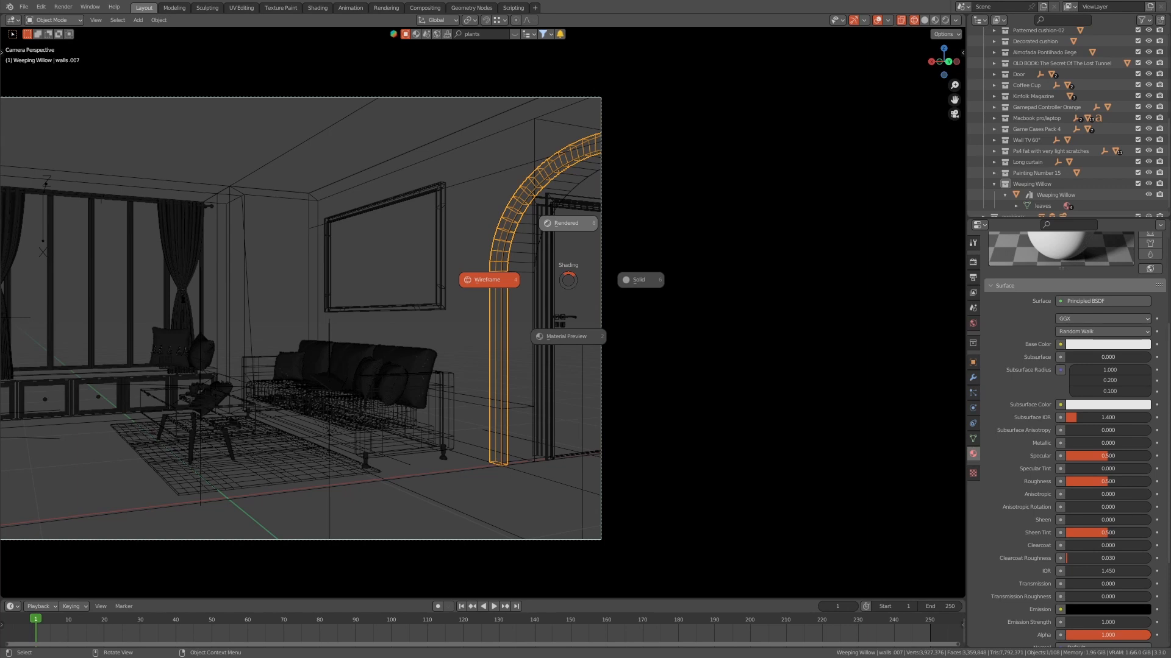
pyautogui.click(565, 223)
pyautogui.click(566, 224)
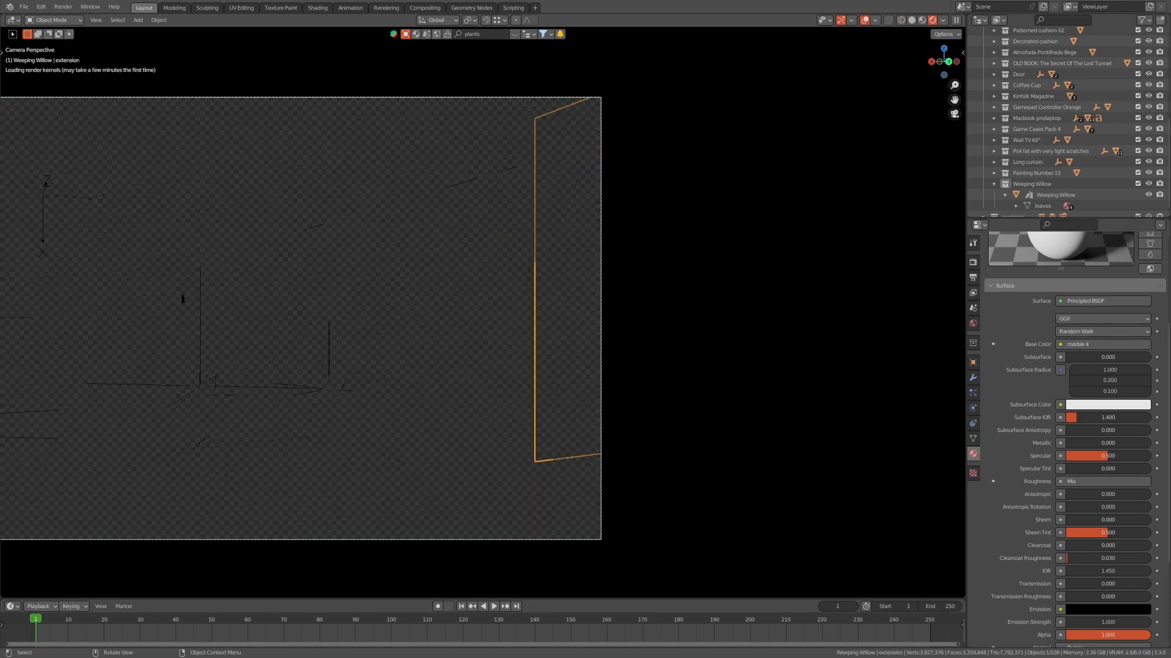
pyautogui.keyDown('shift'); pyautogui.moveTo(566, 223); pyautogui.dragTo(804, 228, button='middle'); pyautogui.keyUp('shift')
pyautogui.hotkey('alt', 'shift', 'z')
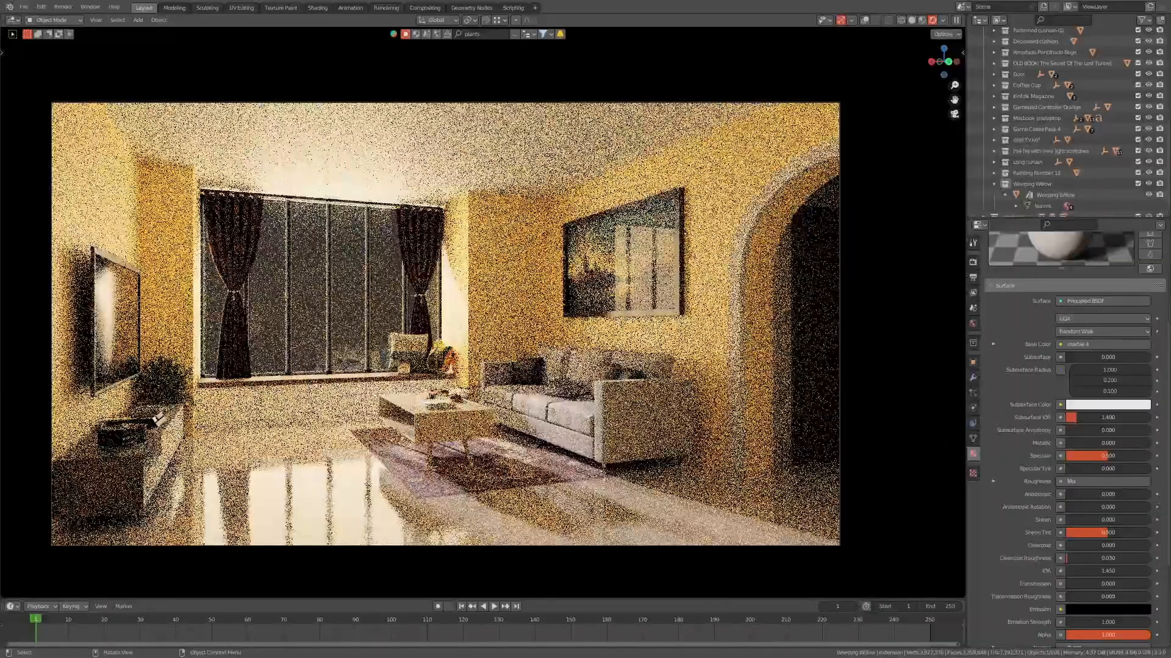
pyautogui.click(293, 399)
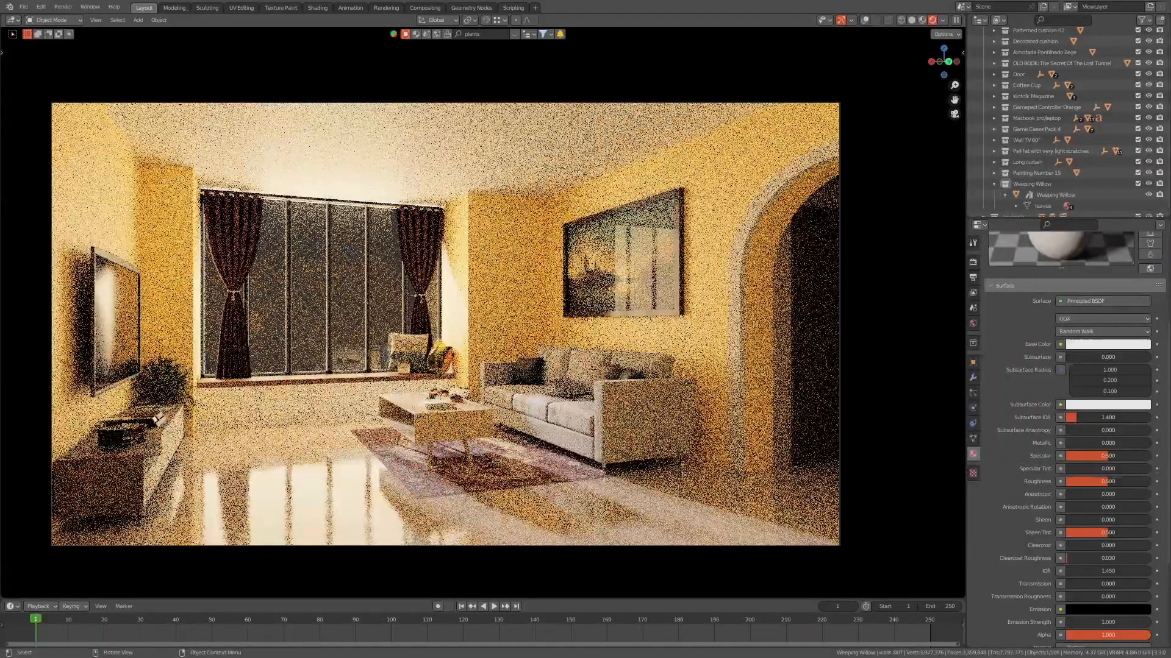
# - Set the arch trim material's base colour to pure white with a Value of 1
pyautogui.click(1107, 344)
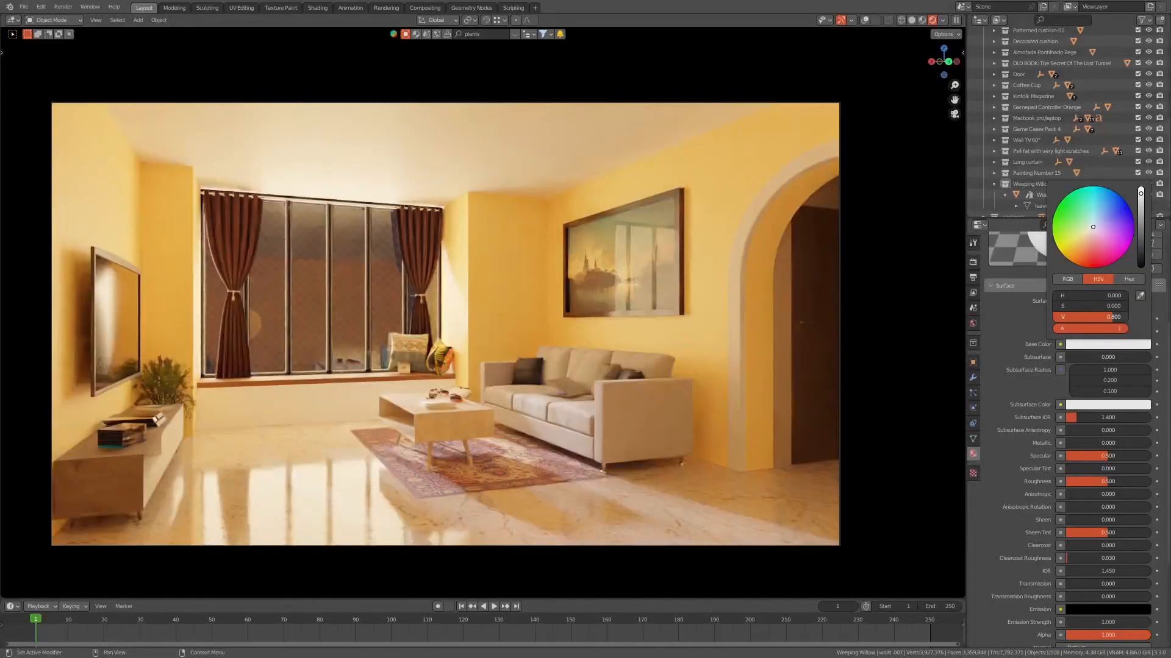
pyautogui.click(1113, 306)
pyautogui.click(1114, 316)
pyautogui.click(1115, 317)
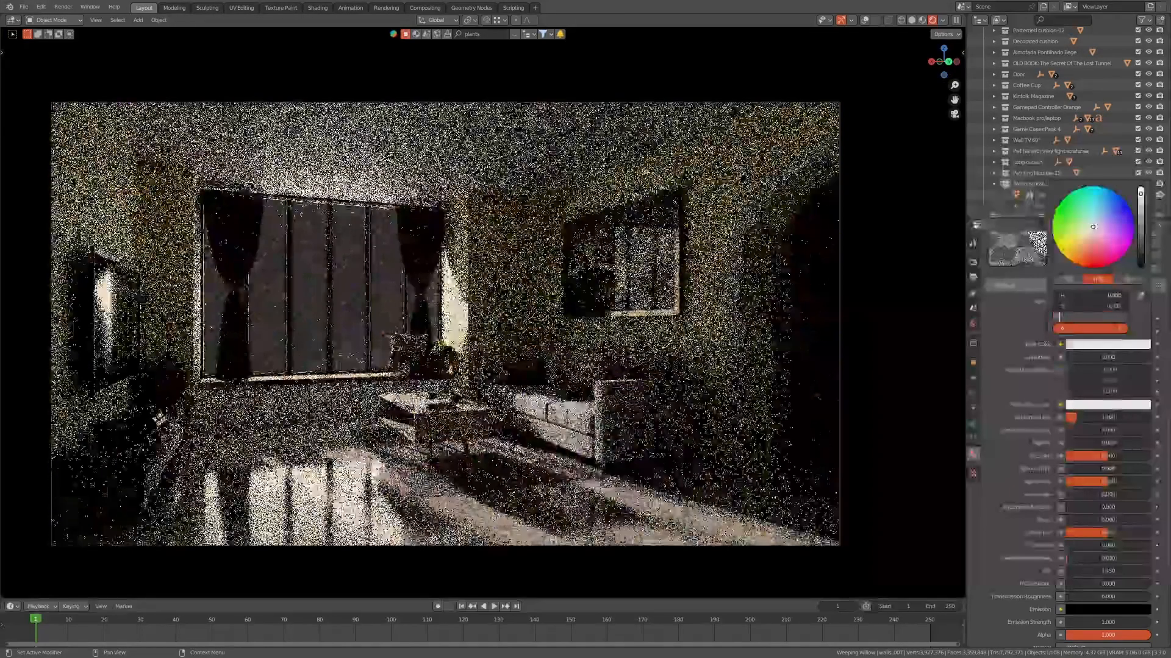
pyautogui.write('1')
pyautogui.press('Return')
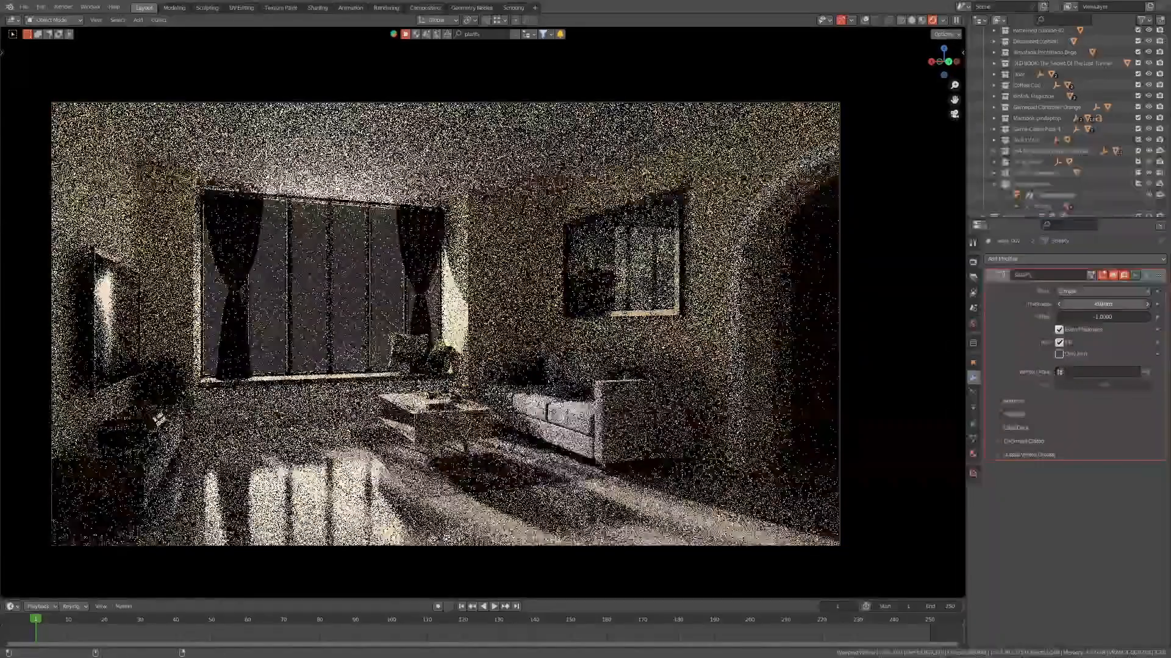
# - Set the arch trim's Solidify thickness to about -0.172 m while viewing the scene in wireframe shading
pyautogui.moveTo(1103, 304); pyautogui.dragTo(1094, 304)
pyautogui.press('z')
pyautogui.click(771, 332)
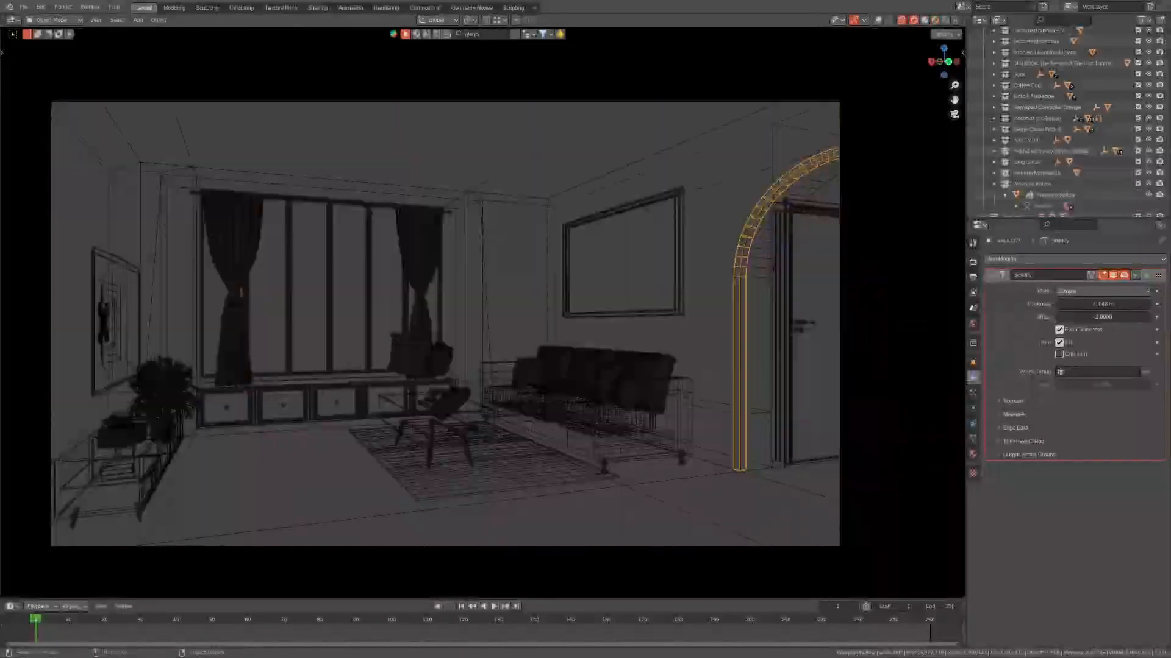
pyautogui.moveTo(1103, 304); pyautogui.dragTo(1055, 303)
# - Open the arch trim's mesh for editing and select the vertices along one side in a back orthographic view
pyautogui.press('Tab')
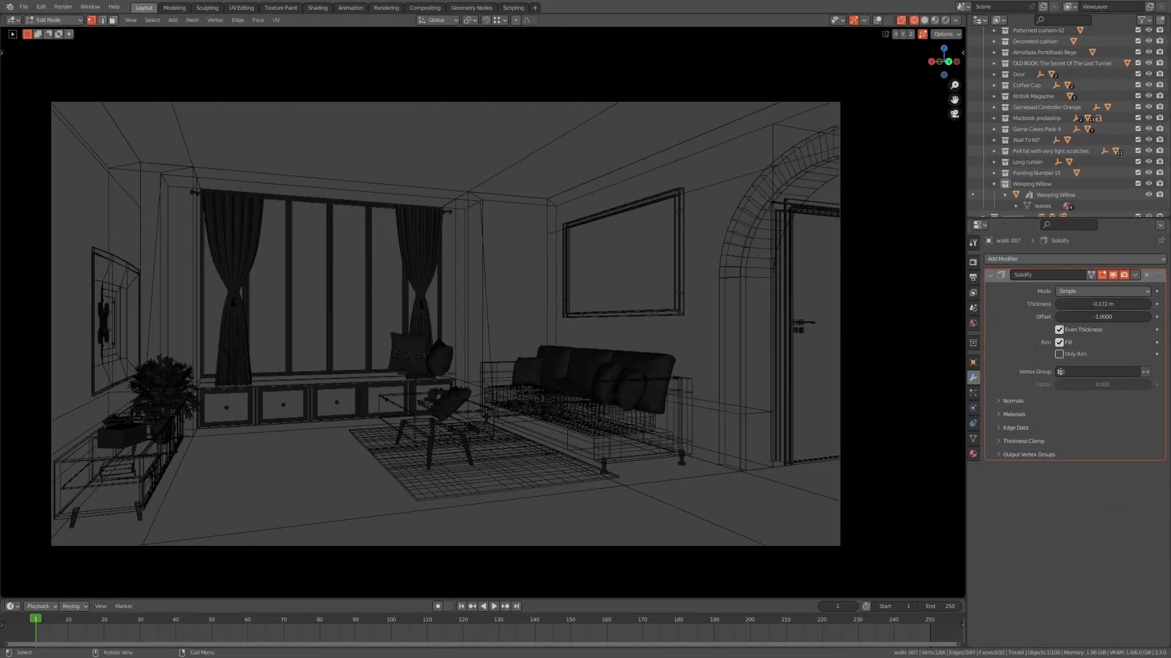
pyautogui.moveTo(487, 304); pyautogui.dragTo(509, 350, button='middle')
pyautogui.scroll(-10, 483, 313)
pyautogui.scroll(8, 483, 312)
pyautogui.hotkey('alt', 'shift', 'z')
pyautogui.scroll(-4, 483, 312)
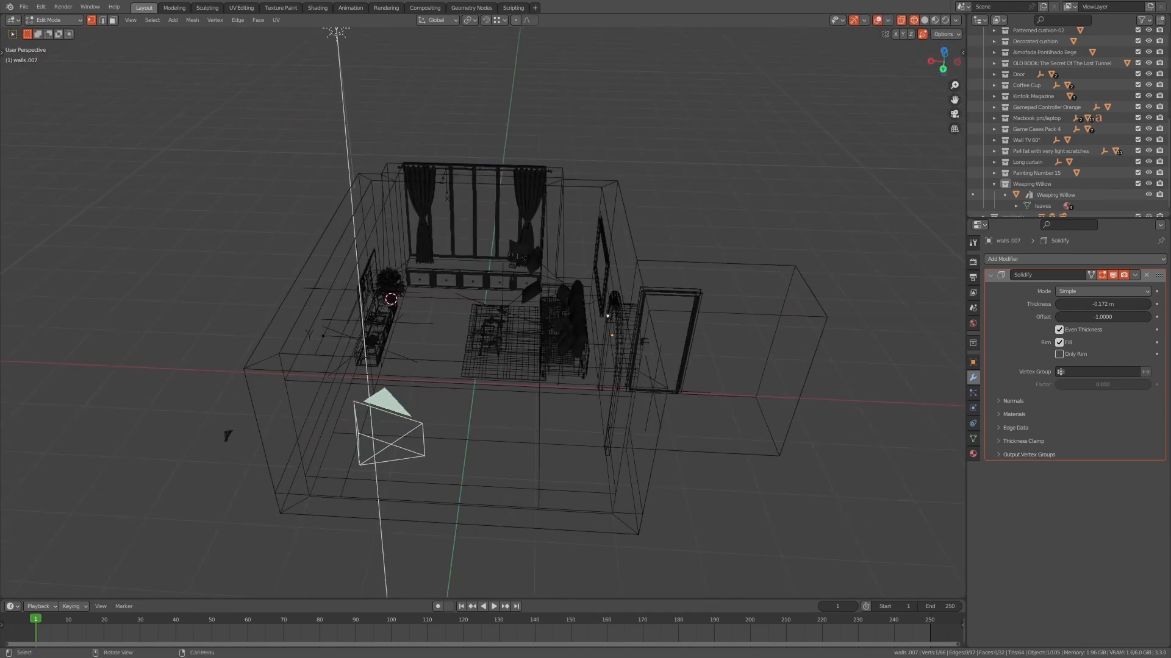
pyautogui.press('Tab')
pyautogui.press('Tab')
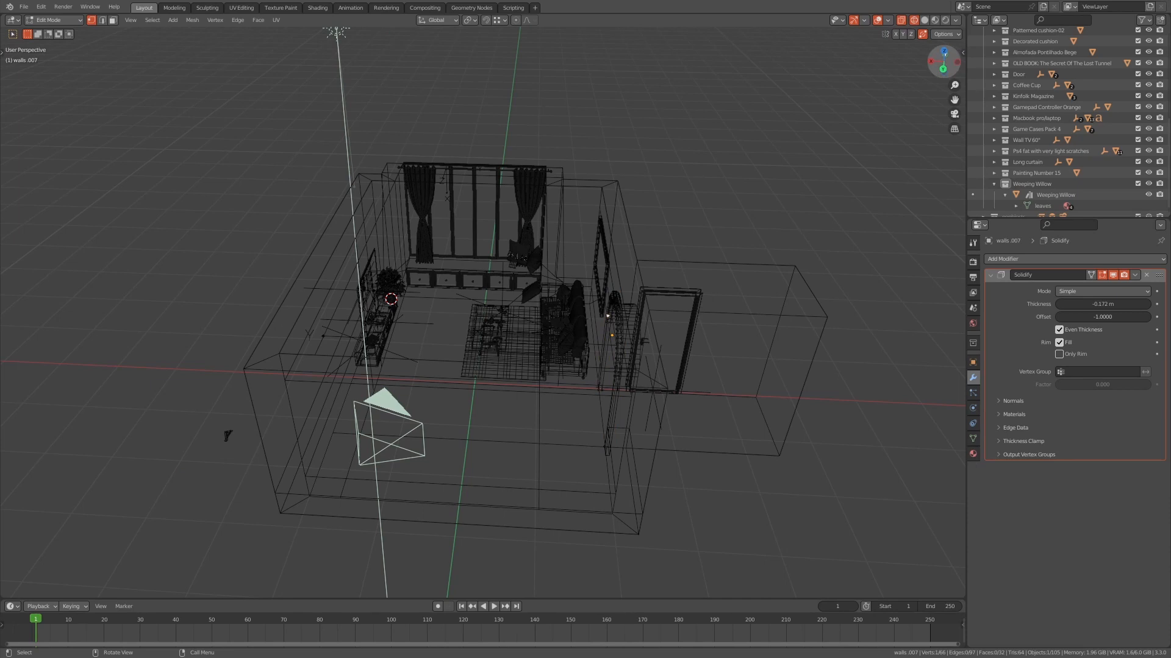
pyautogui.click(944, 55)
pyautogui.click(944, 62)
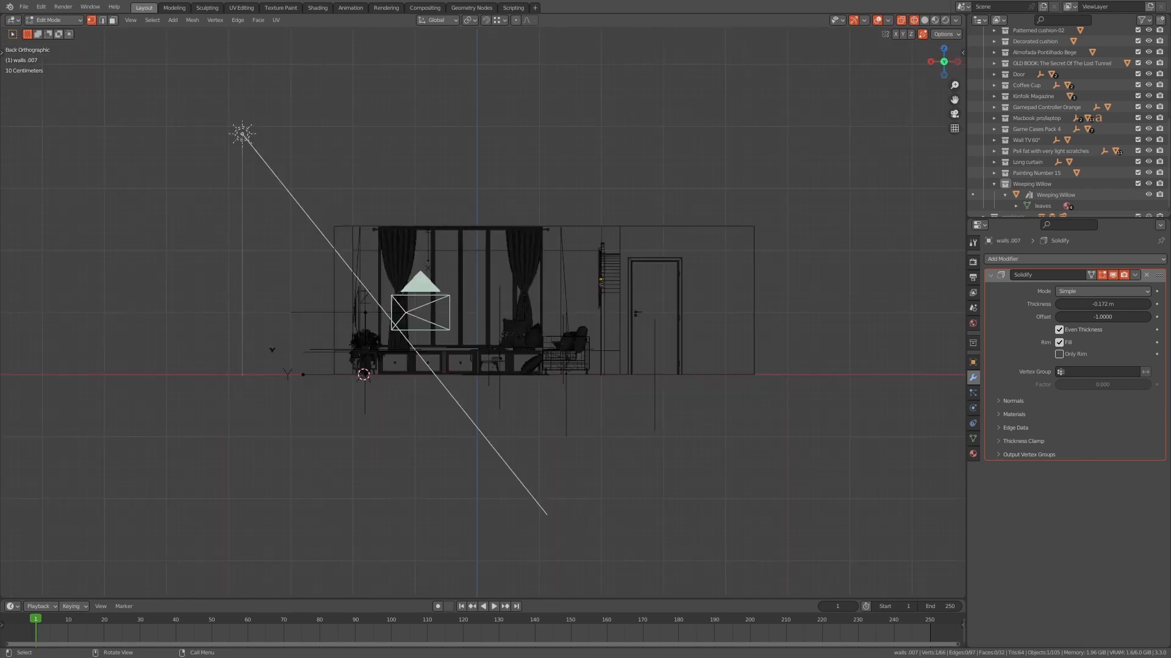
pyautogui.scroll(5, 566, 297)
pyautogui.scroll(4, 483, 311)
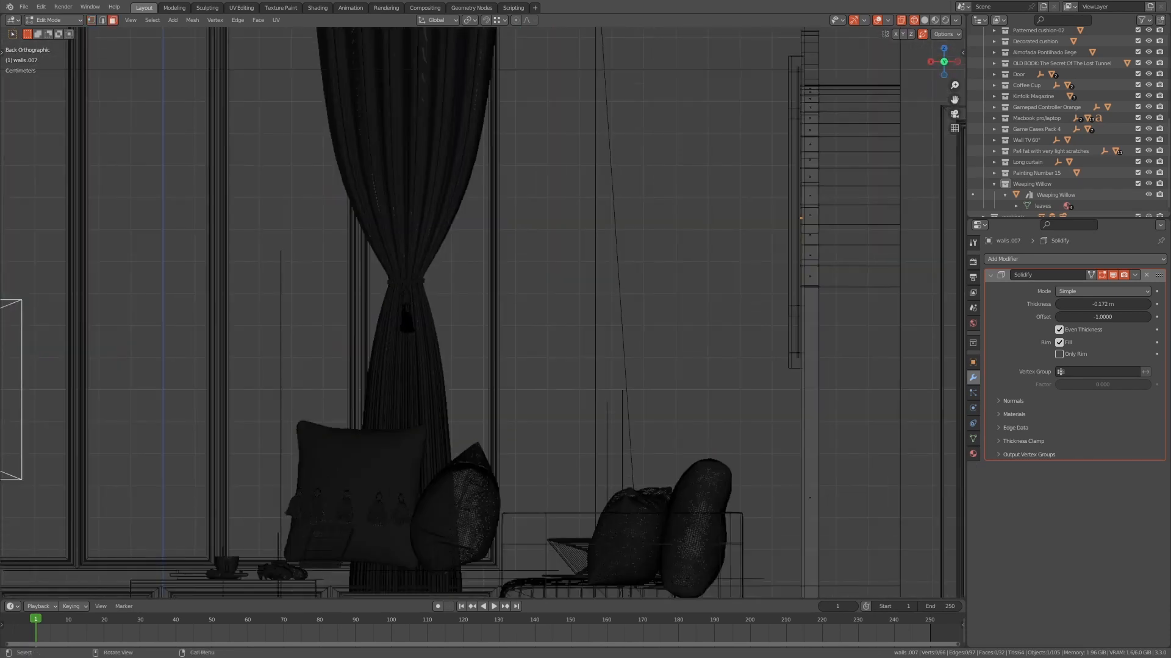
pyautogui.press('a')
pyautogui.hotkey('alt', 'a')
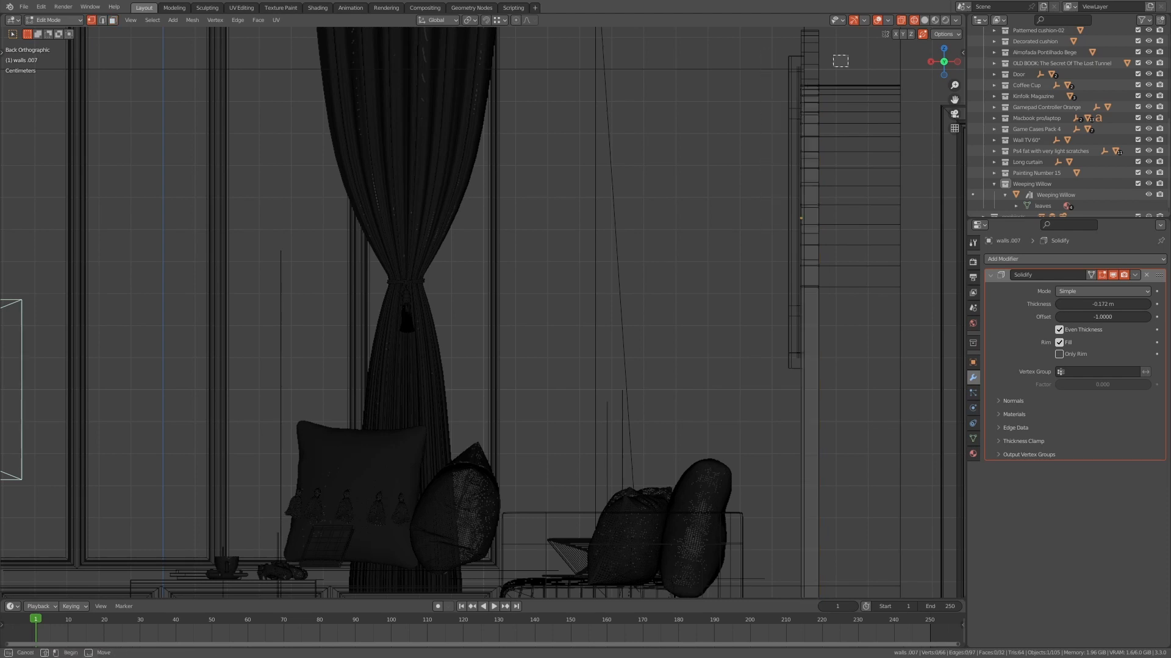
pyautogui.scroll(-4, 548, 317)
pyautogui.scroll(4, 591, 412)
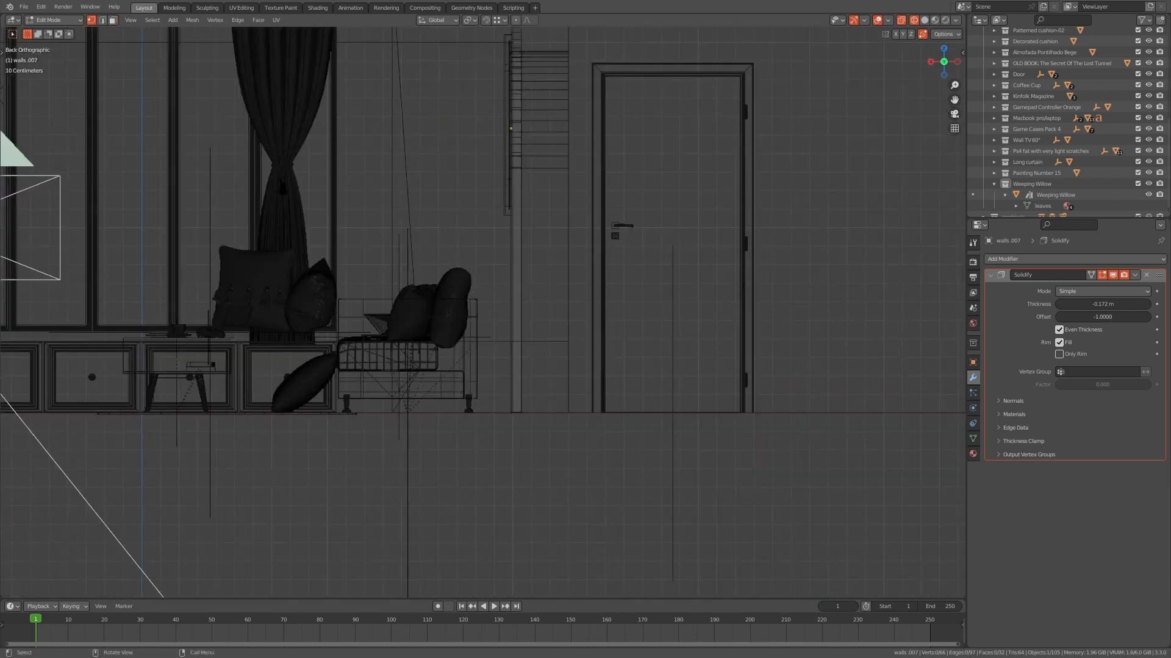
pyautogui.moveTo(515, 405); pyautogui.dragTo(545, 459)
pyautogui.keyDown('shift'); pyautogui.moveTo(550, 35); pyautogui.dragTo(512, 302); pyautogui.keyUp('shift')
pyautogui.keyDown('shift'); pyautogui.moveTo(512, 302); pyautogui.dragTo(536, 442, button='middle'); pyautogui.keyUp('shift')
pyautogui.hotkey('shift', 'd')
pyautogui.hotkey('alt', 'z')
pyautogui.press('KP_0')
pyautogui.press('g')
pyautogui.press('y')
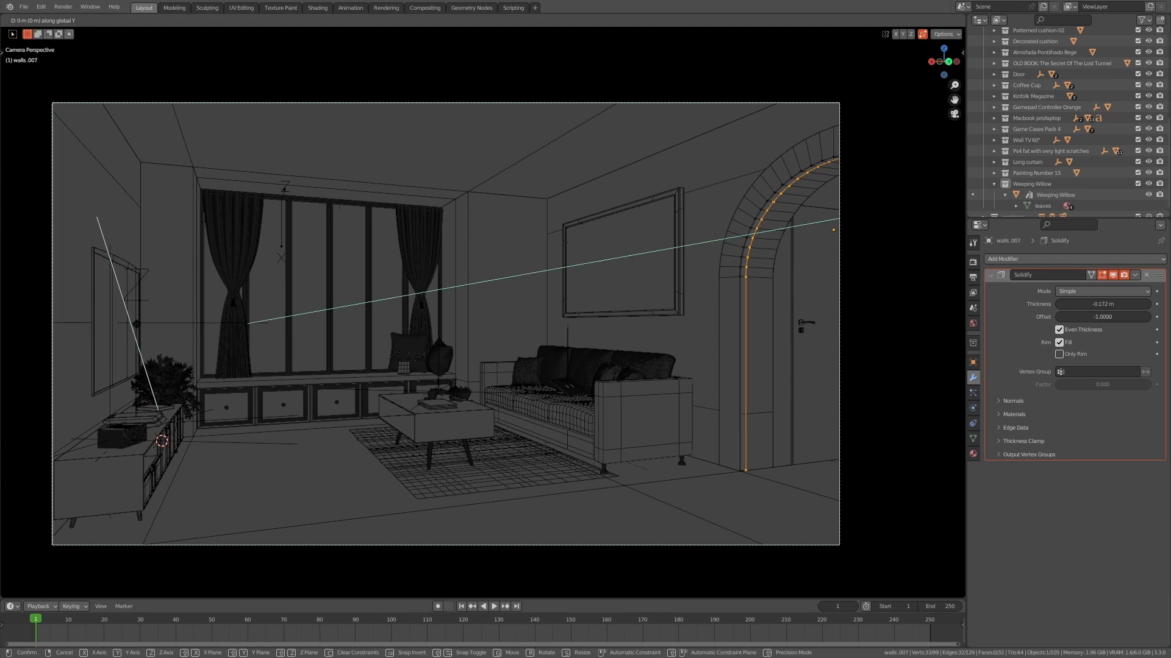
pyautogui.press('Escape')
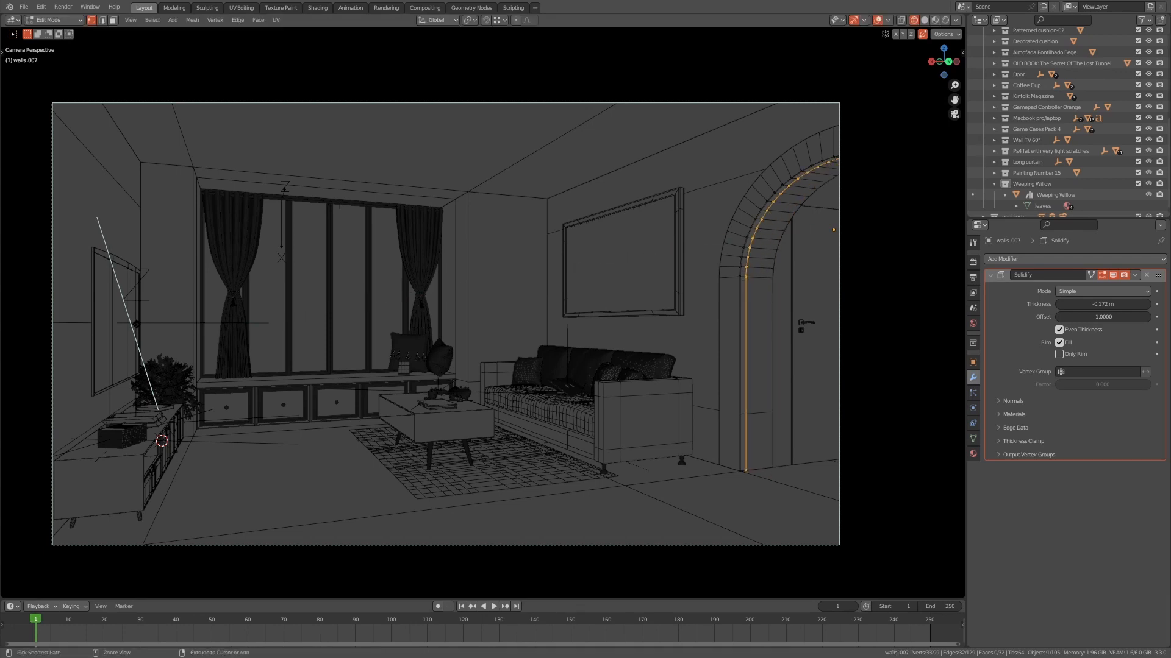
pyautogui.press('x')
pyautogui.click(758, 327)
pyautogui.hotkey('ctrl', 'z')
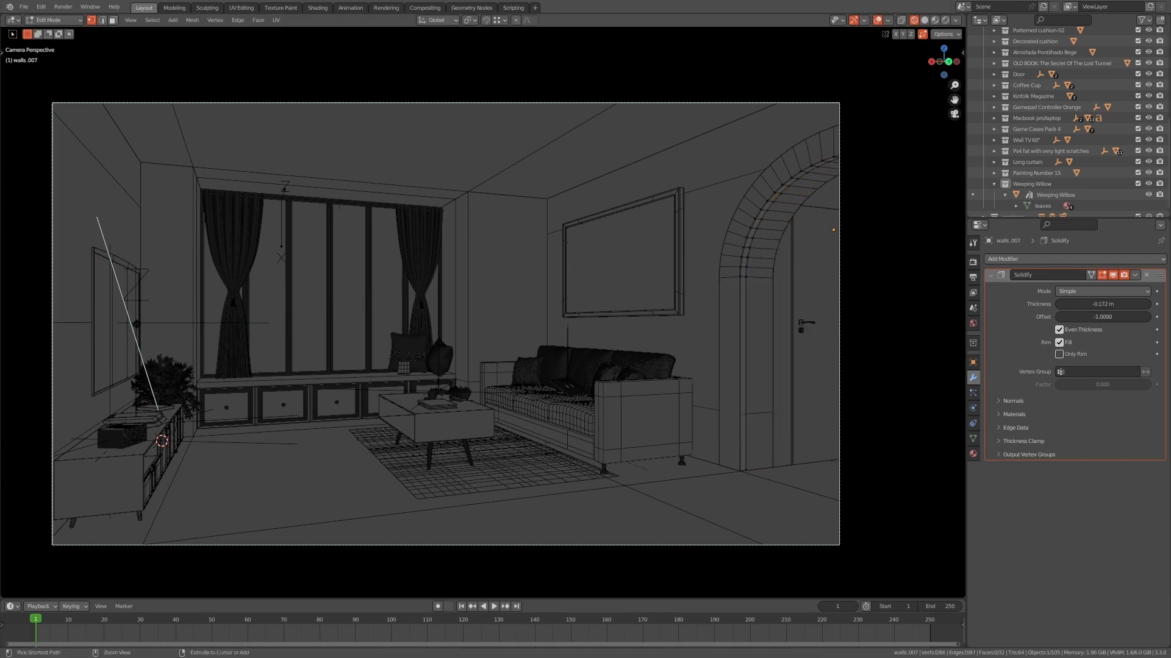
# - Leave mesh editing and isolate the arch trim by hiding every other object
pyautogui.press('2')
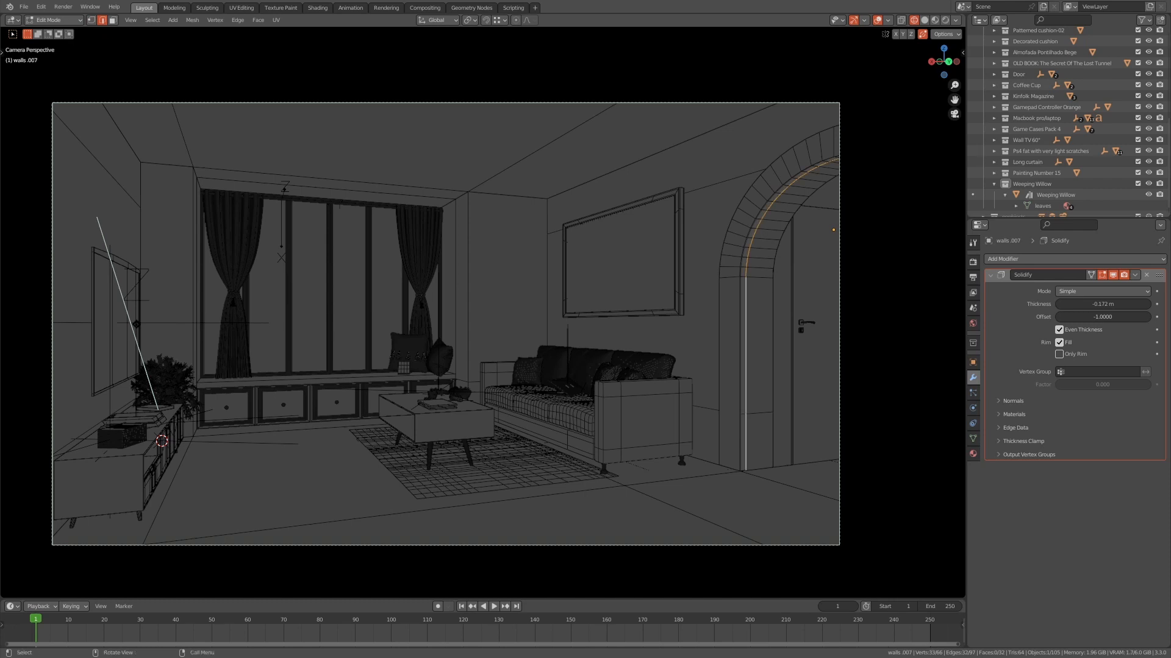
pyautogui.press('KP_0')
pyautogui.scroll(-4, 483, 311)
pyautogui.press('Tab')
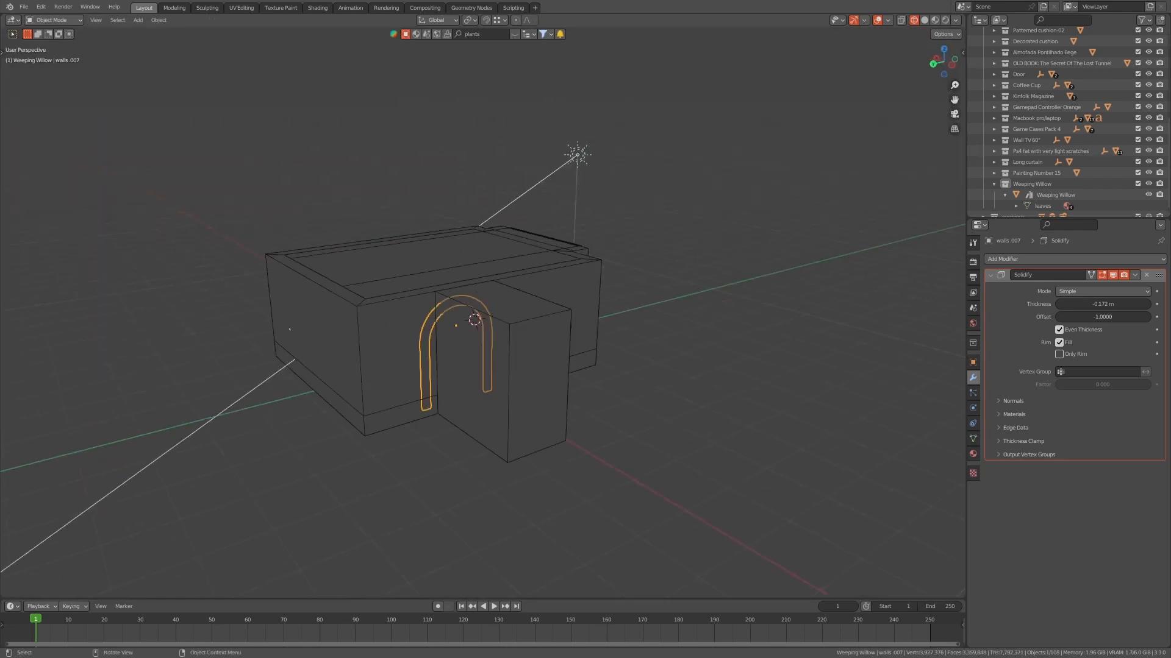
pyautogui.hotkey('shift', 'h')
pyautogui.press('2')
pyautogui.hotkey('ctrl', 'z')
pyautogui.hotkey('ctrl', 'z')
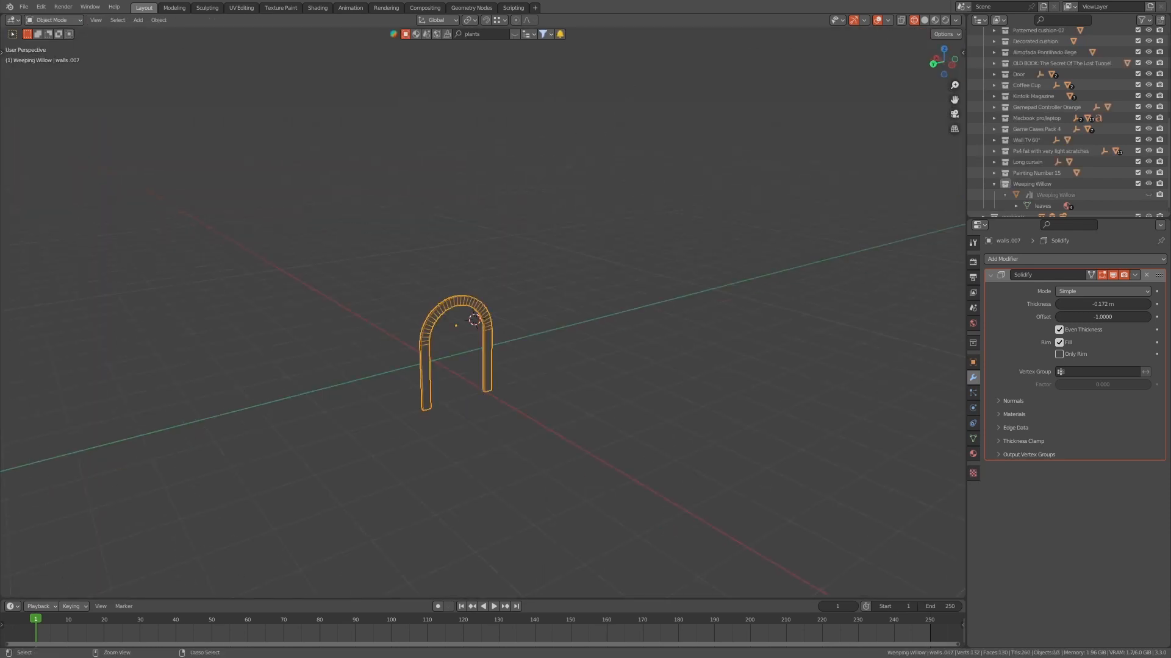
pyautogui.scroll(4, 483, 312)
pyautogui.hotkey('shift', 'h')
pyautogui.scroll(3, 482, 311)
pyautogui.keyDown('shift'); pyautogui.moveTo(464, 329); pyautogui.dragTo(538, 313, button='middle'); pyautogui.keyUp('shift')
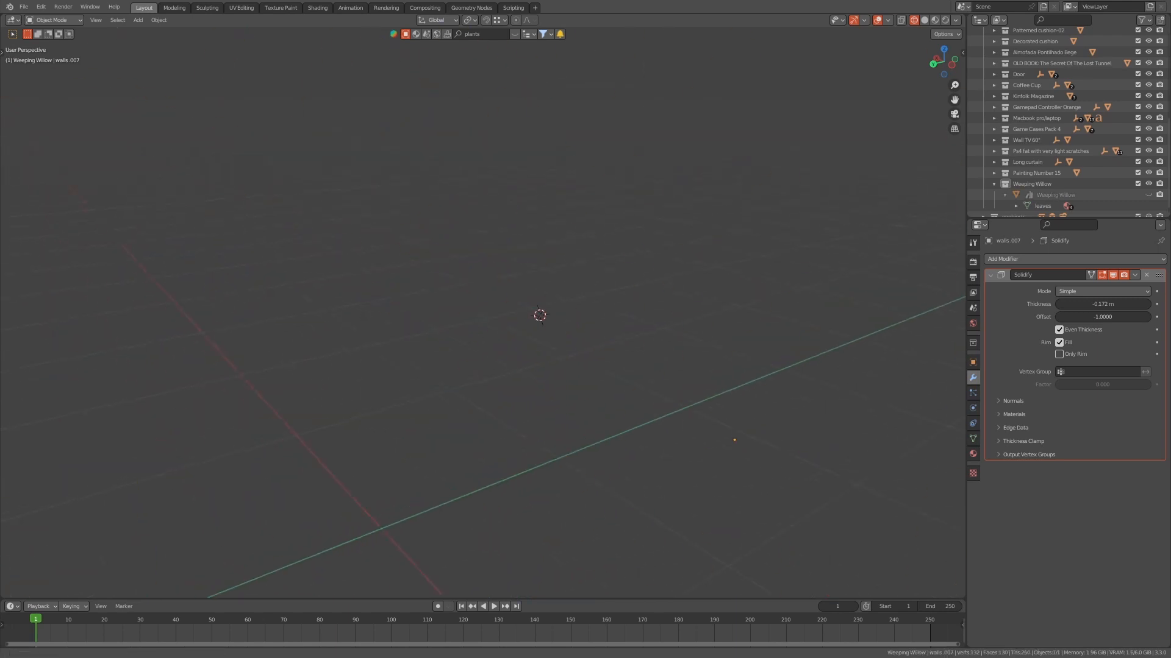
pyautogui.scroll(-5, 483, 312)
pyautogui.press('2')
pyautogui.hotkey('ctrl', 'z')
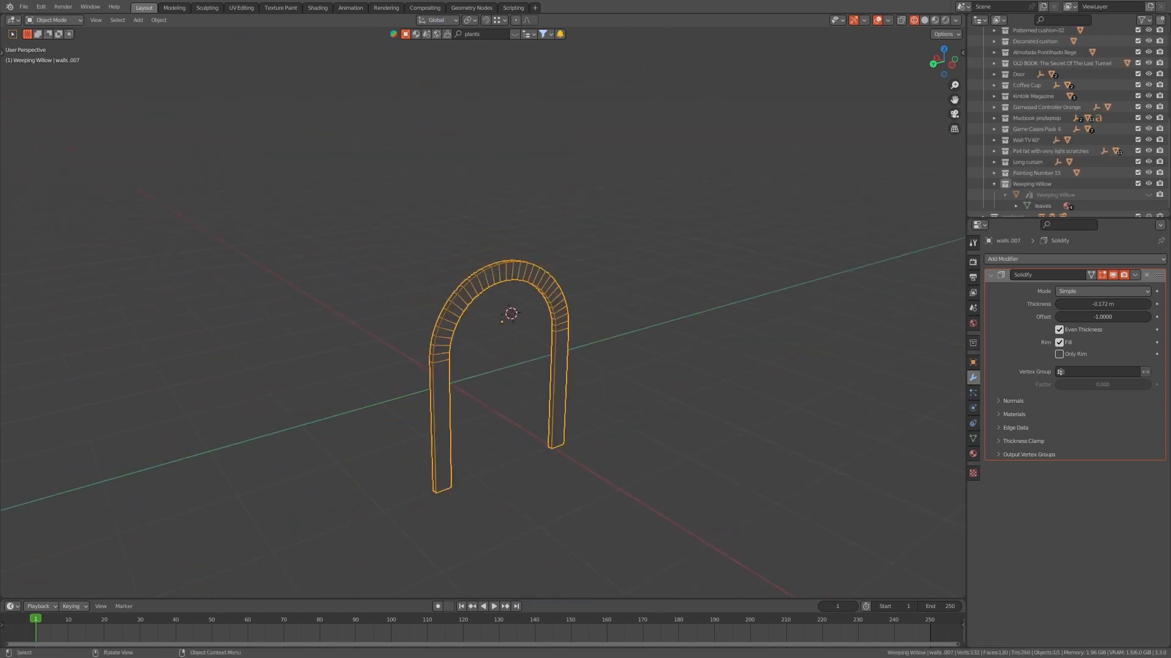
# - Apply the isolated arch trim's scale and set its Solidify thickness to about -0.218 m
pyautogui.press('Tab')
pyautogui.hotkey('alt', 'a')
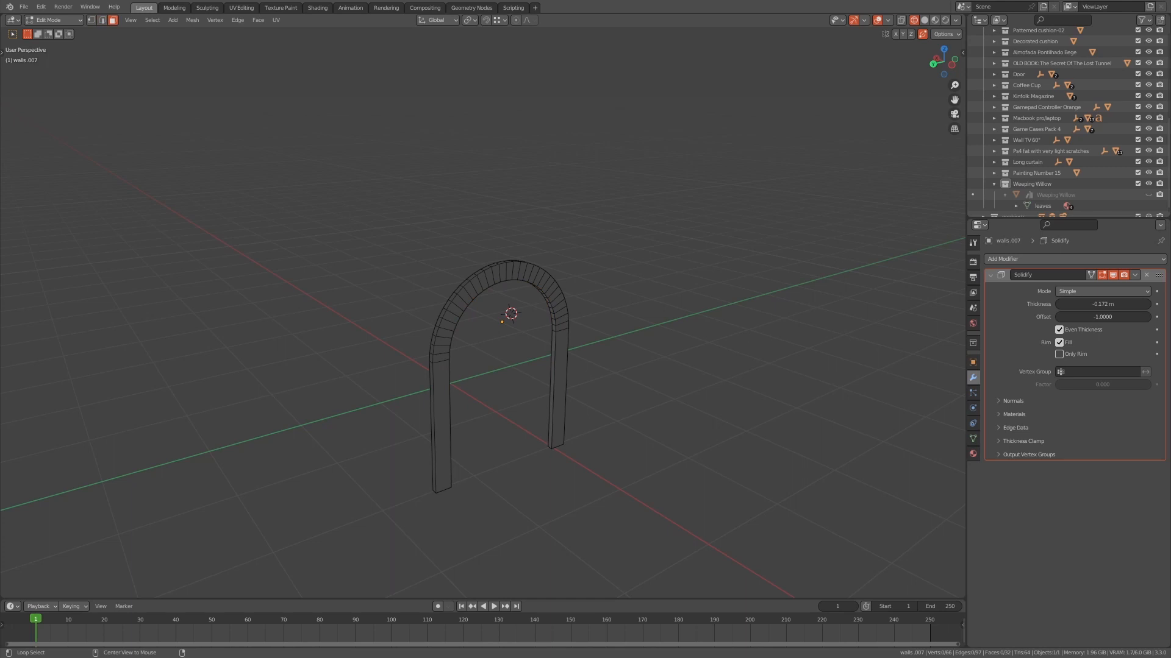
pyautogui.press('a')
pyautogui.hotkey('alt', 'a')
pyautogui.moveTo(482, 308); pyautogui.dragTo(390, 309, button='middle')
pyautogui.press('Tab')
pyautogui.scroll(3, 597, 308)
pyautogui.hotkey('ctrl', 'a')
pyautogui.click(503, 327)
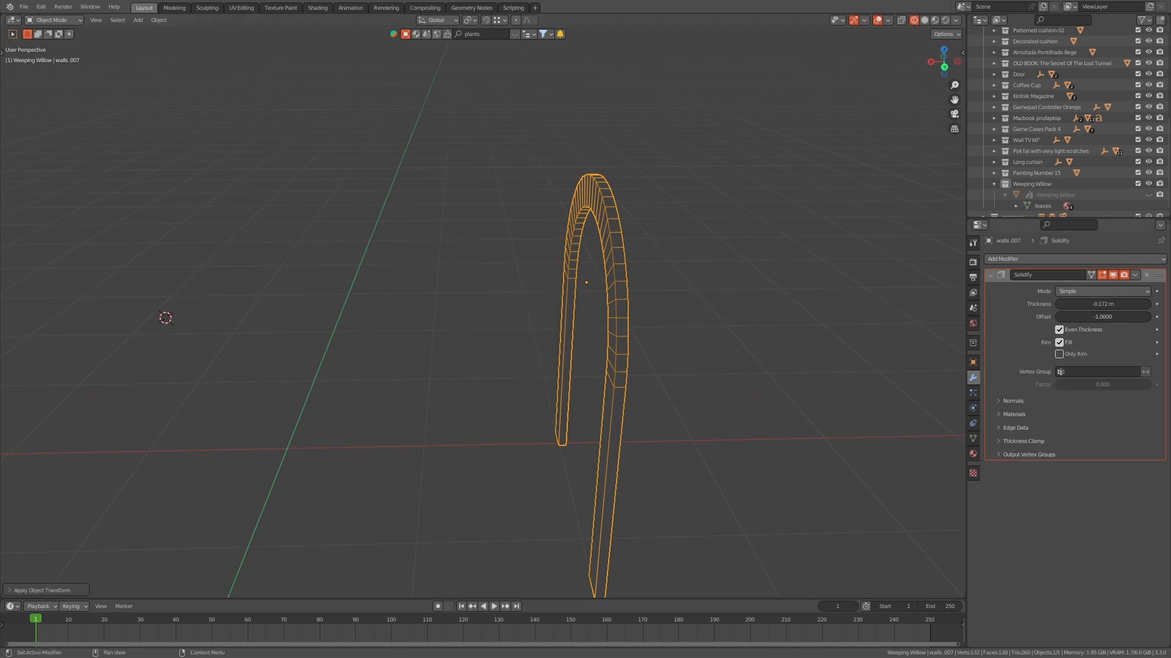
pyautogui.moveTo(1102, 304)
pyautogui.mouseDown()
pyautogui.moveTo(1138, 304)
pyautogui.moveTo(1087, 304)
pyautogui.mouseUp()
# - Select only the door-side edge vertices of the arch trim's mesh in an X-ray back orthographic view, and leave mesh editing
pyautogui.press('Tab')
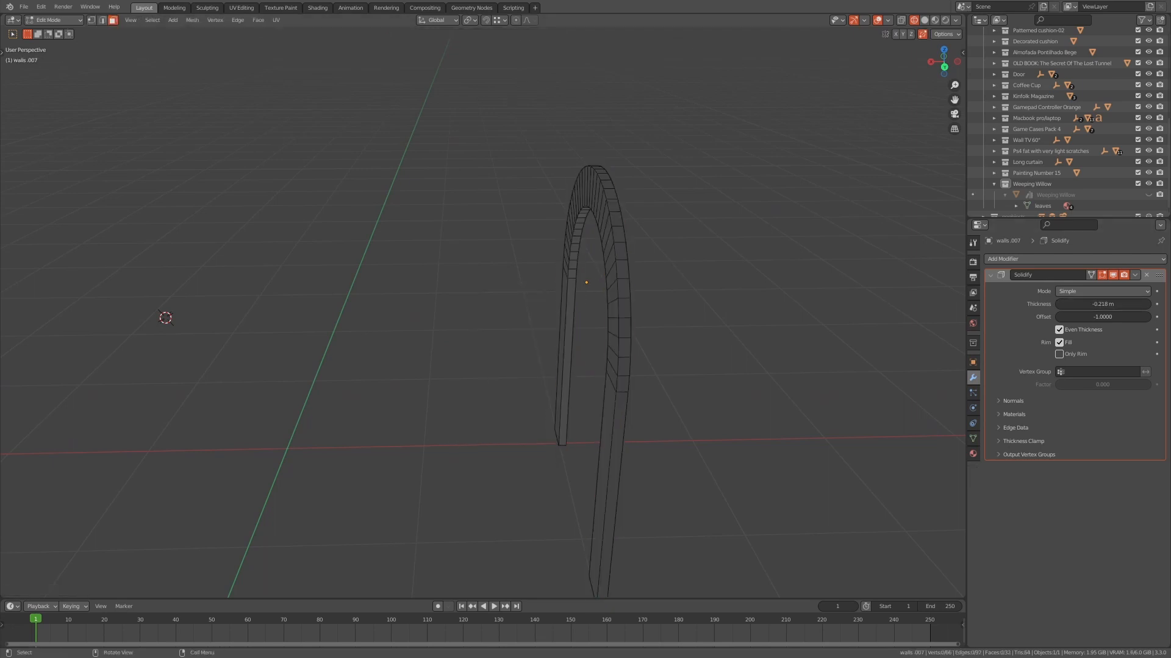
pyautogui.press('1')
pyautogui.press('a')
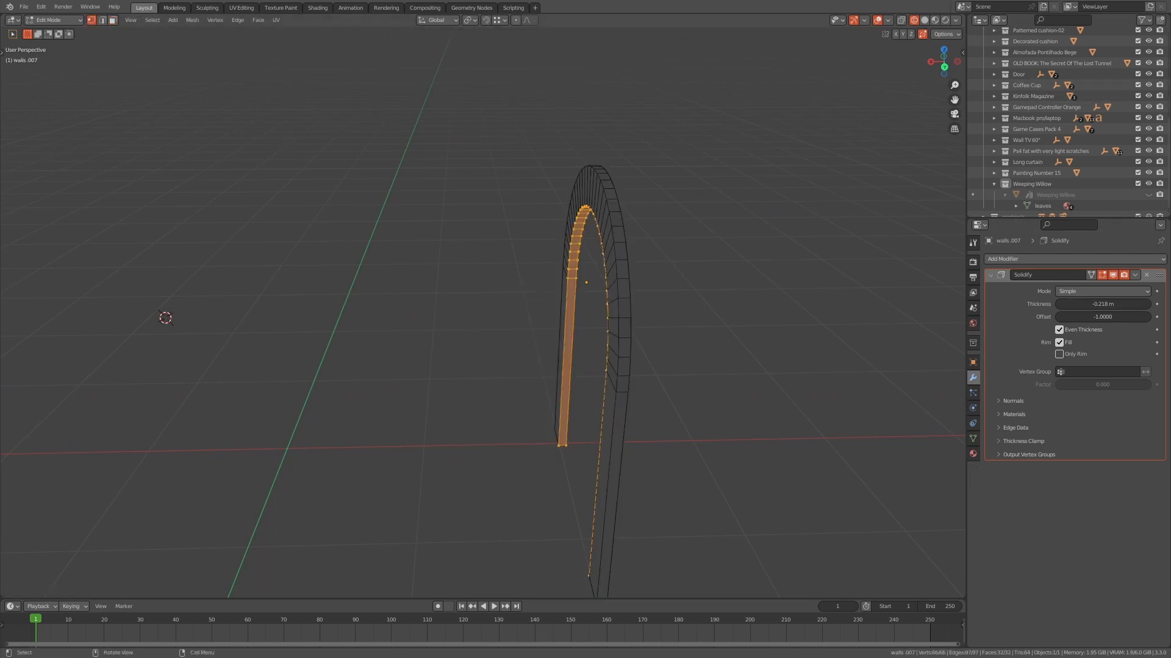
pyautogui.click(944, 67)
pyautogui.hotkey('alt', 'z')
pyautogui.moveTo(701, 73); pyautogui.dragTo(560, 470)
pyautogui.moveTo(559, 471); pyautogui.dragTo(597, 501, button='middle')
pyautogui.press('Tab')
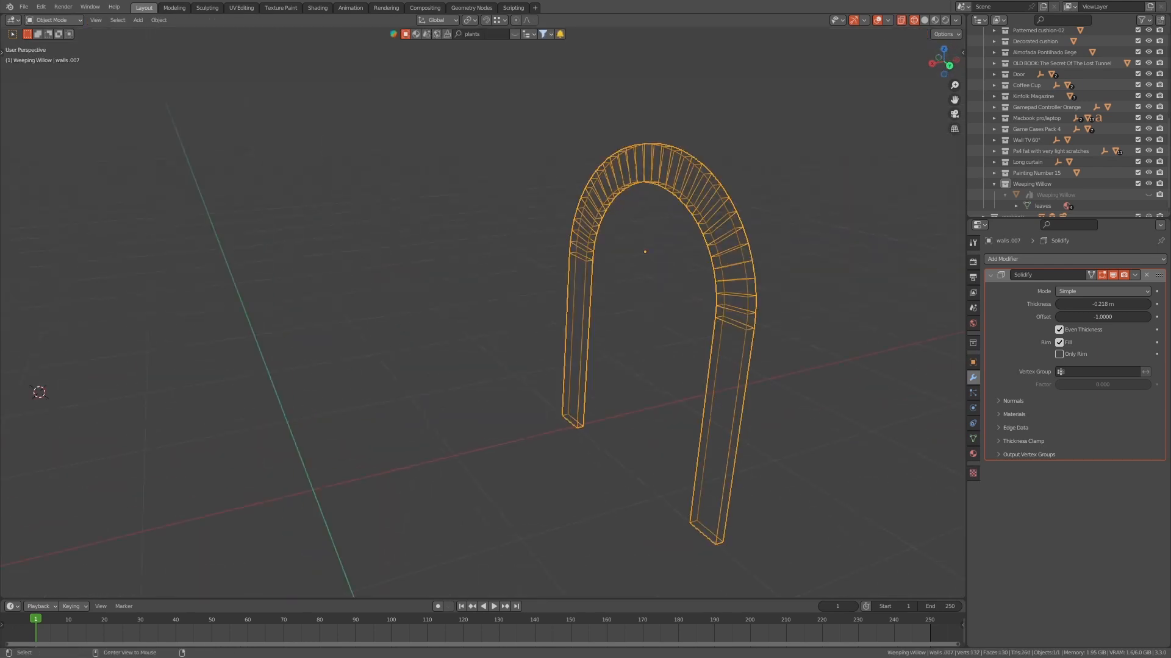
# - Unhide all objects and show the camera view in solid shading with overlays hidden and X-ray off
pyautogui.hotkey('alt', 'h')
pyautogui.press('KP_0')
pyautogui.hotkey('shift', 'alt', 'z')
pyautogui.press('z')
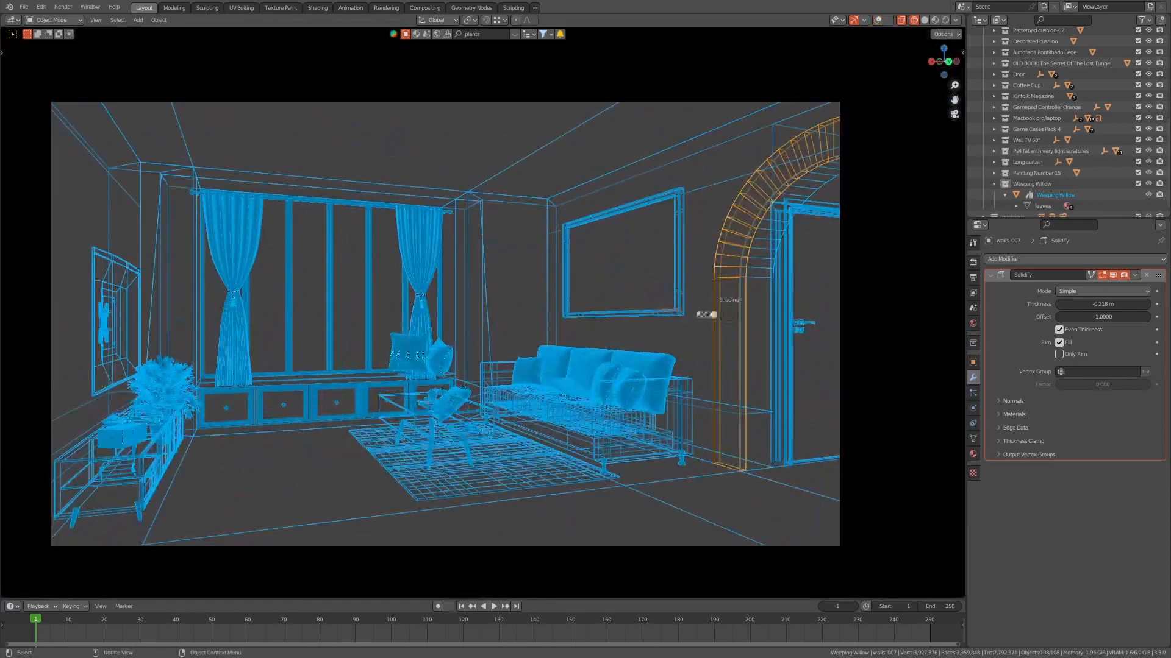
pyautogui.click(799, 314)
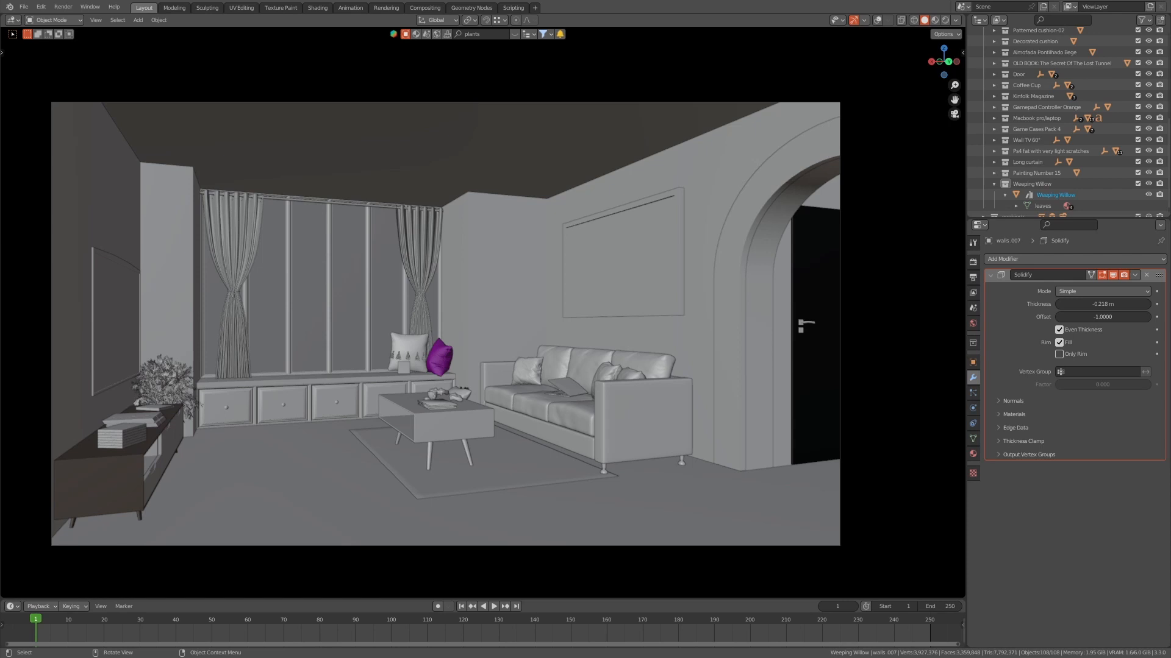
pyautogui.press('Tab')
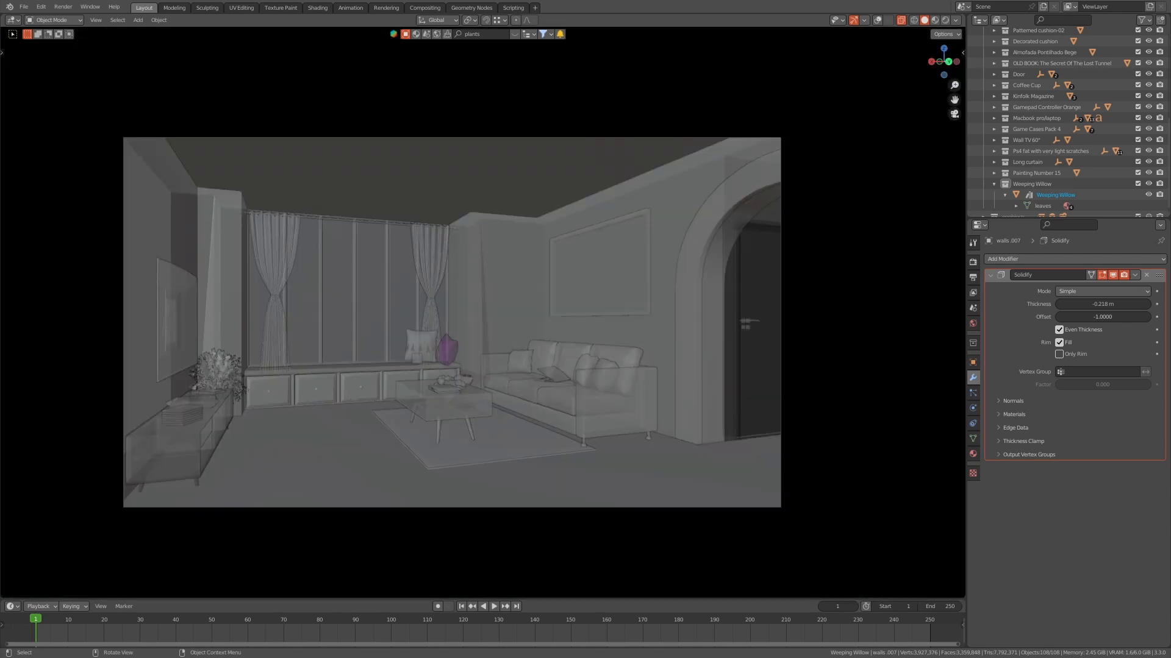
pyautogui.hotkey('alt', 'z')
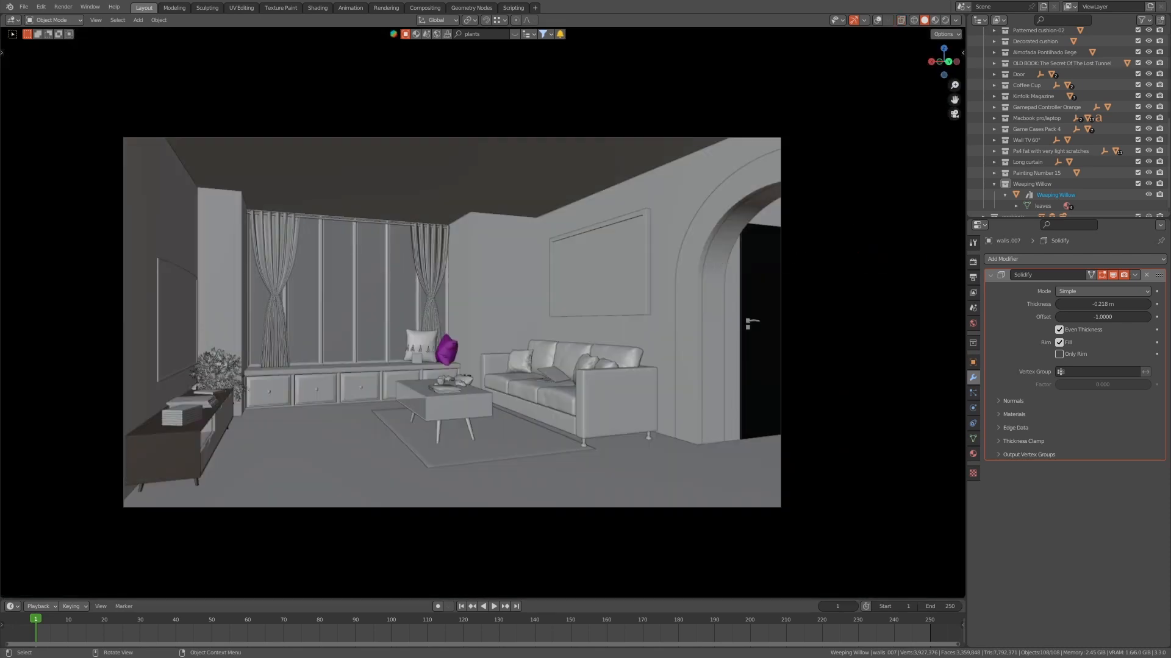
# - Show the overlays and move the arch trim's selected edge vertices along X, deepening the trim into the archway
pyautogui.hotkey('shift', 'alt', 'z')
pyautogui.press('Tab')
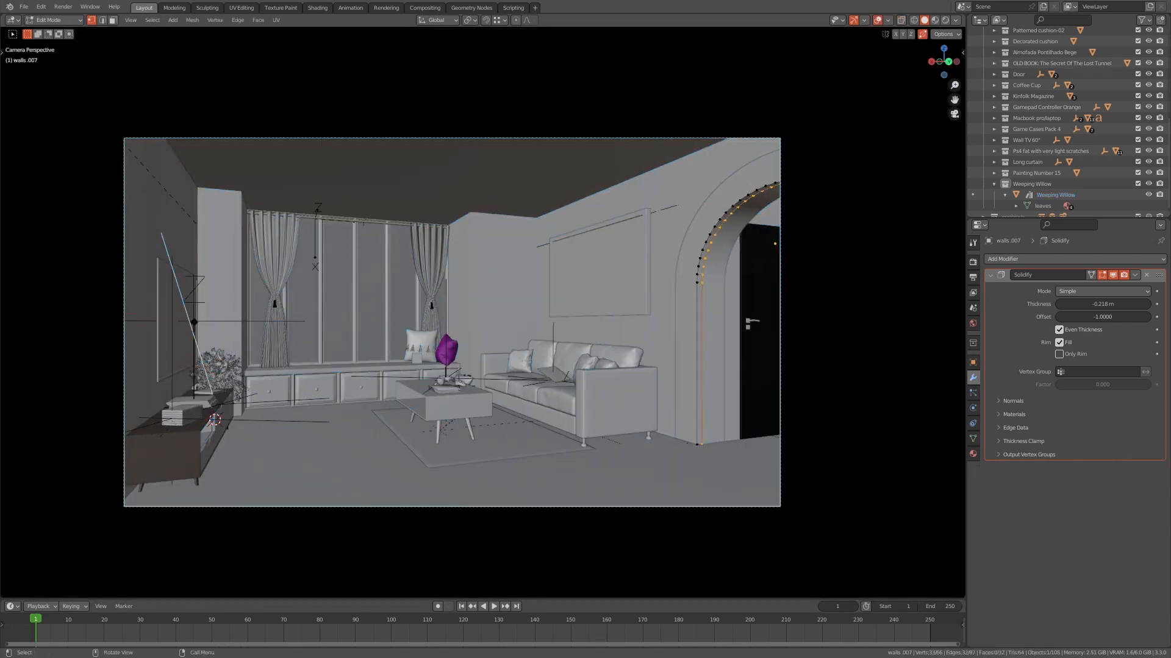
pyautogui.press('e')
pyautogui.press('x')
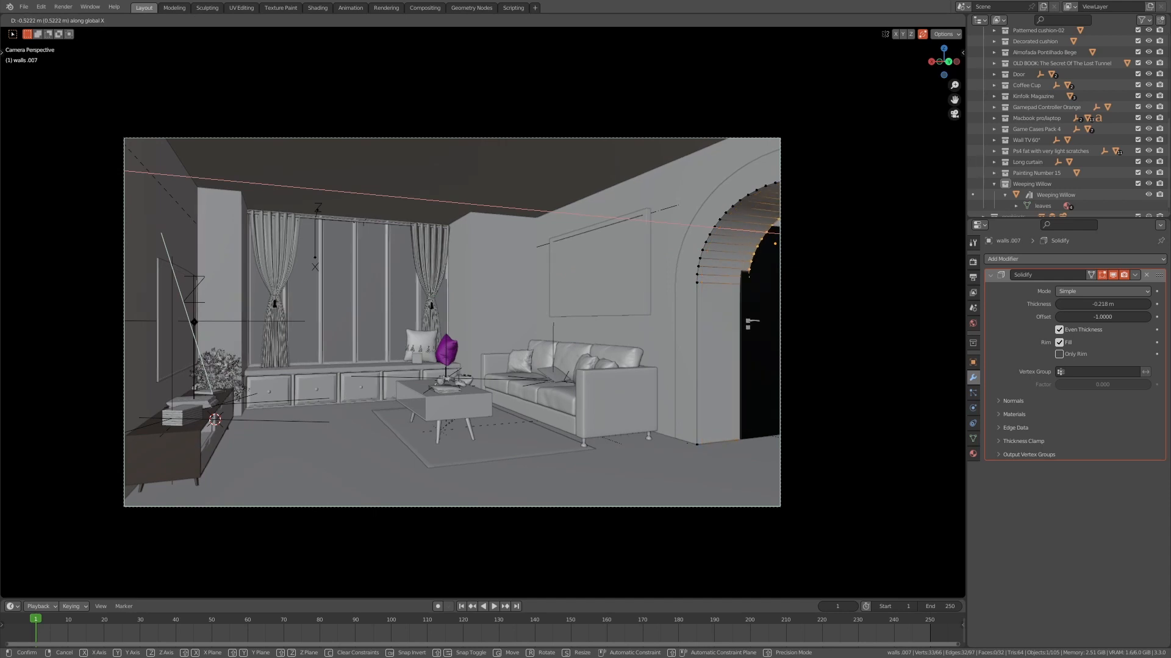
pyautogui.press('Return')
# - Leave mesh editing and apply Shade Smooth to the arch trim
pyautogui.press('Tab')
pyautogui.scroll(-4, 610, 256)
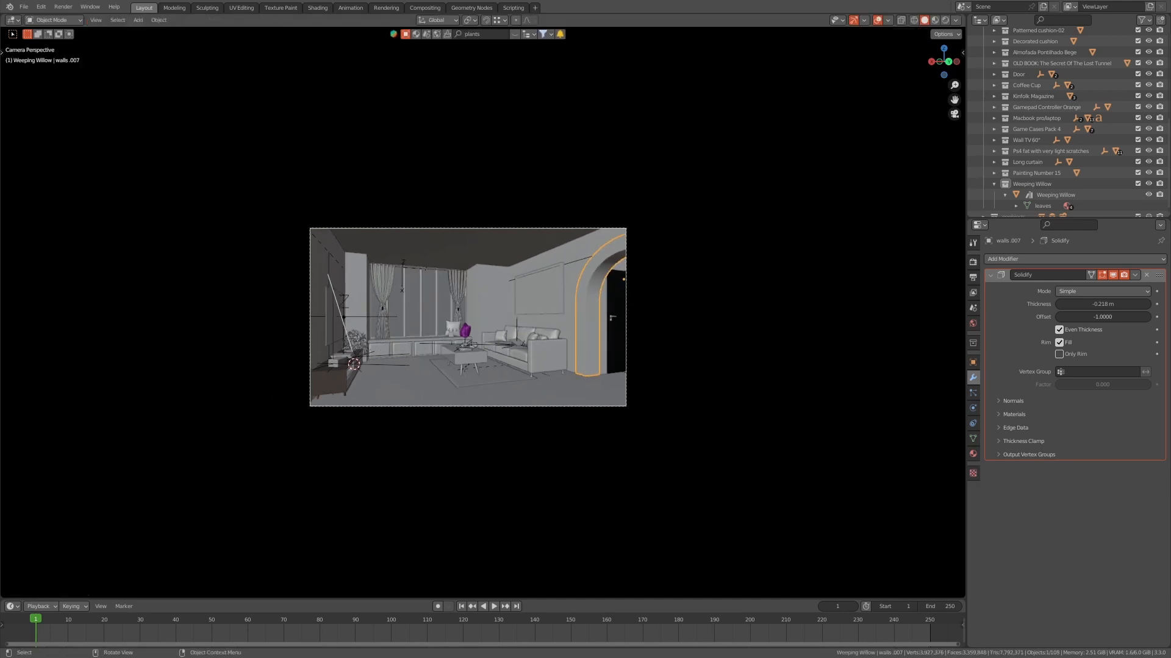
pyautogui.scroll(2, 609, 256)
pyautogui.rightClick(610, 256)
pyautogui.click(610, 256)
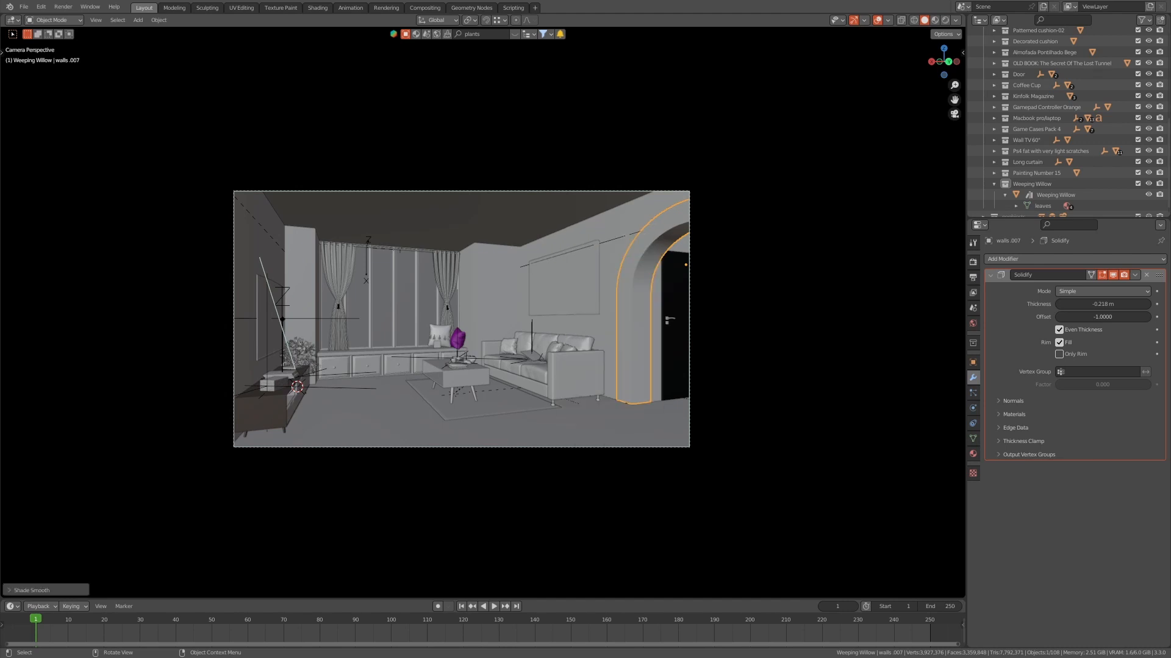
# - Preview the camera view in rendered shading to check the white arch trim
pyautogui.press('z')
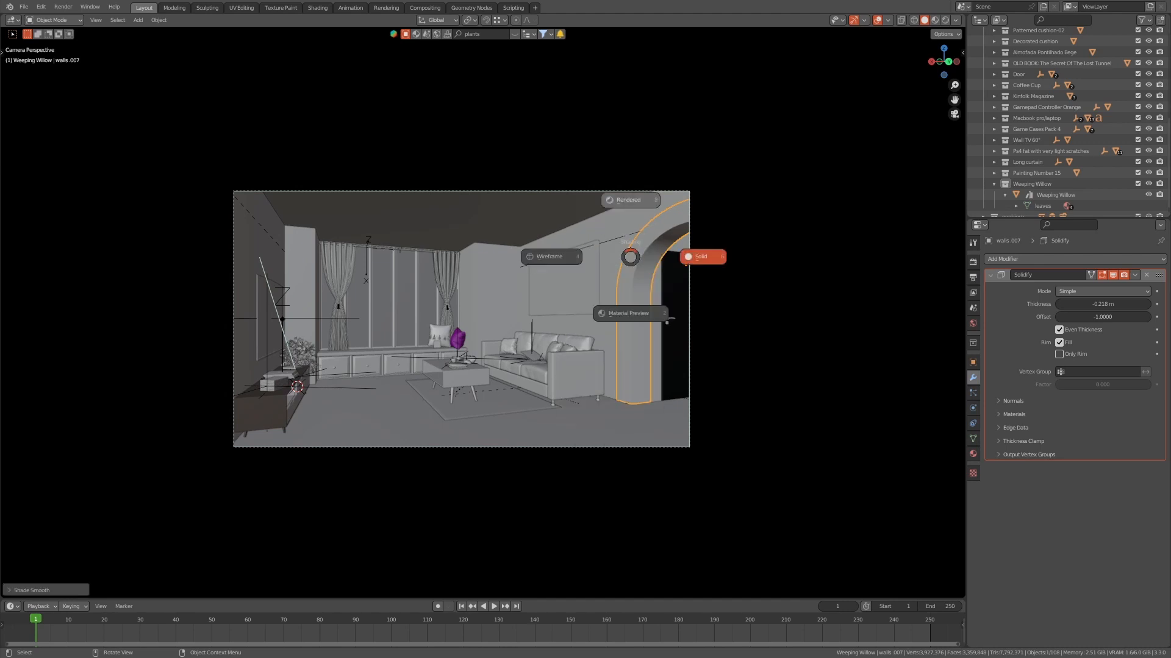
pyautogui.click(628, 200)
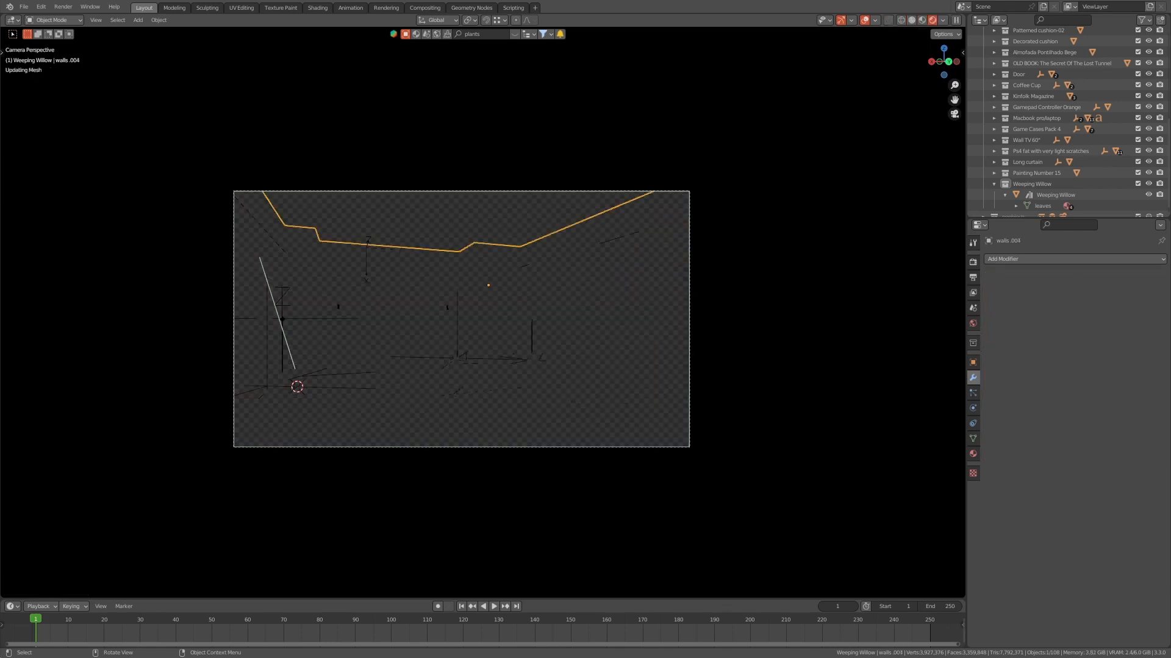
pyautogui.scroll(2, 452, 323)
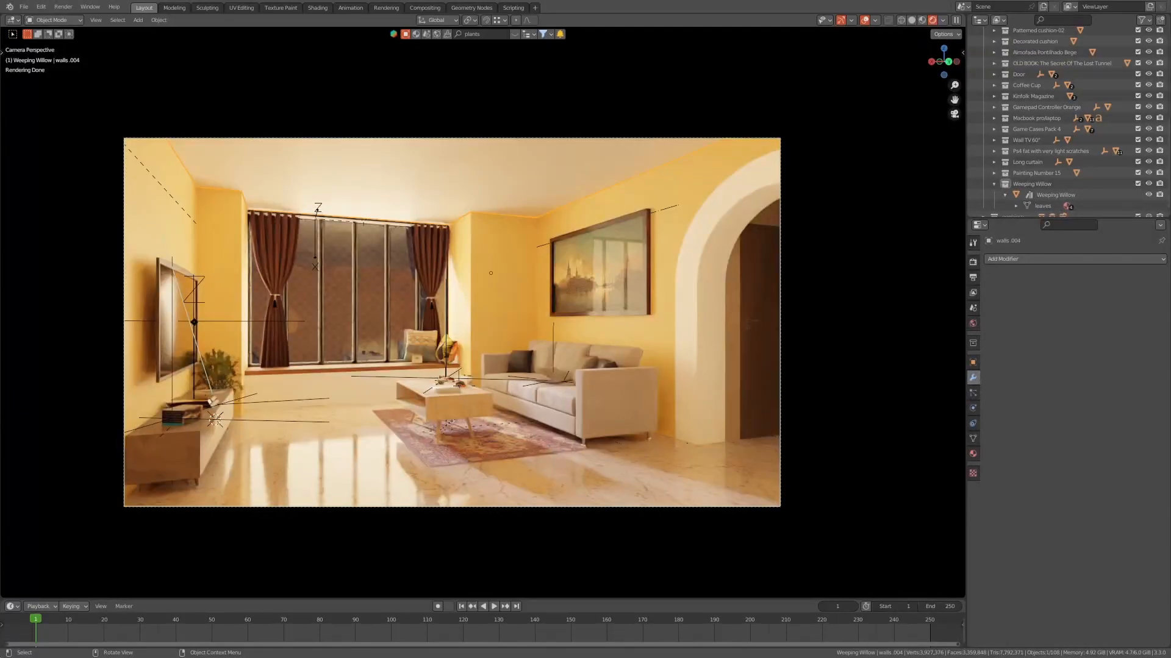
# - Switch the viewport to solid shading and show face orientation to check the normals around the archway
pyautogui.moveTo(653, 195); pyautogui.dragTo(653, 238, button='middle')
pyautogui.press('z')
pyautogui.click(726, 238)
pyautogui.scroll(-3, 483, 311)
pyautogui.scroll(3, 483, 312)
pyautogui.moveTo(483, 311)
pyautogui.mouseDown(button='middle')
pyautogui.moveTo(483, 269)
pyautogui.moveTo(515, 263)
pyautogui.mouseUp(button='middle')
pyautogui.press('q')
pyautogui.click(481, 189)
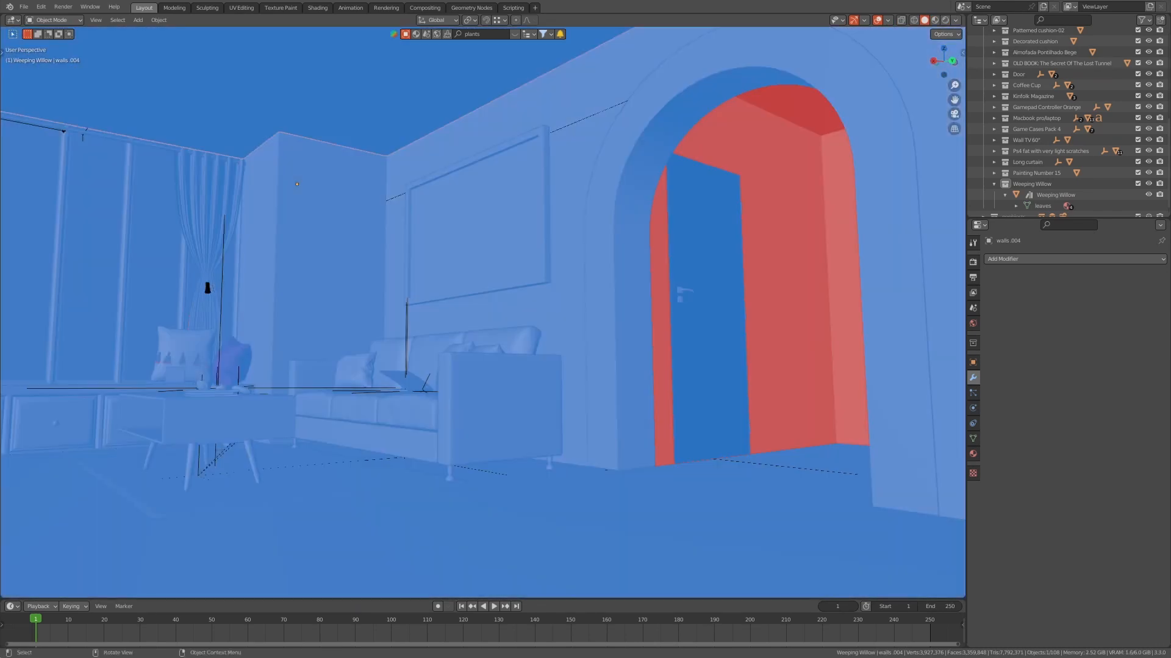
# - Recalculate the normals of the extension room behind the archway so that its faces point inside
pyautogui.click(788, 280)
pyautogui.press('Tab')
pyautogui.hotkey('shift', 'n')
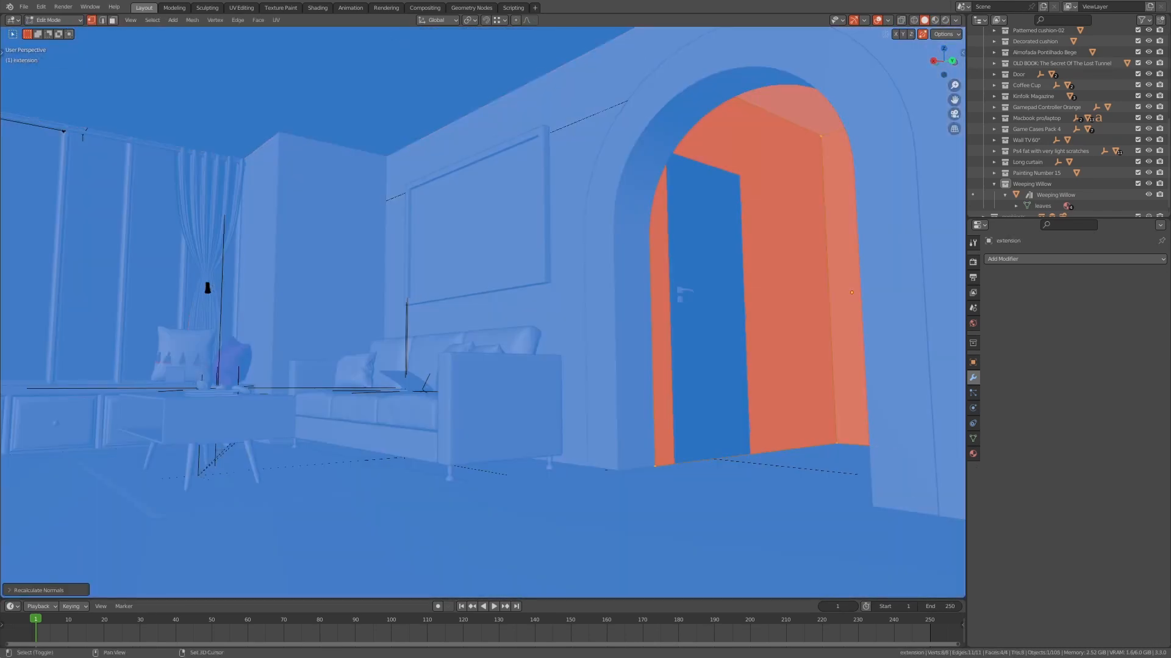
pyautogui.hotkey('ctrl', 'shift', 'n')
pyautogui.press('Tab')
pyautogui.scroll(-4, 482, 311)
pyautogui.scroll(4, 483, 311)
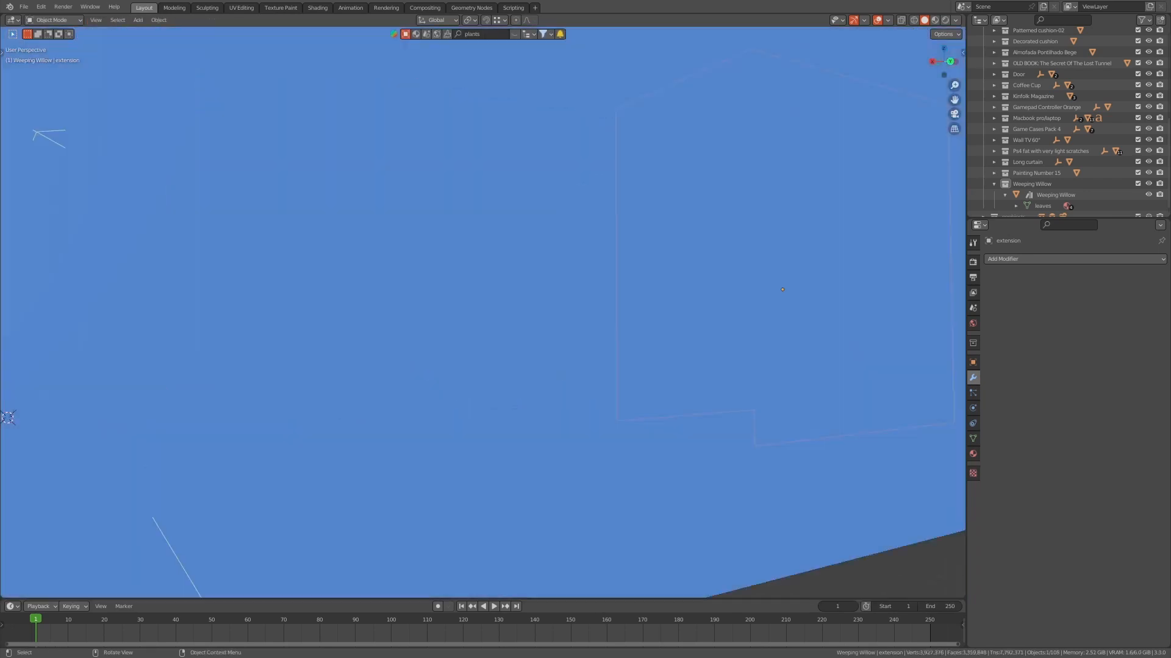
# - Look over the face orientation in the rest of the room, return to the camera view and save the file
pyautogui.moveTo(483, 312); pyautogui.dragTo(329, 312, button='middle')
pyautogui.scroll(3, 483, 311)
pyautogui.moveTo(483, 311); pyautogui.dragTo(451, 311, button='middle')
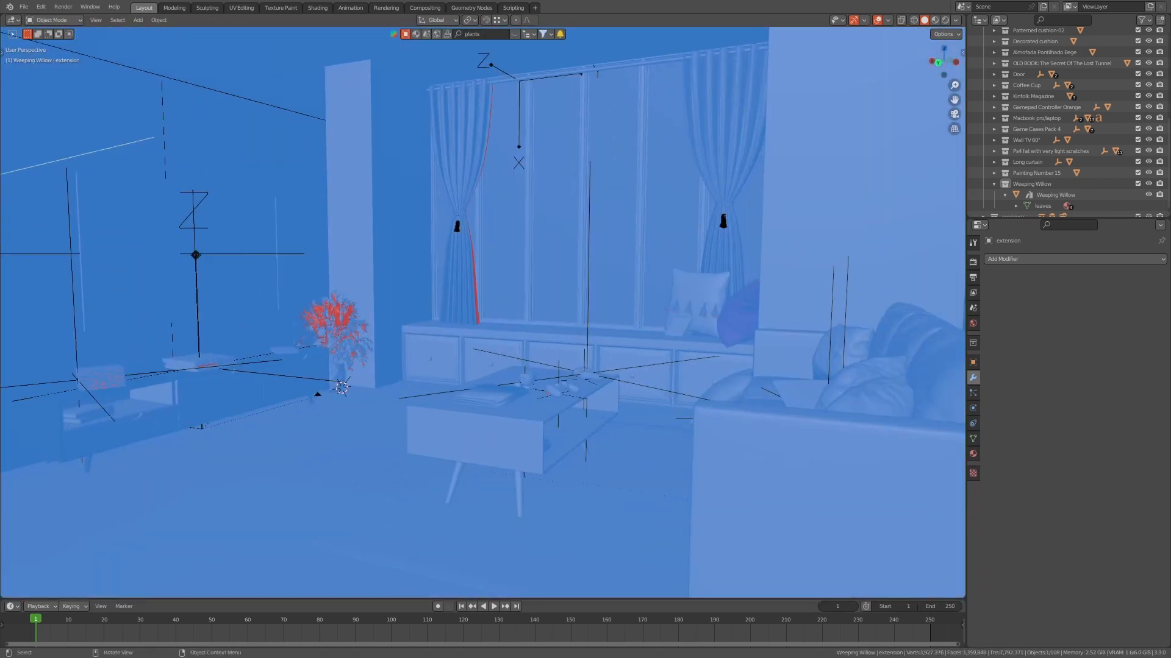
pyautogui.press('KP_0')
pyautogui.scroll(2, 483, 312)
pyautogui.hotkey('ctrl', 's')
pyautogui.scroll(-5, 483, 312)
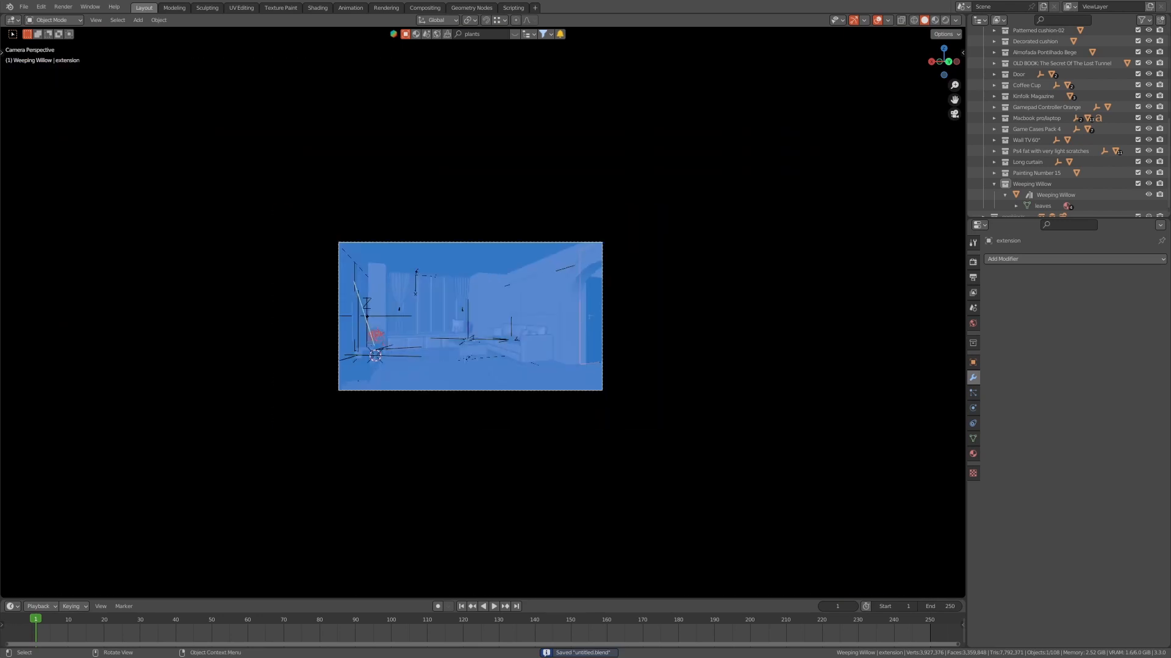
# - Leave the camera view and turn off the face orientation display, viewing the room from outside
pyautogui.press('KP_0')
pyautogui.hotkey('shift', 'alt', 'z')
pyautogui.press('q')
pyautogui.click(547, 303)
pyautogui.scroll(-3, 483, 311)
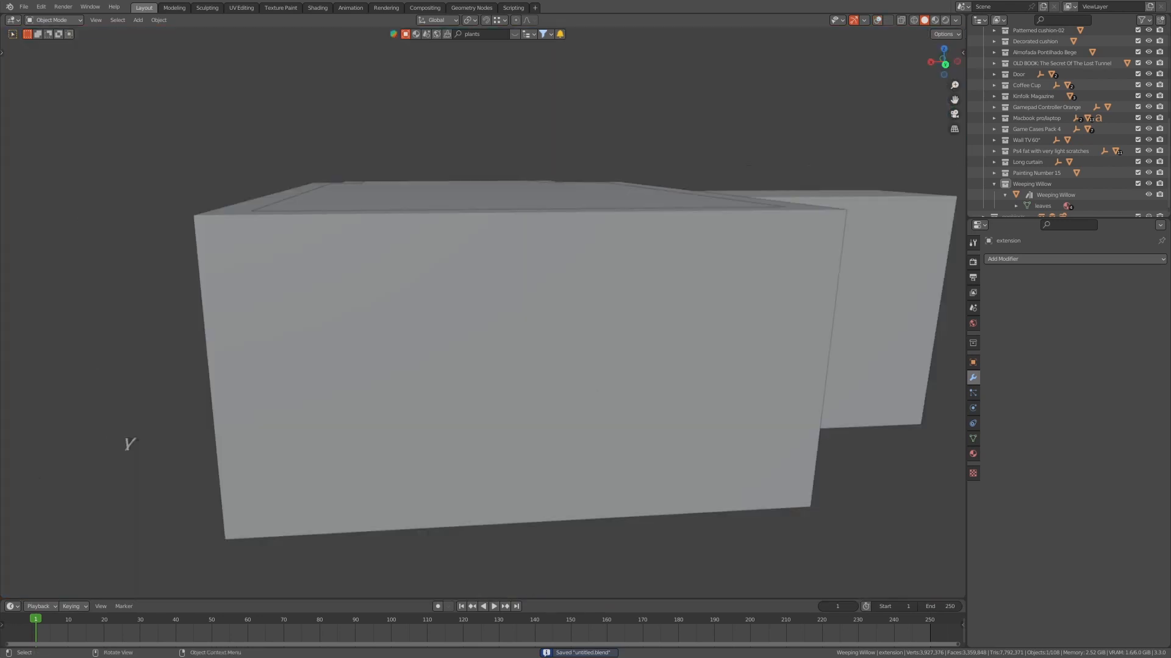
# - Show the overlays and delete the small stray object lying outside the room
pyautogui.hotkey('shift', 'alt', 'z')
pyautogui.press('x')
pyautogui.click(126, 445)
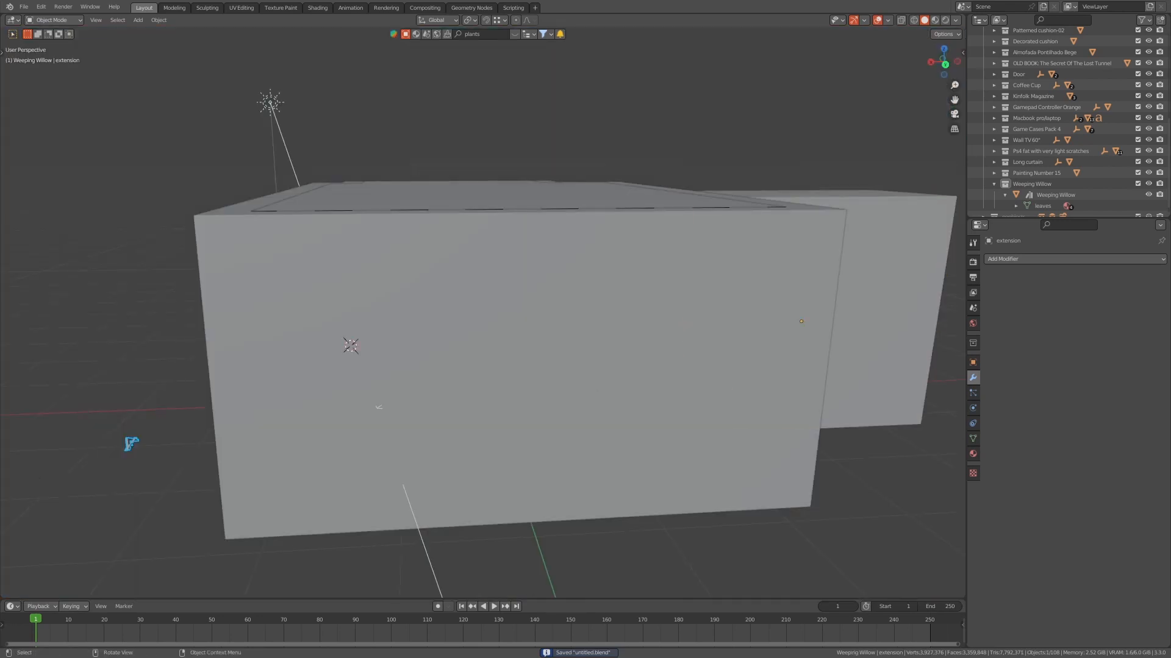
pyautogui.scroll(2, 126, 444)
pyautogui.scroll(-4, 482, 311)
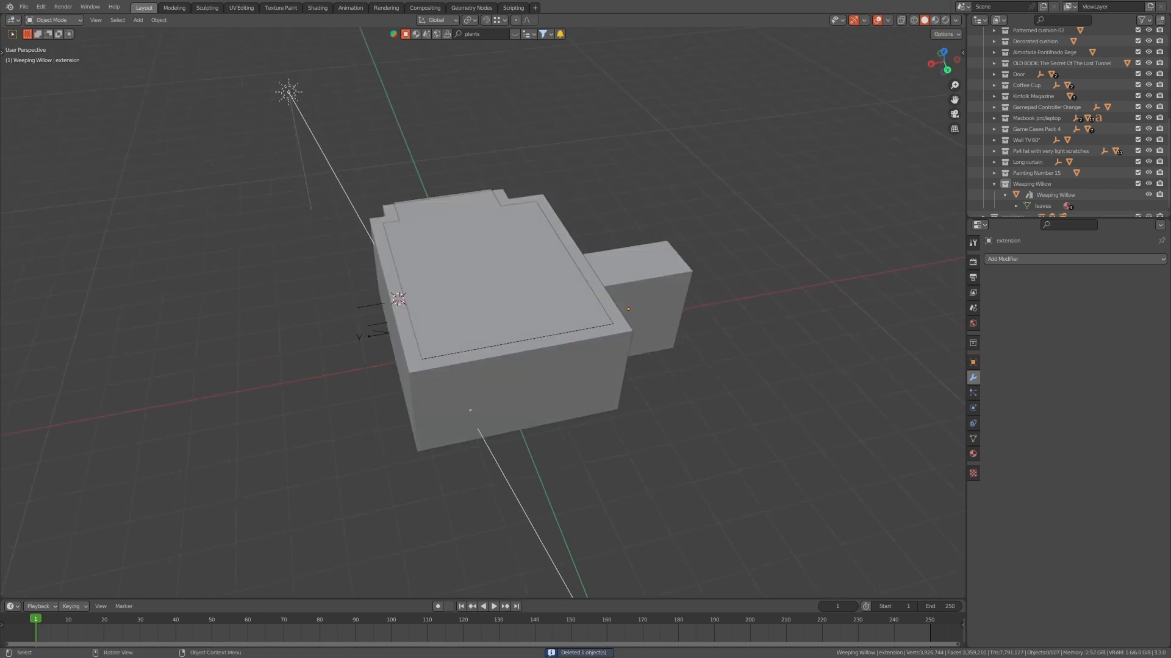
# - Render the final still image of the living-room scene
pyautogui.click(64, 7)
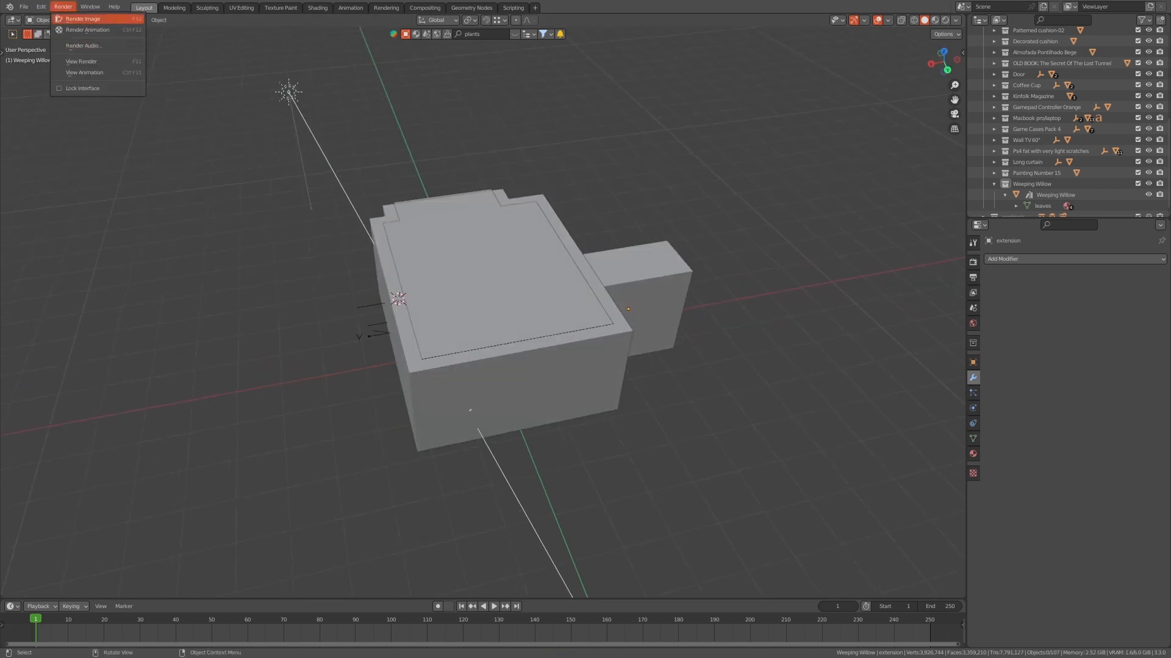
pyautogui.click(83, 19)
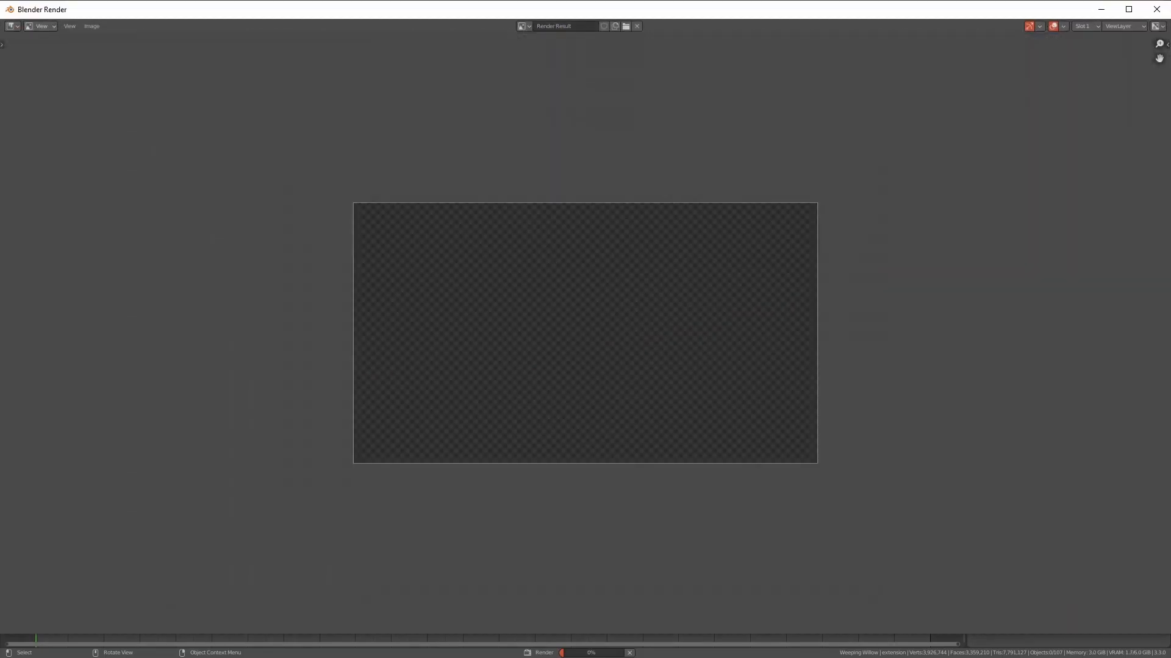
pyautogui.scroll(1, 585, 333)
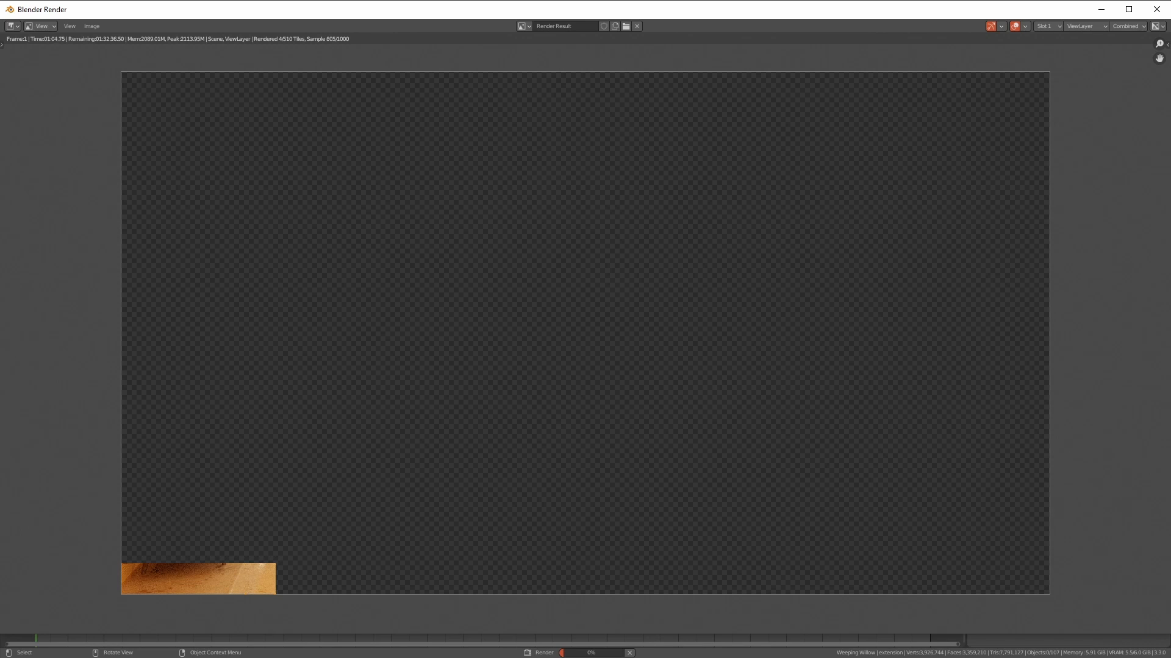
pyautogui.press('super')
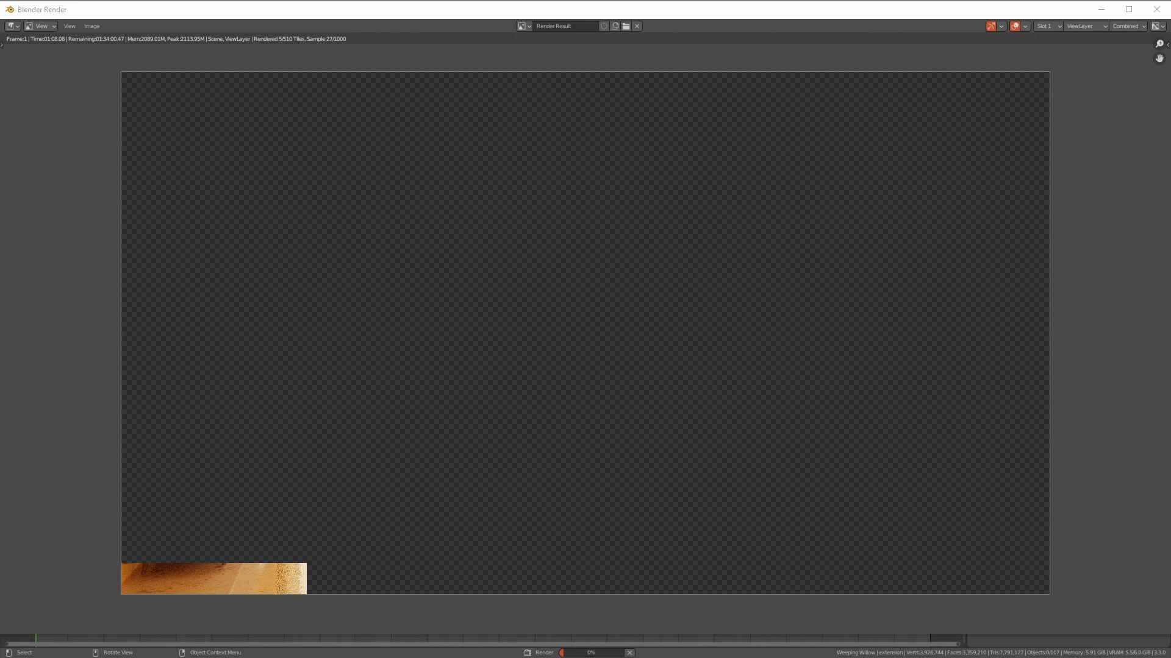
pyautogui.click(403, 646)
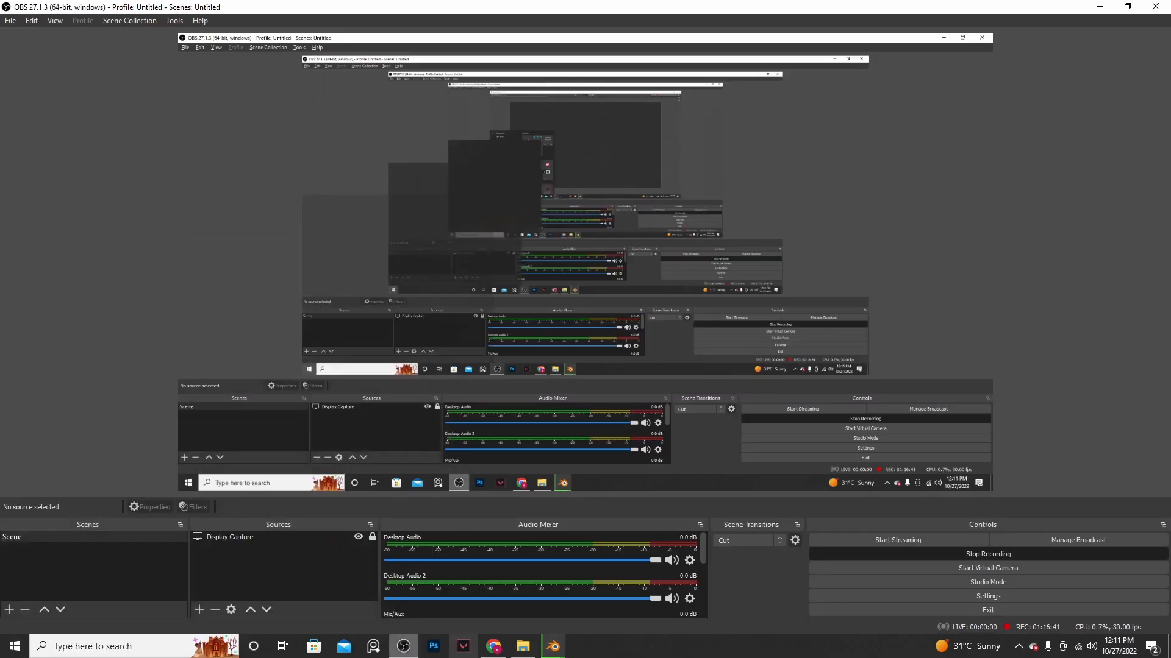